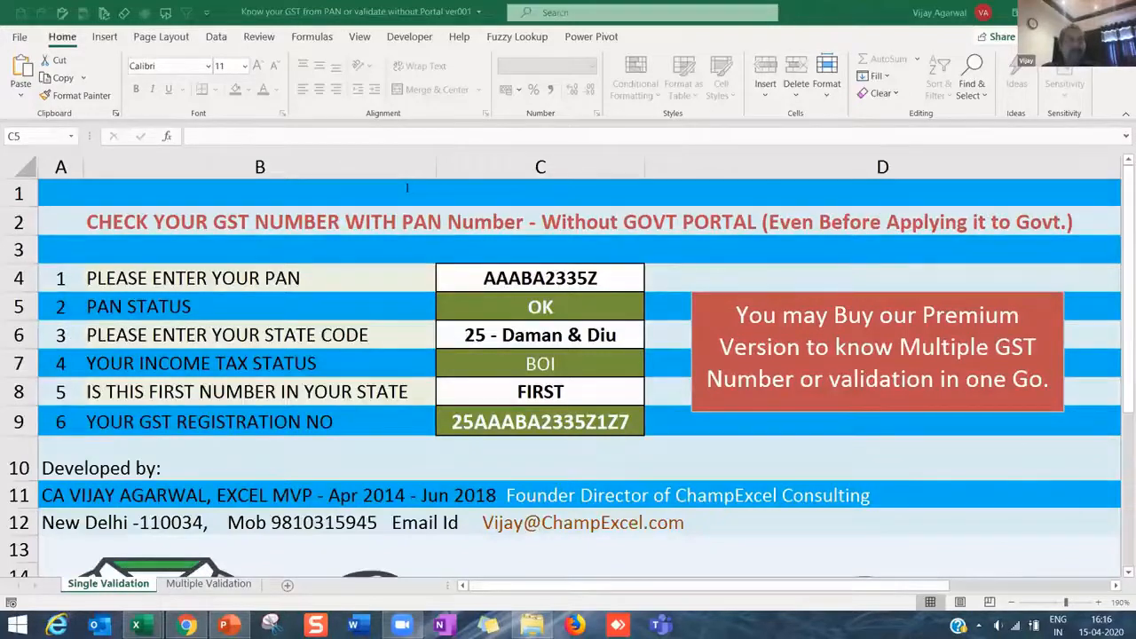
click(417, 278)
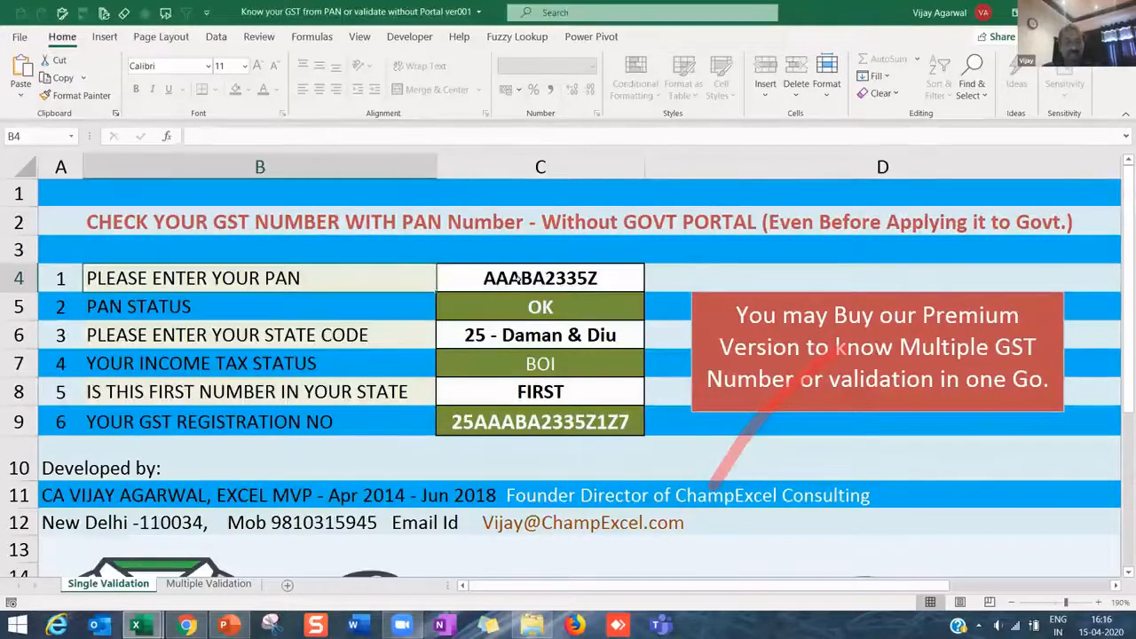
click(515, 278)
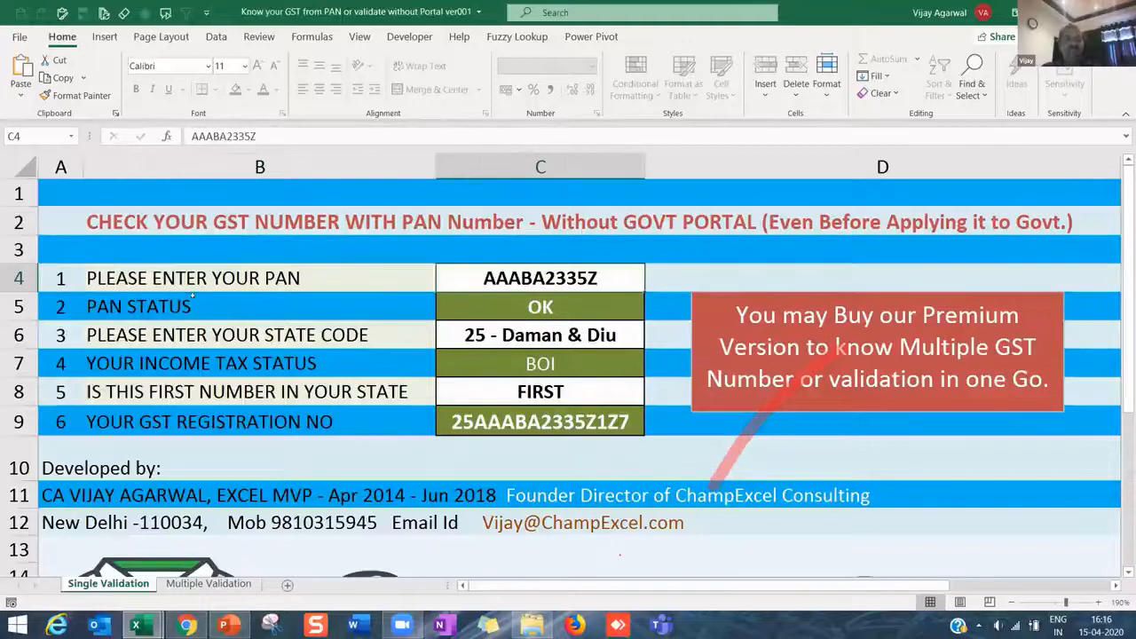
click(277, 306)
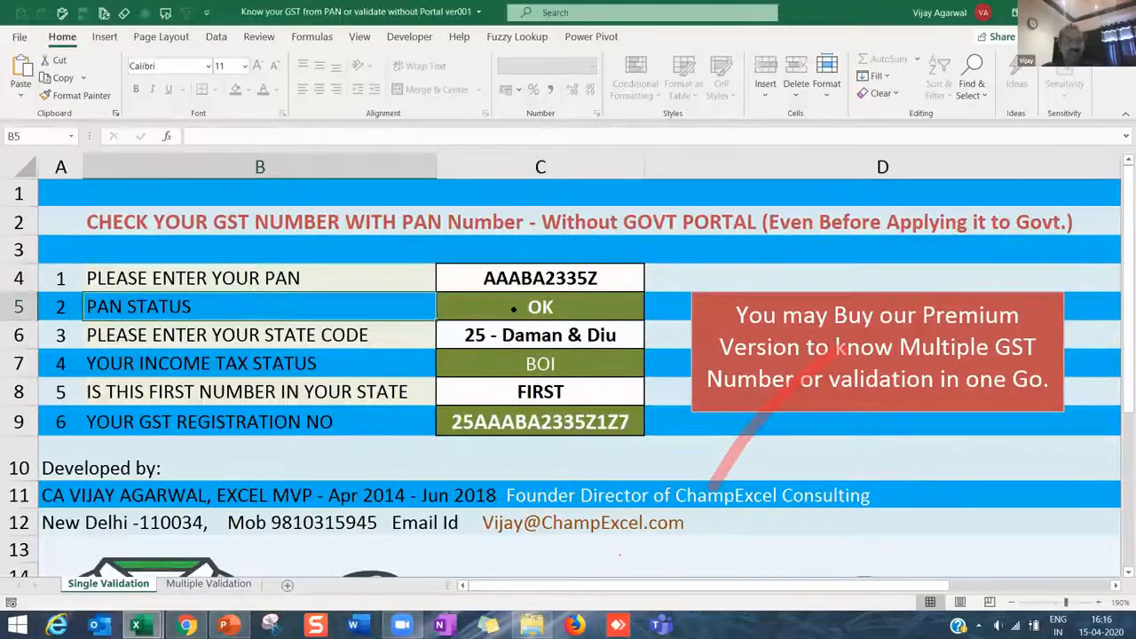
key(Down)
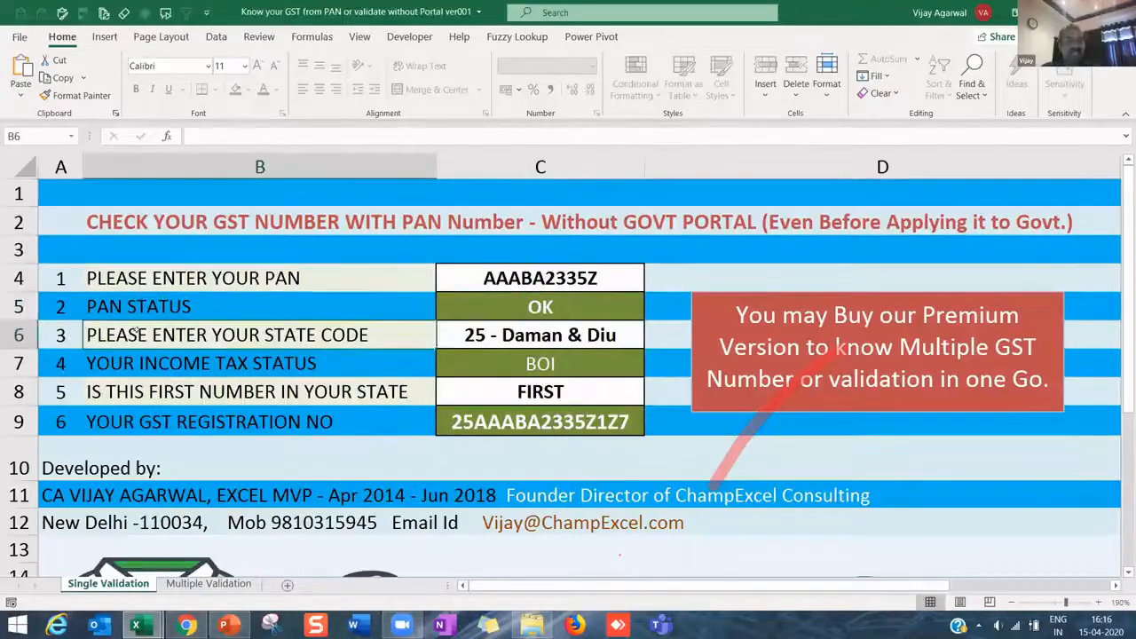
click(526, 277)
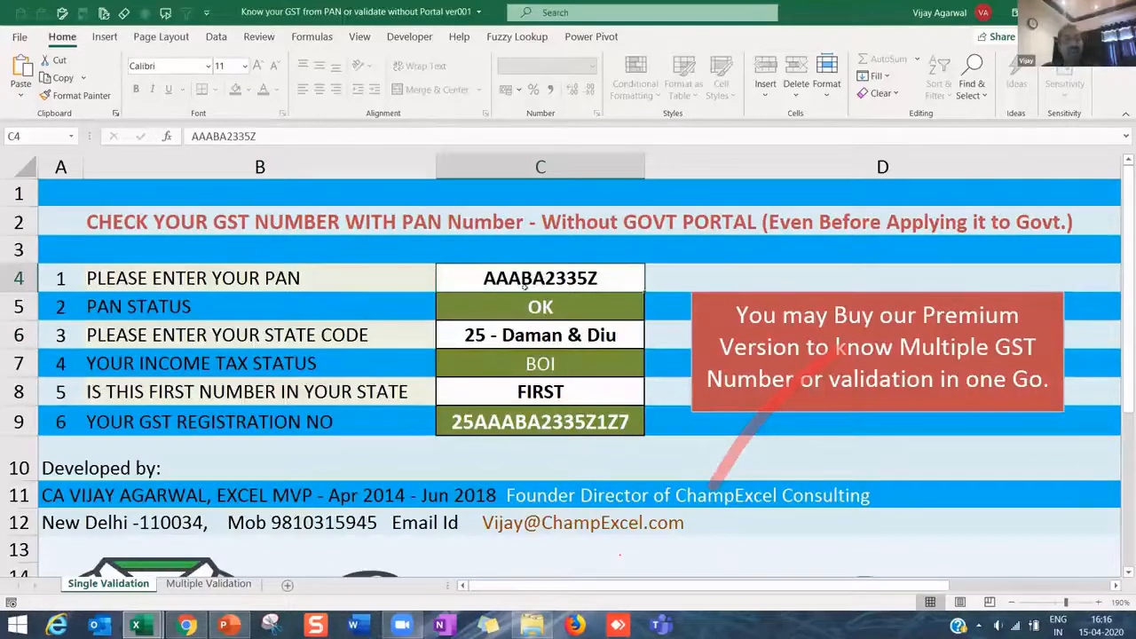
click(601, 299)
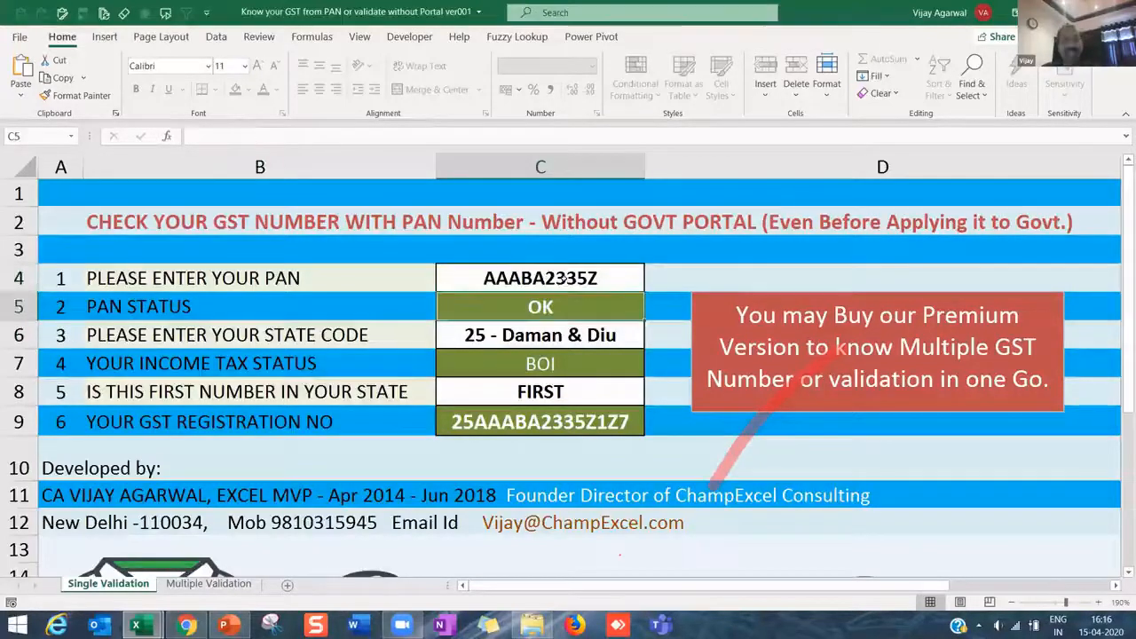
click(533, 336)
click(650, 341)
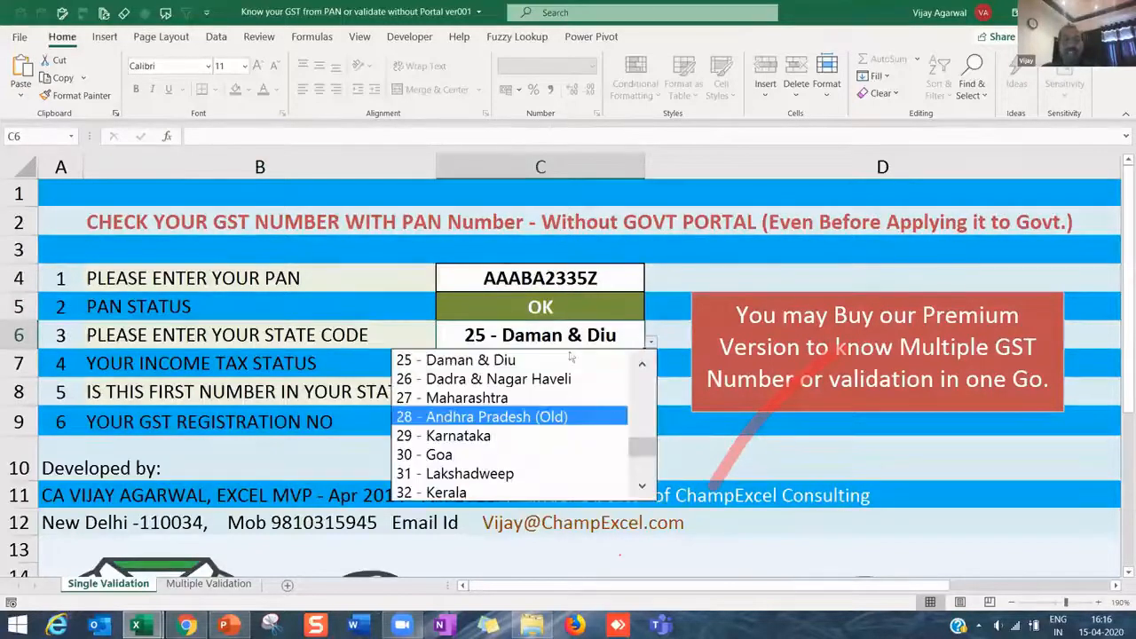
scroll(627, 386, up, 8)
scroll(627, 387, up, 1)
scroll(632, 388, down, 6)
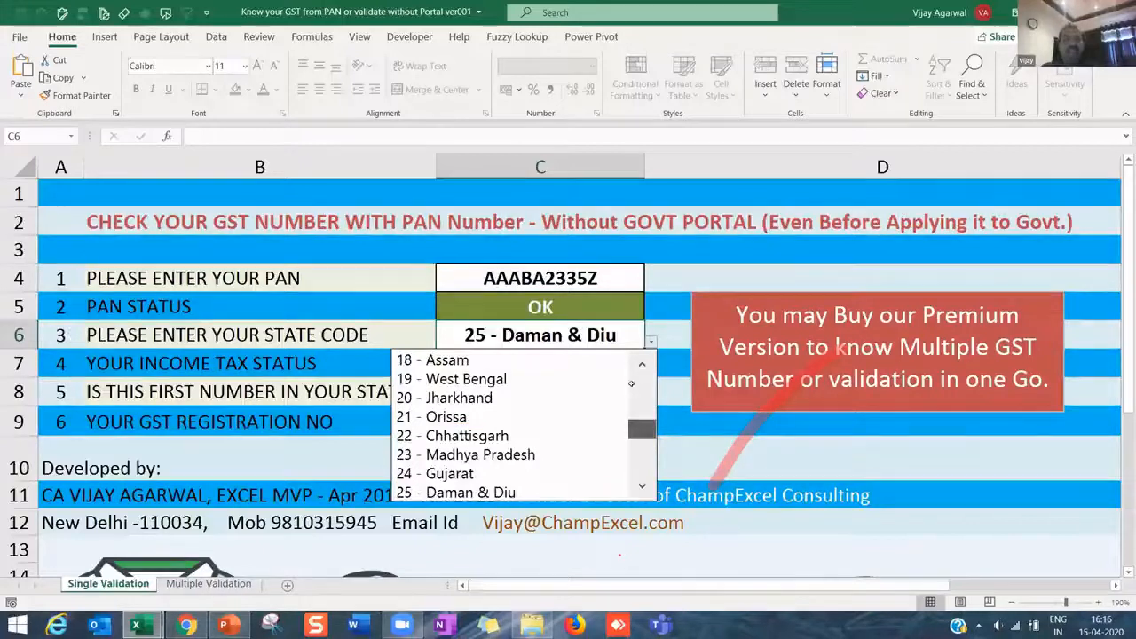
click(245, 391)
click(373, 403)
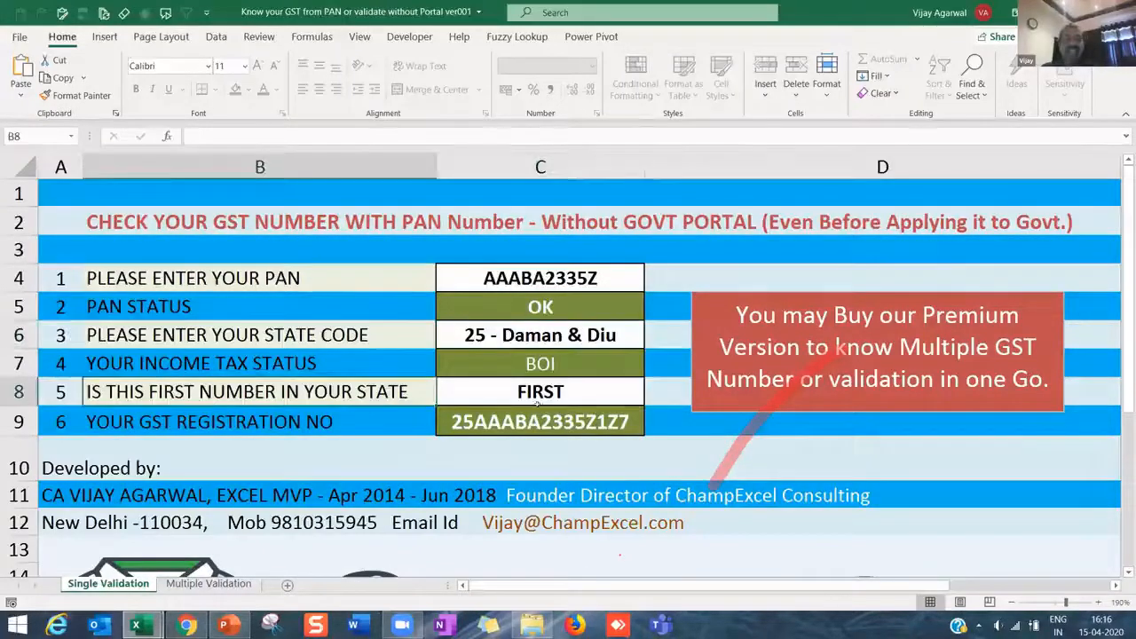
click(563, 391)
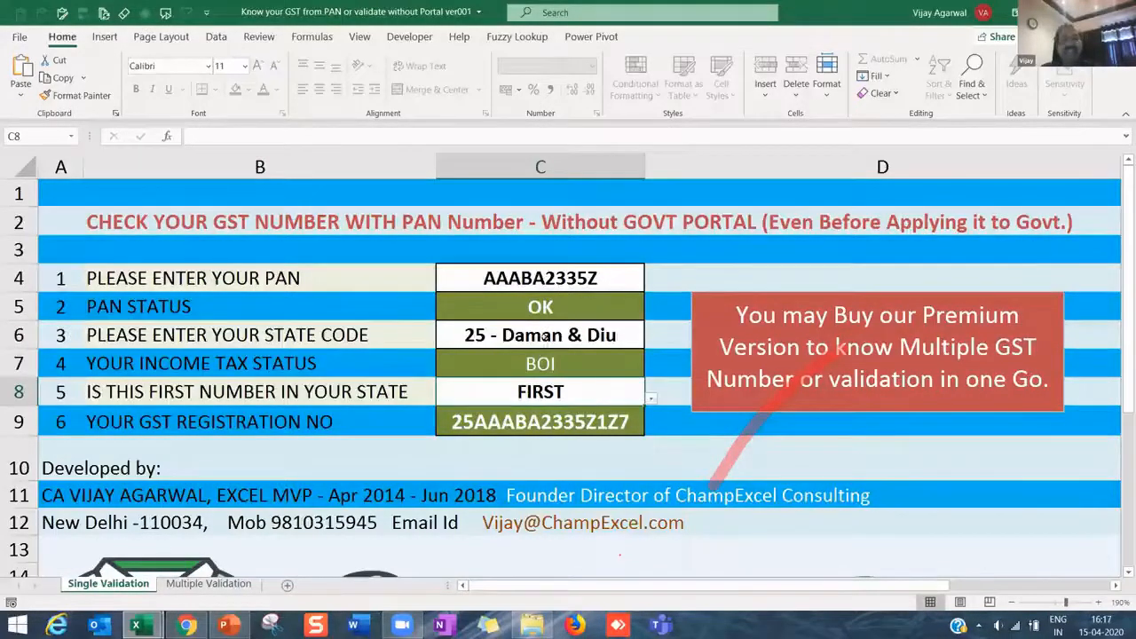
click(650, 400)
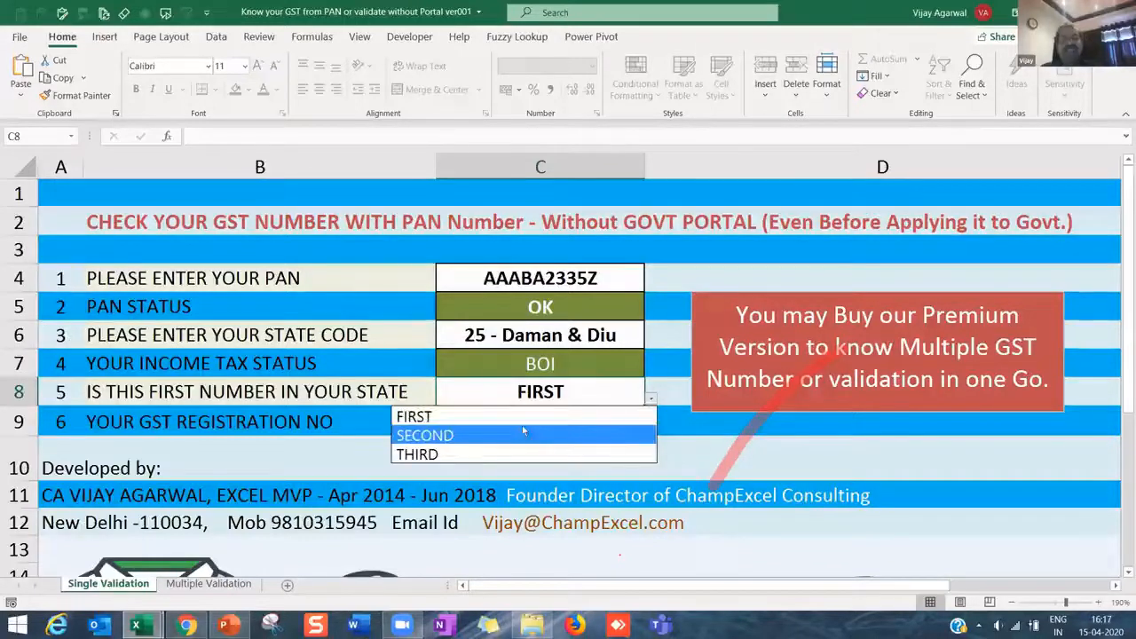
click(468, 416)
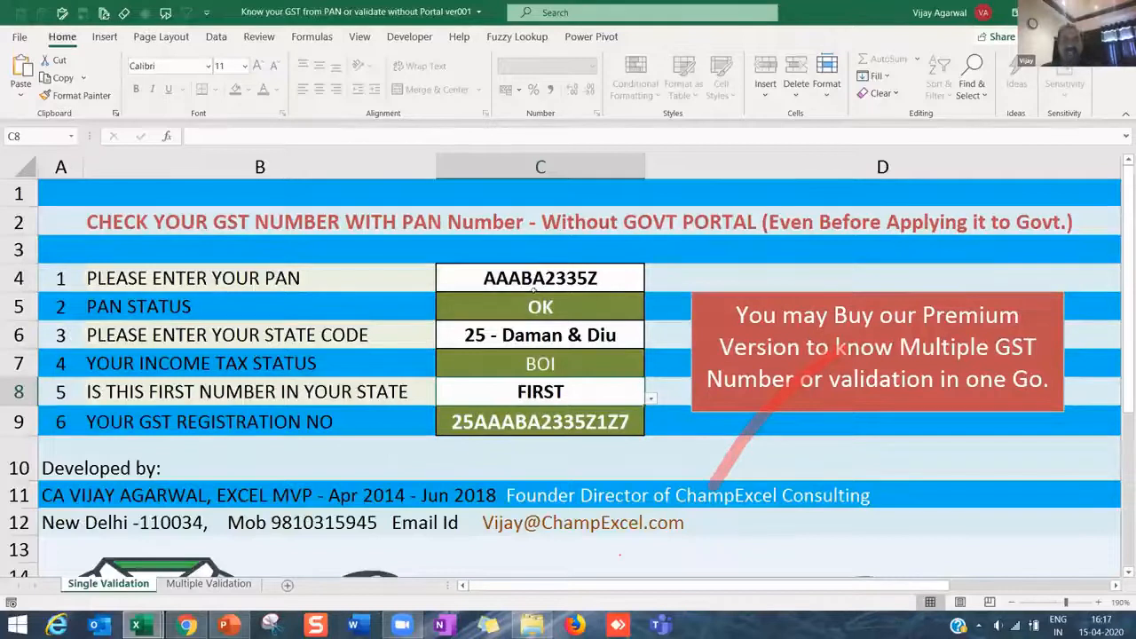
click(537, 281)
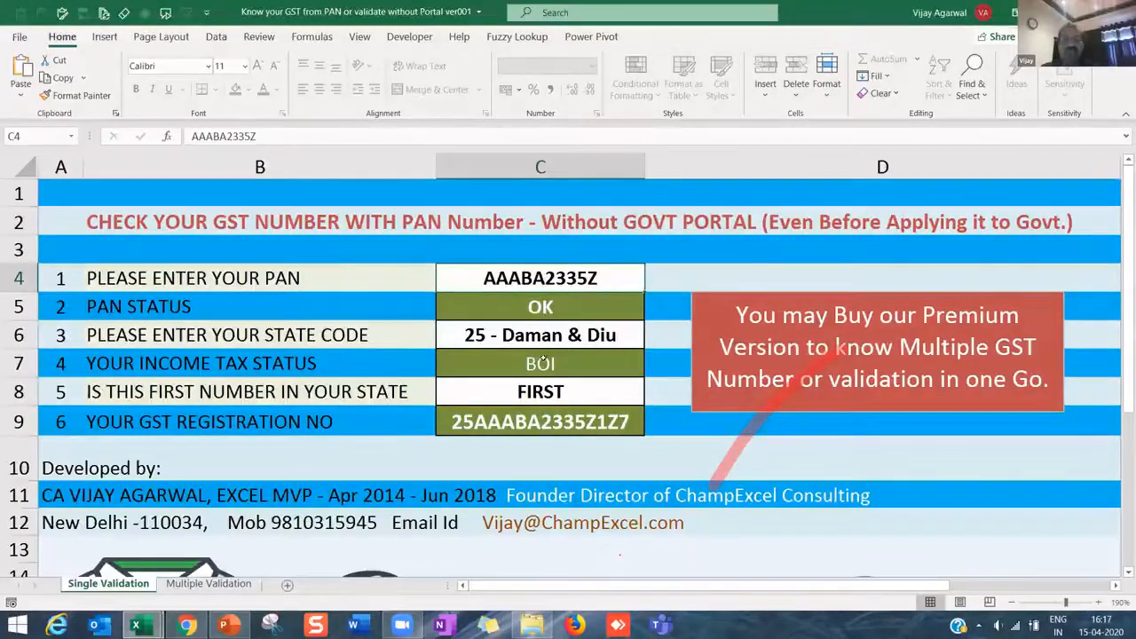
click(545, 337)
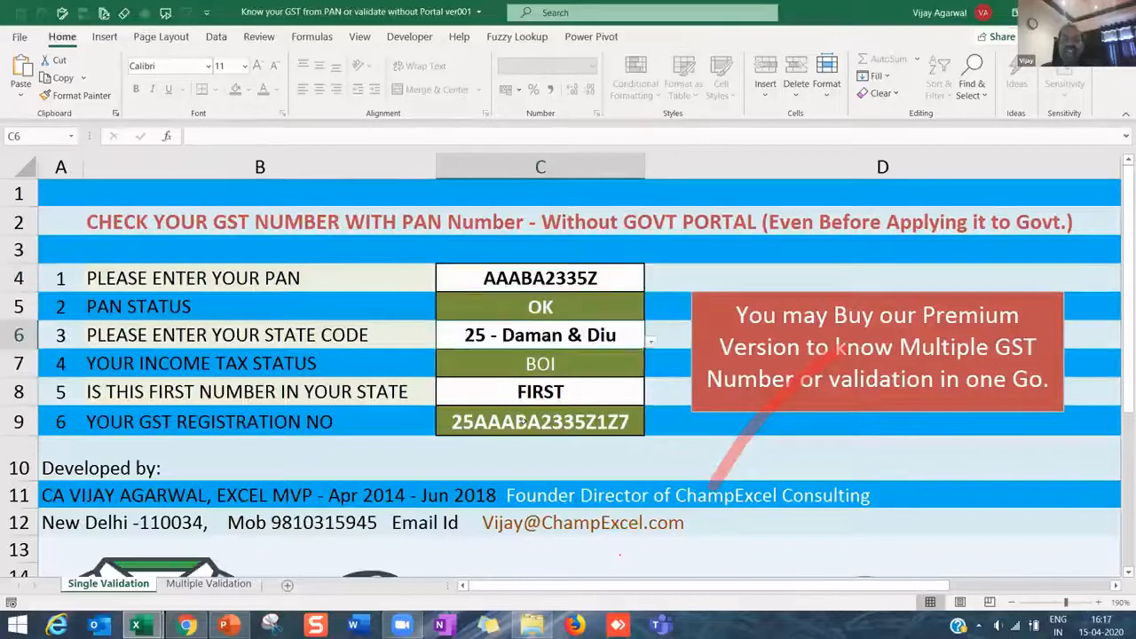
click(497, 423)
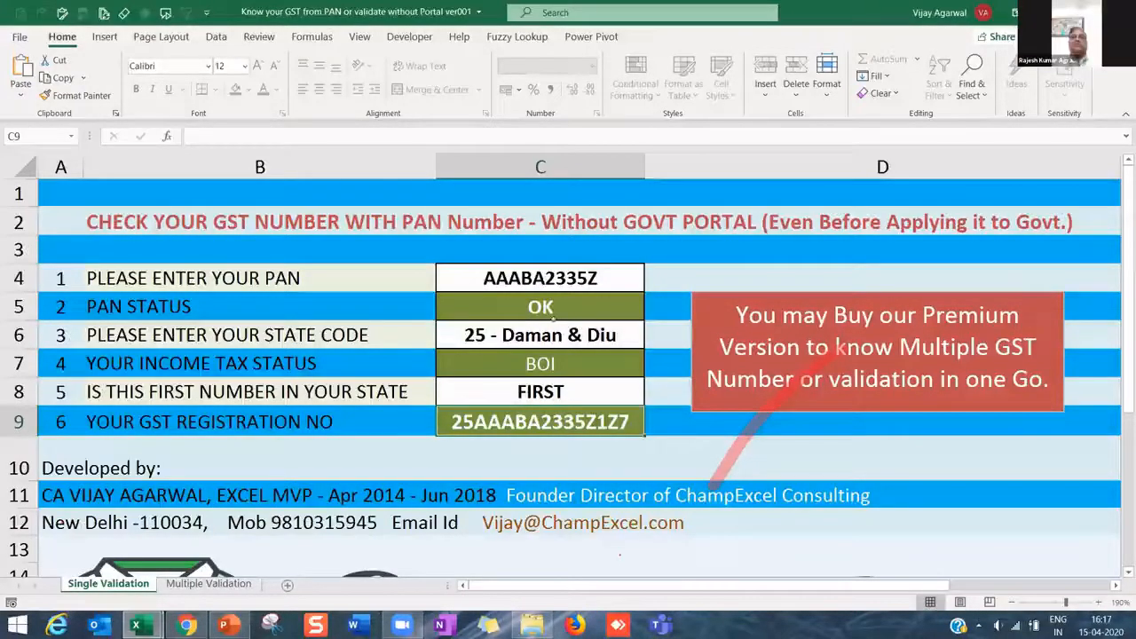
drag(554, 278, 554, 404)
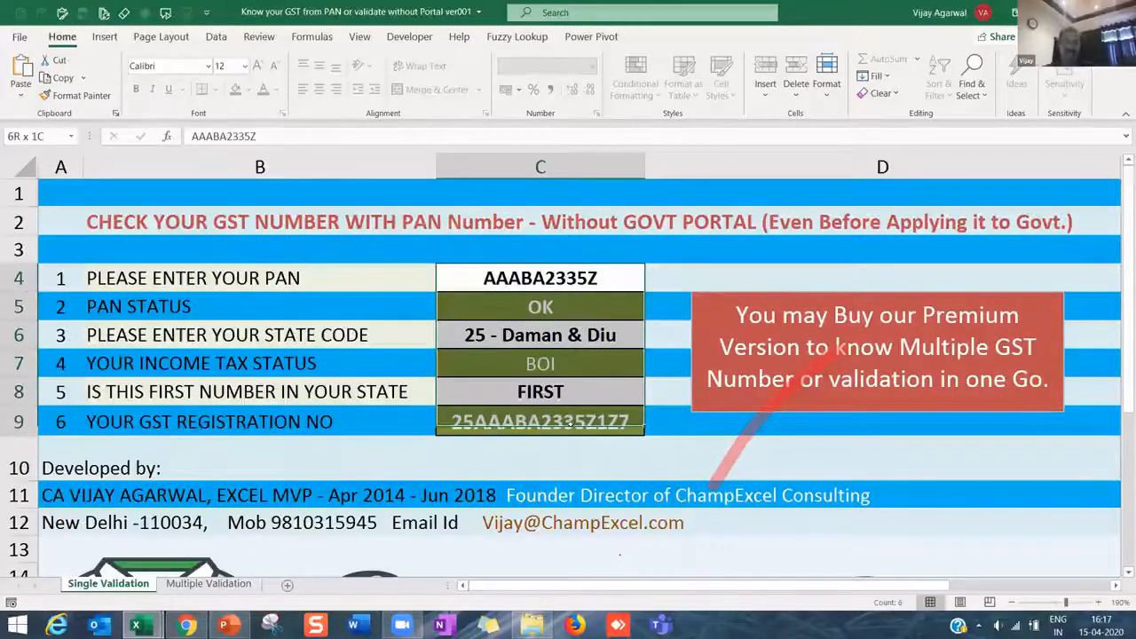
drag(569, 424, 570, 426)
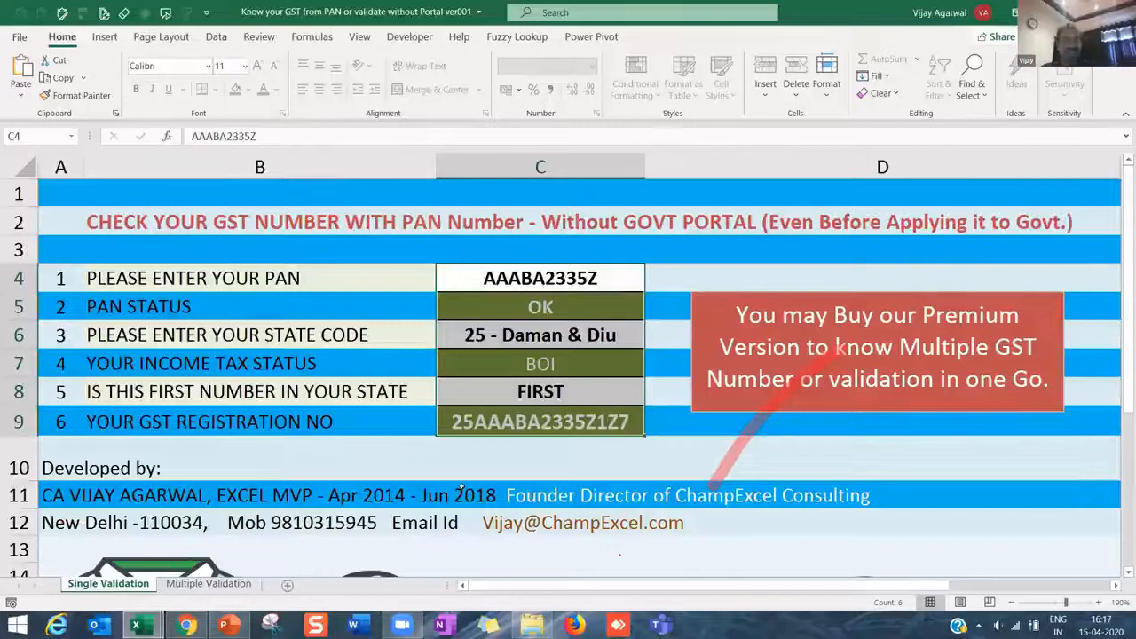
click(536, 280)
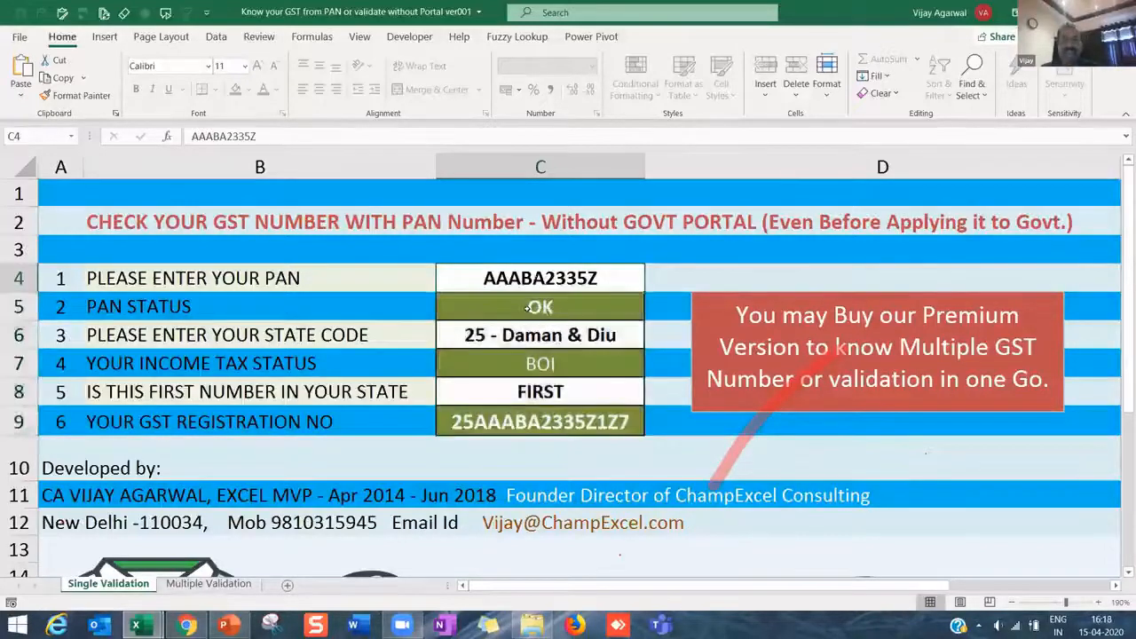
click(525, 306)
click(534, 275)
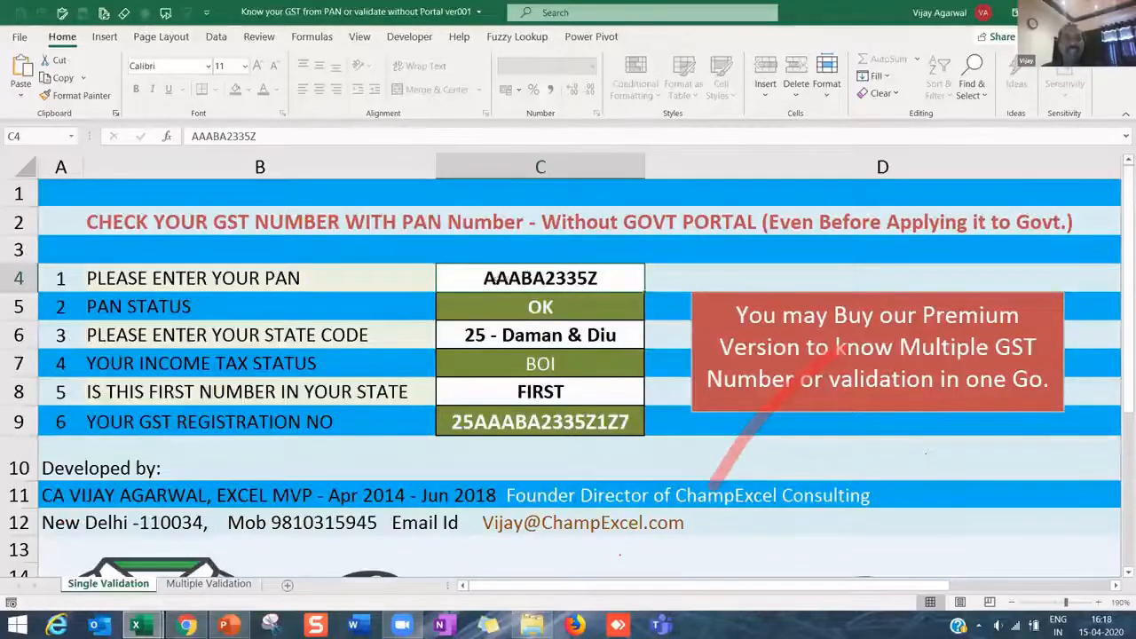
- Replace the PAN in C4 with the individual's PAN, giving status OK and tax status INDIVIDUAL
double_click(482, 278)
drag(481, 278, 599, 278)
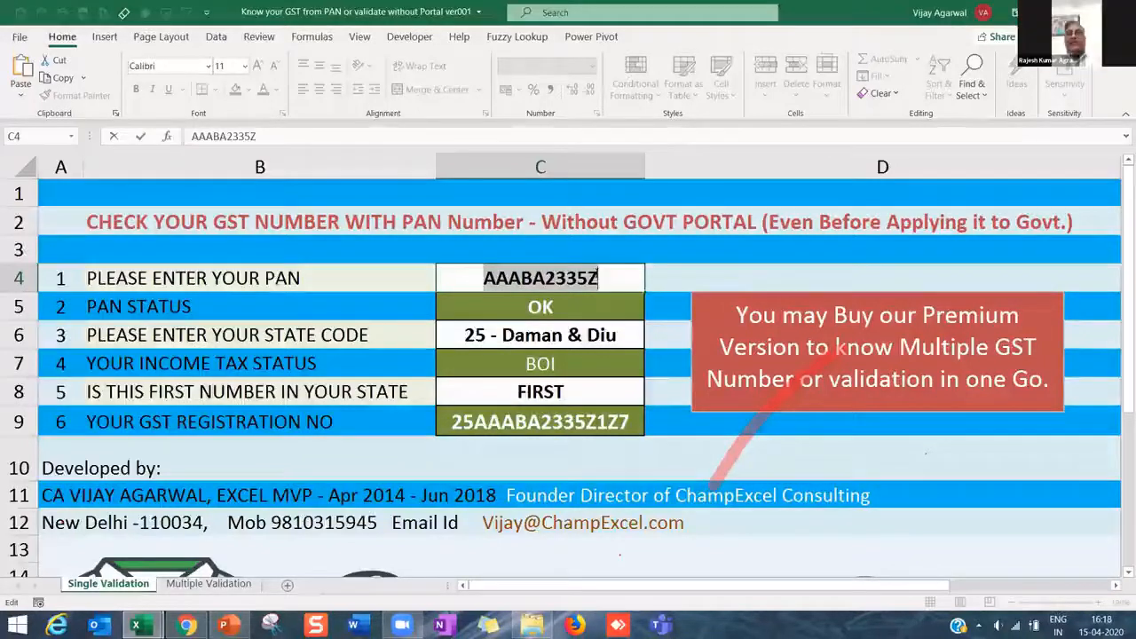
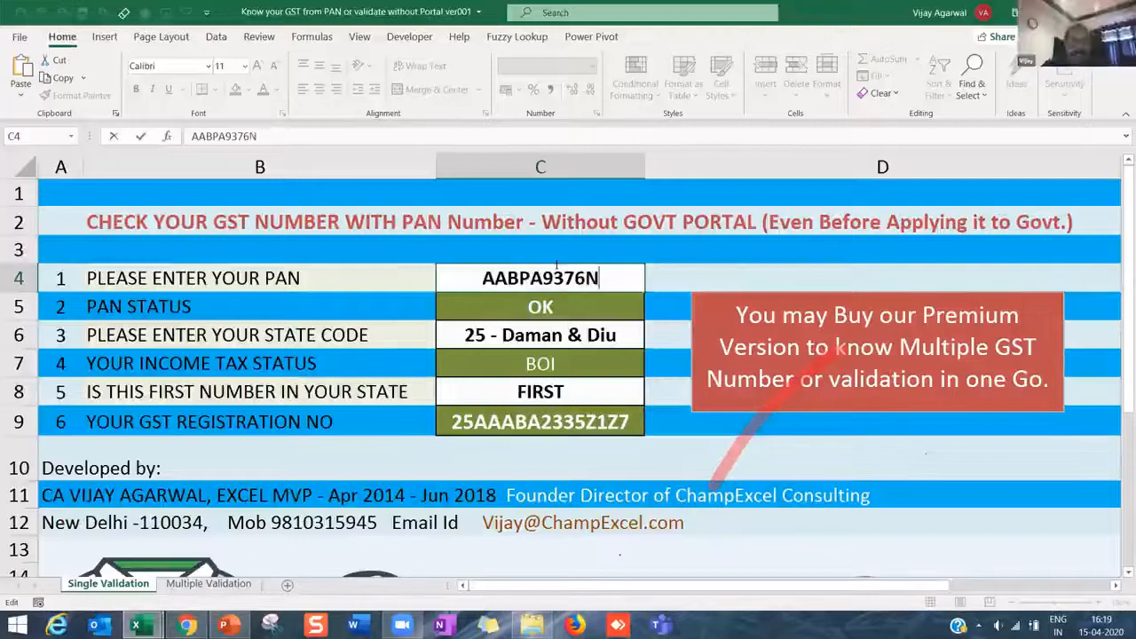
key(Return)
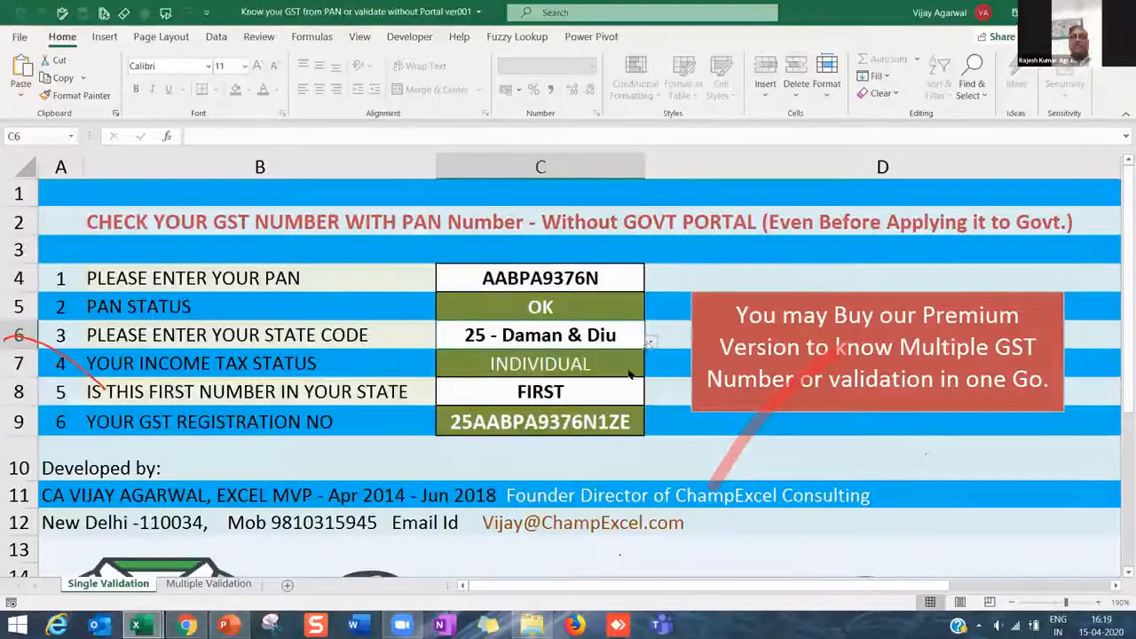
- Choose 07 - Delhi as the C6 state code and select the regenerated GST registration number
click(651, 341)
scroll(568, 408, up, 6)
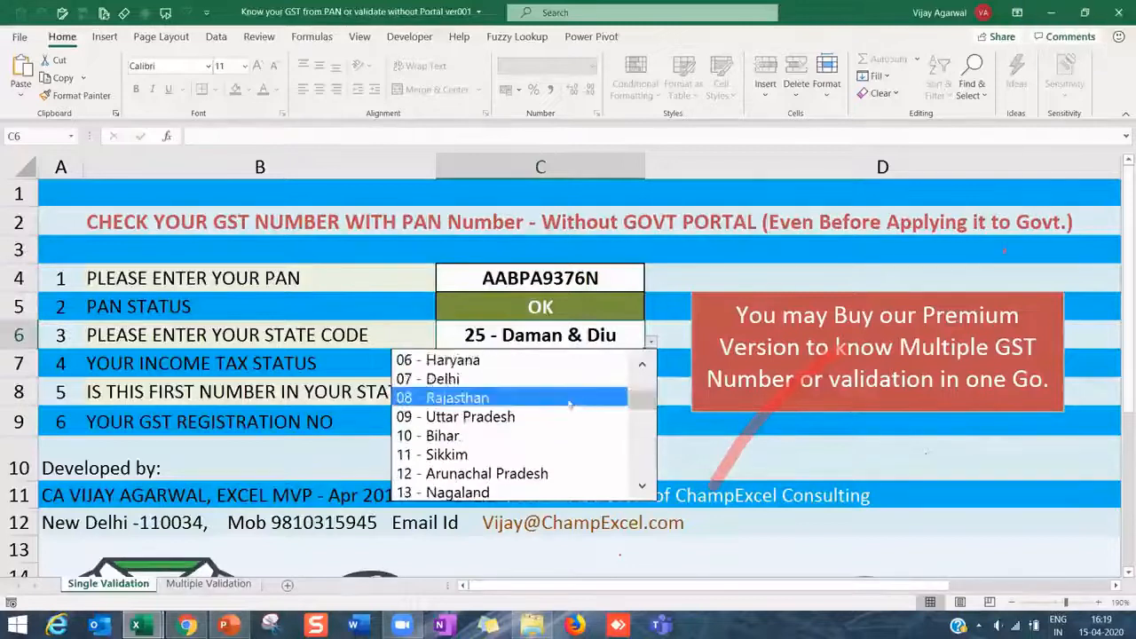
click(540, 379)
click(517, 426)
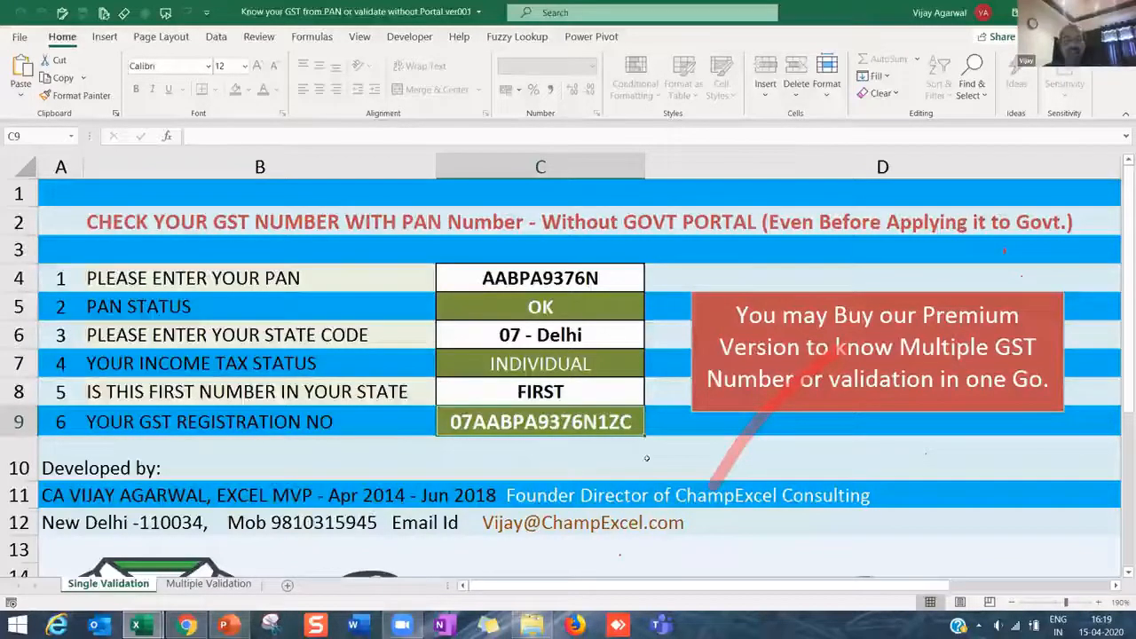
click(632, 403)
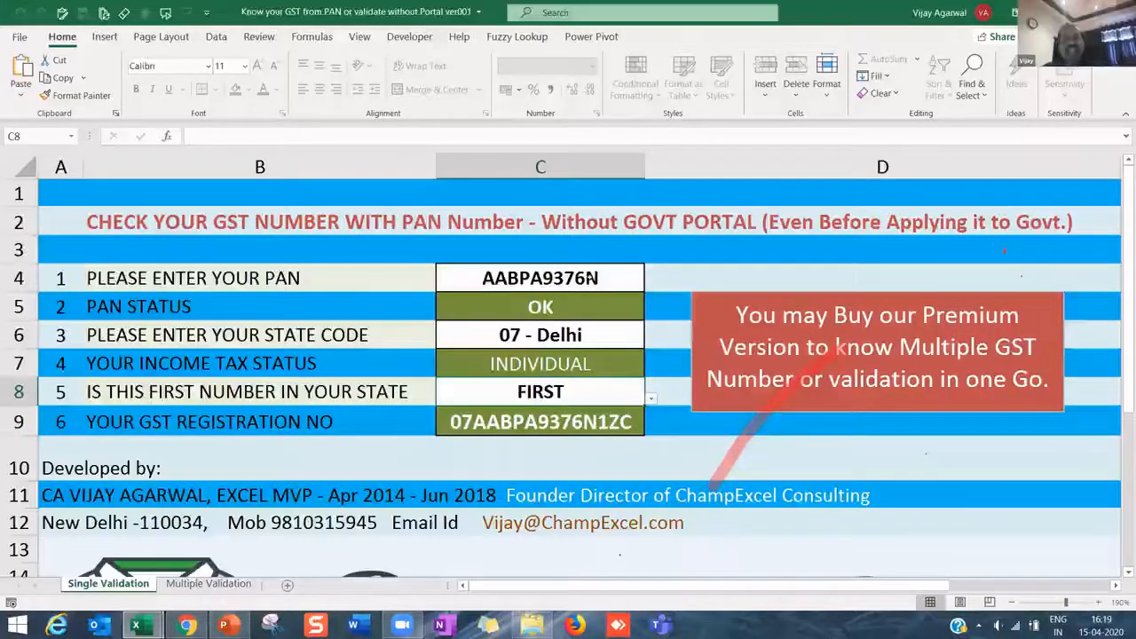
click(592, 288)
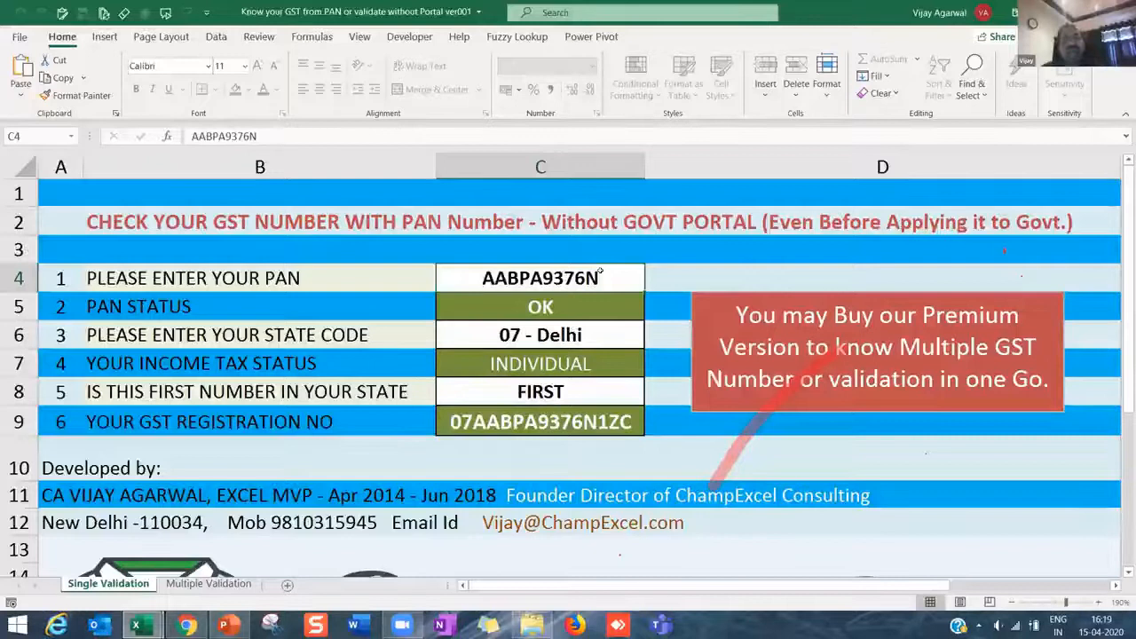
double_click(450, 279)
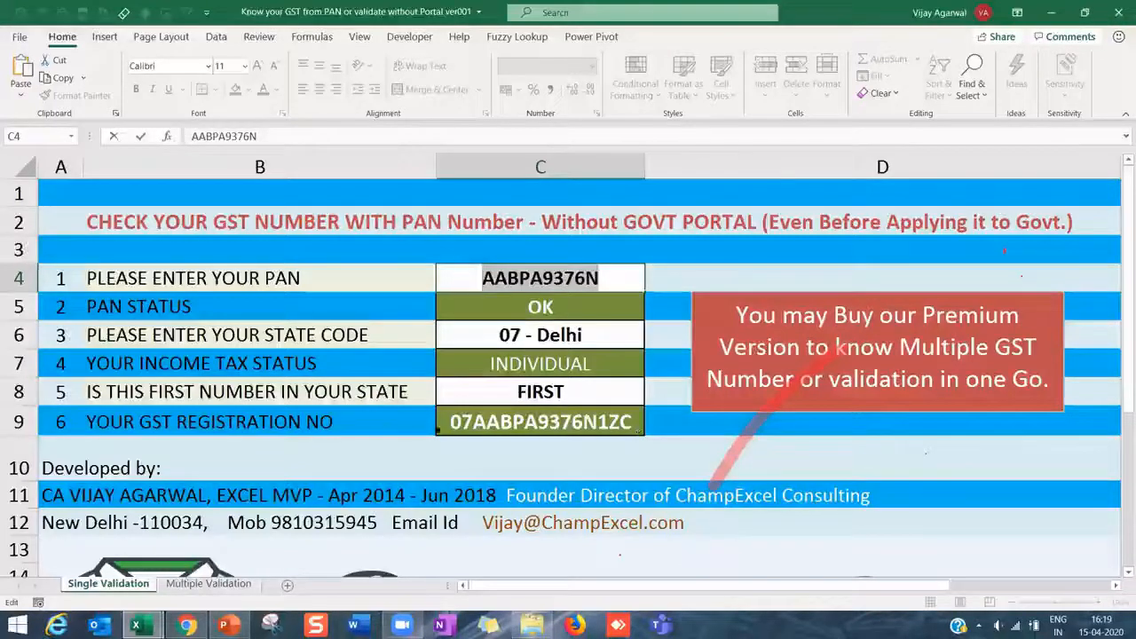
click(365, 391)
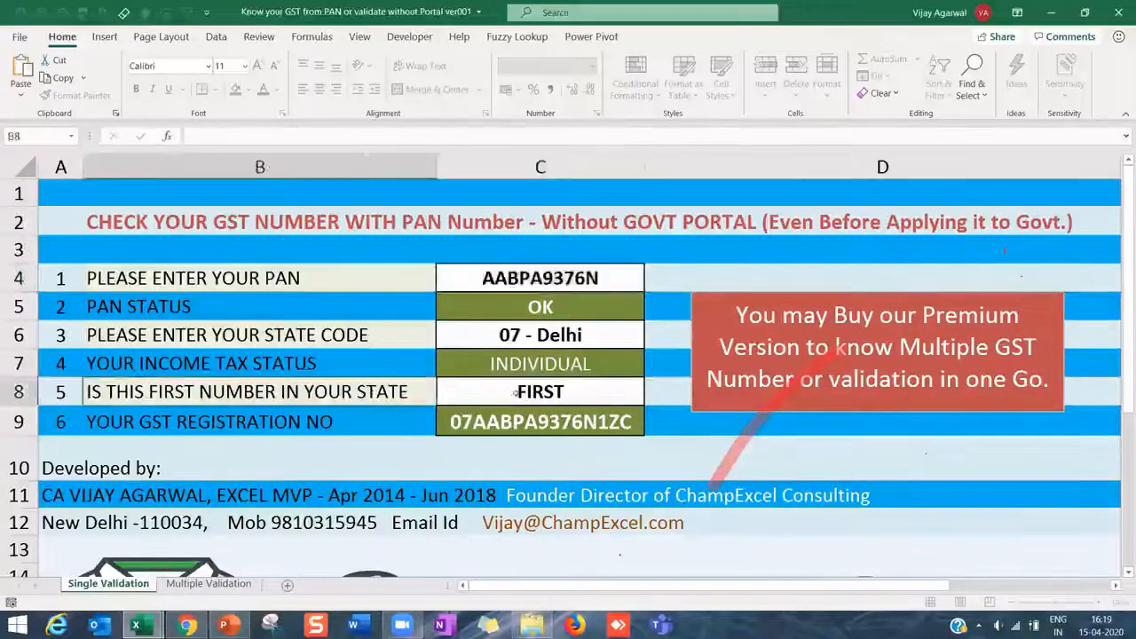
click(517, 392)
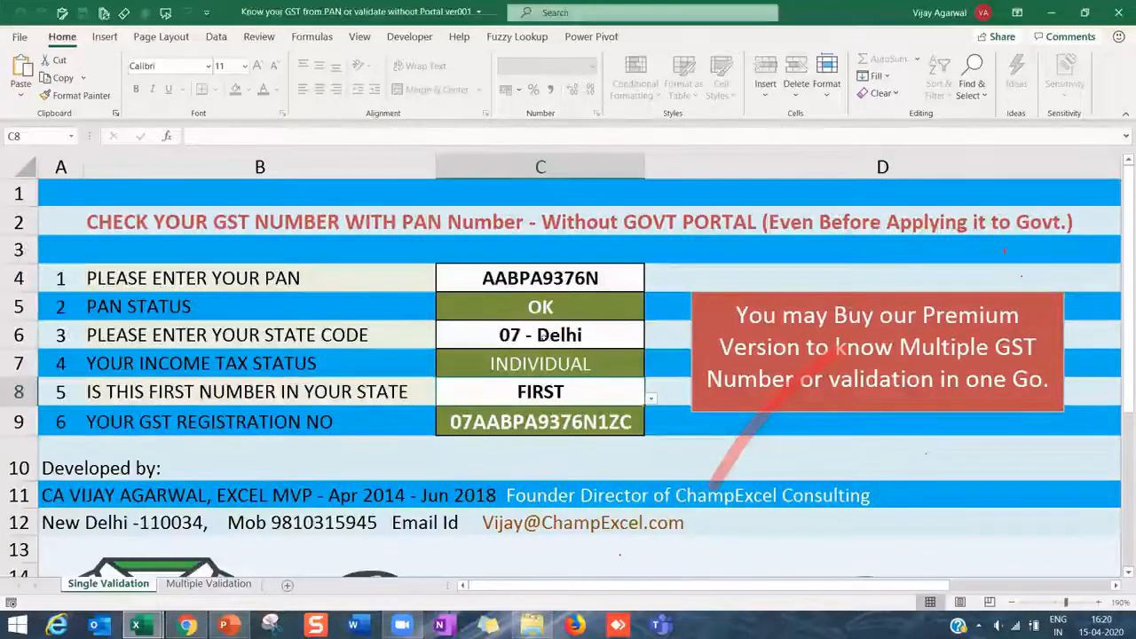
click(540, 280)
click(539, 337)
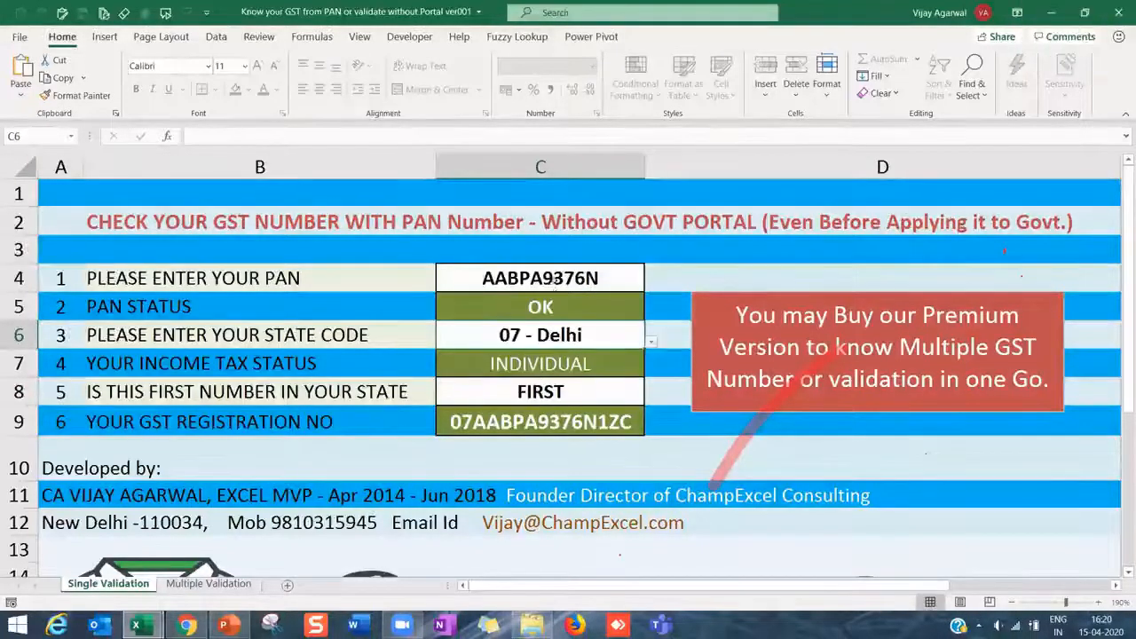
click(555, 282)
click(554, 336)
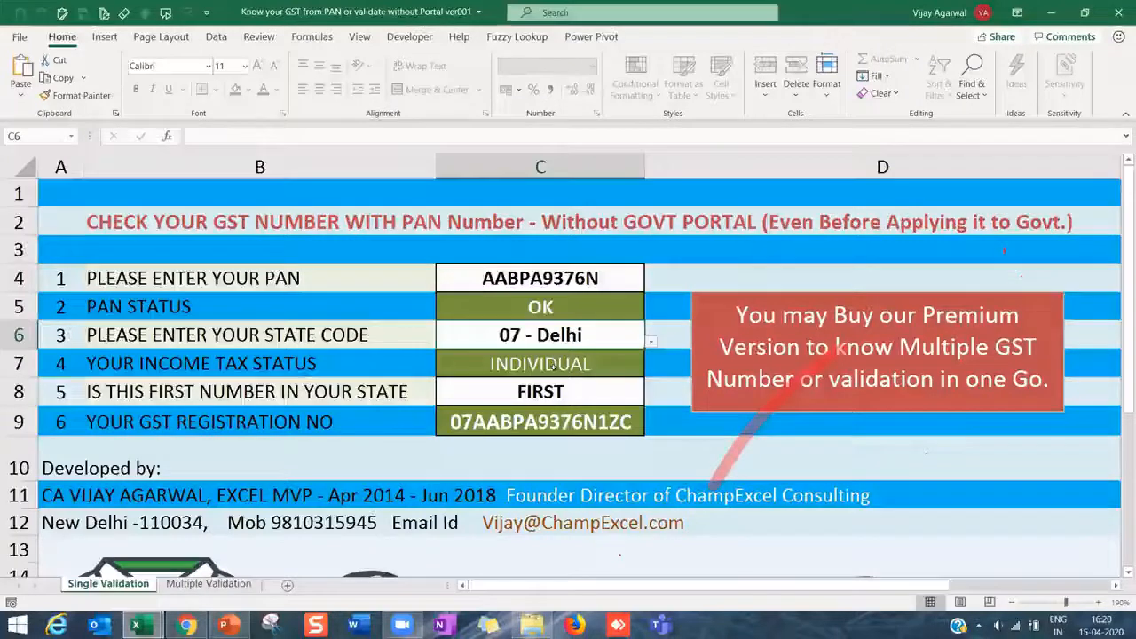
click(555, 388)
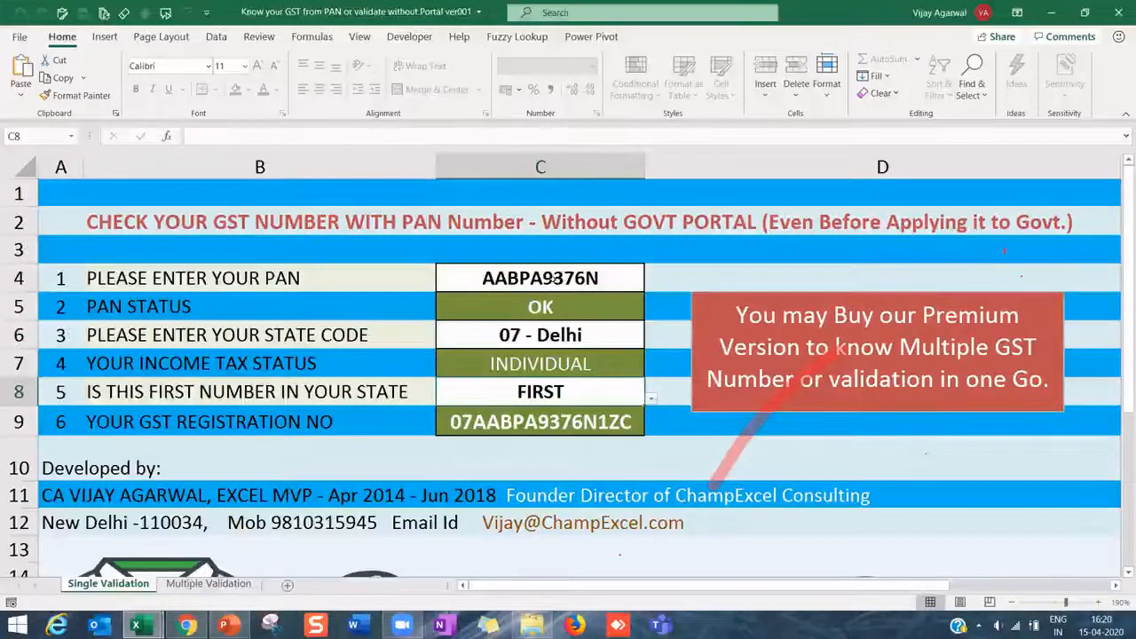
click(651, 398)
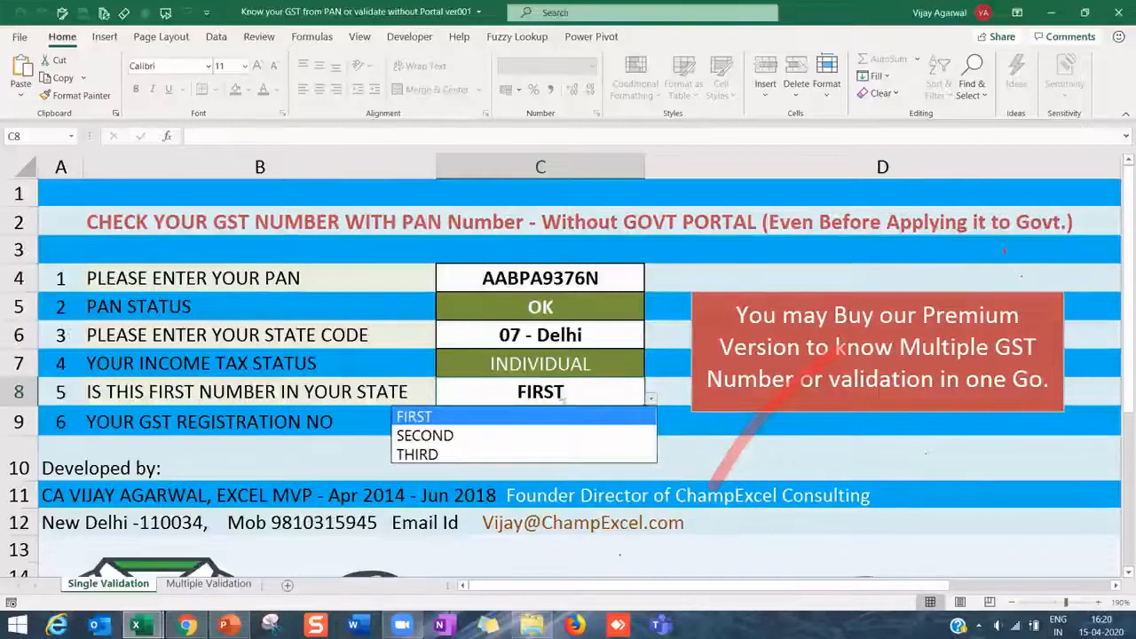
click(474, 434)
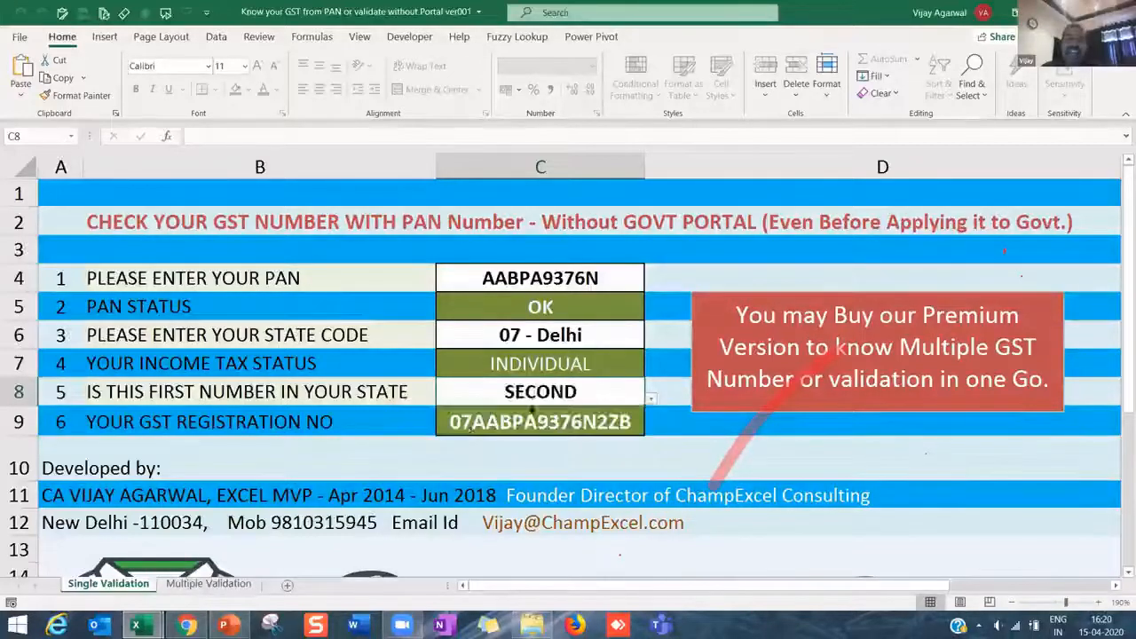
click(653, 398)
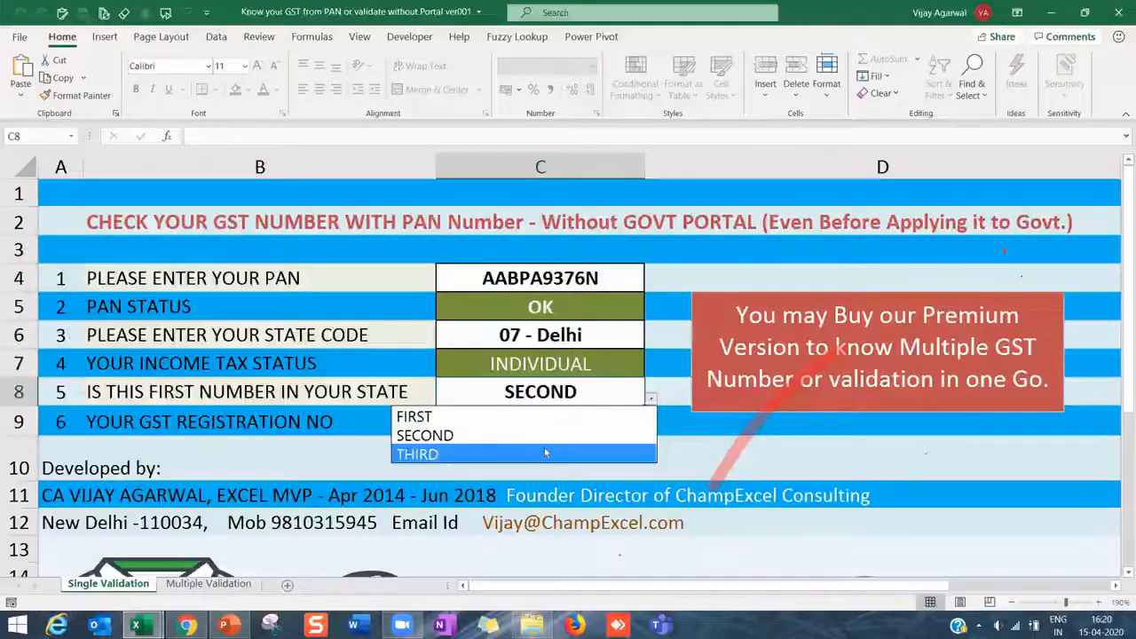
click(546, 453)
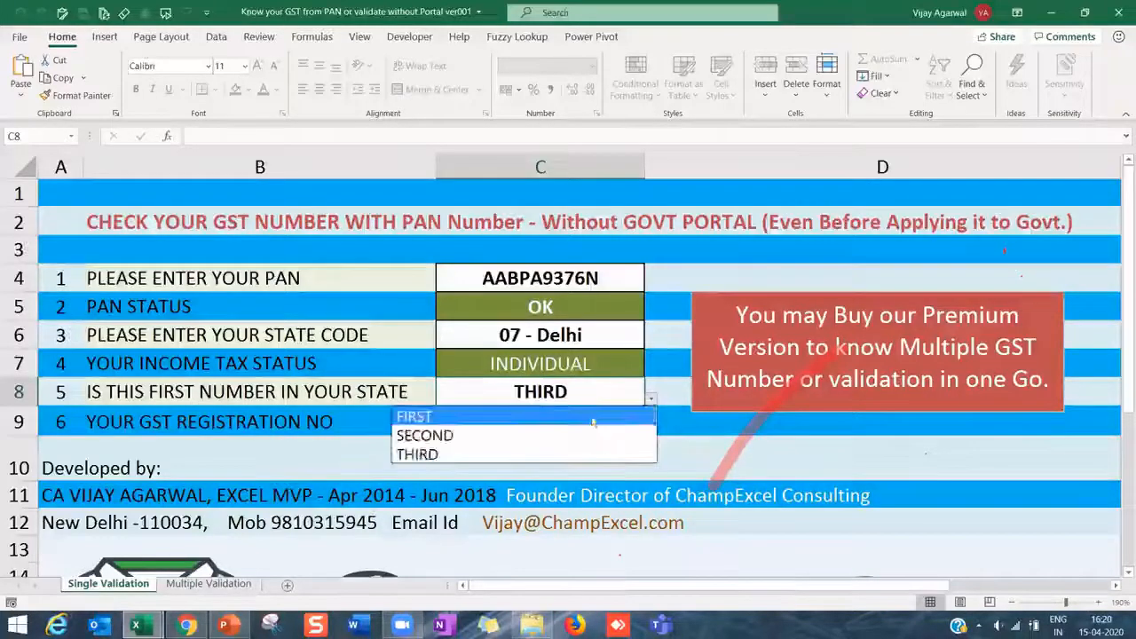
click(595, 410)
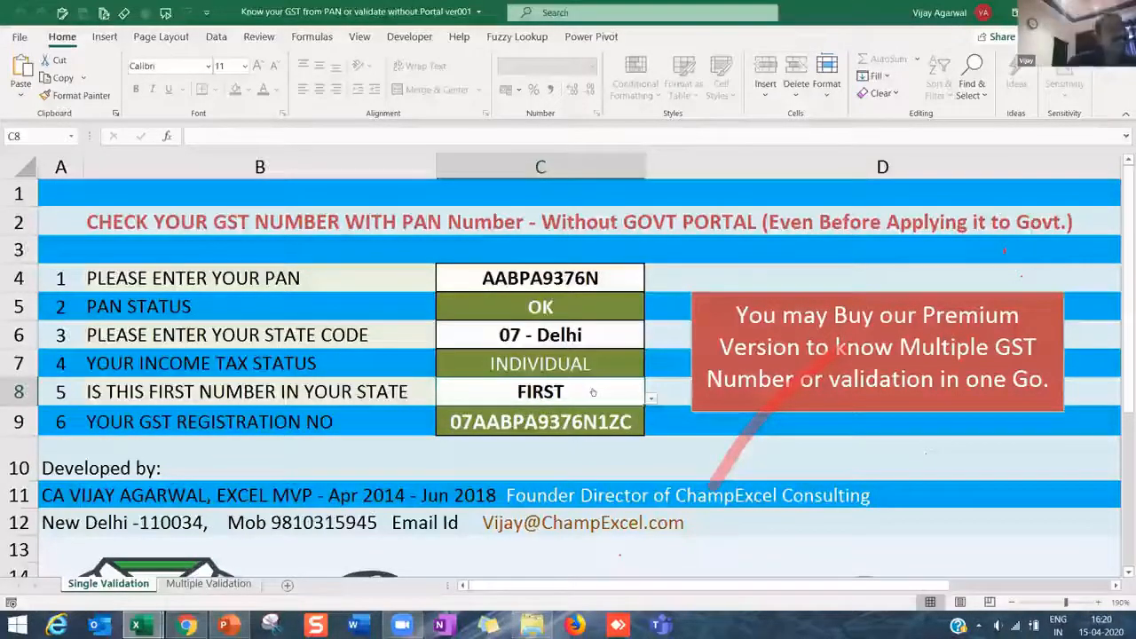
- On the Multiple Validation sheet, highlight the entered GSTNs, GSTN Number1, validation and Is it Correct results
click(208, 584)
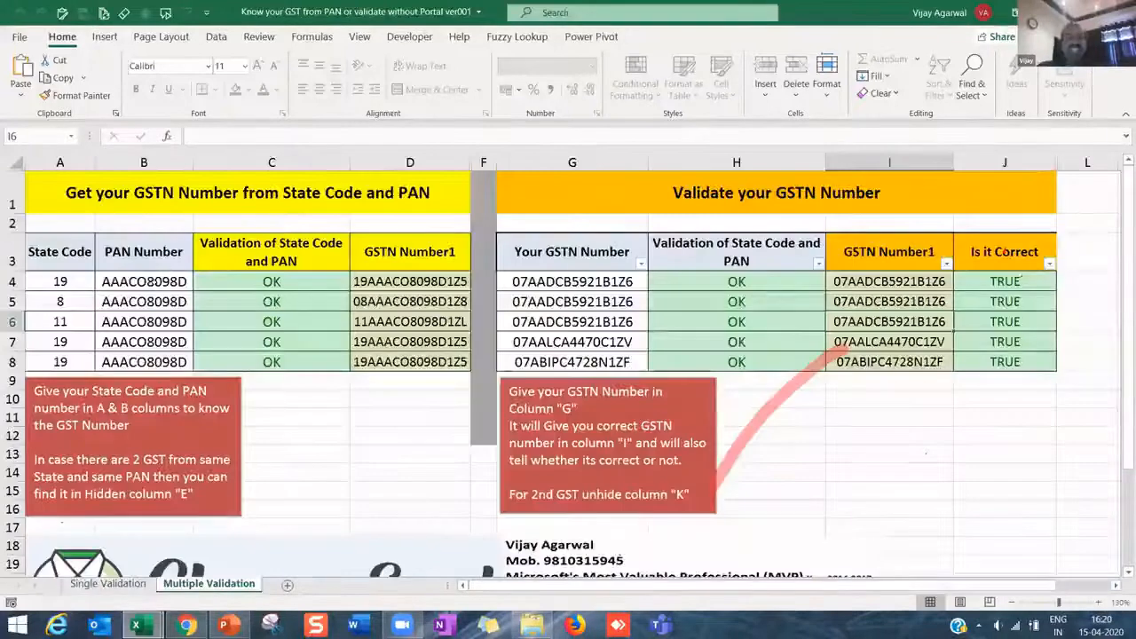
drag(584, 282, 572, 379)
drag(849, 281, 858, 361)
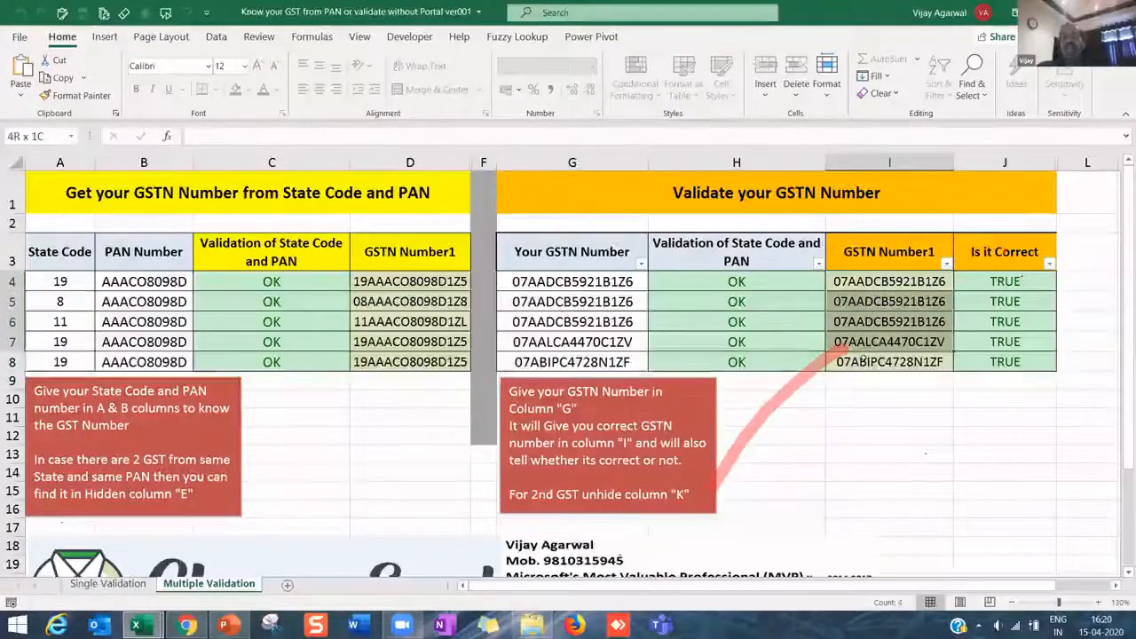
click(875, 362)
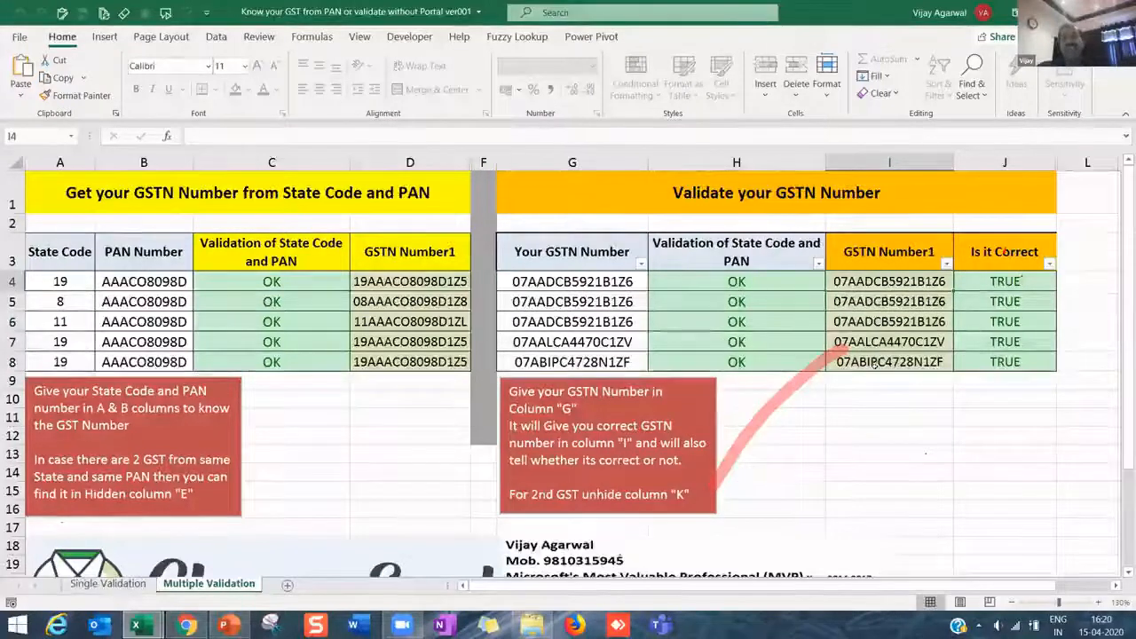
drag(875, 282, 875, 362)
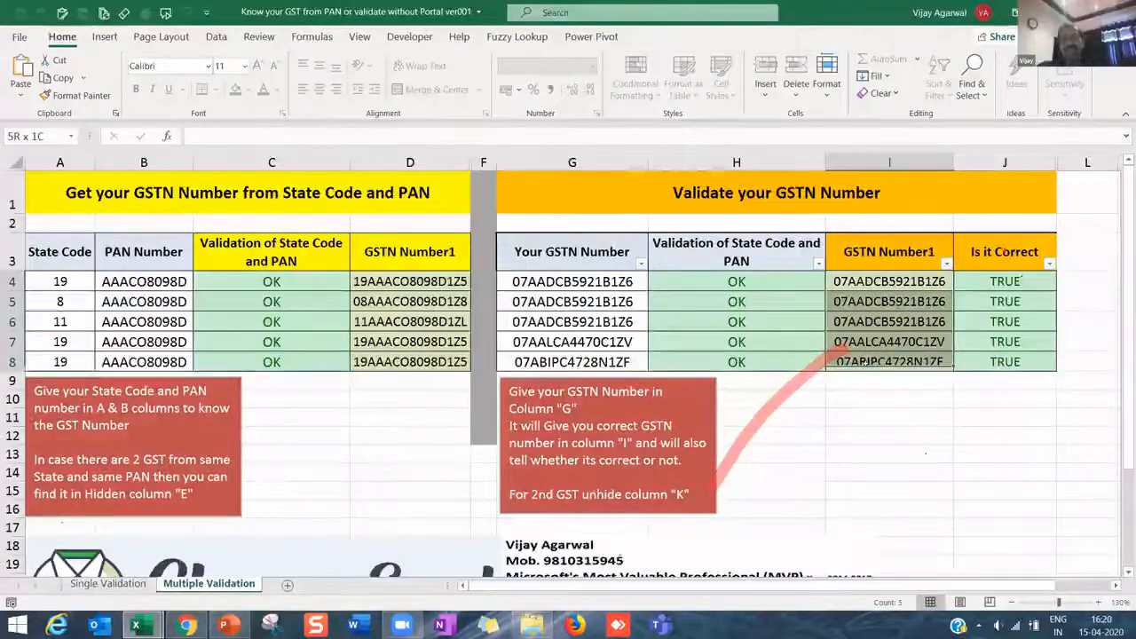
drag(736, 281, 758, 357)
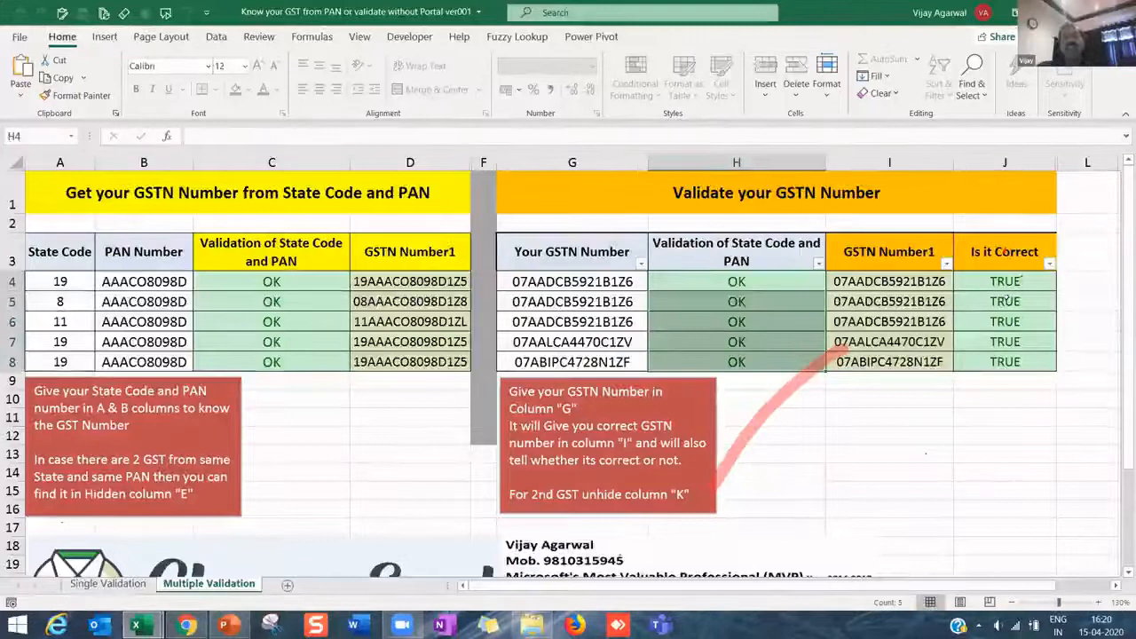
drag(1004, 281, 998, 359)
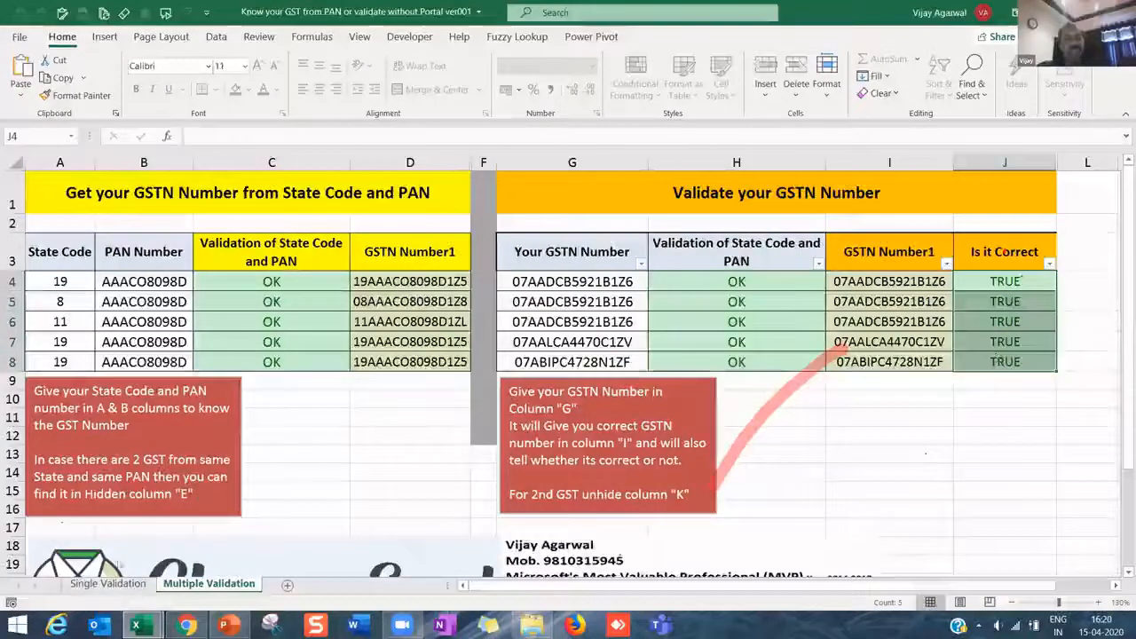
- Back on Single Validation, delete a PAN character to trigger the validation error, then dismiss it
click(108, 583)
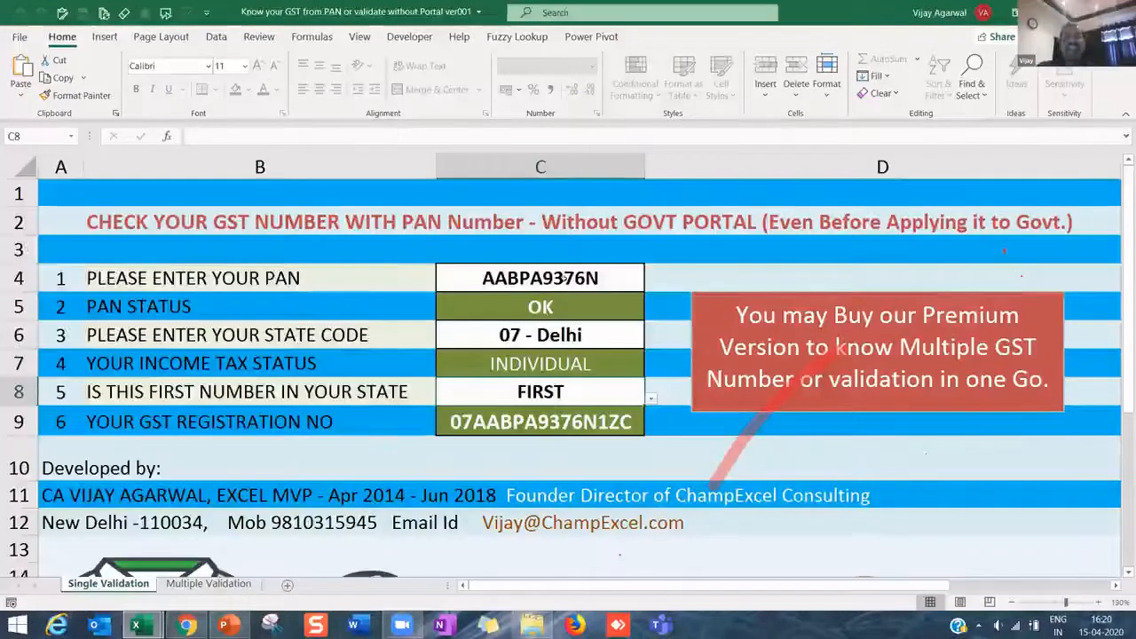
double_click(564, 281)
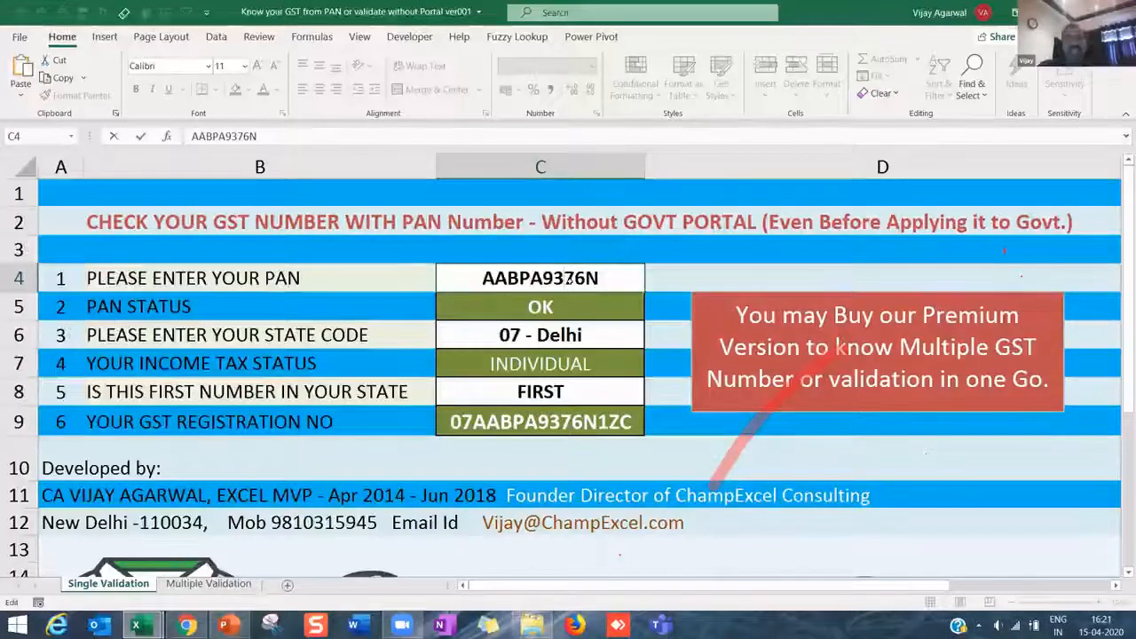
key(Delete)
key(Return)
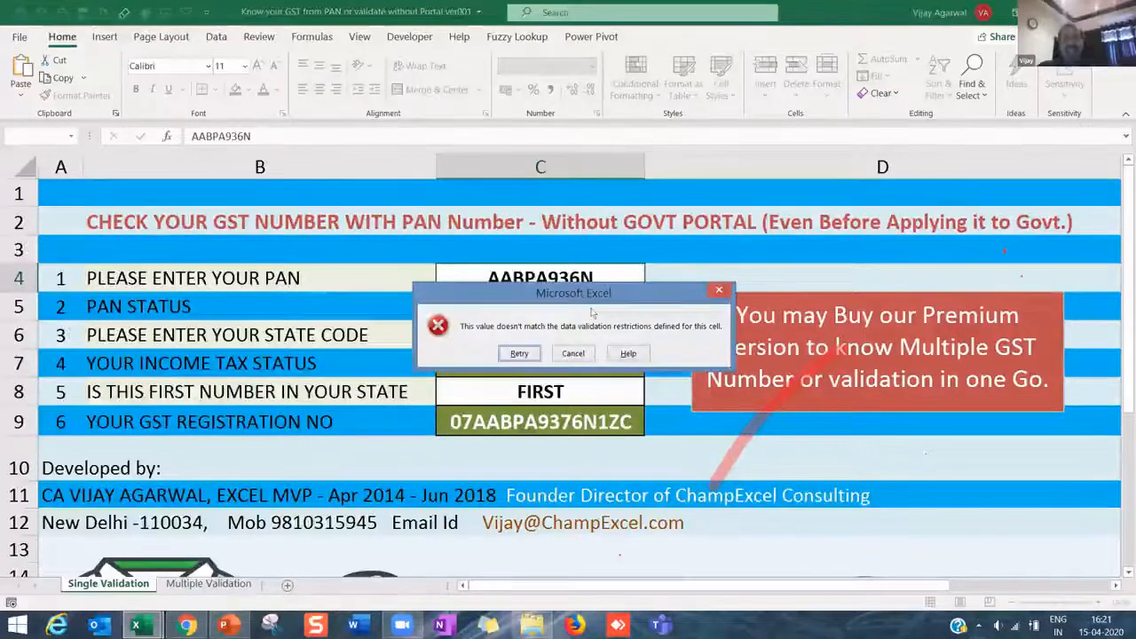
key(Escape)
- Change the PAN's last character to 8 and check that C5 reads 'PAN is not Correct'
key(F2)
key(BackSpace)
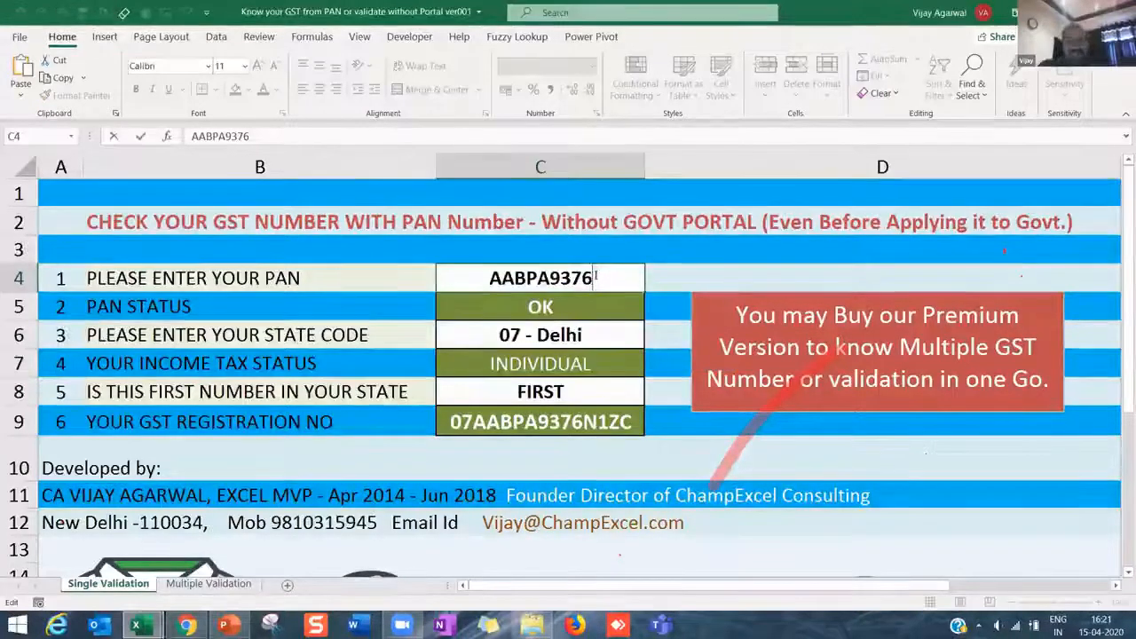
text(8)
key(shift+Return)
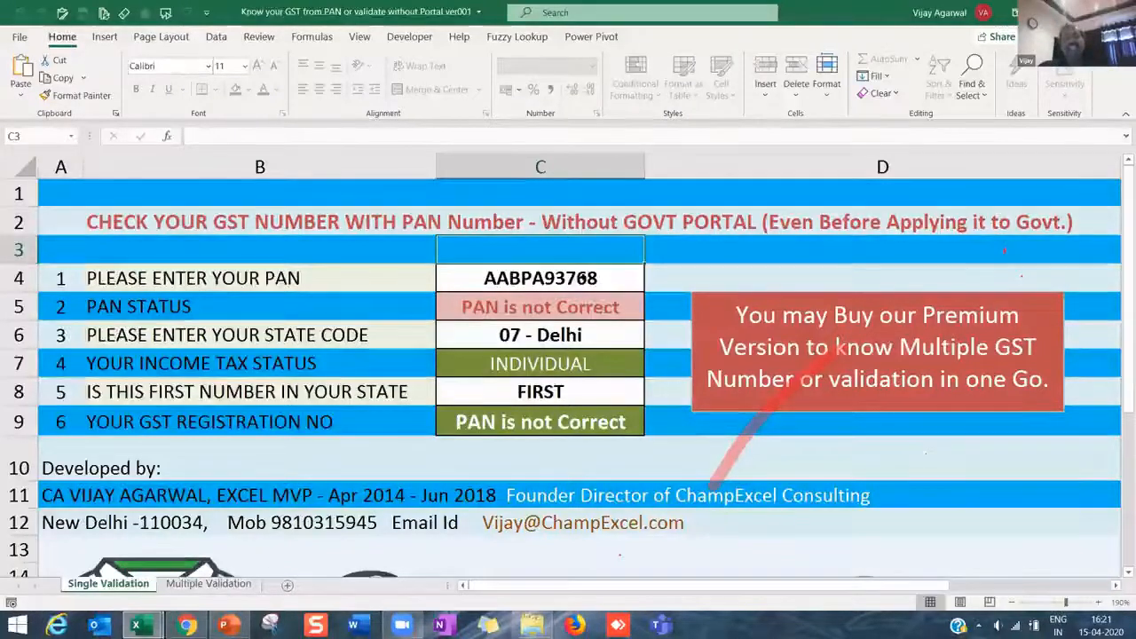
click(589, 279)
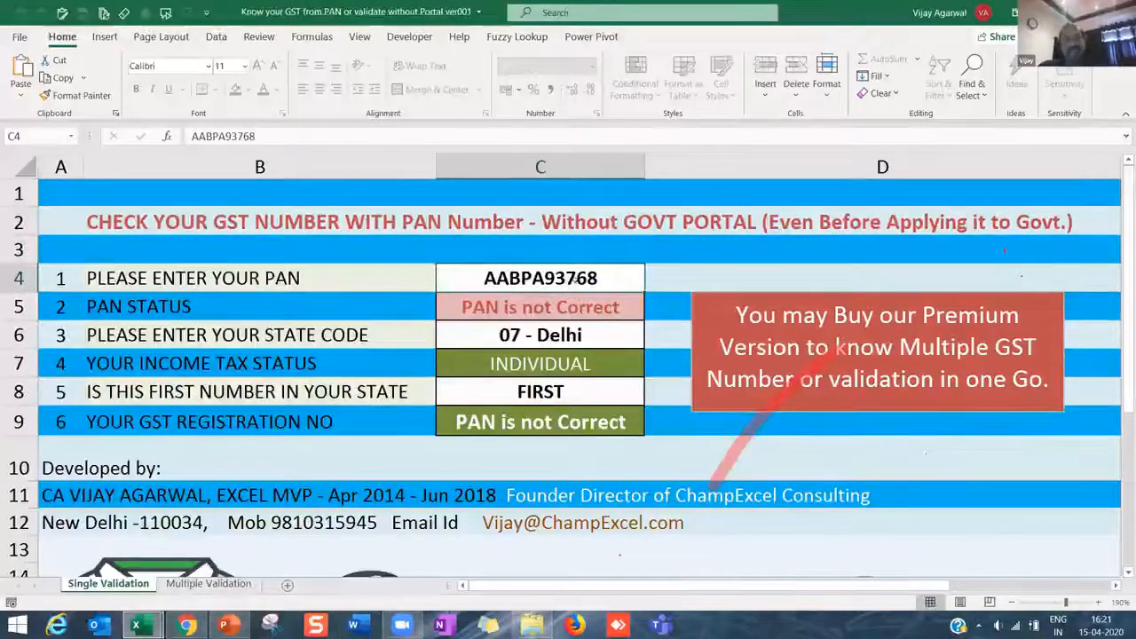
click(468, 307)
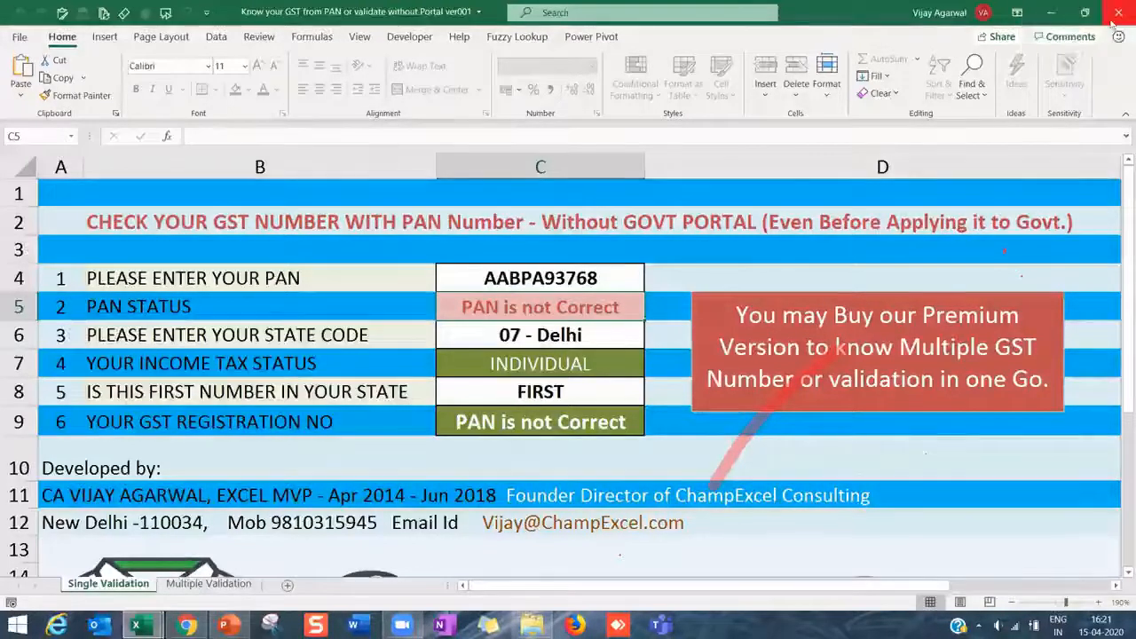
- Cancel closing the workbook and set the C6 state code to 10 - Bihar
click(1118, 12)
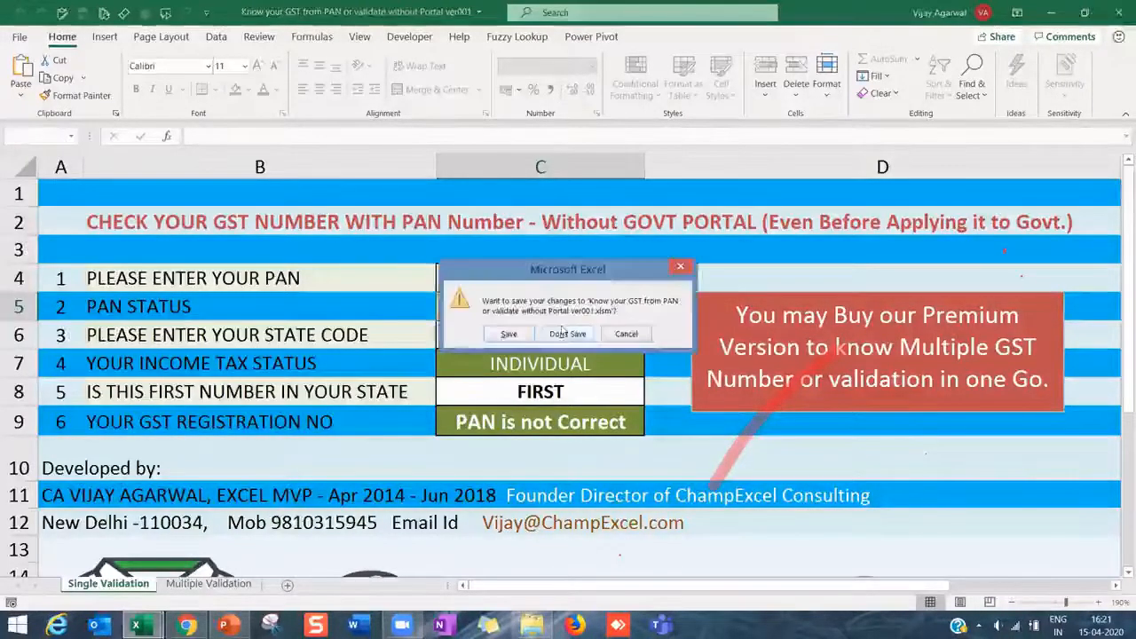
click(625, 334)
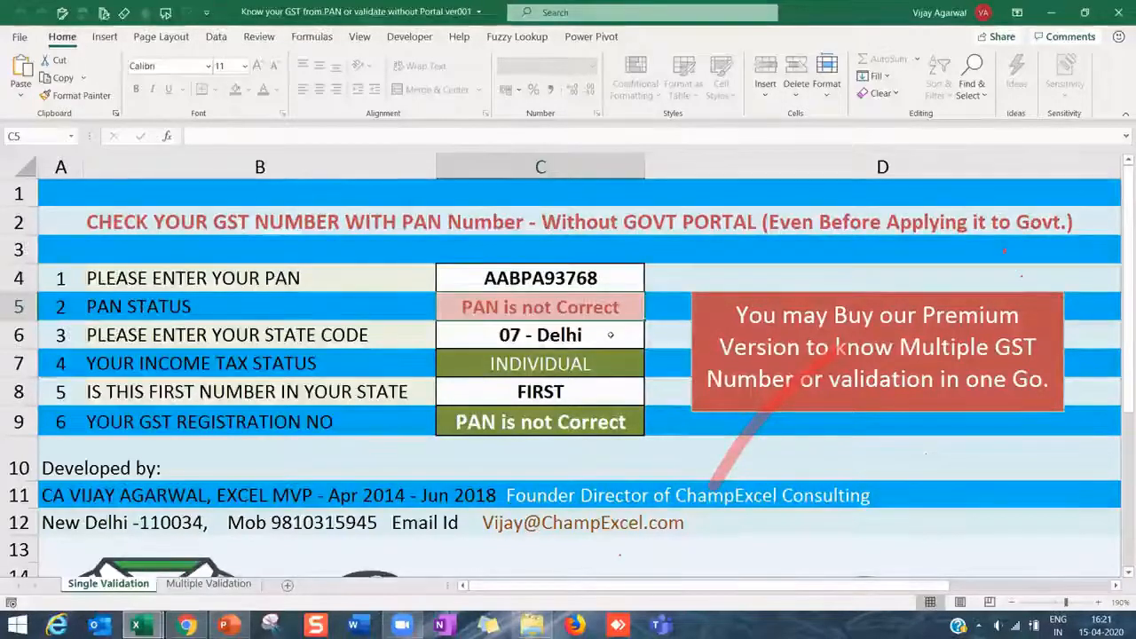
click(642, 344)
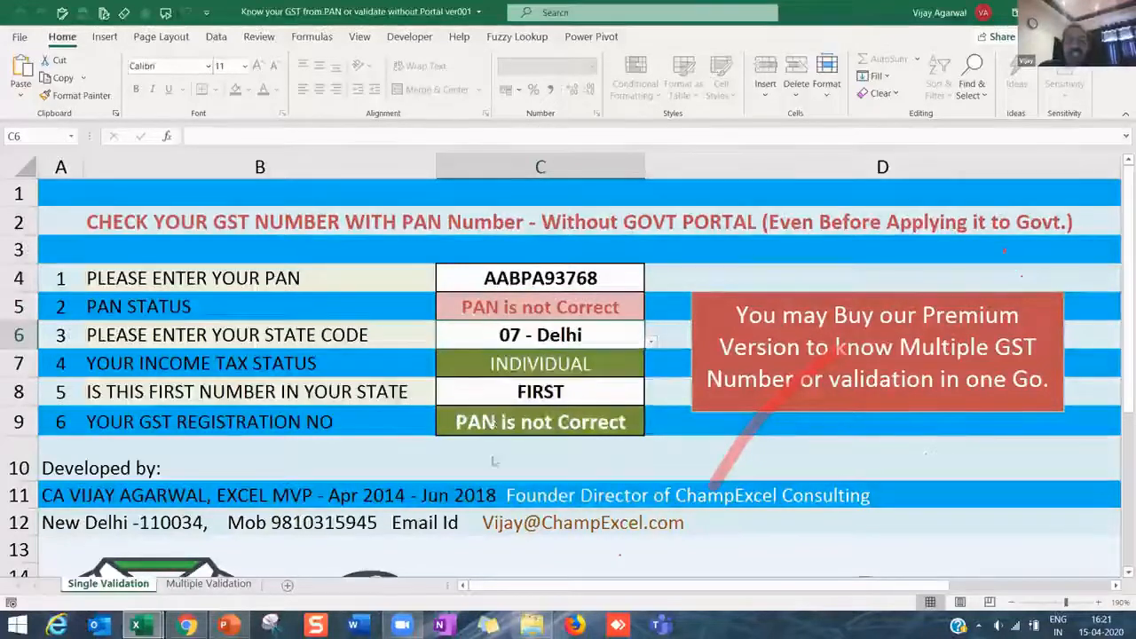
click(650, 342)
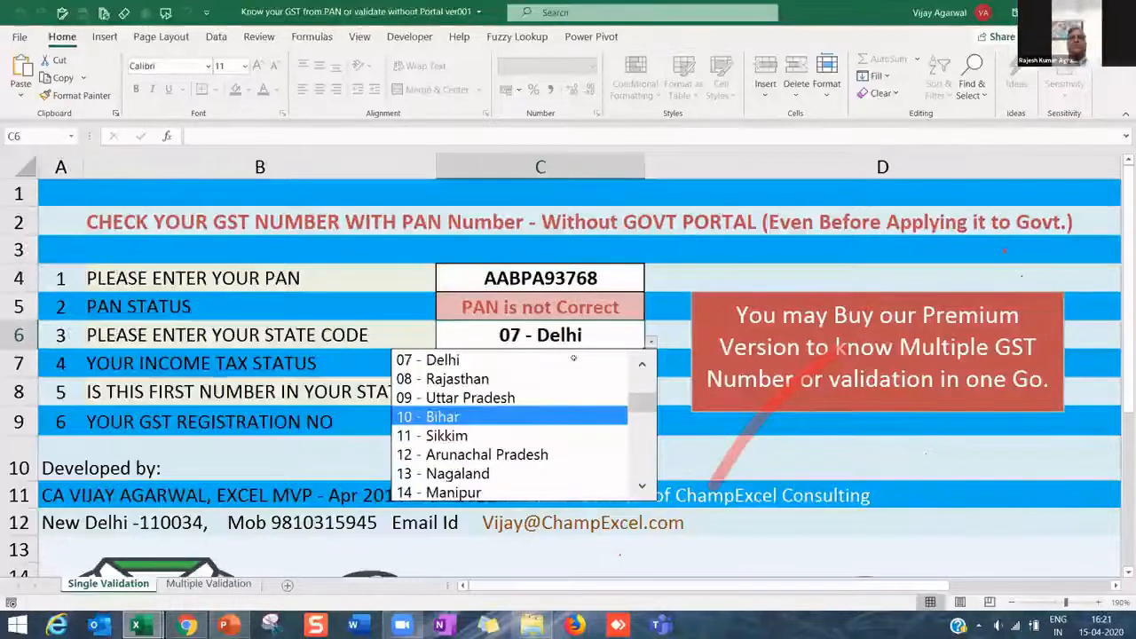
click(457, 417)
- Switch to the Multiple Validation sheet showing the batch GSTN tables
click(651, 342)
click(619, 338)
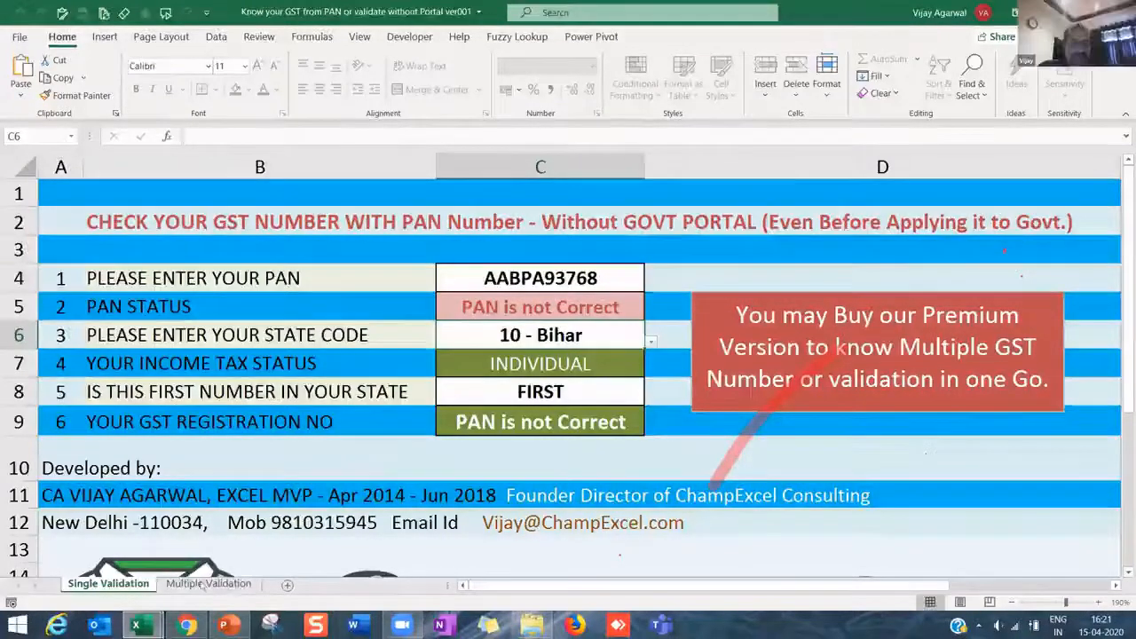
click(208, 583)
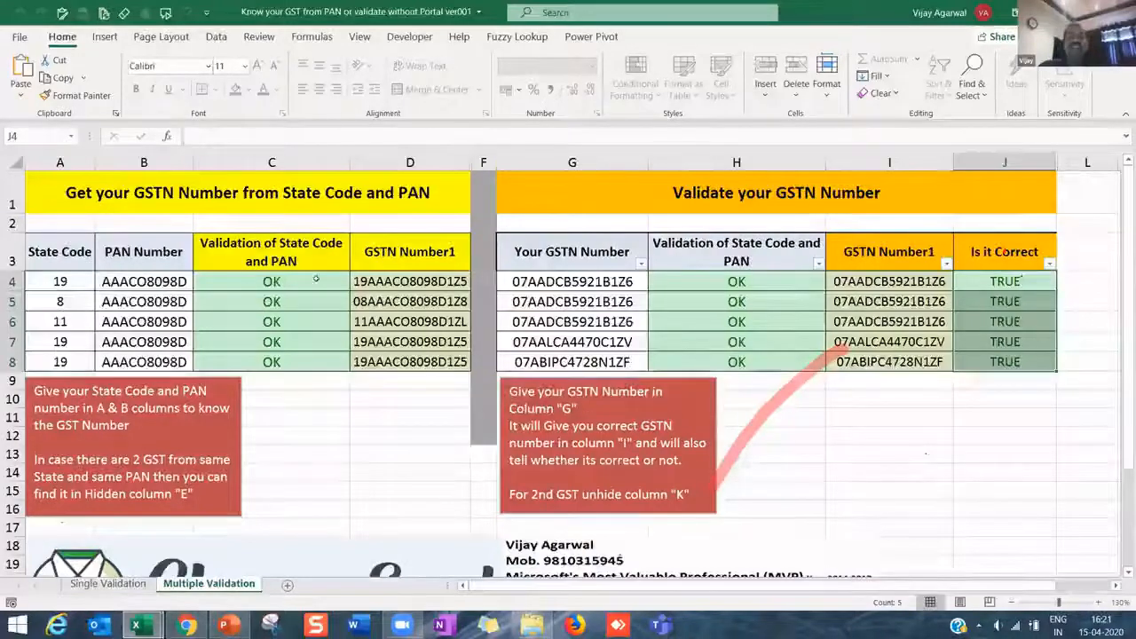
- Highlight the PAN Number entries B4:B8 and step through the state codes and PANs
drag(142, 281, 169, 359)
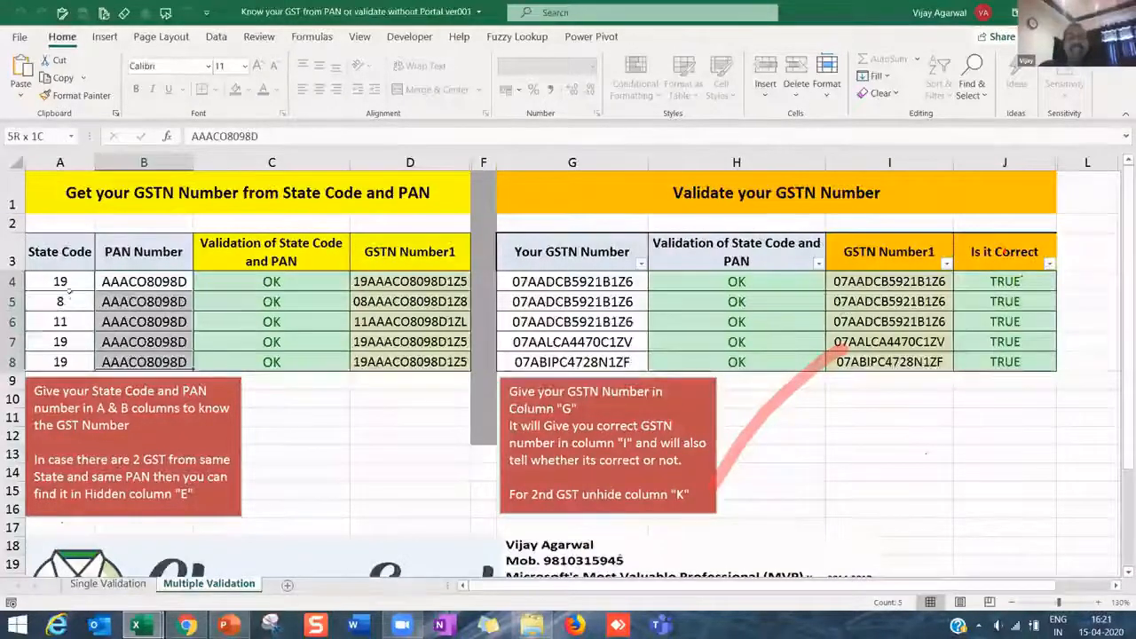
click(64, 282)
click(61, 300)
key(Right)
key(Down)
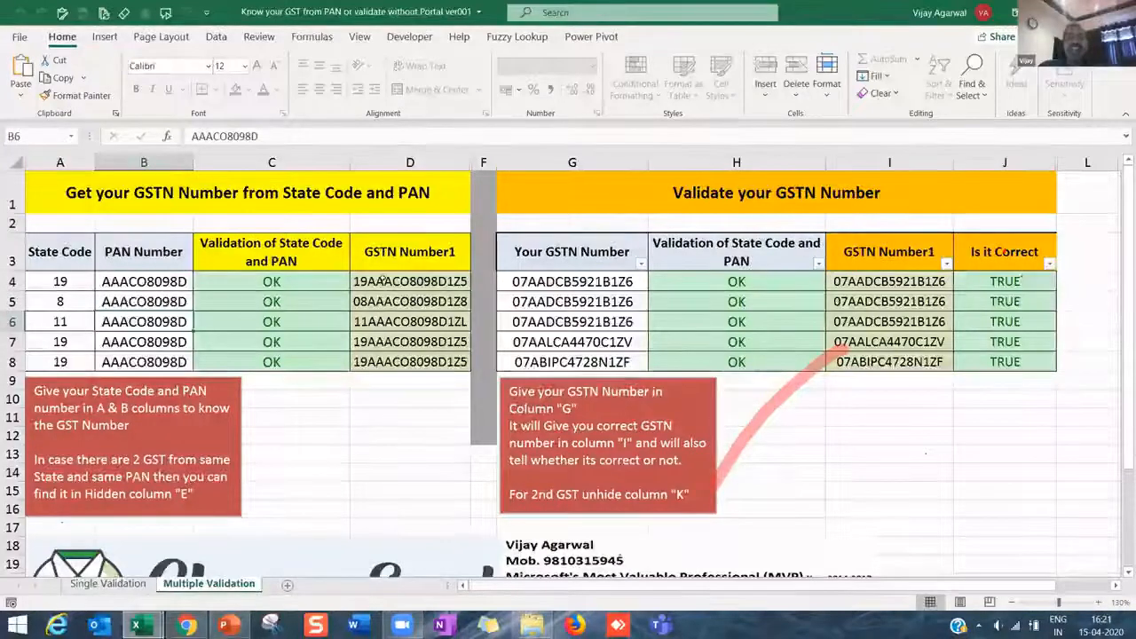
- Highlight the generated GSTNs D4:D8, then the state code and PAN inputs A4:B8
drag(410, 281, 410, 361)
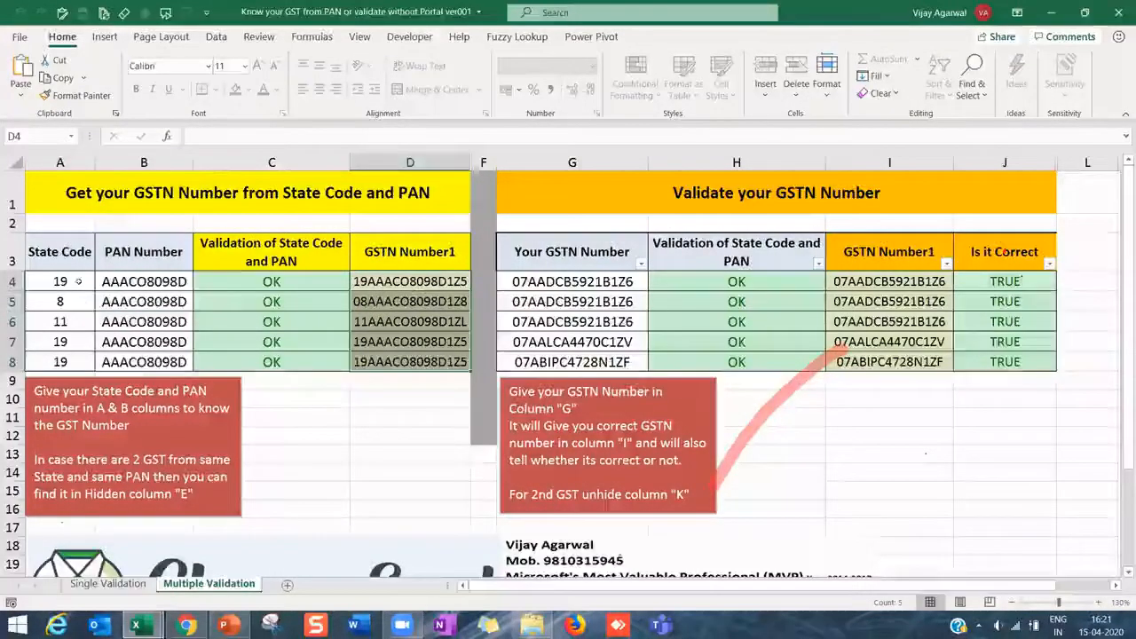
drag(89, 283, 142, 359)
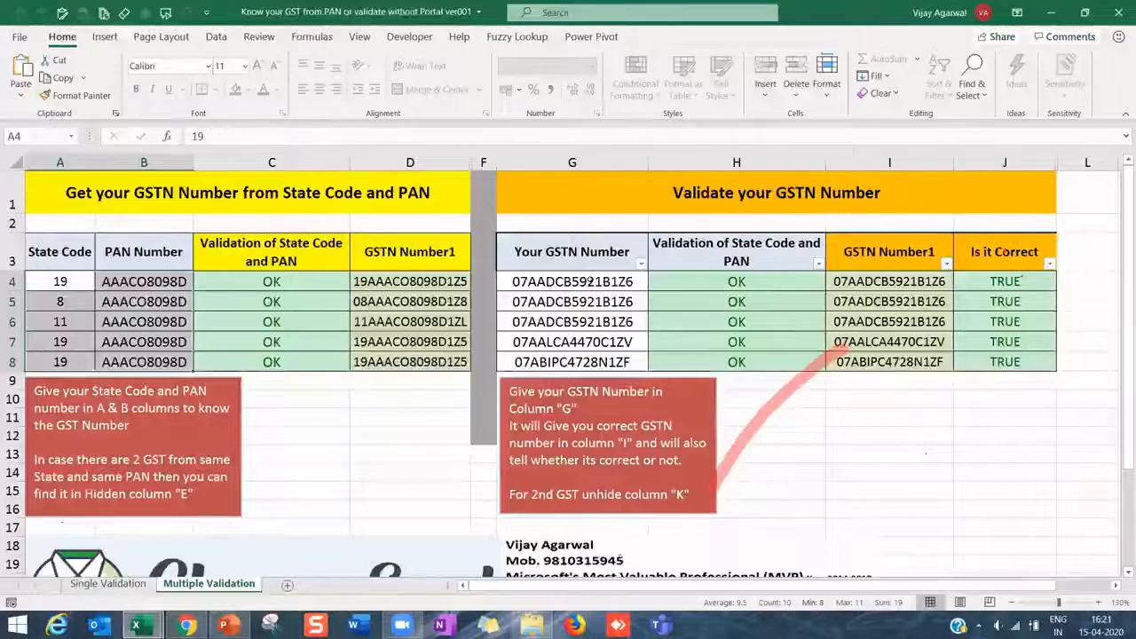
click(115, 303)
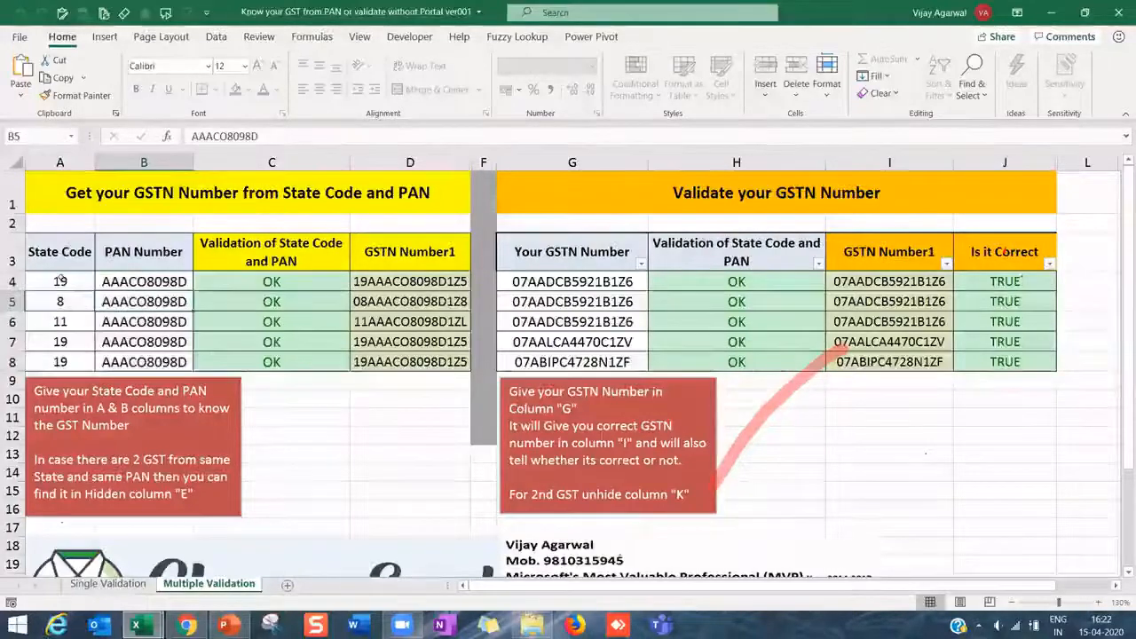
drag(71, 282, 133, 359)
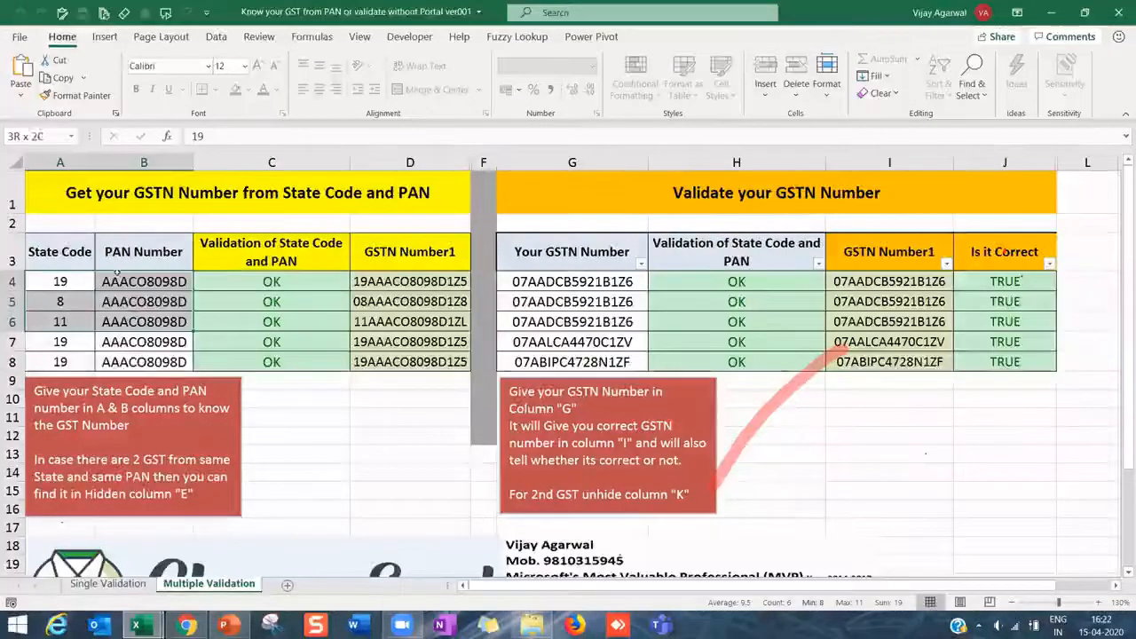
drag(133, 282, 131, 359)
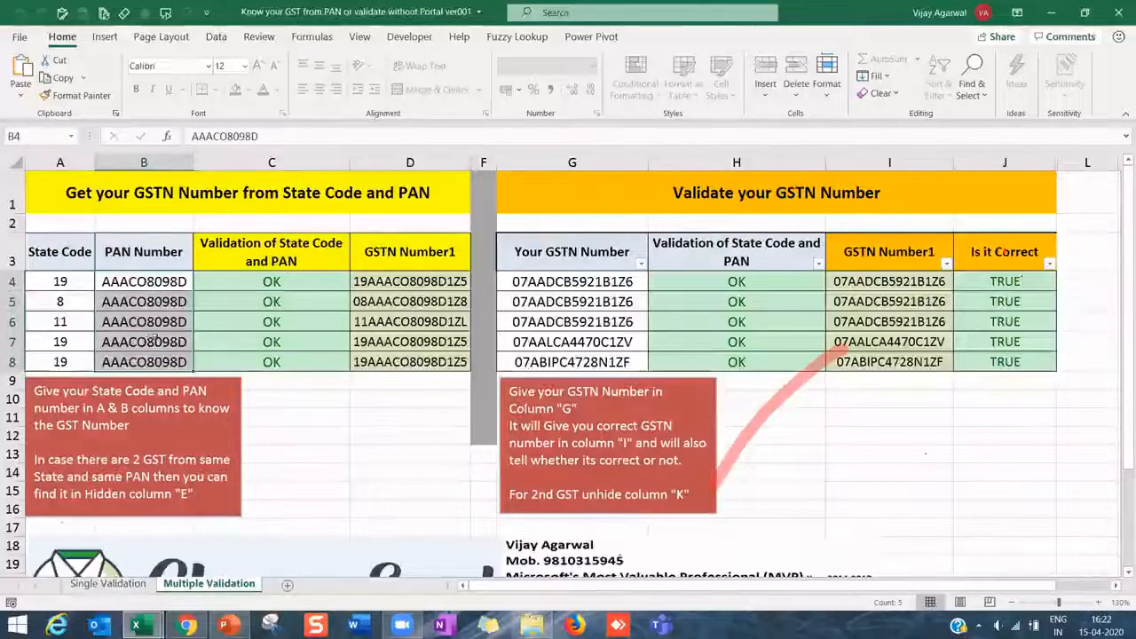
click(145, 304)
- Highlight the entered GSTNs G4:G8 against the PANs, then close the workbook with Ctrl+W
drag(568, 282, 572, 362)
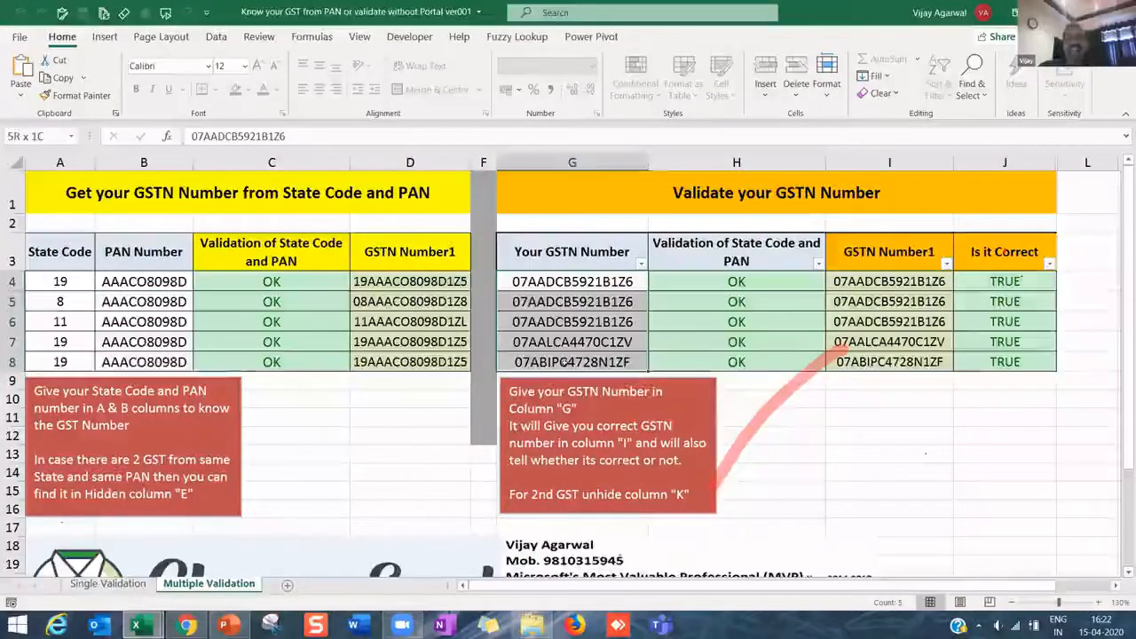
drag(144, 282, 155, 345)
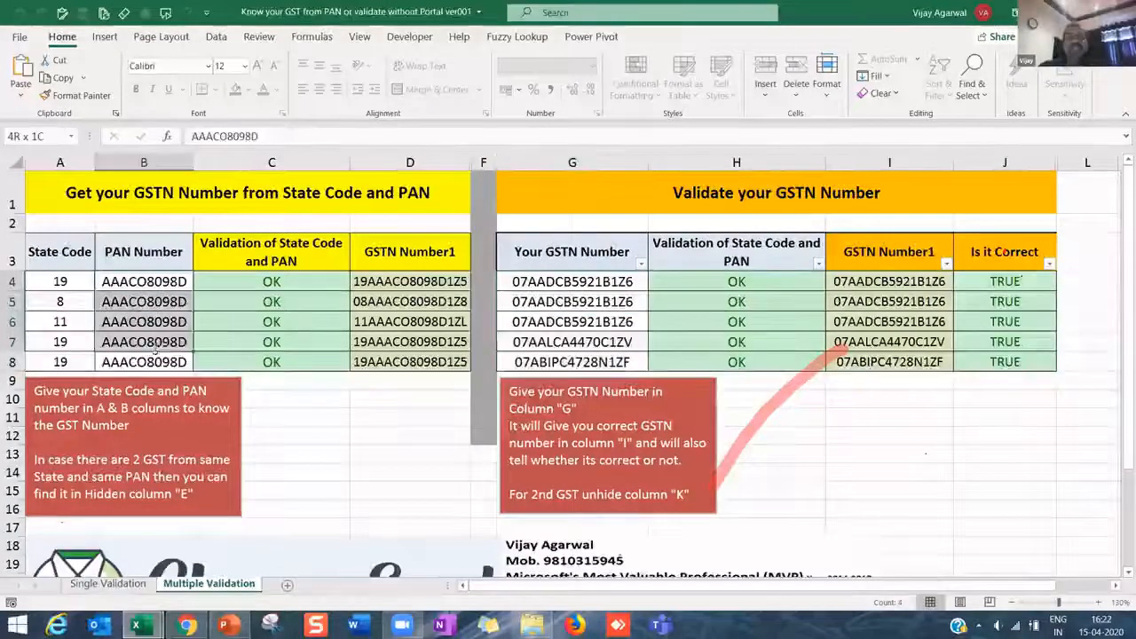
drag(568, 282, 545, 357)
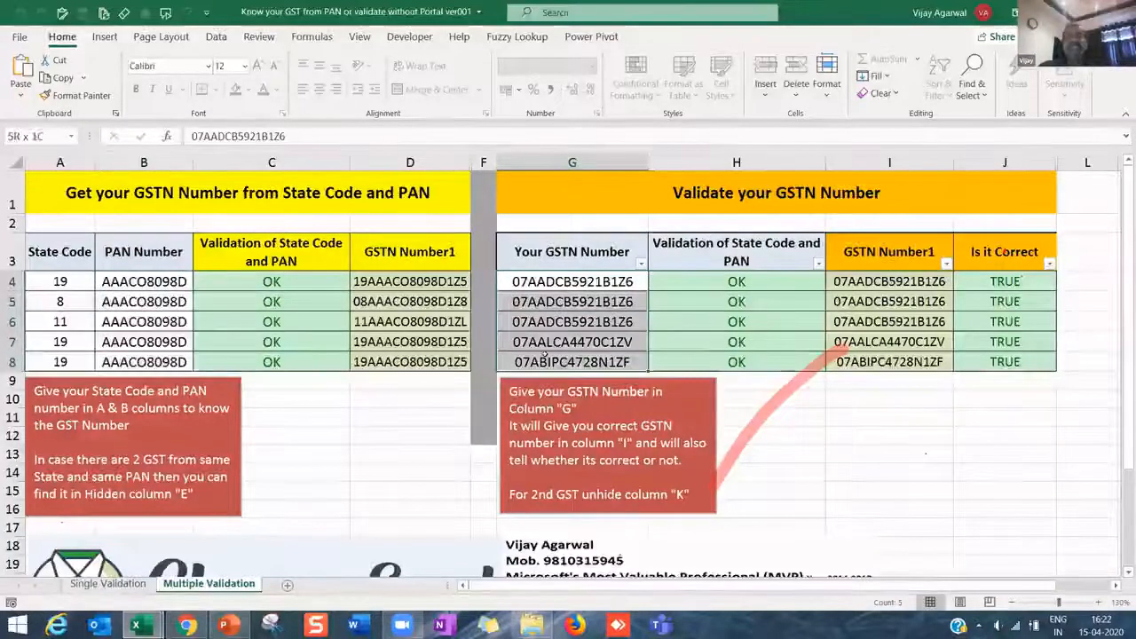
click(64, 283)
click(97, 322)
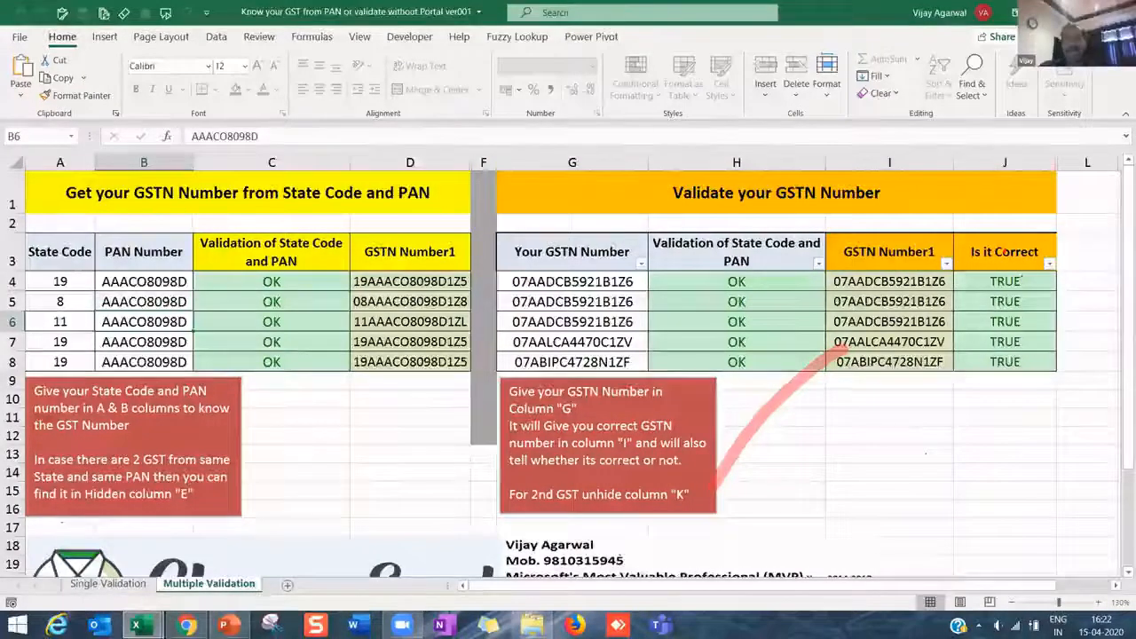
key(ctrl+w)
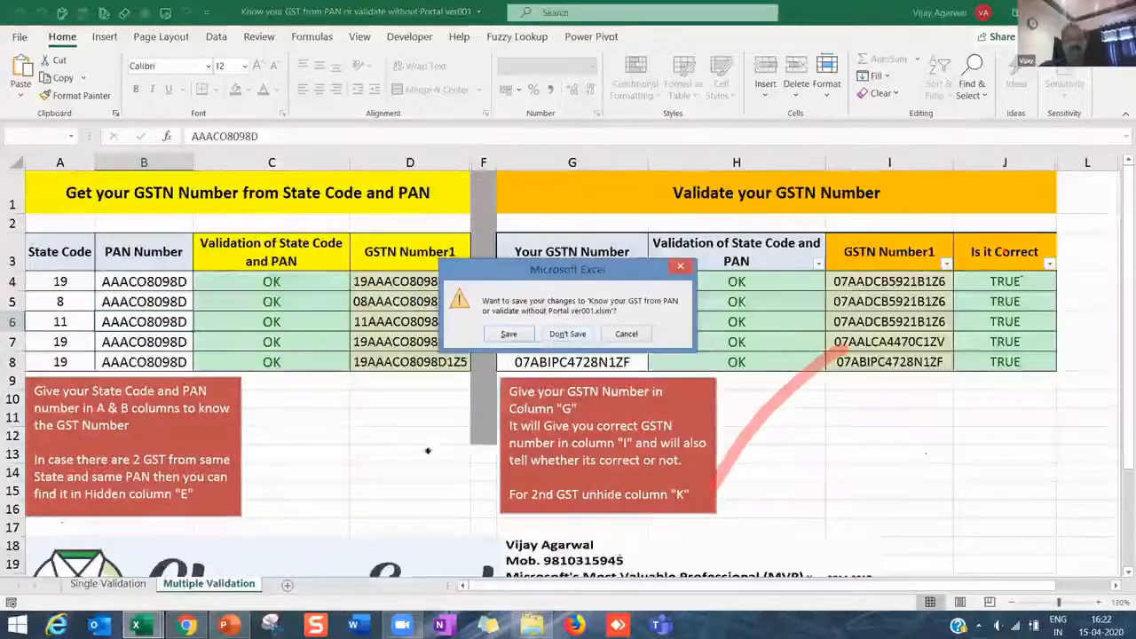
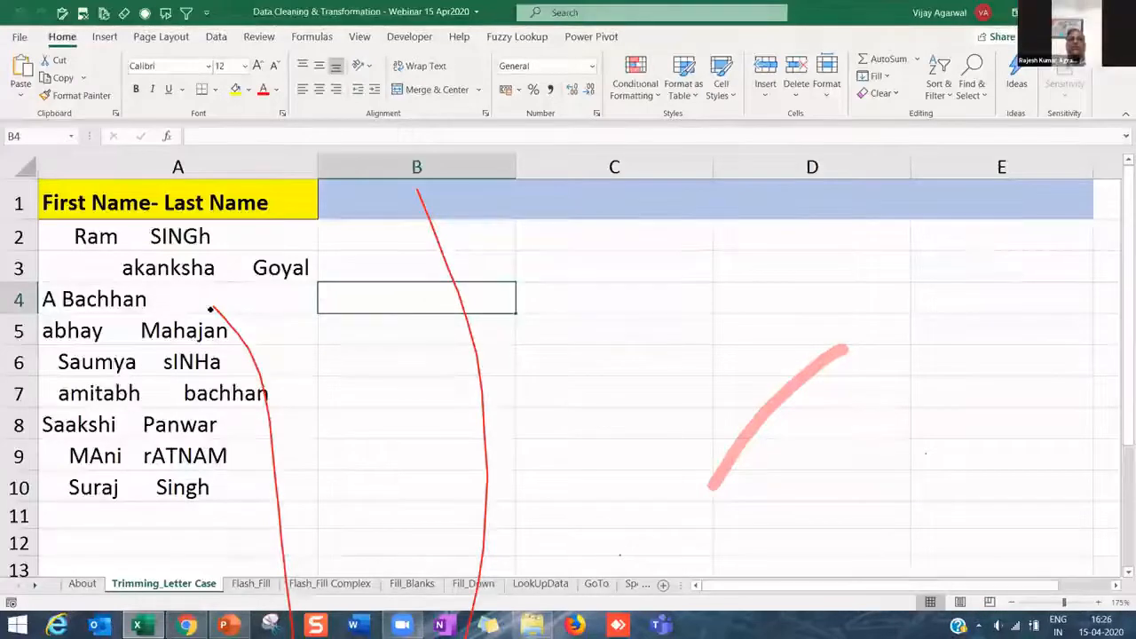
- Select the untidy names below the 'First Name- Last Name' header to inspect them
click(167, 232)
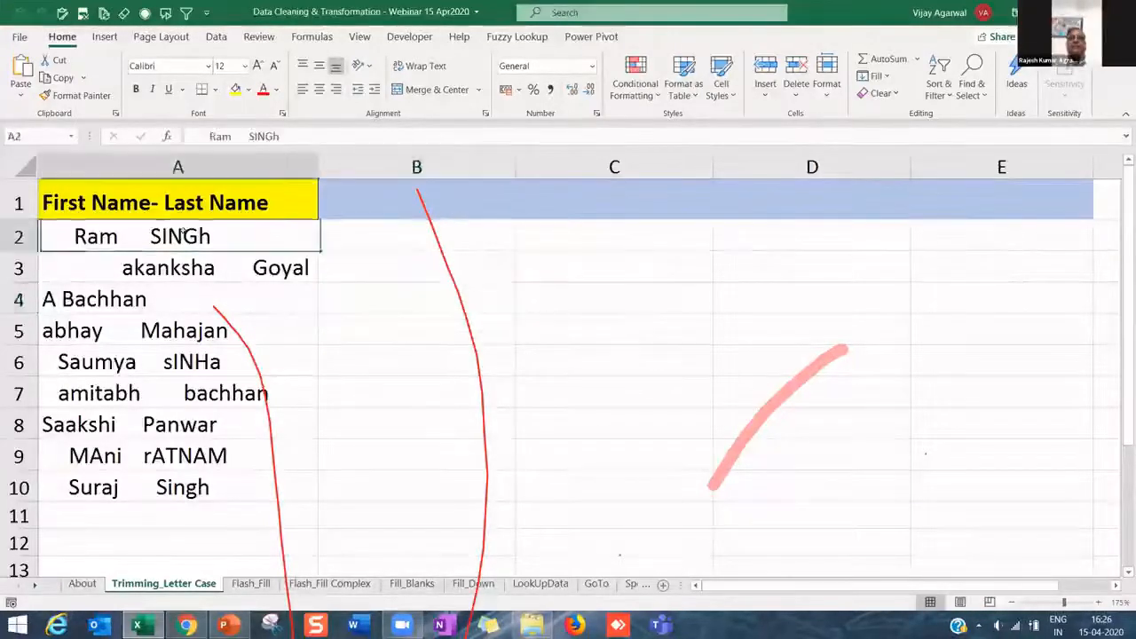
key(Down)
click(167, 211)
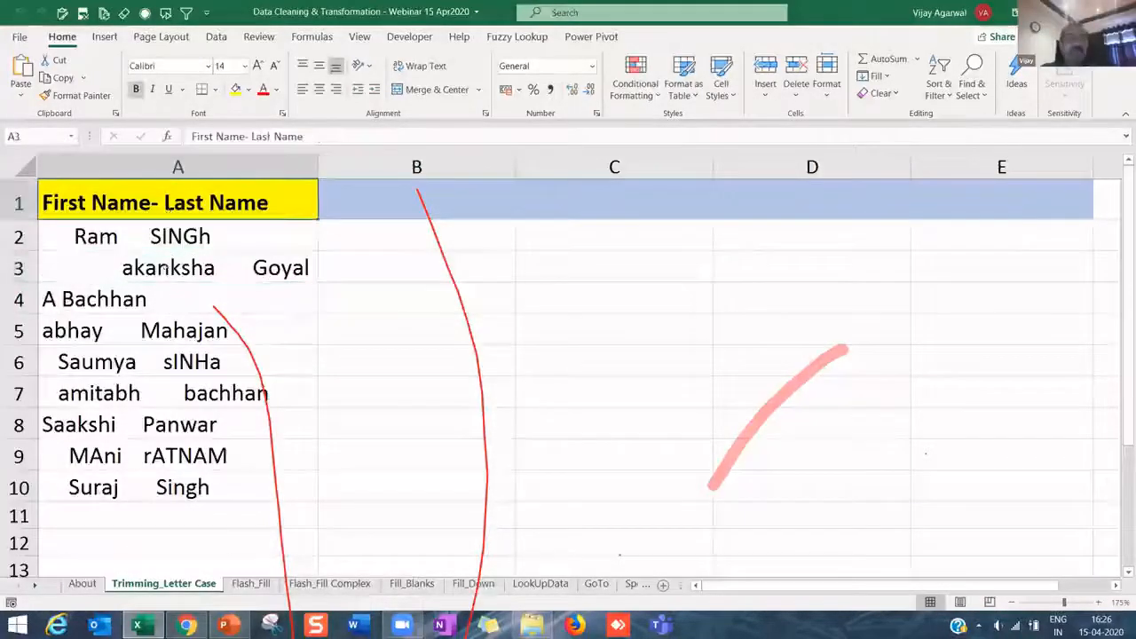
drag(167, 233, 204, 490)
click(164, 192)
click(173, 236)
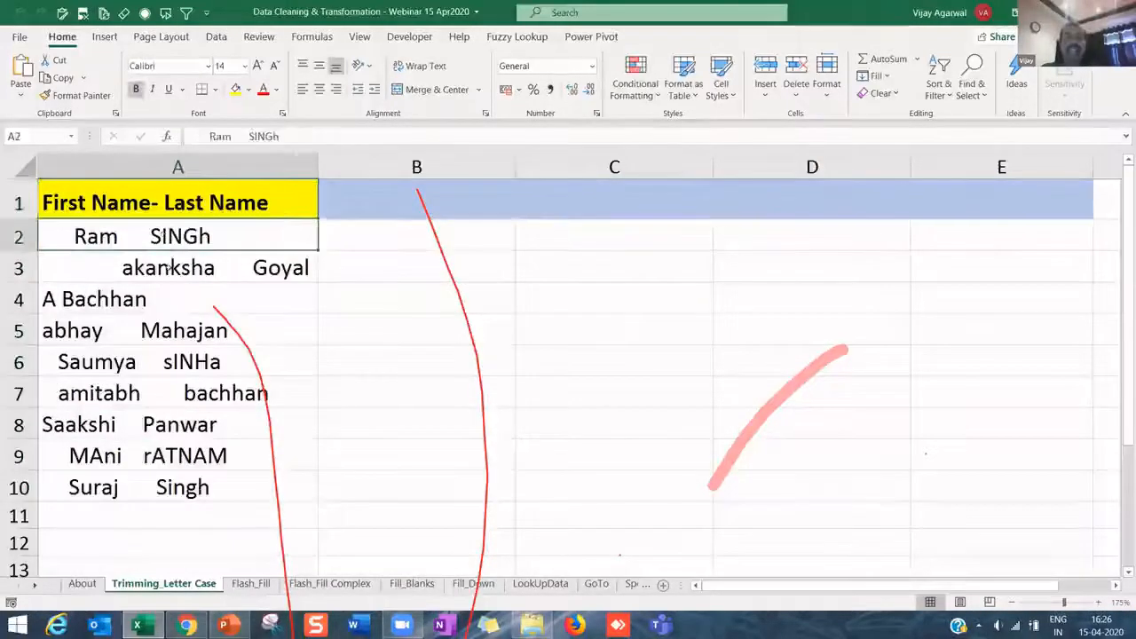
drag(177, 335, 180, 488)
key(Down)
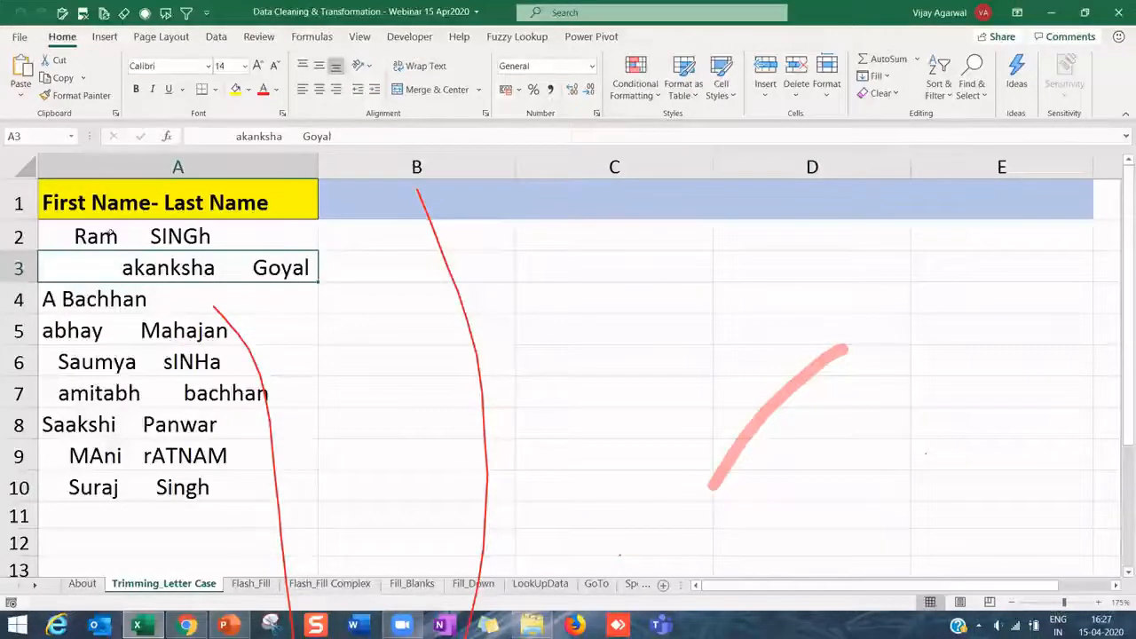
double_click(65, 235)
click(71, 236)
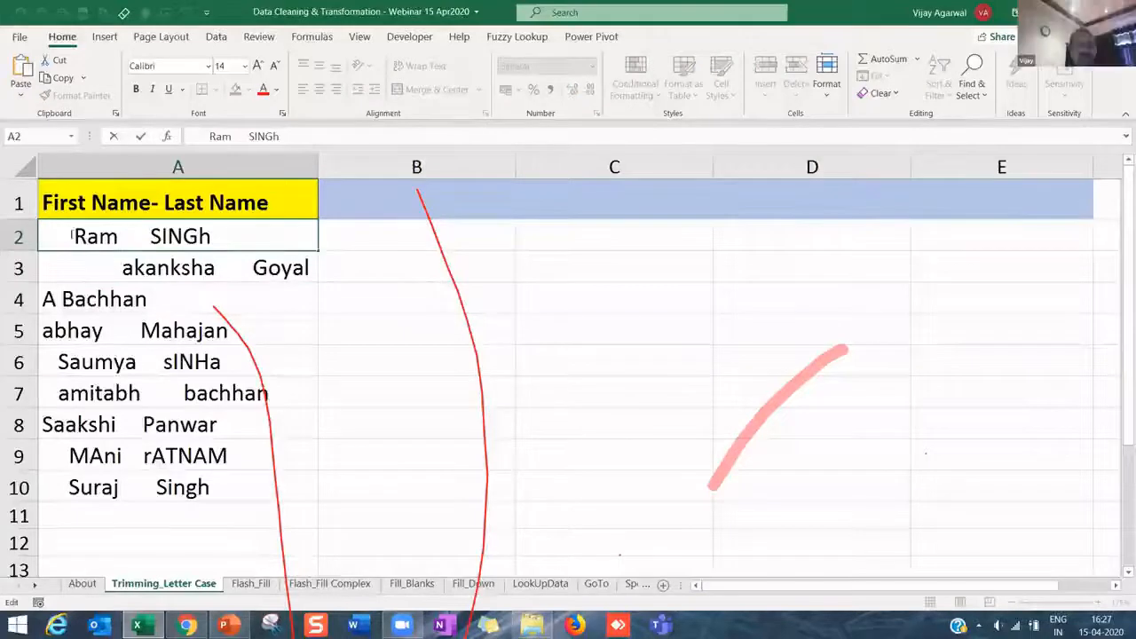
drag(71, 236, 42, 236)
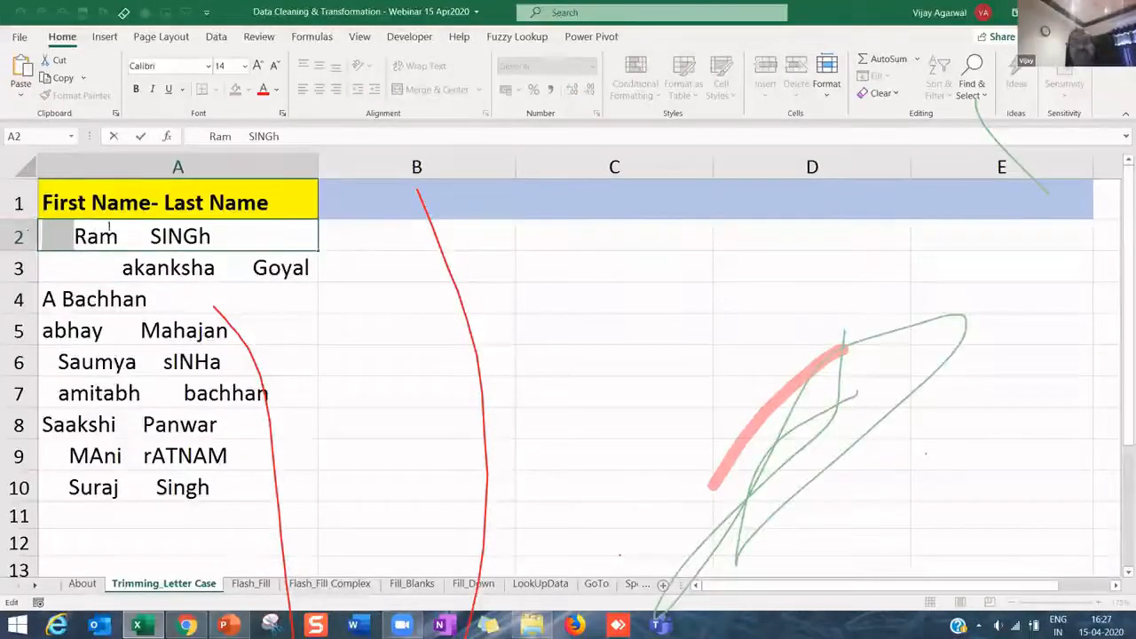
drag(119, 236, 148, 236)
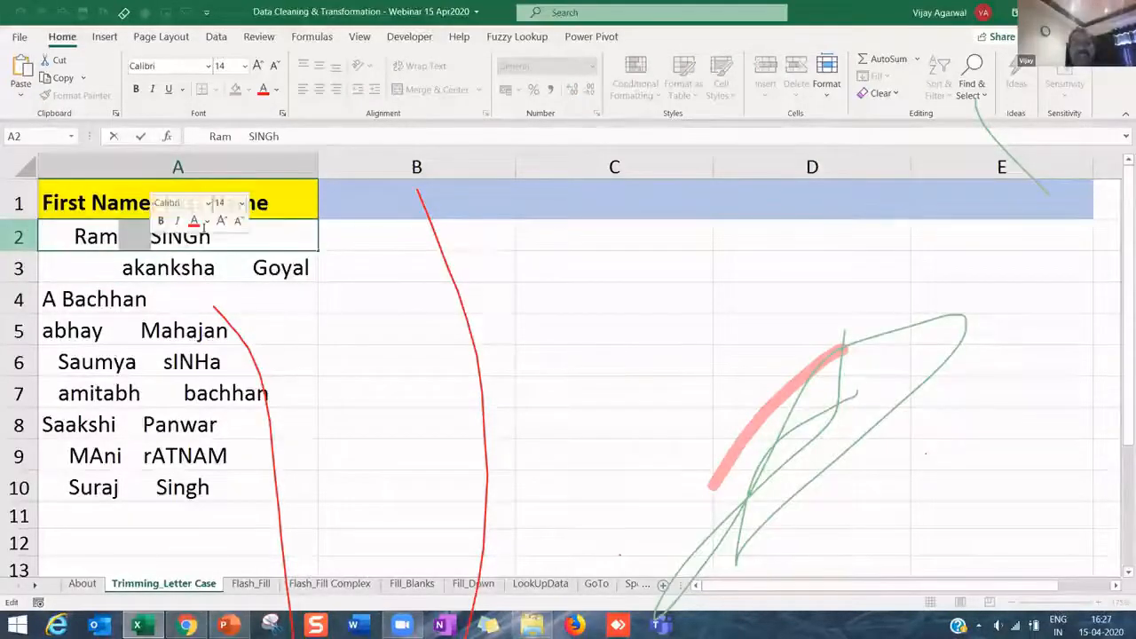
click(223, 264)
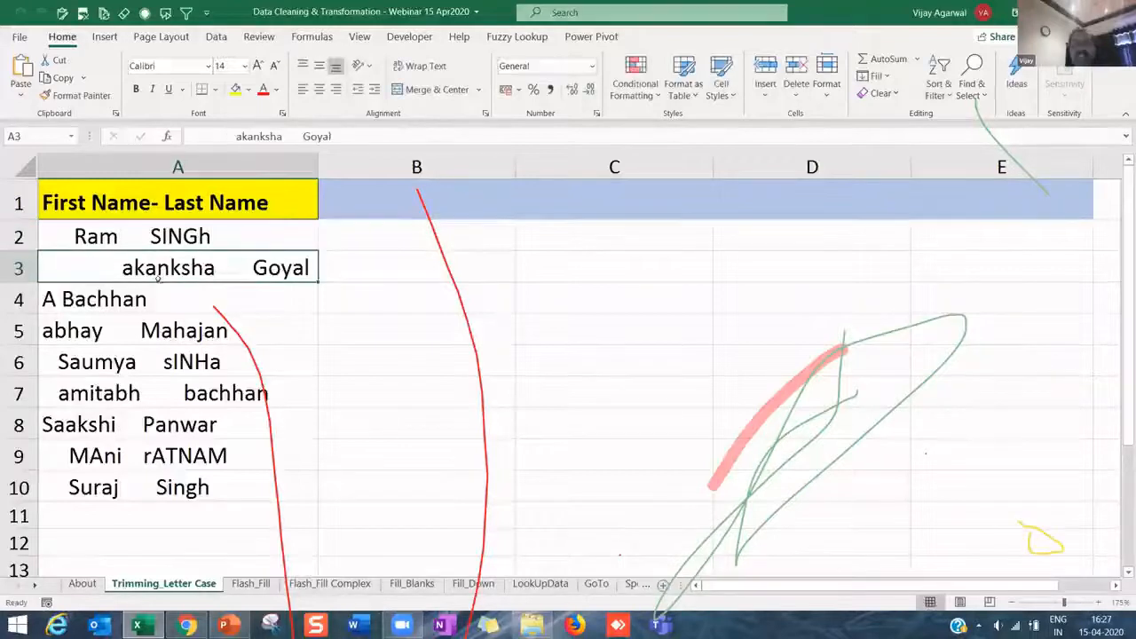
click(108, 240)
click(146, 290)
click(143, 337)
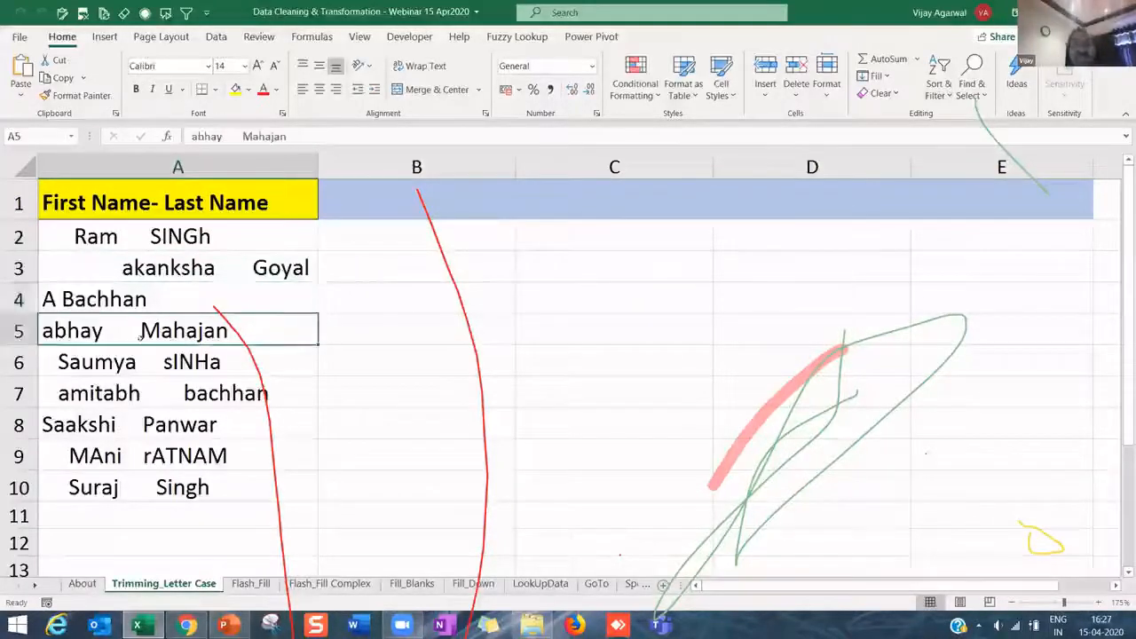
click(178, 456)
click(178, 487)
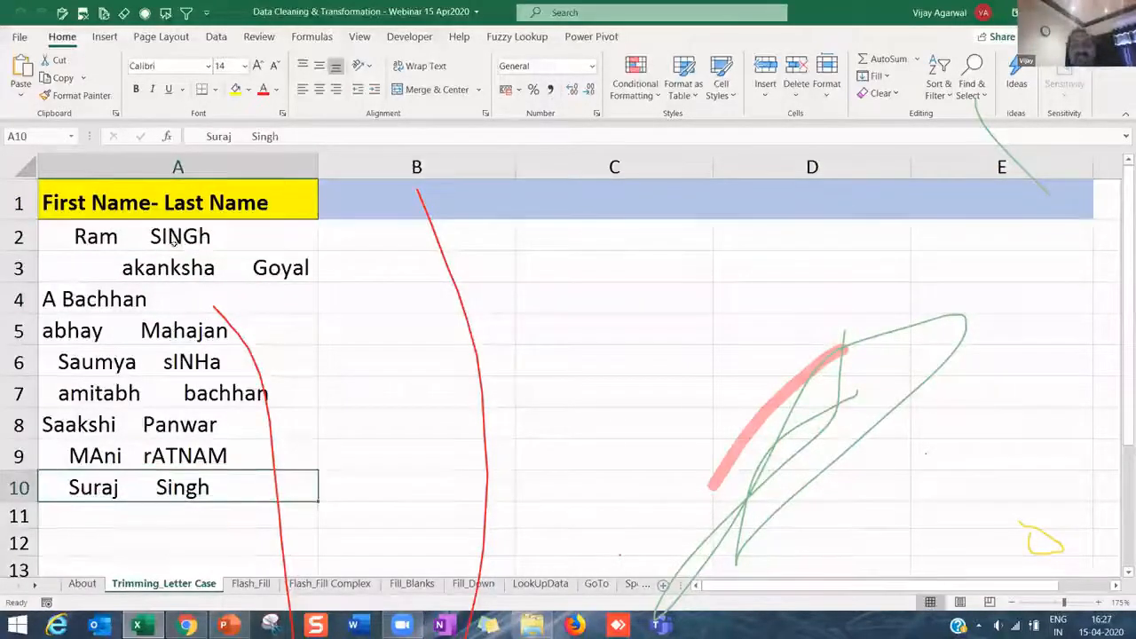
click(174, 240)
- Reselect the names A2:A10, then narrow the selection to A2:A8
drag(182, 362, 209, 483)
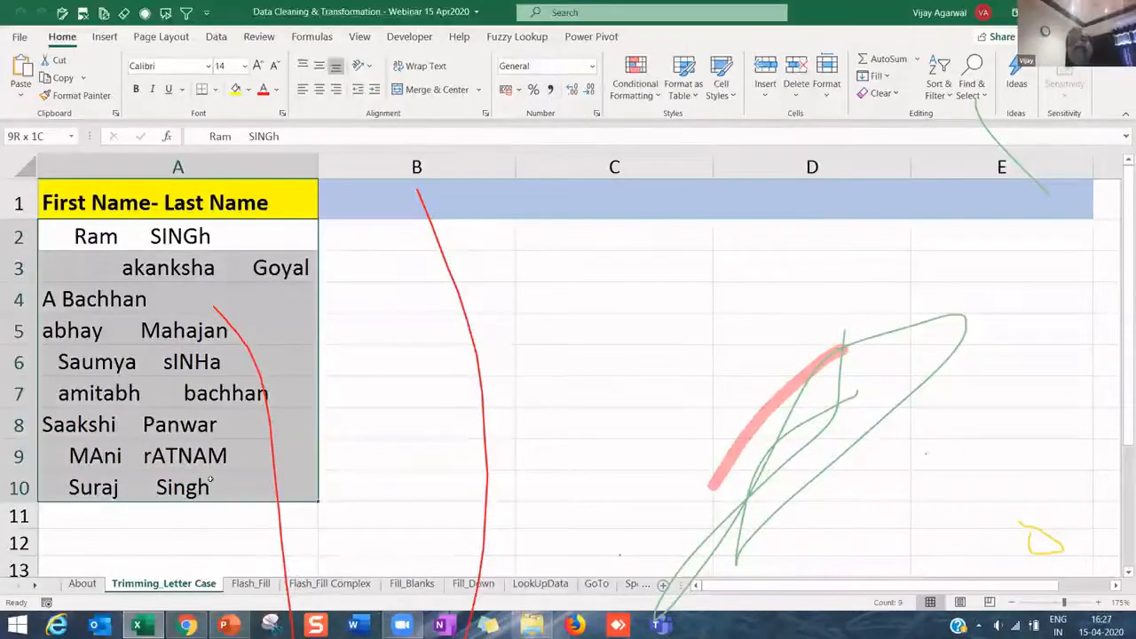
drag(277, 237, 278, 480)
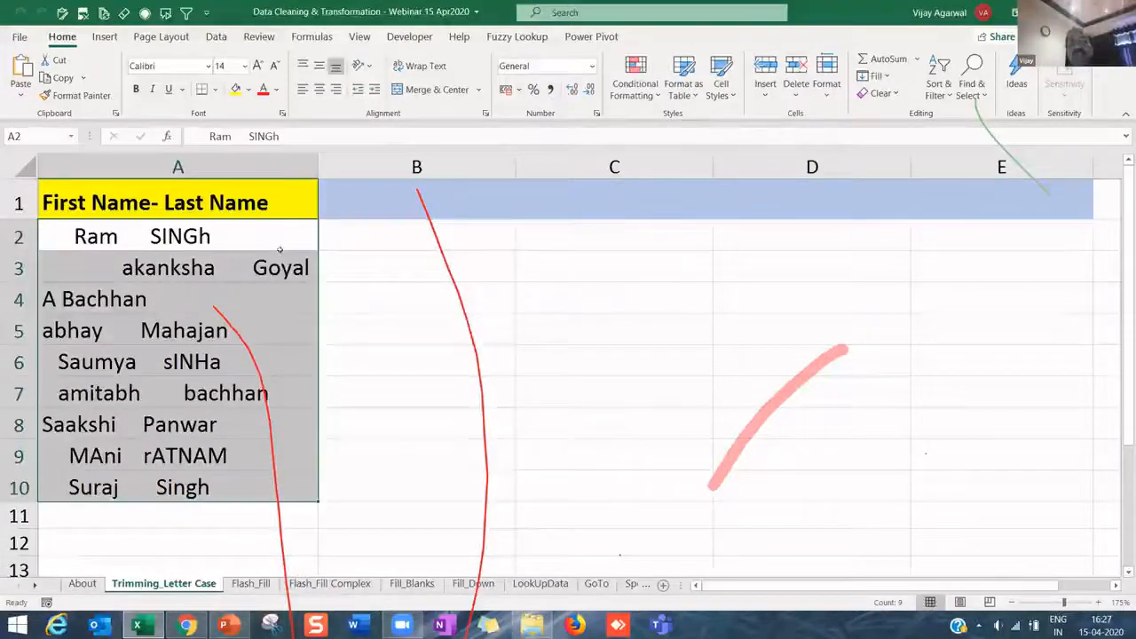
drag(270, 232, 281, 477)
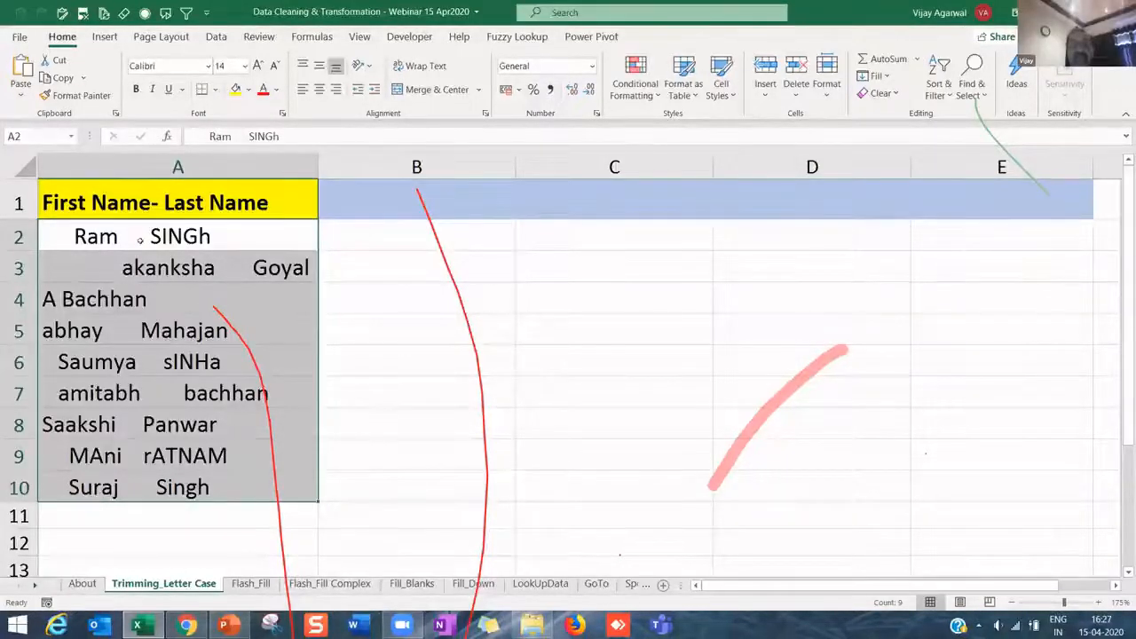
click(142, 242)
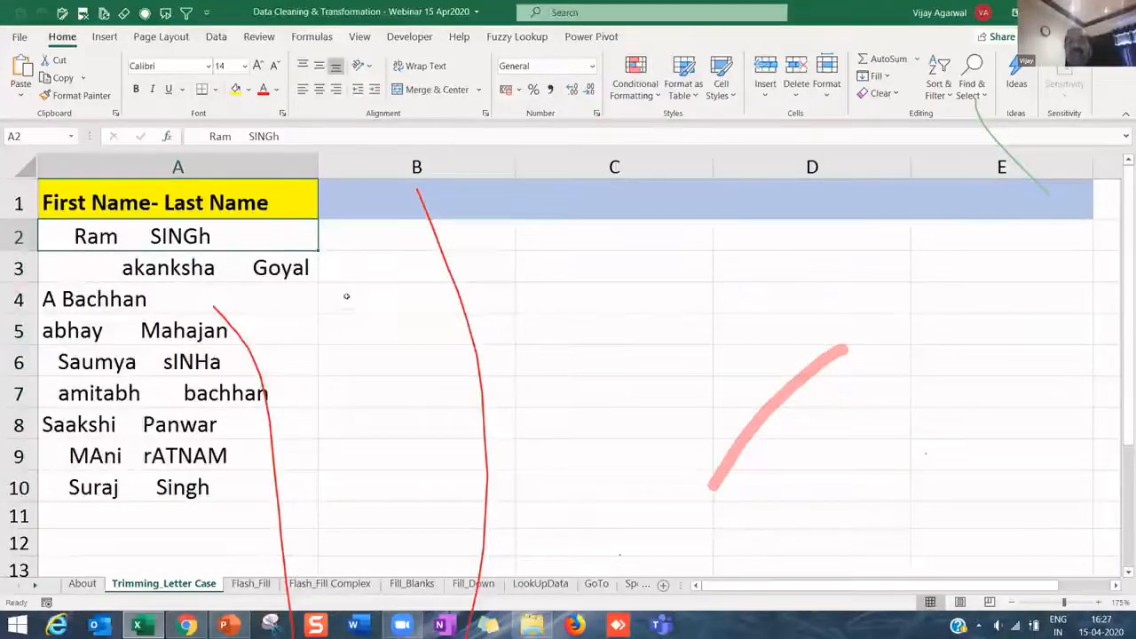
drag(182, 245, 201, 432)
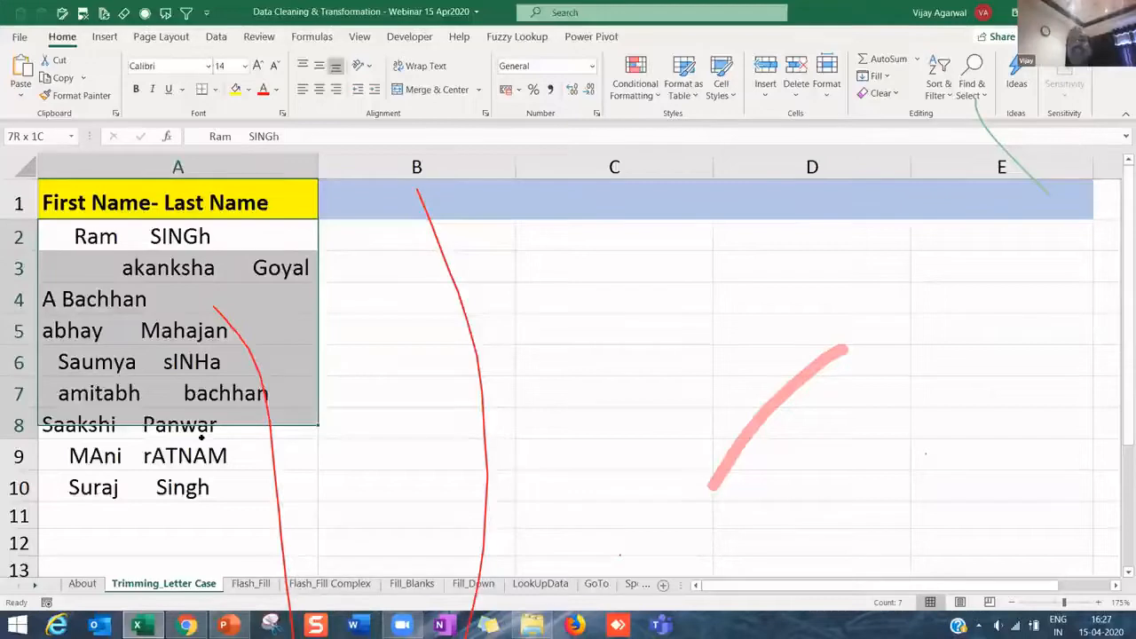
- Widen column B slightly and select the whole name column A
click(427, 236)
drag(515, 167, 528, 167)
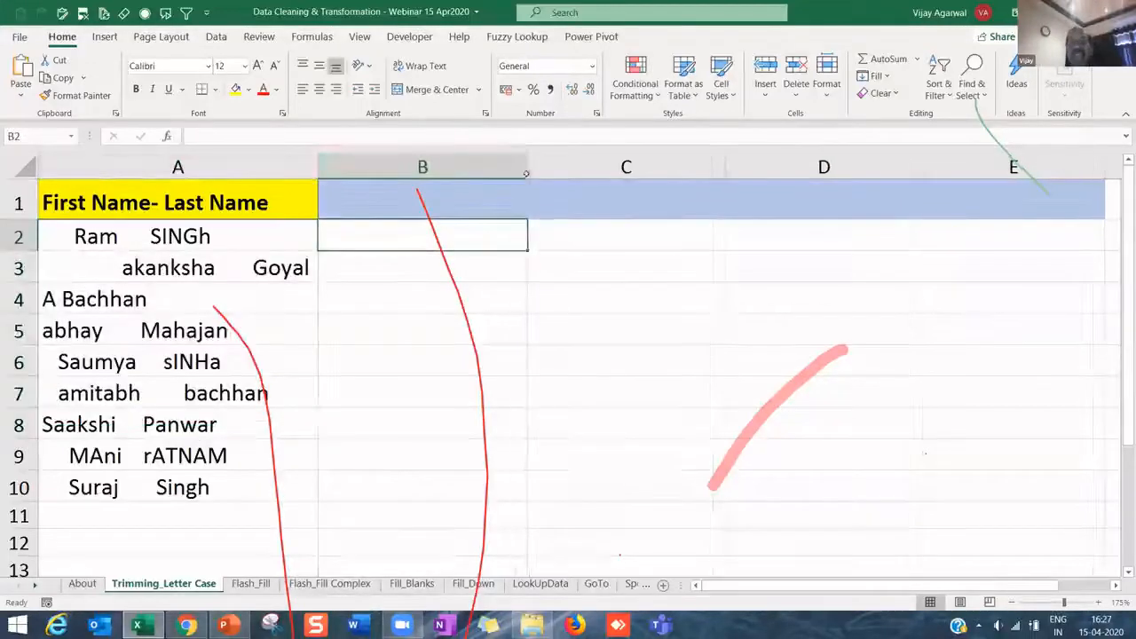
click(186, 238)
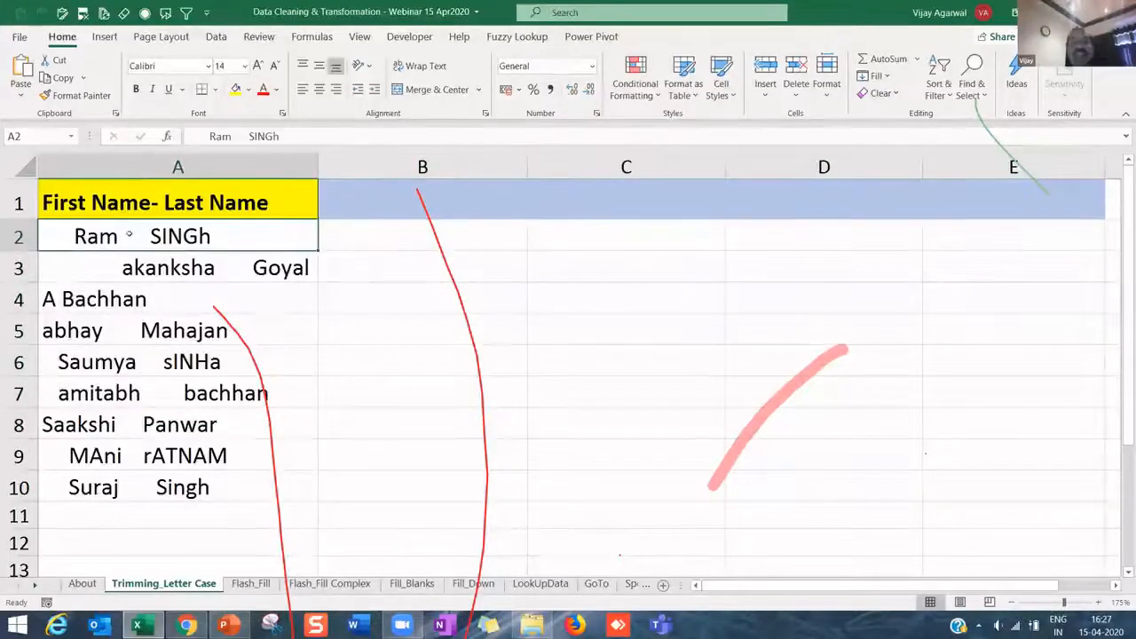
click(130, 162)
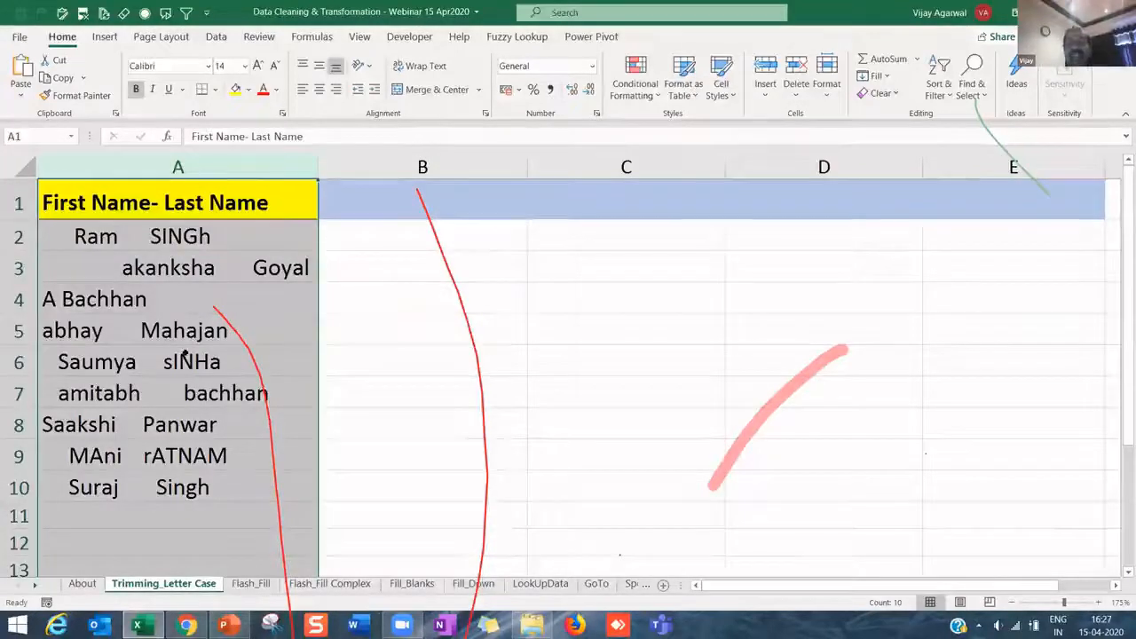
- Replace every space in column A with nothing, removing 98 spaces
key(ctrl+h)
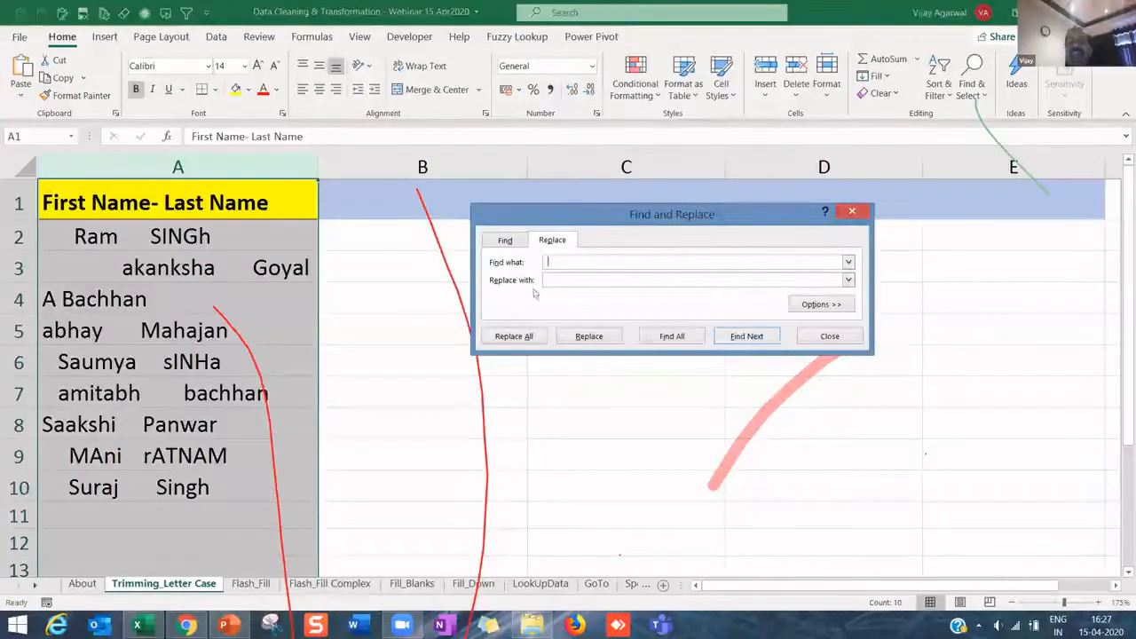
click(527, 336)
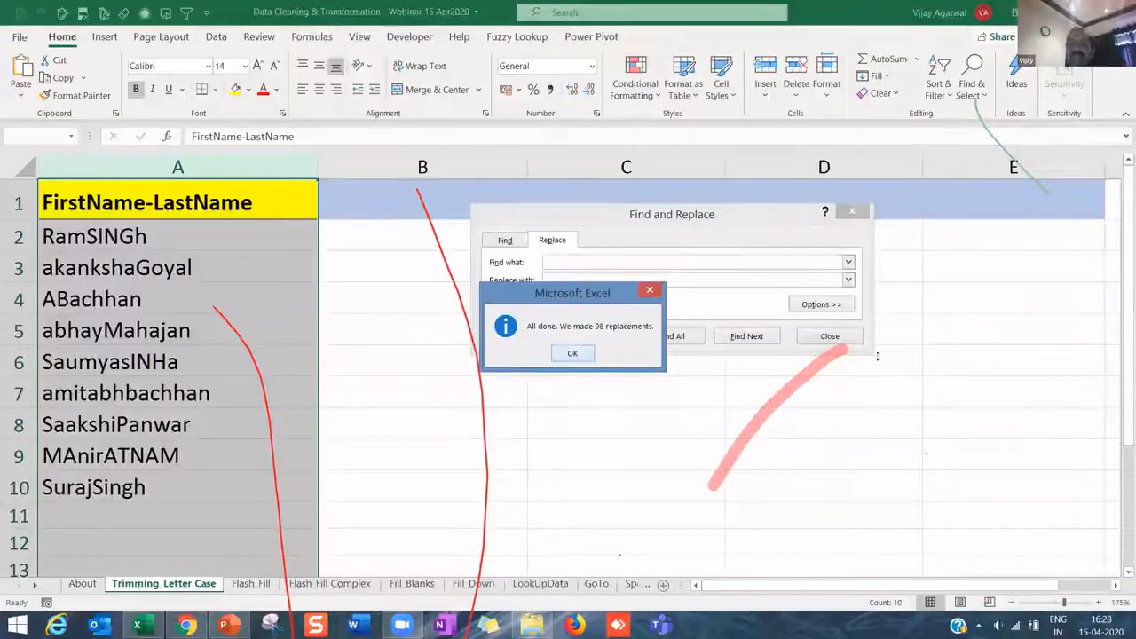
click(566, 351)
key(Escape)
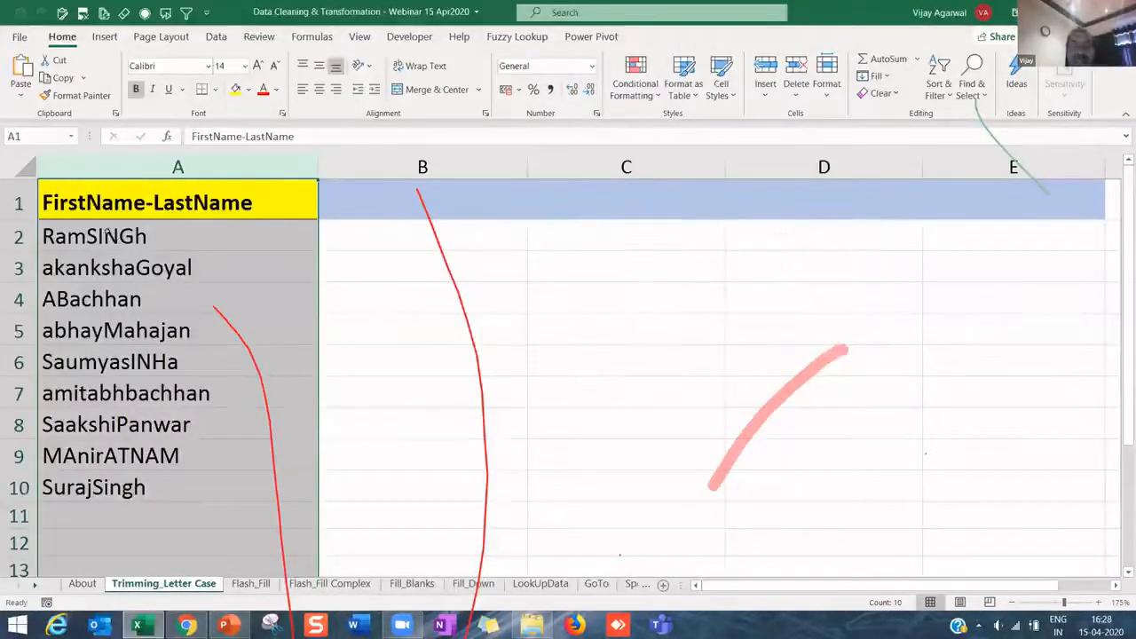
click(107, 233)
key(shift+Down)
key(shift+Down)
key(shift+Down)
key(shift+Down)
key(shift+Down)
key(shift+Down)
key(shift+Down)
key(shift+Down)
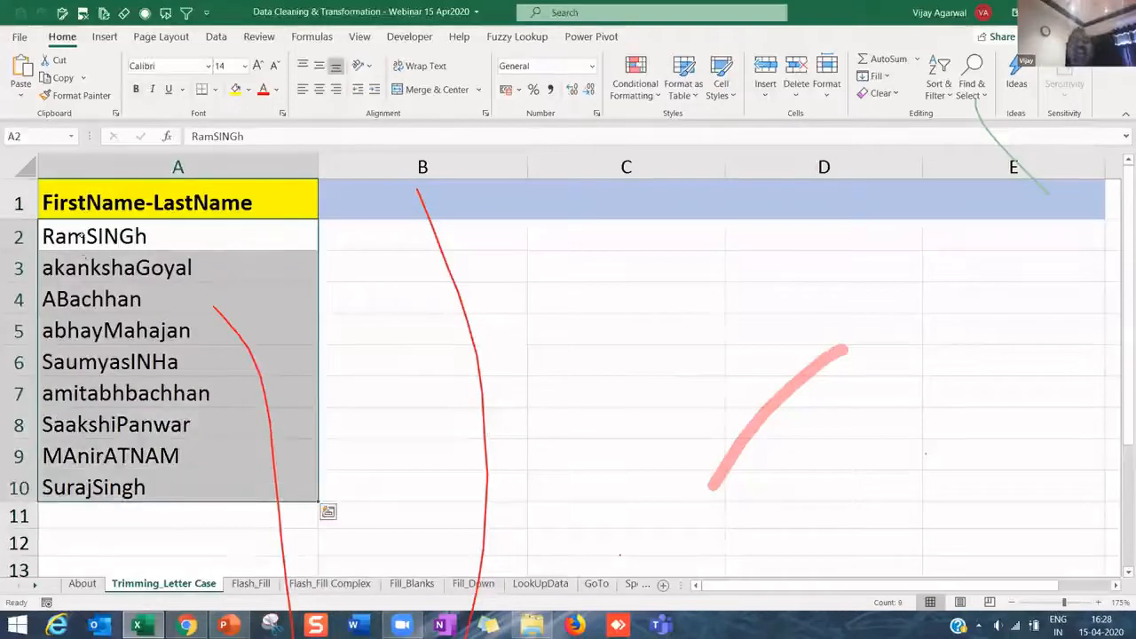
double_click(82, 236)
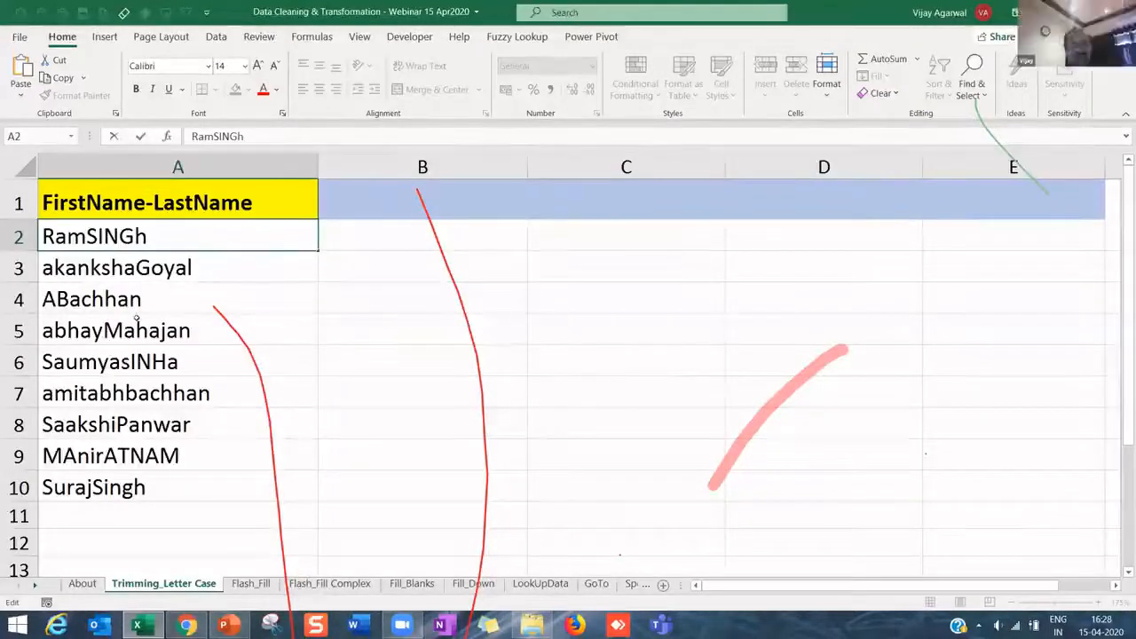
key(Return)
key(ctrl+z)
click(225, 298)
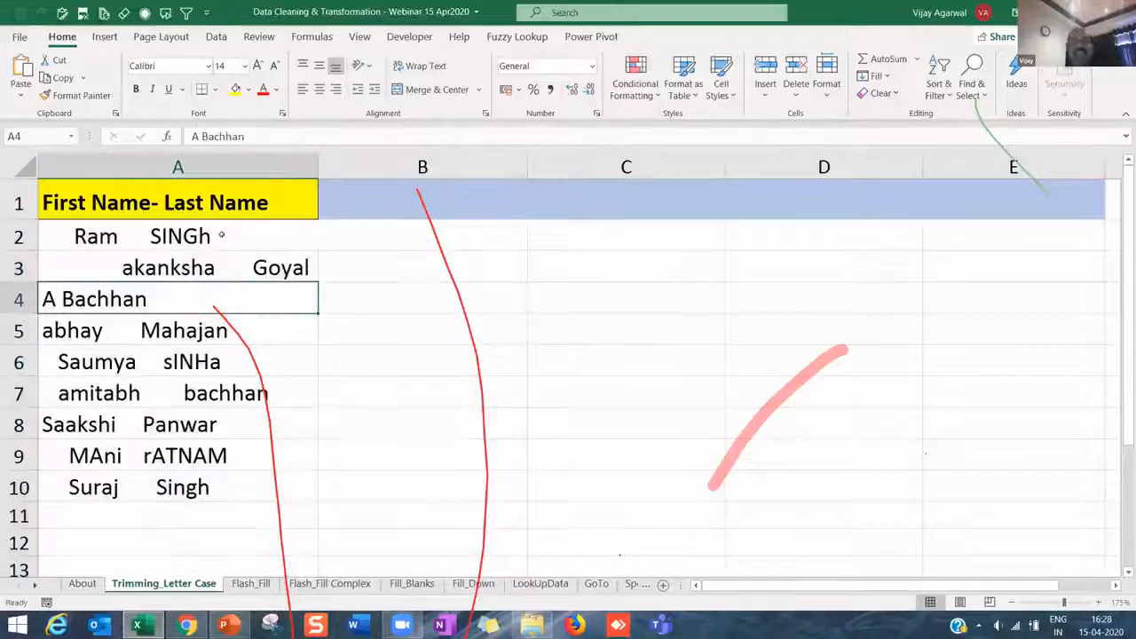
drag(218, 236, 220, 480)
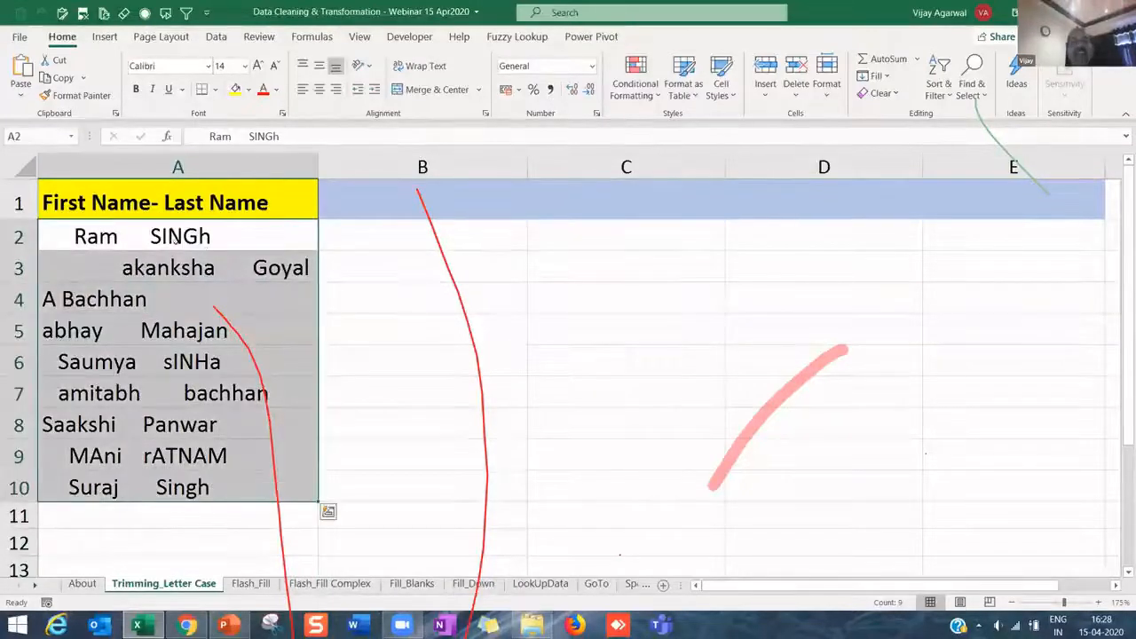
click(144, 232)
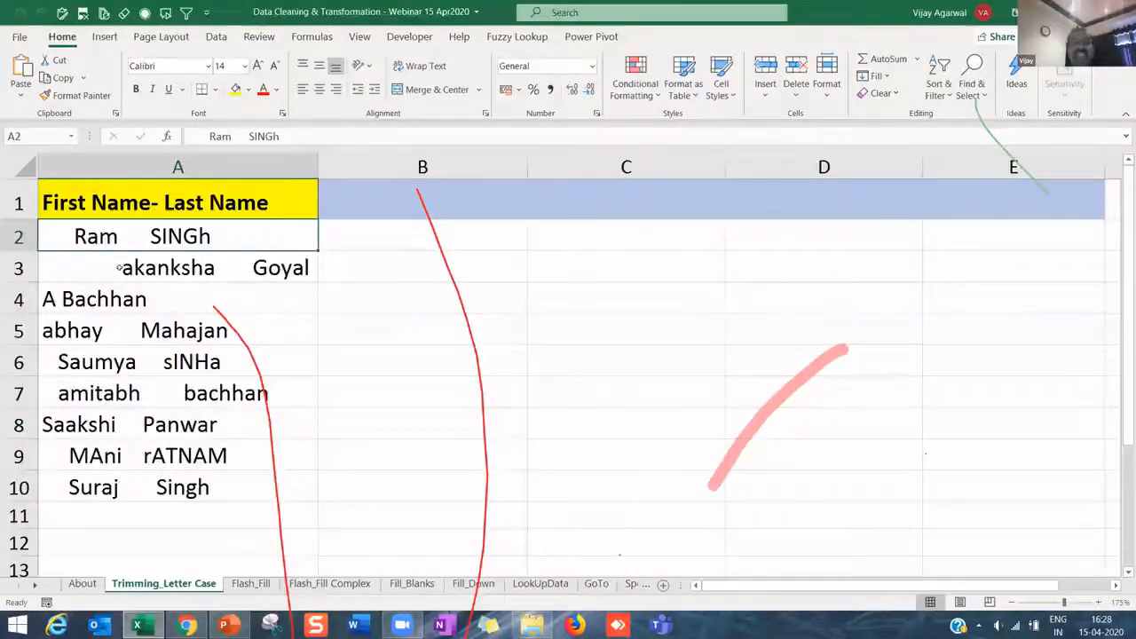
click(69, 276)
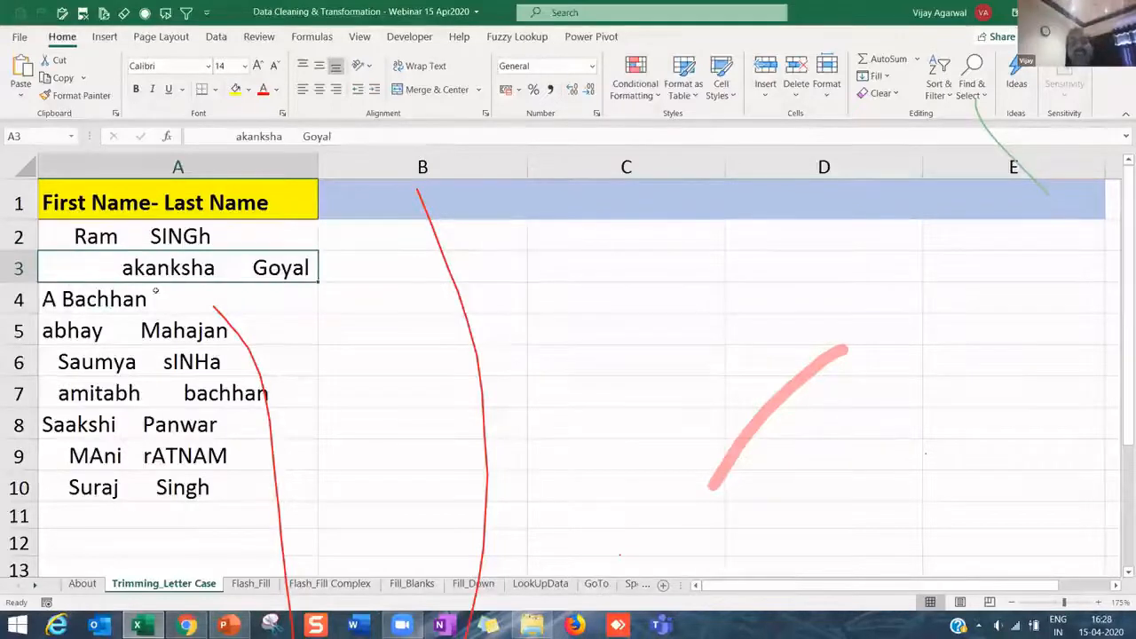
click(156, 291)
click(335, 234)
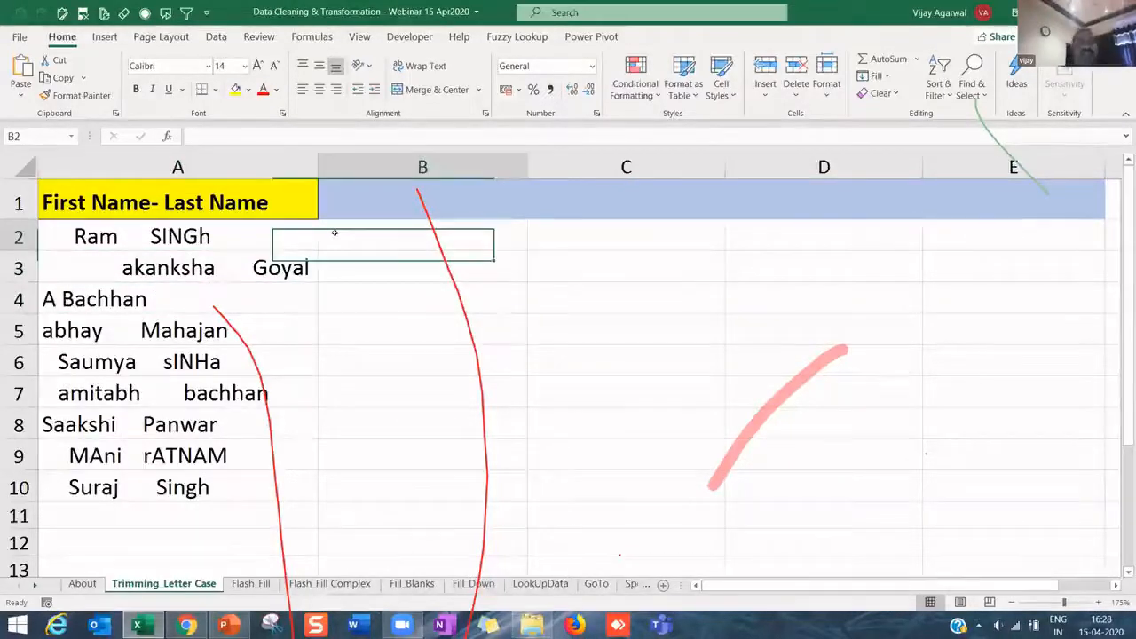
- Enter the heading 'Triming' in cell B1
click(367, 202)
text(Tr)
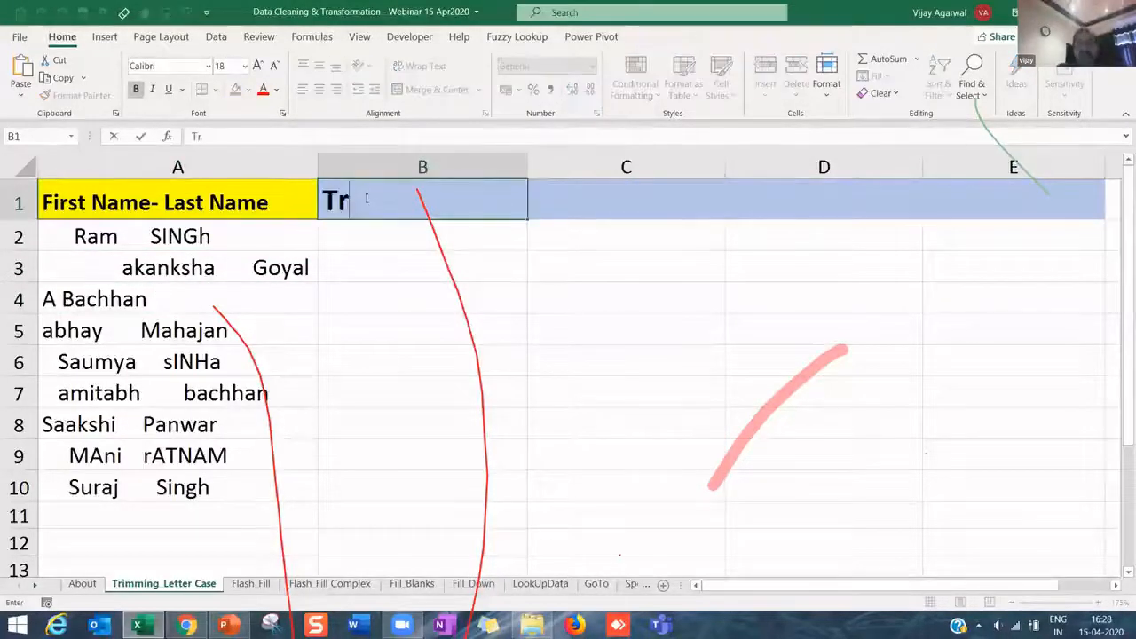
text(iming)
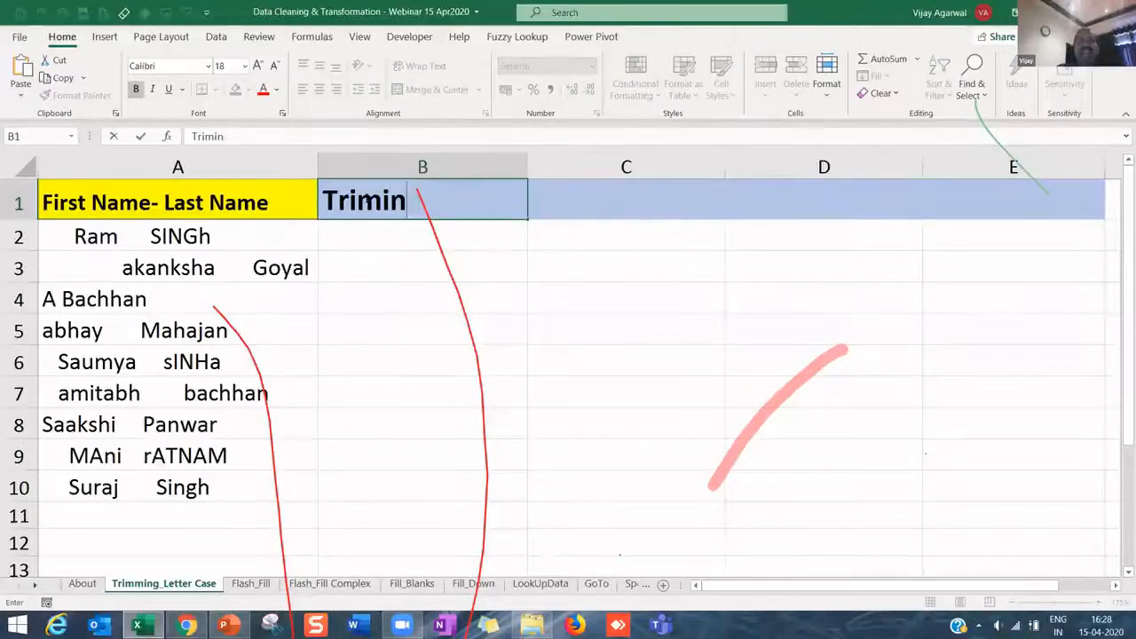
key(BackSpace)
key(BackSpace)
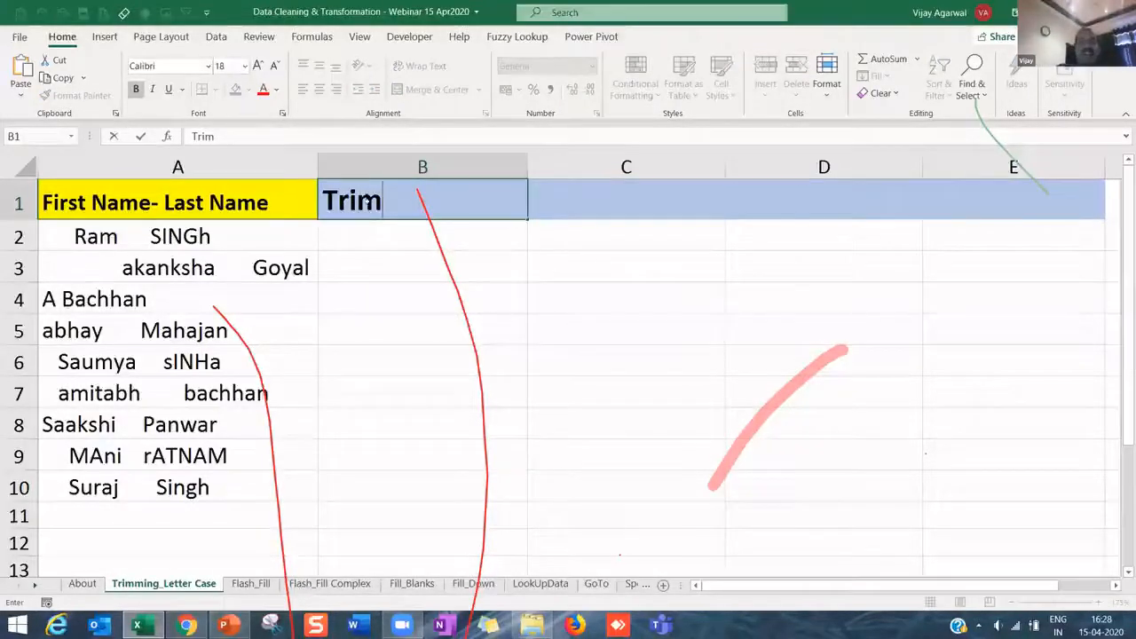
text(ing)
key(Return)
scroll(162, 75, down, 5)
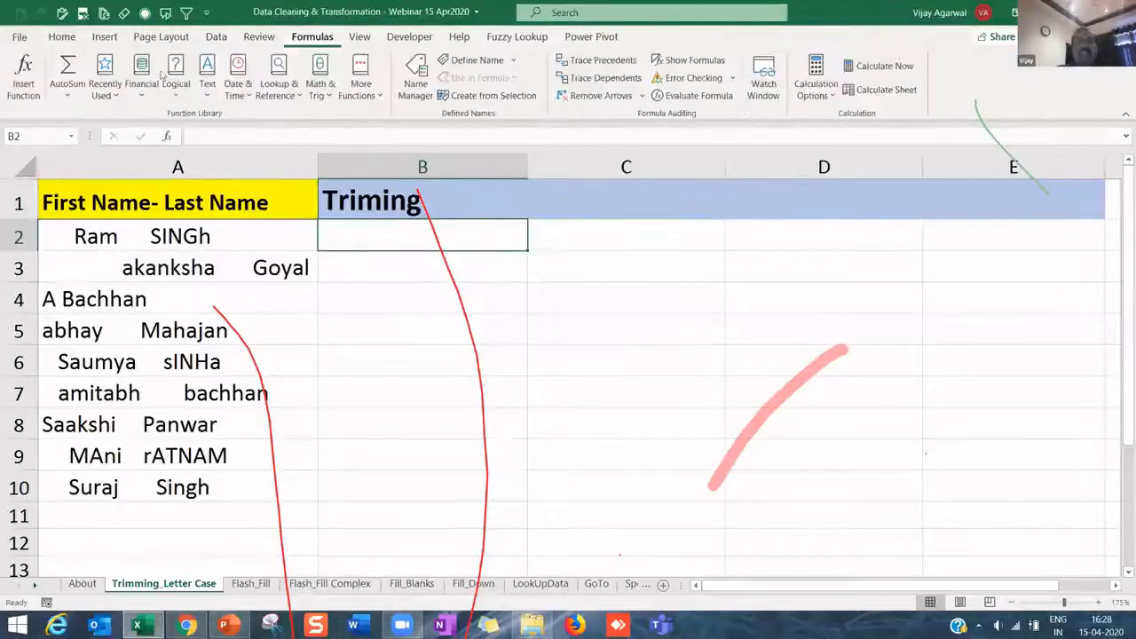
click(207, 87)
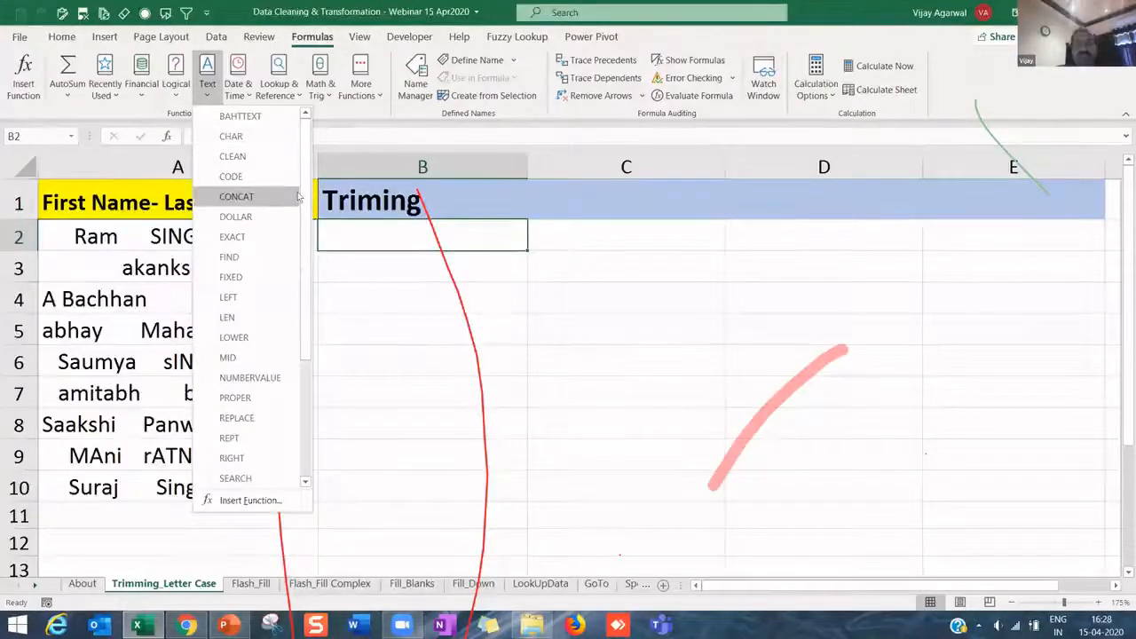
scroll(299, 251, down, 3)
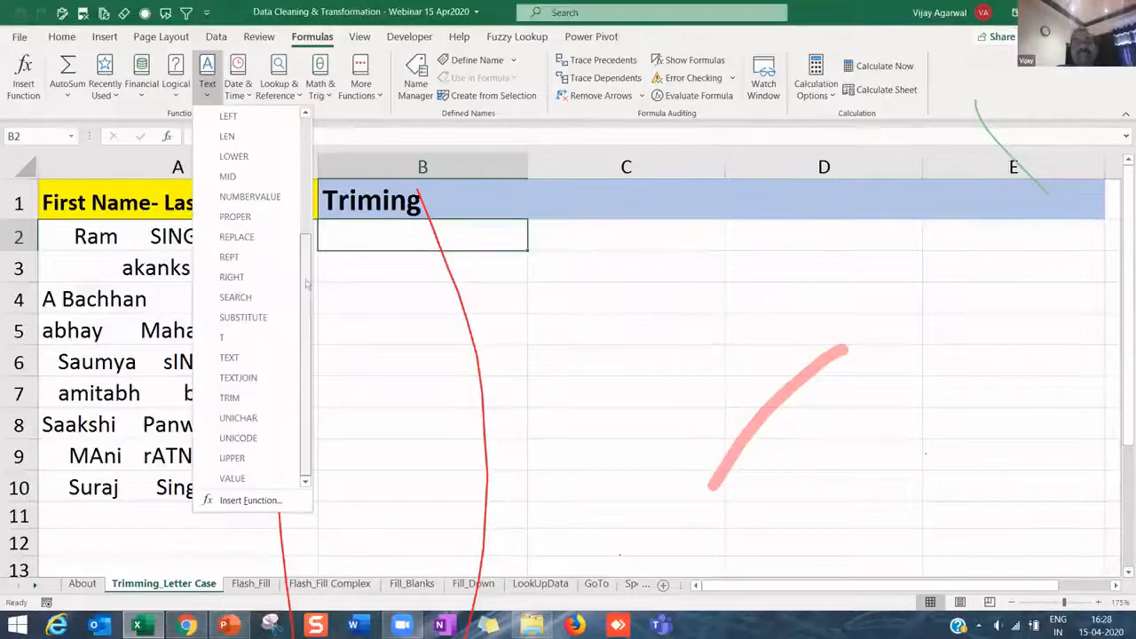
scroll(299, 251, up, 3)
scroll(307, 195, down, 1)
drag(307, 195, 308, 309)
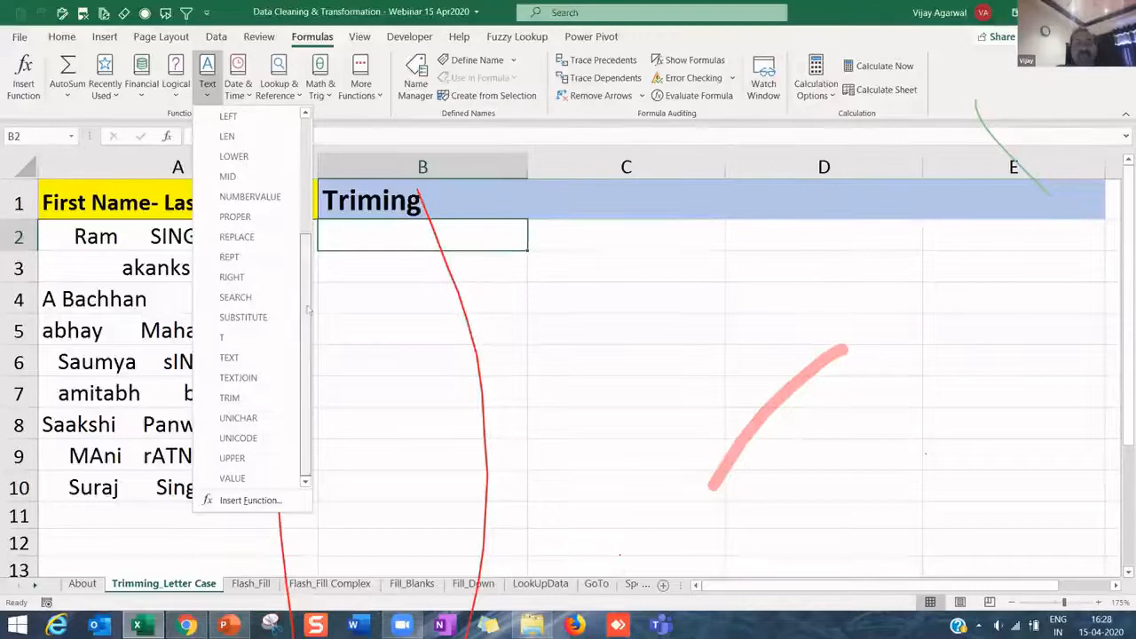
click(238, 398)
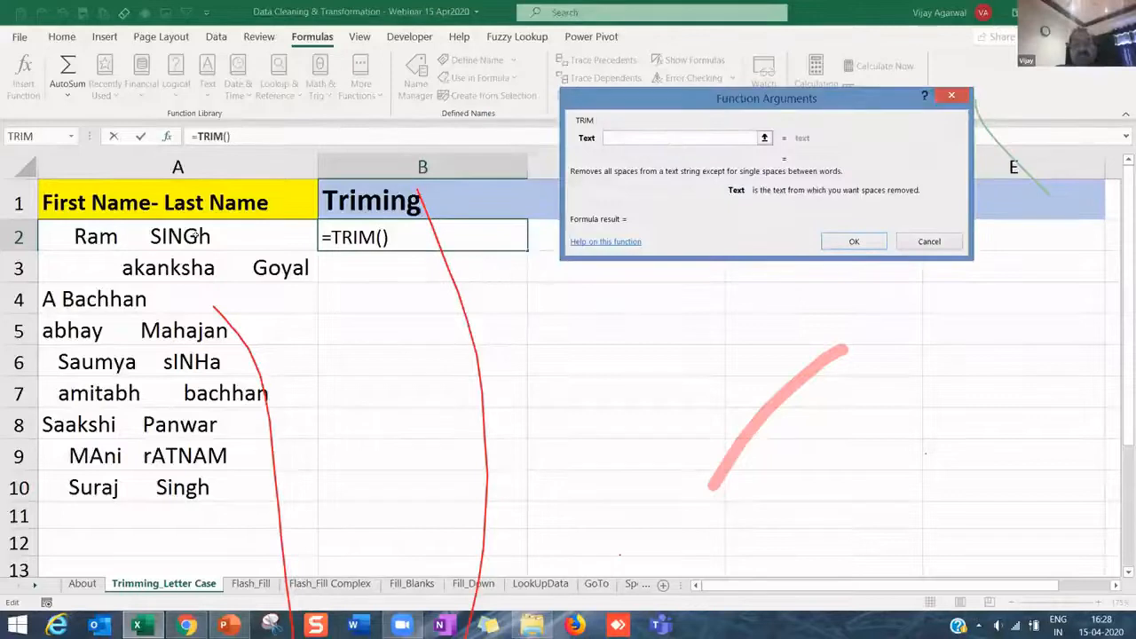
click(133, 236)
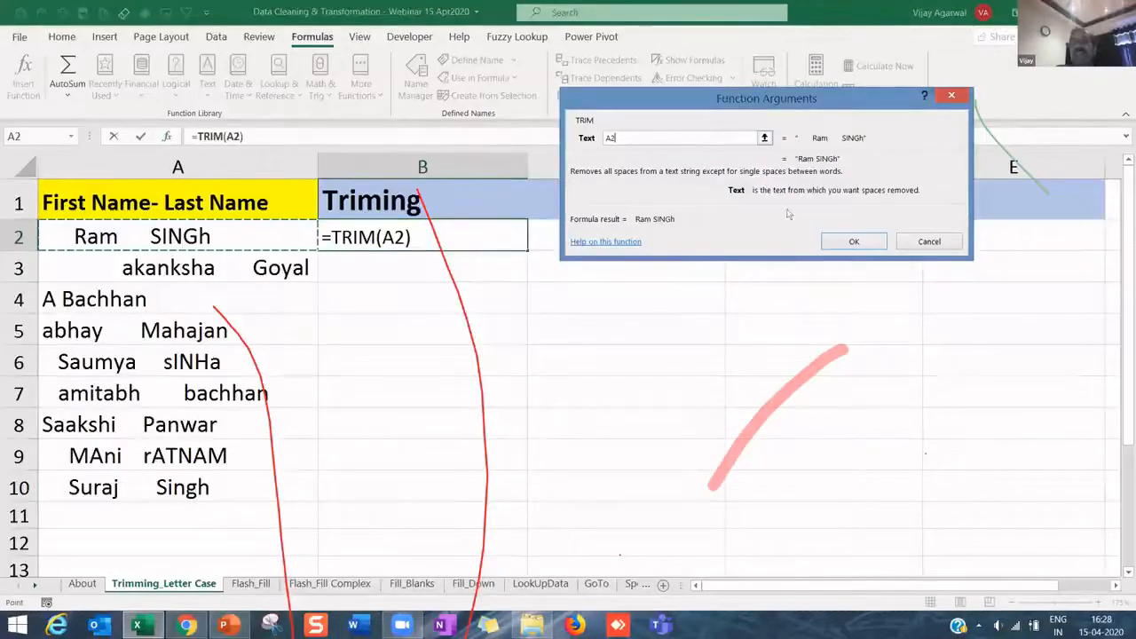
key(Return)
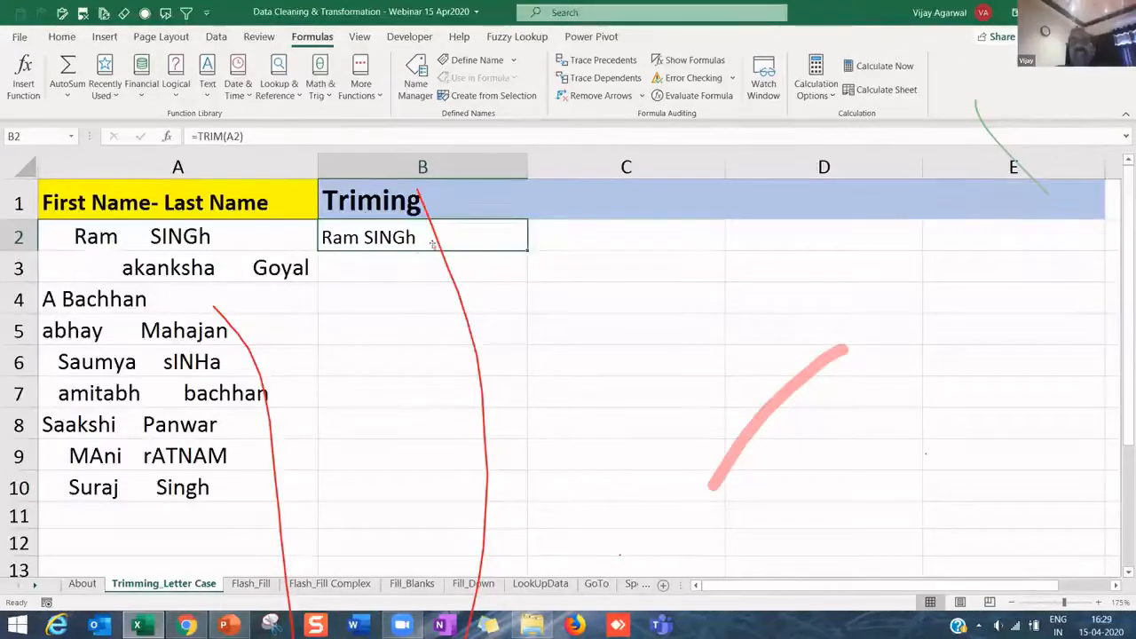
- Fill =TRIM(A2) from B2 down to B10 and compare it with the original names
drag(526, 248, 488, 504)
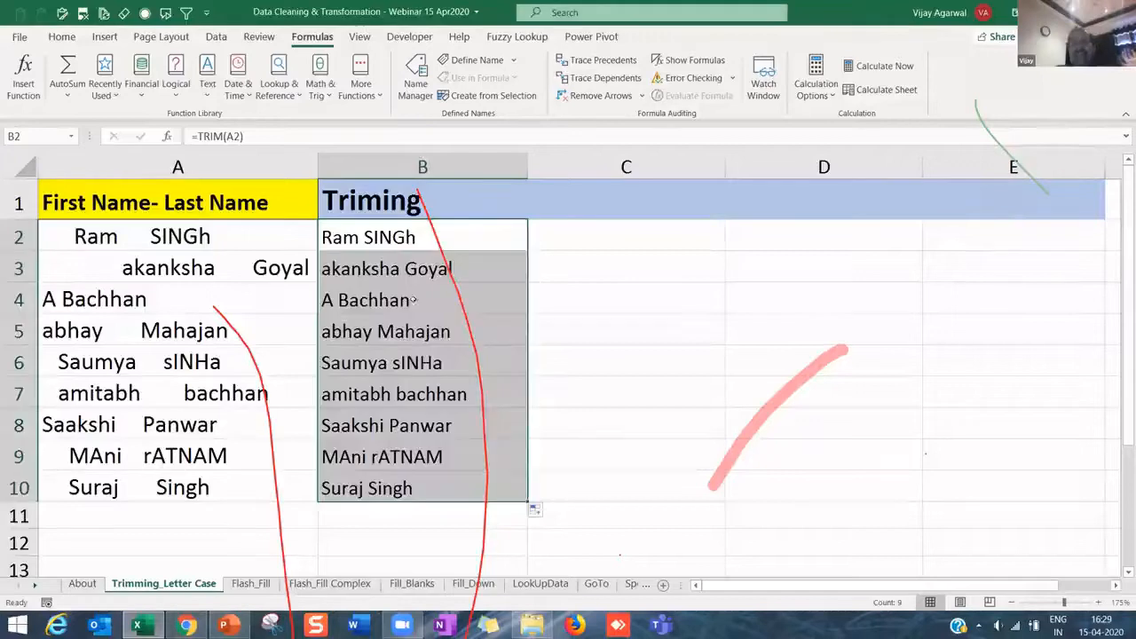
click(411, 271)
drag(406, 236, 411, 495)
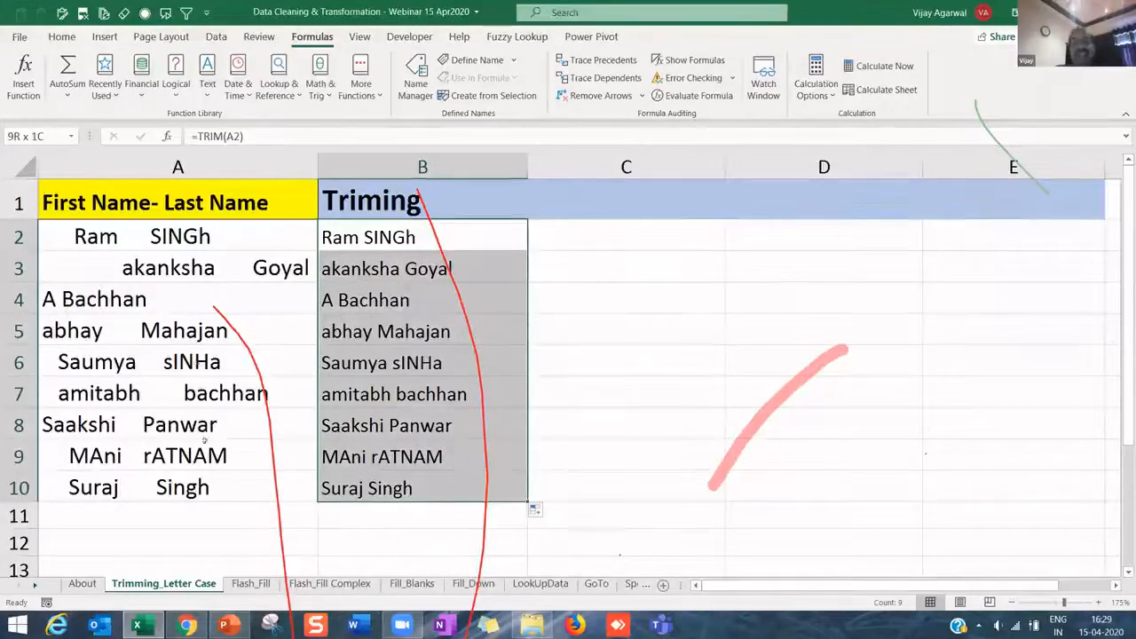
drag(188, 238, 203, 484)
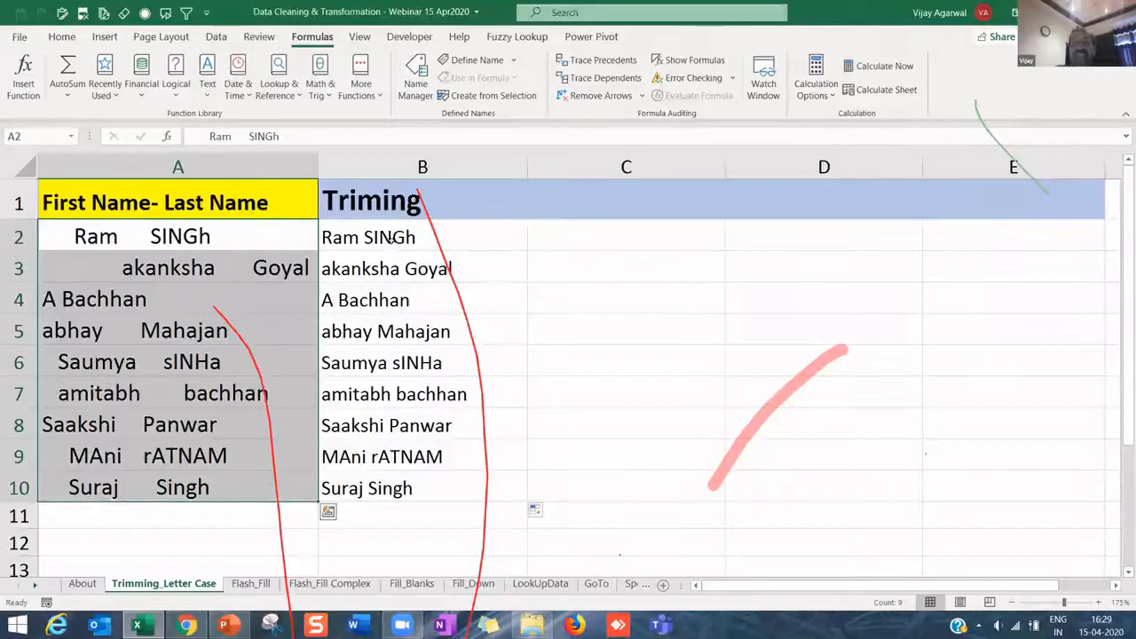
drag(390, 240, 381, 487)
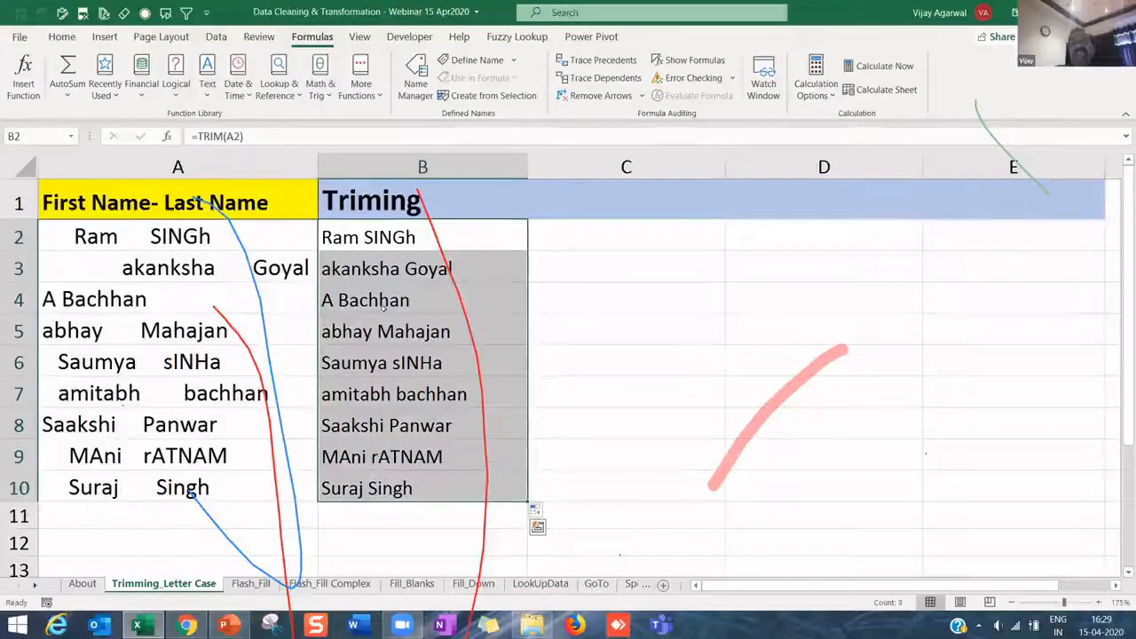
- Inspect A3's raw spacing and the TRIM formulas in B9 and B8
click(268, 268)
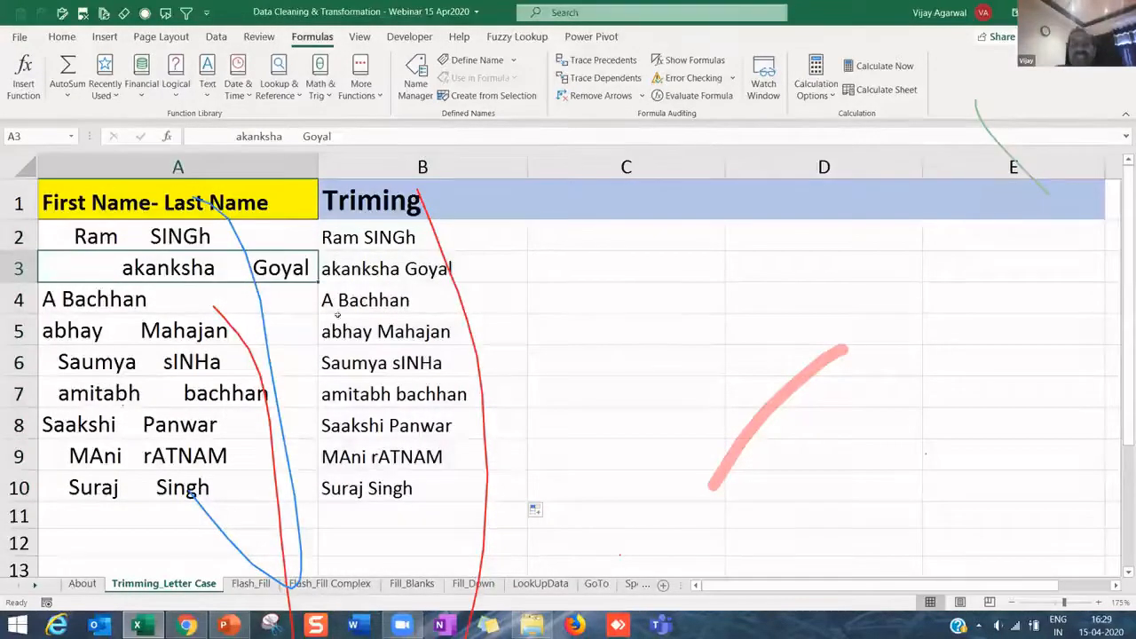
click(389, 456)
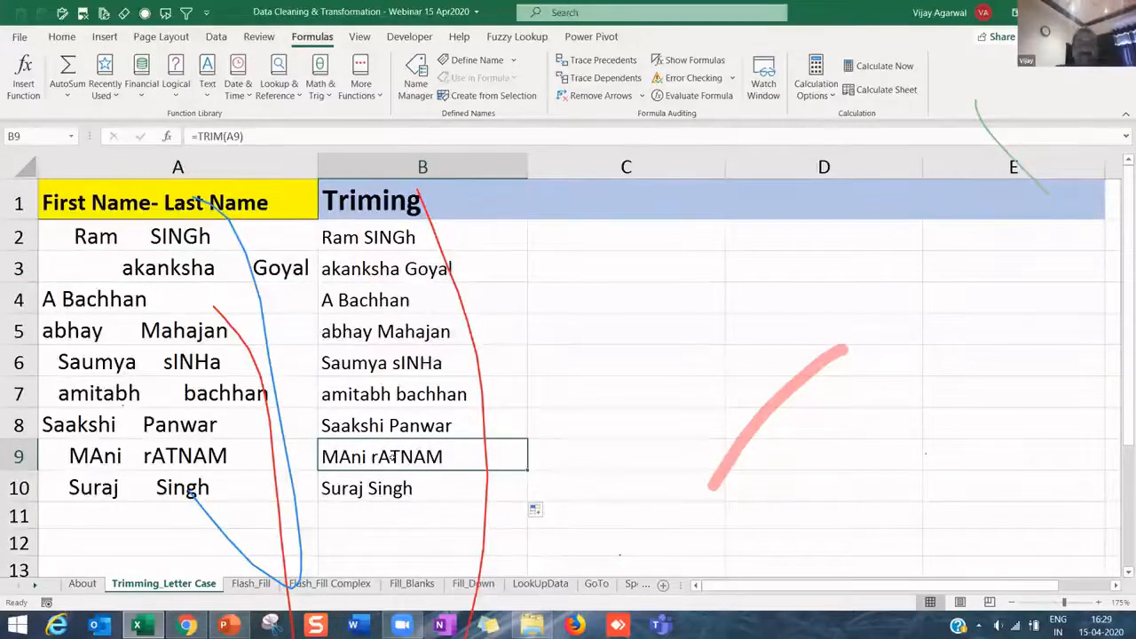
scroll(636, 551, up, 2)
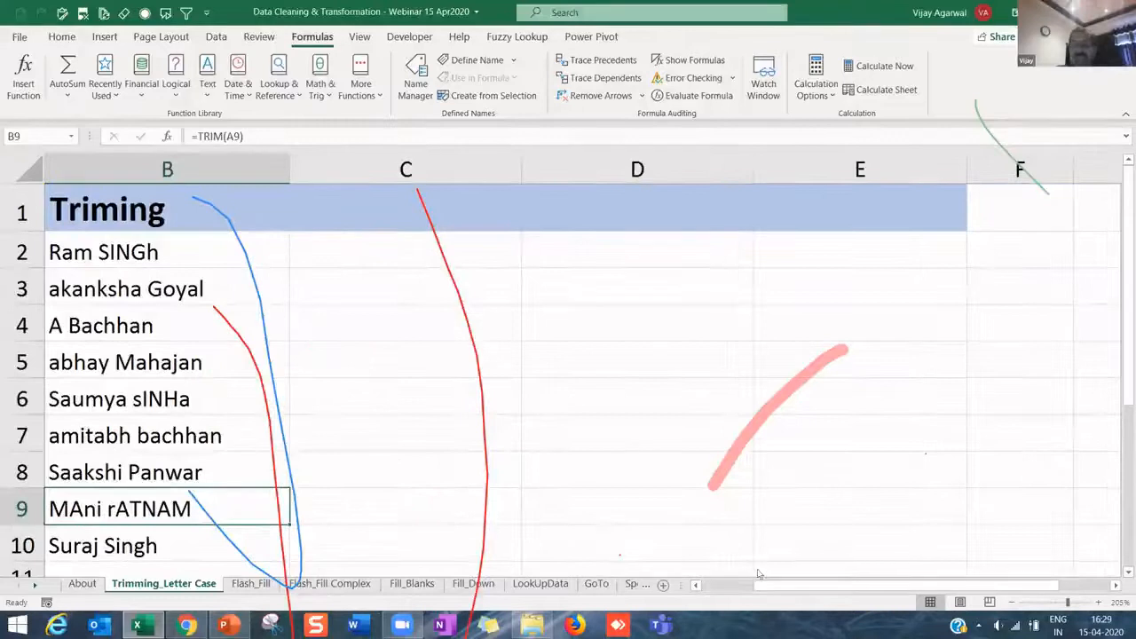
drag(770, 585, 719, 586)
scroll(428, 395, down, 3)
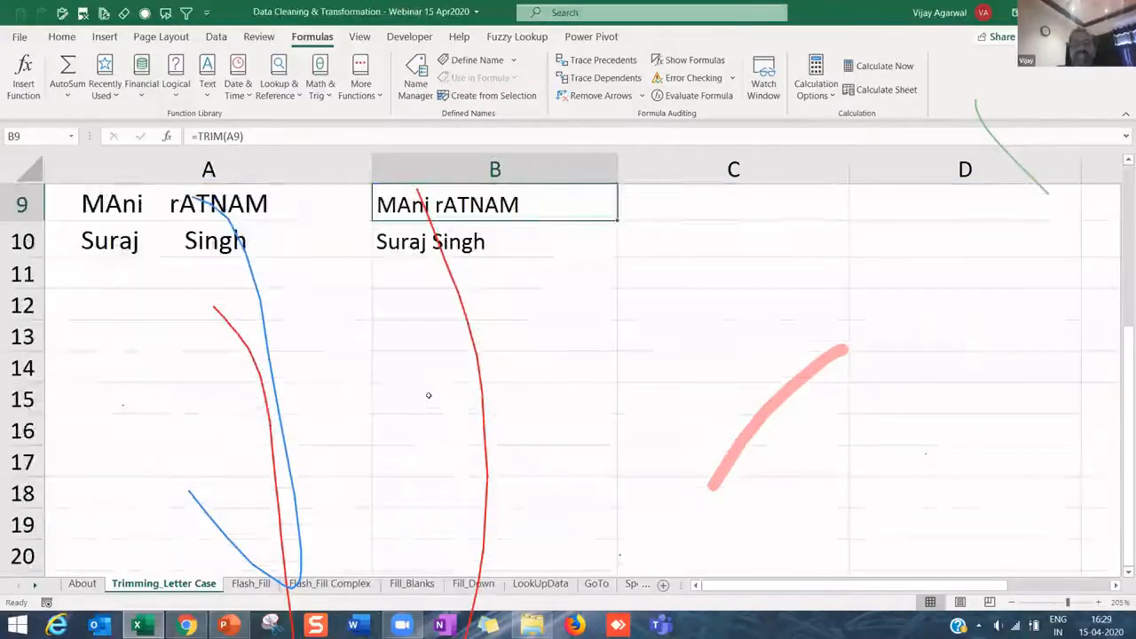
scroll(428, 395, up, 3)
key(Up)
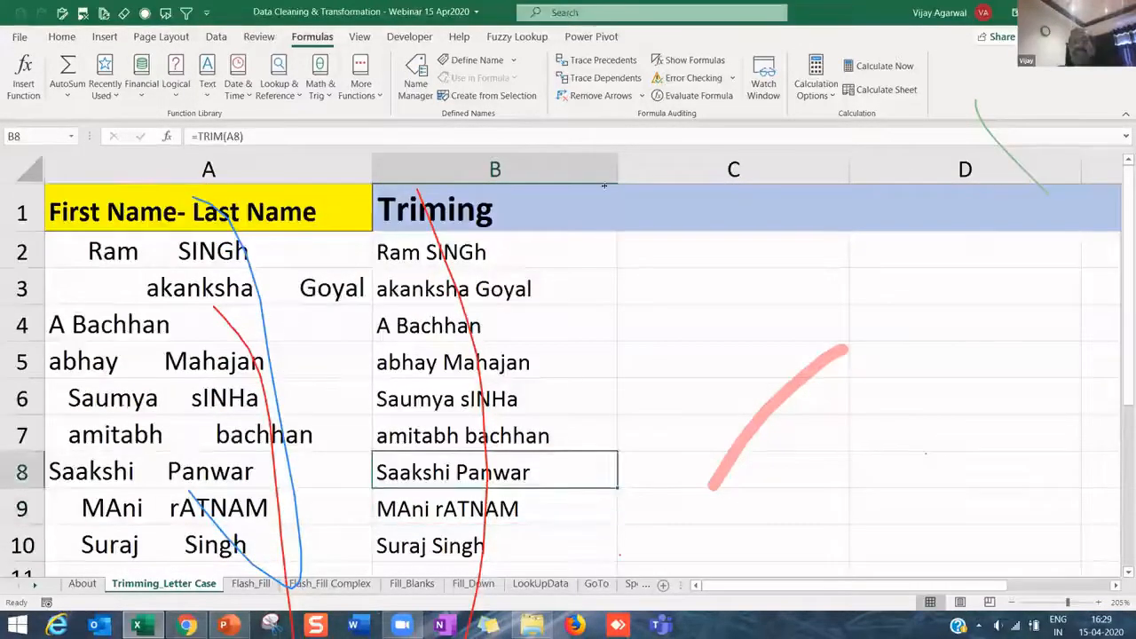
- Enter the heading 'Proper' in cell C1
click(646, 196)
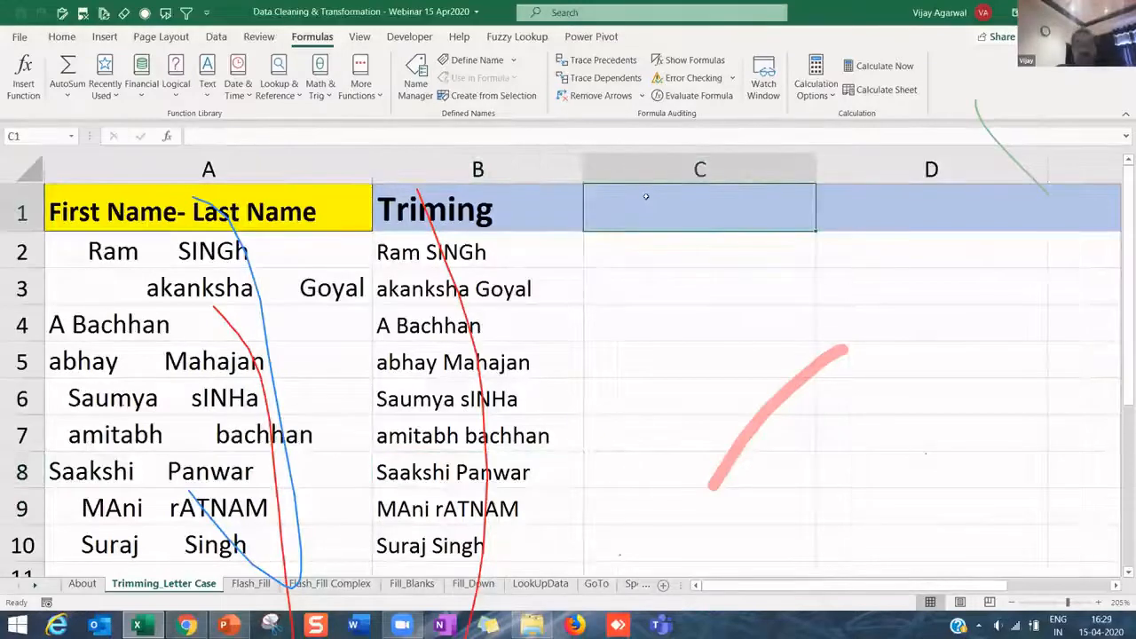
text(P)
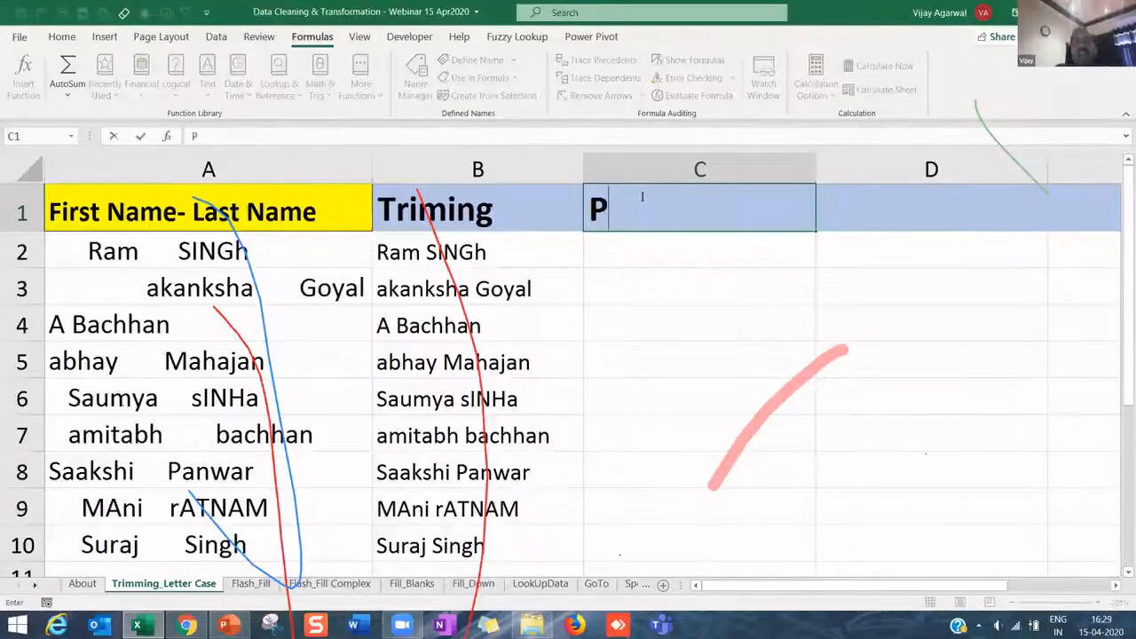
key(BackSpace)
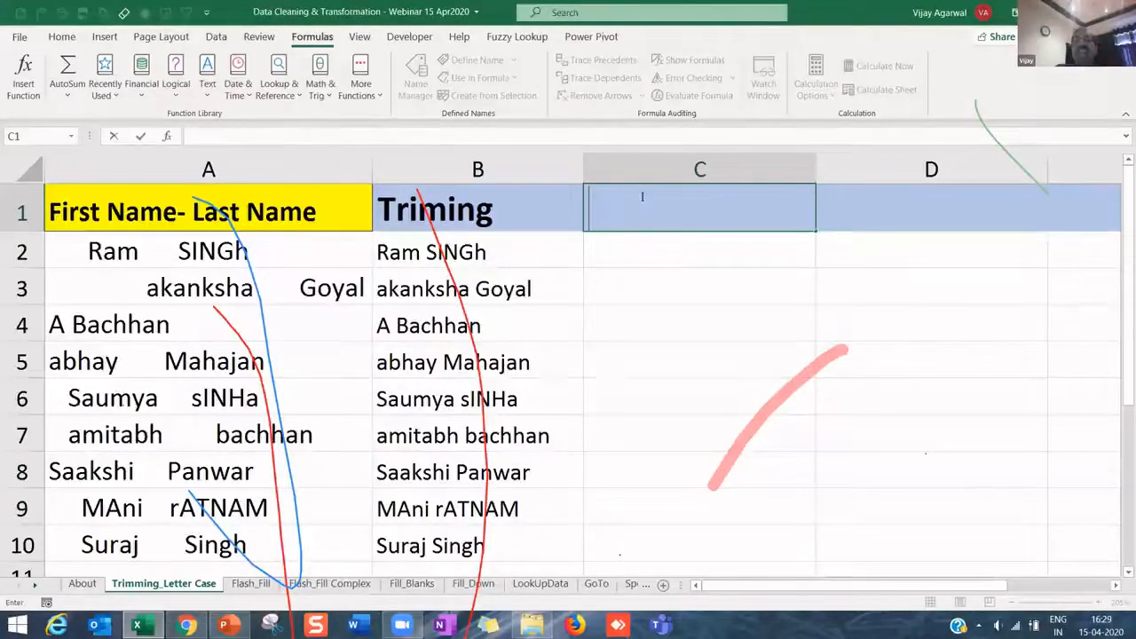
text(Proper)
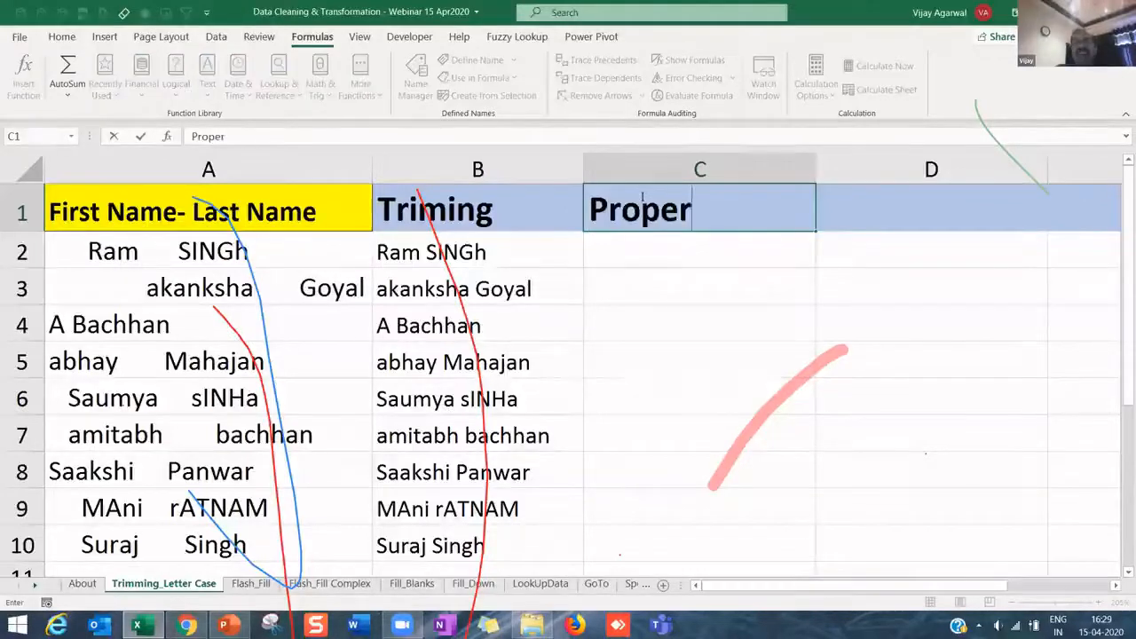
key(Return)
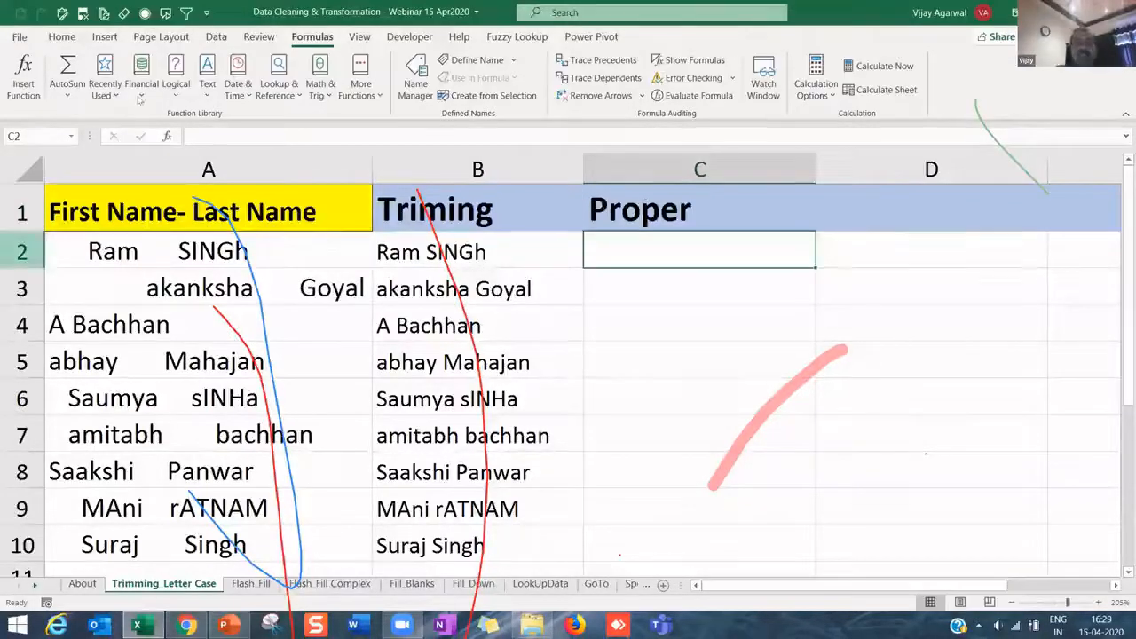
- Enter =PROPER(B2) in C2, fill it down to C10, and narrow column C
text(=pro)
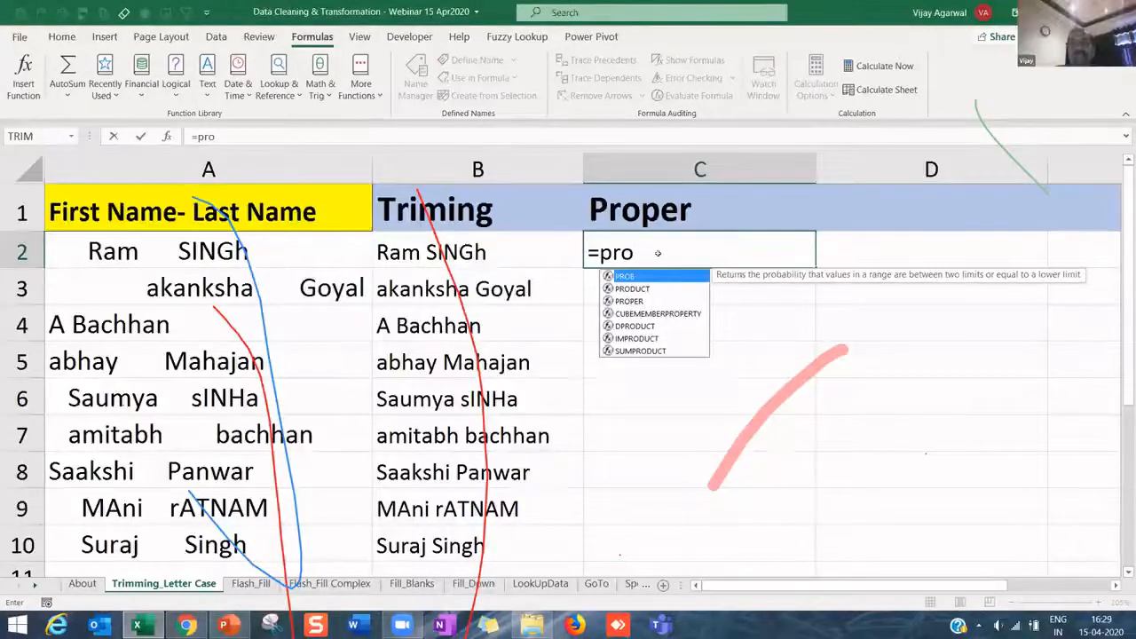
key(Tab)
click(430, 252)
key(Return)
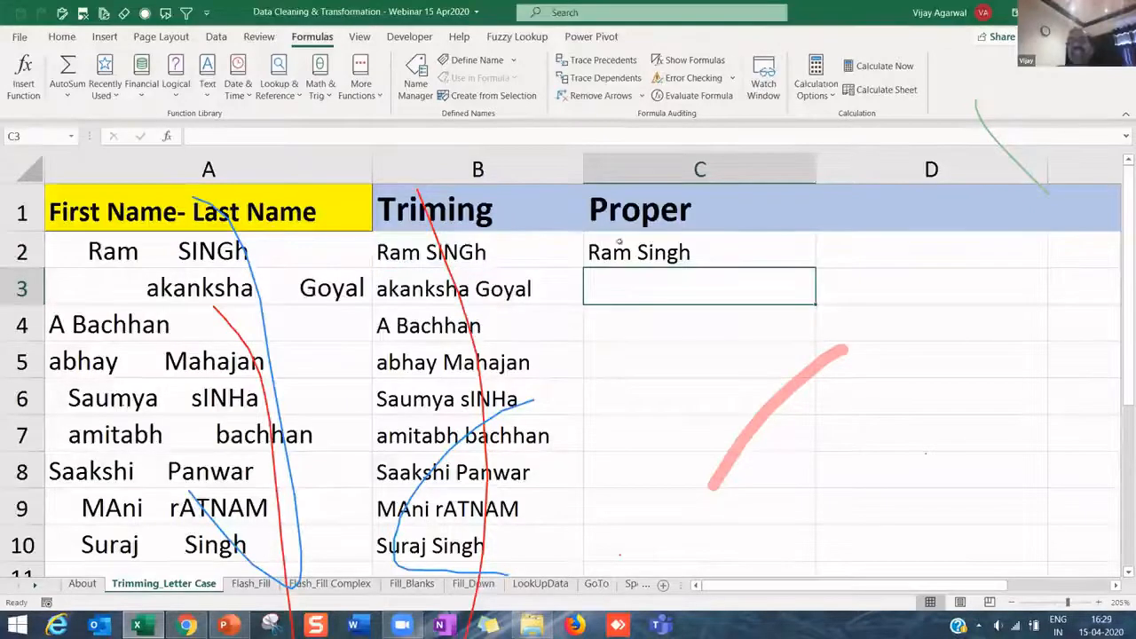
click(697, 244)
double_click(815, 267)
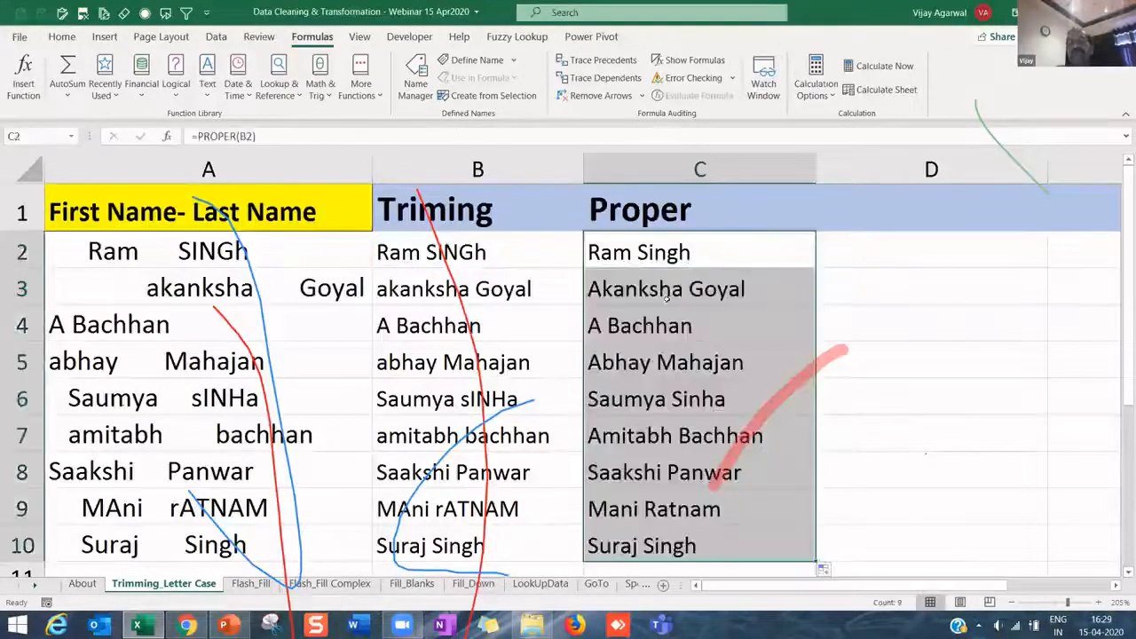
drag(814, 160, 775, 159)
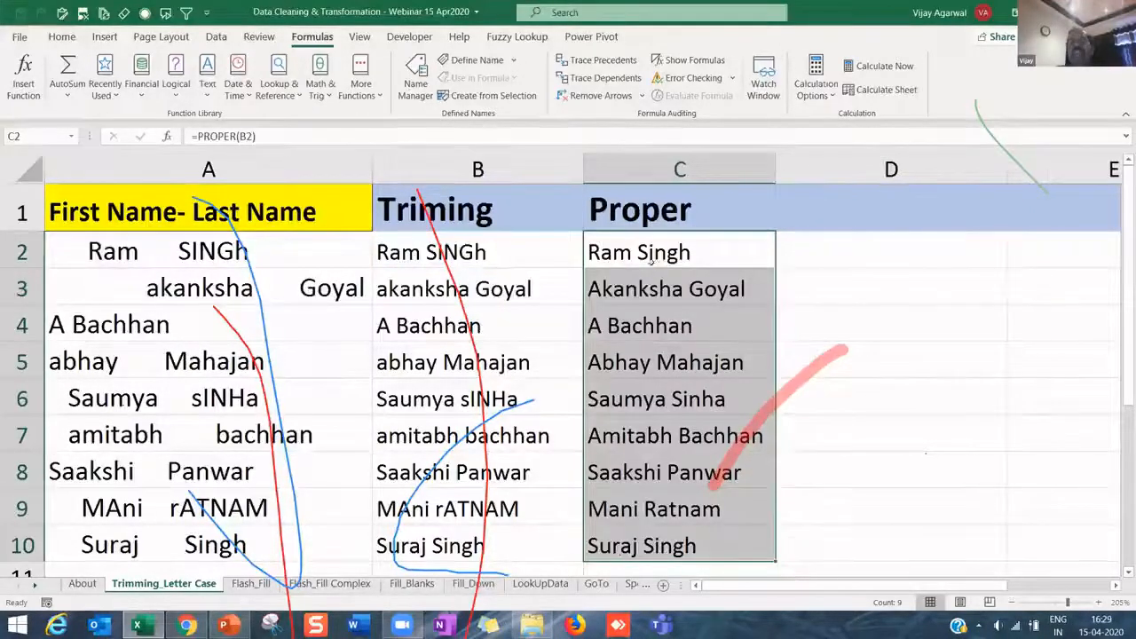
- Compare the proper-case names in column C with the originals in column A
key(Down)
key(Down)
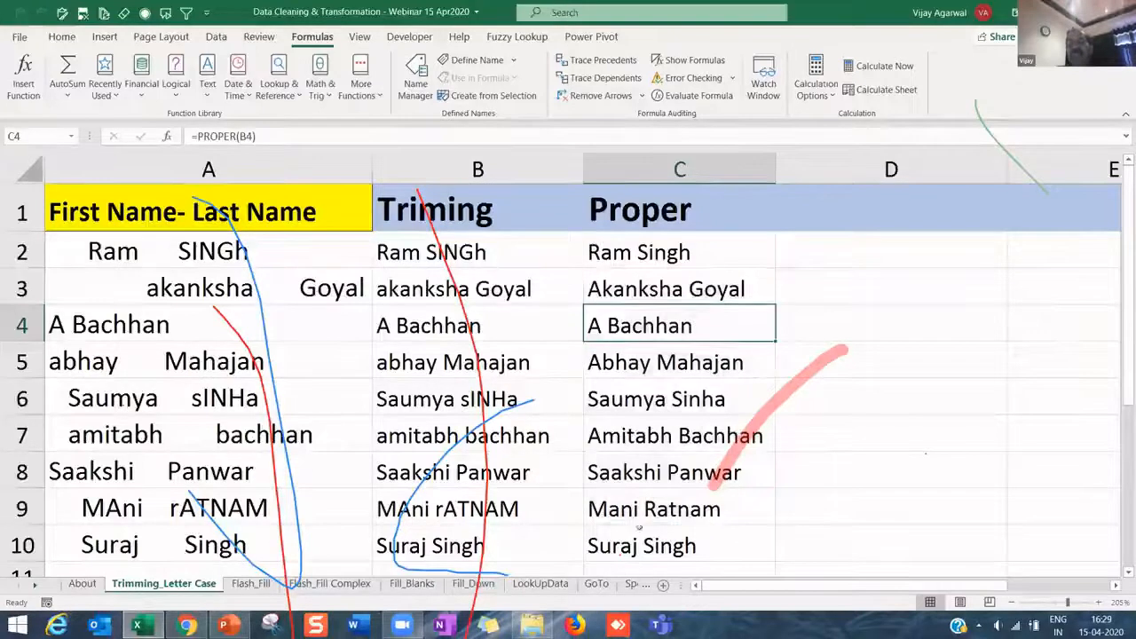
drag(624, 255, 637, 536)
drag(266, 212, 620, 544)
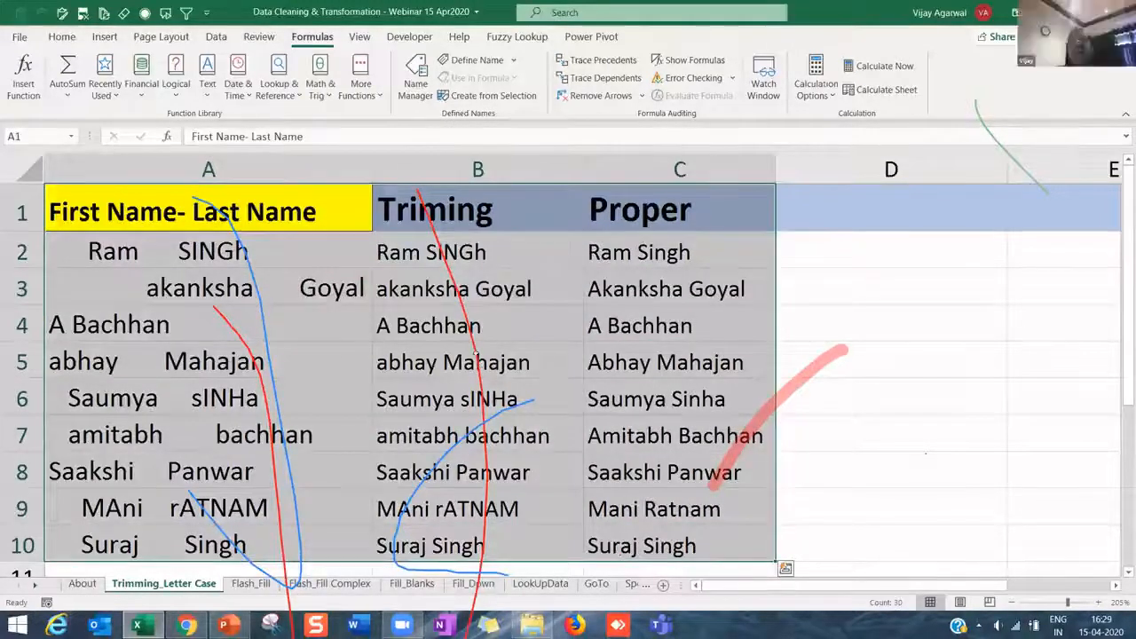
click(489, 362)
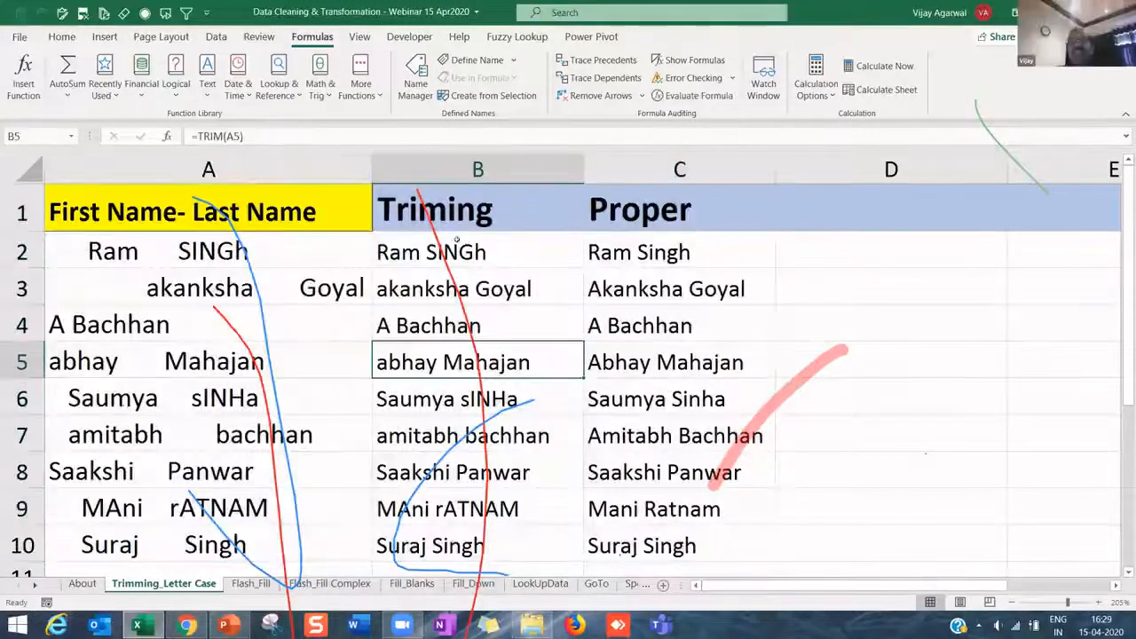
click(205, 90)
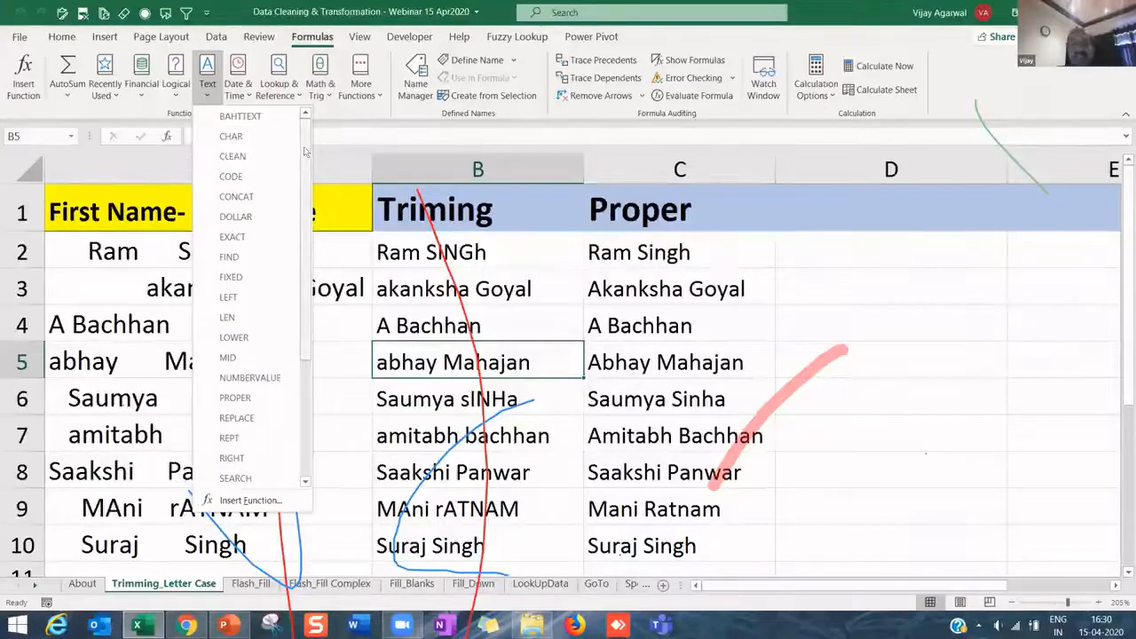
scroll(300, 293, down, 3)
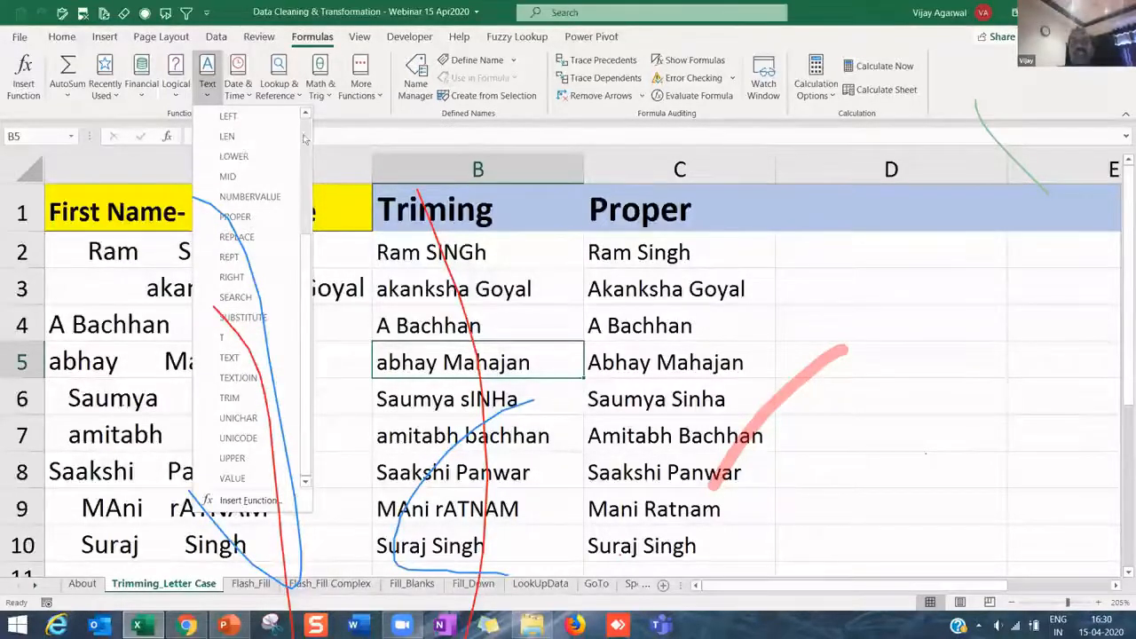
scroll(267, 221, up, 2)
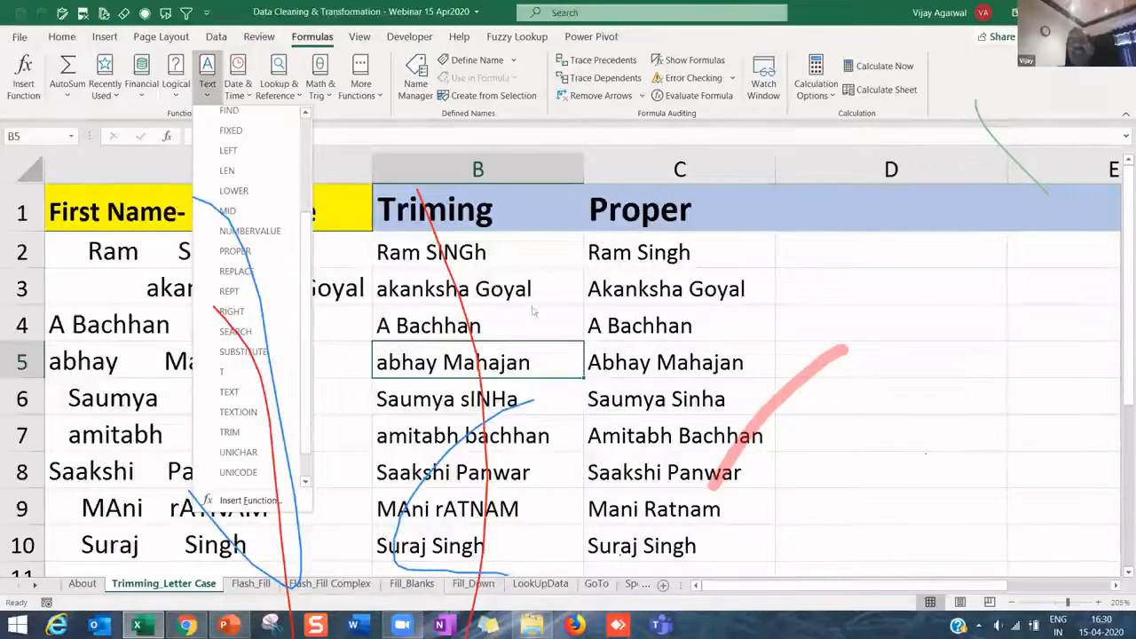
key(Escape)
click(585, 417)
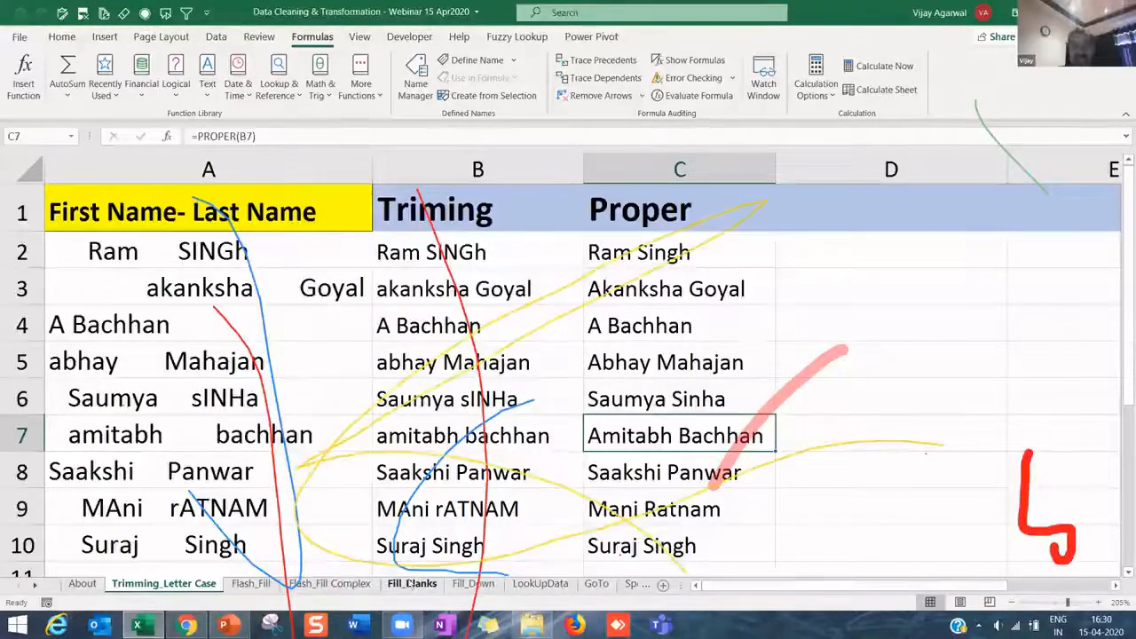
- Open the Fill_Blanks sheet and select its weekly scores B3:H17
click(411, 583)
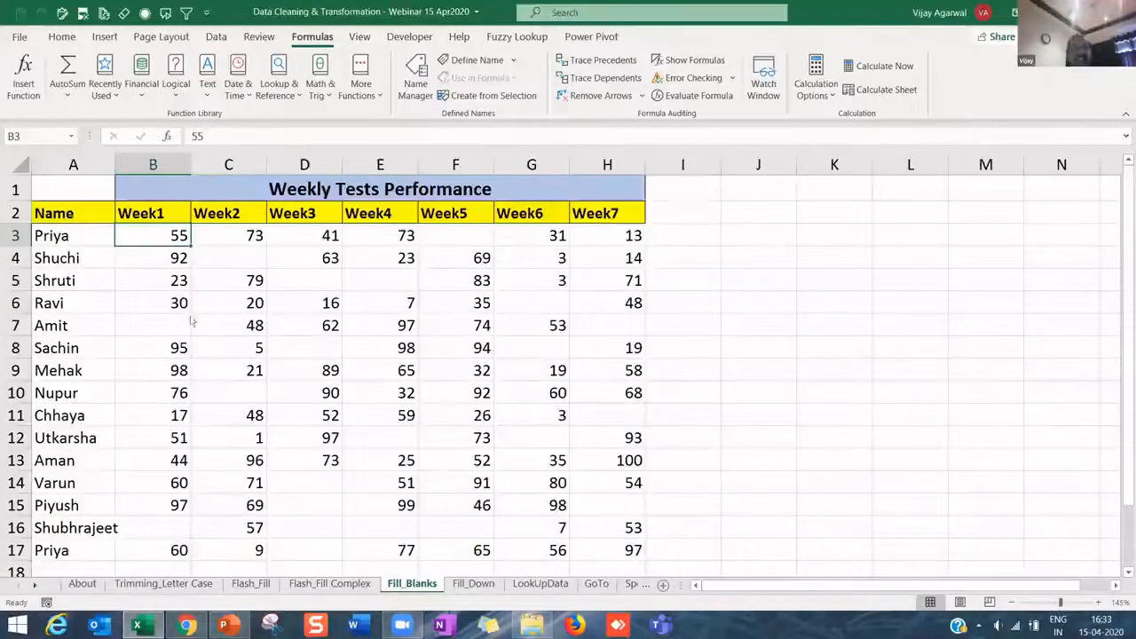
click(72, 216)
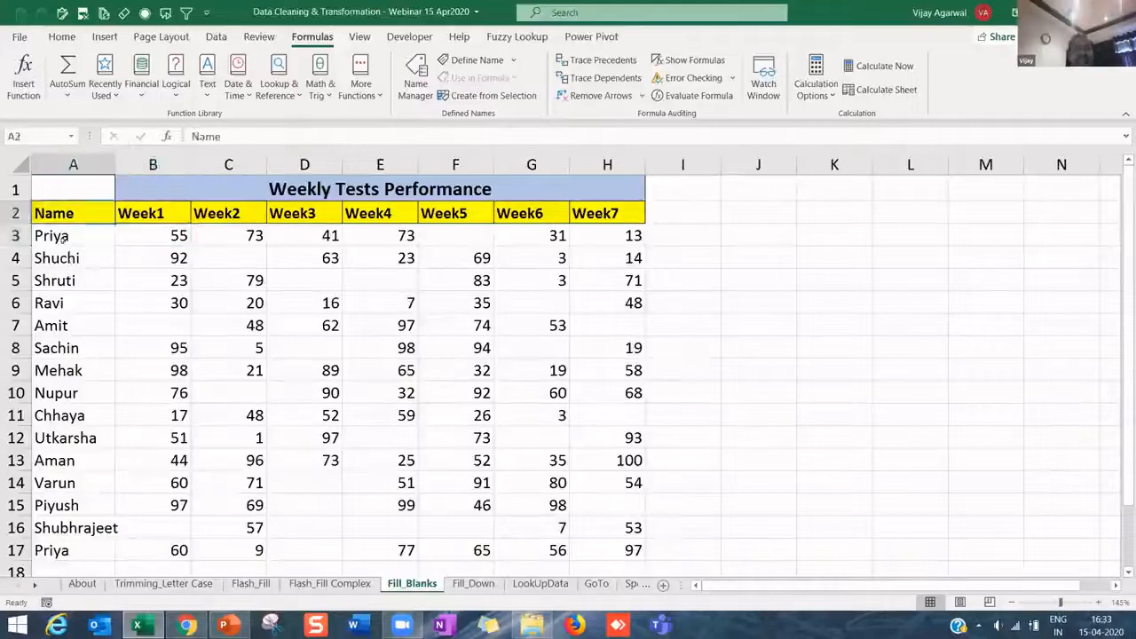
click(64, 237)
click(89, 215)
key(Right)
key(Right)
key(Right)
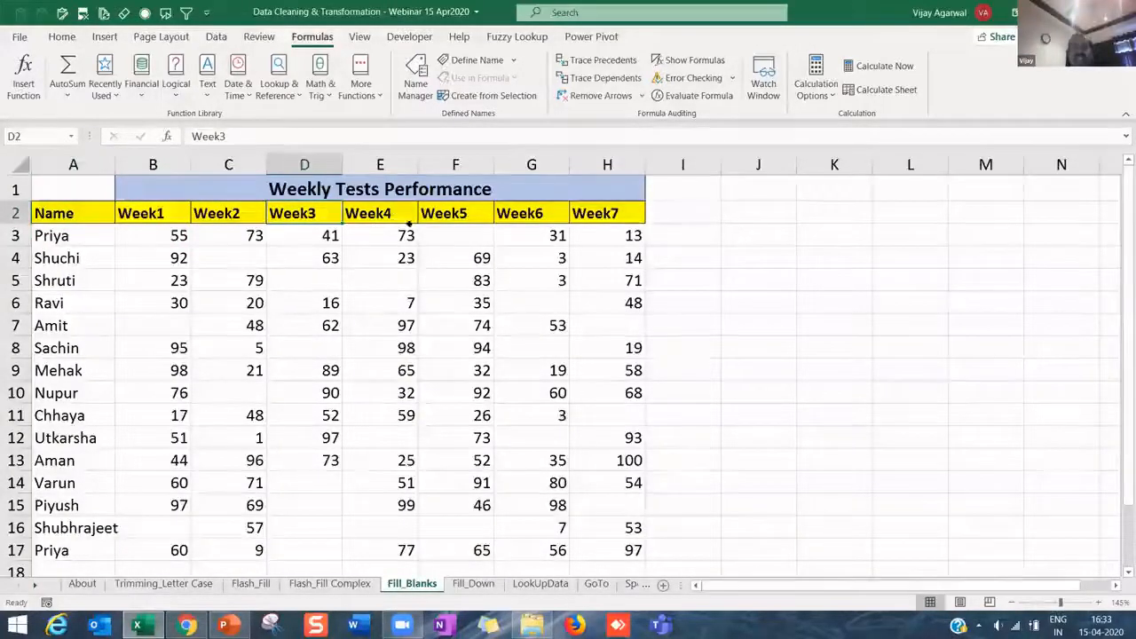
click(69, 233)
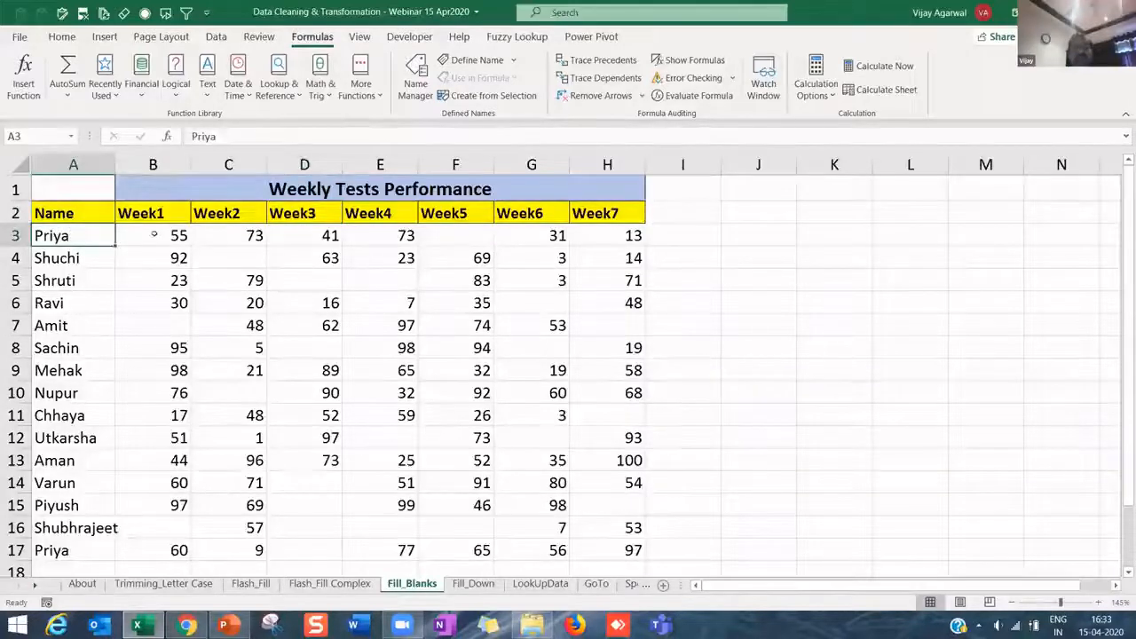
drag(153, 234, 617, 543)
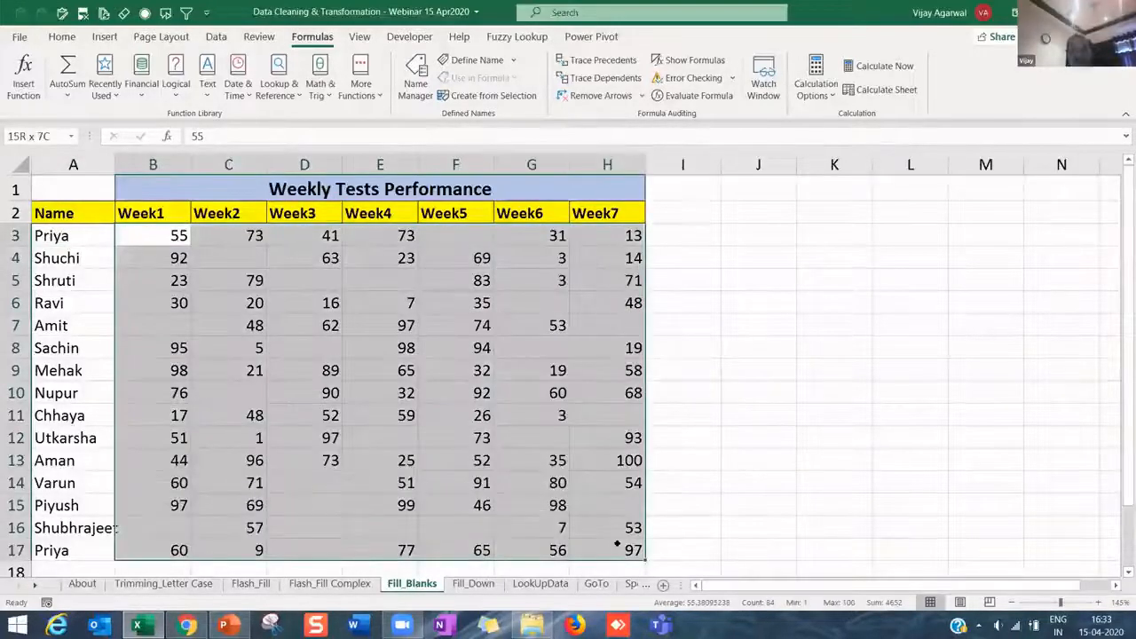
click(182, 306)
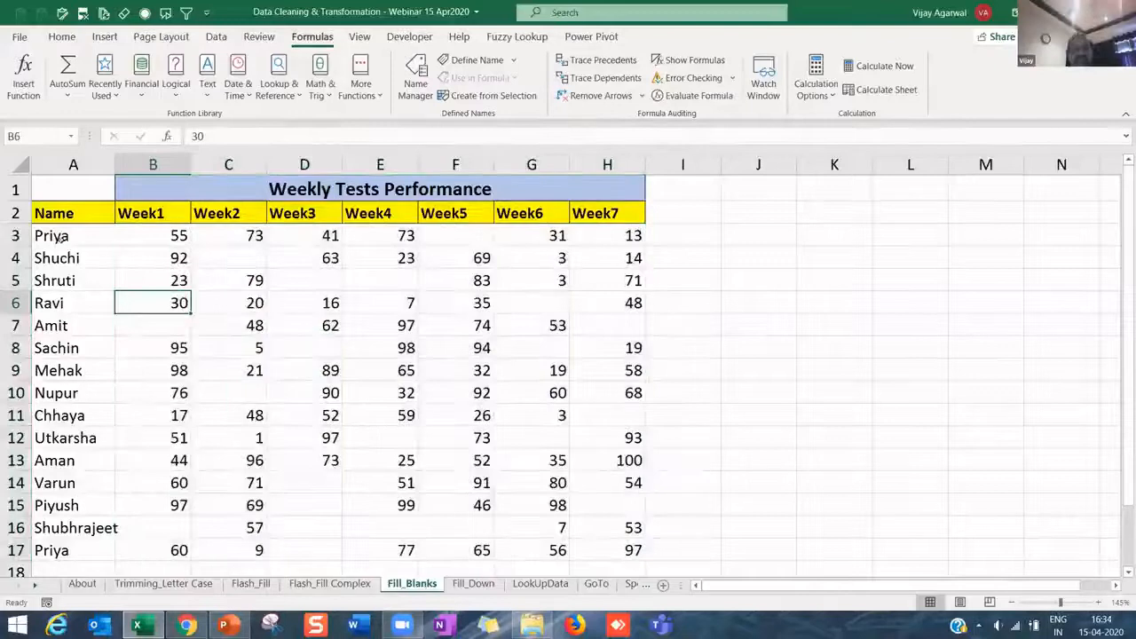
click(61, 237)
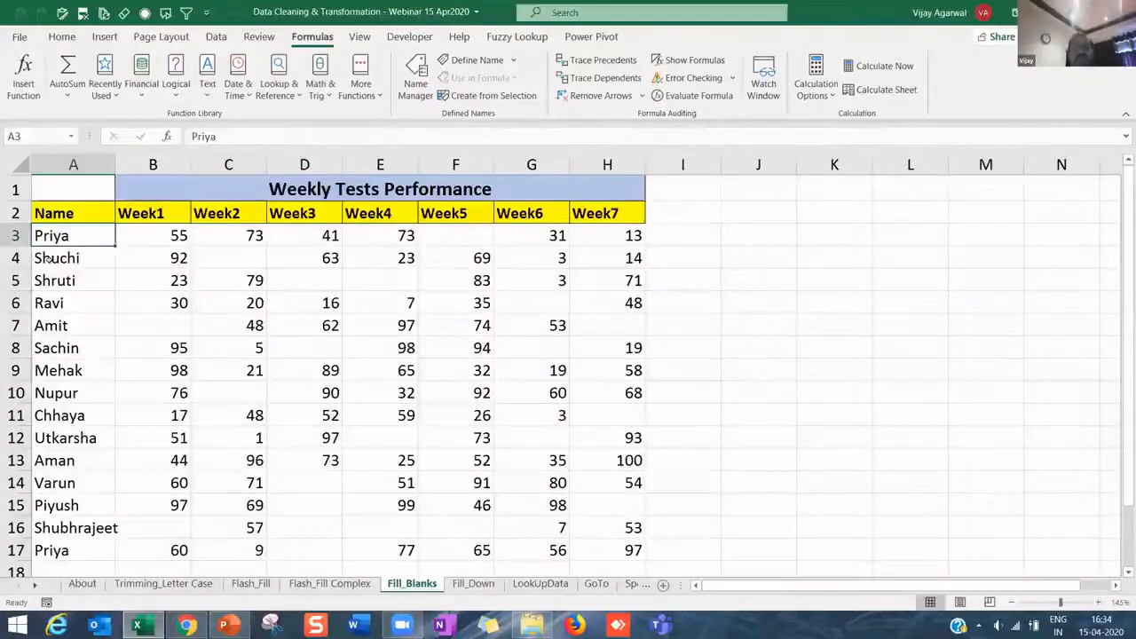
- Point out the blank scores for Shuchi Week2, Amit Week1, and Varun Week3
click(234, 251)
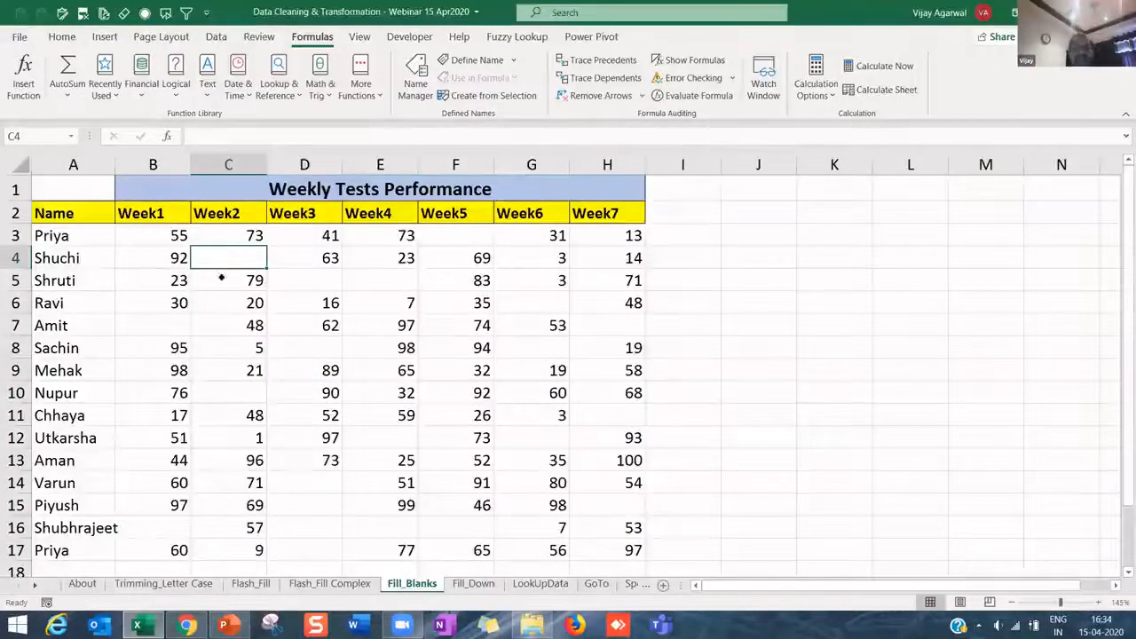
click(52, 327)
click(167, 323)
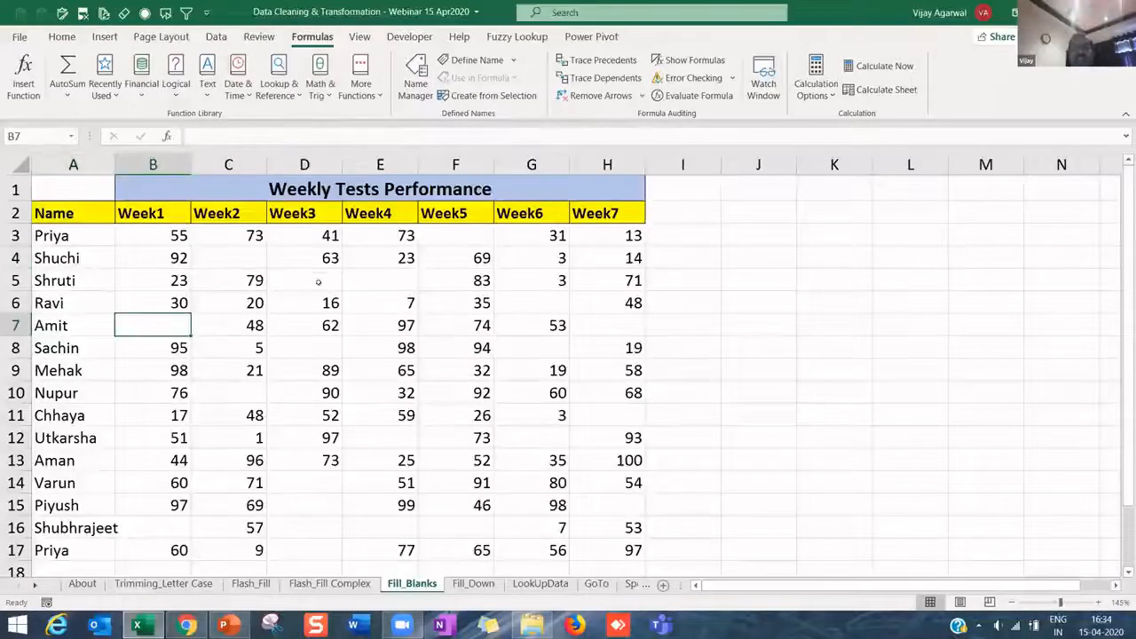
click(318, 282)
click(315, 461)
click(318, 487)
drag(1127, 275, 1127, 282)
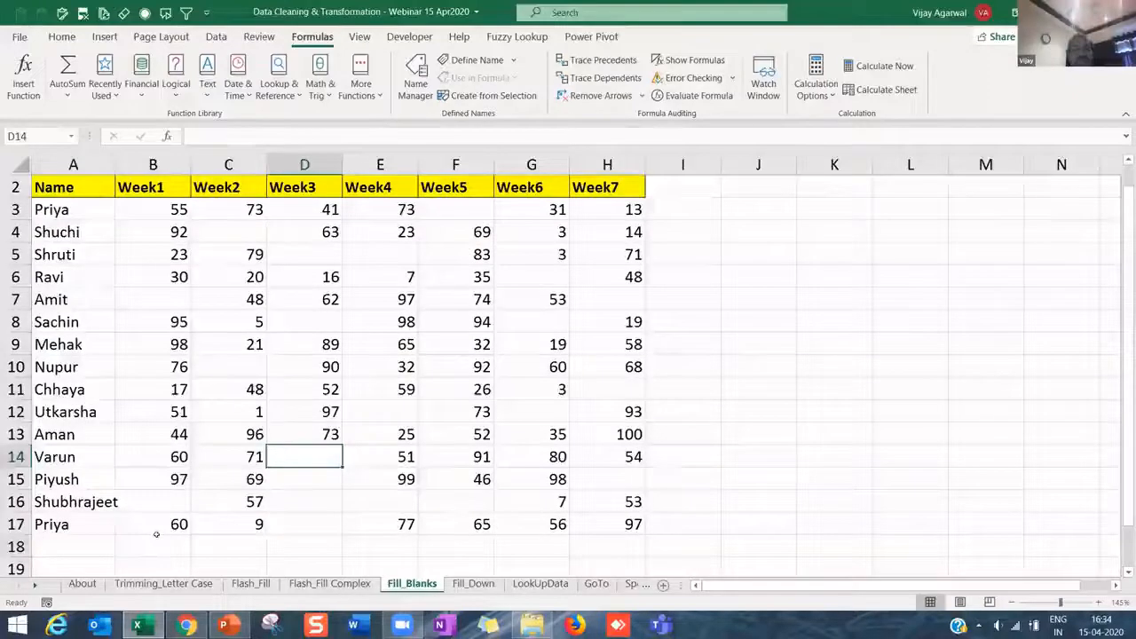
click(157, 541)
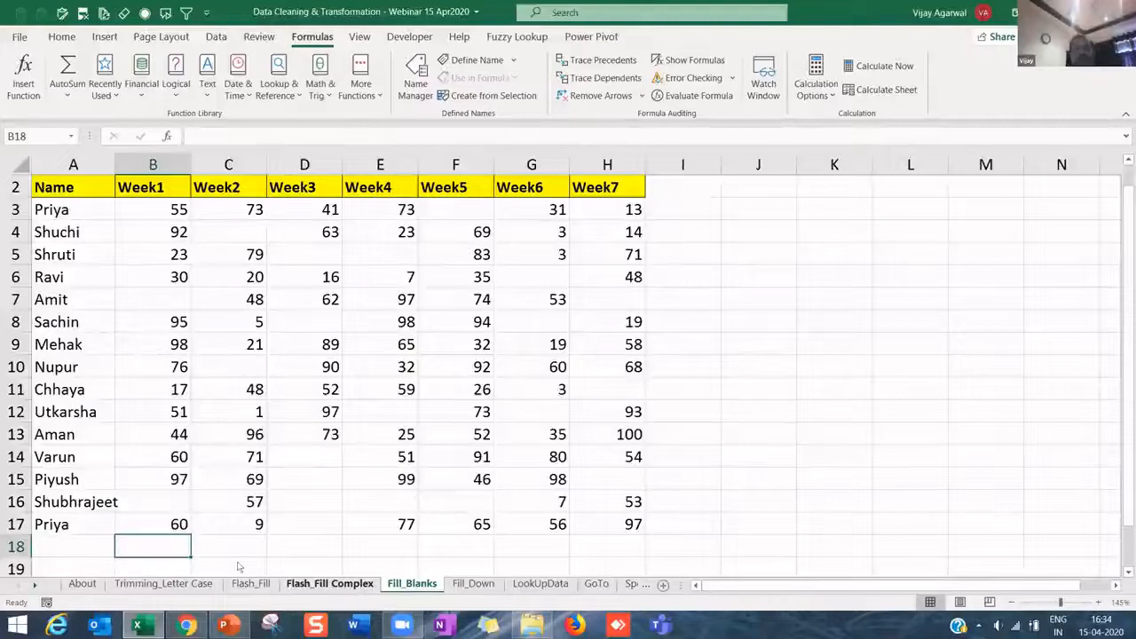
key(alt+equal)
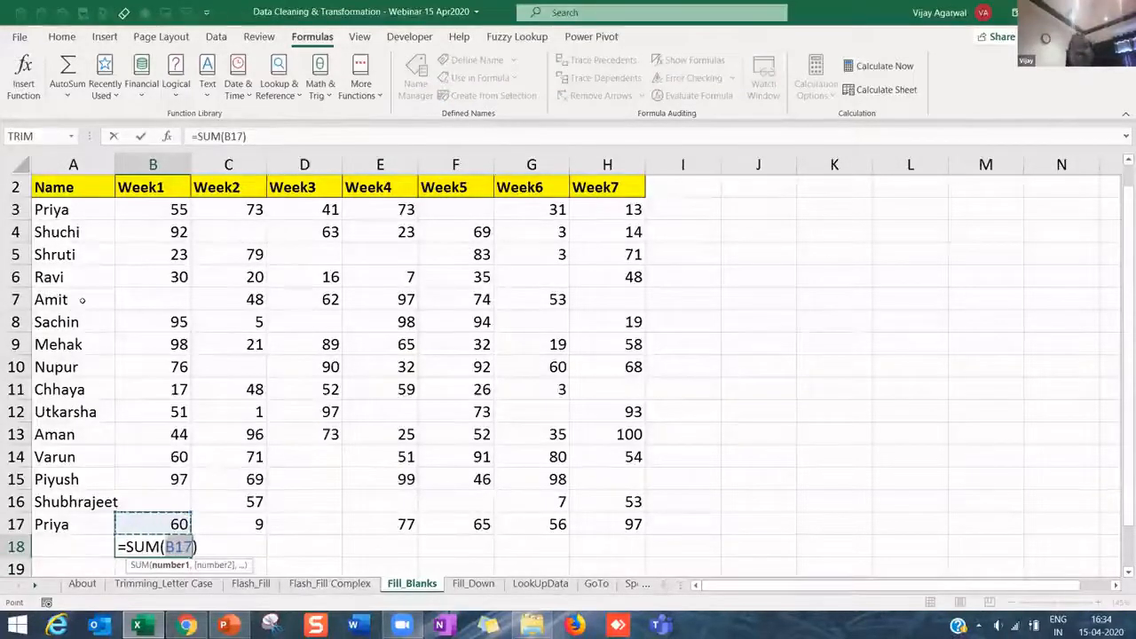
key(Escape)
click(228, 545)
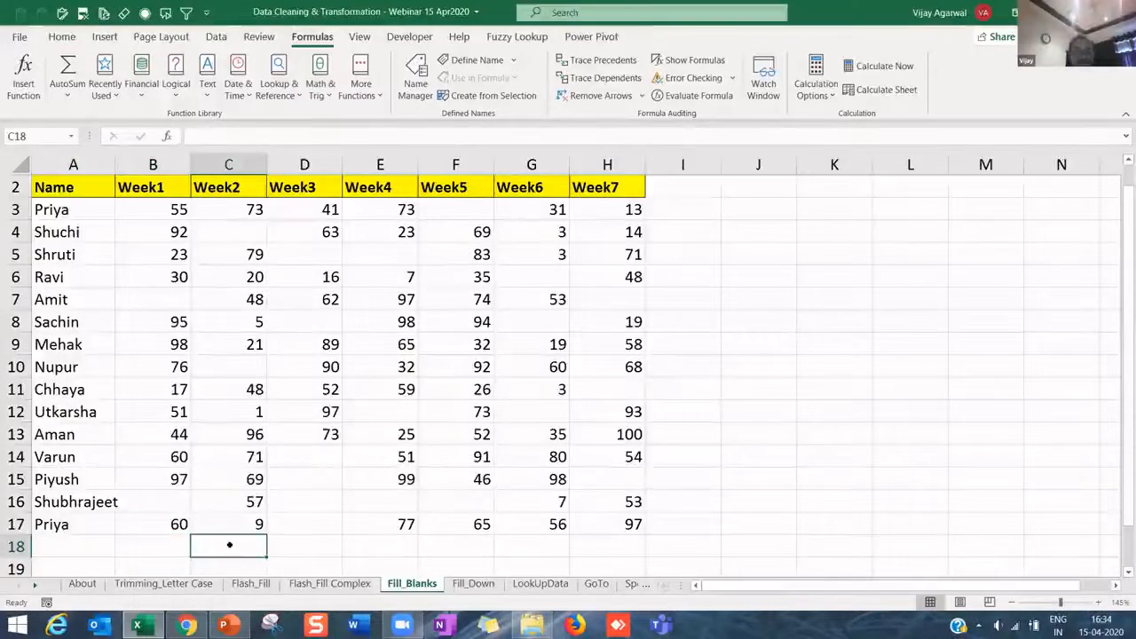
key(alt+equal)
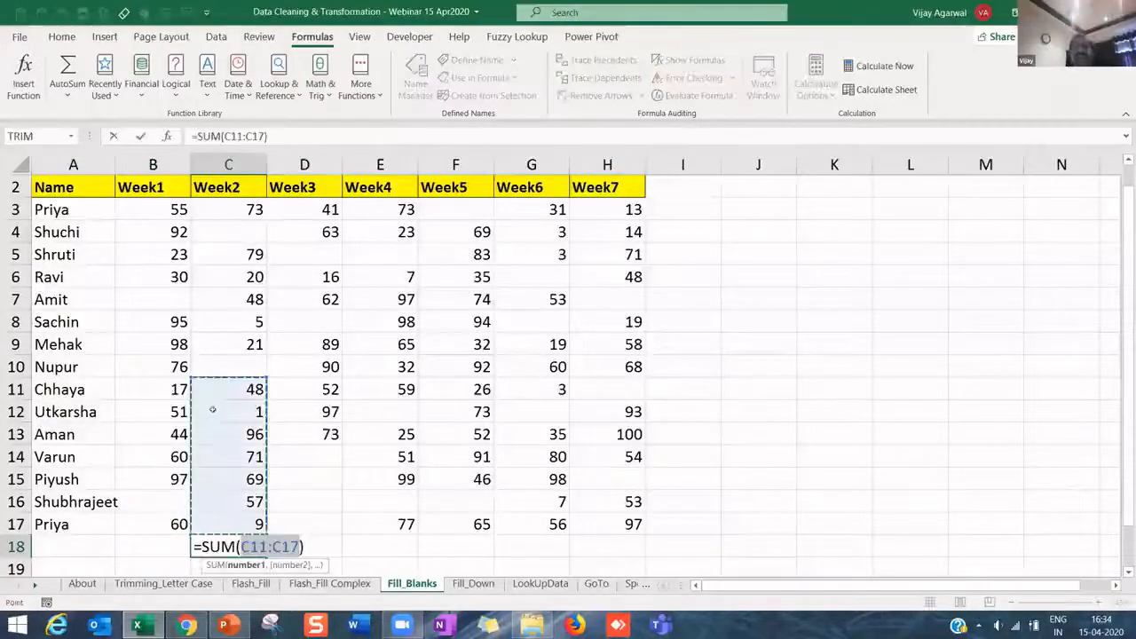
click(229, 390)
drag(249, 432, 253, 525)
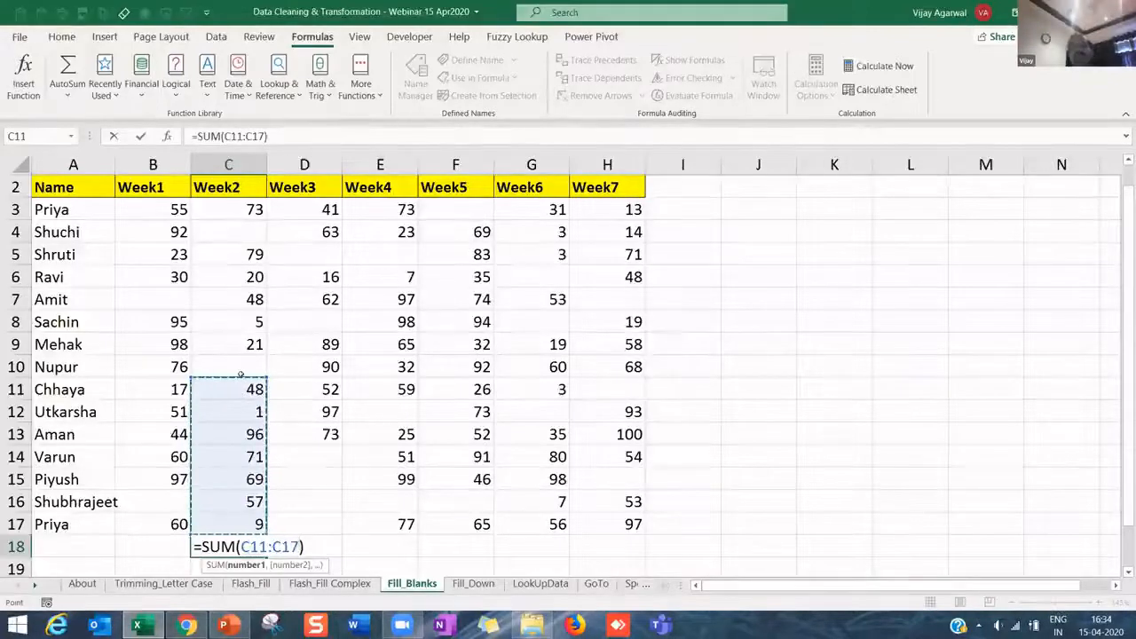
key(Escape)
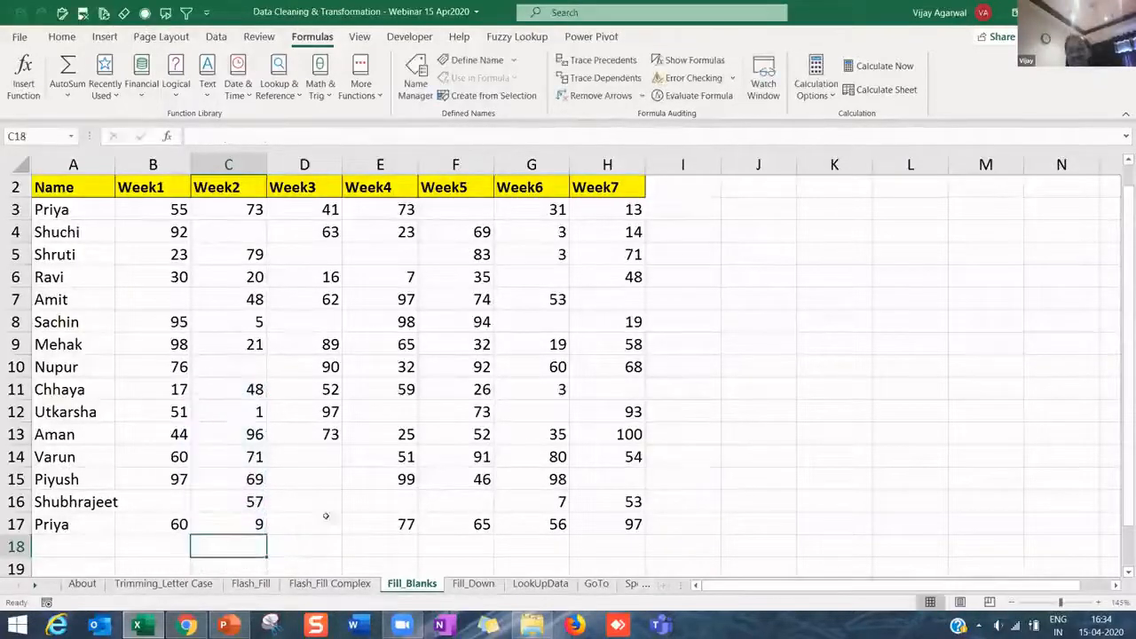
click(253, 433)
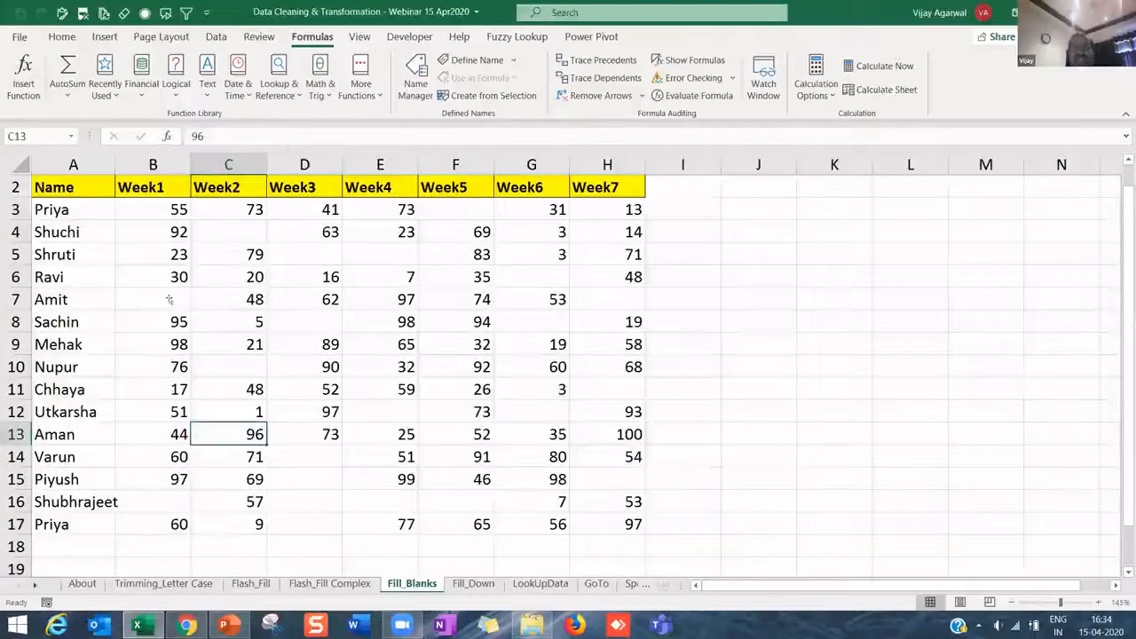
click(175, 304)
click(164, 502)
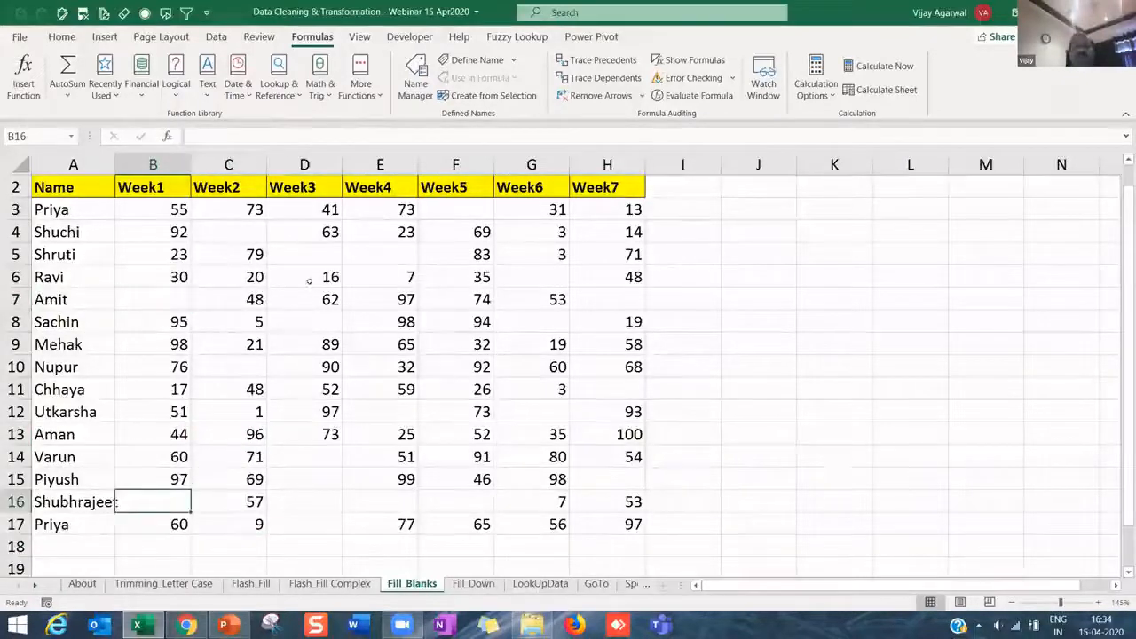
click(304, 253)
click(230, 231)
drag(175, 208, 621, 525)
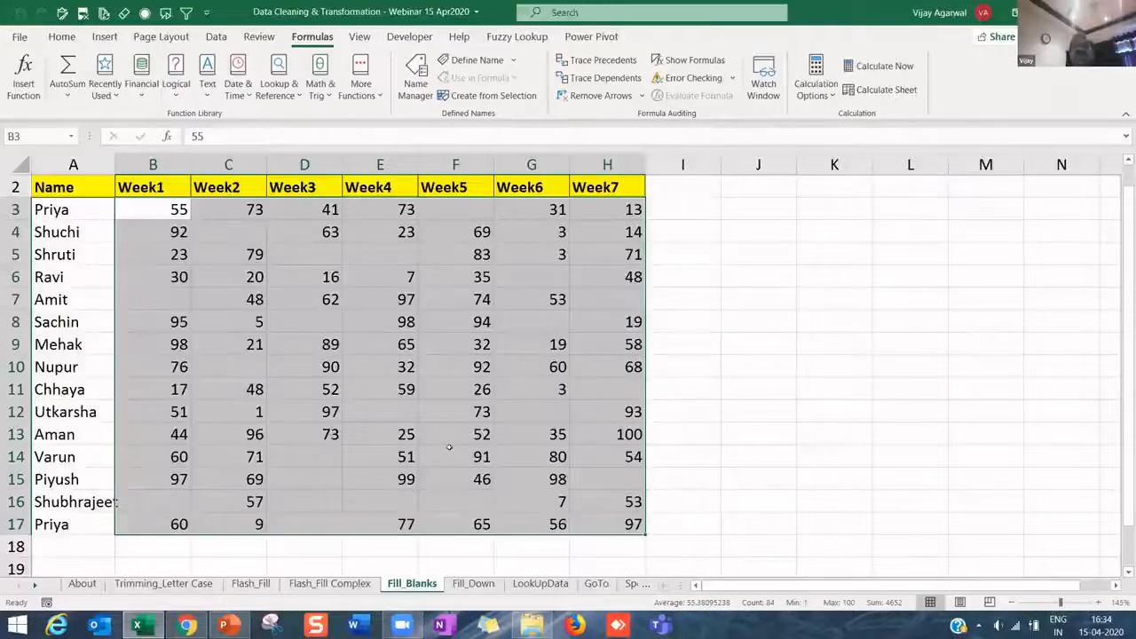
drag(167, 213, 599, 518)
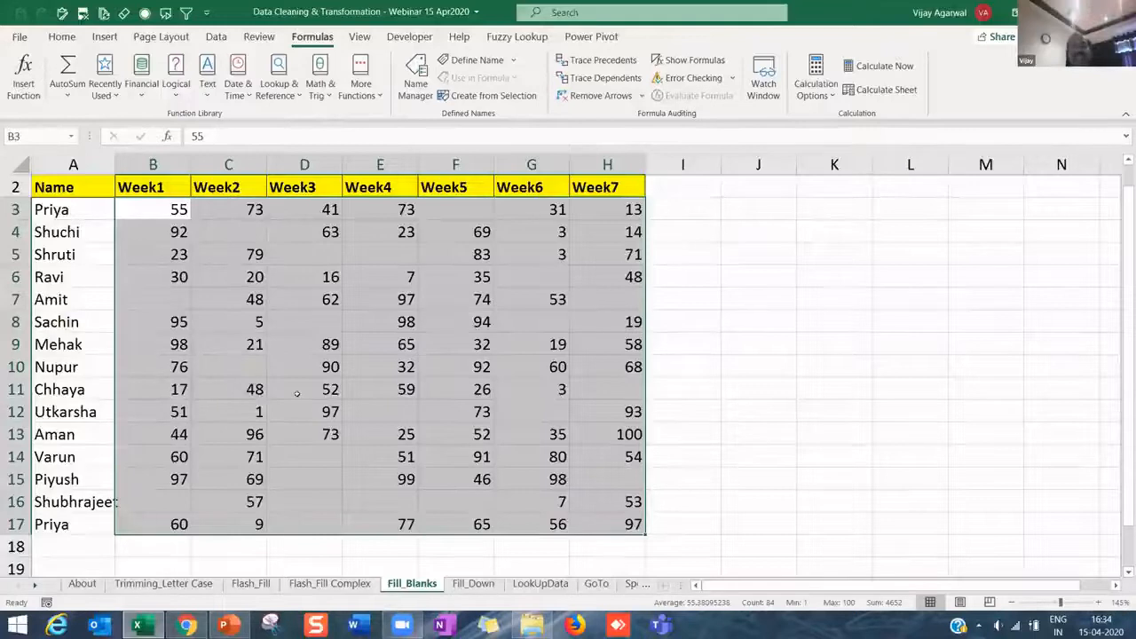
click(219, 328)
click(165, 300)
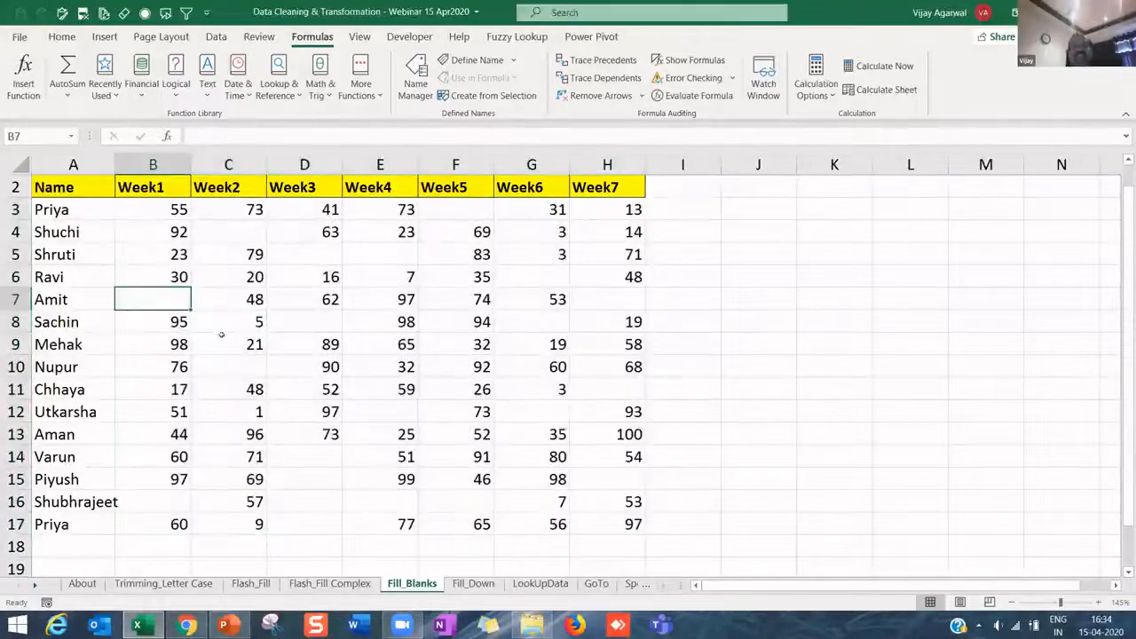
click(147, 213)
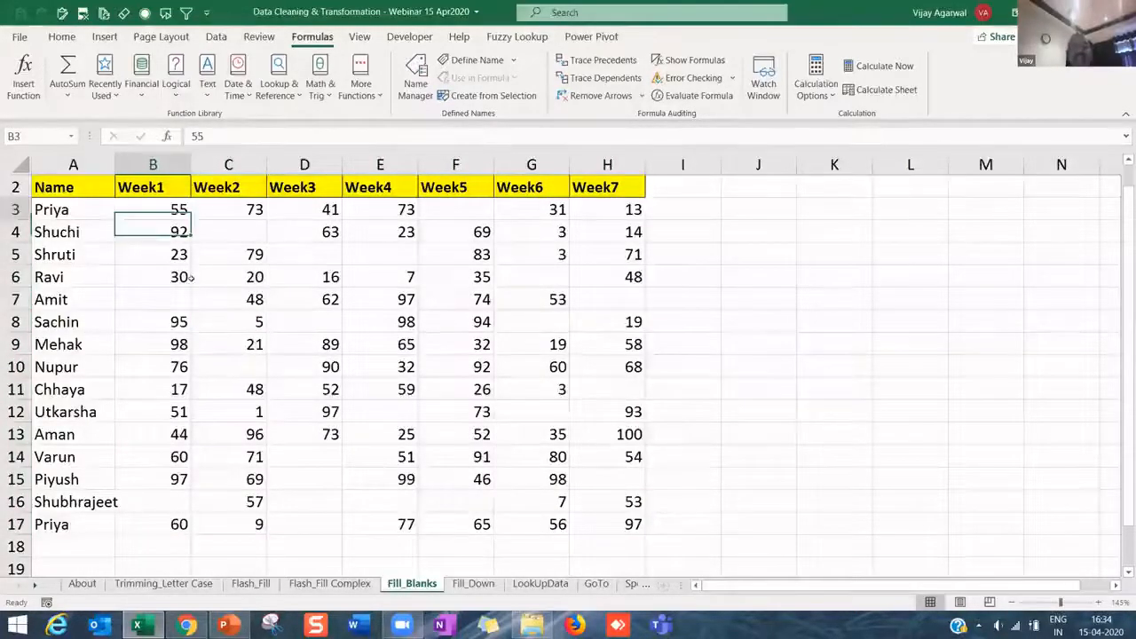
shift+click(602, 518)
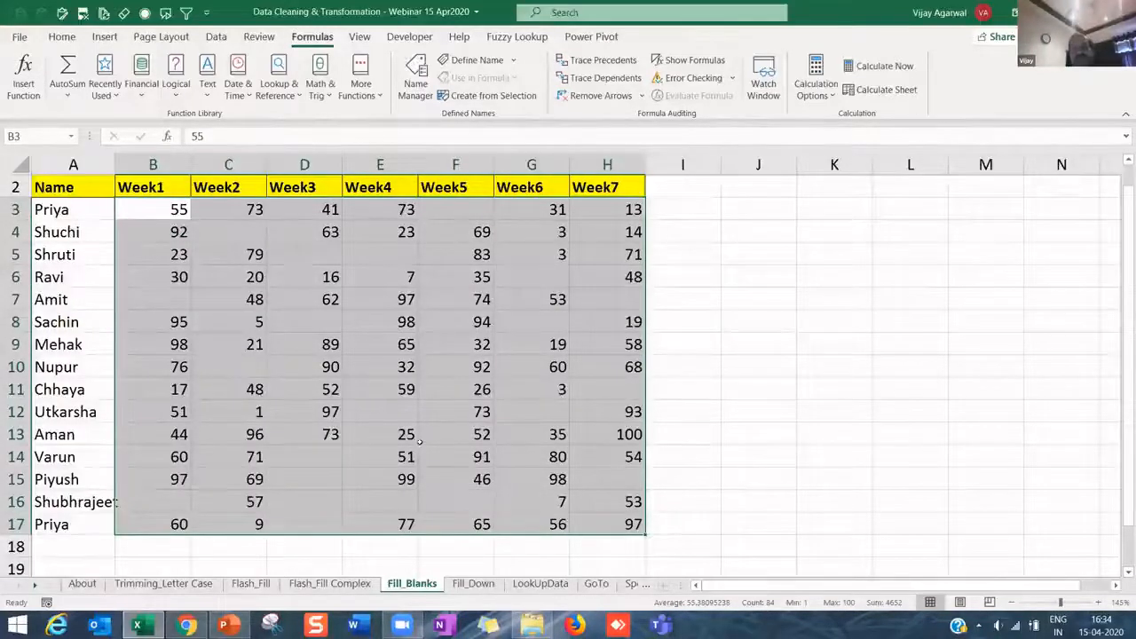
click(245, 354)
click(233, 238)
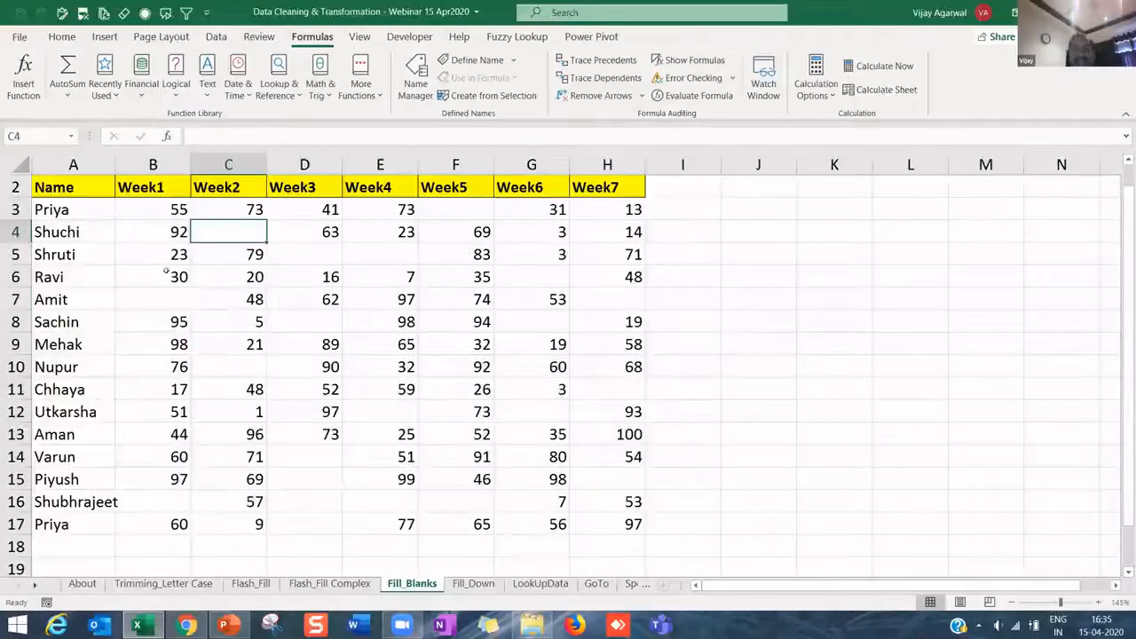
click(157, 292)
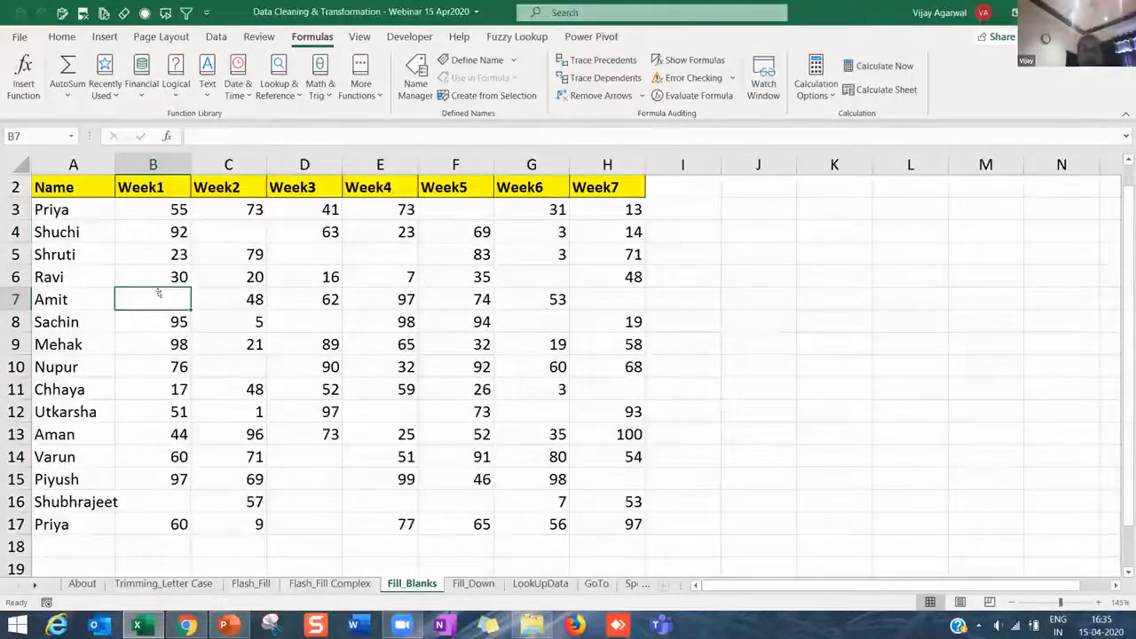
text(0)
key(Return)
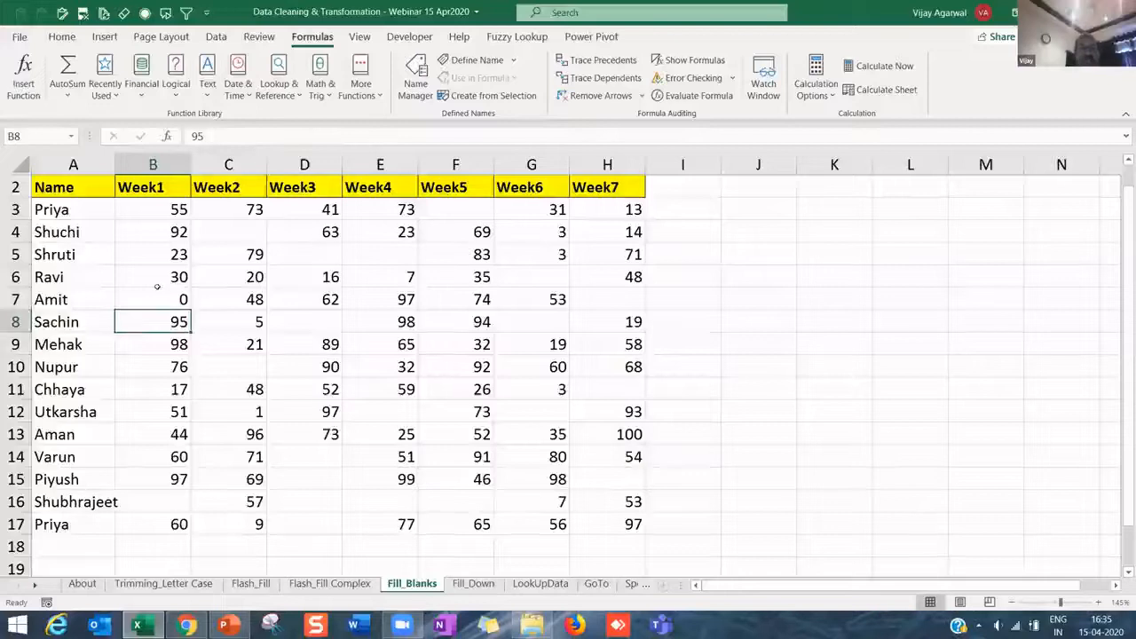
key(Up)
click(61, 36)
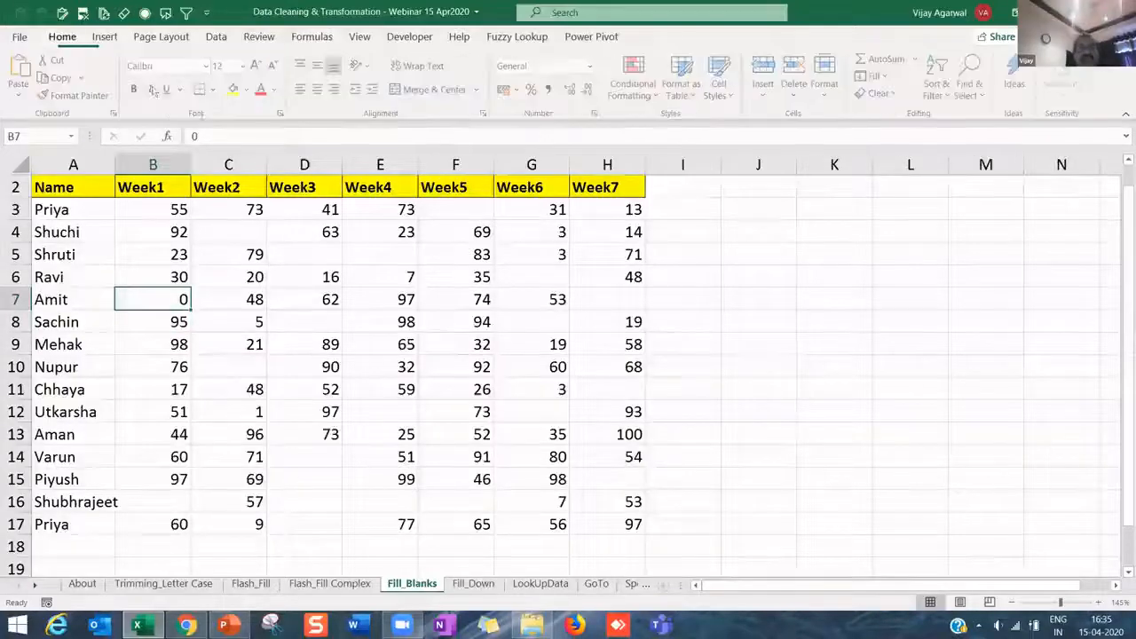
click(235, 89)
click(242, 224)
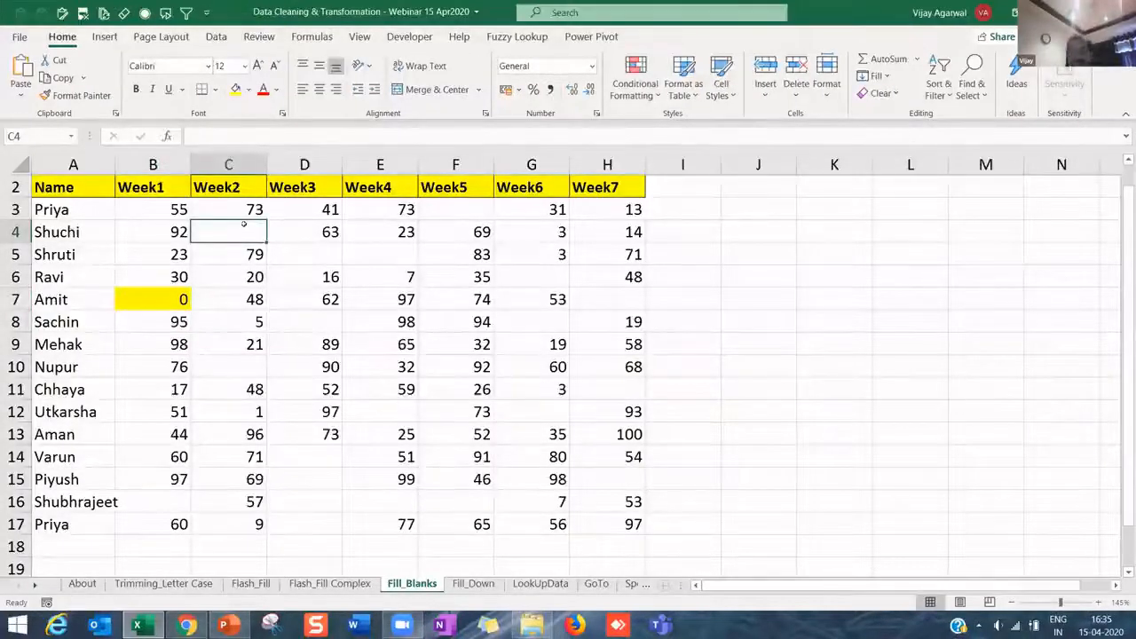
text(0)
key(Return)
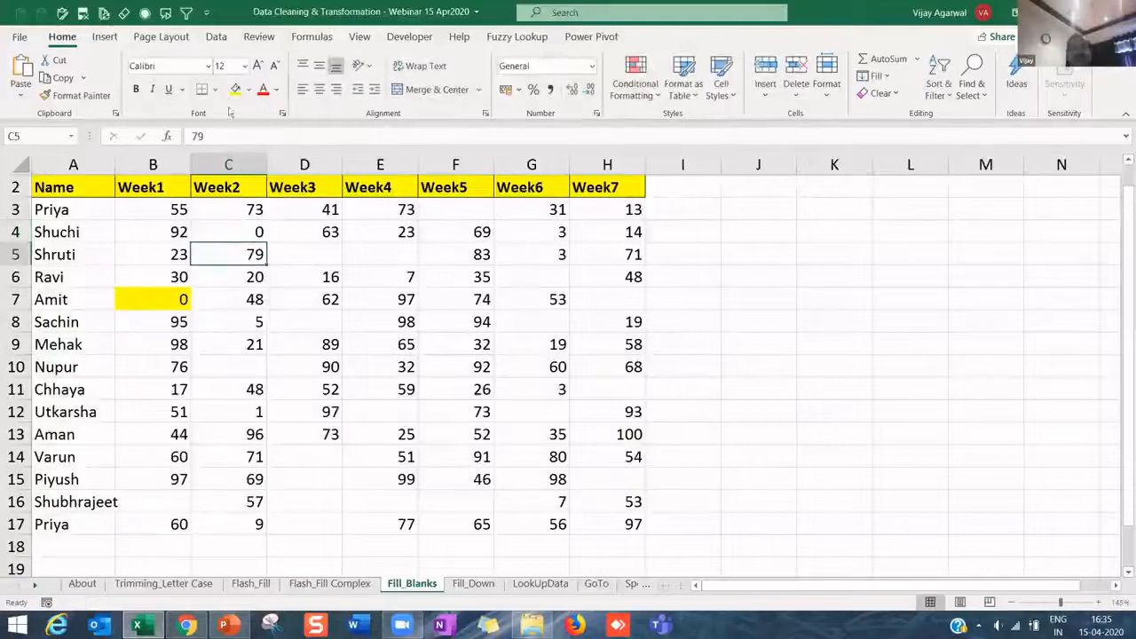
click(235, 227)
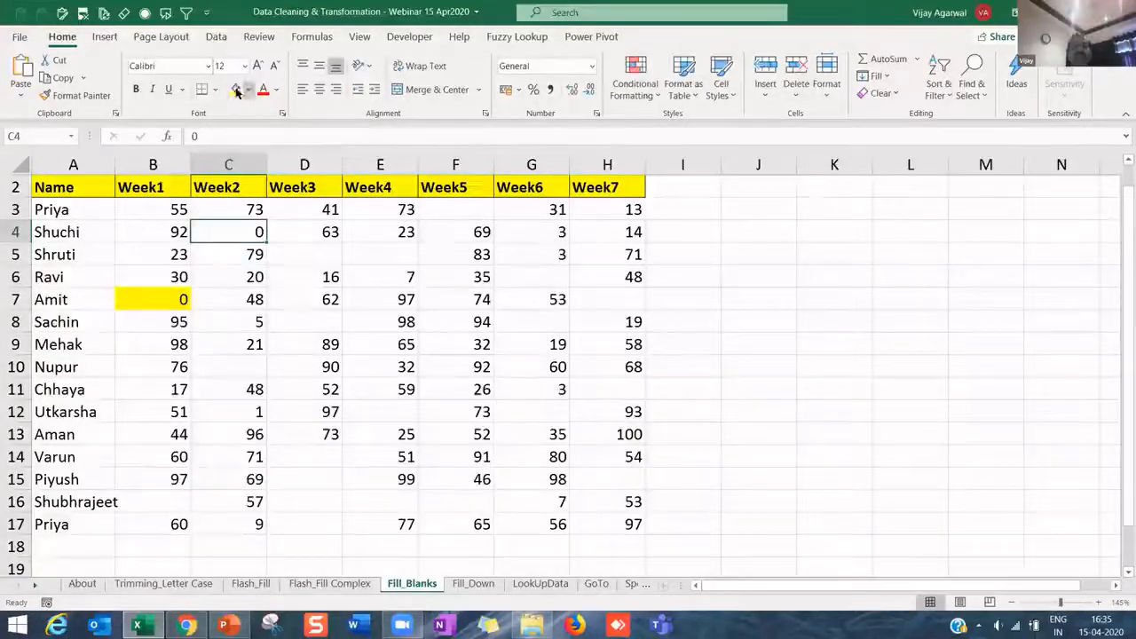
click(236, 88)
drag(167, 210, 581, 514)
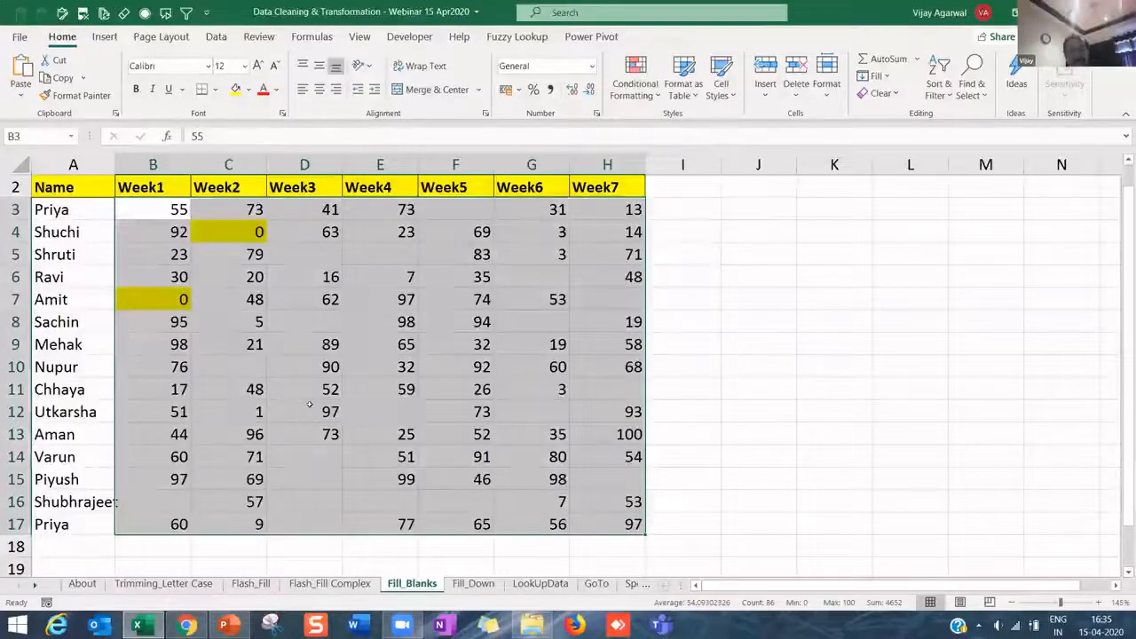
key(ctrl+z)
key(ctrl+z)
key(ctrl+z)
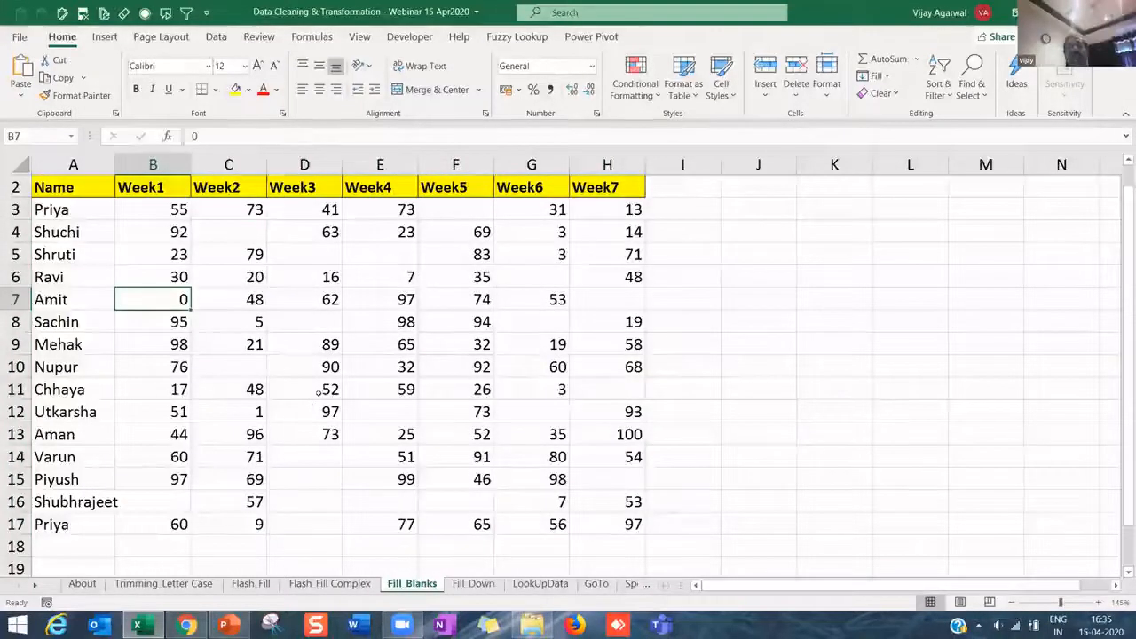
key(ctrl+z)
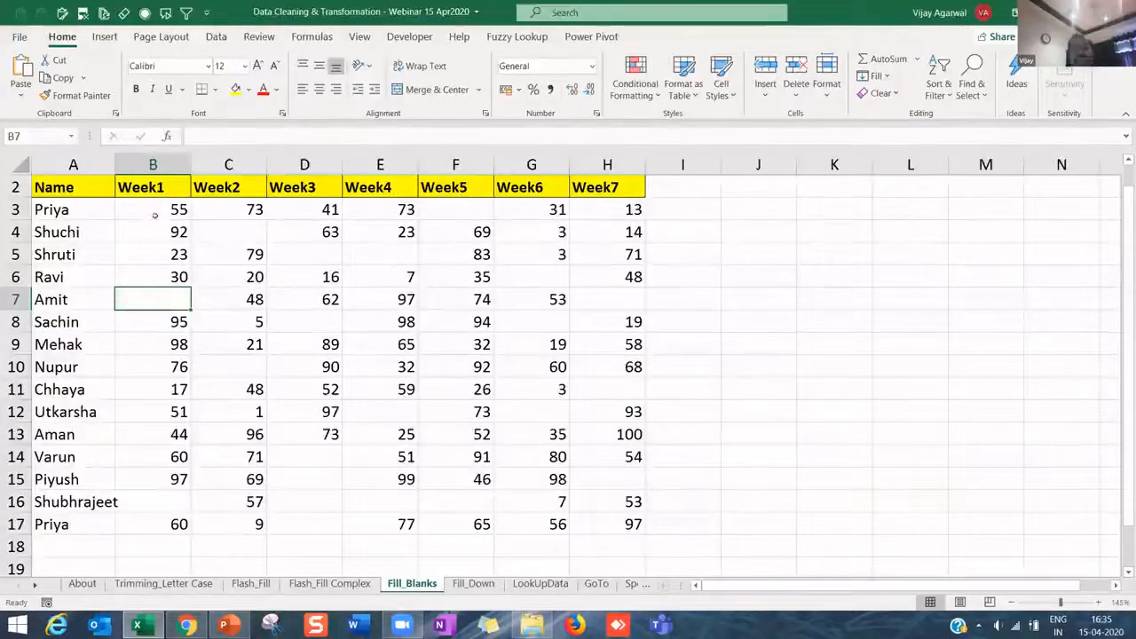
- Select the weekly score range B3:H17 in preparation for finding blanks
drag(148, 206, 256, 318)
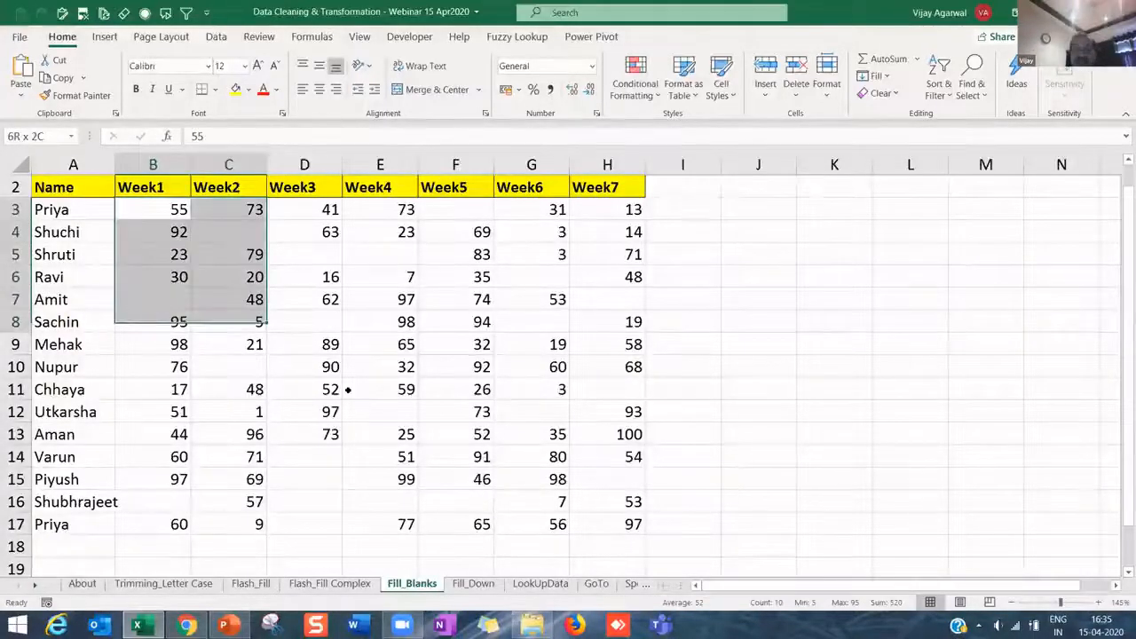
shift+click(609, 514)
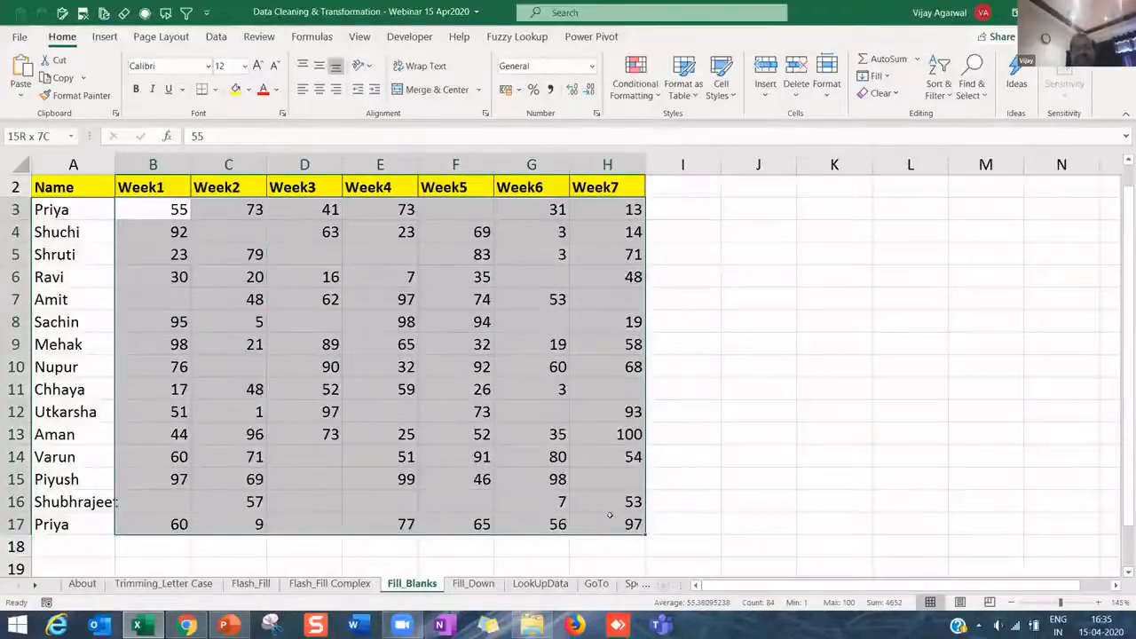
drag(122, 209, 608, 523)
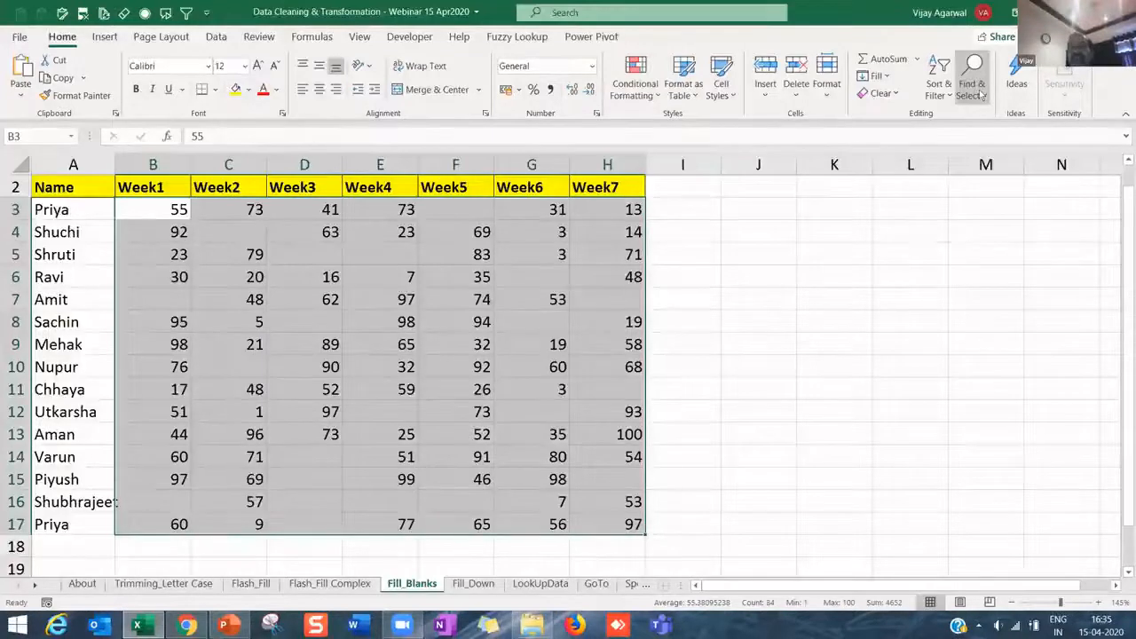
key(ctrl+g)
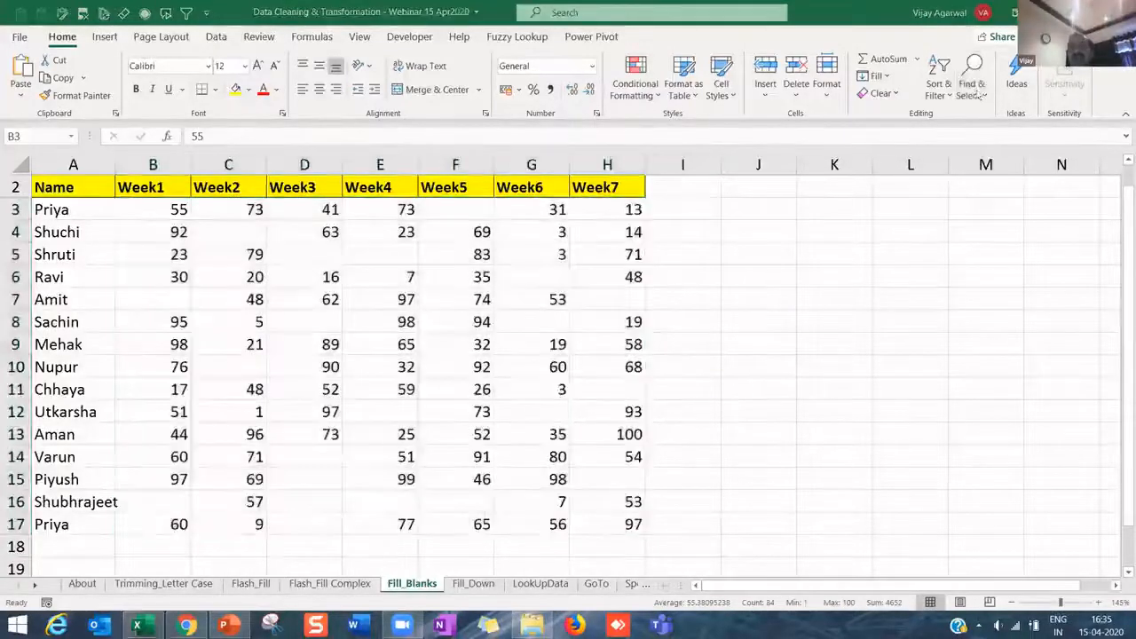
click(983, 96)
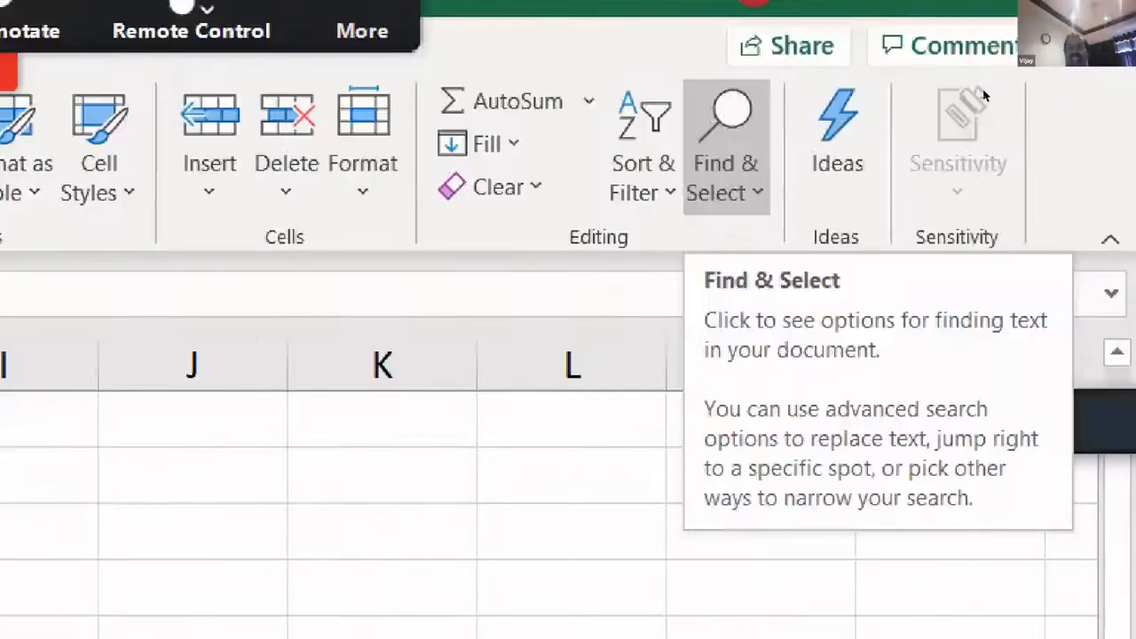
- Use Go To Special > Blanks to select only the empty cells in B3:H17
click(987, 204)
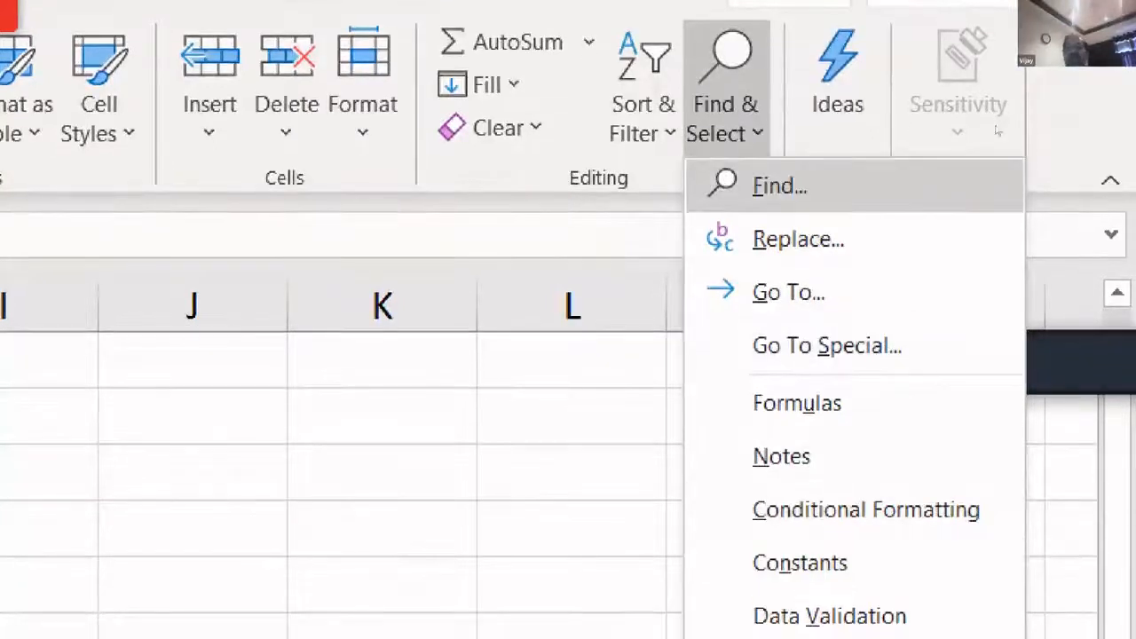
key(Down)
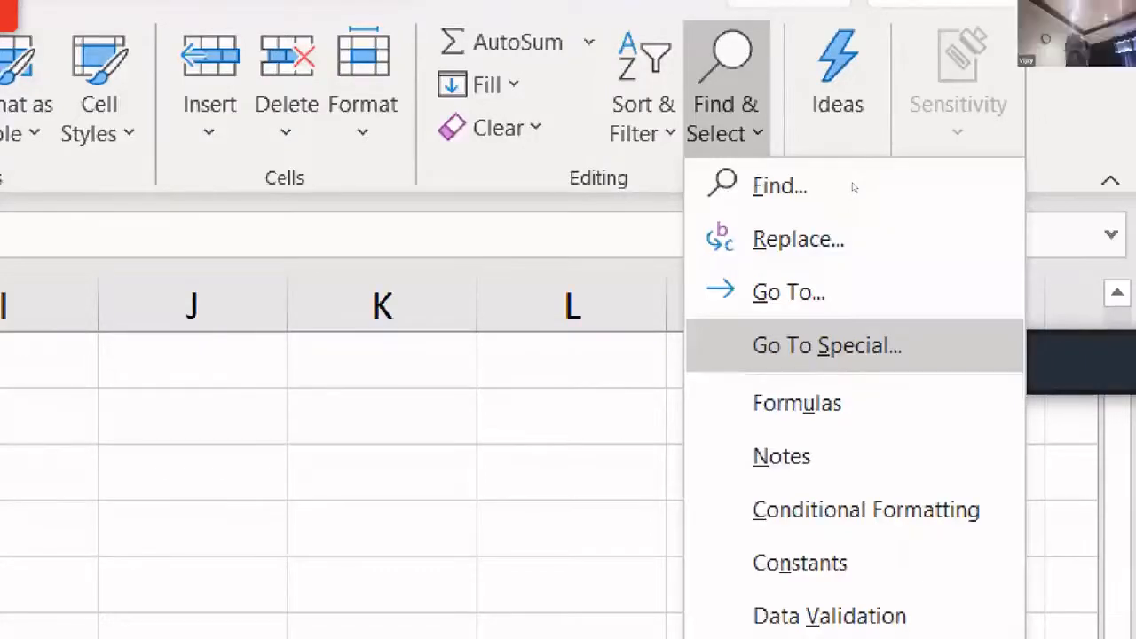
click(827, 345)
drag(745, 60, 684, 216)
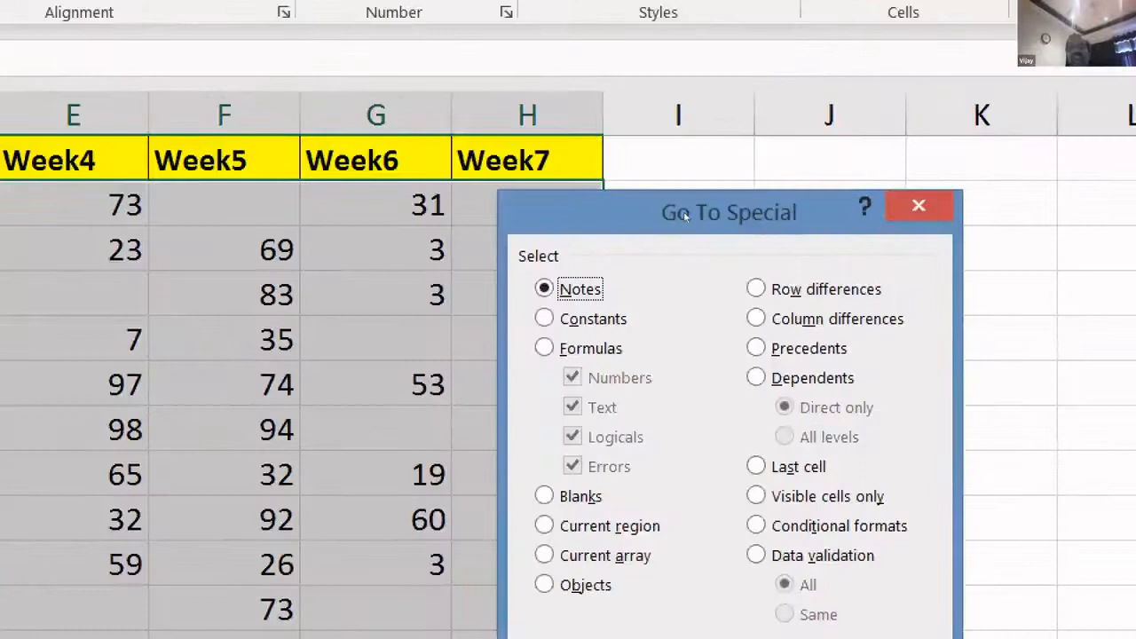
drag(683, 208, 651, 62)
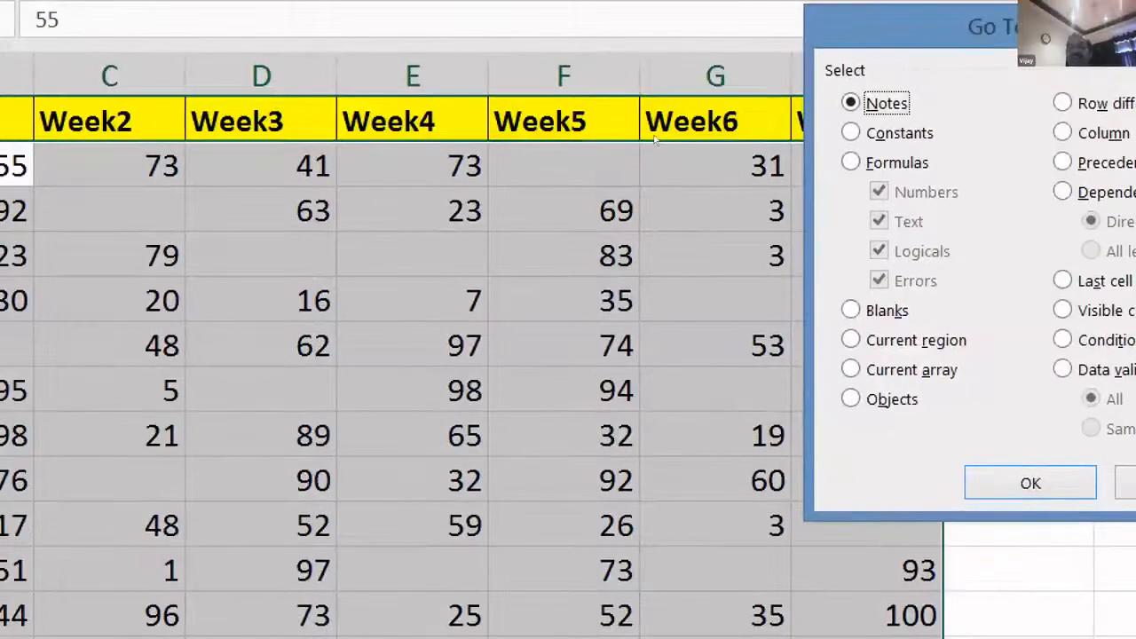
drag(956, 4, 781, 18)
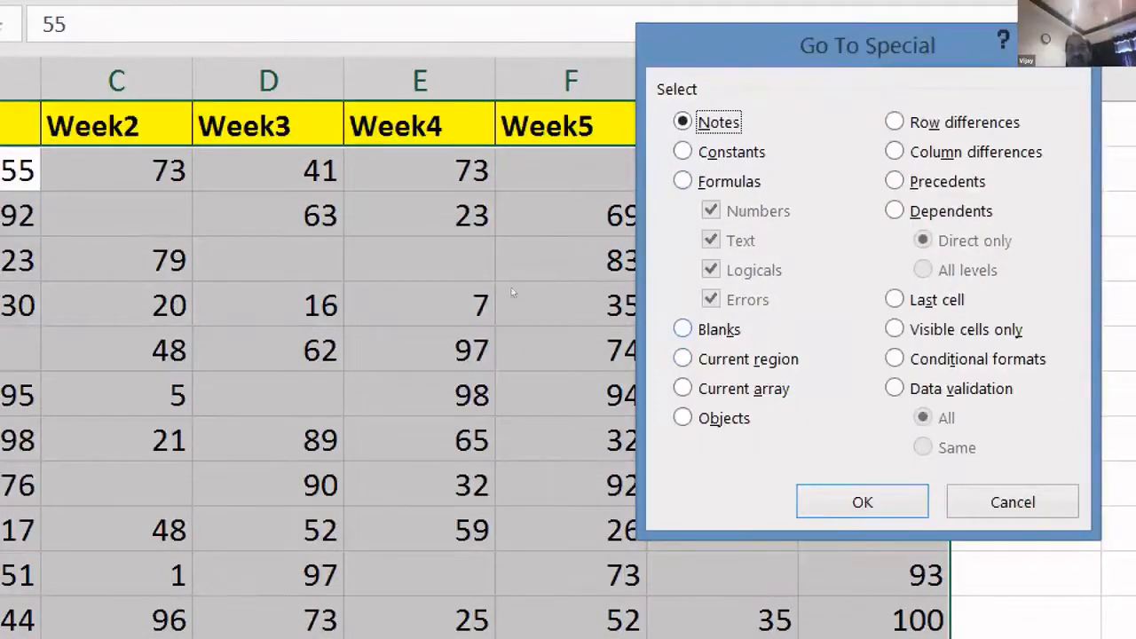
key(k)
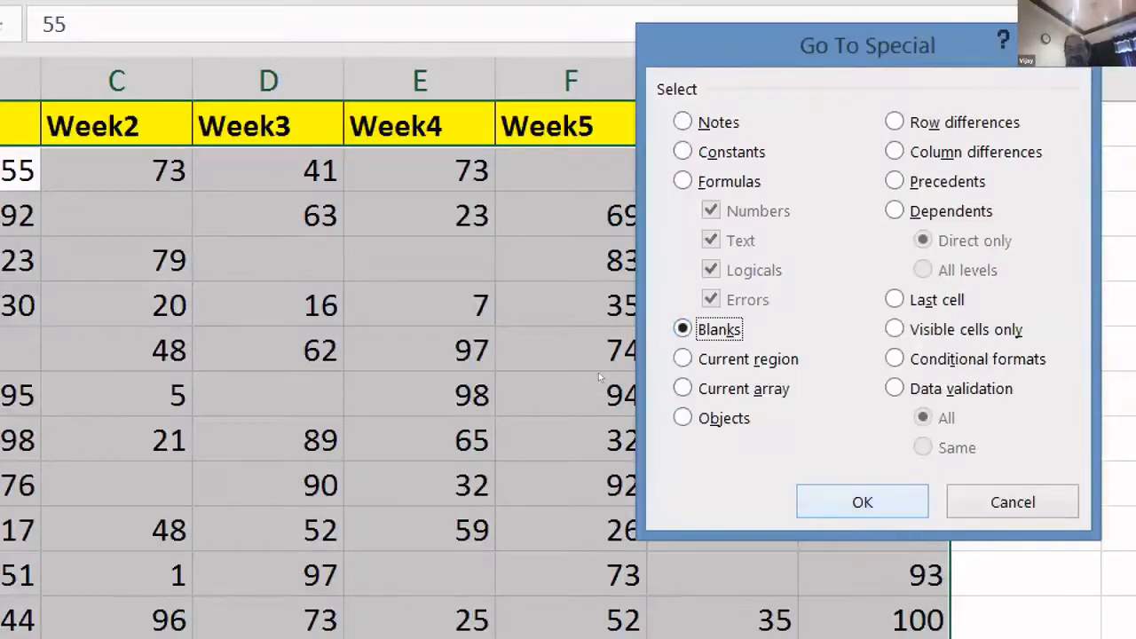
key(Return)
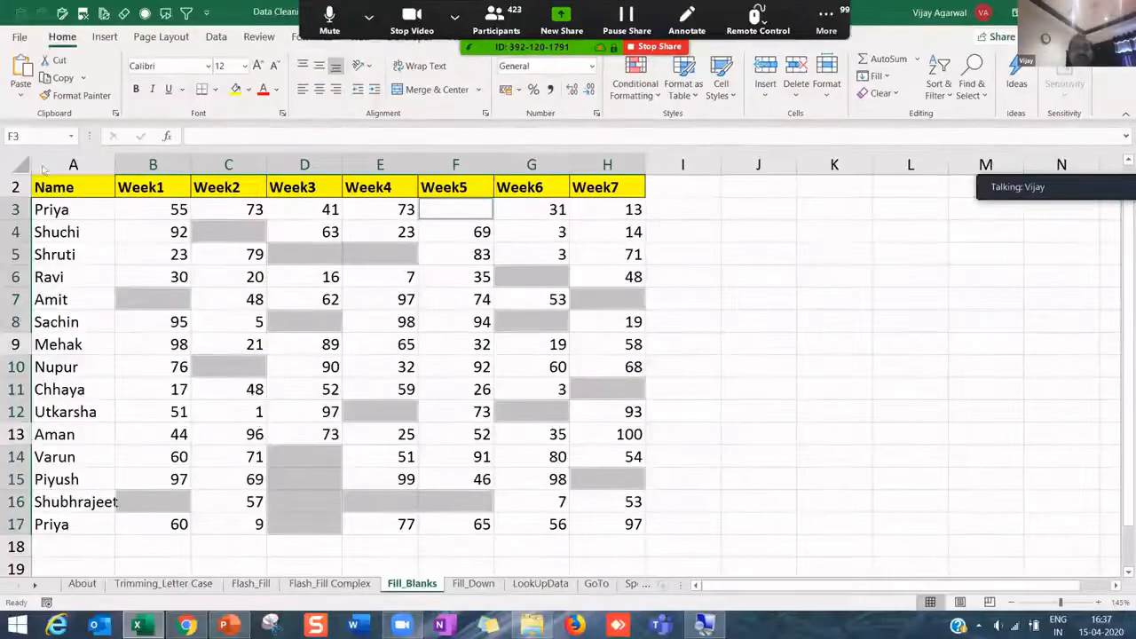
- Give the selected blanks an orange fill and enter 0 in all of them with Ctrl+Enter
click(250, 90)
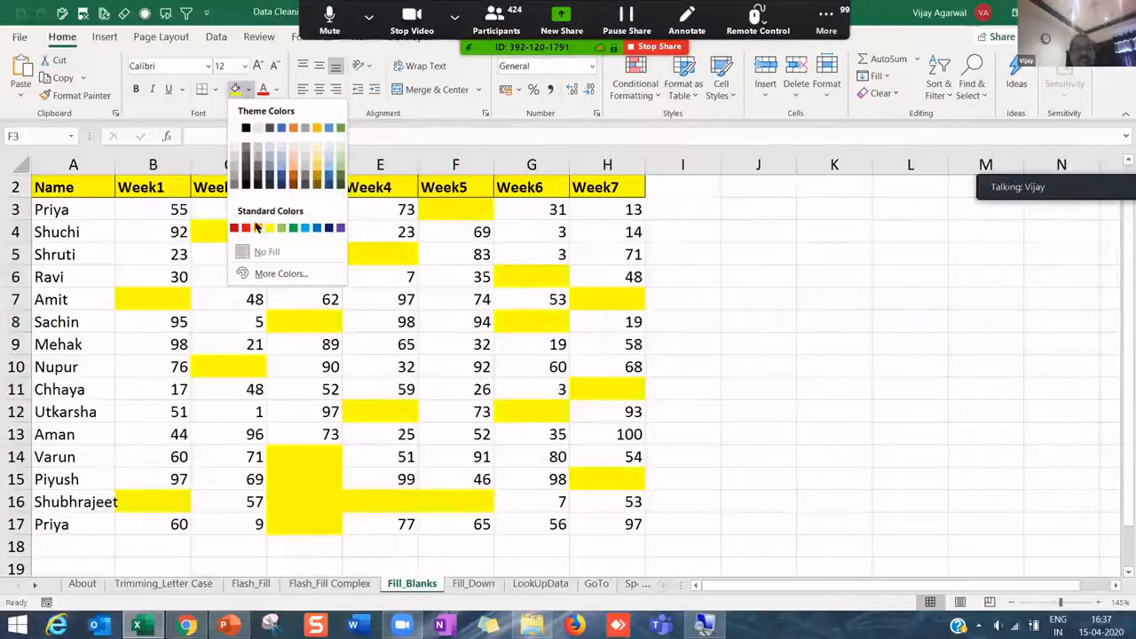
click(257, 227)
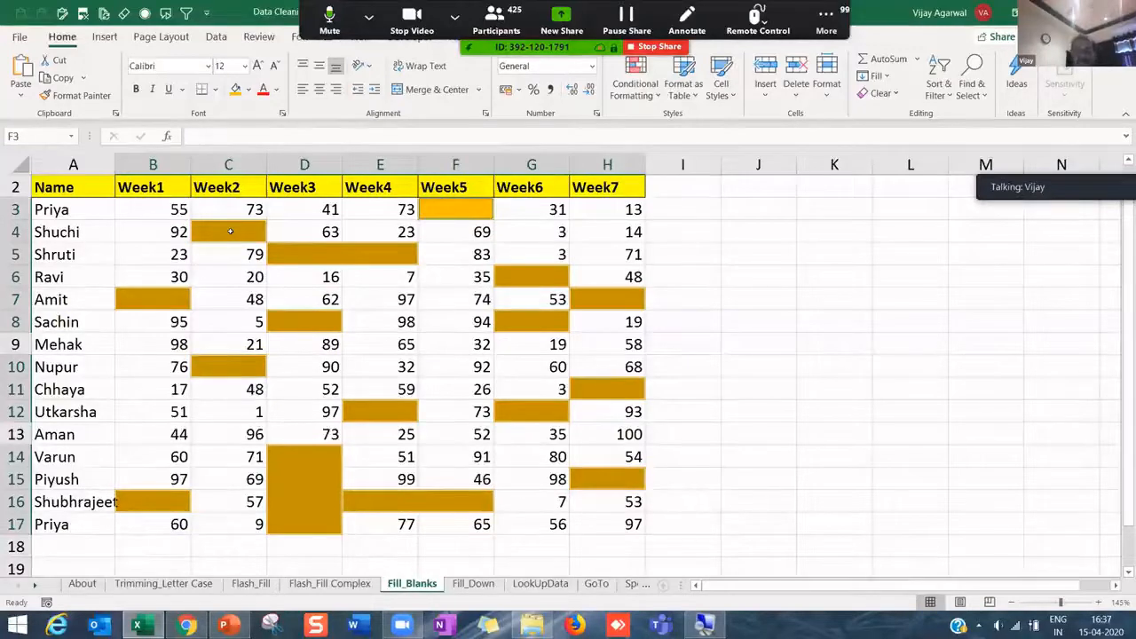
text(0)
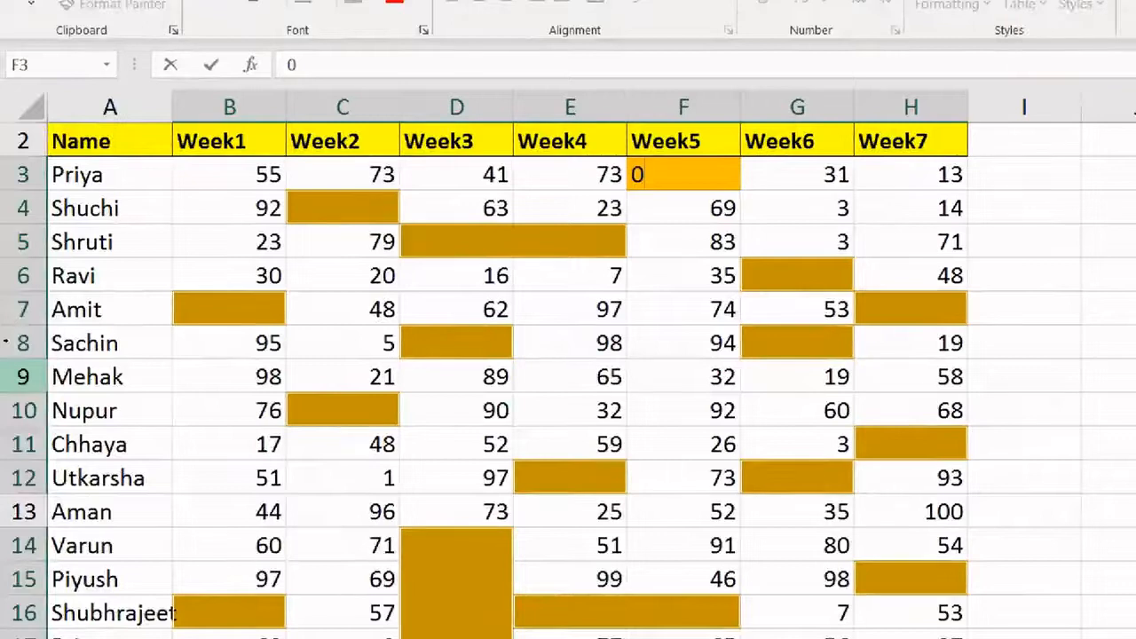
key(Return)
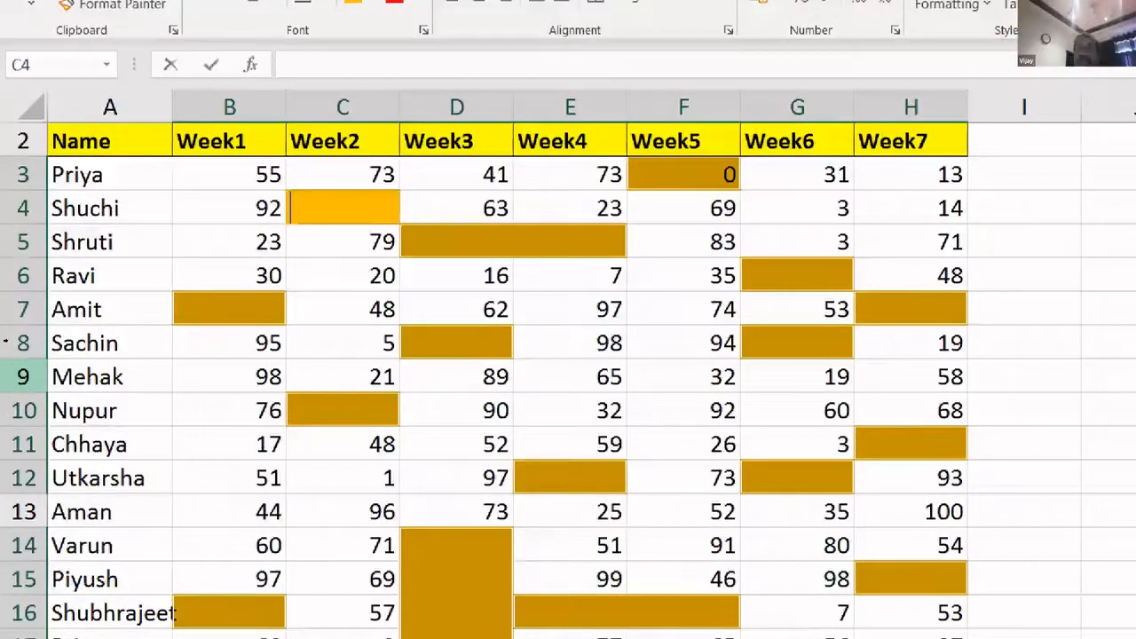
text(0)
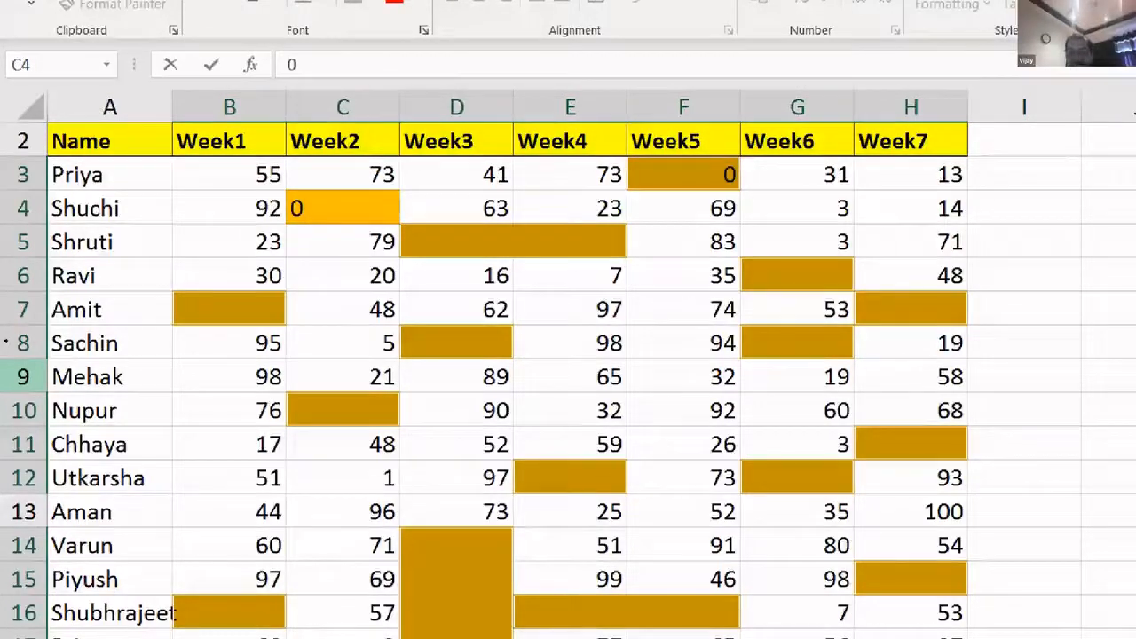
key(ctrl+Return)
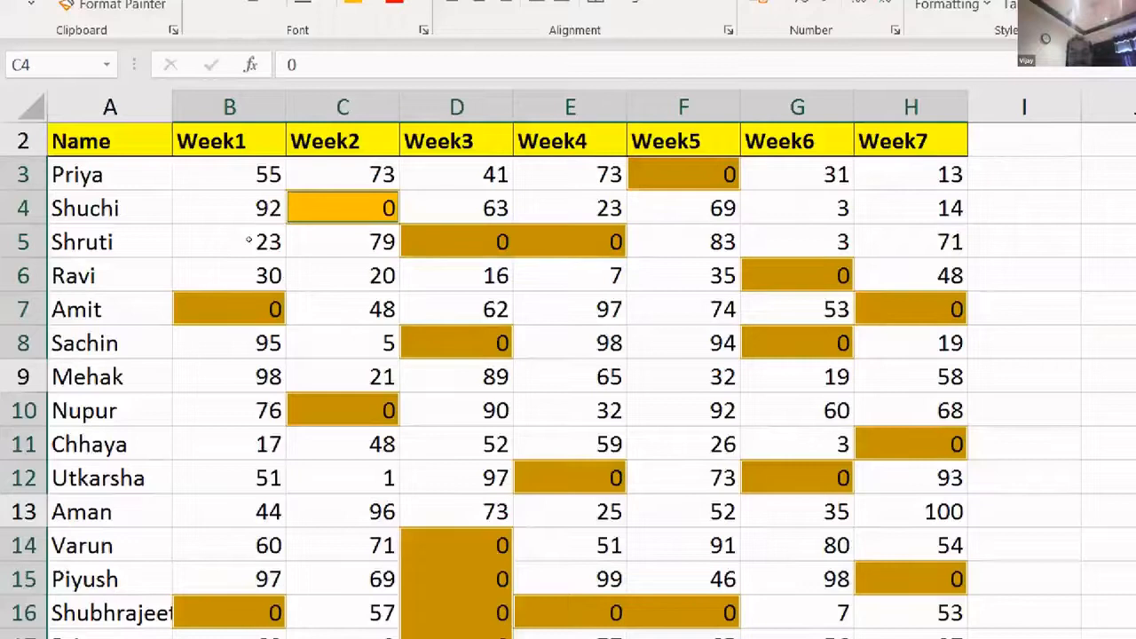
text(Bla)
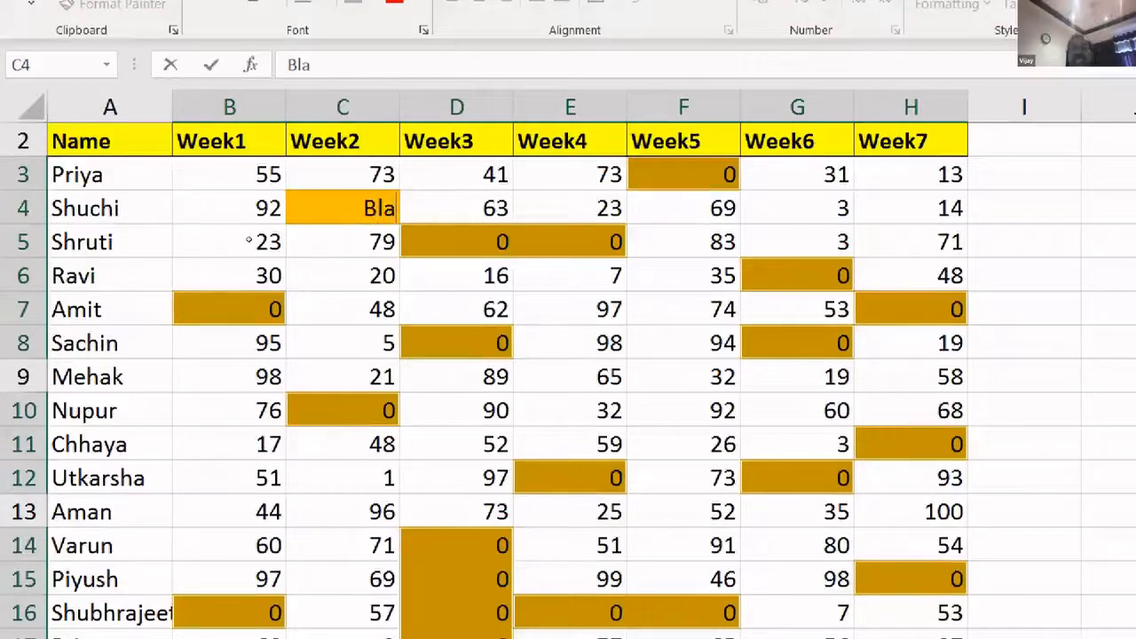
text(nk)
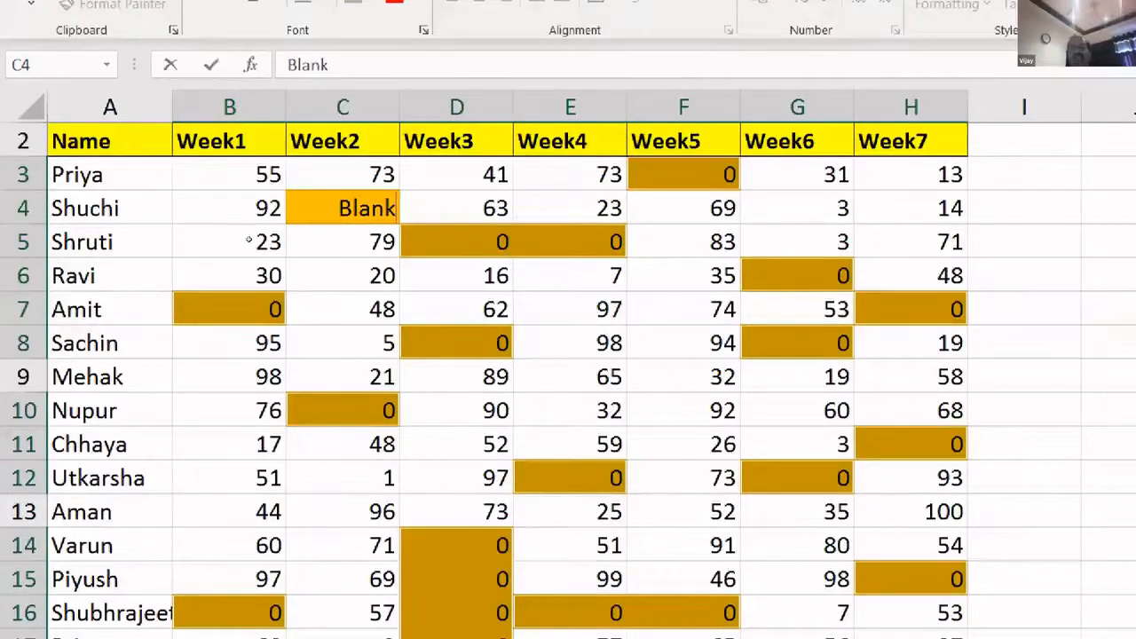
key(BackSpace)
key(BackSpace)
key(BackSpace)
key(BackSpace)
key(BackSpace)
text(T)
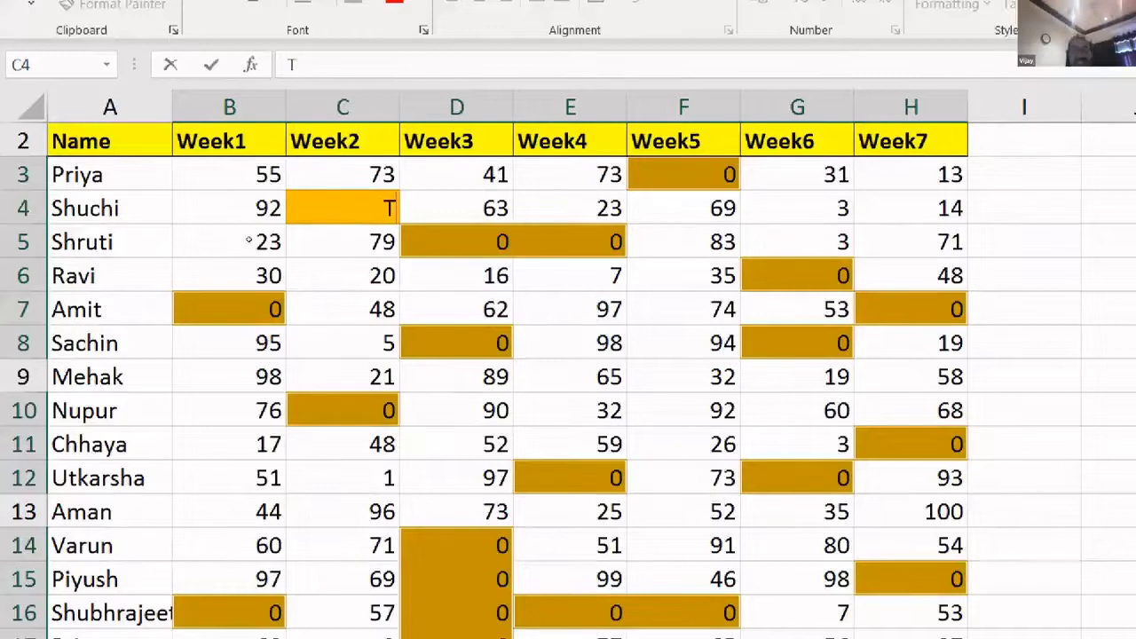
text(his cell is blank)
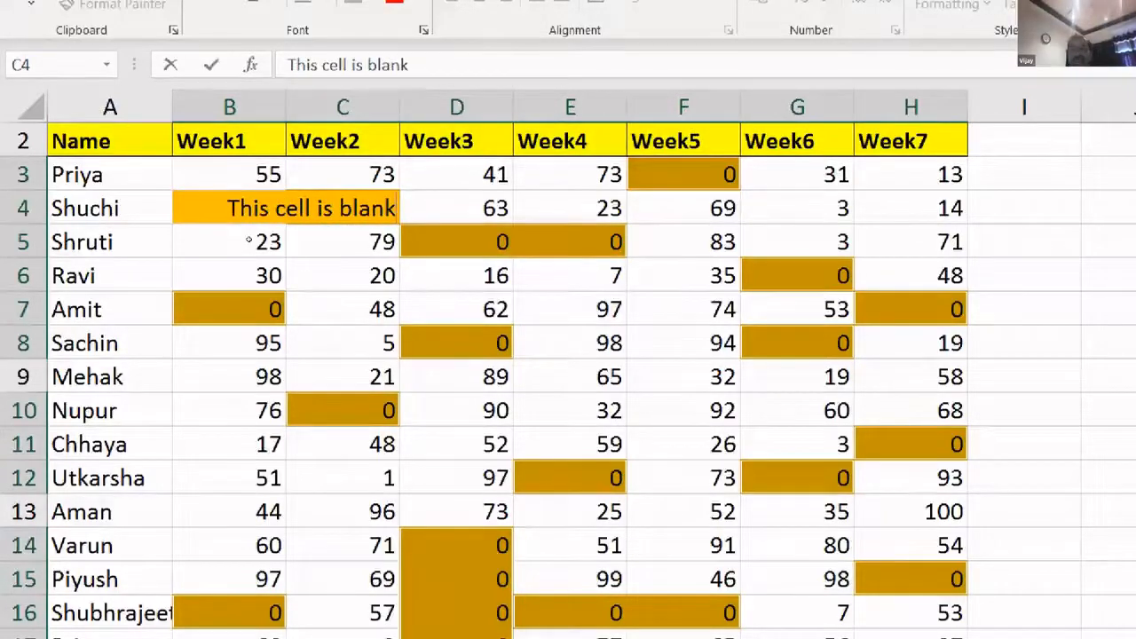
key(ctrl+Return)
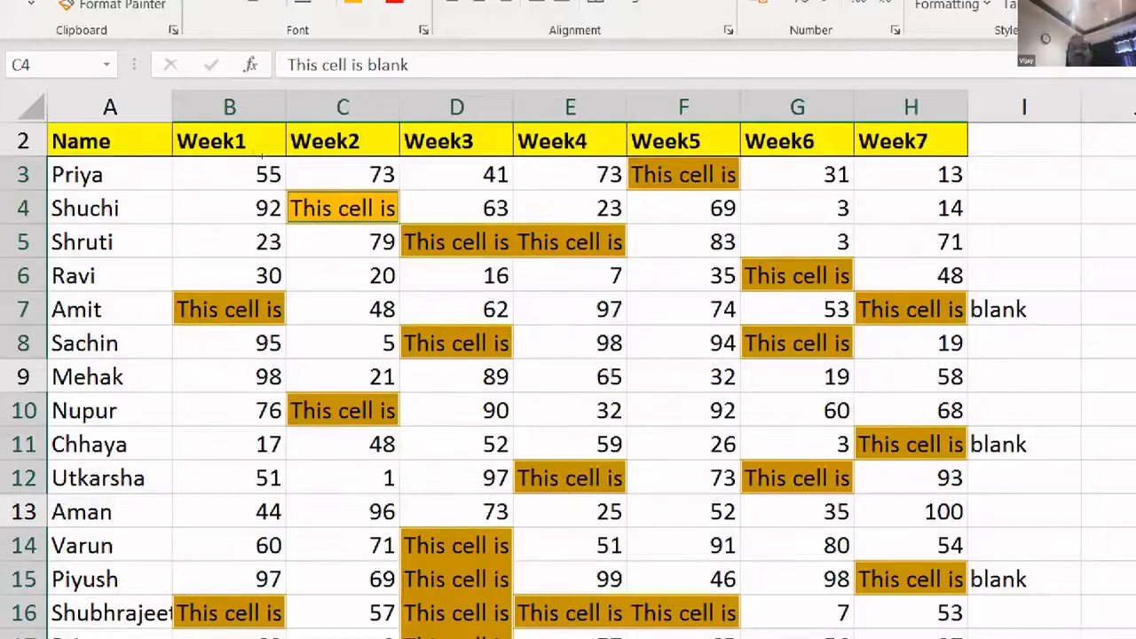
drag(400, 107, 461, 106)
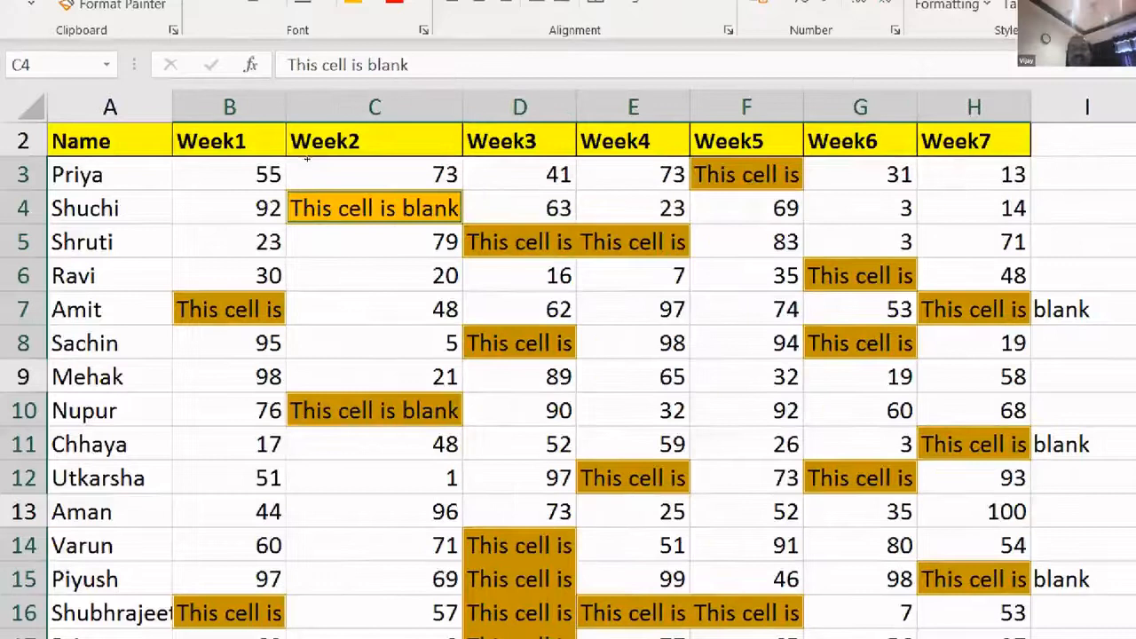
drag(576, 107, 654, 107)
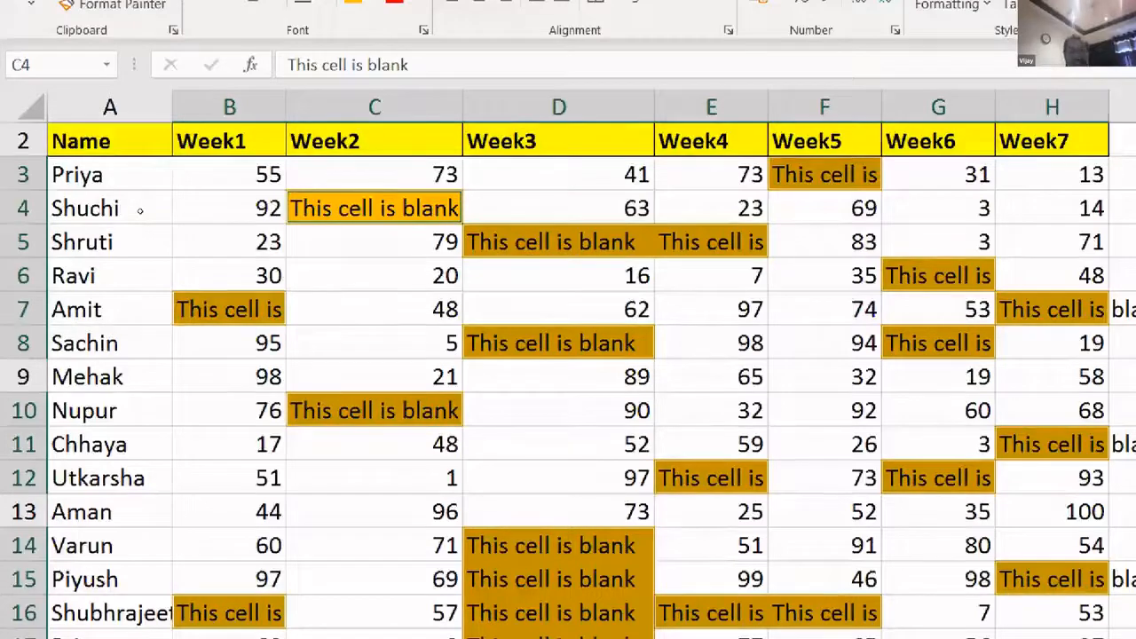
key(ctrl+z)
key(ctrl+z)
key(ctrl+z)
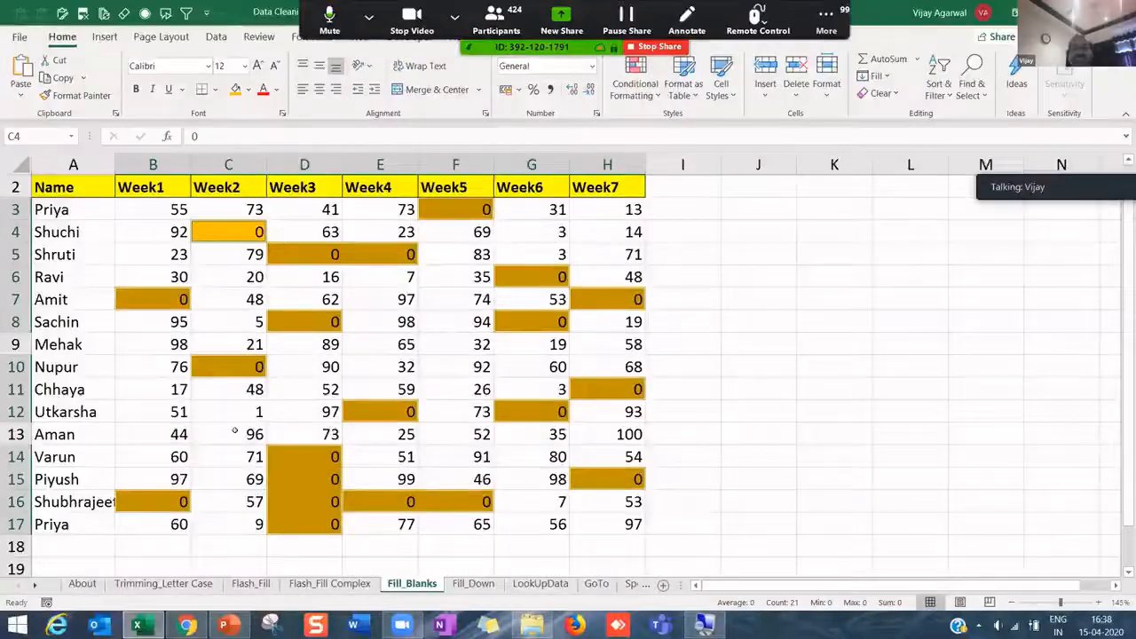
click(270, 387)
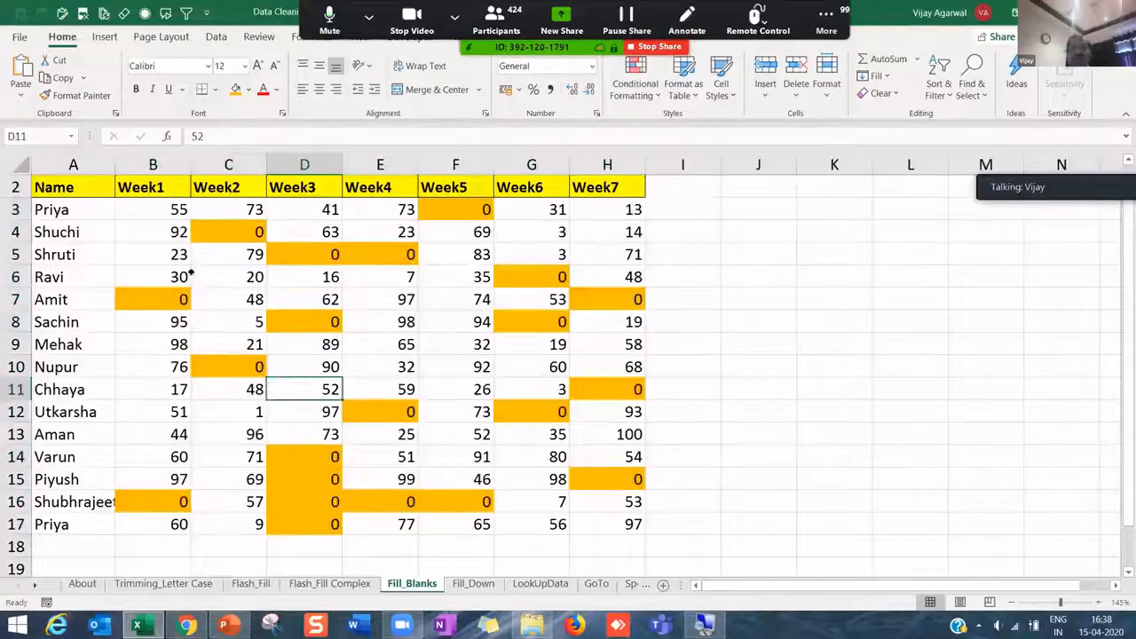
click(156, 206)
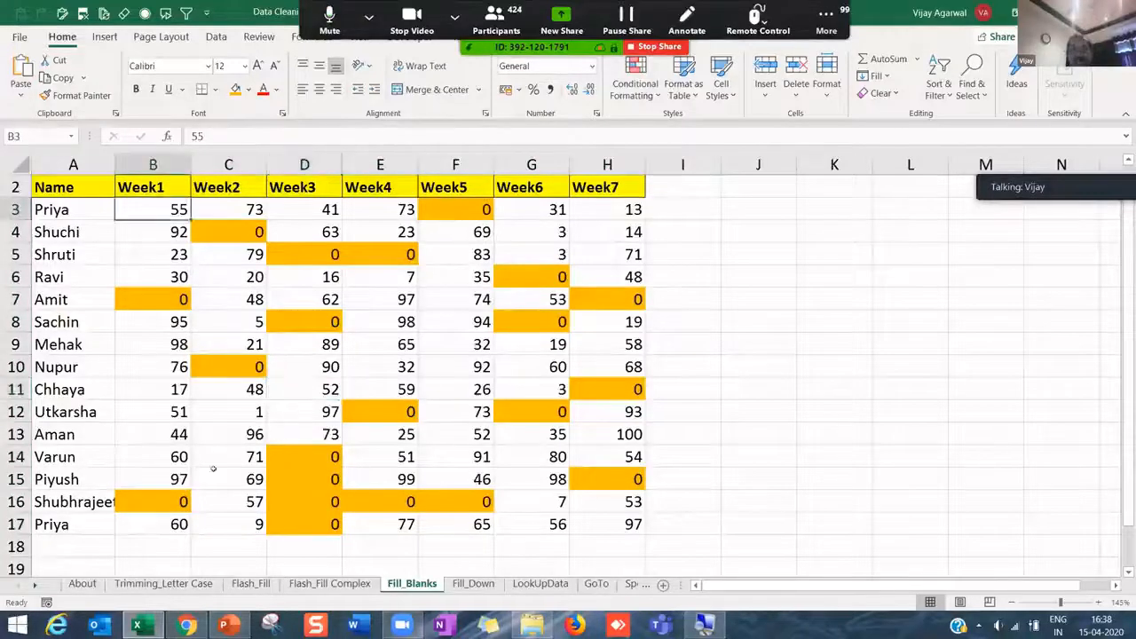
click(174, 544)
key(alt+equal)
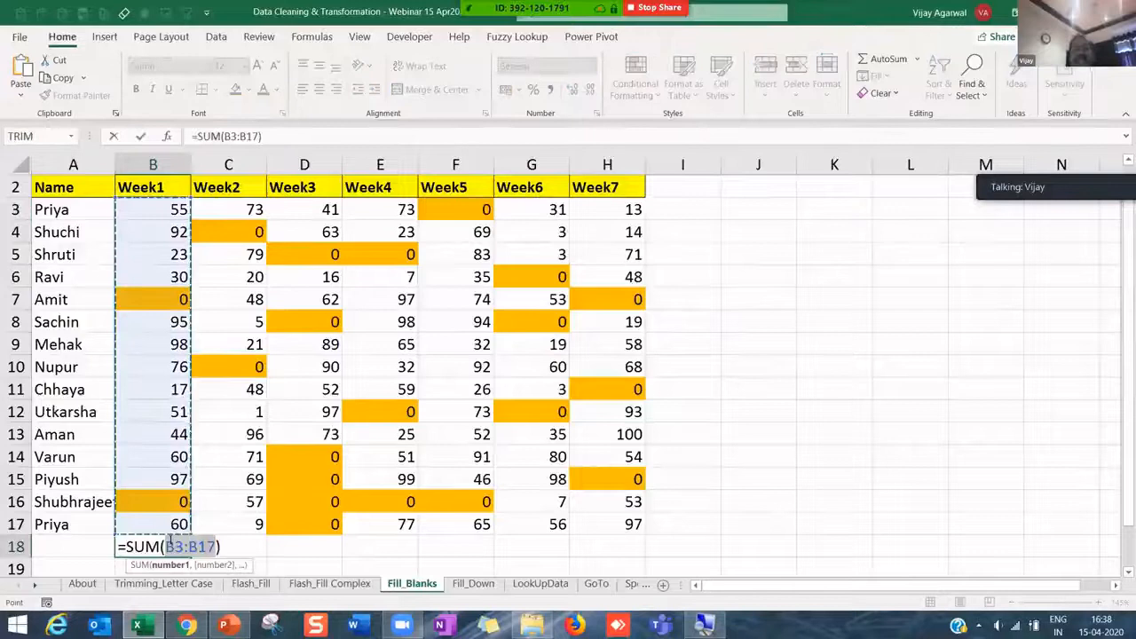
key(Return)
key(Up)
key(Delete)
key(shift+Right)
key(shift+Right)
key(shift+Right)
key(shift+Right)
key(shift+Right)
key(shift+Right)
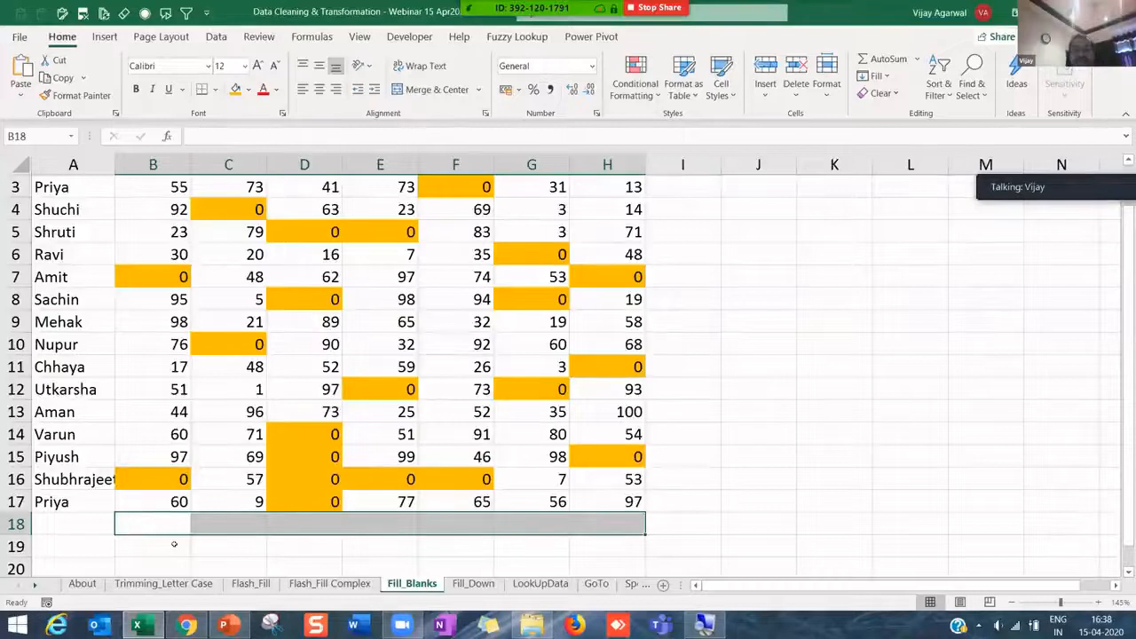
key(alt+equal)
key(ctrl+b)
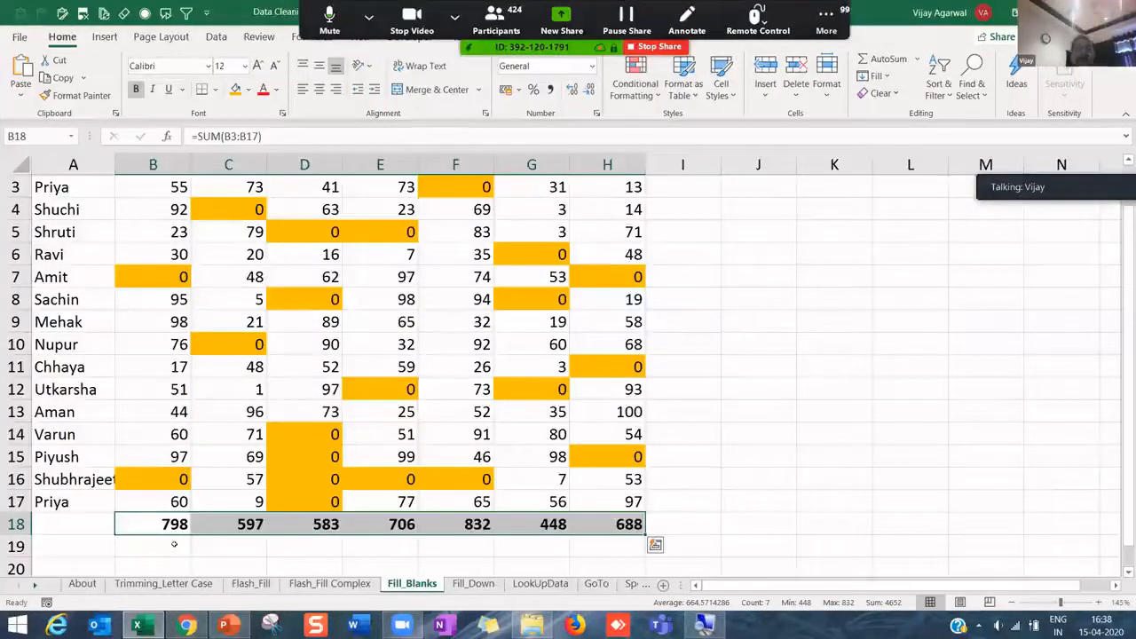
click(248, 90)
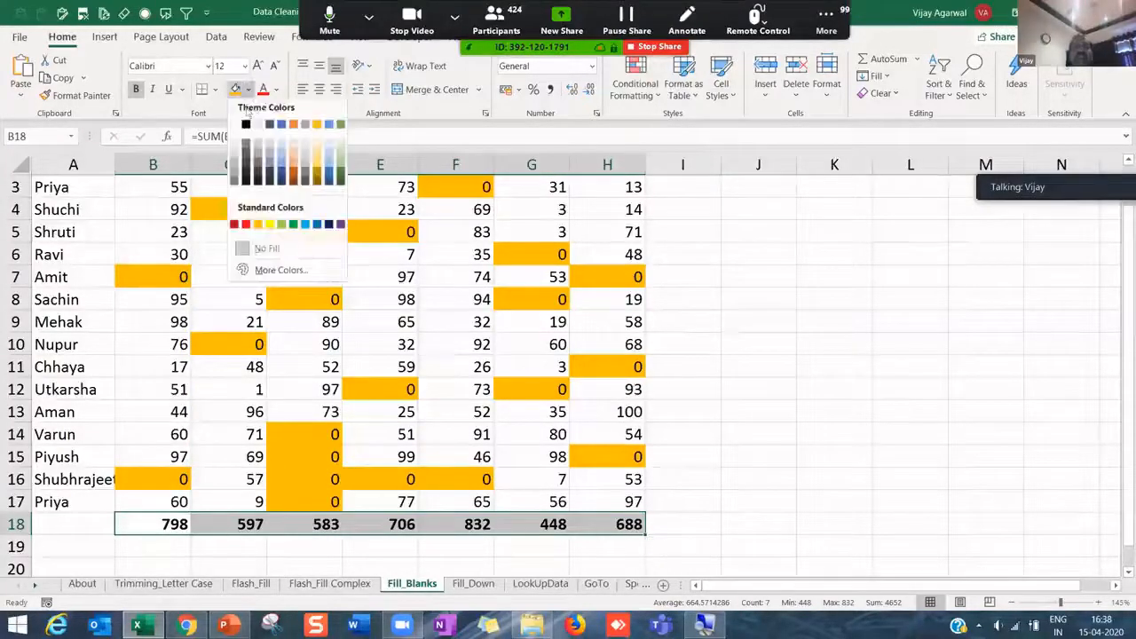
click(305, 224)
click(725, 452)
key(ctrl+z)
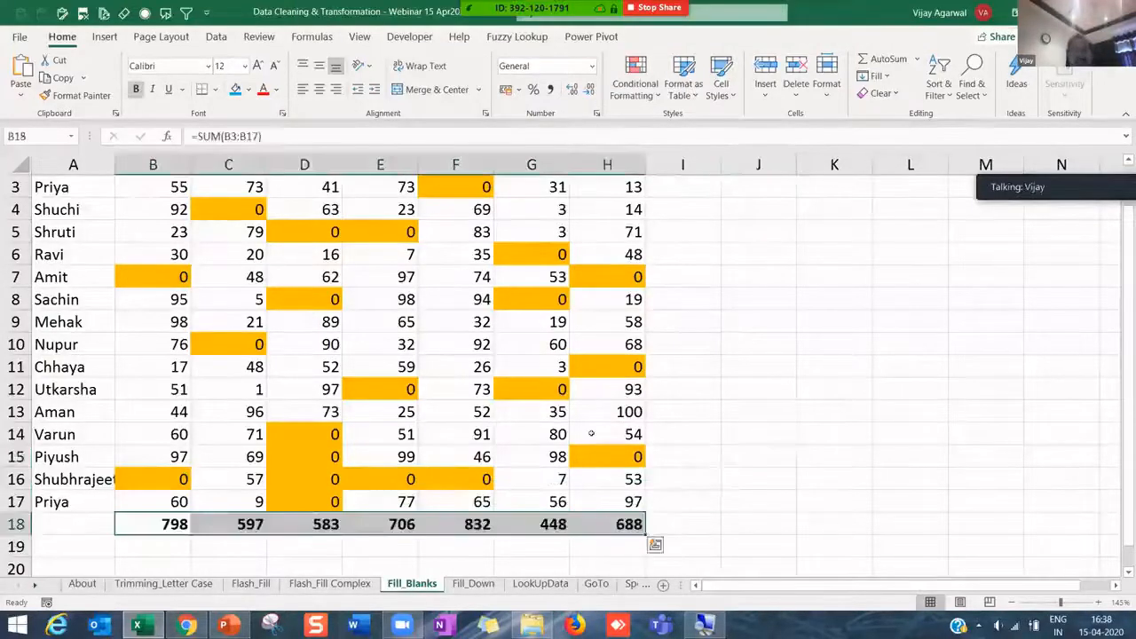
scroll(186, 267, up, 1)
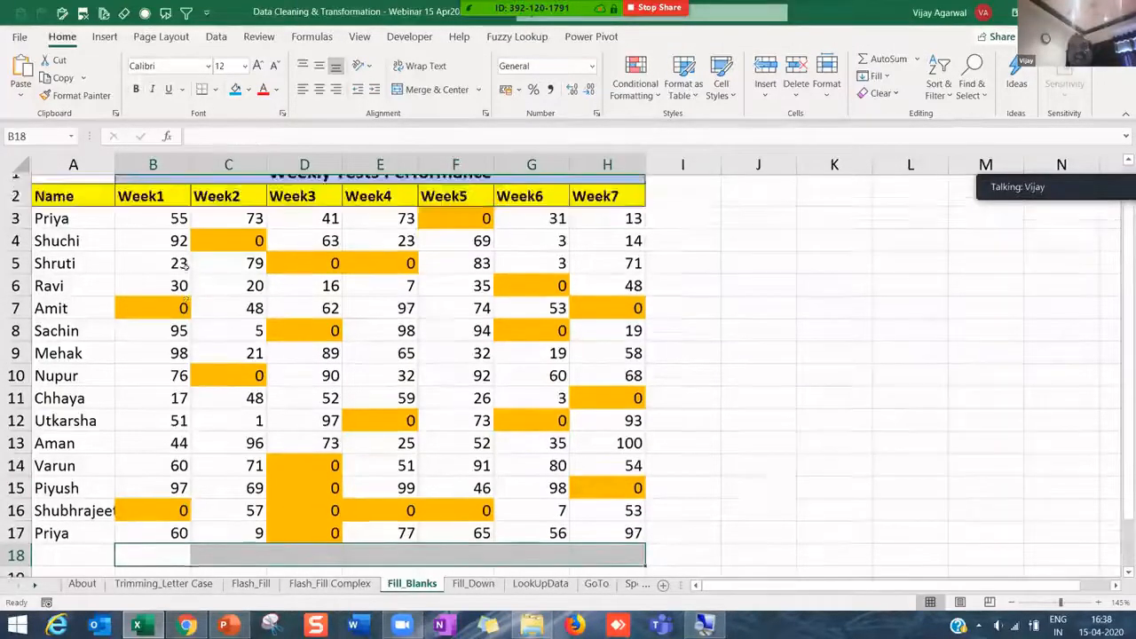
- Remove the orange fill from the score range B3:H17
click(154, 231)
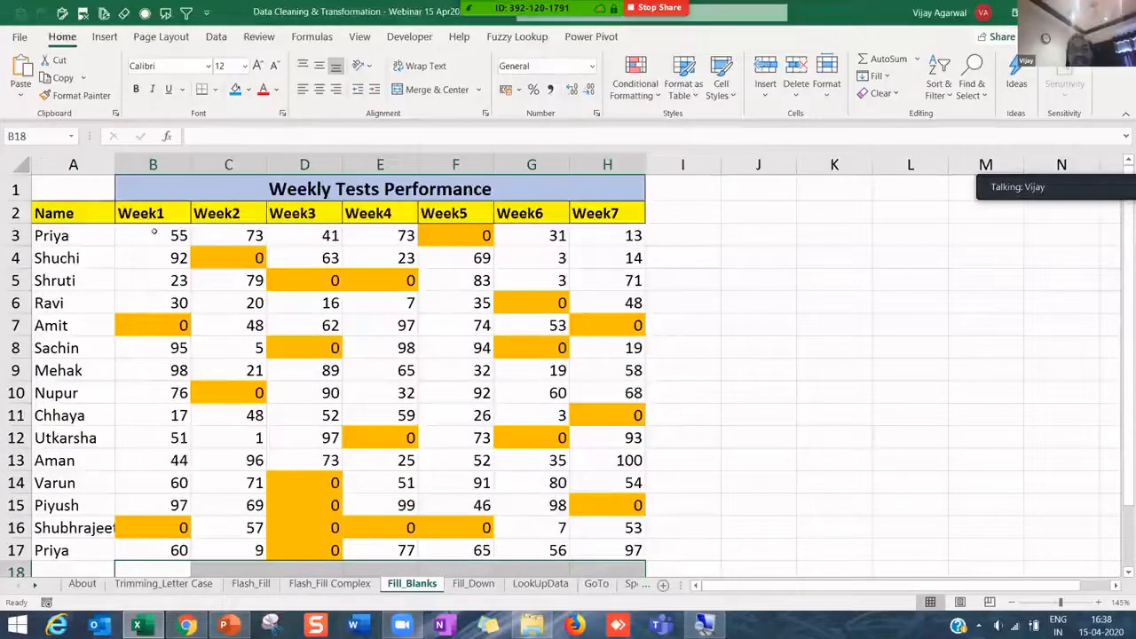
key(ctrl+shift+Down)
key(ctrl+shift+Right)
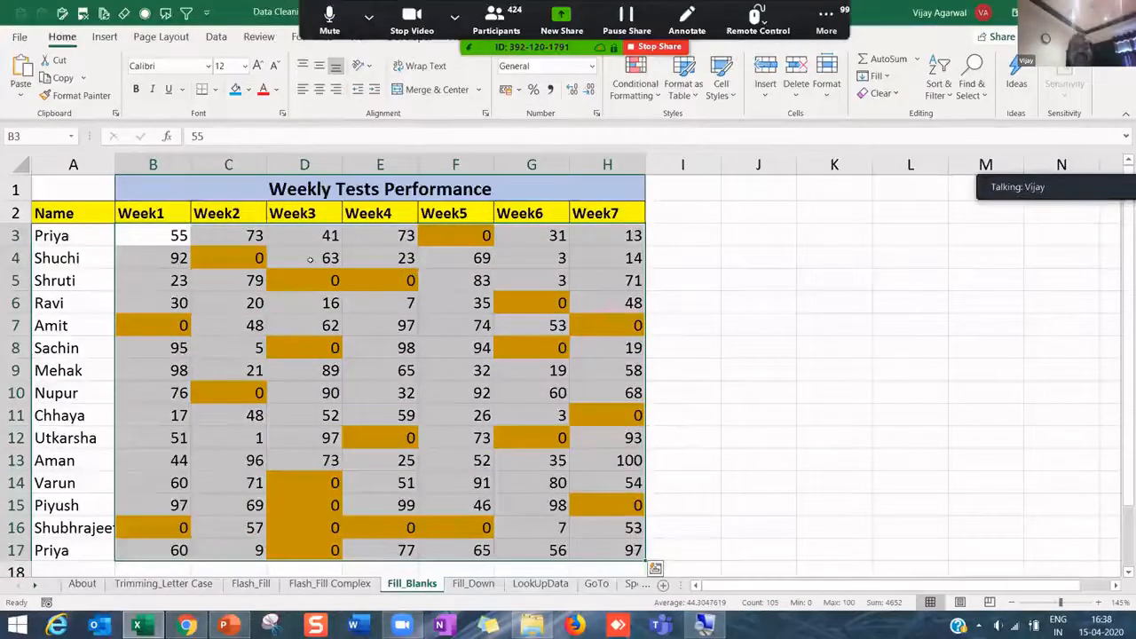
click(249, 89)
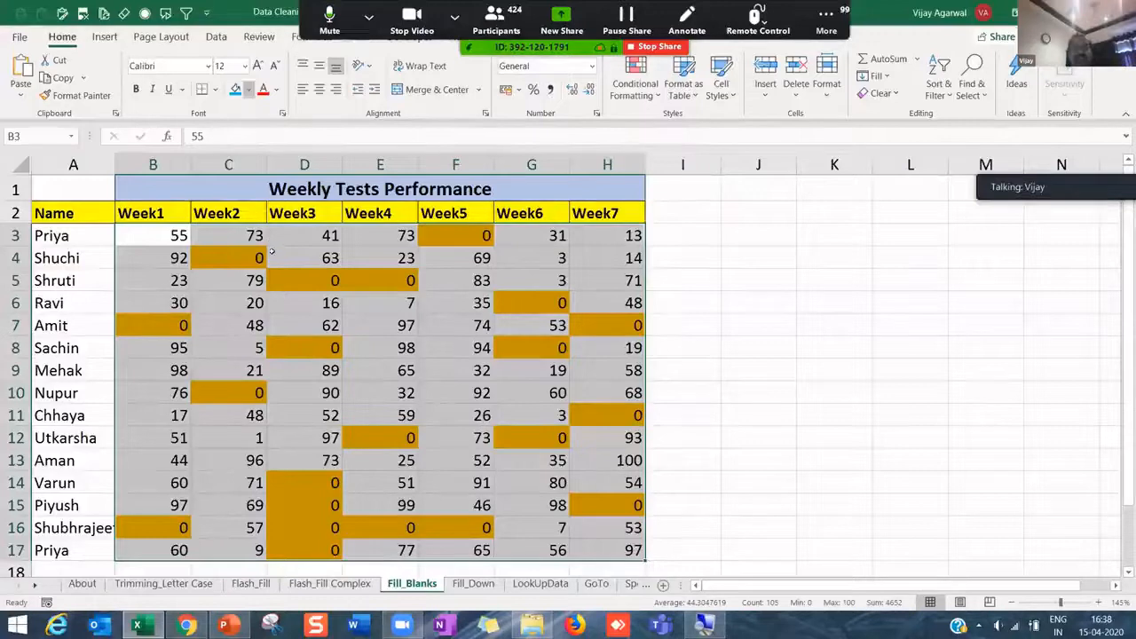
click(272, 252)
- Add SUM totals with Alt+= for each week in row 18 and each student in column I
click(228, 415)
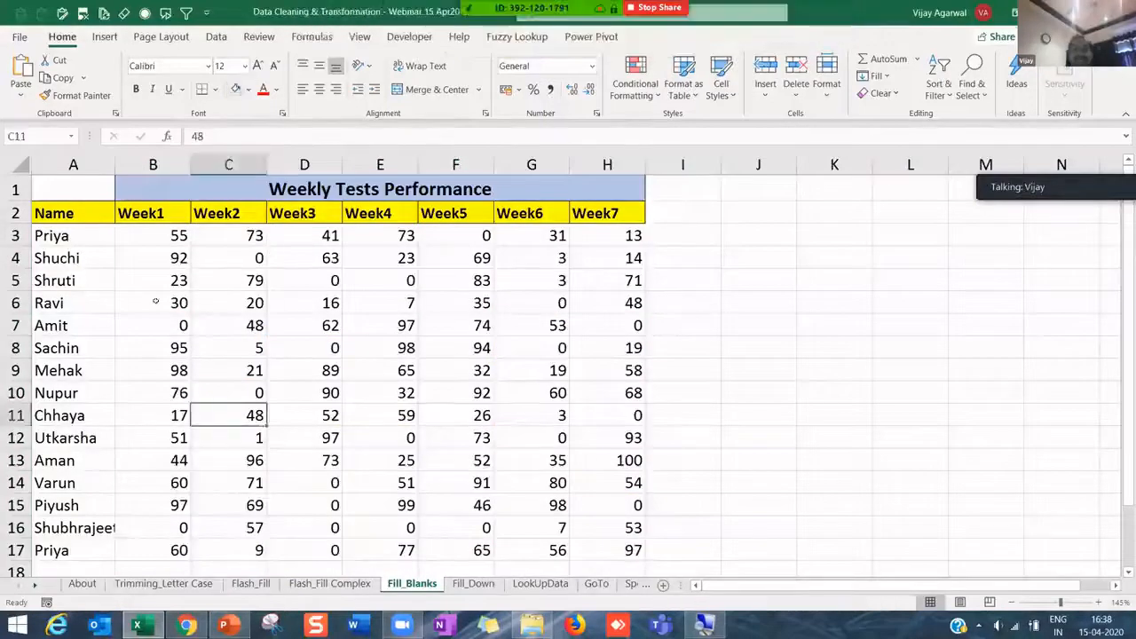
drag(145, 235, 626, 552)
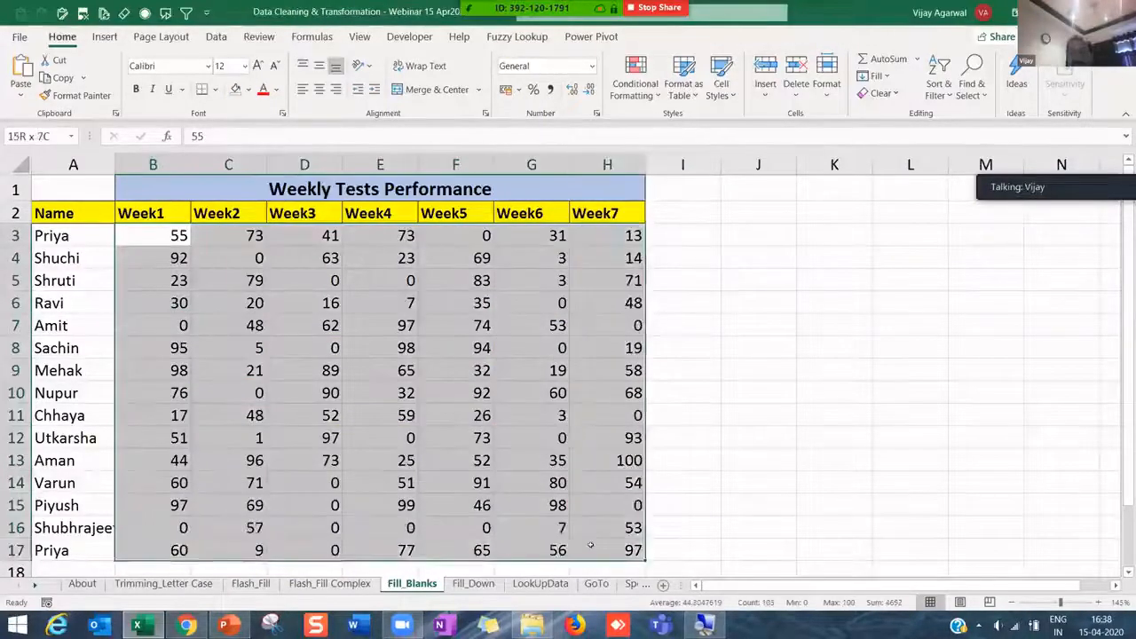
drag(1127, 295, 1128, 312)
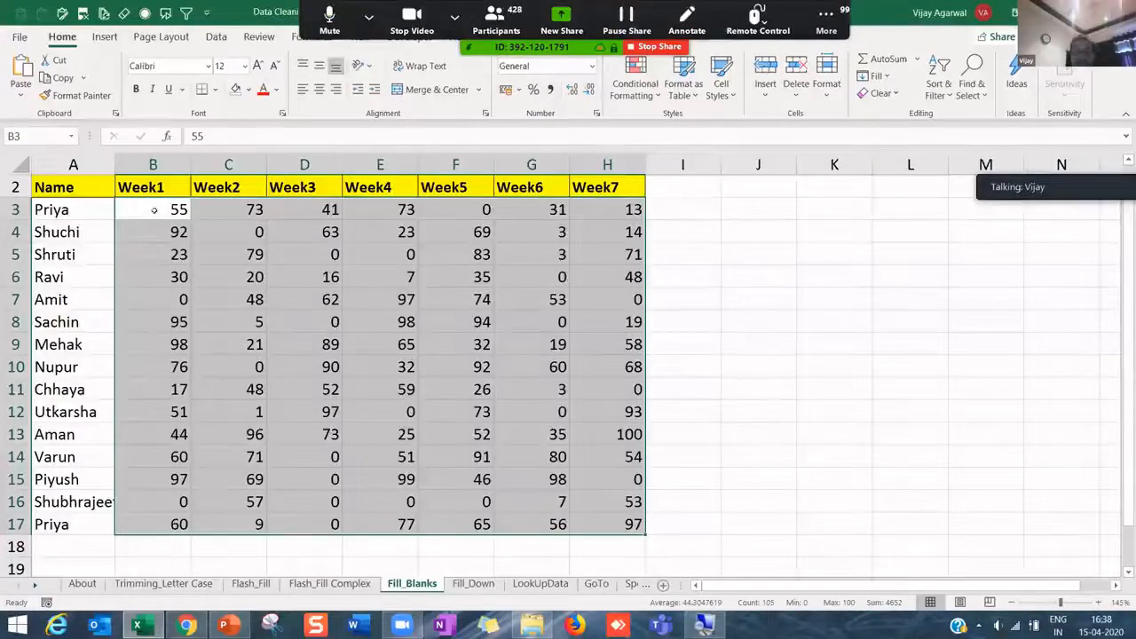
key(alt+equal)
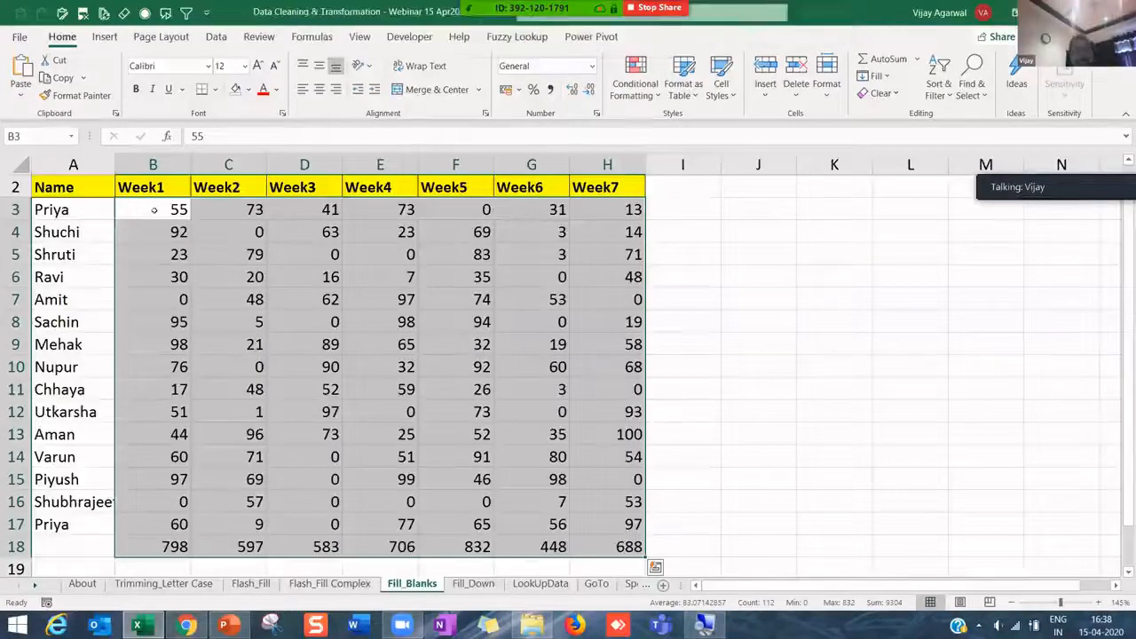
key(ctrl+z)
drag(152, 213, 656, 543)
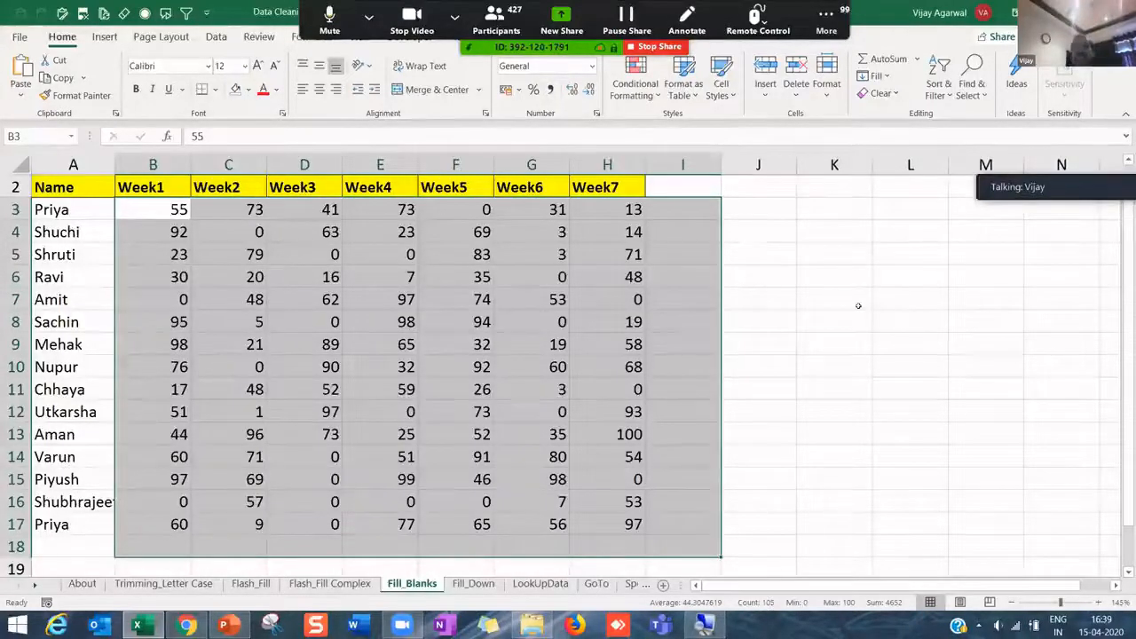
key(alt+equal)
- Make the row 18 weekly totals bold with a light orange fill
drag(173, 546, 684, 536)
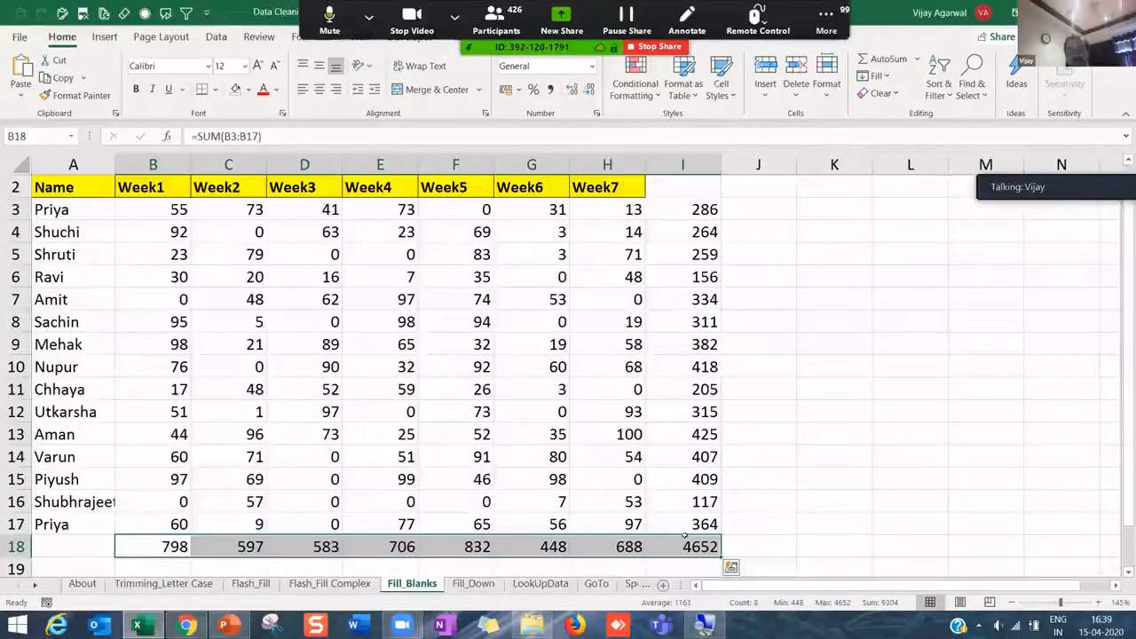
key(ctrl+b)
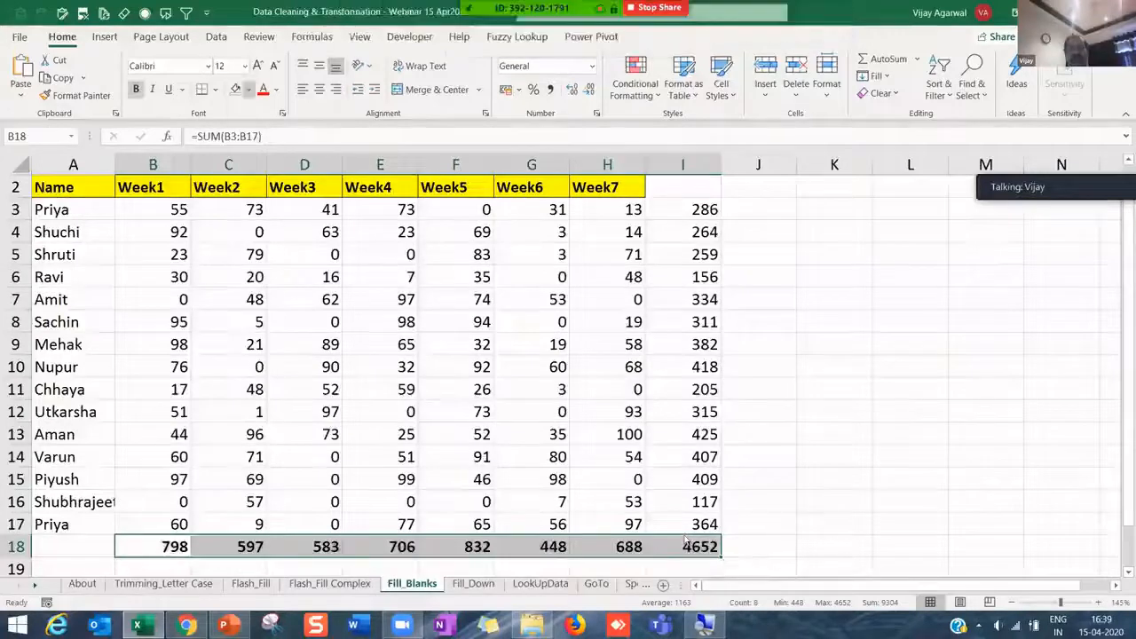
click(250, 89)
click(294, 157)
- Shade the column I student totals light orange and check the I9 total formula
drag(699, 210, 702, 547)
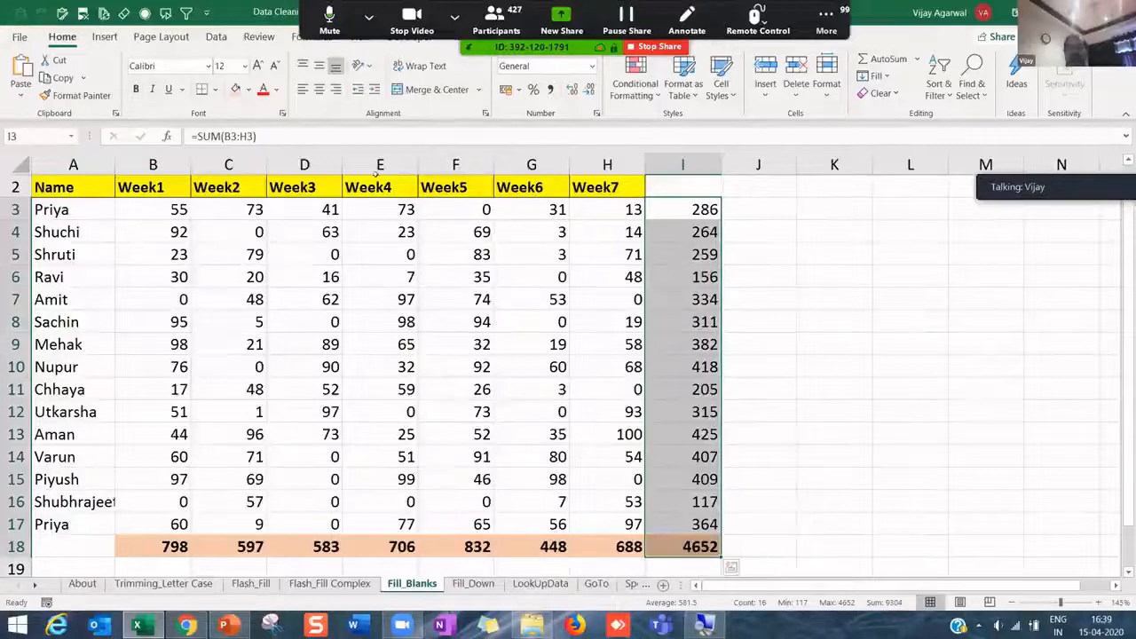
click(236, 90)
key(Down)
key(Down)
key(Down)
key(Down)
key(Down)
key(Down)
key(F2)
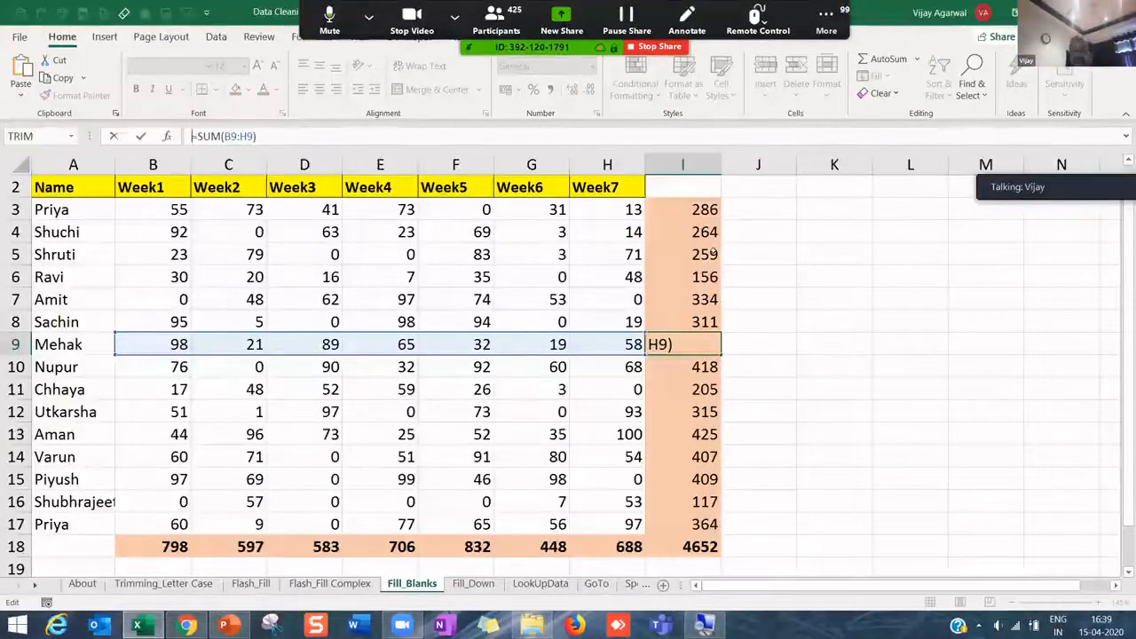
key(Return)
- Review the score block, totals column and totals row, then move to the Fill_Down sheet
drag(703, 210, 693, 547)
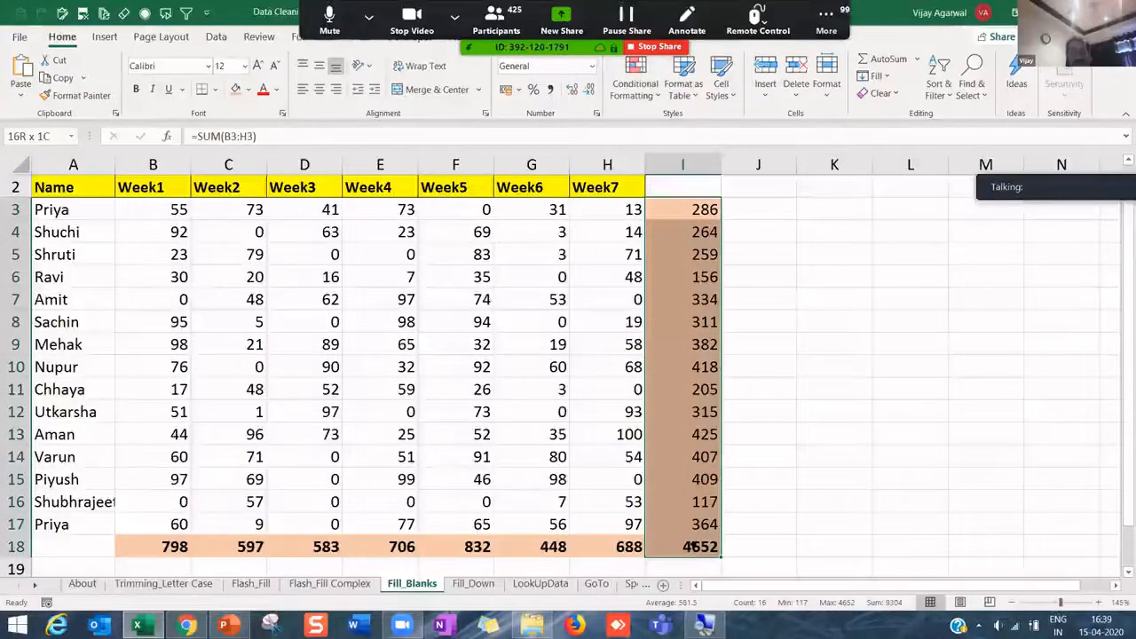
click(487, 345)
click(228, 277)
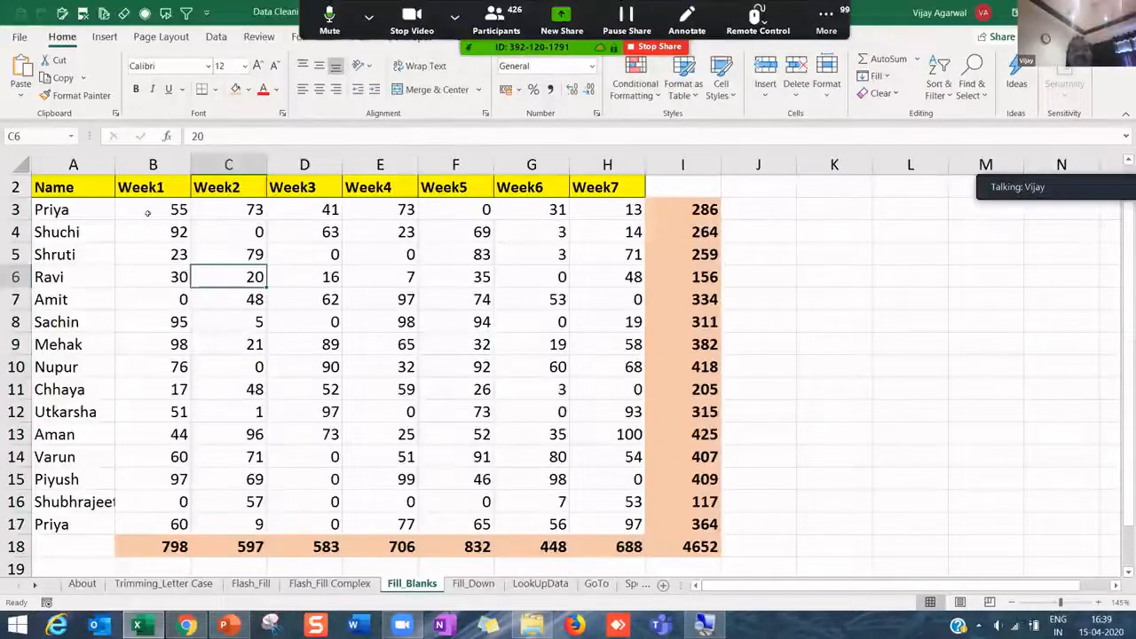
drag(153, 210, 304, 412)
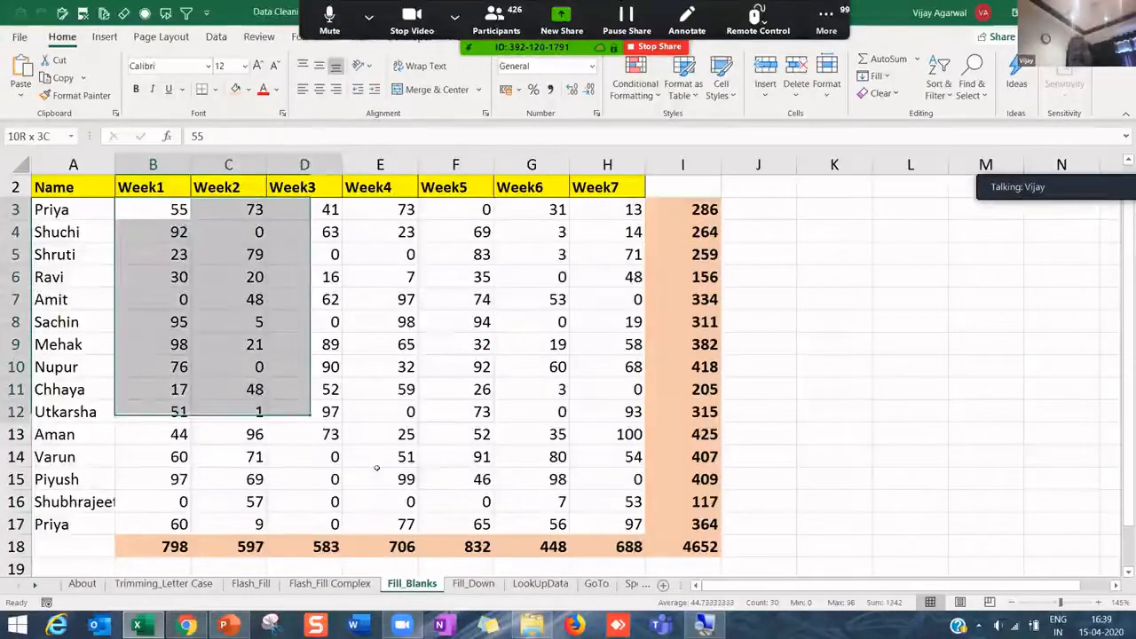
drag(594, 503, 621, 523)
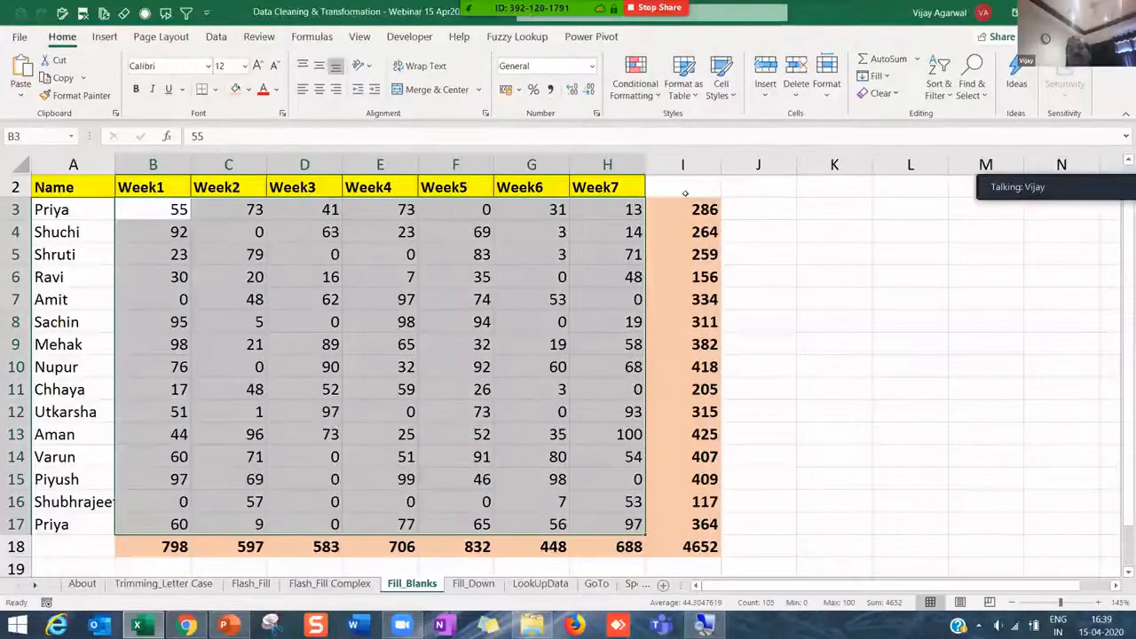
drag(685, 206, 710, 546)
drag(163, 545, 639, 551)
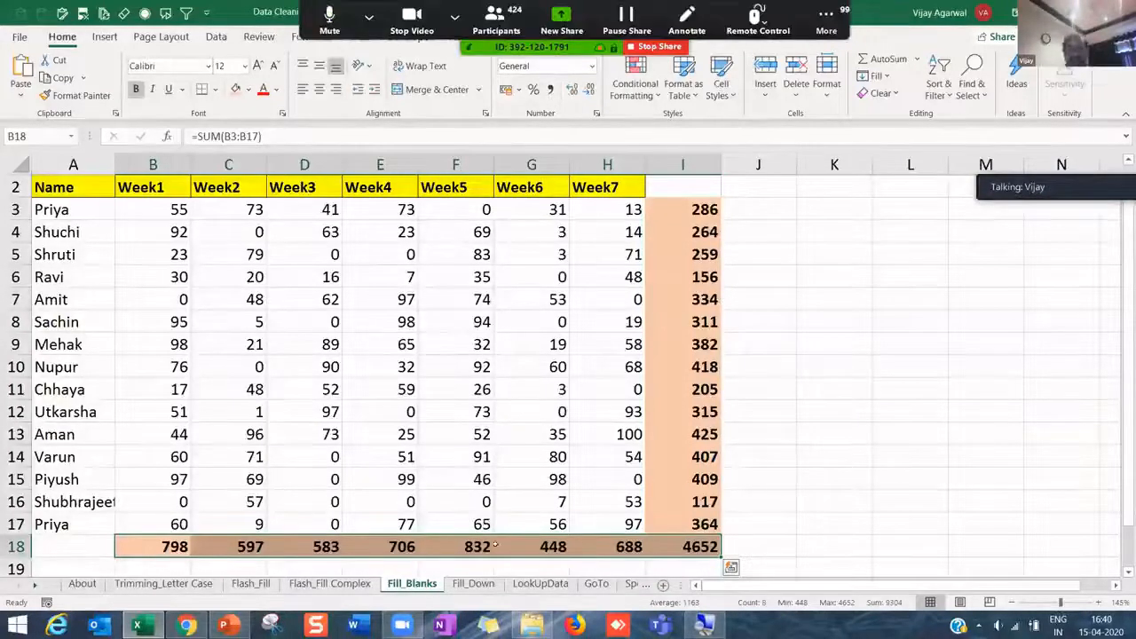
click(475, 586)
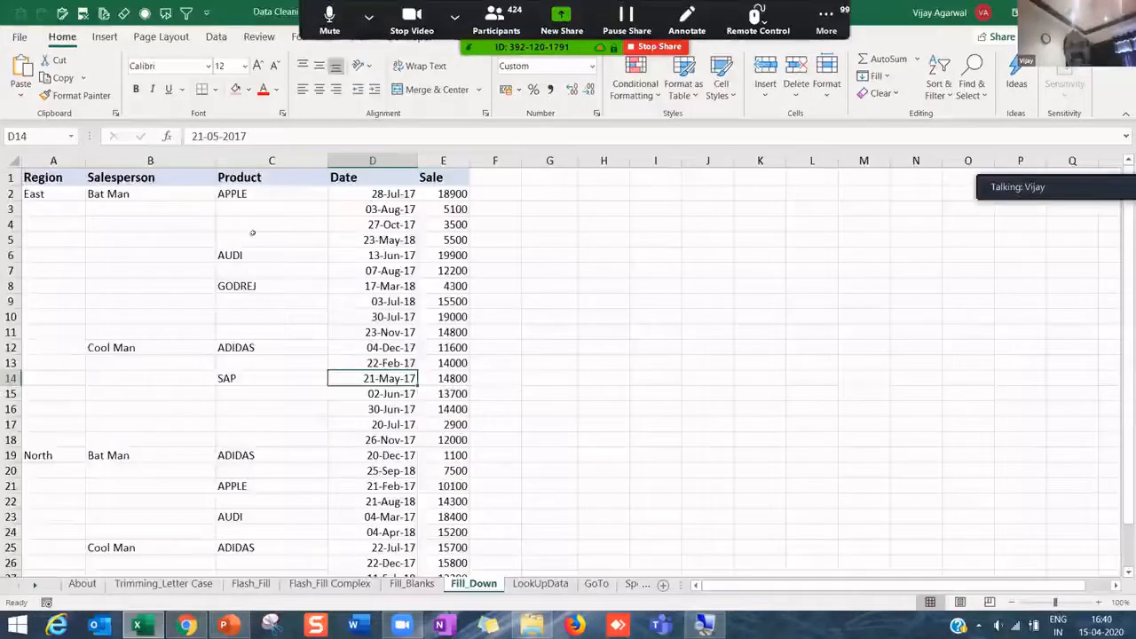
- Collapse the ribbon and zoom the Fill_Down sheet to 130%
click(72, 211)
click(53, 175)
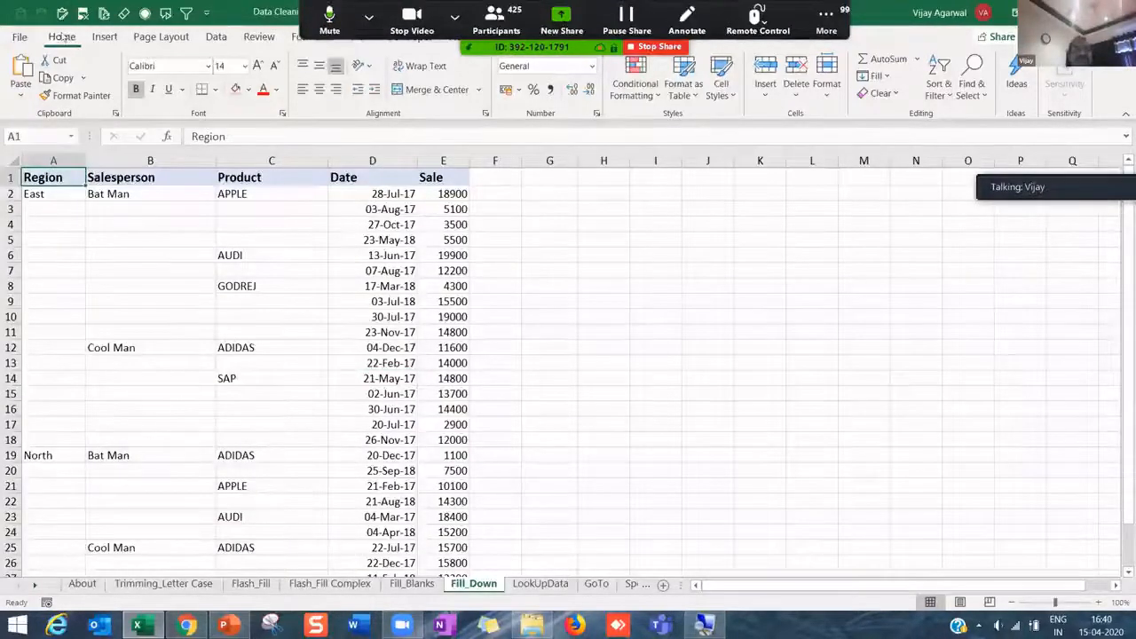
key(ctrl+F1)
click(59, 122)
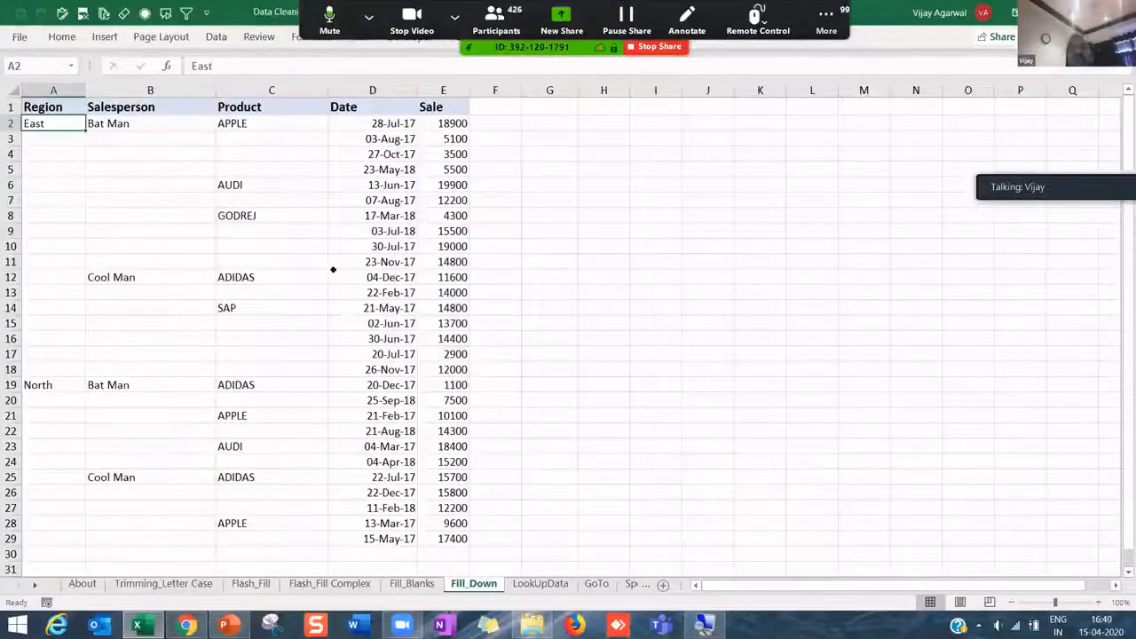
click(181, 182)
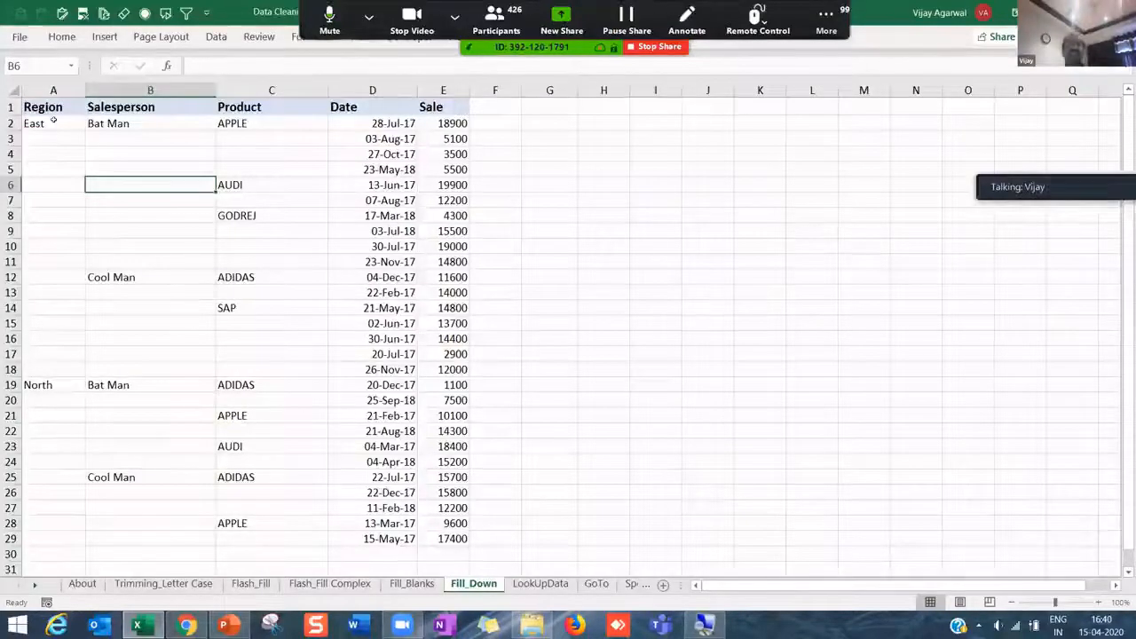
click(54, 121)
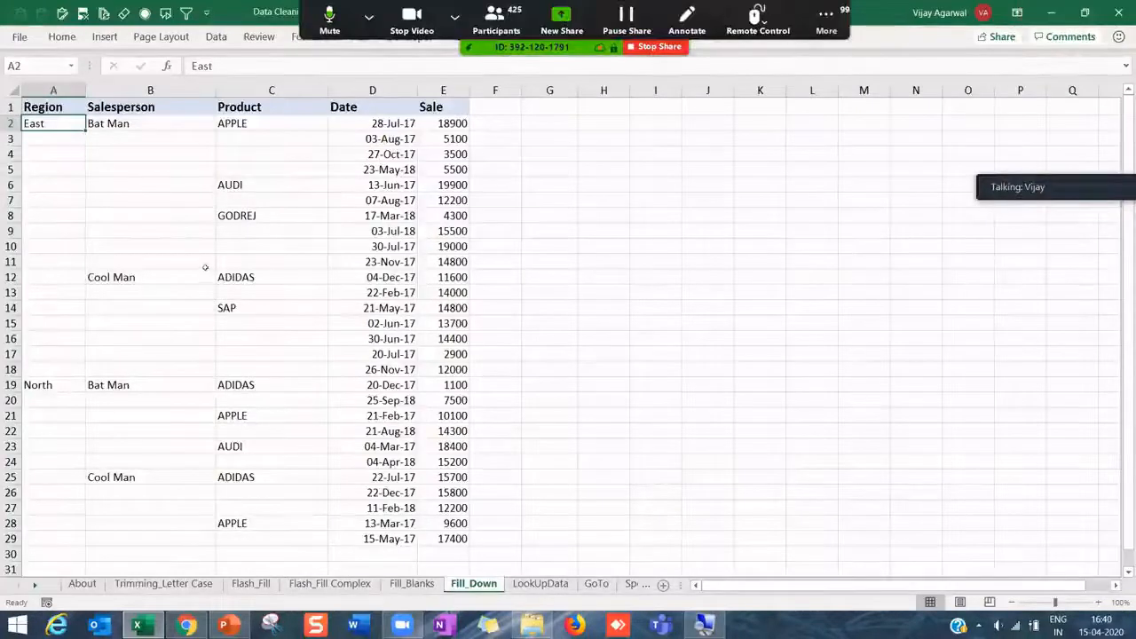
scroll(204, 269, up, 3)
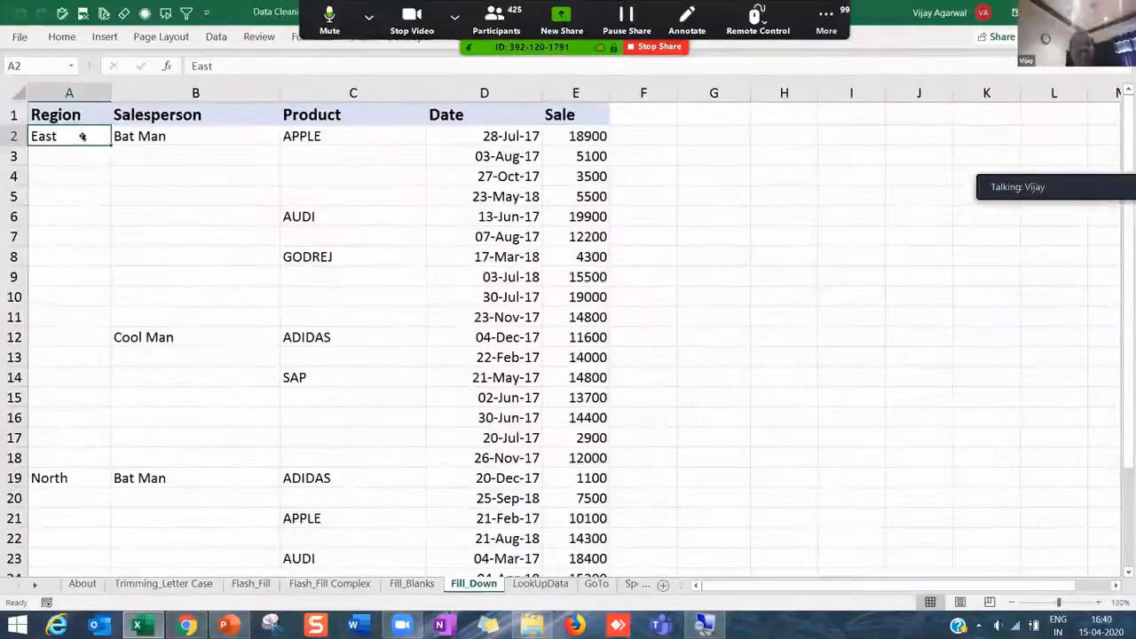
- Inspect row 2's Region, Salesperson, Product, Date and Sale values and the blanks below
click(71, 107)
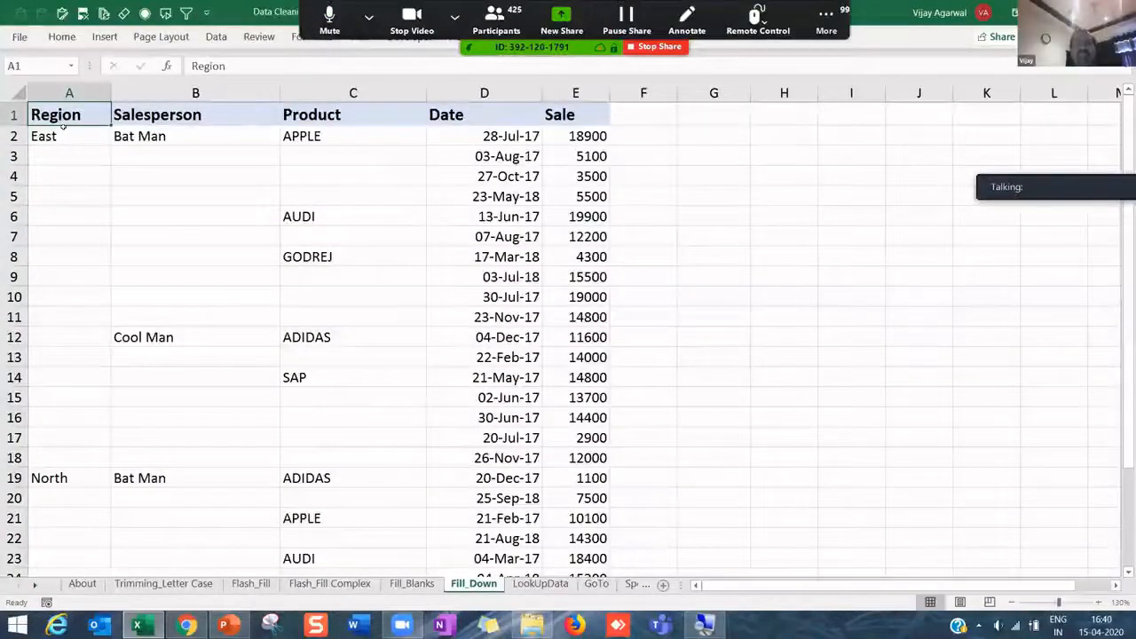
click(149, 136)
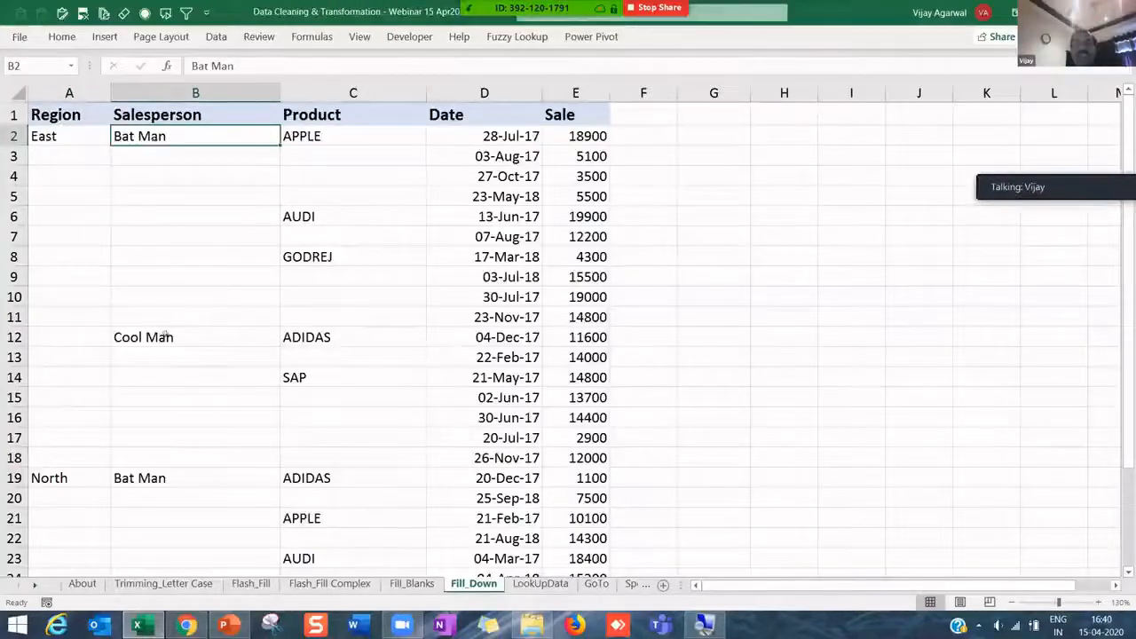
key(ctrl+Down)
key(ctrl+Up)
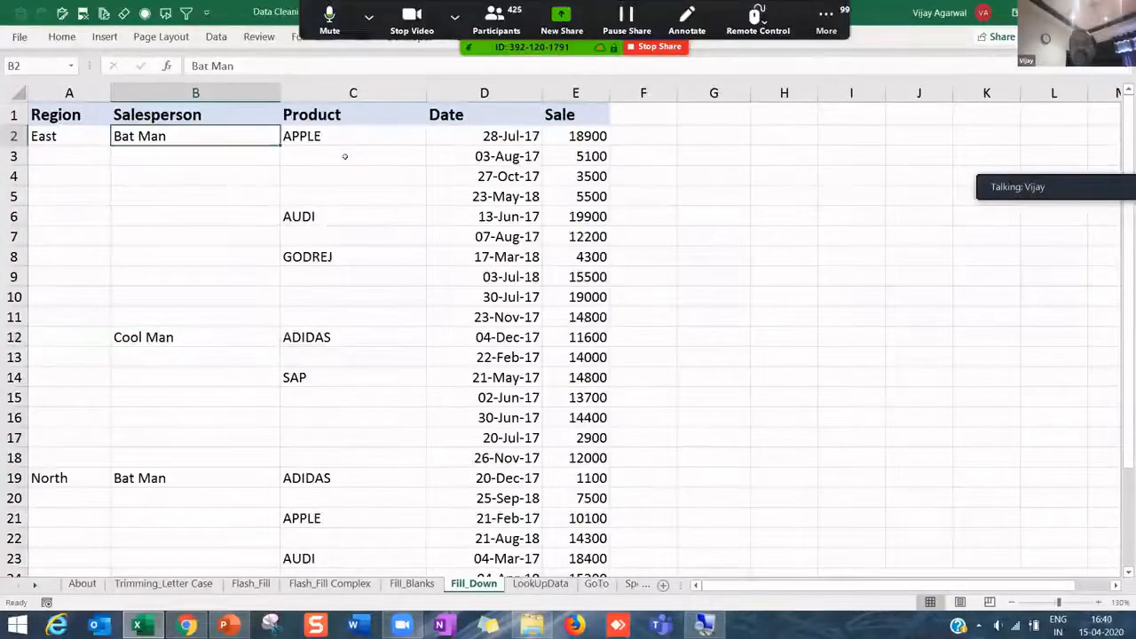
click(348, 140)
click(355, 160)
click(499, 137)
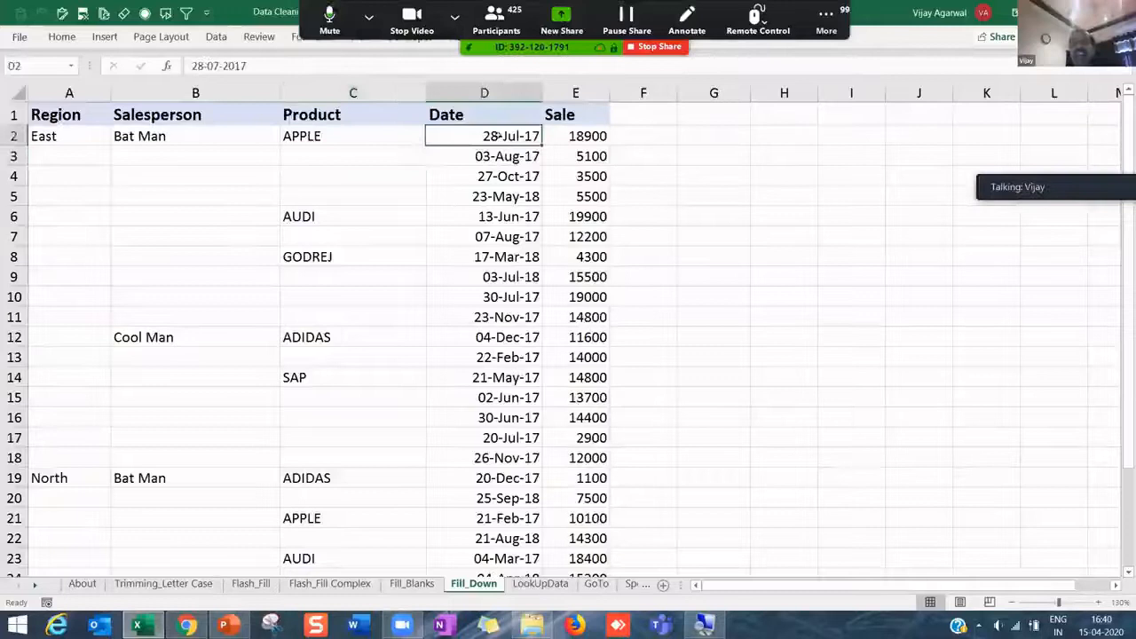
click(572, 135)
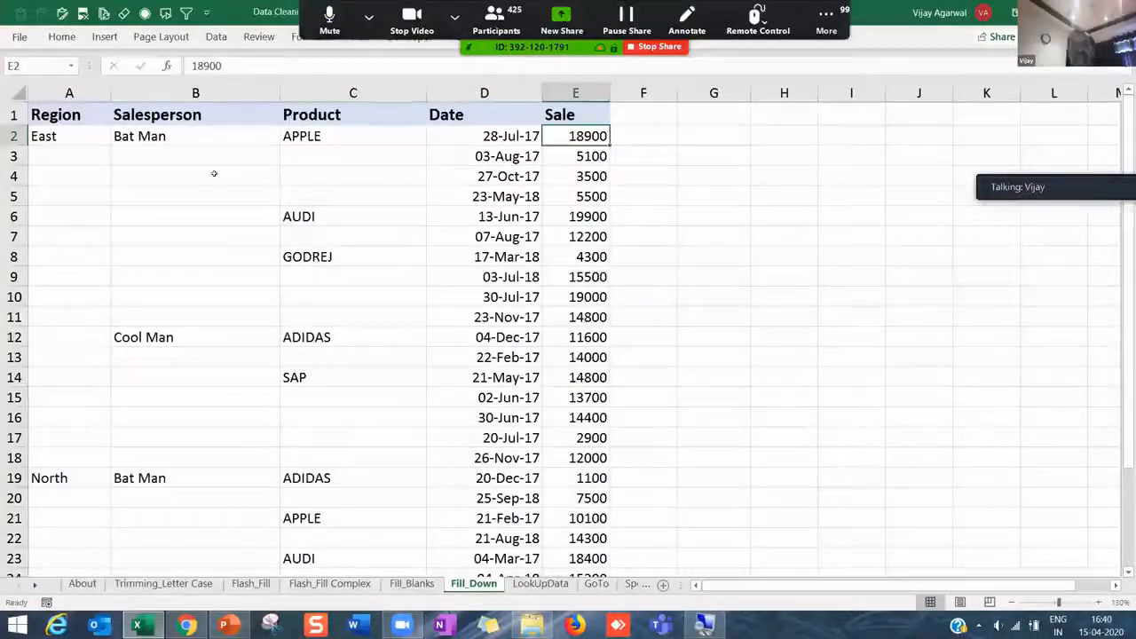
- Fill East, Bat Man and APPLE from row 2 down through row 5
drag(82, 155, 353, 156)
click(190, 156)
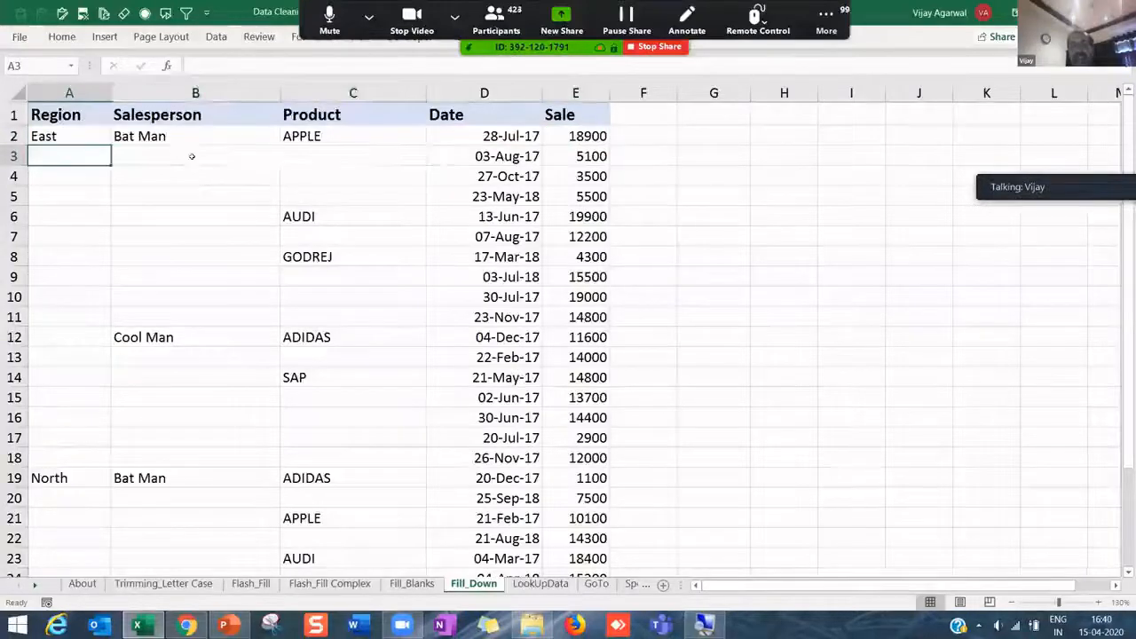
click(334, 153)
click(81, 152)
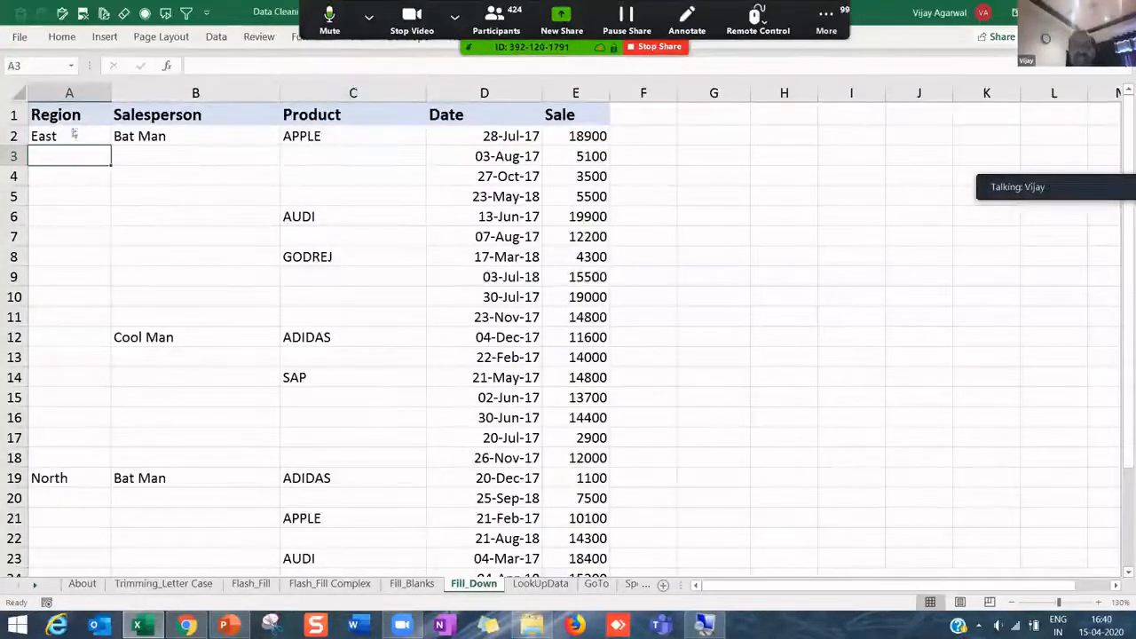
click(75, 135)
drag(111, 146, 108, 158)
drag(195, 149, 199, 147)
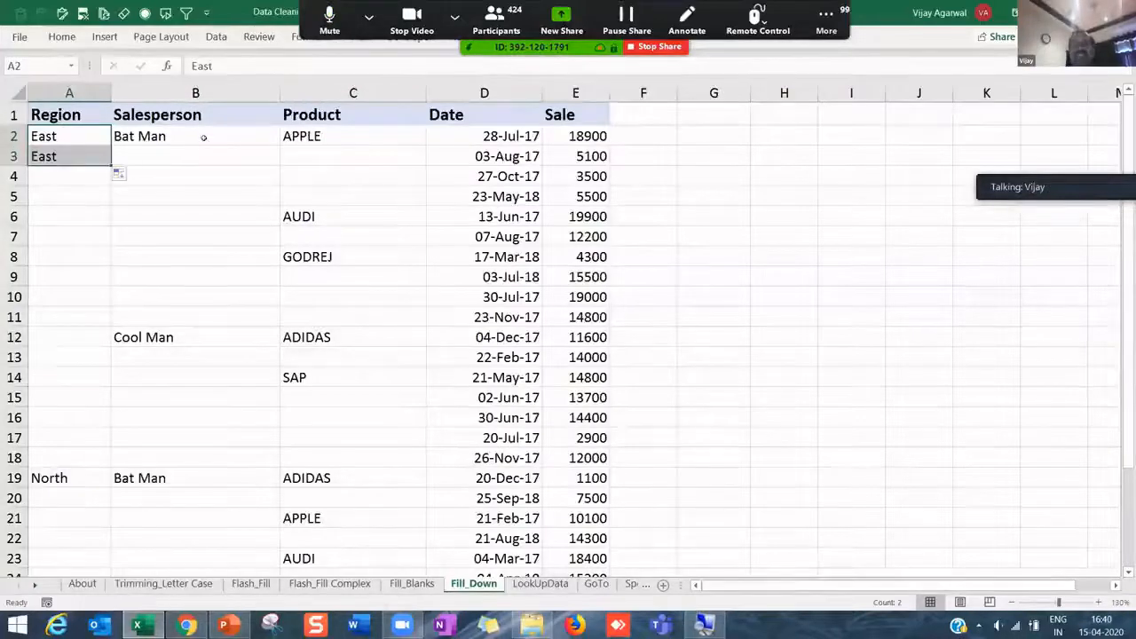
click(203, 137)
drag(280, 146, 279, 157)
click(355, 137)
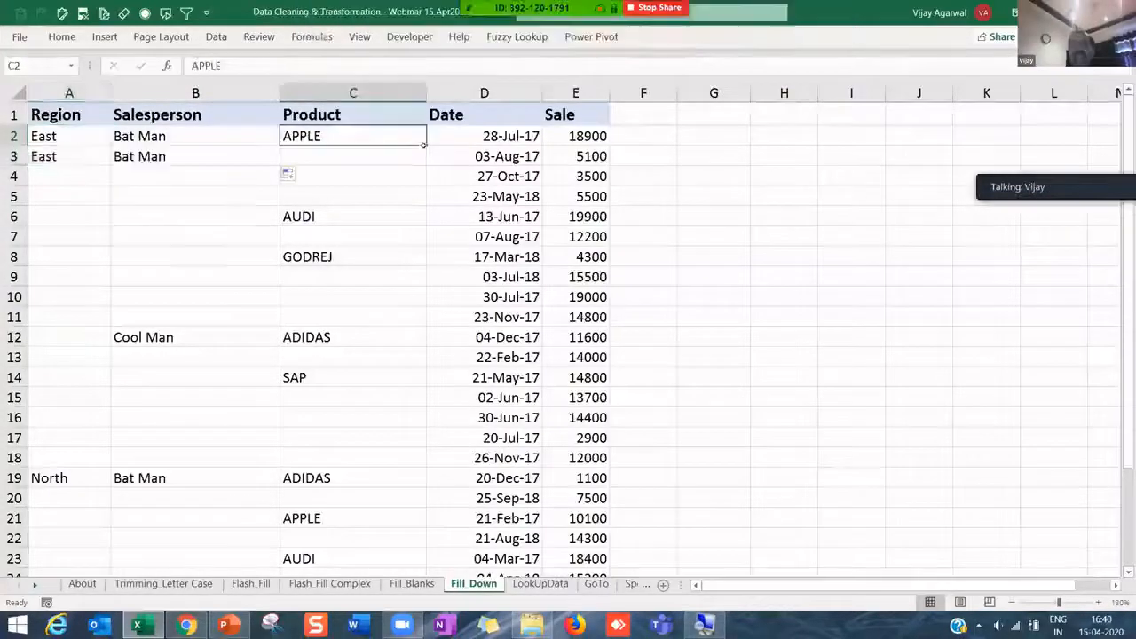
drag(426, 146, 423, 158)
drag(86, 156, 590, 156)
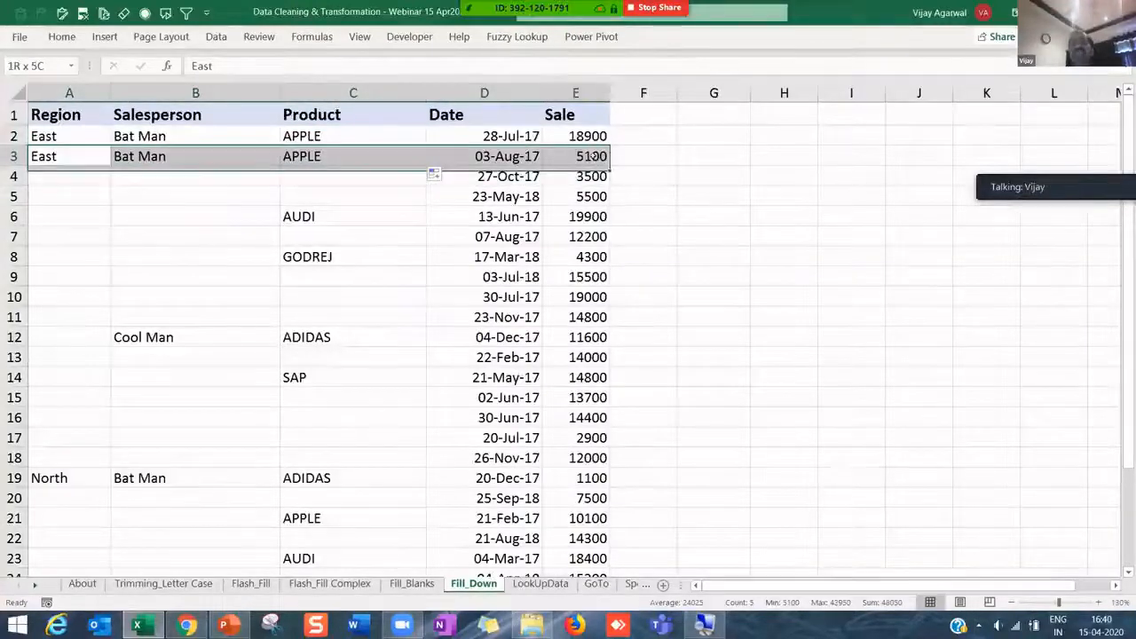
drag(325, 156, 411, 203)
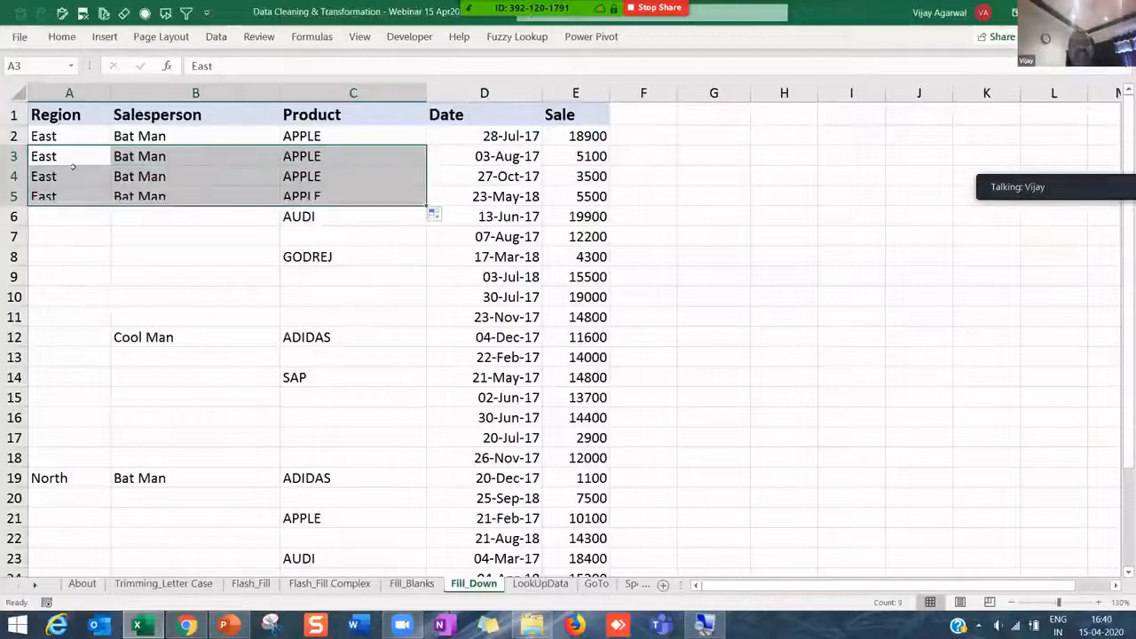
- Extend East and Bat Man to rows 6–7 and copy AUDI from C6 into C7
click(56, 156)
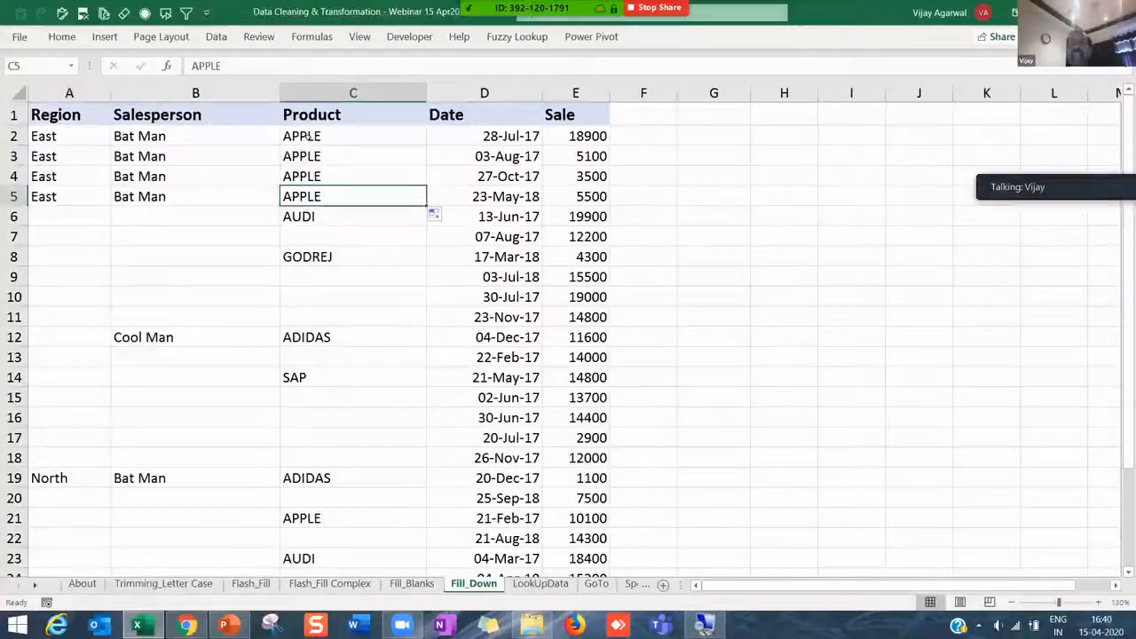
drag(306, 196, 306, 136)
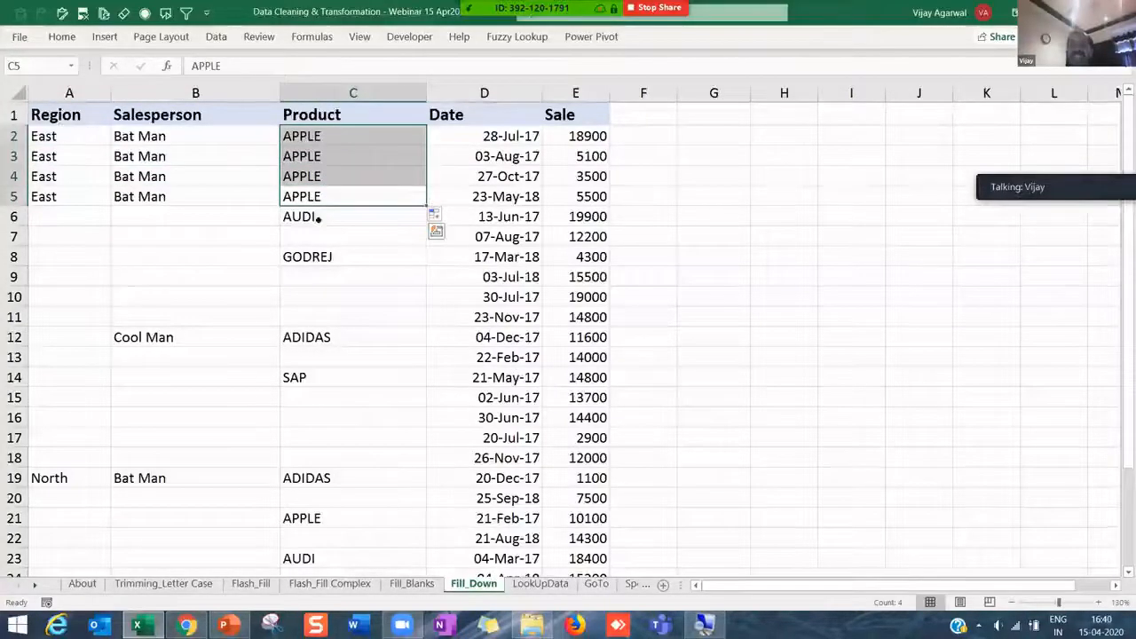
key(Down)
key(Down)
key(Up)
drag(89, 194, 266, 211)
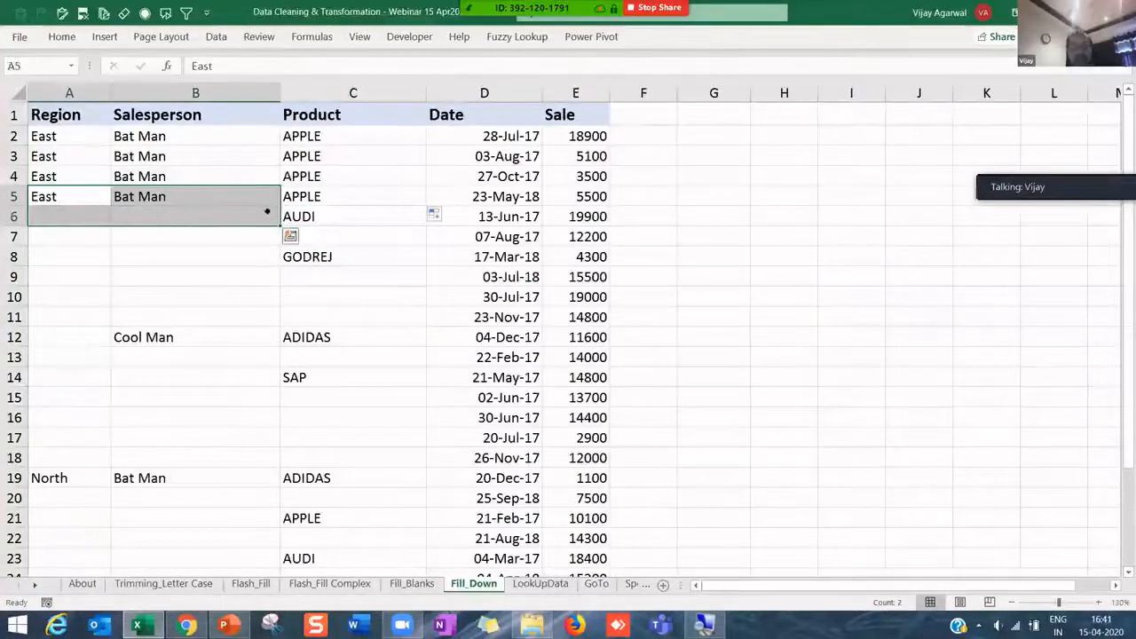
click(259, 192)
key(shift+Left)
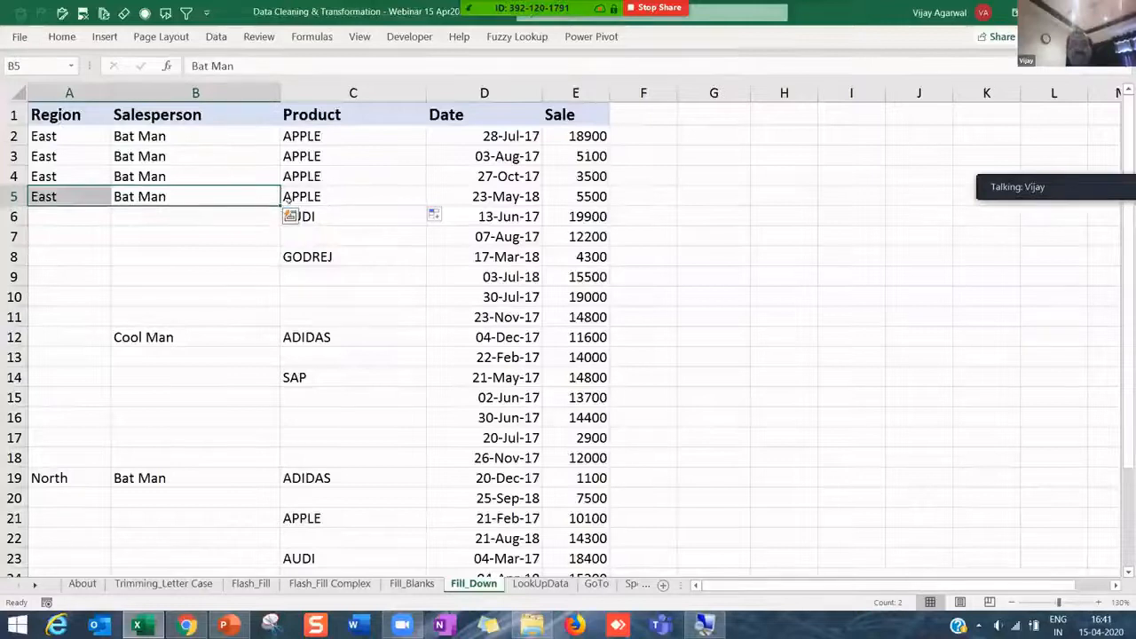
drag(279, 206, 277, 250)
click(317, 217)
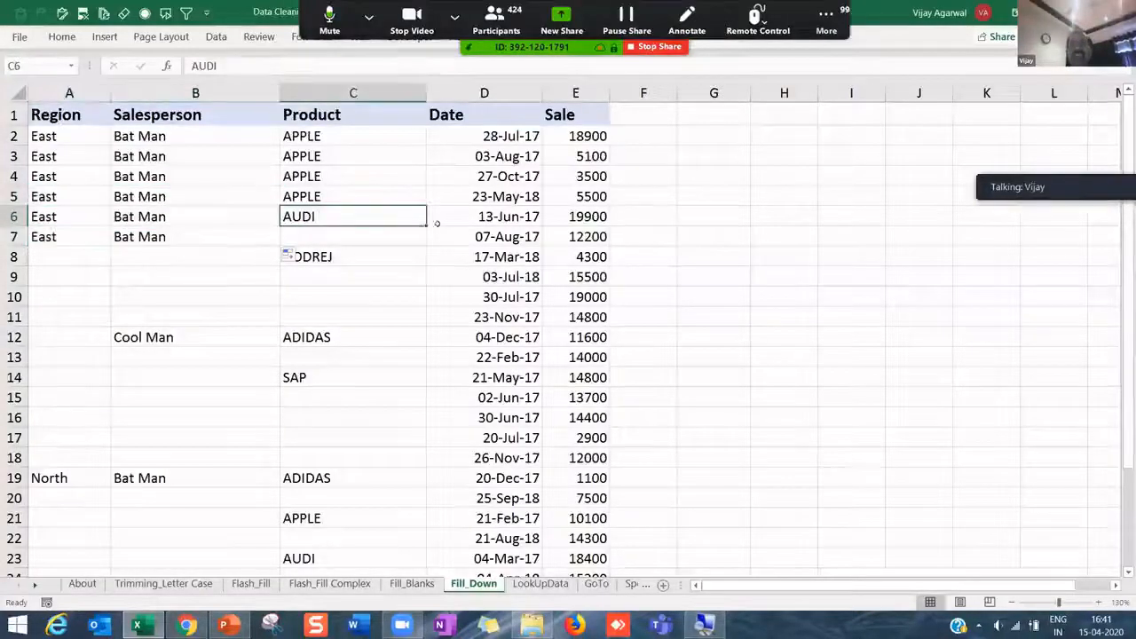
drag(423, 223, 420, 244)
click(400, 289)
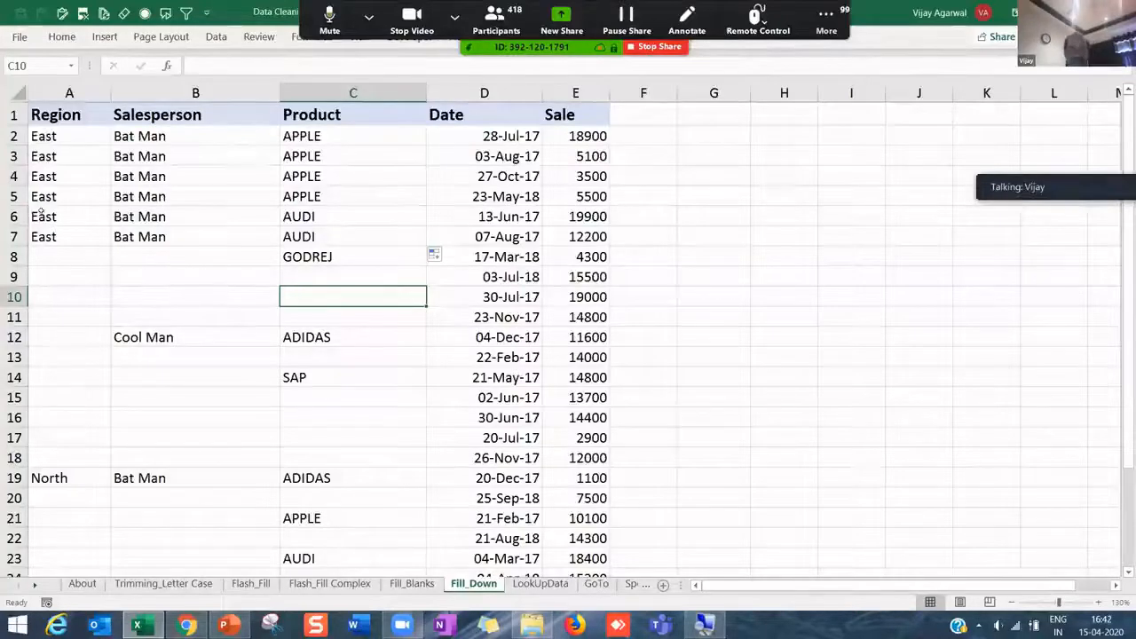
- Undo the manual fills so the Region, Salesperson and Product blanks return
key(ctrl+z)
key(ctrl+z)
key(ctrl+z)
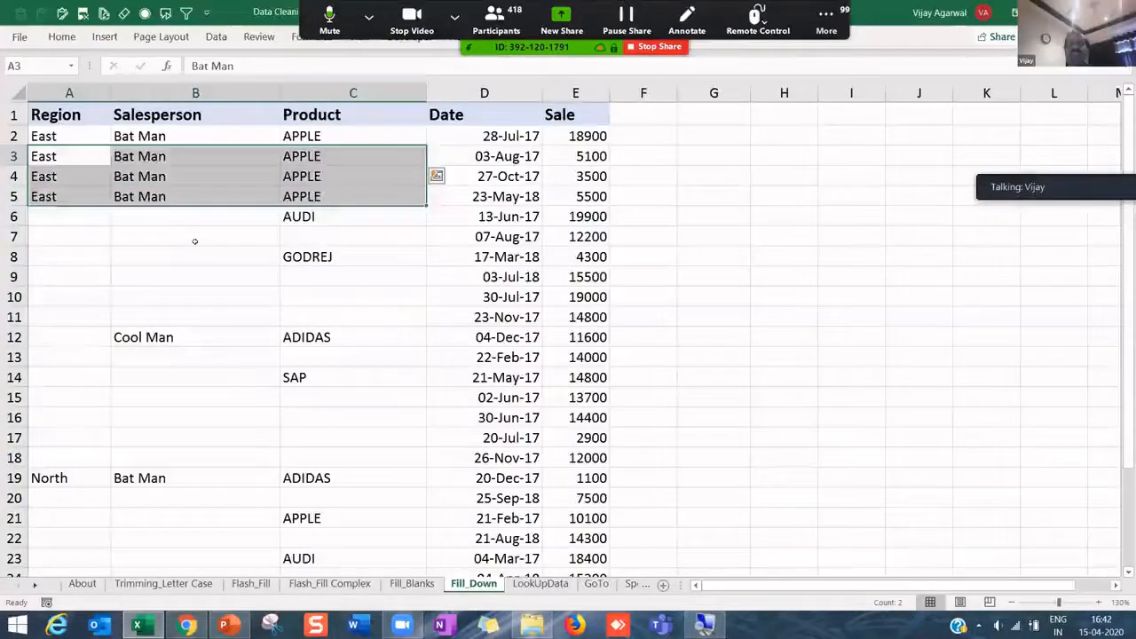
key(ctrl+z)
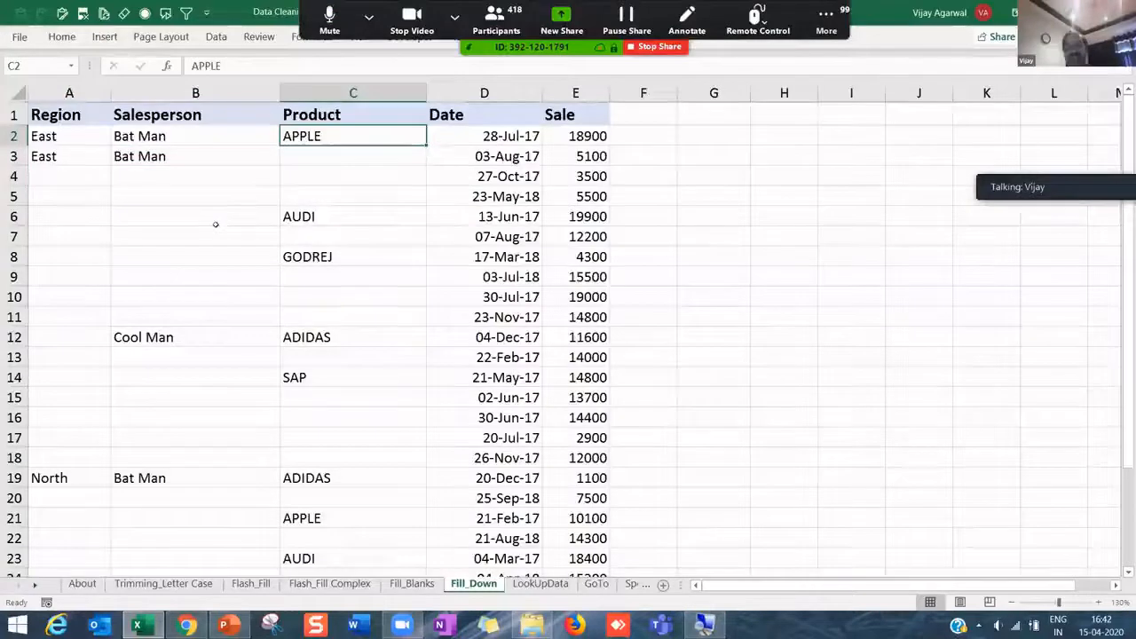
key(ctrl+z)
click(74, 138)
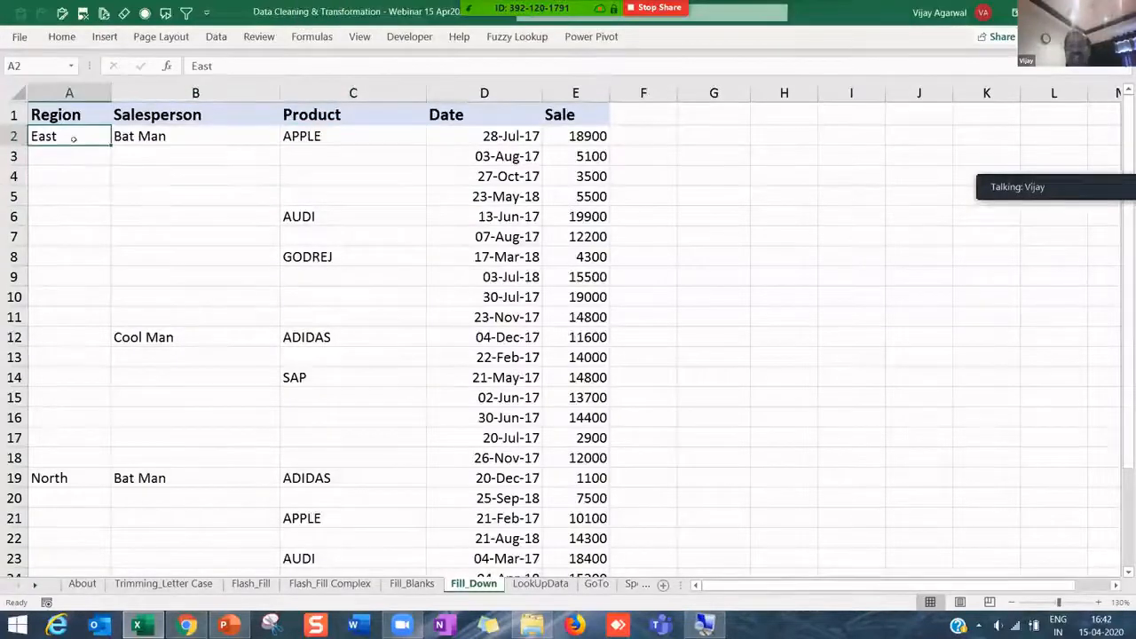
drag(74, 138, 328, 196)
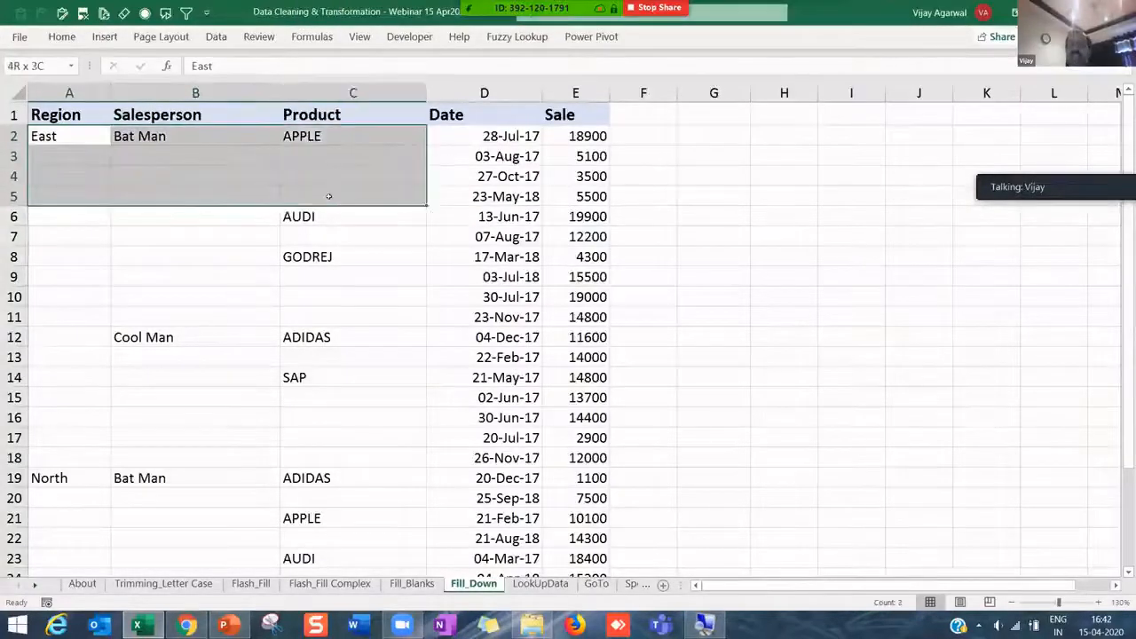
click(251, 177)
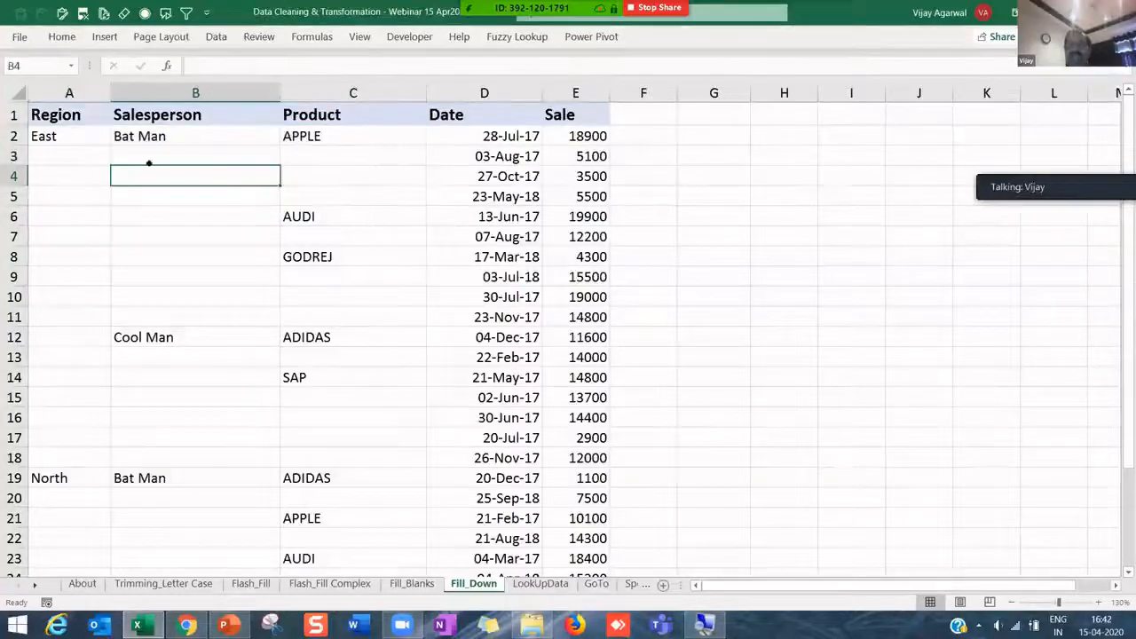
click(63, 131)
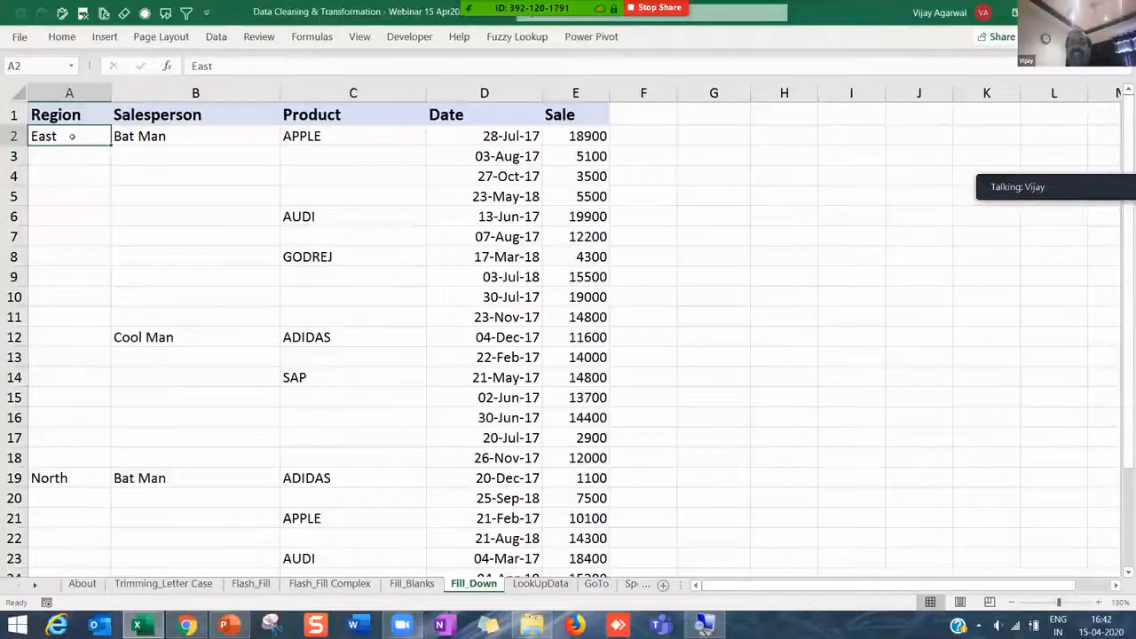
- Widen column F, enter =E2*10% in F2 and copy it down to row 10
click(662, 138)
drag(675, 82, 722, 89)
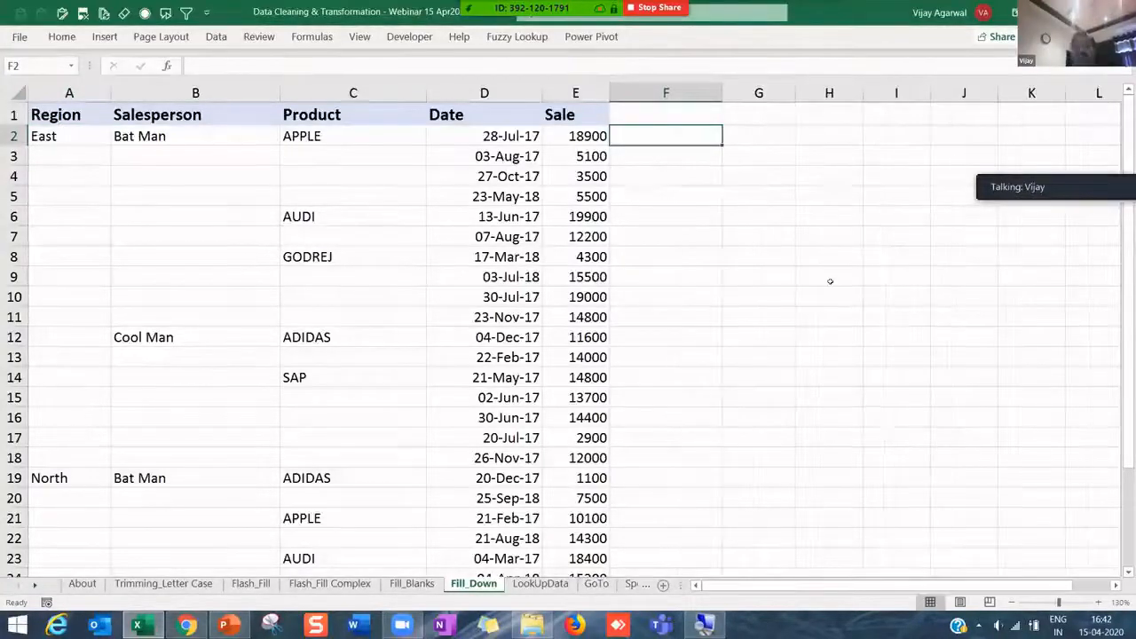
text(=)
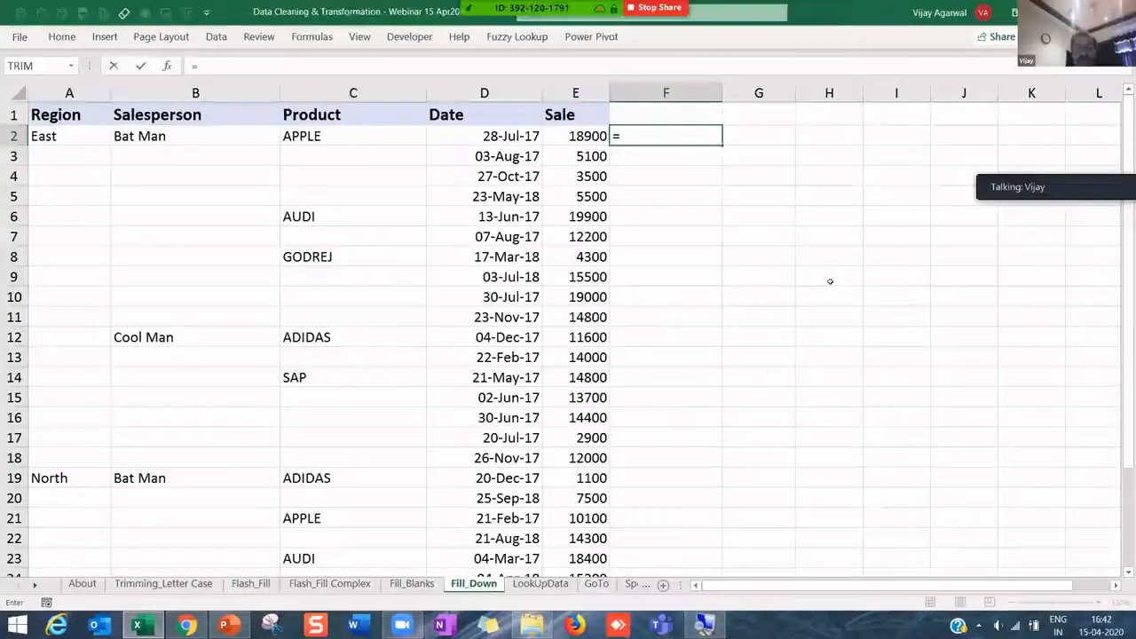
key(Left)
text(*10%)
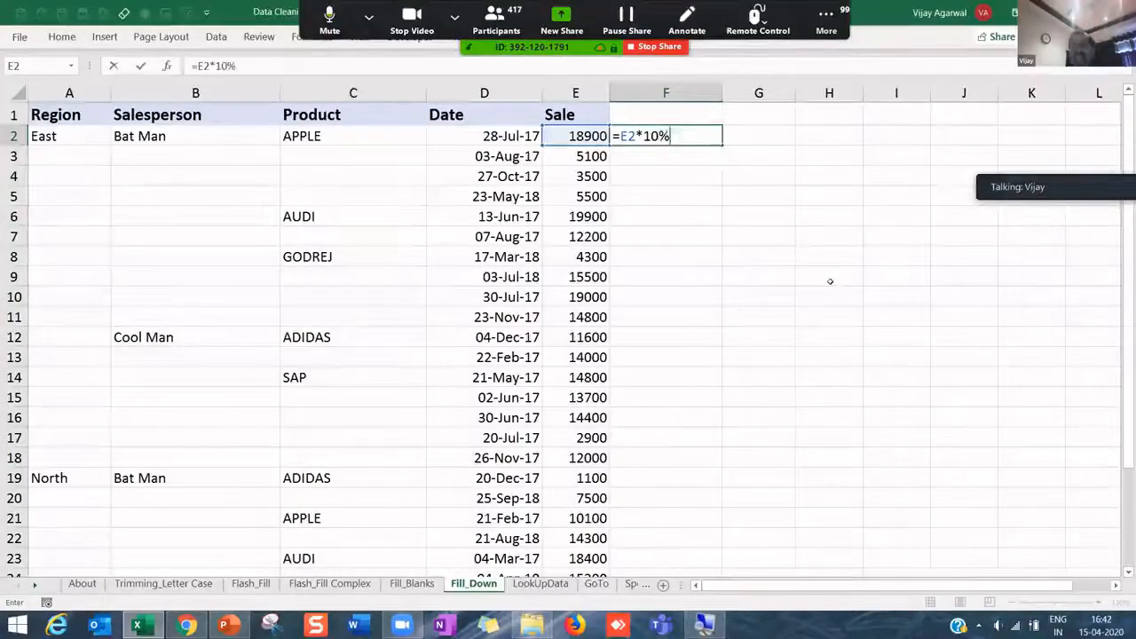
key(Return)
click(671, 135)
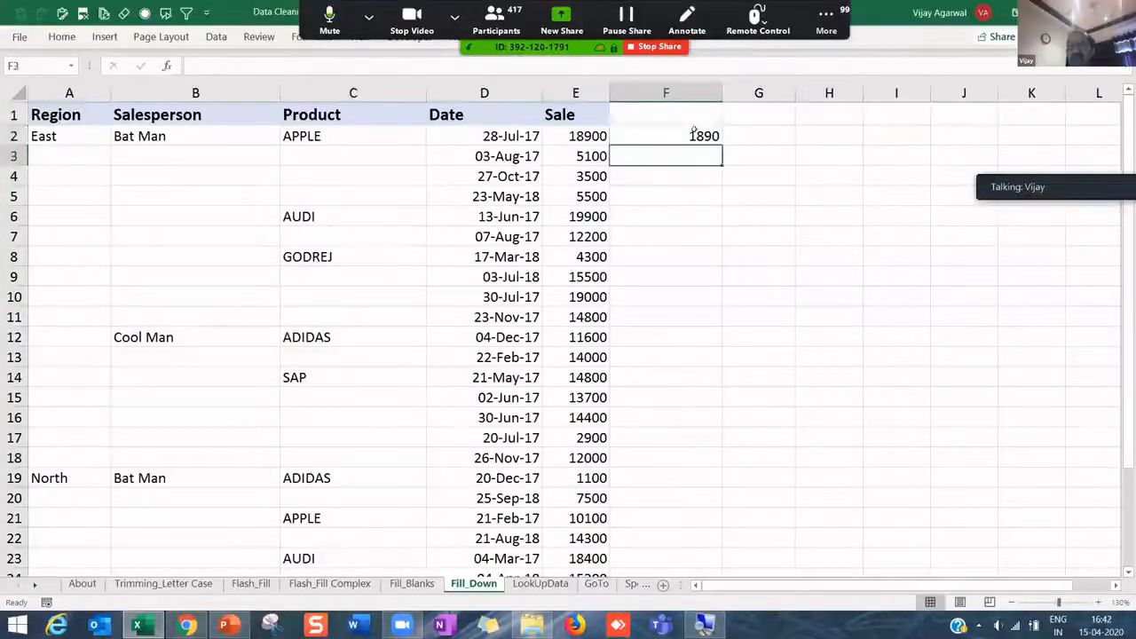
drag(721, 141, 734, 298)
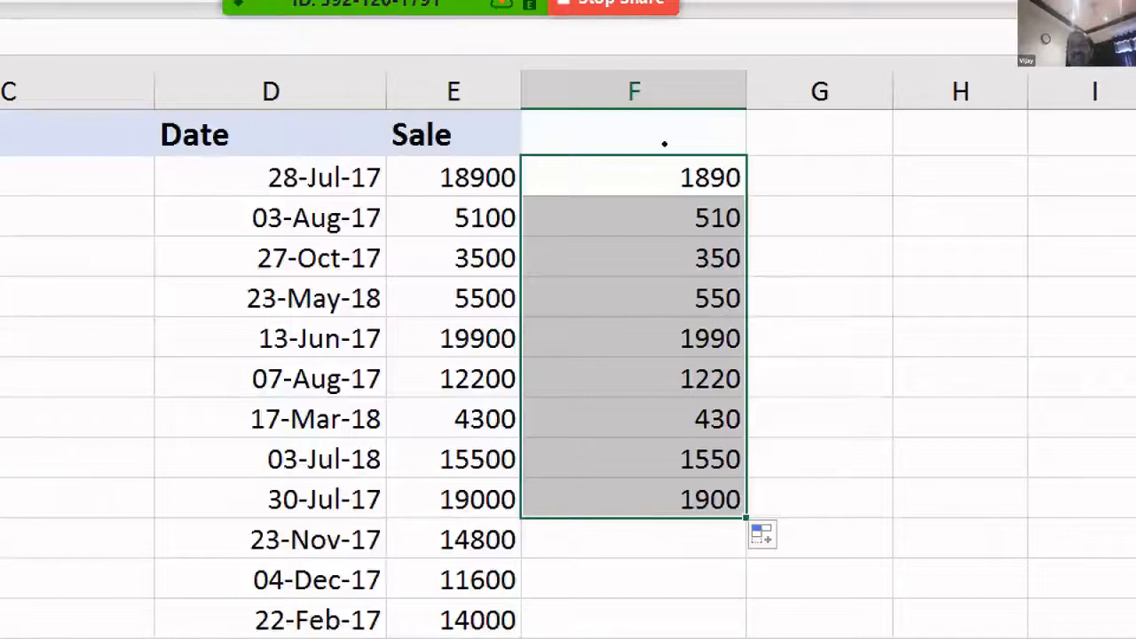
- Check the adjusted formulas in F2–F4 and paste the formula into F24 as =E24*10%
key(F2)
key(Escape)
key(Down)
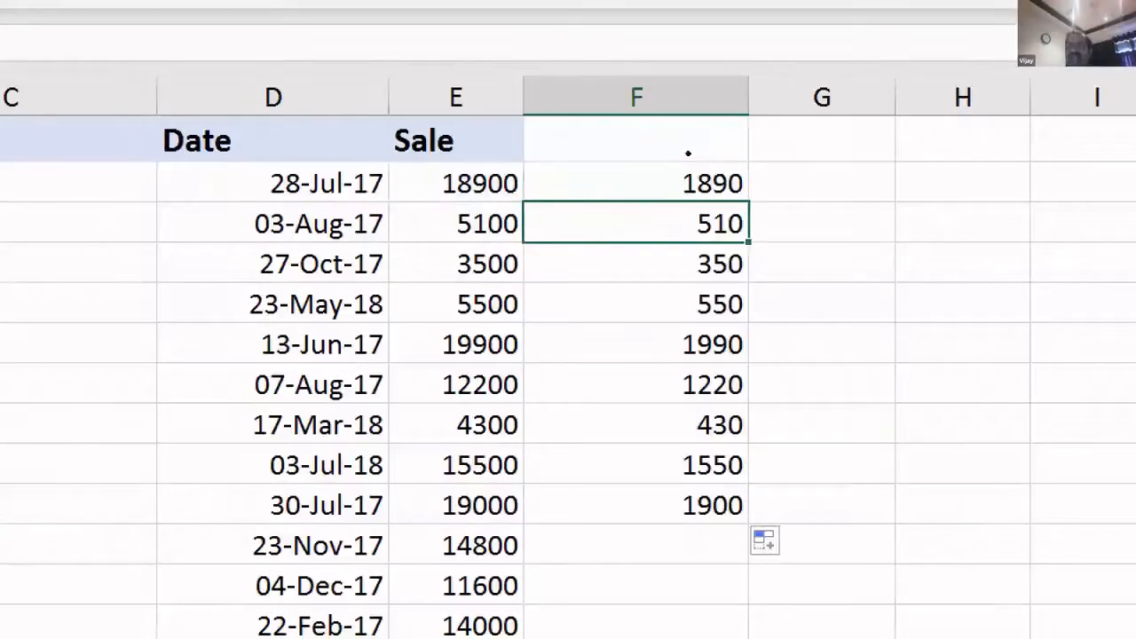
key(F2)
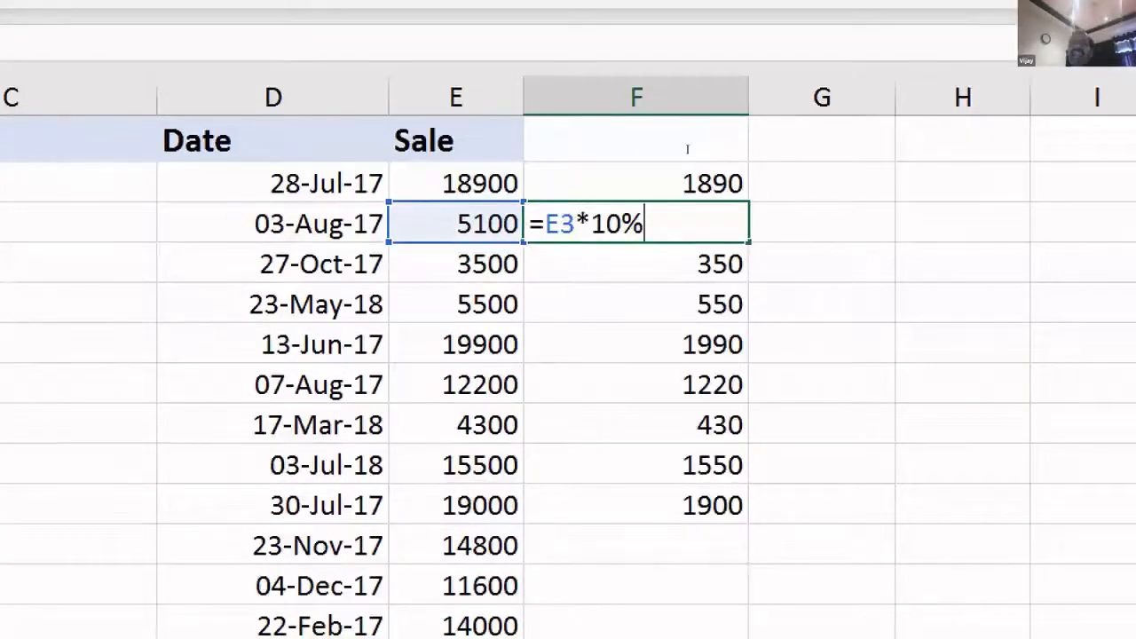
key(Escape)
key(Down)
key(F2)
key(Escape)
key(ctrl+c)
scroll(630, 243, down, 5)
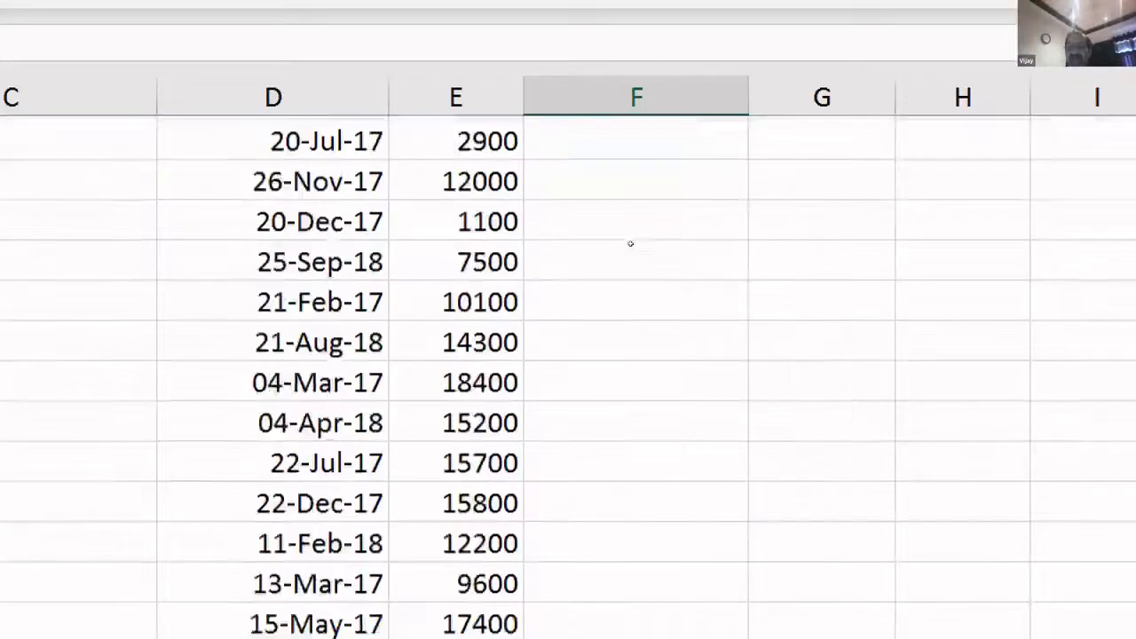
key(ctrl+v)
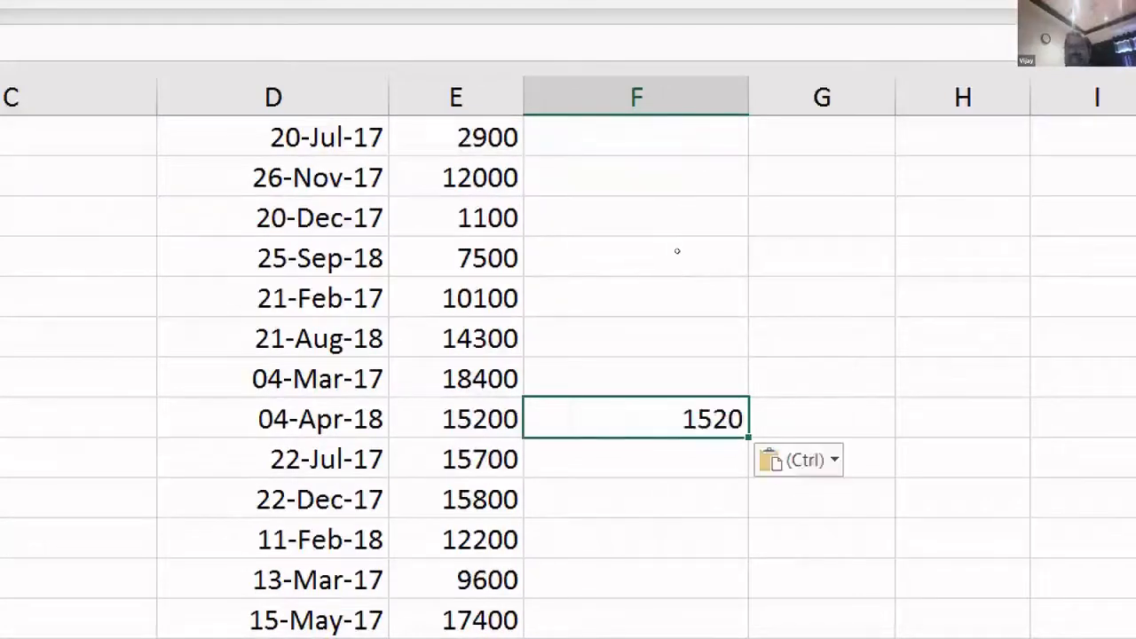
key(F2)
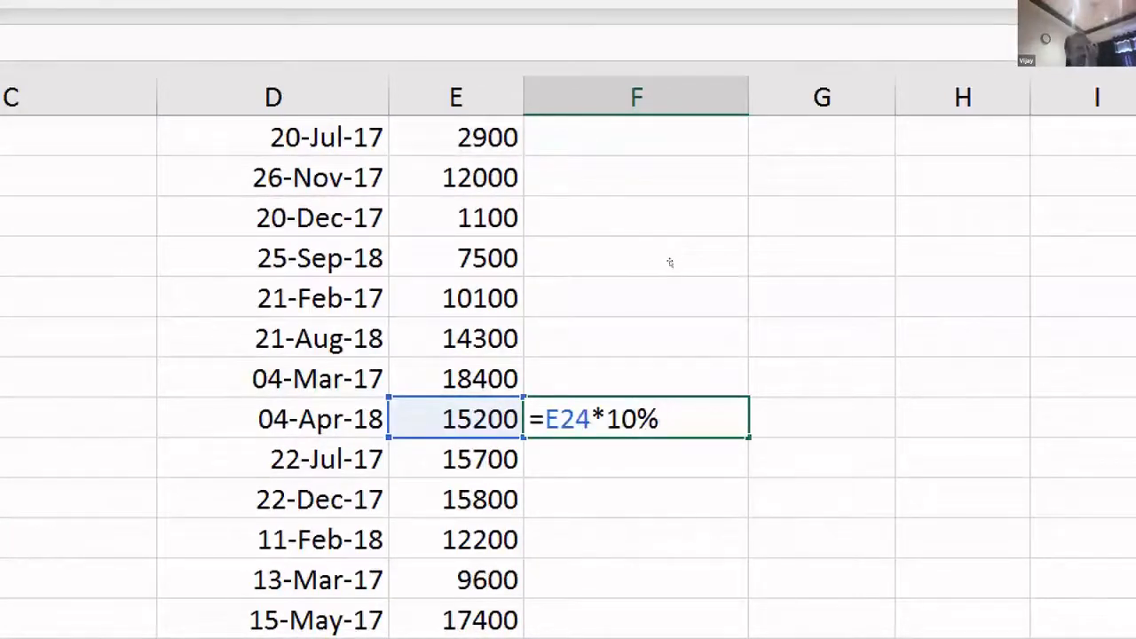
- Clear all the demo values from column F
scroll(673, 244, up, 5)
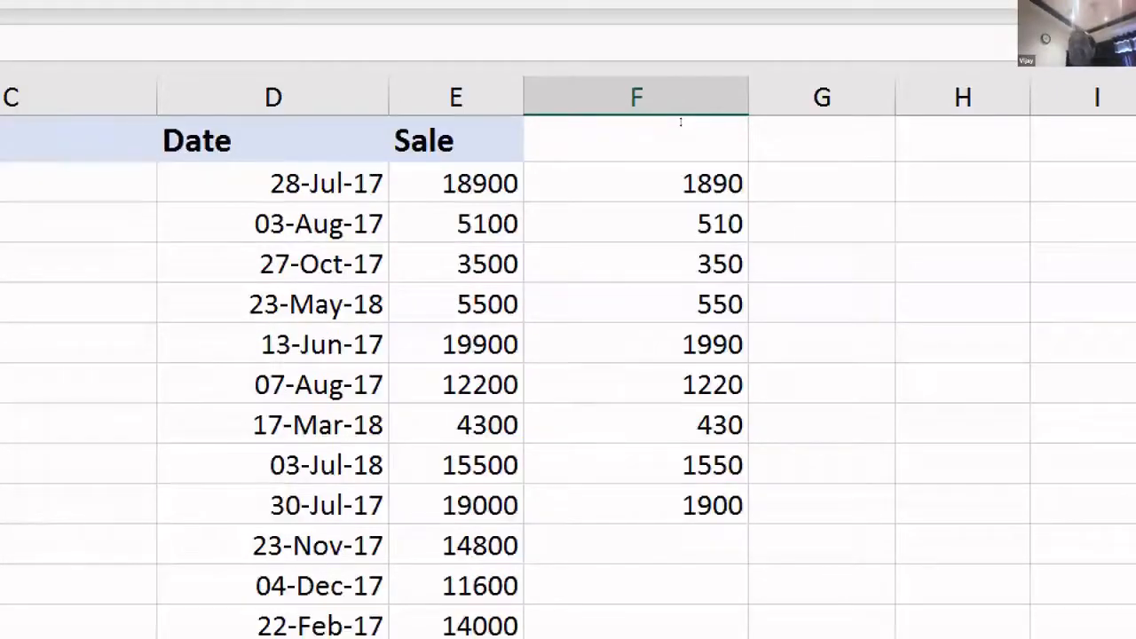
click(682, 91)
key(Delete)
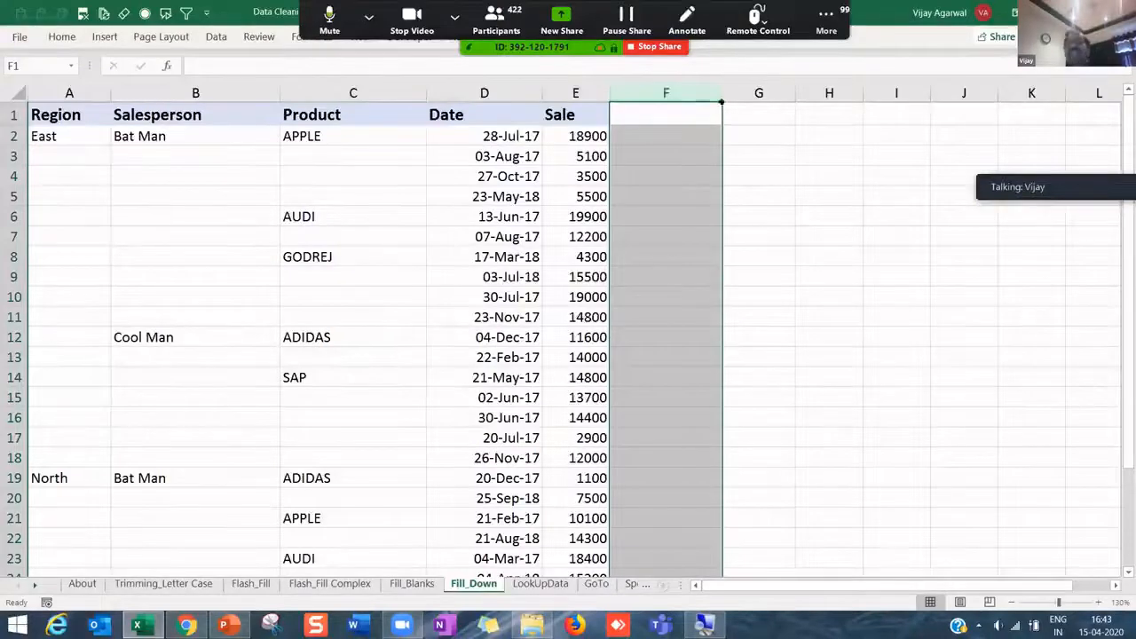
click(695, 150)
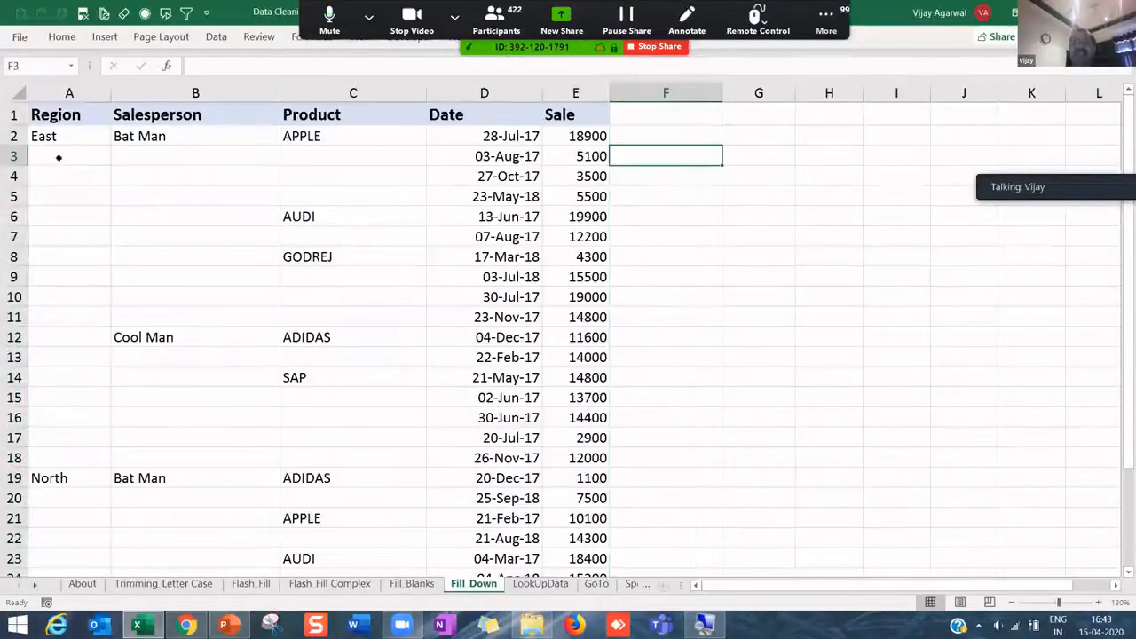
- Try selecting A2:C29 and filling GODREJ down from C8, then undo the fill
drag(400, 394, 400, 446)
drag(401, 553, 411, 528)
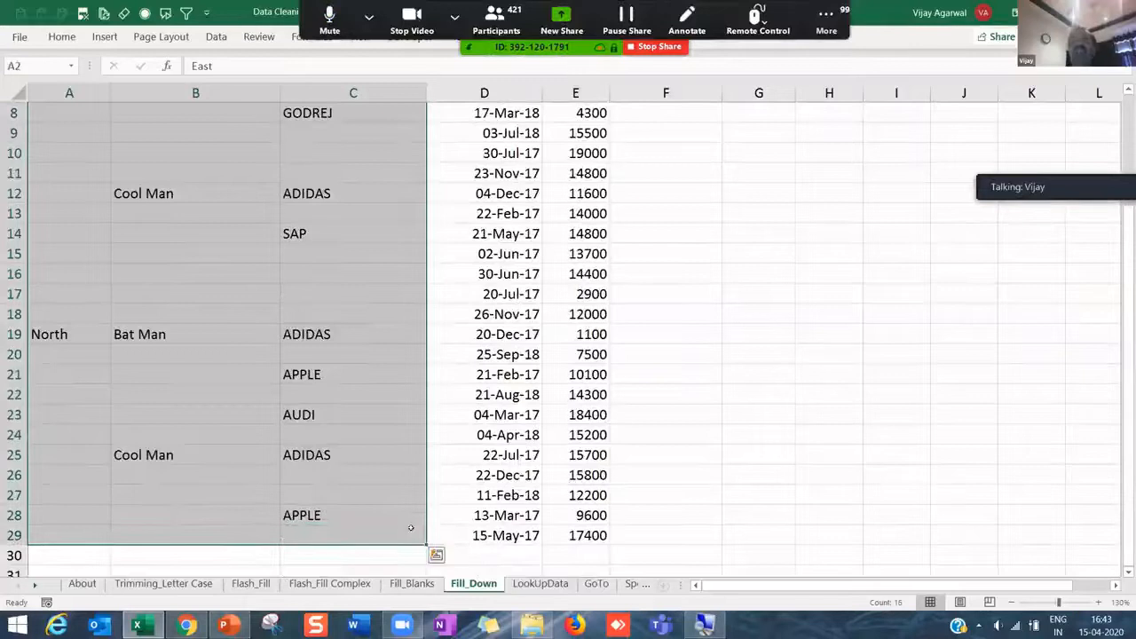
click(495, 293)
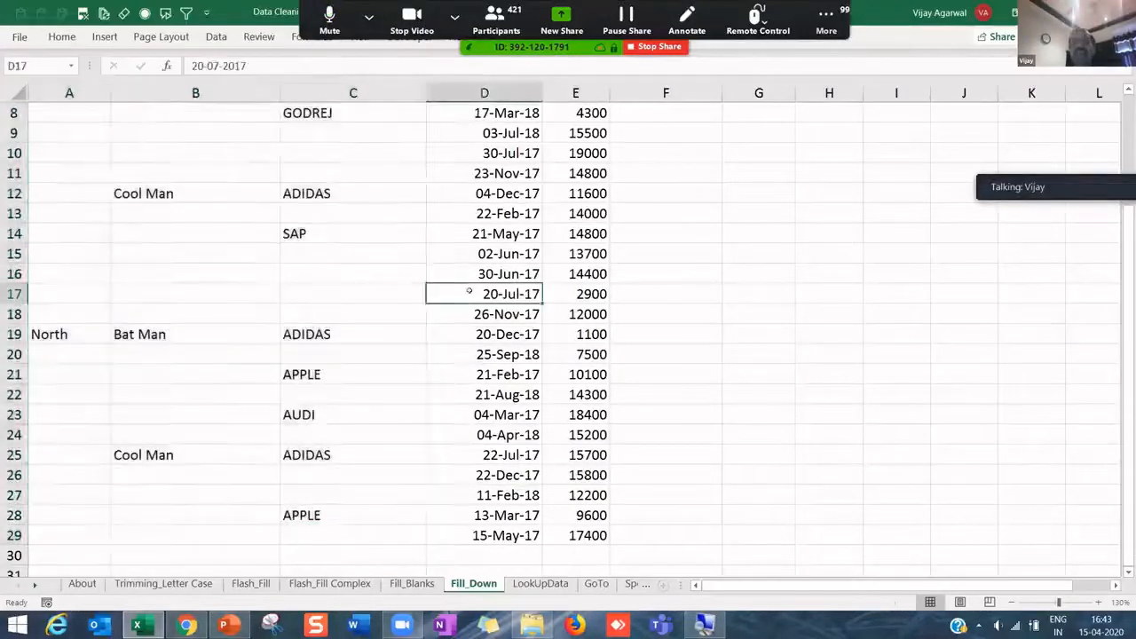
scroll(476, 268, up, 3)
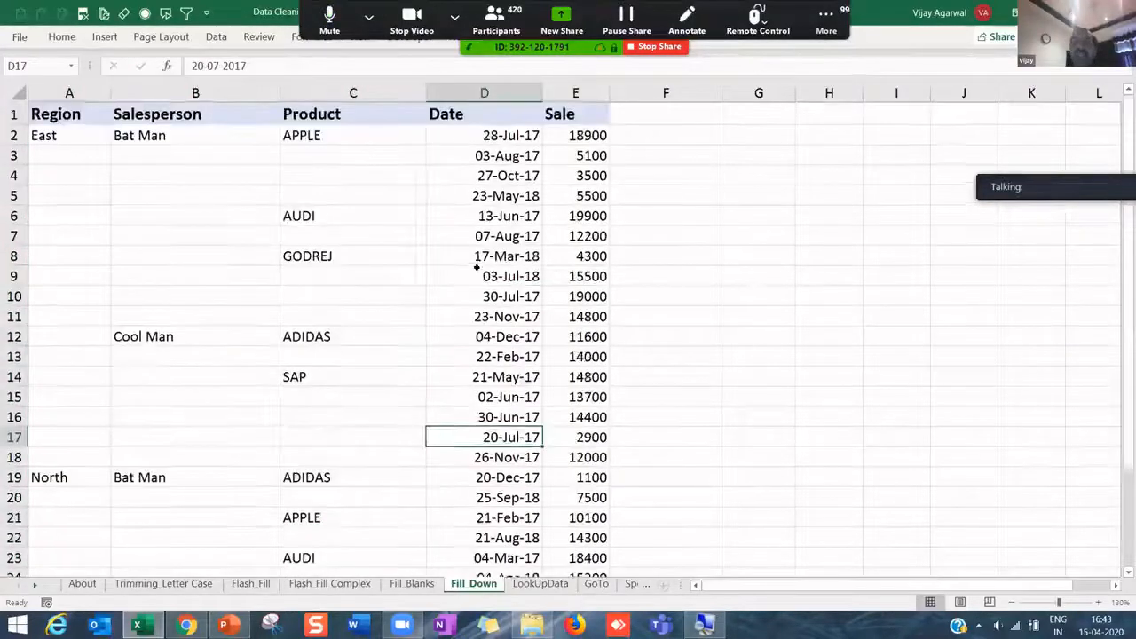
click(342, 133)
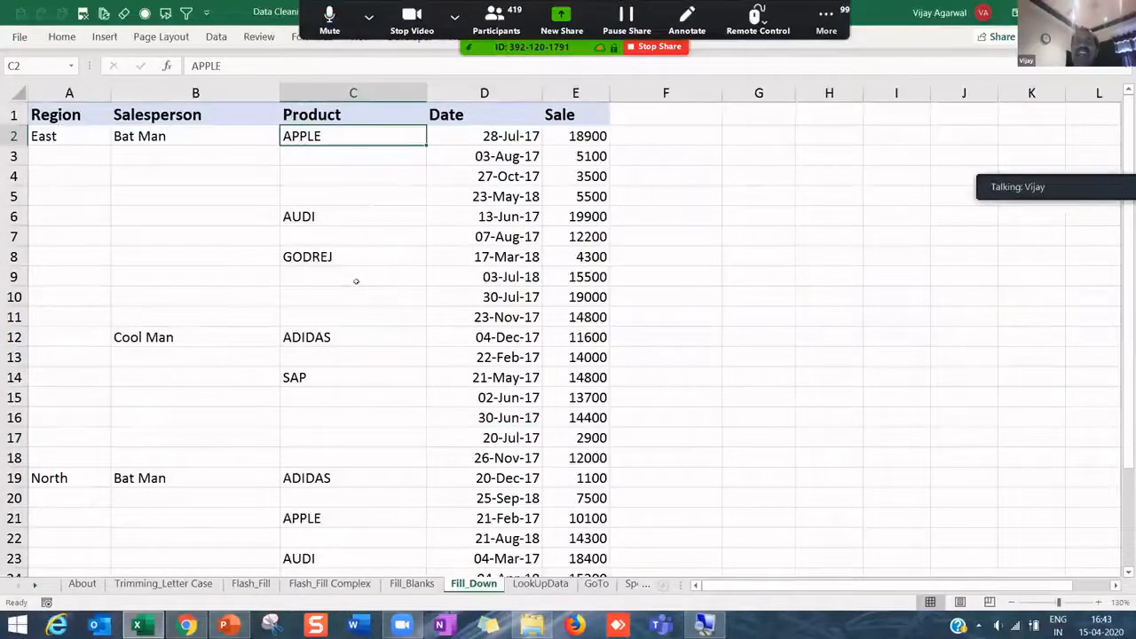
click(343, 256)
drag(425, 266, 414, 342)
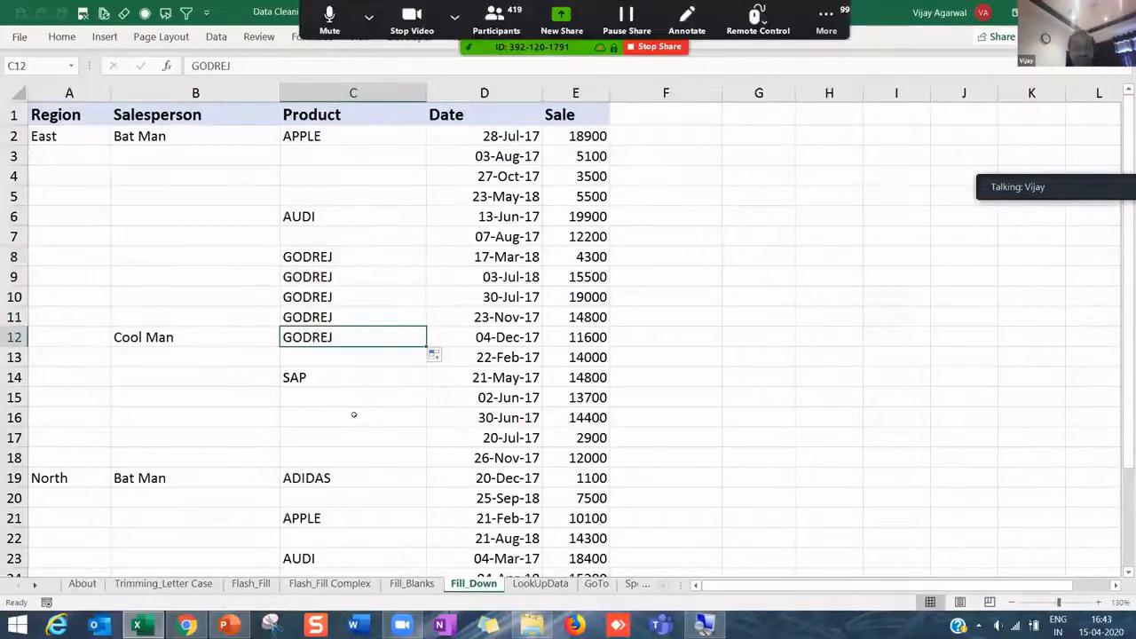
key(ctrl+z)
click(345, 309)
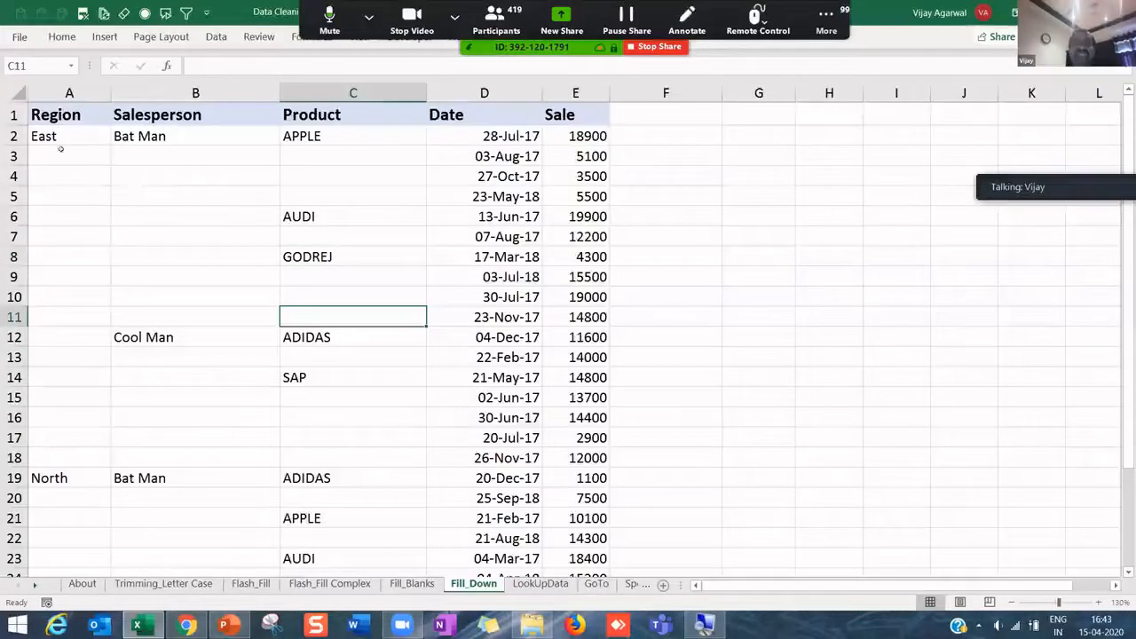
- Select the Region, Salesperson and Product cells A2:C29
drag(60, 135, 355, 377)
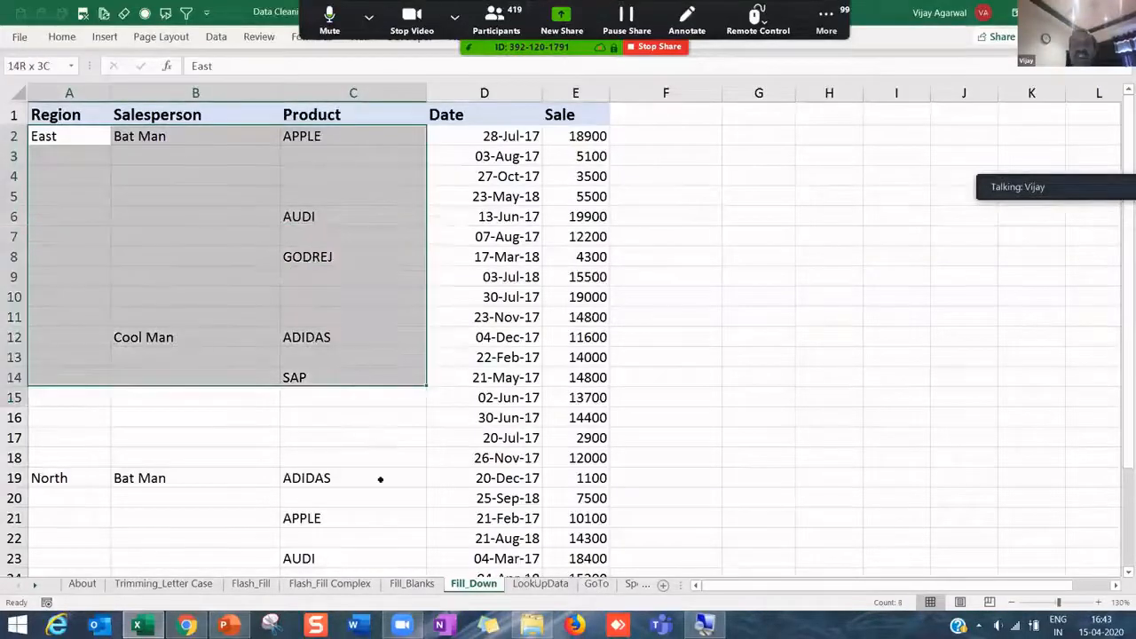
drag(380, 479, 394, 523)
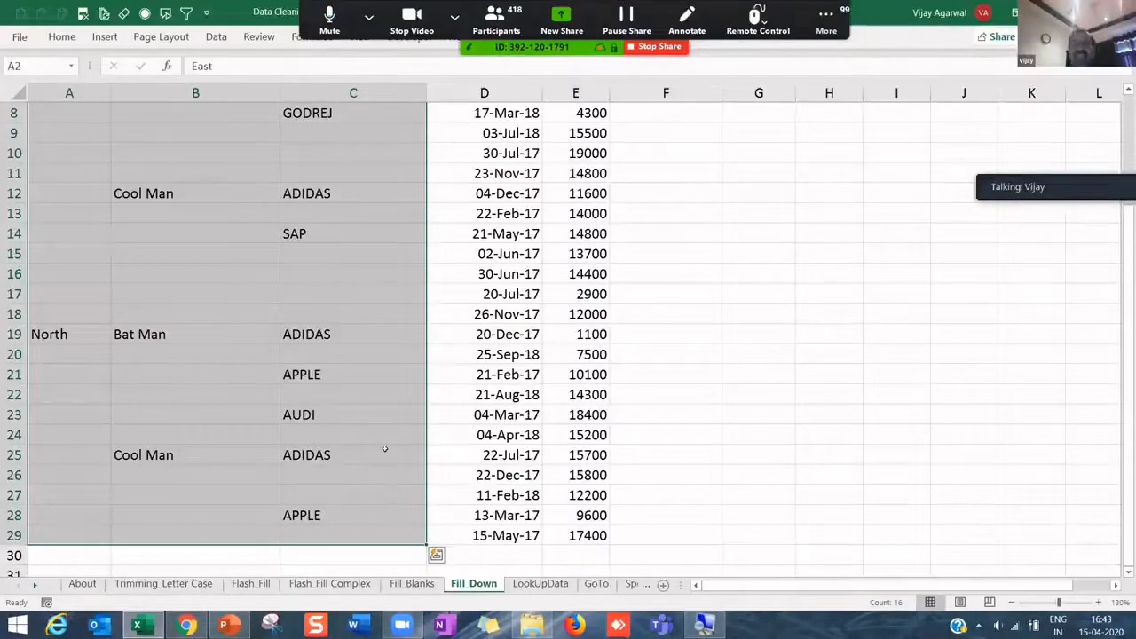
scroll(384, 448, up, 3)
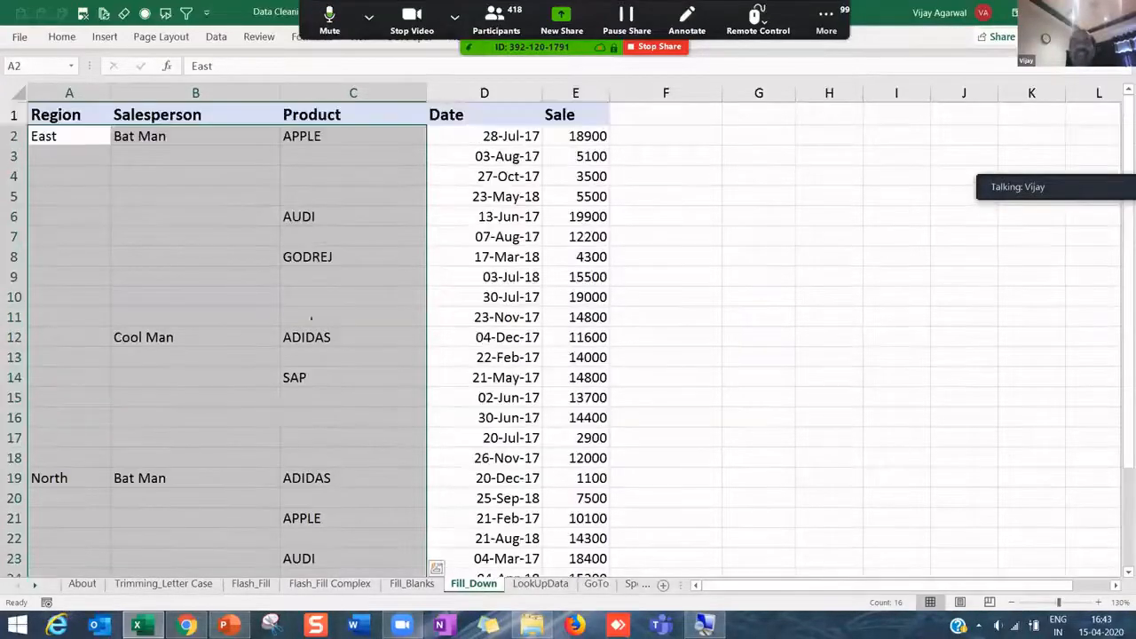
- Use Find & Select > Go To Special > Blanks to select the empty cells in A2:C29
click(62, 36)
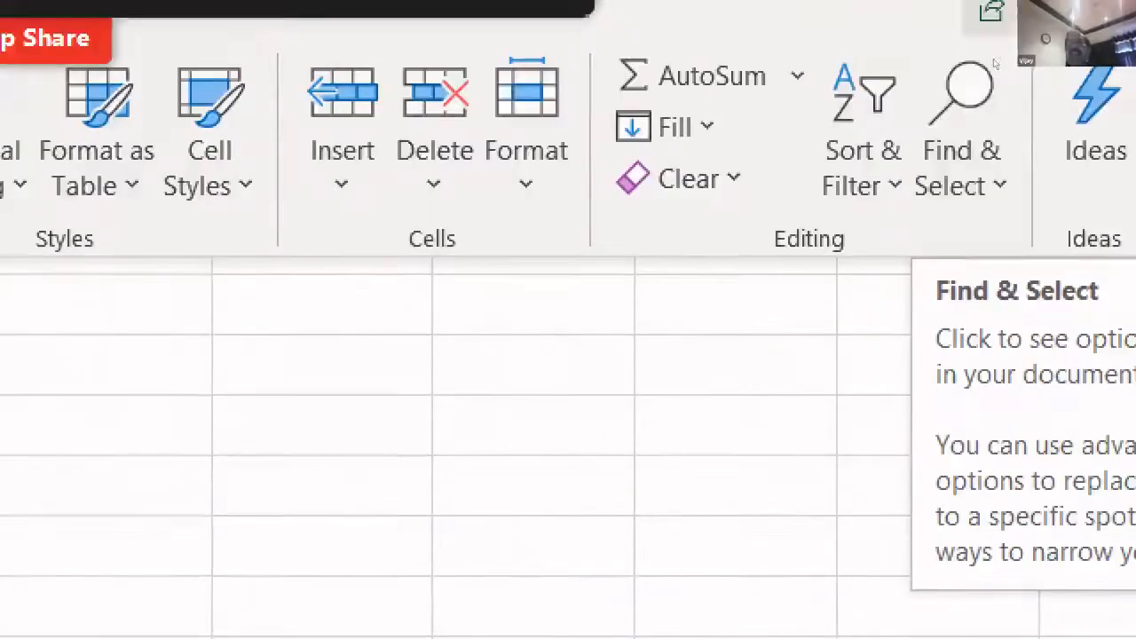
click(968, 97)
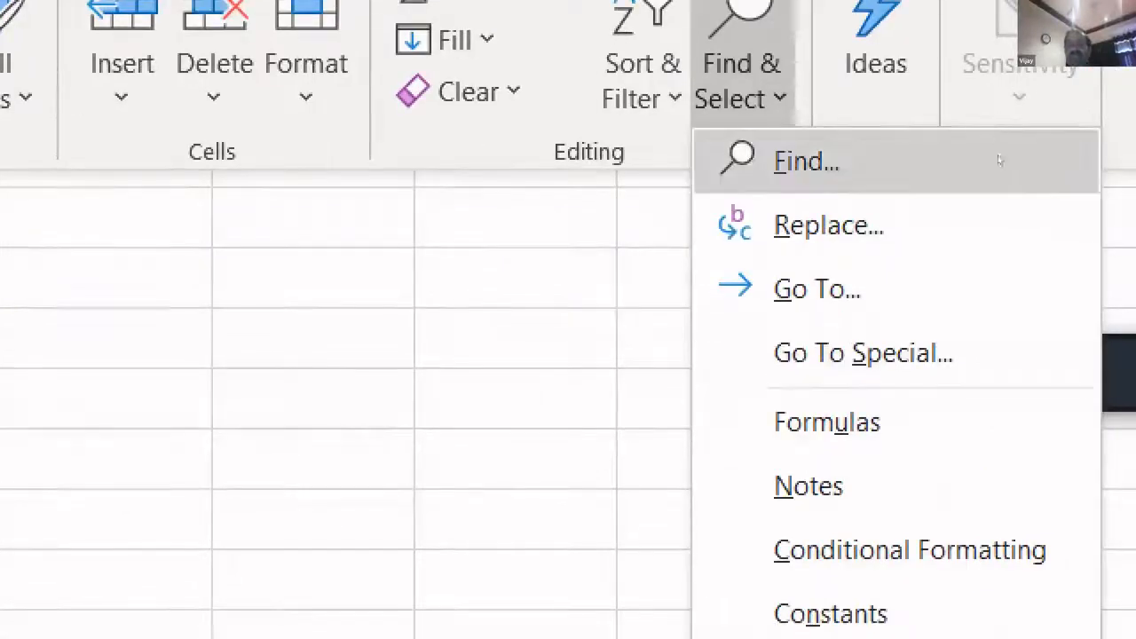
key(Down)
key(Down)
key(Down)
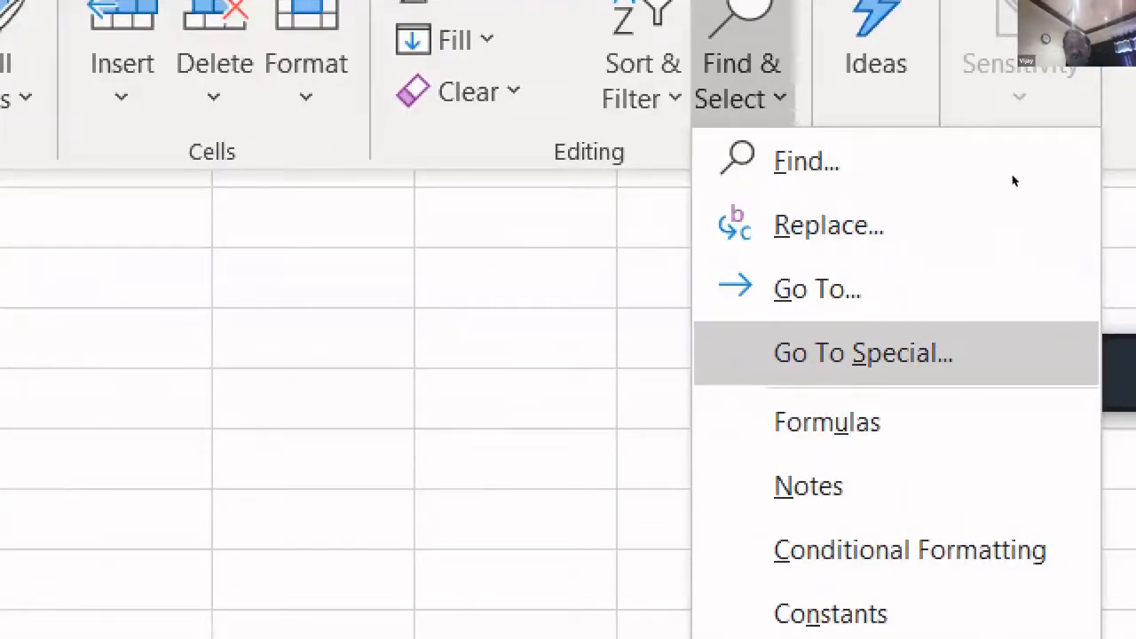
key(Return)
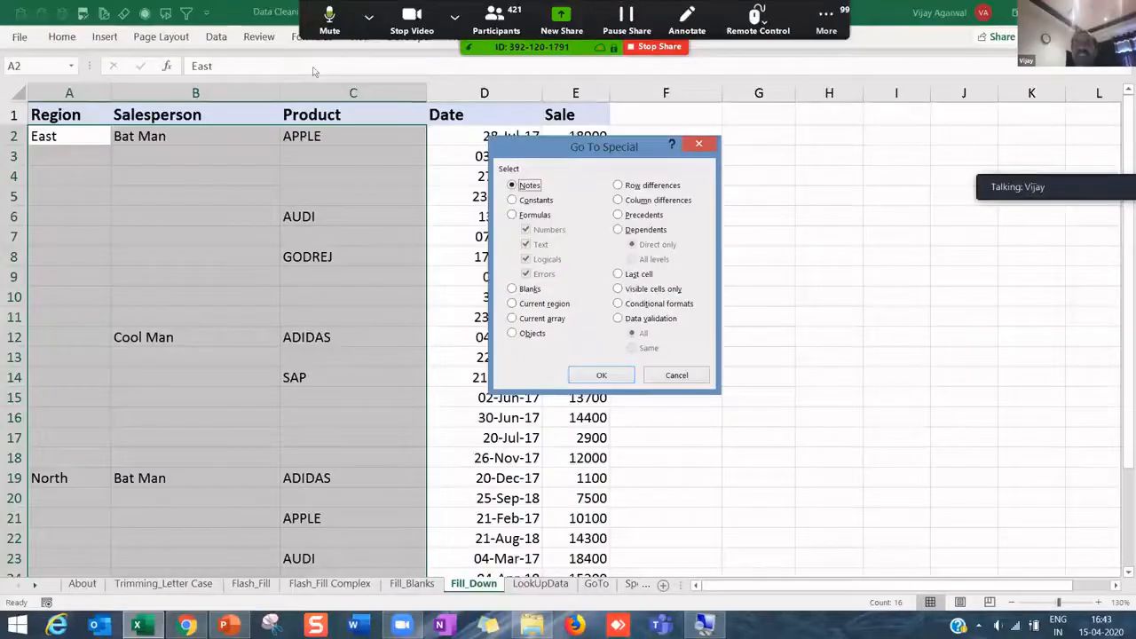
drag(568, 147, 708, 144)
click(653, 287)
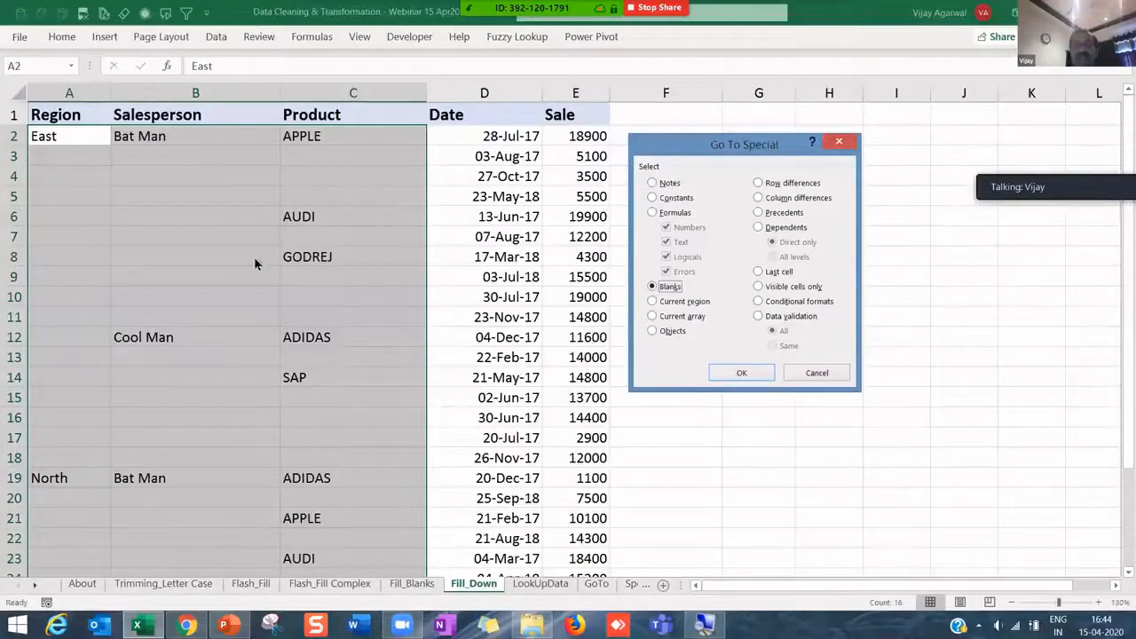
click(744, 373)
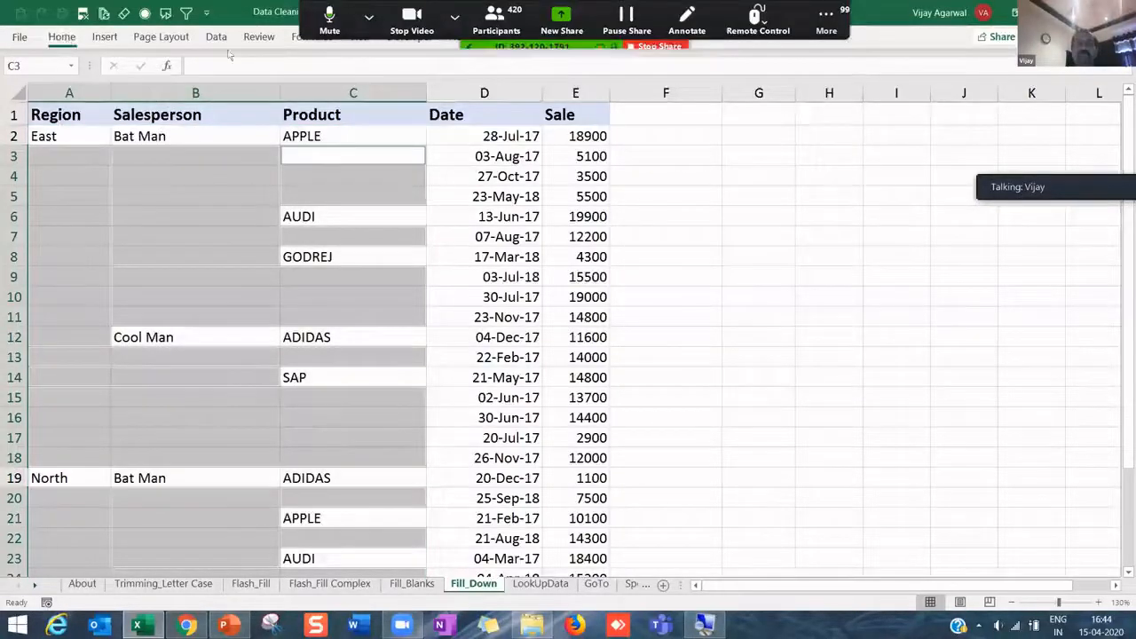
- Give the selected blank cells a dark grey fill and collapse the ribbon
click(61, 36)
click(249, 89)
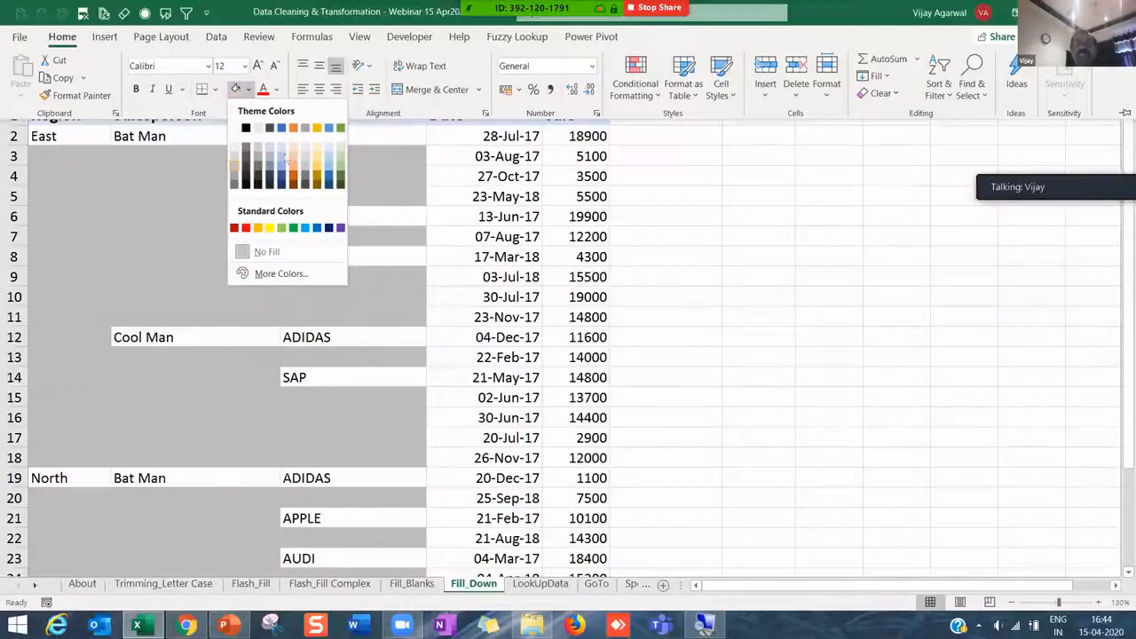
click(234, 174)
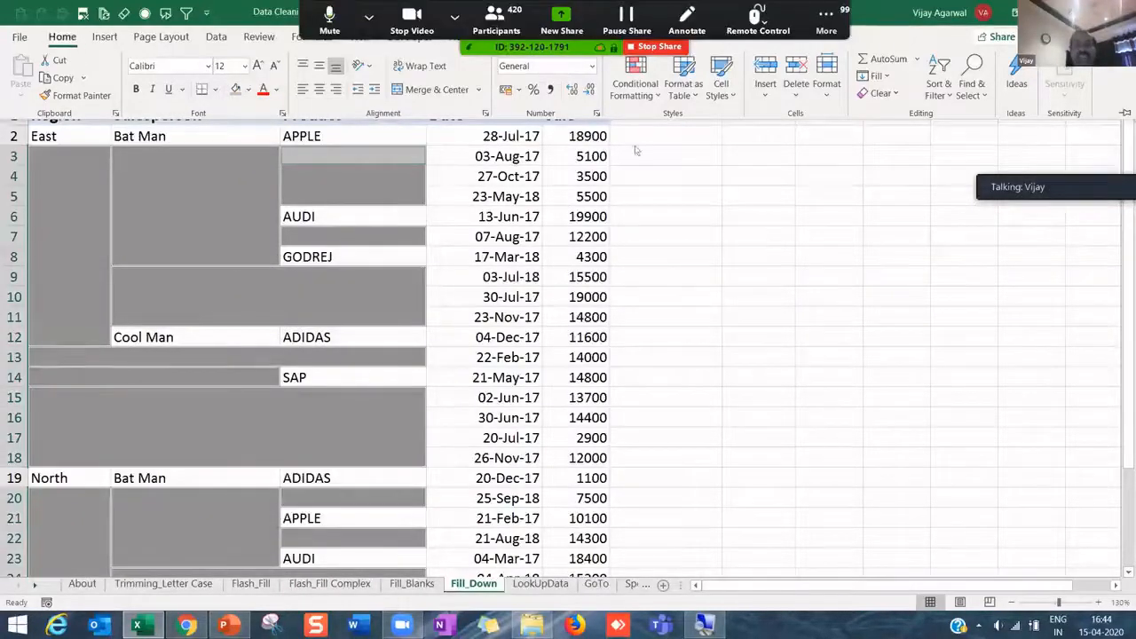
key(ctrl+F1)
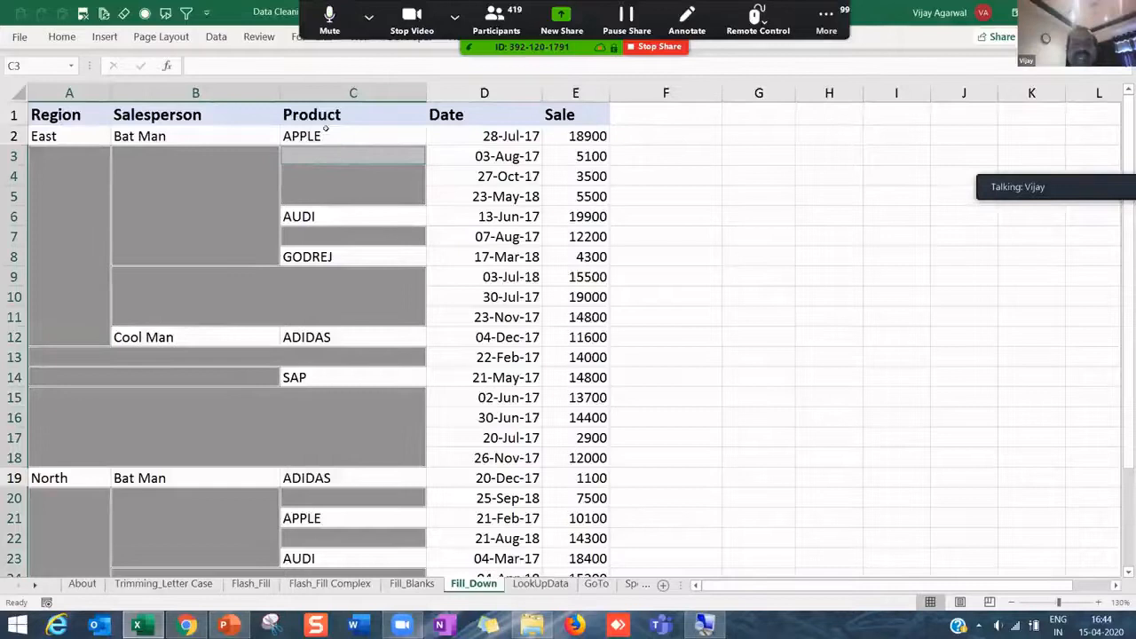
- Try entering =C2 in C3 alone, then clear it again
click(283, 59)
text(=C2)
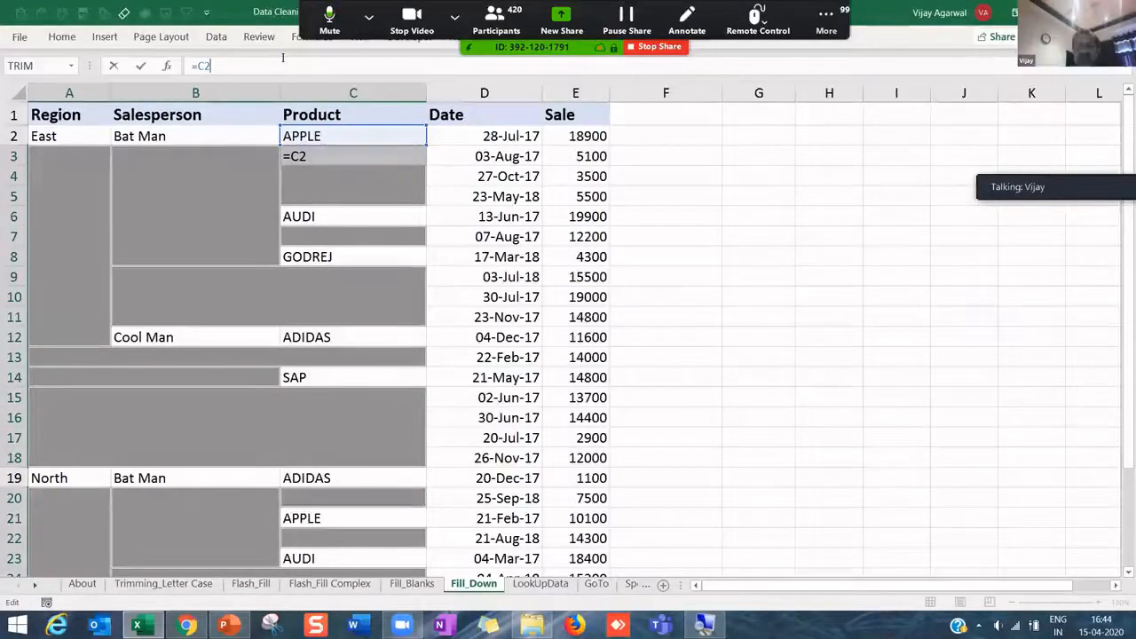
key(Return)
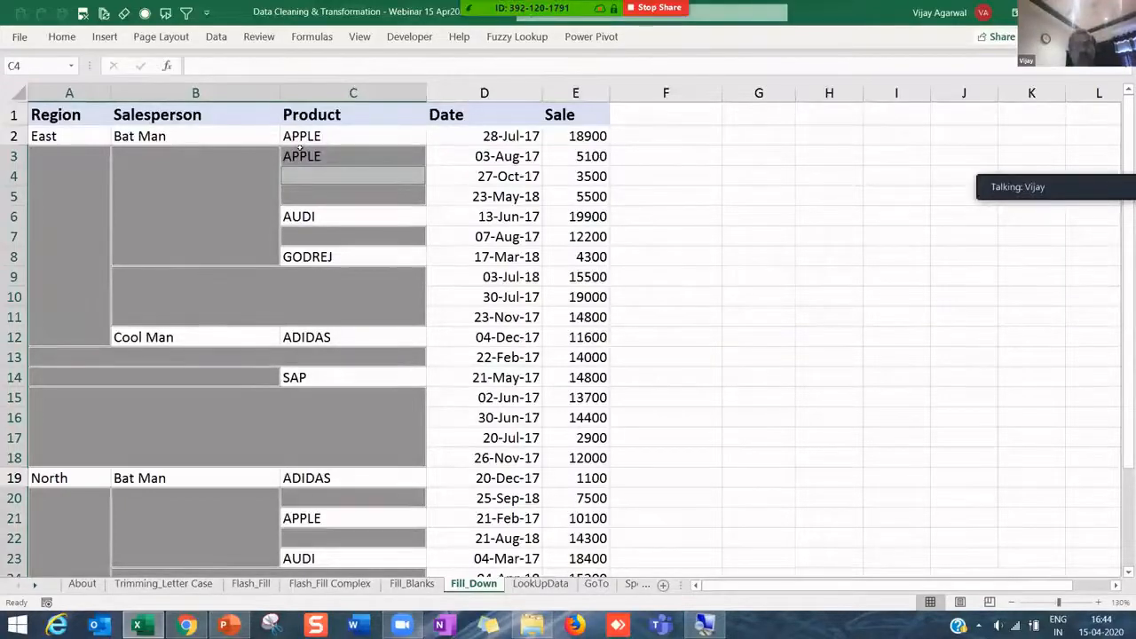
click(300, 149)
key(Delete)
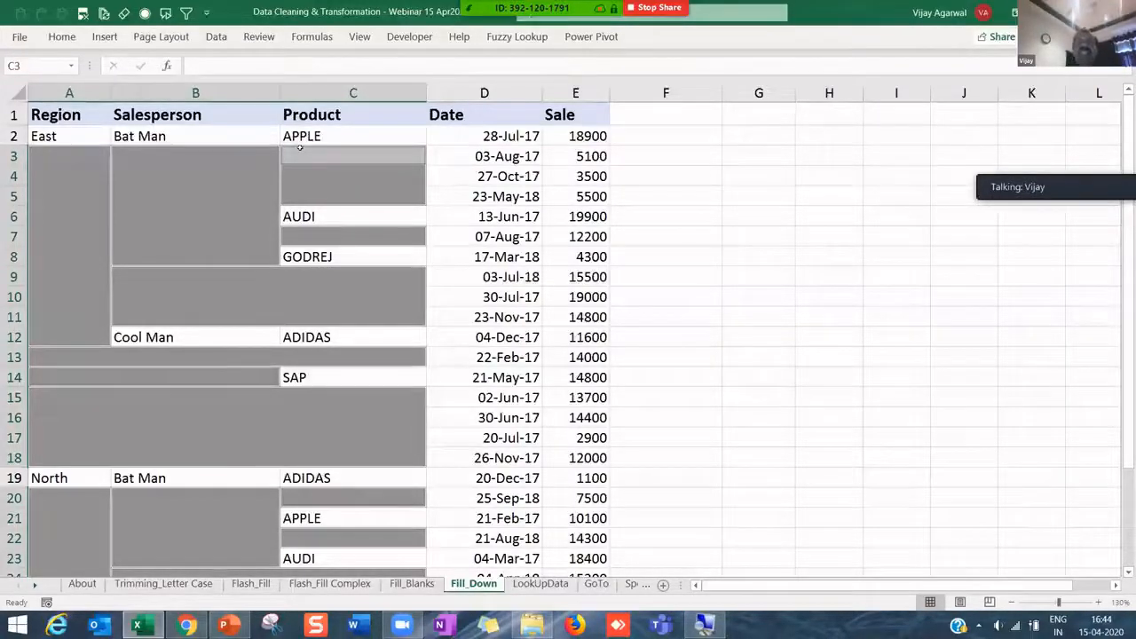
- Enter the cell-above formula into all selected blanks at once with Ctrl+Enter
text(=)
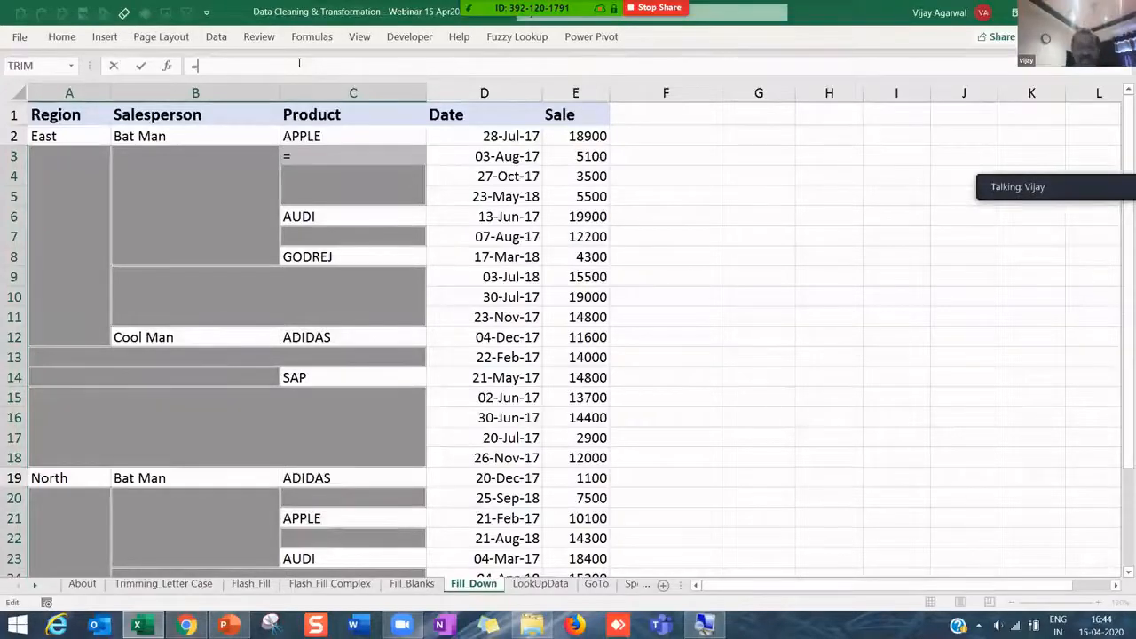
key(Up)
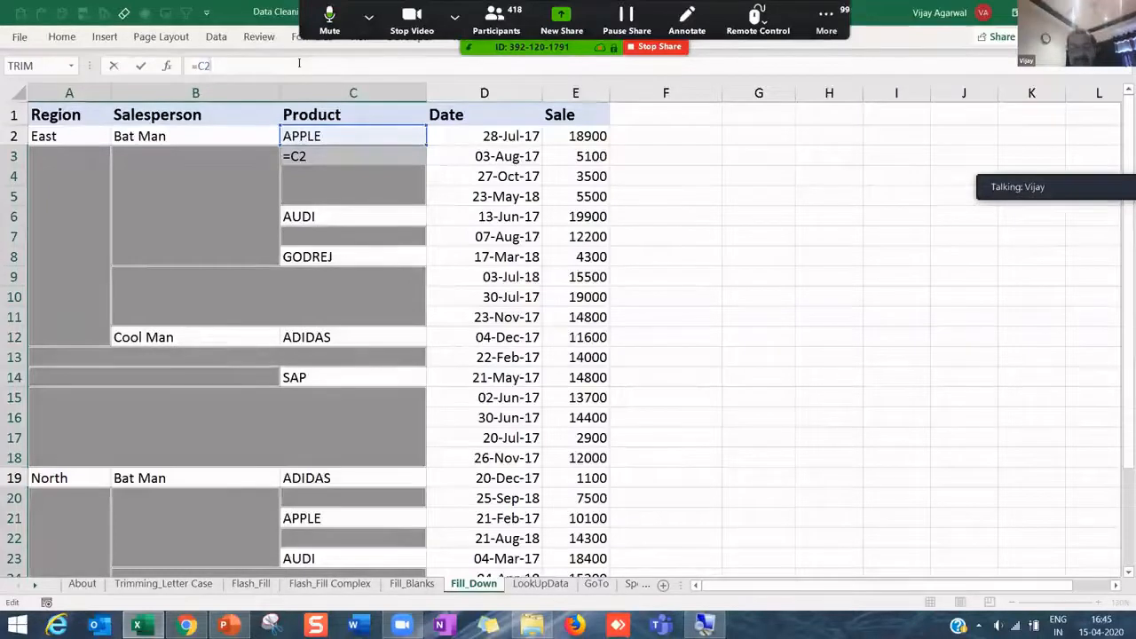
key(ctrl+Return)
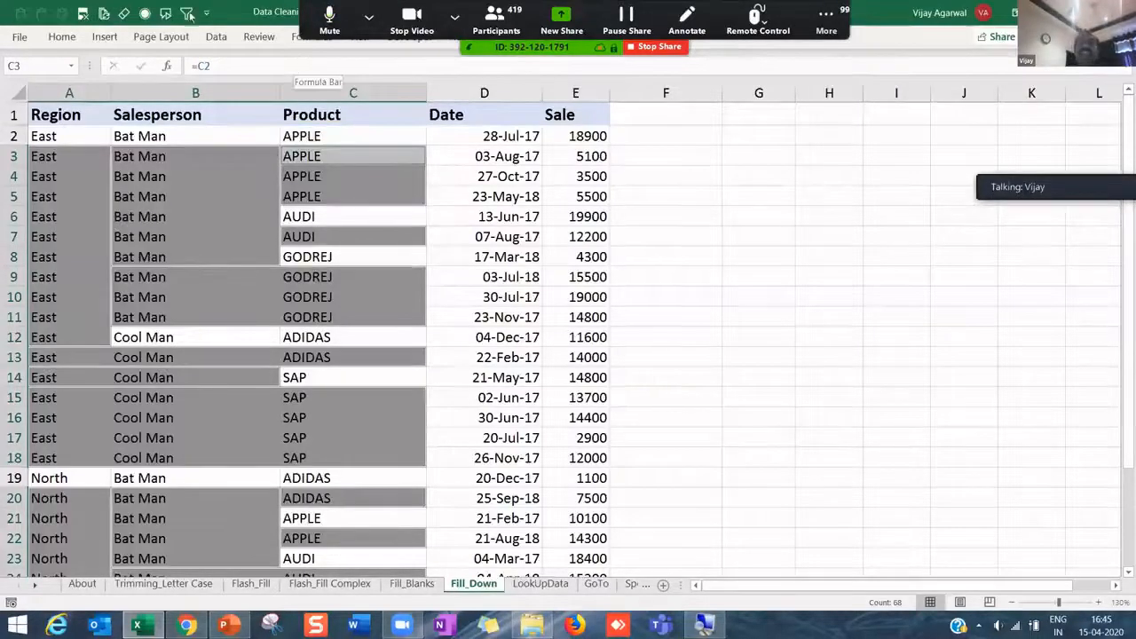
- Inspect the cell-above formulas filled into C7, C3, C4, B6 and B4
click(309, 233)
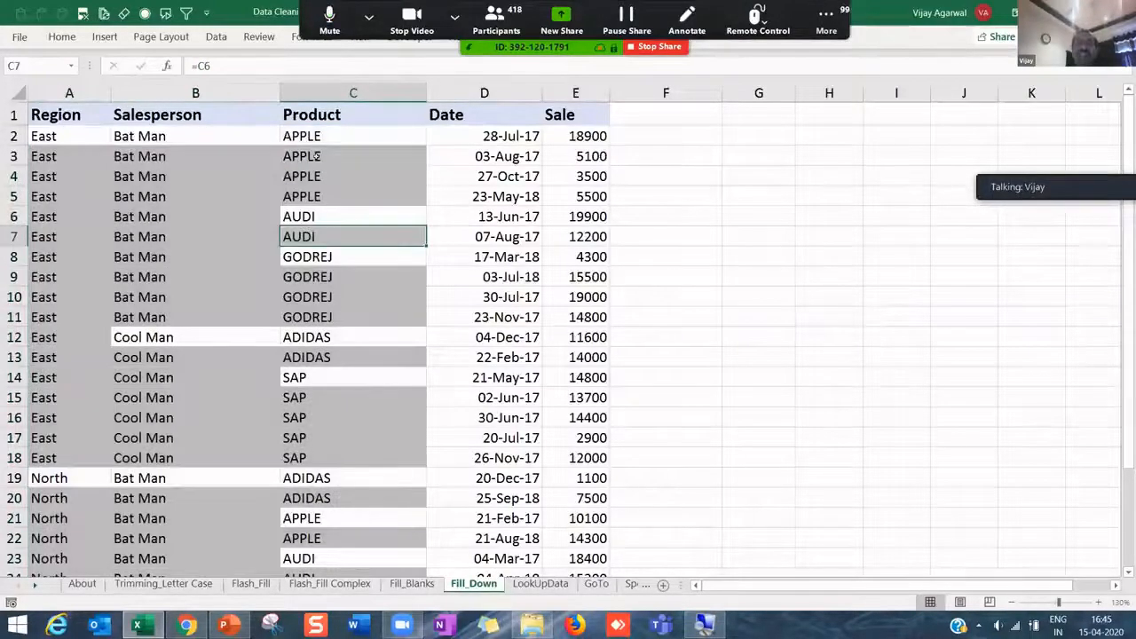
click(312, 156)
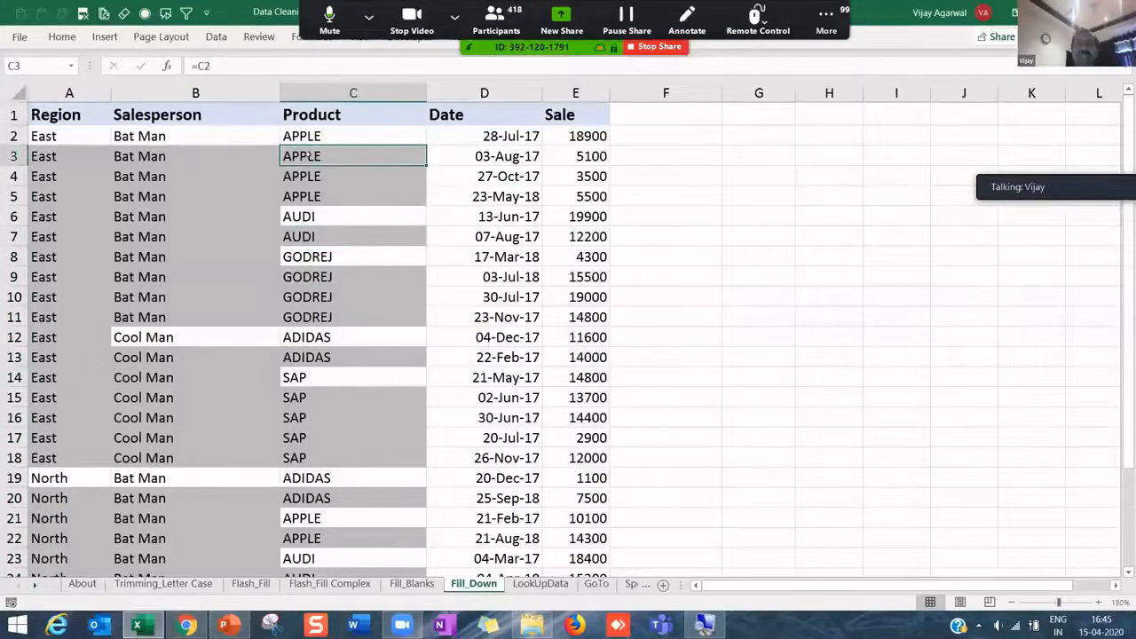
drag(308, 155, 310, 136)
drag(305, 176, 305, 157)
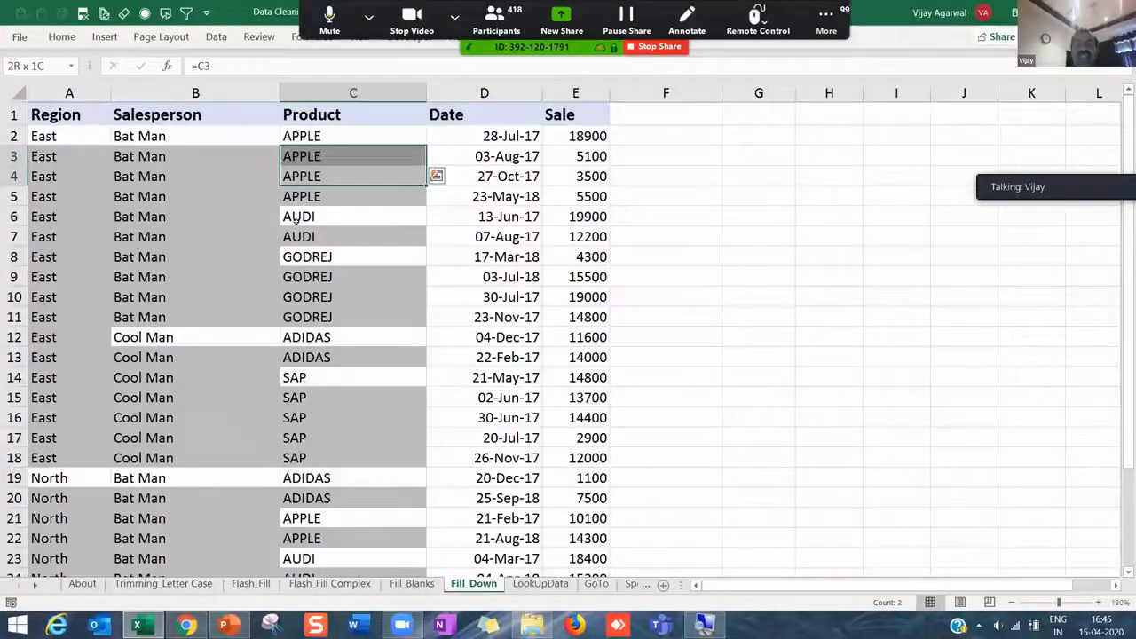
click(293, 212)
click(142, 214)
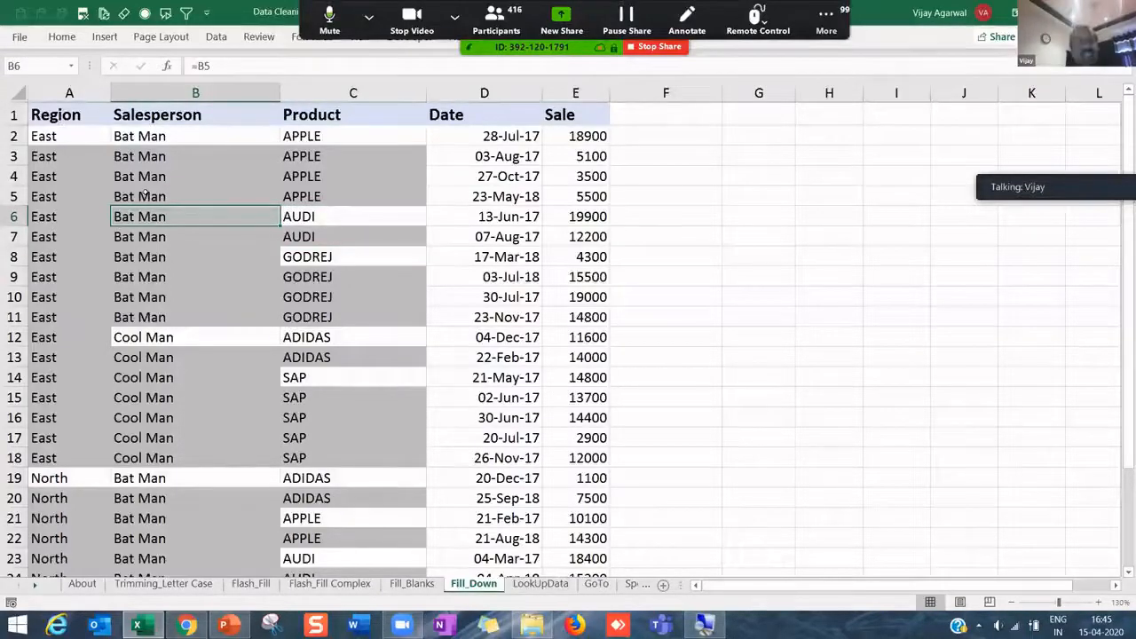
key(Up)
key(Up)
key(Up)
key(Up)
- Select the original East entry in A2 and rows 2–4, check B4, then select the header row
key(Left)
key(Right)
key(Right)
key(Left)
key(Left)
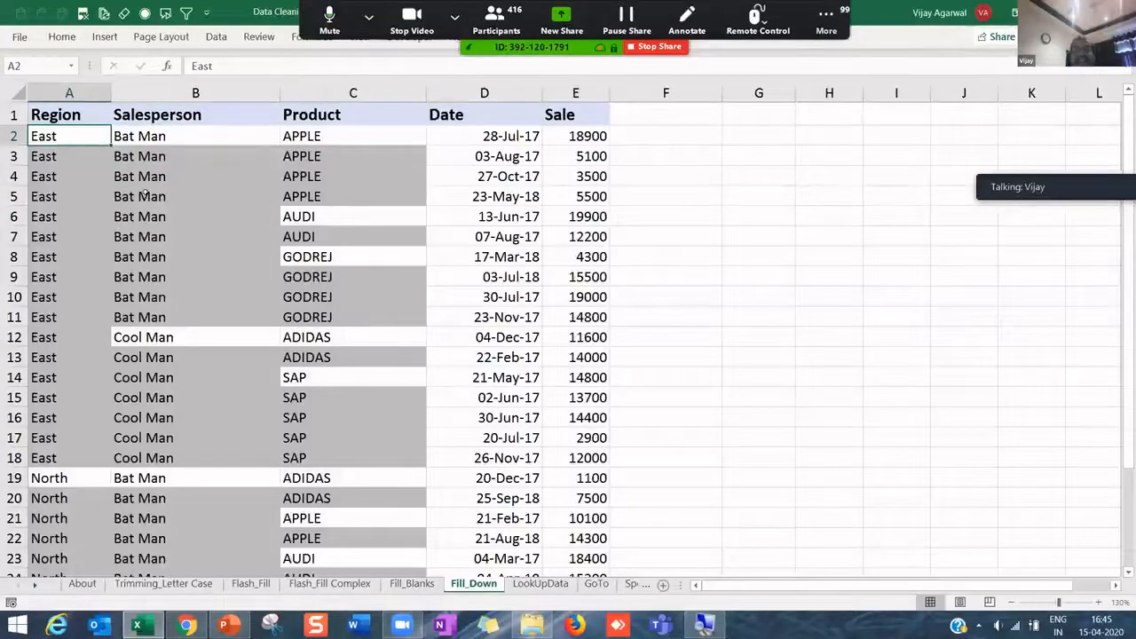
key(shift+Right)
key(shift+Right)
key(shift+Down)
key(shift+Down)
key(shift+Down)
key(shift+Down)
key(shift+Down)
key(shift+Down)
key(shift+Down)
key(shift+Up)
key(shift+Up)
key(shift+Up)
key(shift+Up)
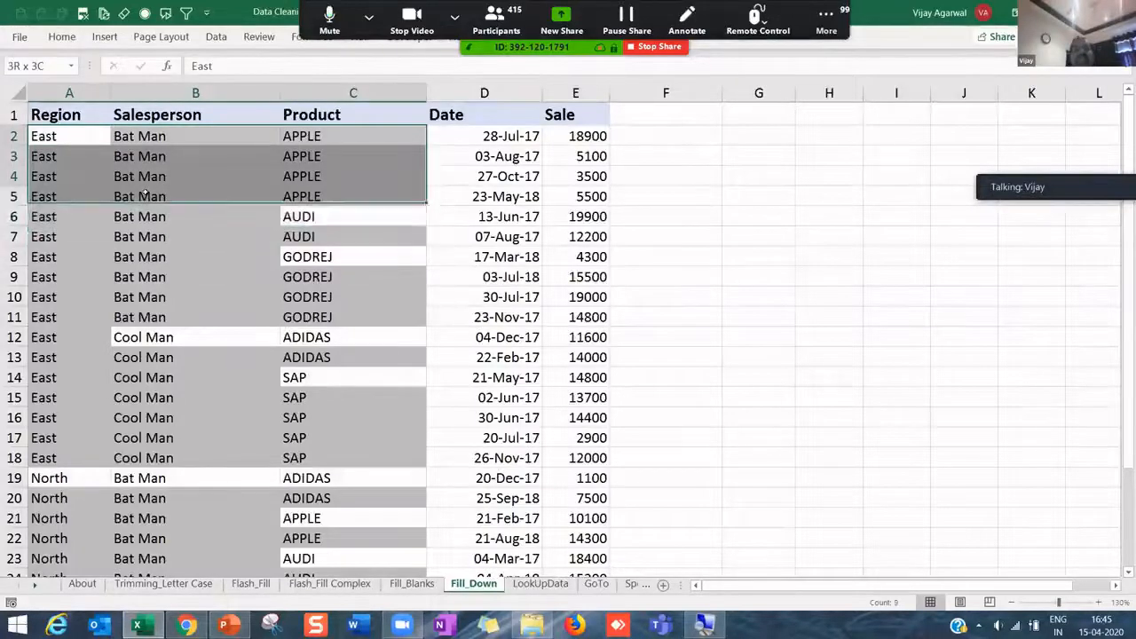
key(shift+Up)
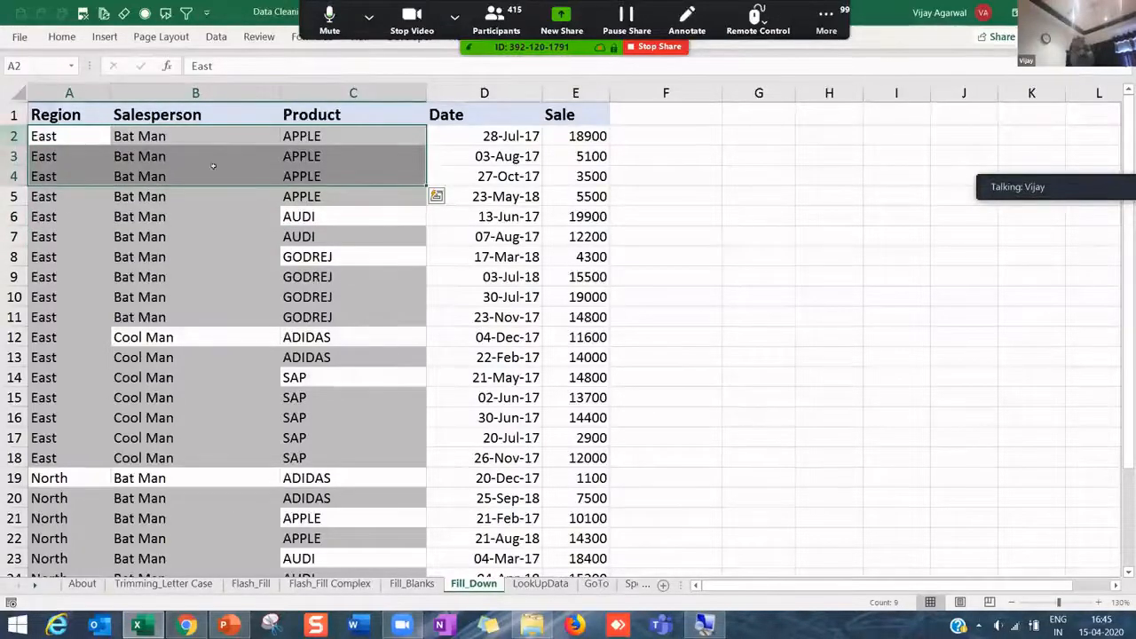
click(213, 168)
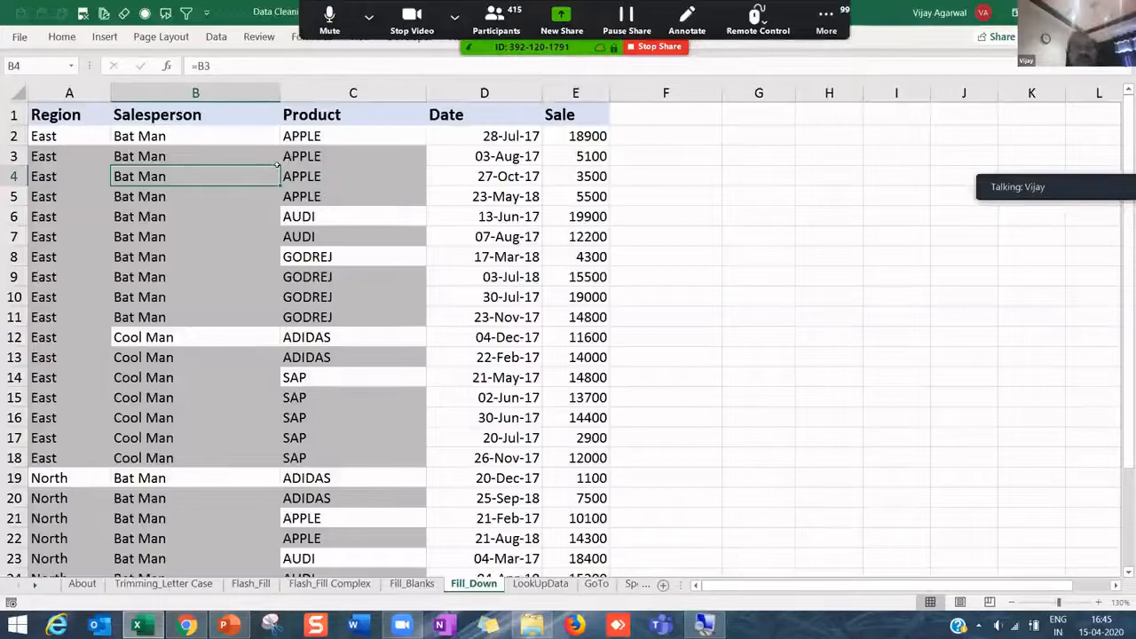
key(ctrl+Home)
key(shift+Right)
key(shift+Right)
key(shift+Right)
key(shift+Right)
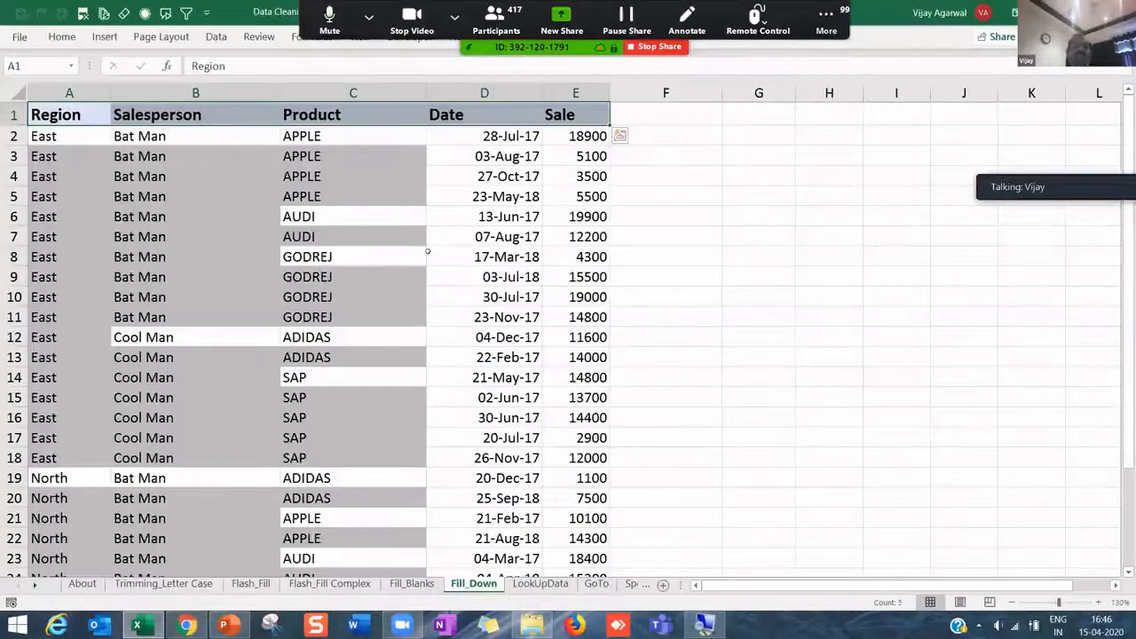
- Check the formulas in B5, B3 and C4, then move to the Flash_Fill sheet
click(206, 195)
click(182, 155)
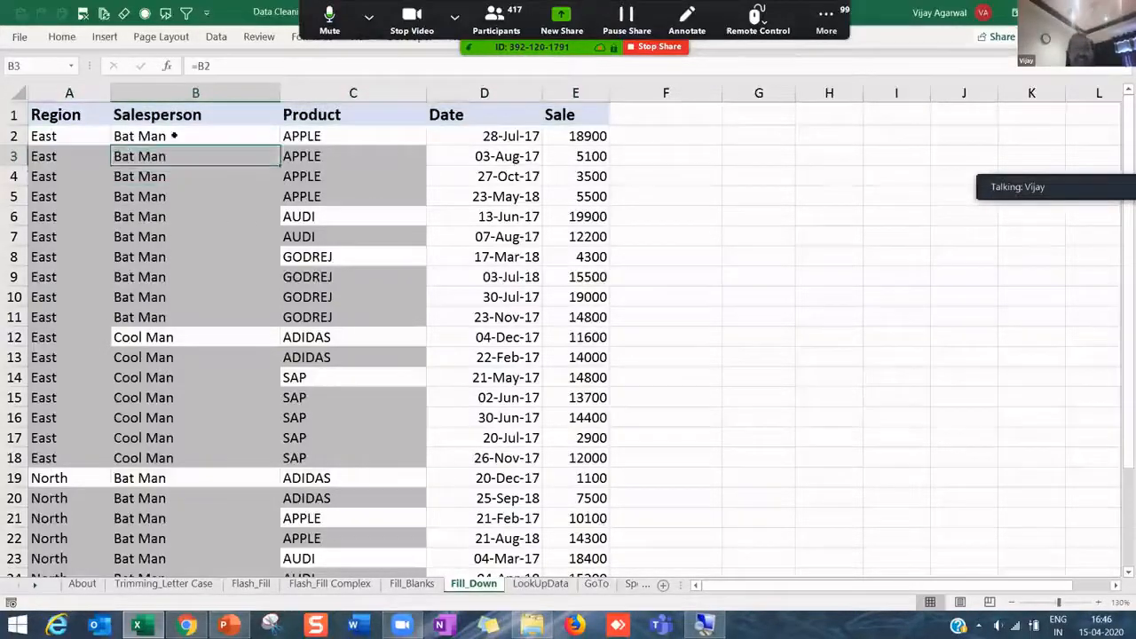
drag(62, 136, 353, 416)
click(337, 182)
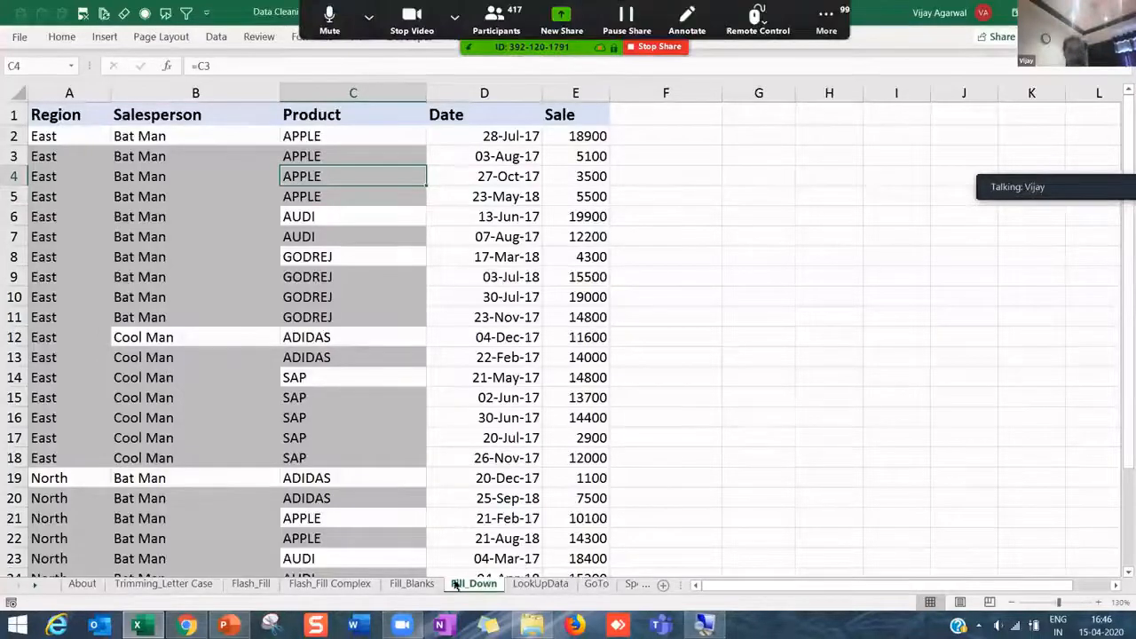
click(317, 584)
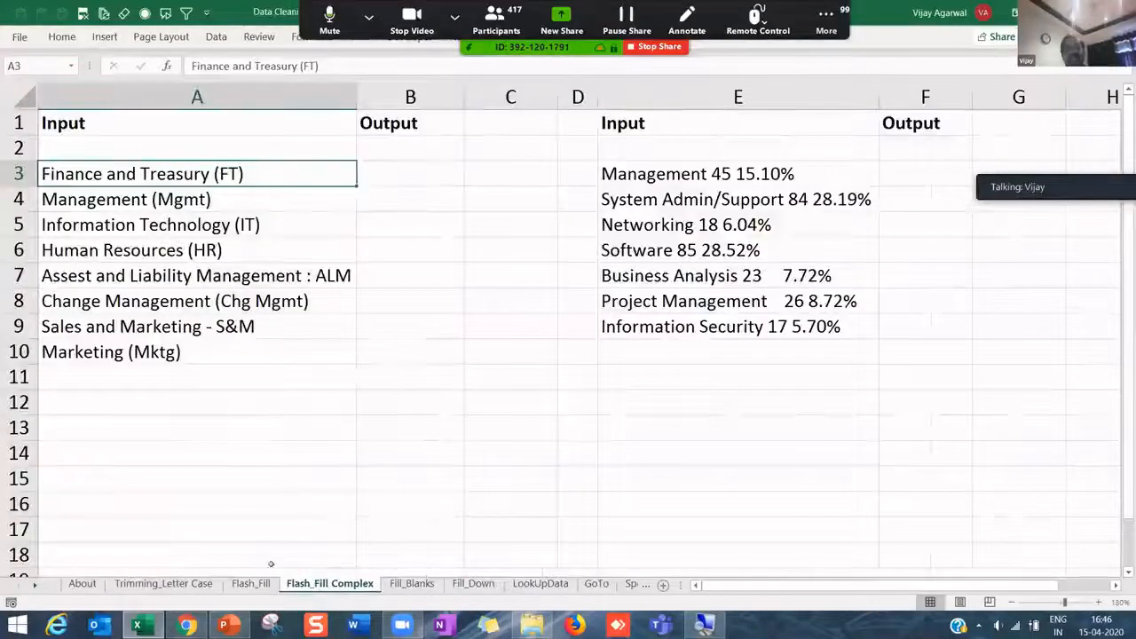
click(251, 582)
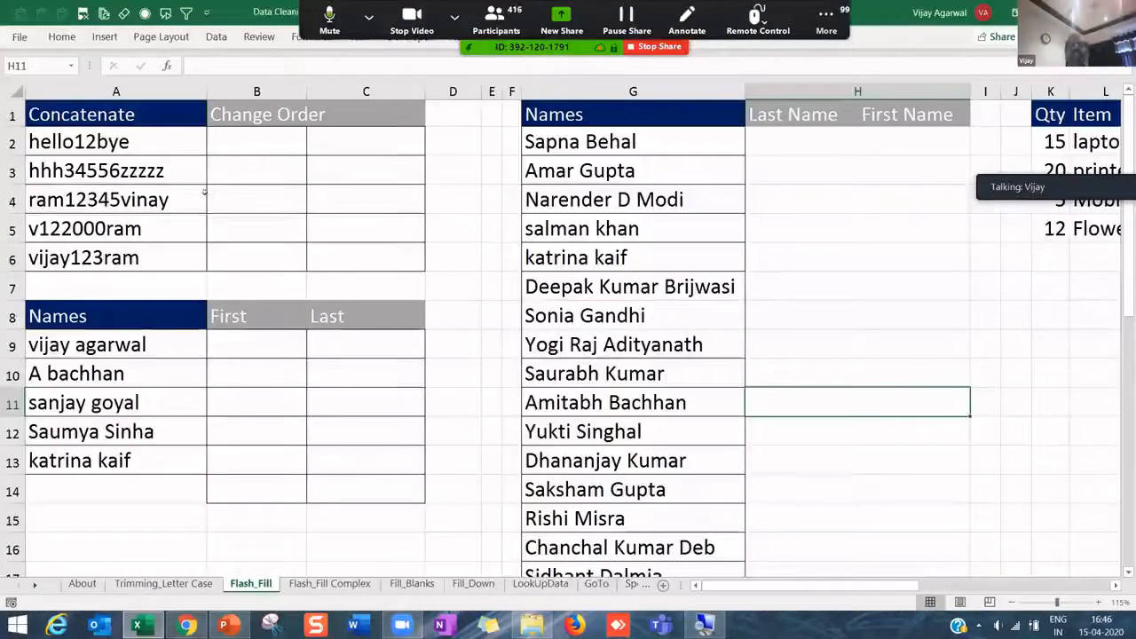
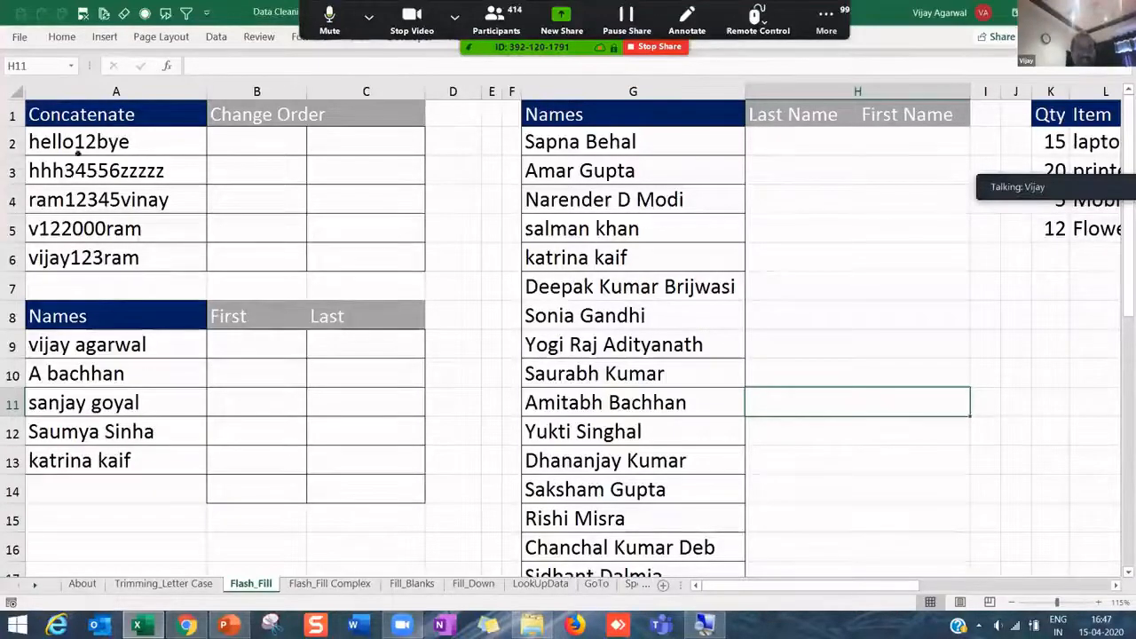
- Look over the Concatenate entries and the Data tools where Flash Fill lives
click(78, 151)
key(Down)
key(Down)
key(Down)
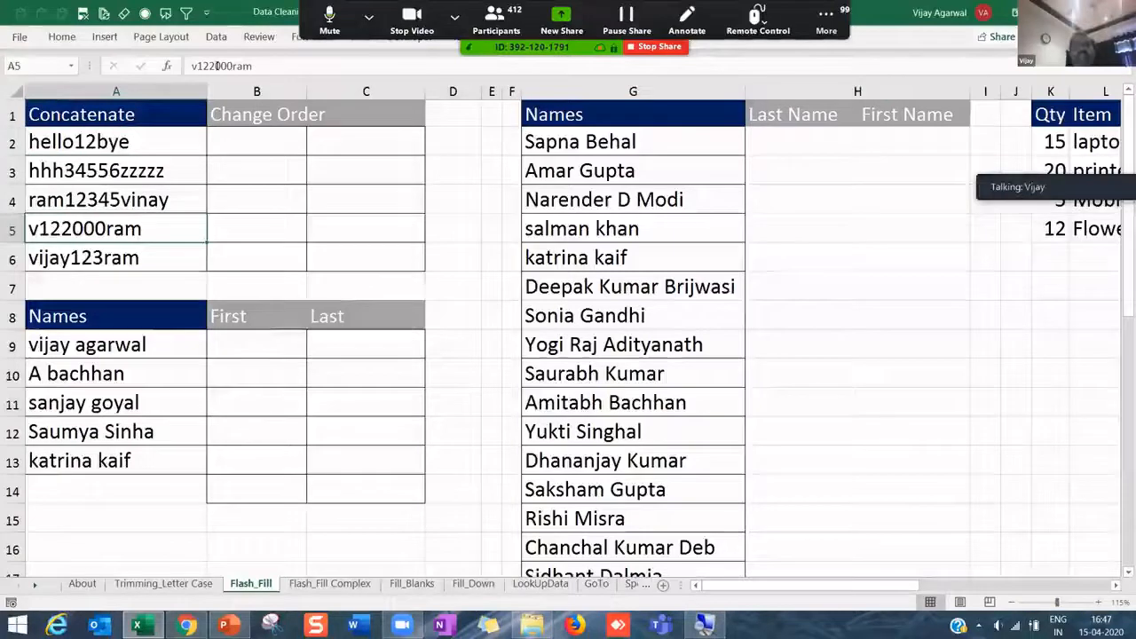
key(alt+s)
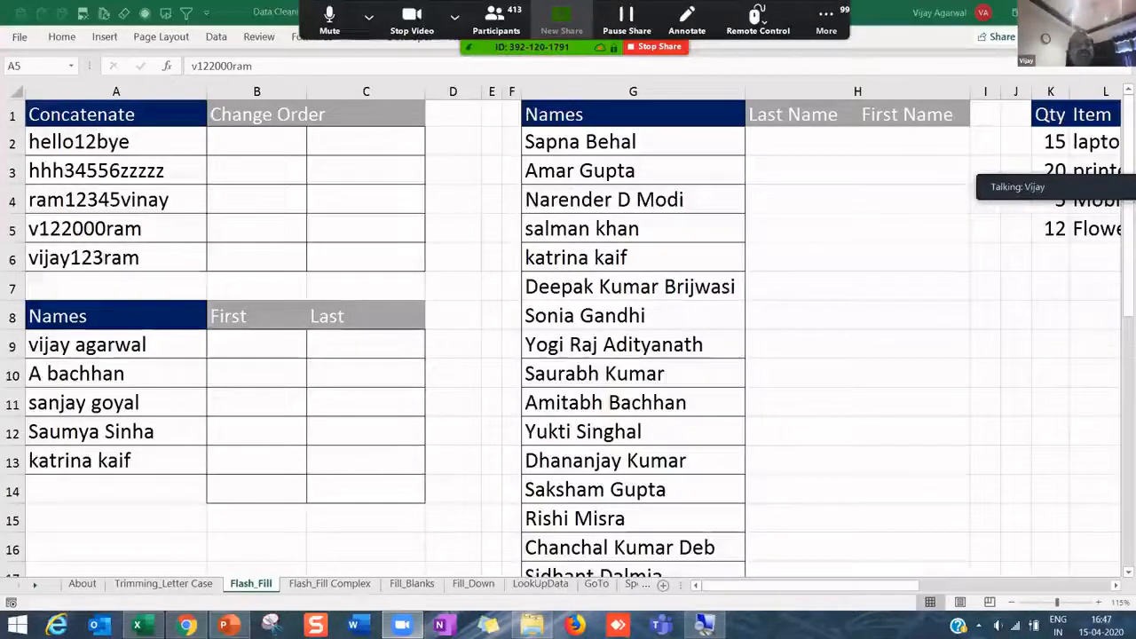
click(215, 36)
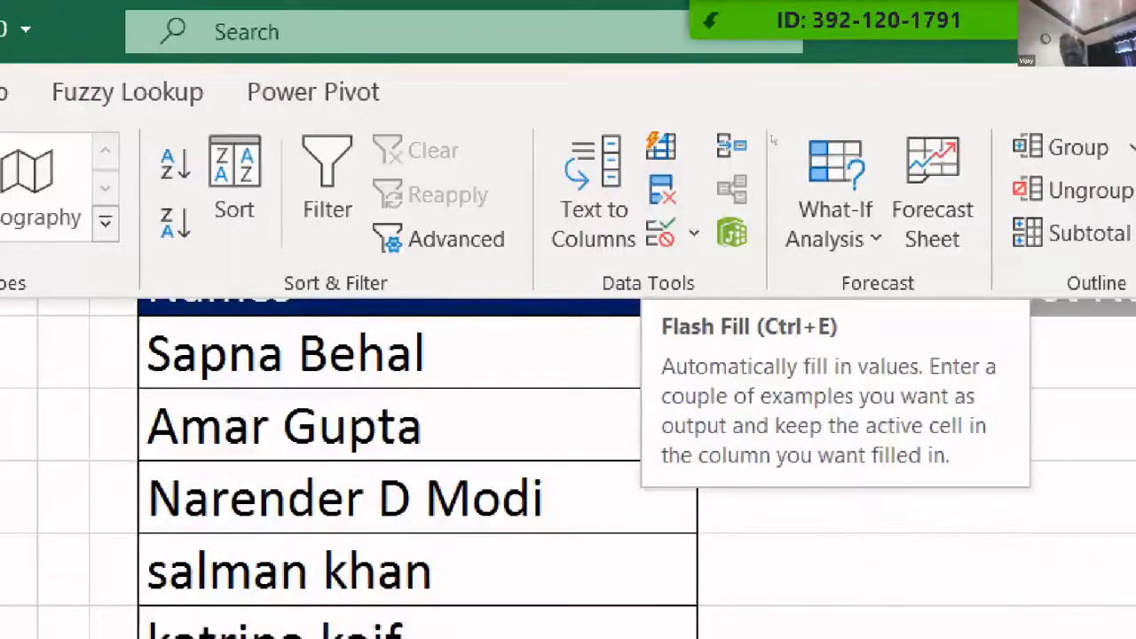
key(Escape)
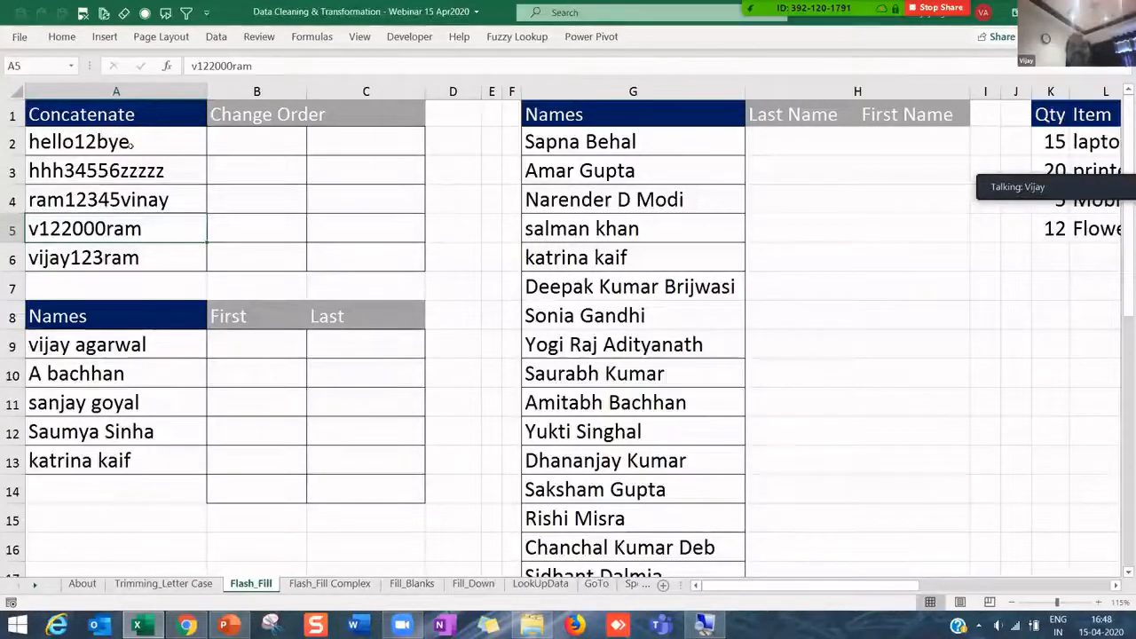
- Review the B2:B6 and C2:C6 target ranges against the entries, ending in B2
click(115, 170)
click(252, 165)
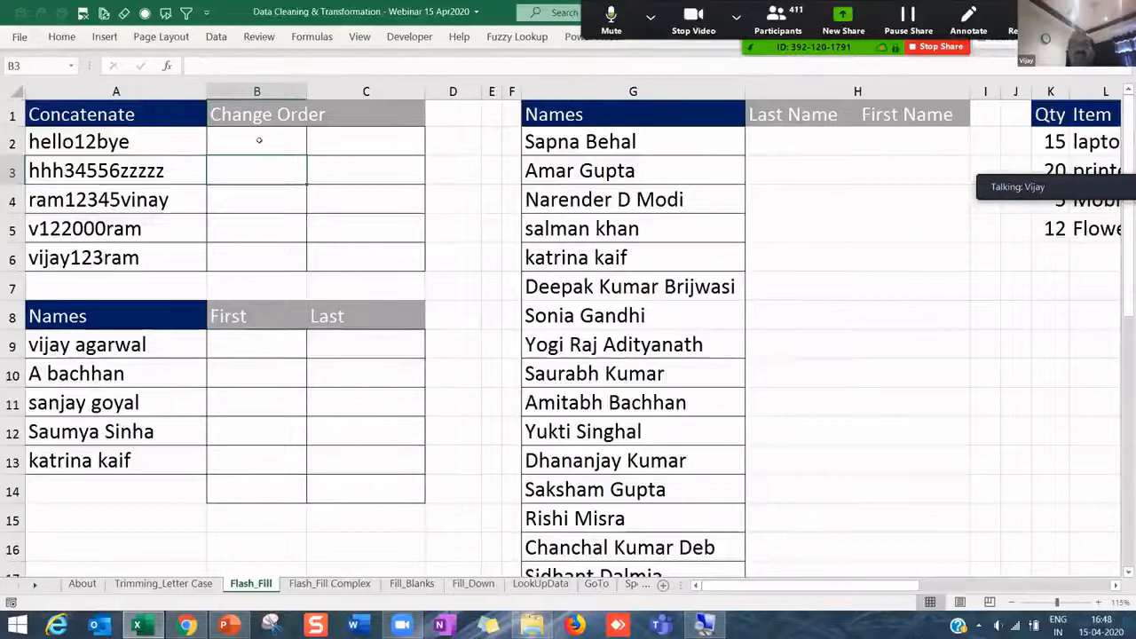
drag(258, 139, 278, 242)
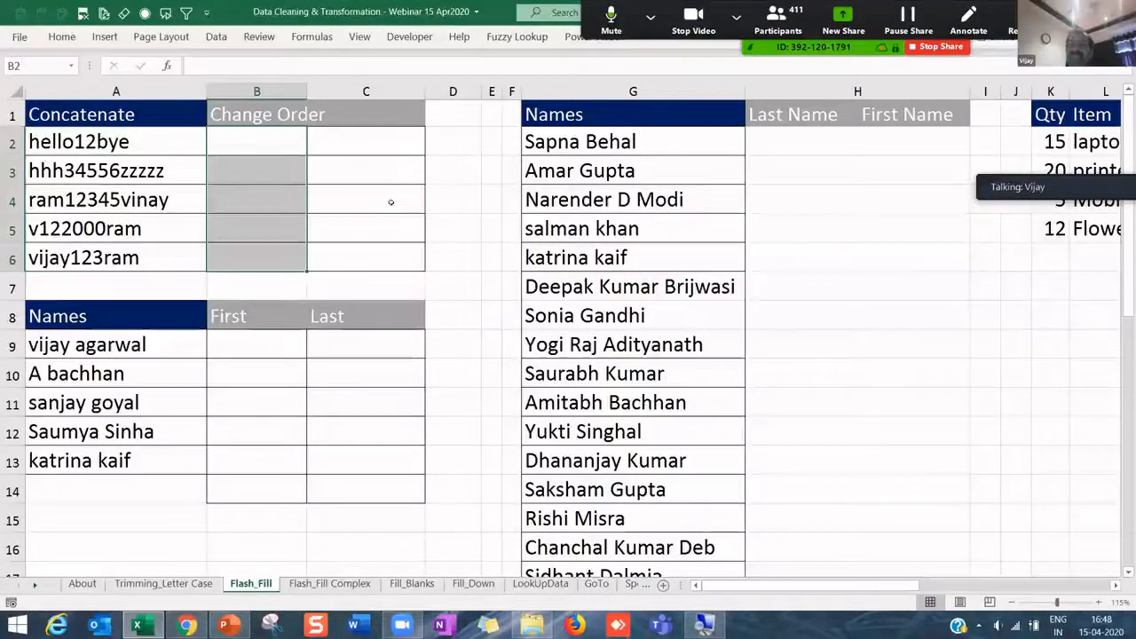
click(375, 144)
drag(371, 229, 368, 257)
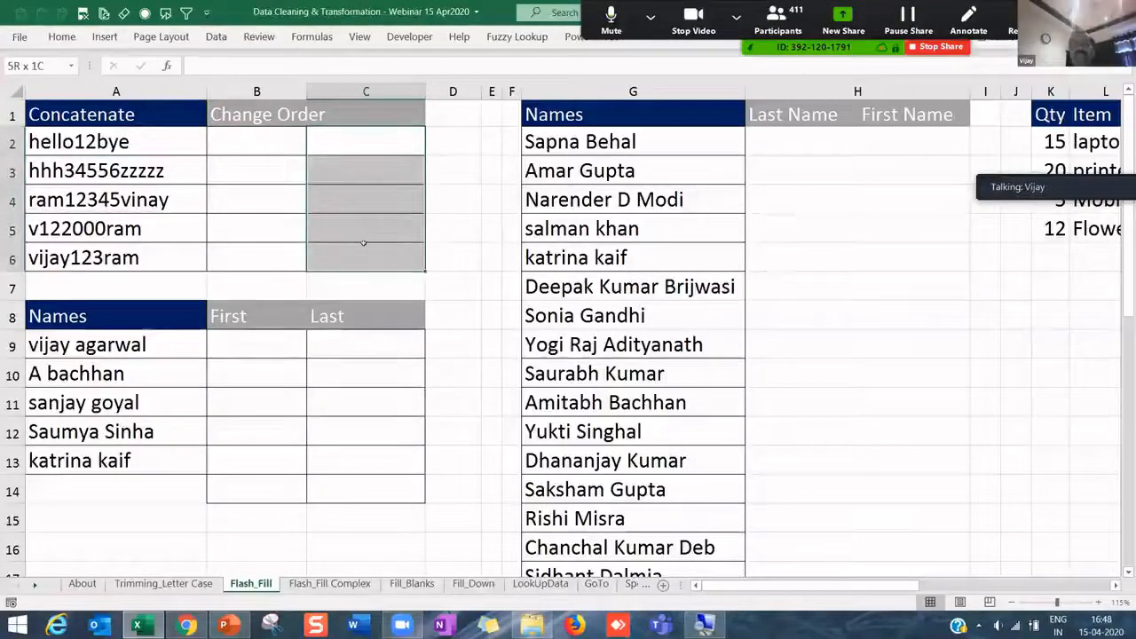
click(297, 216)
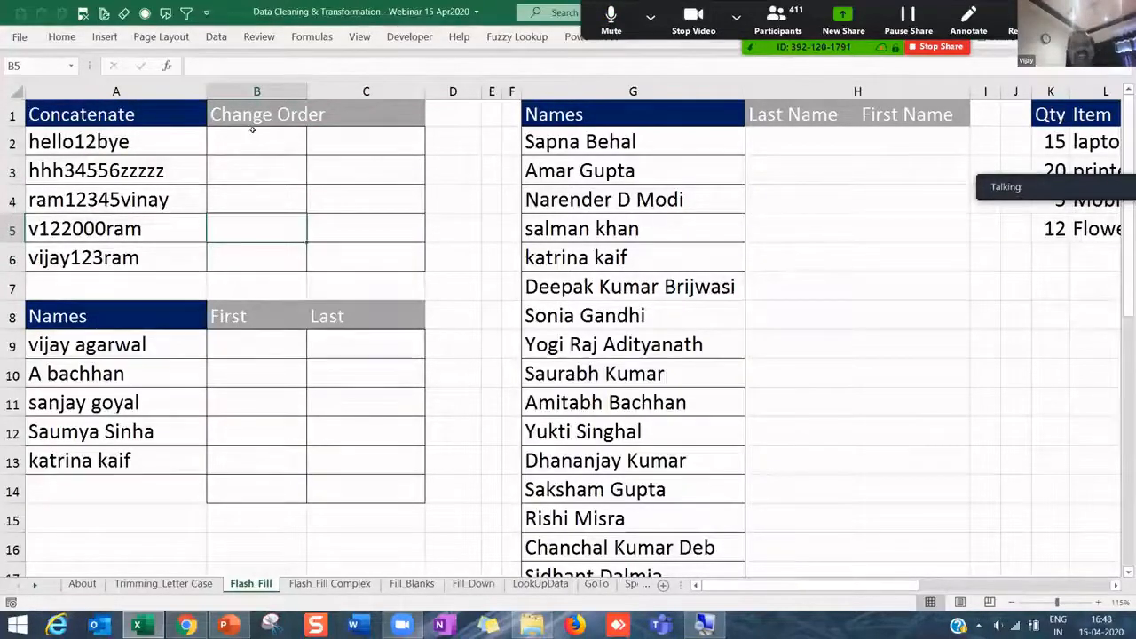
click(133, 147)
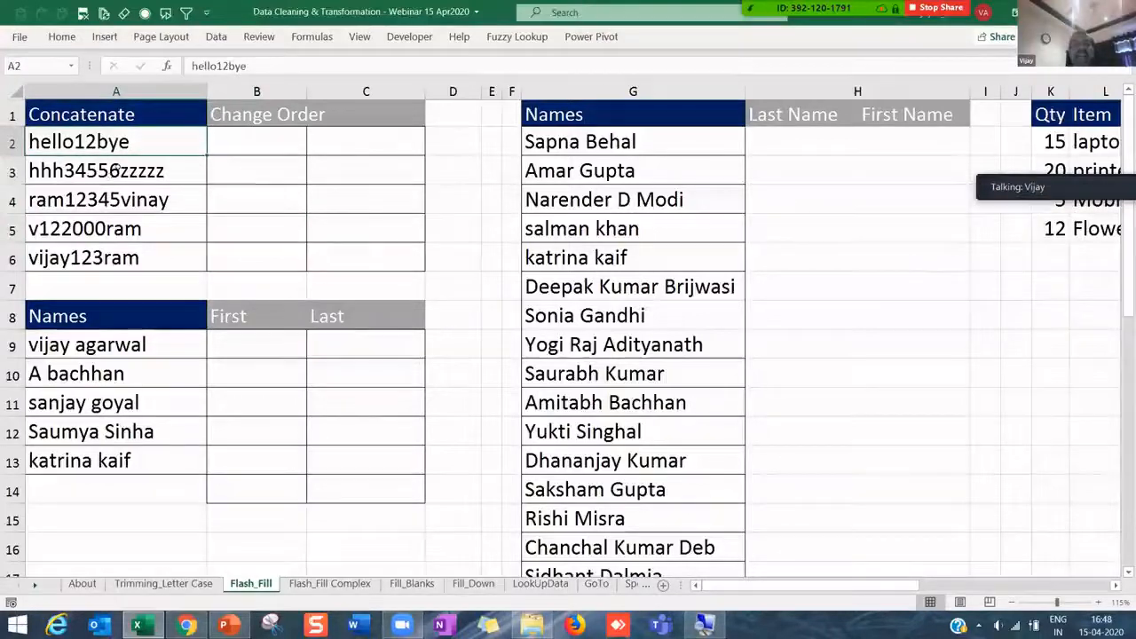
click(109, 176)
click(107, 142)
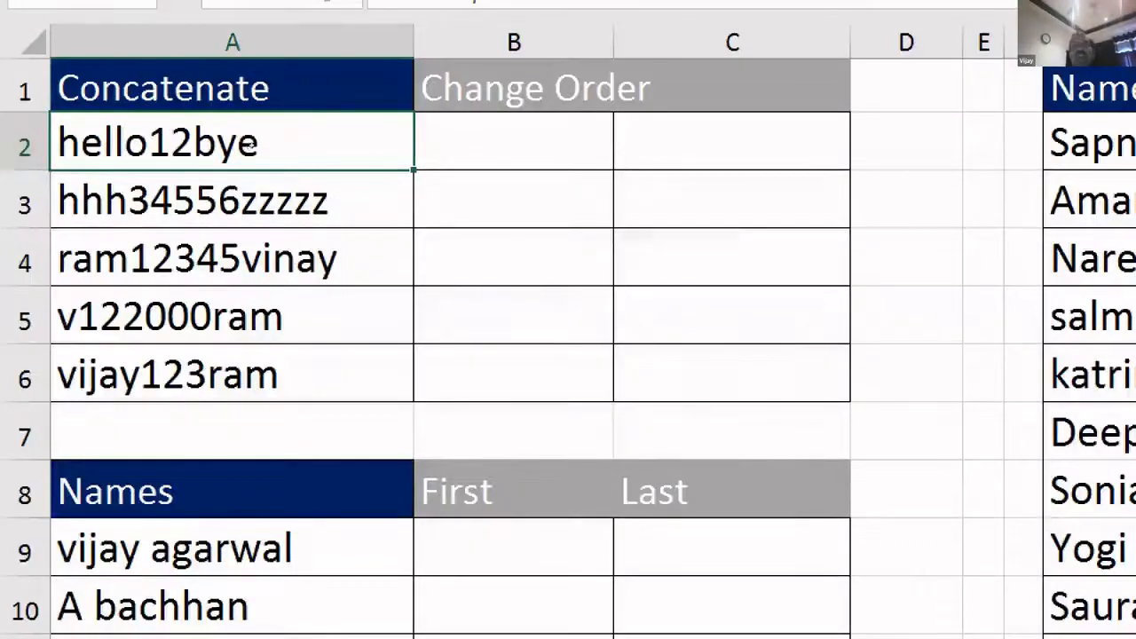
key(Right)
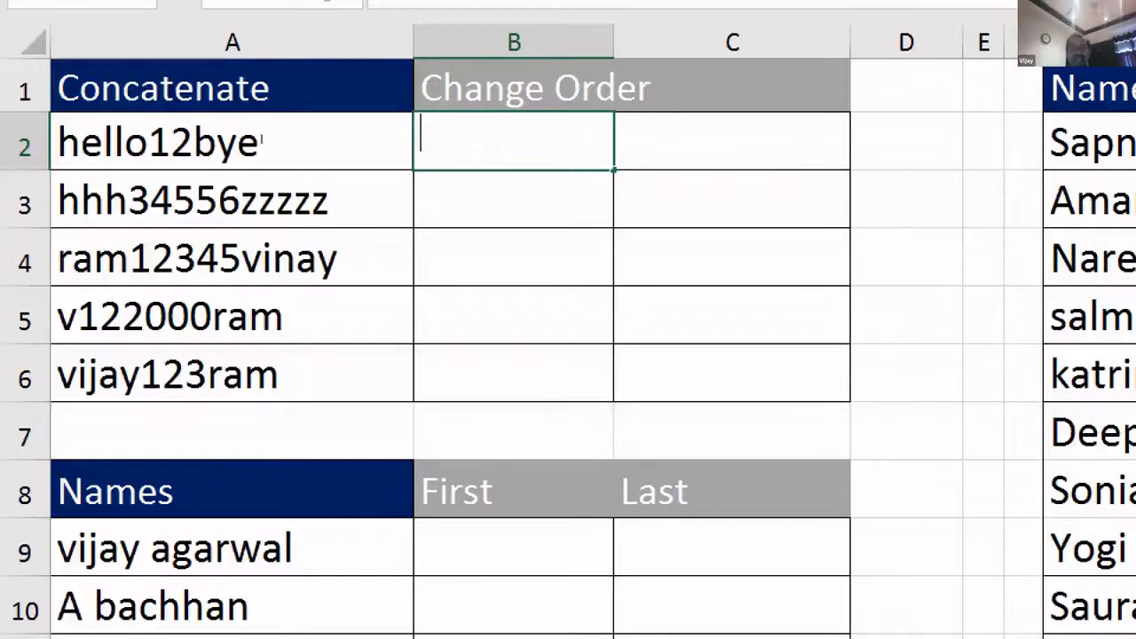
- Enter 12 in B2 and Flash Fill 34556, 12345, 122000 and 123 below it
text(12)
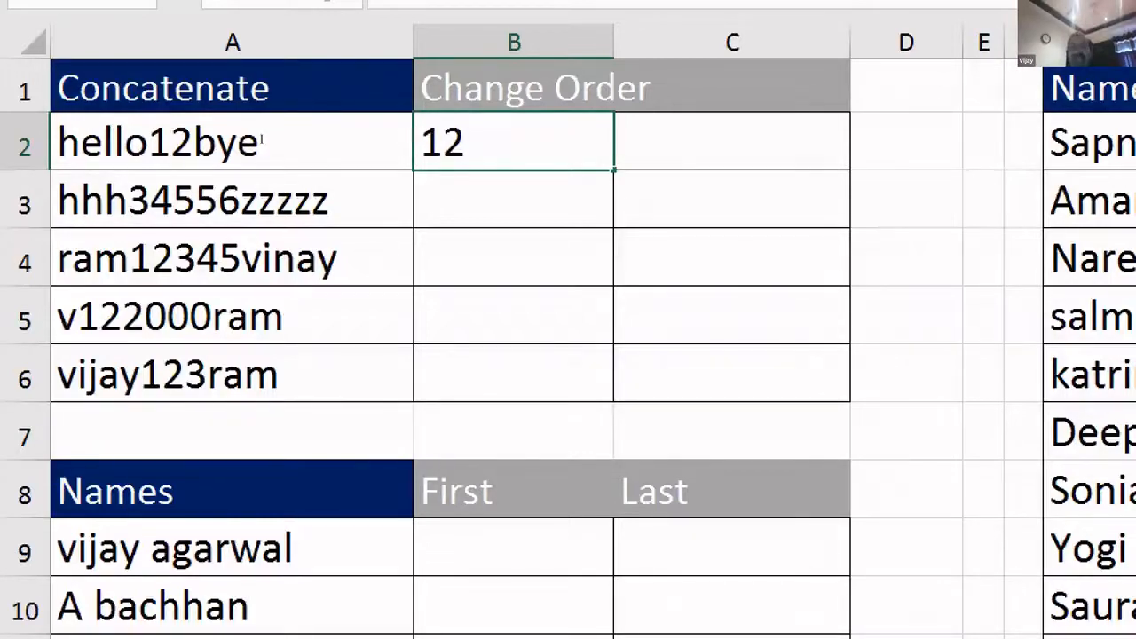
key(Return)
key(Return)
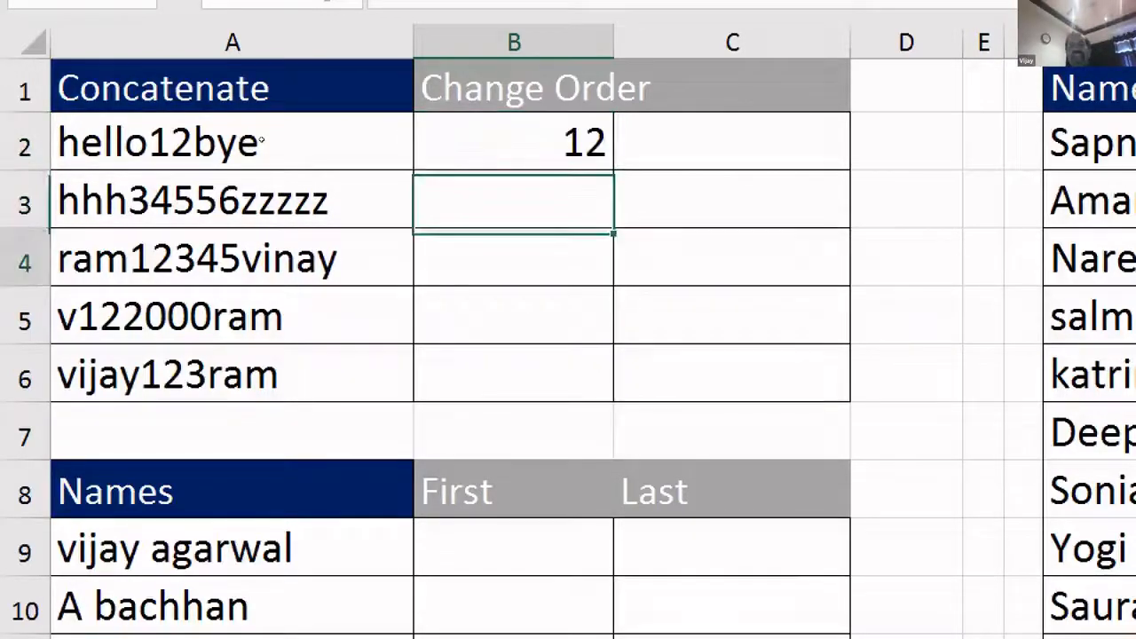
key(Up)
key(Down)
key(Up)
key(Down)
key(Down)
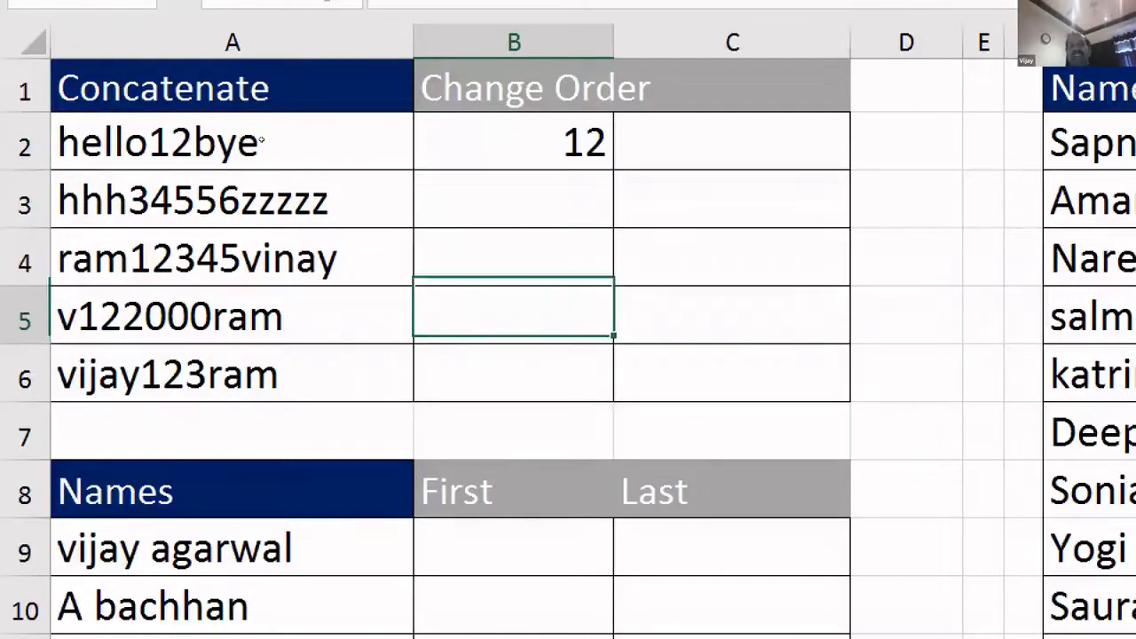
key(Up)
key(Up)
key(Down)
key(Down)
key(Down)
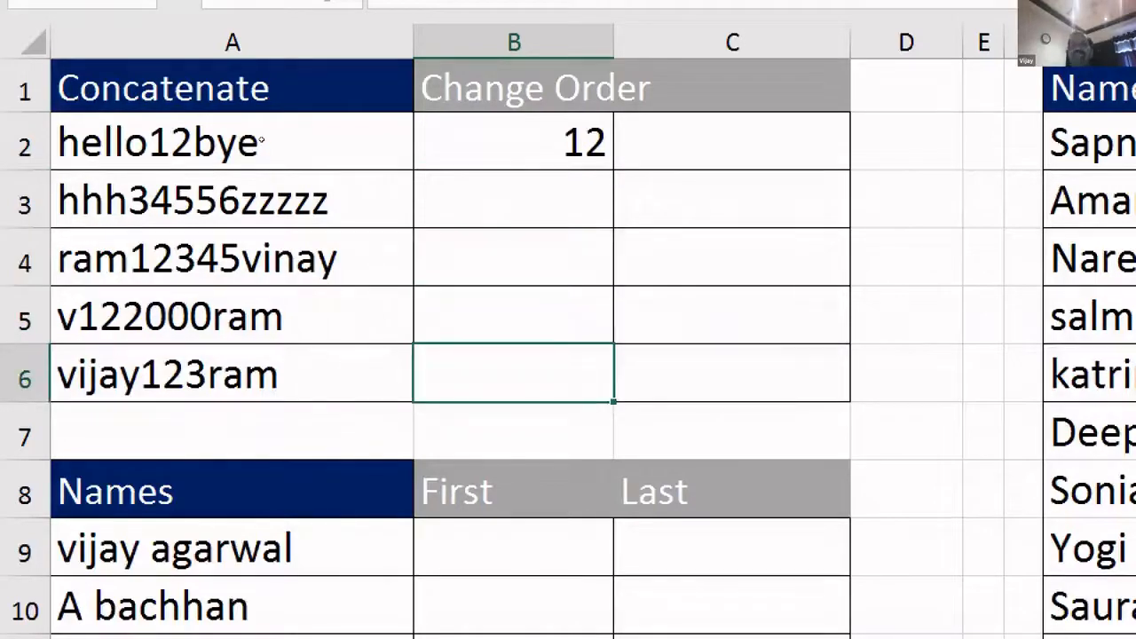
key(Up)
key(Up)
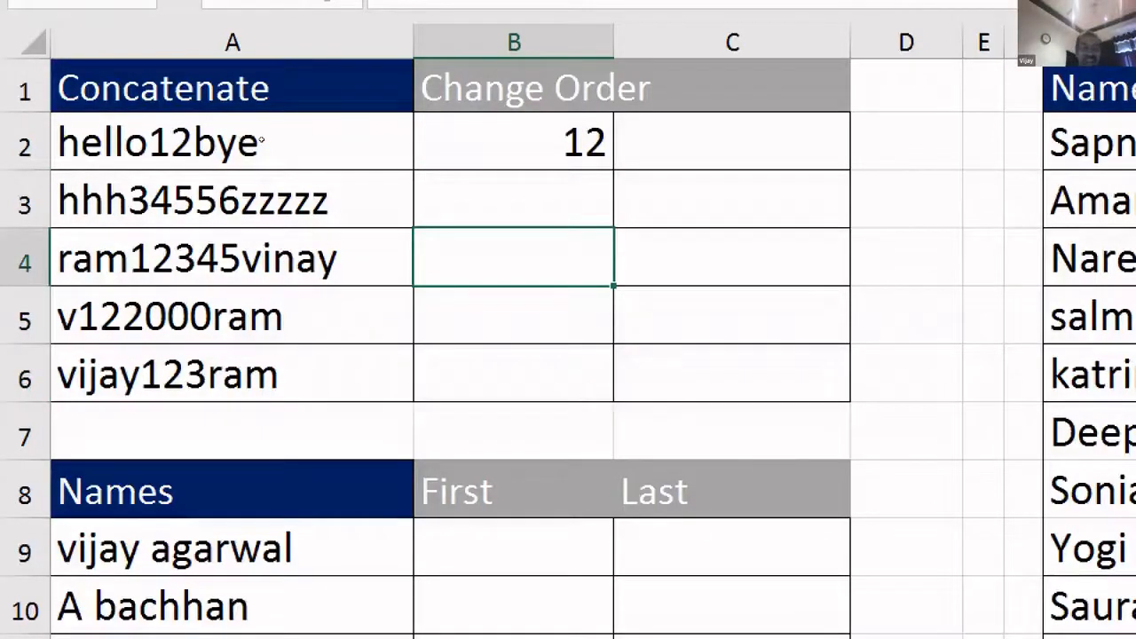
key(ctrl+e)
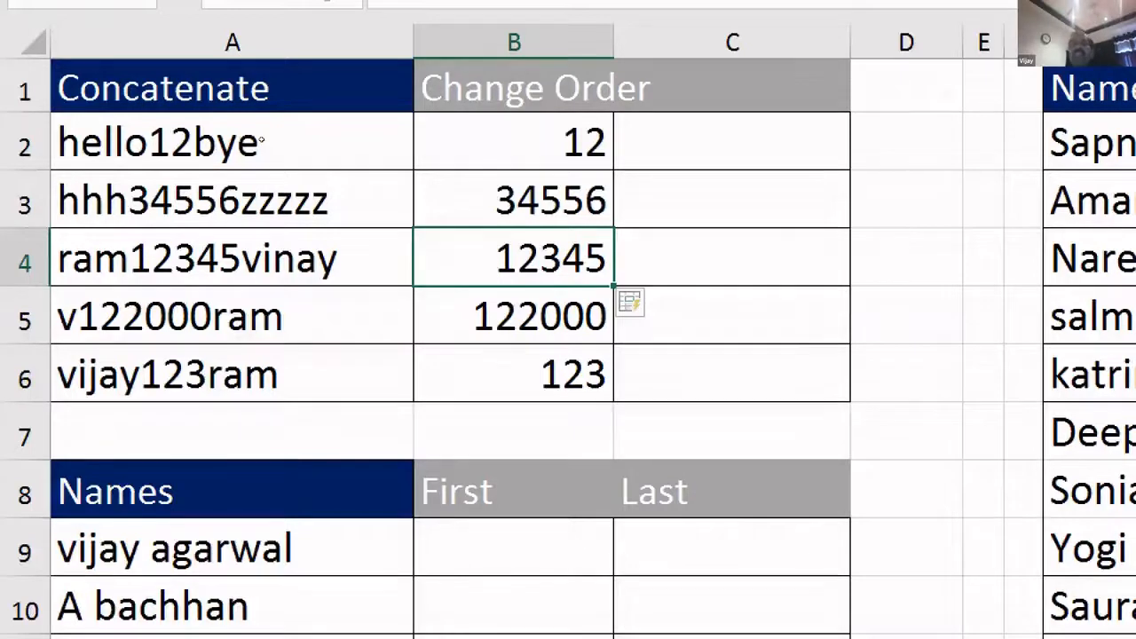
- Select the extracted numbers in B2:B6 to check them
key(Up)
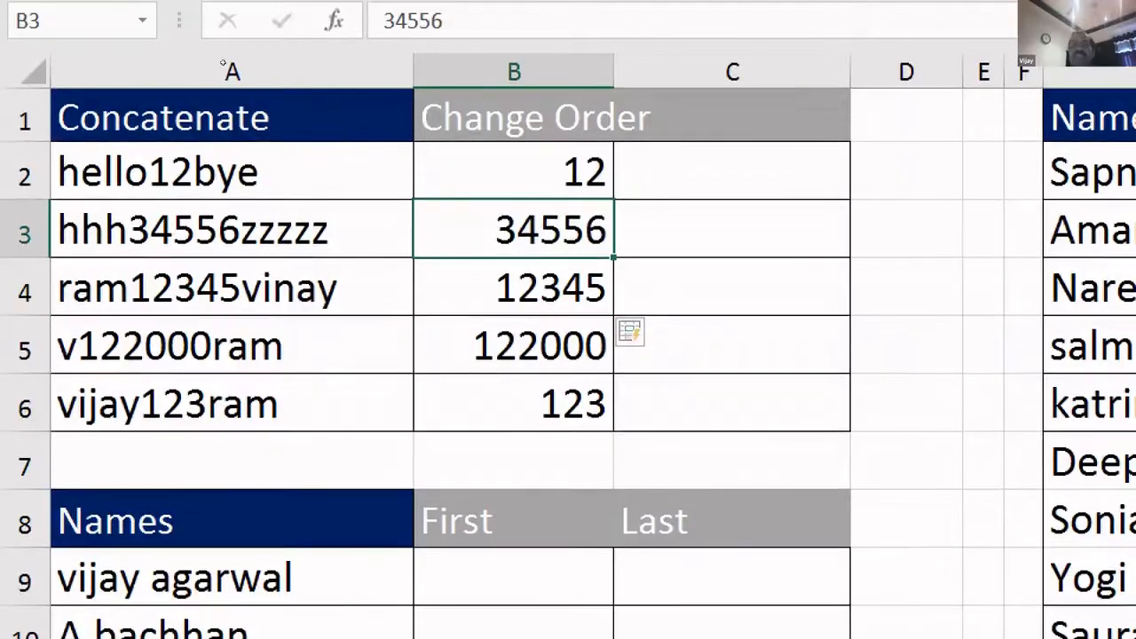
key(Up)
key(shift+Down)
key(shift+Down)
key(shift+Down)
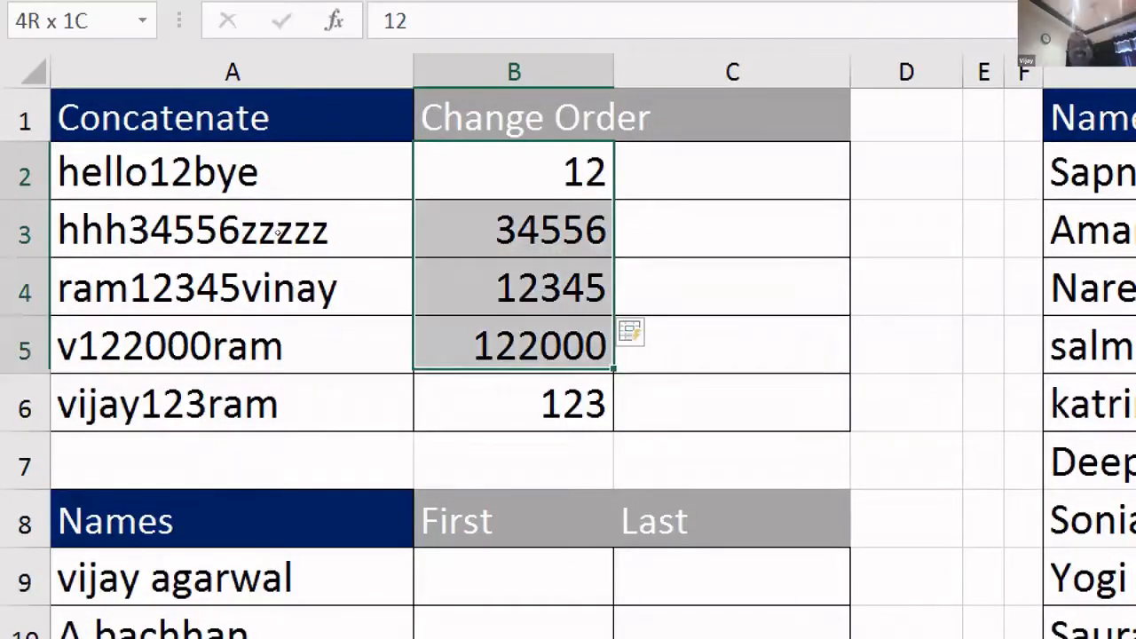
key(shift+Down)
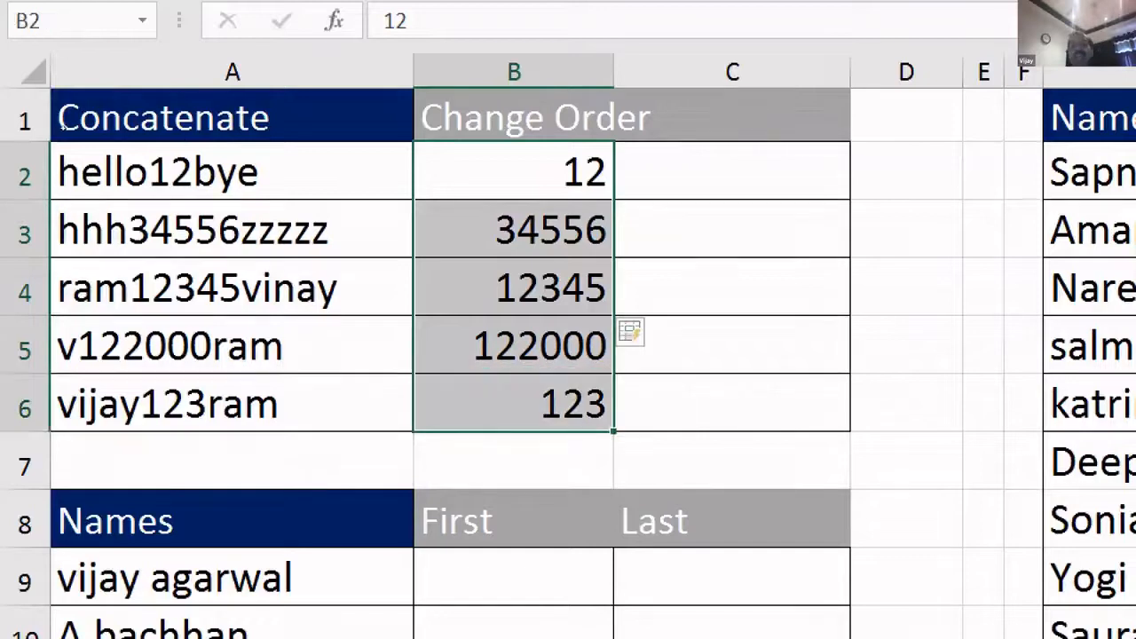
key(Right)
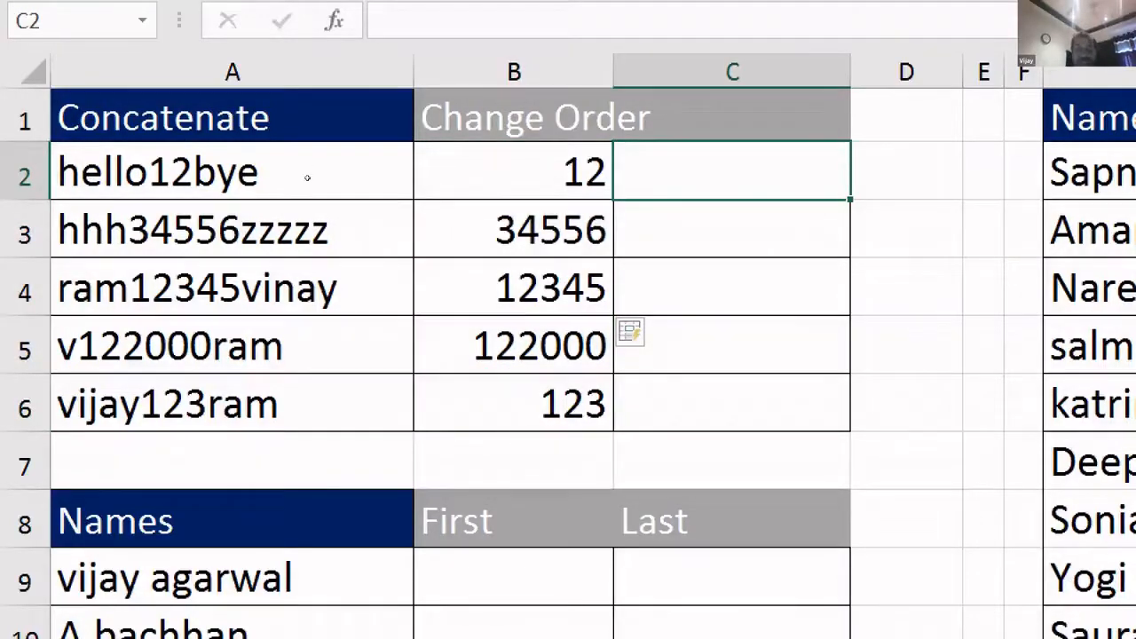
- Enter Bye_hello_12 in C2, Flash Fill C3:C6 through Ram_vijay_123, and widen column C
text(Bye)
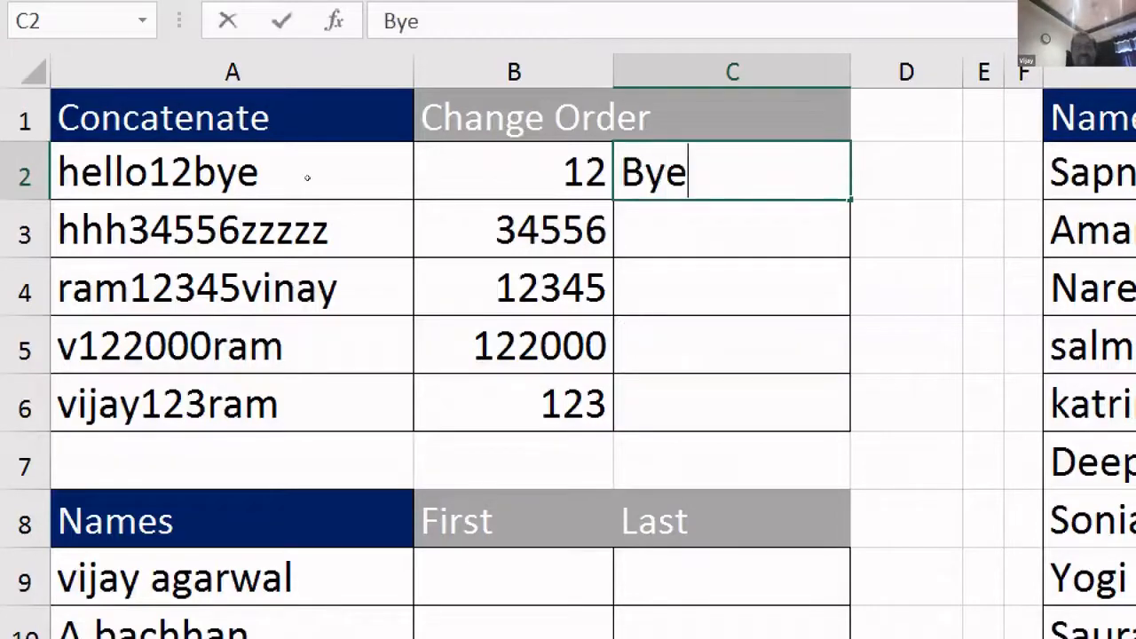
text(_)
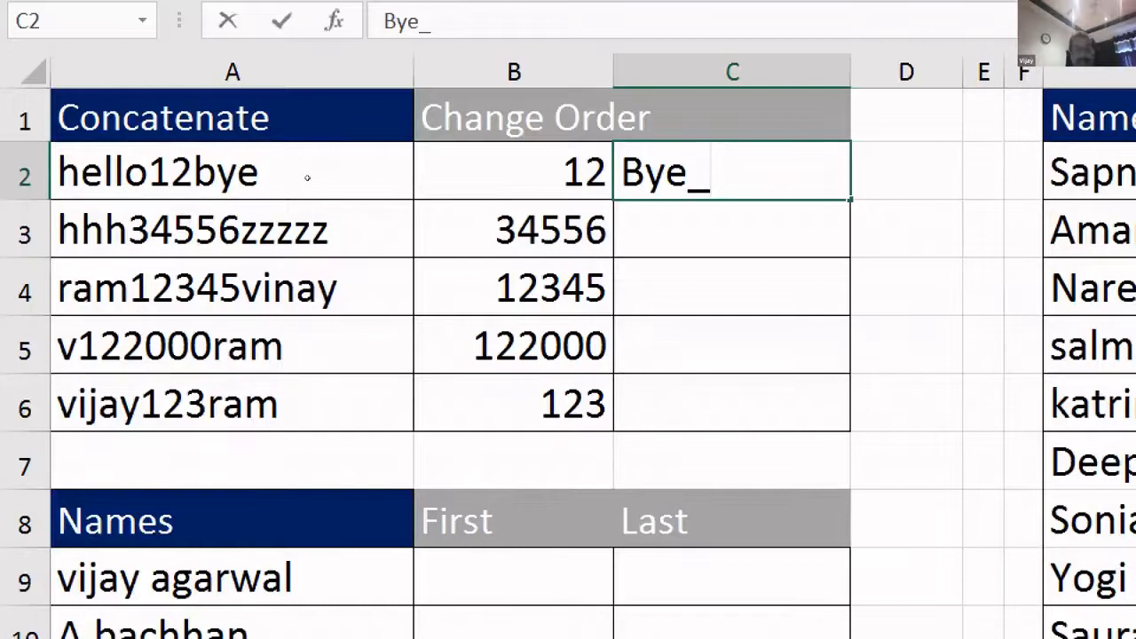
text(hello)
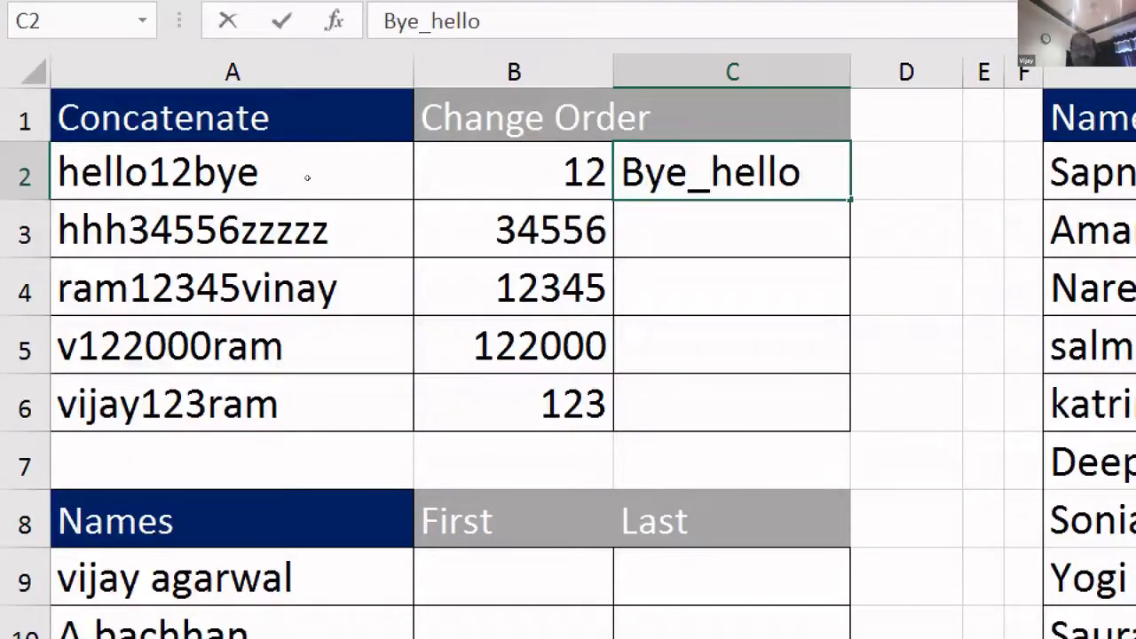
text(_1)
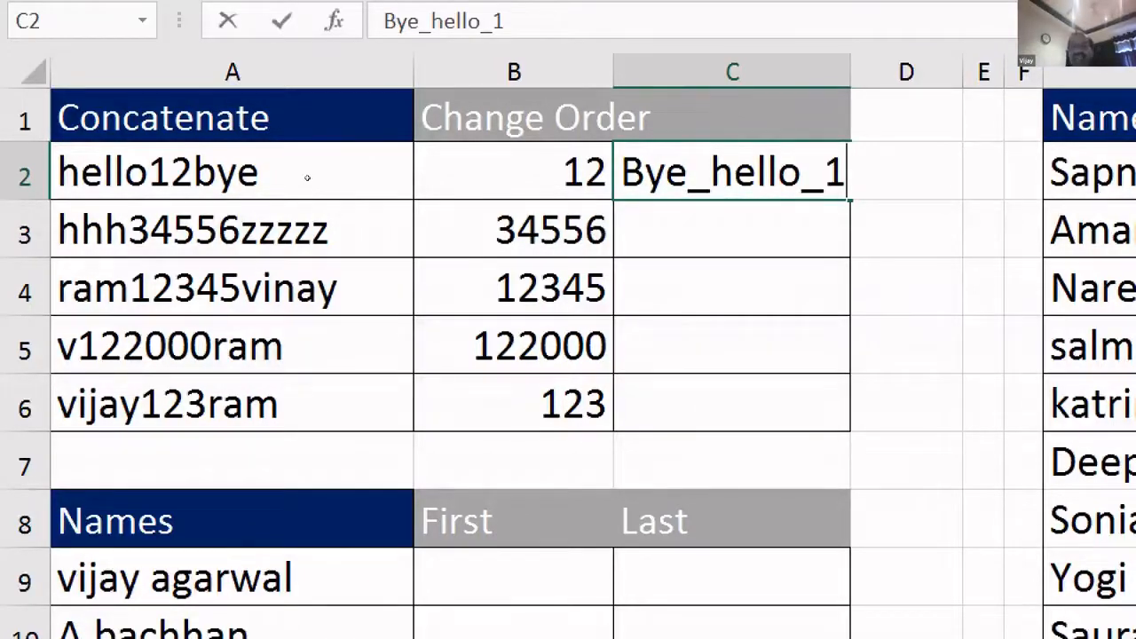
text(2)
key(Return)
key(Return)
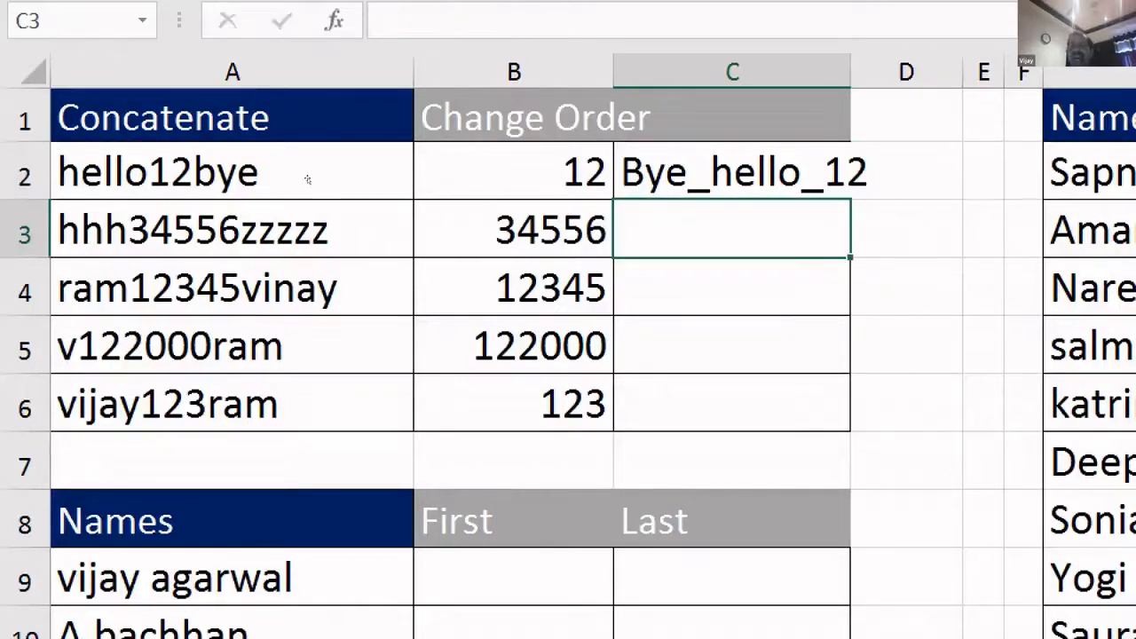
key(ctrl+e)
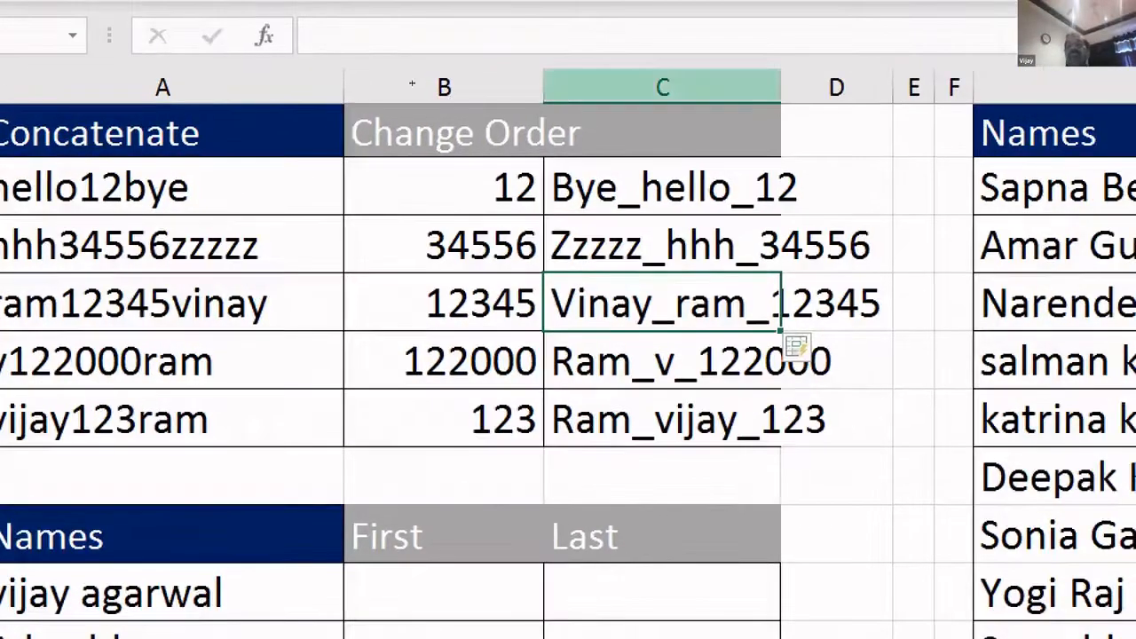
drag(781, 88, 894, 88)
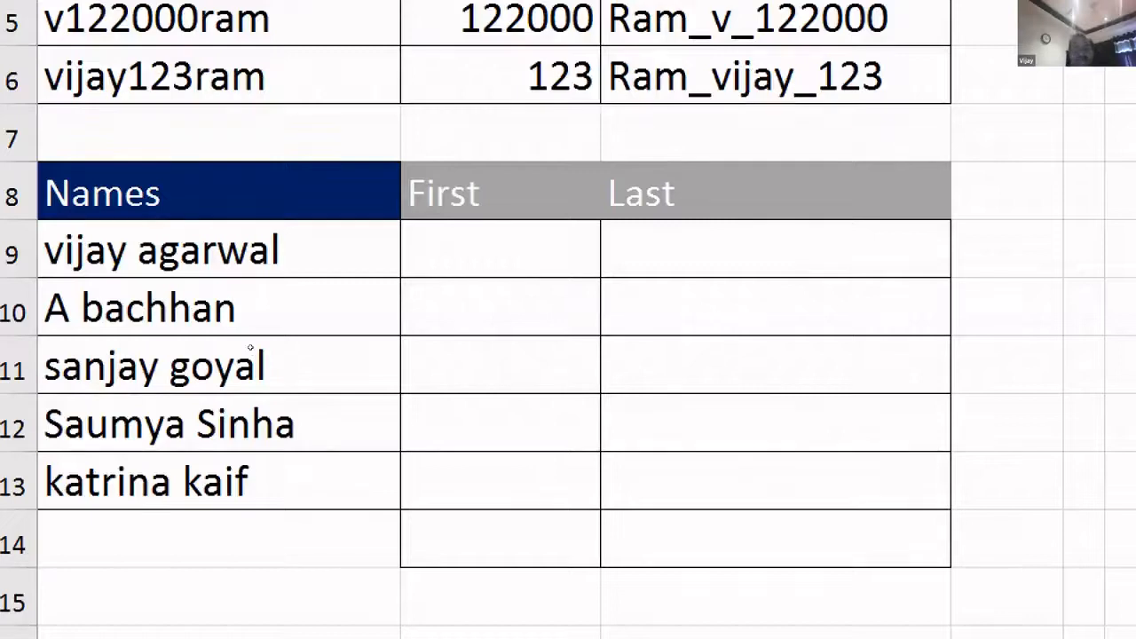
text(V. Agarwal)
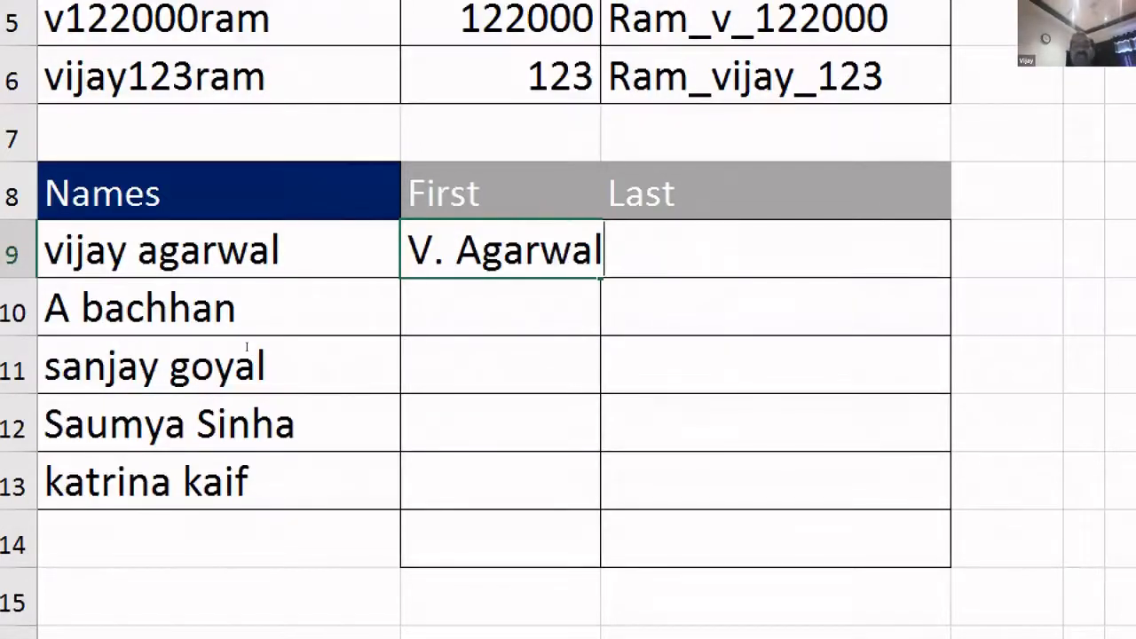
key(Return)
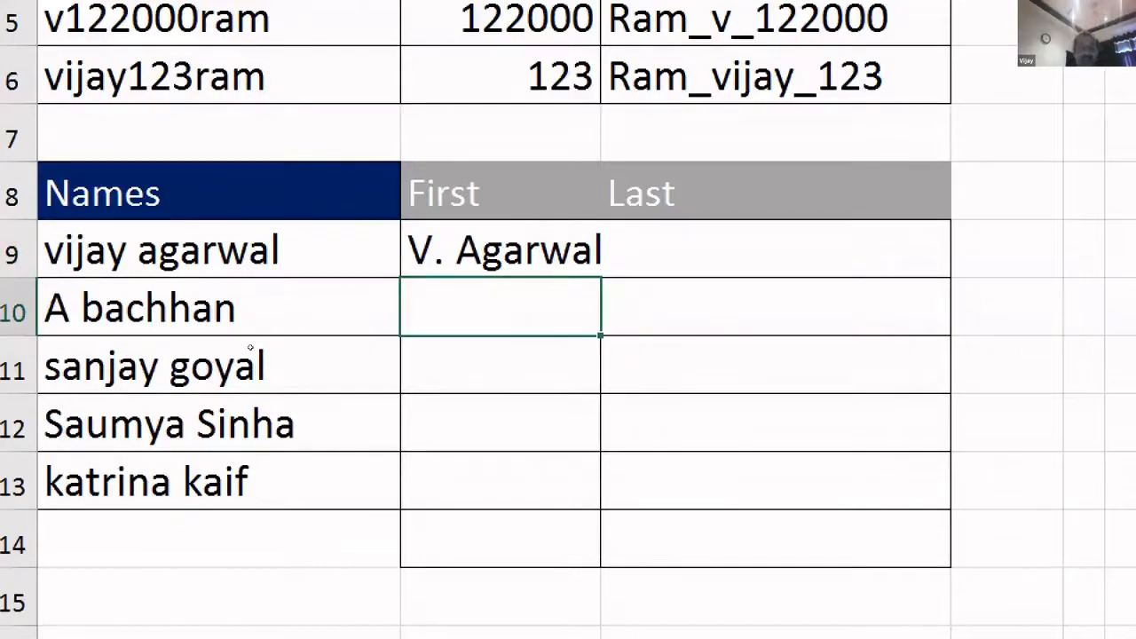
key(ctrl+e)
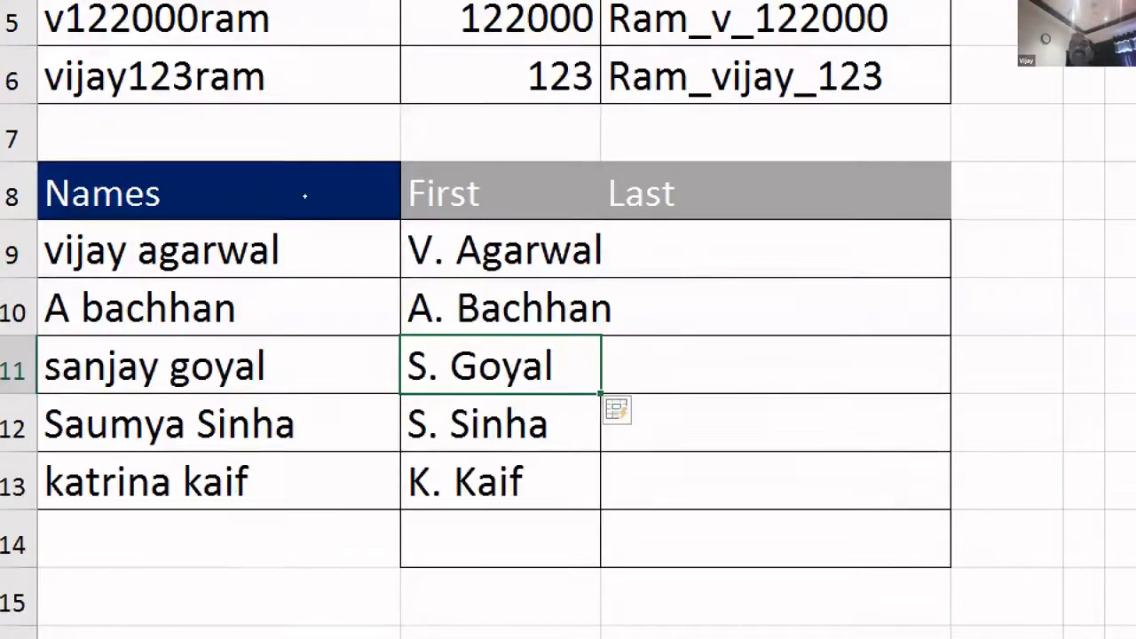
- Enter Agarwal in C9, Flash Fill the surnames through Kaif, and widen column B
key(Up)
key(Up)
key(Right)
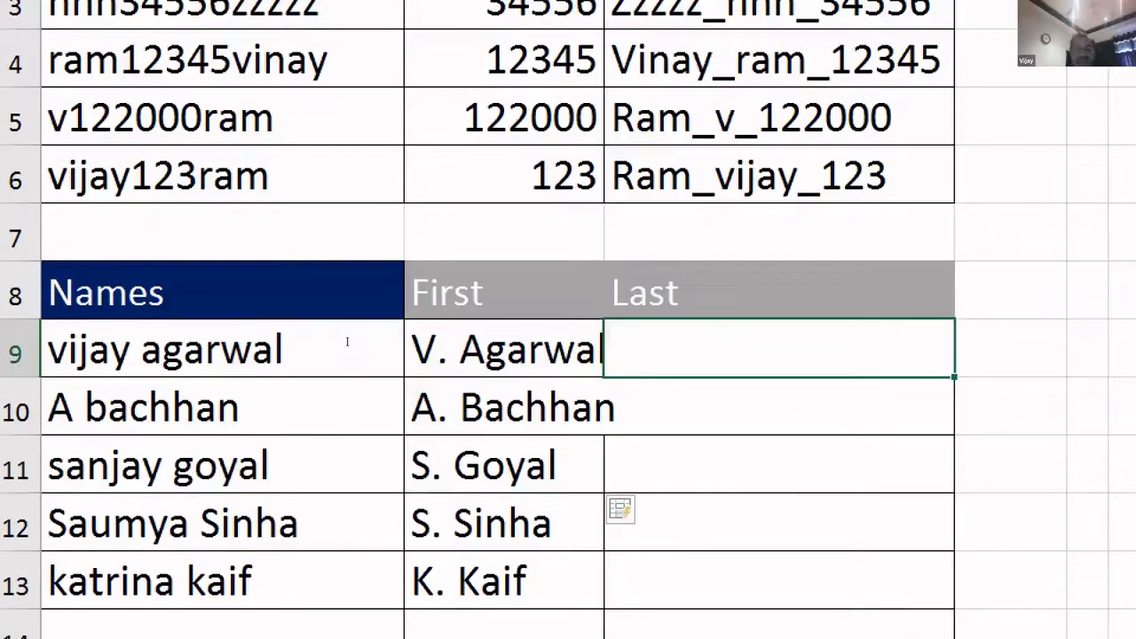
text(Agarwal)
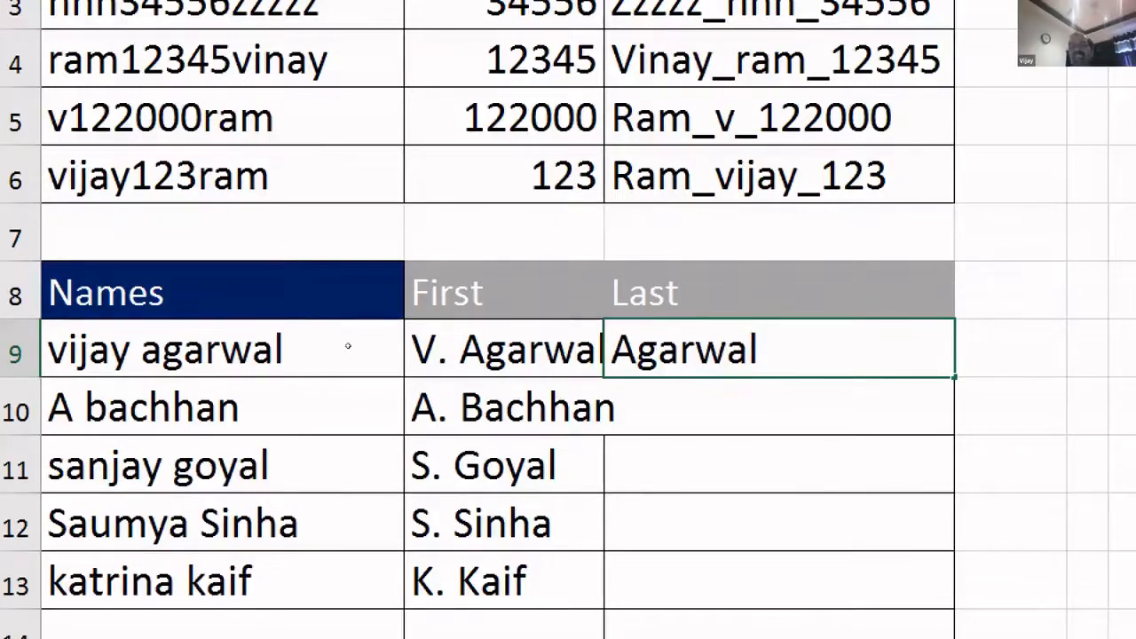
key(Down)
key(Down)
key(ctrl+e)
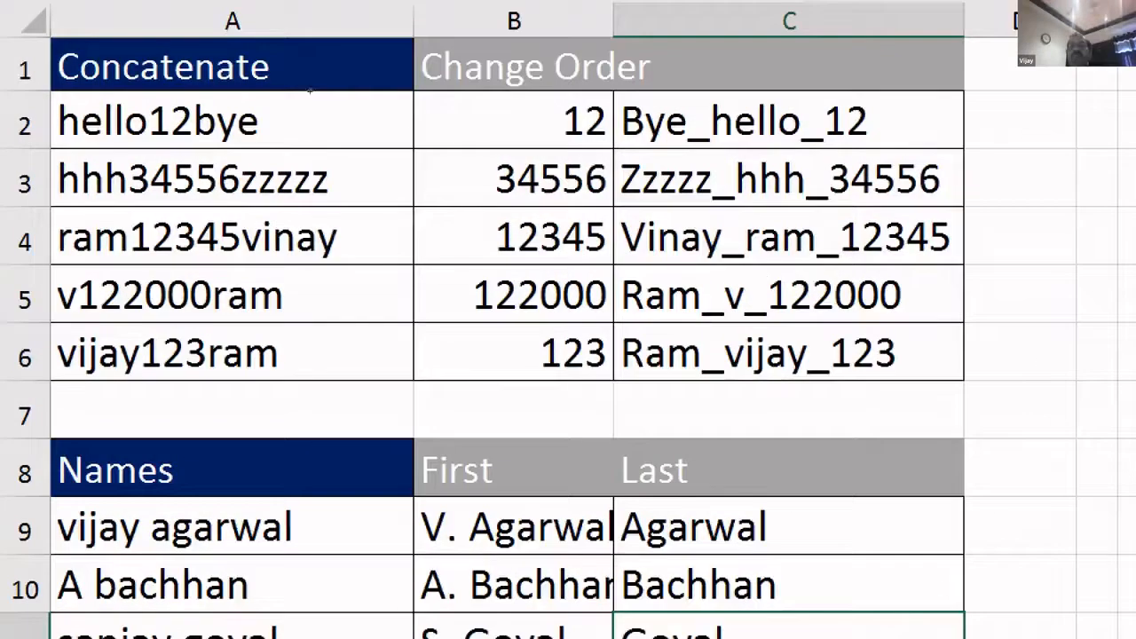
drag(613, 20, 665, 20)
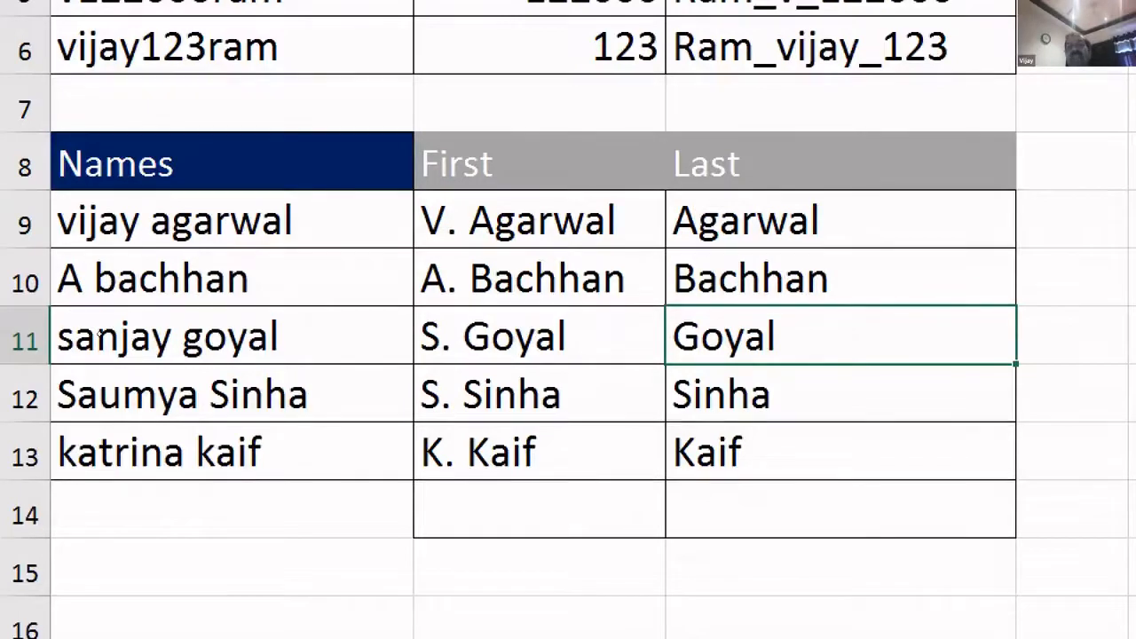
- Compare the Names, First and Last ranges in rows 9–13, then scroll to the G:H table
drag(550, 220, 550, 452)
drag(746, 220, 746, 453)
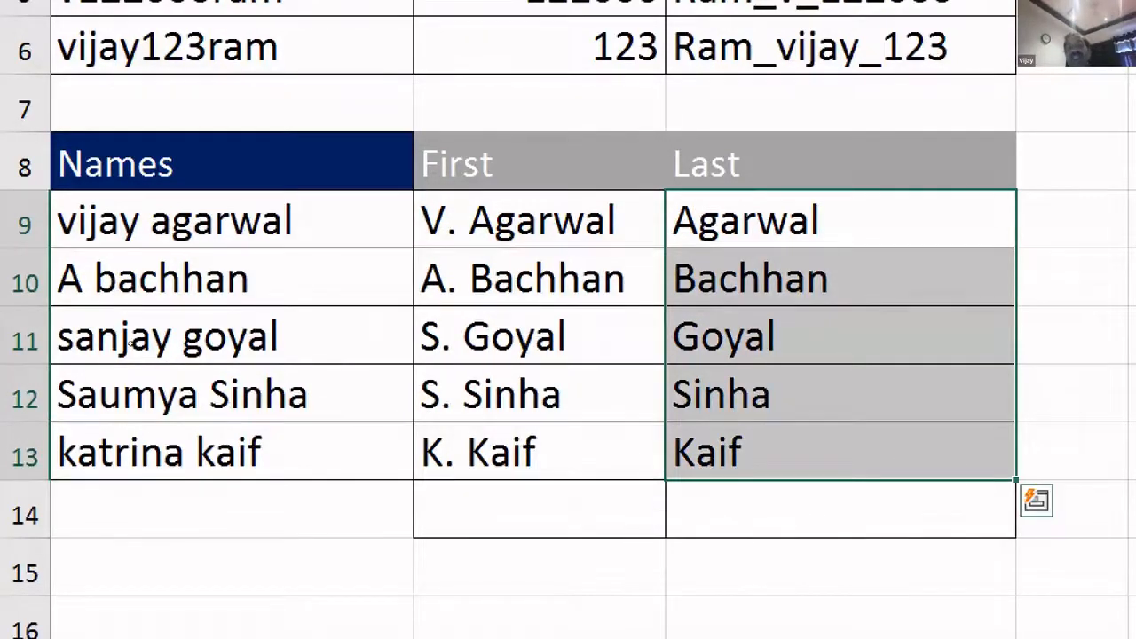
key(Left)
key(Left)
key(Right)
key(shift+Down)
key(shift+Down)
key(shift+Down)
key(shift+Down)
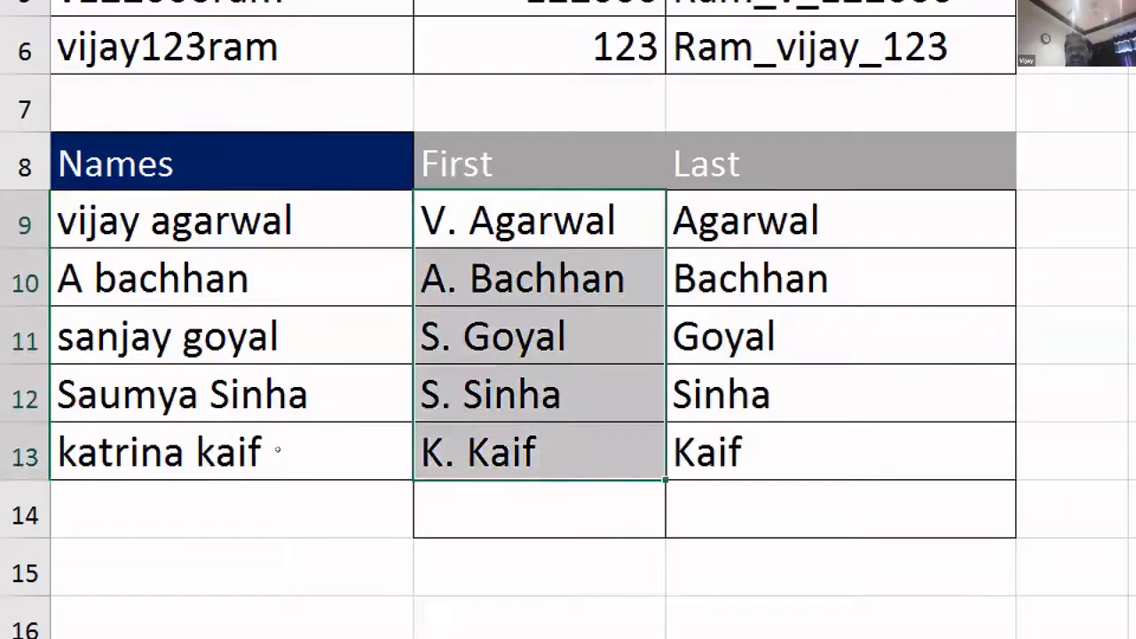
key(Left)
key(shift+Down)
key(shift+Down)
key(shift+Down)
key(shift+Down)
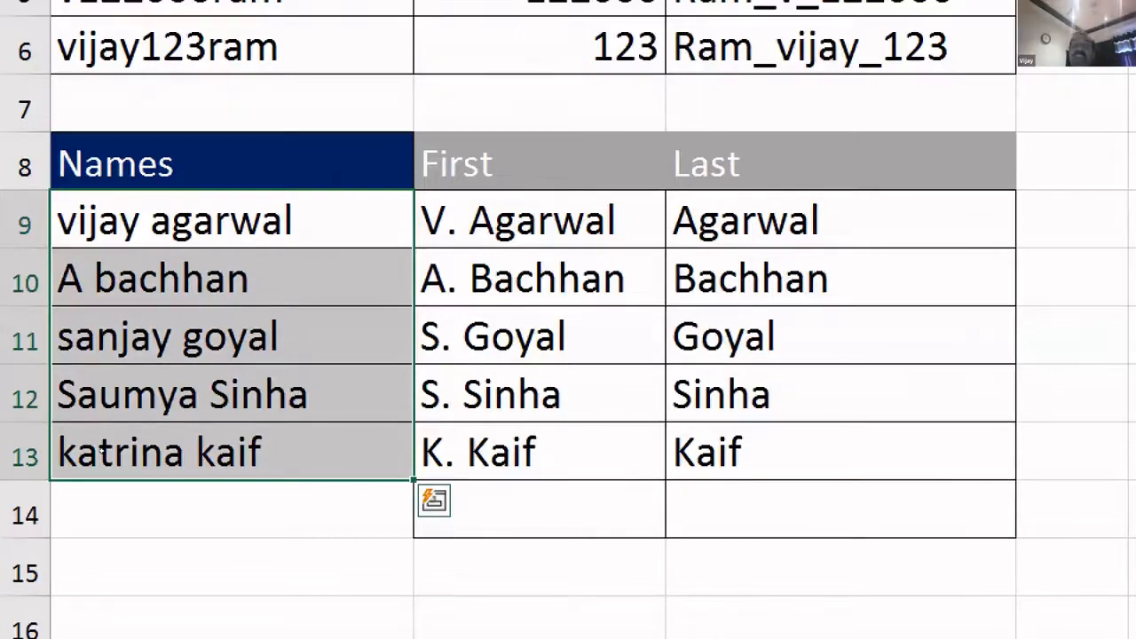
key(Right)
key(shift+Down)
key(shift+Down)
key(shift+Down)
key(shift+Down)
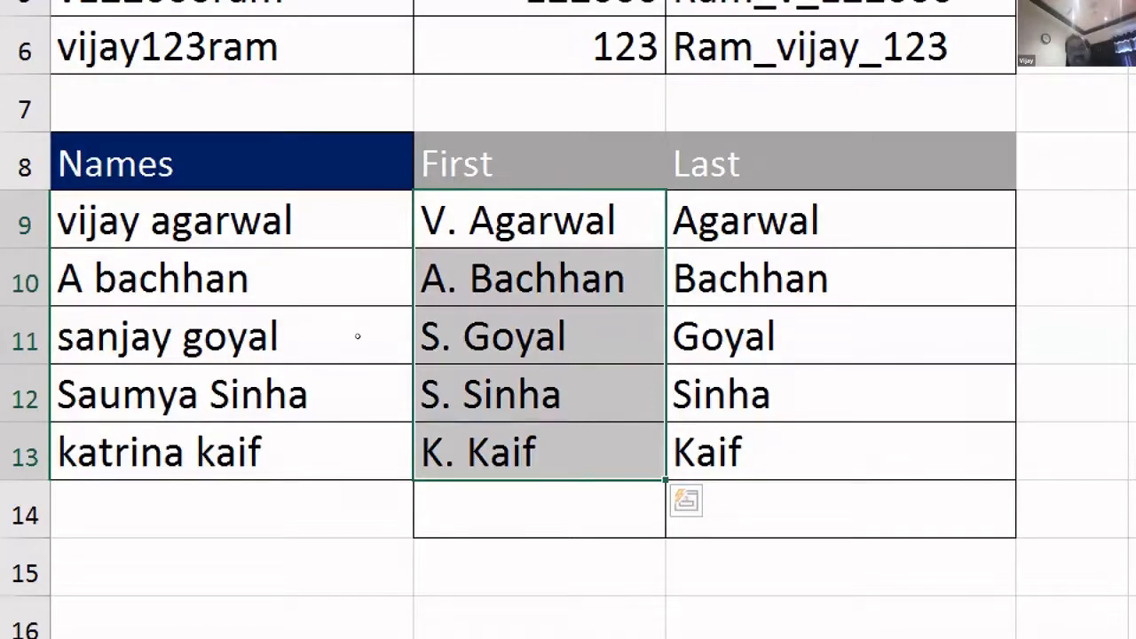
key(Up)
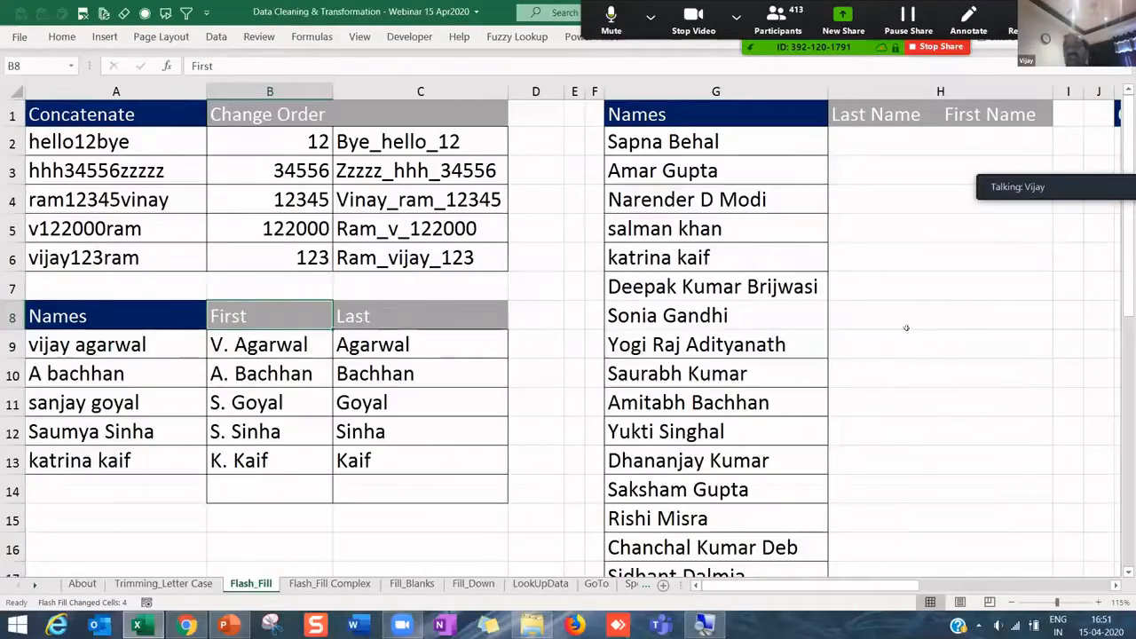
scroll(1113, 584, right, 3)
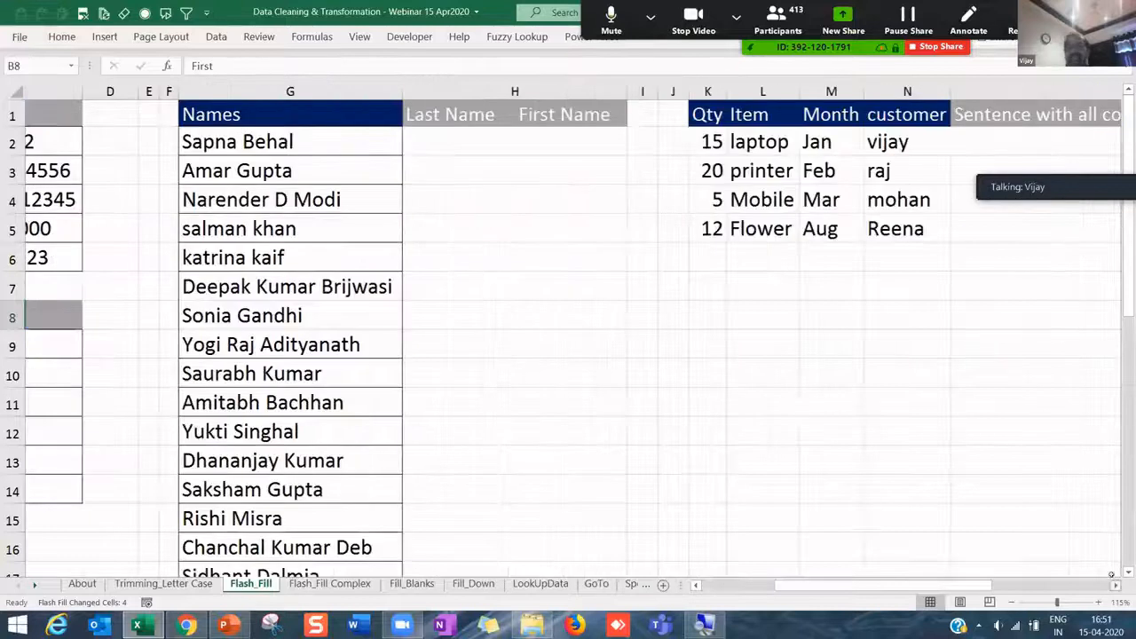
click(201, 141)
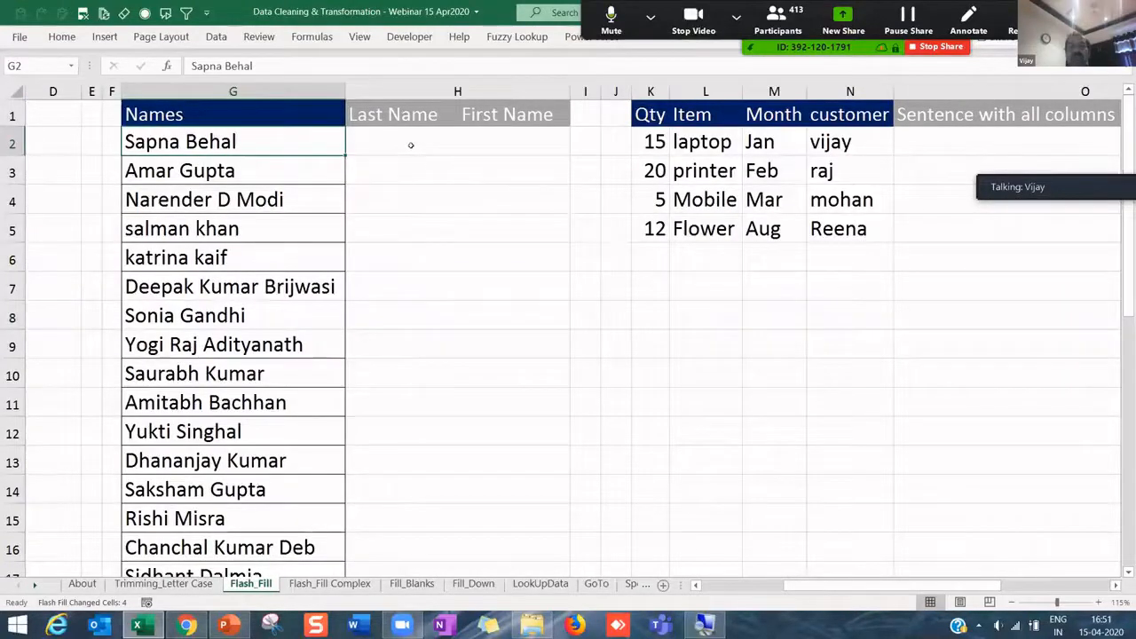
click(411, 144)
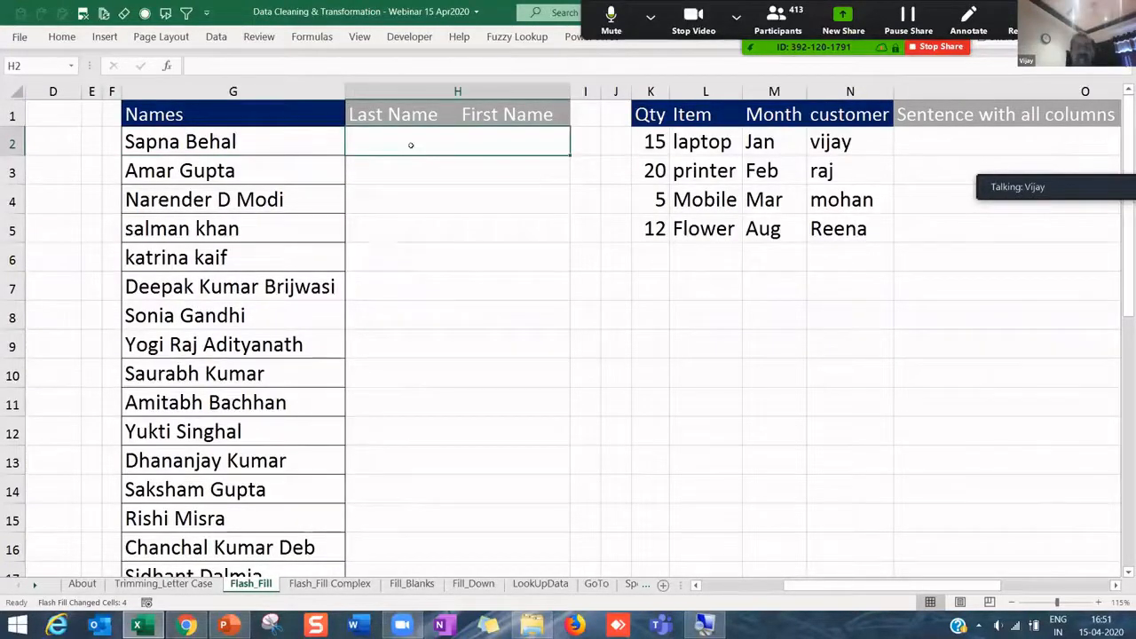
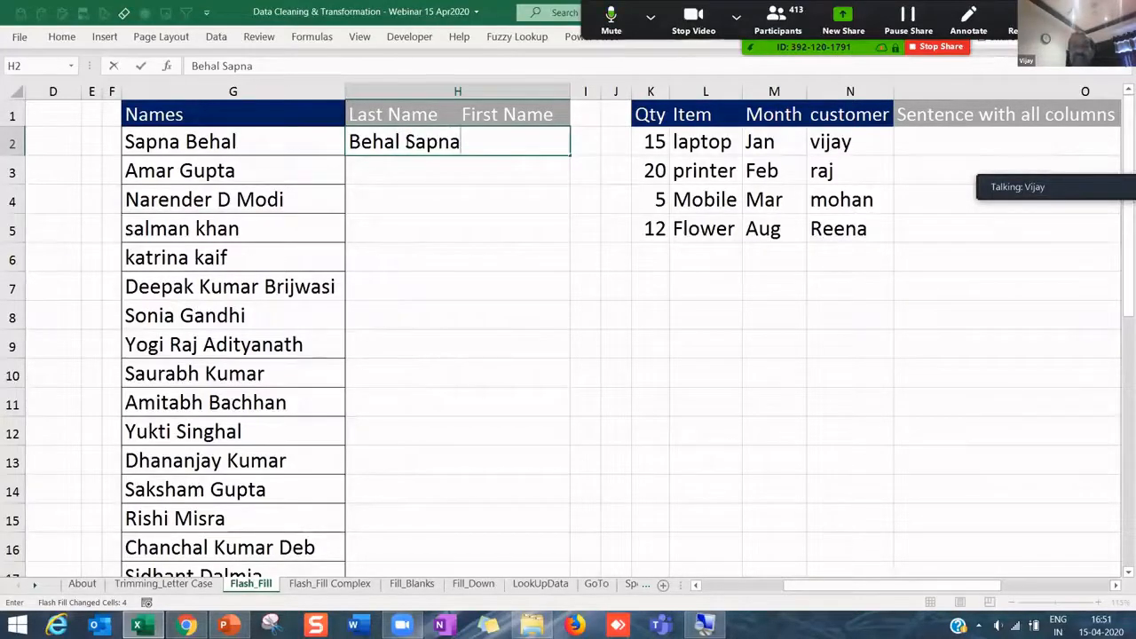
key(Return)
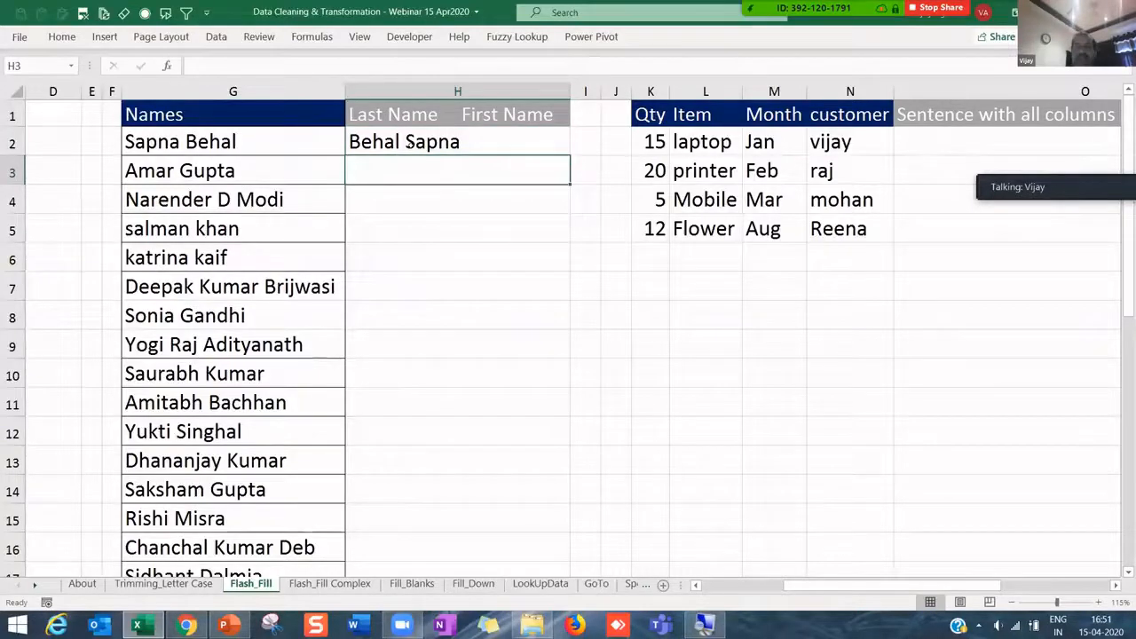
key(Down)
key(Down)
key(Down)
key(ctrl+e)
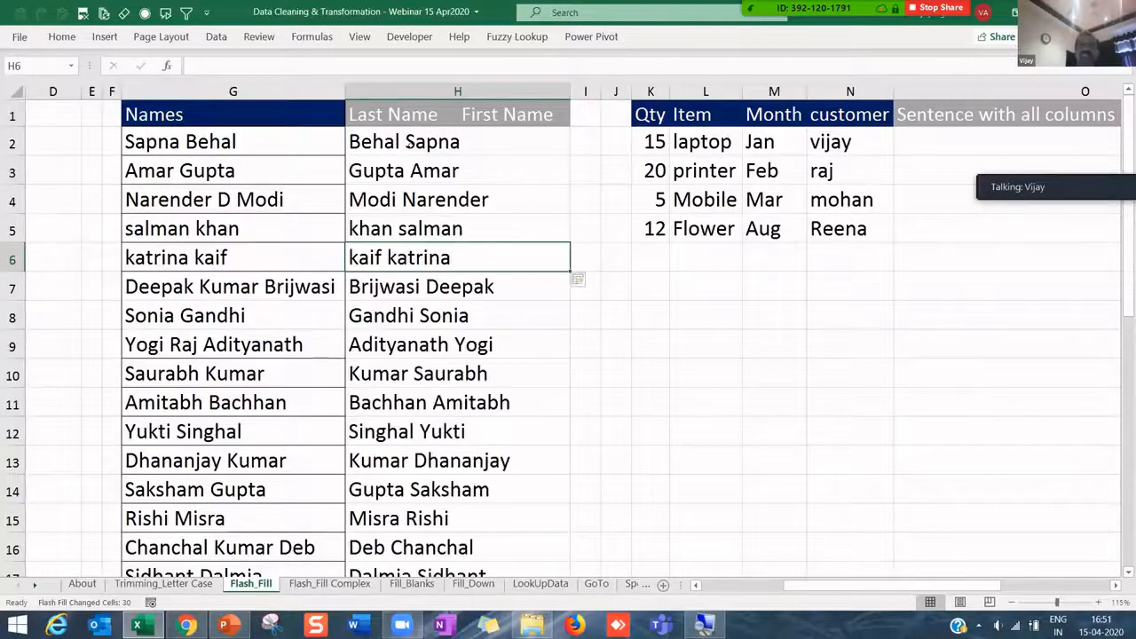
click(439, 190)
drag(433, 149, 420, 460)
click(390, 221)
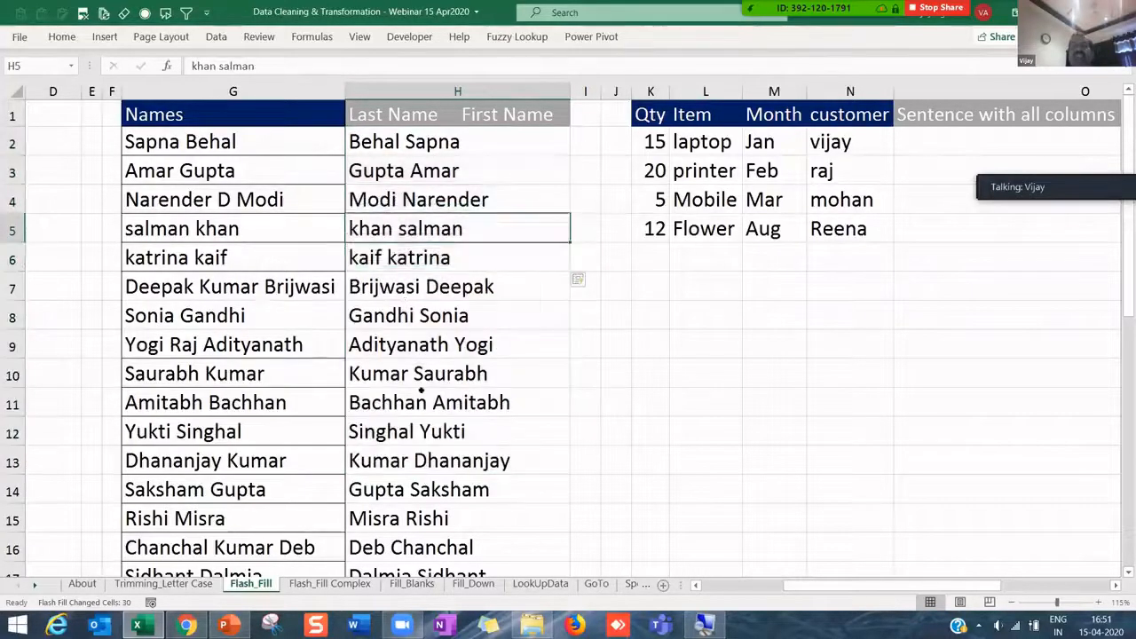
key(Down)
key(Down)
key(Down)
key(Down)
key(Down)
key(Down)
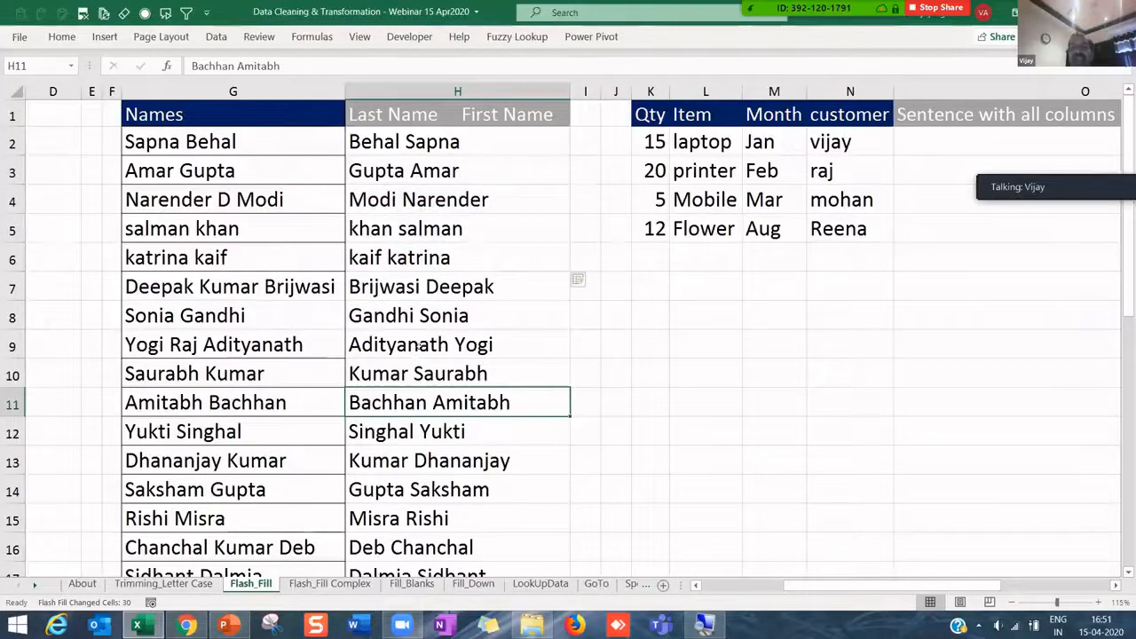
key(Up)
key(Up)
key(Down)
key(Down)
click(426, 490)
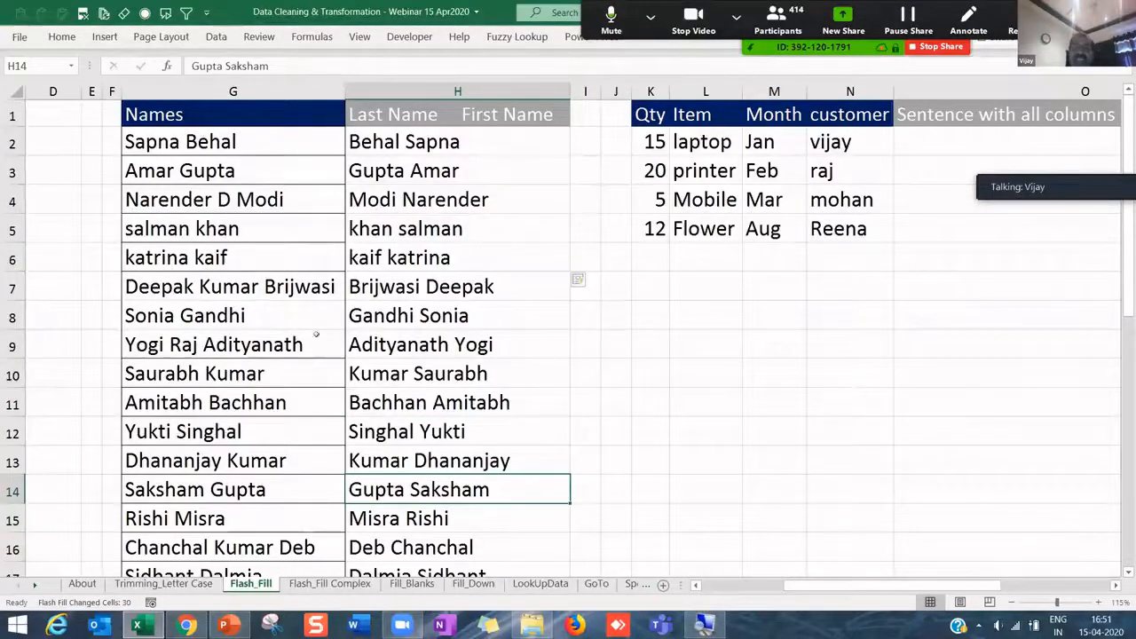
click(218, 286)
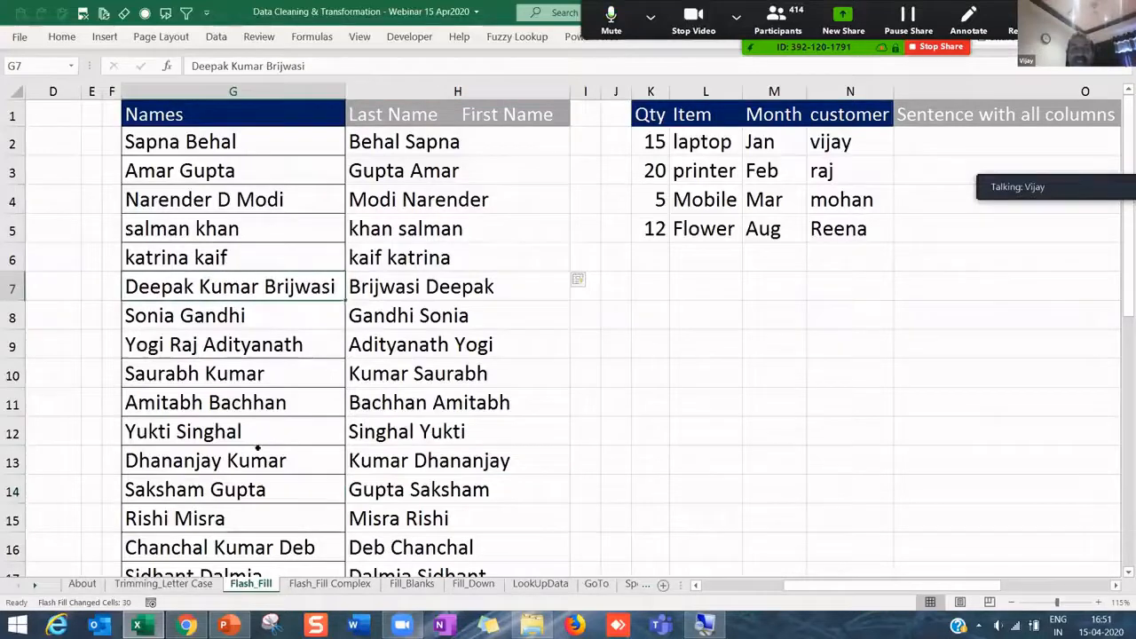
click(203, 342)
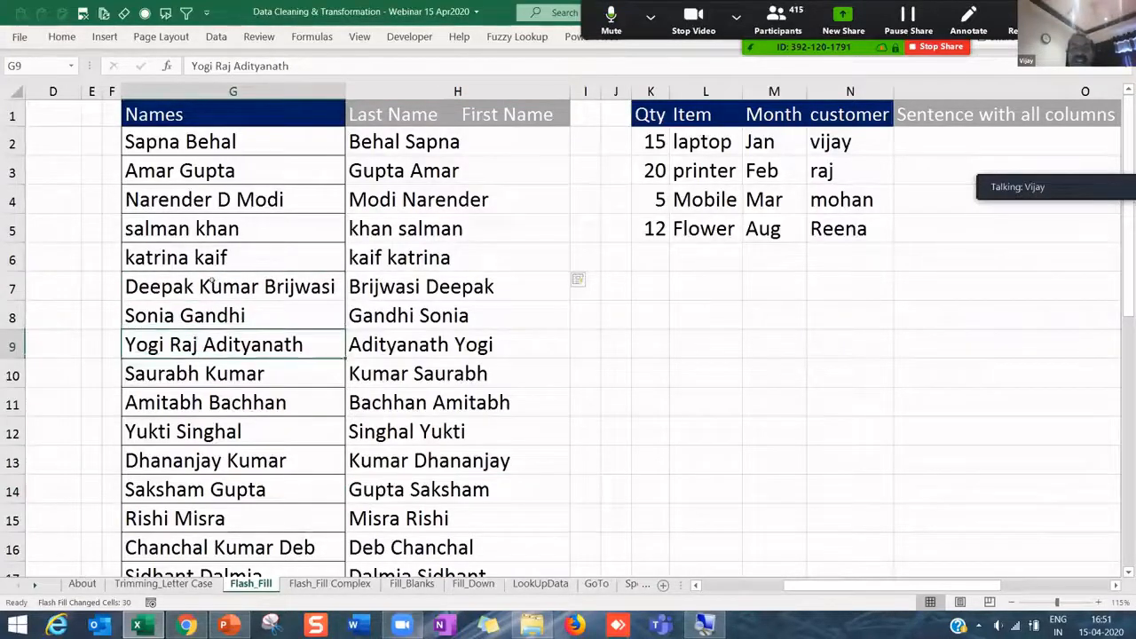
click(235, 293)
click(202, 197)
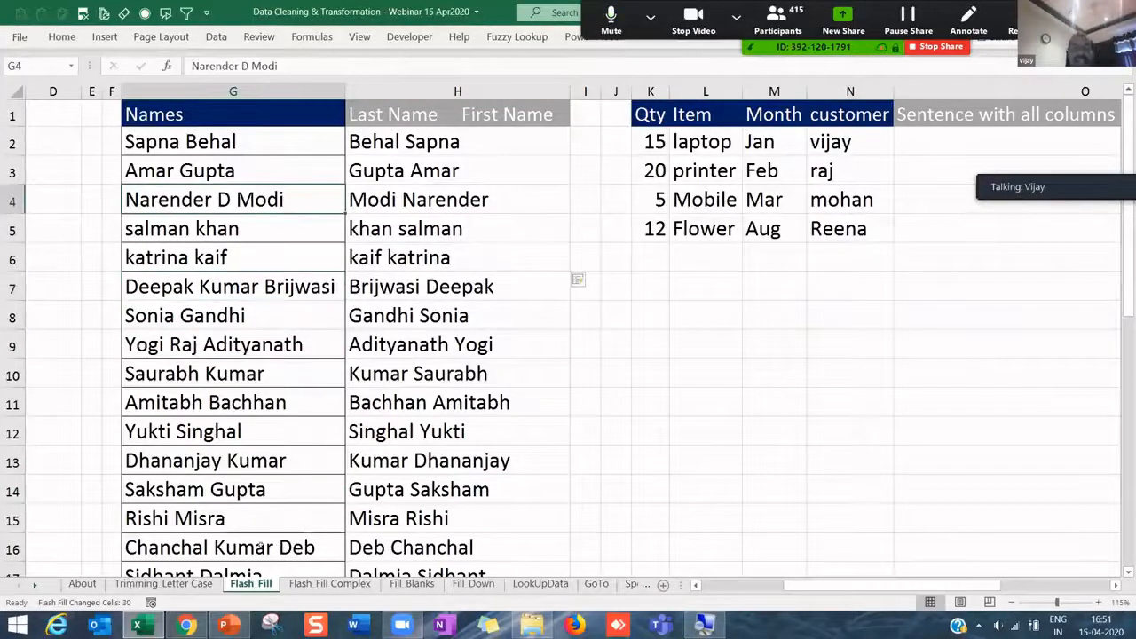
click(252, 545)
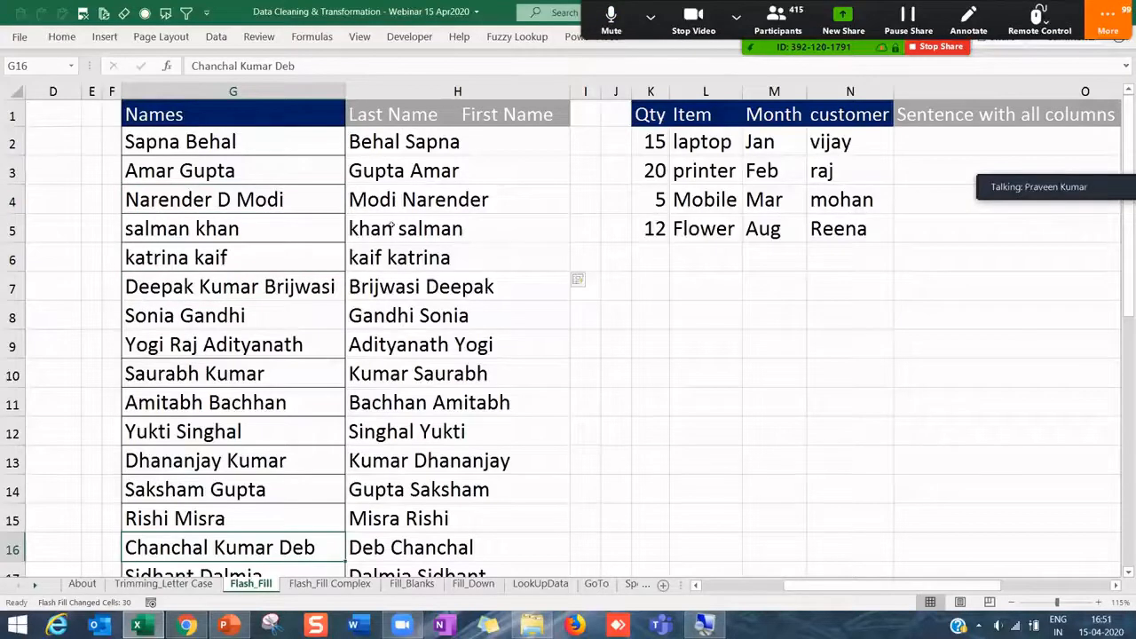
click(390, 228)
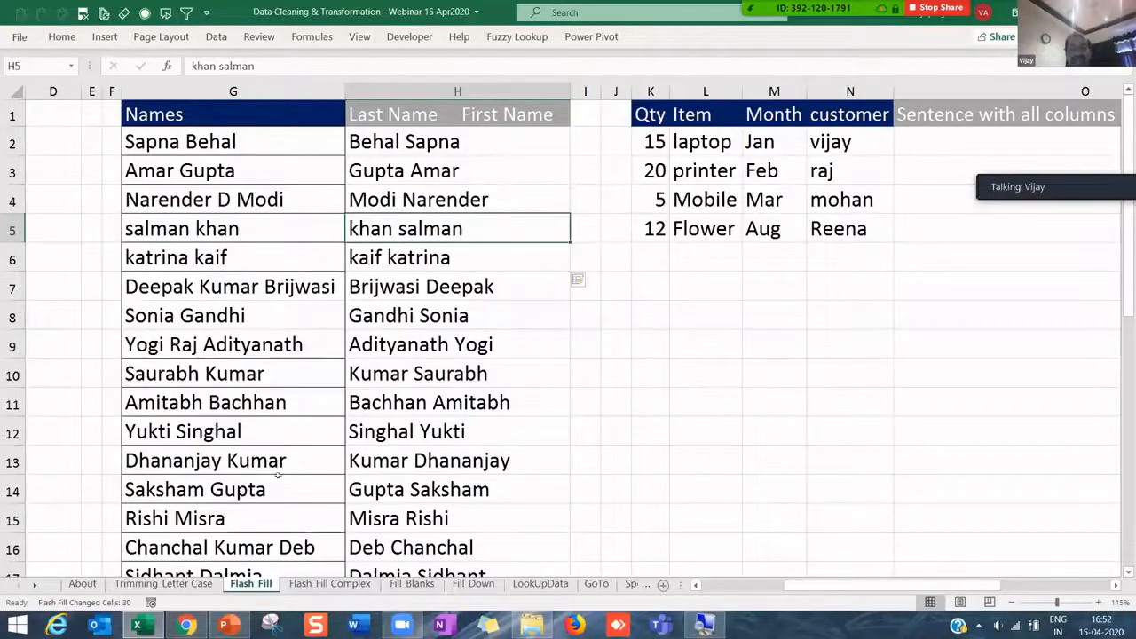
- Add Raj to the Adityanath Yogi entry so Flash Fill refines column H
click(222, 403)
key(Up)
key(Up)
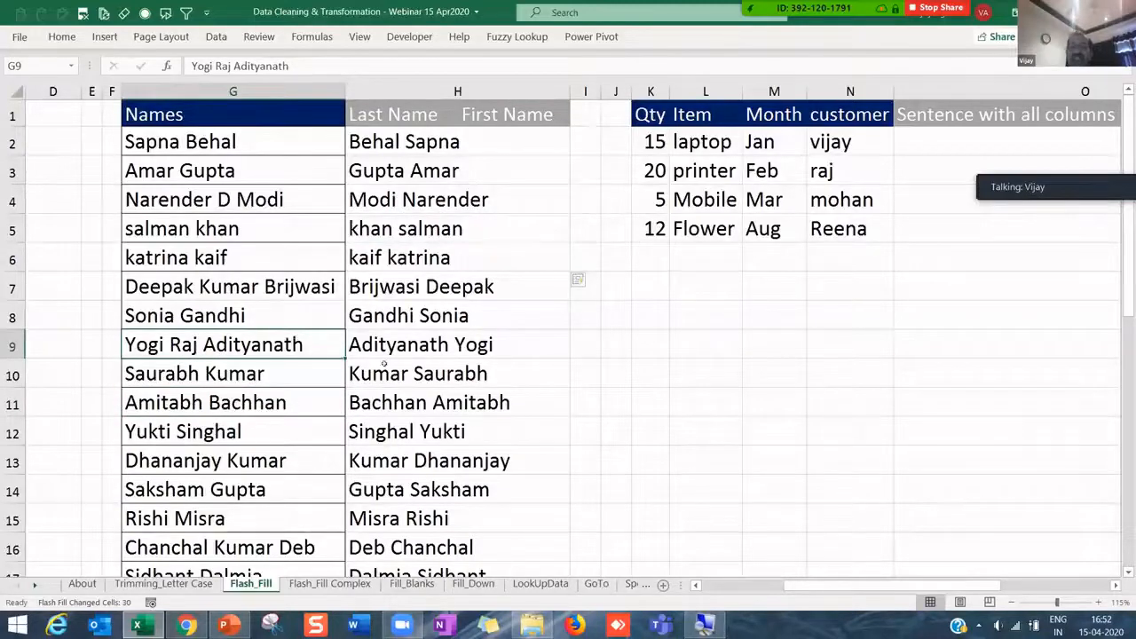
click(426, 346)
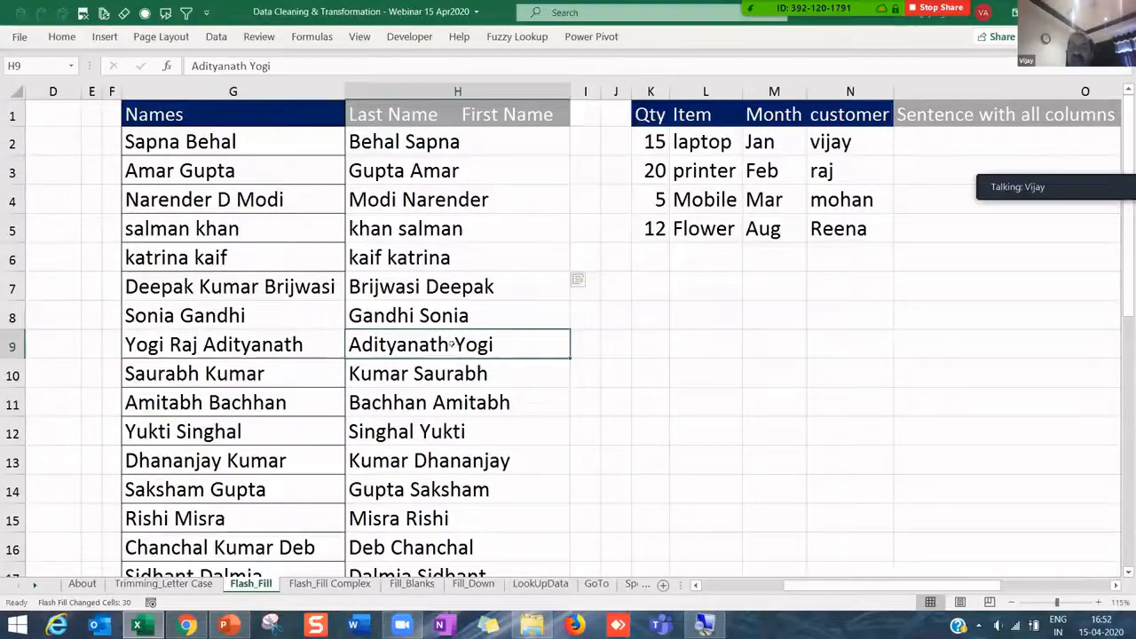
double_click(455, 345)
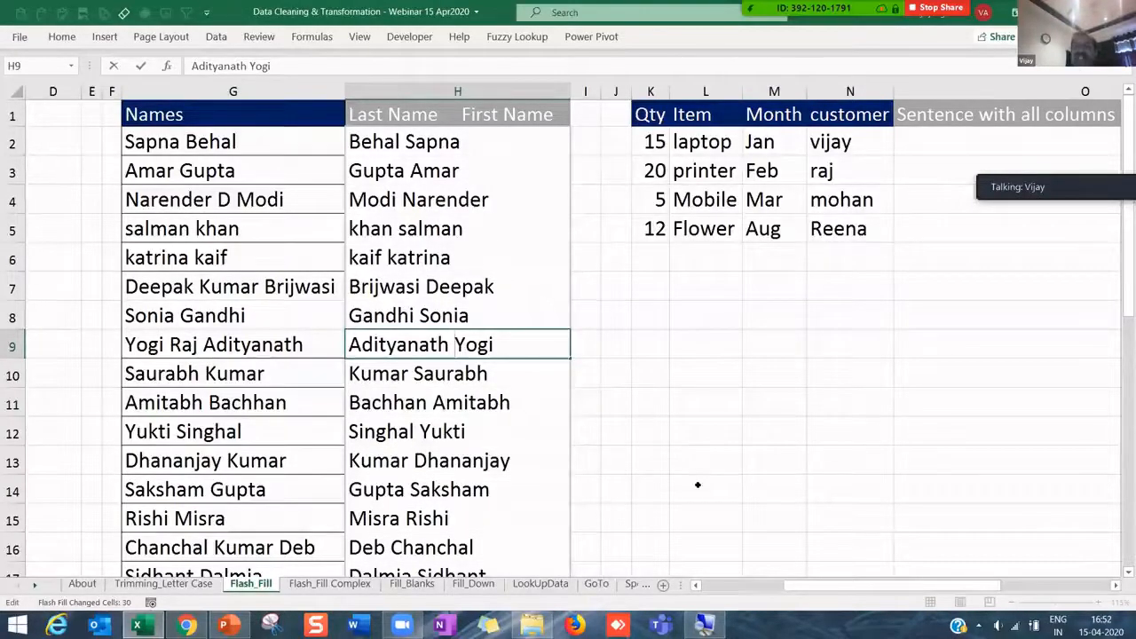
text(Raj)
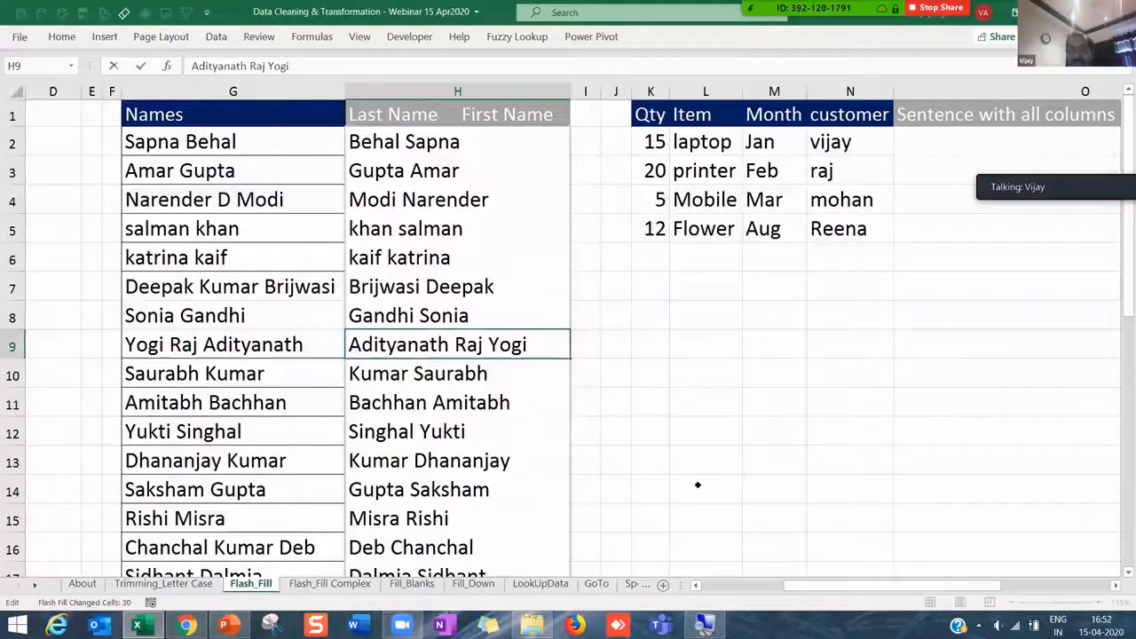
key(Return)
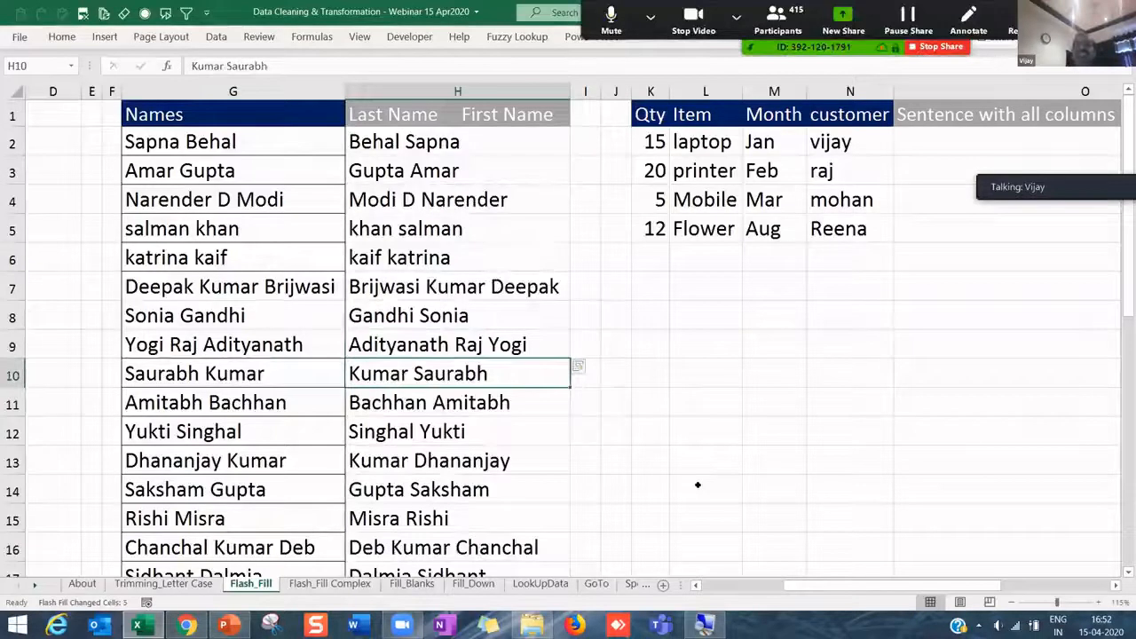
- Check the reversed names in H4, H7 and H16 and compare H2:H16 with G7
click(450, 197)
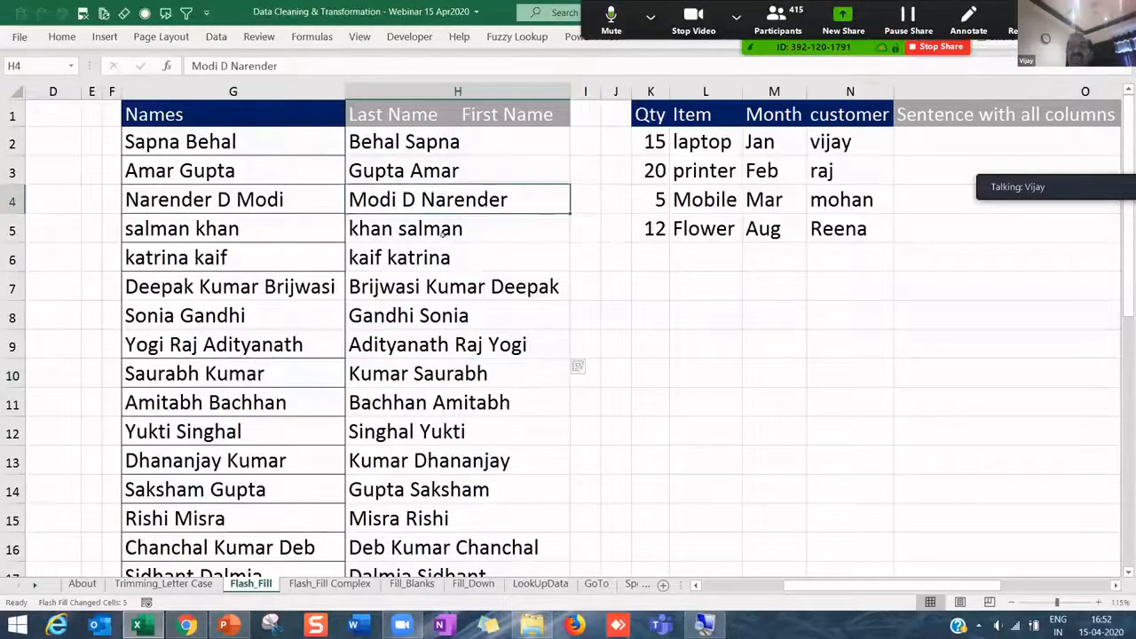
click(435, 286)
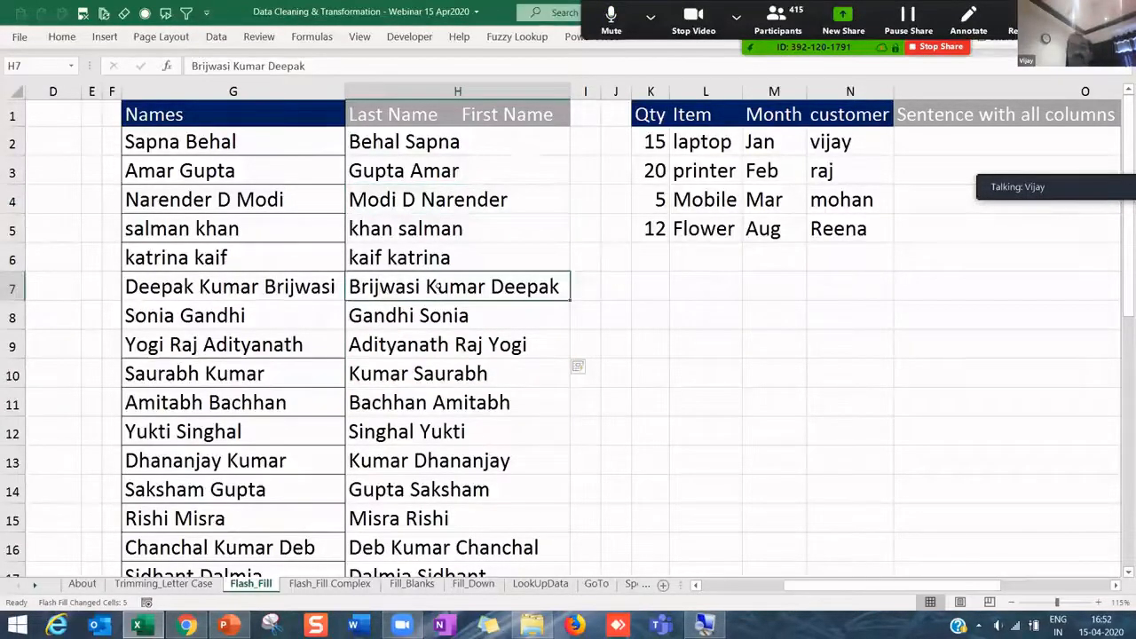
click(466, 550)
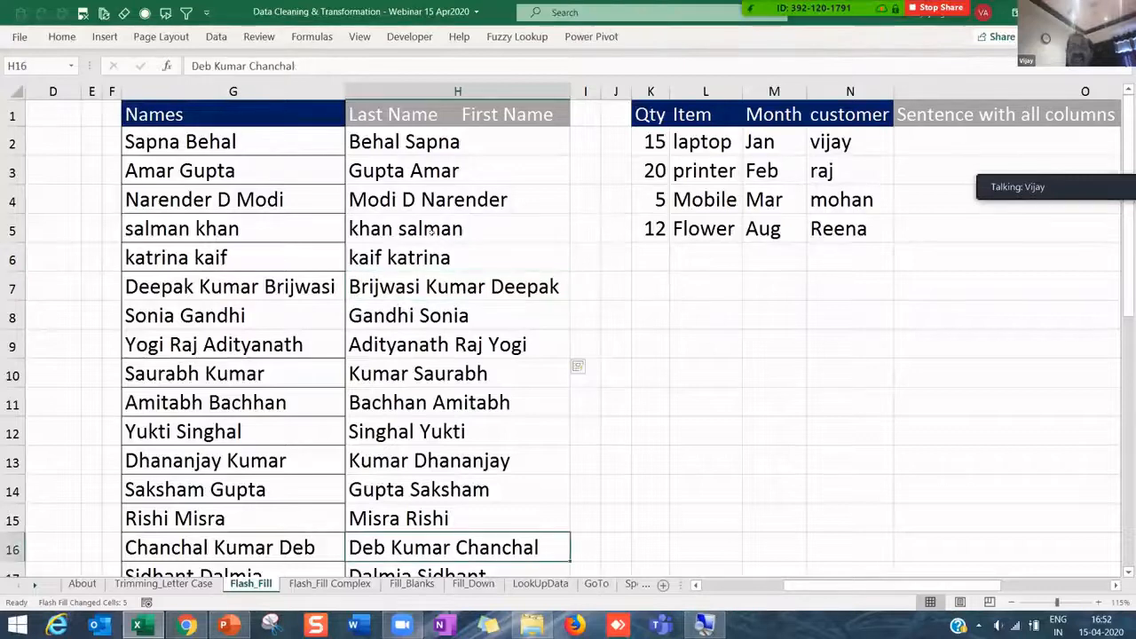
drag(424, 146, 475, 555)
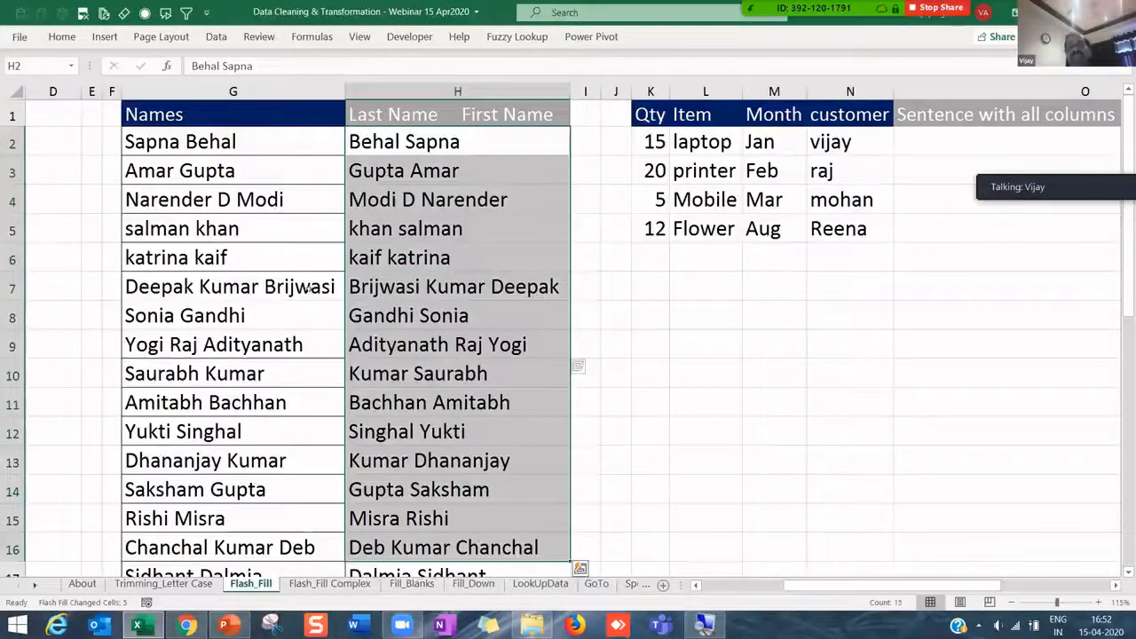
click(298, 291)
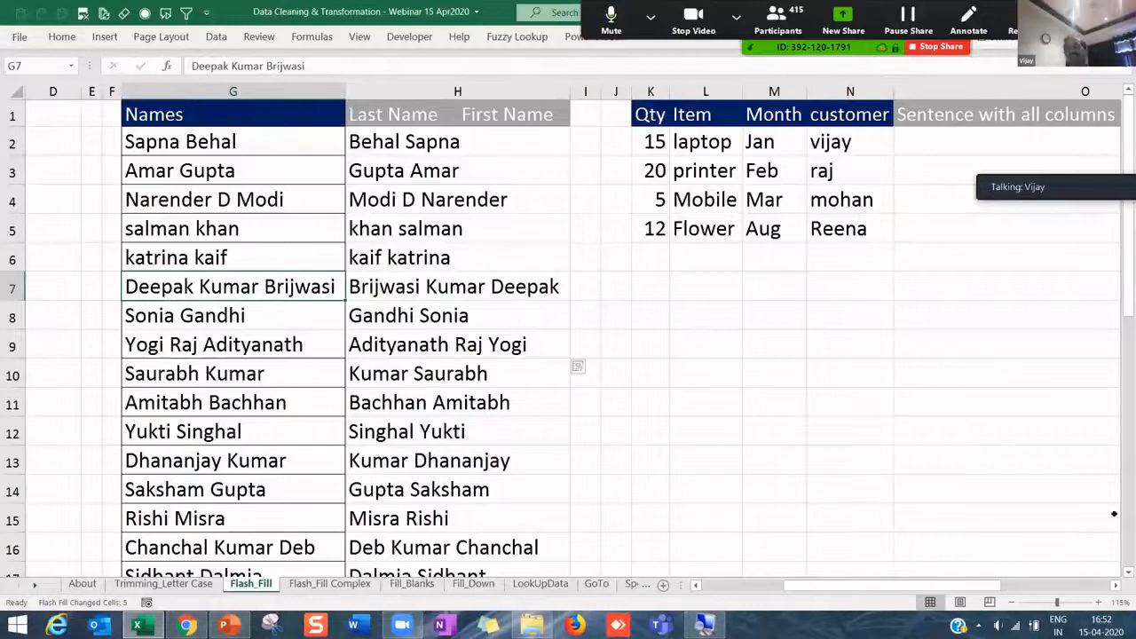
- Scroll to the Qty and Item table and widen column O for the sentence
click(1115, 585)
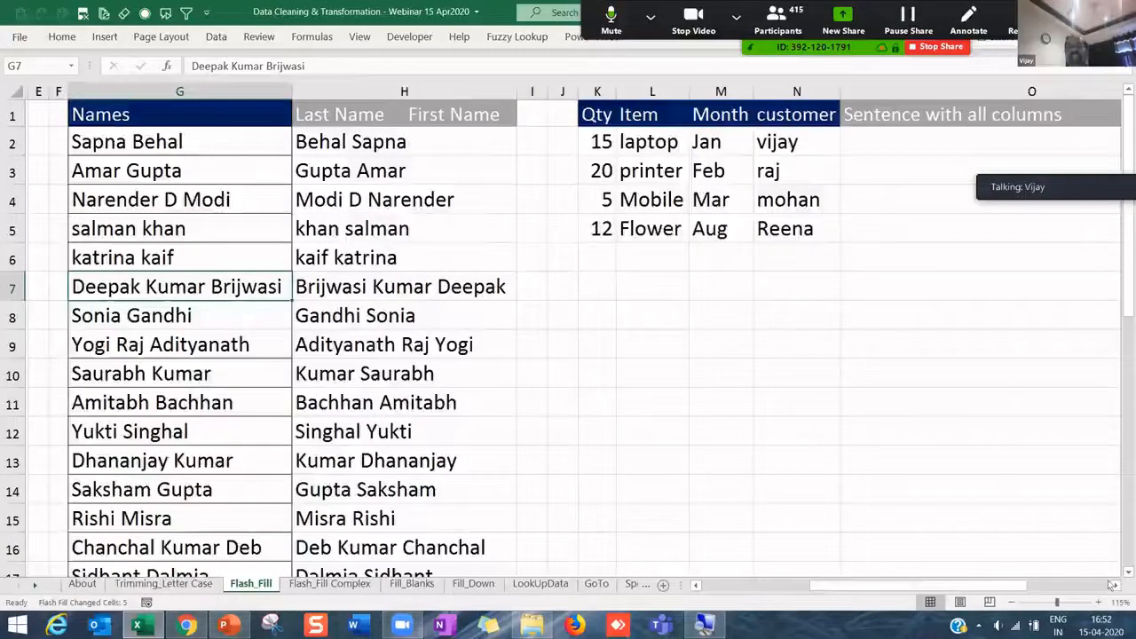
click(1115, 585)
drag(958, 586, 914, 587)
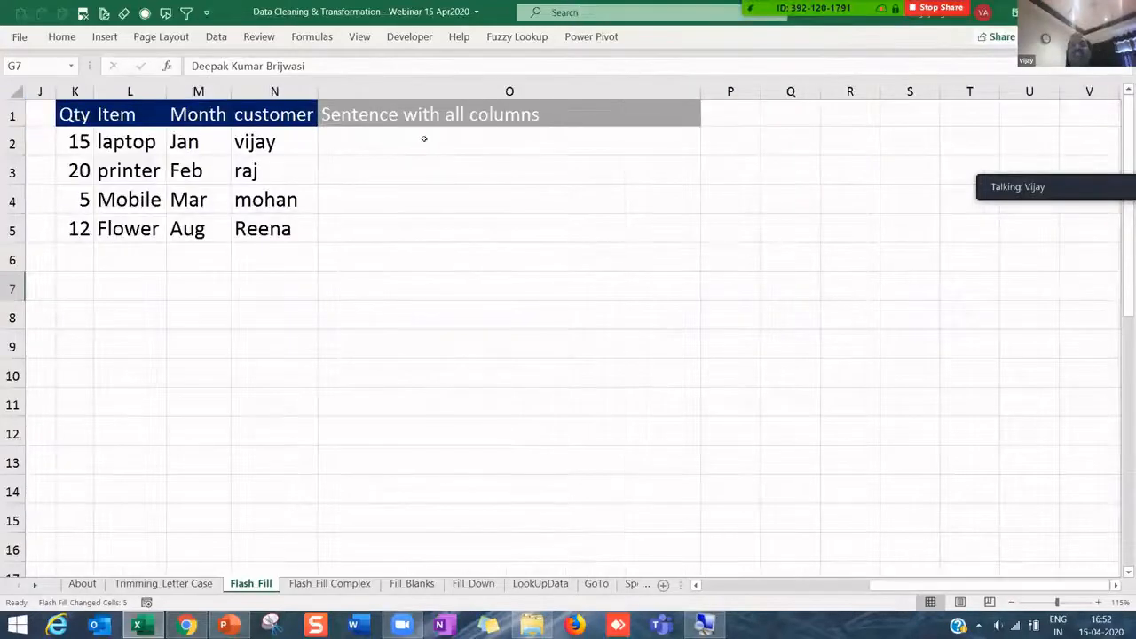
click(532, 140)
drag(700, 91, 741, 91)
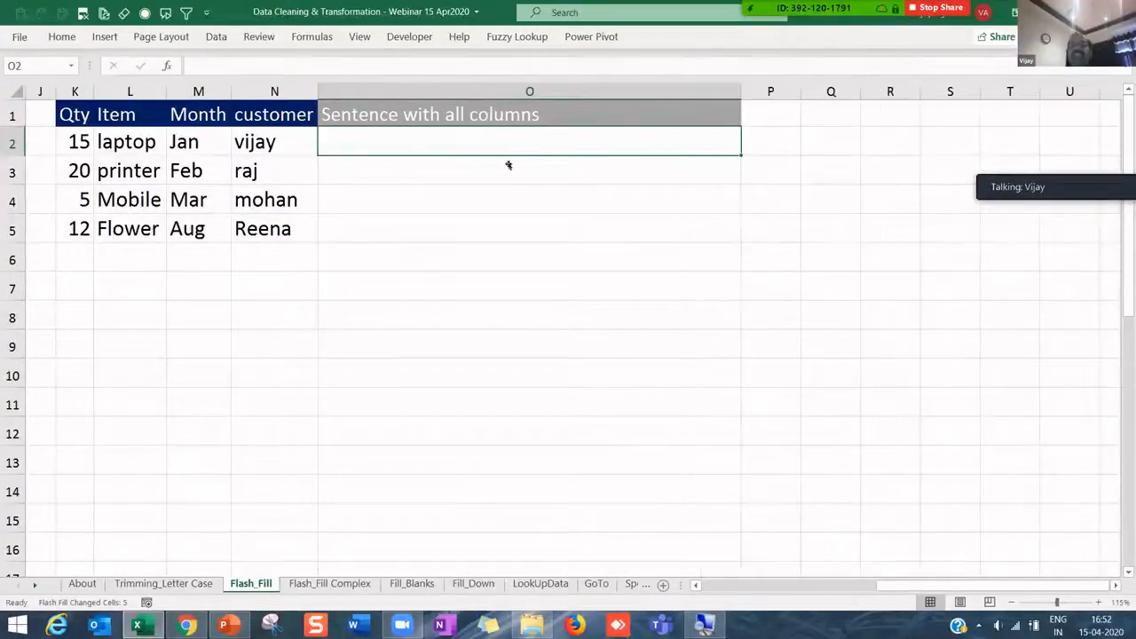
drag(75, 142, 258, 144)
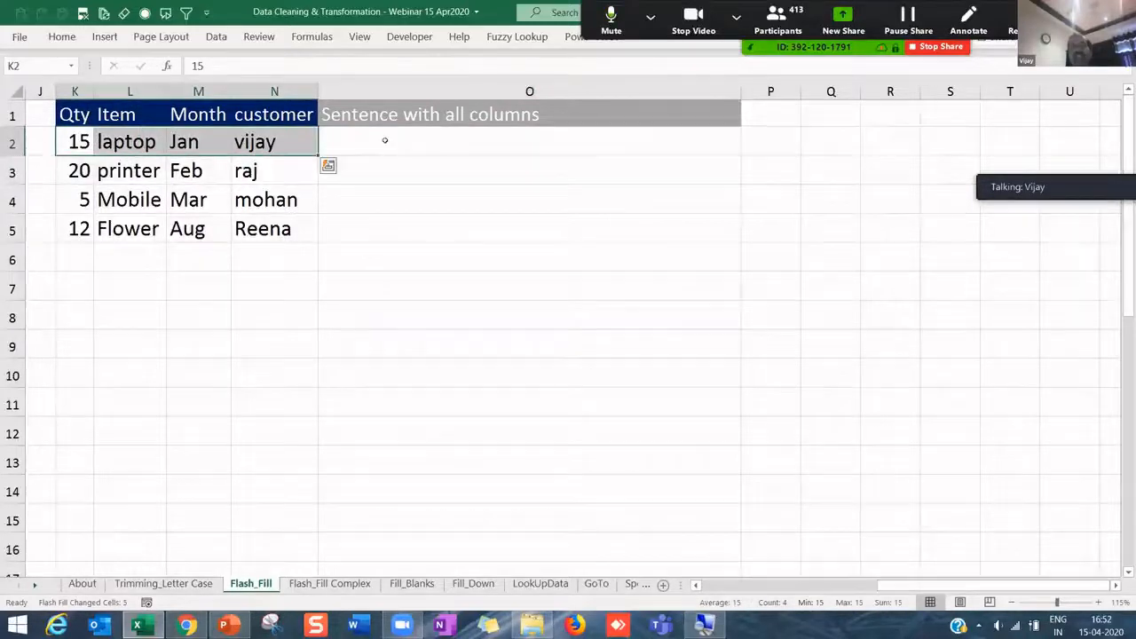
- Enter 'We purcahsed 15 laptops in Jan from' plus the customer's name in O2
click(386, 141)
text(We )
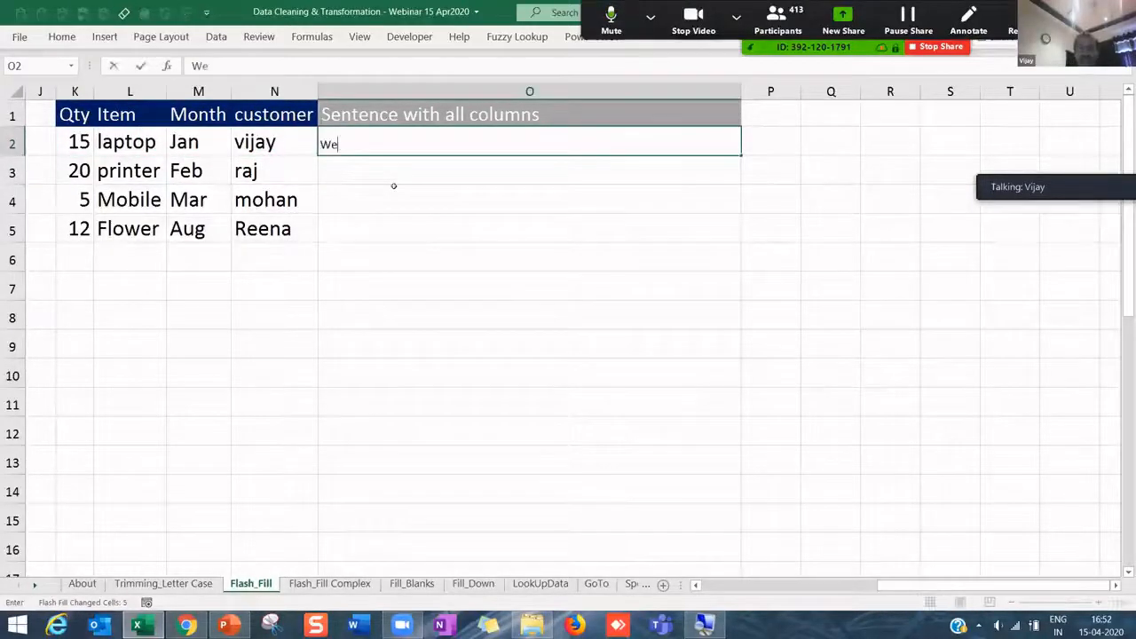
text(purcahse)
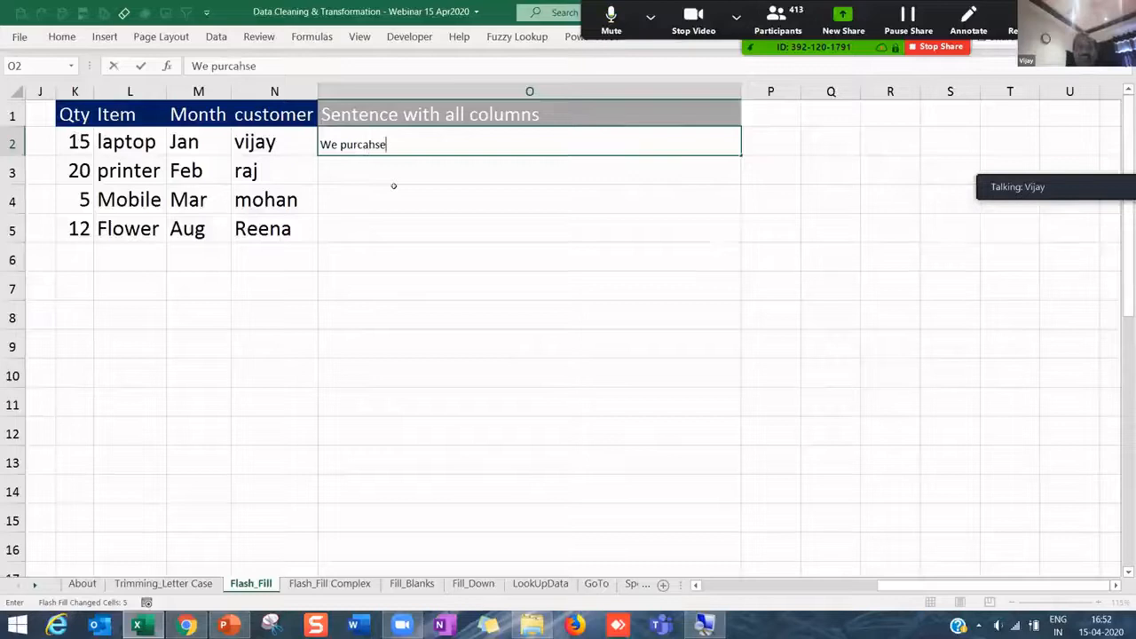
text(d 15 lapto)
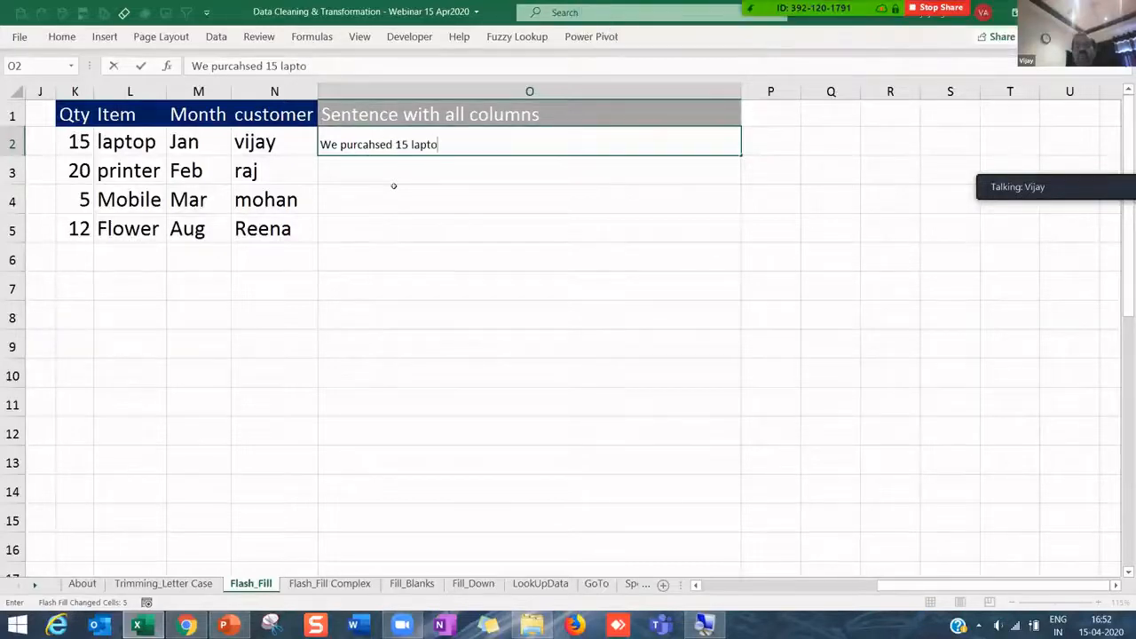
text(ps in Jan fro)
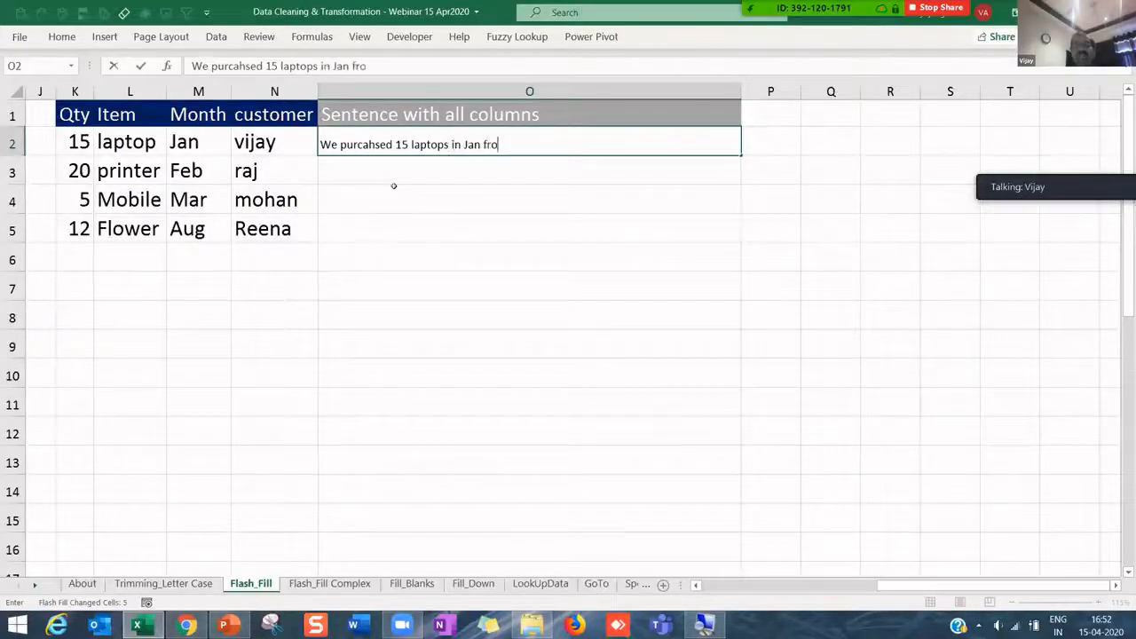
text(m Vijay.)
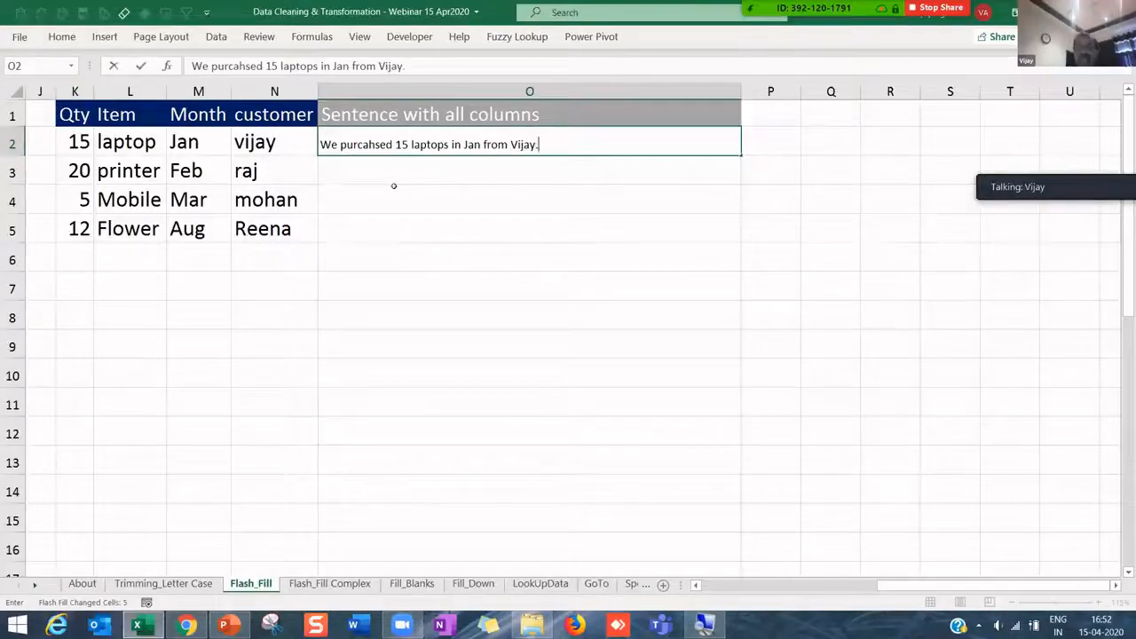
key(Return)
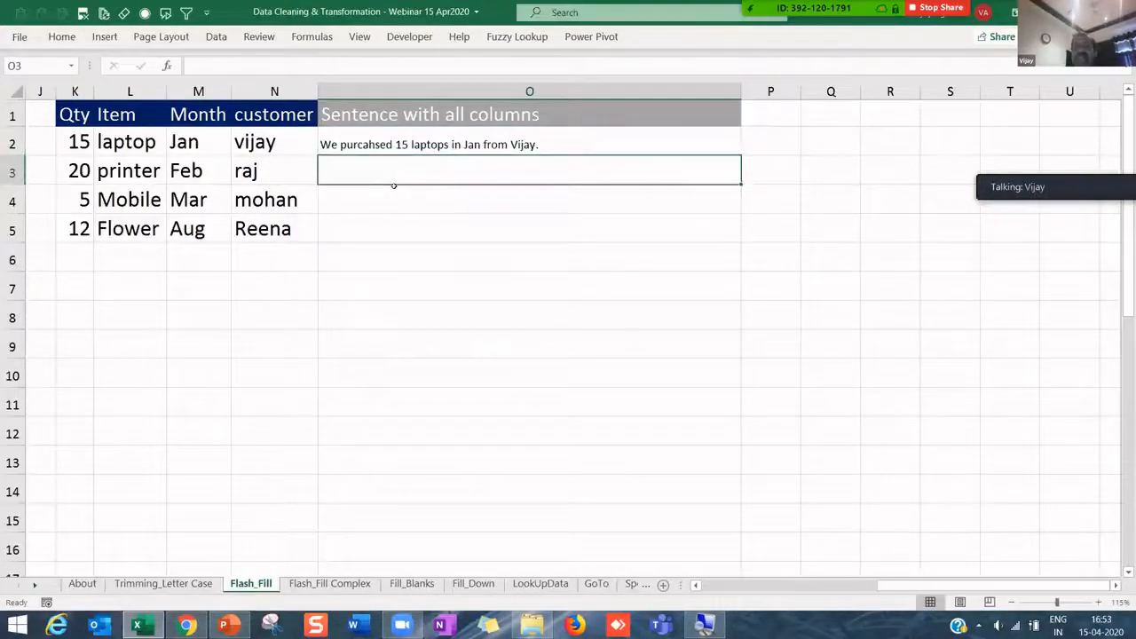
- Copy the table's larger font onto O2 with Format Painter
click(287, 129)
click(61, 37)
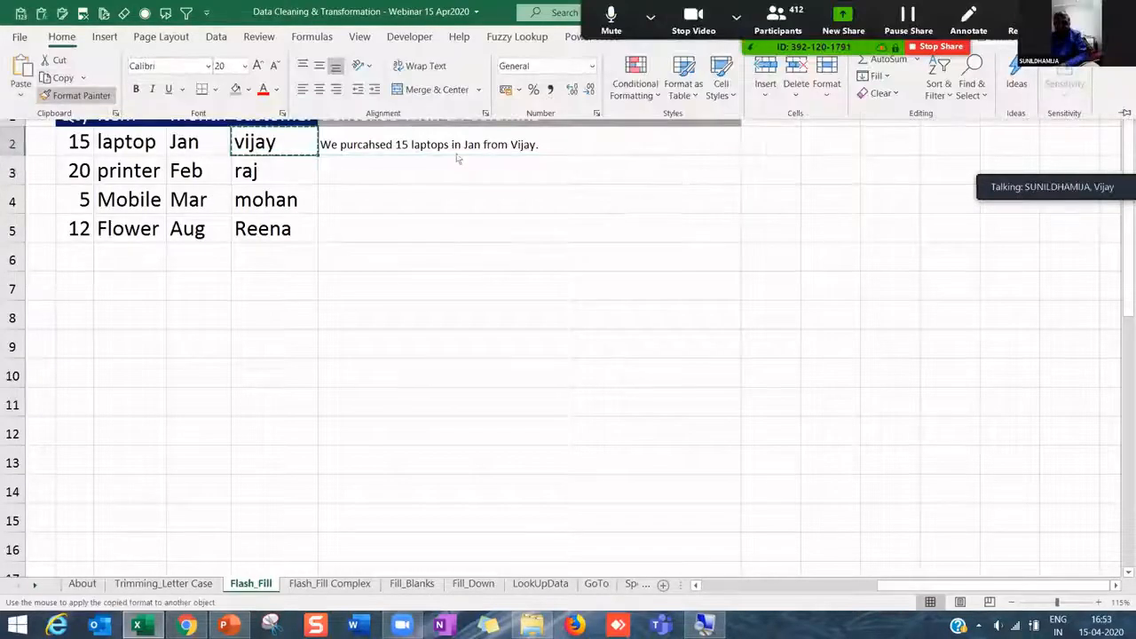
mouse_move(455, 145)
mouse_down()
mouse_move(451, 213)
mouse_move(444, 190)
mouse_up()
- Flash Fill sentences into O3:O5, check them against the source values, and widen column O
click(431, 177)
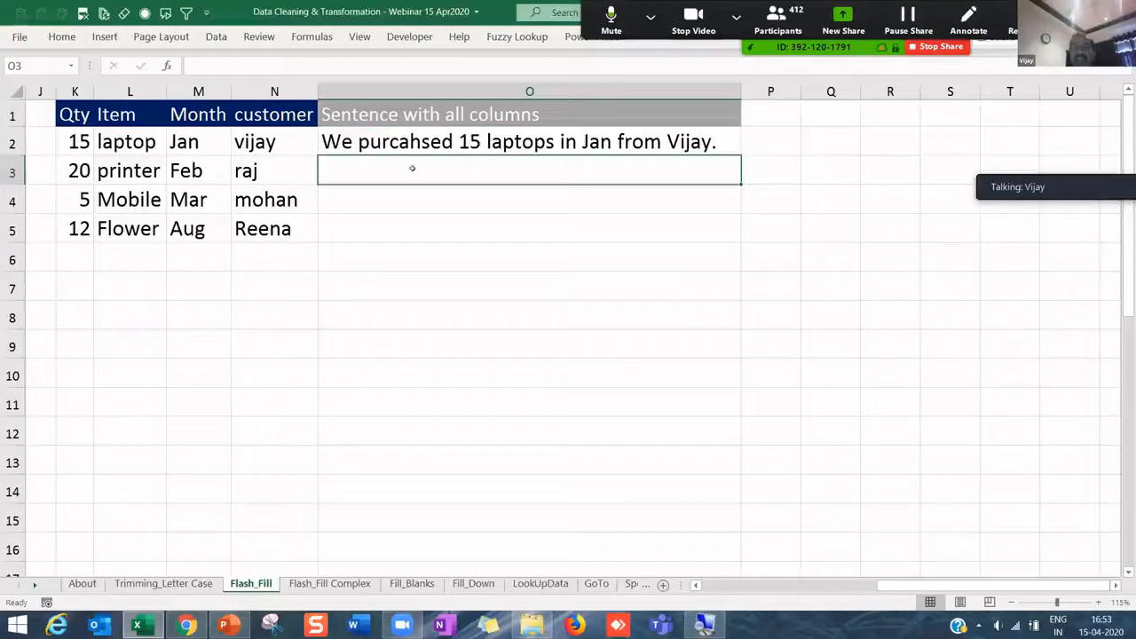
key(Up)
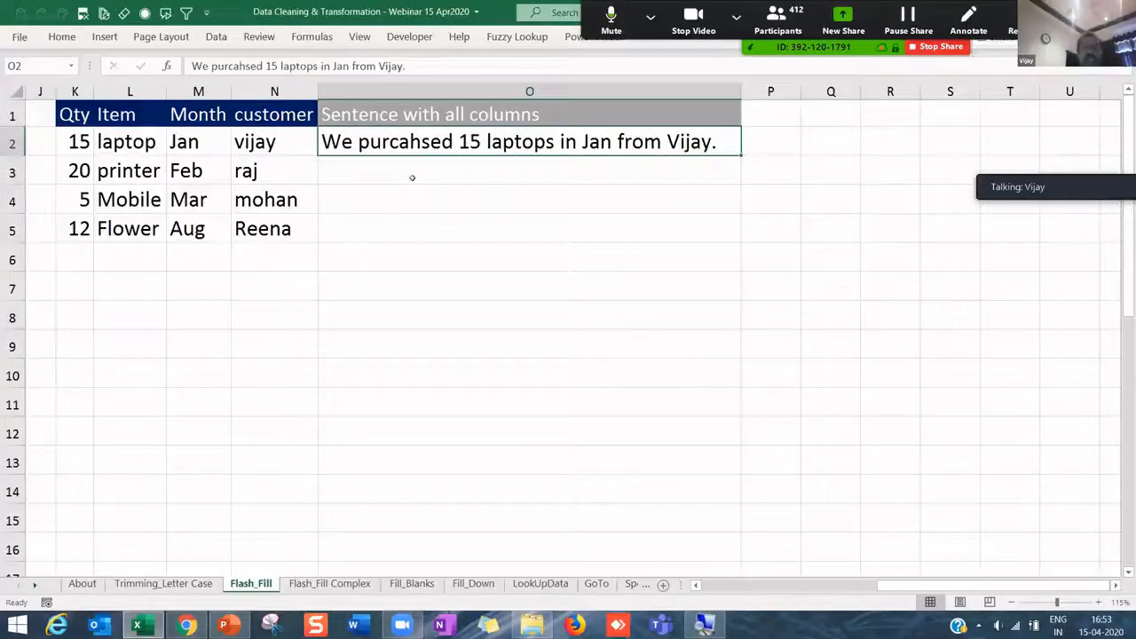
key(ctrl+e)
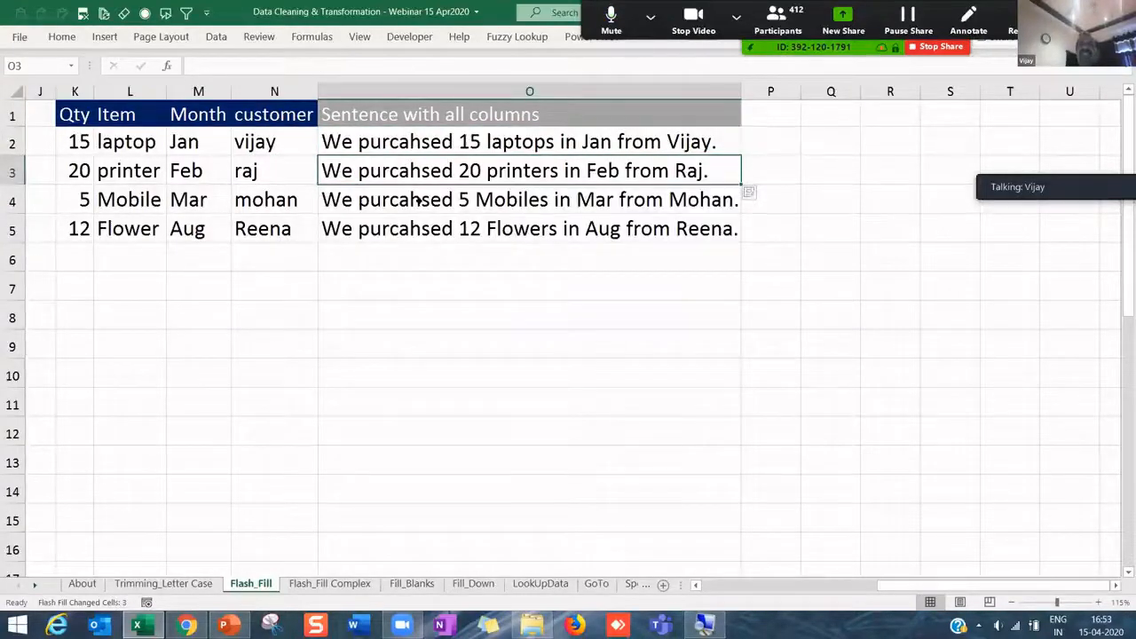
click(439, 224)
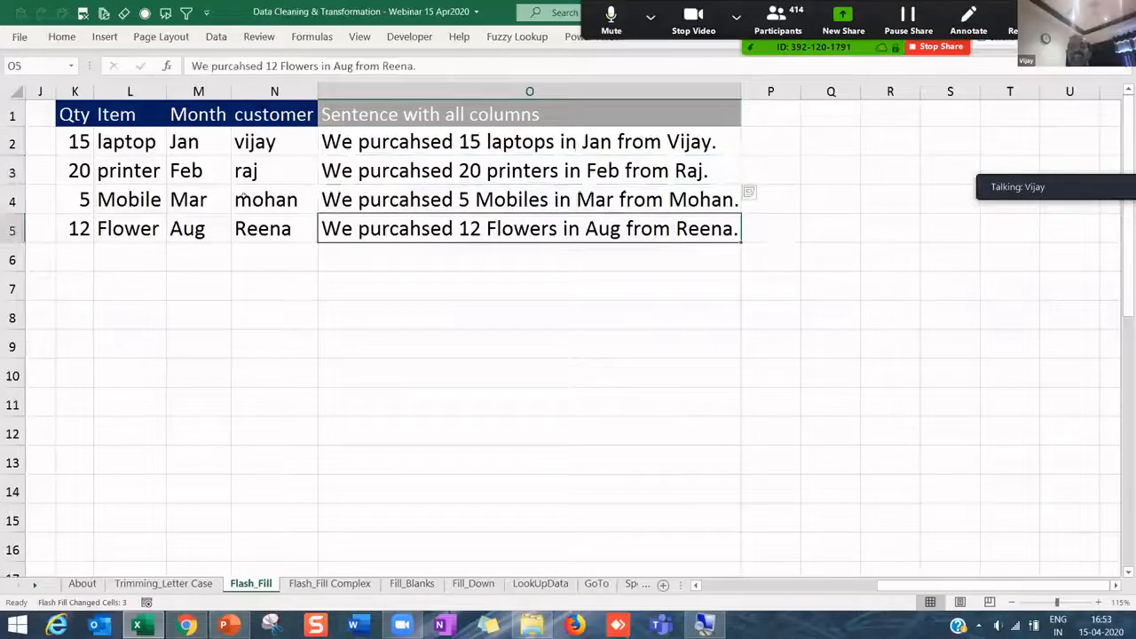
click(79, 169)
click(125, 170)
click(223, 175)
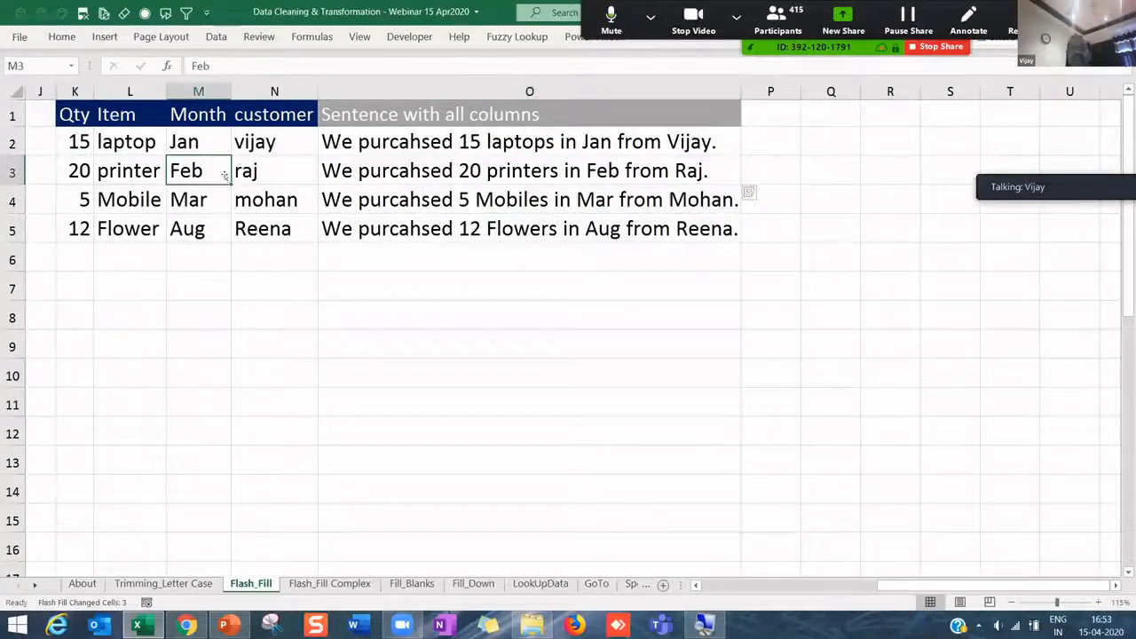
drag(741, 92, 752, 91)
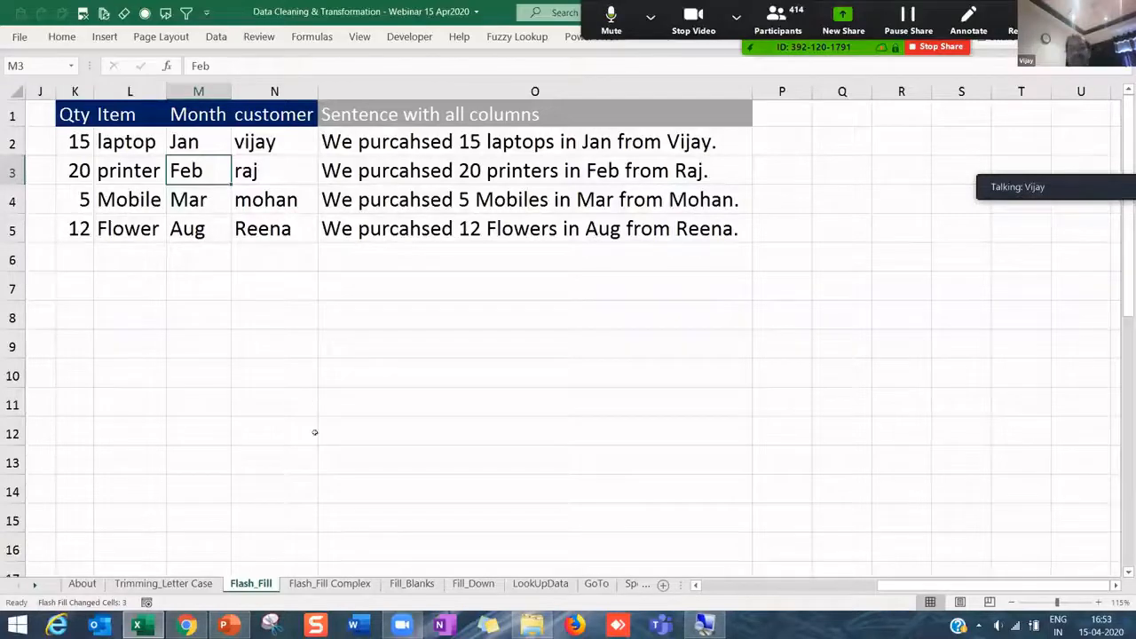
- Switch to the Flash_Fill Complex sheet and widen its Output column B
click(337, 584)
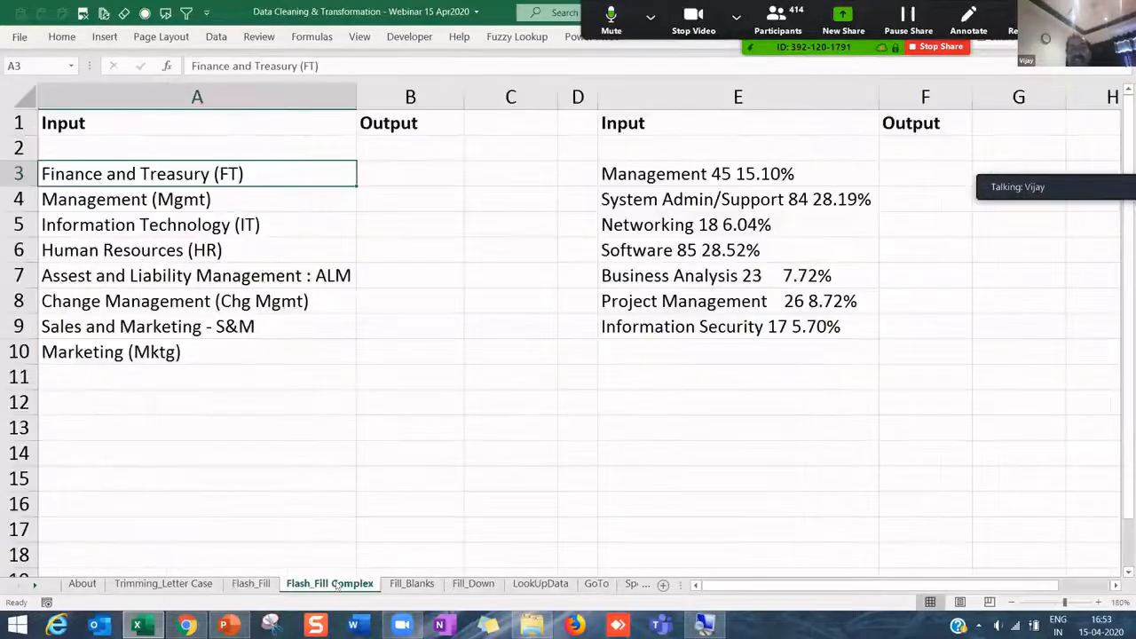
drag(463, 96, 580, 96)
drag(649, 126, 779, 135)
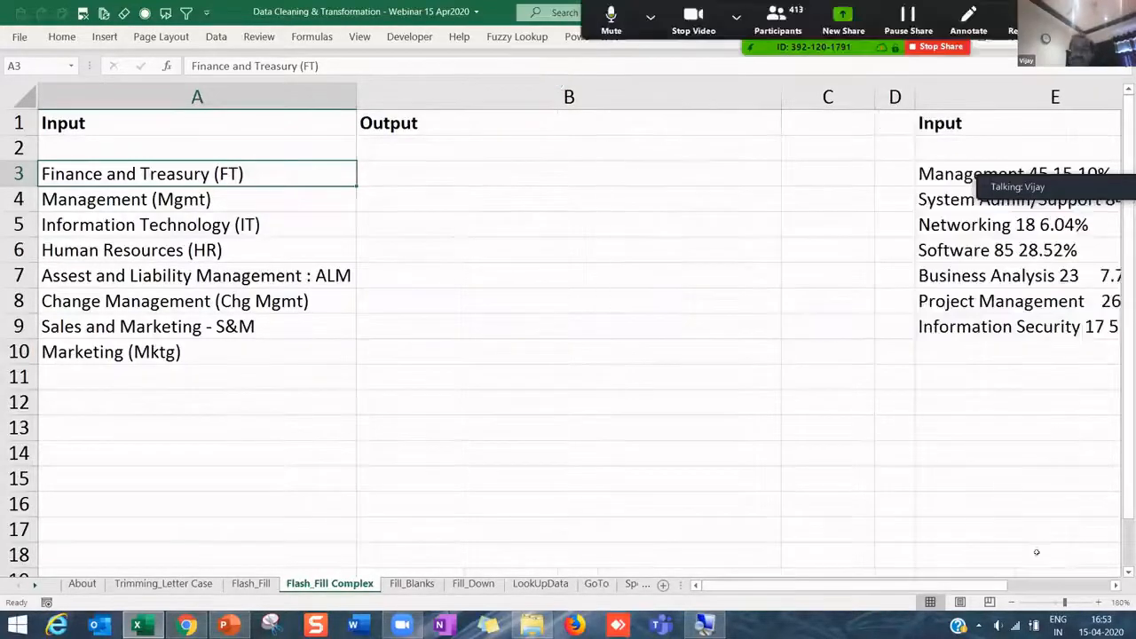
- Scroll to the Input list, widen column E, and select the seven entries in E3:E9
click(1114, 584)
click(1115, 584)
click(279, 173)
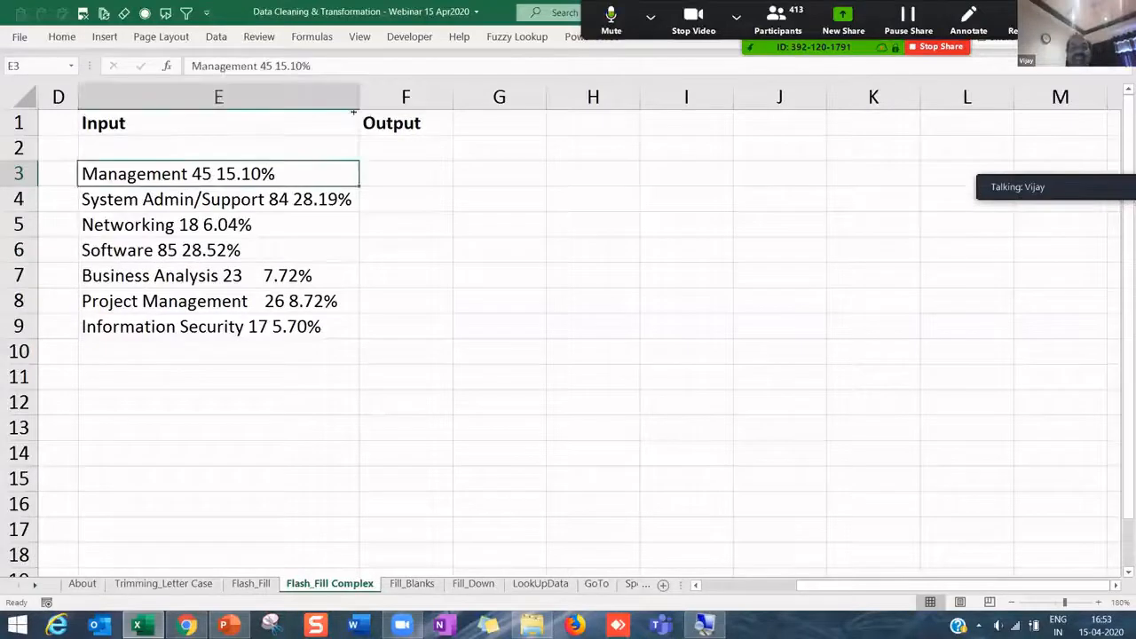
drag(383, 98, 388, 98)
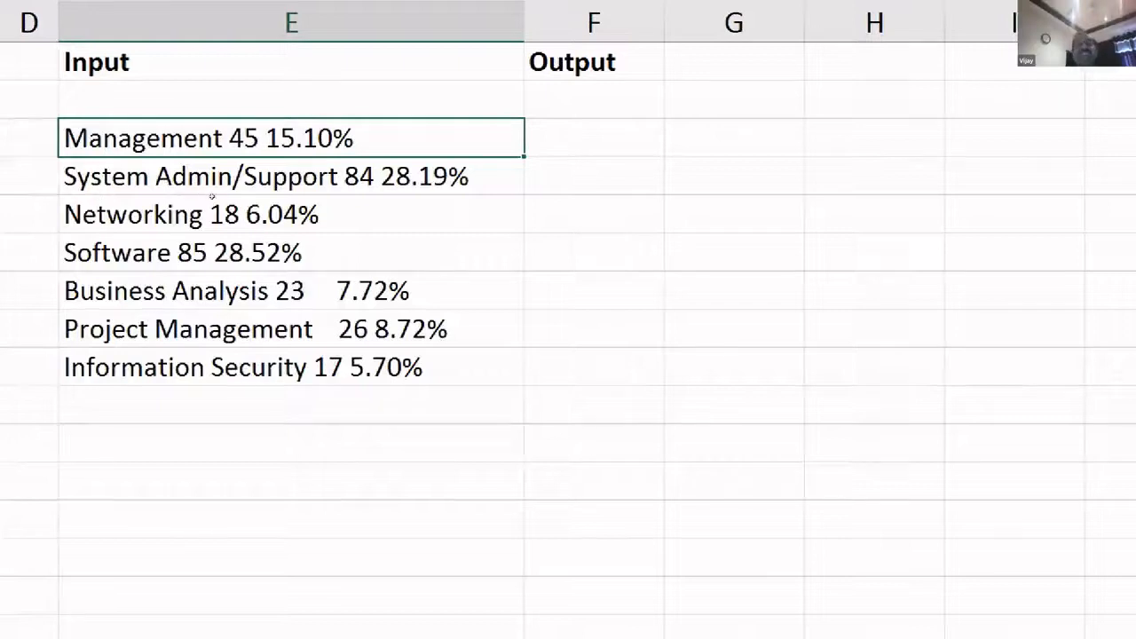
click(211, 177)
drag(211, 138, 213, 316)
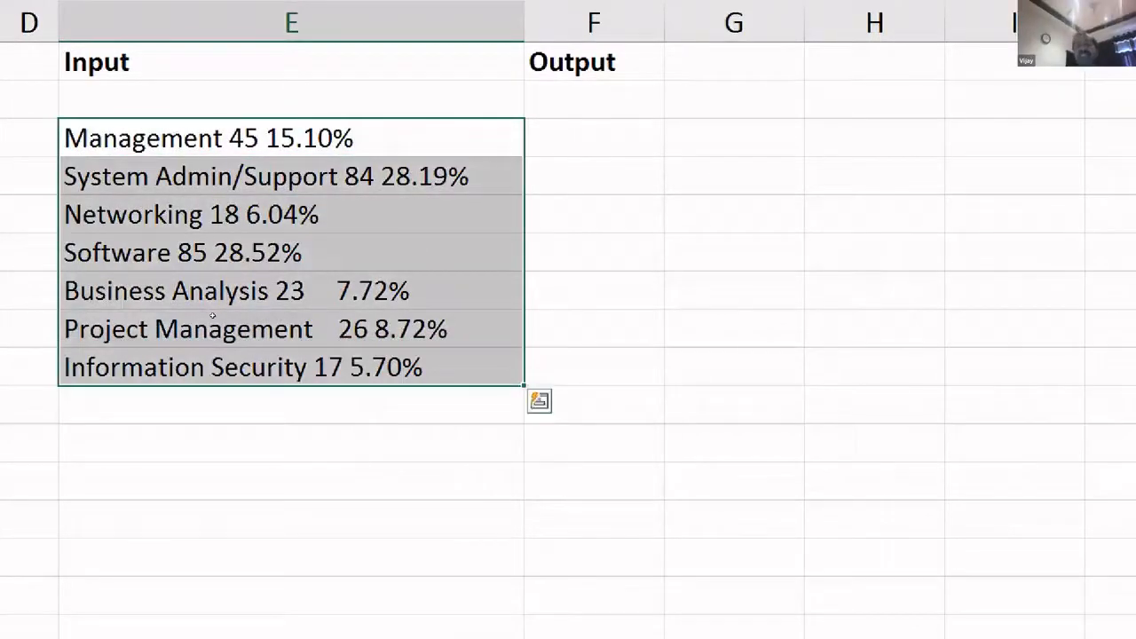
drag(229, 138, 242, 314)
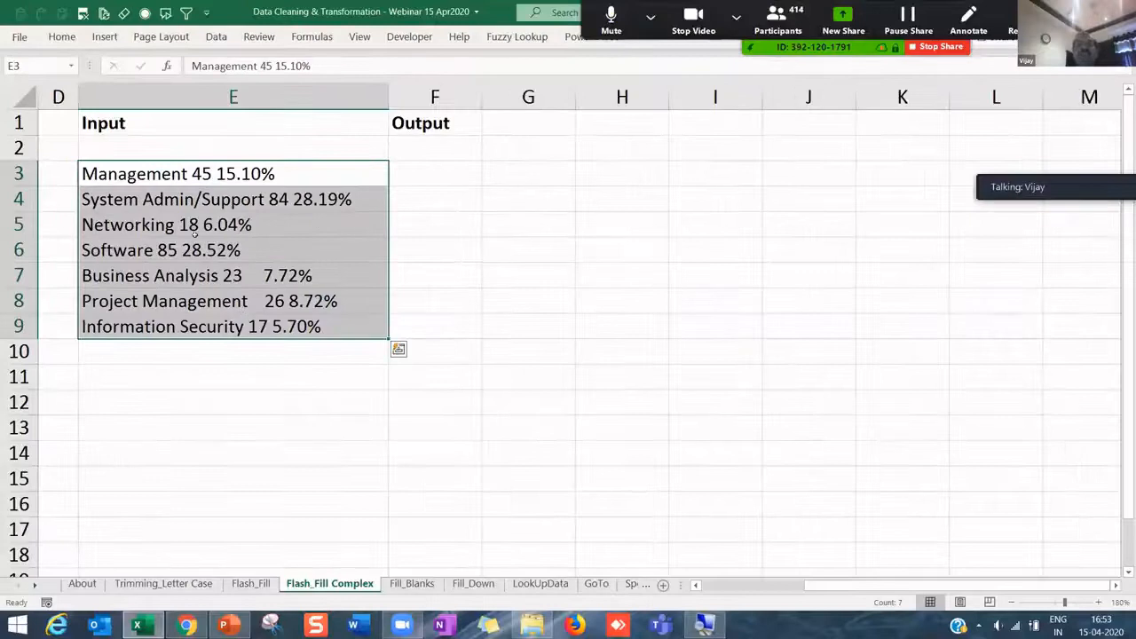
- Split the Input entries in E3:E9 into columns with the Text to Columns wizard
click(216, 36)
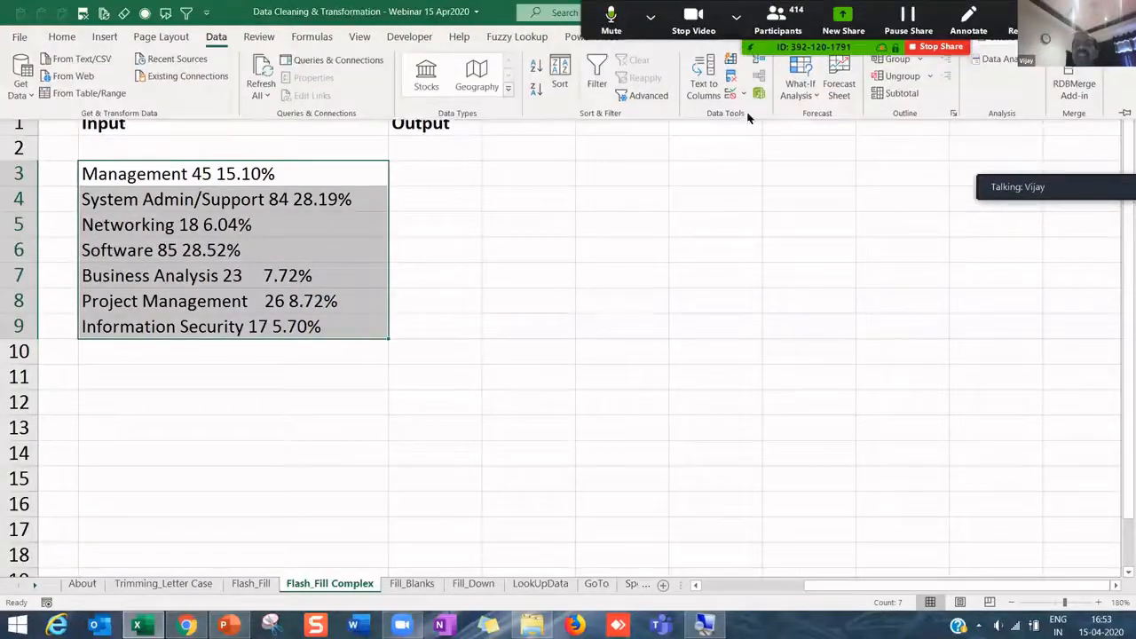
click(704, 86)
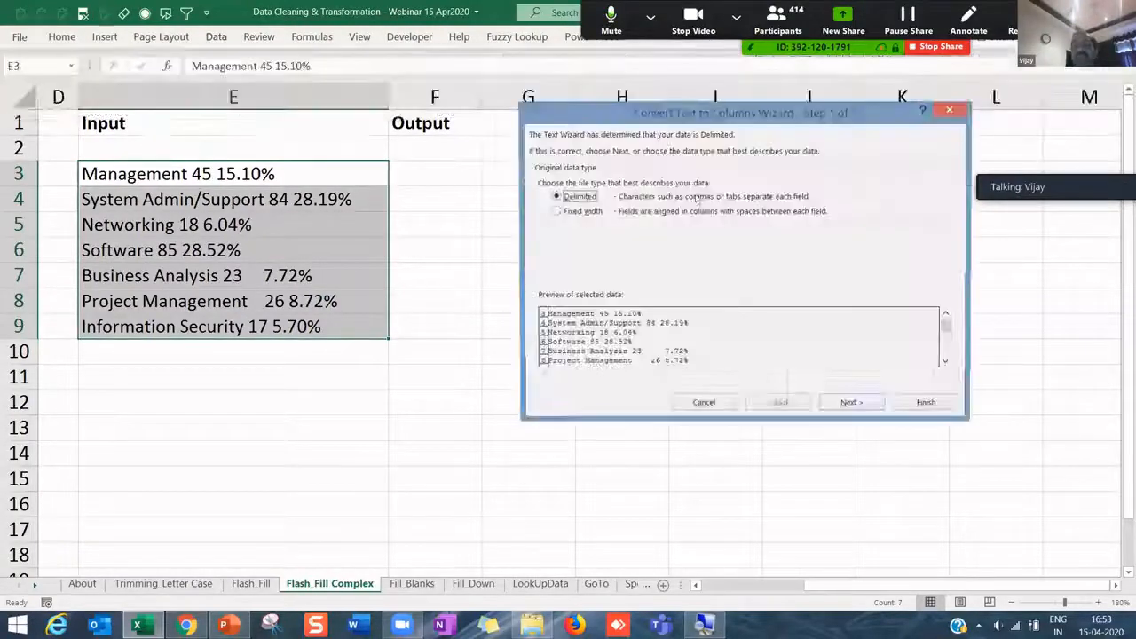
click(852, 404)
click(928, 405)
click(551, 357)
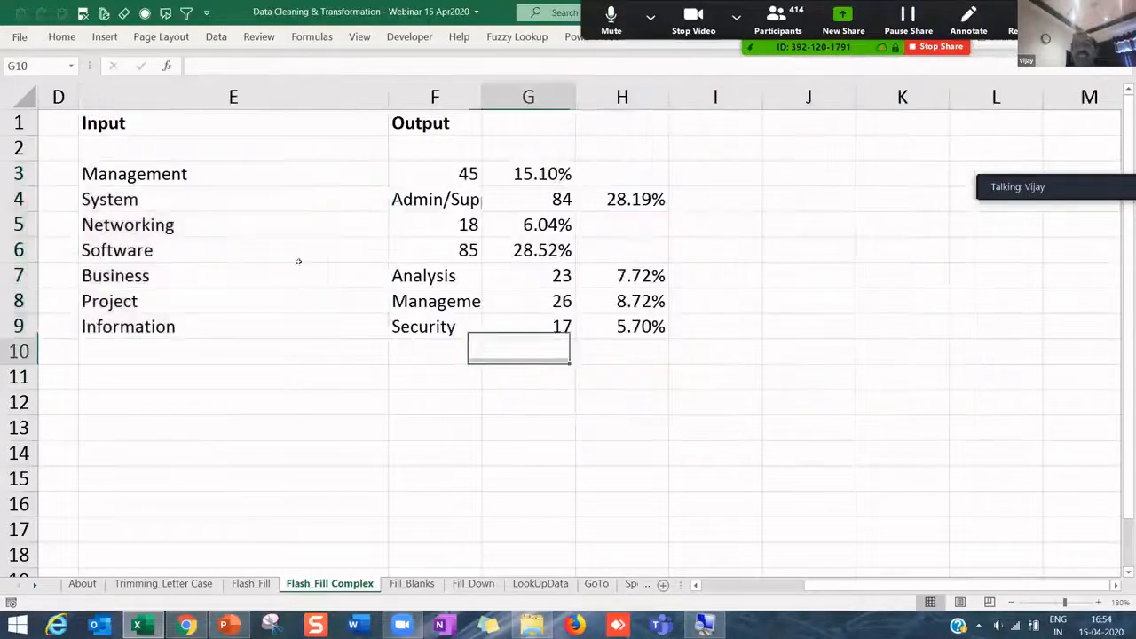
- Inspect the misplaced split values, then undo the split to restore E3:E9
click(176, 176)
click(422, 245)
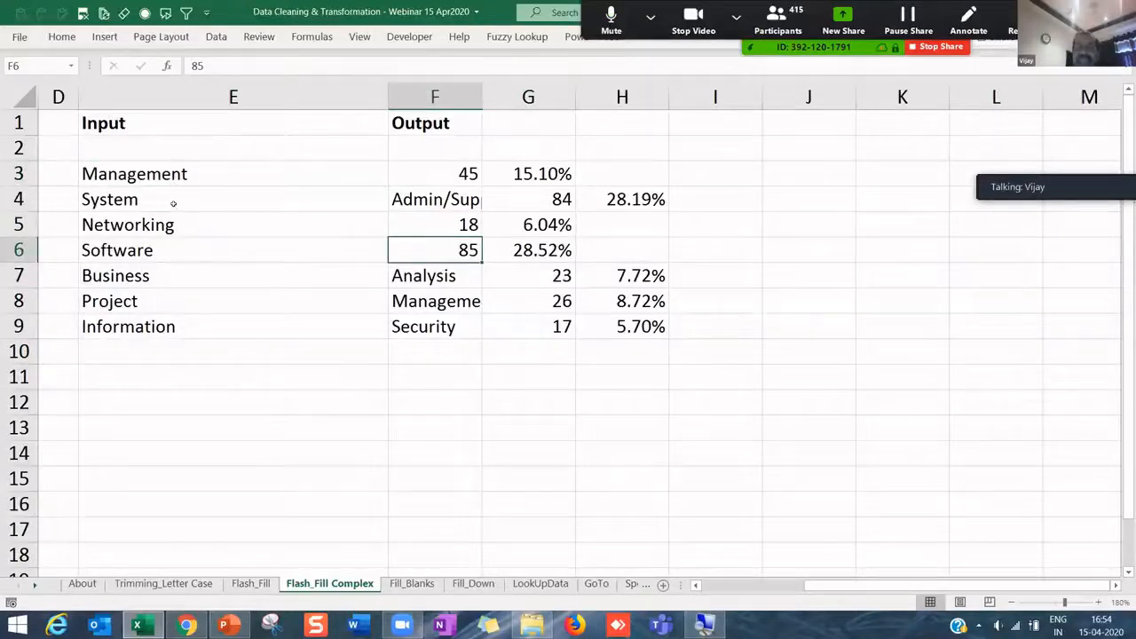
key(Up)
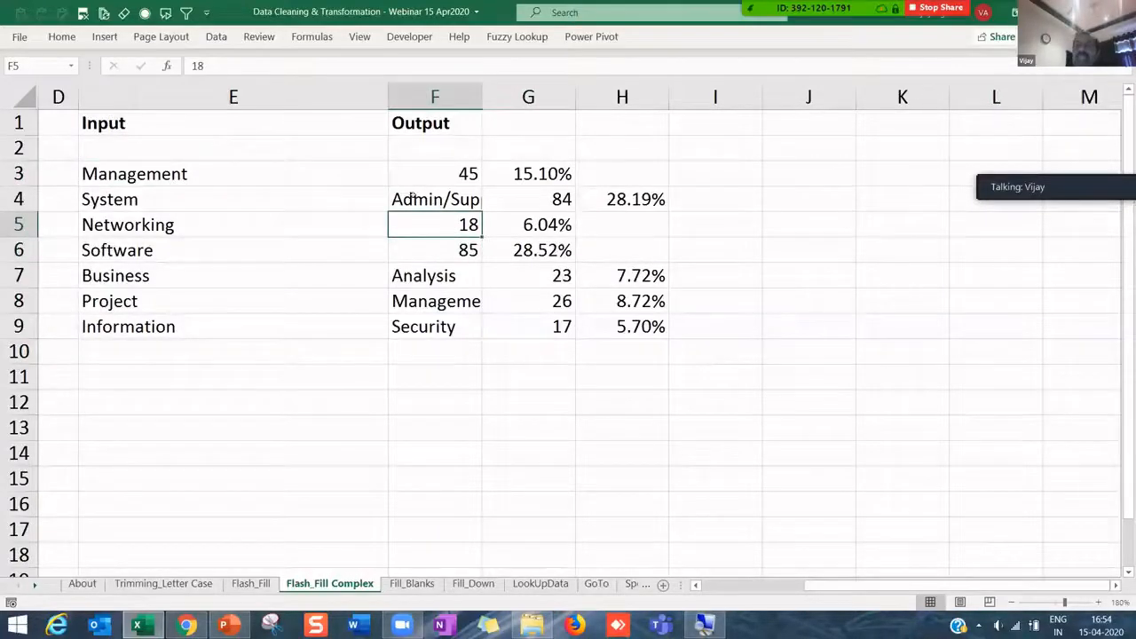
click(335, 196)
click(423, 273)
key(ctrl+shift+Down)
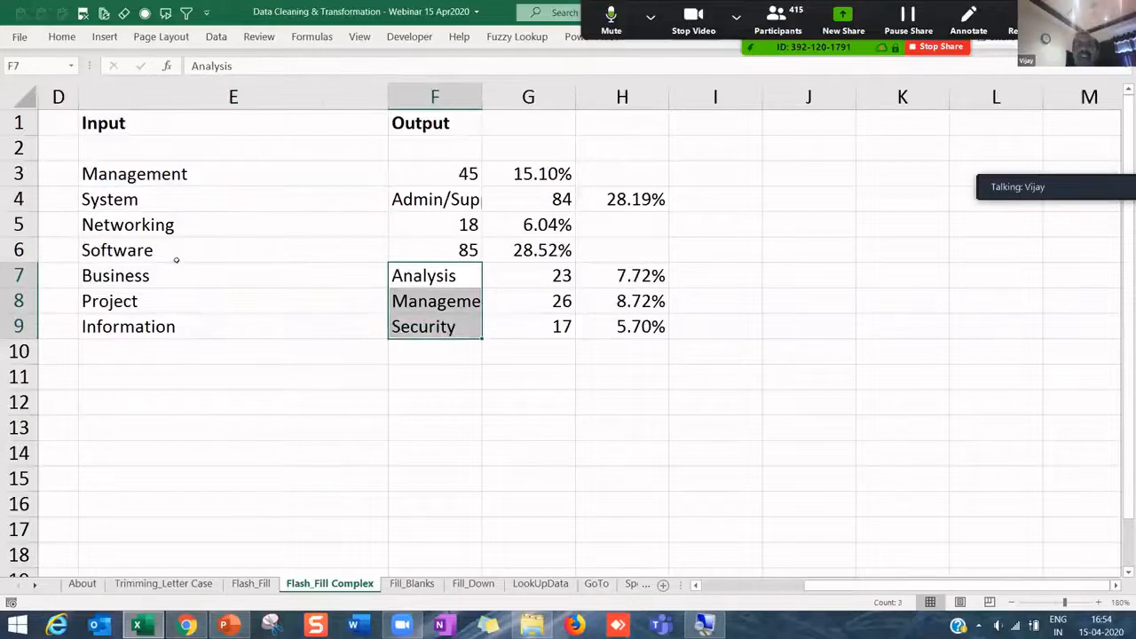
key(Left)
drag(160, 174, 654, 328)
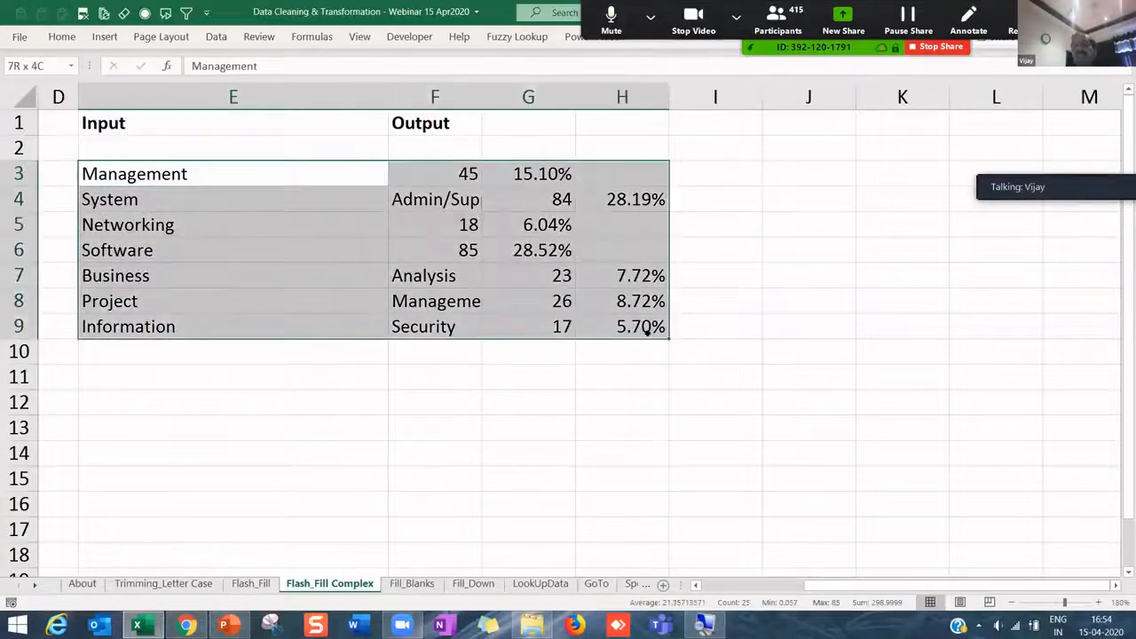
click(637, 376)
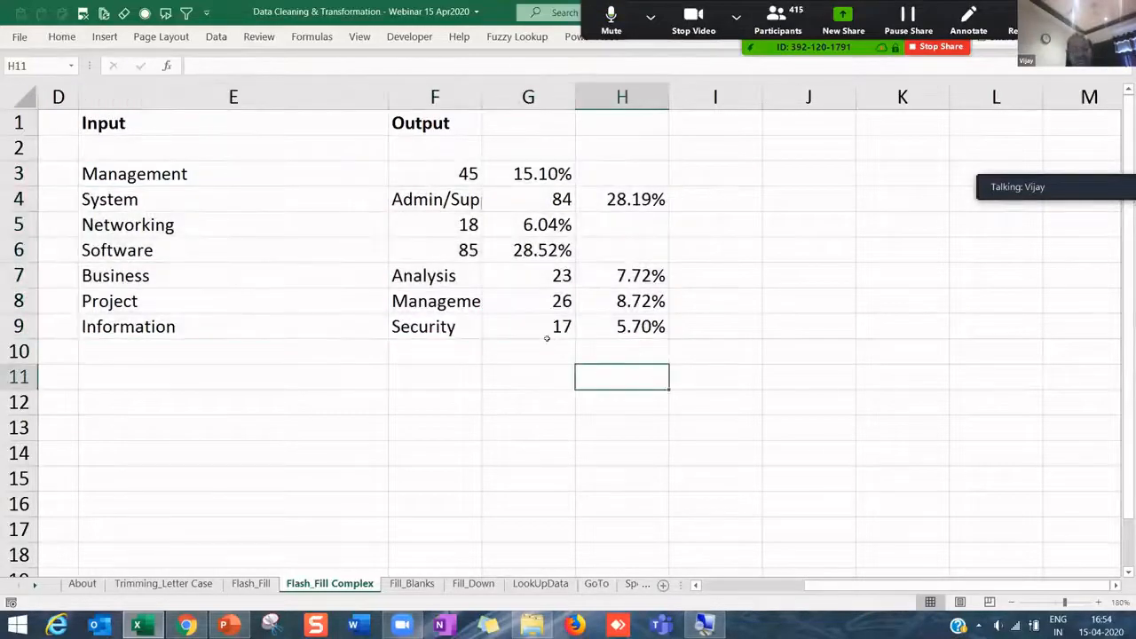
key(ctrl+z)
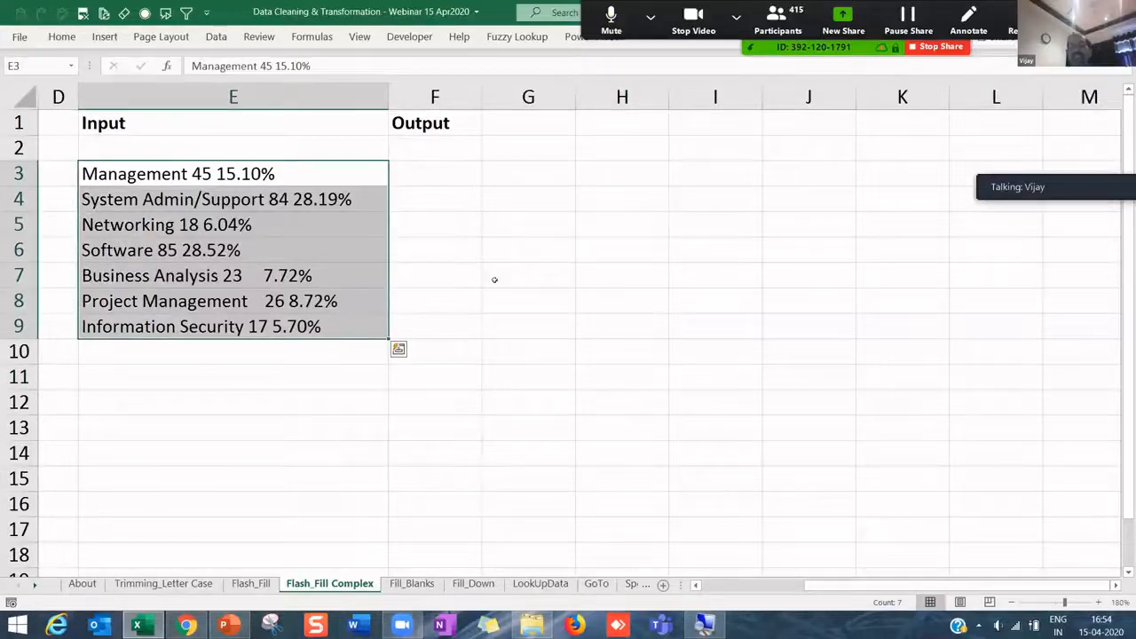
- Enter Management, 45 and 15.10% in F3:H3 and widen column F to fit the name
click(449, 178)
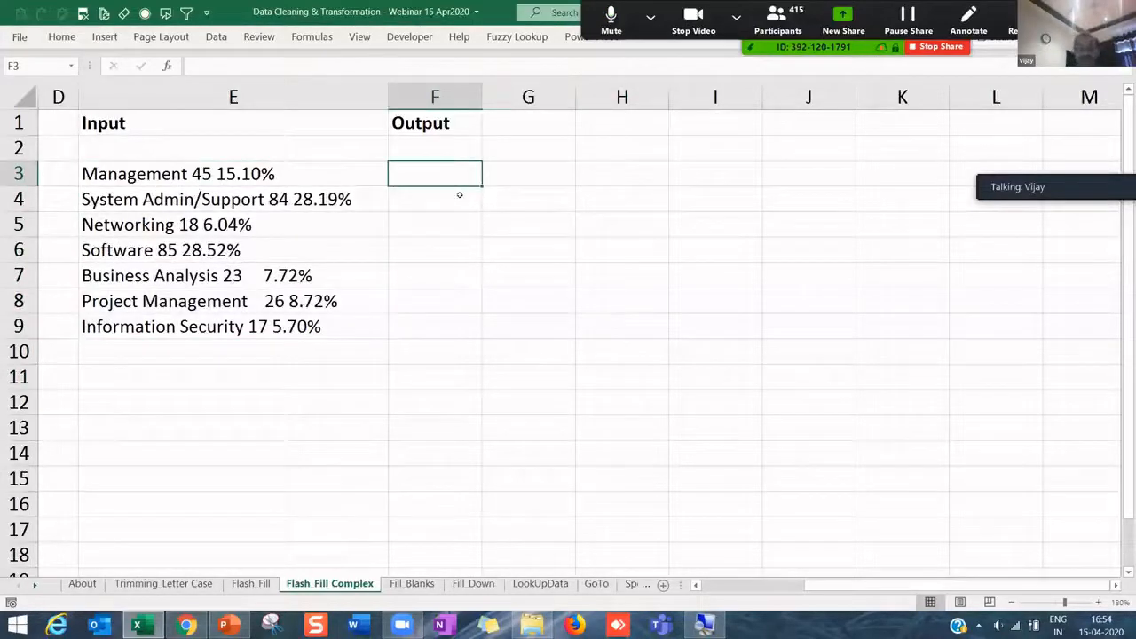
text(Management)
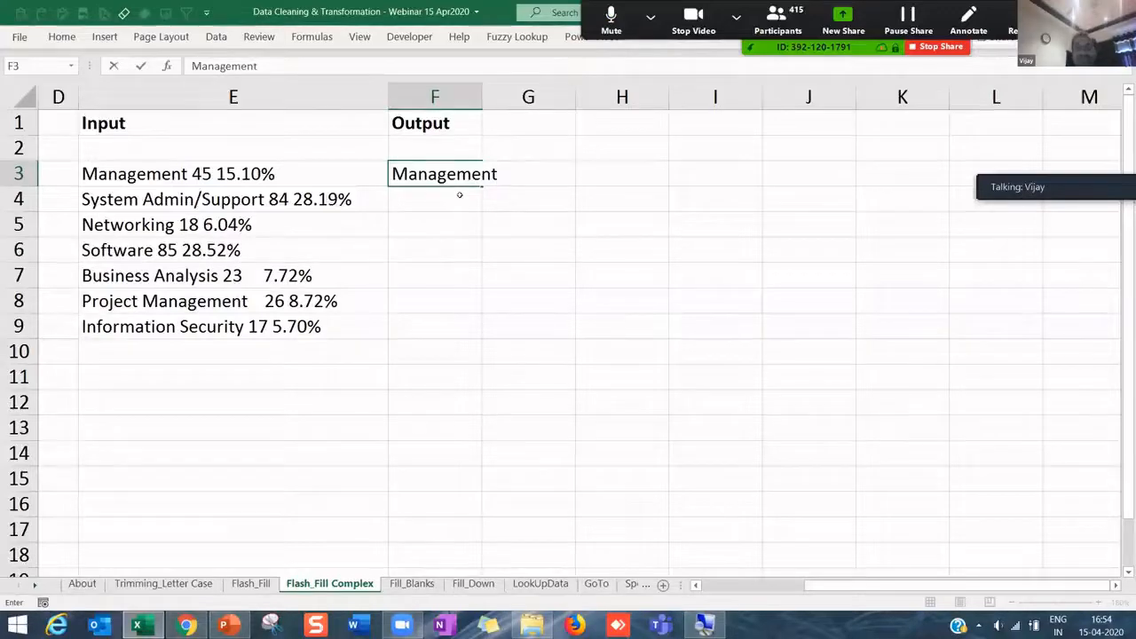
key(Tab)
text(45)
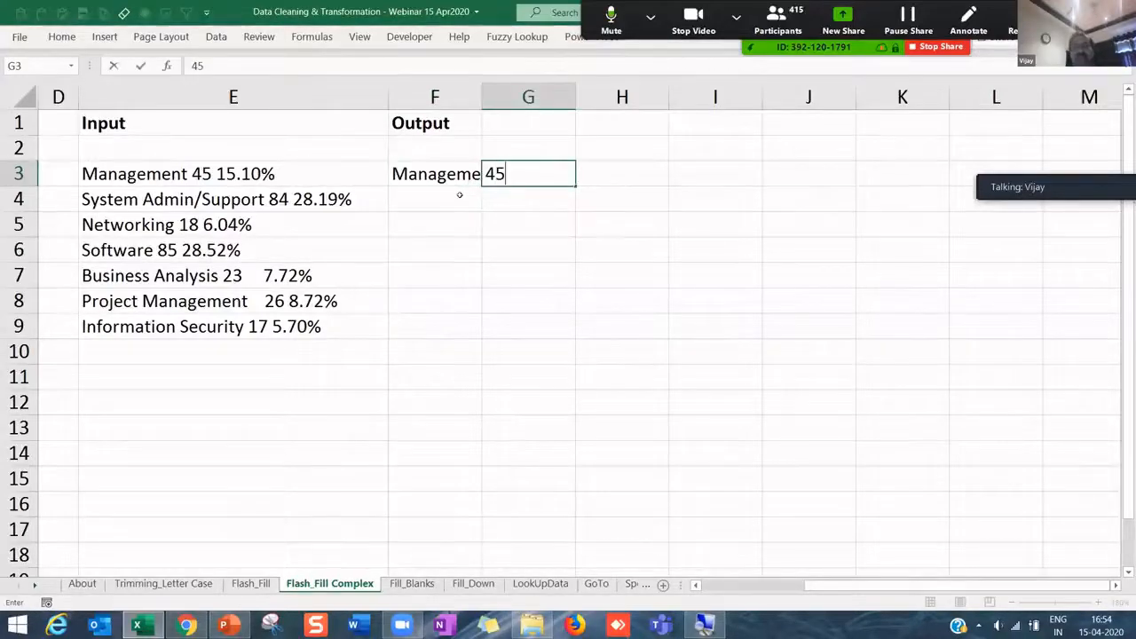
key(Tab)
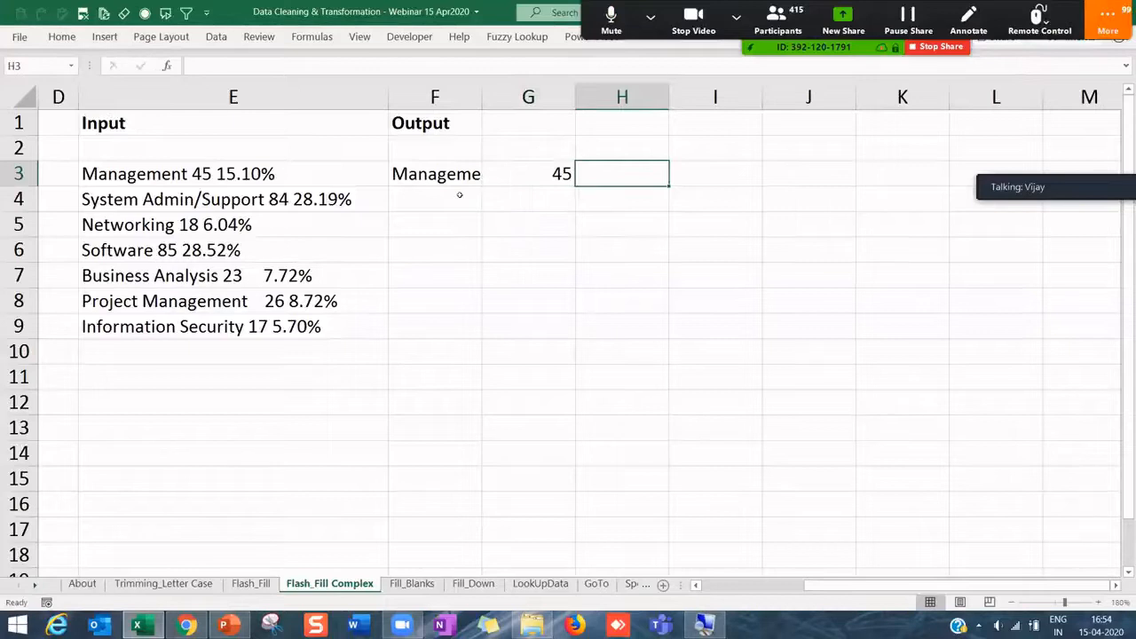
text(15.10%)
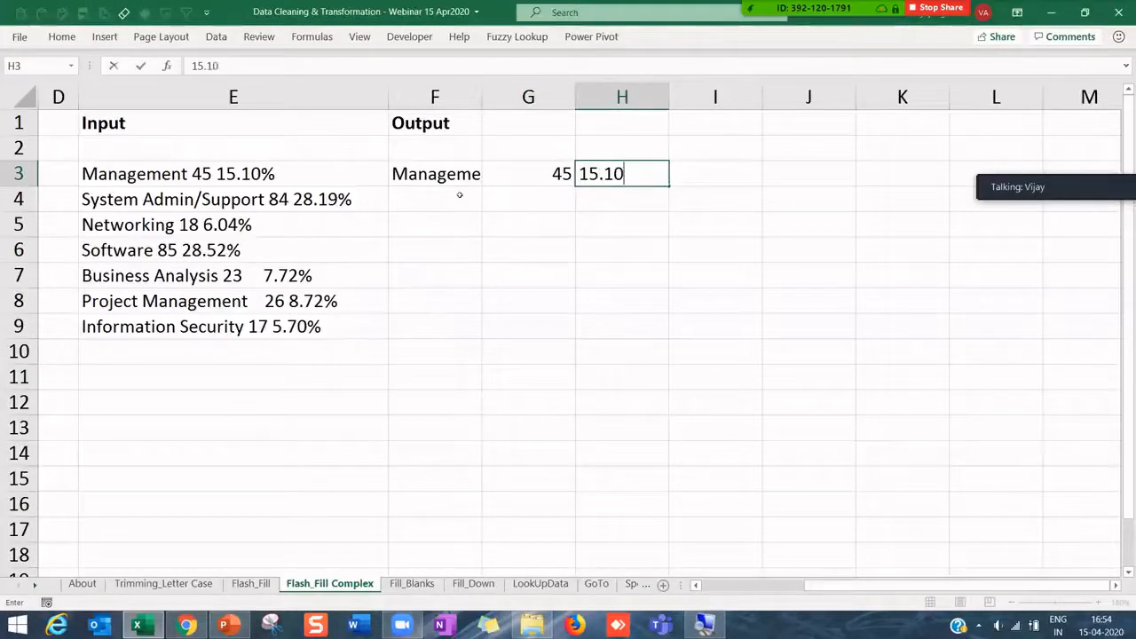
key(Up)
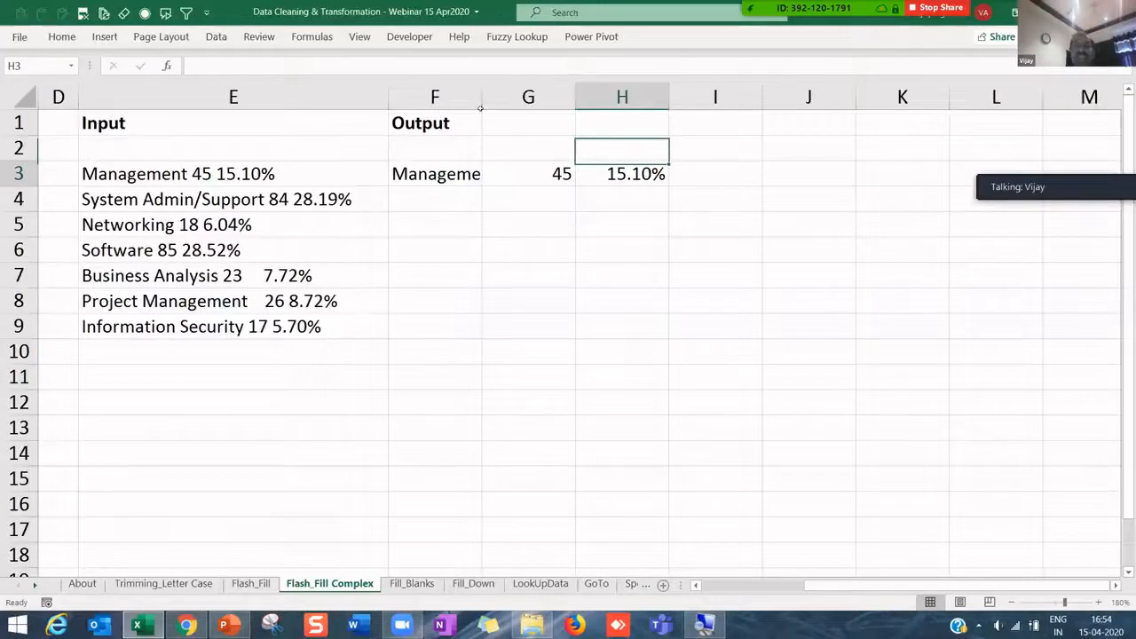
key(Down)
drag(480, 107, 603, 101)
click(533, 200)
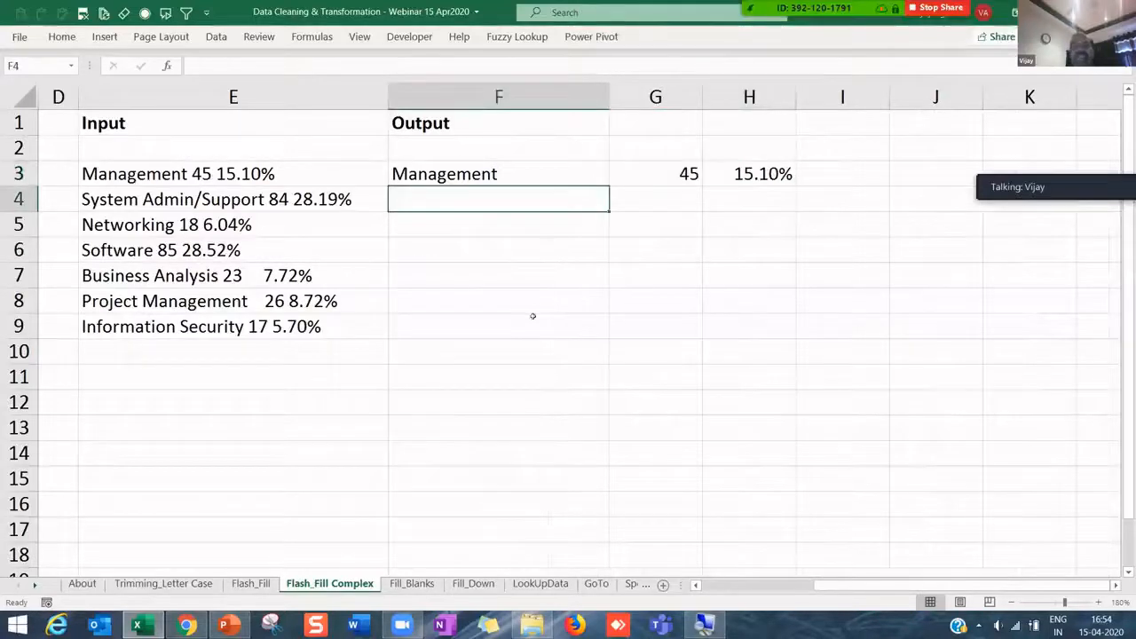
- Flash Fill the remaining job names, counts and percentages in columns F, G and H
click(488, 249)
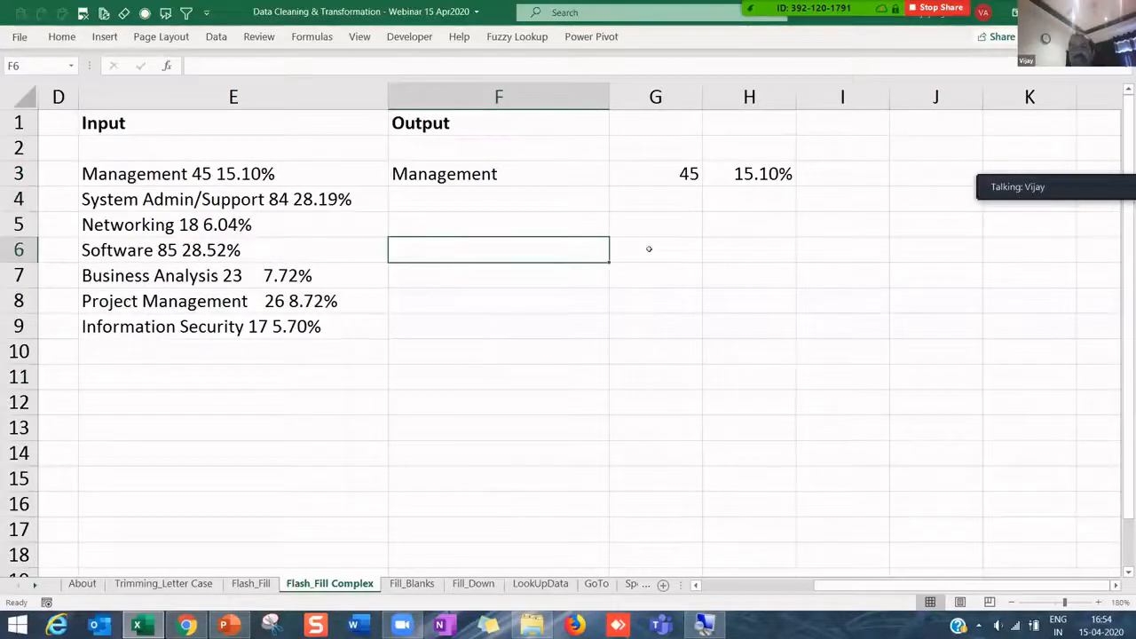
key(Up)
key(ctrl+e)
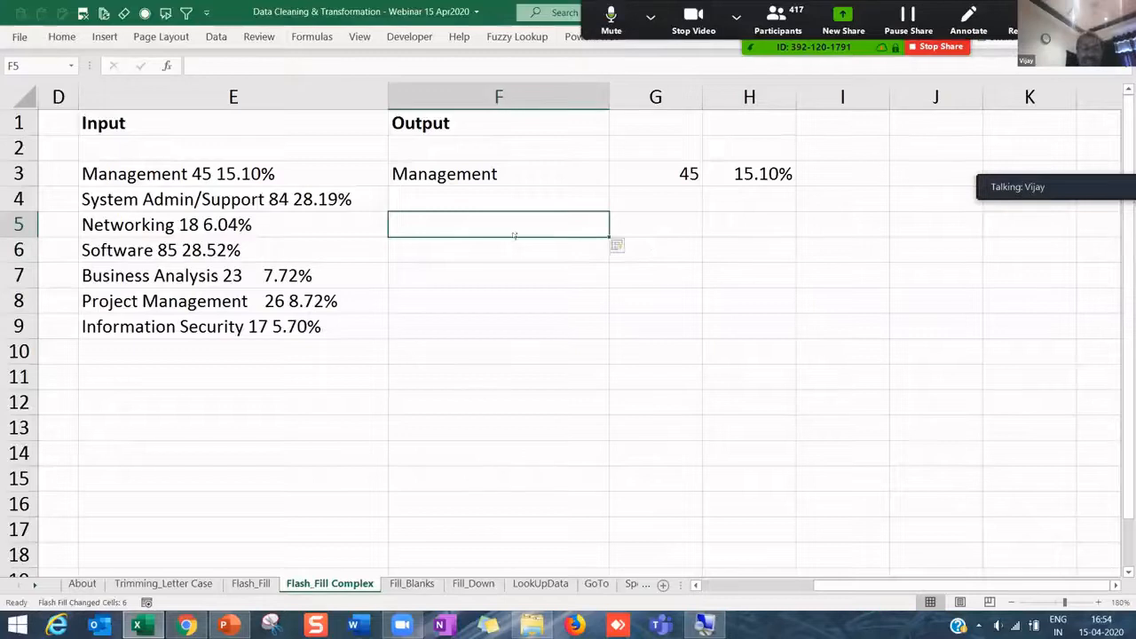
click(618, 216)
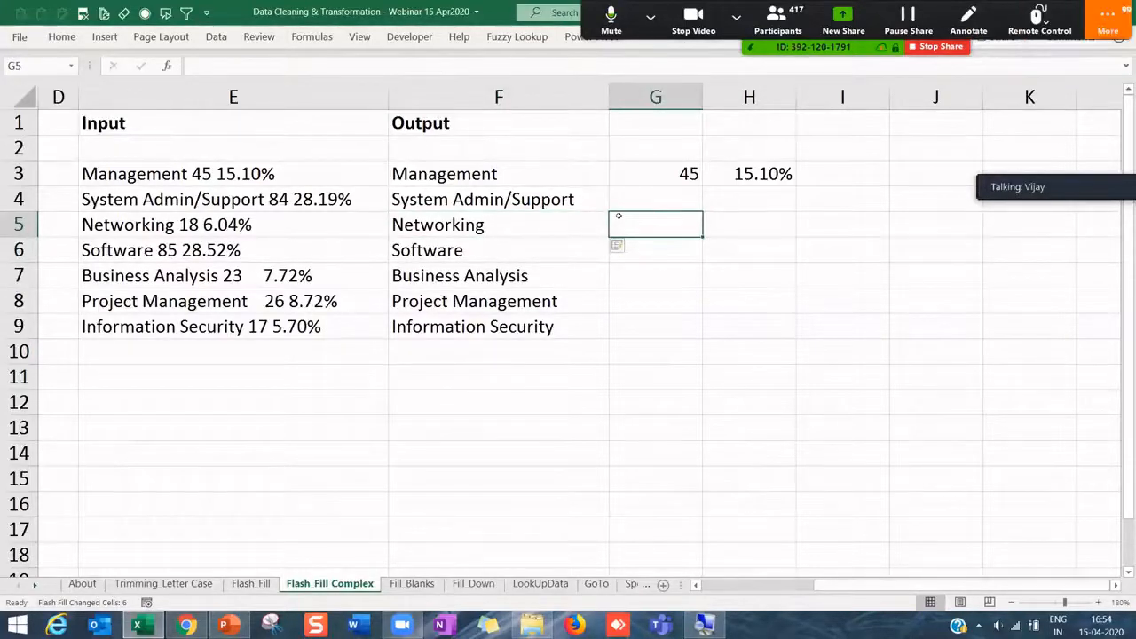
key(ctrl+e)
click(725, 223)
key(ctrl+e)
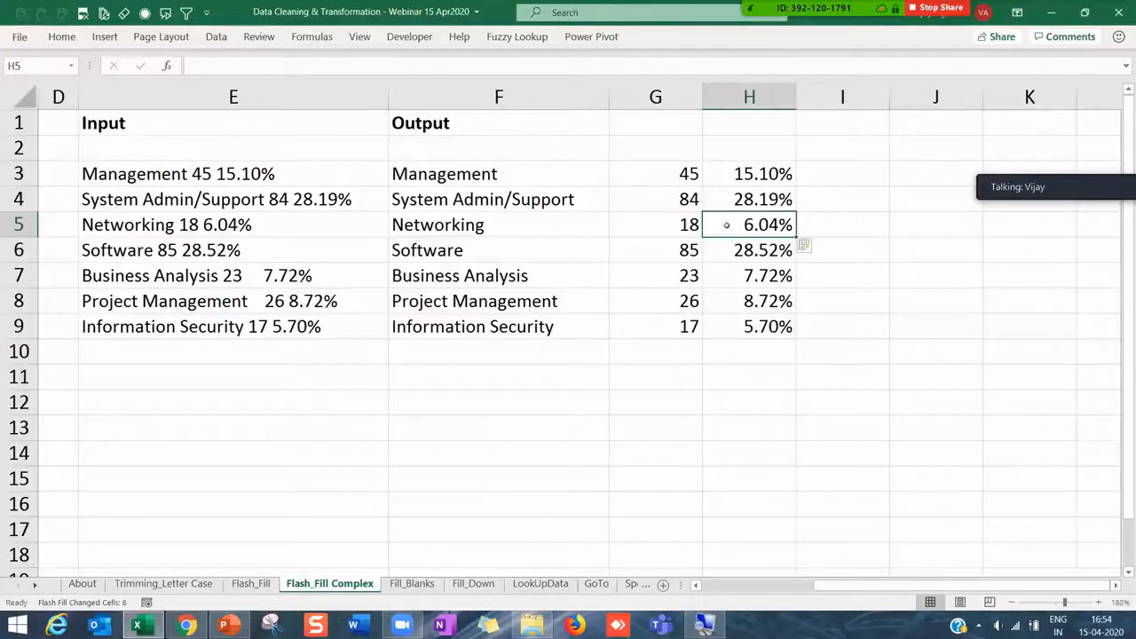
- Compare the Input entries against the extracted names, counts and percentages
click(515, 275)
drag(315, 169, 331, 326)
click(477, 271)
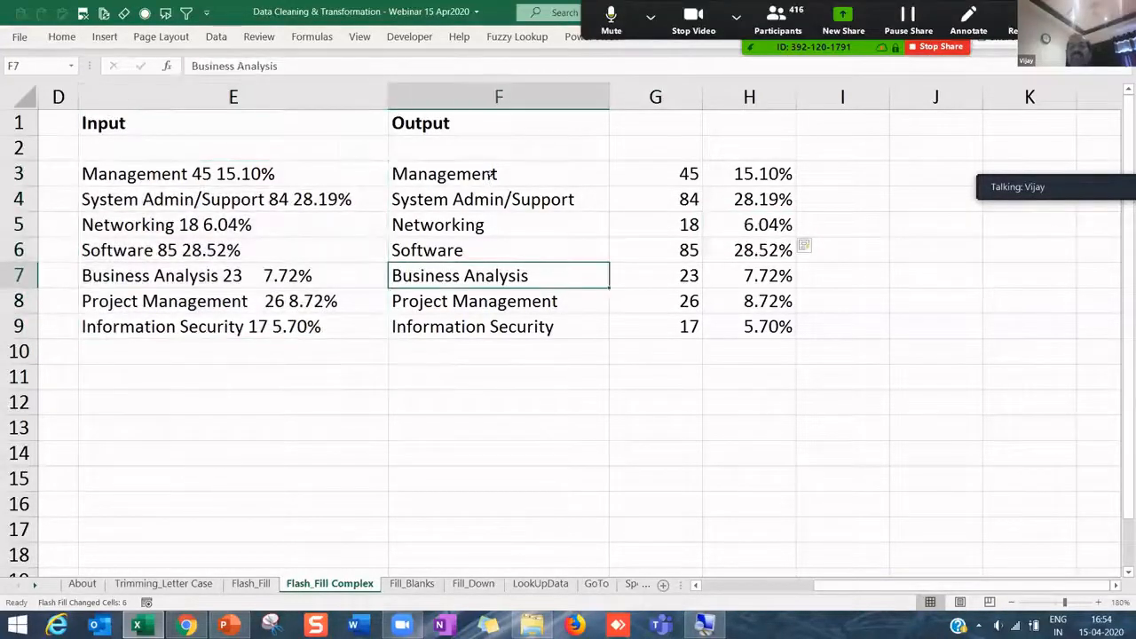
drag(494, 174, 494, 324)
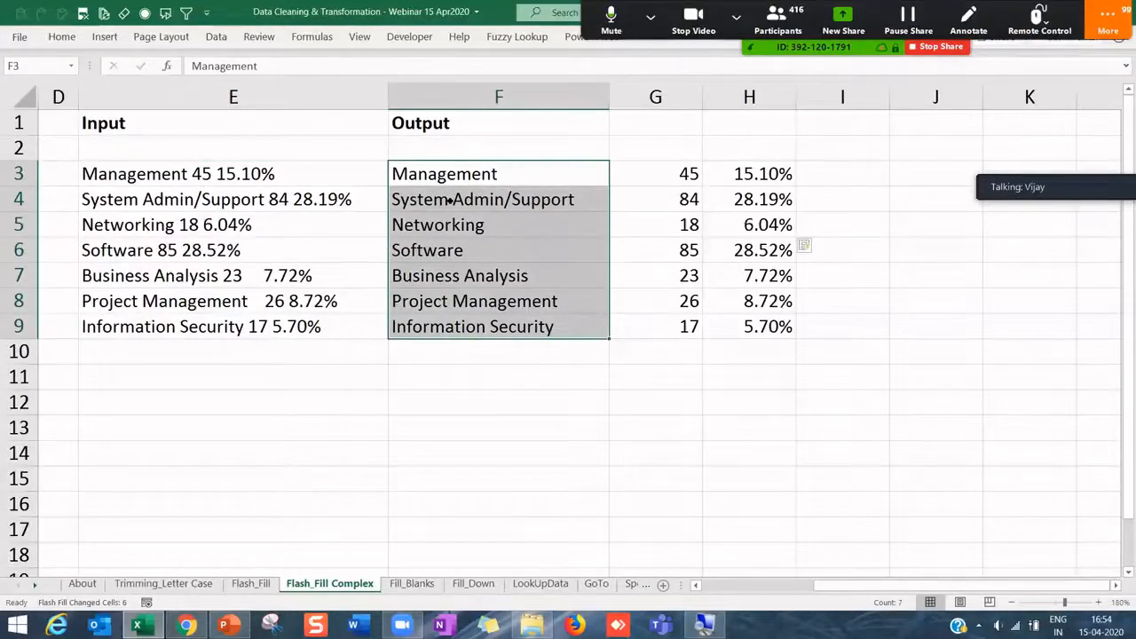
drag(663, 174, 667, 325)
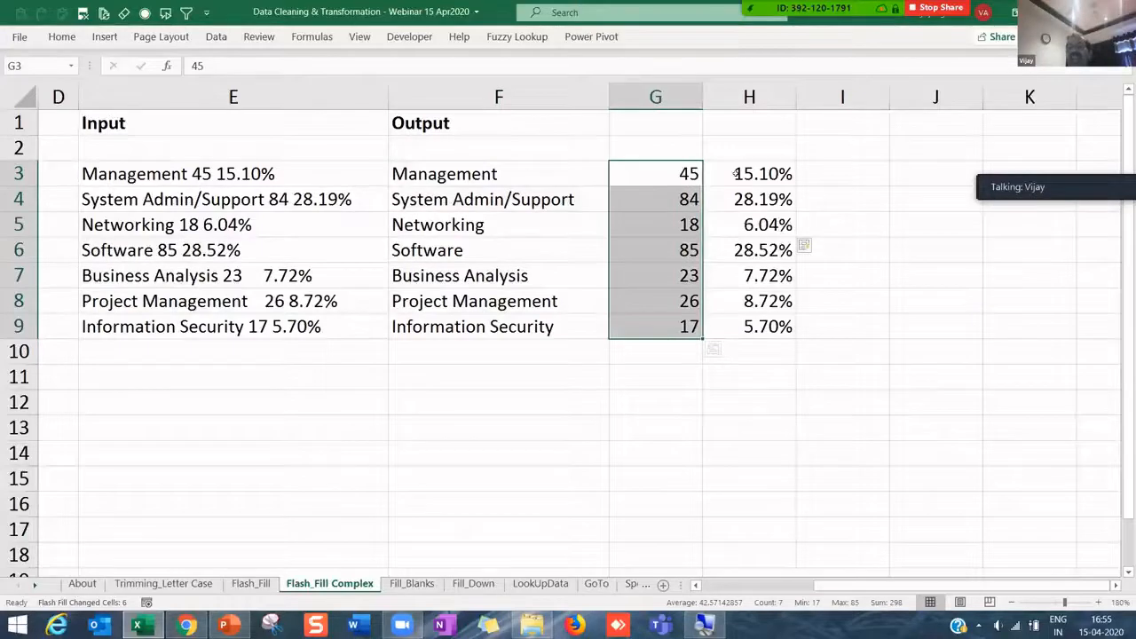
drag(736, 174, 744, 326)
- Select the whole Output table to review the seven split rows
drag(422, 172, 755, 355)
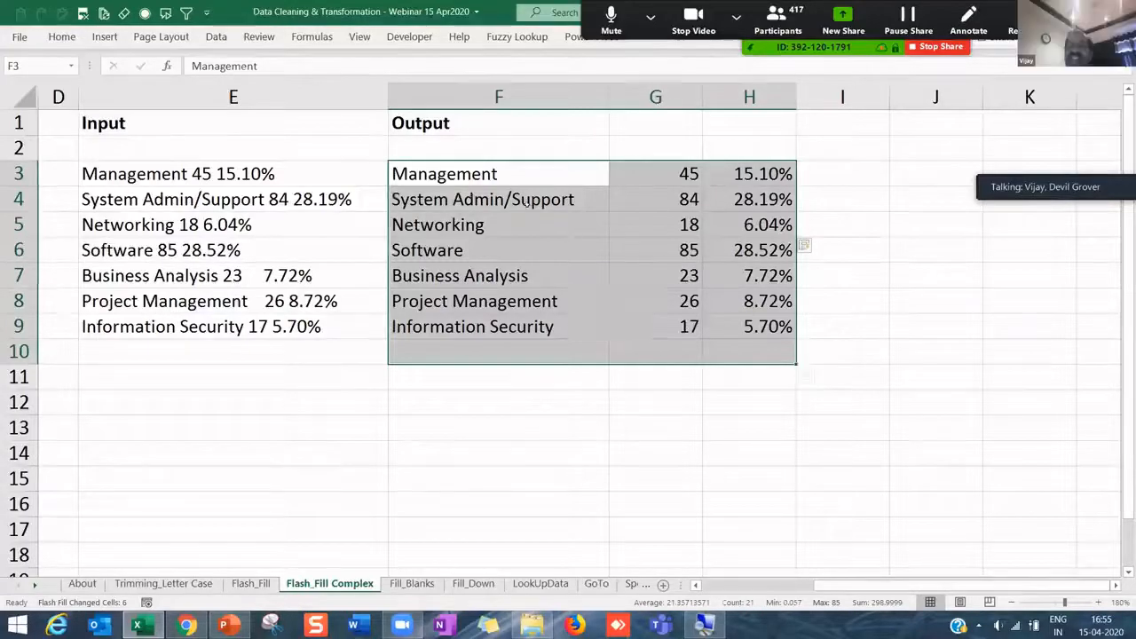
click(655, 301)
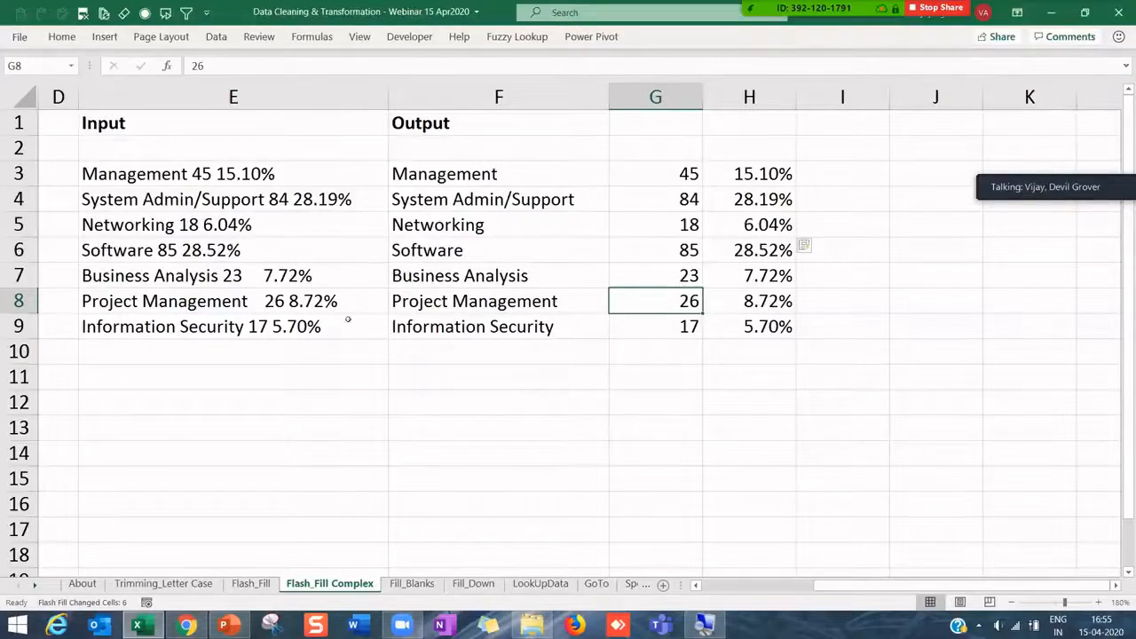
drag(449, 175, 774, 327)
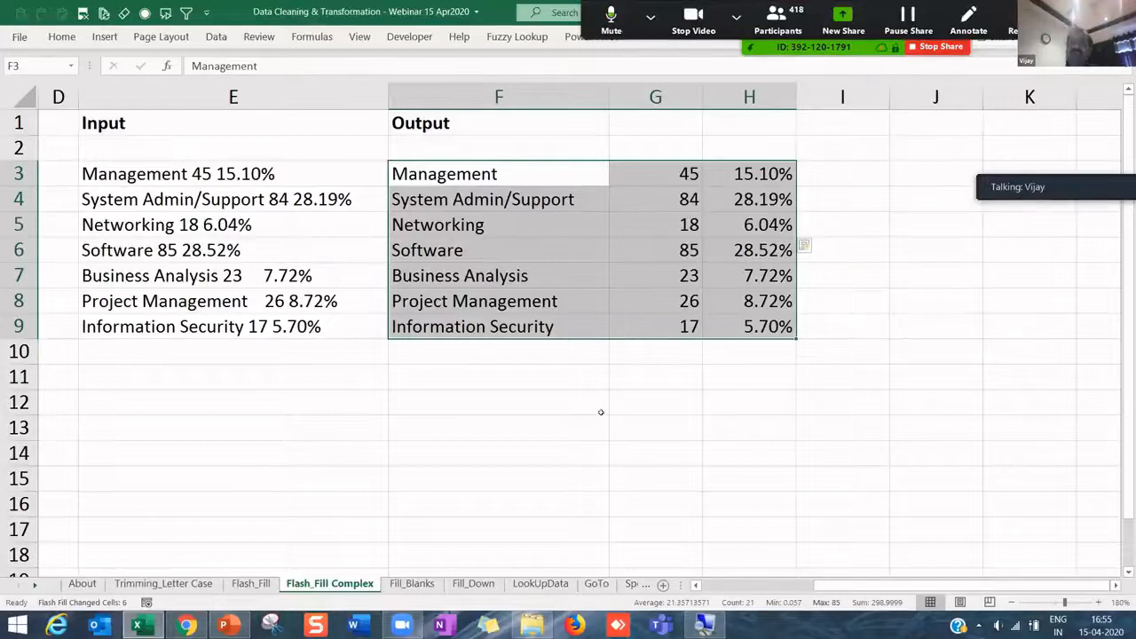
click(572, 302)
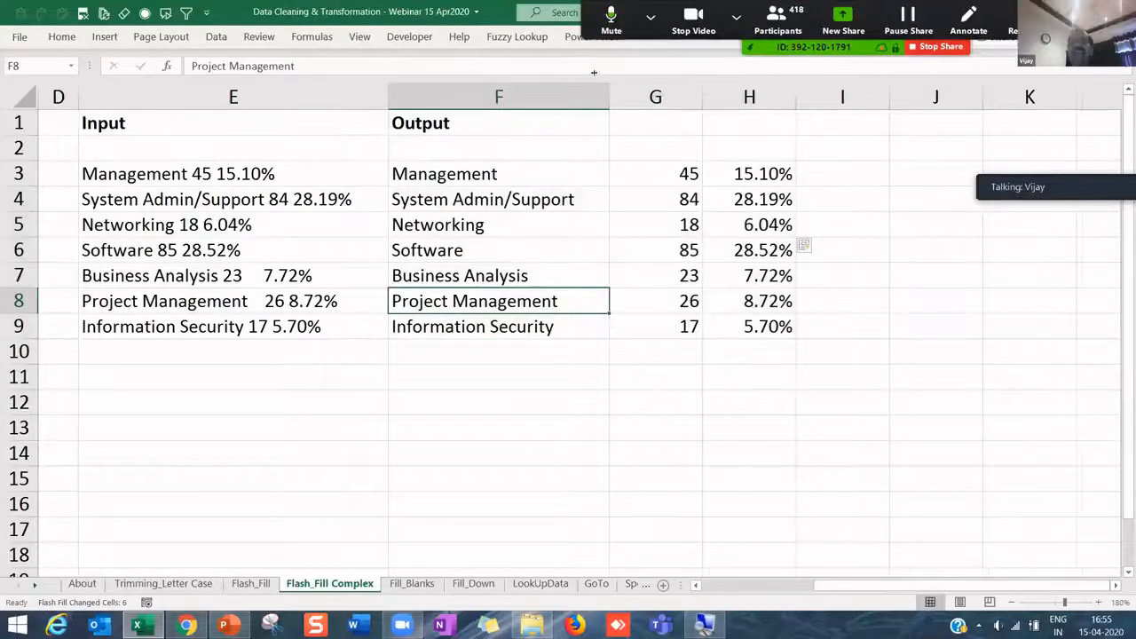
- Widen column F slightly and narrow the counts column G
drag(608, 88, 614, 89)
drag(702, 89, 689, 89)
click(581, 228)
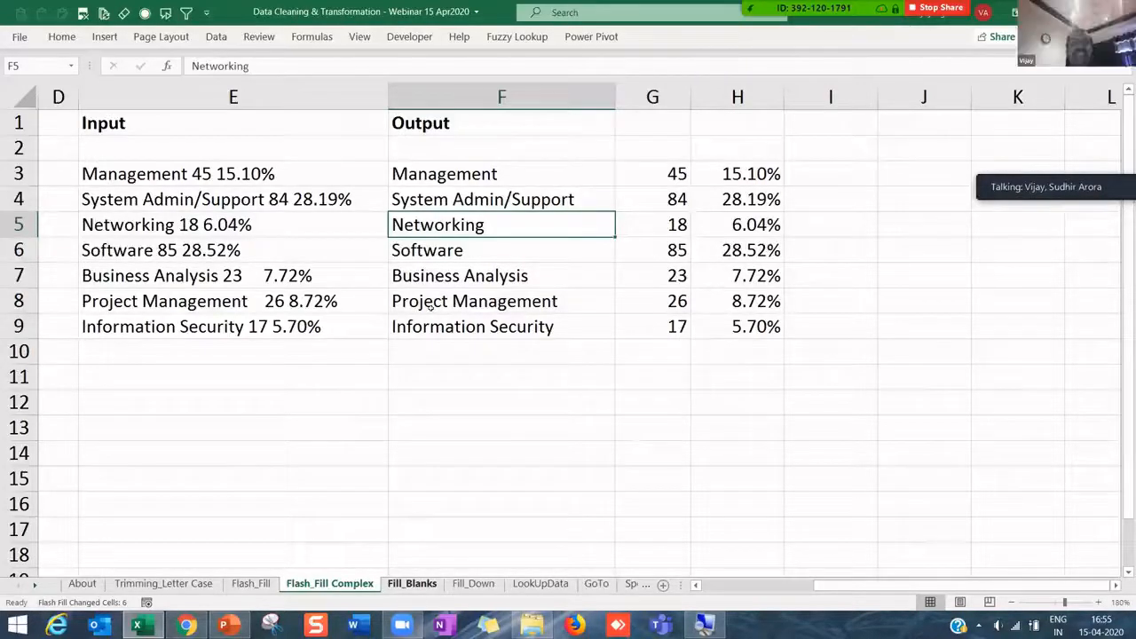
click(217, 39)
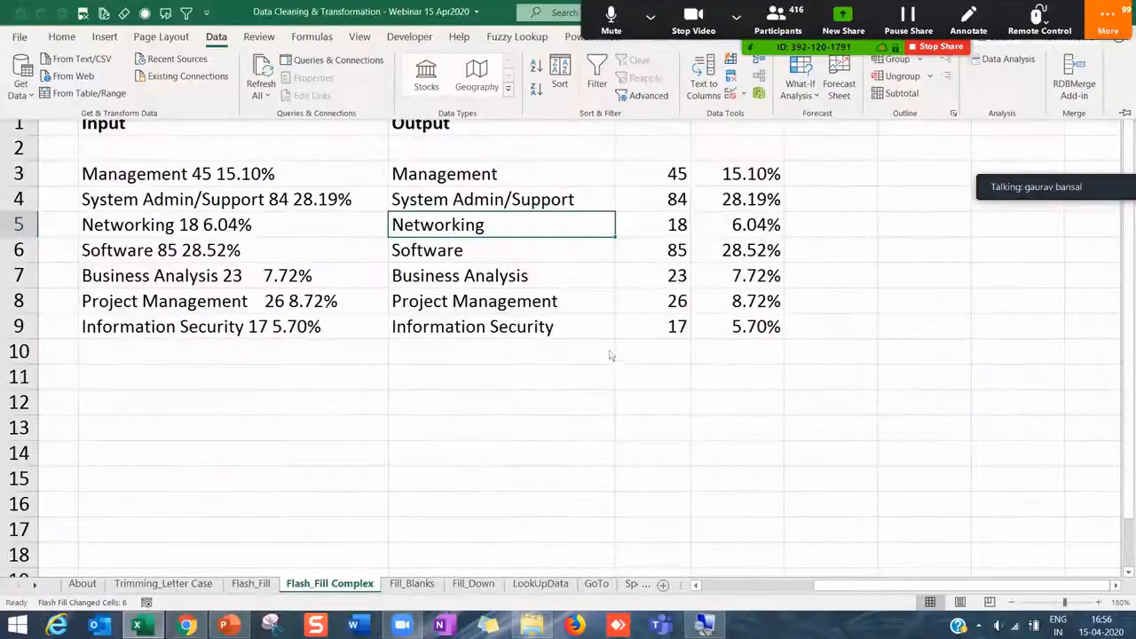
click(470, 300)
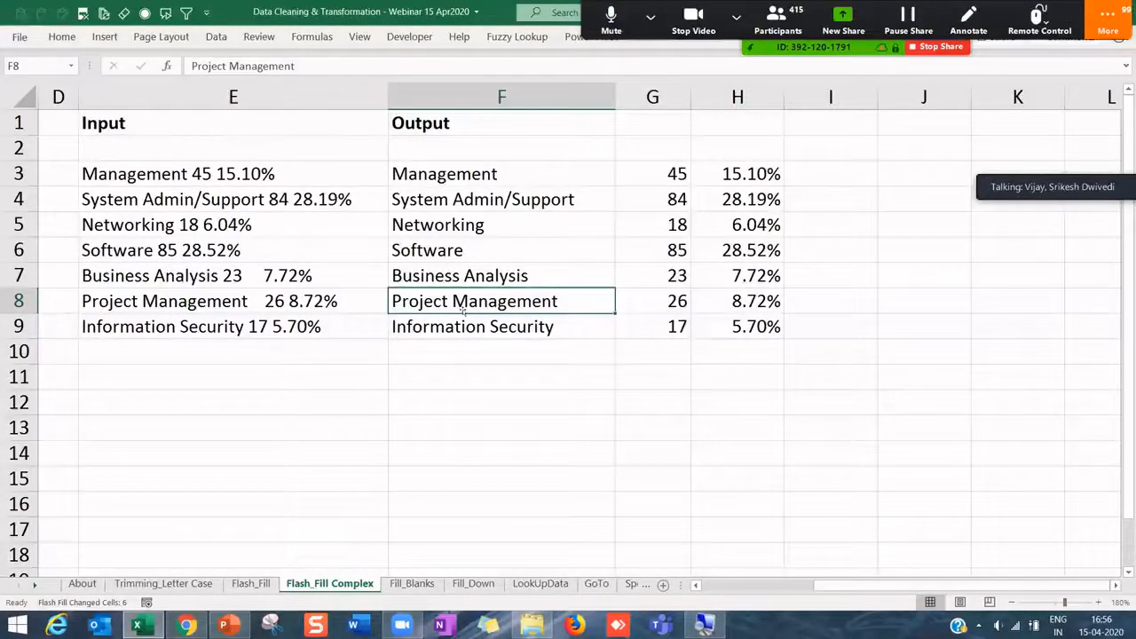
click(216, 37)
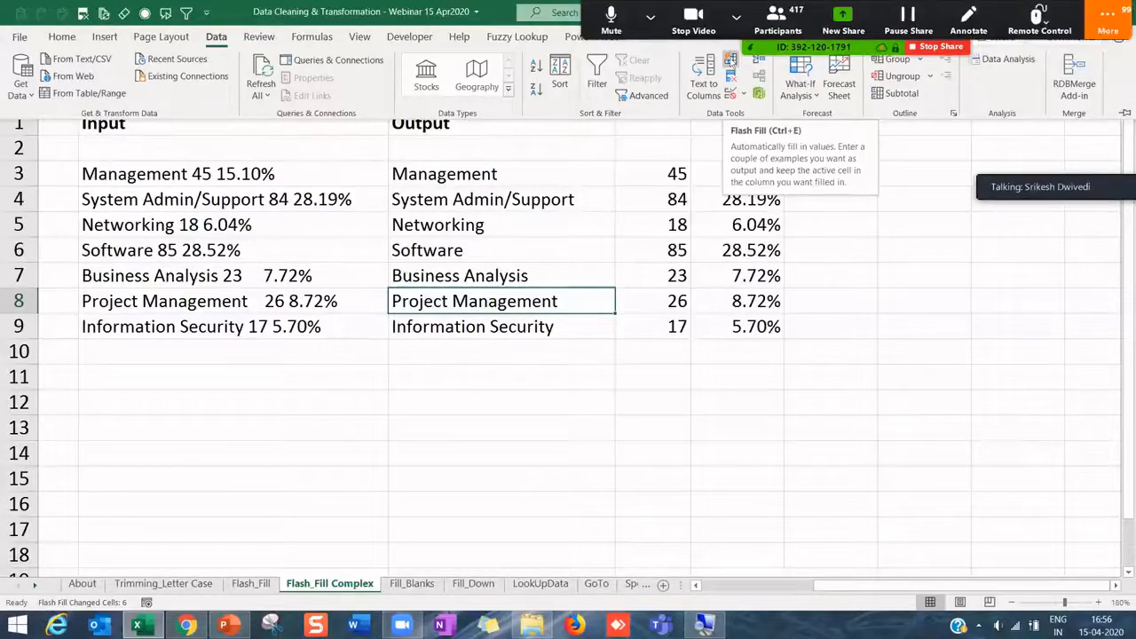
click(637, 223)
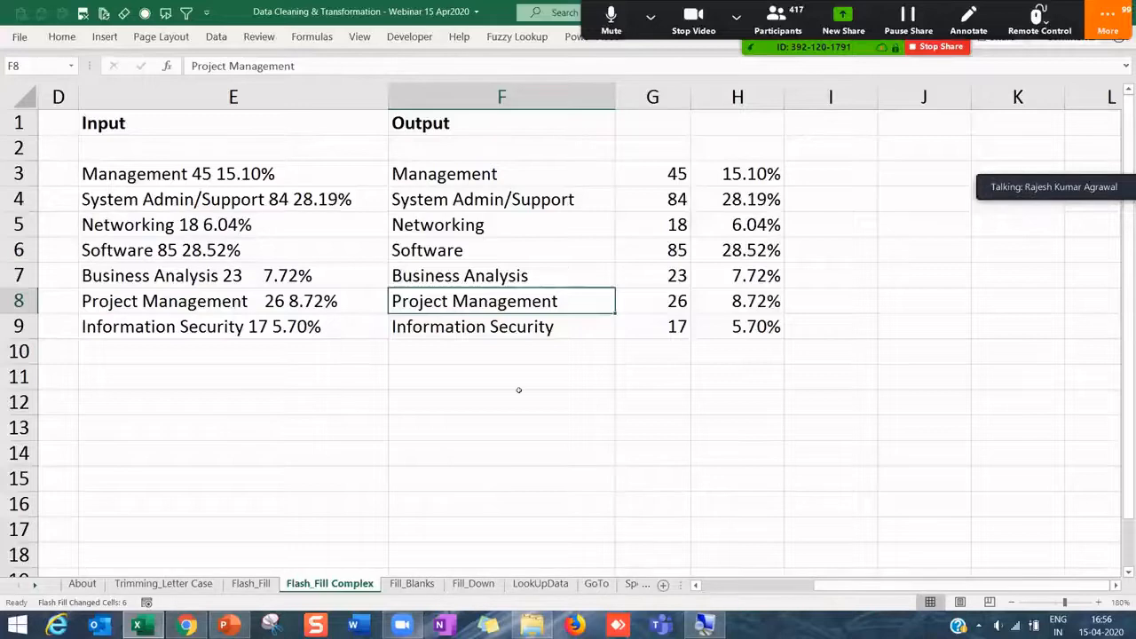
key(Up)
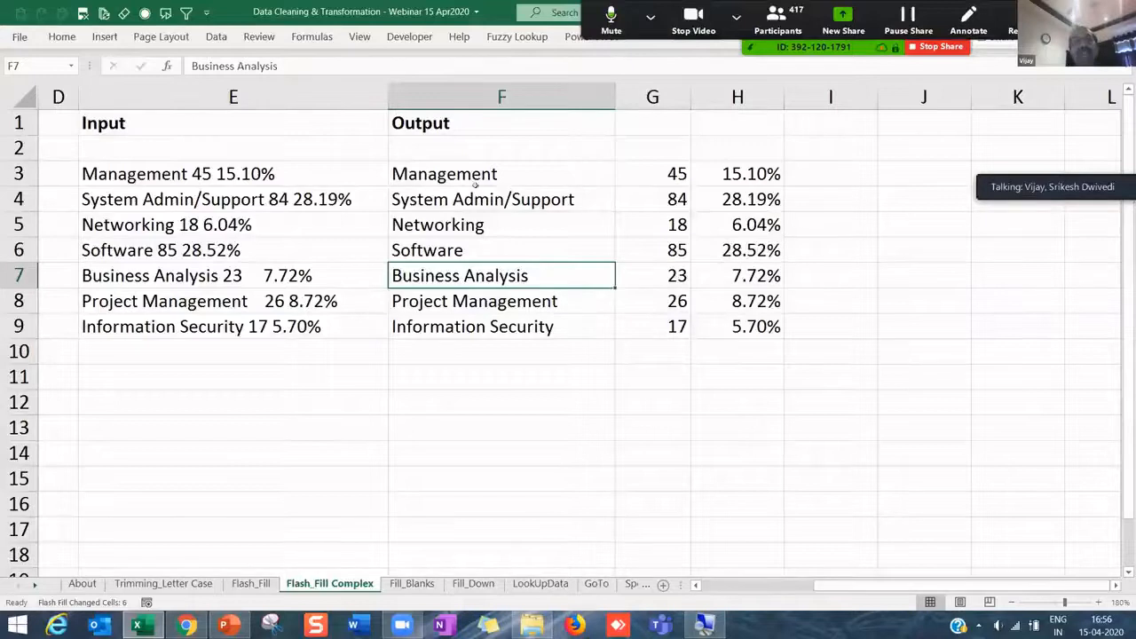
drag(461, 174, 760, 326)
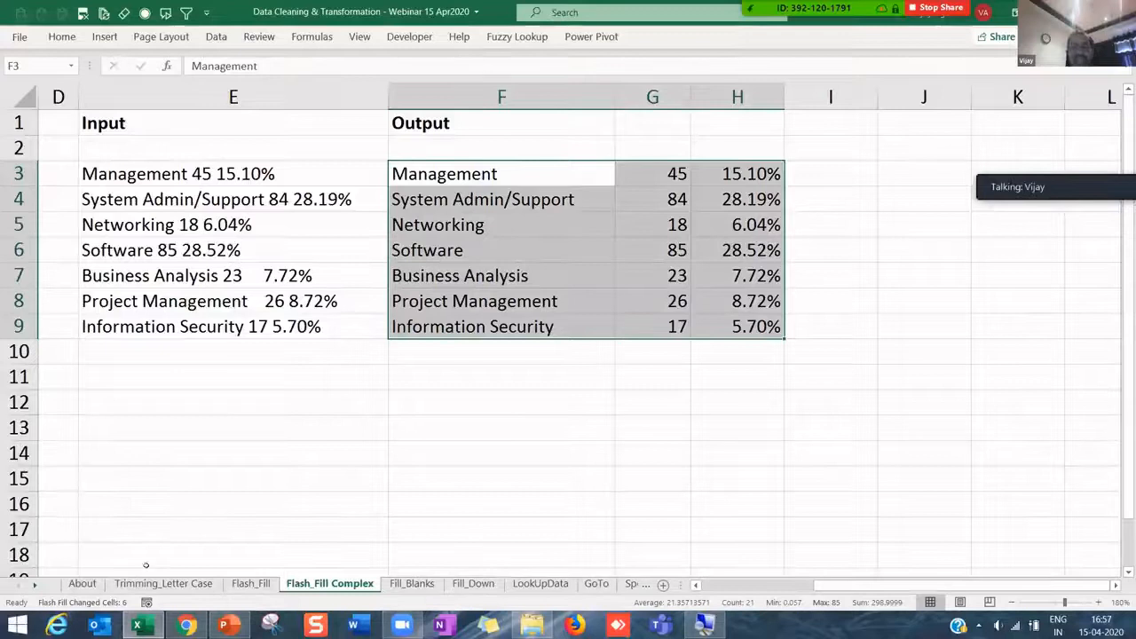
- Go to the SpellCheck sheet and widen the Value column B slightly
click(34, 584)
click(33, 584)
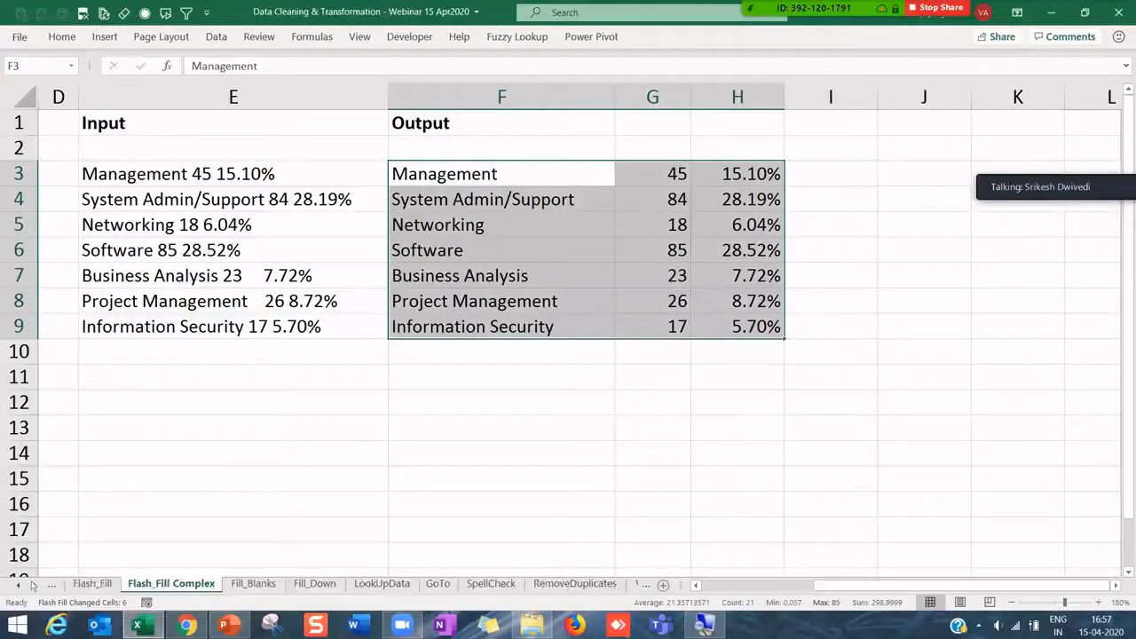
click(487, 583)
click(222, 274)
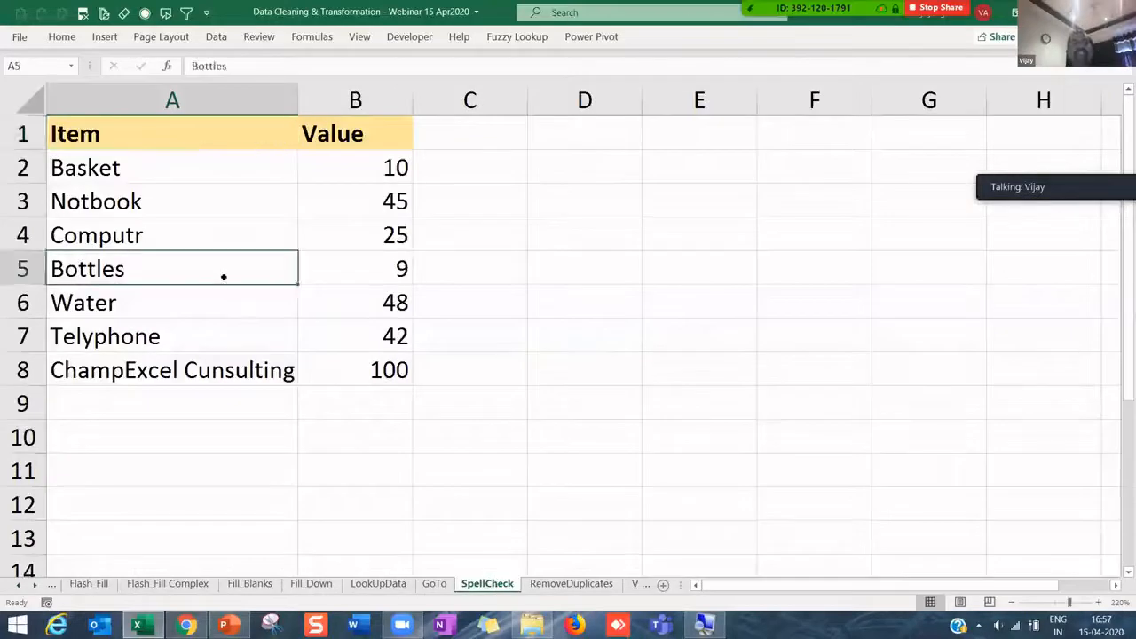
drag(155, 159, 197, 359)
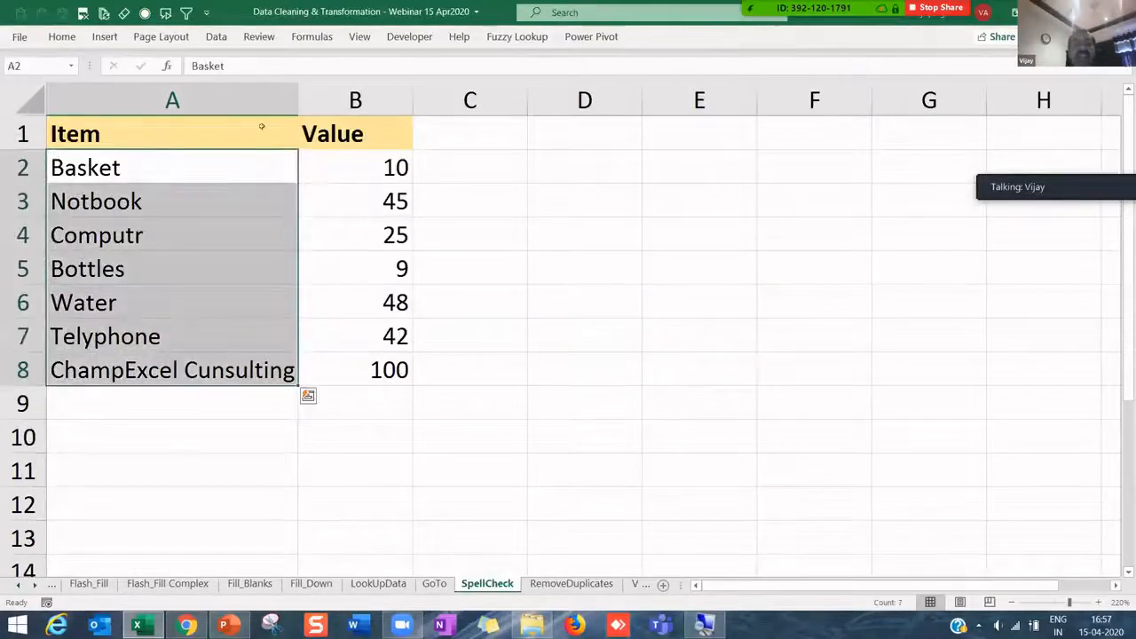
drag(300, 100, 328, 99)
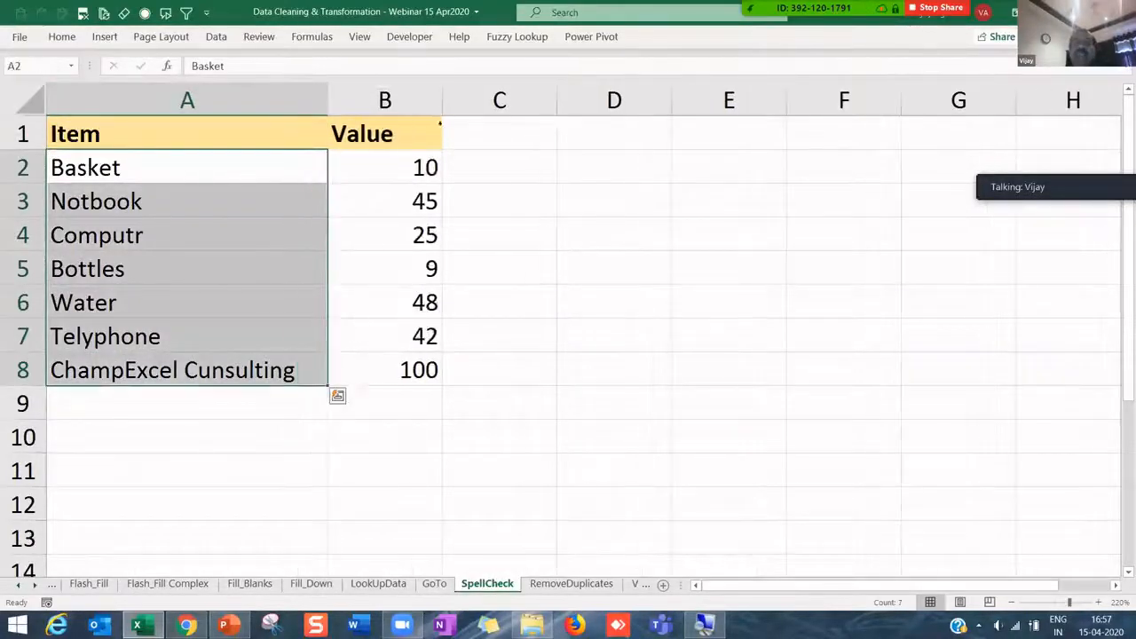
drag(449, 97, 454, 98)
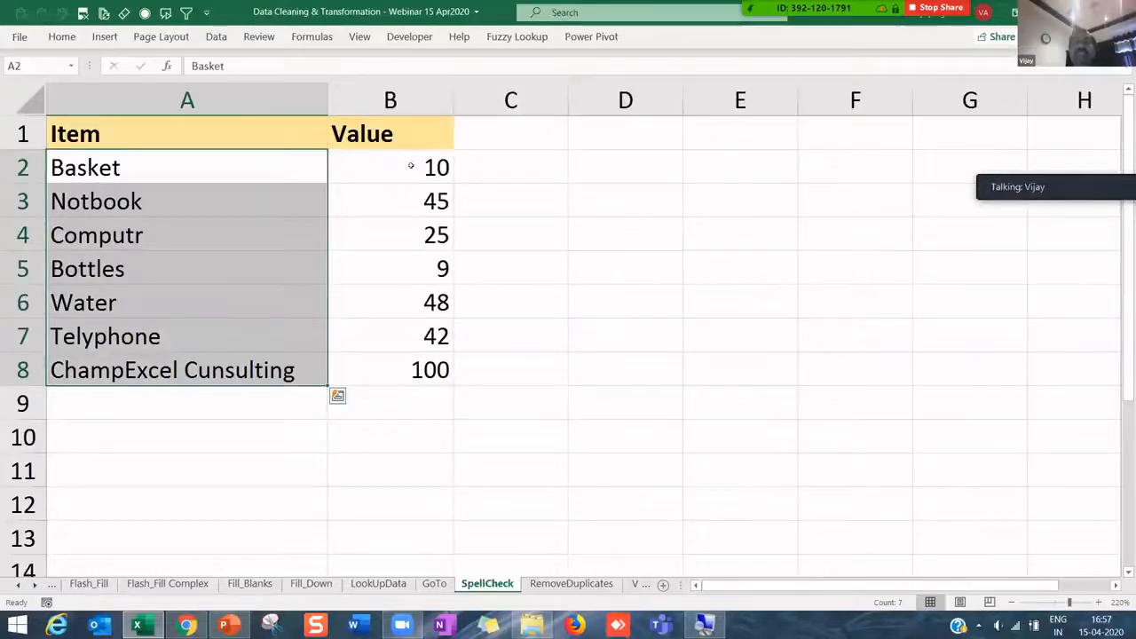
drag(411, 165, 426, 370)
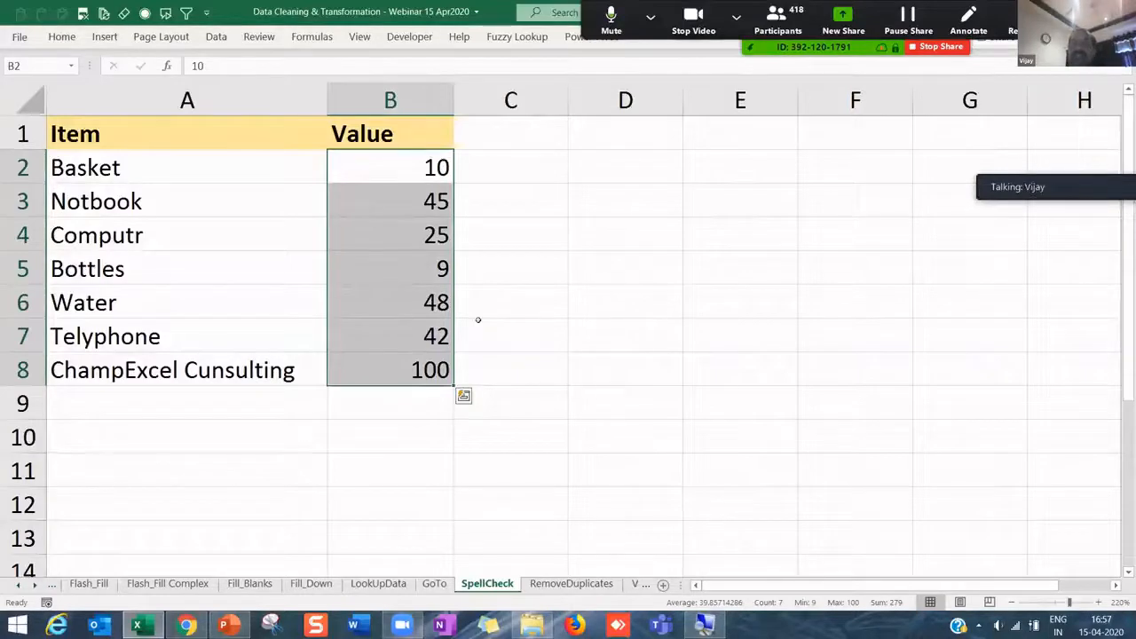
- Point out misspellings Notbook, Computr, Telyphone and Cunsulting, then select items A2:A8
click(91, 202)
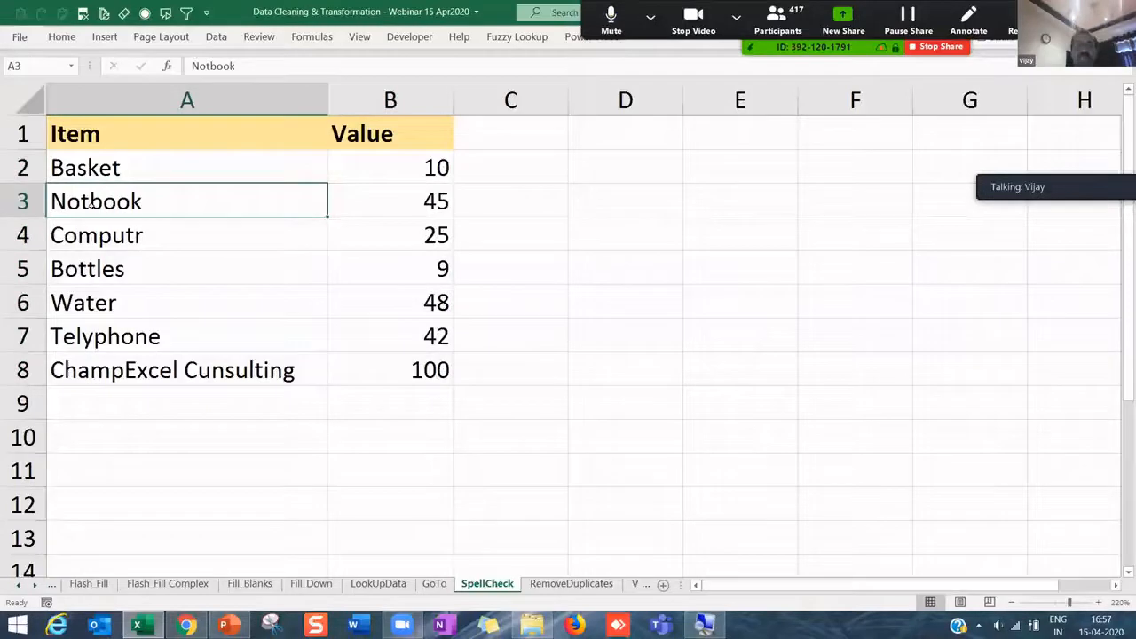
click(108, 233)
click(110, 298)
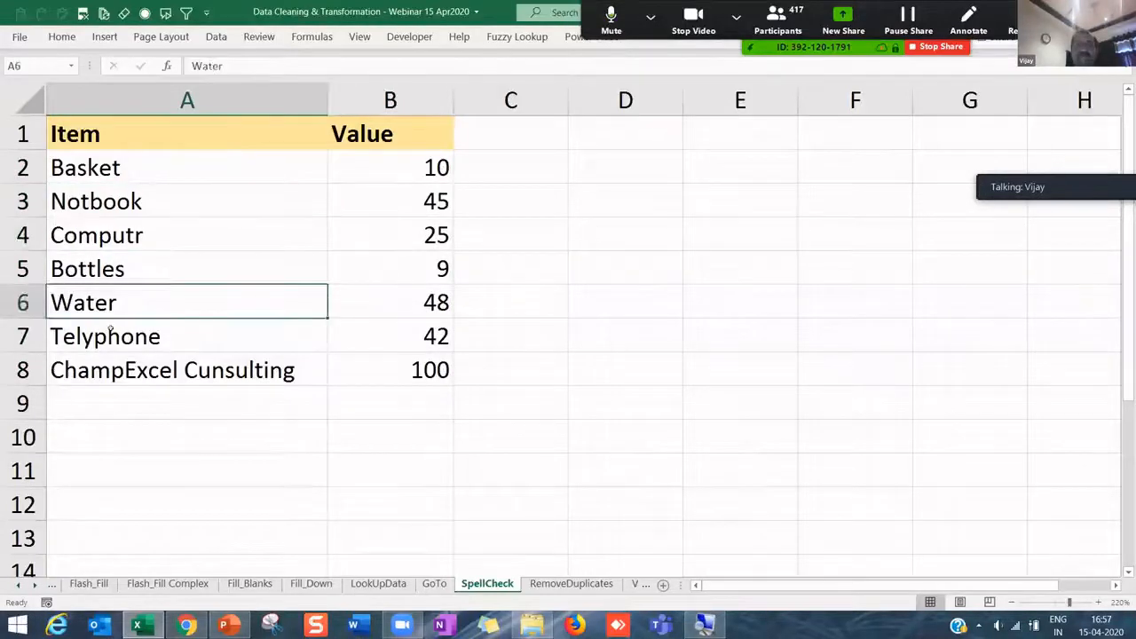
click(110, 331)
click(125, 358)
drag(129, 166, 131, 379)
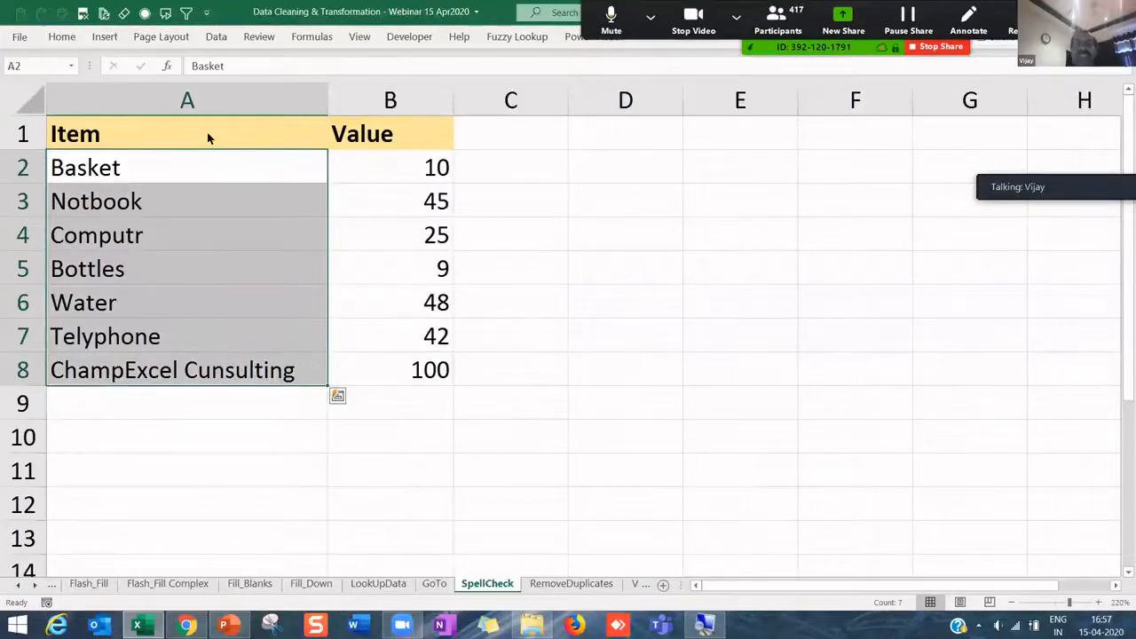
click(260, 40)
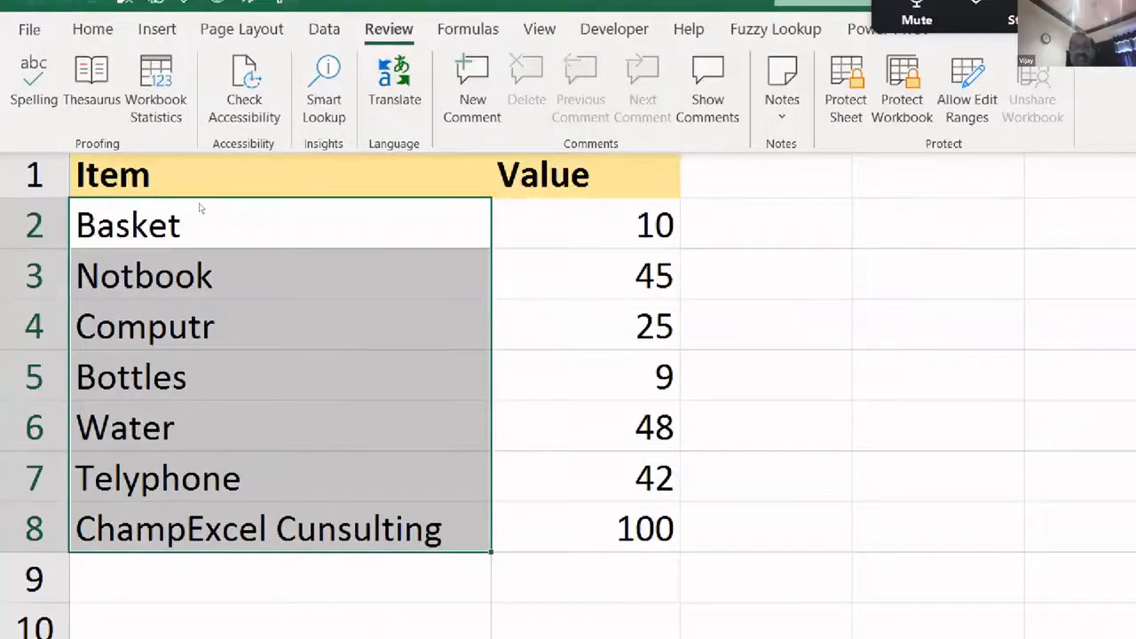
- Run Spelling on the SpellCheck item list from the Review ribbon
key(ctrl+F1)
drag(184, 211, 182, 525)
key(Right)
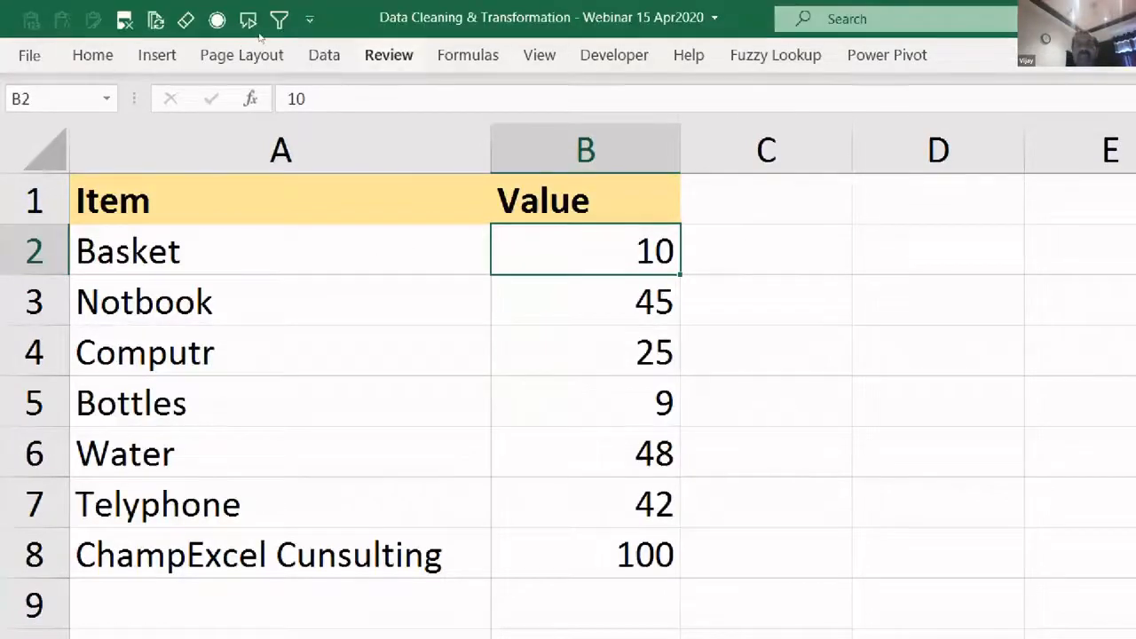
click(389, 55)
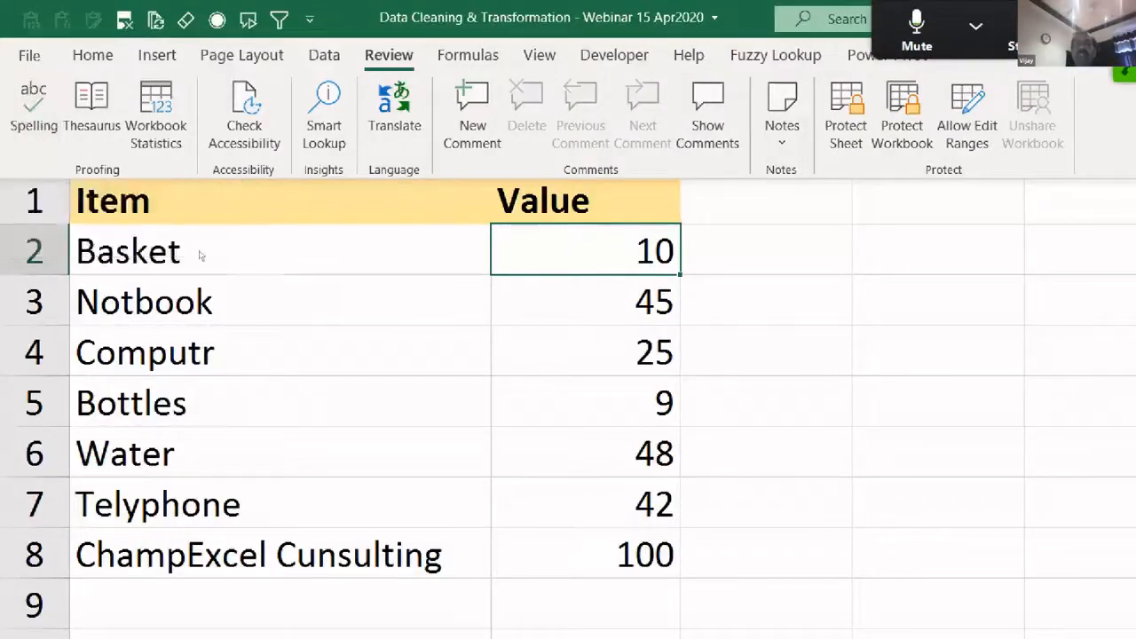
click(20, 72)
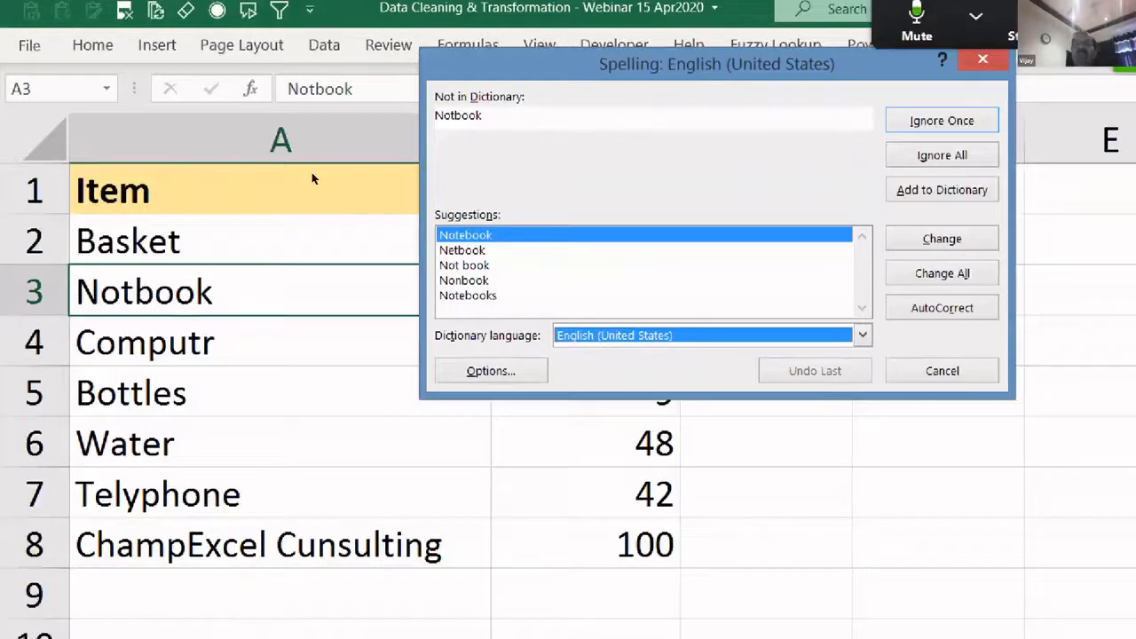
- Change Notbook, Computr, Telyphone and Cunsulting to Notebook, Computer, Telephone and Consulting
click(497, 235)
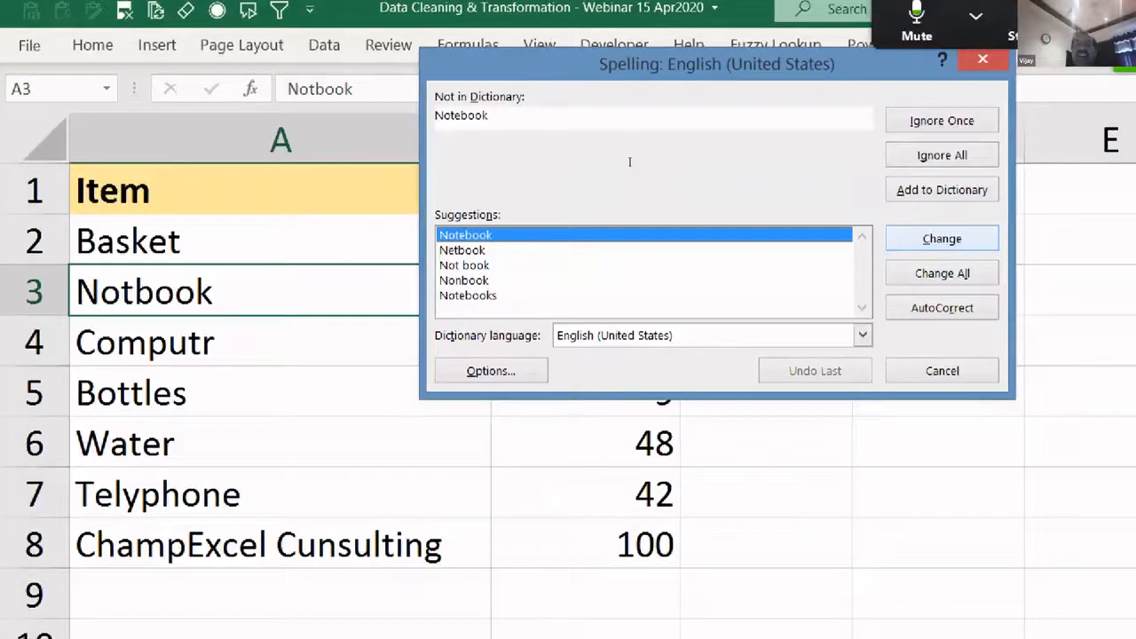
key(Return)
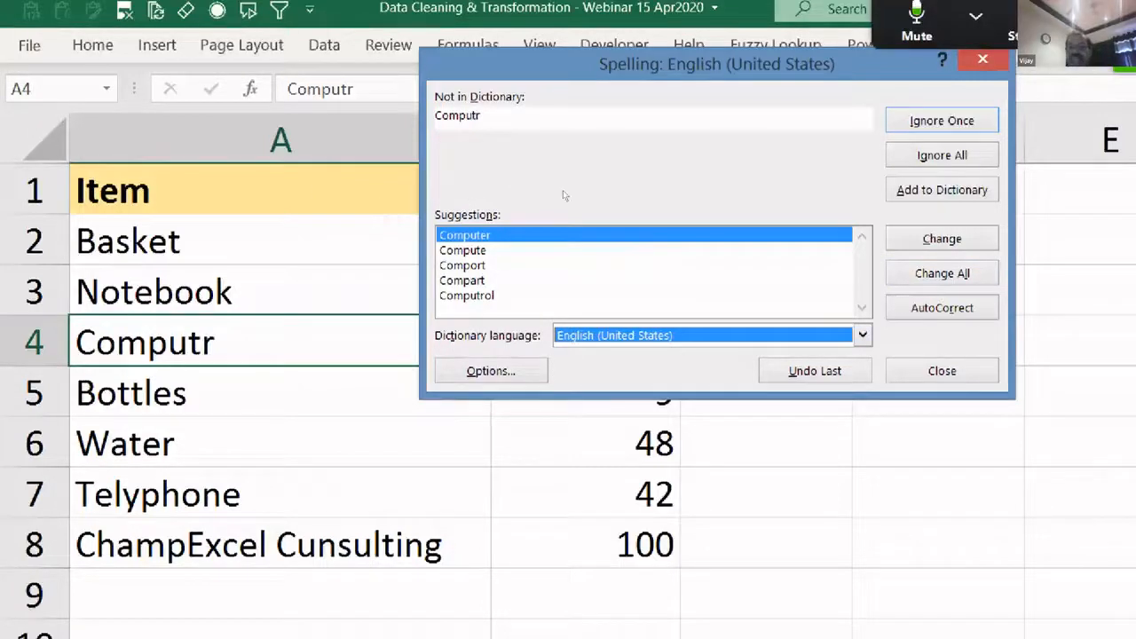
click(941, 238)
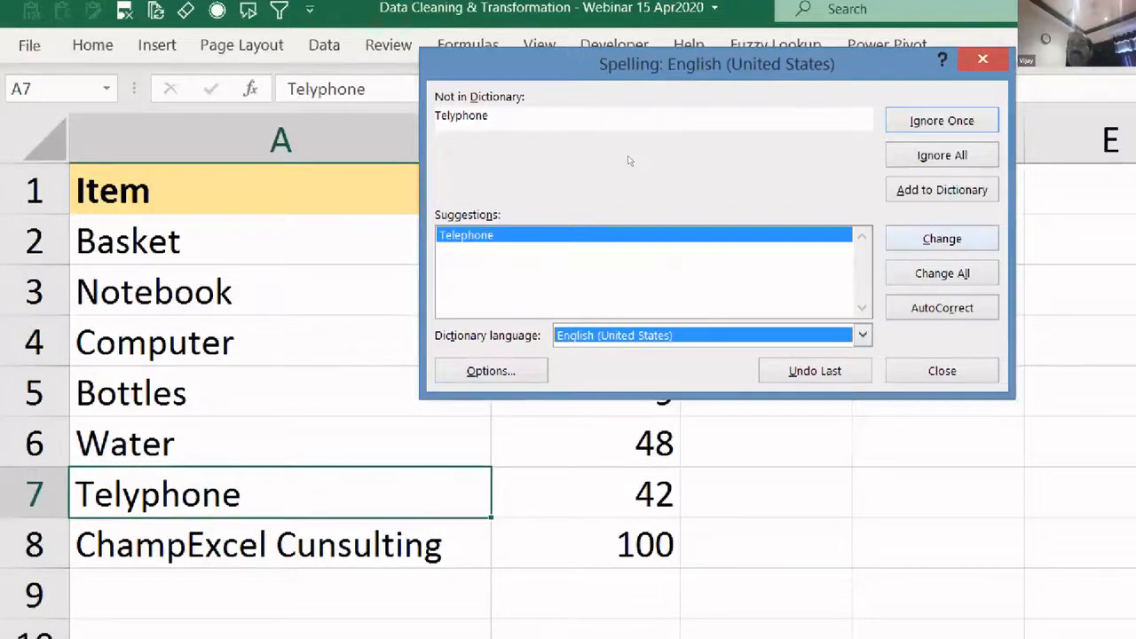
key(Return)
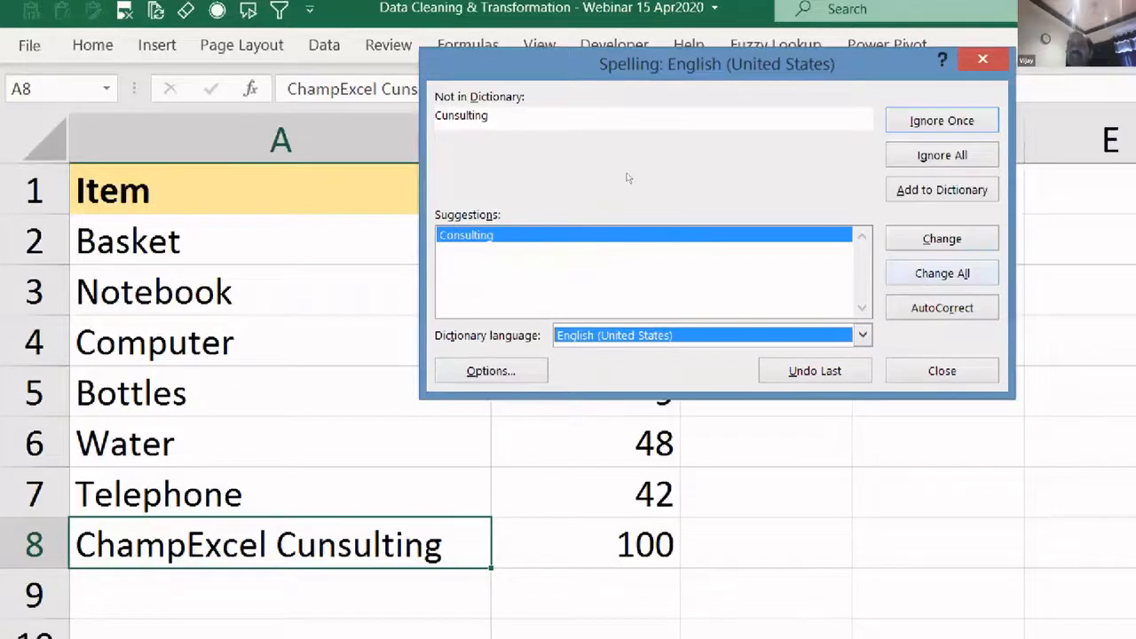
key(Return)
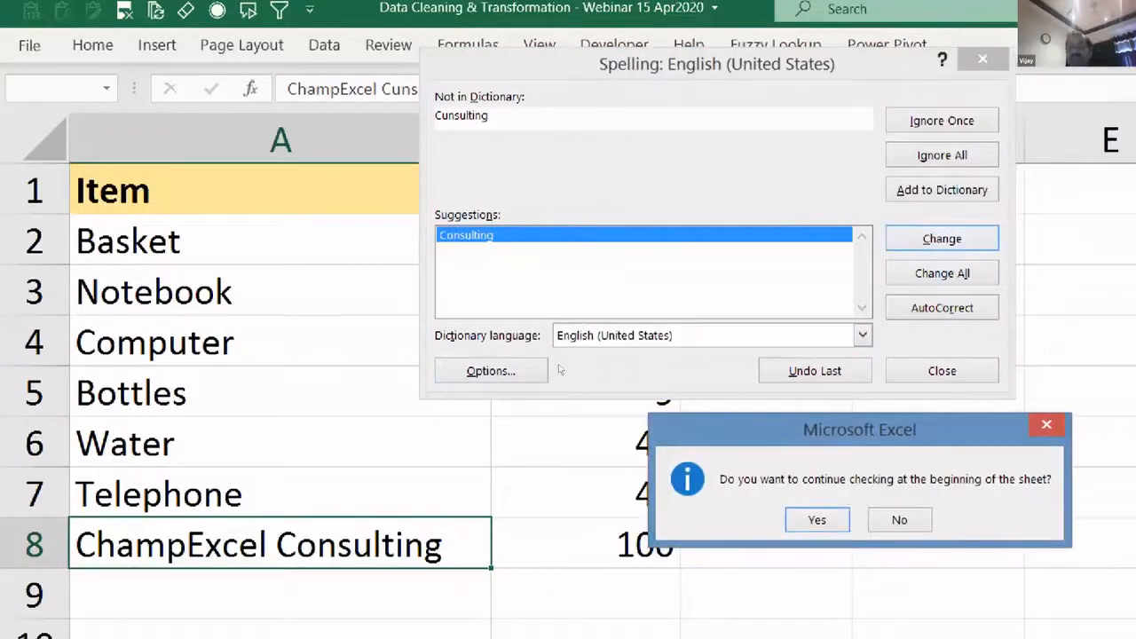
drag(741, 435, 443, 145)
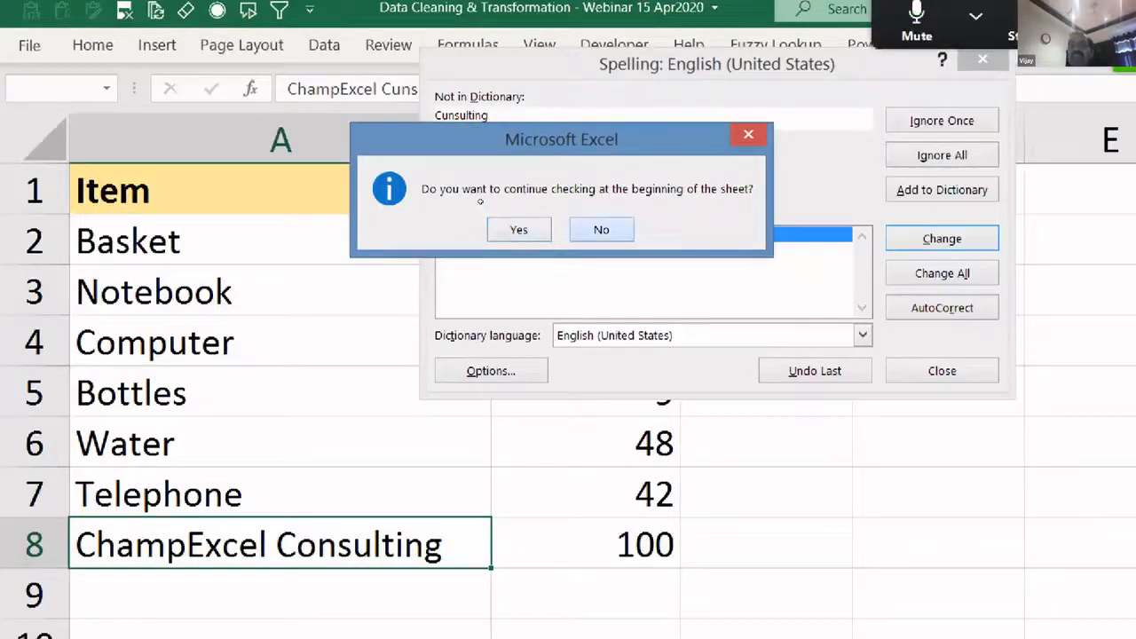
- Decline restarting the check from the top and review the corrected item names
click(602, 230)
drag(265, 245, 373, 547)
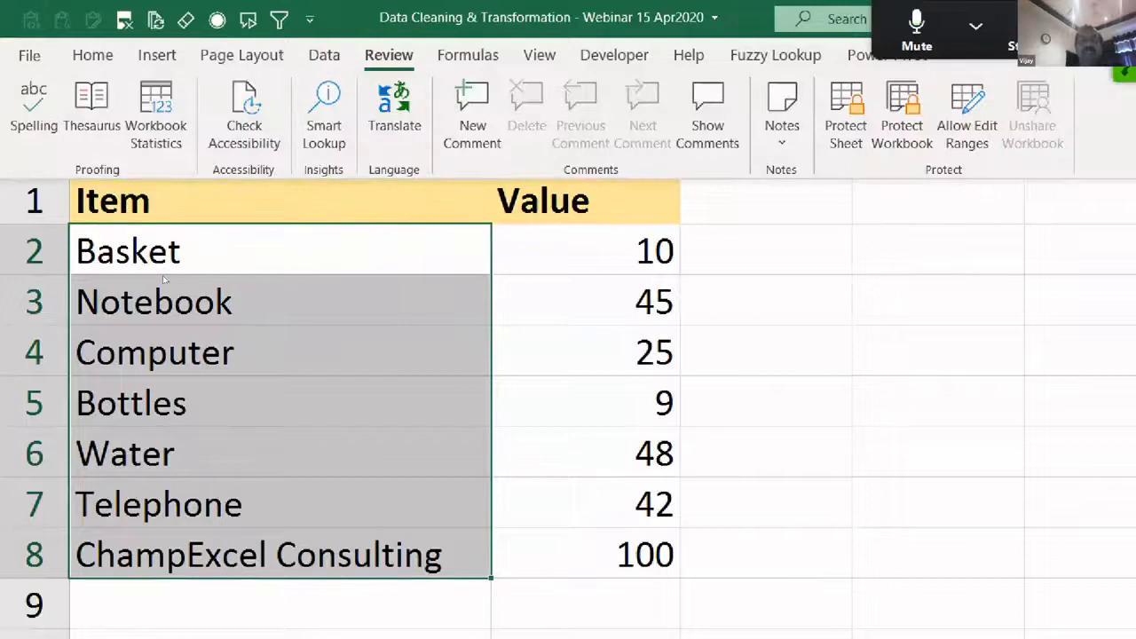
click(163, 276)
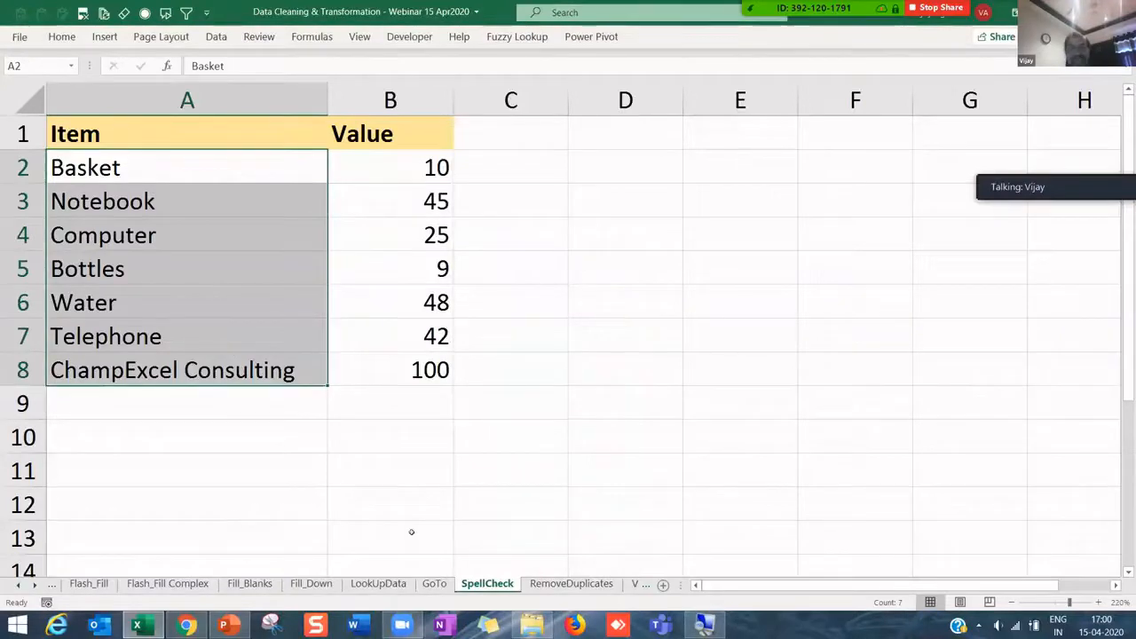
- Switch to the RemoveDuplicates sheet and select the Sales Man column down to row 18
click(571, 583)
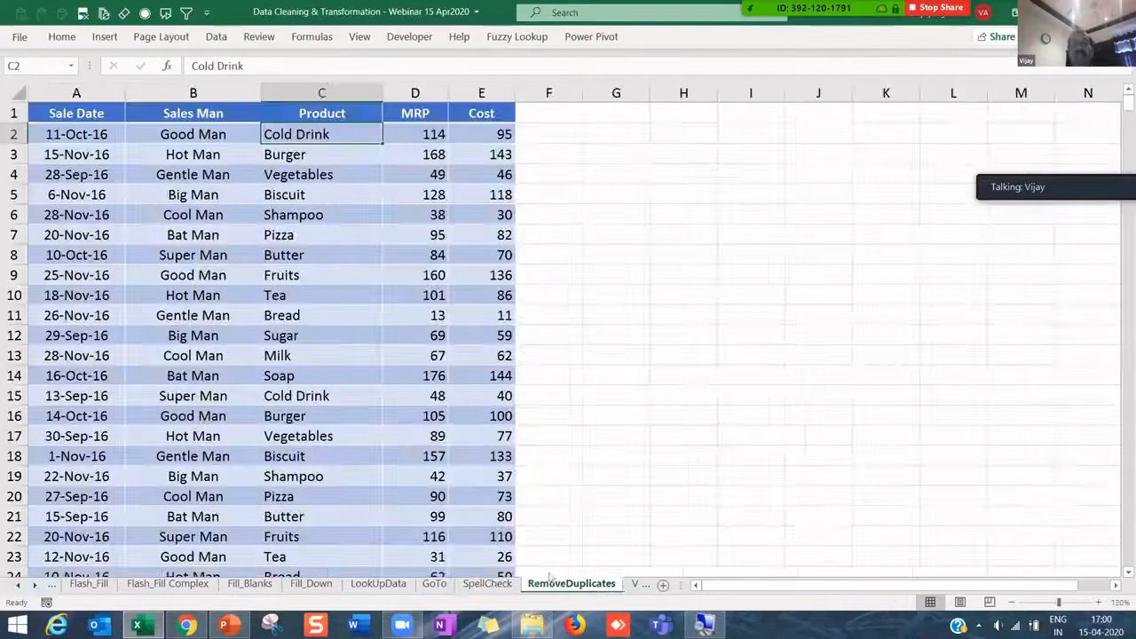
click(71, 134)
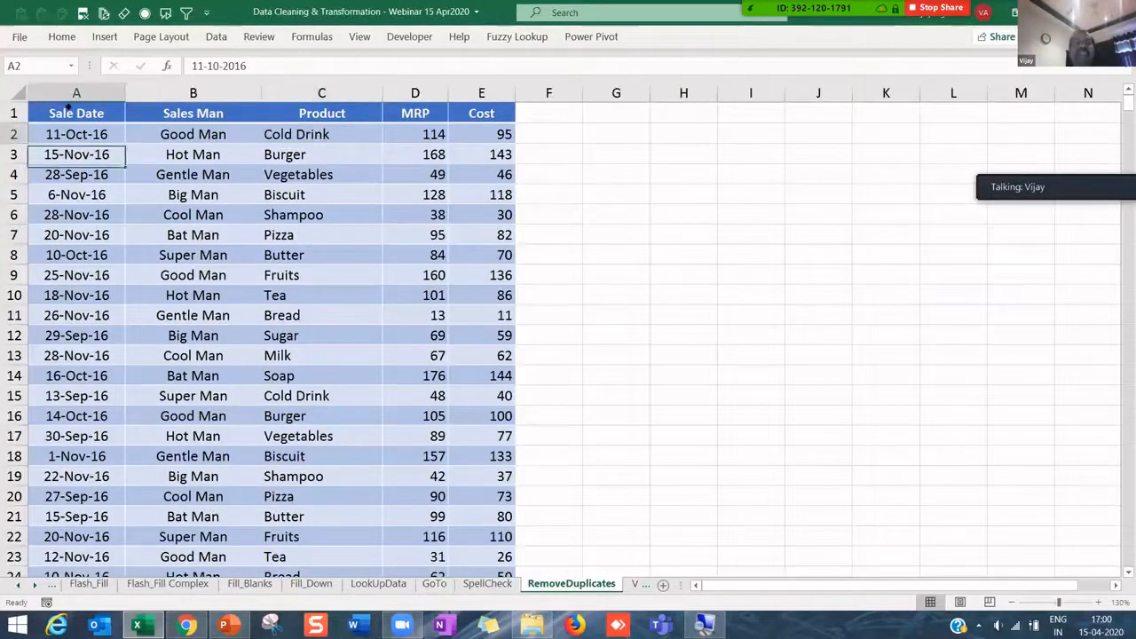
key(ctrl+Home)
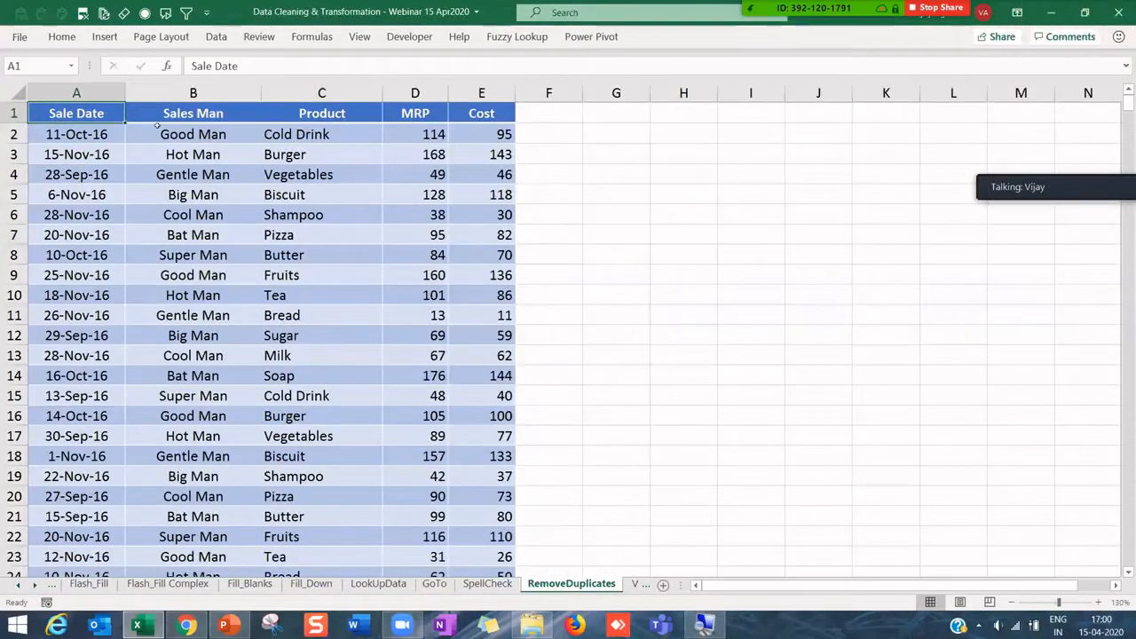
drag(89, 113, 479, 413)
click(239, 253)
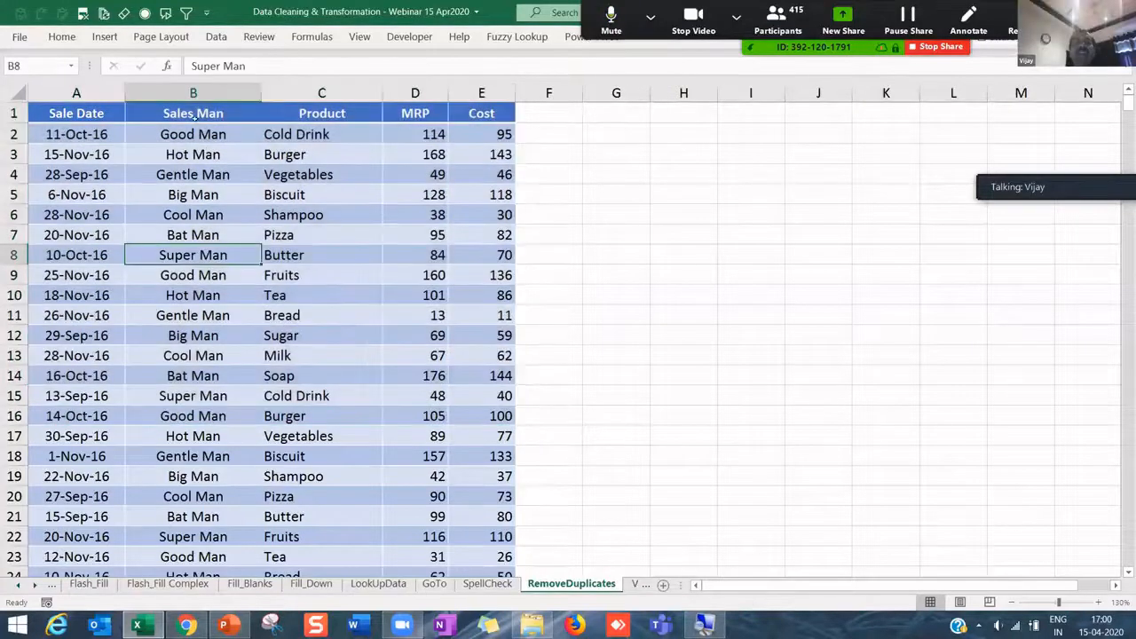
drag(196, 110, 235, 457)
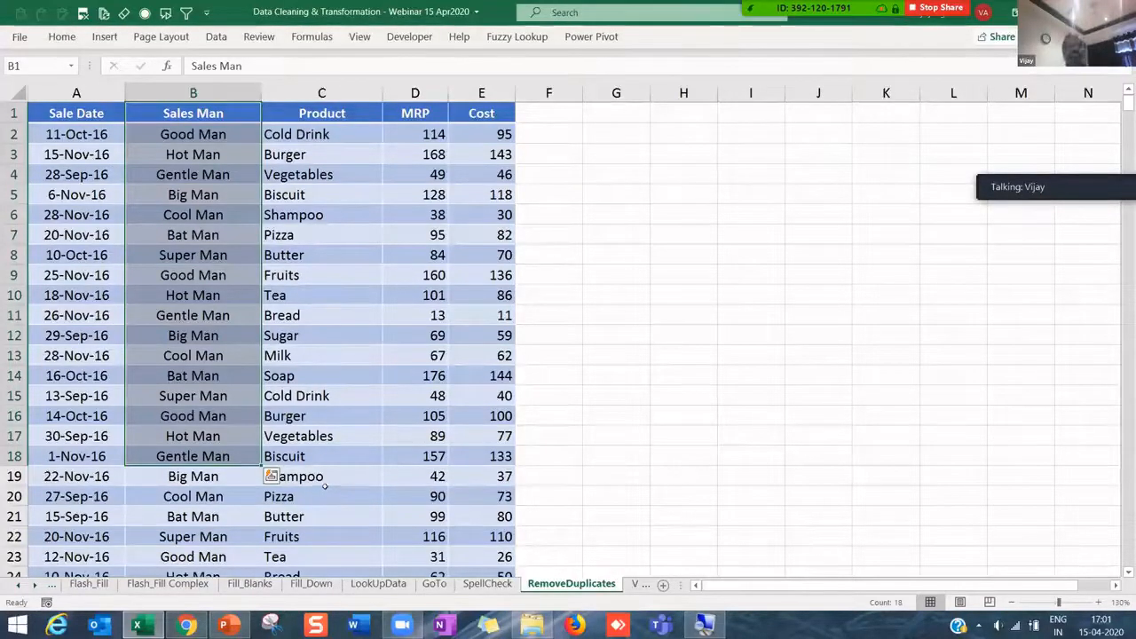
- Select the entire Product column C by its header
click(216, 37)
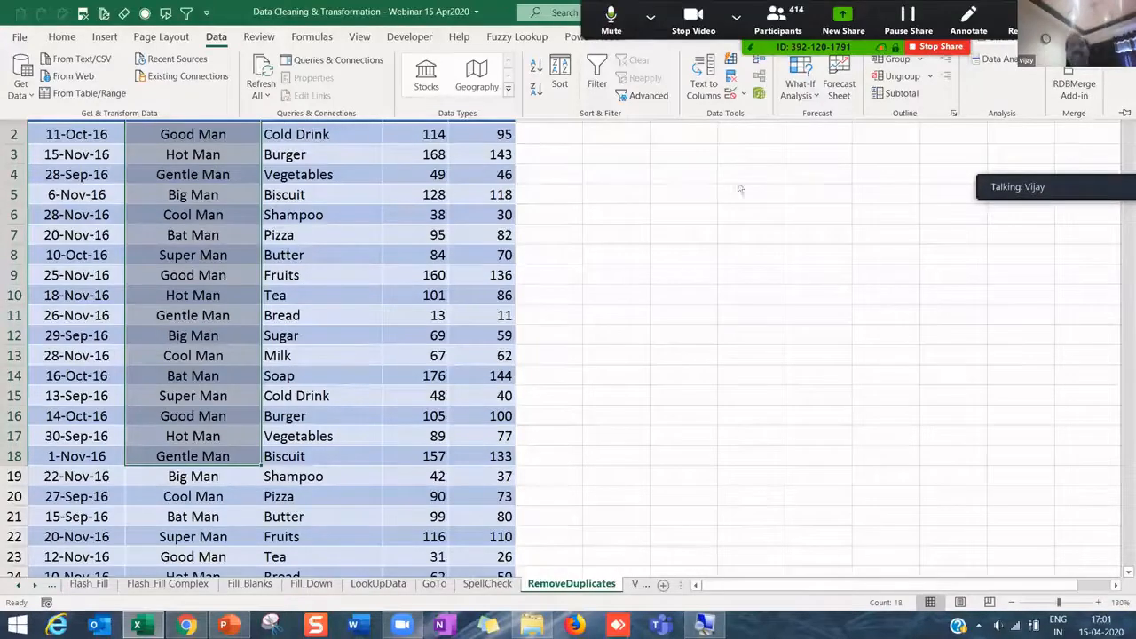
click(708, 171)
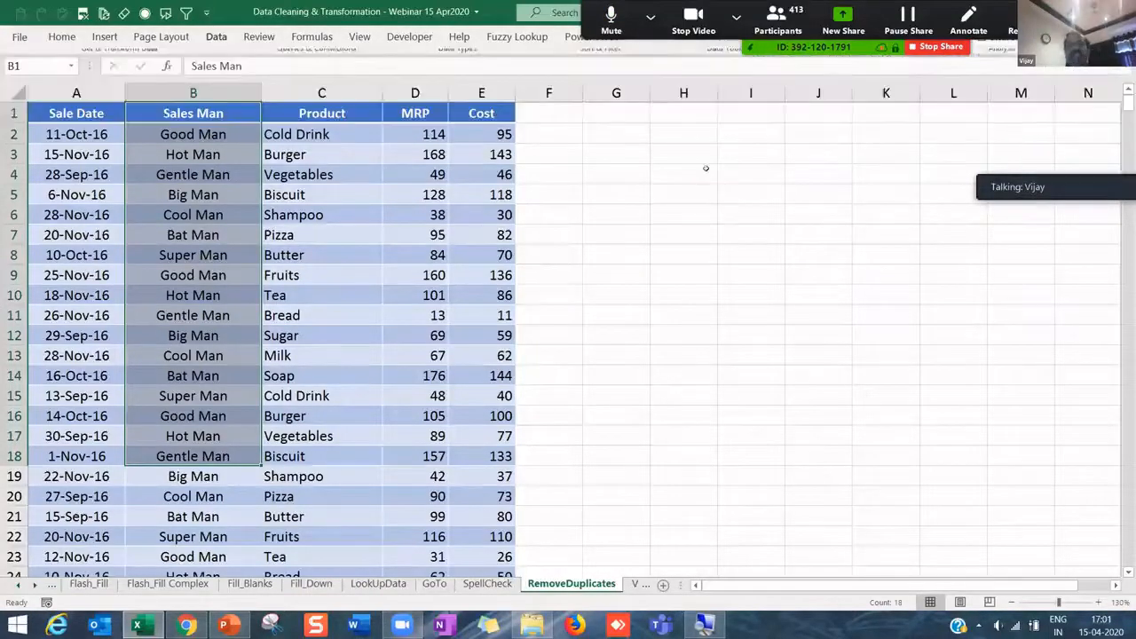
click(468, 155)
click(211, 130)
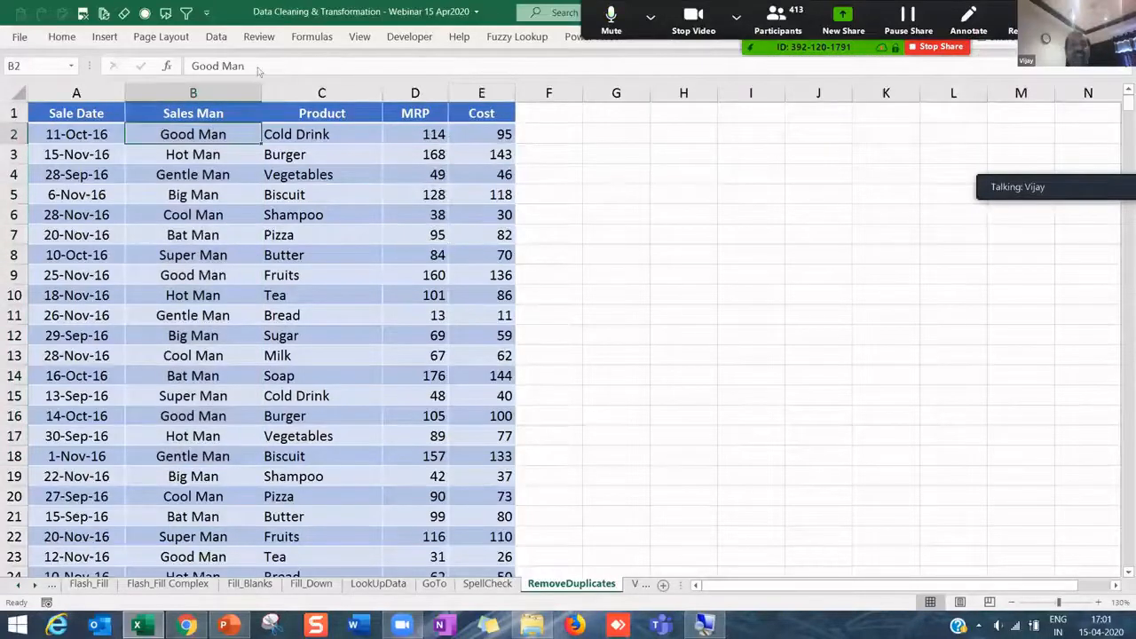
click(218, 37)
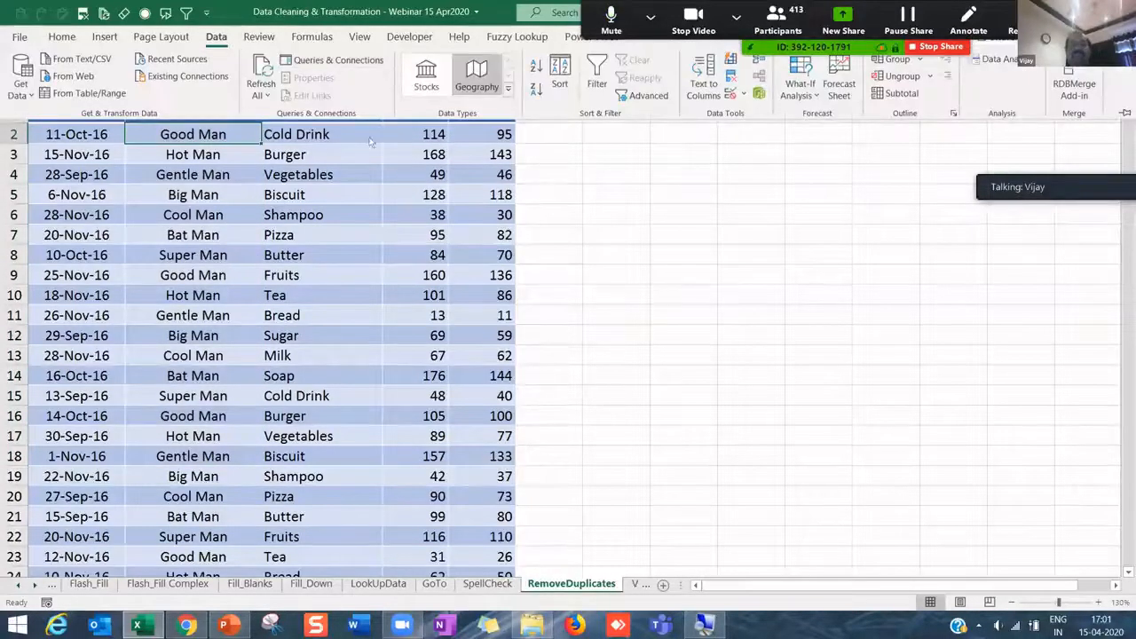
click(298, 180)
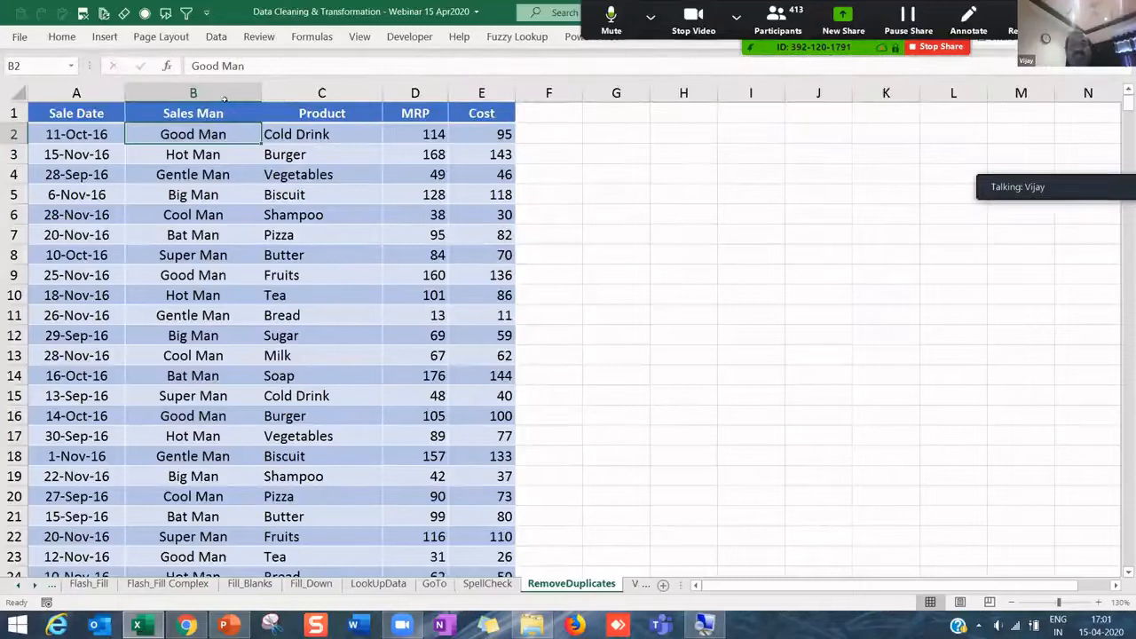
click(309, 90)
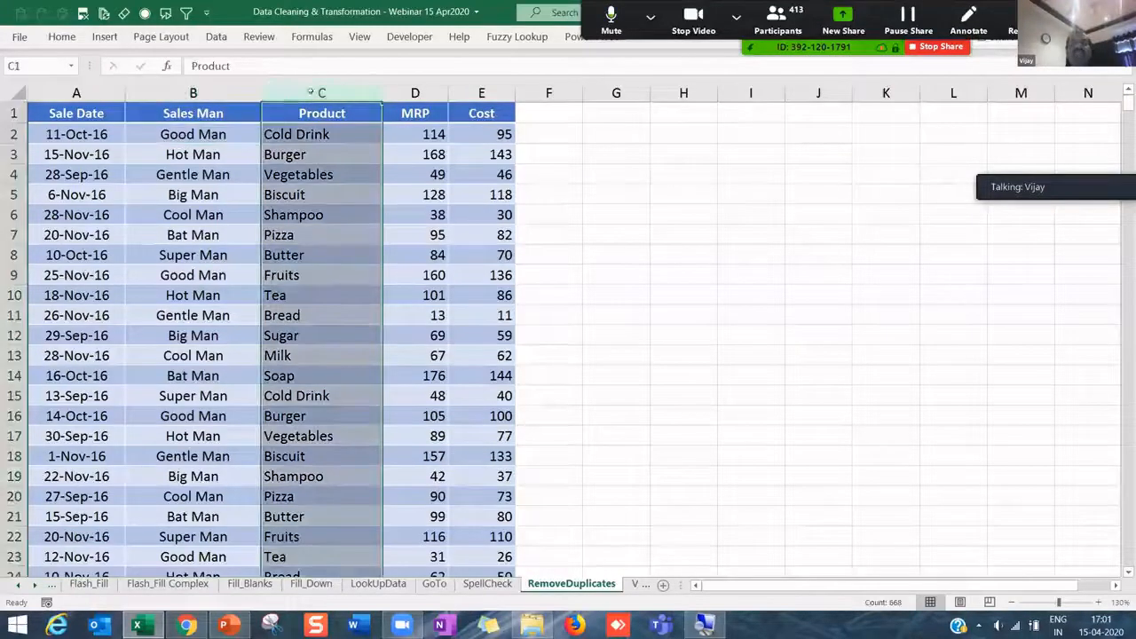
- Copy the Product column C and paste it into column I
key(ctrl+c)
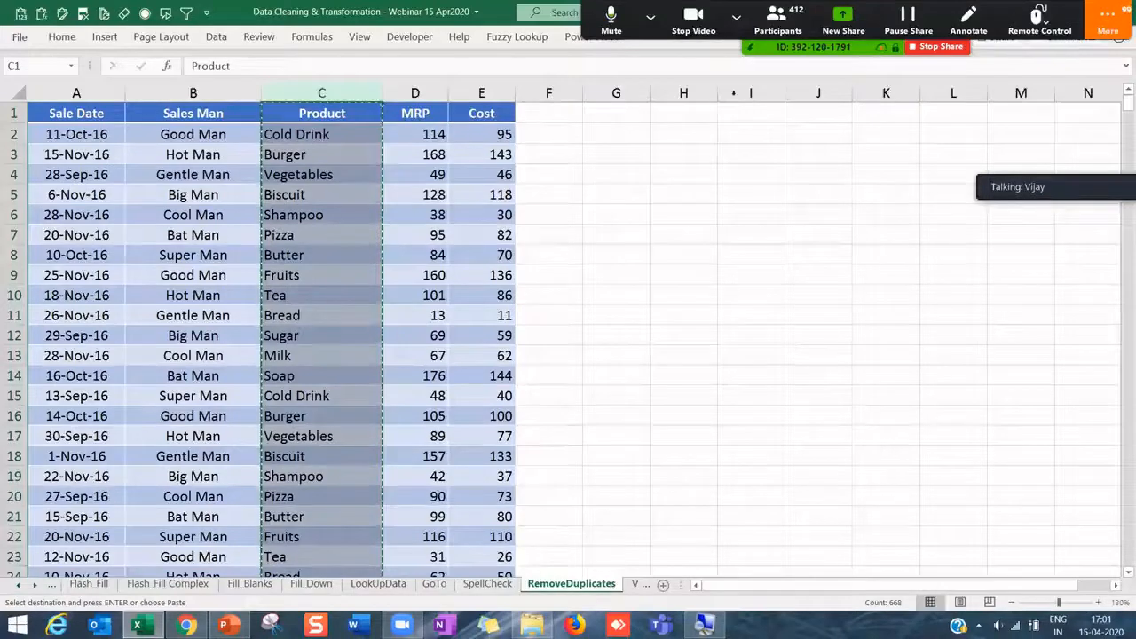
click(750, 93)
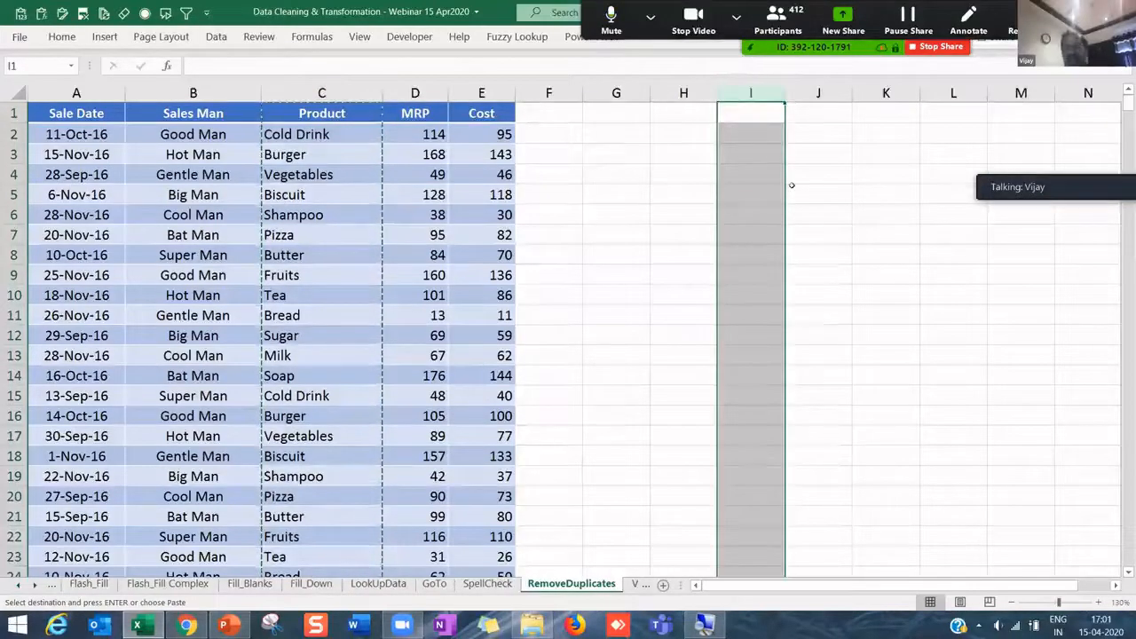
key(ctrl+v)
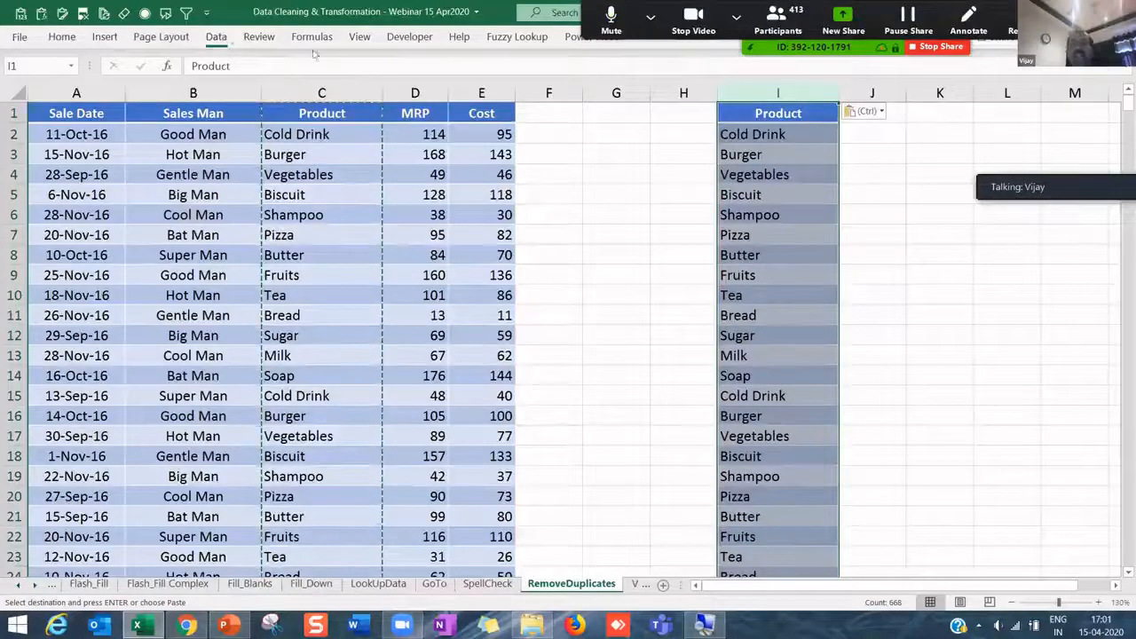
click(225, 39)
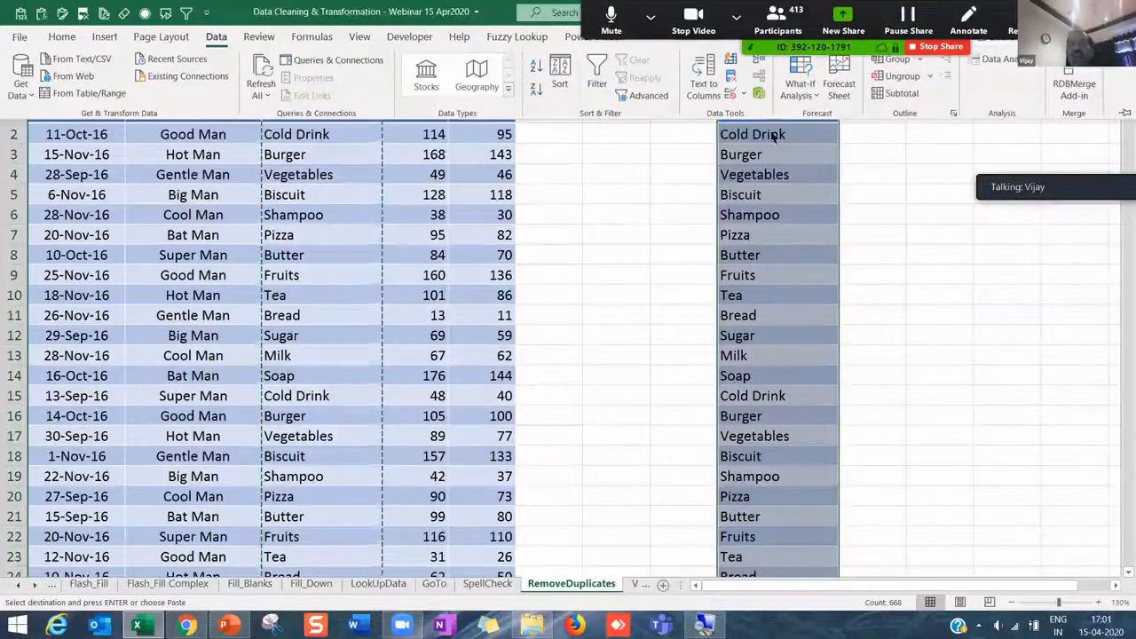
- Remove duplicates from column I by Product, removing 654 and leaving 13 unique products
click(732, 80)
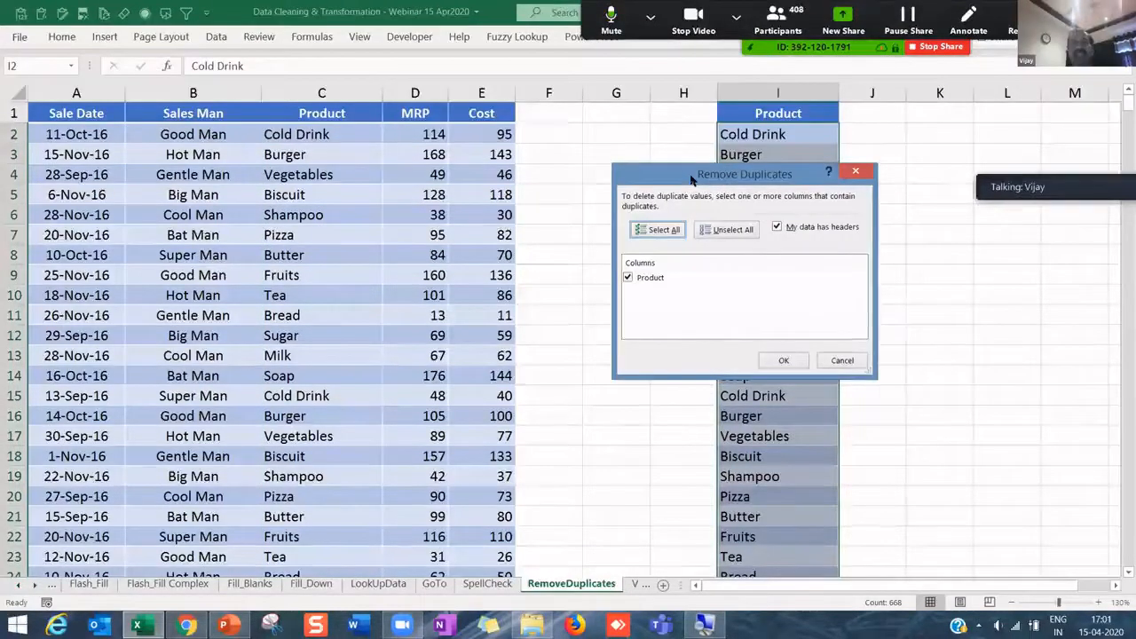
drag(692, 180, 463, 179)
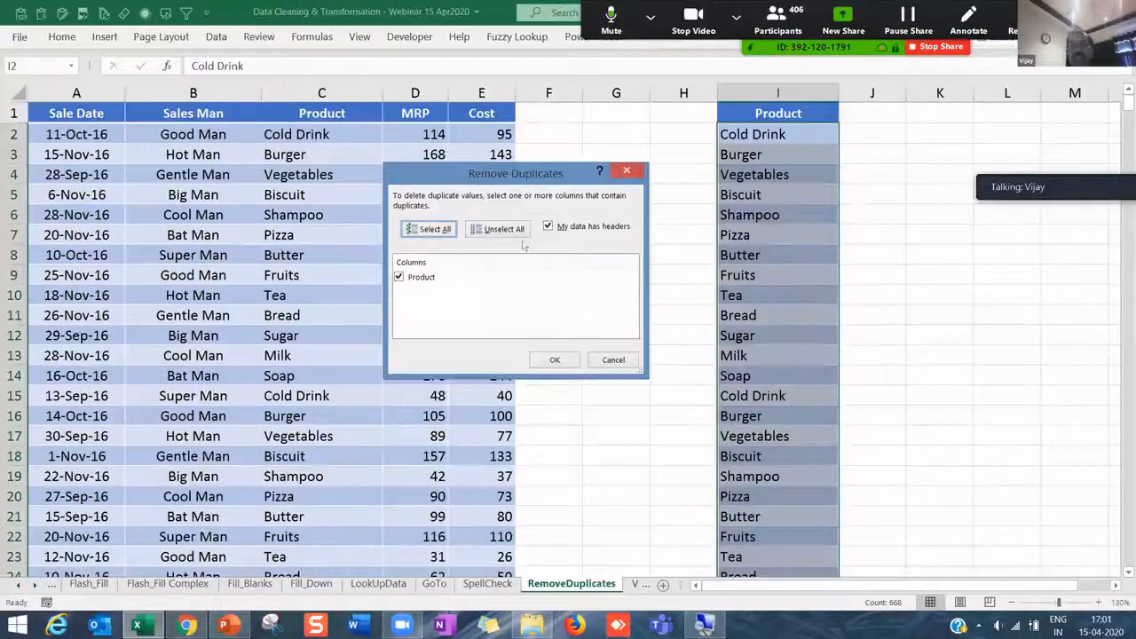
click(554, 362)
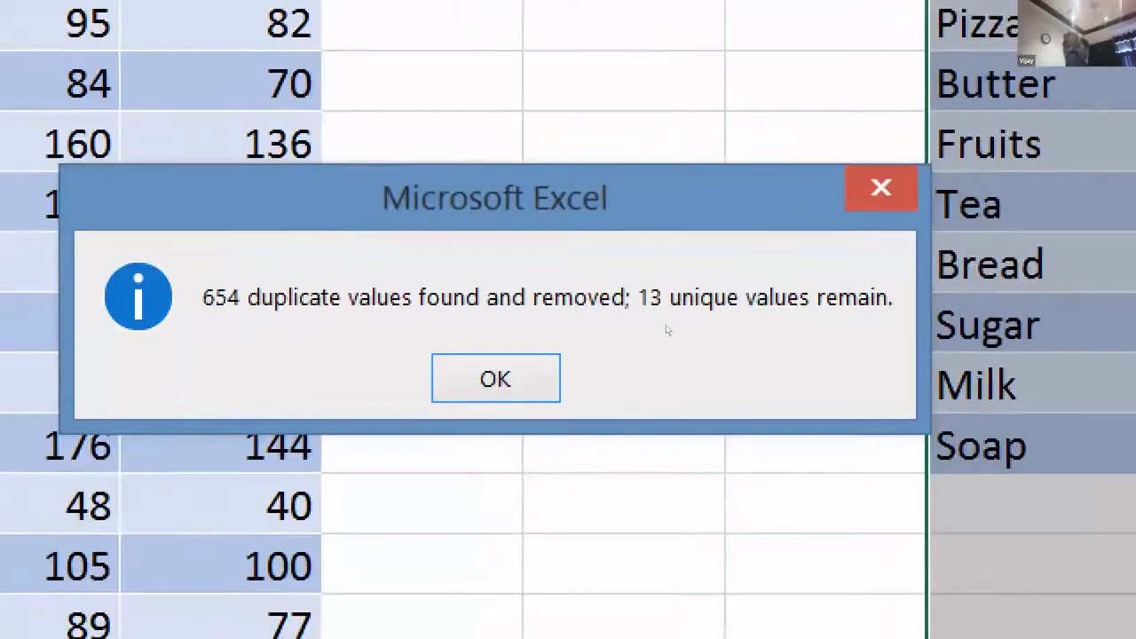
click(557, 357)
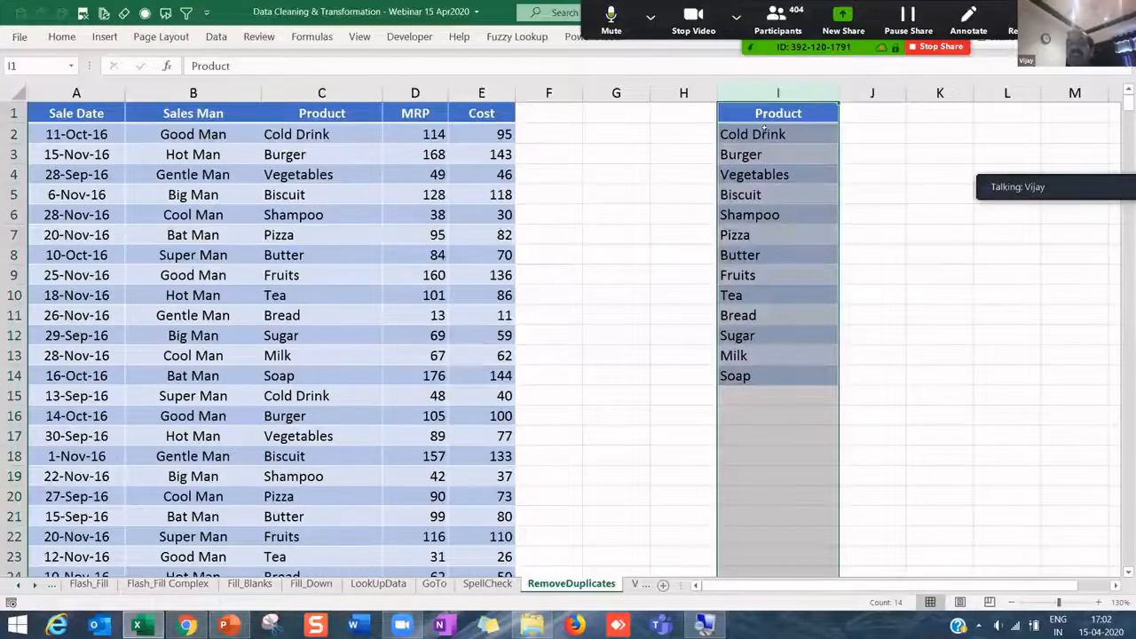
- Delete column I, removing the unique product list beside the sales table
drag(763, 113, 761, 155)
drag(761, 286, 753, 364)
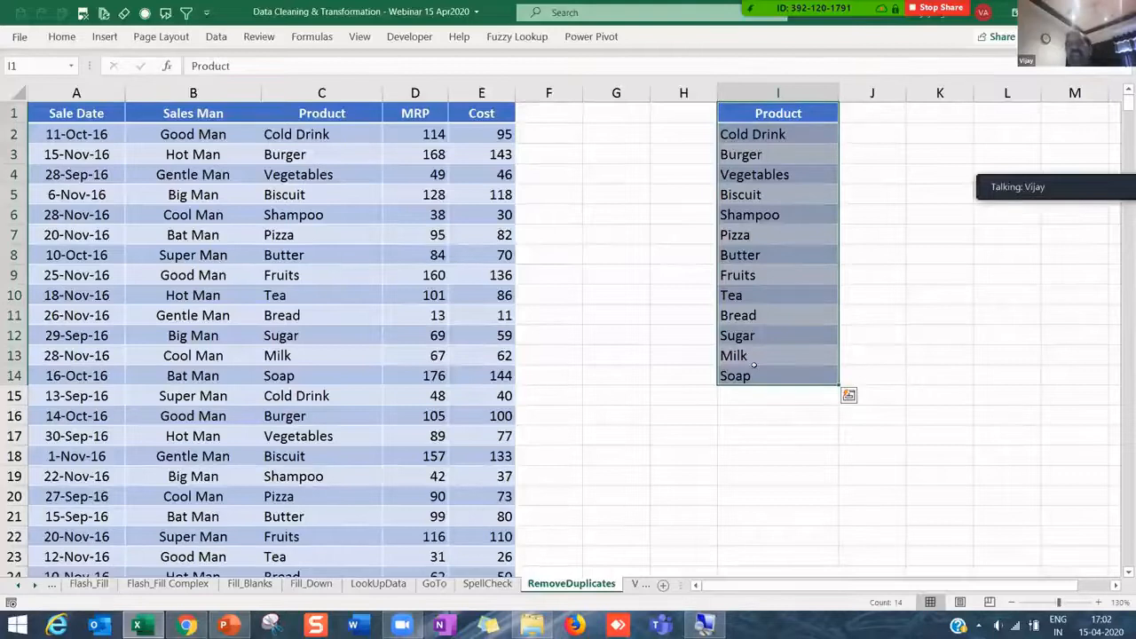
click(774, 234)
drag(777, 115, 778, 377)
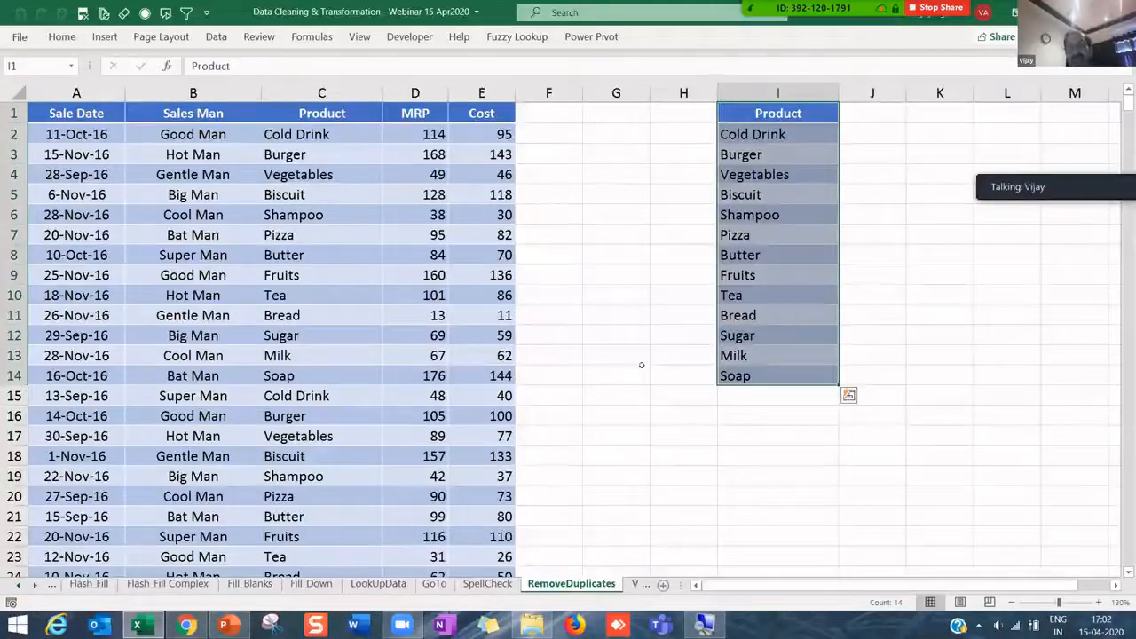
click(371, 271)
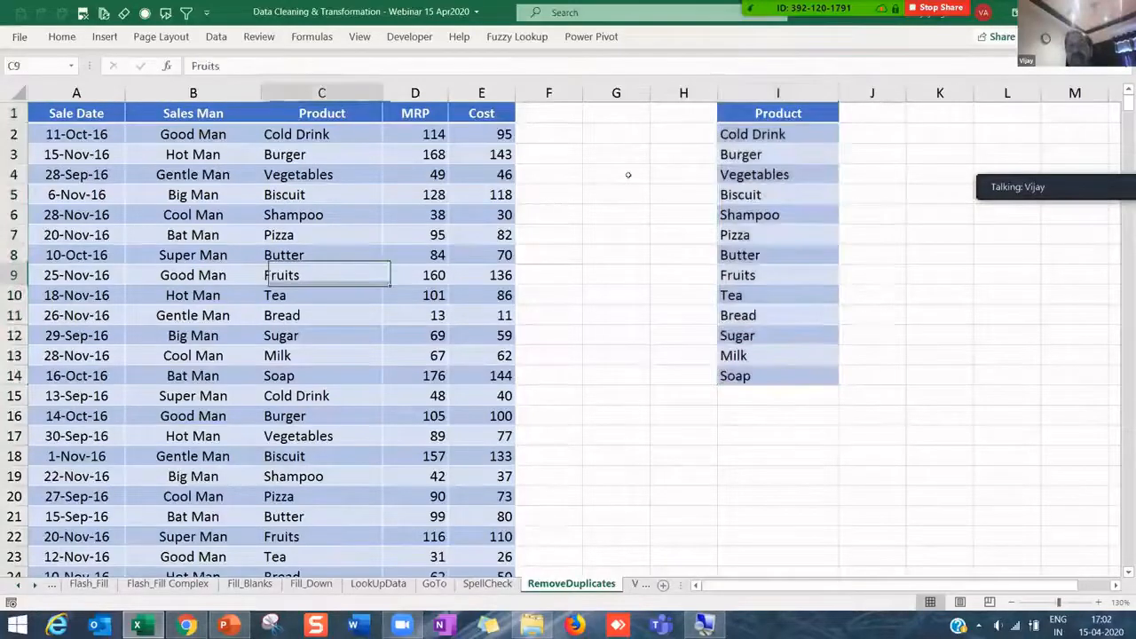
right_click(754, 93)
click(789, 240)
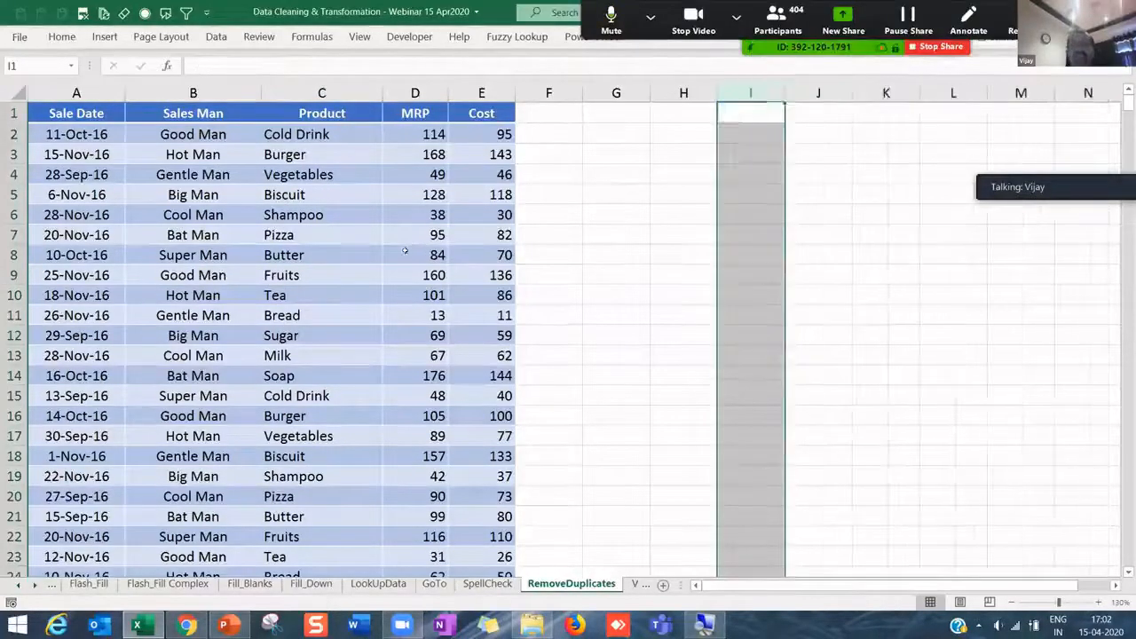
- Select the Sales Man and Product columns down to the last data row
click(411, 249)
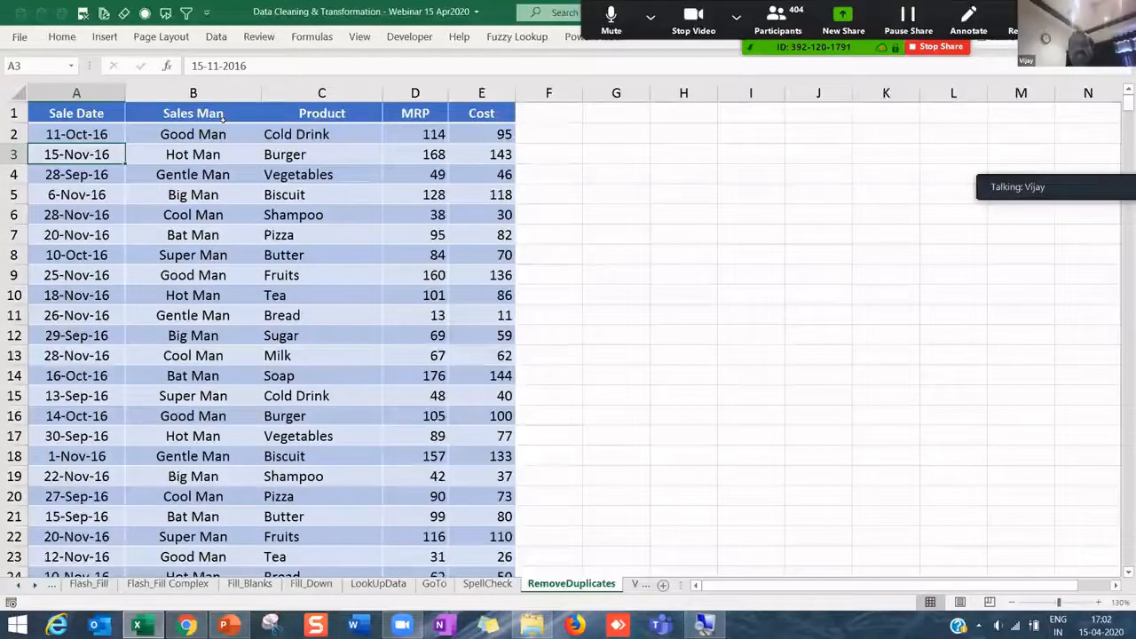
drag(221, 115, 321, 113)
key(ctrl+shift+Down)
- Copy the Sales Man and Product columns and paste them at H1 into H:I
key(ctrl+c)
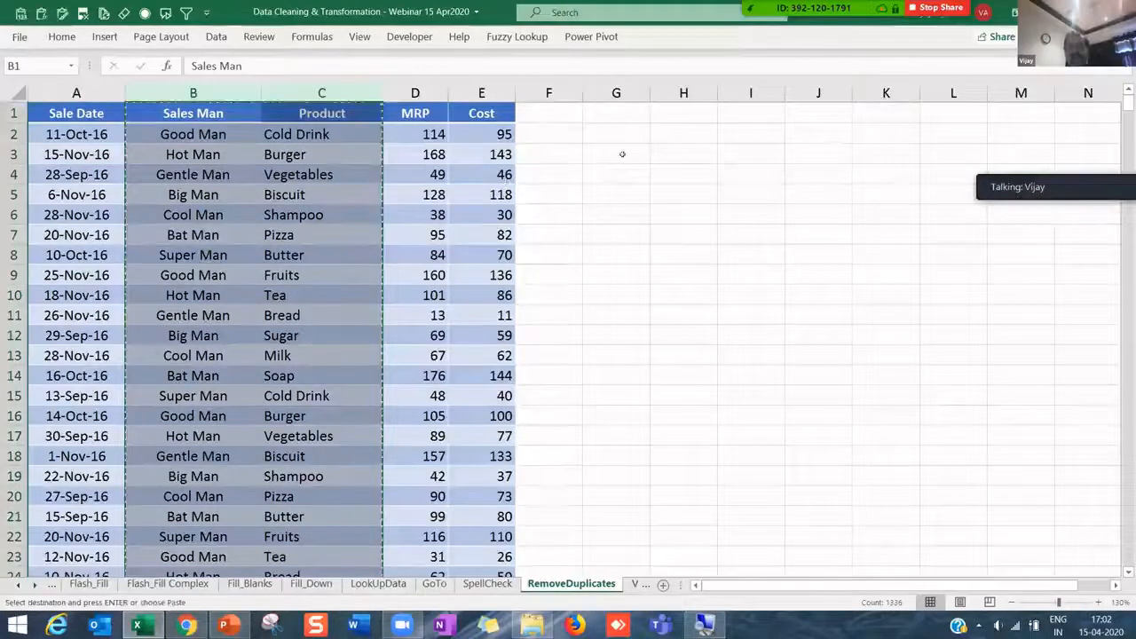
click(675, 107)
key(ctrl+v)
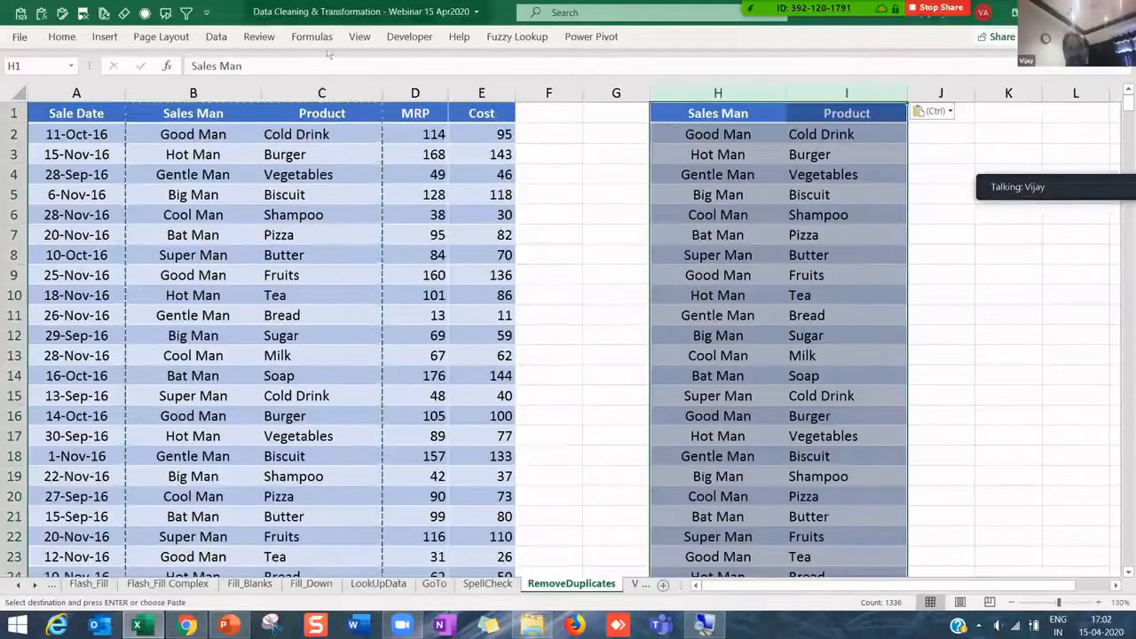
- Remove duplicate Sales Man–Product pairs in H:I, dropping 576 rows and leaving 91
key(alt+a)
key(m)
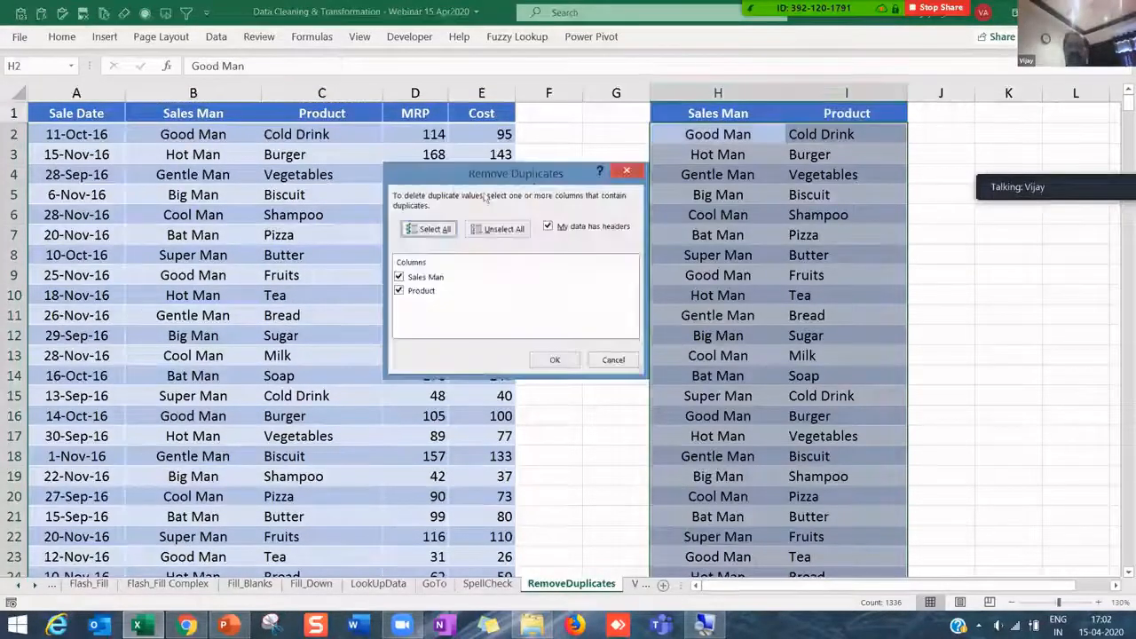
click(555, 360)
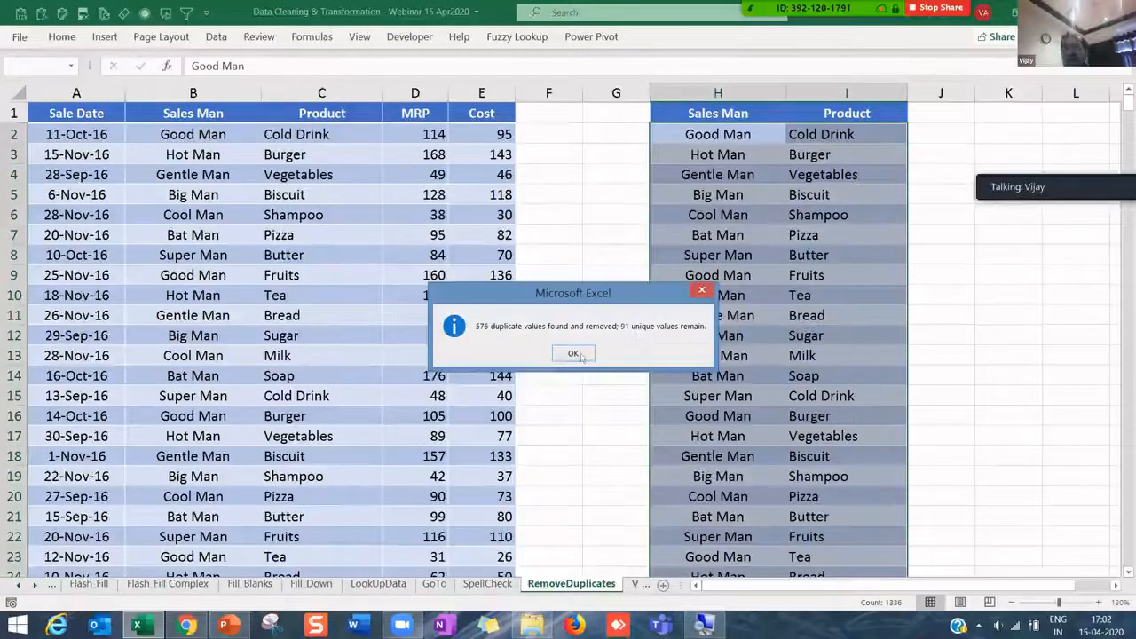
click(573, 354)
click(717, 315)
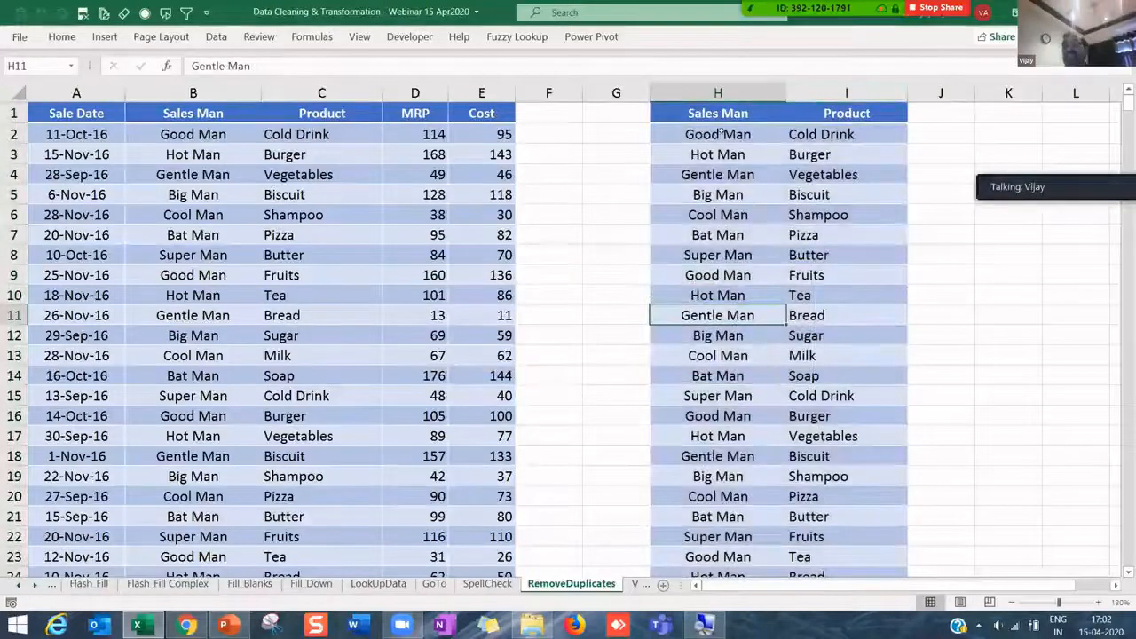
click(745, 136)
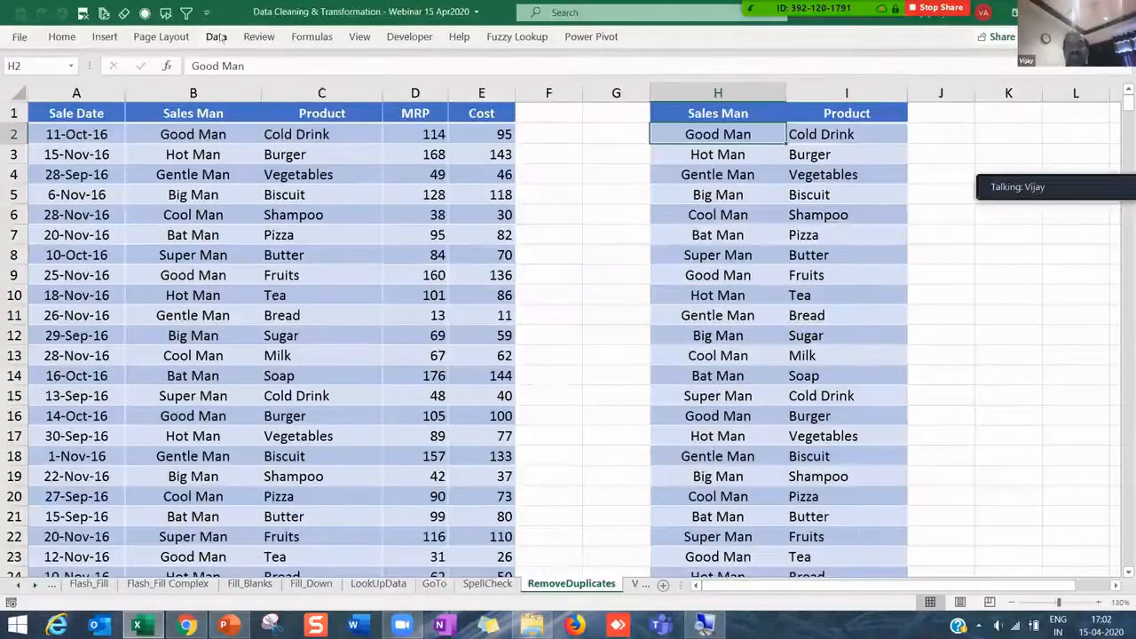
mouse_move(759, 129)
mouse_down()
mouse_move(807, 131)
mouse_move(754, 133)
mouse_up()
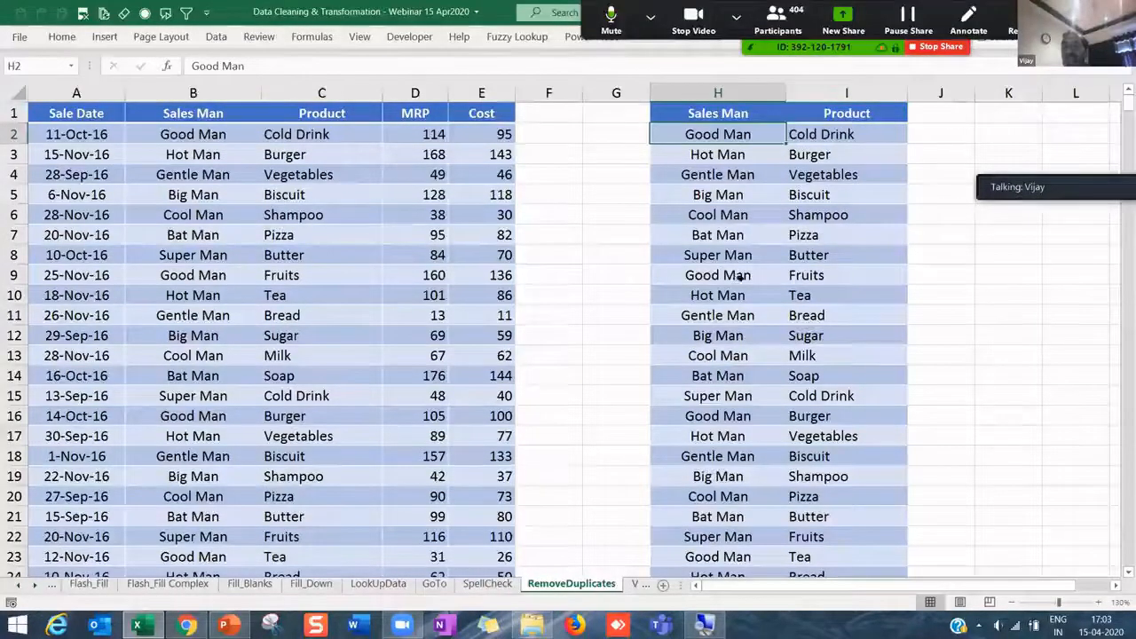
- Compare the last unique pair in H:I with the last row of the original table
click(797, 277)
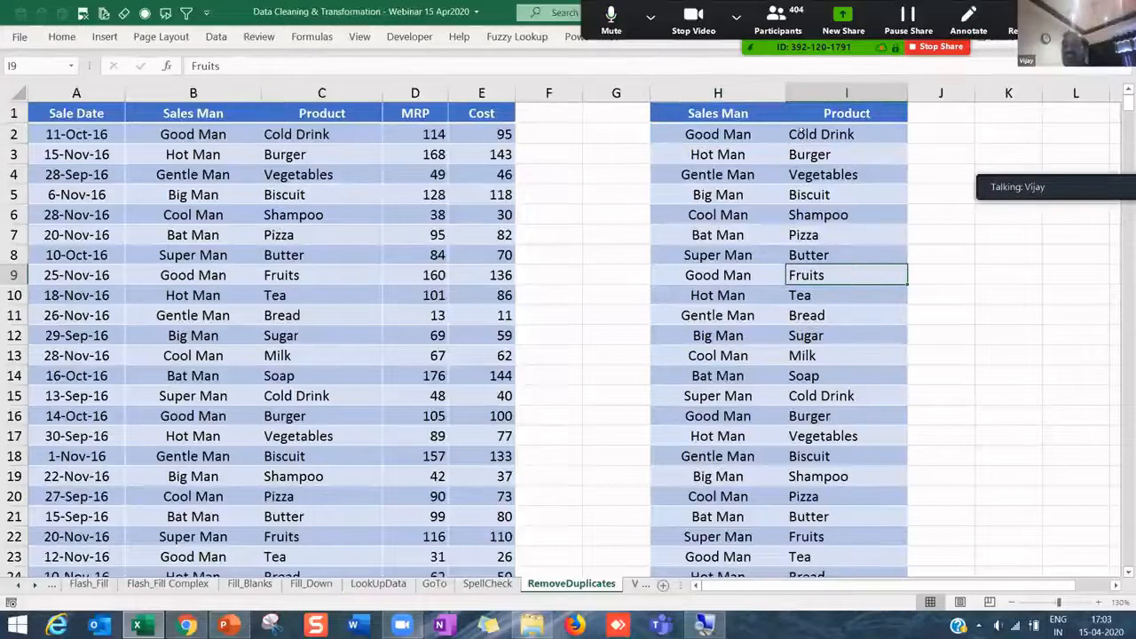
click(800, 142)
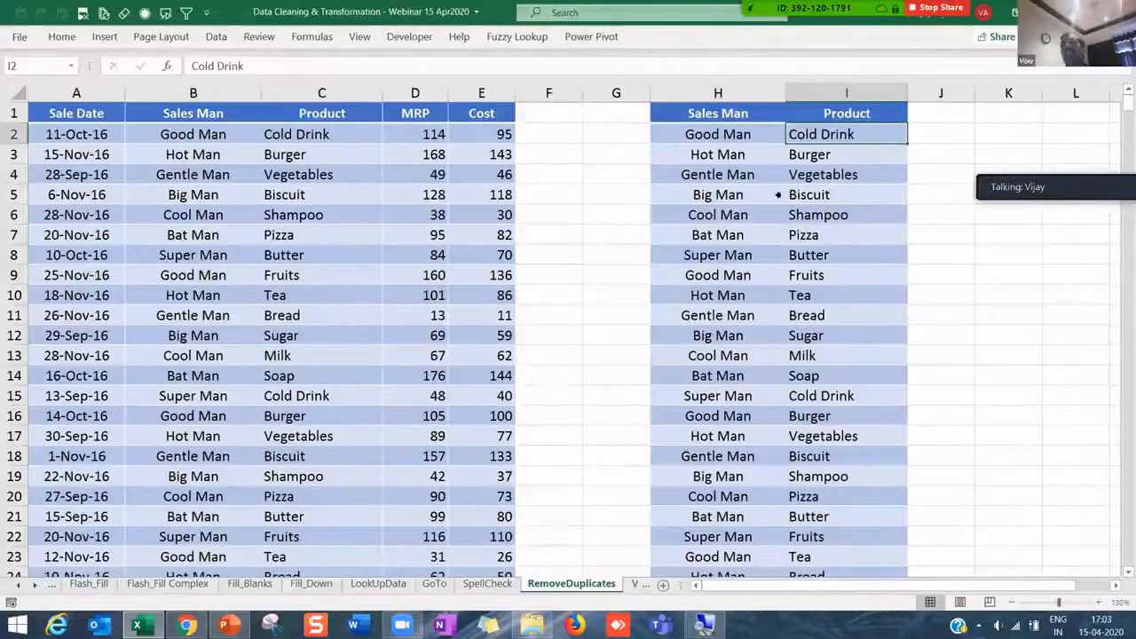
click(770, 211)
key(ctrl+Down)
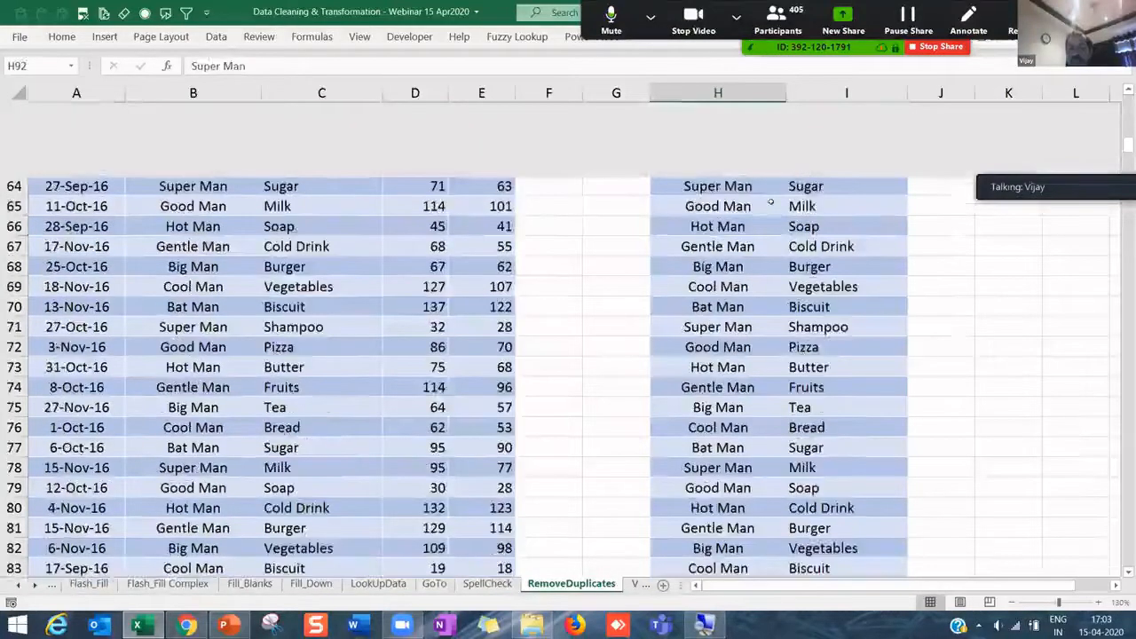
key(Down)
key(Down)
key(Up)
key(Up)
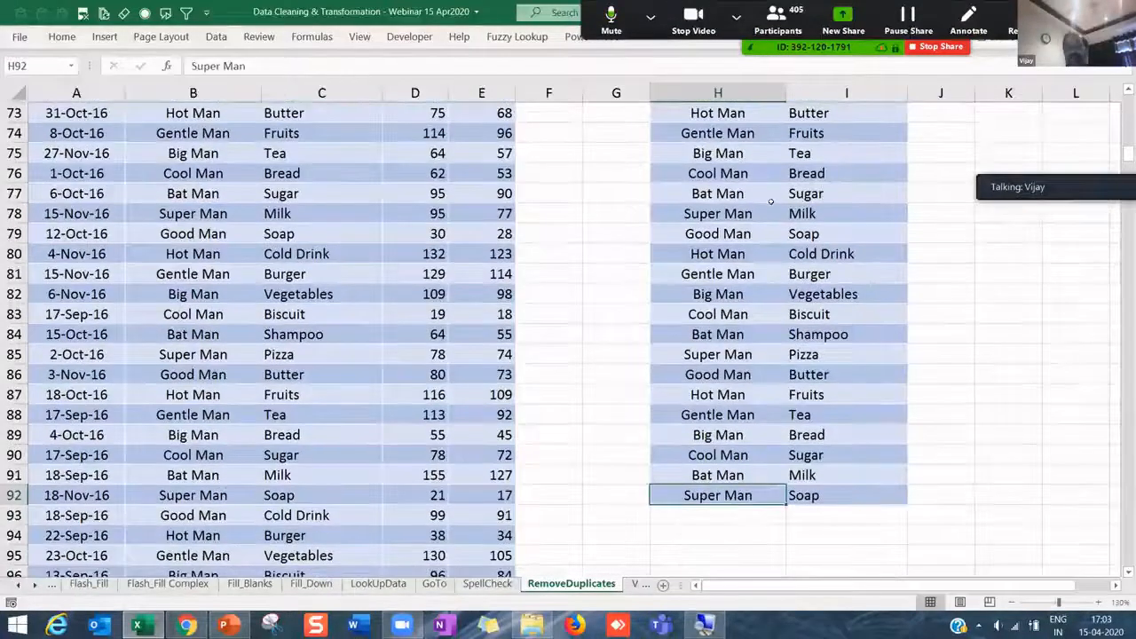
key(Left)
key(Left)
key(Left)
key(Left)
key(Left)
key(Left)
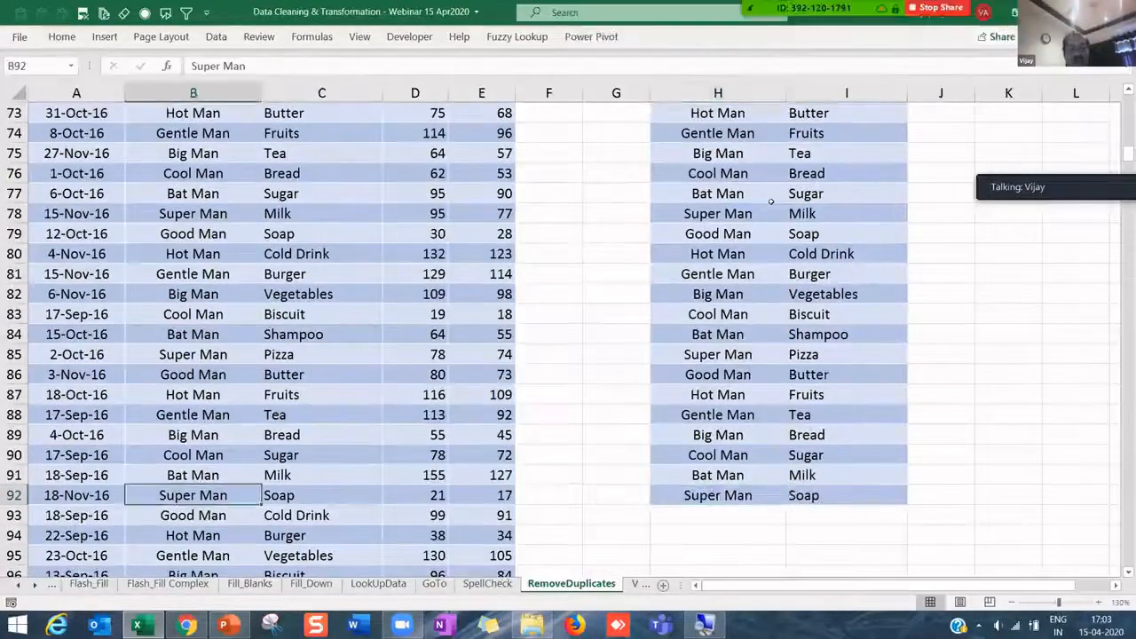
key(ctrl+Down)
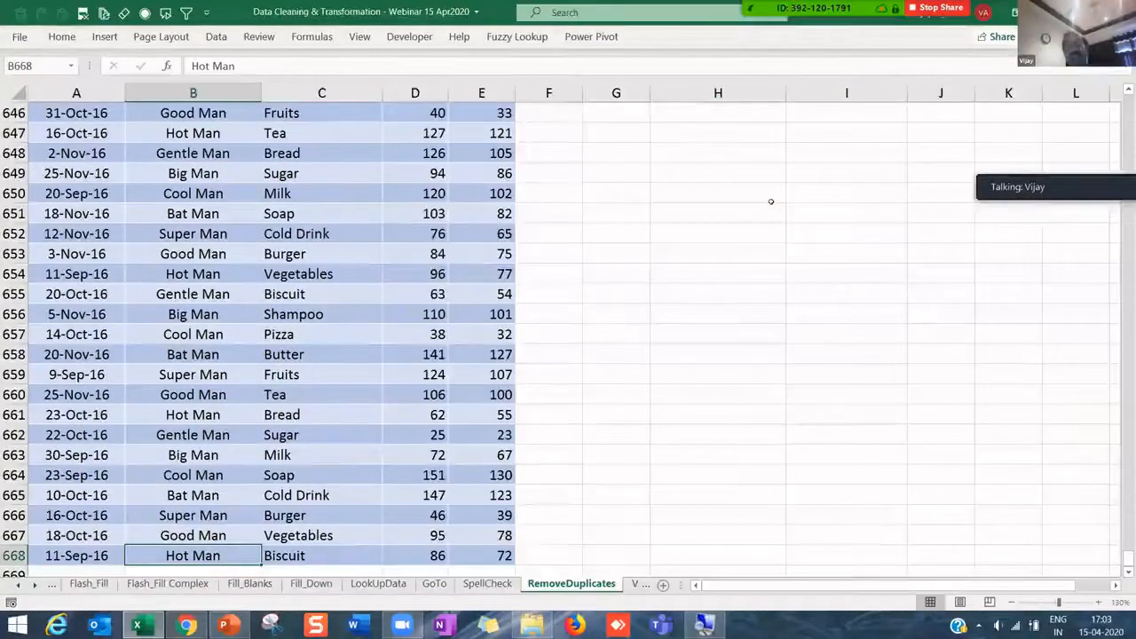
key(ctrl+Up)
key(Right)
key(Right)
key(Right)
key(Right)
key(Right)
key(Right)
key(Right)
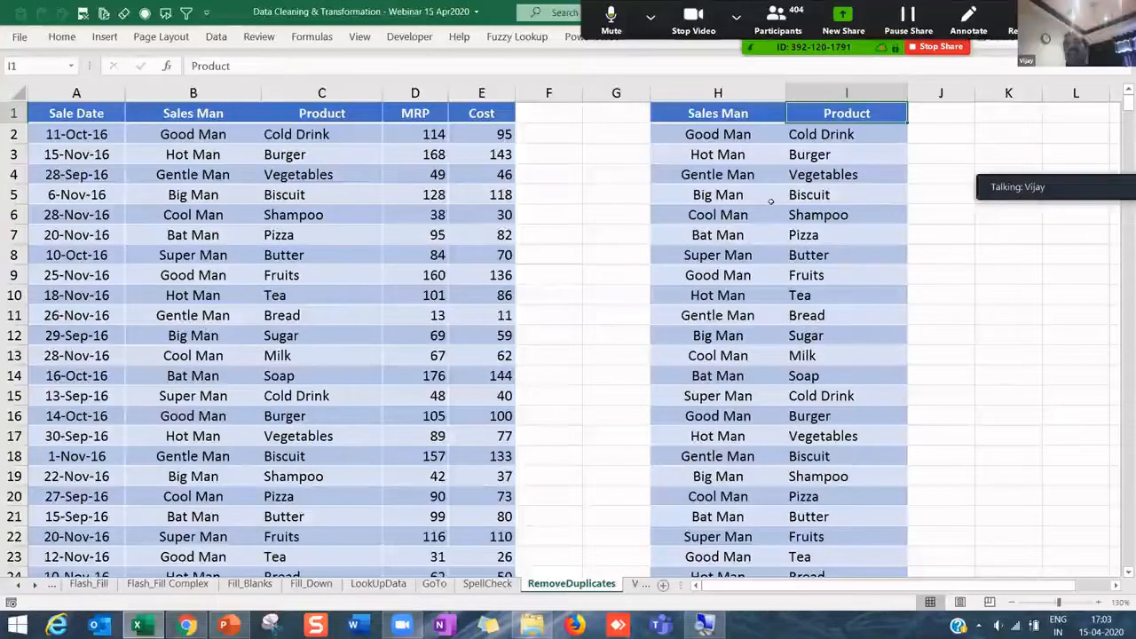
key(Left)
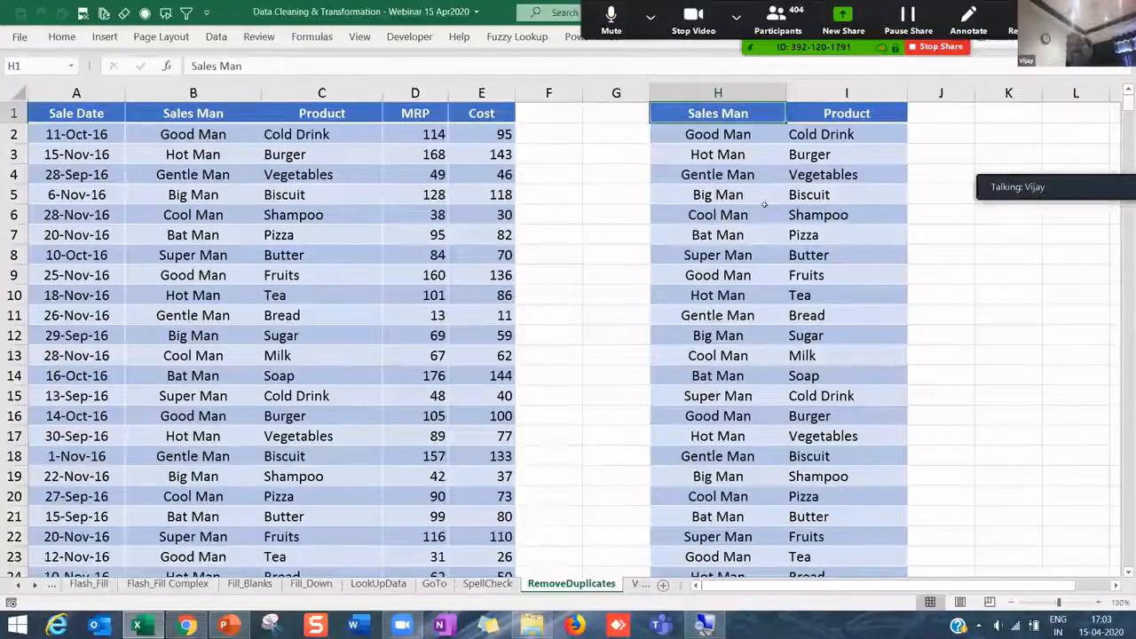
- Check entries like Cool Man, Fruits and Bread, then switch to the ValueLikeNumbers sheet
click(764, 212)
click(855, 270)
click(784, 310)
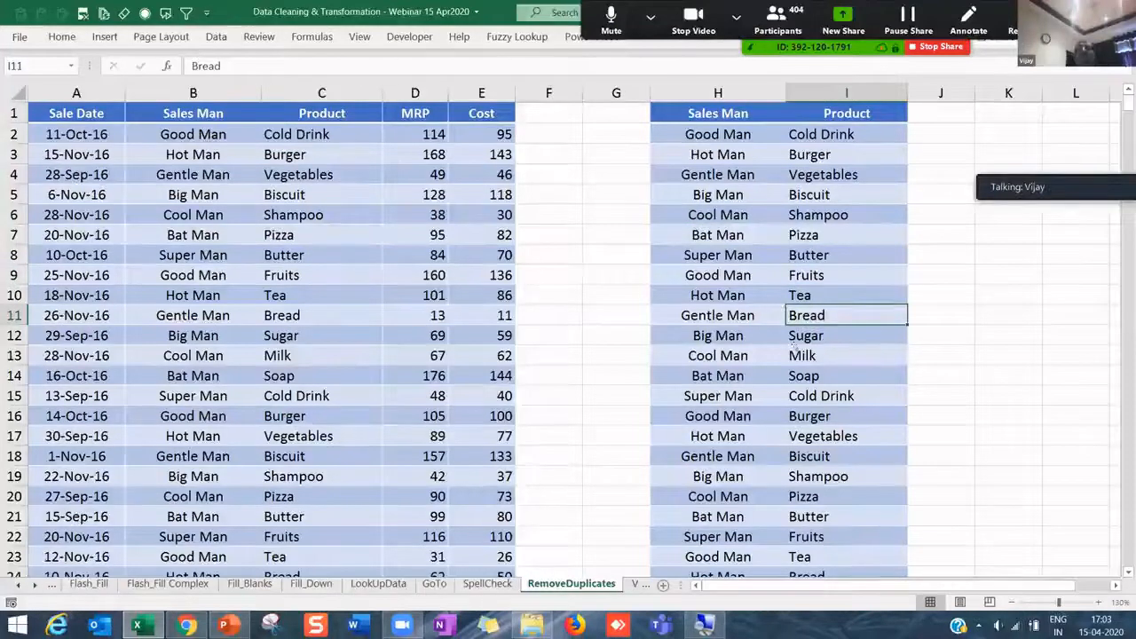
click(720, 353)
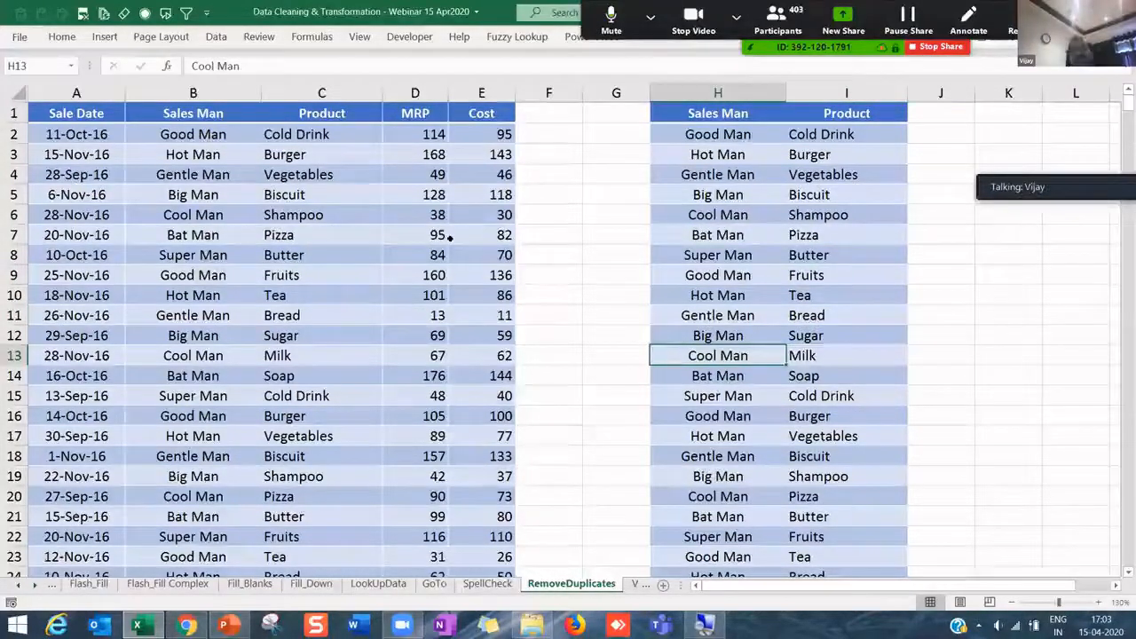
click(479, 236)
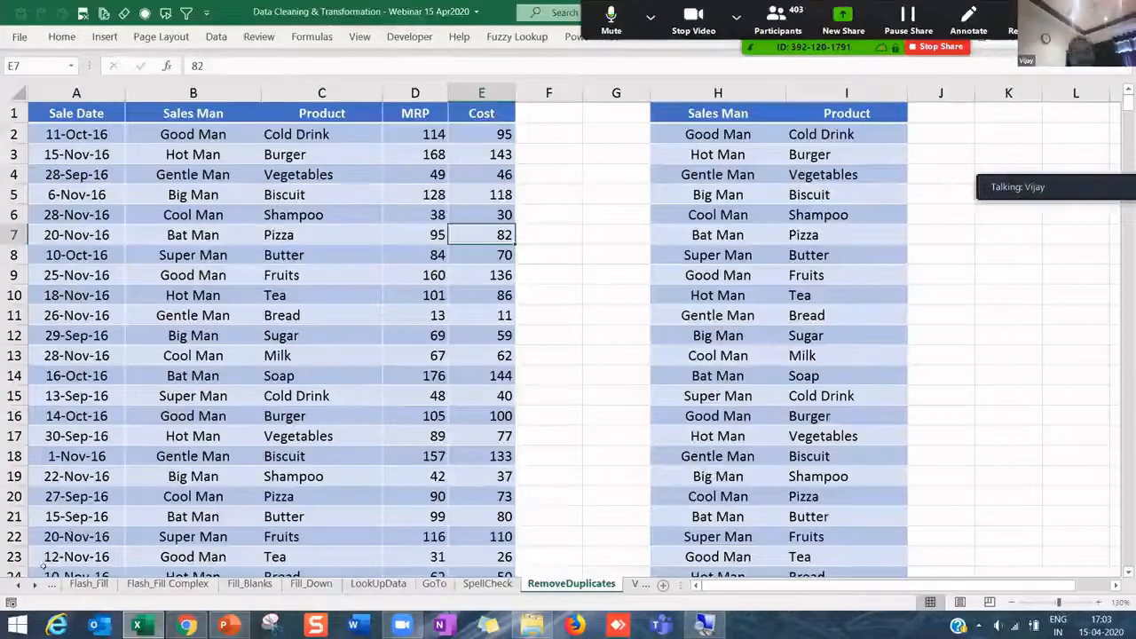
click(35, 585)
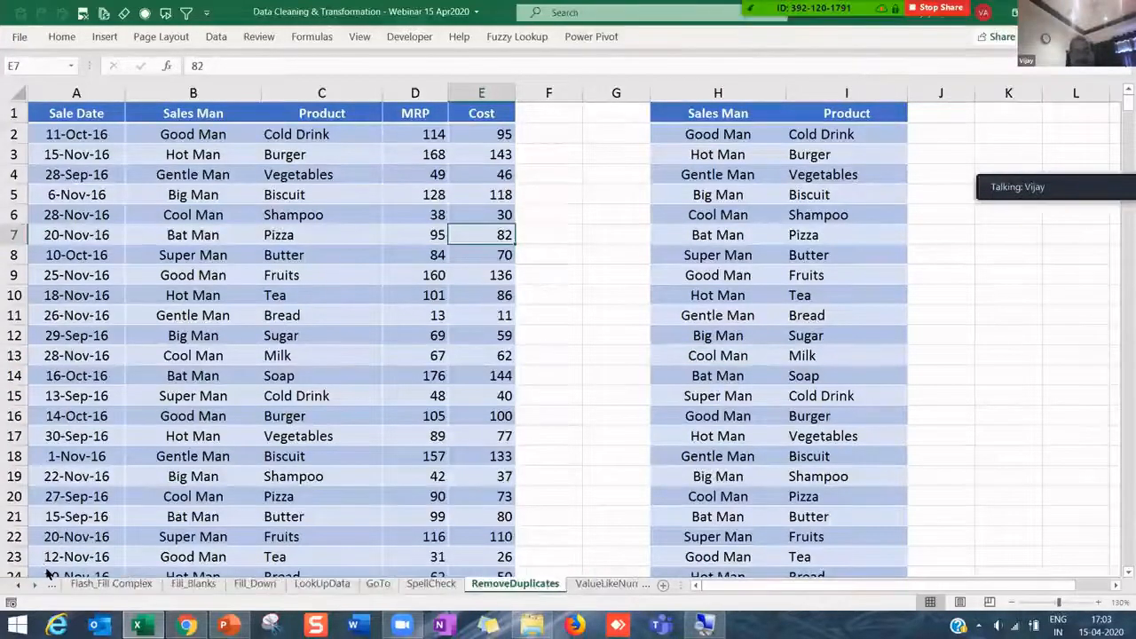
click(49, 575)
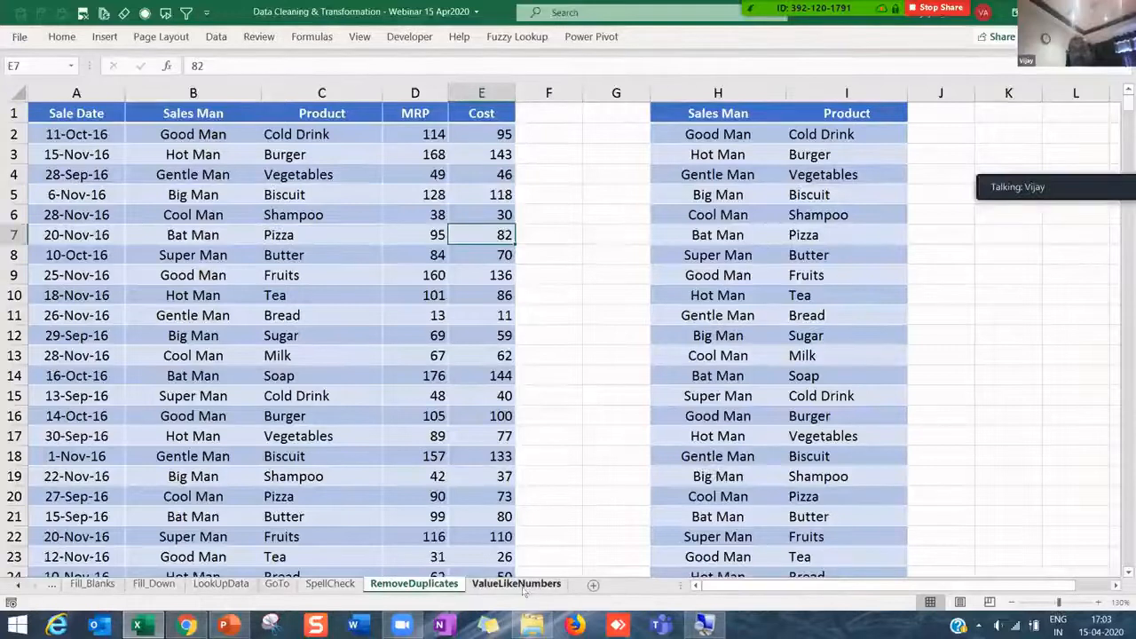
click(517, 584)
- Try right-aligning the left-aligned 24567 in A5, then undo it
key(Up)
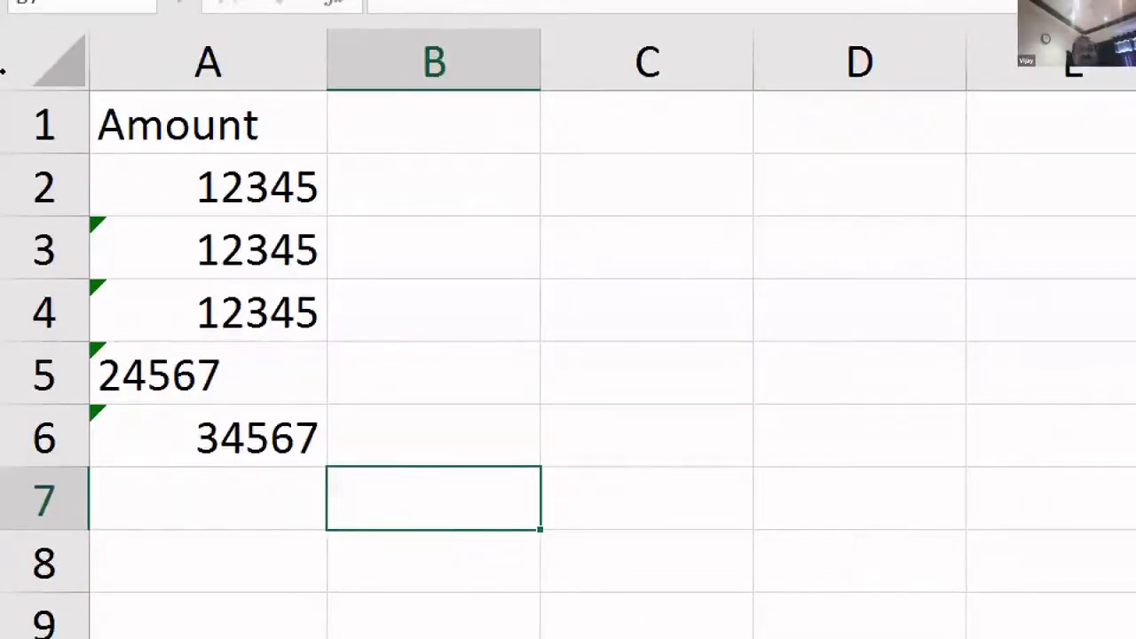
click(162, 375)
click(125, 73)
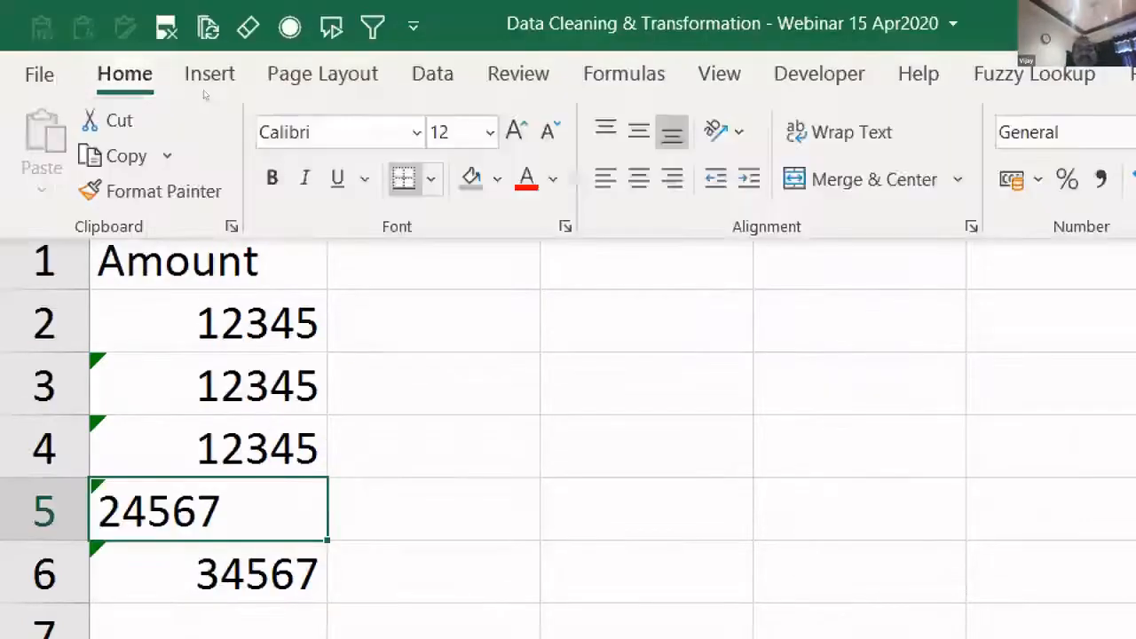
click(672, 179)
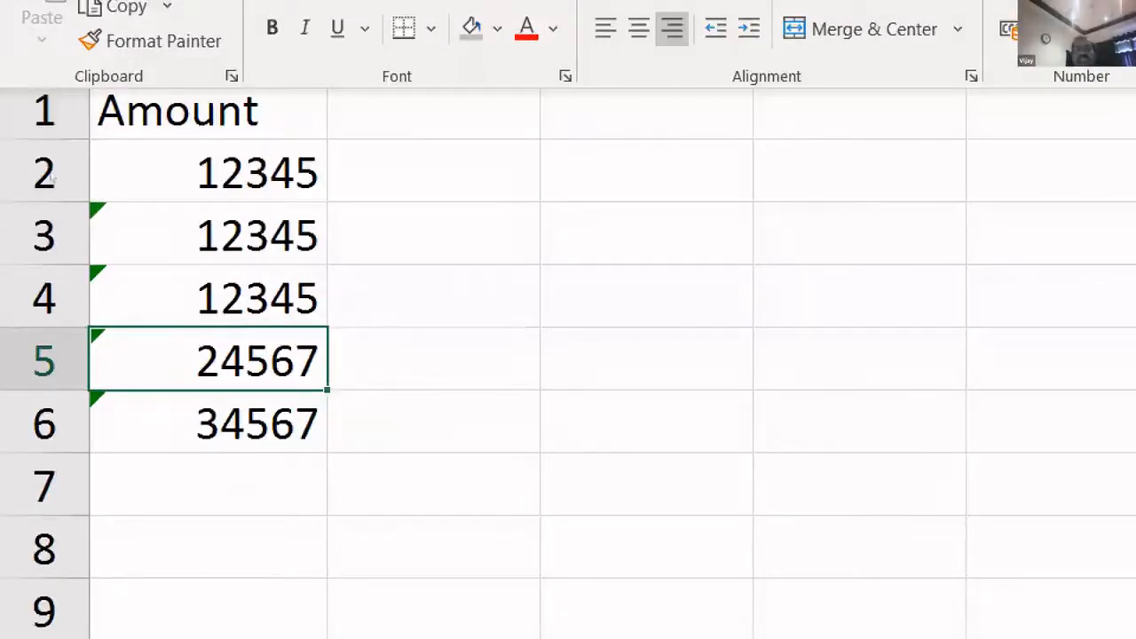
key(ctrl+z)
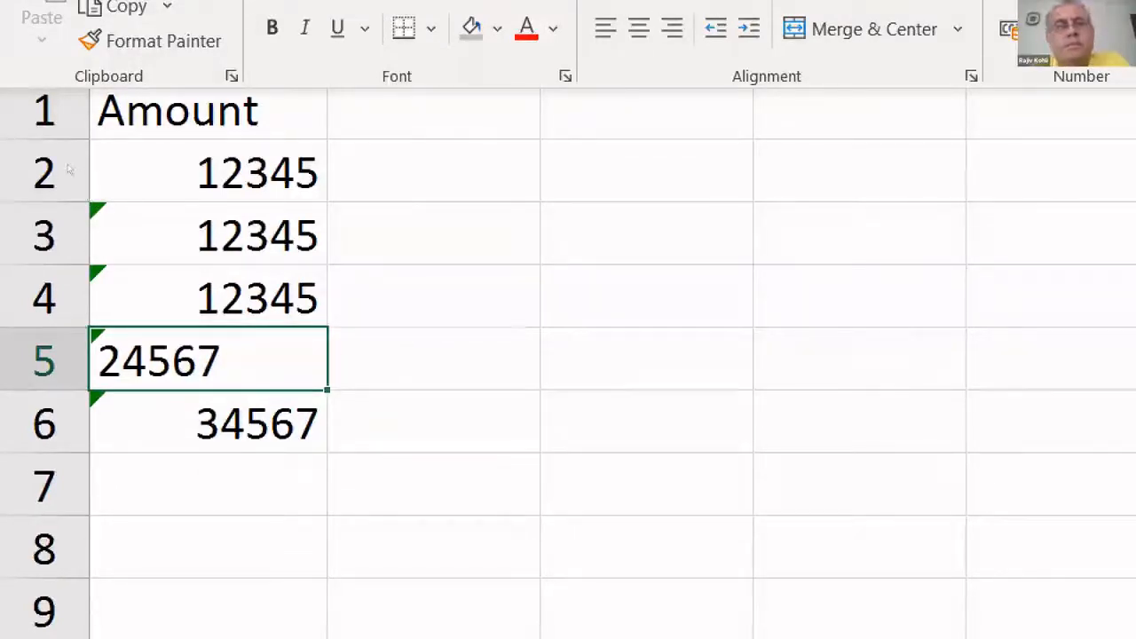
click(119, 173)
click(118, 173)
key(Return)
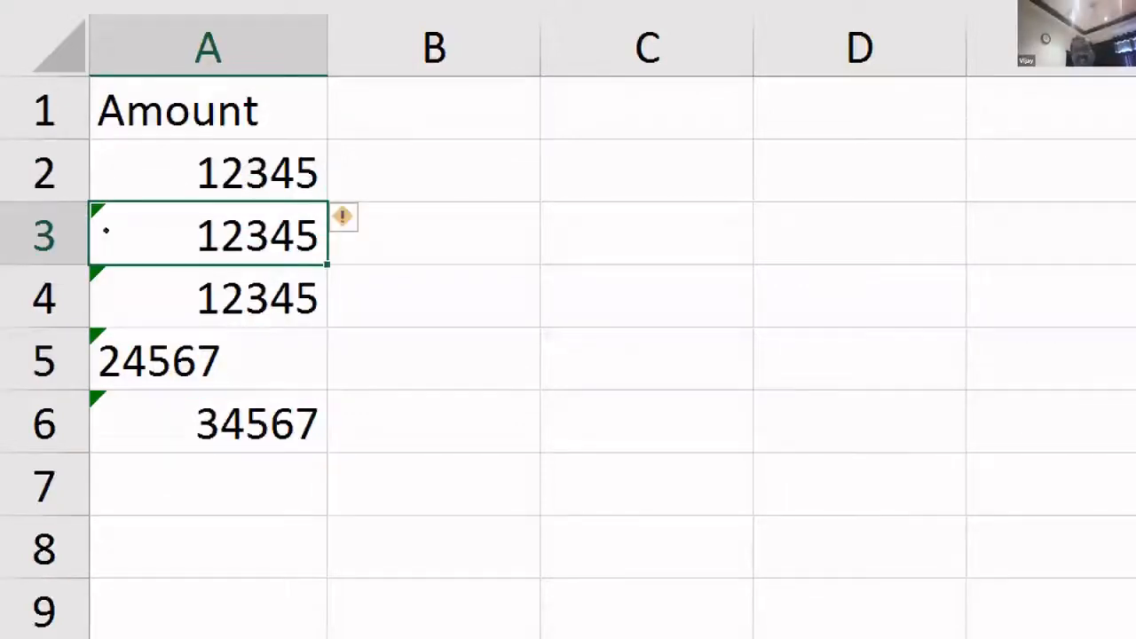
- Enter =SUM(A2:A6) in cell A7 below the Amount values
click(186, 481)
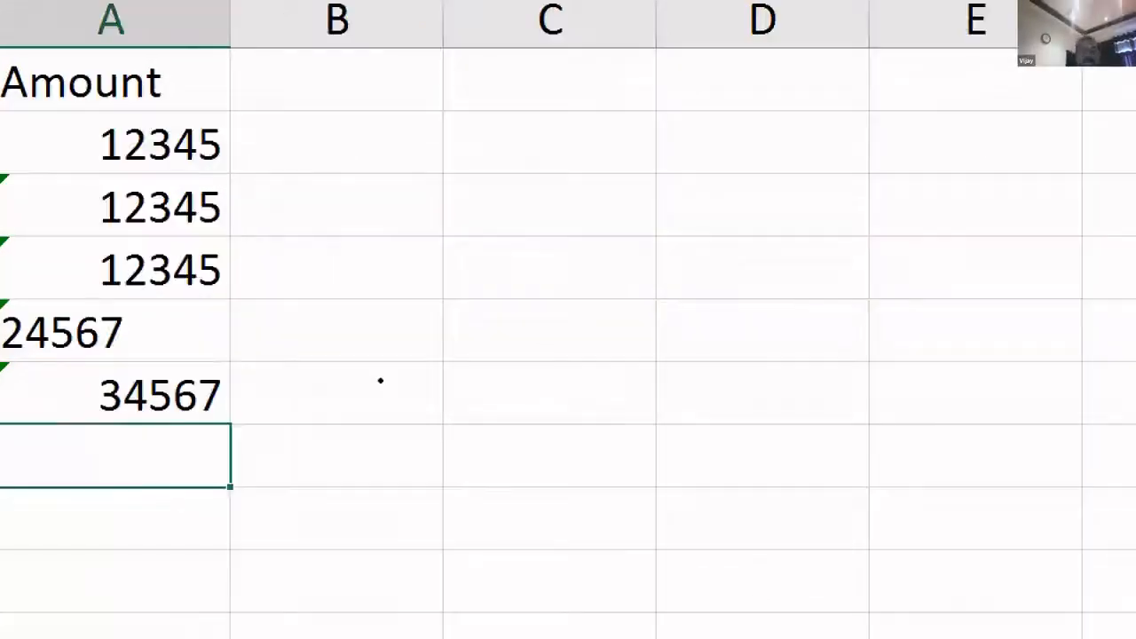
text(=s)
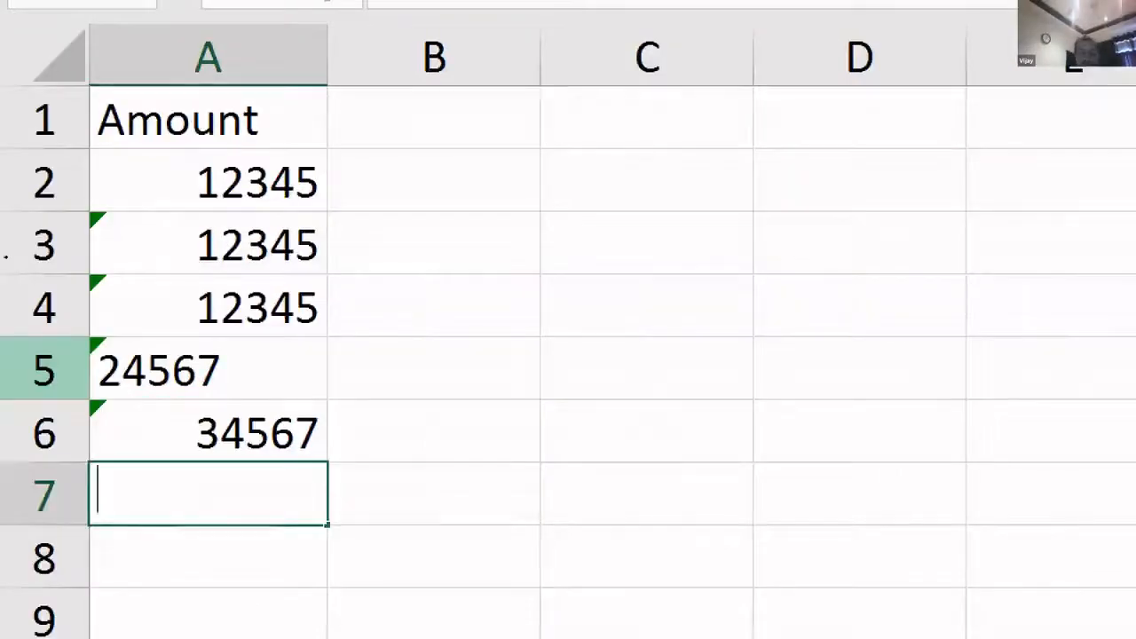
text(um()
key(Up)
key(Up)
key(Down)
key(shift+Up)
key(shift+Up)
key(shift+Up)
key(shift+Up)
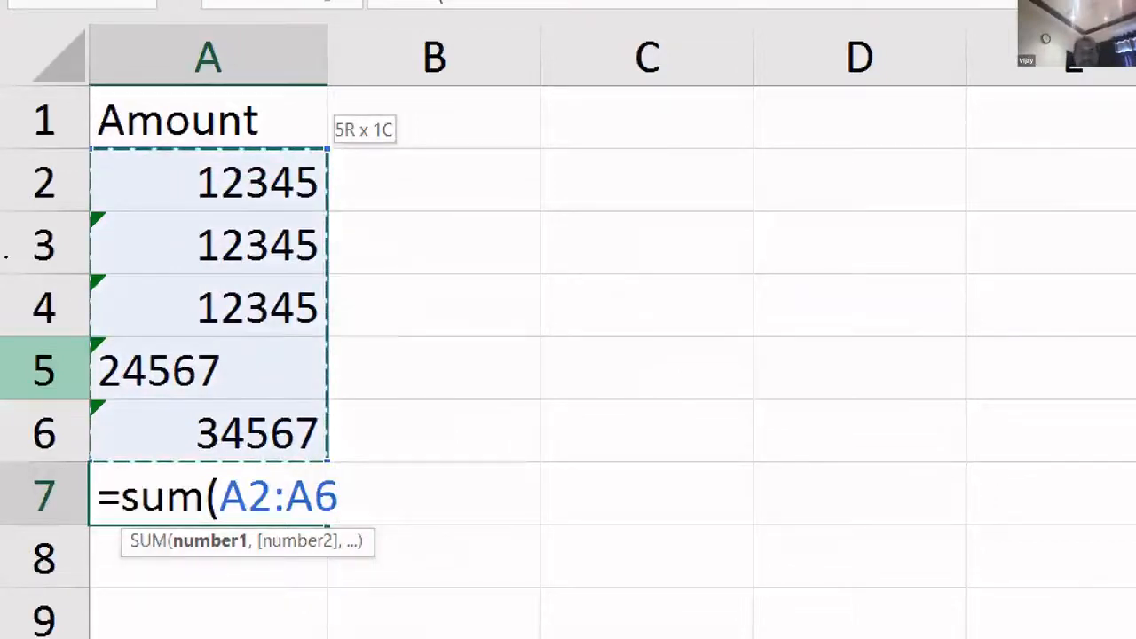
key(ctrl+Return)
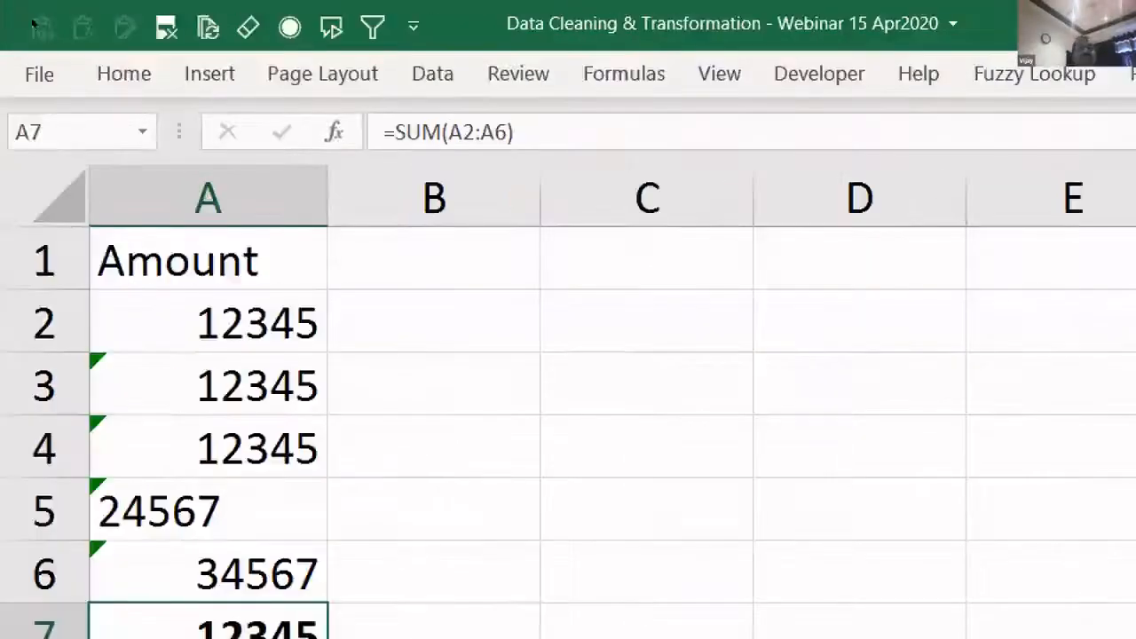
- Fill total cell A7 yellow
click(5, 73)
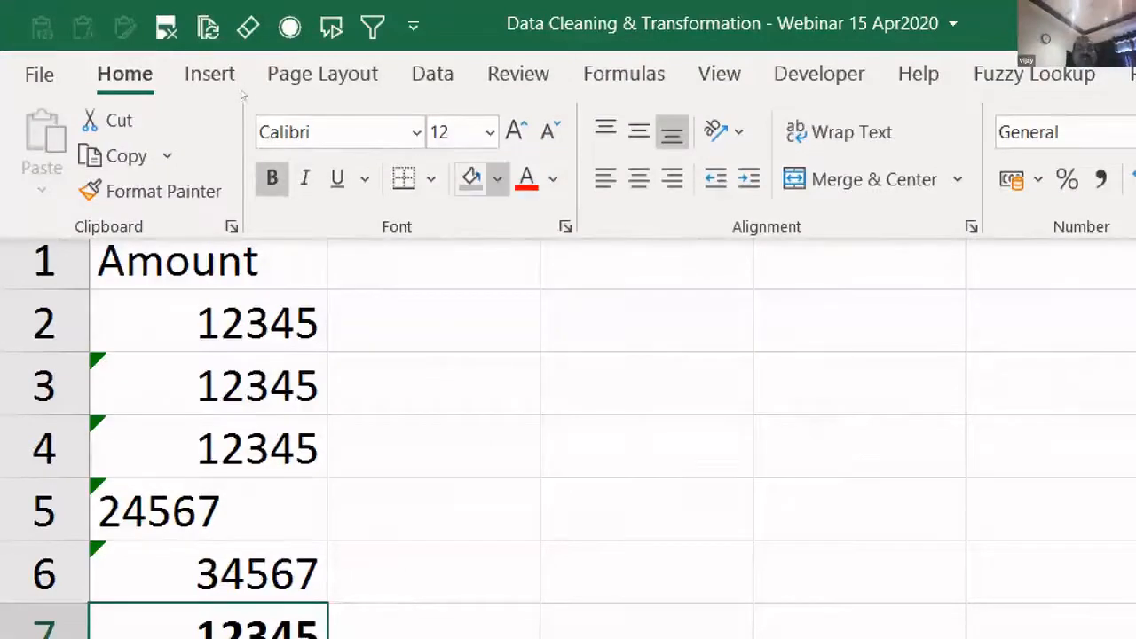
click(498, 179)
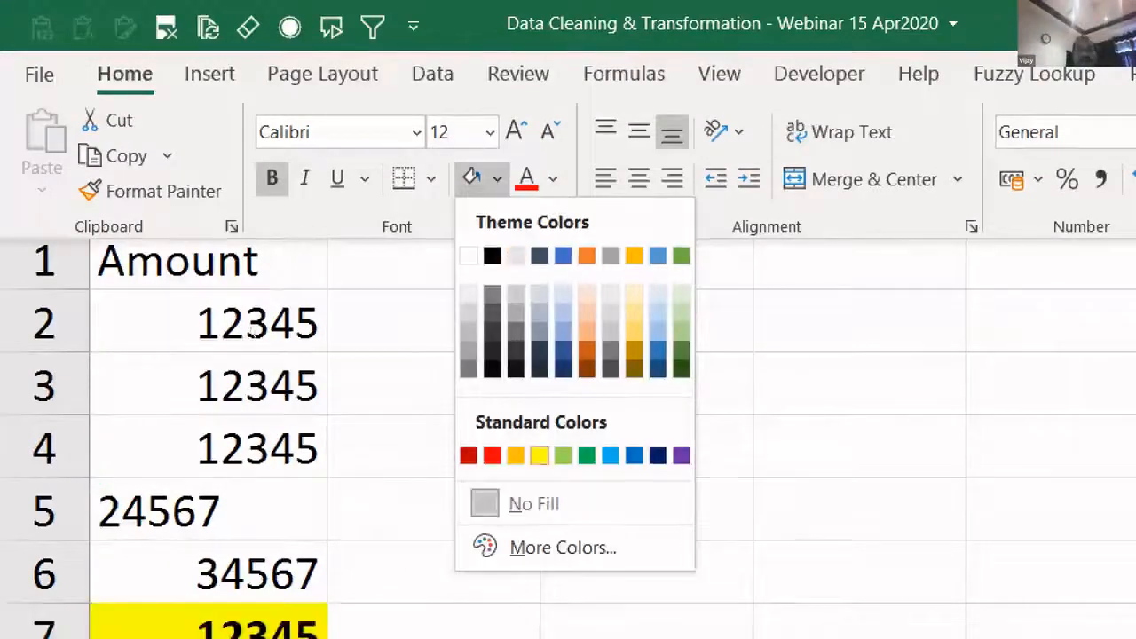
click(538, 455)
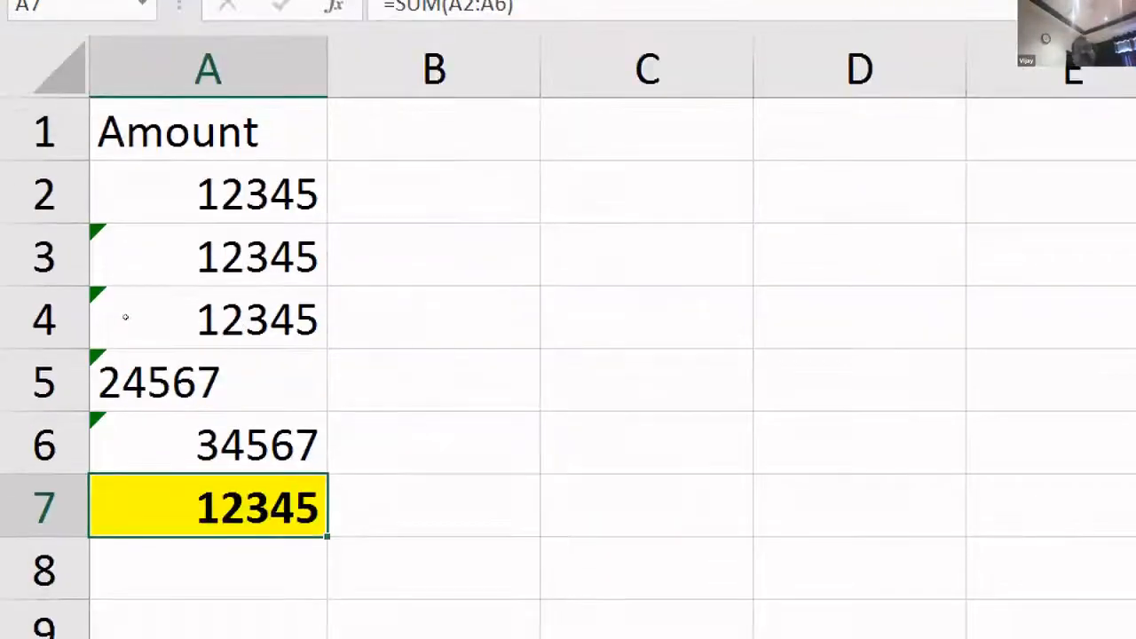
- Select amounts A2:A6 to inspect them in the status bar, then return to A7
drag(208, 191, 208, 444)
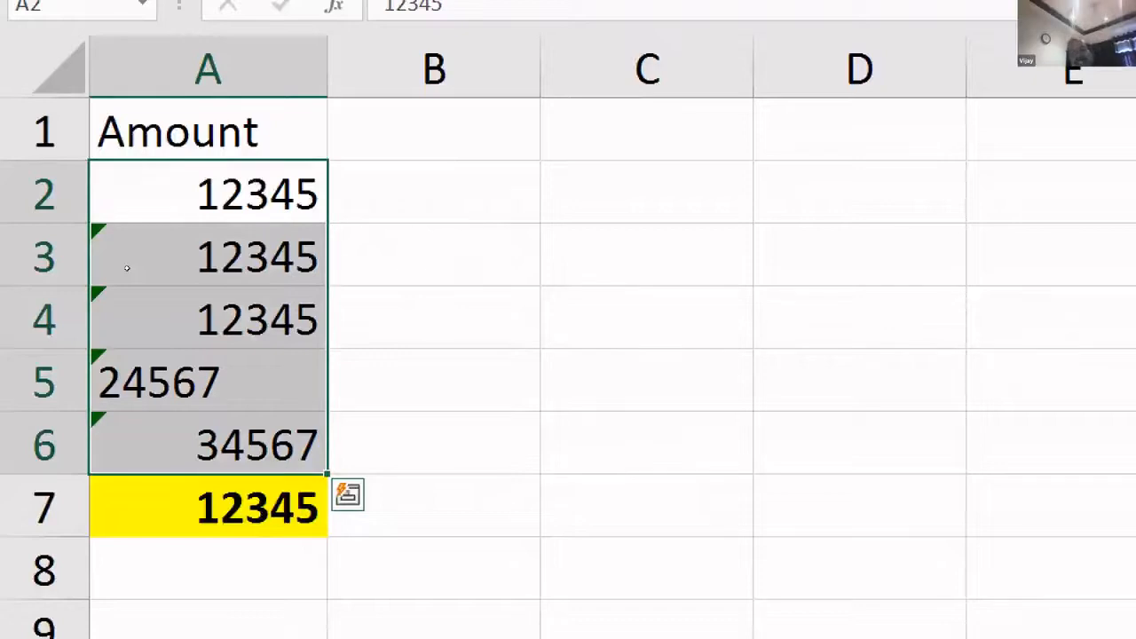
click(117, 226)
key(Down)
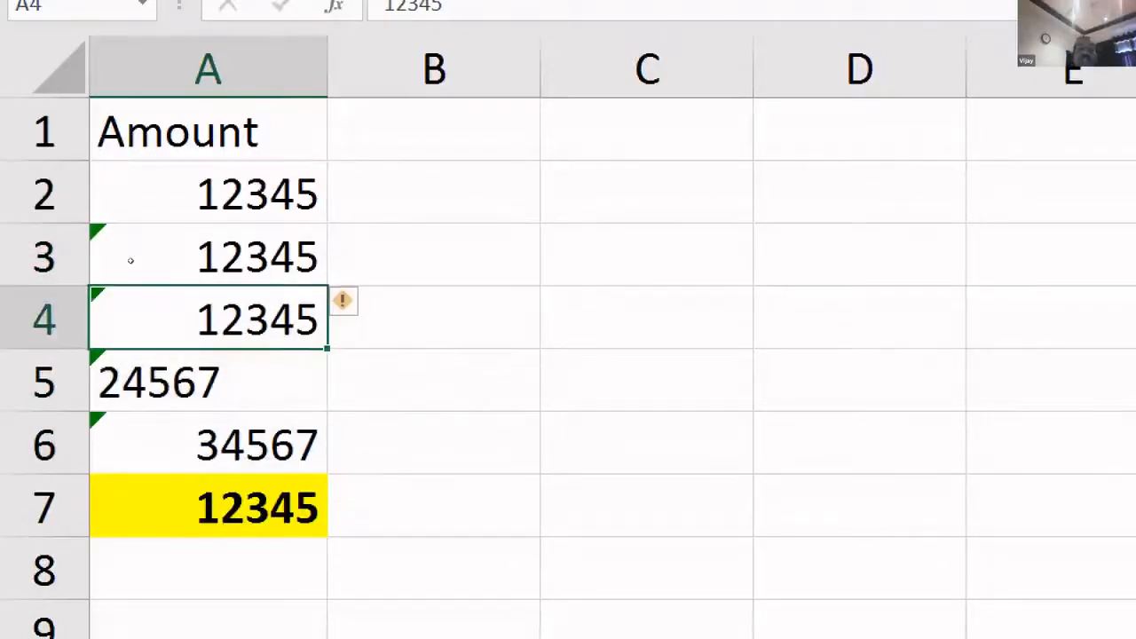
drag(116, 190, 100, 442)
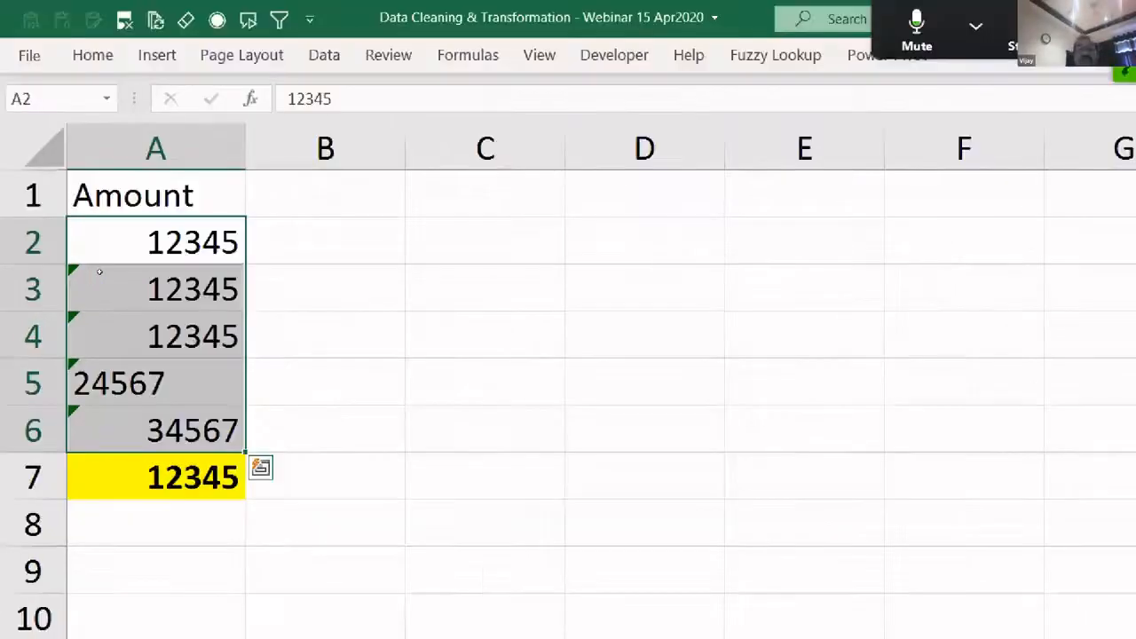
key(ctrl+Down)
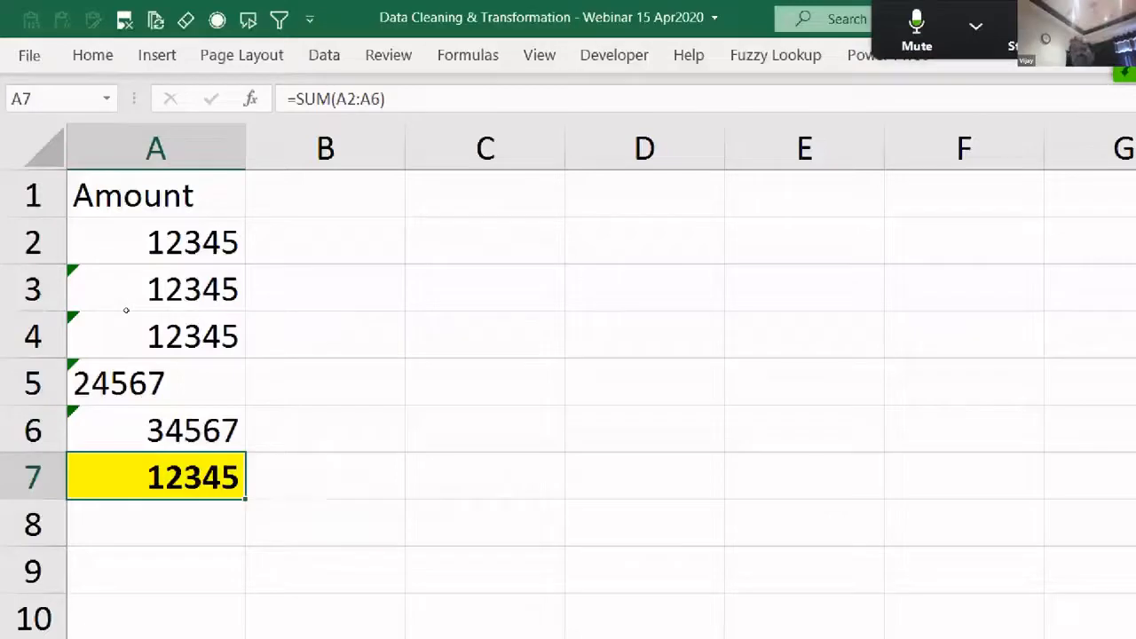
drag(151, 242, 151, 429)
drag(166, 232, 179, 426)
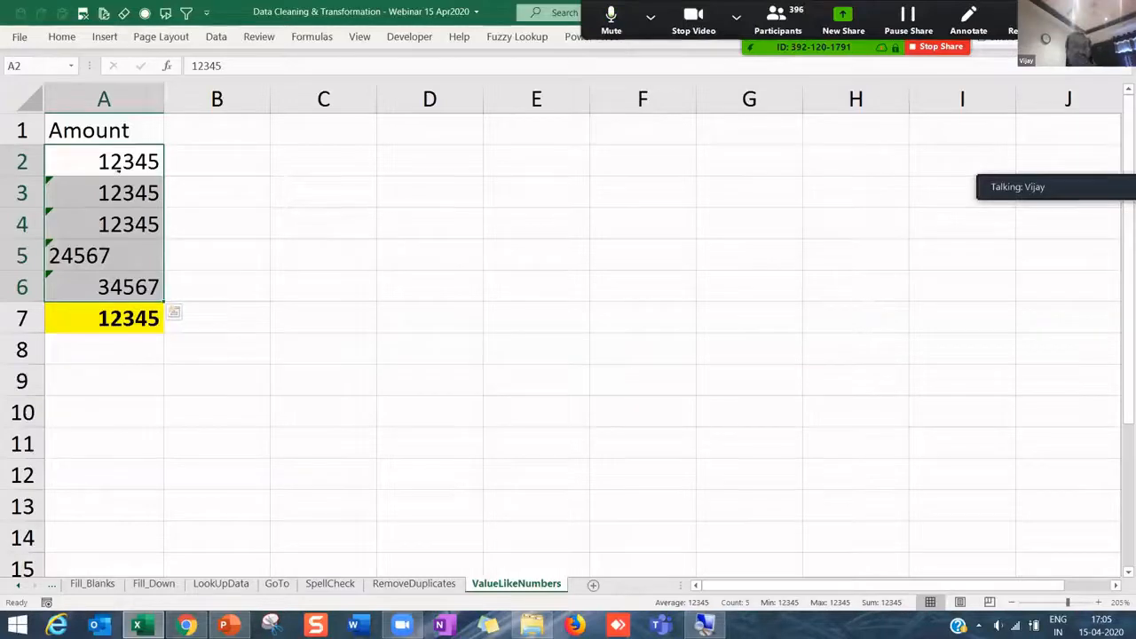
- Select A2:A7 and drag column A's border slightly wider
click(97, 257)
drag(101, 161, 133, 310)
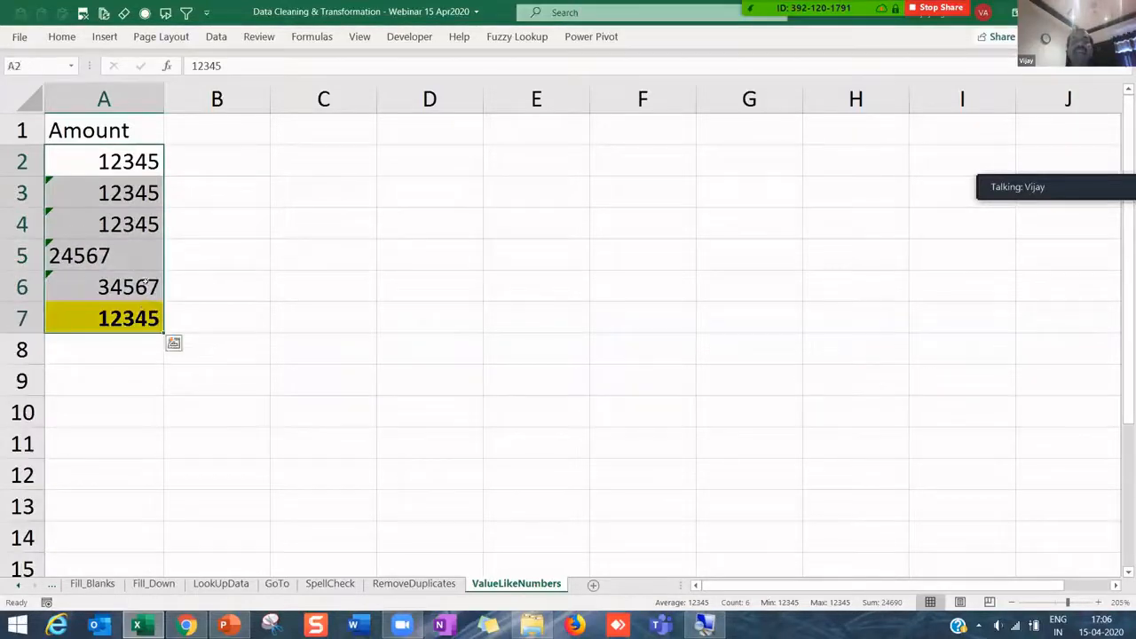
drag(164, 100, 171, 99)
drag(134, 165, 140, 310)
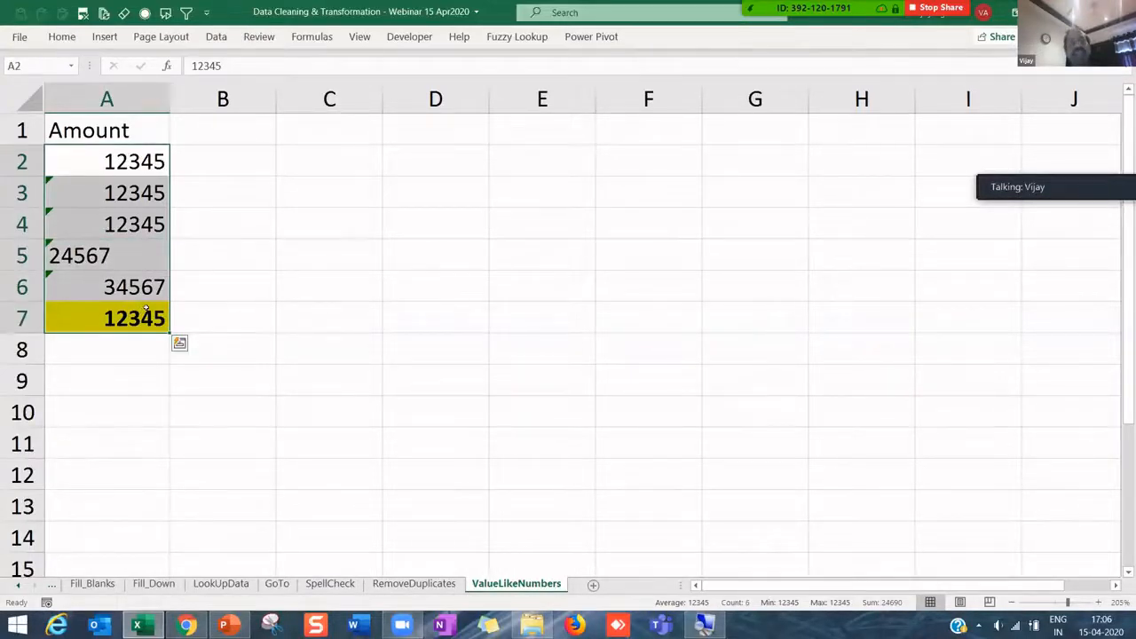
- Reselect A2:A7 to check how many of the amounts are counted
click(145, 244)
drag(133, 162, 135, 321)
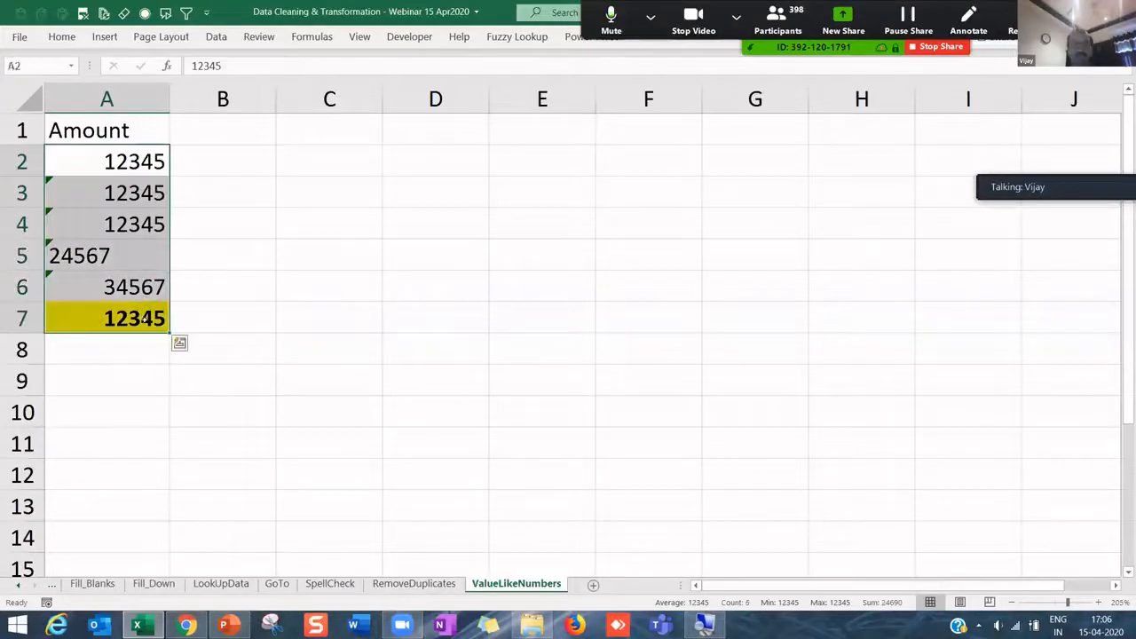
click(20, 586)
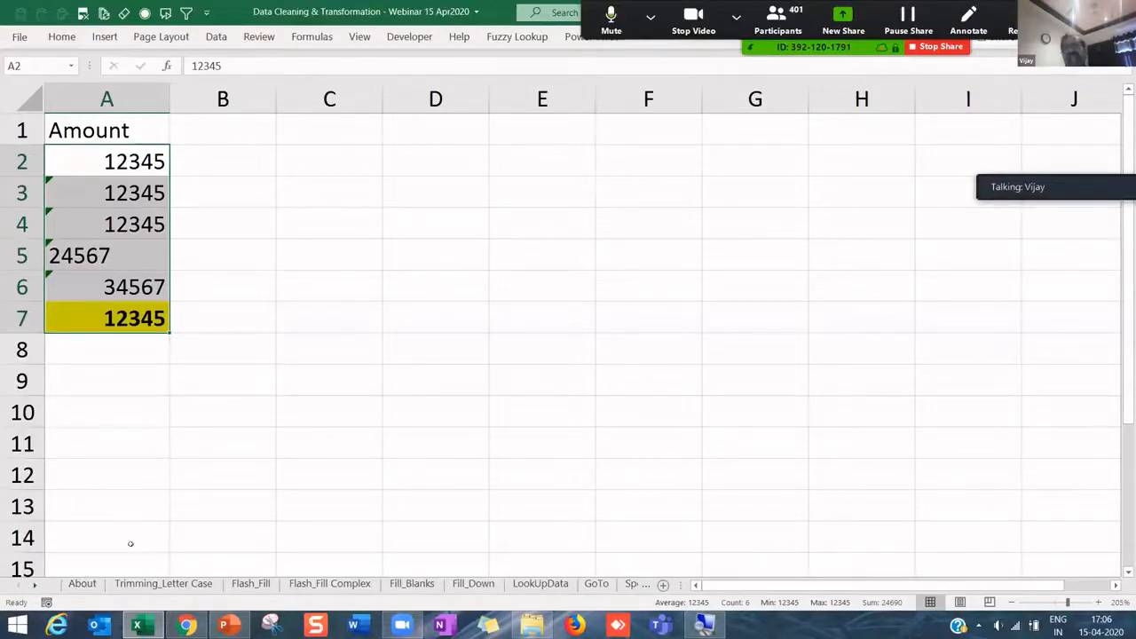
click(137, 448)
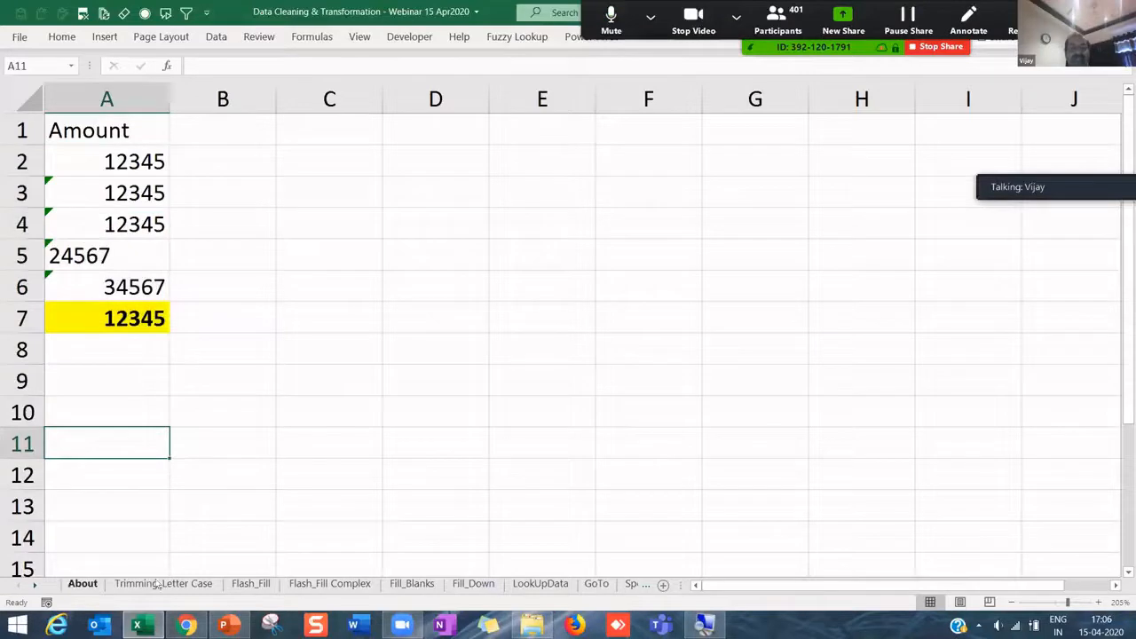
drag(126, 160, 118, 299)
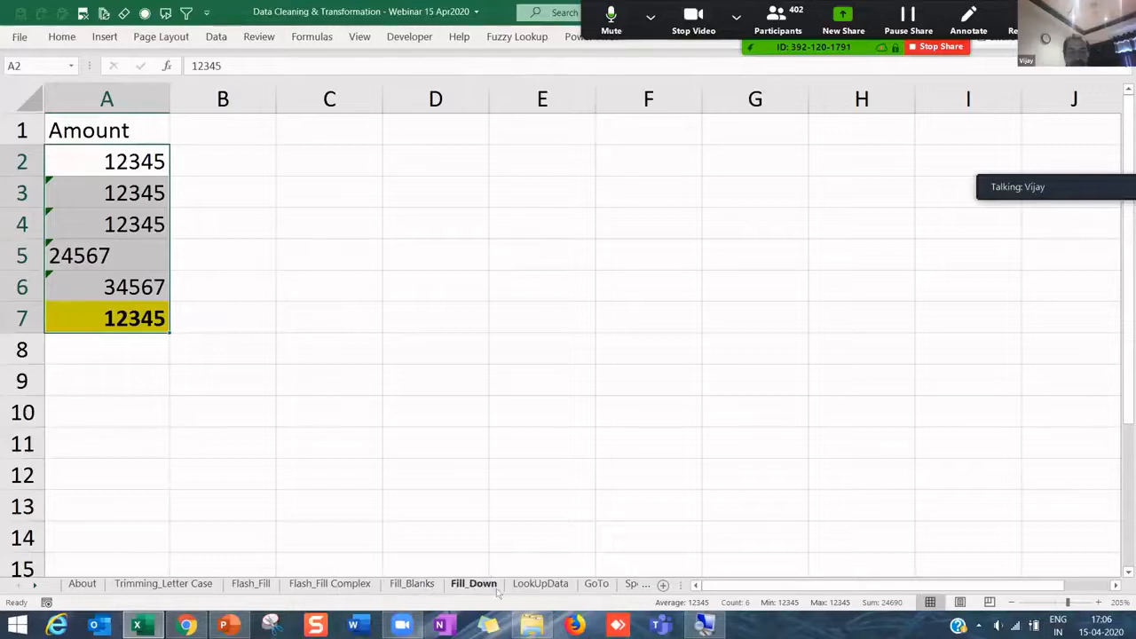
- Open the GoTo sheet and inspect cells like 863, 388, 792 and #N/A
click(594, 585)
key(Up)
key(Up)
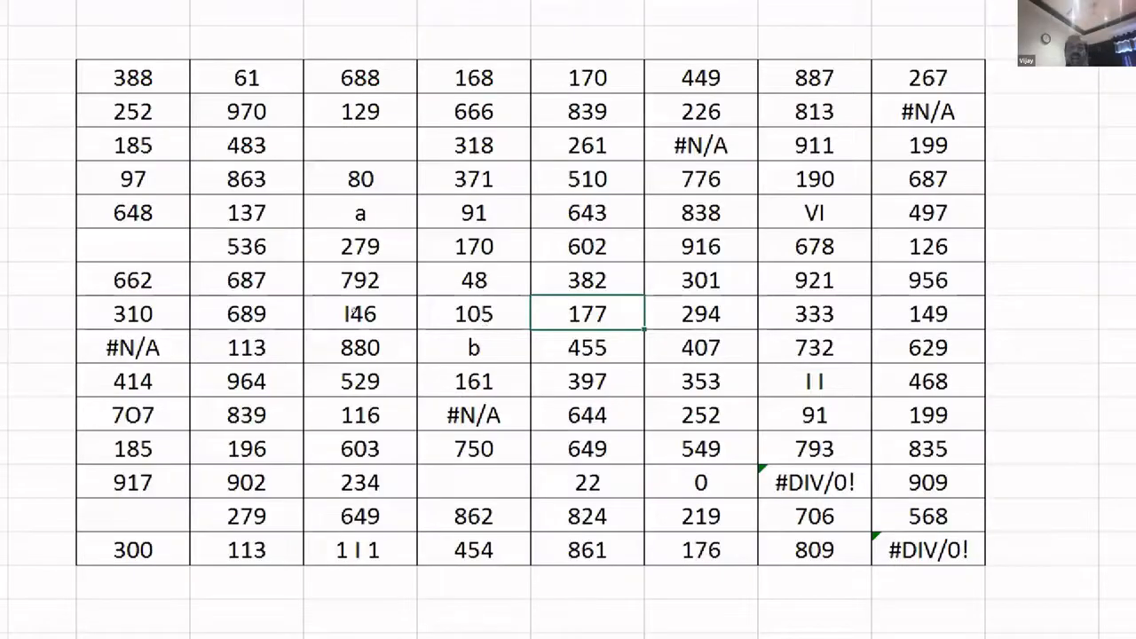
click(263, 180)
click(133, 79)
click(391, 279)
click(701, 145)
click(923, 112)
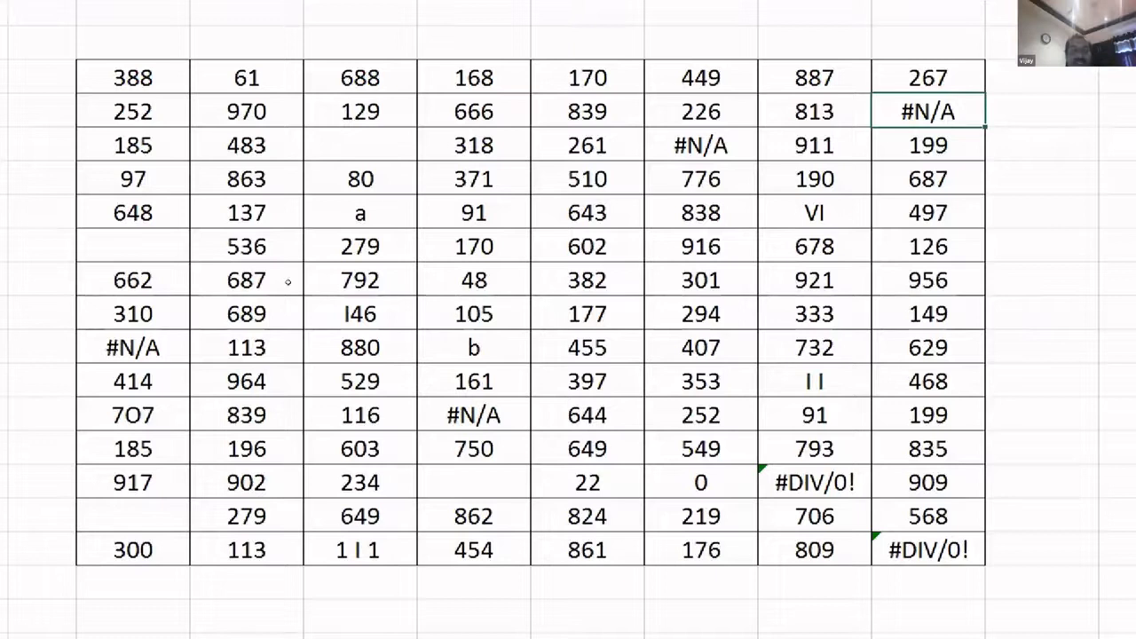
- Compare the 414 cell with the lookalike 7O7 cell below it
click(147, 381)
key(Down)
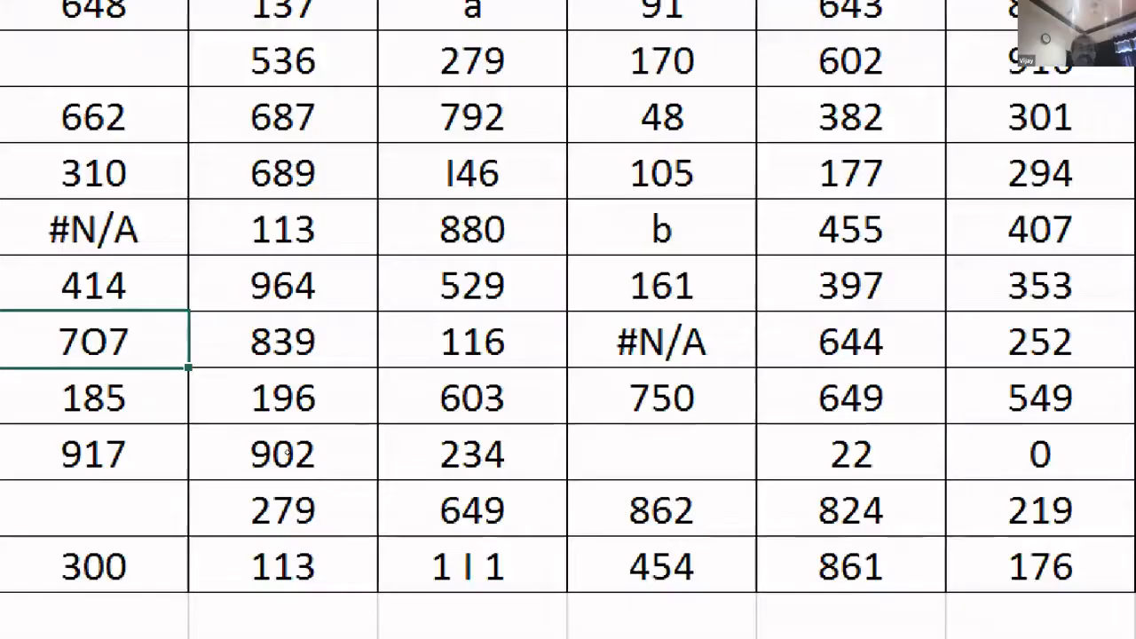
key(Up)
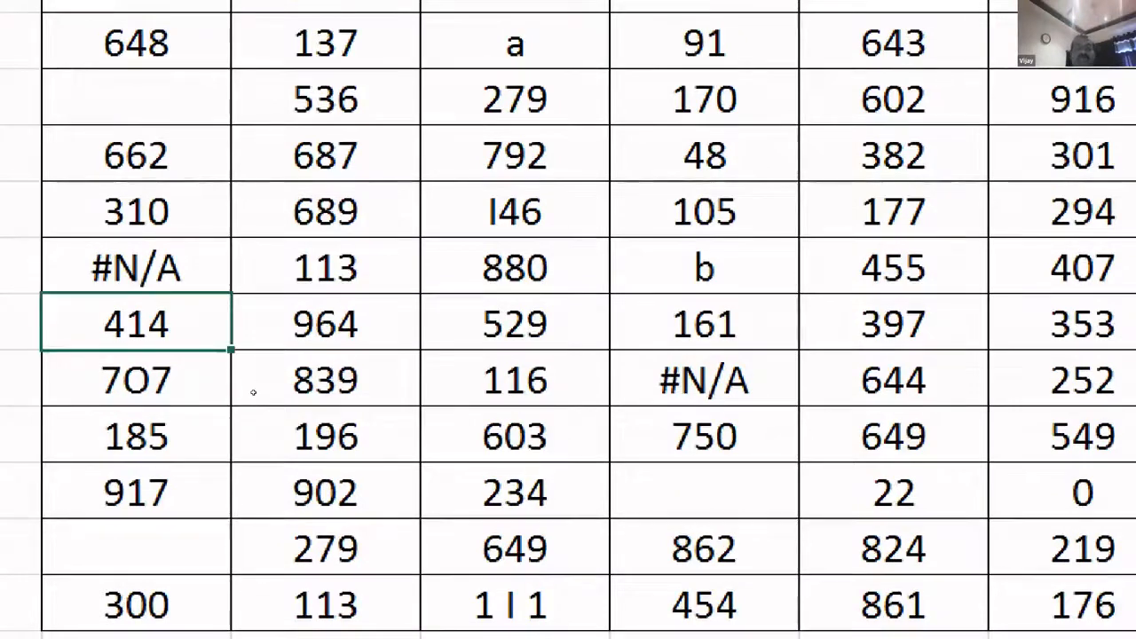
key(Down)
key(Up)
key(Down)
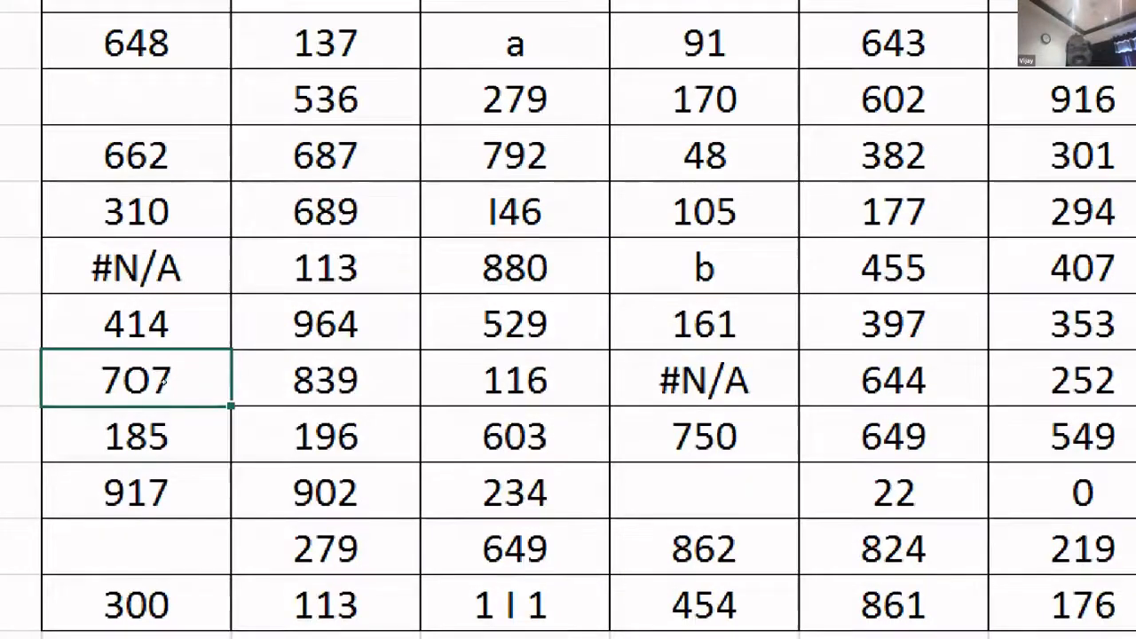
- Enter =E12+E13 in D13 to add 414 and 7O7, which returns #VALUE!
click(188, 393)
text(=)
key(Up)
key(Right)
text(+)
key(Right)
key(Return)
click(188, 391)
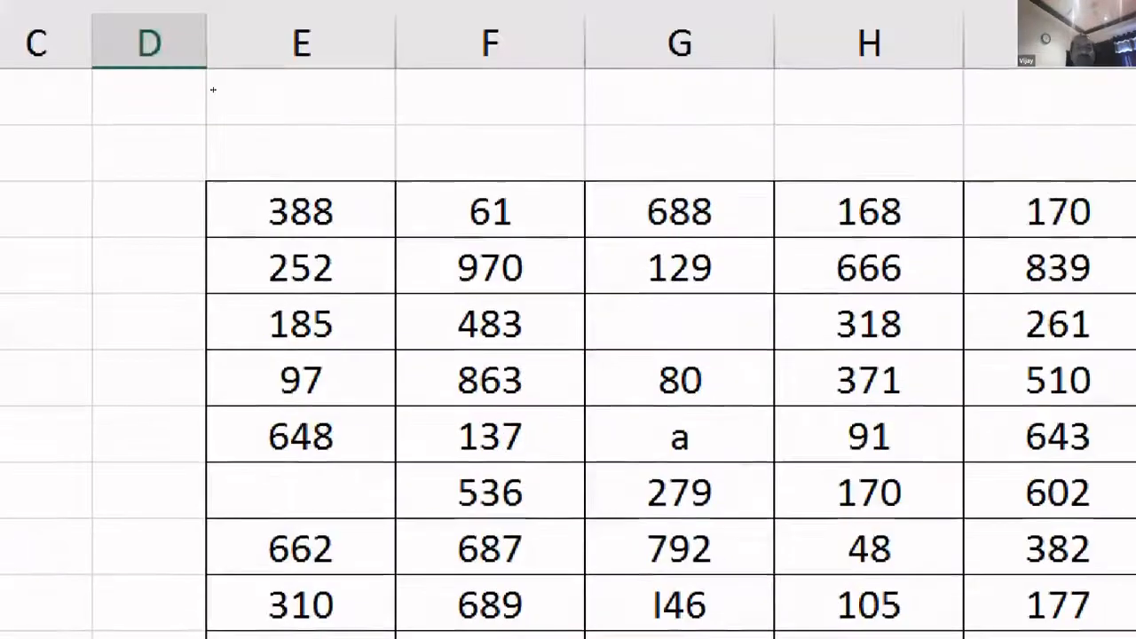
- Widen column D and replace the addition with =SUM(E12:E13), which returns 414
drag(206, 42, 334, 43)
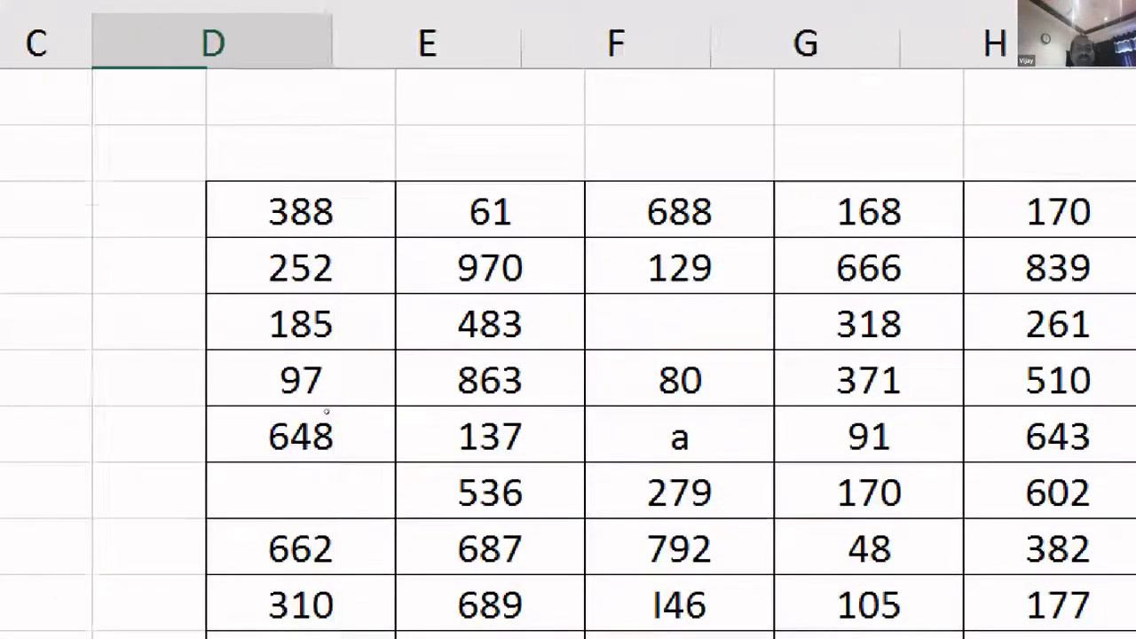
key(F2)
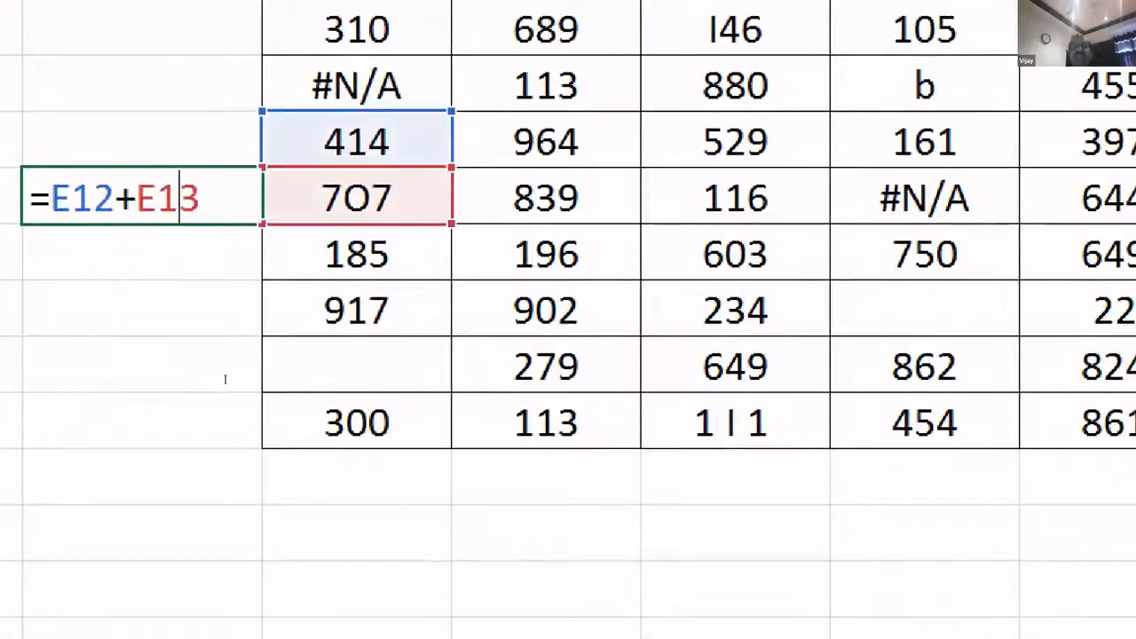
key(Escape)
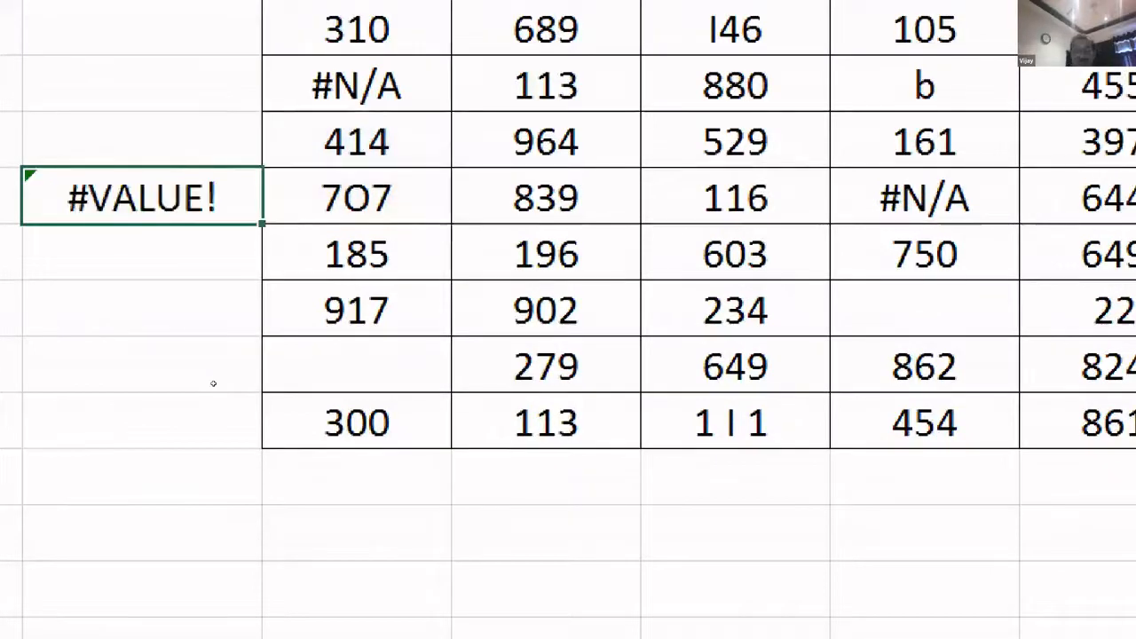
text(=sum()
key(Right)
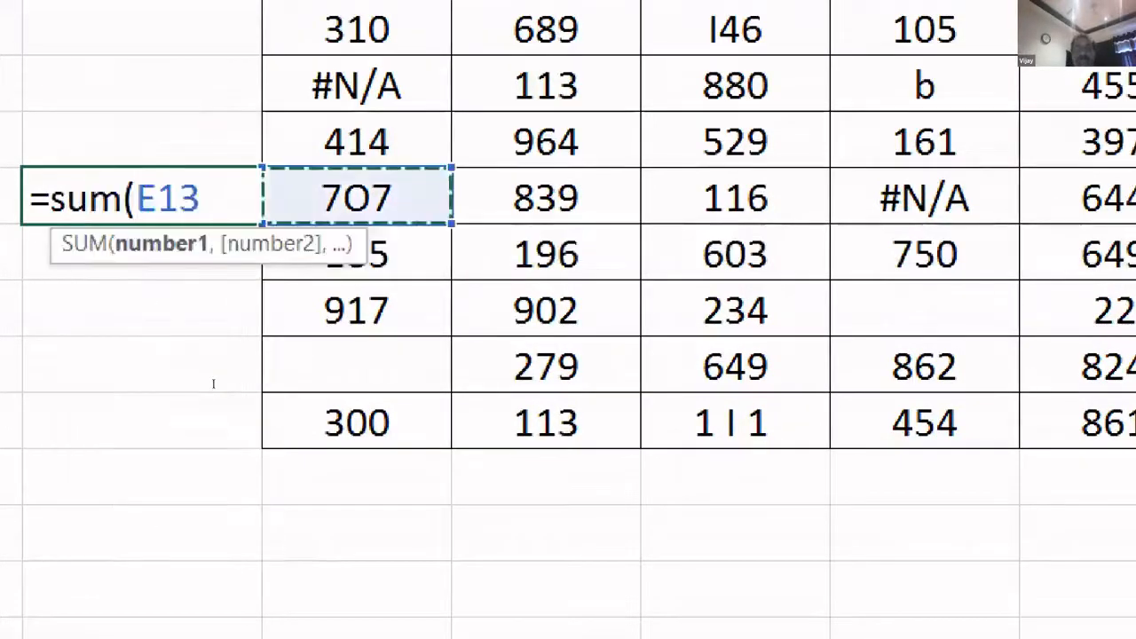
key(shift+Up)
key(Return)
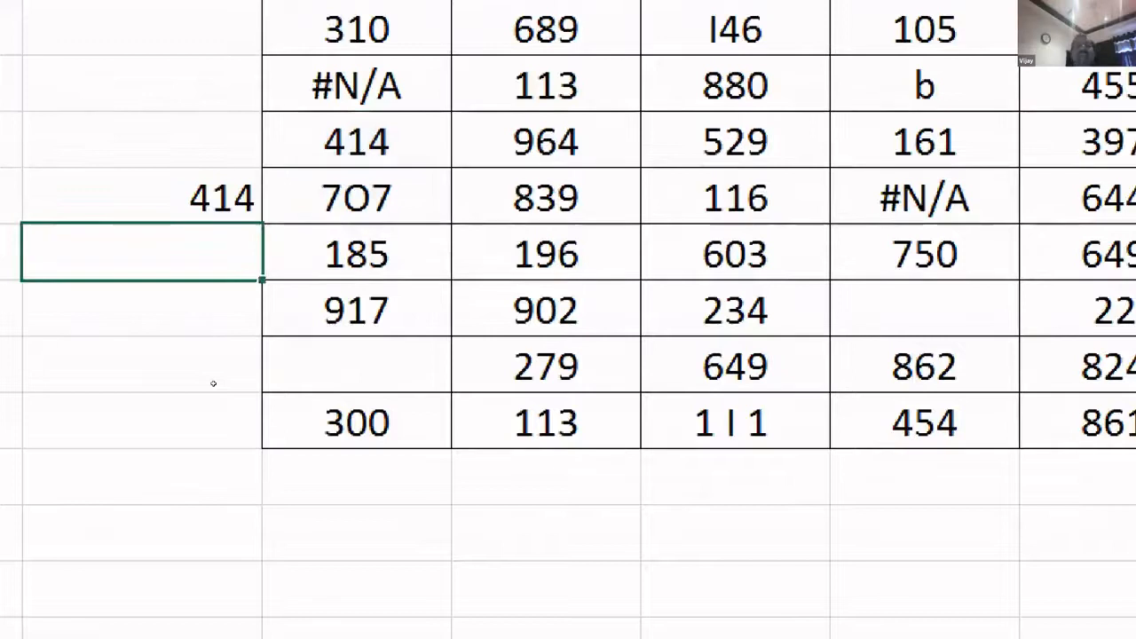
- Move the SUM result to D17, delete it, and select the E3:L17 table
key(Up)
key(F2)
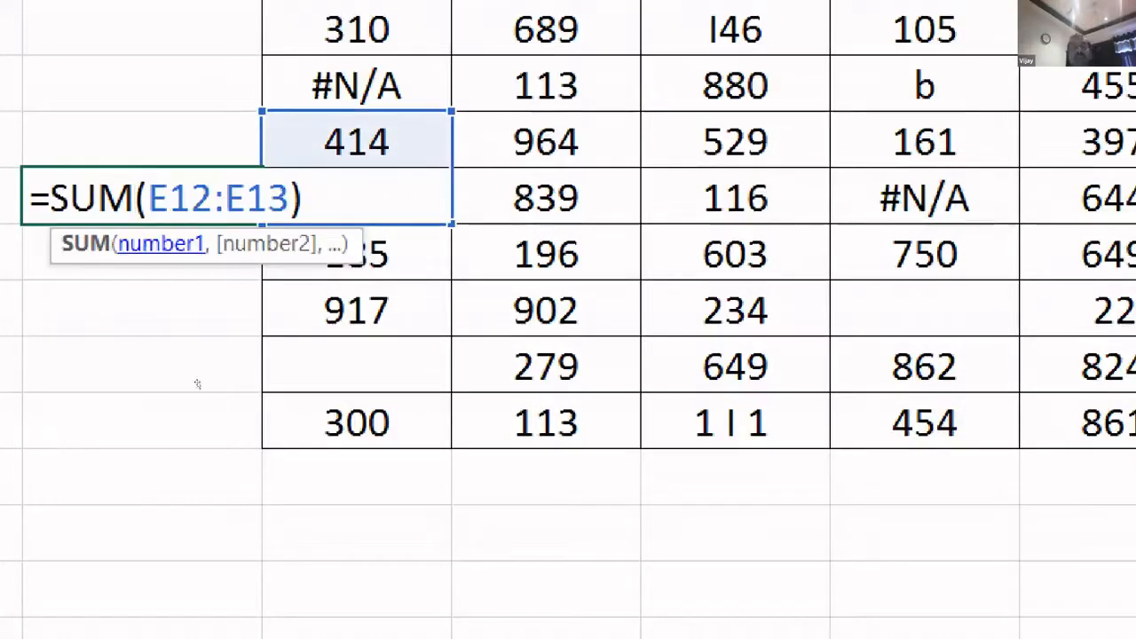
key(Escape)
drag(192, 395, 193, 467)
double_click(98, 421)
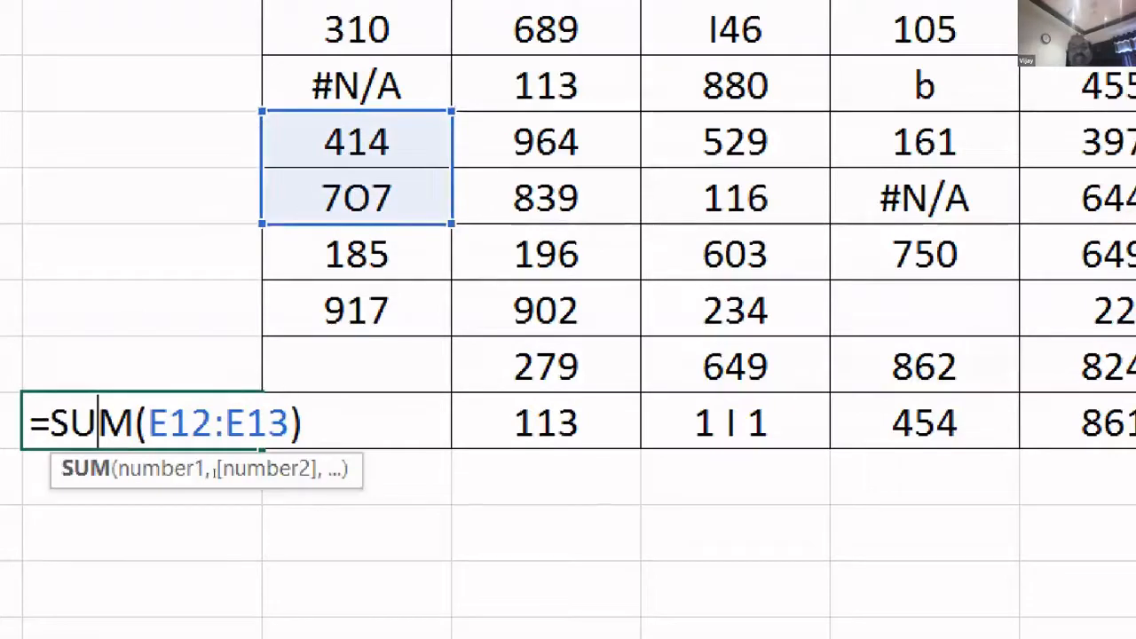
key(Escape)
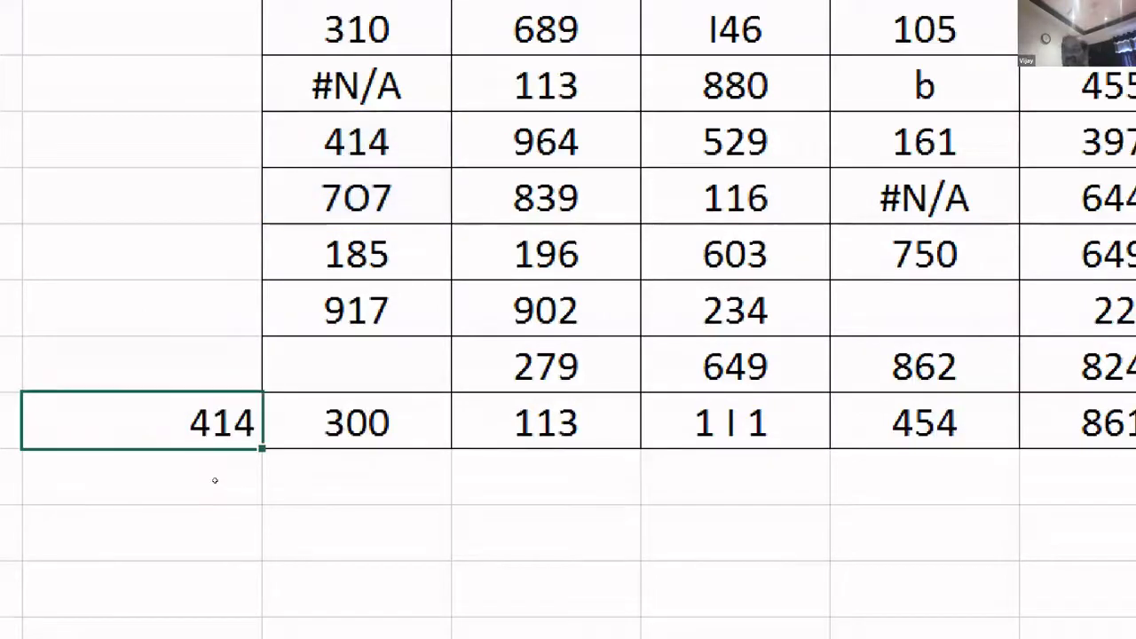
key(Delete)
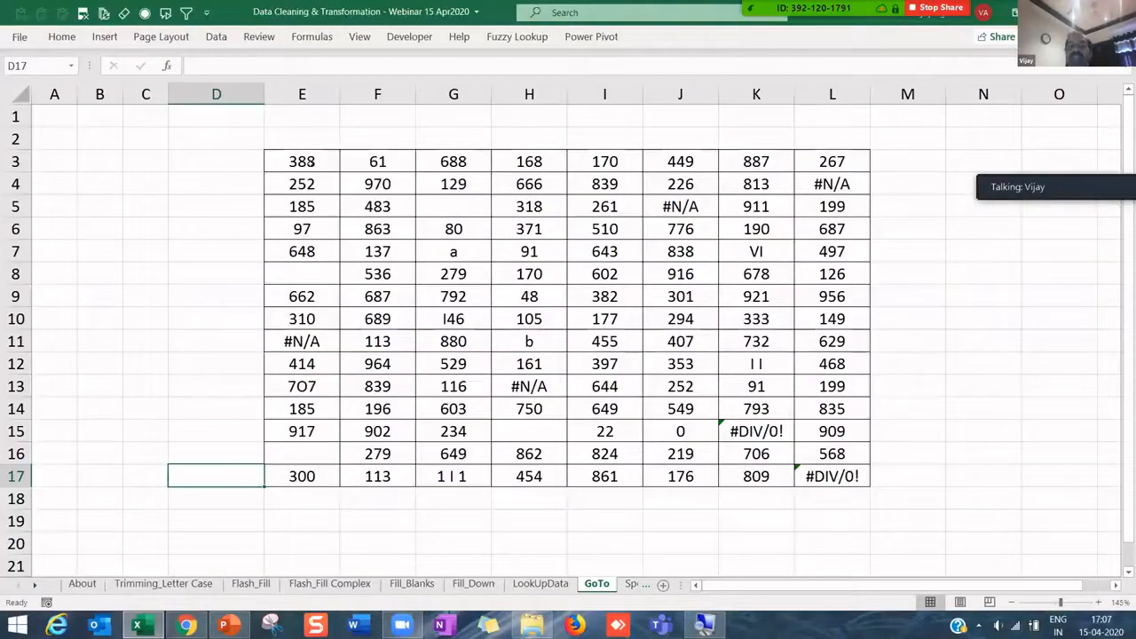
drag(309, 163, 820, 478)
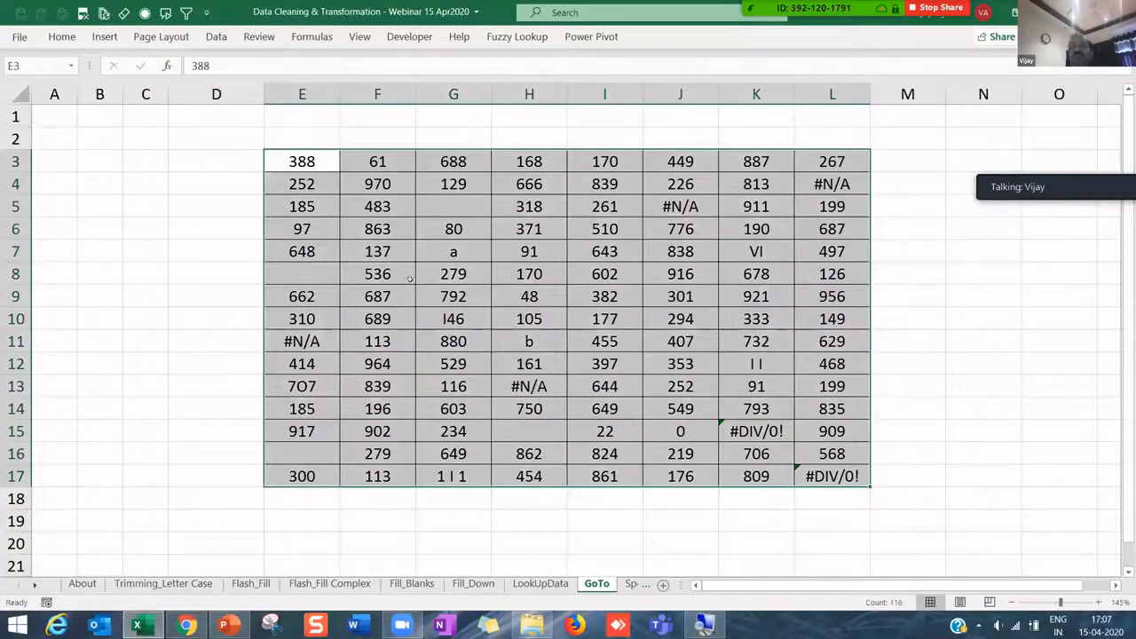
- Use Go To Special with Constants, unticking Text, Logicals and Errors, to select numbers only
click(60, 35)
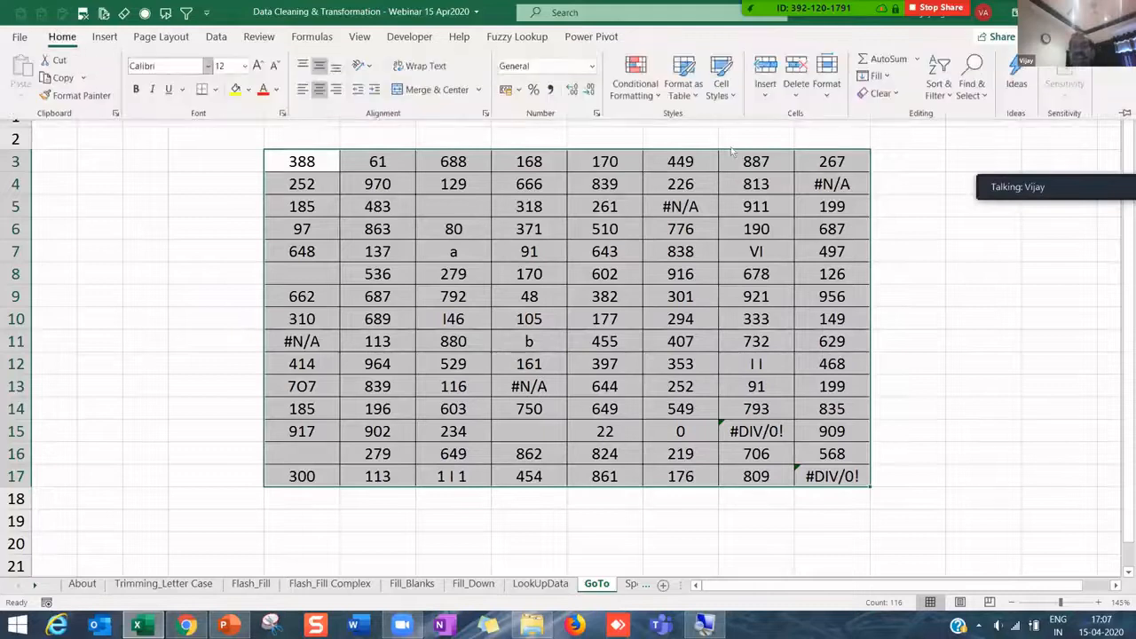
click(980, 94)
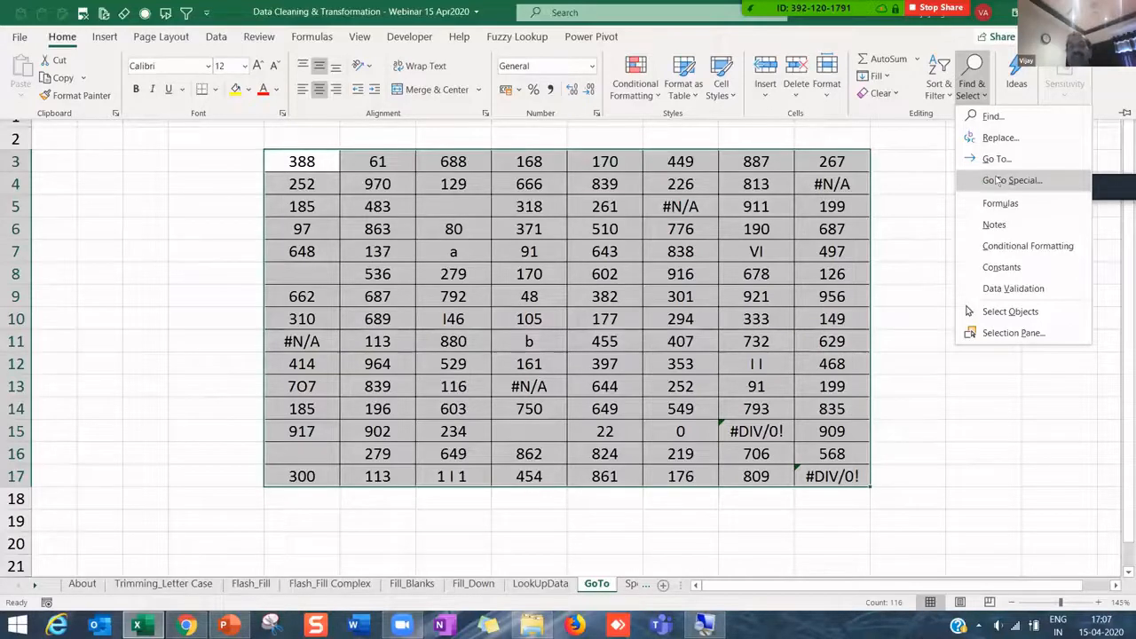
click(1012, 180)
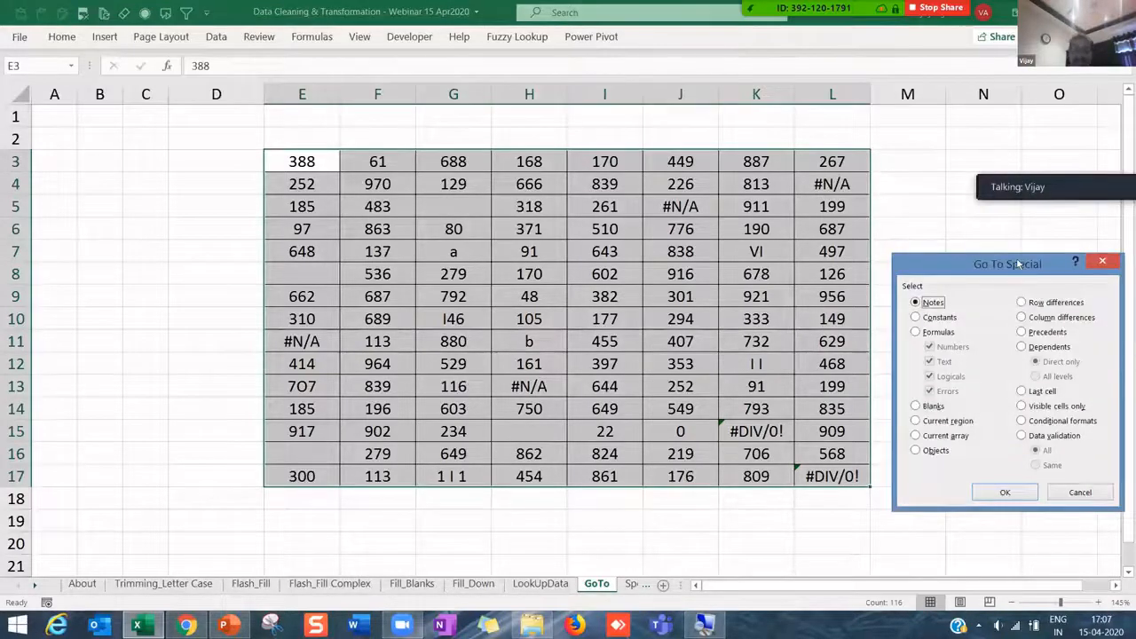
key(super+plus)
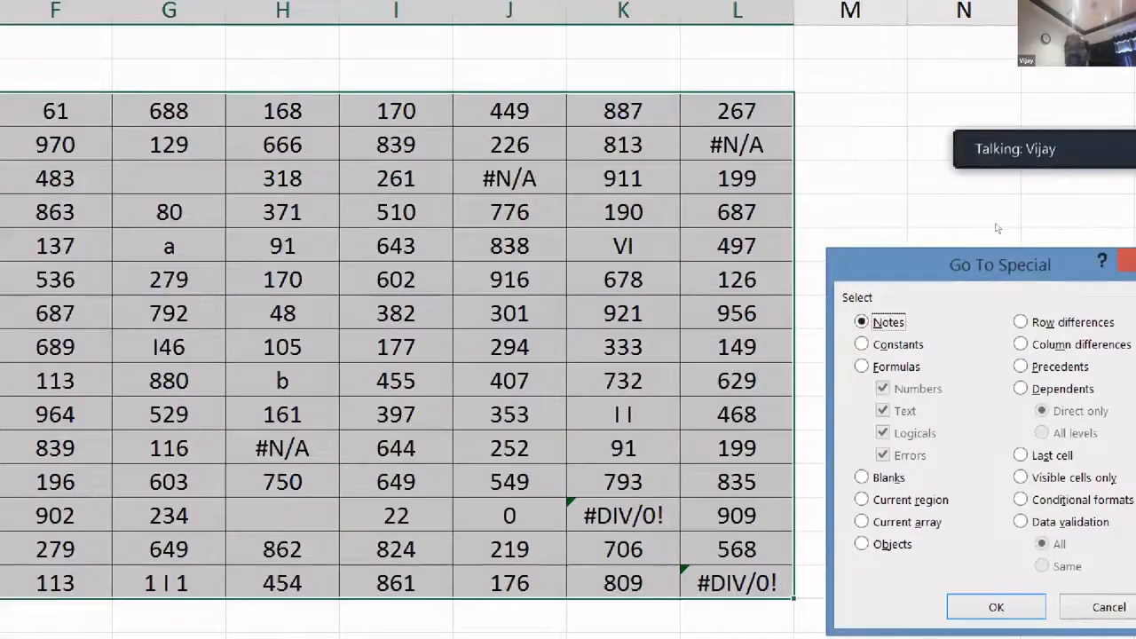
drag(965, 264, 942, 230)
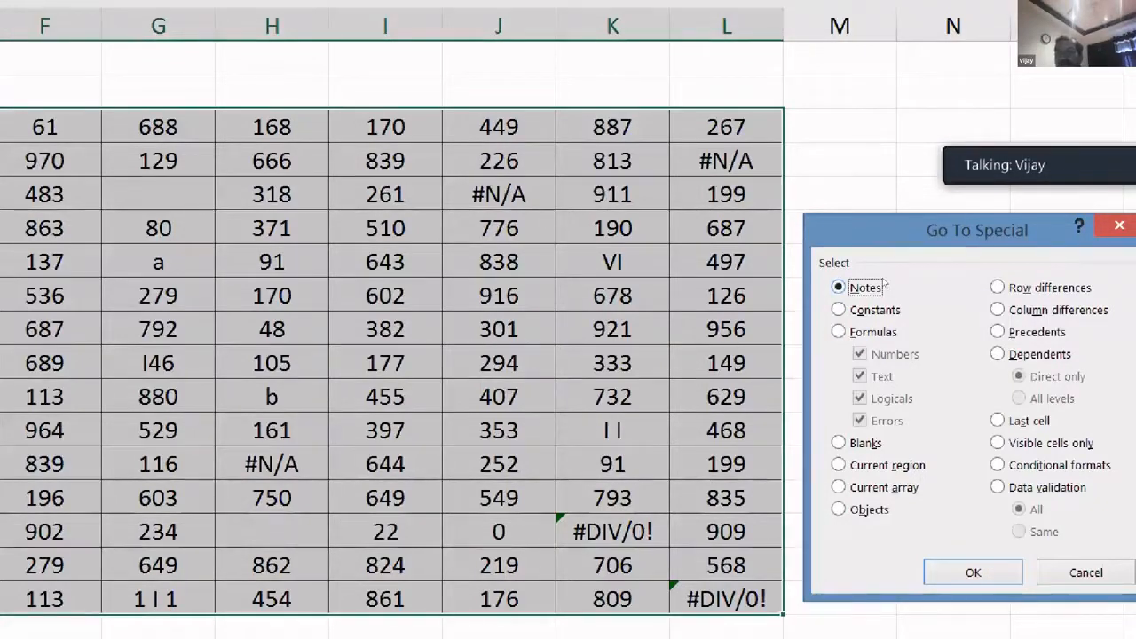
key(Down)
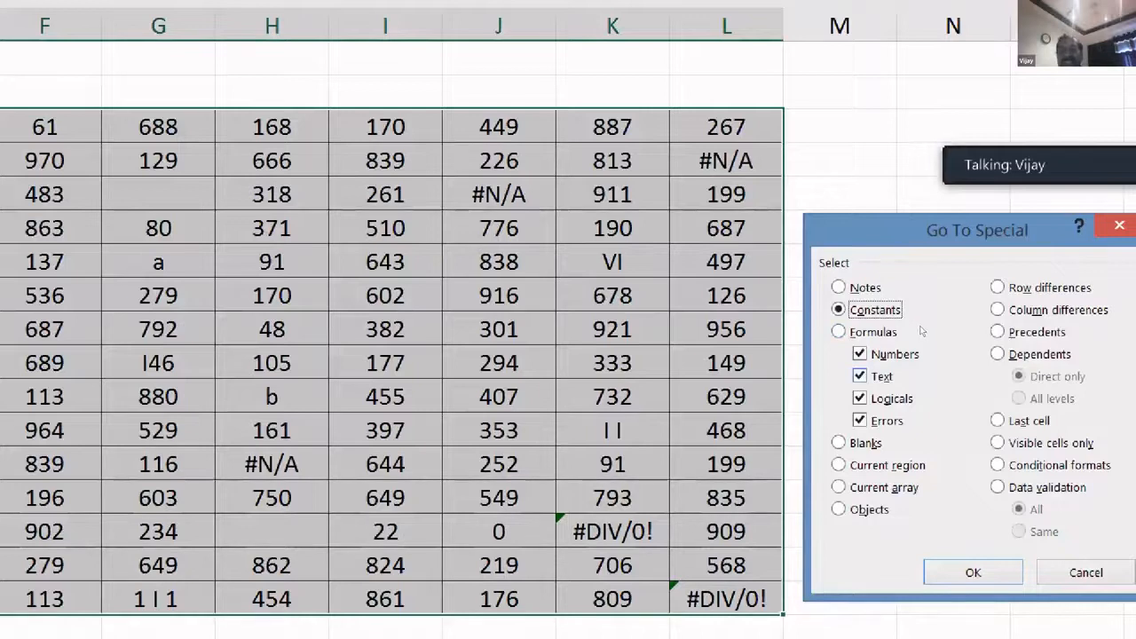
key(Tab)
key(Tab)
key(space)
key(Tab)
key(space)
key(Tab)
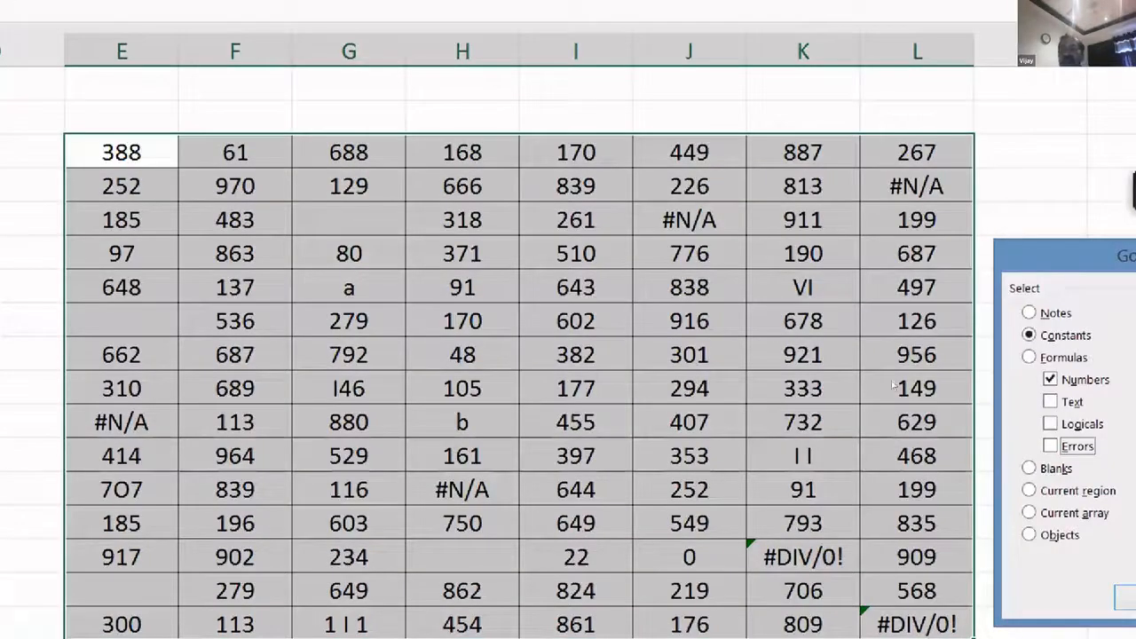
key(Return)
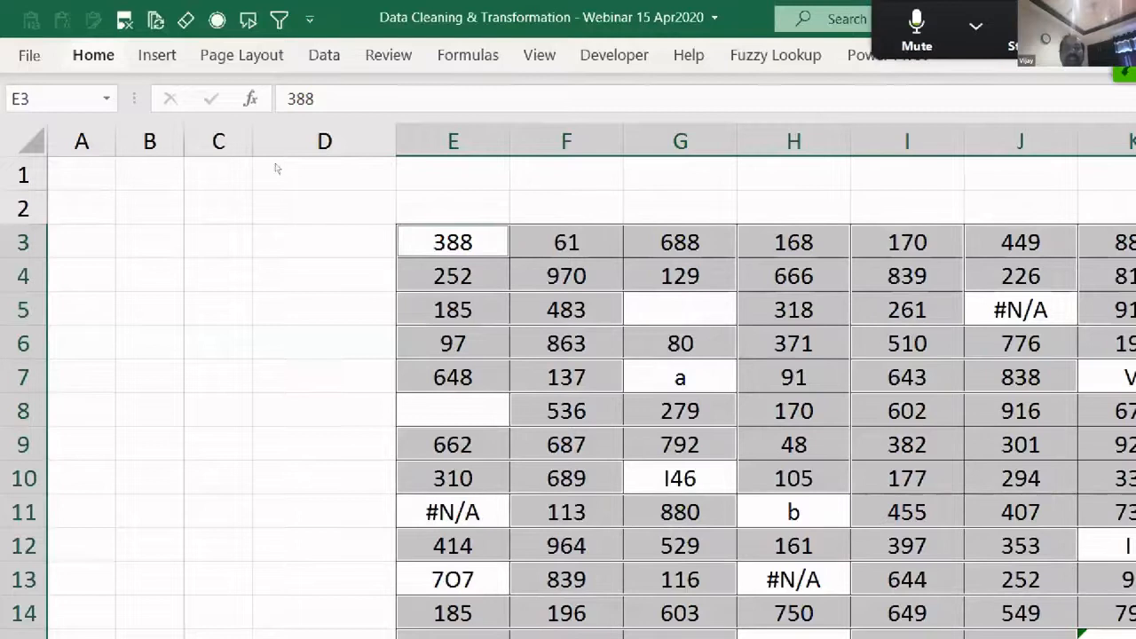
- Fill the selected numeric cells light blue
double_click(93, 55)
click(372, 134)
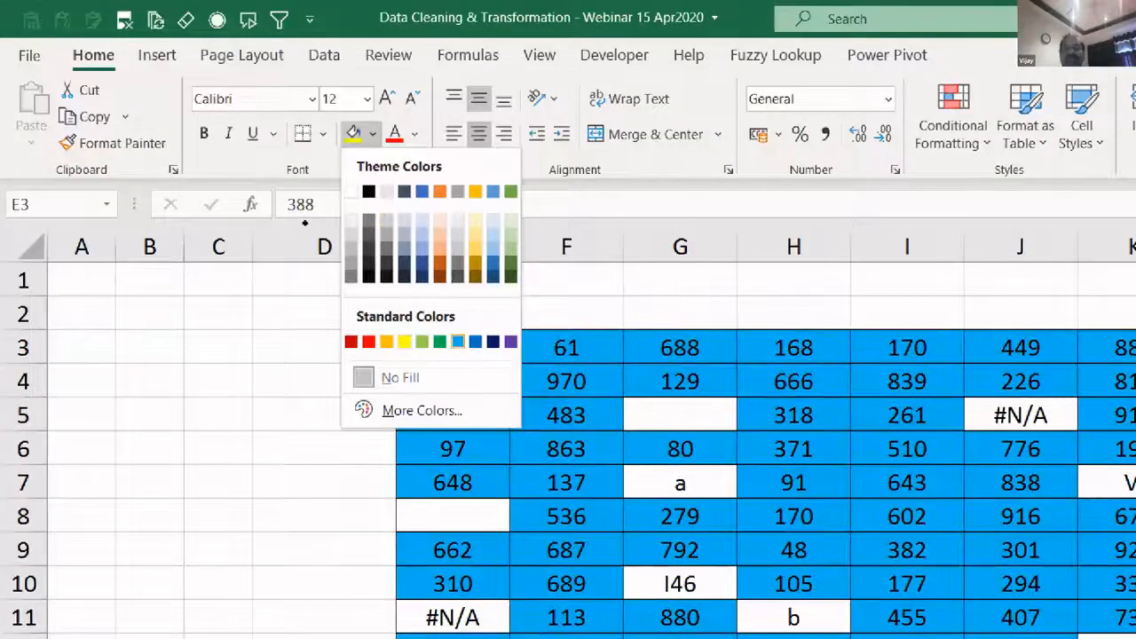
click(458, 342)
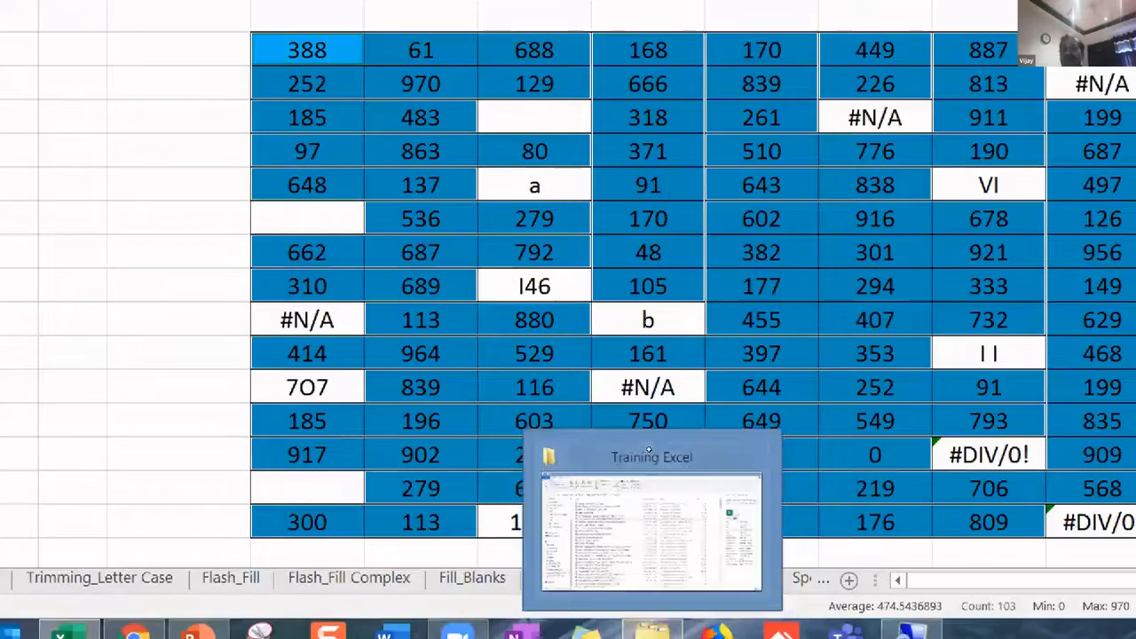
click(928, 483)
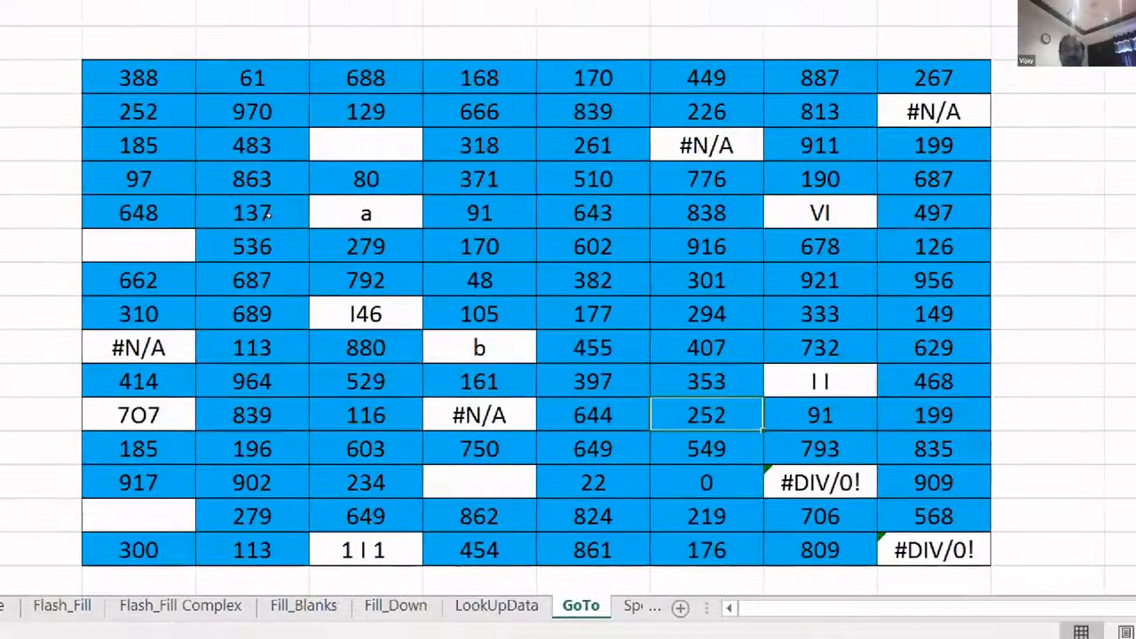
- Select only the text constants with Go To Special, excluding numbers and errors
key(ctrl+a)
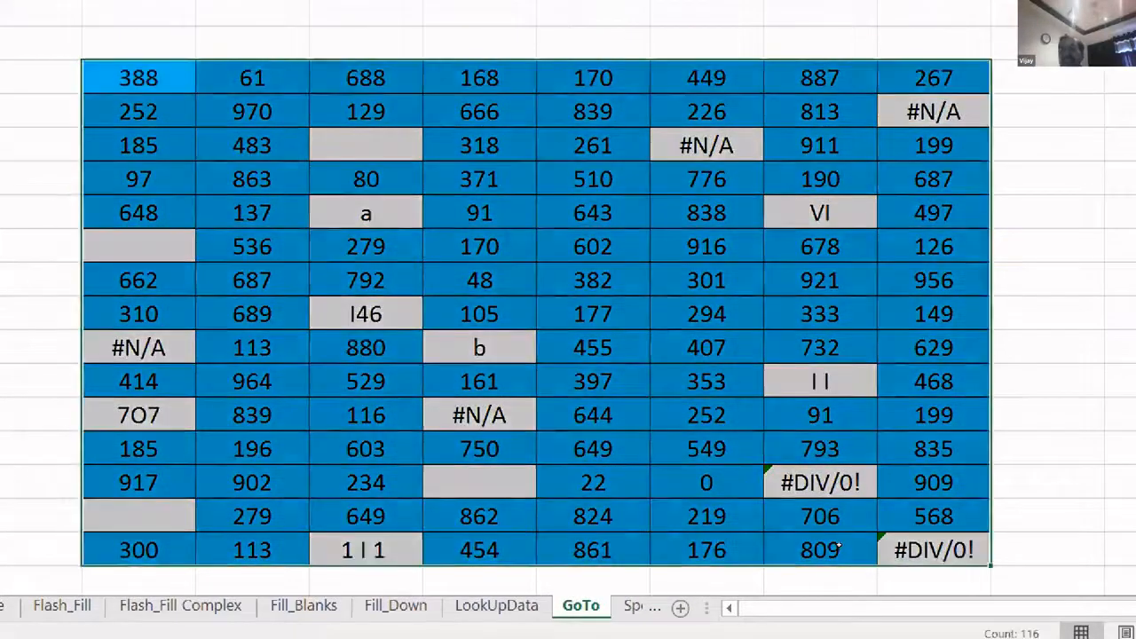
key(ctrl+g)
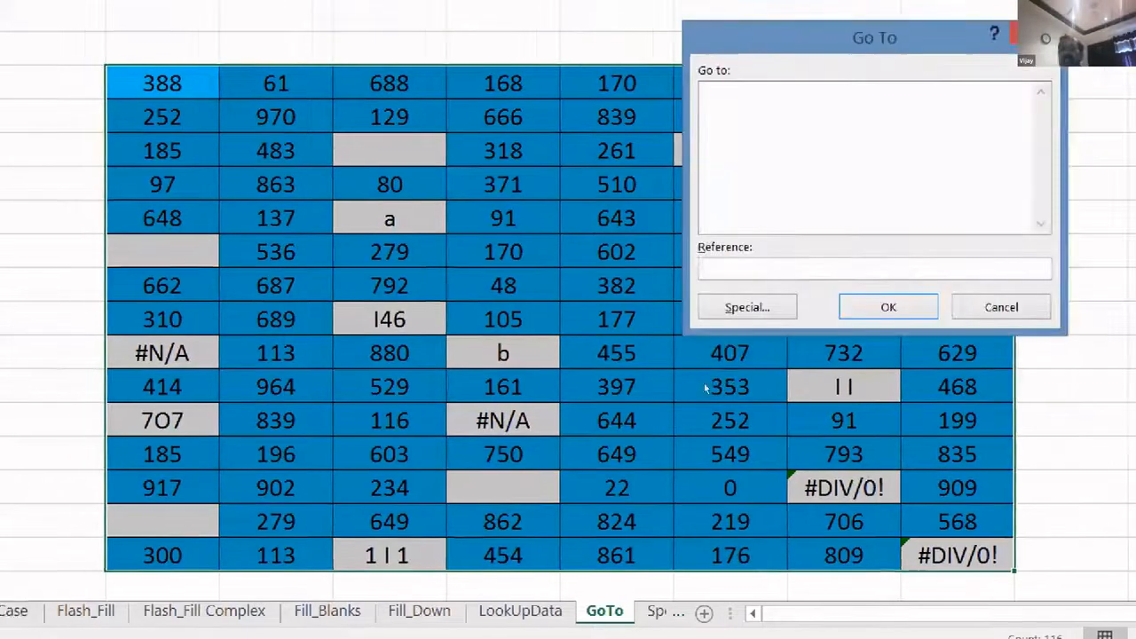
click(715, 308)
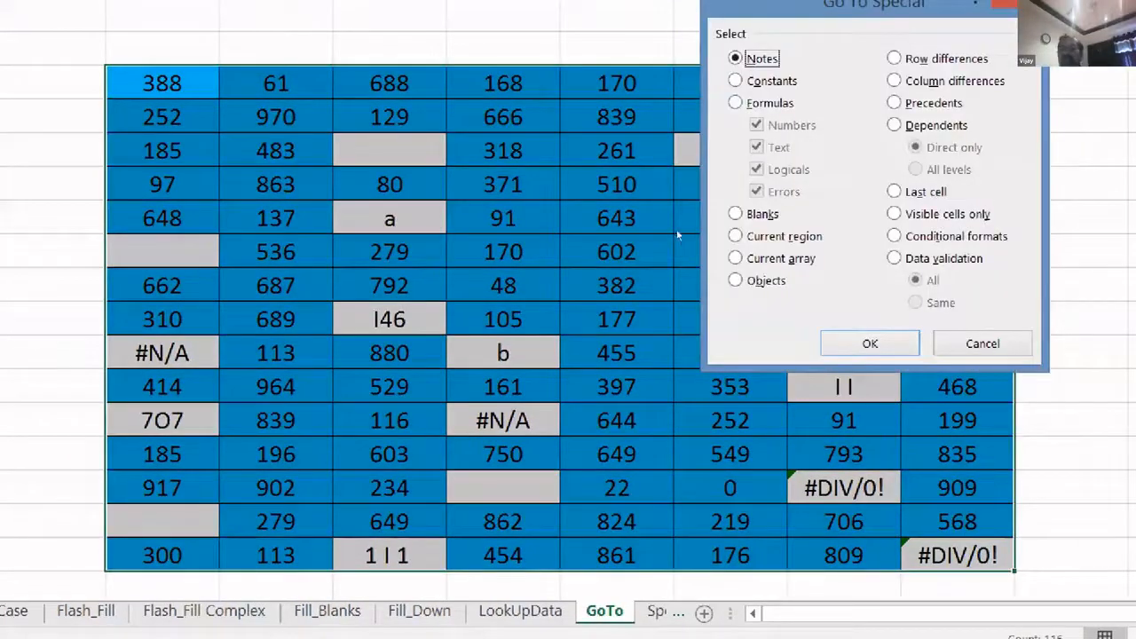
key(Down)
key(Tab)
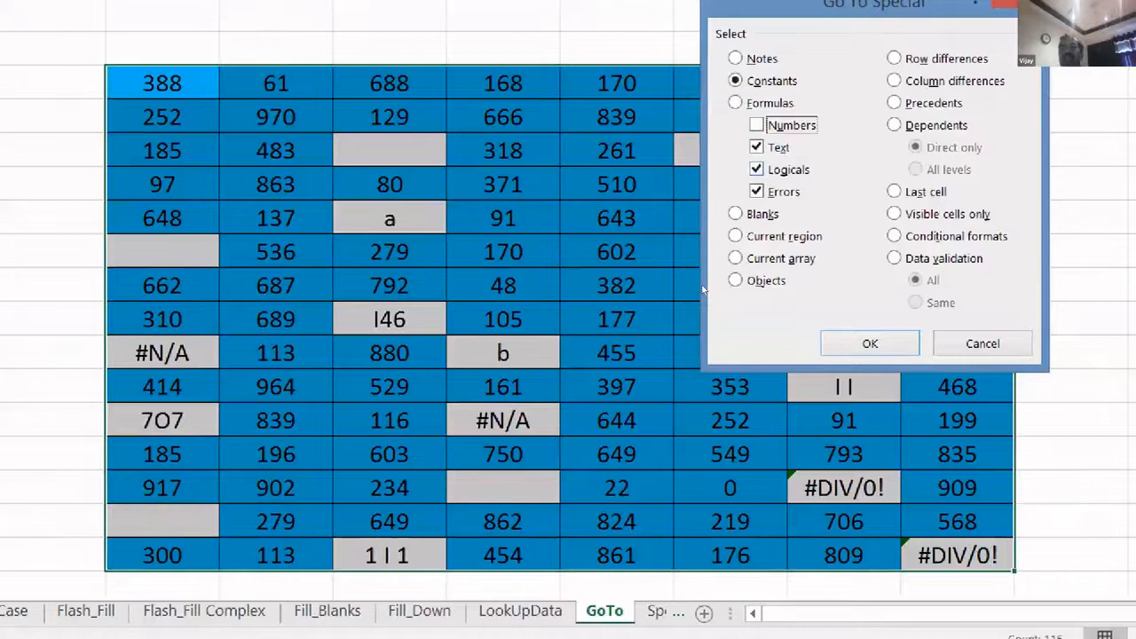
key(alt+e)
key(Return)
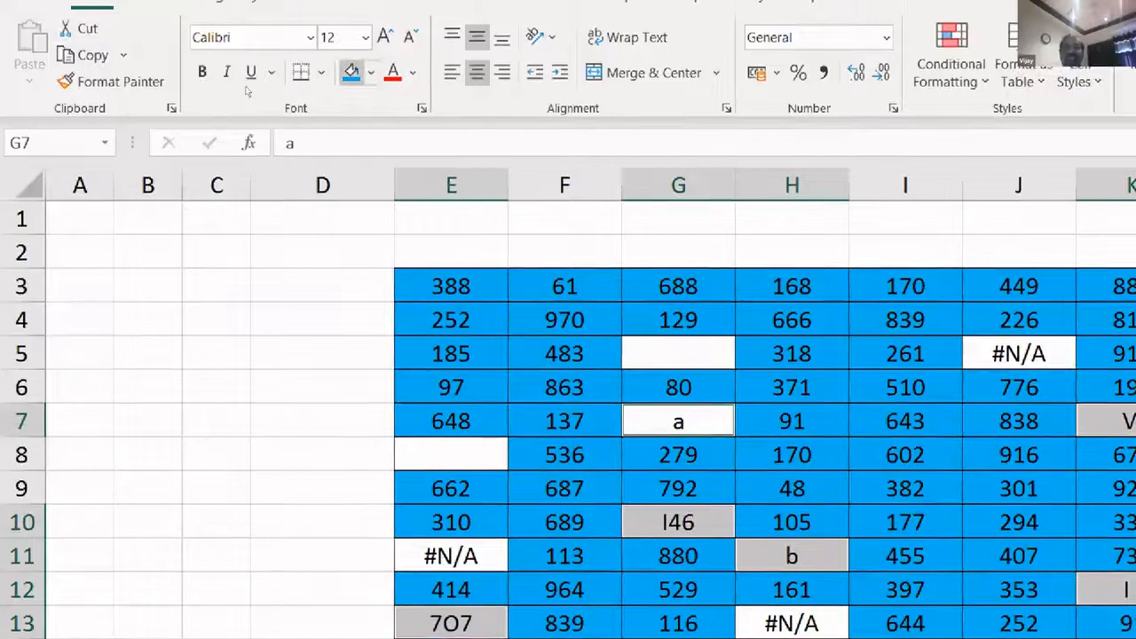
- Fill the selected text cells such as a, I46 and 7O7 light orange
click(371, 73)
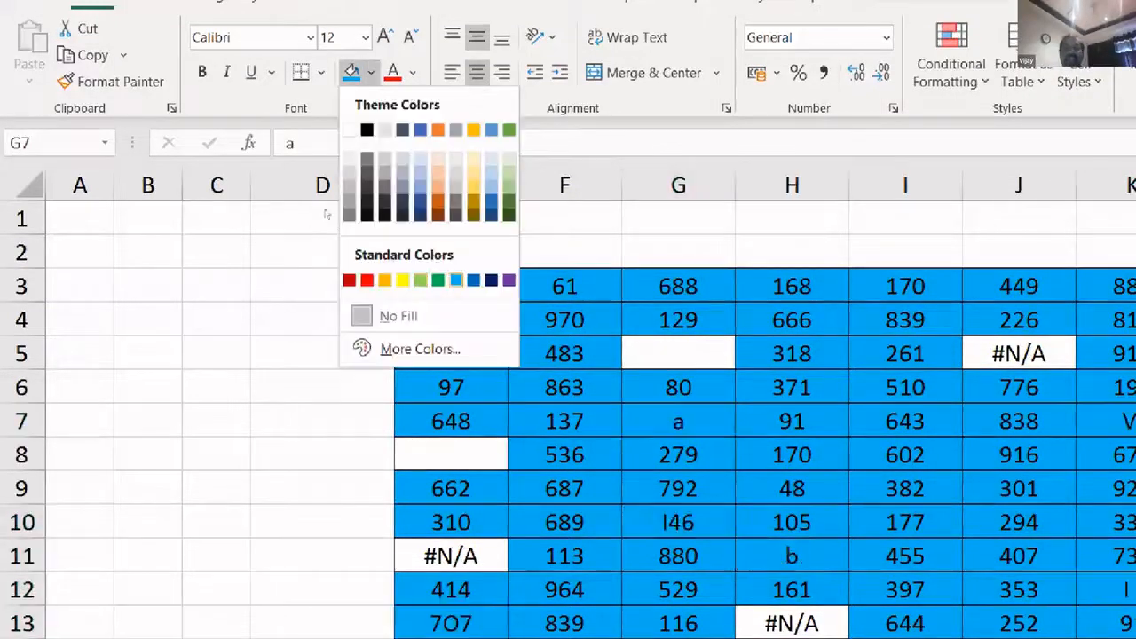
click(437, 187)
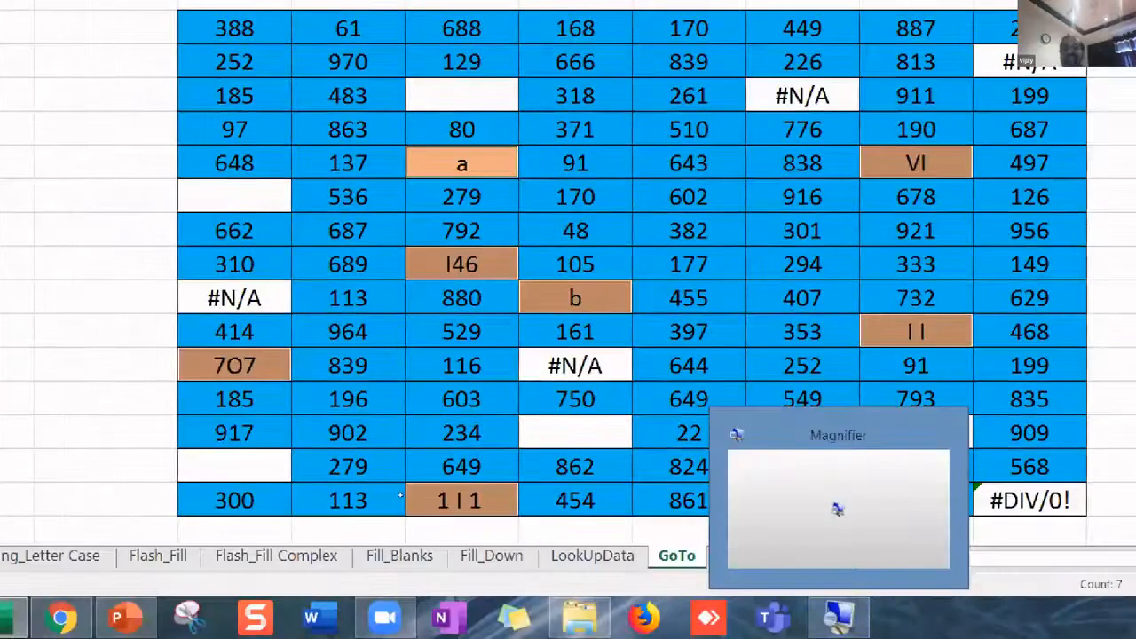
click(400, 494)
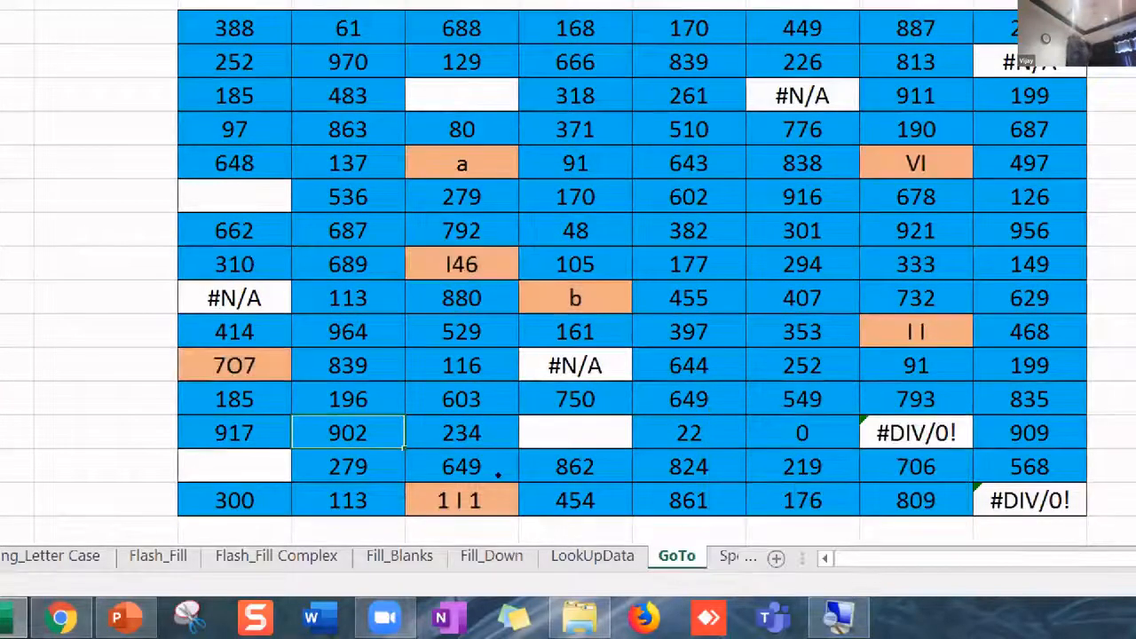
click(462, 265)
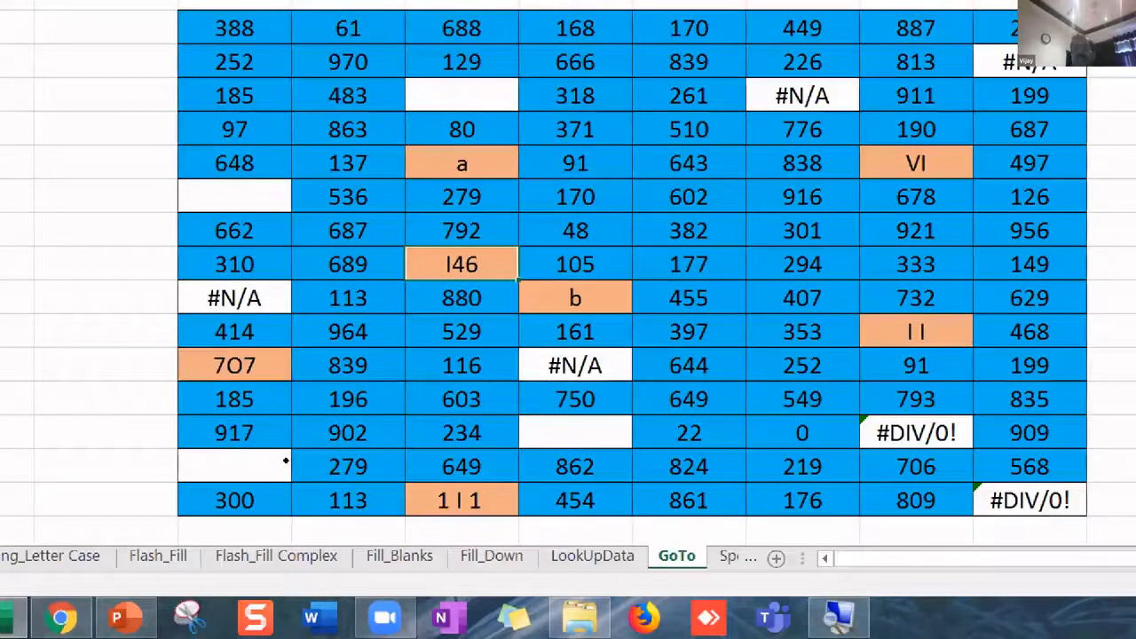
click(235, 366)
click(916, 332)
click(915, 164)
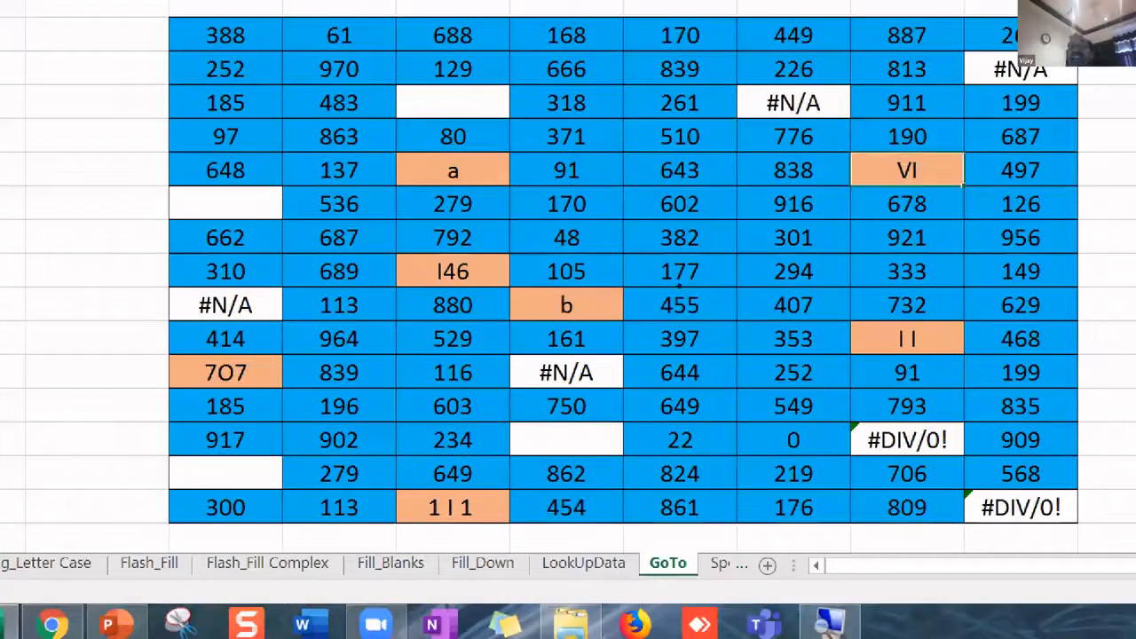
click(793, 103)
click(1021, 71)
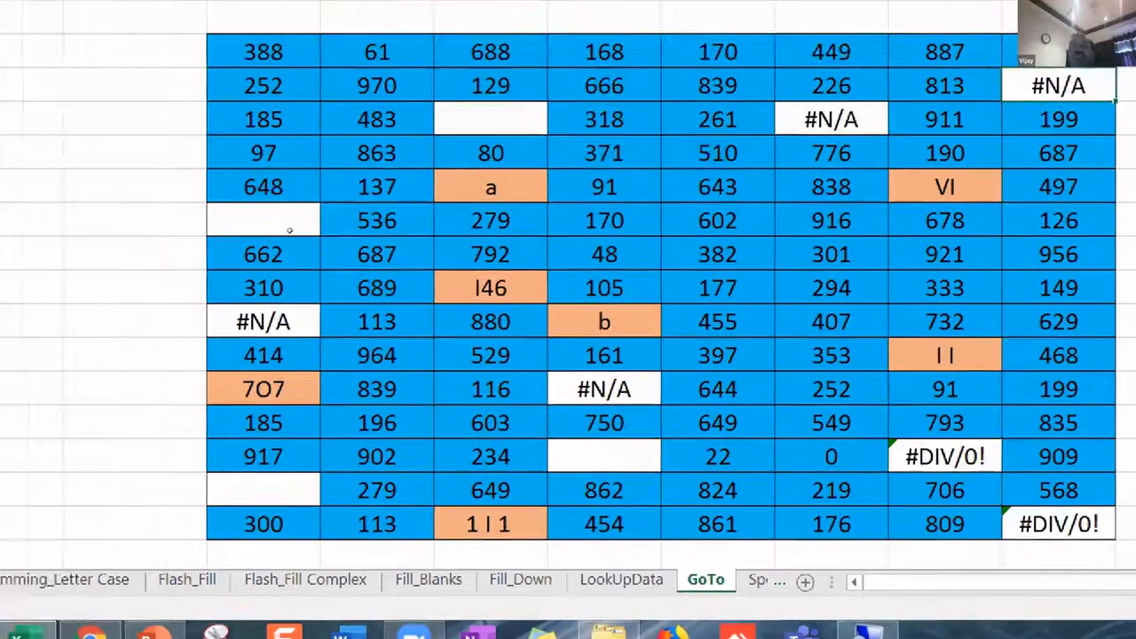
drag(226, 37, 838, 533)
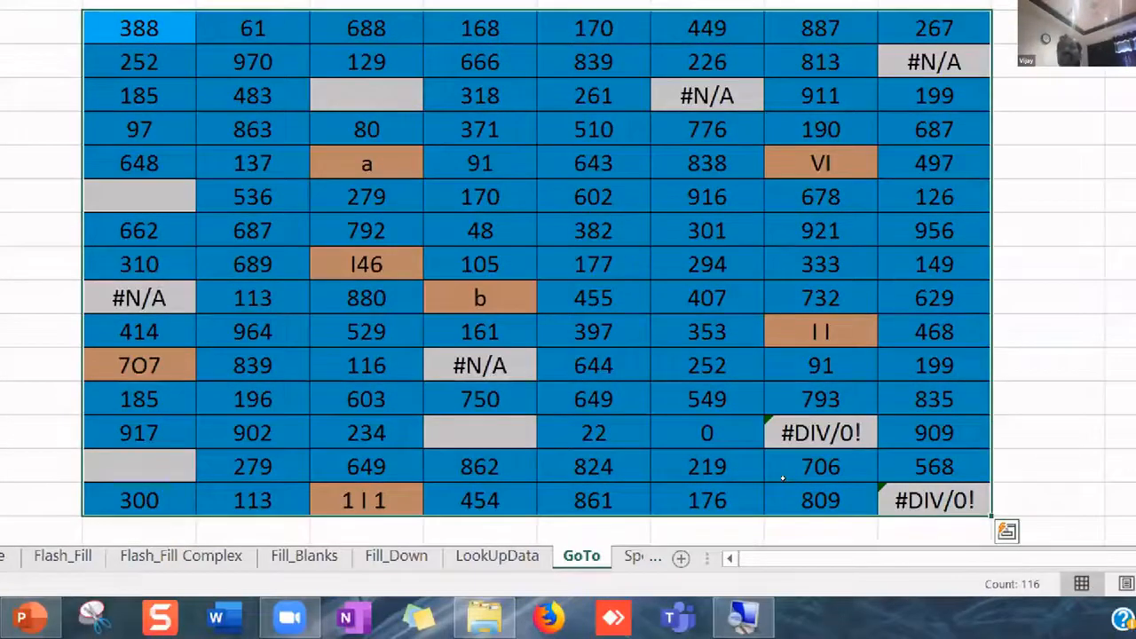
- Select only the formula error cells (#N/A, #DIV/0!) with Go To Special and fill them red
key(ctrl+g)
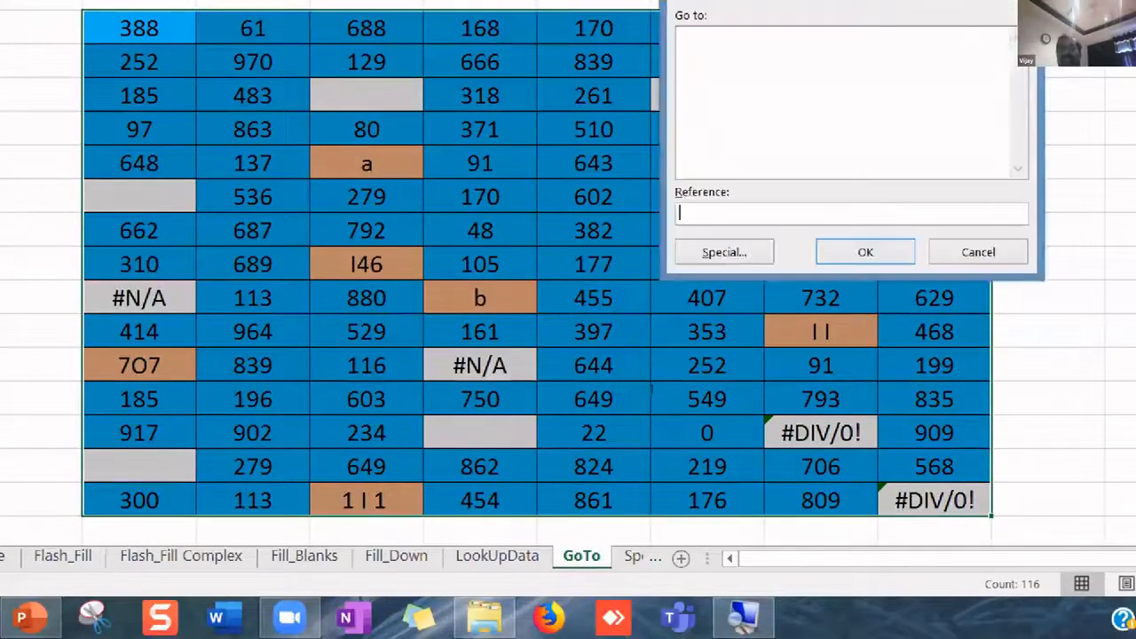
key(alt+s)
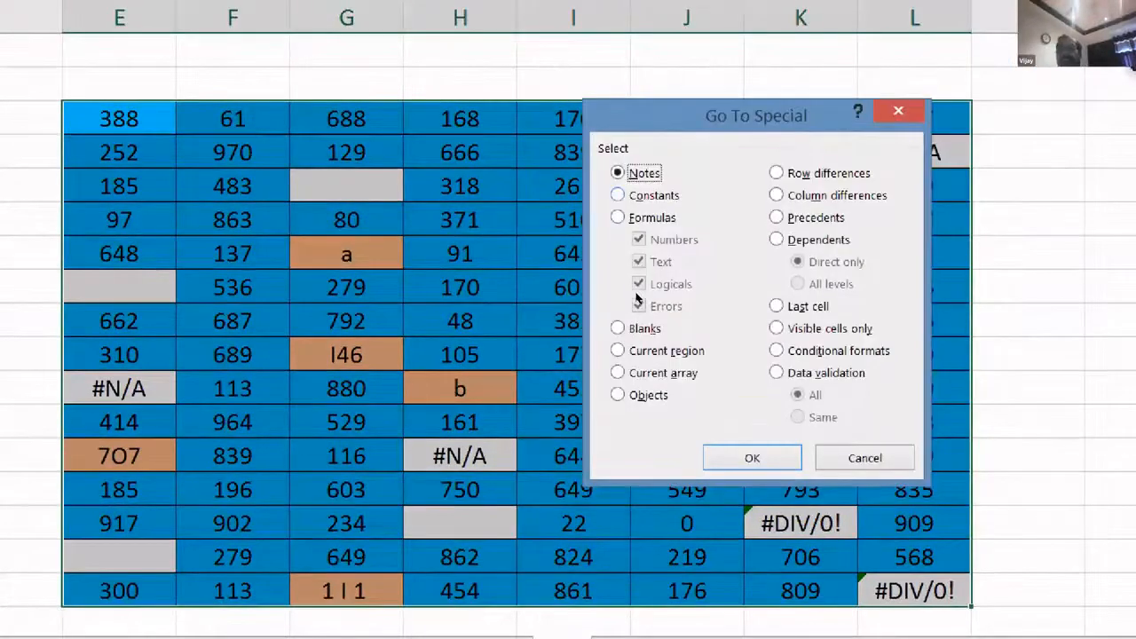
click(619, 217)
click(639, 239)
click(638, 262)
click(639, 284)
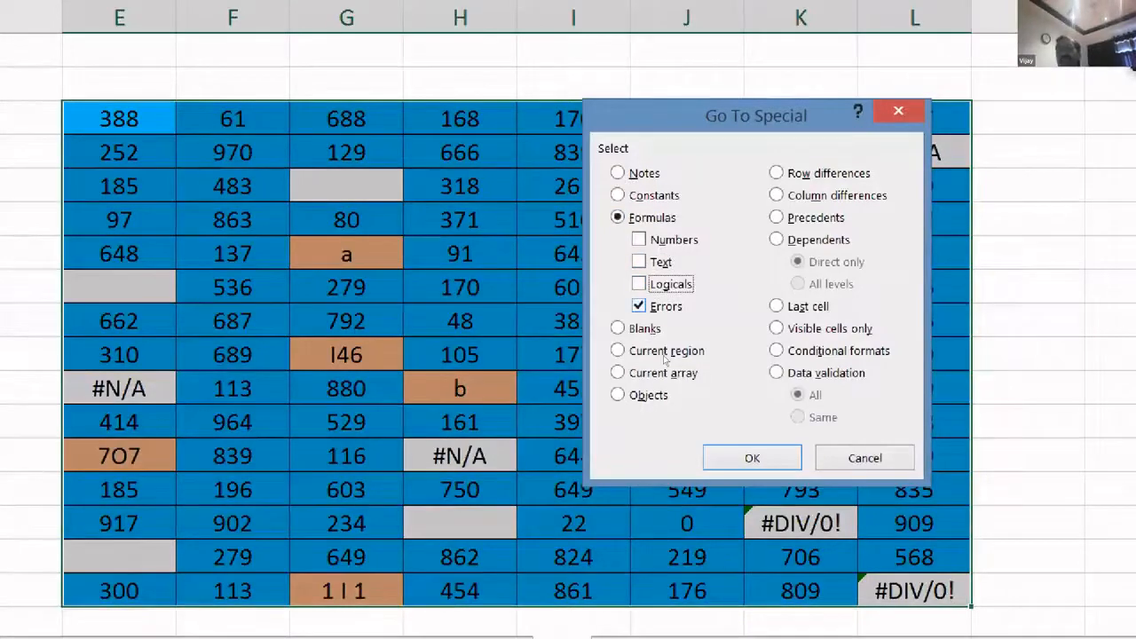
click(715, 453)
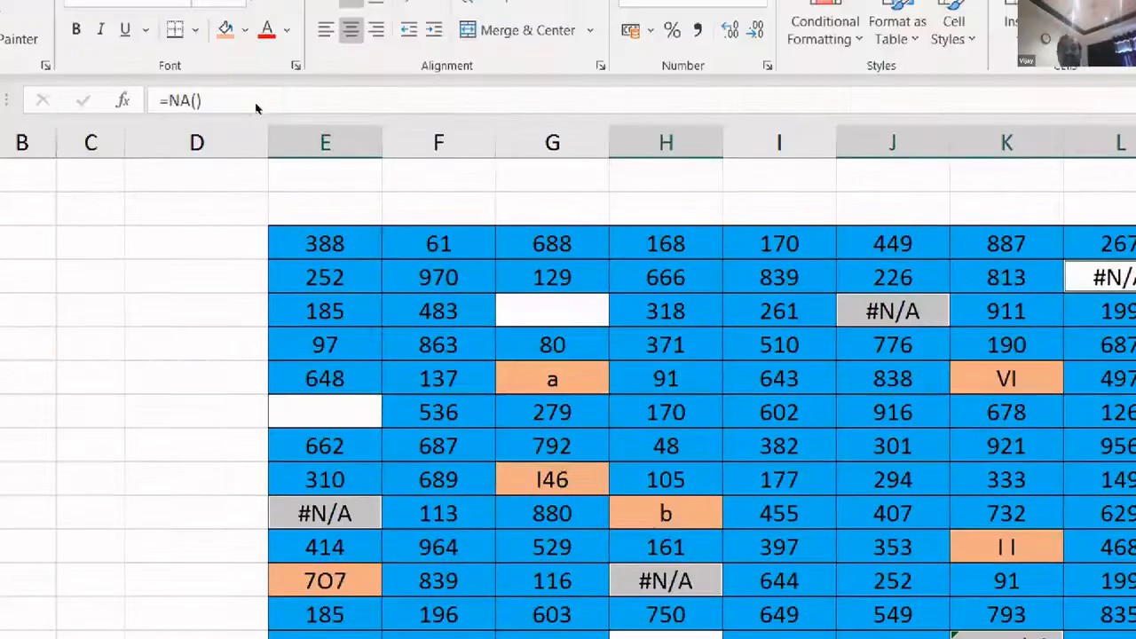
click(245, 29)
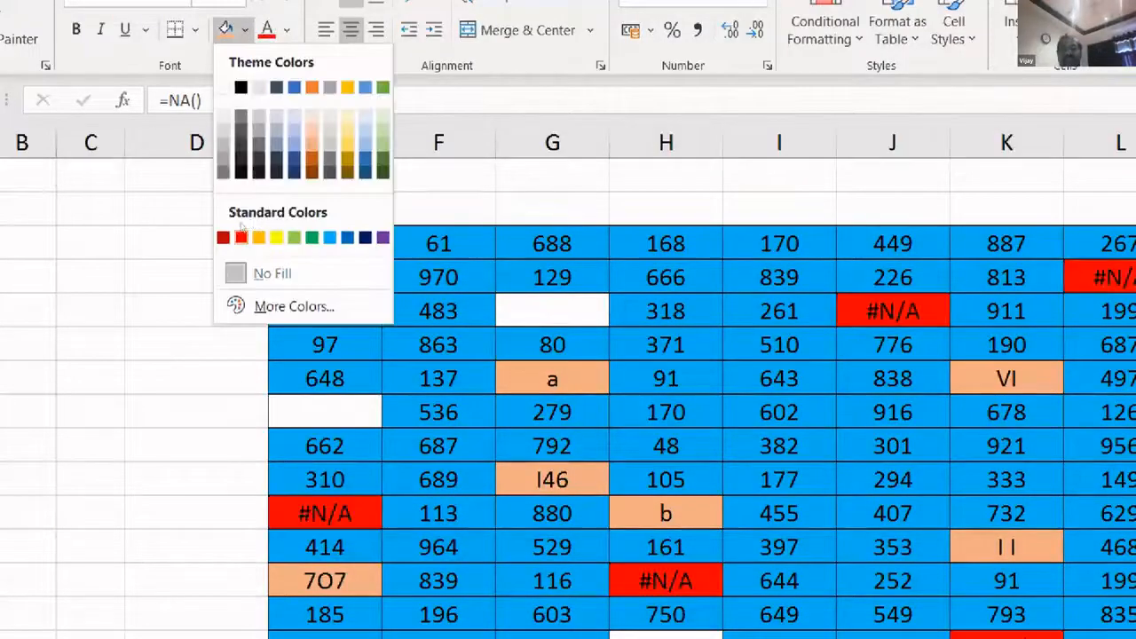
click(240, 234)
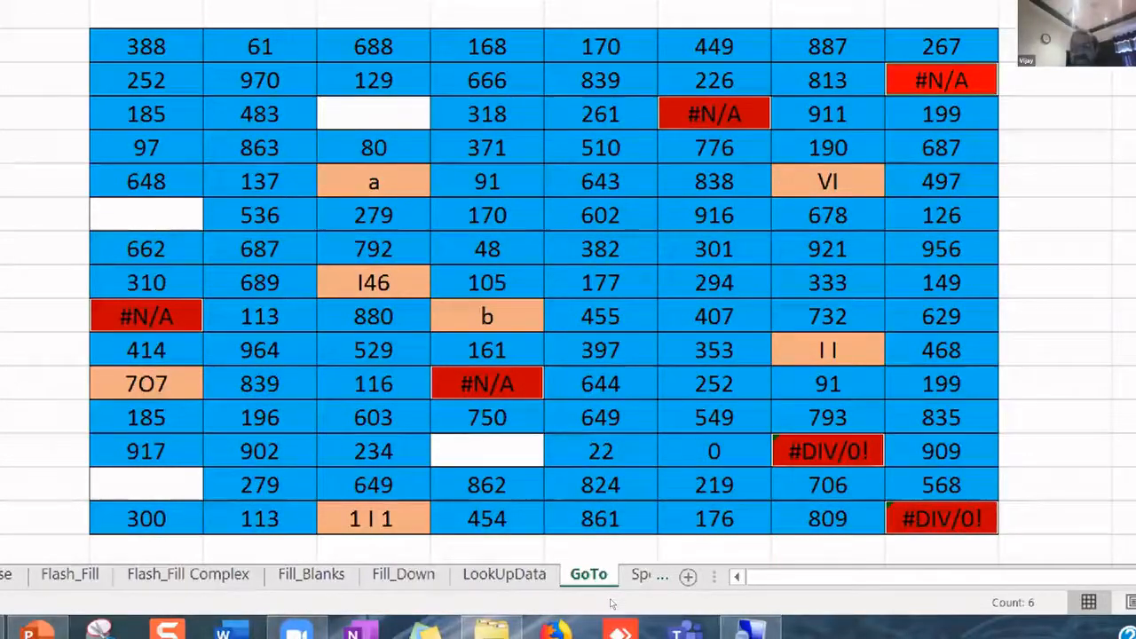
- Replace all six selected error cells with 0 at once using Ctrl+Enter
key(Delete)
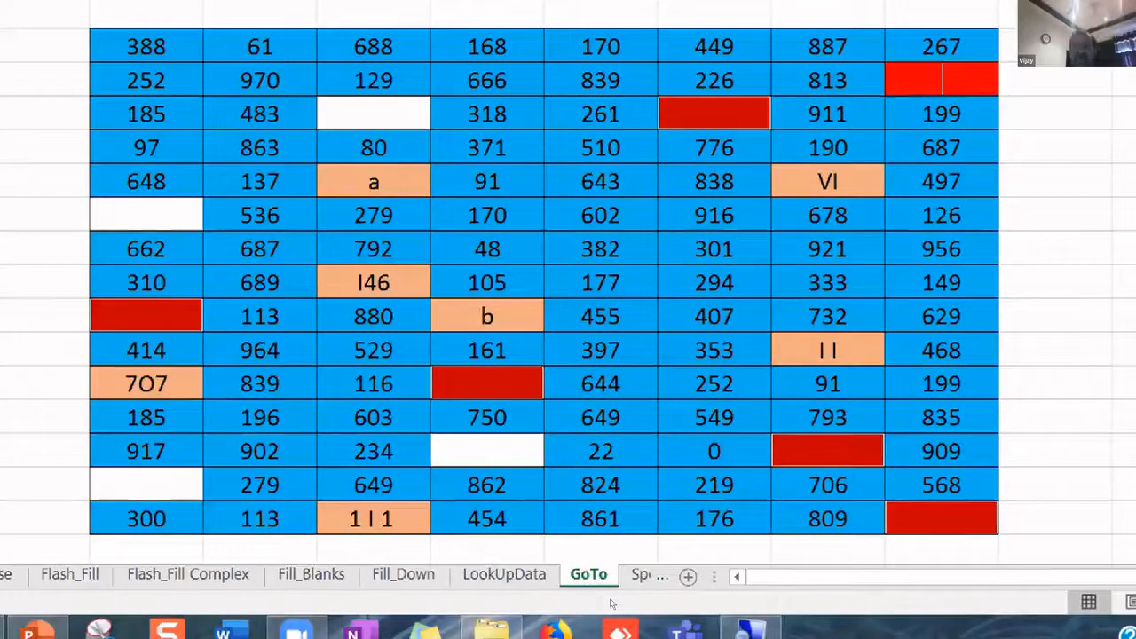
text(0)
key(ctrl+Return)
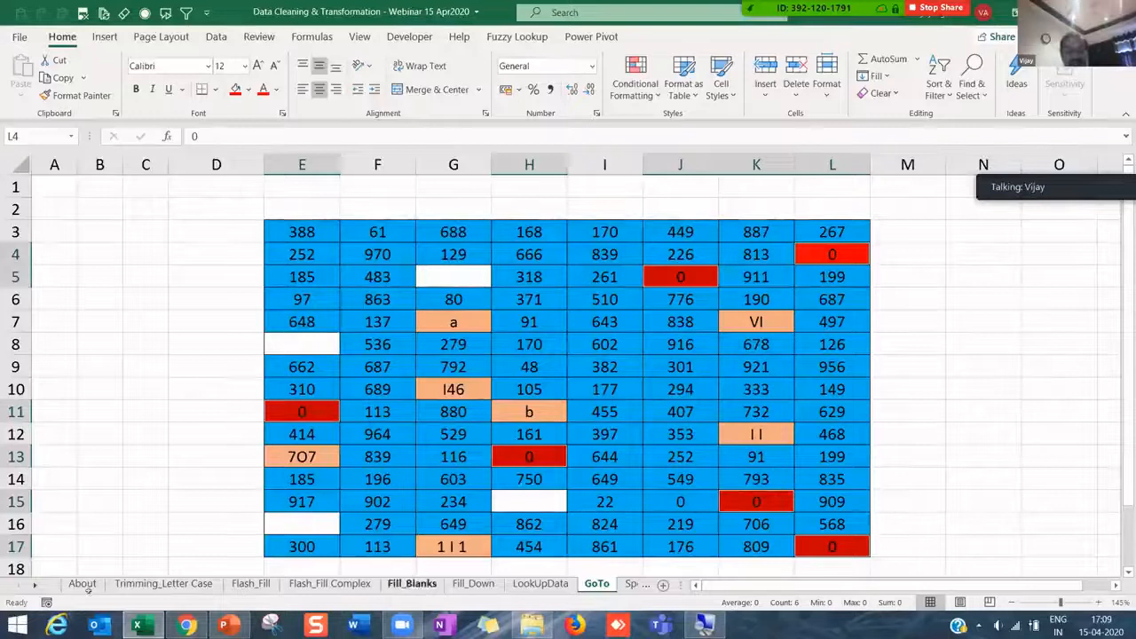
ctrl+click(35, 586)
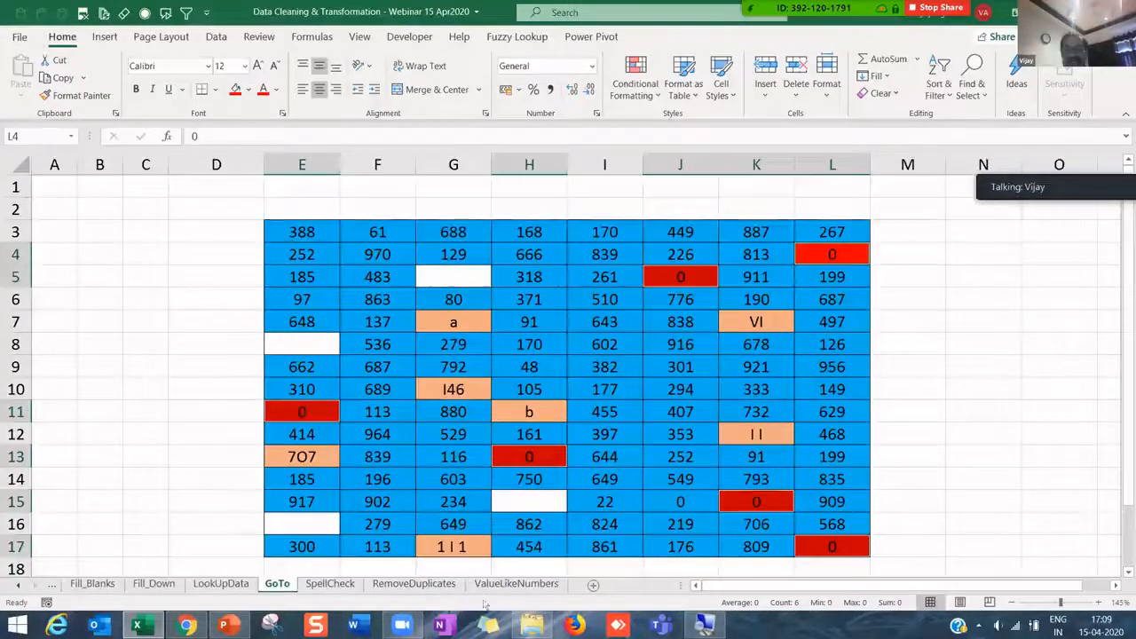
- Open the ValueLikeNumbers sheet, review the Amount entries A2:A6, and select B2 for a helper formula
click(515, 584)
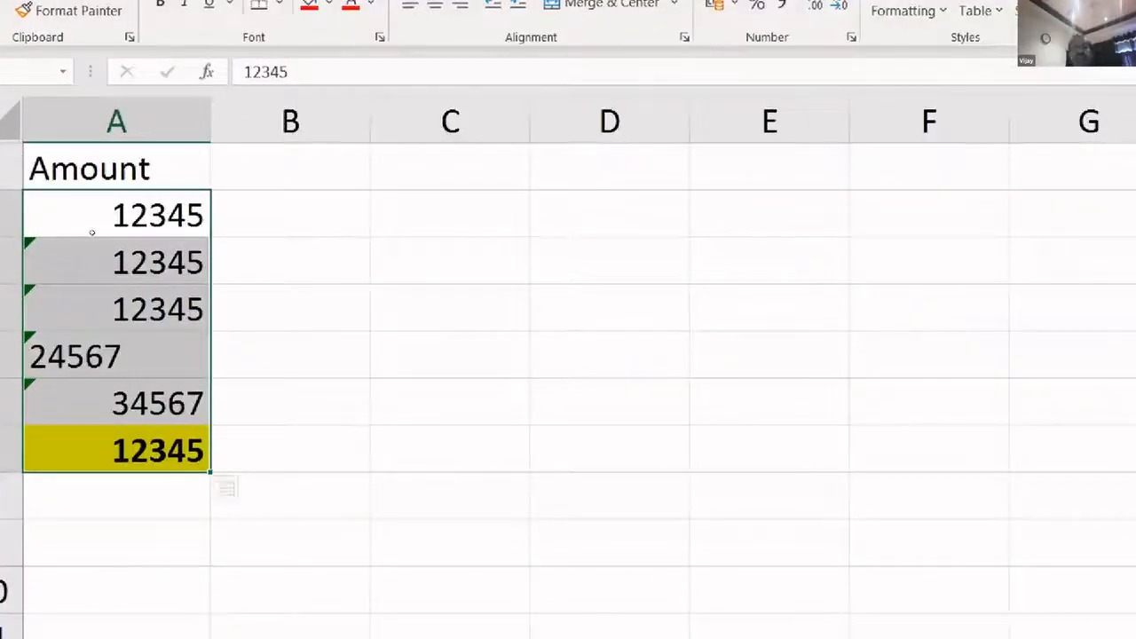
click(91, 232)
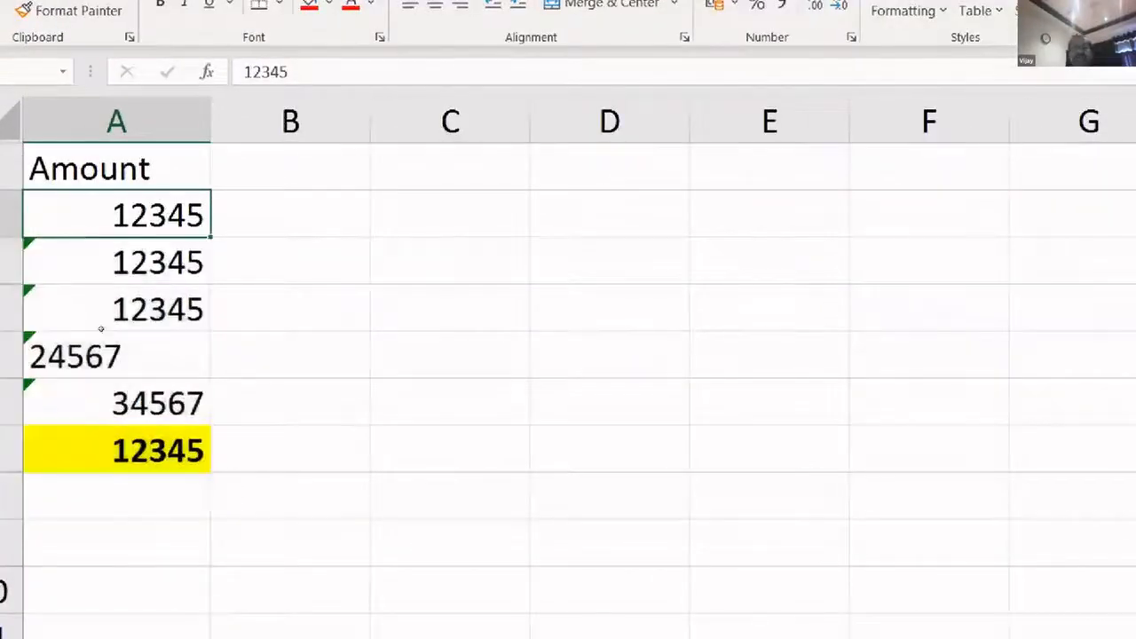
key(ctrl+Down)
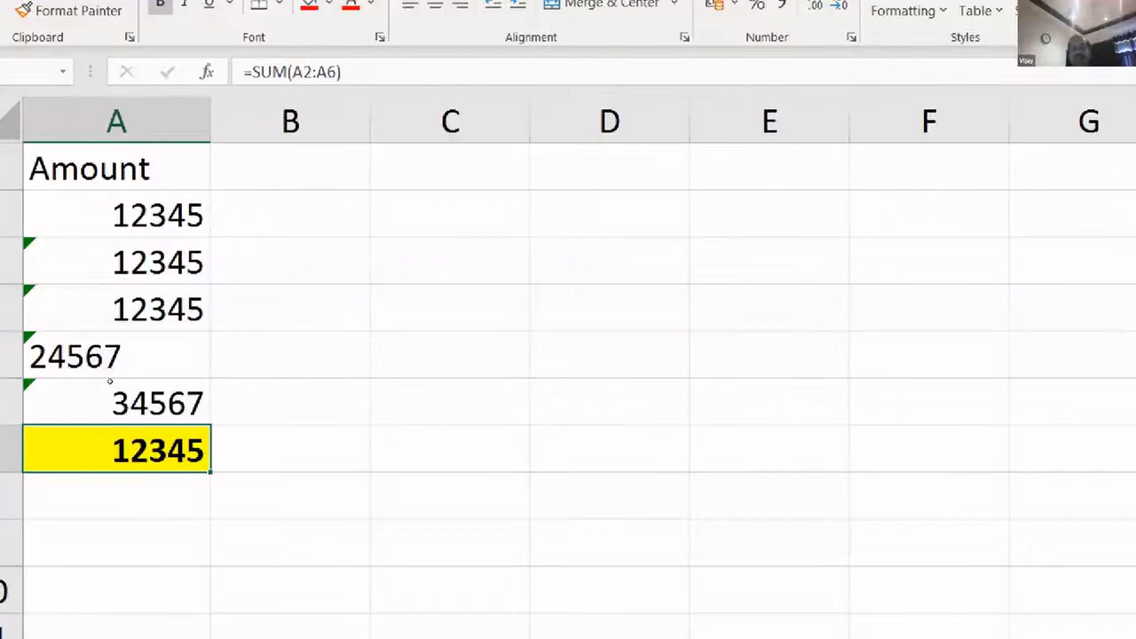
click(138, 232)
click(137, 231)
key(shift+Down)
key(shift+Down)
key(shift+Down)
key(shift+Down)
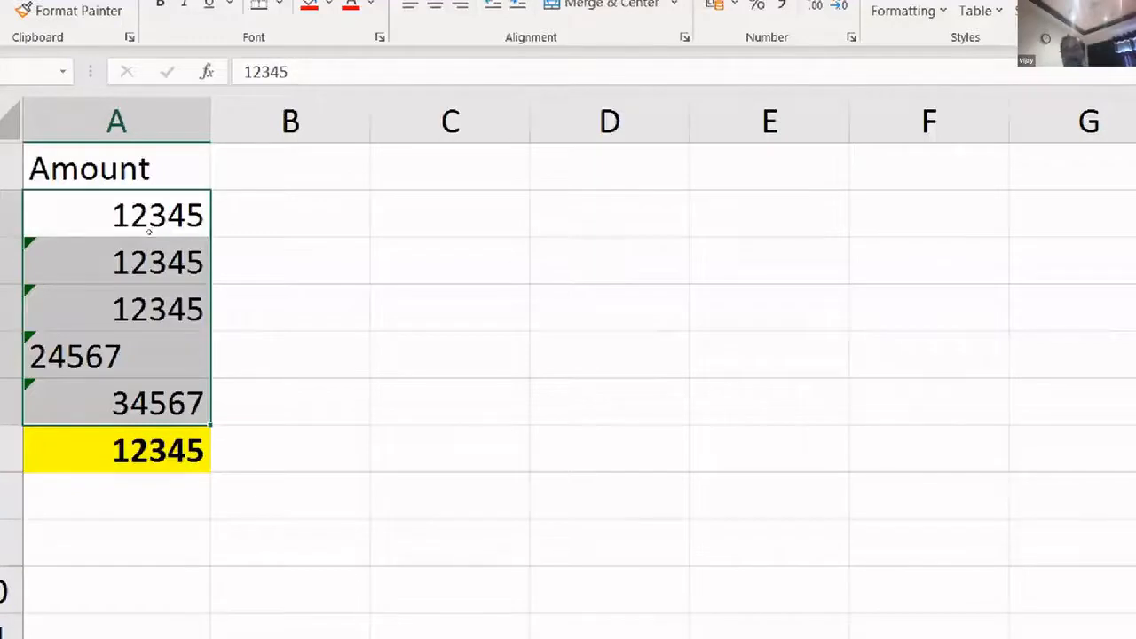
key(shift+Up)
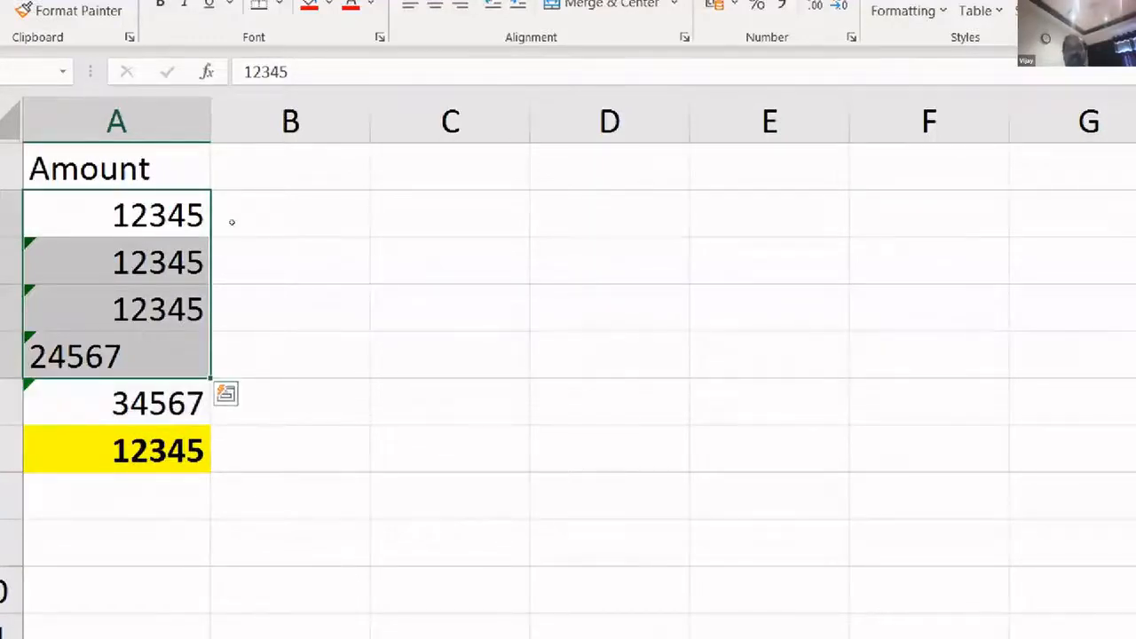
click(231, 221)
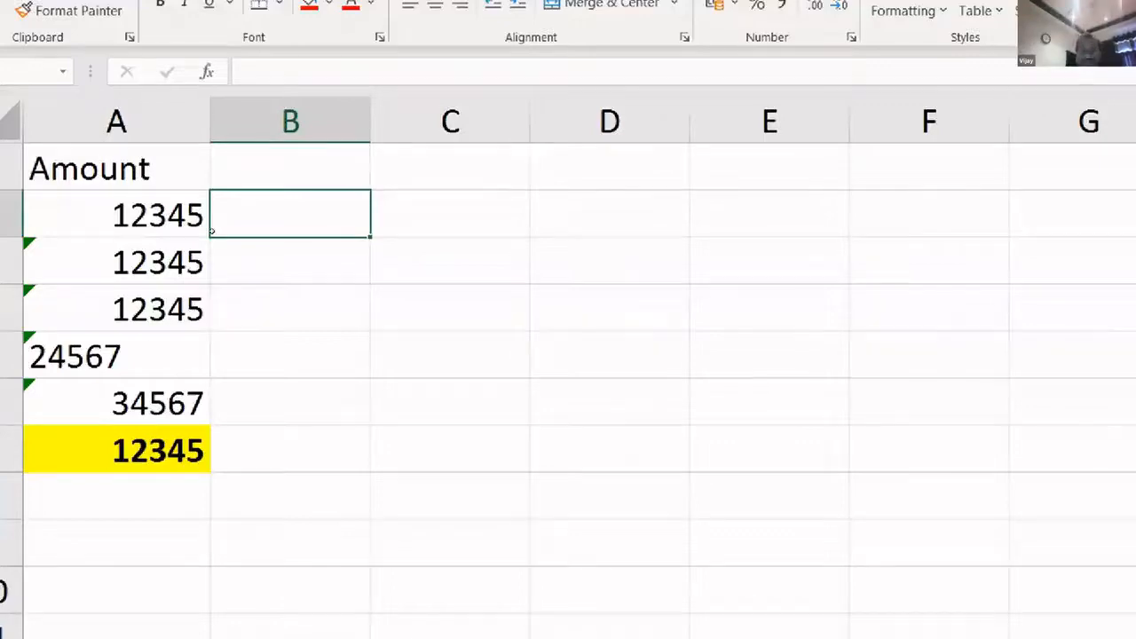
- Enter the helper formula =A2*1 in cell B2
text(=)
key(Left)
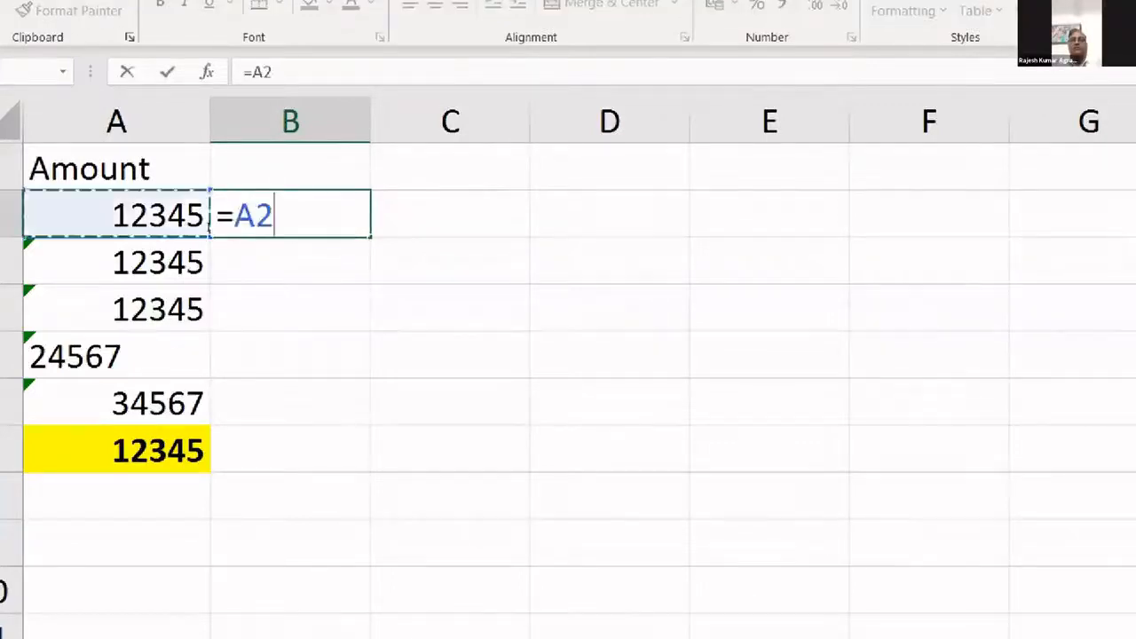
text(+0)
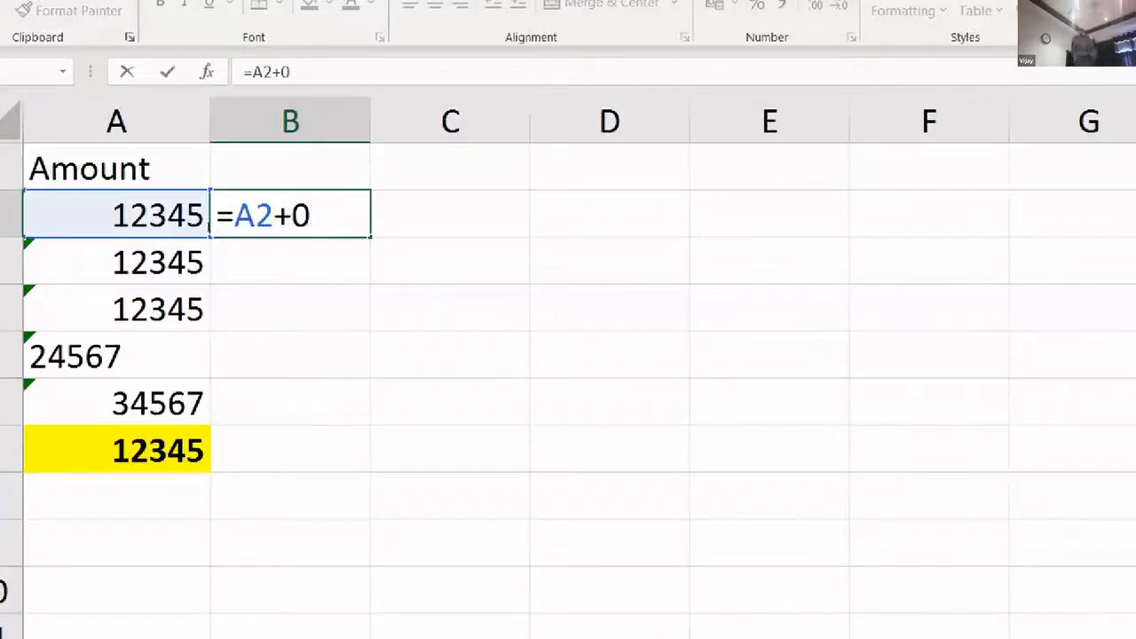
key(BackSpace)
key(BackSpace)
text(*1)
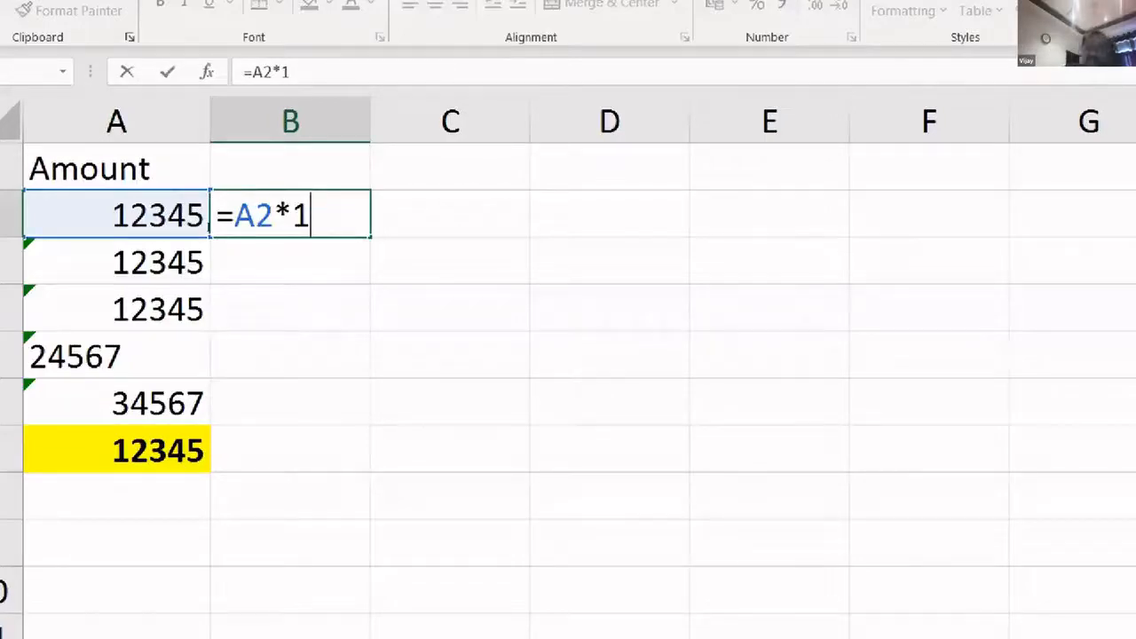
key(Return)
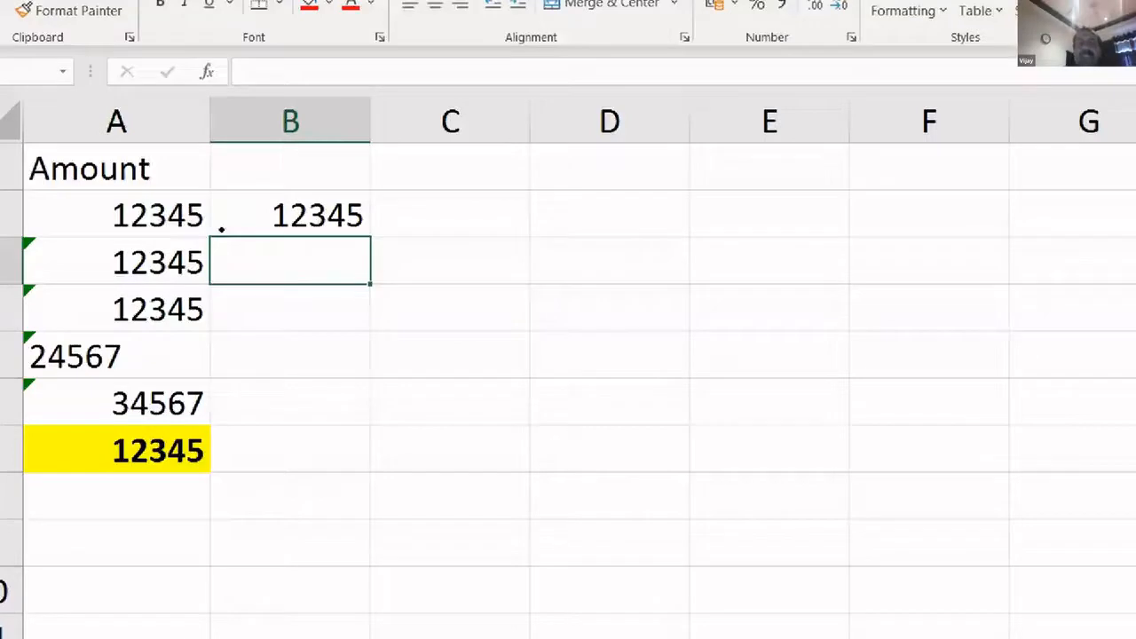
- Copy =A2*1 down to B6 and AutoSum B2:B6 into B7 for a 96169 total
click(248, 233)
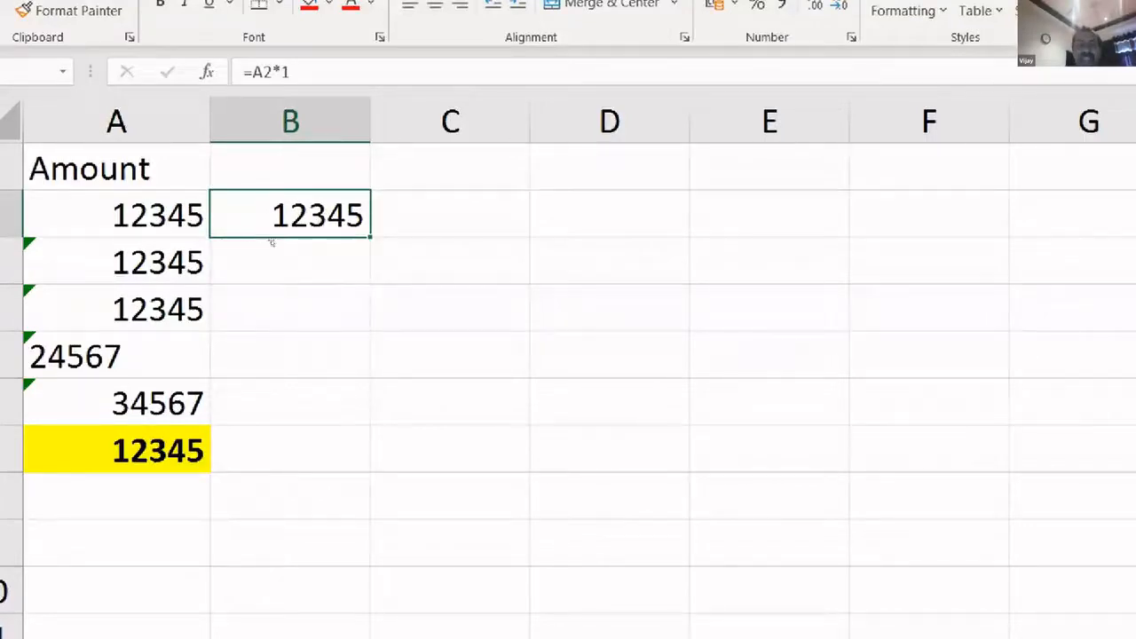
drag(370, 237, 366, 404)
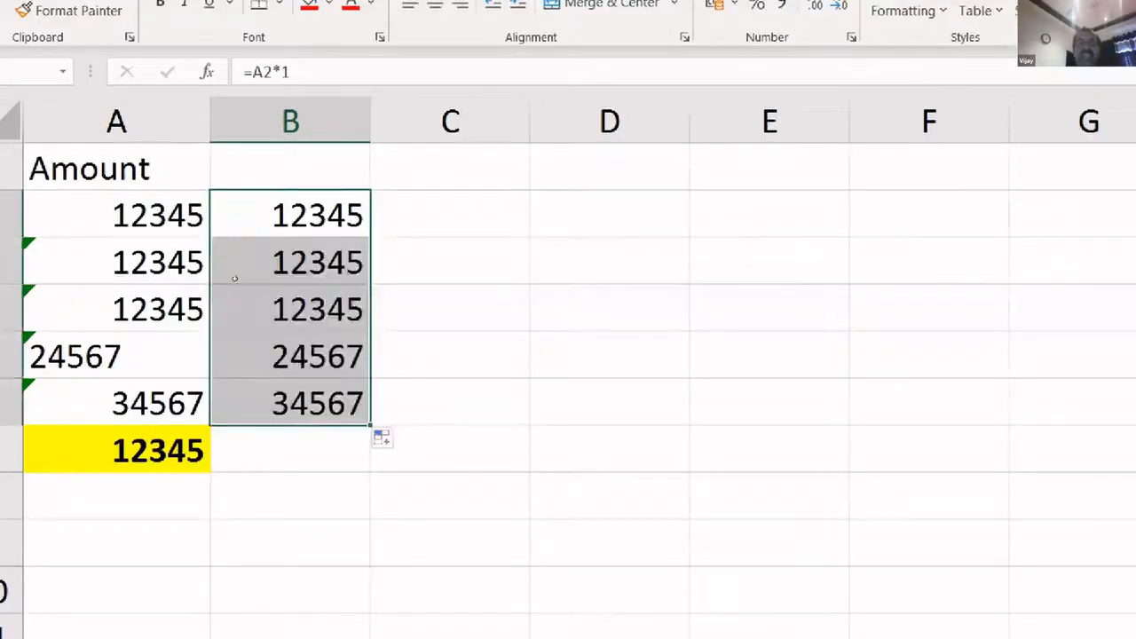
drag(234, 226, 242, 342)
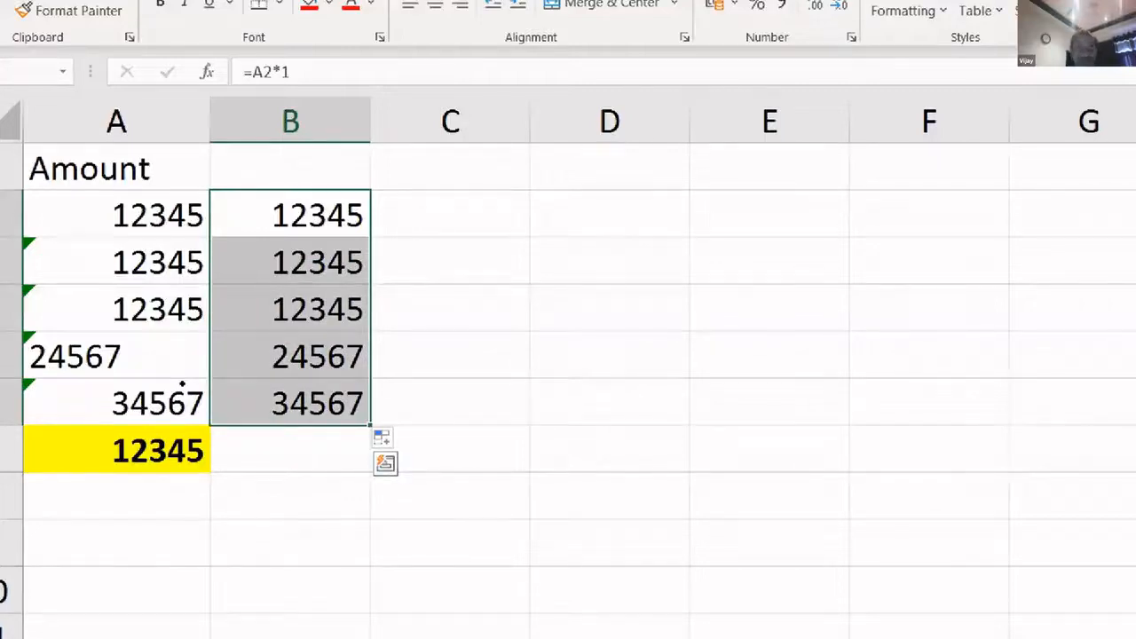
key(ctrl+Down)
key(Down)
key(alt+=)
key(Return)
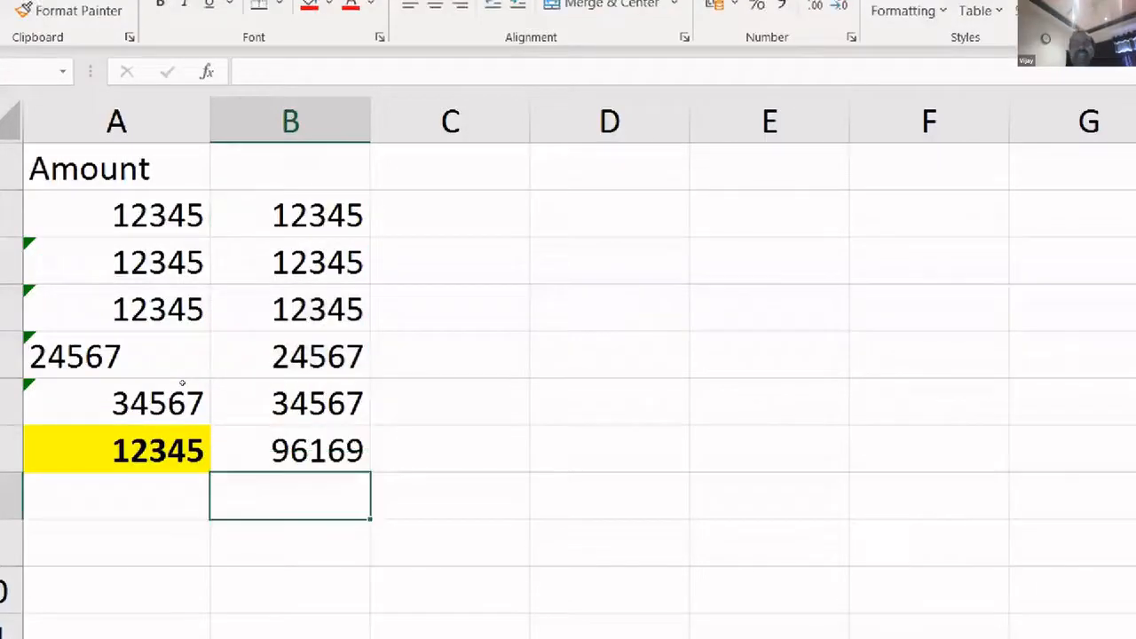
key(Up)
key(F2)
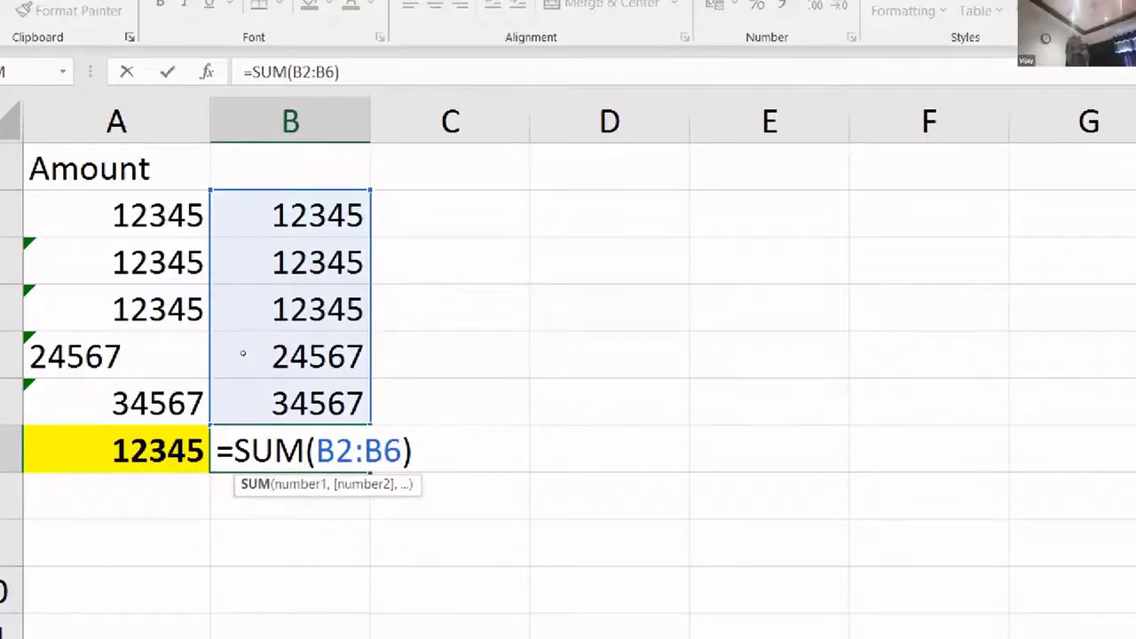
- Commit =SUM(B2:B6) in B7, showing 96169 against the 12345 in A7
key(ctrl+Return)
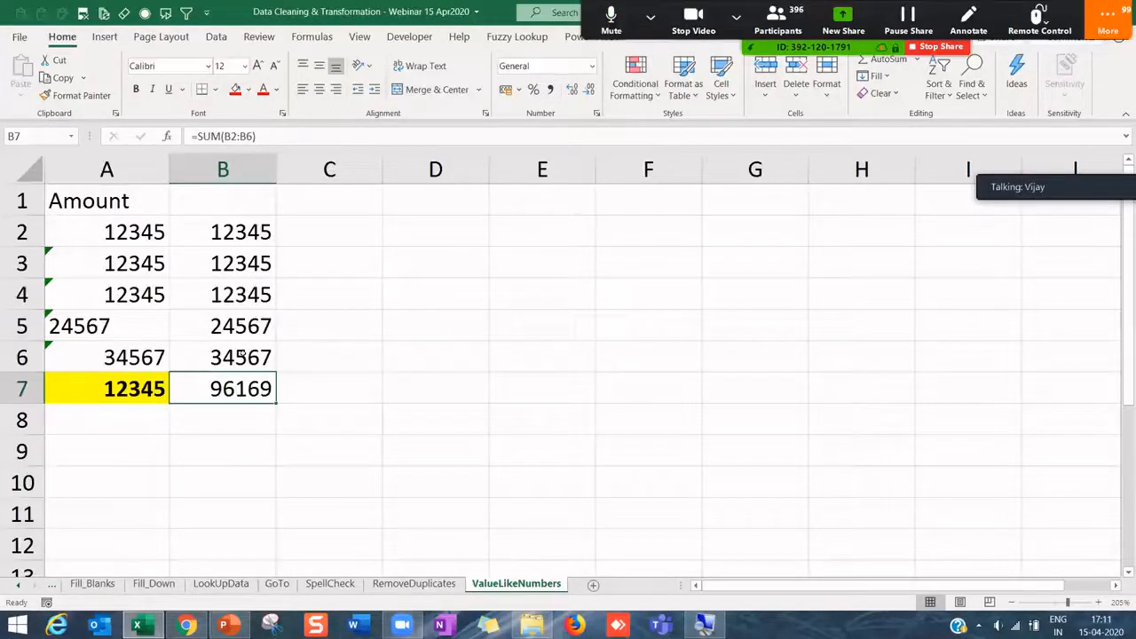
- Delete the =A2*1 helper formulas and their 96169 total from column B
mouse_move(195, 188)
mouse_down()
mouse_move(226, 266)
mouse_move(259, 428)
mouse_up()
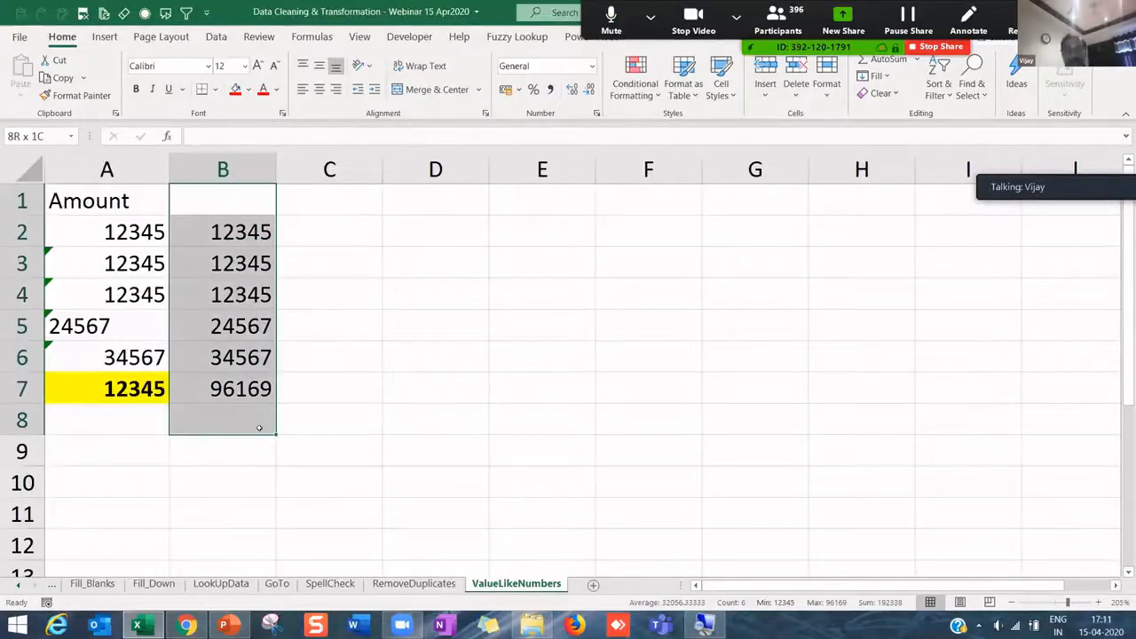
key(Delete)
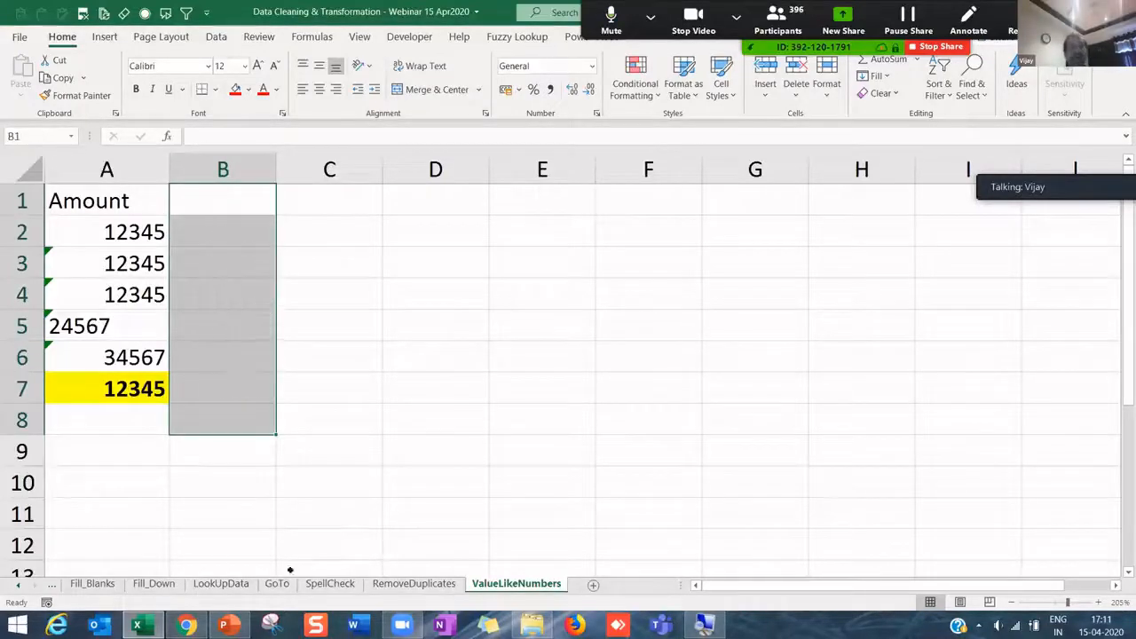
click(19, 585)
click(20, 585)
click(20, 585)
click(19, 585)
click(20, 585)
click(19, 585)
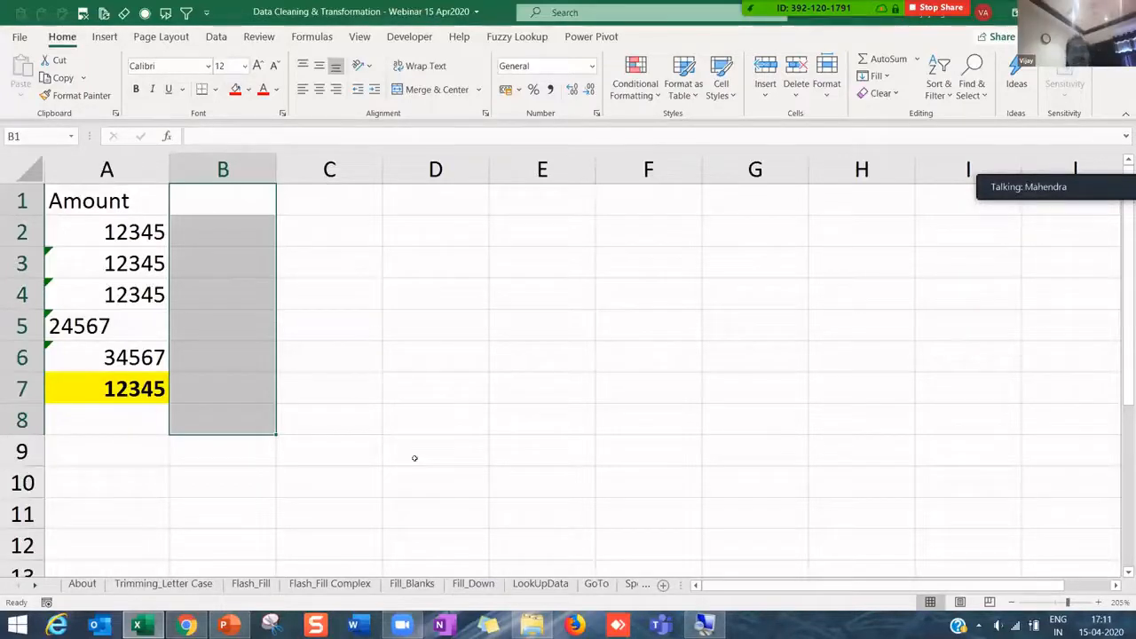
- Reselect the emptied range B1:B7 and pick up the Format Painter
click(249, 394)
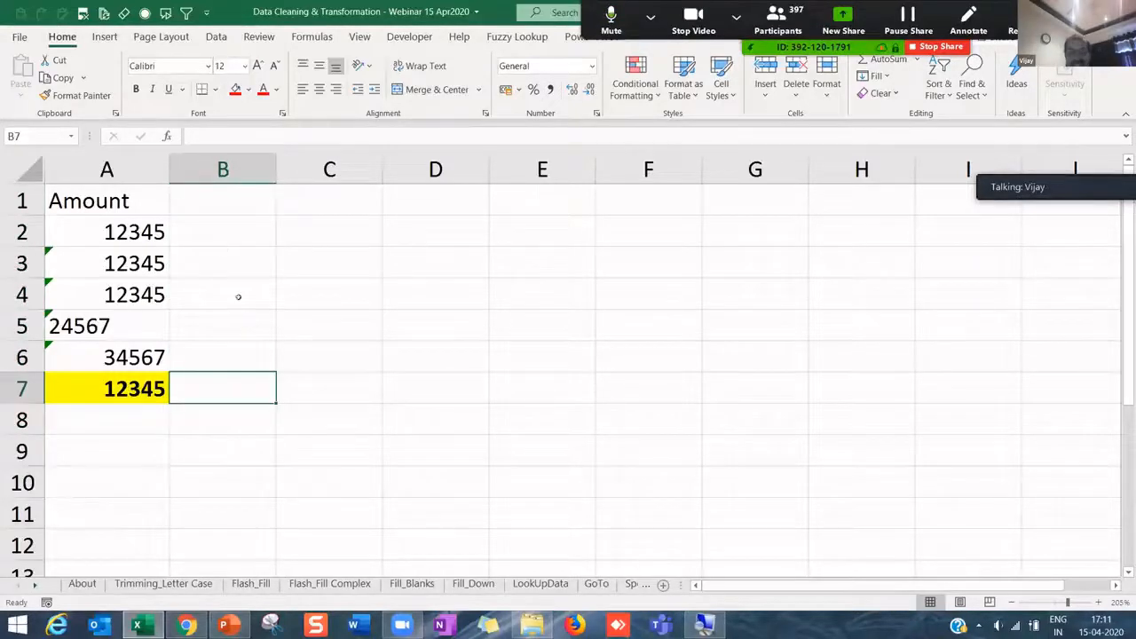
drag(223, 201, 233, 391)
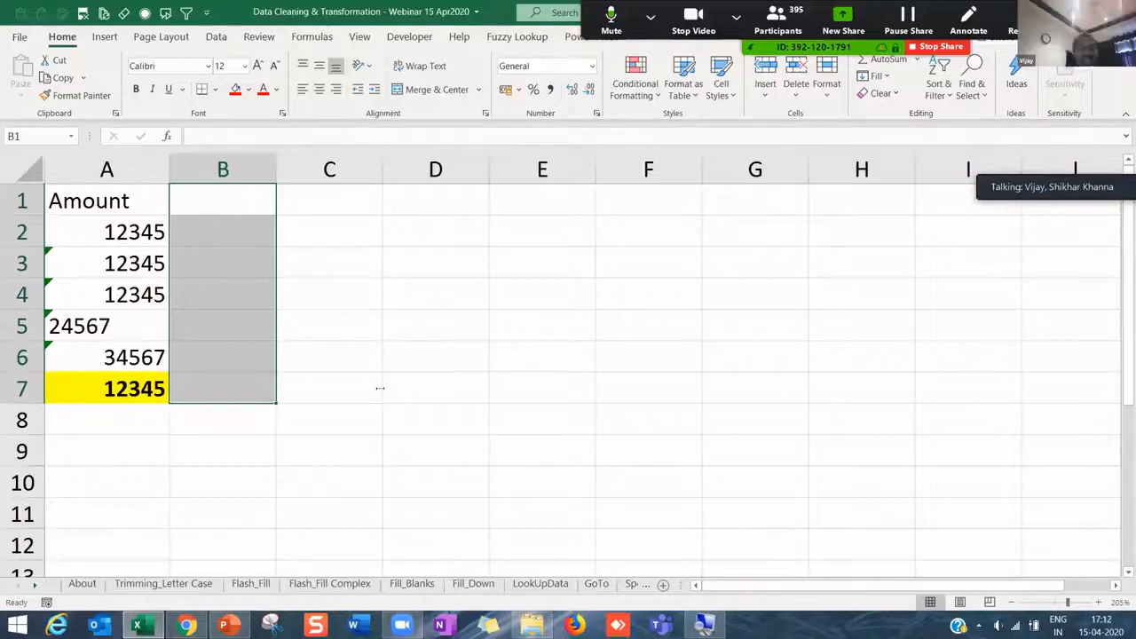
click(76, 95)
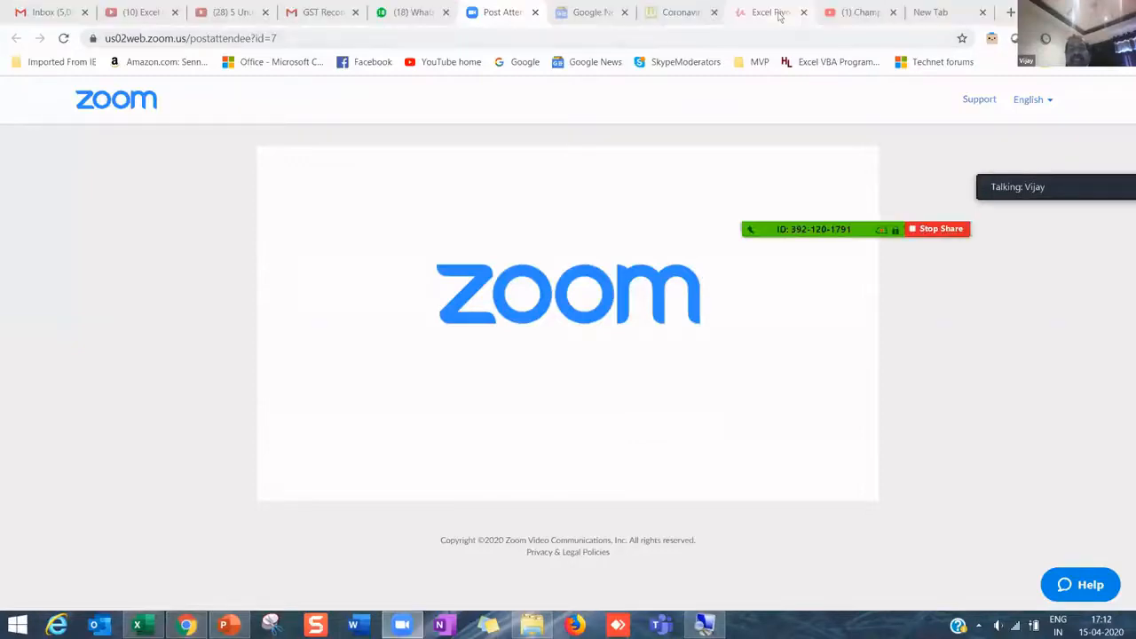
- Reload the Champ Excel channel, pause its featured video, and open the Excel Tools & Tricks NIRC webinar
click(841, 11)
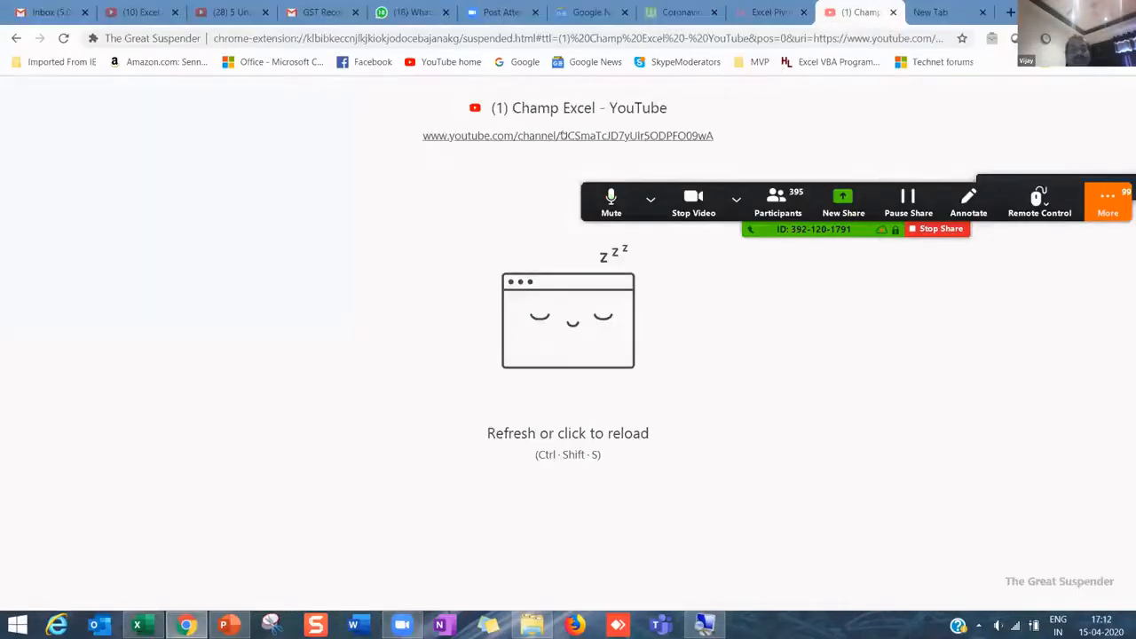
click(561, 135)
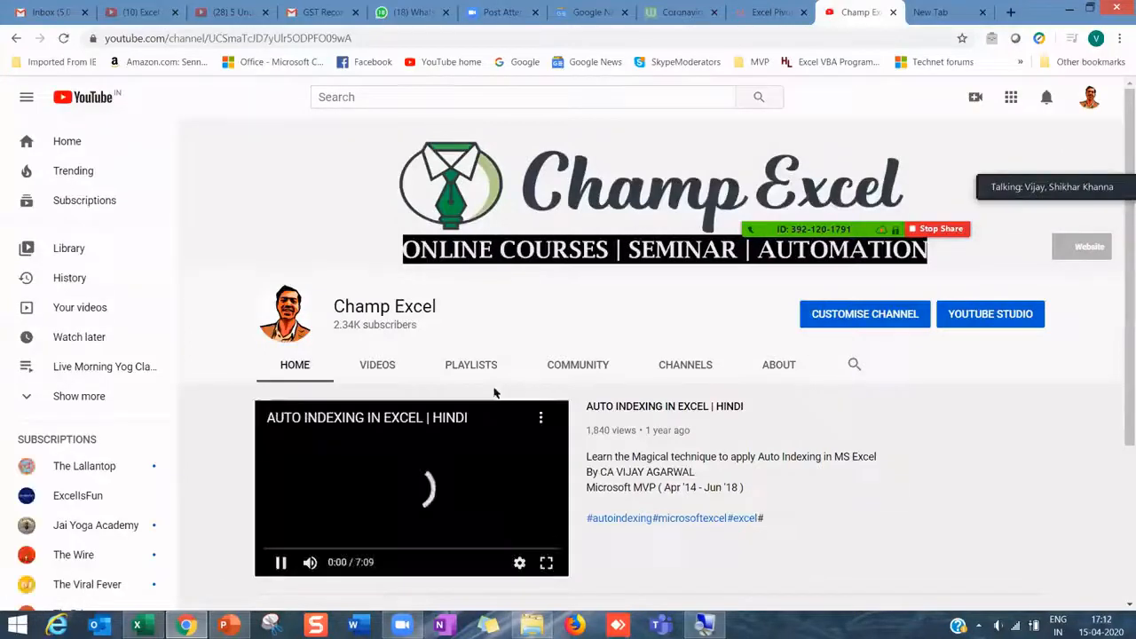
click(280, 563)
scroll(589, 451, down, 3)
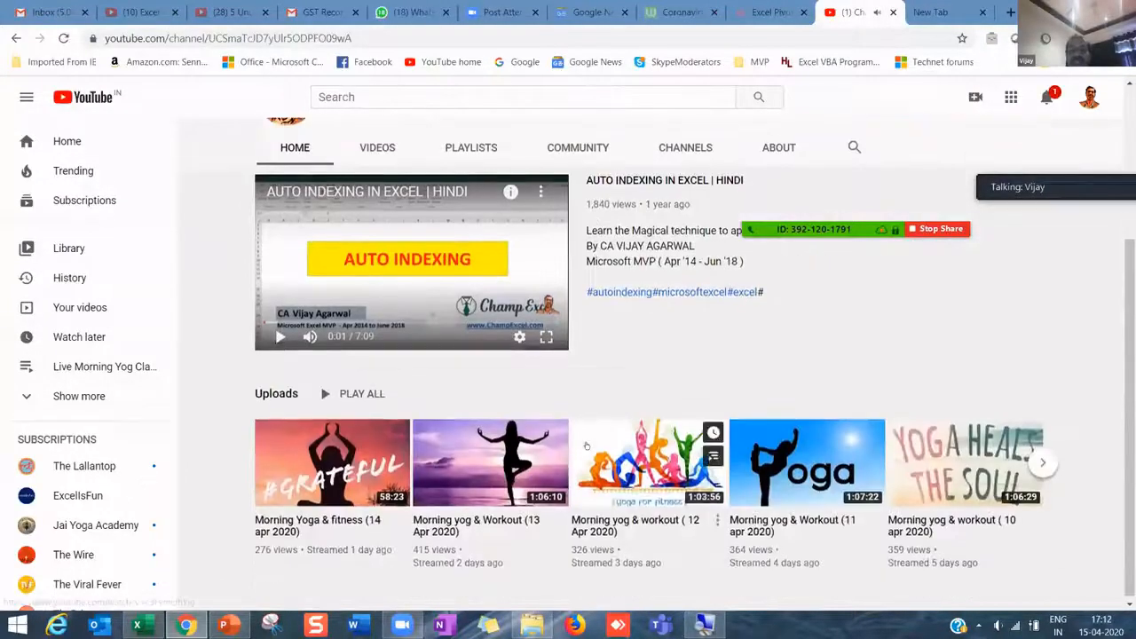
scroll(589, 452, up, 3)
click(377, 365)
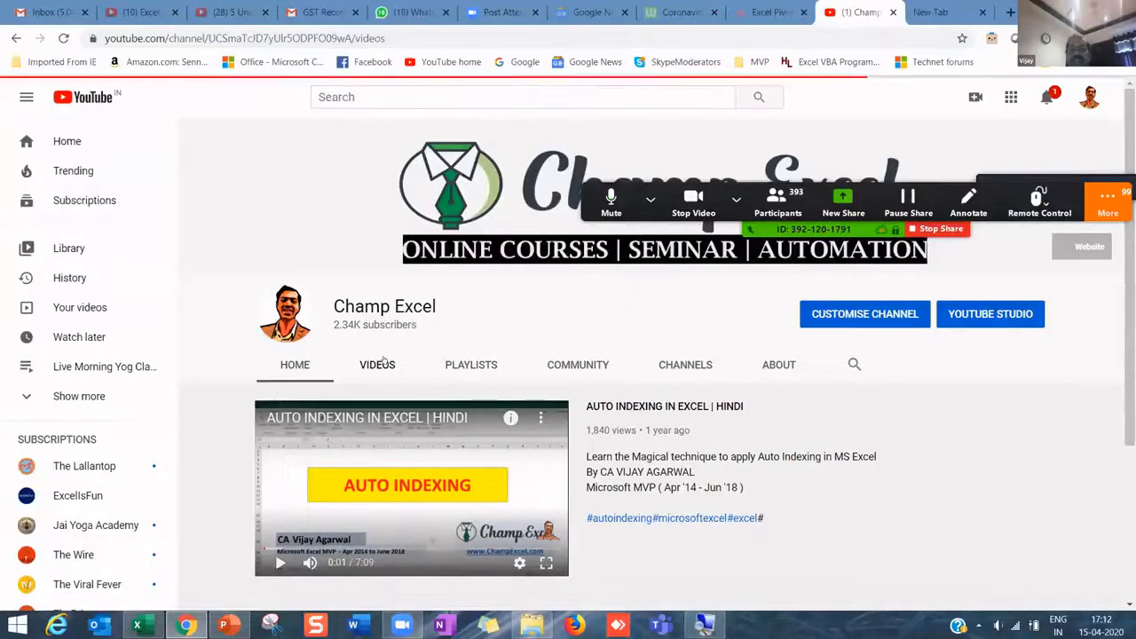
scroll(557, 409, down, 5)
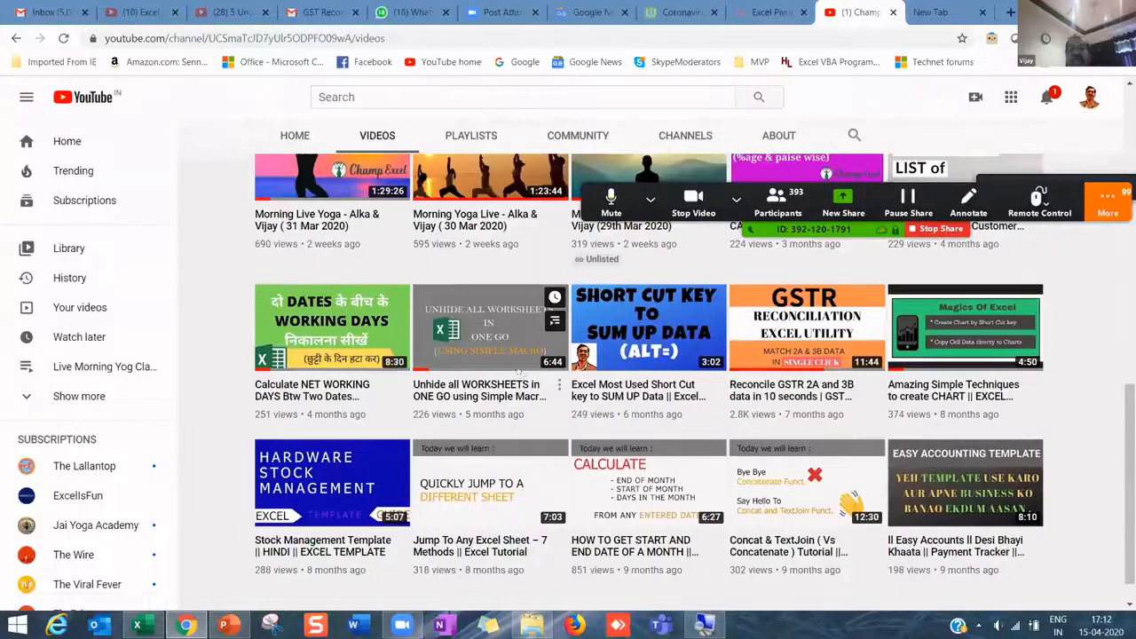
scroll(517, 373, up, 4)
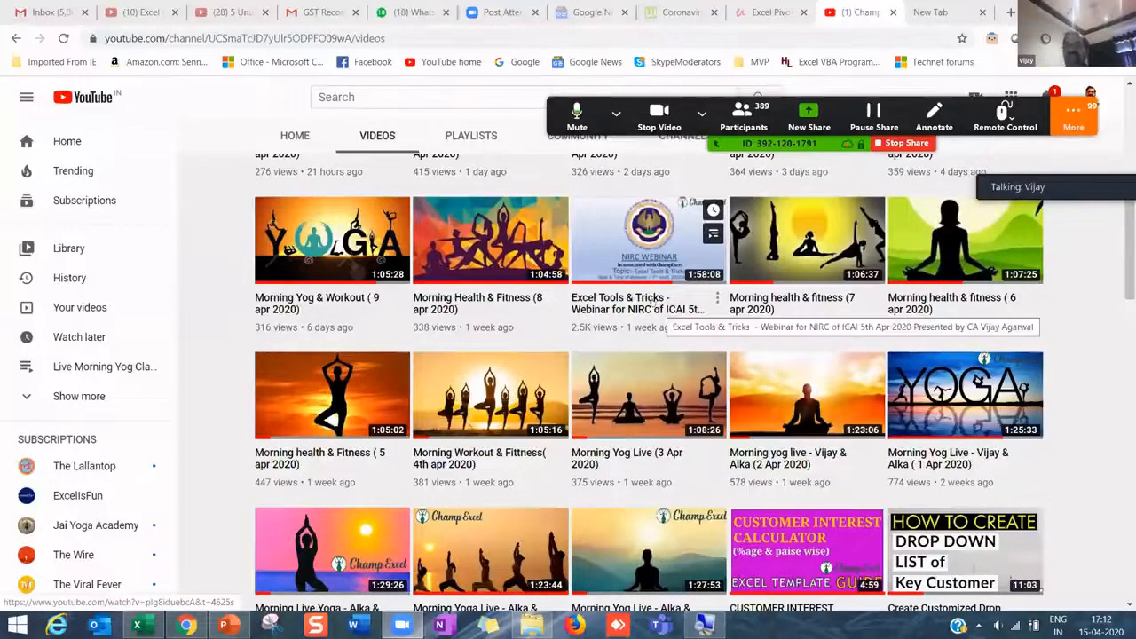
click(636, 268)
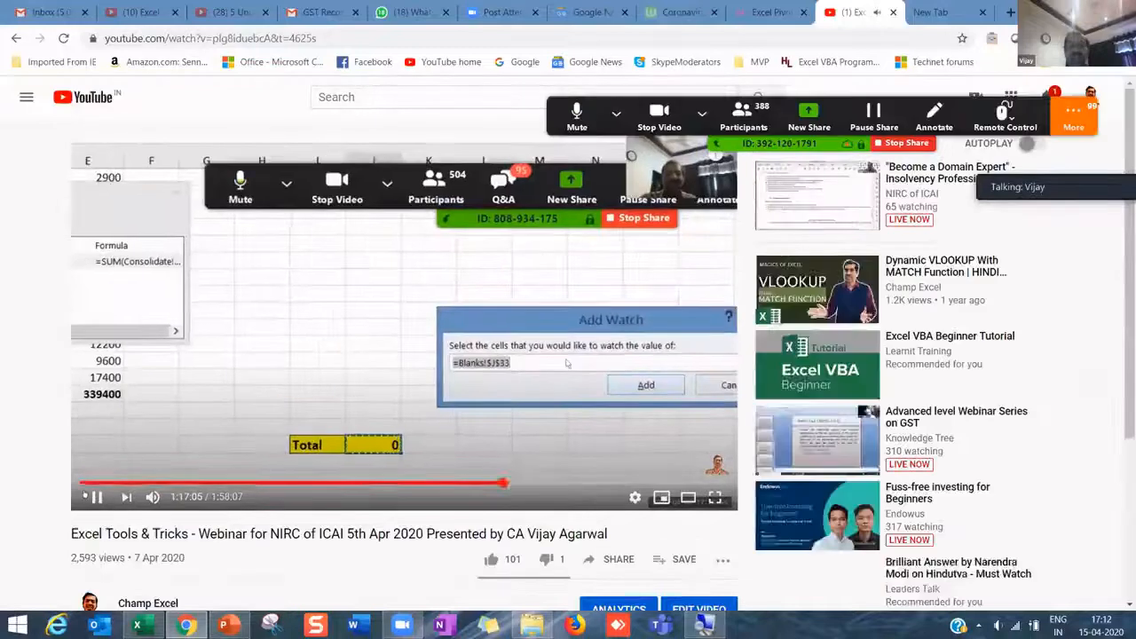
- Pause the webinar at 1:17:07 and select D13 (22-Feb-17) on Excel's Fill_Down sheet
click(97, 496)
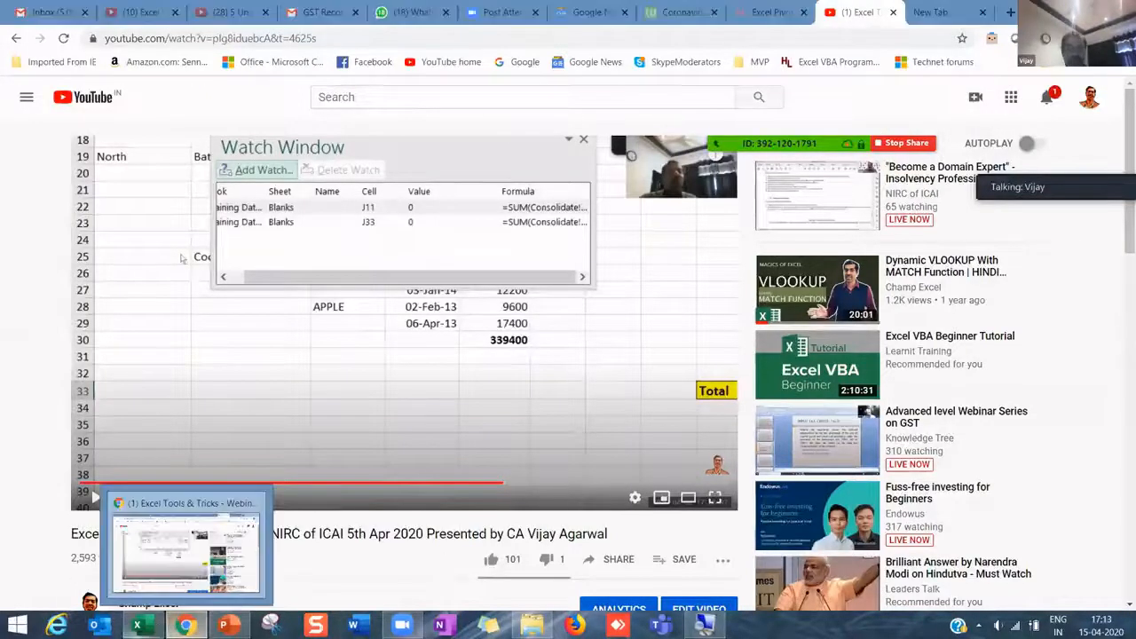
click(137, 626)
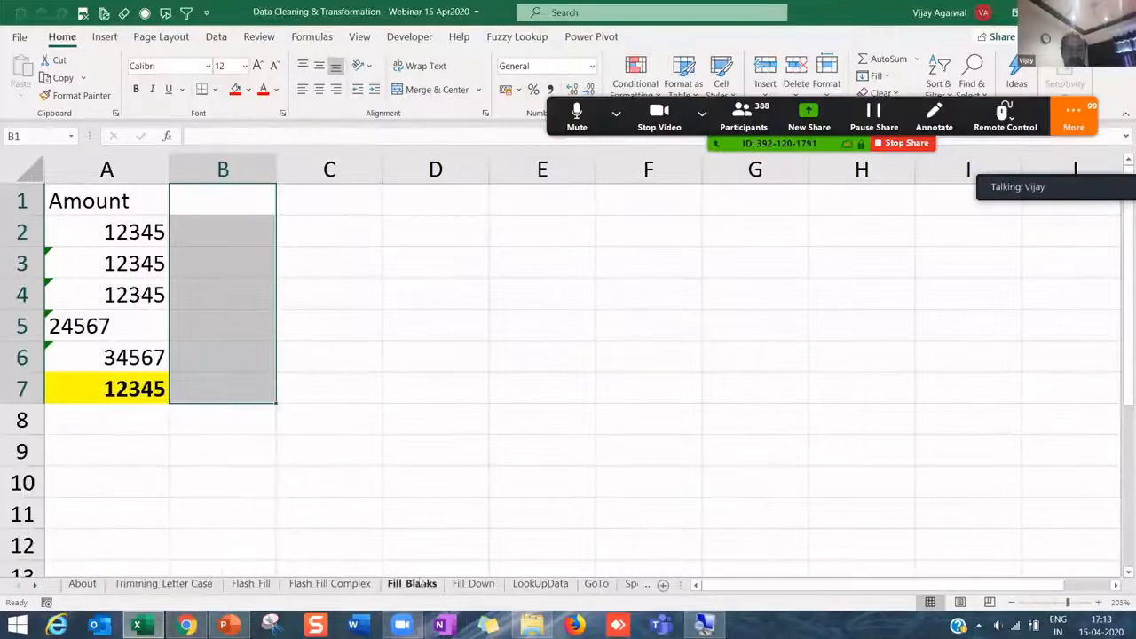
click(543, 586)
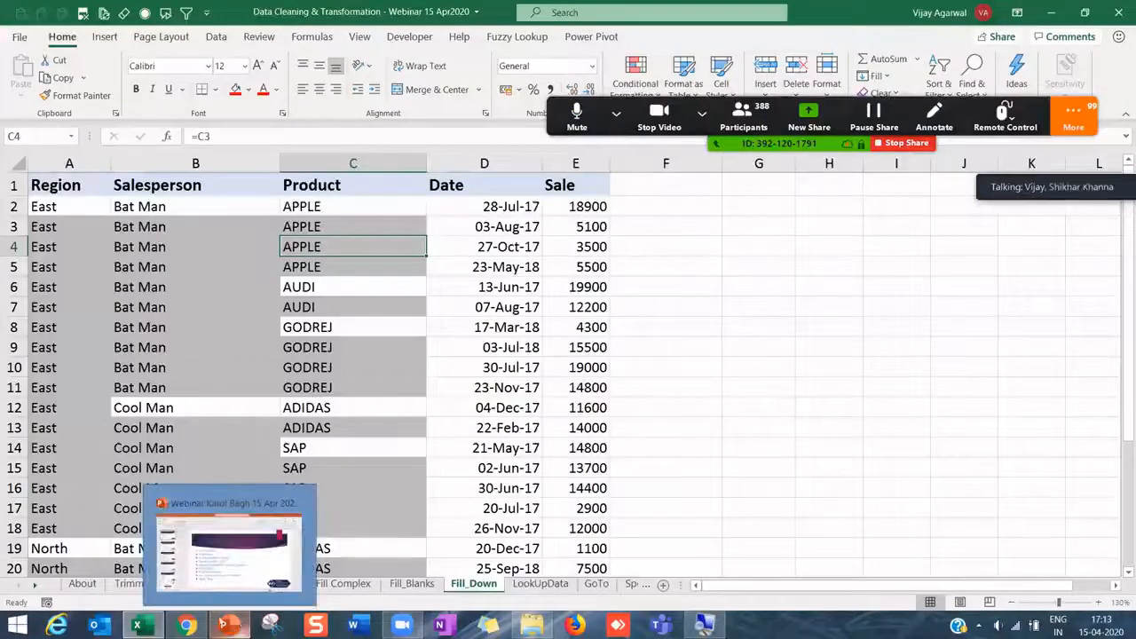
click(188, 625)
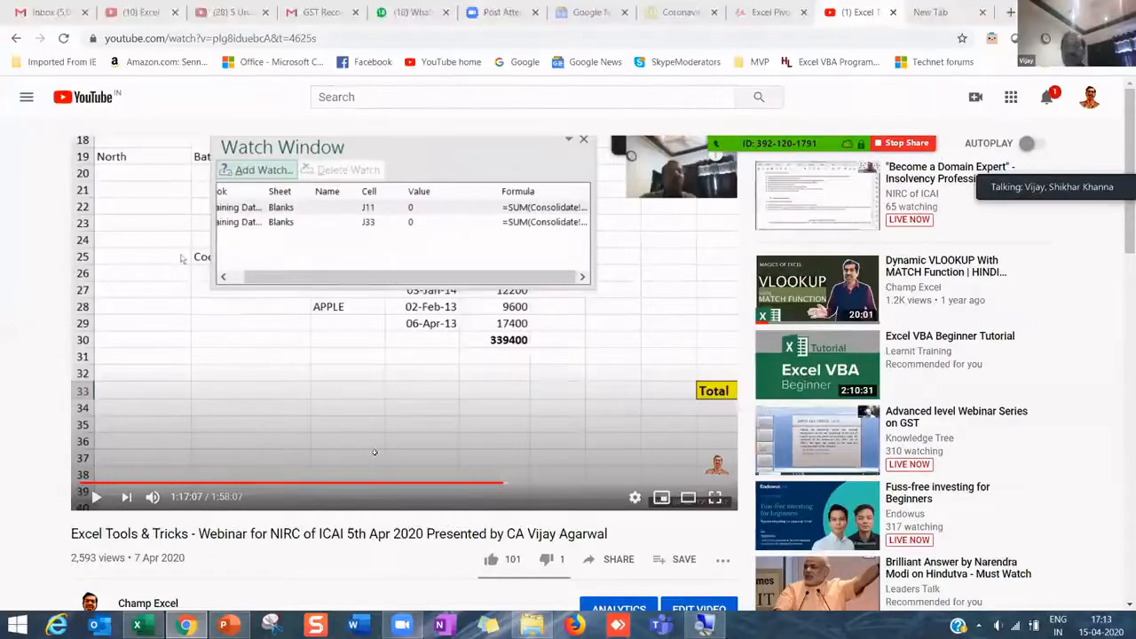
key(alt+Tab)
click(488, 426)
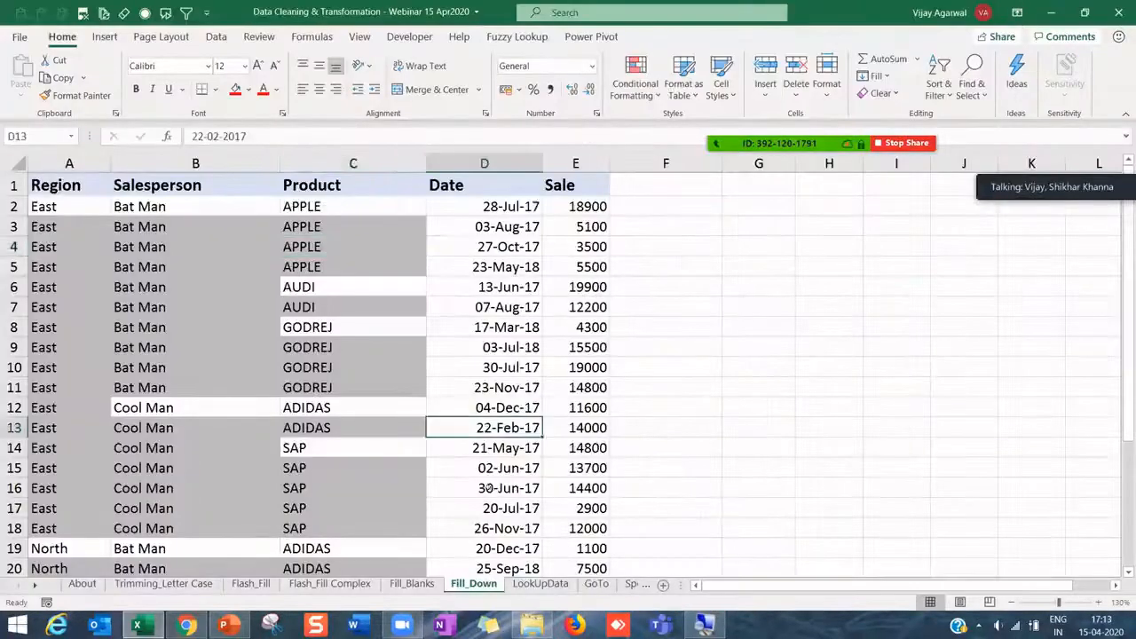
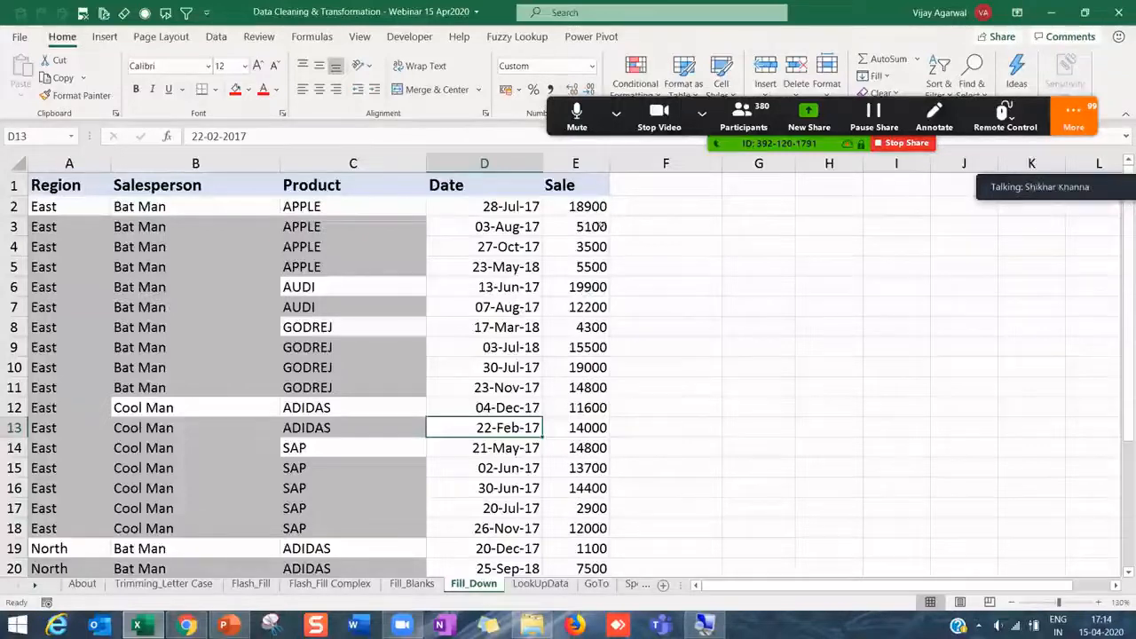
- Go to the LookUpData sheet and look over the row 2 name, cost and revenue 684
click(333, 583)
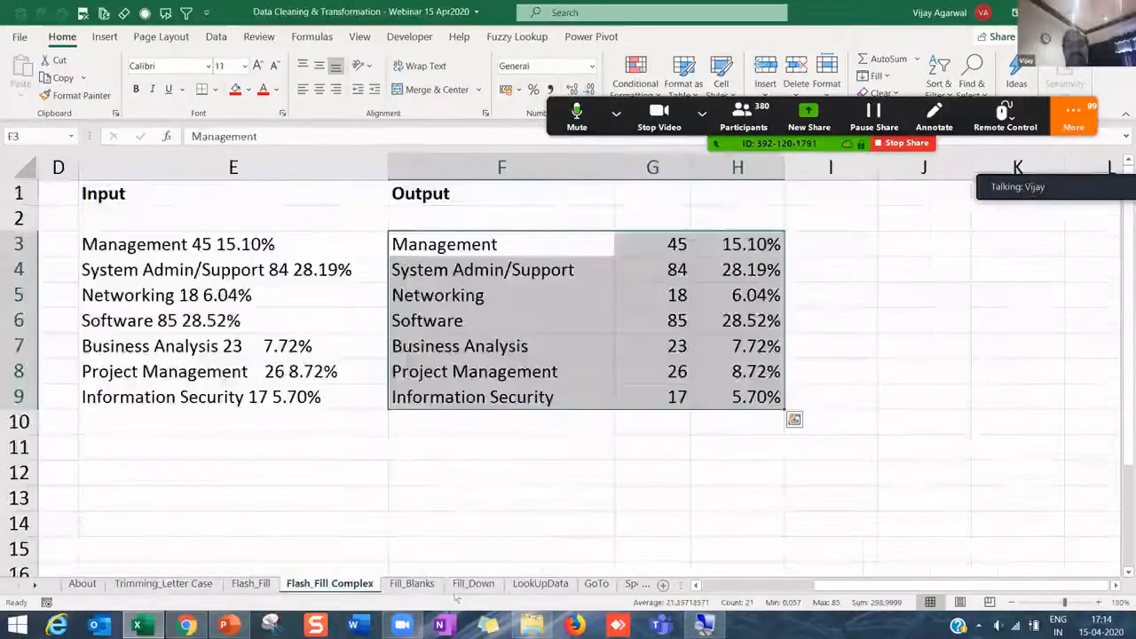
click(543, 585)
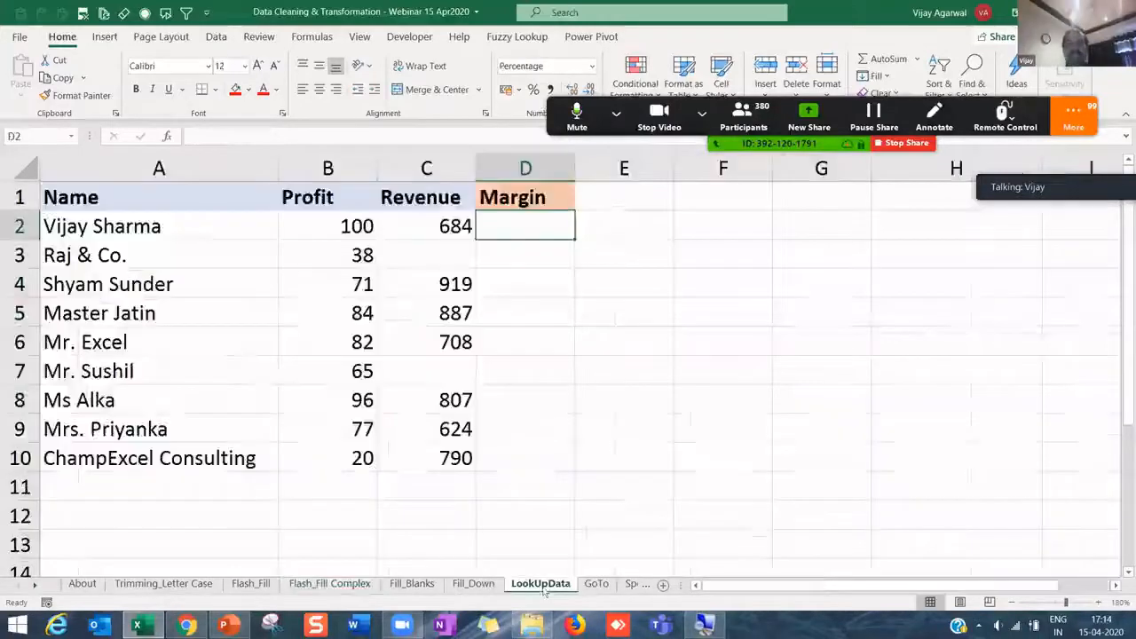
click(106, 230)
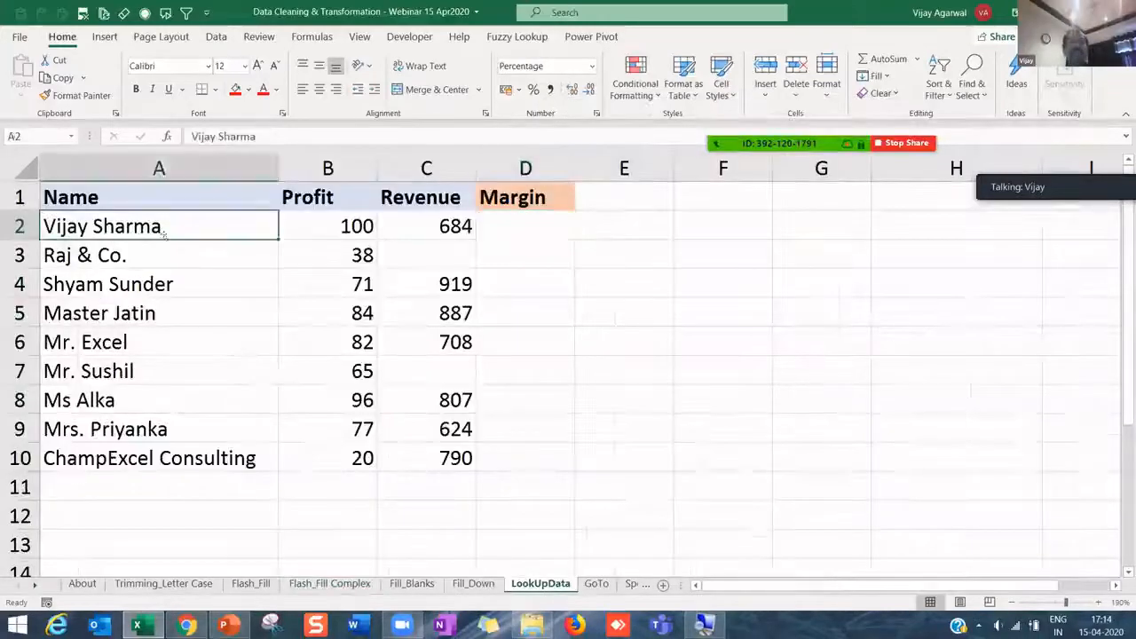
click(322, 224)
click(412, 233)
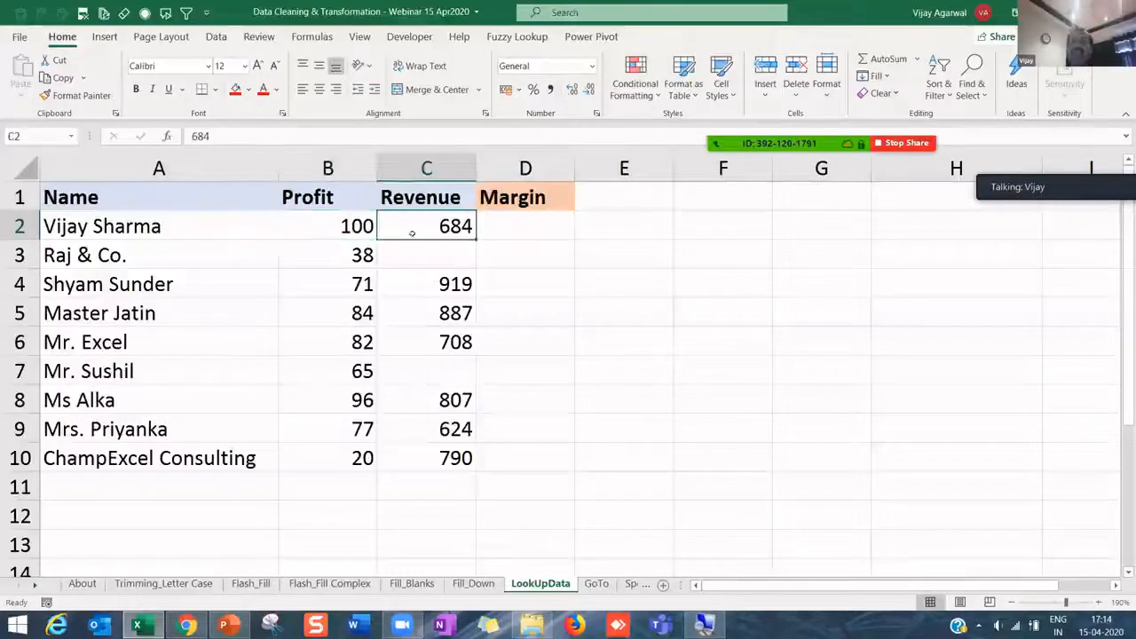
- Rename the Profit header in B1 to Cost
click(322, 199)
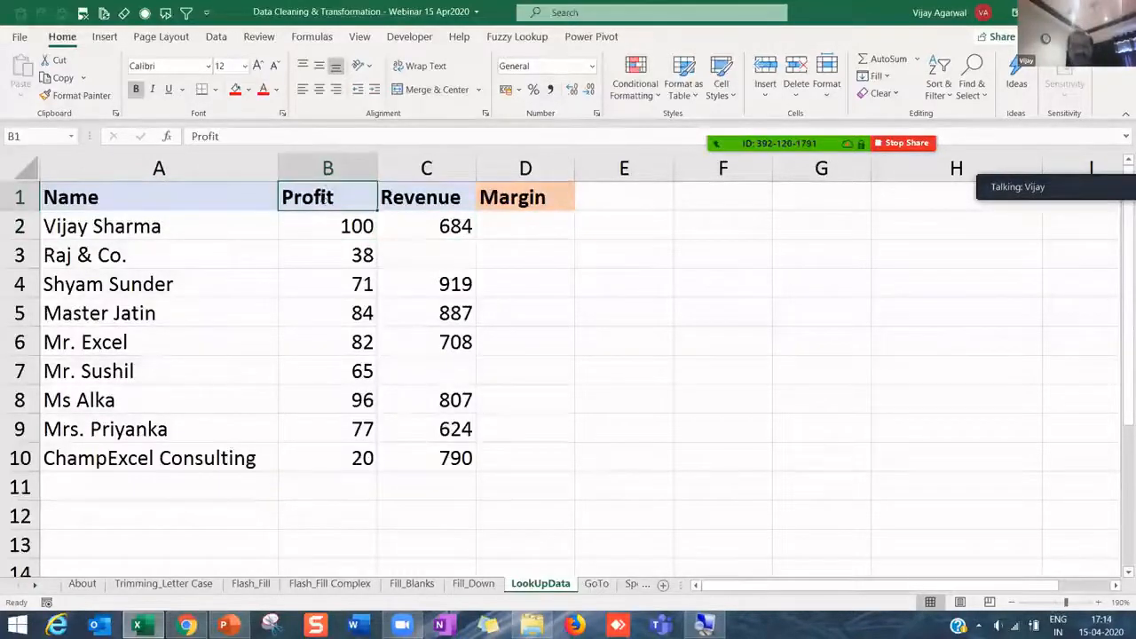
text(Cost)
key(Return)
- Check the Revenue and Margin cells, ending on the first Margin cell D2
click(325, 200)
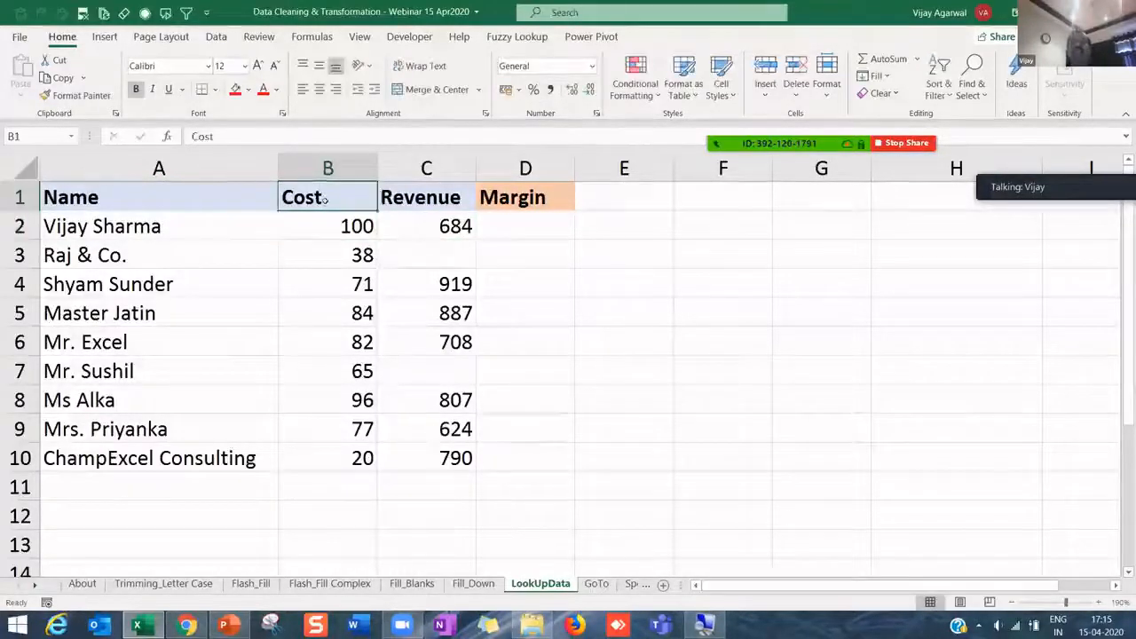
key(Right)
key(Right)
key(Down)
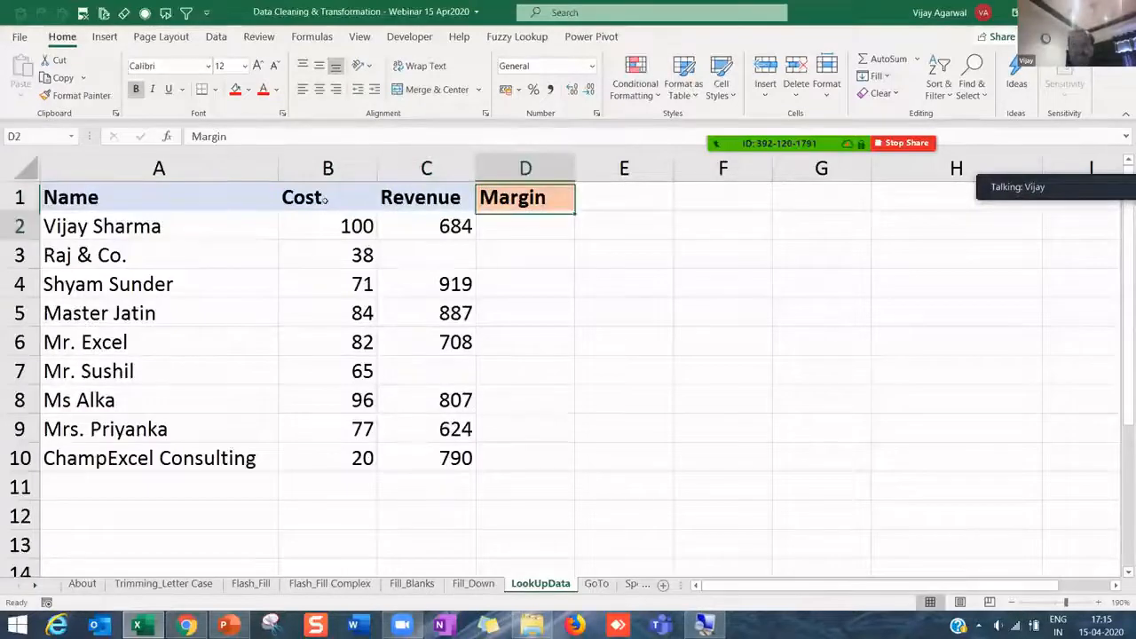
key(Down)
key(Left)
key(Left)
key(Up)
key(Right)
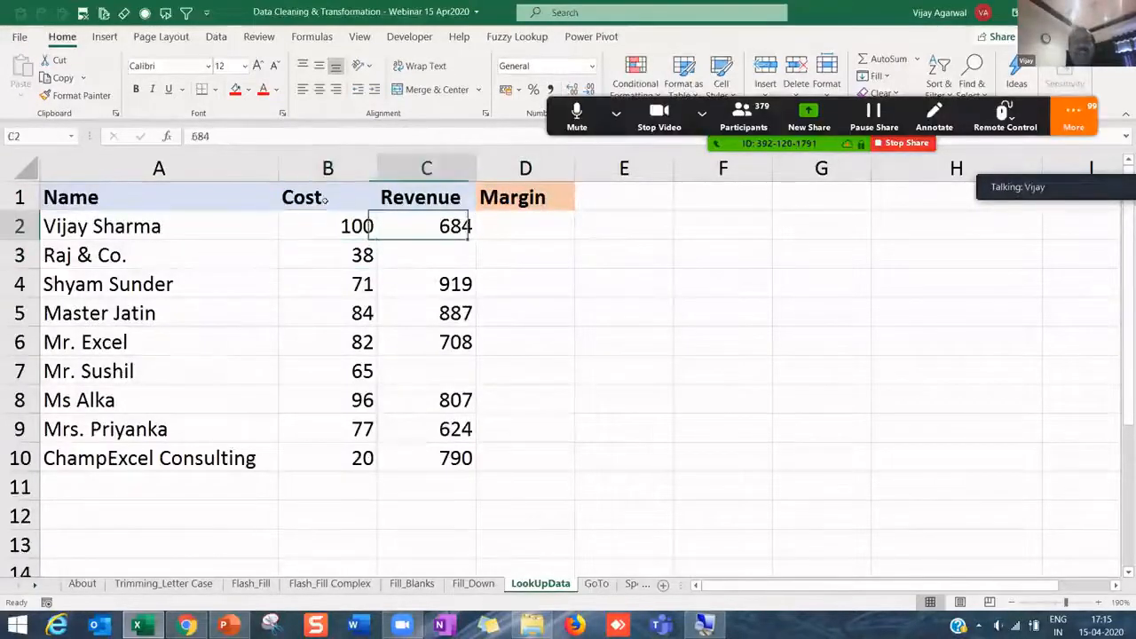
key(Right)
key(Left)
key(Right)
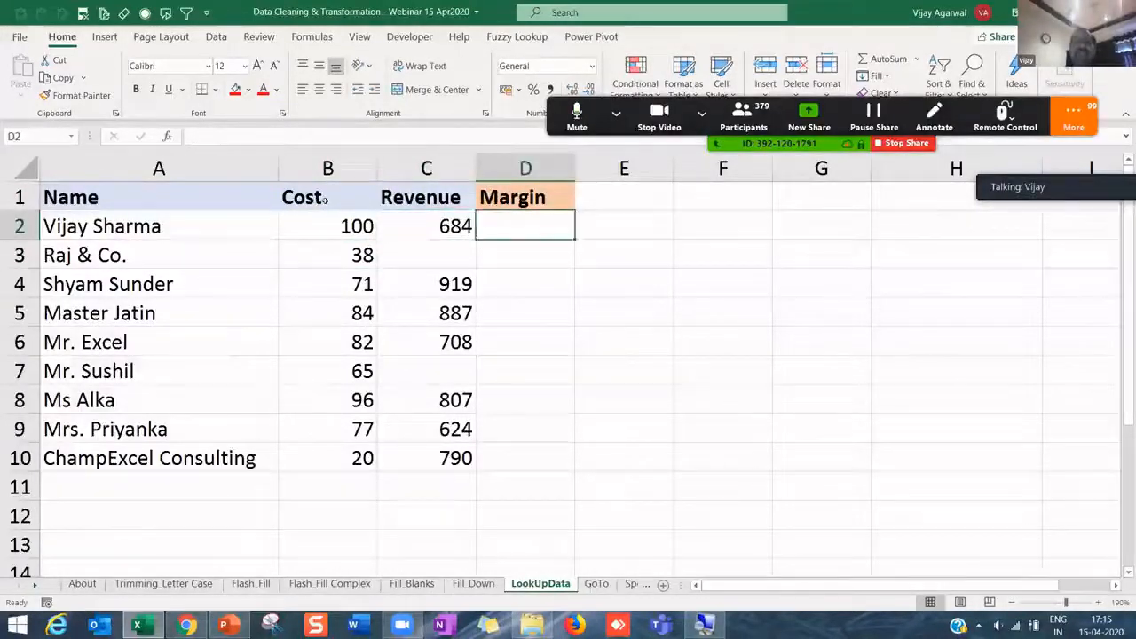
- Enter the margin formula =B2/C2 in D2
text(=)
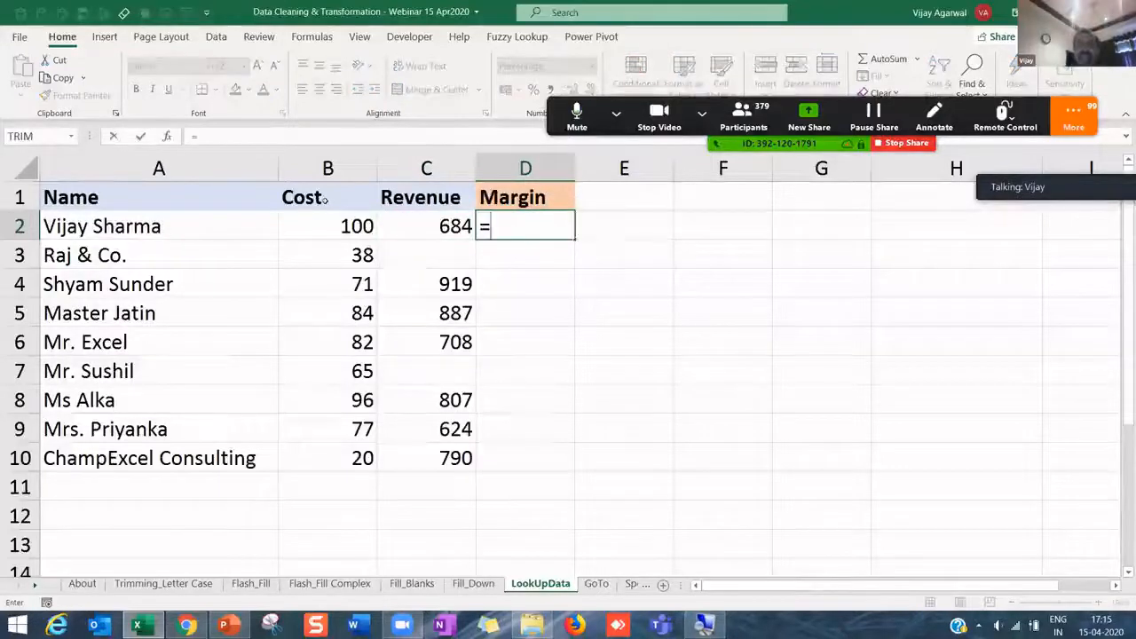
key(Left)
key(Left)
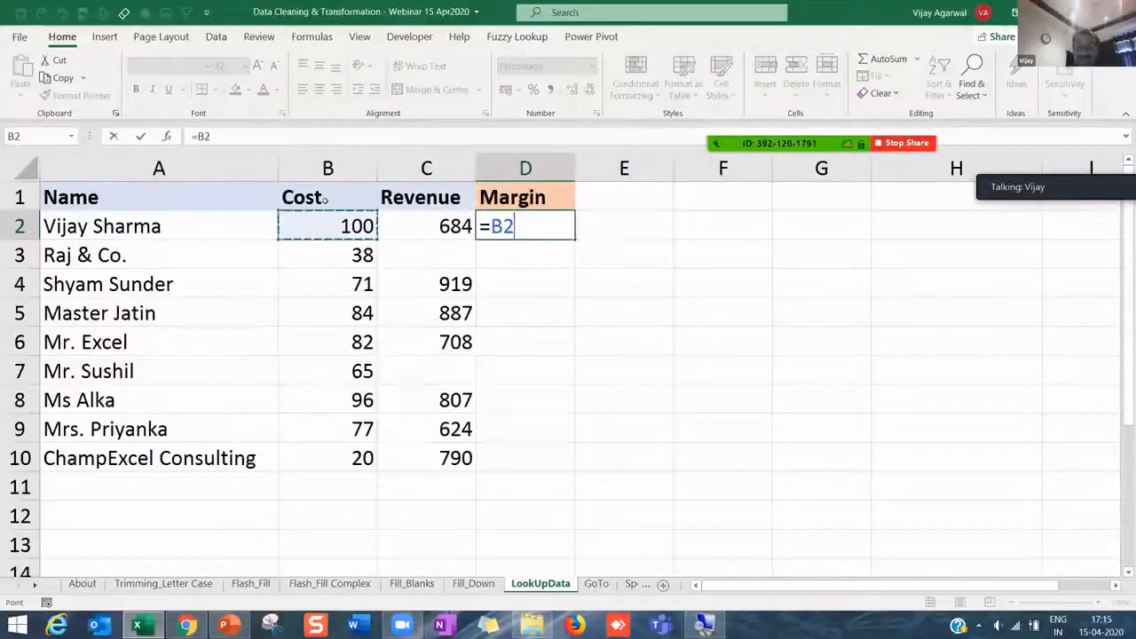
text(/)
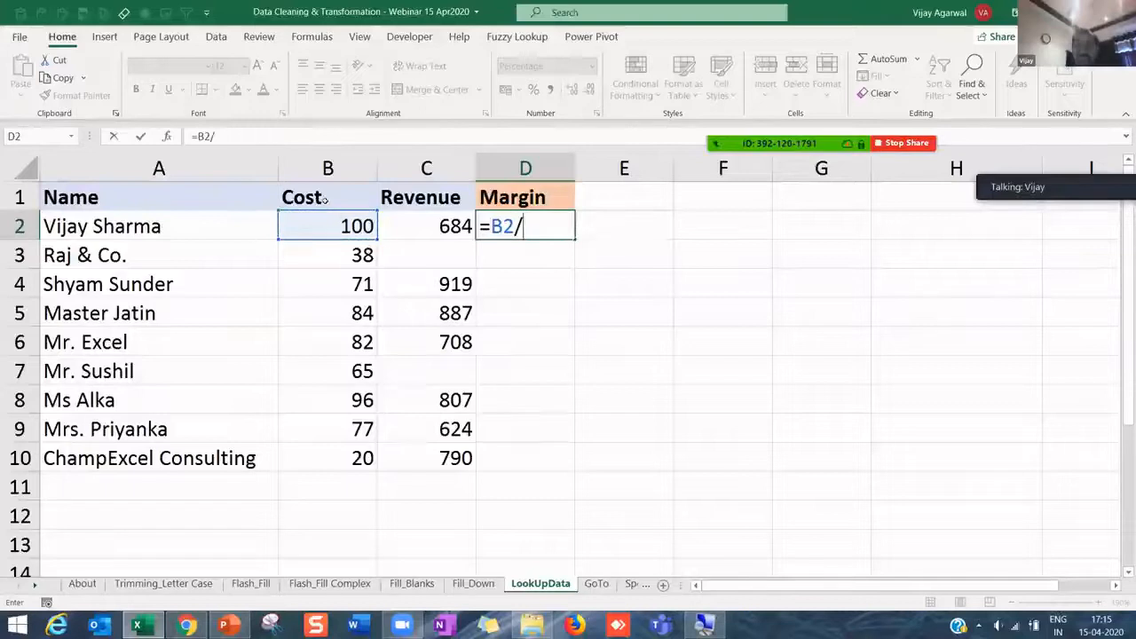
key(Left)
key(Return)
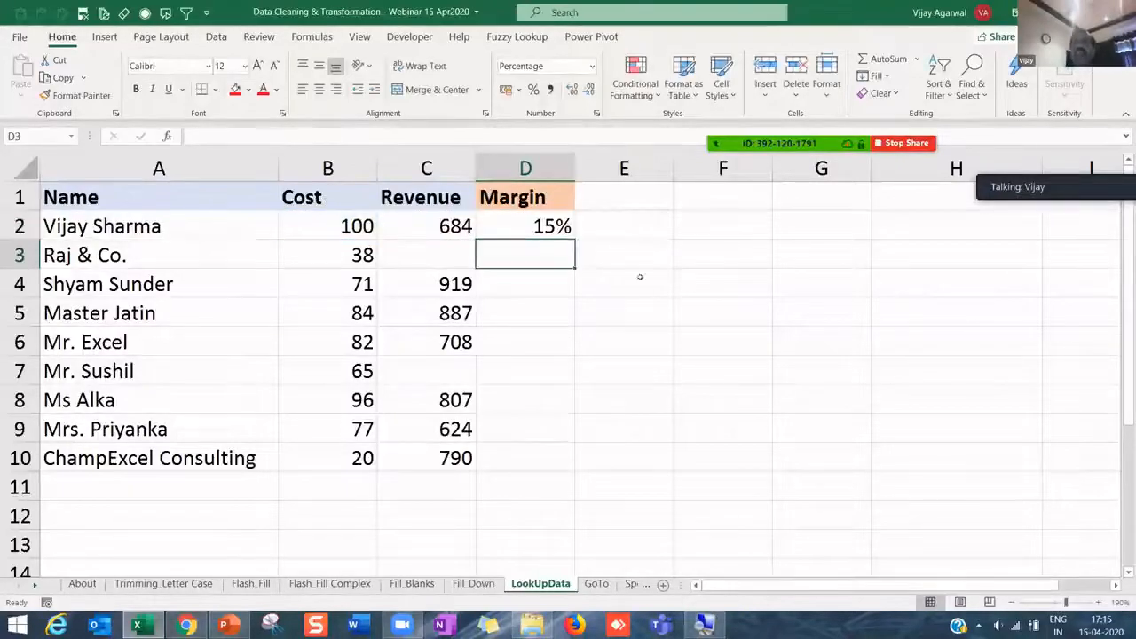
- Fill the D2 formula down to D10 and check the #DIV/0! errors in D3 and D7
key(Up)
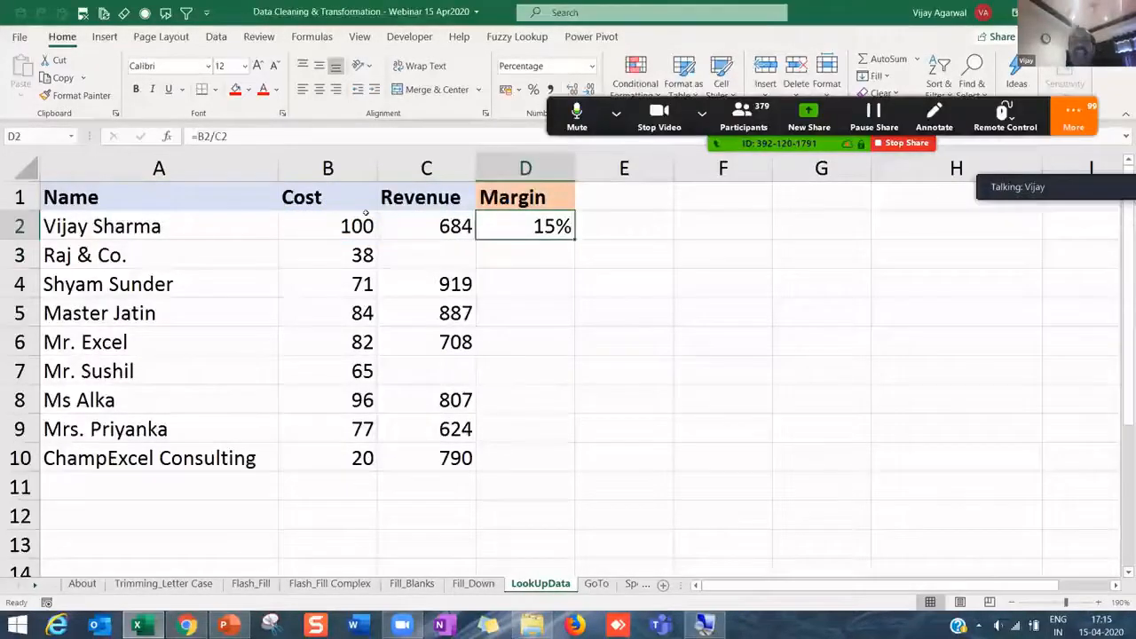
click(364, 222)
click(388, 225)
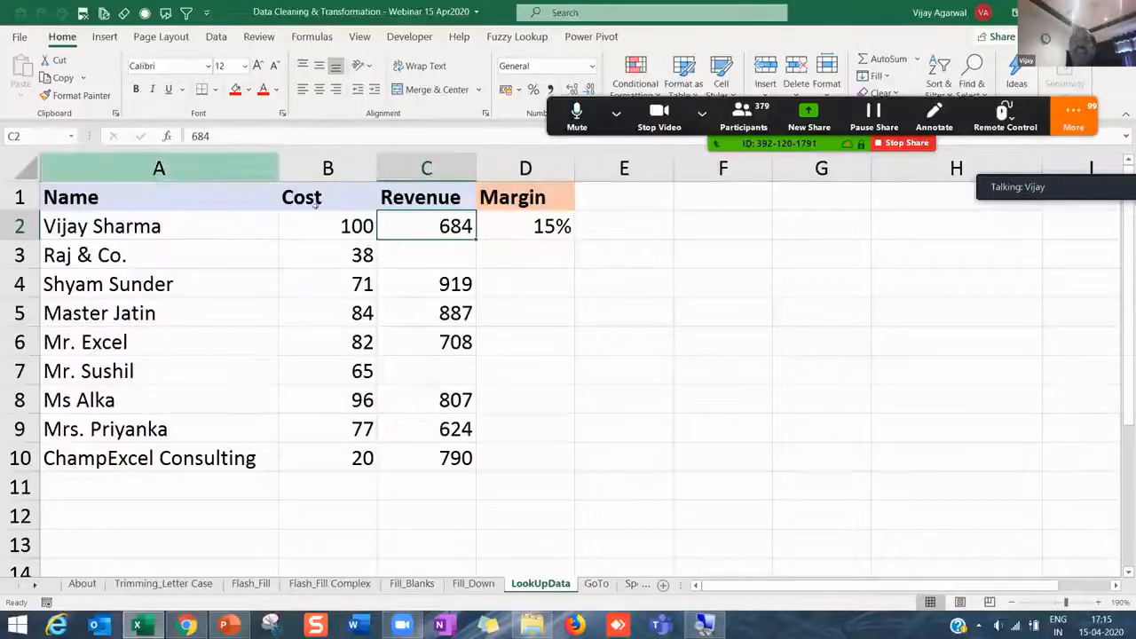
click(528, 227)
drag(578, 238, 591, 459)
click(519, 257)
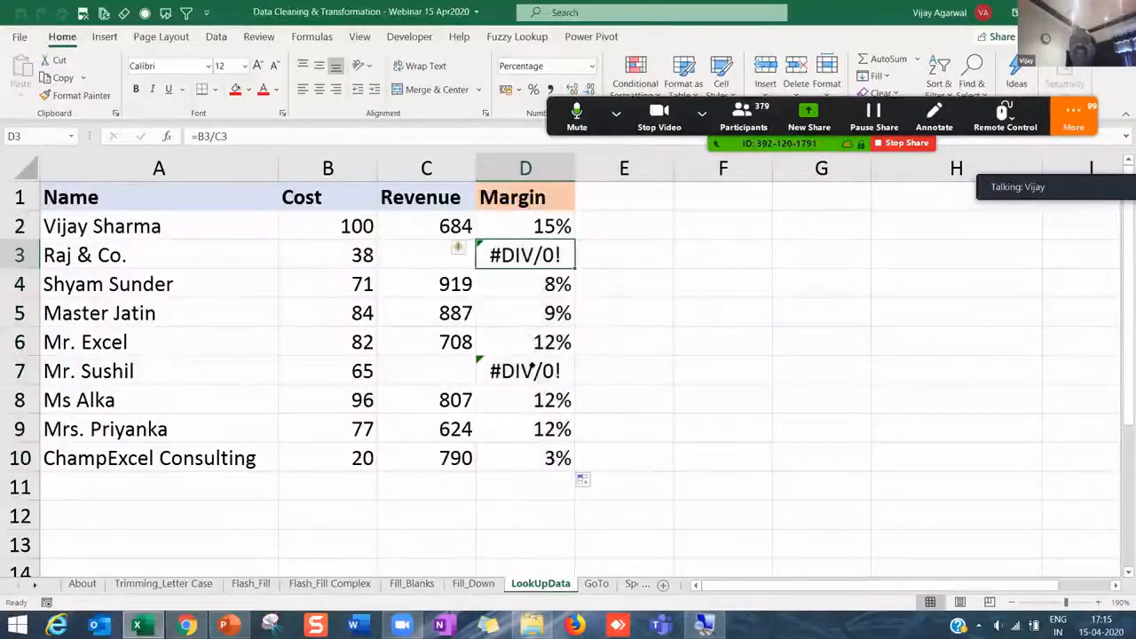
click(531, 364)
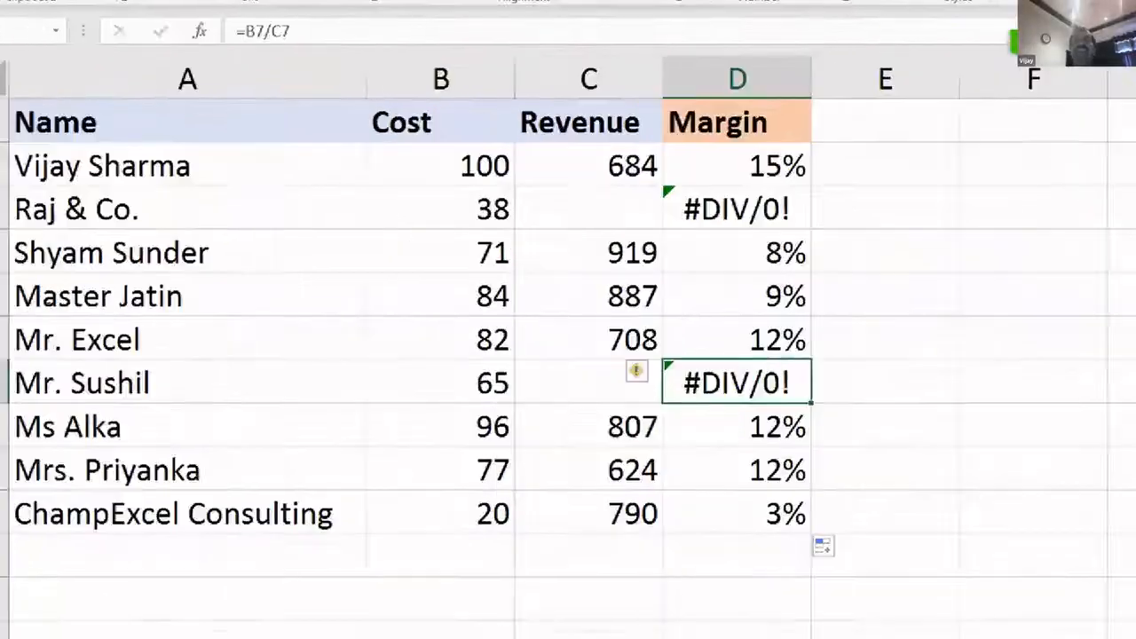
- Turn on header filters and filter the Margin column to show only #DIV/0! rows
drag(133, 166, 133, 283)
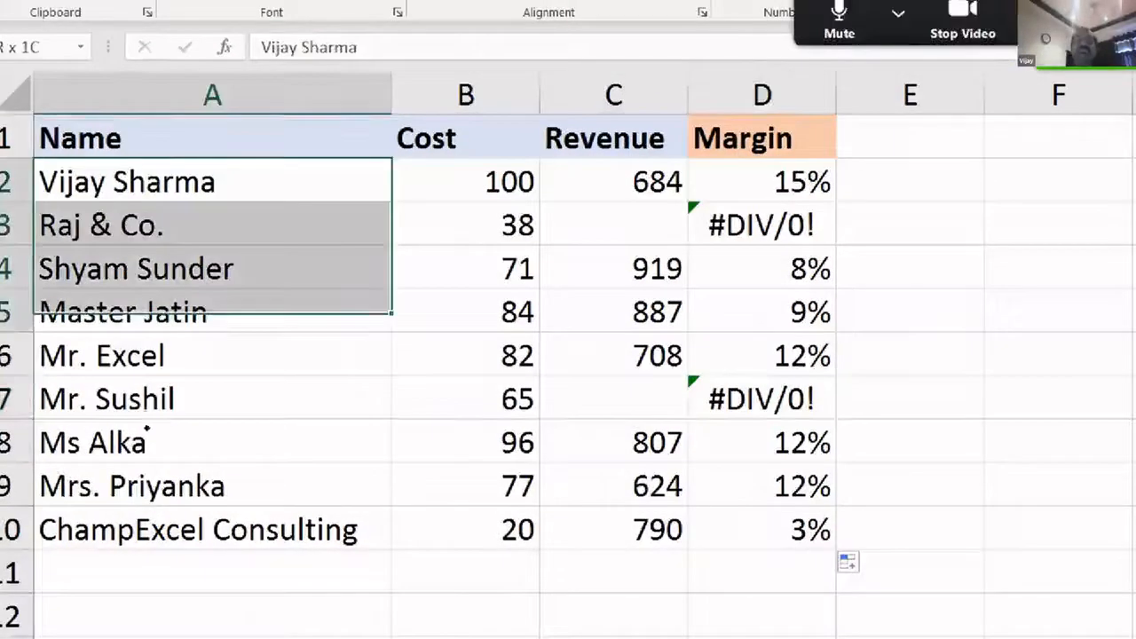
key(ctrl+shift+Down)
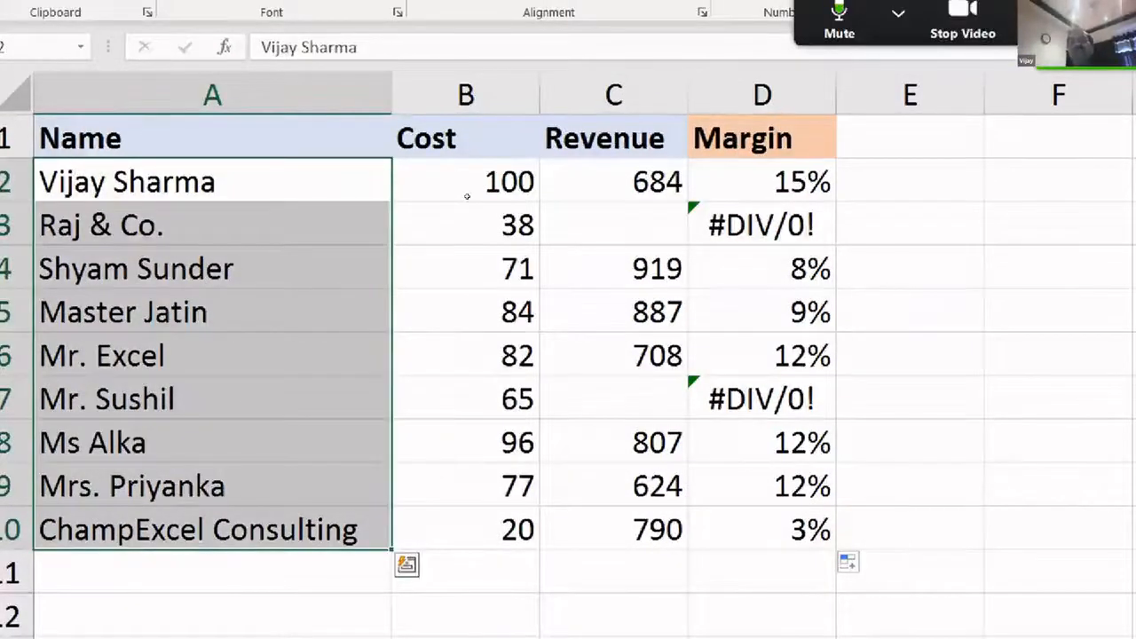
key(Up)
key(Right)
key(Right)
key(ctrl+shift+l)
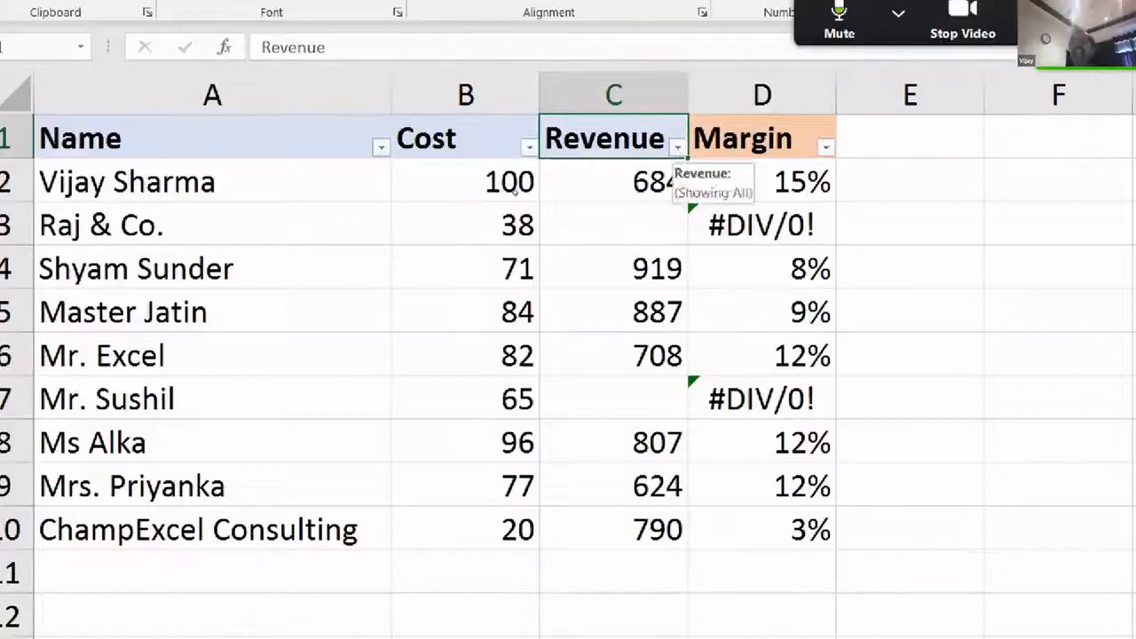
click(825, 146)
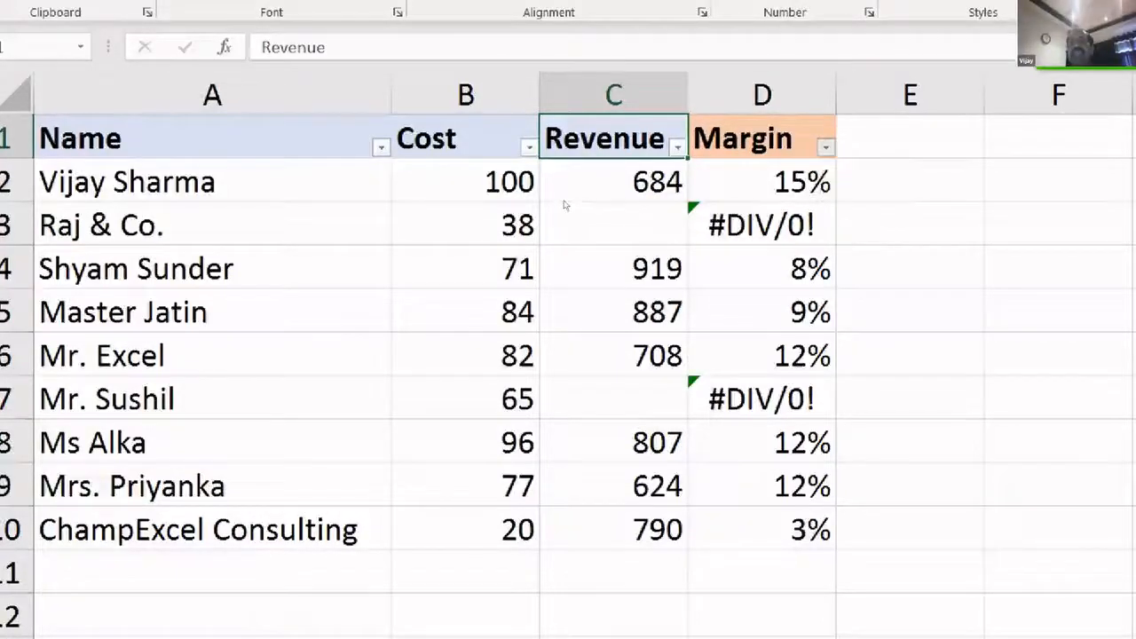
click(599, 380)
click(600, 497)
click(701, 587)
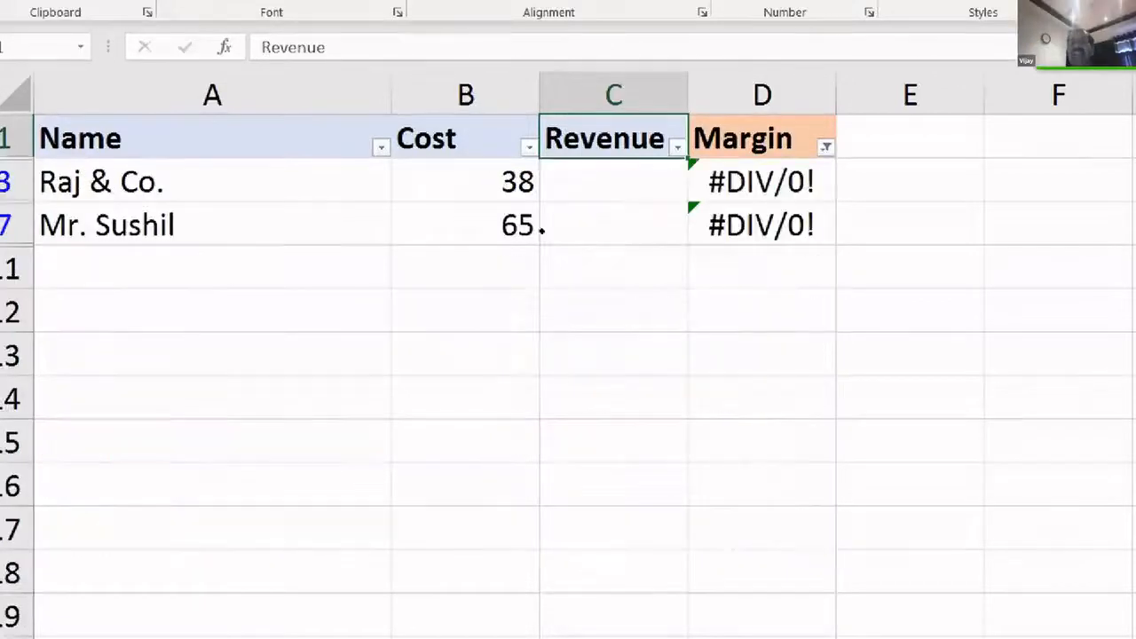
- Delete the visible #DIV/0! cells in D3:D7 and clear the filter to show all rows
key(Right)
key(Down)
key(shift+Down)
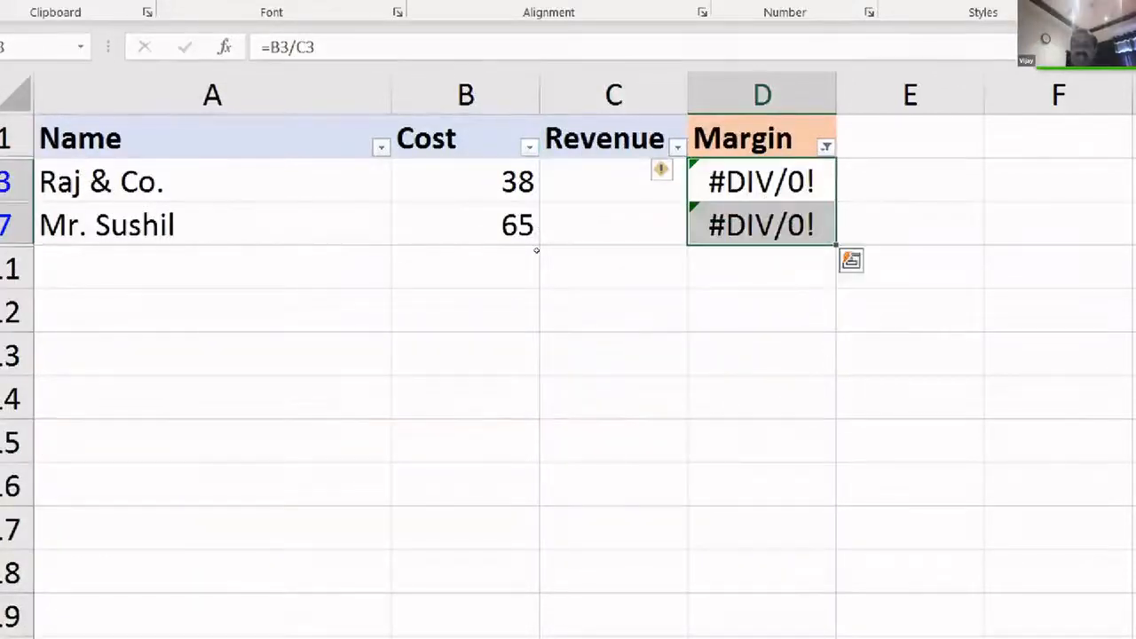
key(Delete)
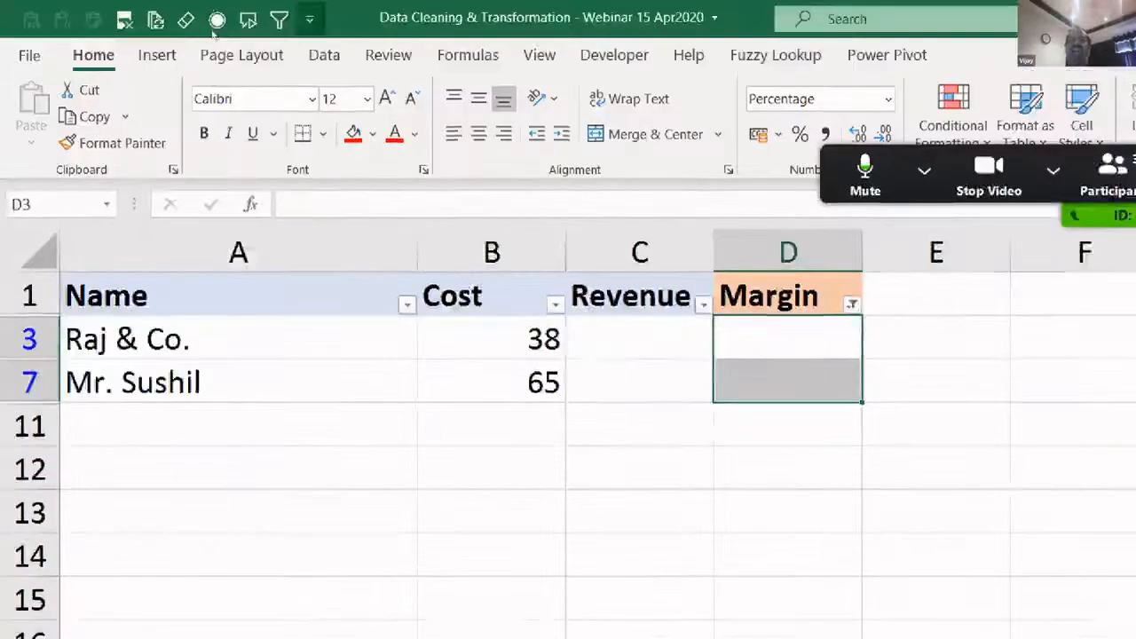
click(324, 55)
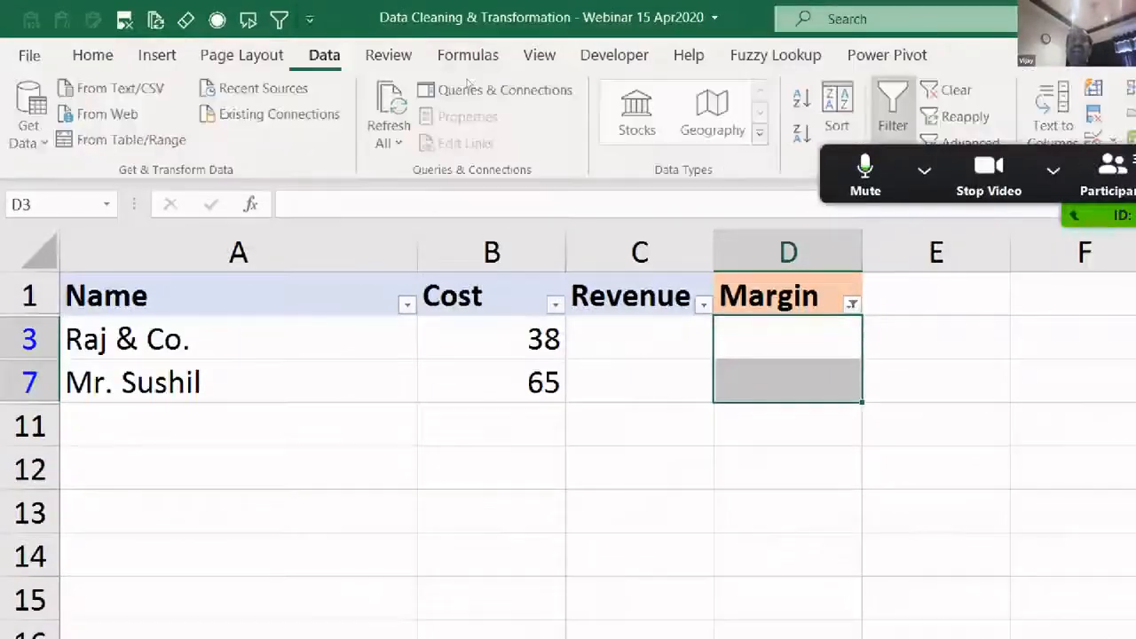
click(950, 90)
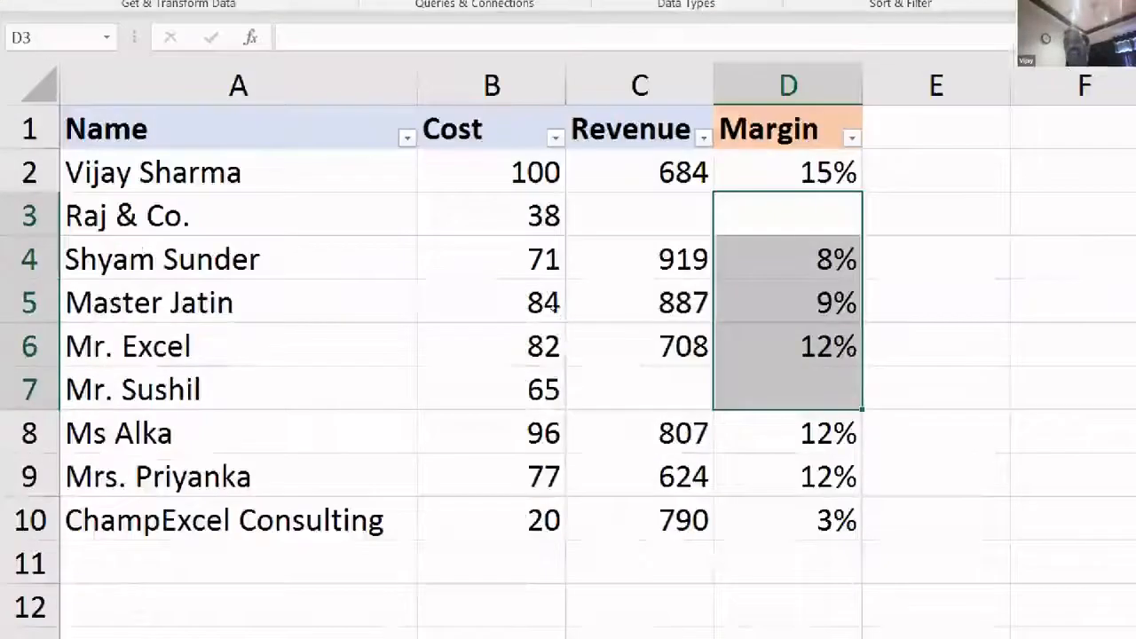
key(Down)
key(Down)
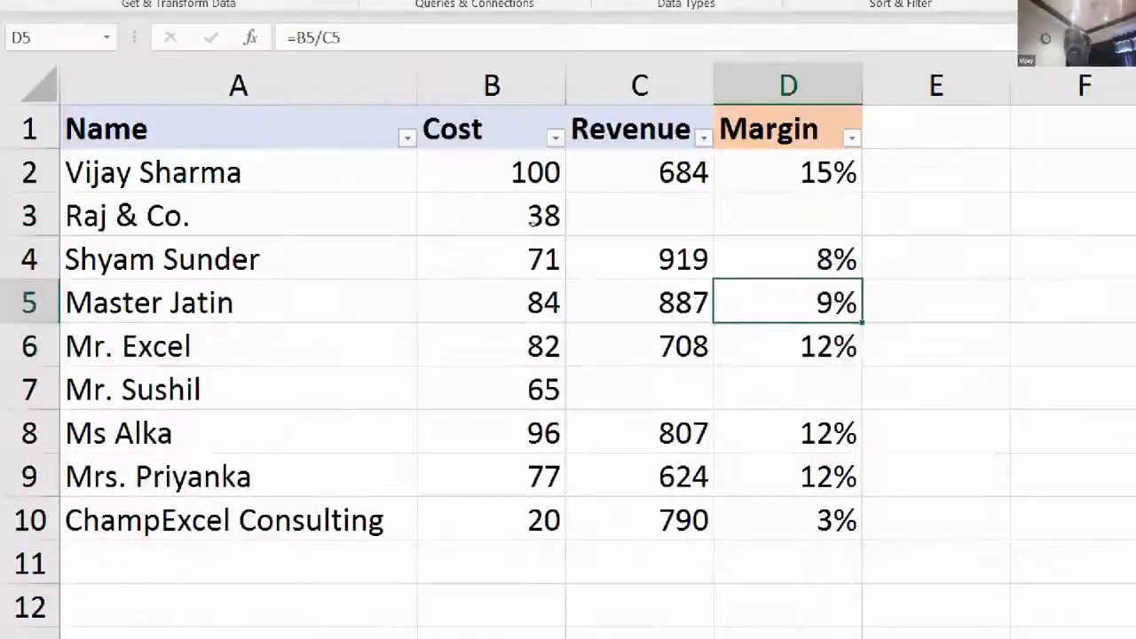
key(Up)
key(Up)
key(Down)
key(Down)
key(Down)
key(Down)
key(Up)
key(Up)
key(Up)
key(Up)
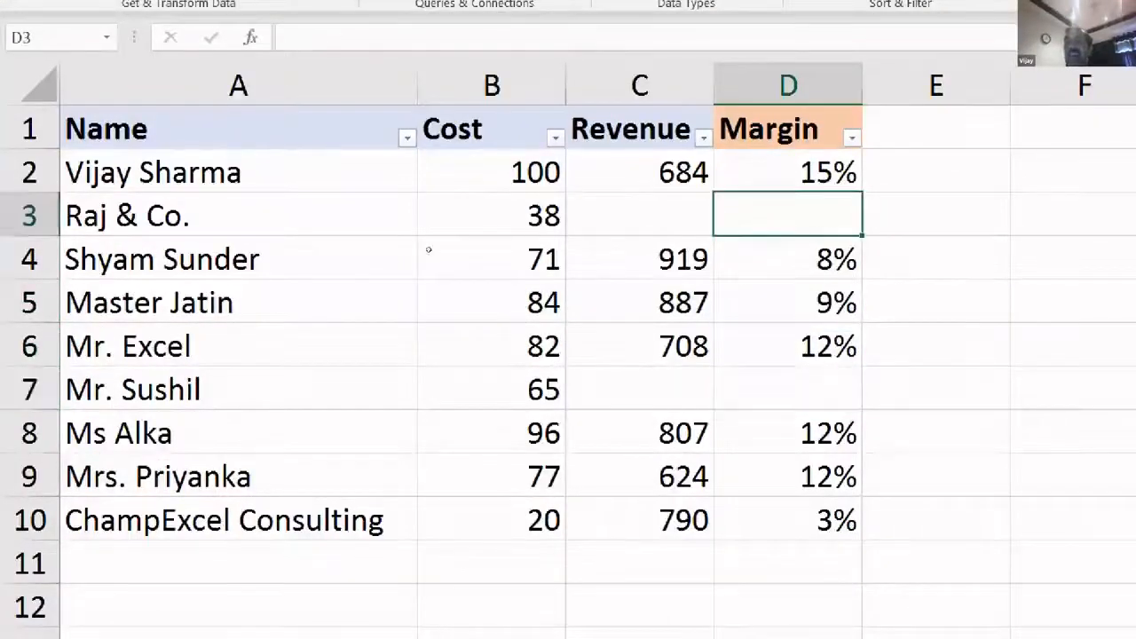
key(Left)
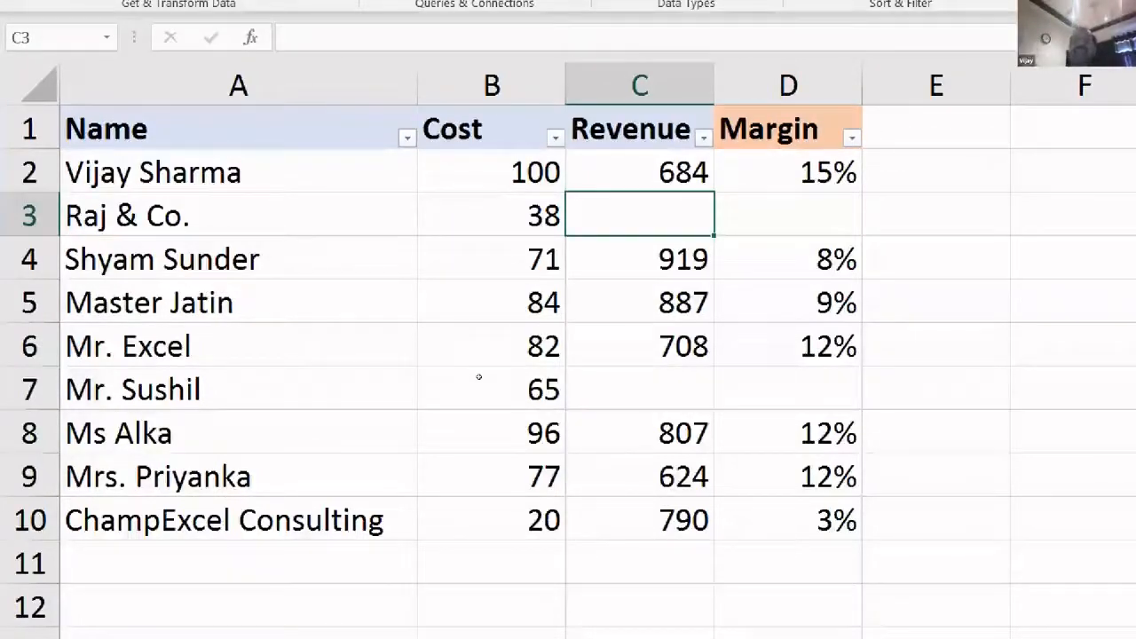
text(50)
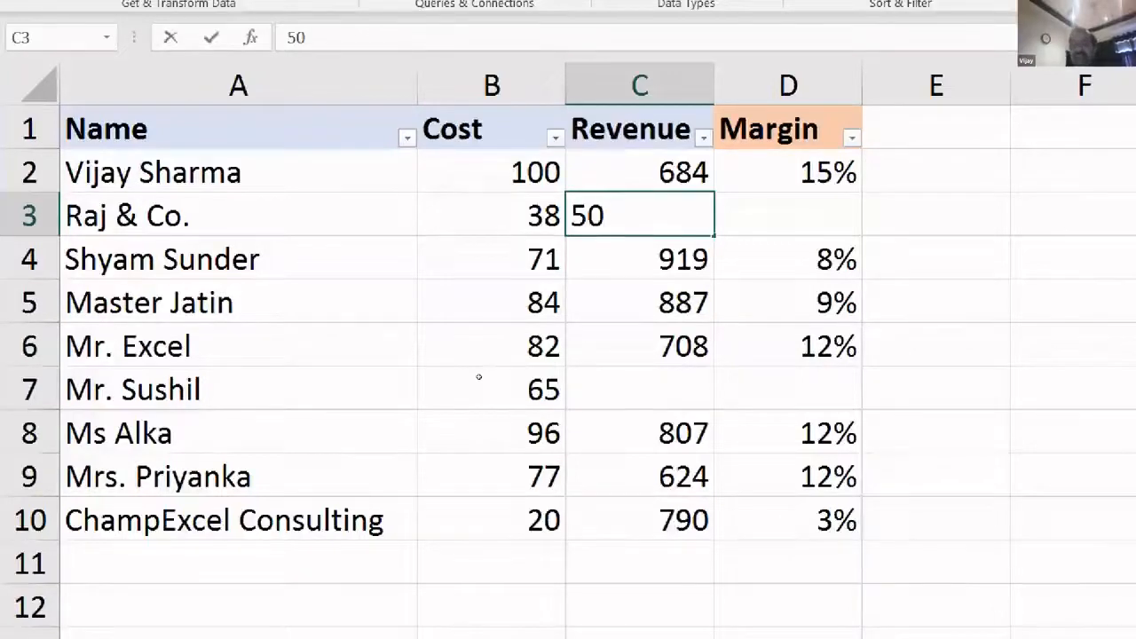
key(Return)
key(Up)
key(Right)
key(Left)
key(Right)
key(Left)
key(Right)
key(Left)
key(Right)
key(Left)
key(Right)
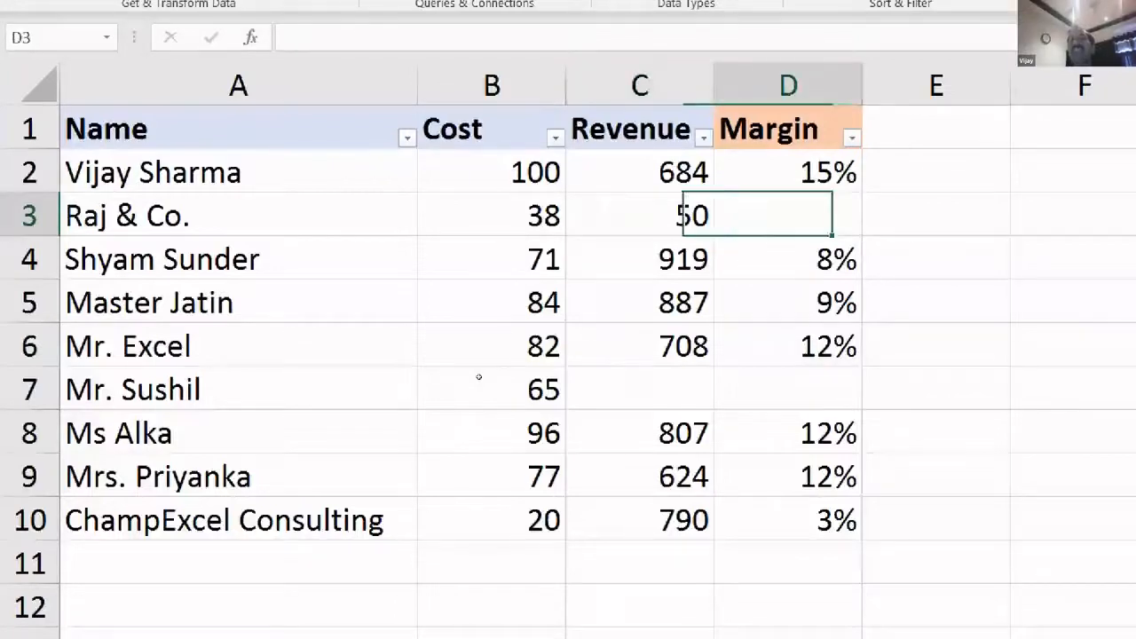
key(Up)
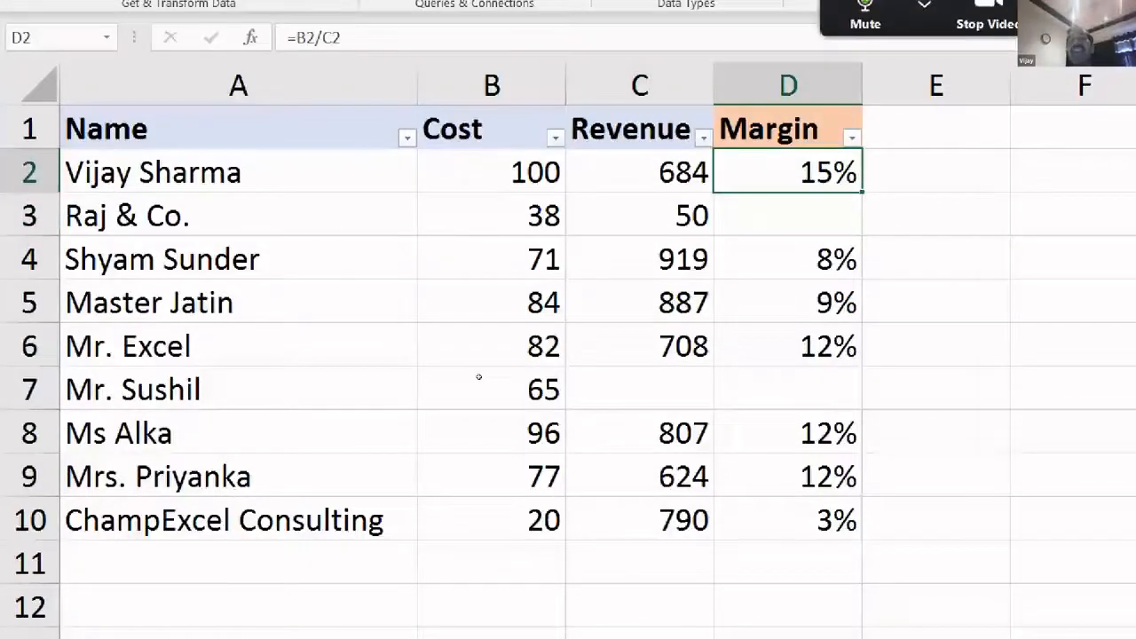
key(Down)
key(Down)
key(Down)
key(Down)
key(Up)
key(Up)
key(Up)
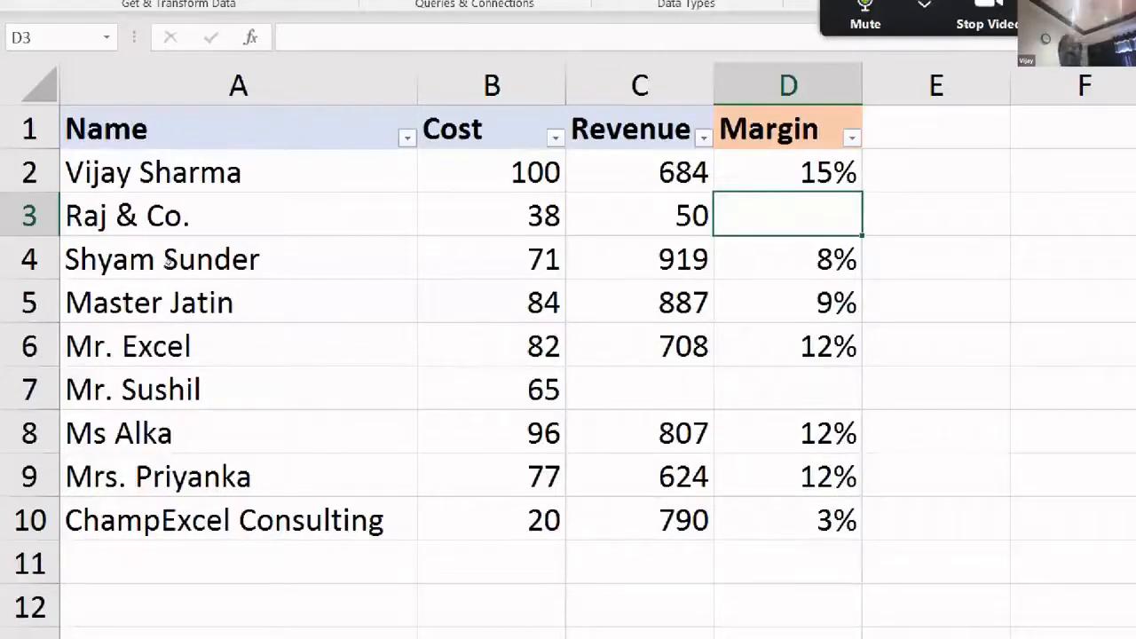
- Copy the D2 margin formula down to D10
key(Home)
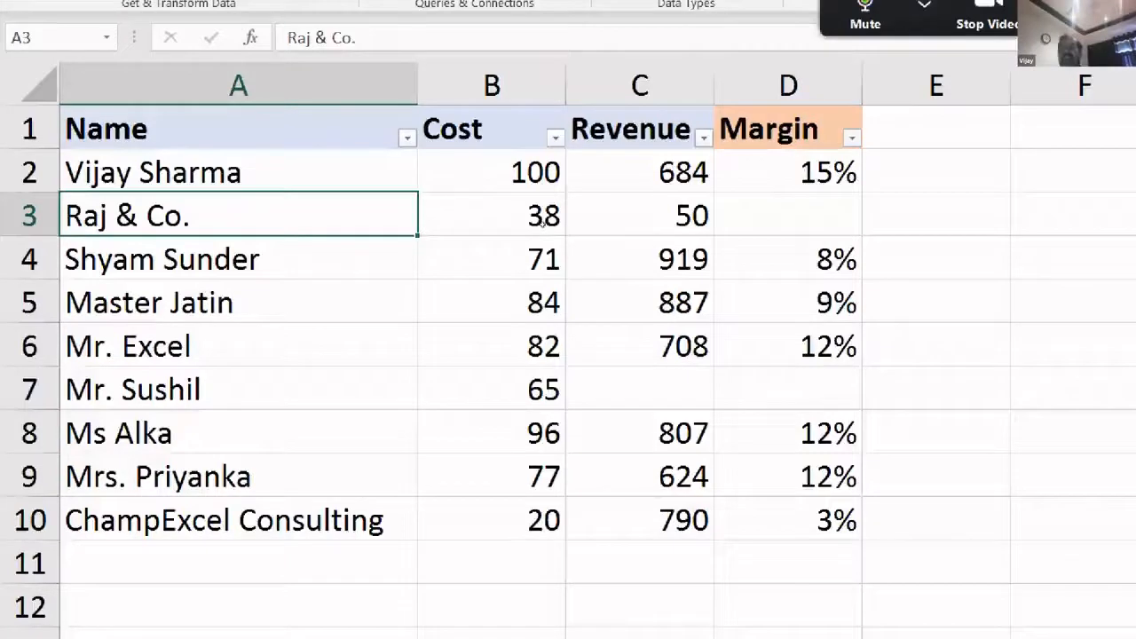
key(Up)
key(ctrl+Right)
drag(861, 191, 844, 524)
click(936, 388)
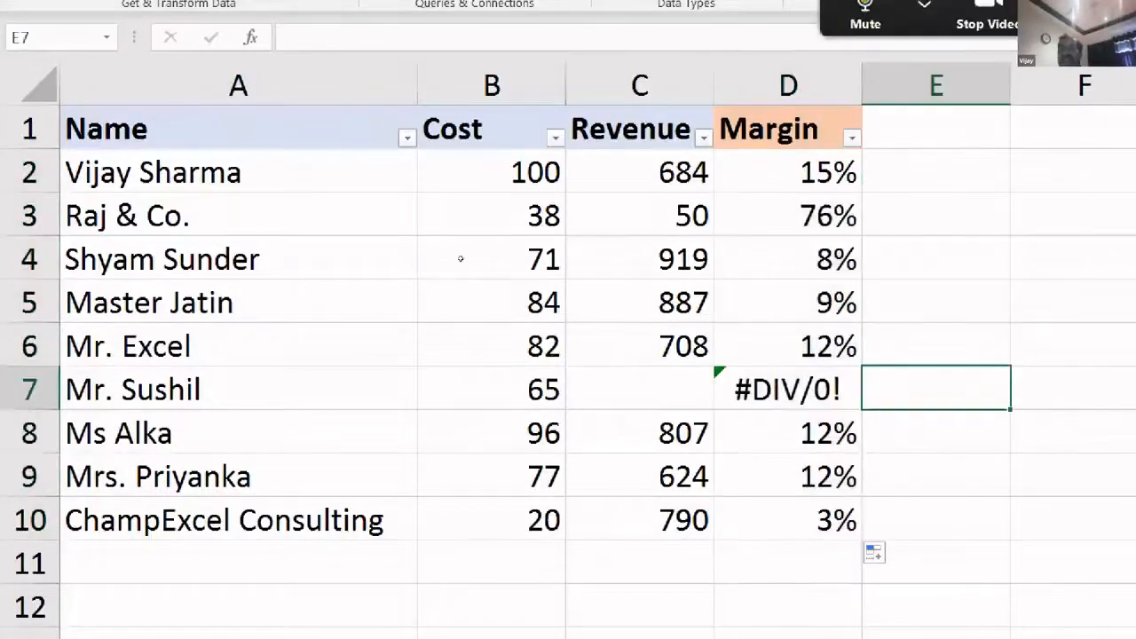
- Clear the revenue in C3, check the margin results, and return to D2
key(Up)
key(Up)
key(Up)
key(Up)
key(Left)
key(Left)
key(Delete)
key(Right)
key(Down)
key(Down)
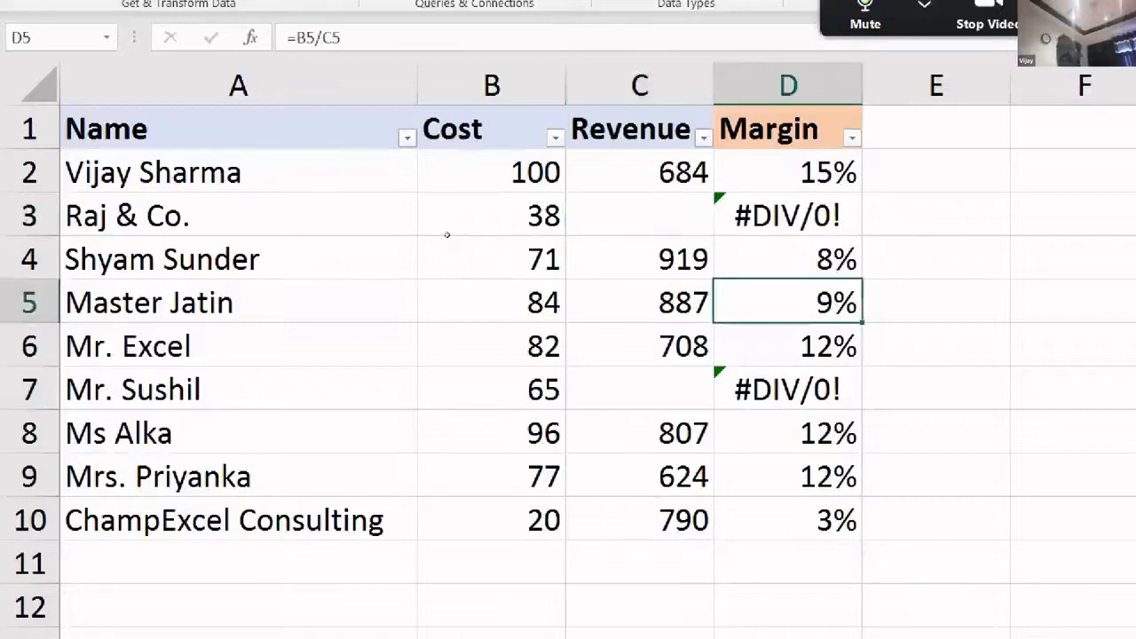
key(Up)
key(Up)
key(Left)
key(Up)
key(Right)
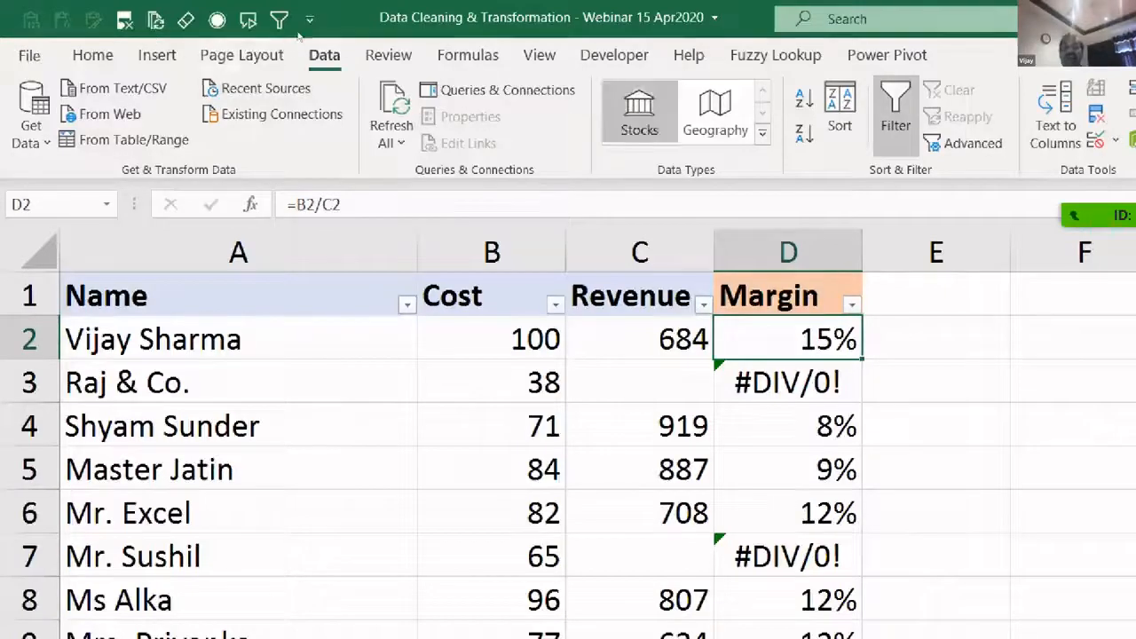
click(468, 55)
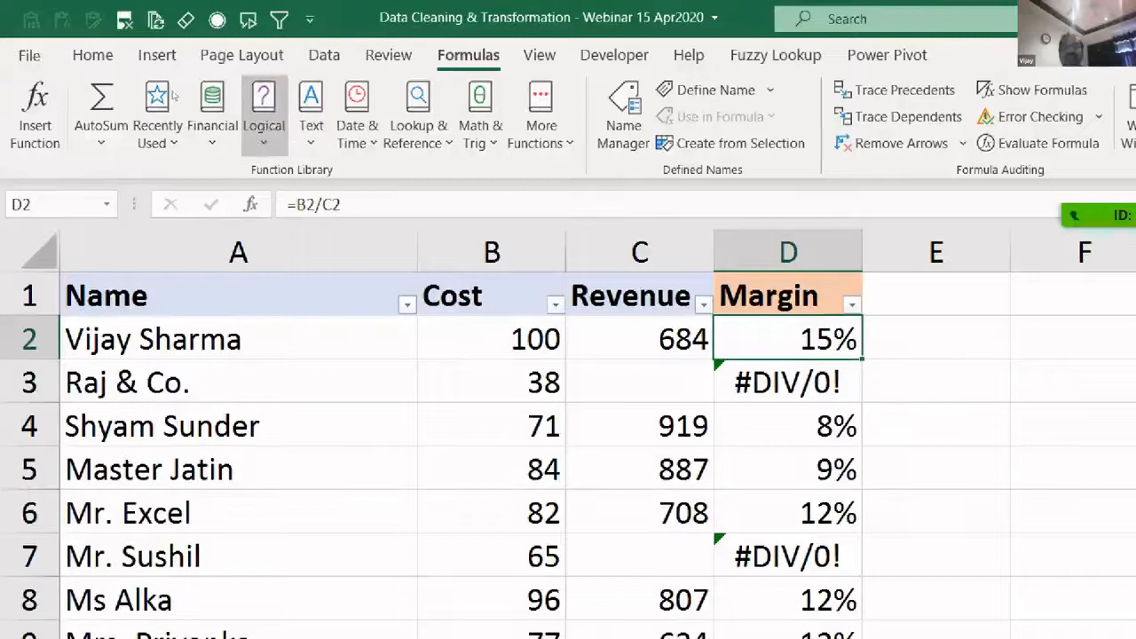
- Look up IFERROR in the Logical functions list, then put the D2 formula into edit mode
click(264, 133)
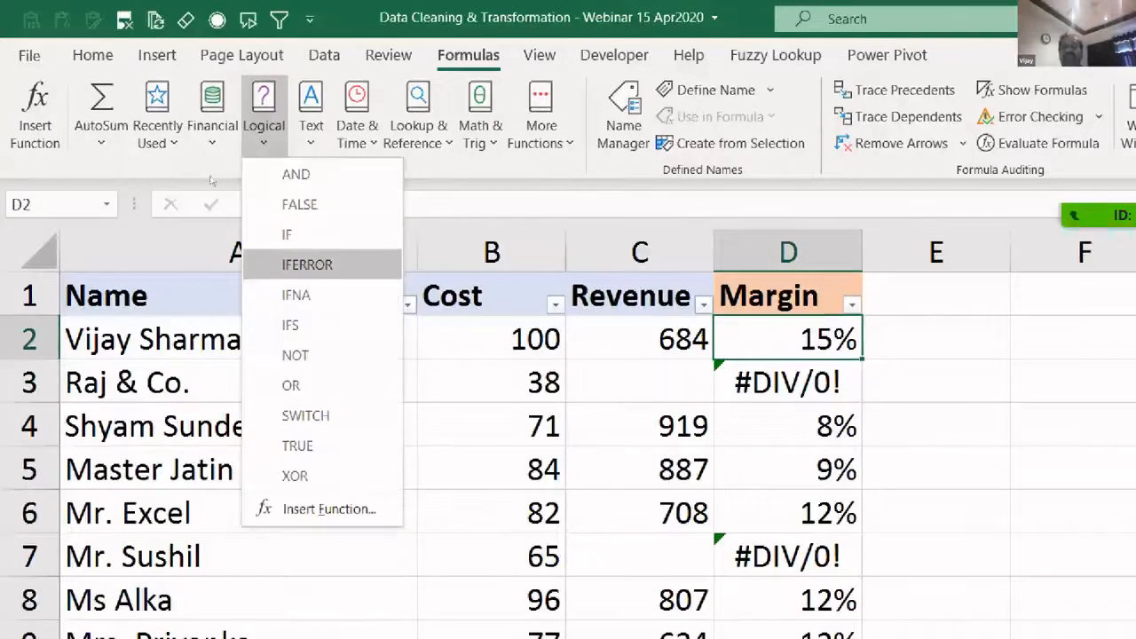
click(497, 299)
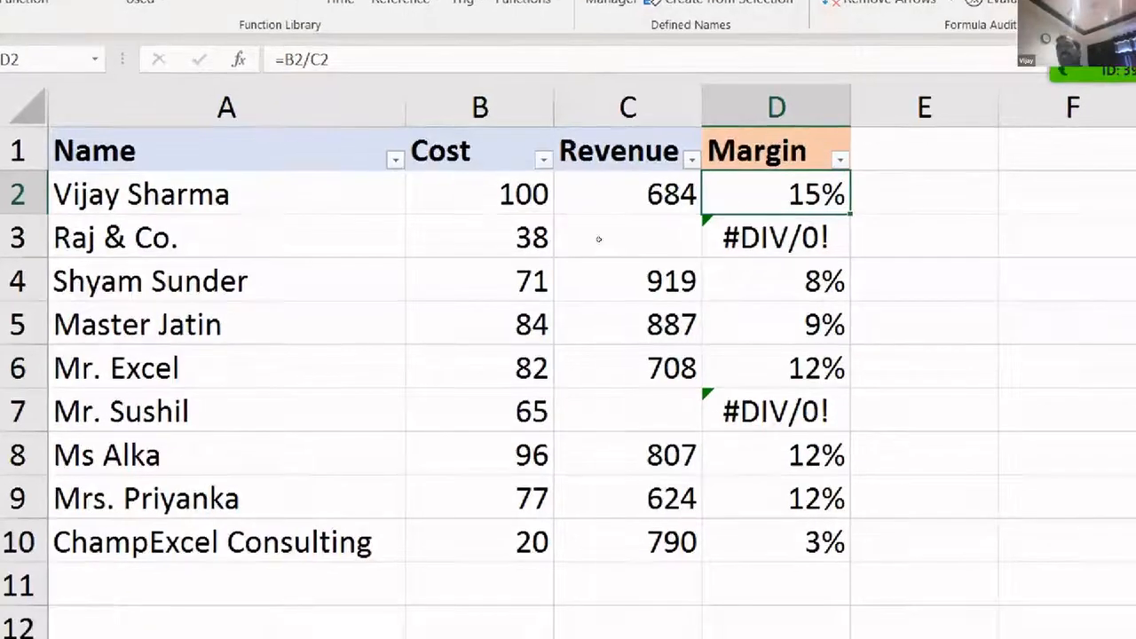
key(Right)
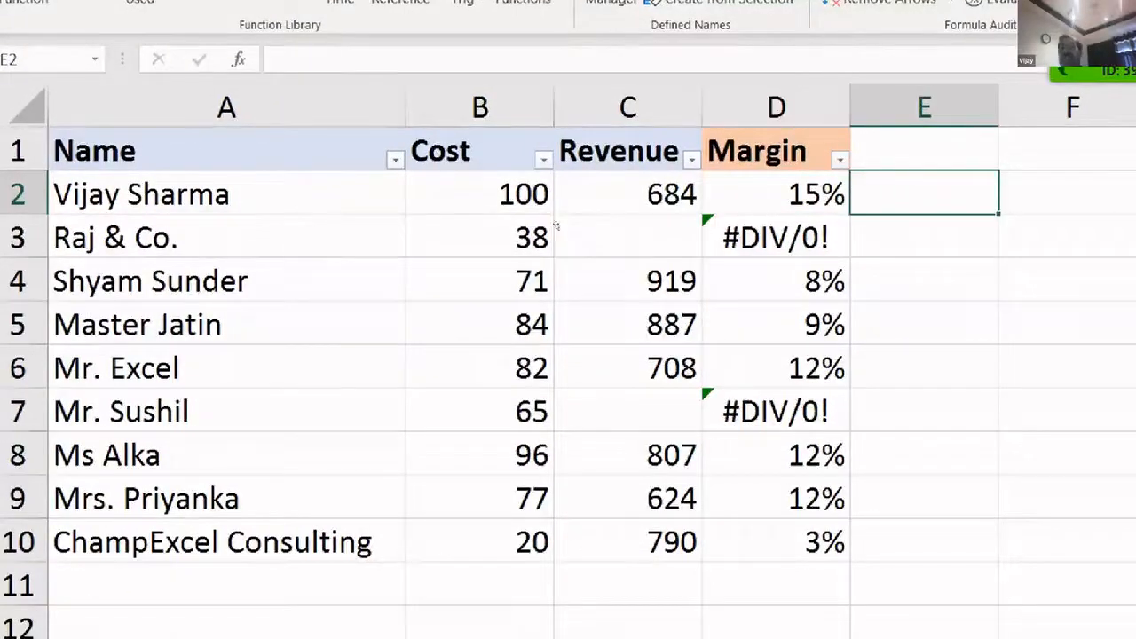
key(Left)
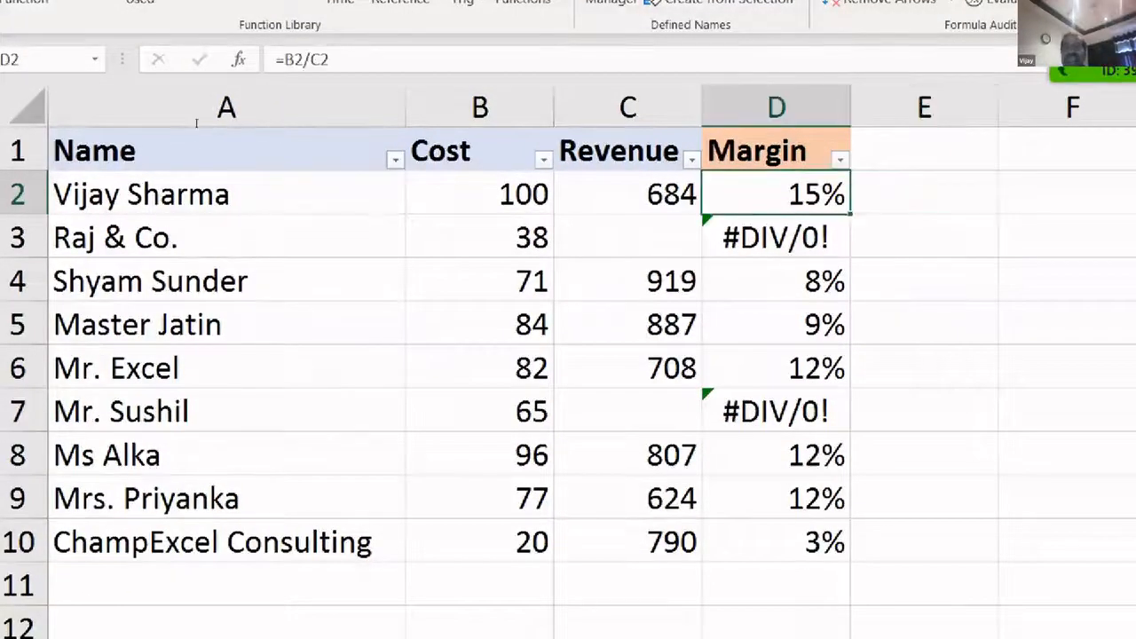
key(F2)
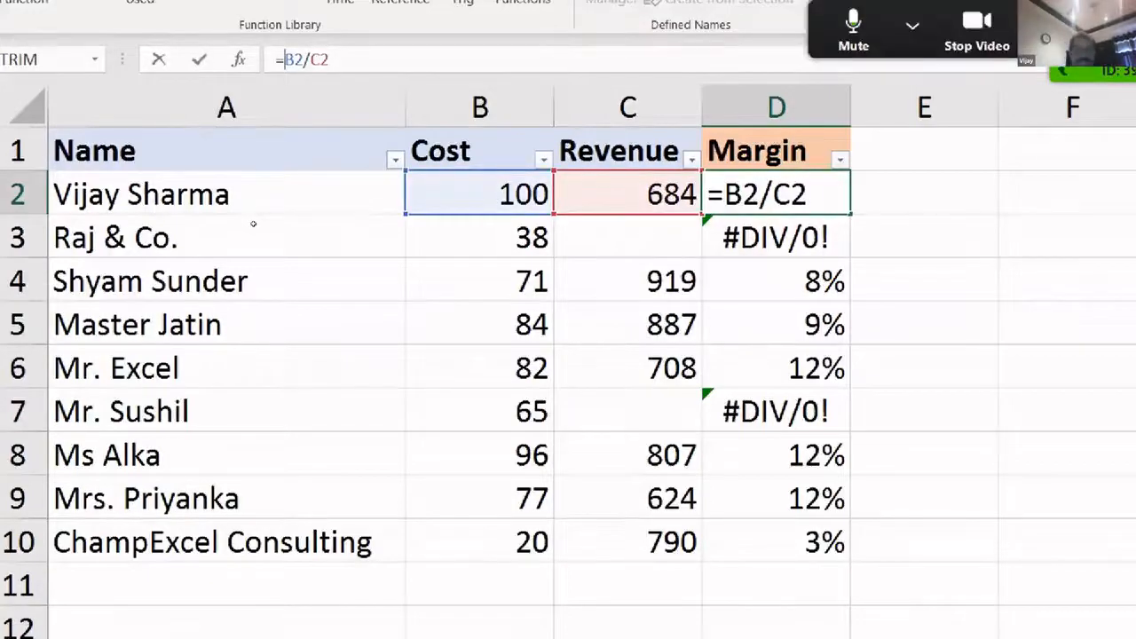
- Change the D2 formula to =IFERROR(B2/C2,0) so missing revenue returns 0
text(+)
key(BackSpace)
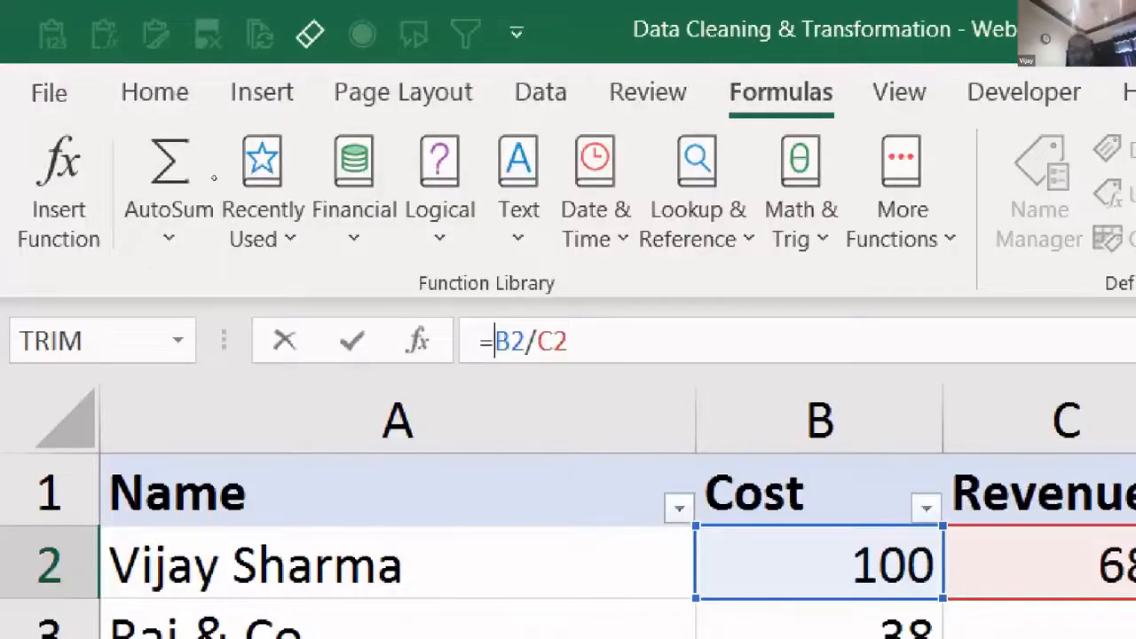
text(IFER)
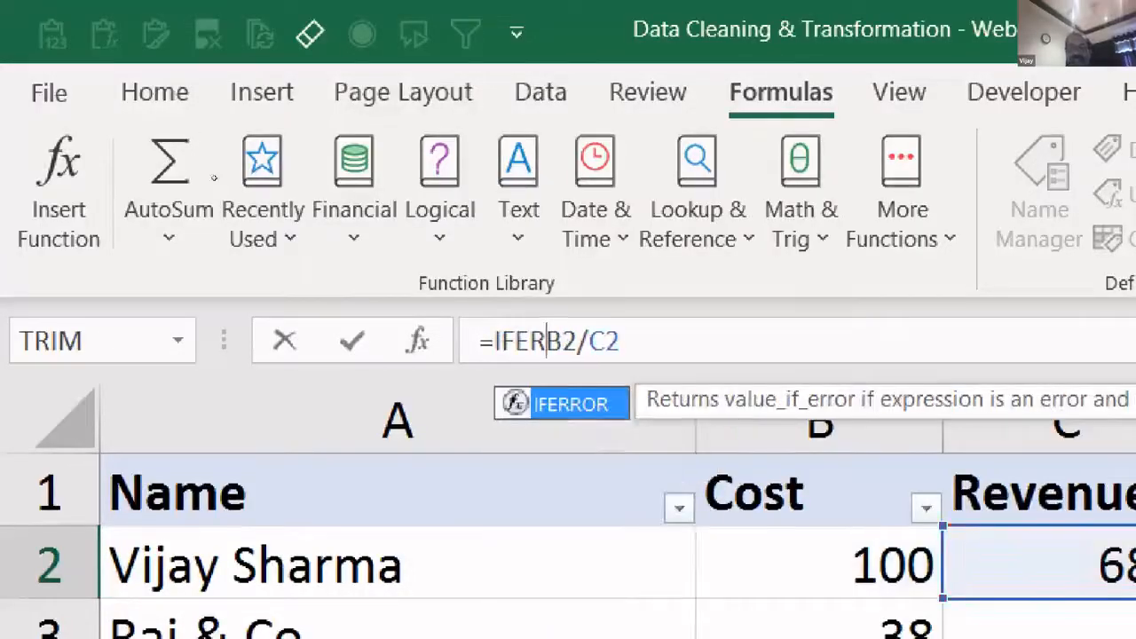
key(Tab)
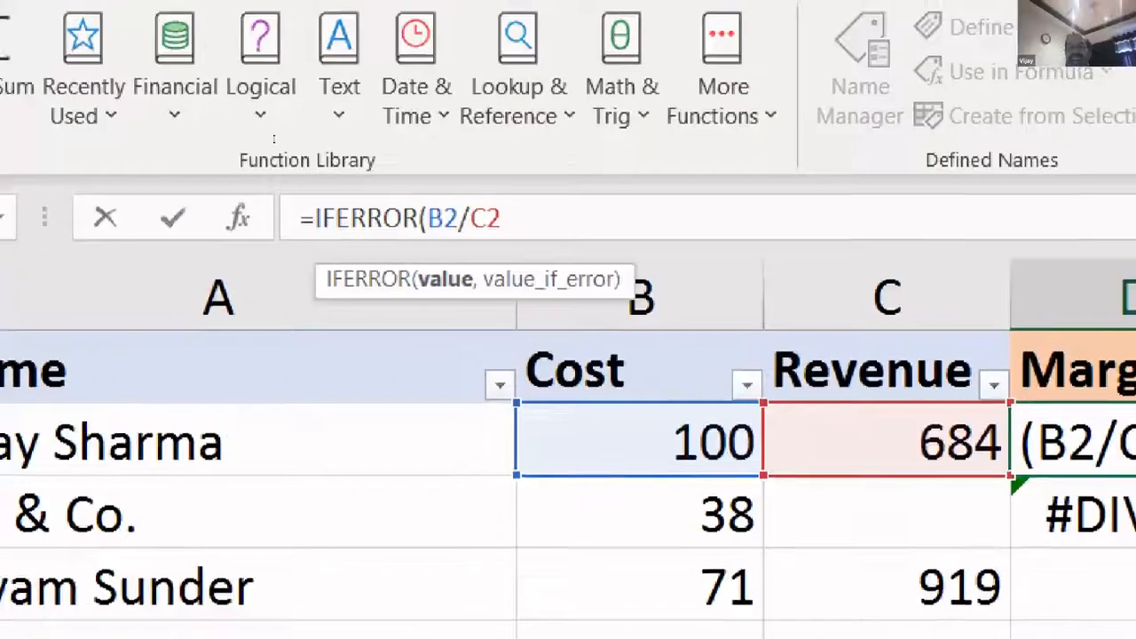
text(,)
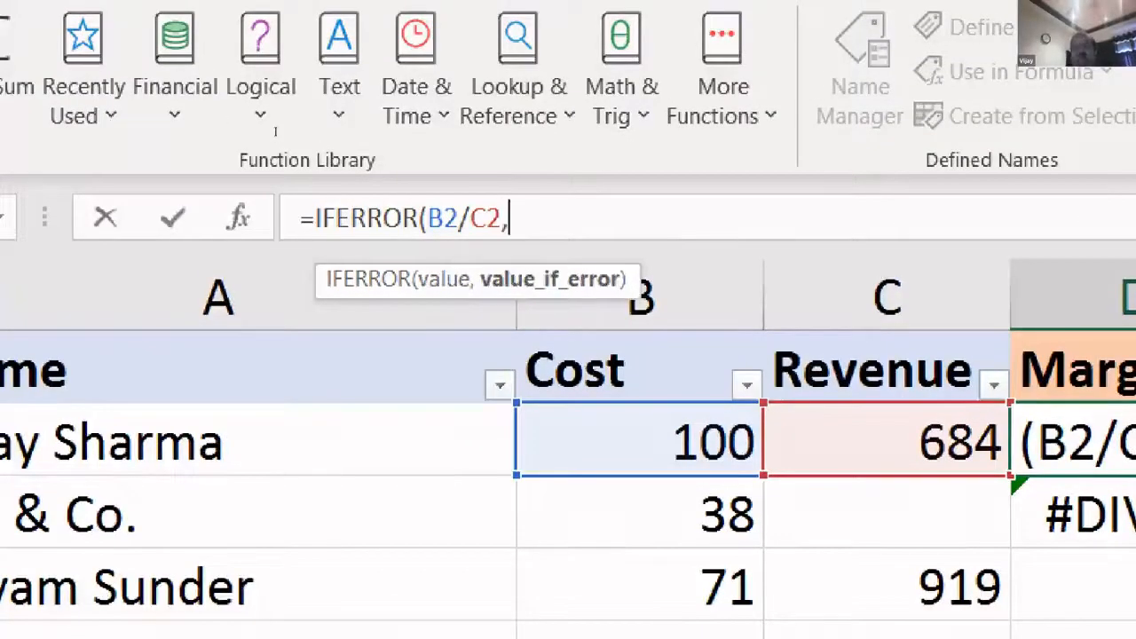
text(0)
key(BackSpace)
text(")
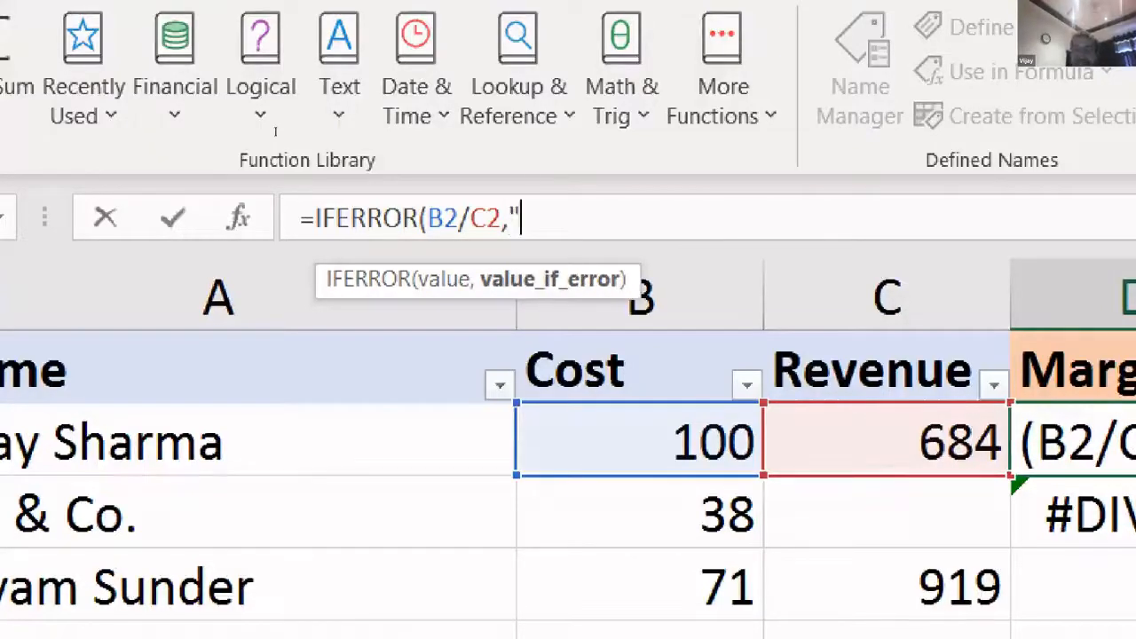
text("))
key(BackSpace)
key(BackSpace)
key(BackSpace)
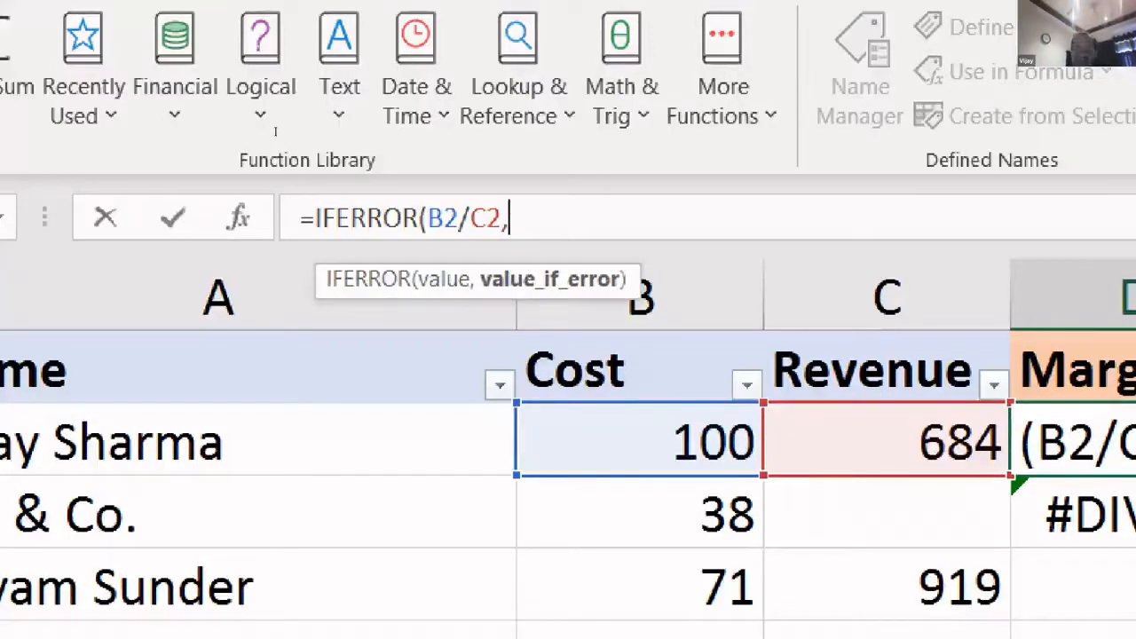
key(shift+Home)
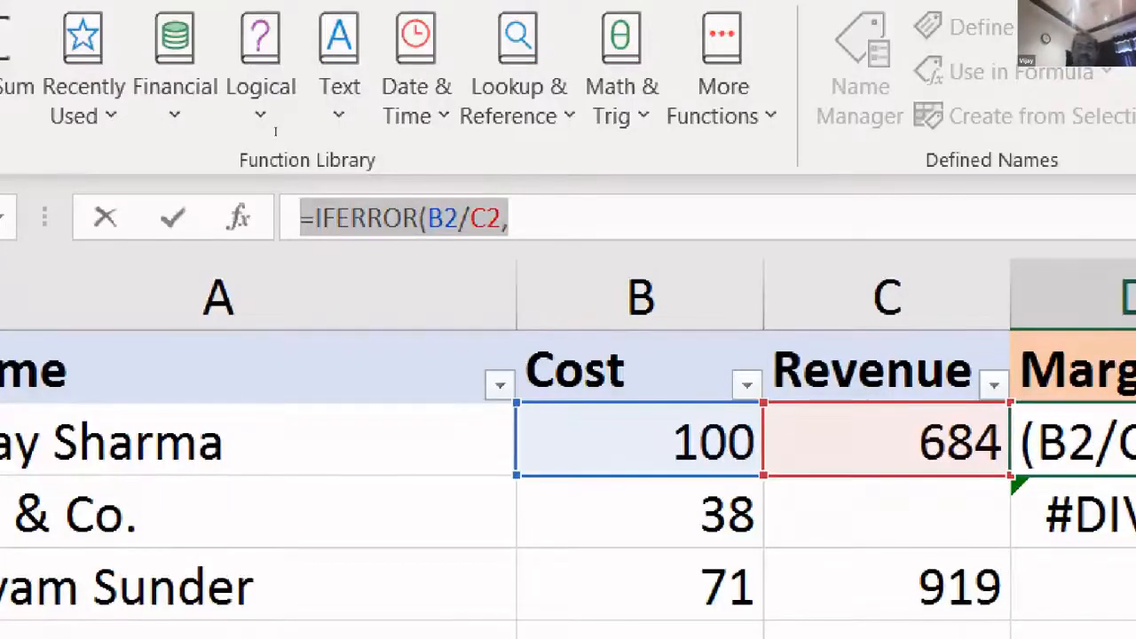
key(End)
text("Error)
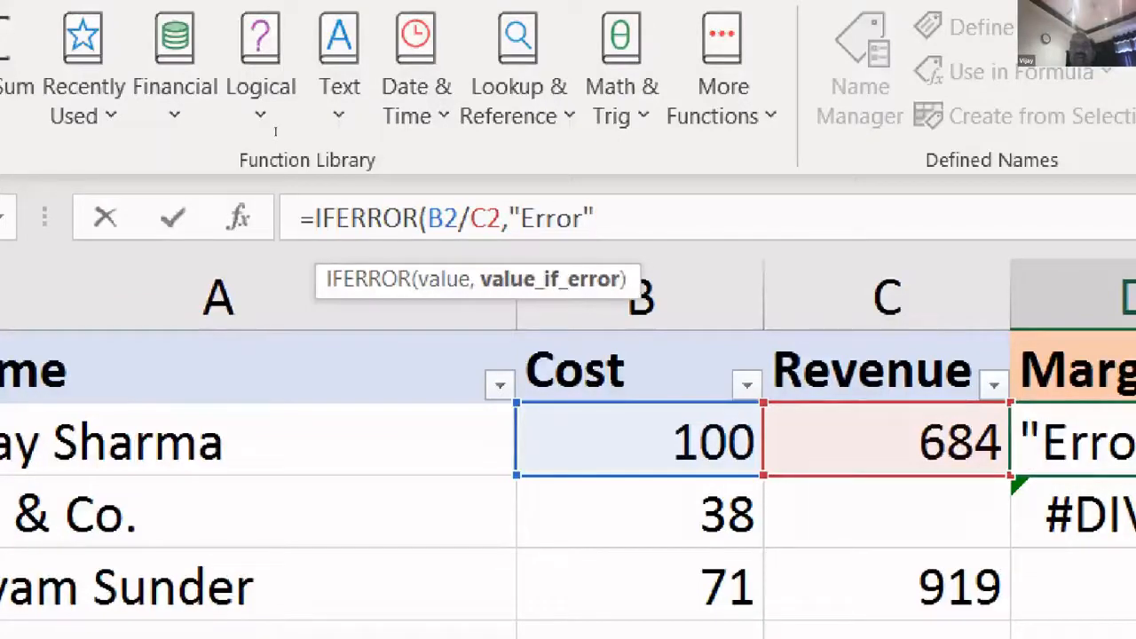
key(BackSpace)
key(BackSpace)
key(BackSpace)
key(BackSpace)
key(BackSpace)
key(BackSpace)
key(BackSpace)
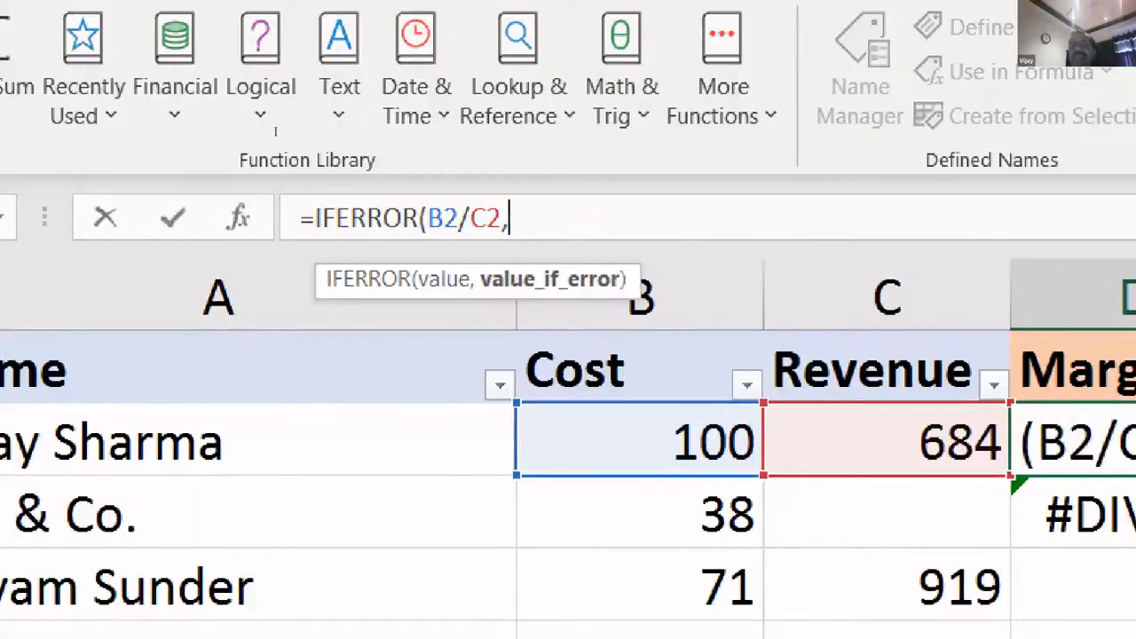
text(0)
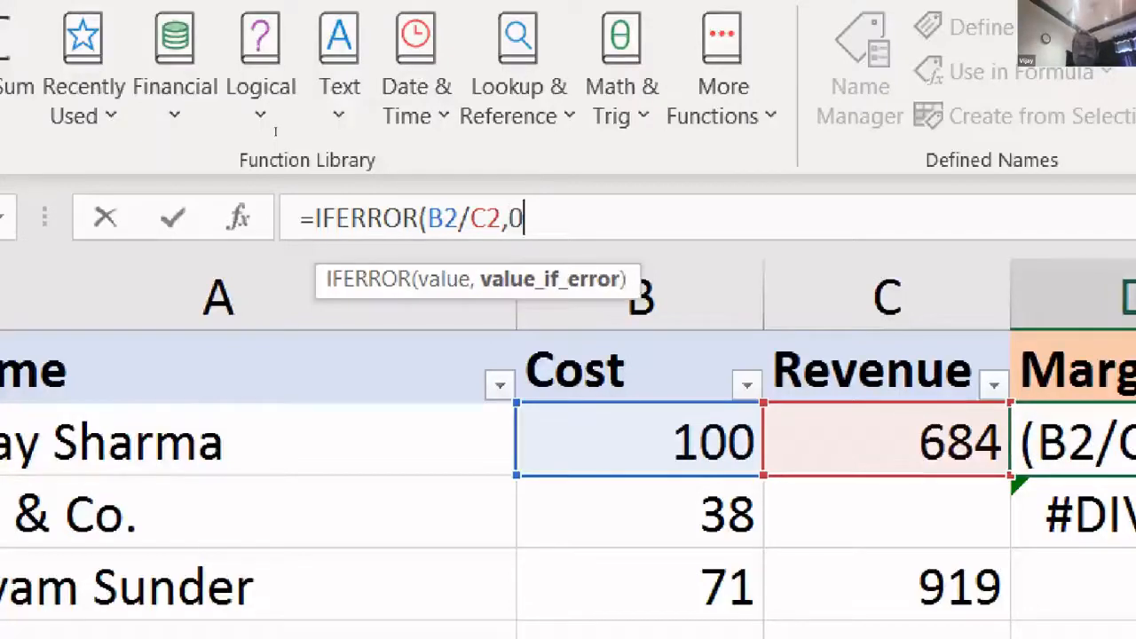
text())
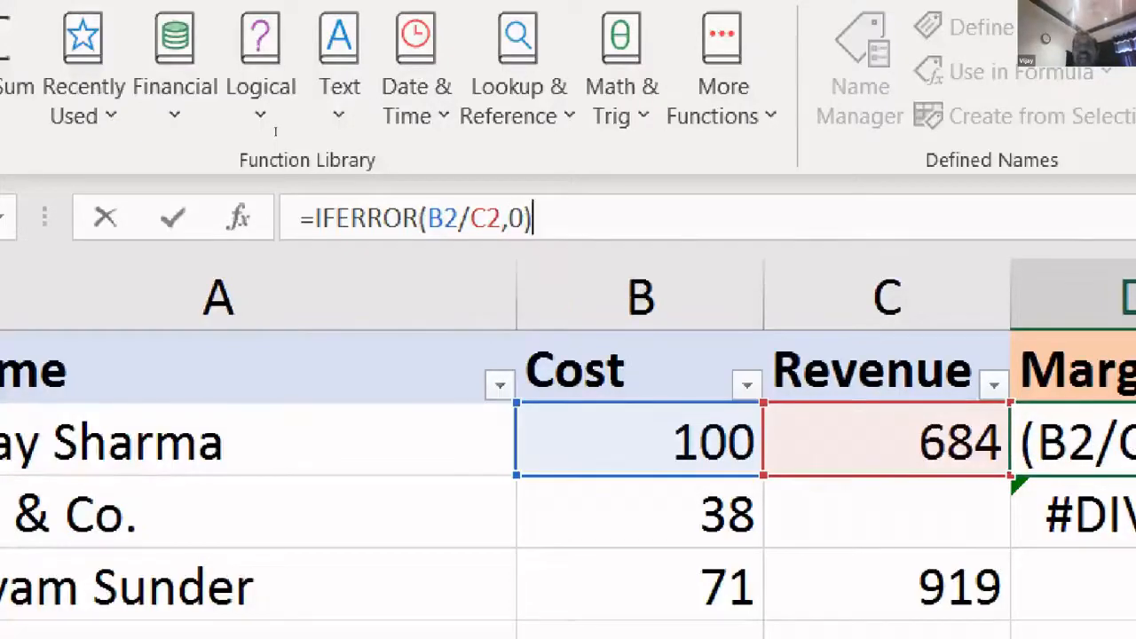
key(Return)
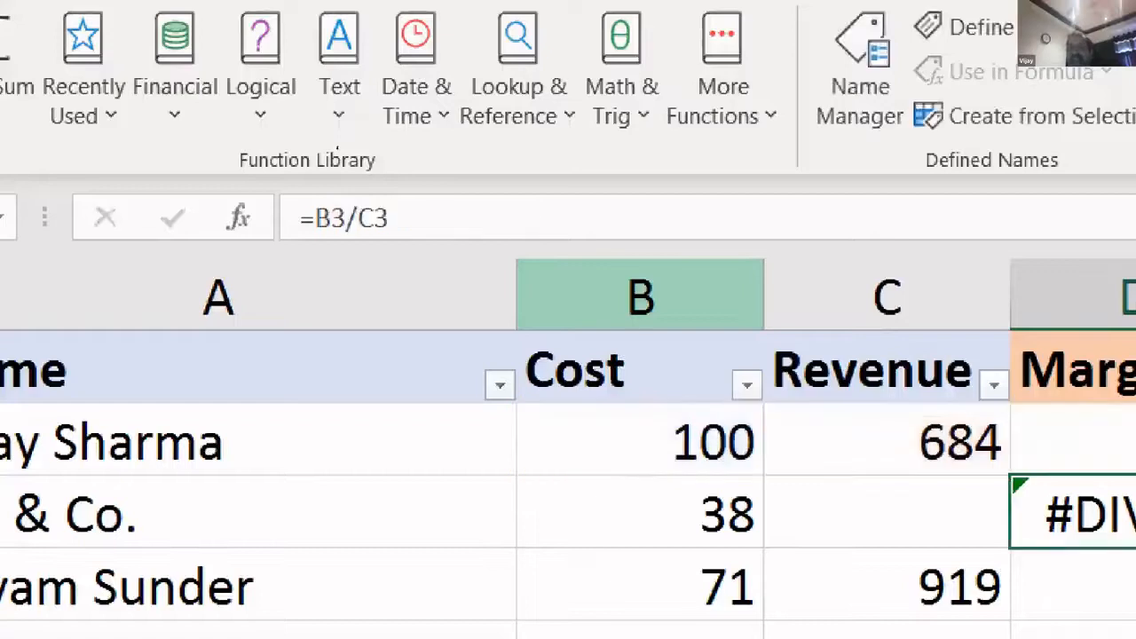
- Reselect D2 and extend the selection down the Margin column to D10
click(373, 216)
drag(580, 263, 578, 494)
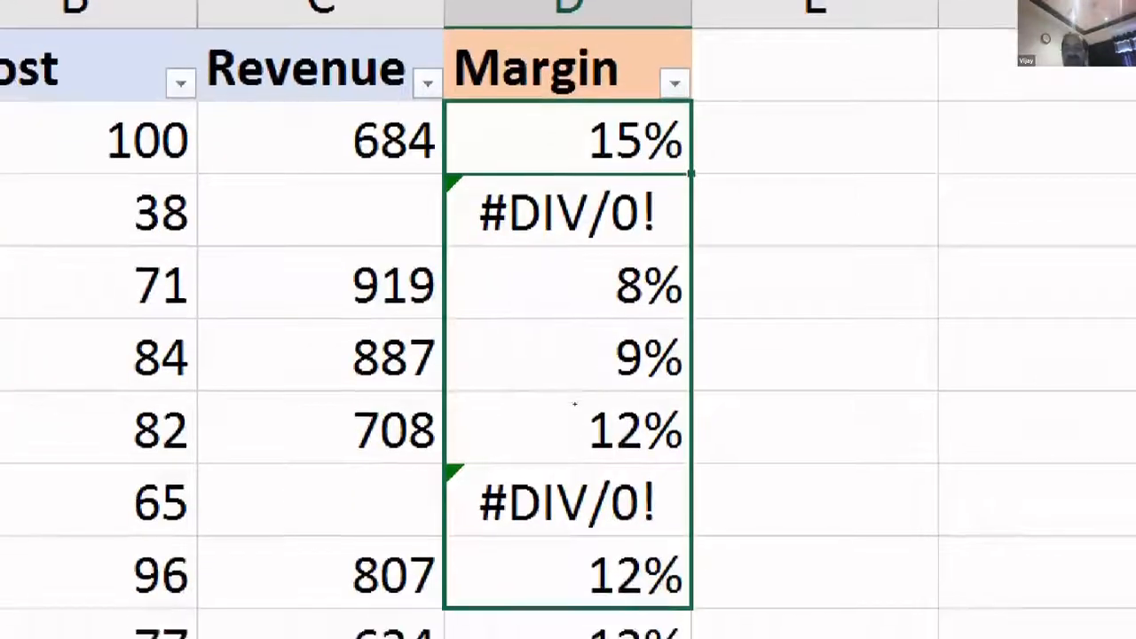
drag(575, 403, 539, 70)
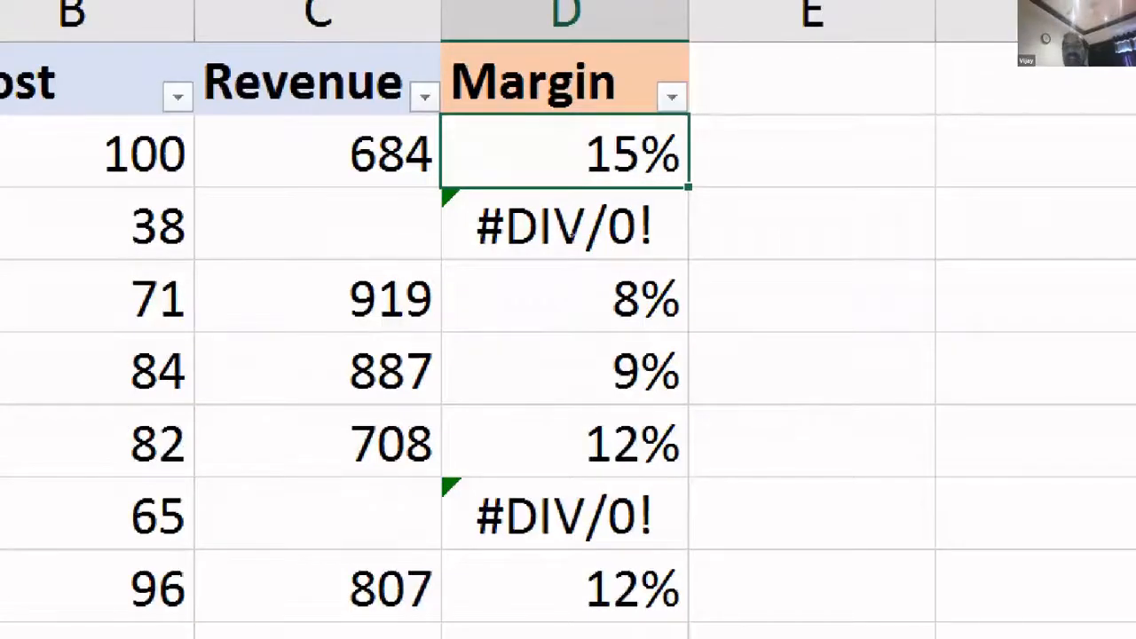
double_click(689, 187)
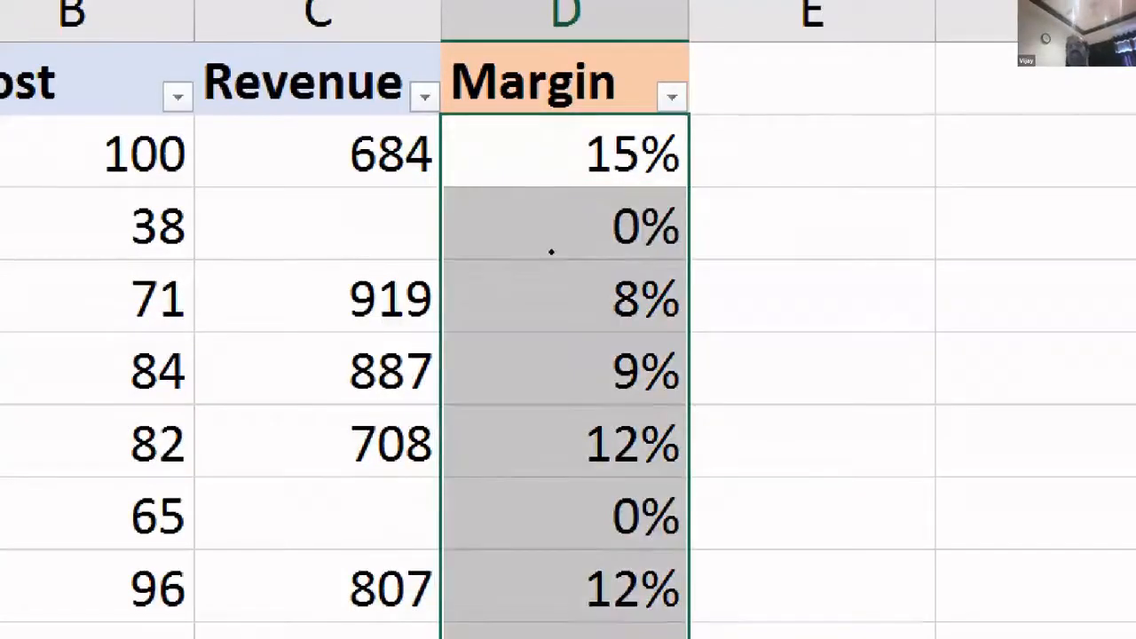
click(551, 253)
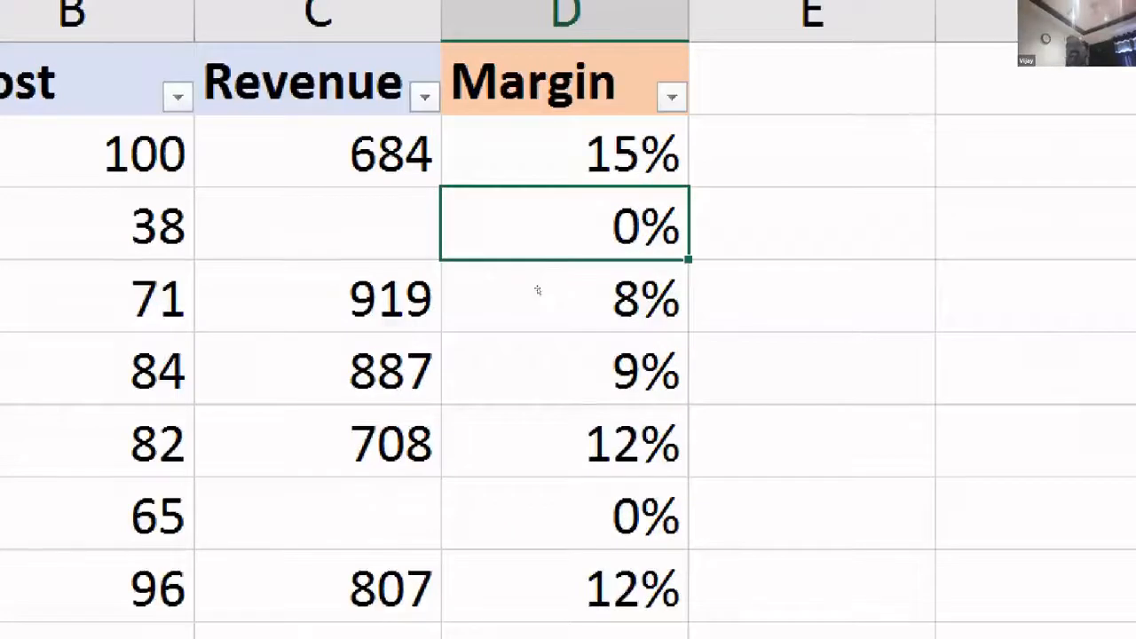
key(Up)
key(Down)
key(Up)
click(421, 243)
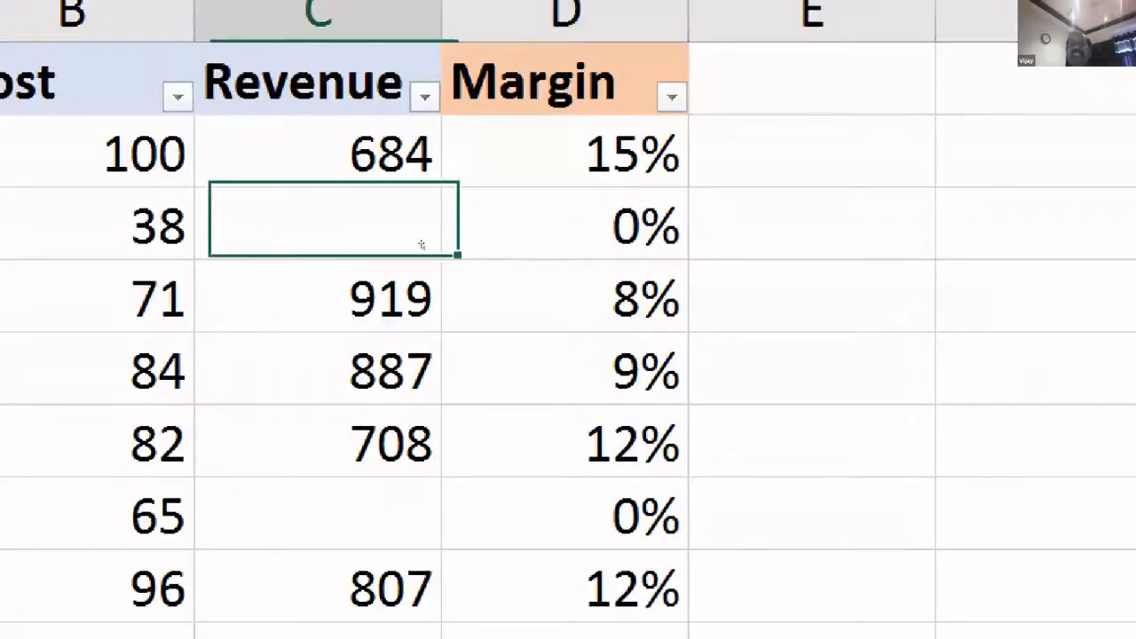
text(50)
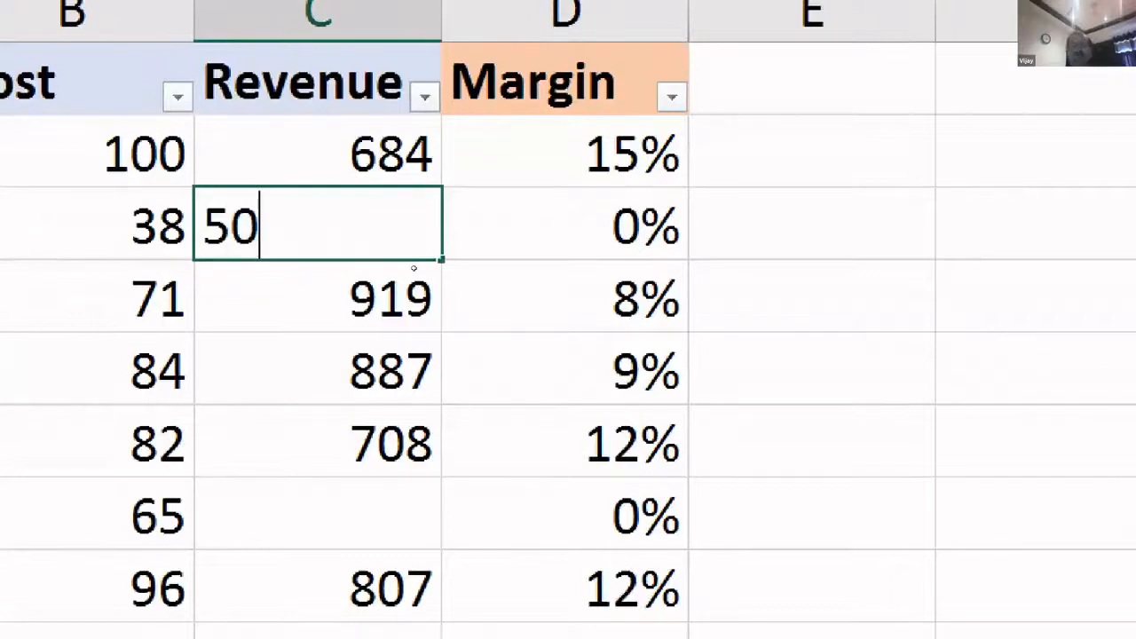
key(Return)
key(Up)
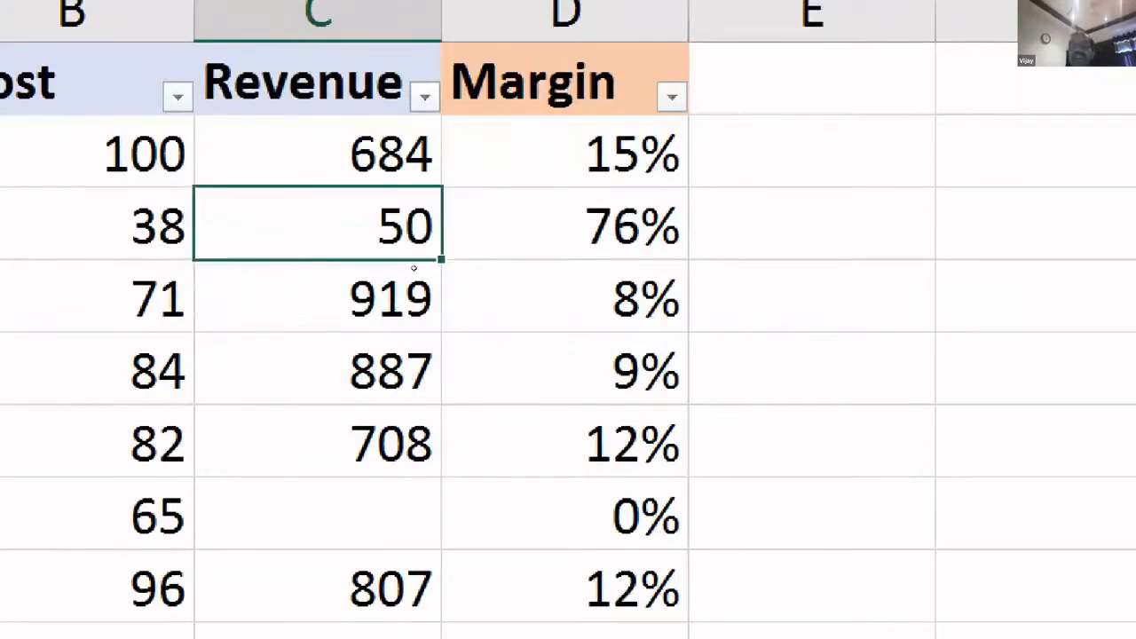
key(Right)
key(Left)
key(Down)
key(Down)
key(Down)
key(Down)
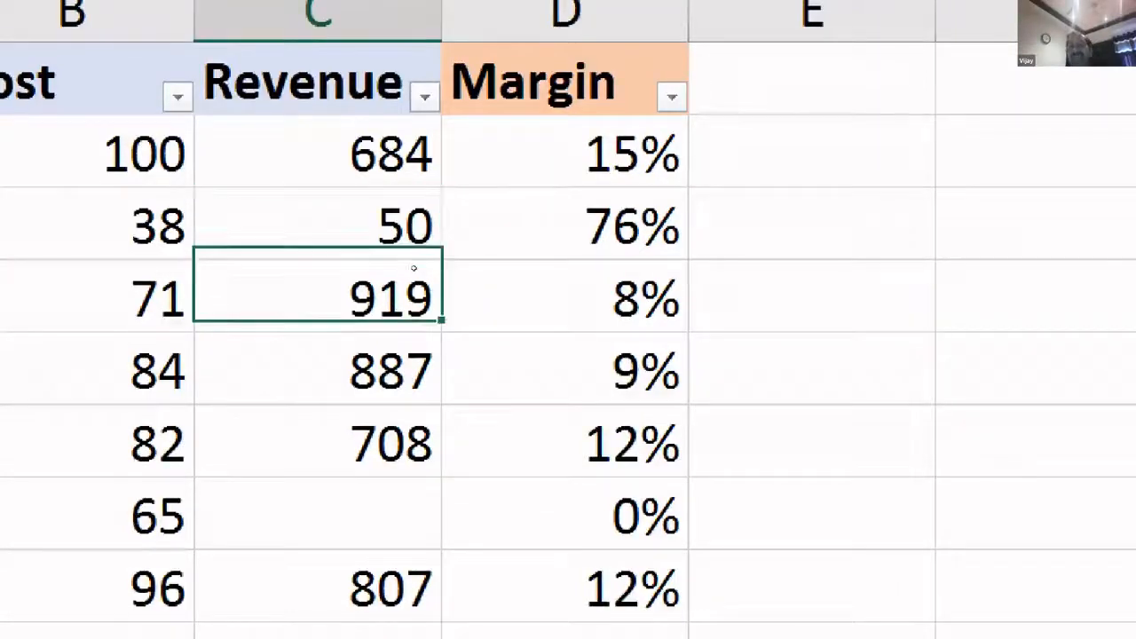
key(Right)
key(Up)
key(Up)
key(Up)
key(Up)
key(Up)
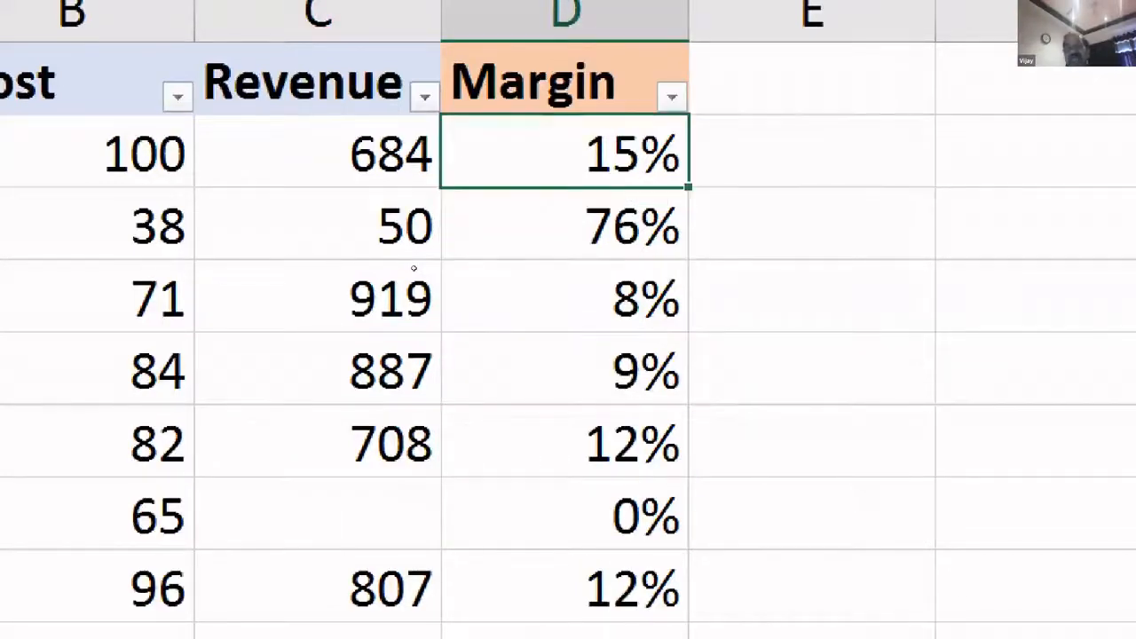
key(shift+Down)
key(shift+Down)
key(shift+Down)
key(shift+Down)
key(shift+Down)
key(shift+Down)
key(shift+Down)
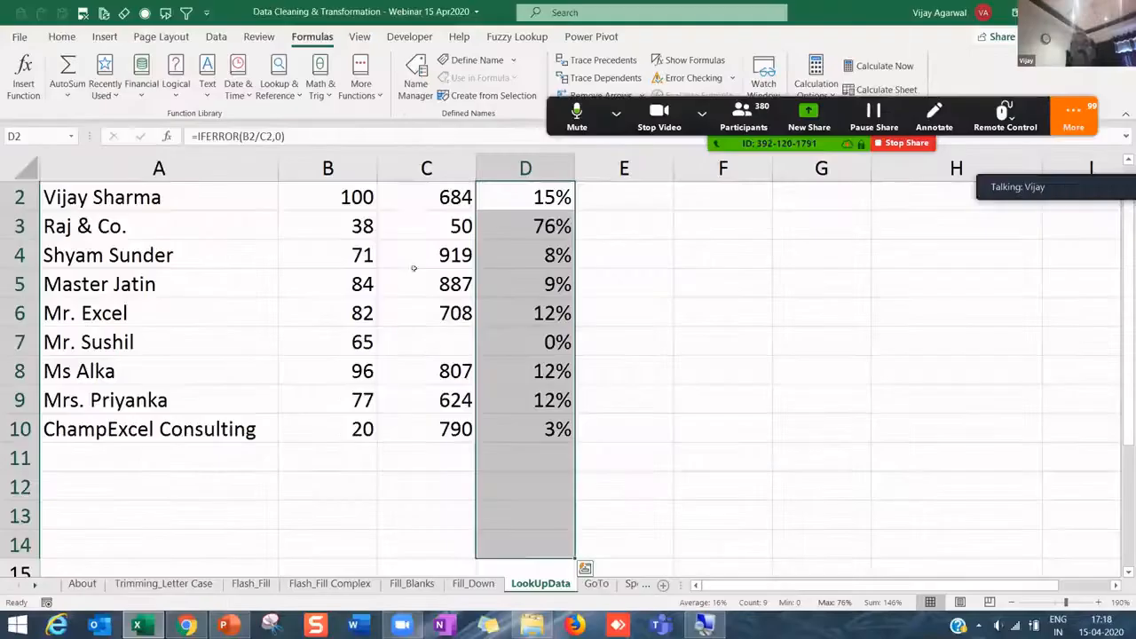
click(571, 337)
scroll(533, 213, up, 1)
drag(534, 213, 537, 454)
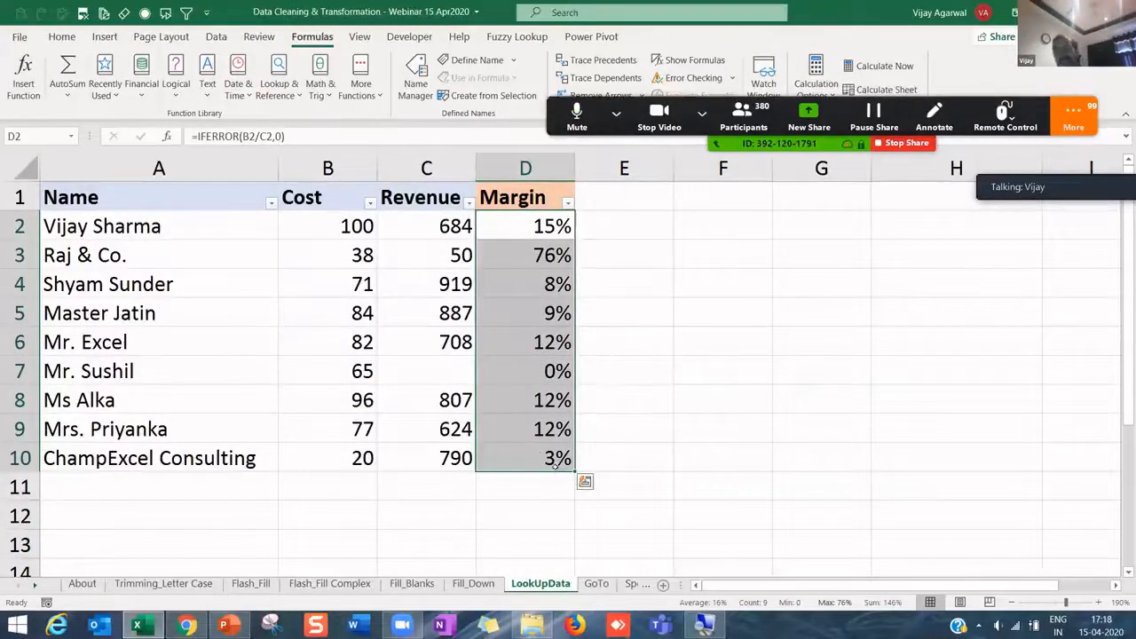
click(515, 393)
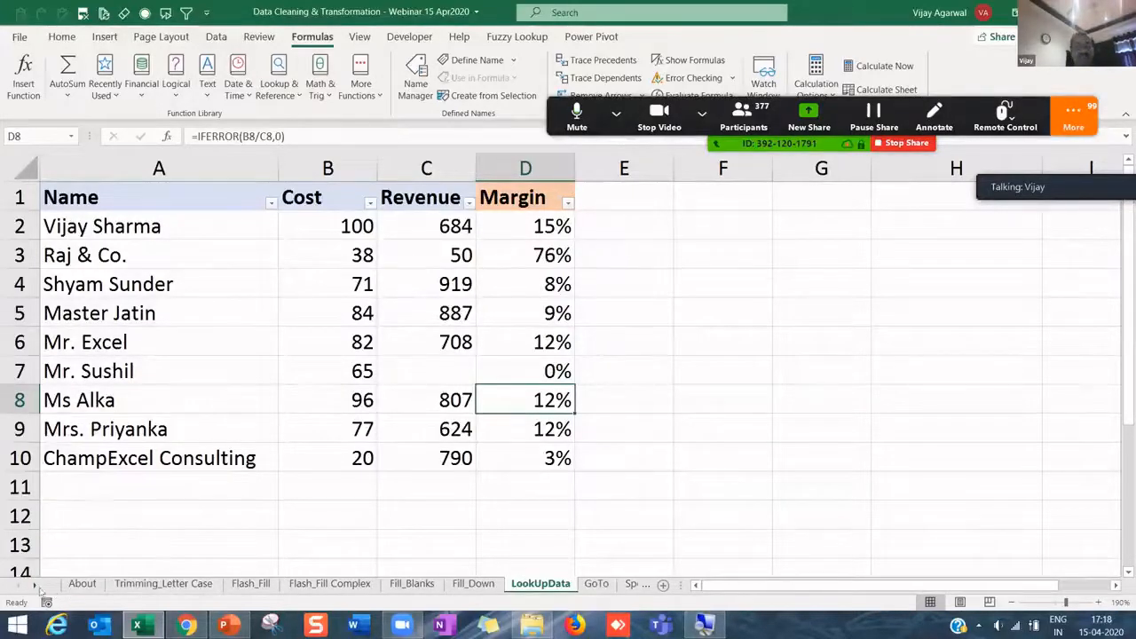
- Compare the raw names in A2:A10 with the trimmed and proper-case versions in B2:C10
click(149, 585)
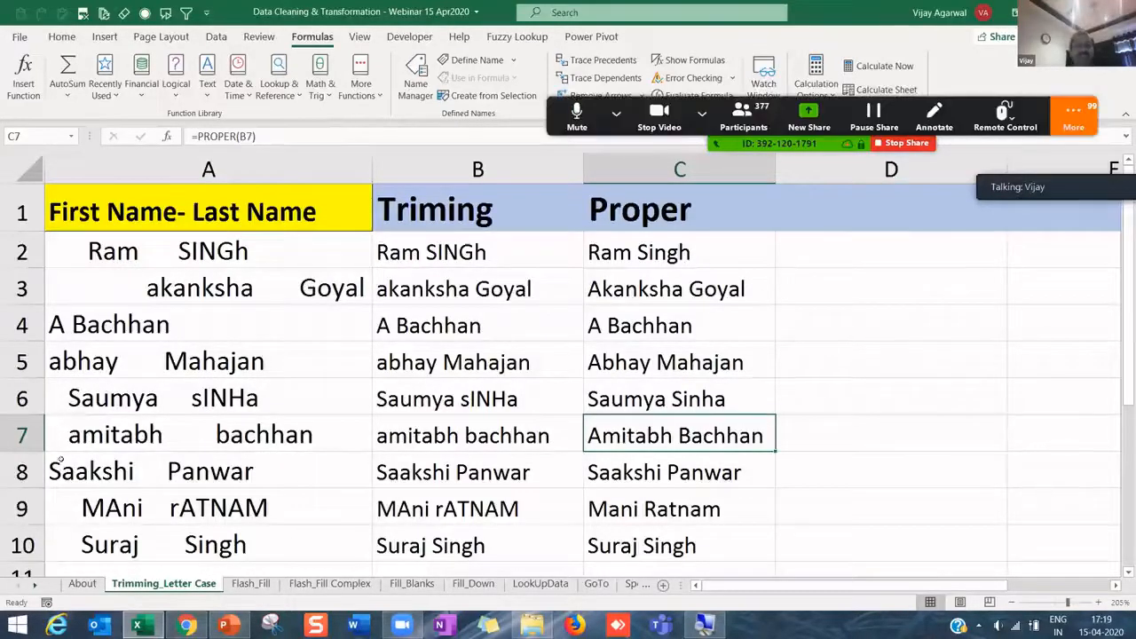
click(133, 284)
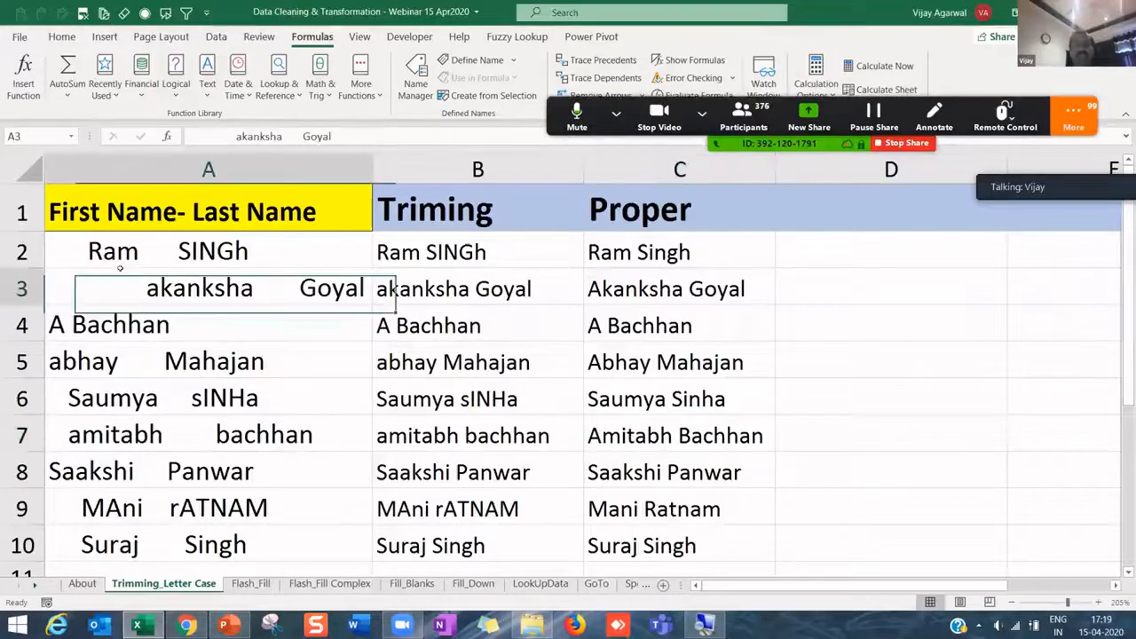
drag(133, 257, 137, 279)
drag(173, 471, 178, 545)
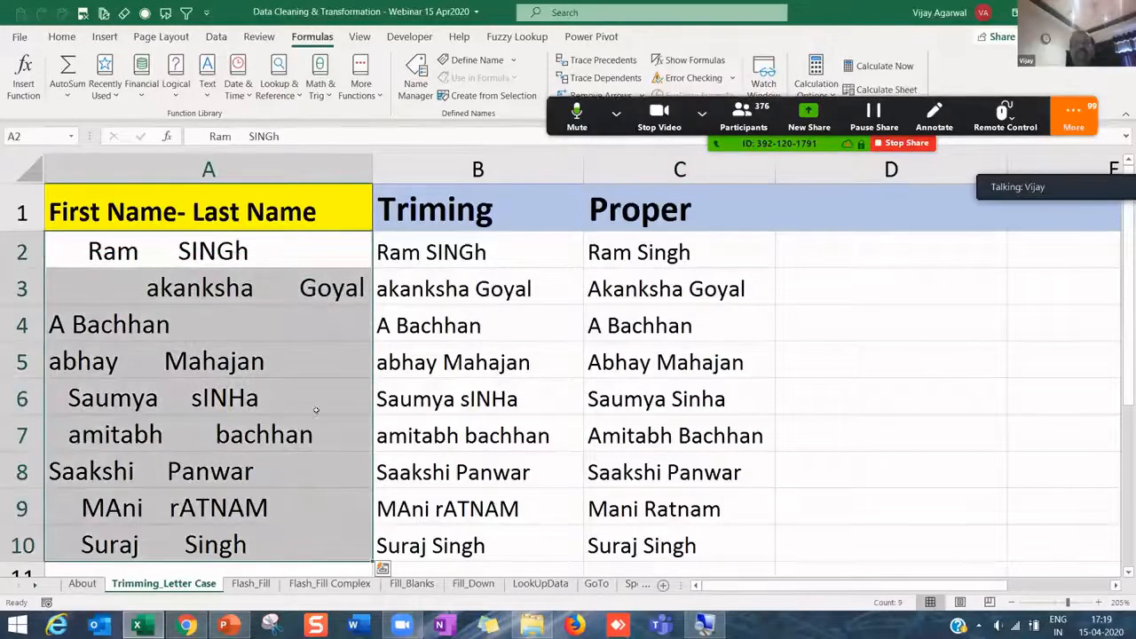
drag(450, 251, 674, 545)
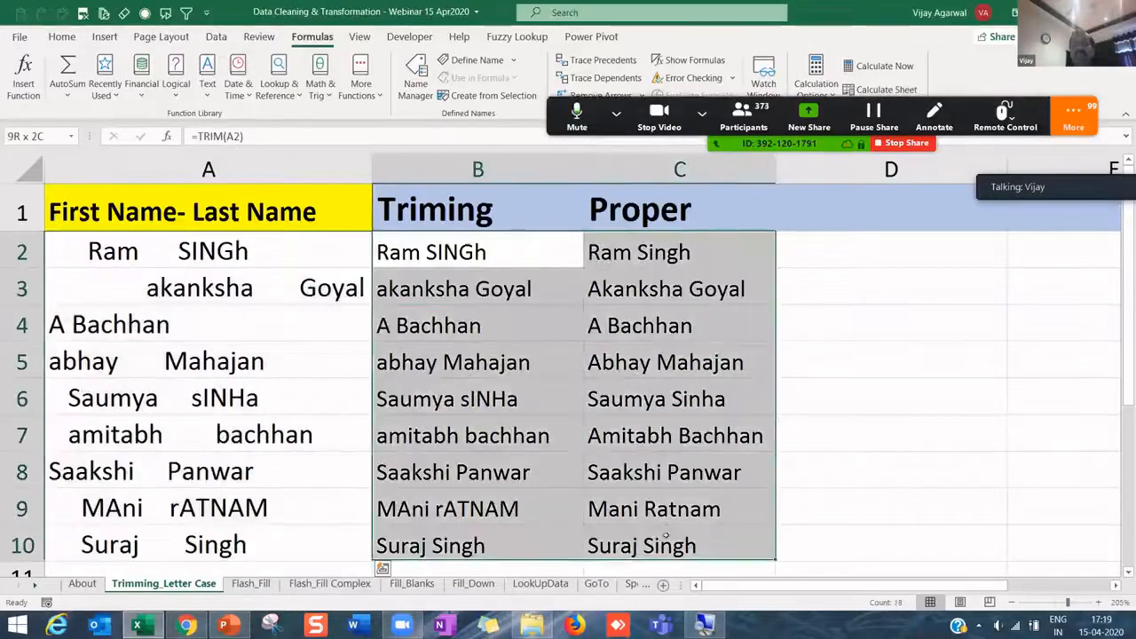
drag(281, 259, 306, 570)
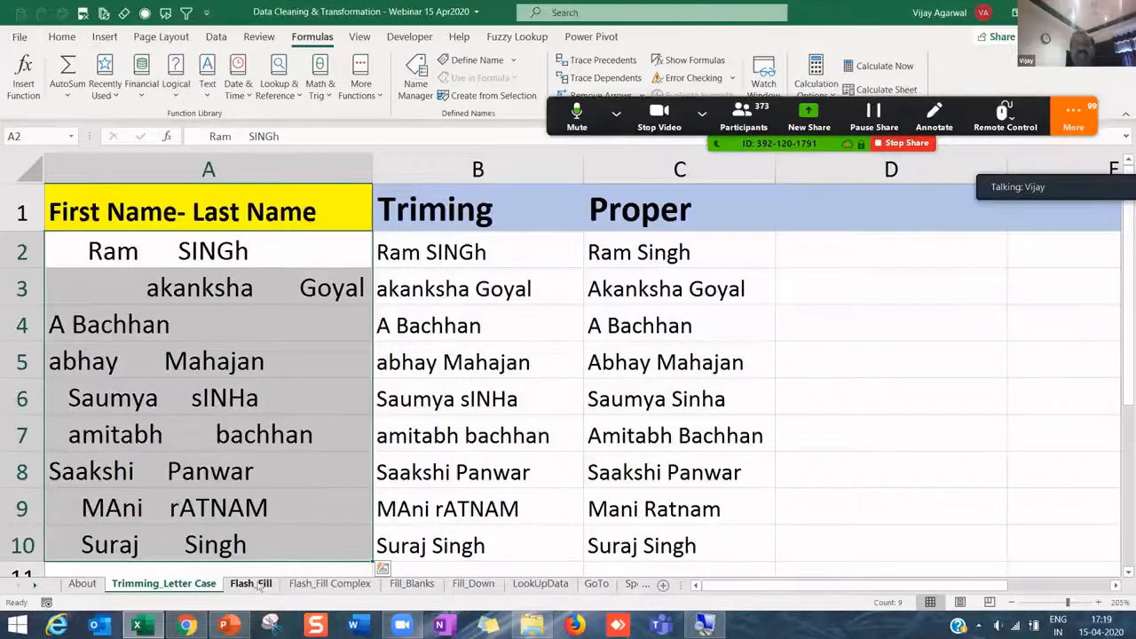
- Go to the Flash_Fill sheet, scroll back to column A, and select the ram12345vinay Concatenate example
key(ctrl+Page_Down)
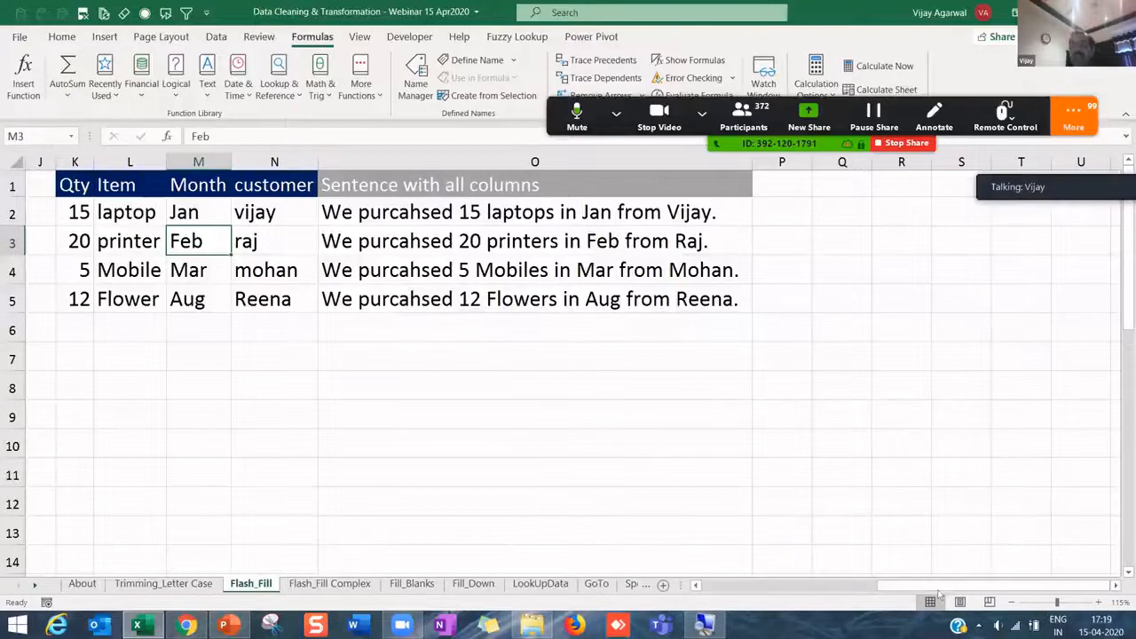
drag(938, 592, 751, 596)
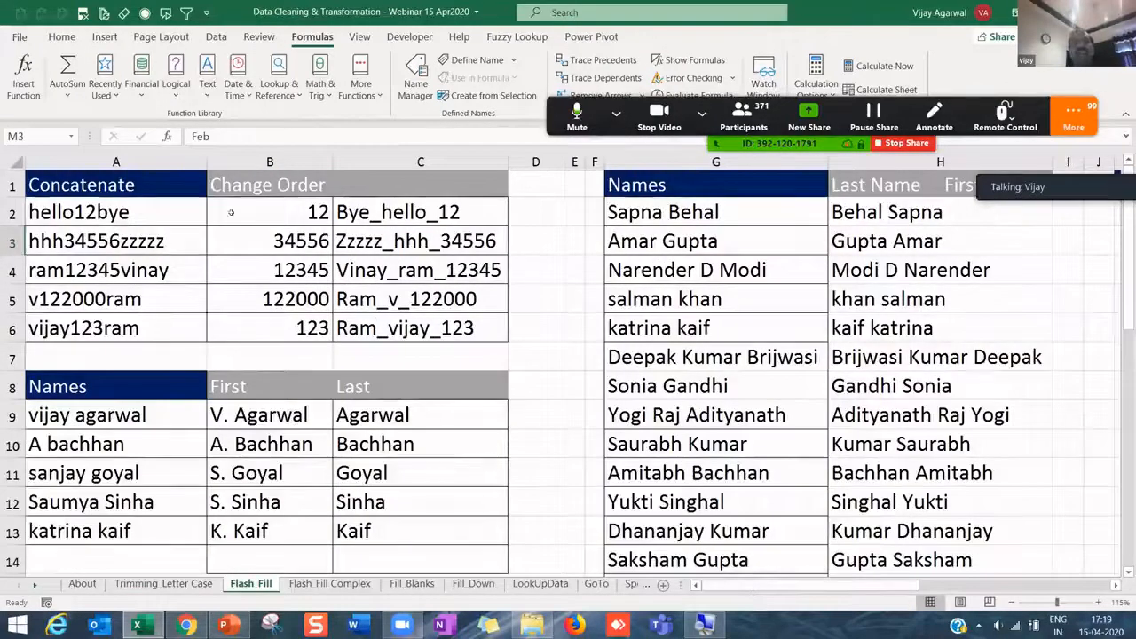
drag(146, 189, 158, 213)
click(165, 261)
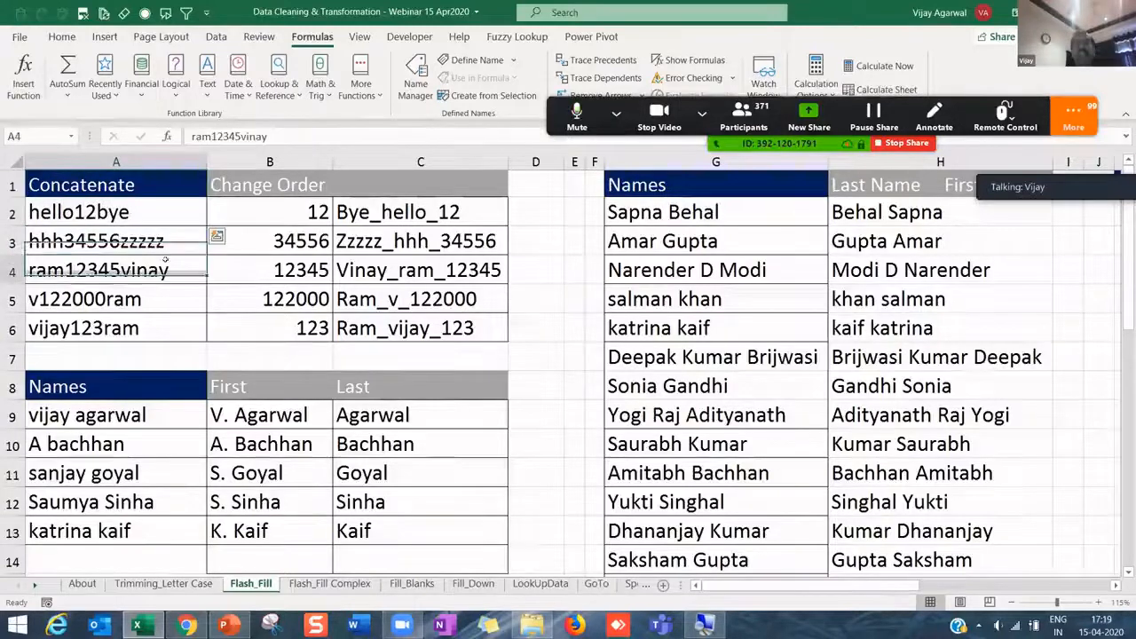
- Select the extracted number 12 in B2, then bring the Training Excel folder forward from the taskbar
click(237, 222)
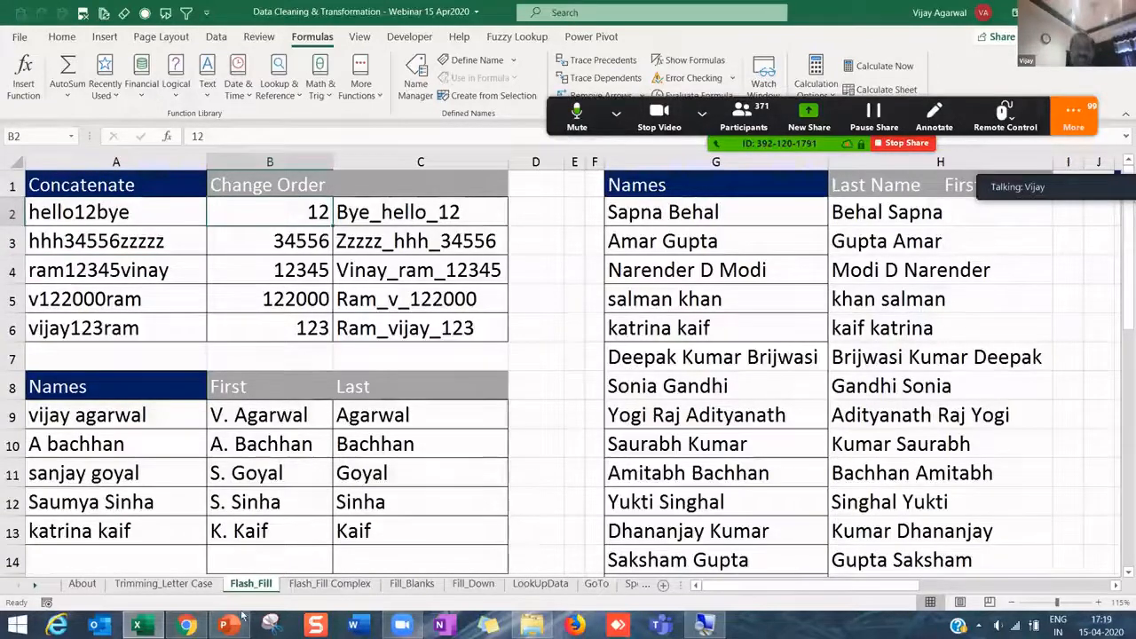
mouse_move(153, 624)
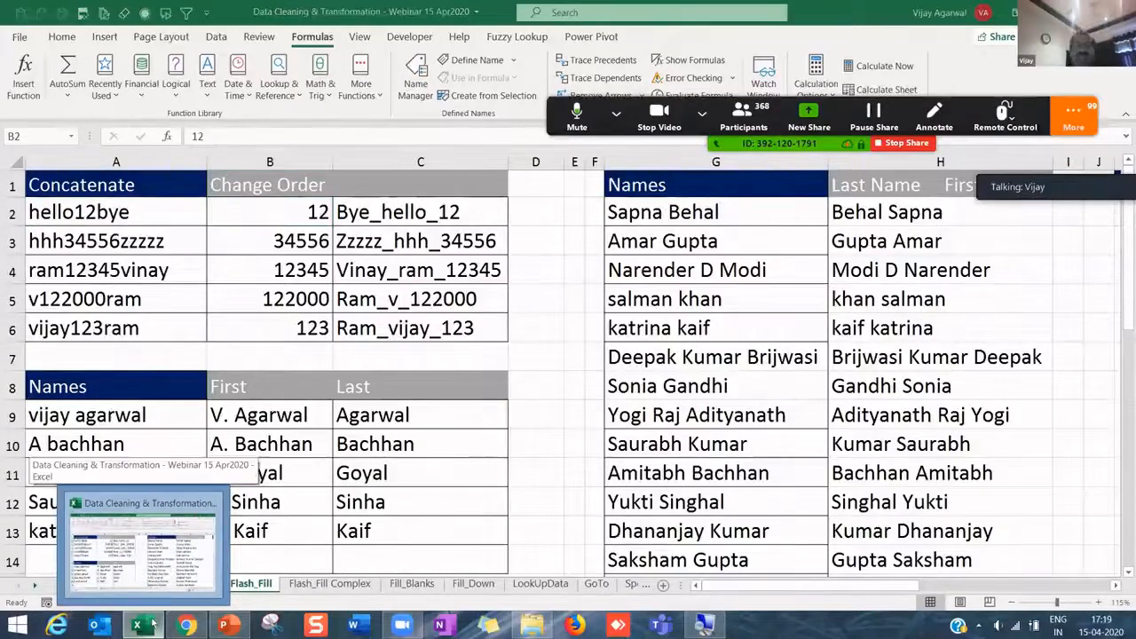
right_click(152, 625)
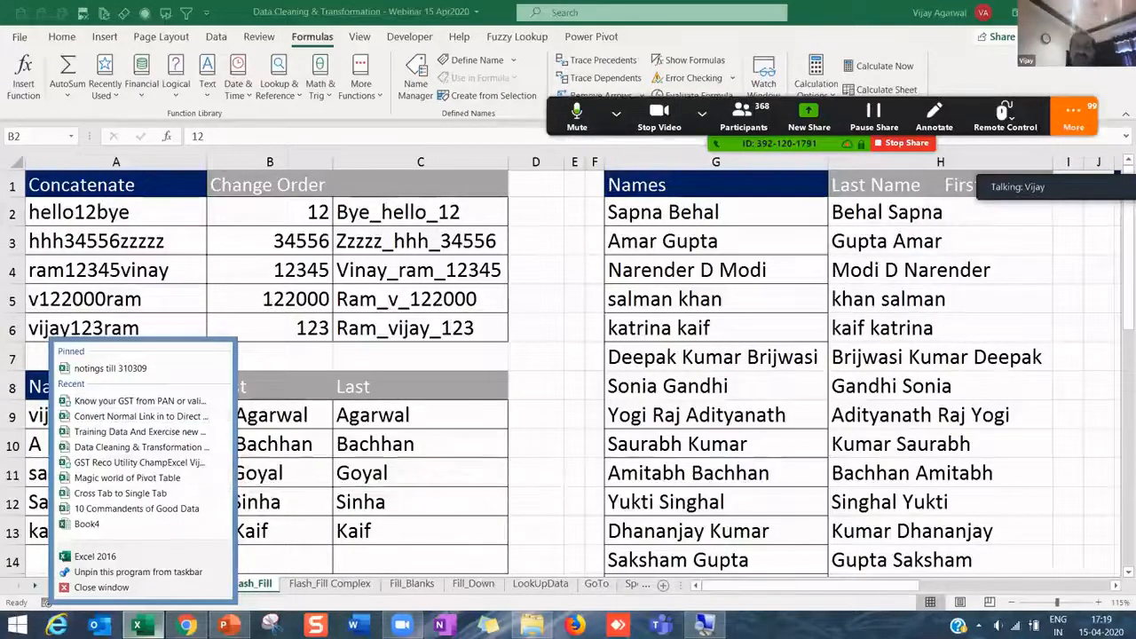
click(532, 625)
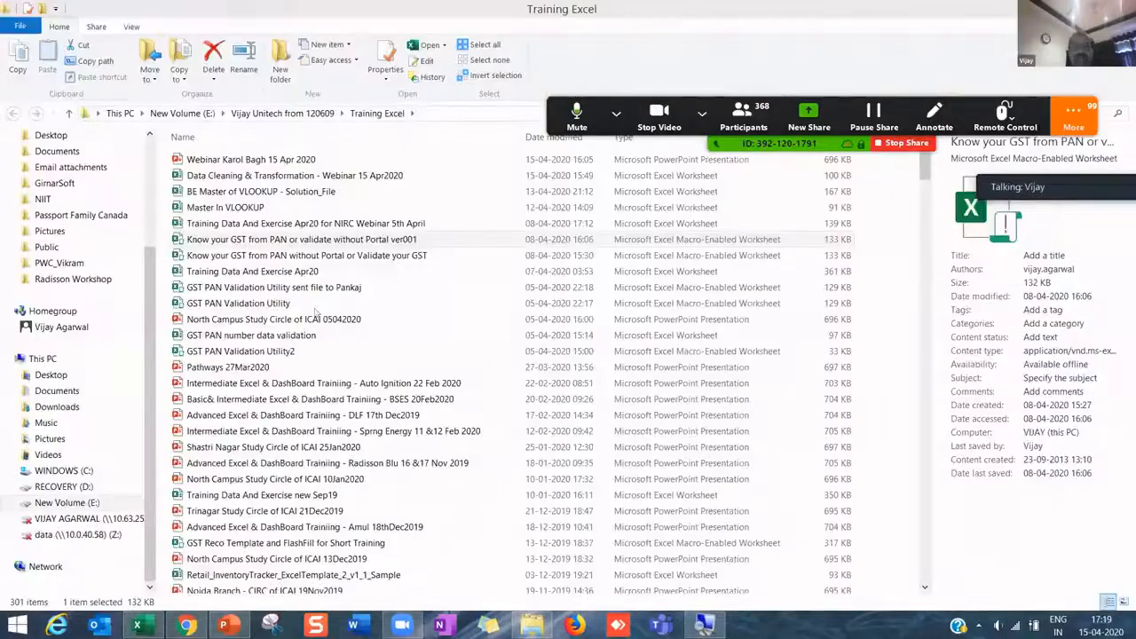
- Select the Training Data And Exercise Apr20 workbook and switch to it in Excel
click(250, 229)
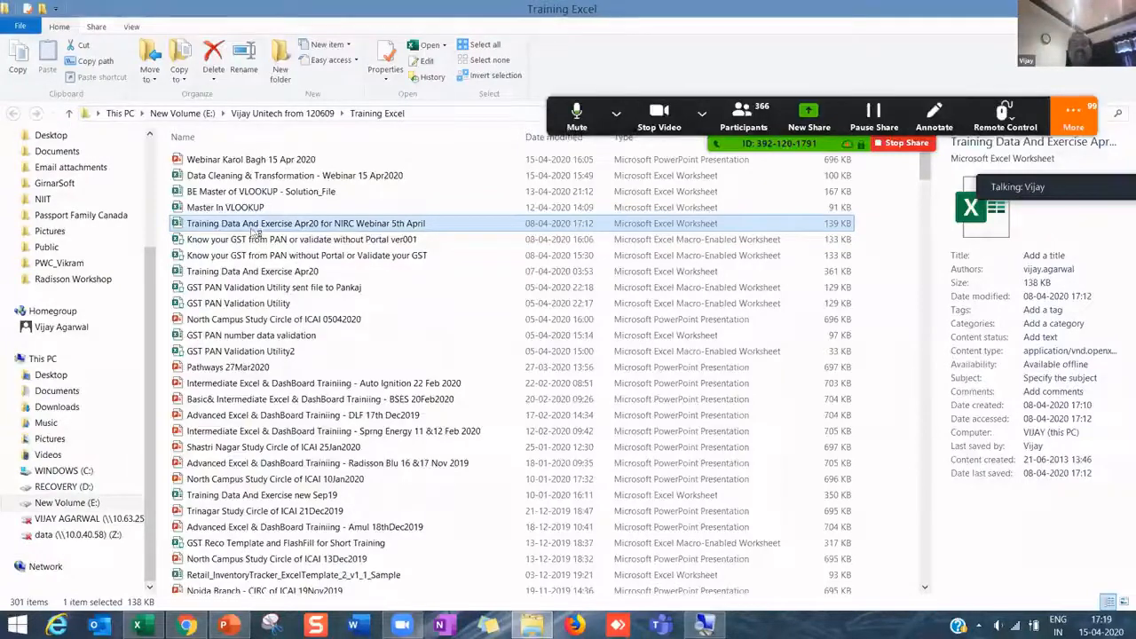
key(alt+Tab)
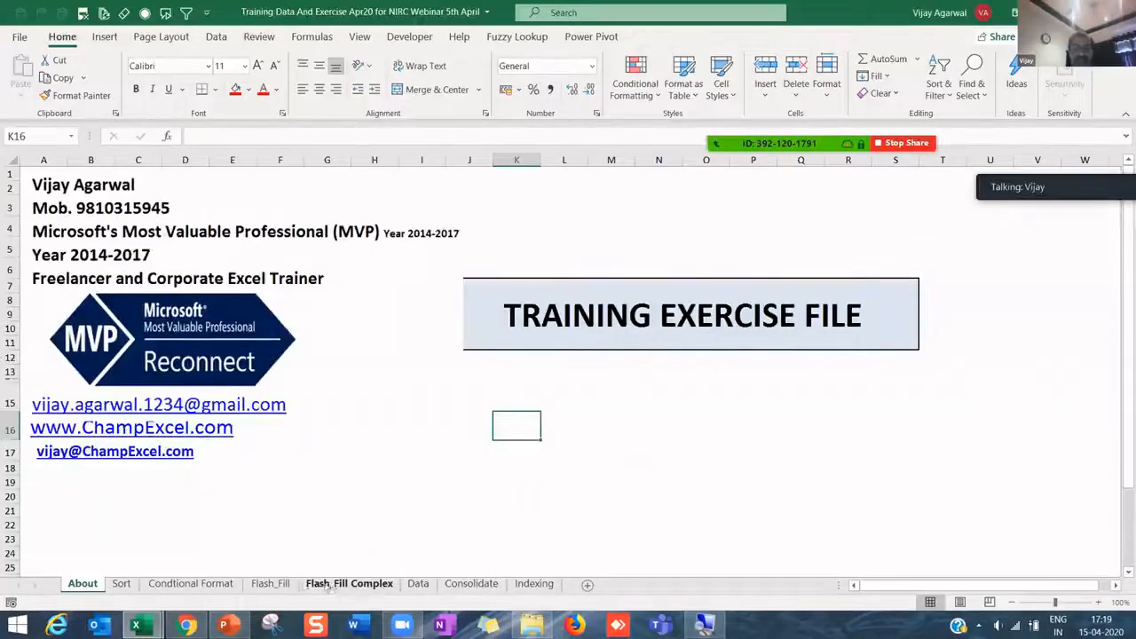
click(334, 586)
click(269, 583)
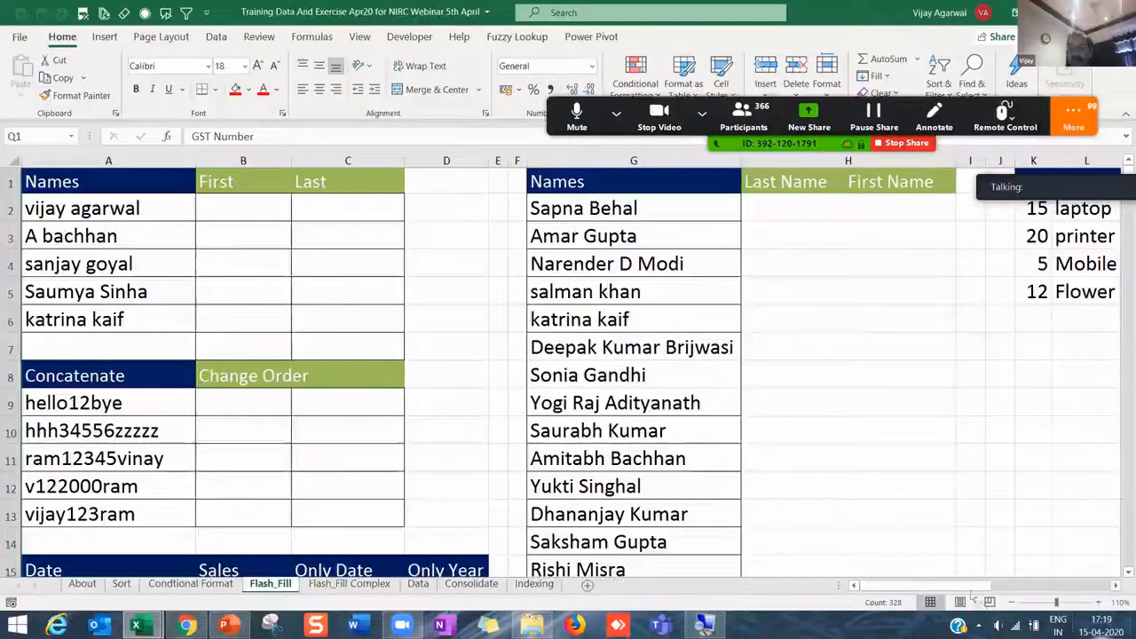
drag(974, 586, 1114, 586)
click(670, 207)
drag(695, 162, 858, 195)
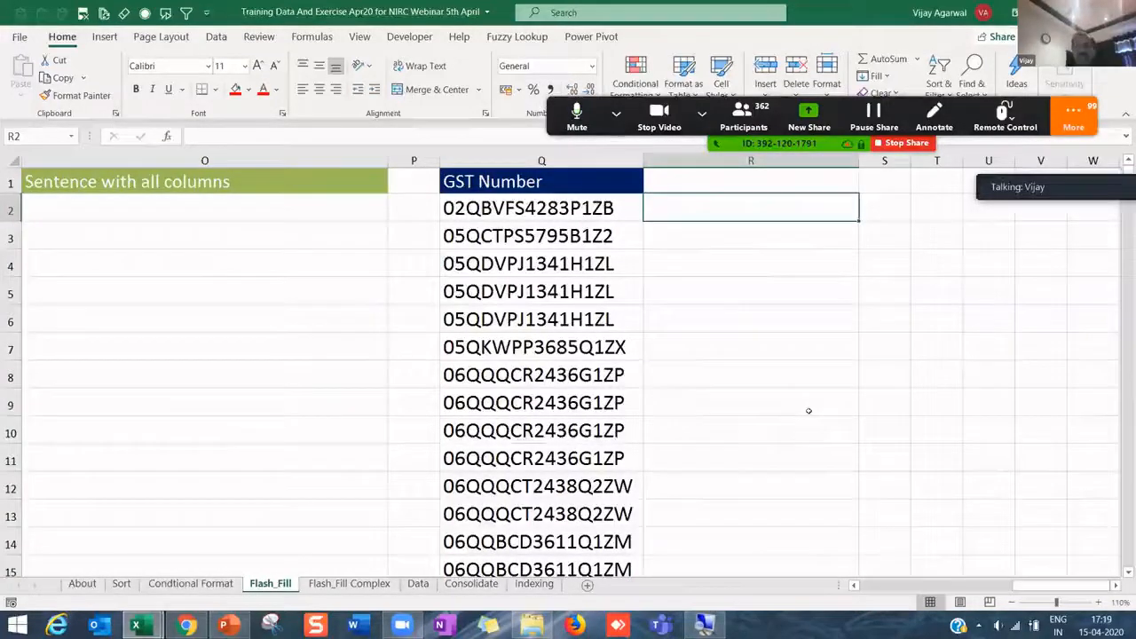
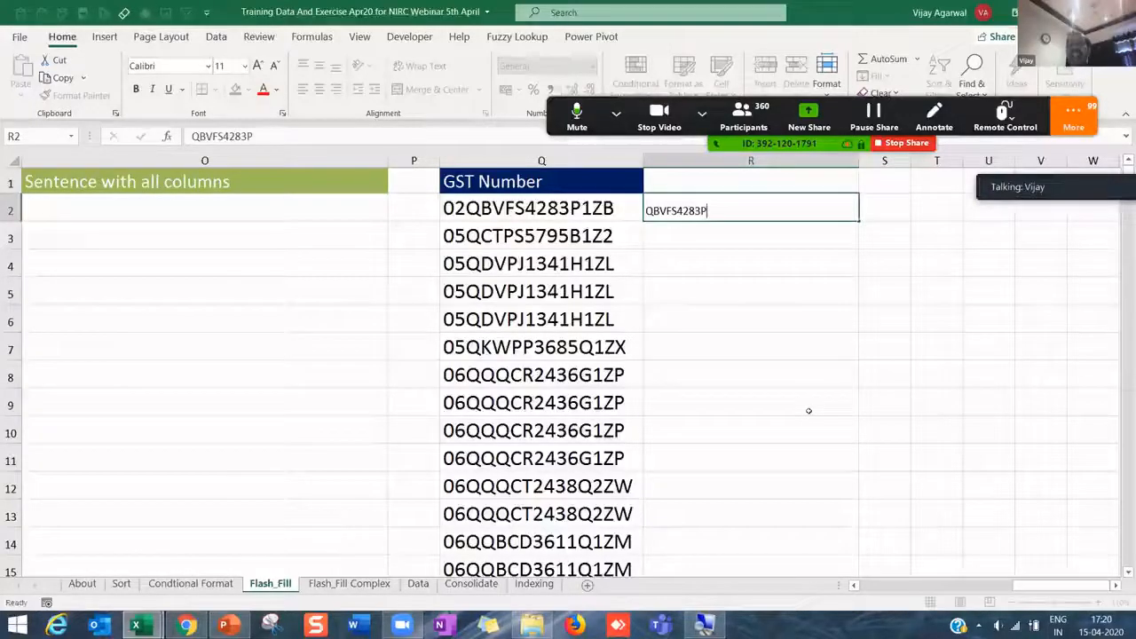
key(Return)
- Flash-fill the PAN codes down column R and check the extracted codes against the GST Numbers
key(Up)
key(Down)
key(Down)
key(Down)
key(Down)
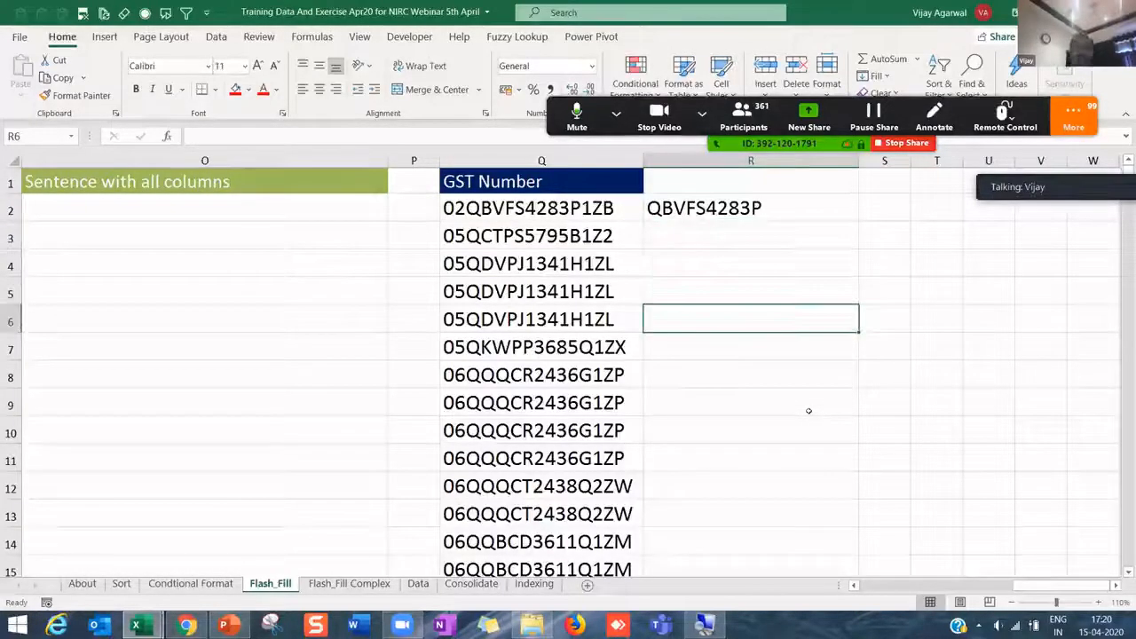
key(Up)
key(Up)
key(Up)
key(Up)
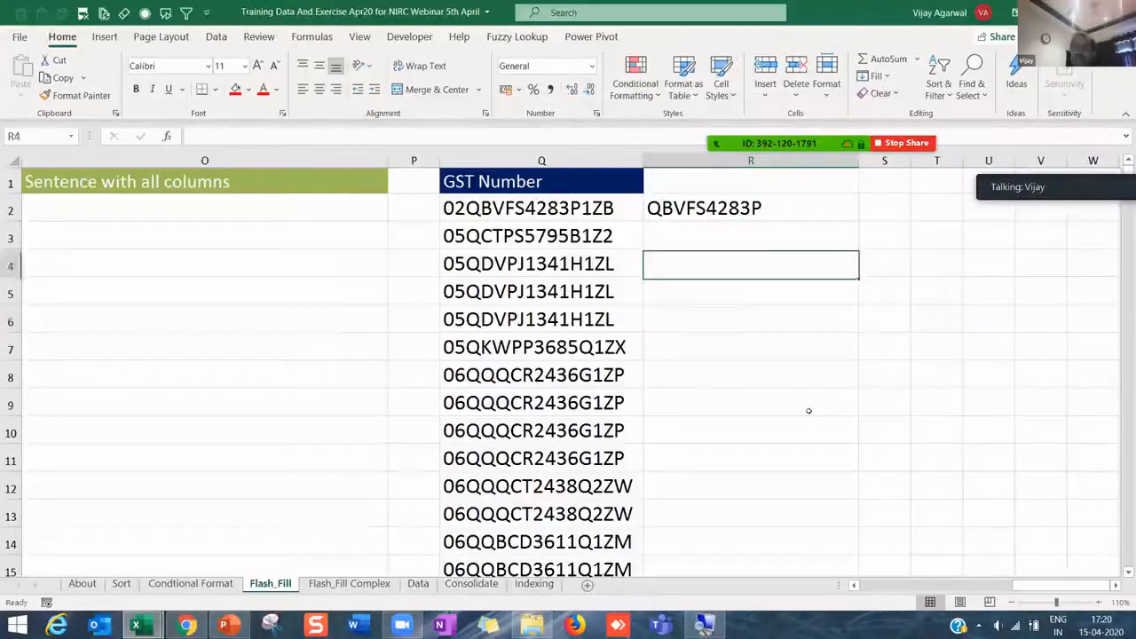
key(Down)
key(Down)
key(Down)
key(Down)
key(Down)
key(Down)
key(Down)
key(Down)
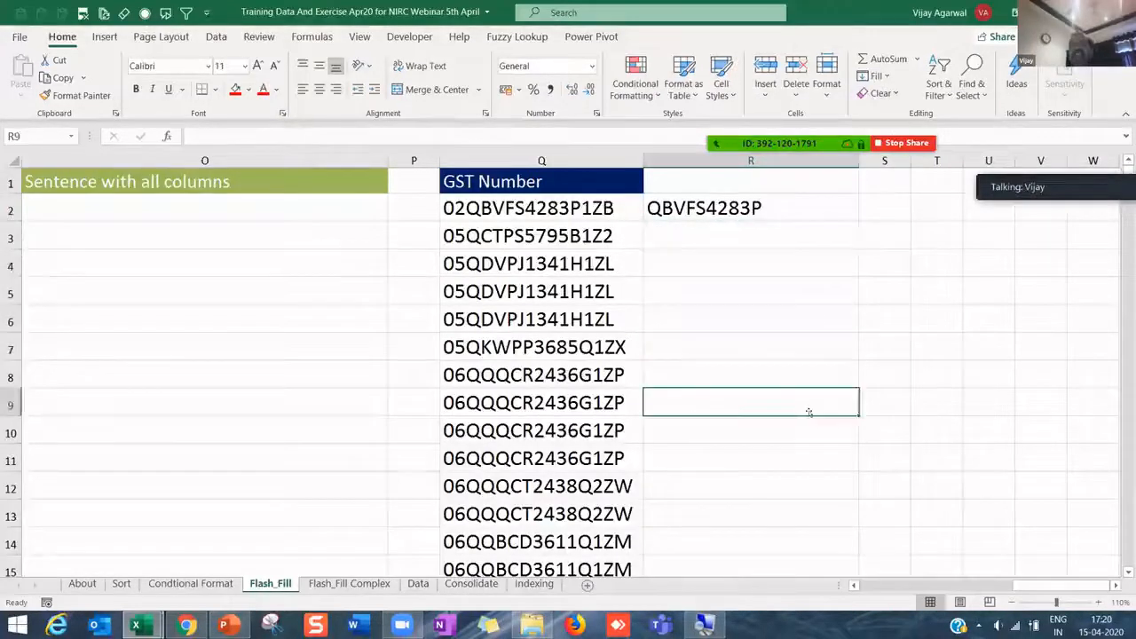
key(ctrl+e)
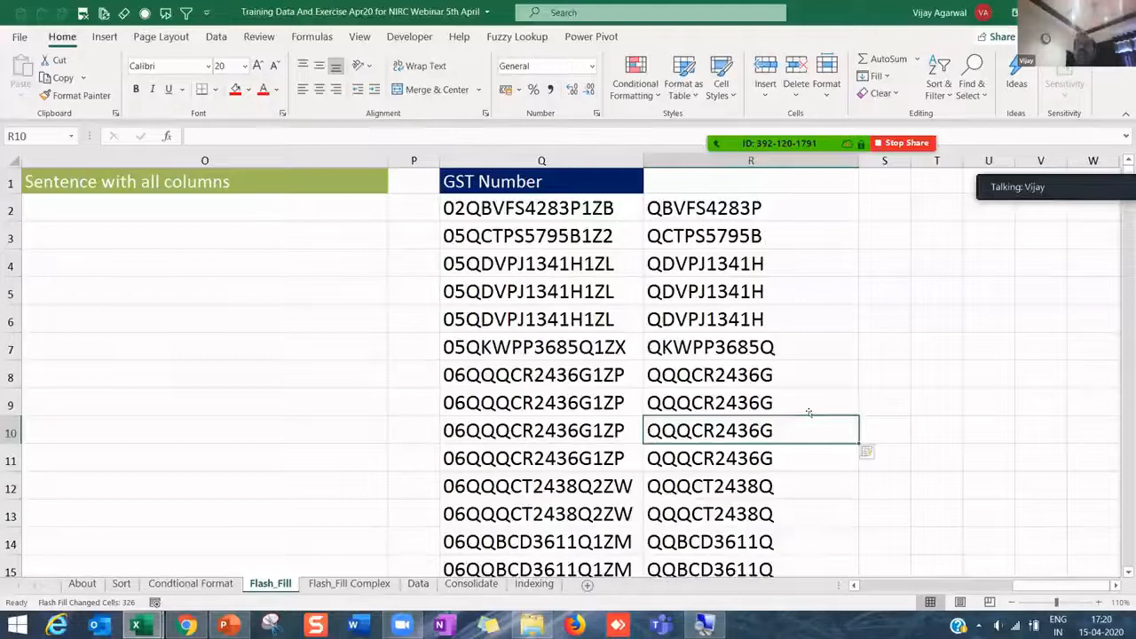
click(753, 310)
click(530, 237)
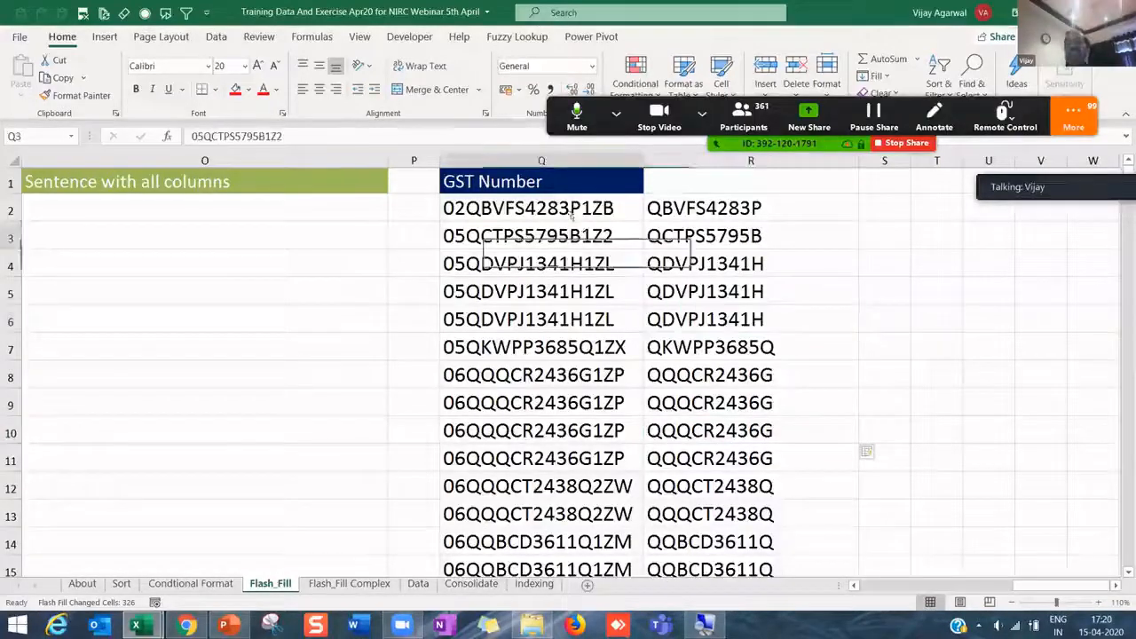
click(693, 210)
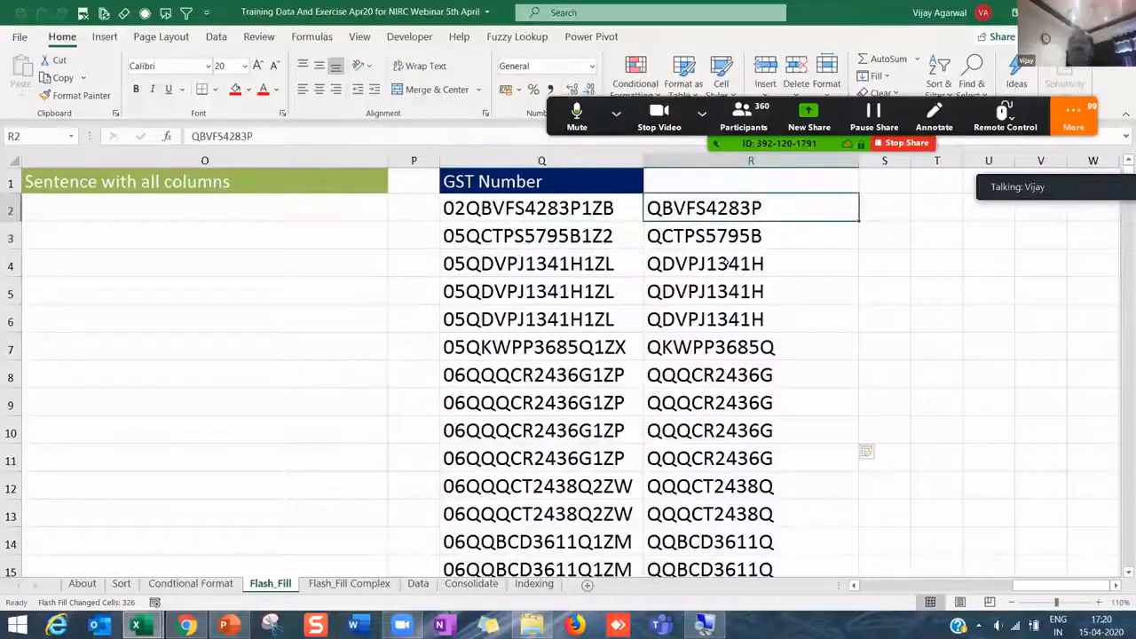
click(725, 266)
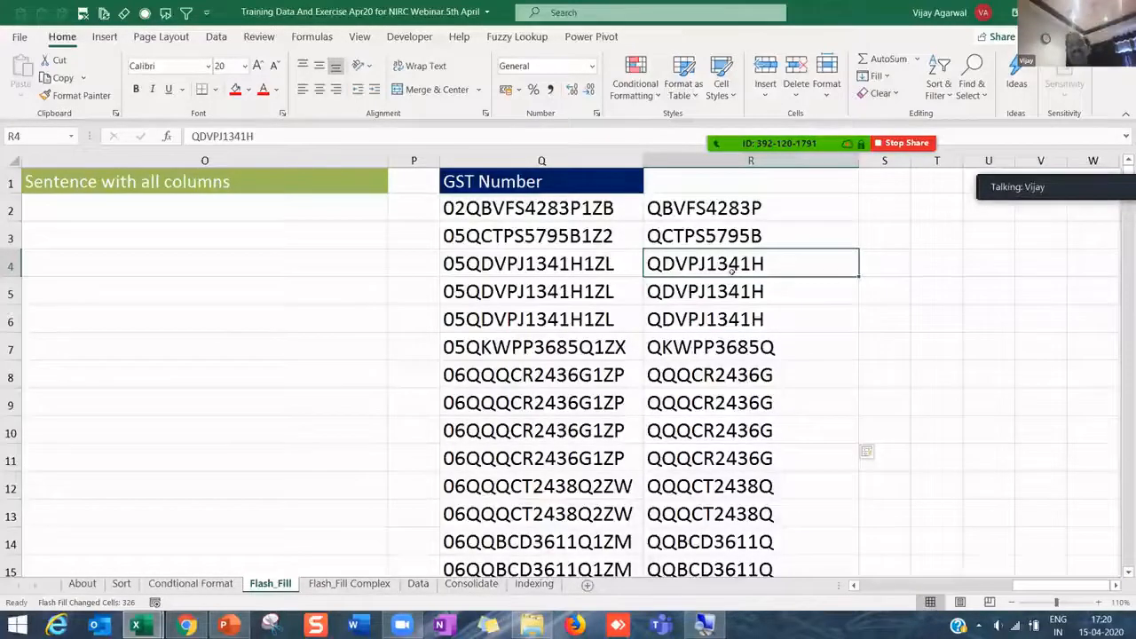
- Select the extracted codes from R2 to the last row and delete them
click(691, 207)
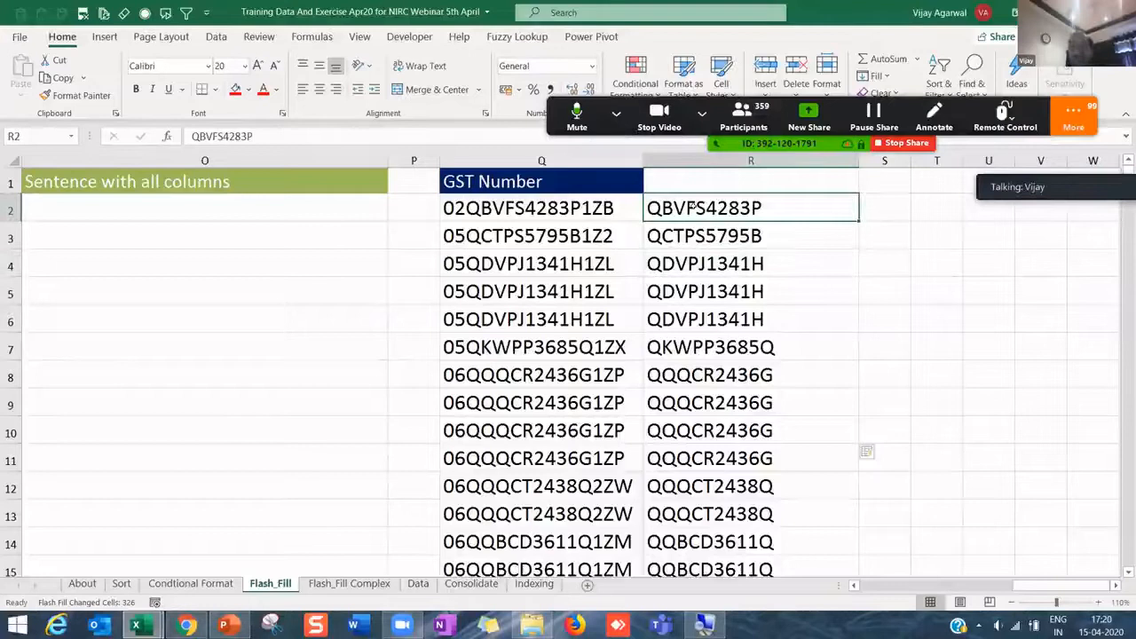
key(End)
key(shift+Down)
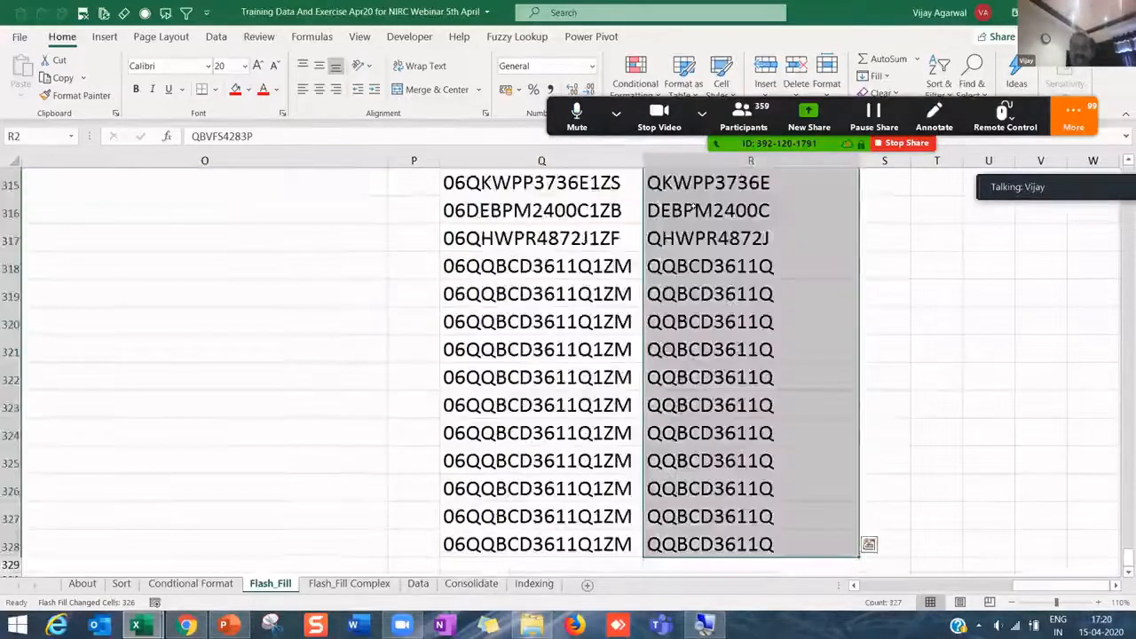
key(Delete)
click(773, 204)
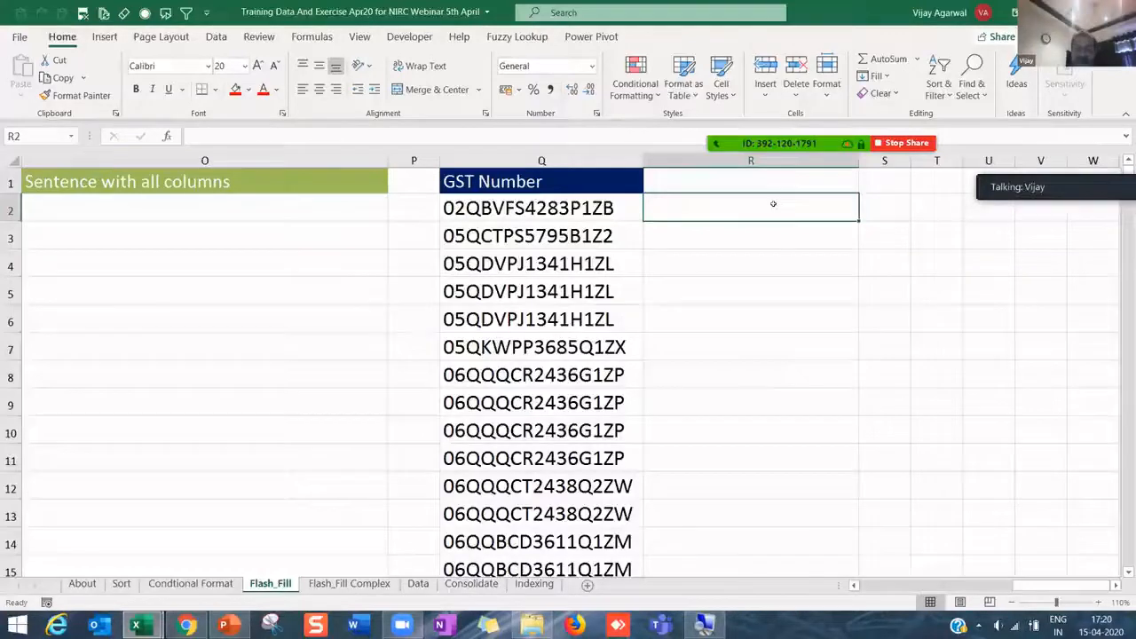
text('02)
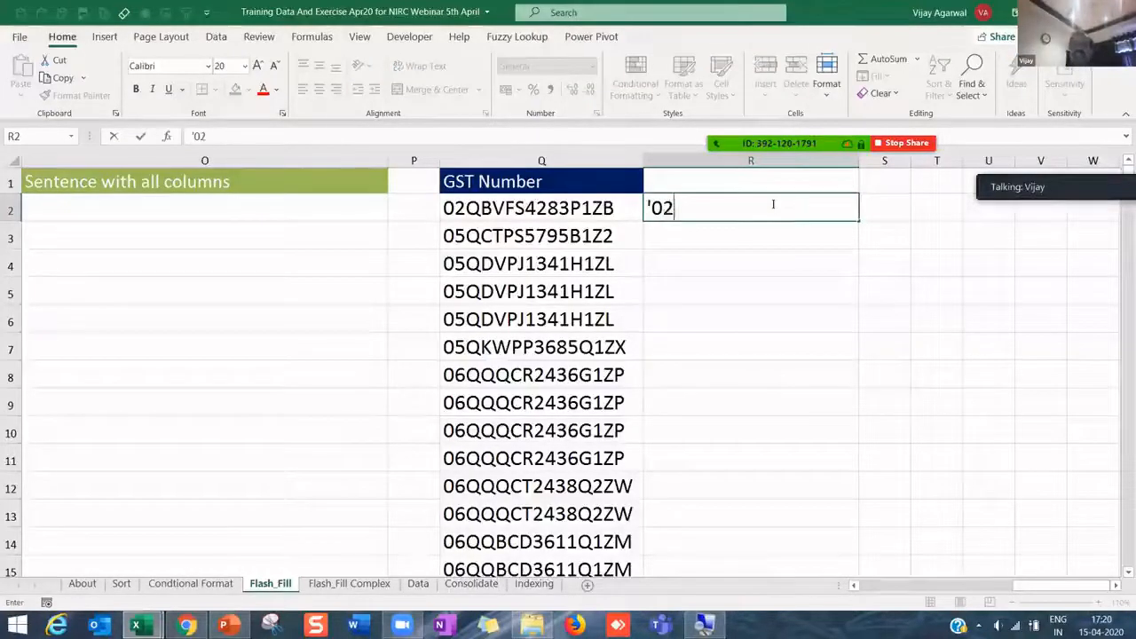
key(Return)
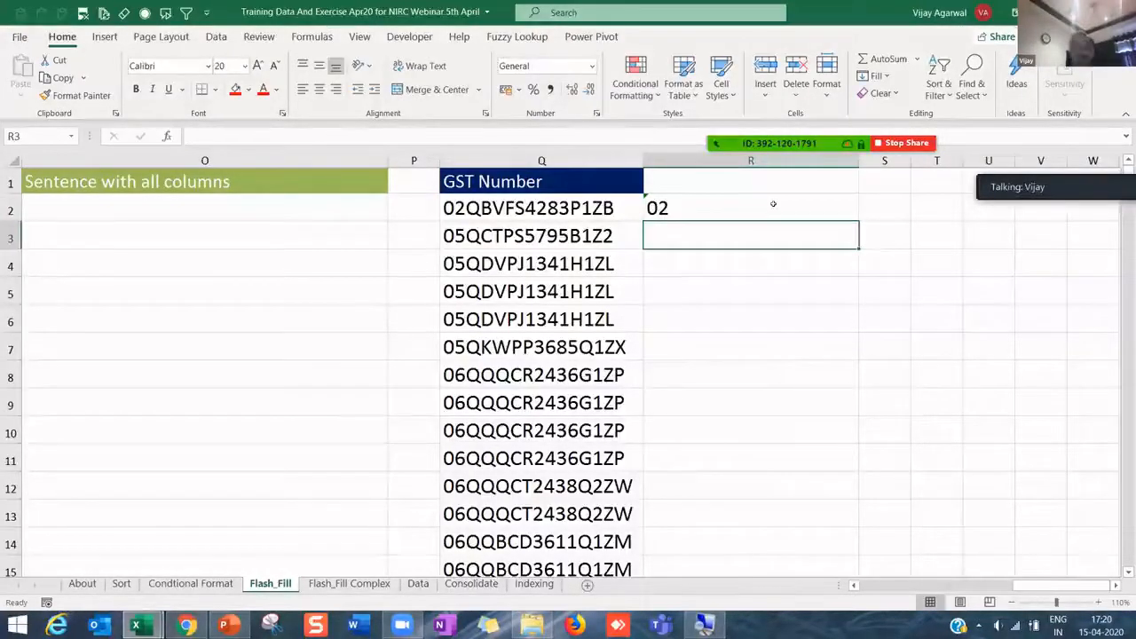
key(ctrl+e)
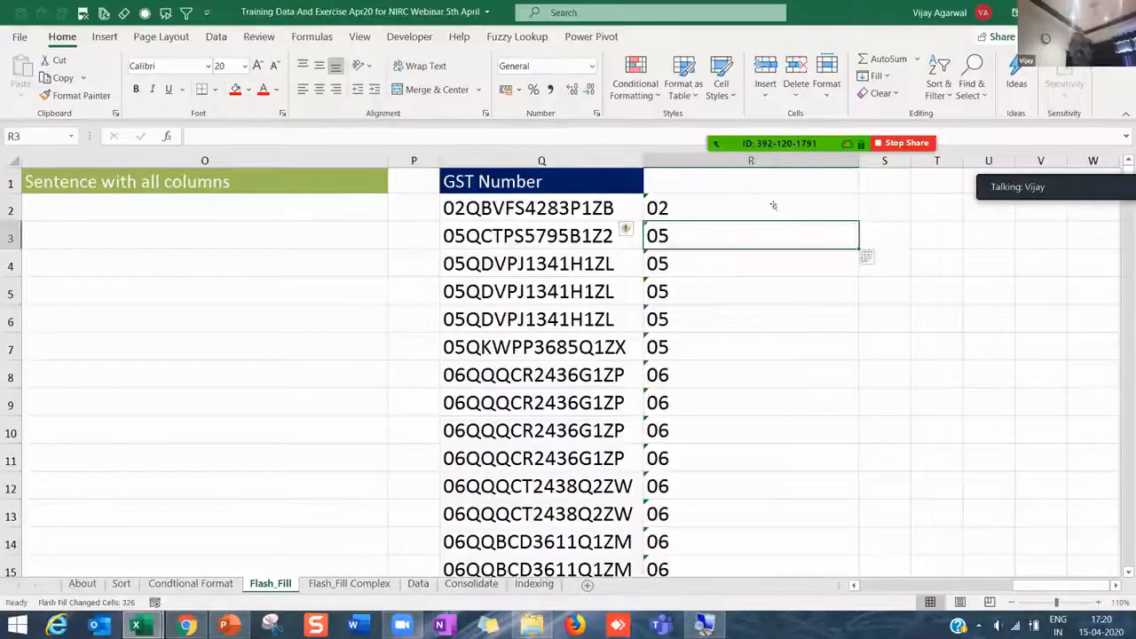
scroll(760, 471, down, 13)
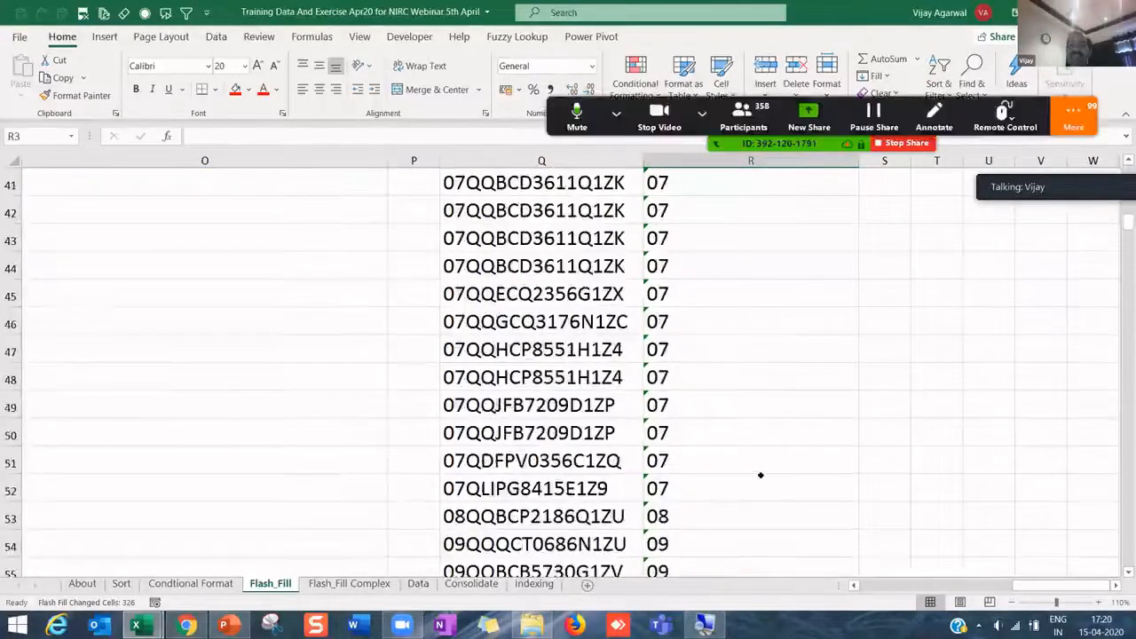
scroll(761, 475, down, 20)
scroll(761, 475, down, 20)
scroll(761, 475, up, 20)
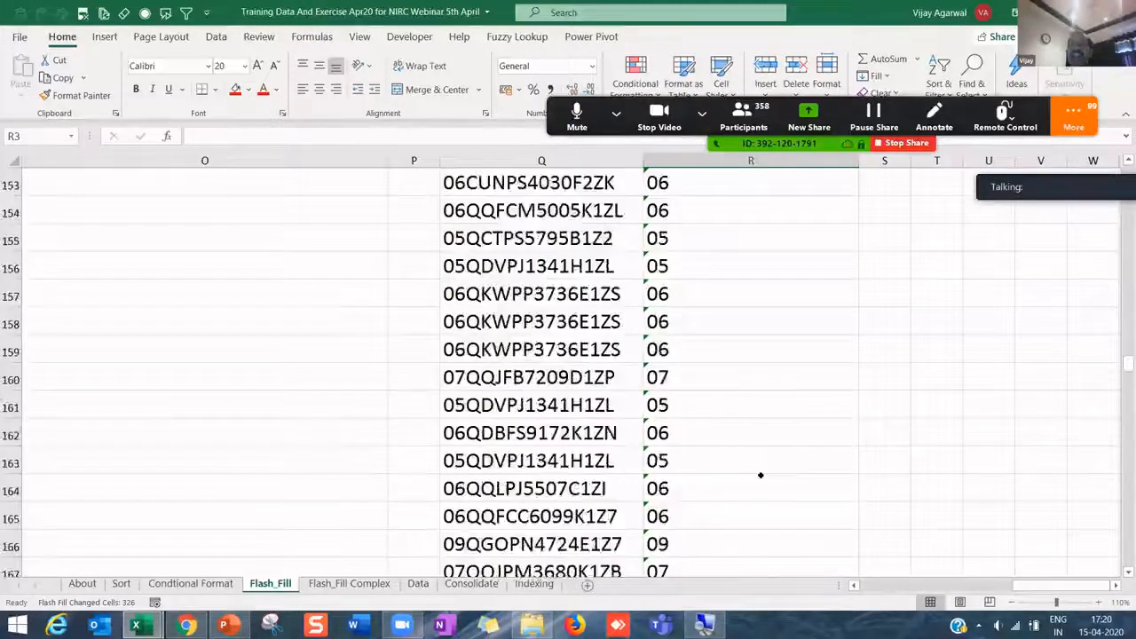
scroll(761, 475, up, 20)
scroll(760, 475, up, 19)
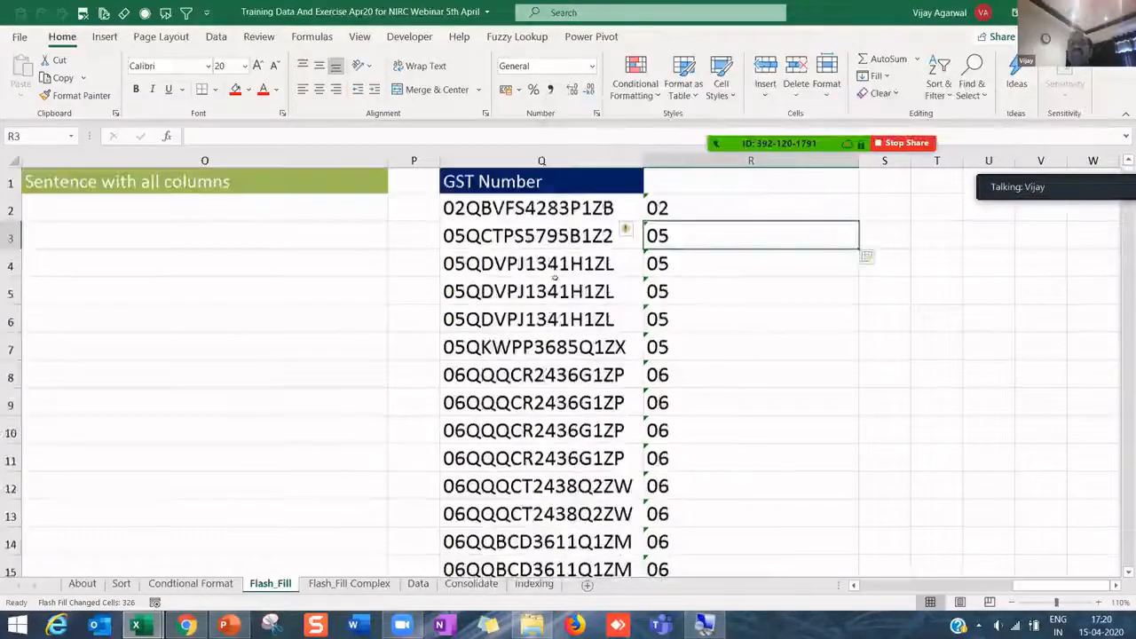
click(513, 206)
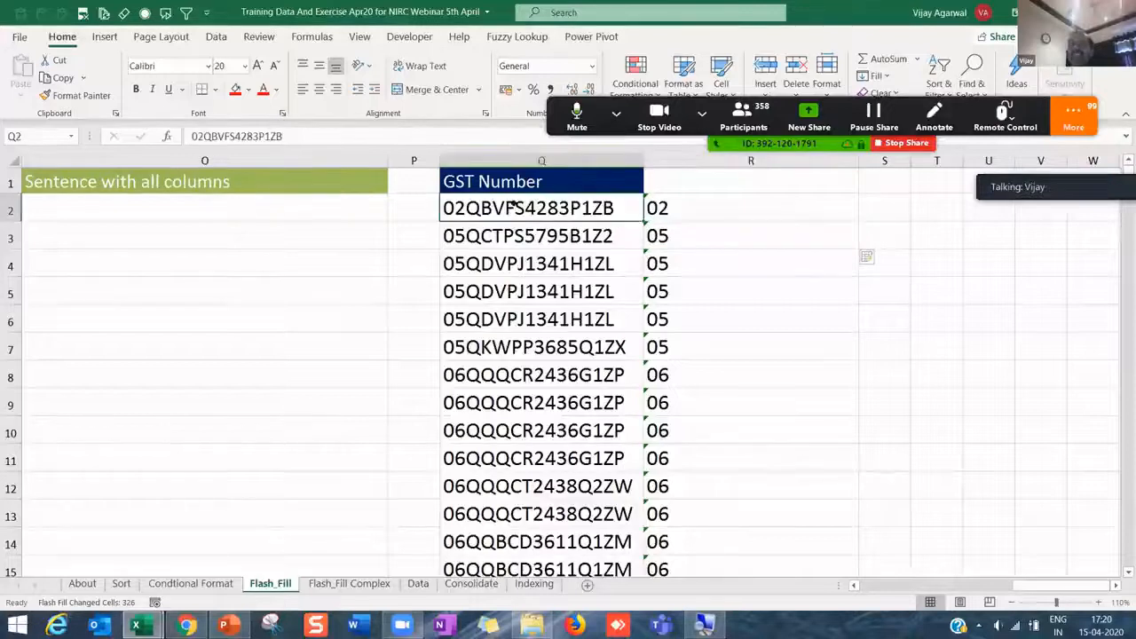
double_click(512, 205)
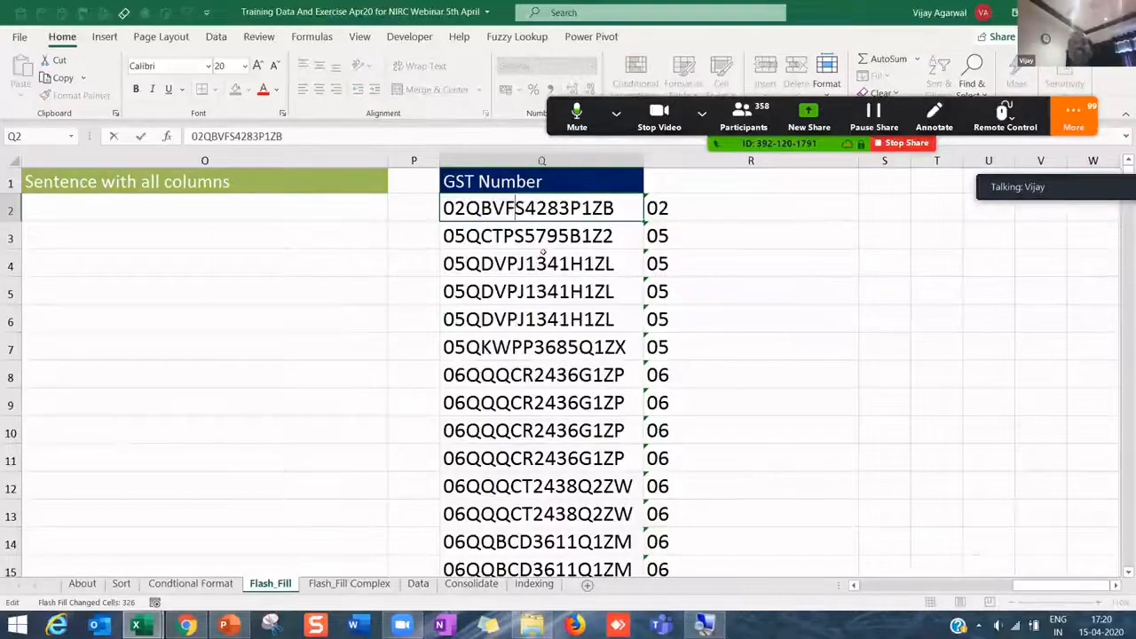
click(664, 212)
key(End)
key(shift+Down)
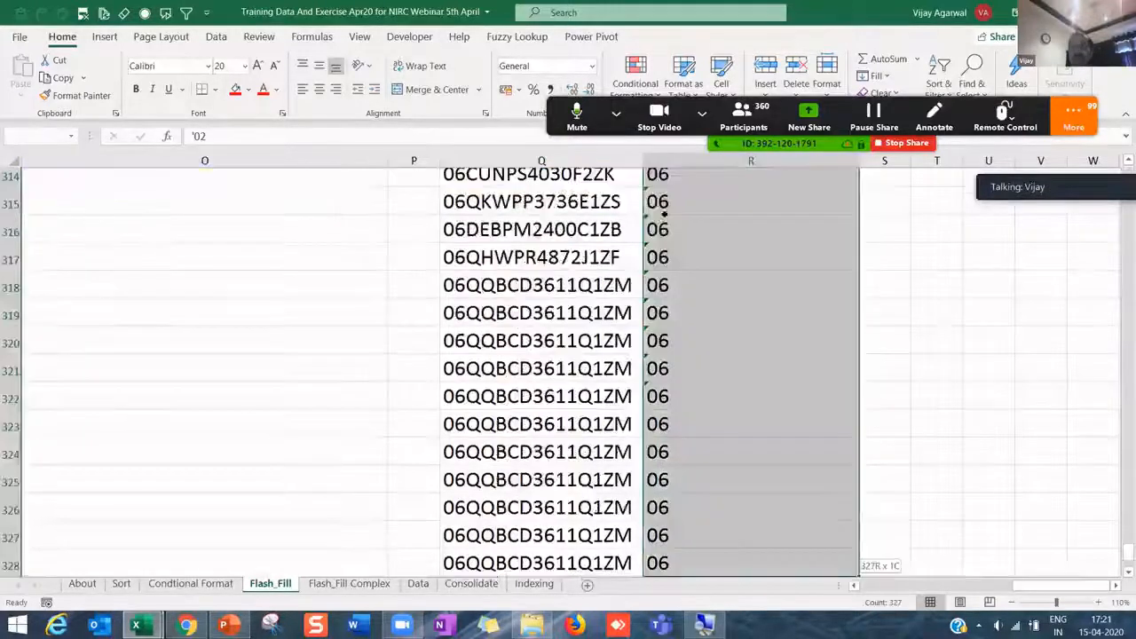
key(Delete)
key(ctrl+BackSpace)
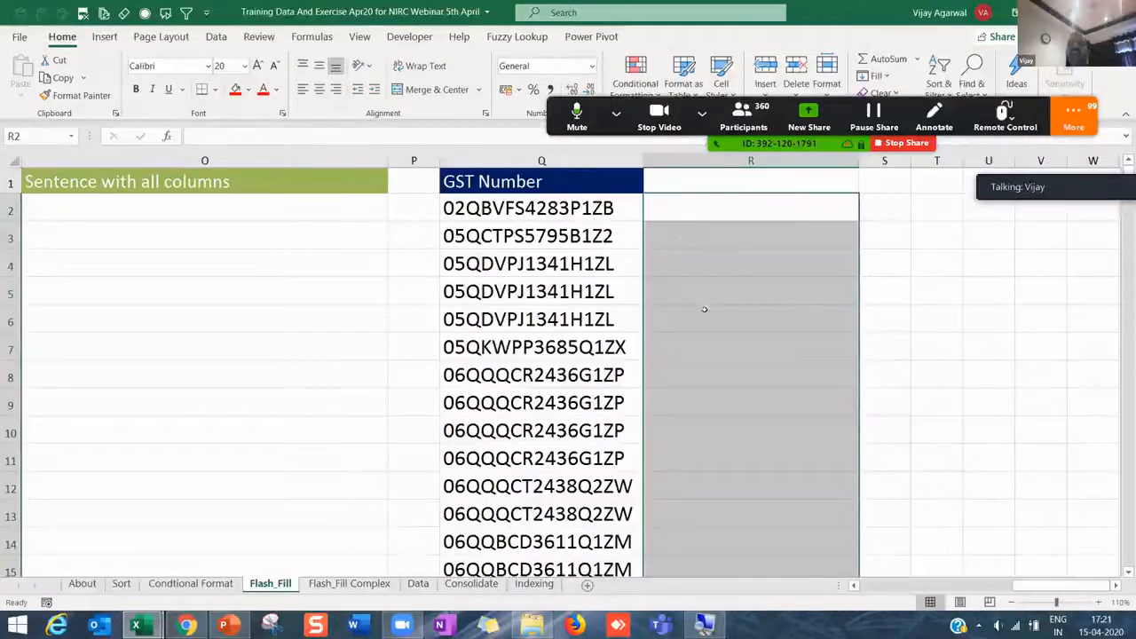
click(695, 315)
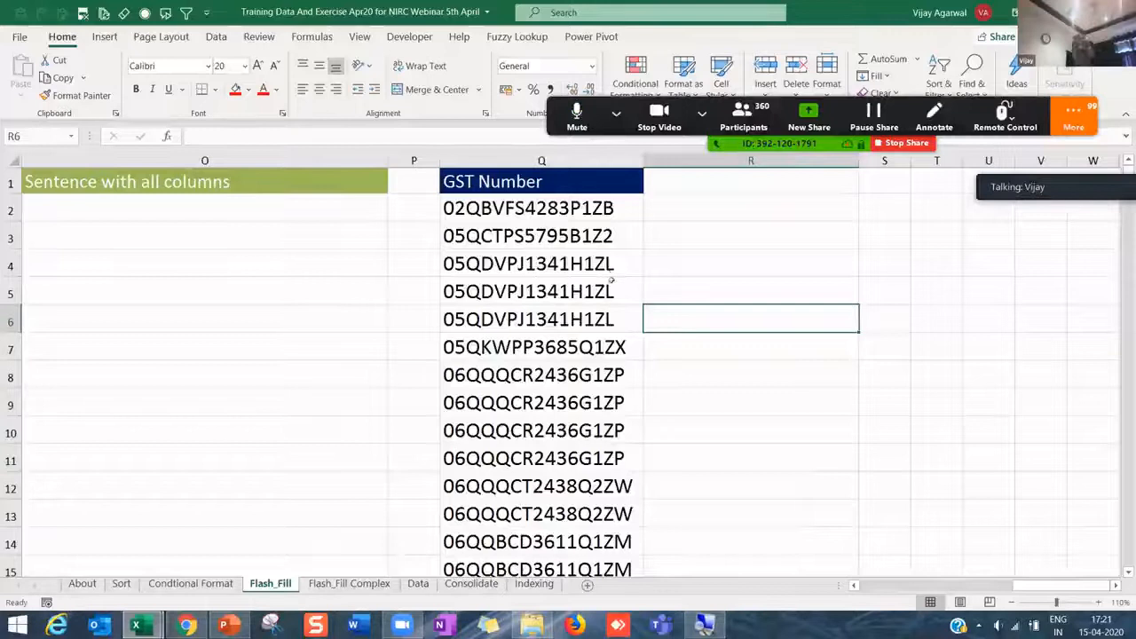
click(574, 208)
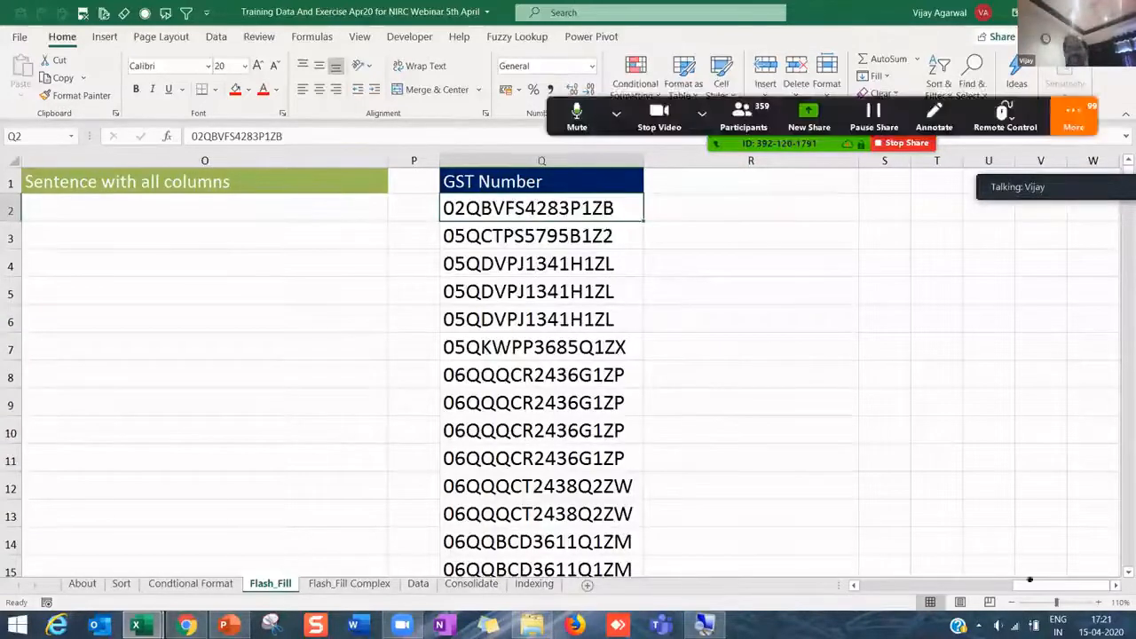
- On the Flash_Fill Complex sheet, widen the Output column B to width 25
click(348, 583)
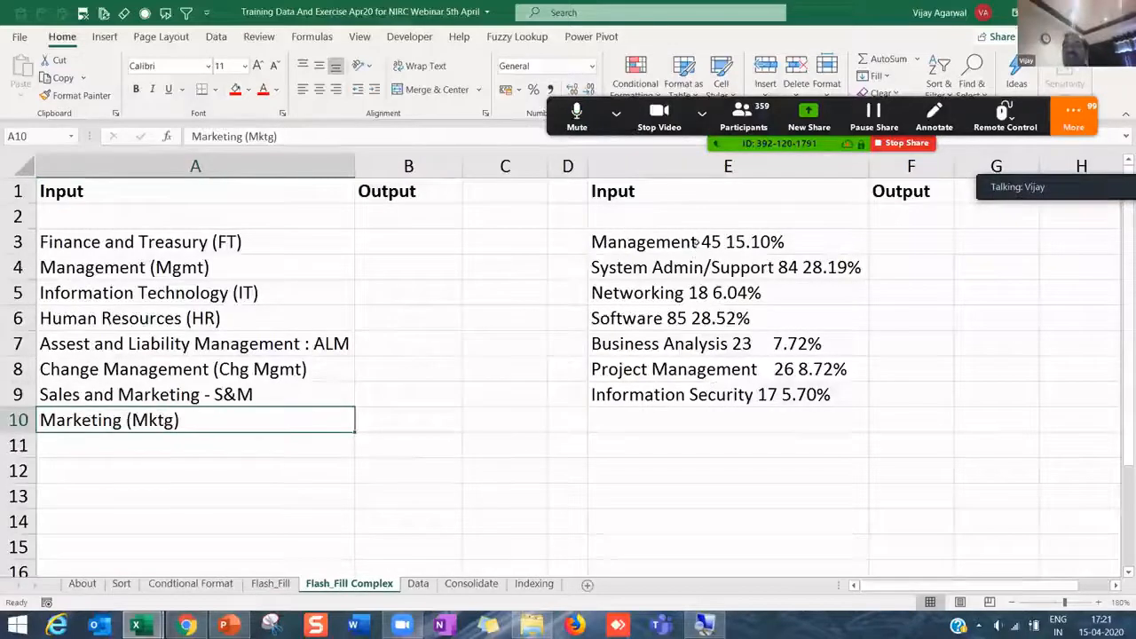
drag(696, 247, 754, 394)
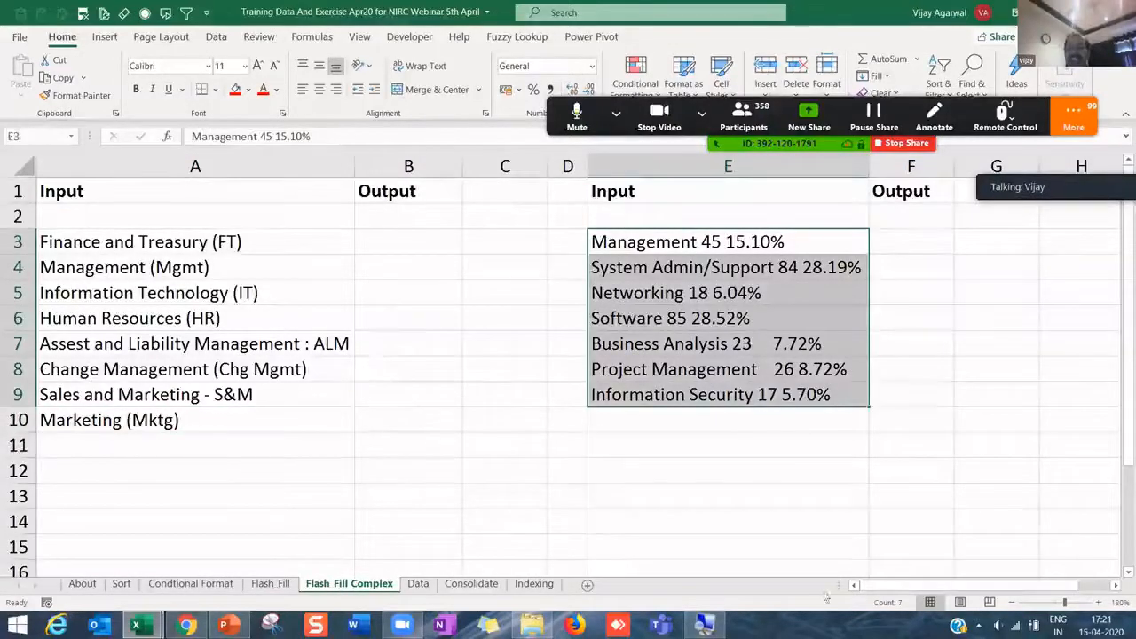
drag(184, 241, 176, 419)
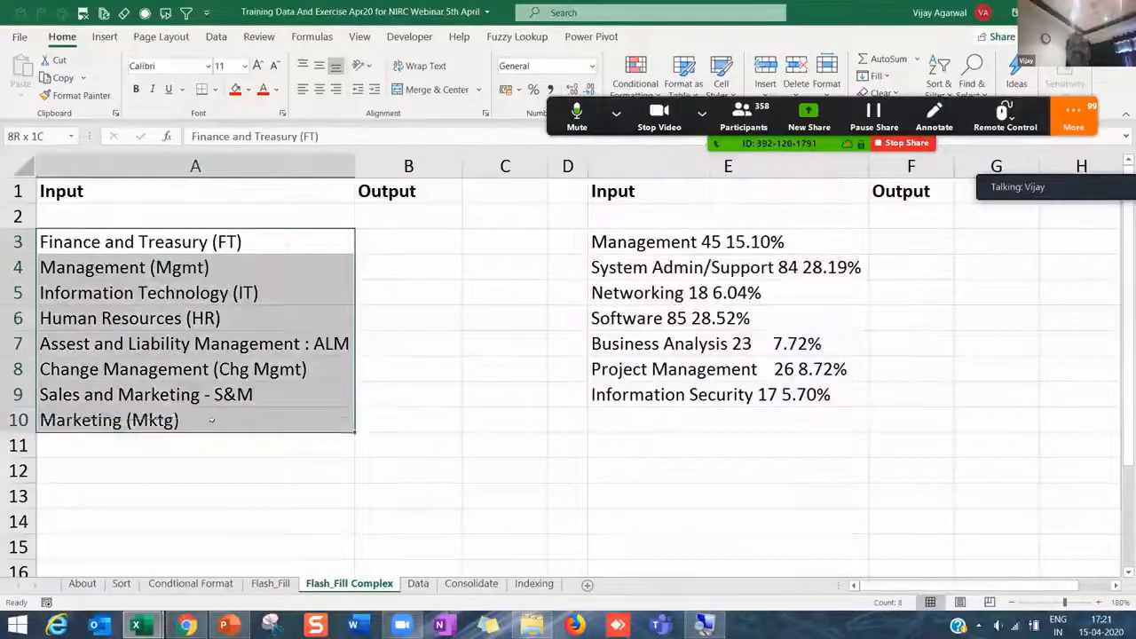
drag(461, 167, 600, 185)
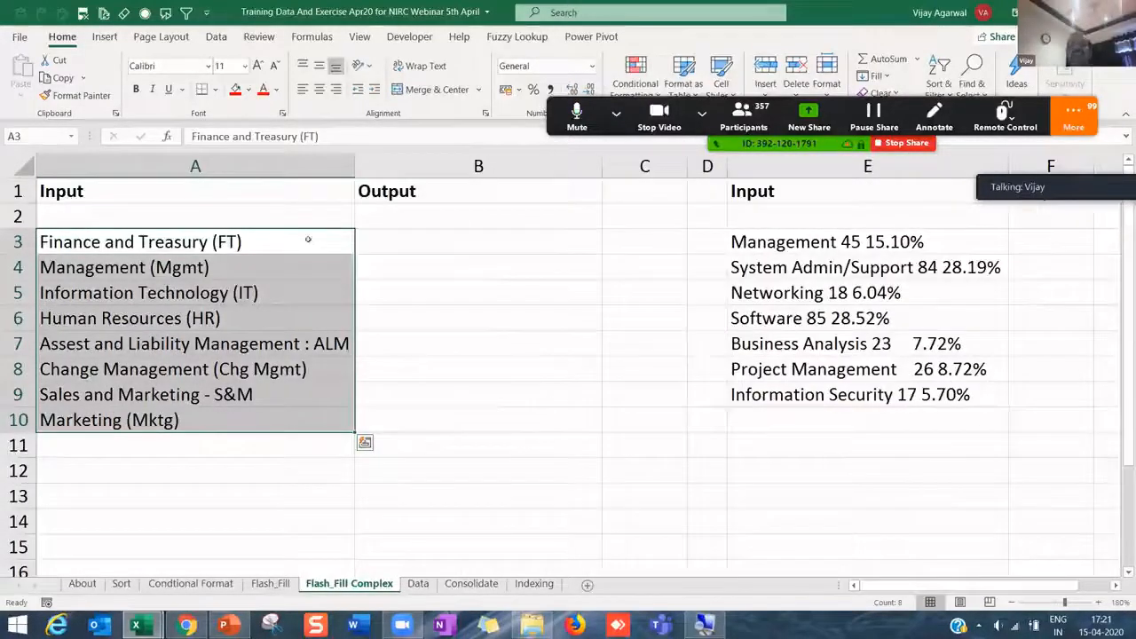
click(310, 240)
- Select the department names in A3:A10 and the Output cells B3:B10, then show the Data sheet
click(319, 319)
drag(297, 249, 359, 441)
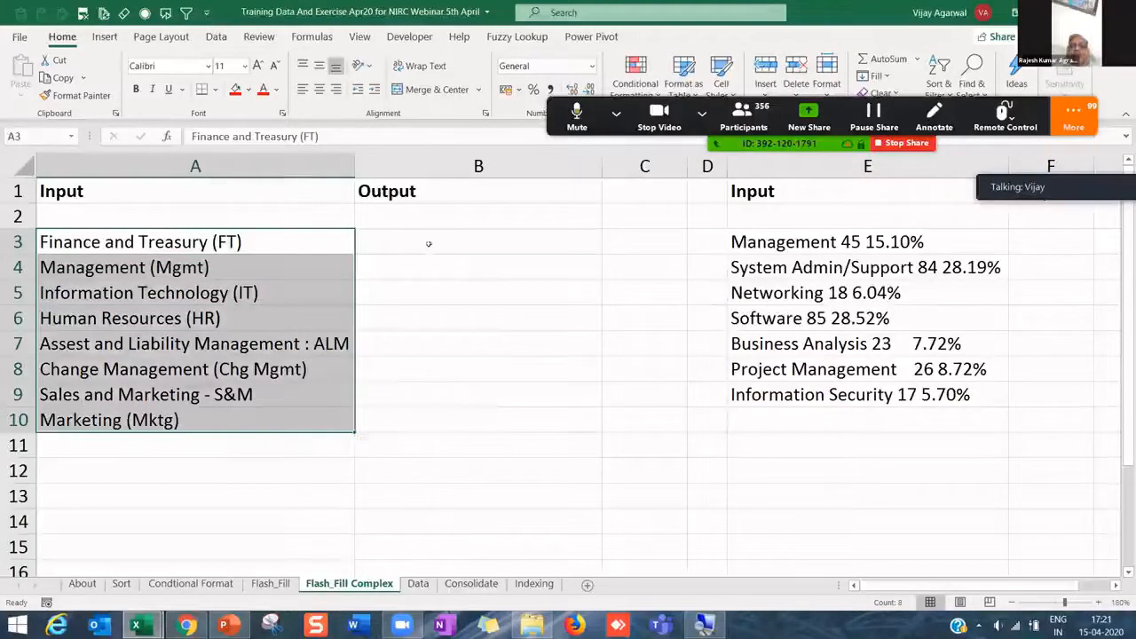
click(431, 243)
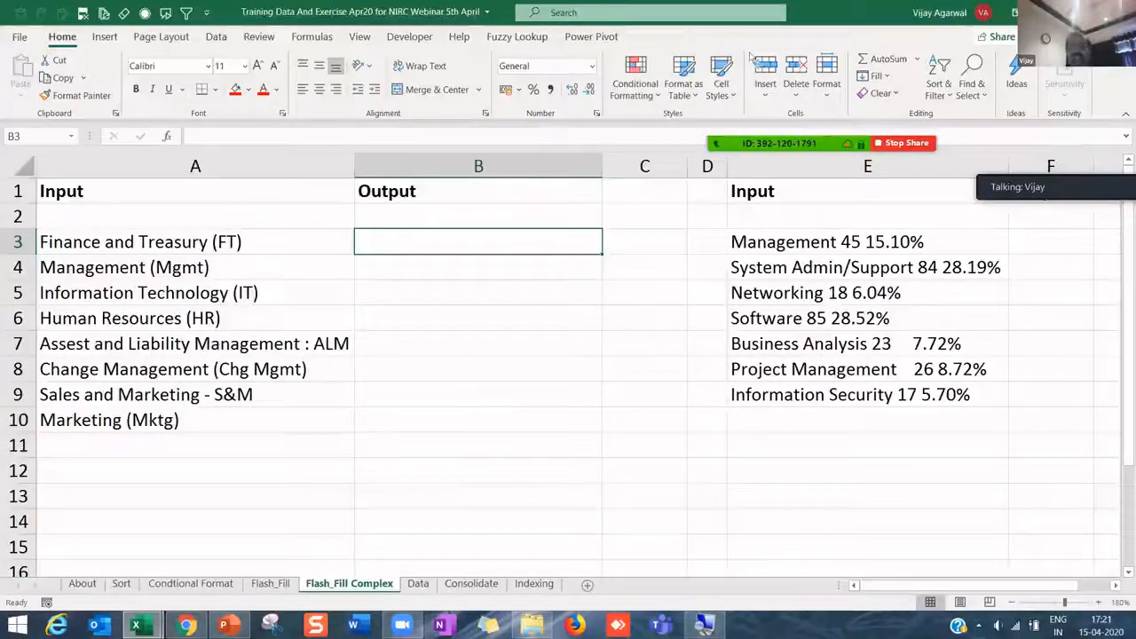
click(519, 282)
drag(515, 241, 494, 422)
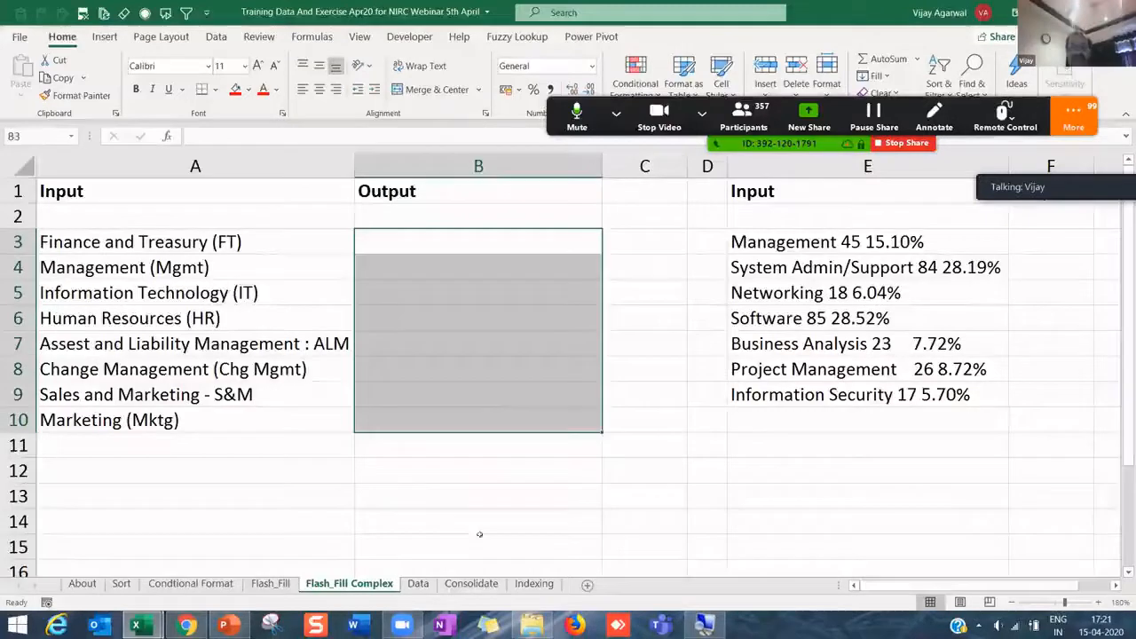
click(418, 585)
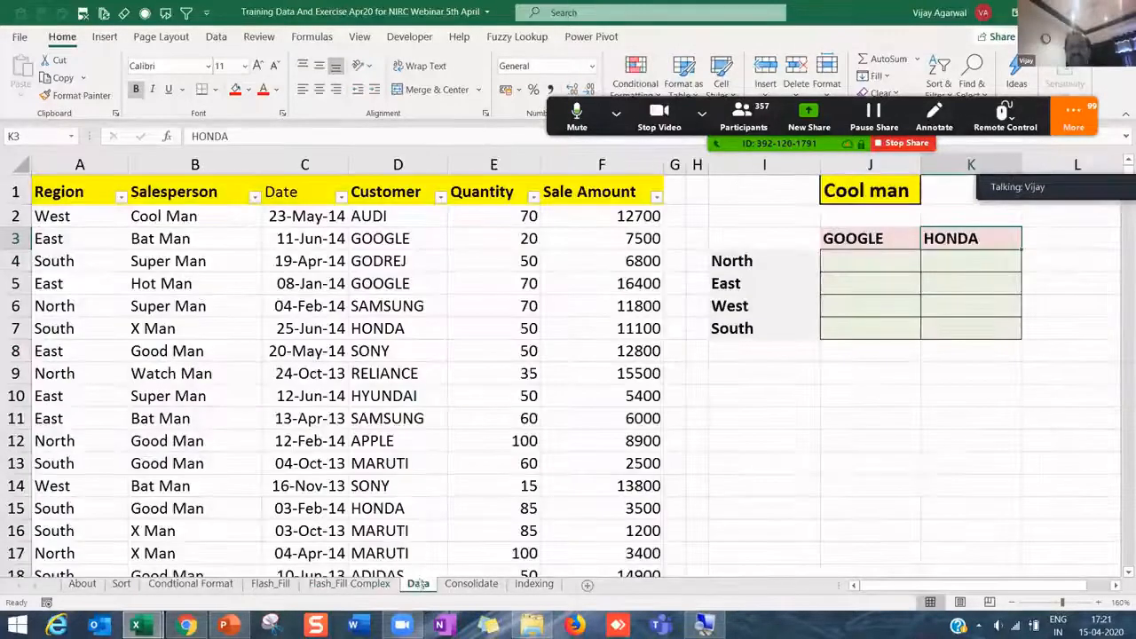
- Select the salesperson cells, then move to the Data Cleaning & Transformation workbook's Flash_Fill Complex sheet
click(129, 240)
key(Up)
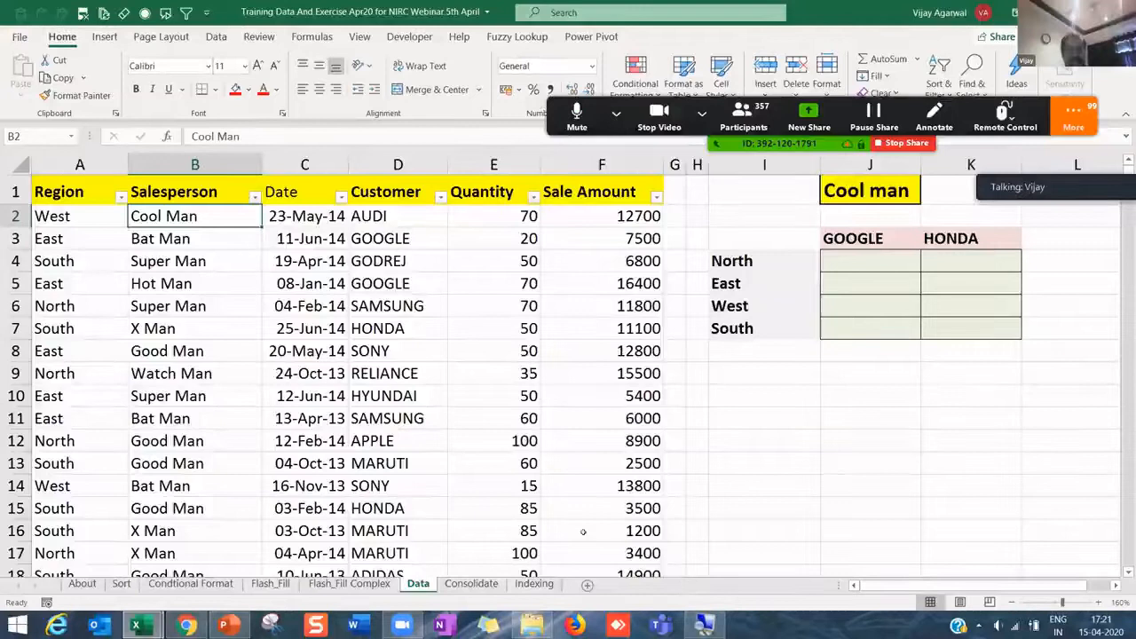
key(alt+Tab)
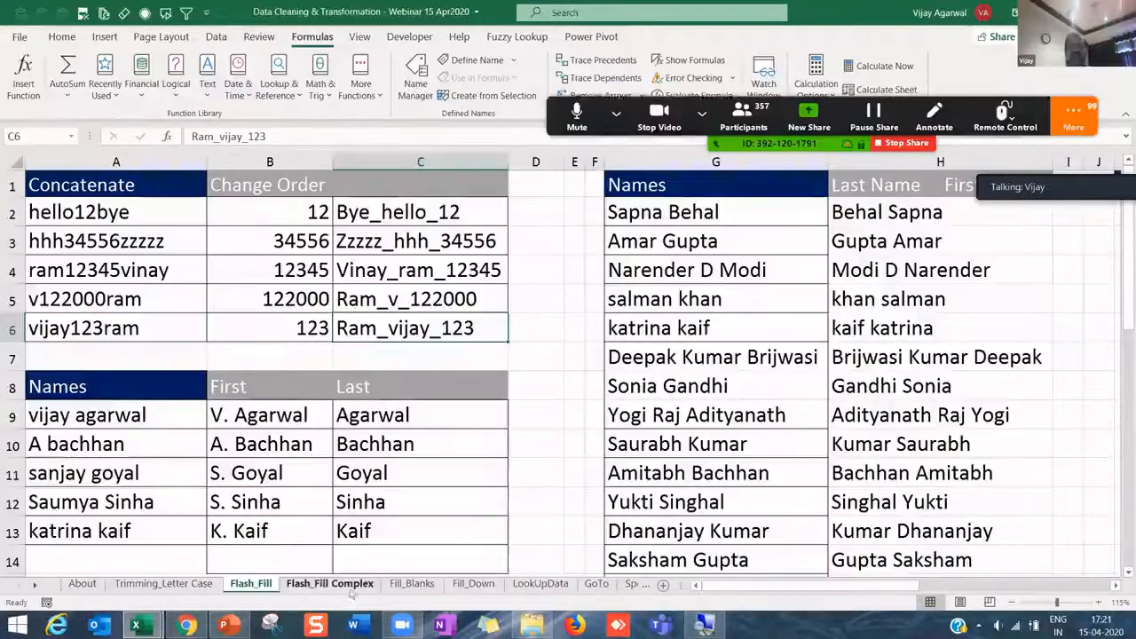
click(322, 583)
- On the Fill_Blanks sheet, step through the weekly table cells down to Sachin's Week5 score
click(417, 590)
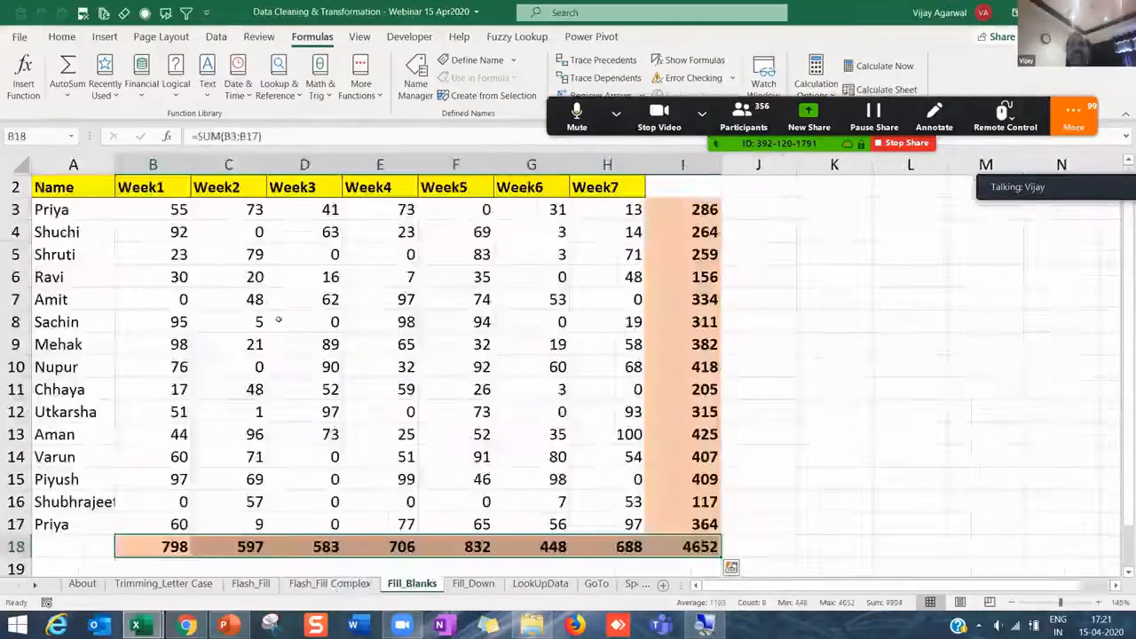
click(241, 231)
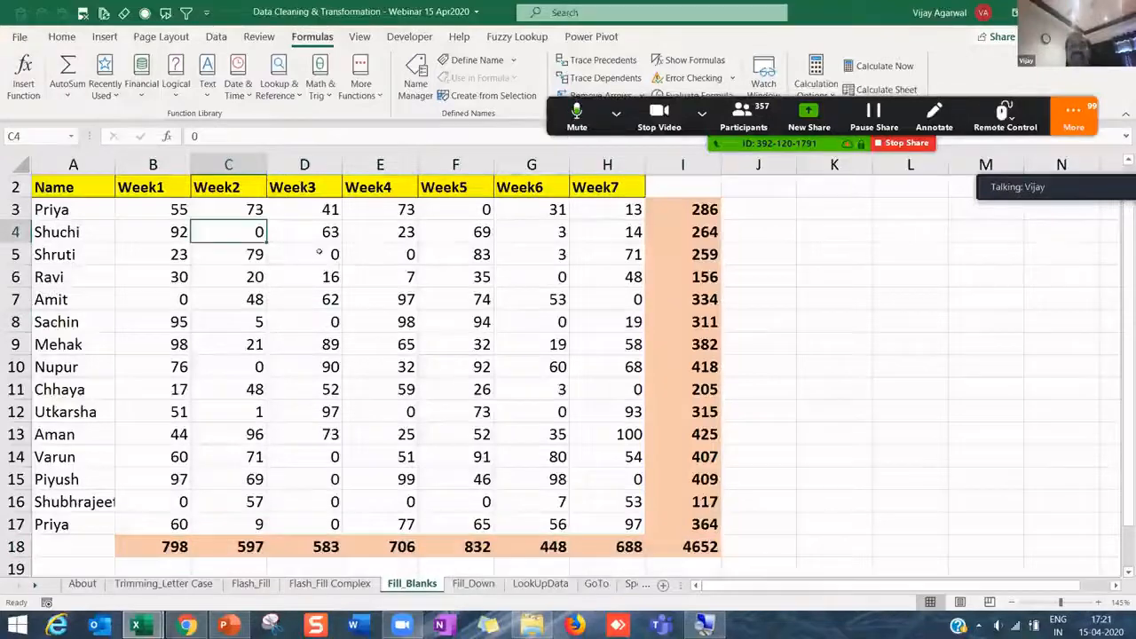
click(320, 252)
click(392, 258)
click(453, 325)
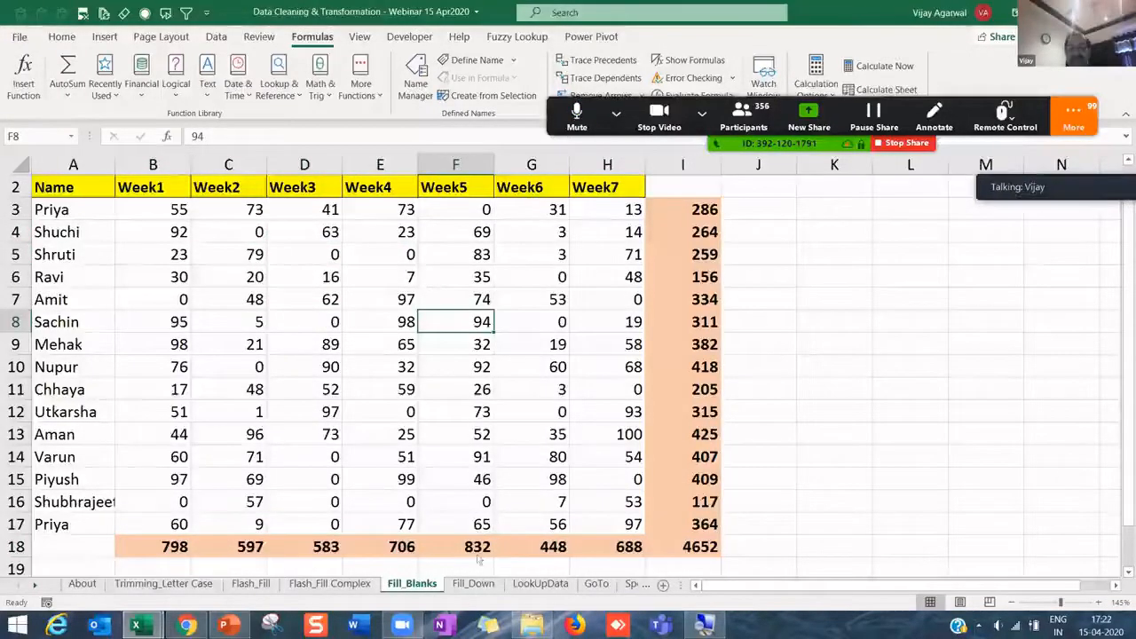
- On the Fill_Down sheet, inspect the =C3 formula in C4 and select the table A2:C18
click(473, 583)
click(240, 282)
click(206, 226)
click(347, 242)
drag(62, 207, 364, 533)
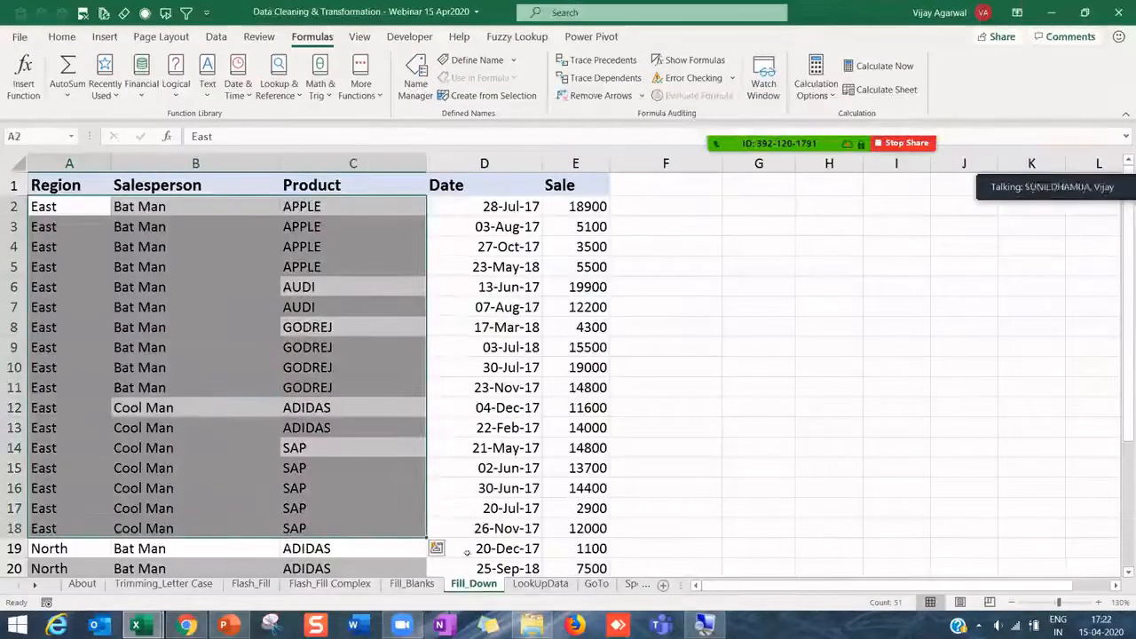
- Select the Margin values on the LookUpData sheet and cell G7 with stray text on the GoTo sheet
click(538, 584)
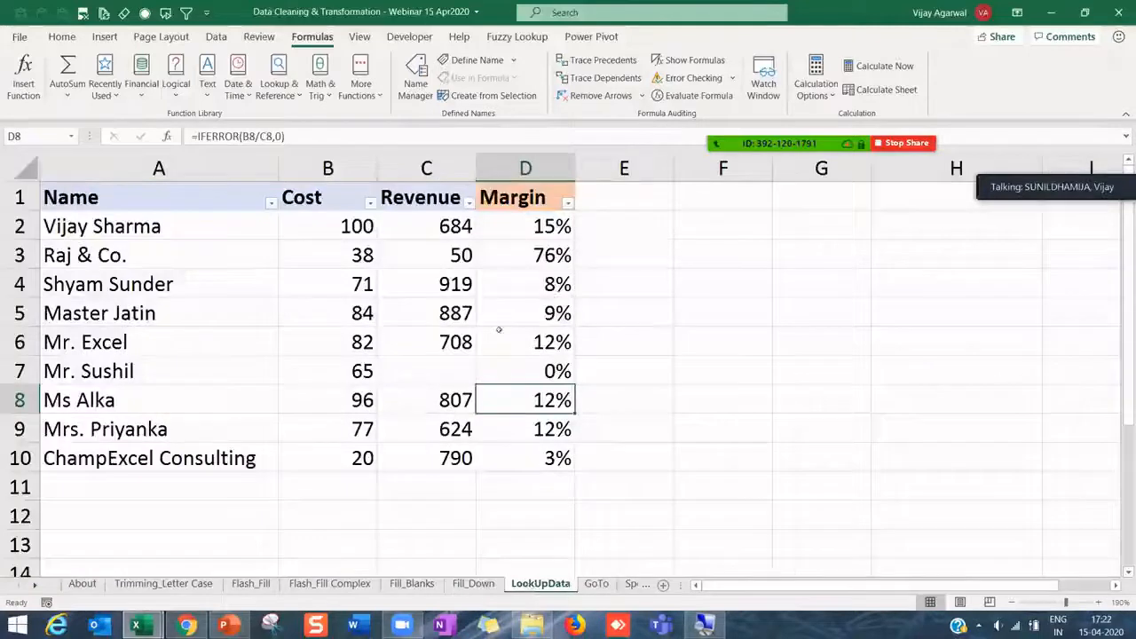
drag(517, 225, 526, 455)
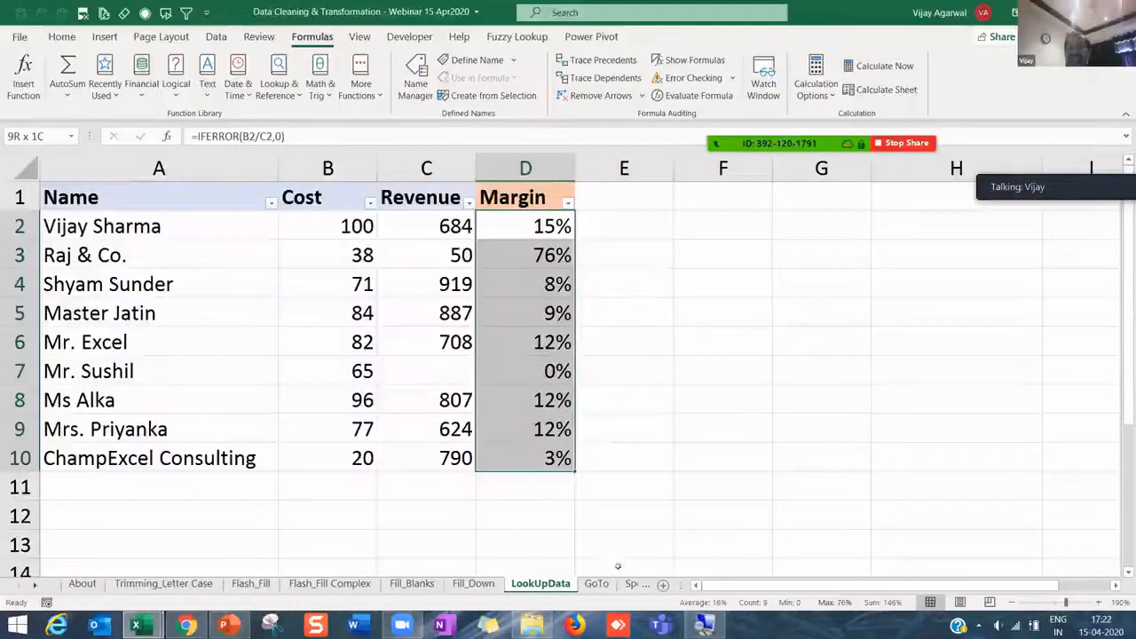
click(597, 584)
click(443, 321)
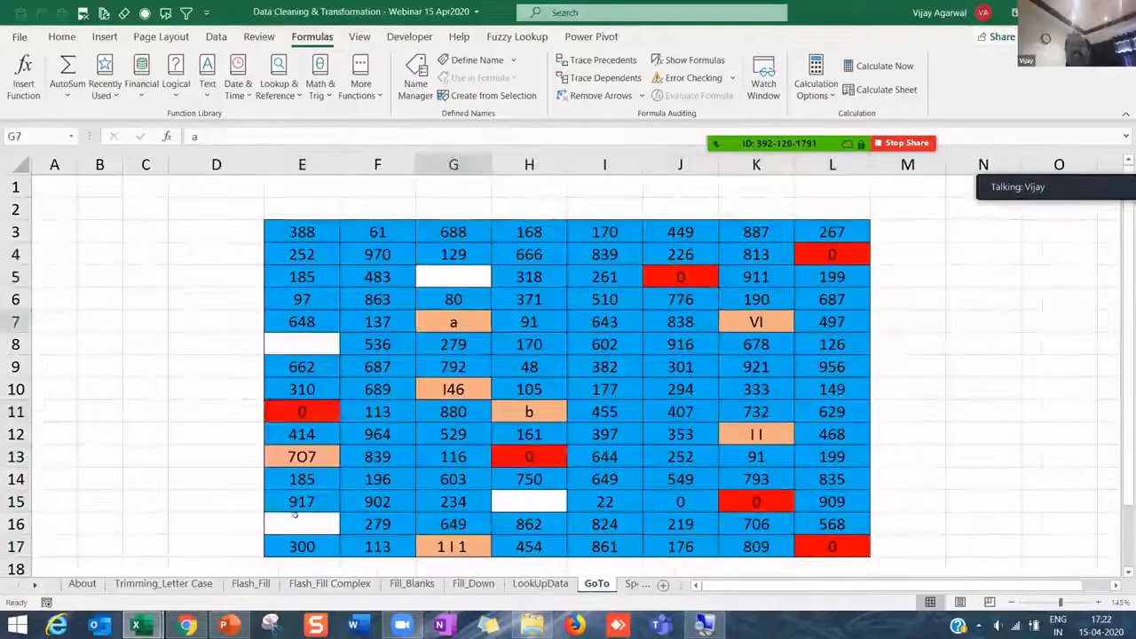
- Select Notebook cell A3 on SpellCheck, then Shampoo C6 and Pizza I7 on RemoveDuplicates
click(33, 586)
click(33, 586)
click(33, 586)
click(34, 586)
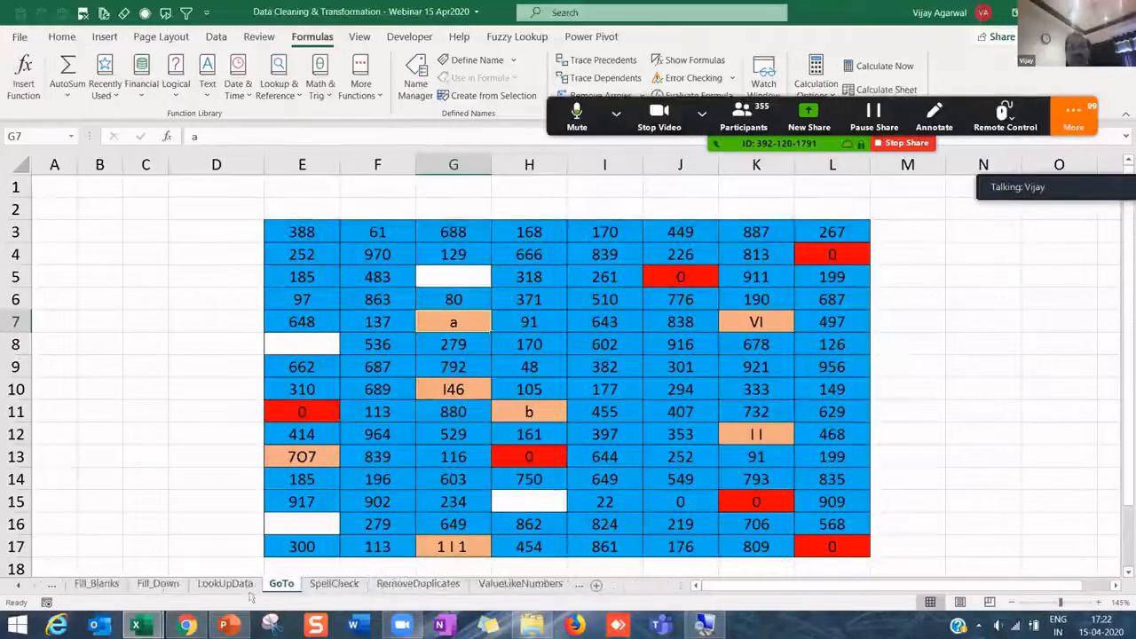
click(330, 584)
click(236, 335)
click(201, 262)
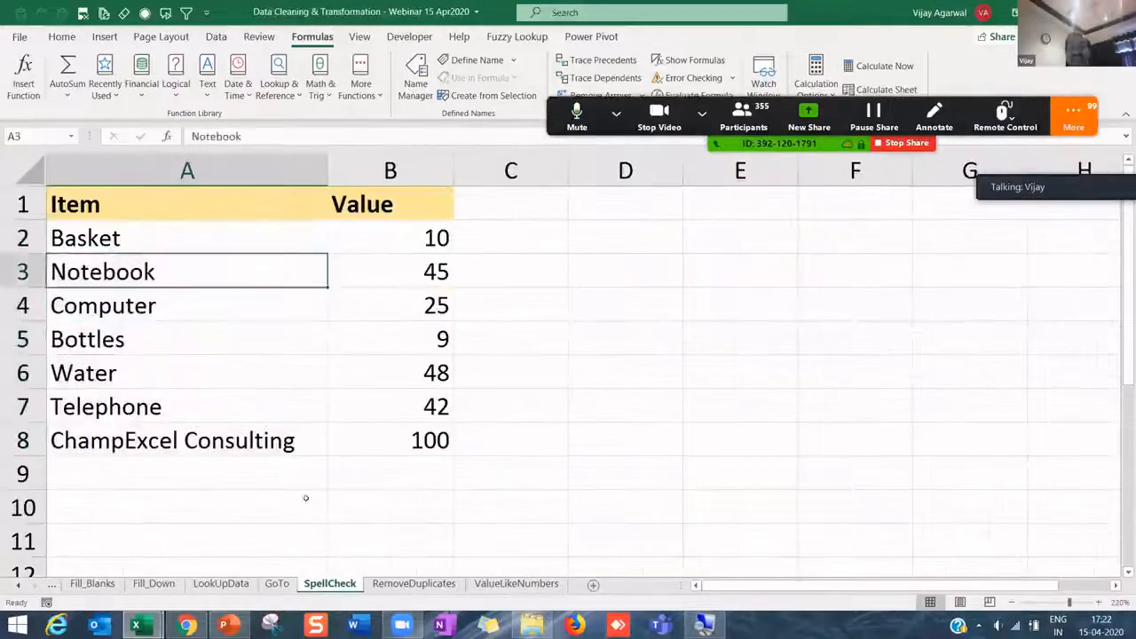
click(414, 583)
click(290, 284)
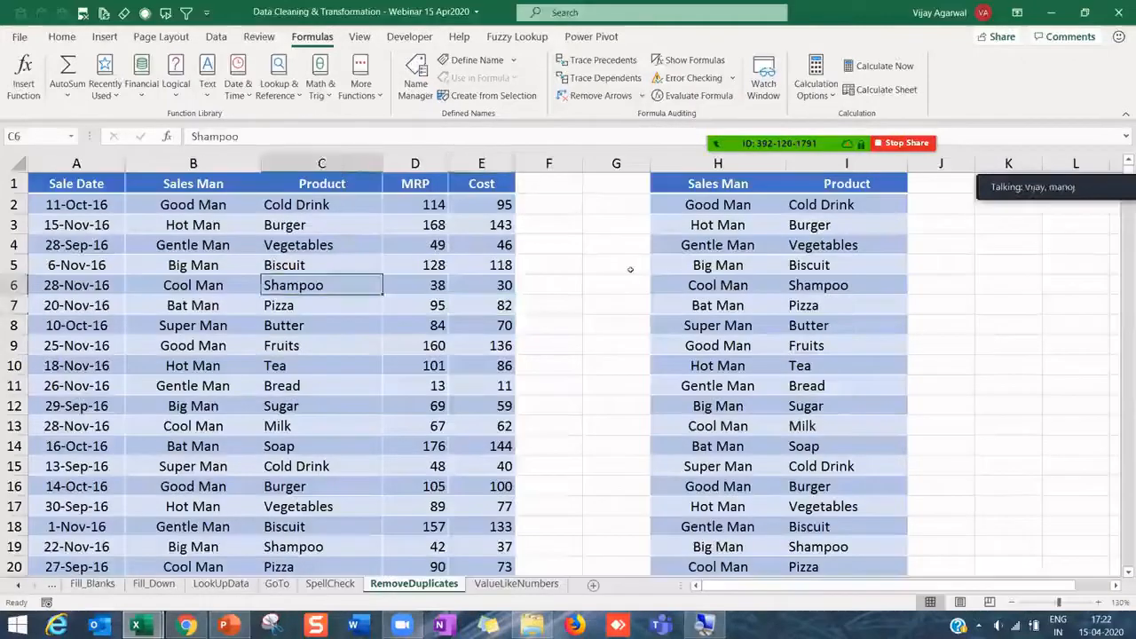
click(825, 305)
- On the ValueLikeNumbers sheet, select the six amounts in A2:A7, then deselect them
click(541, 583)
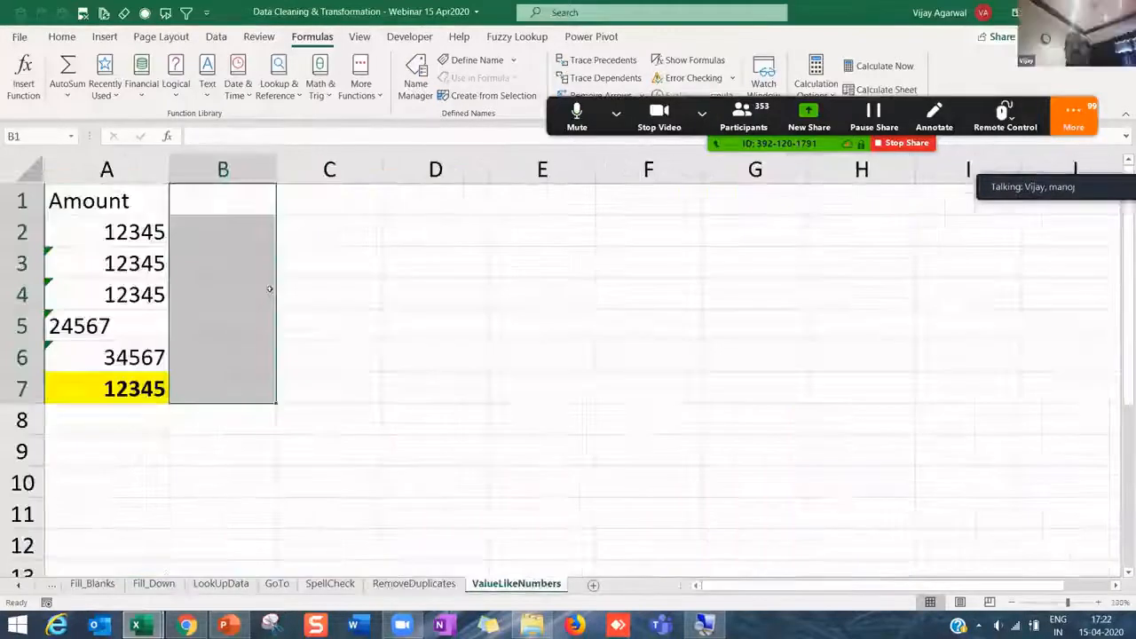
click(227, 271)
drag(133, 232, 134, 389)
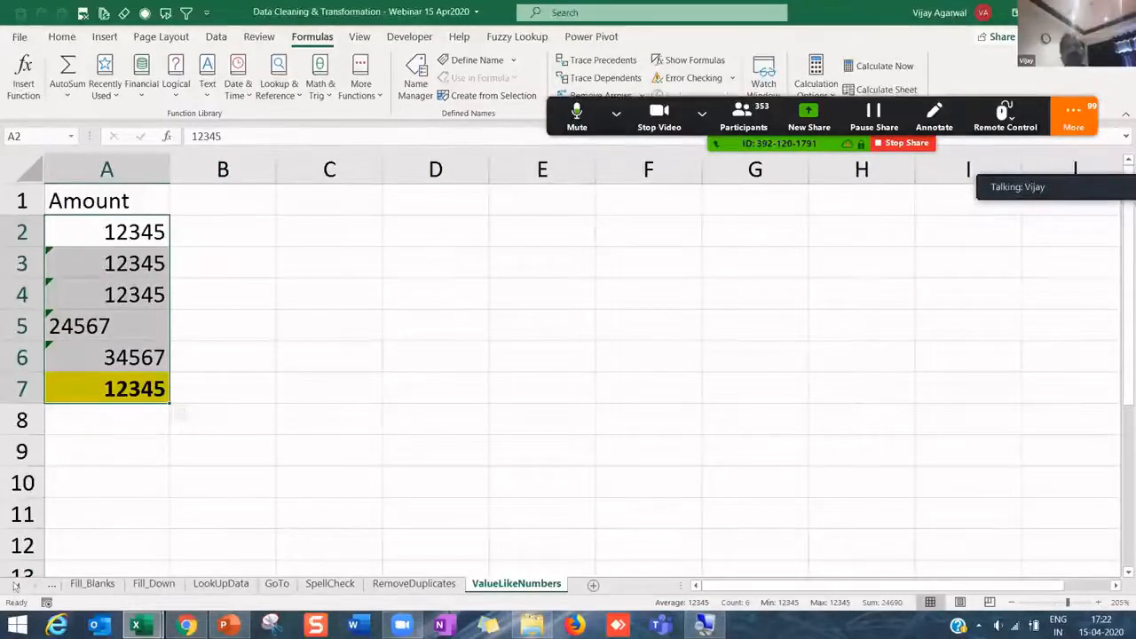
click(15, 585)
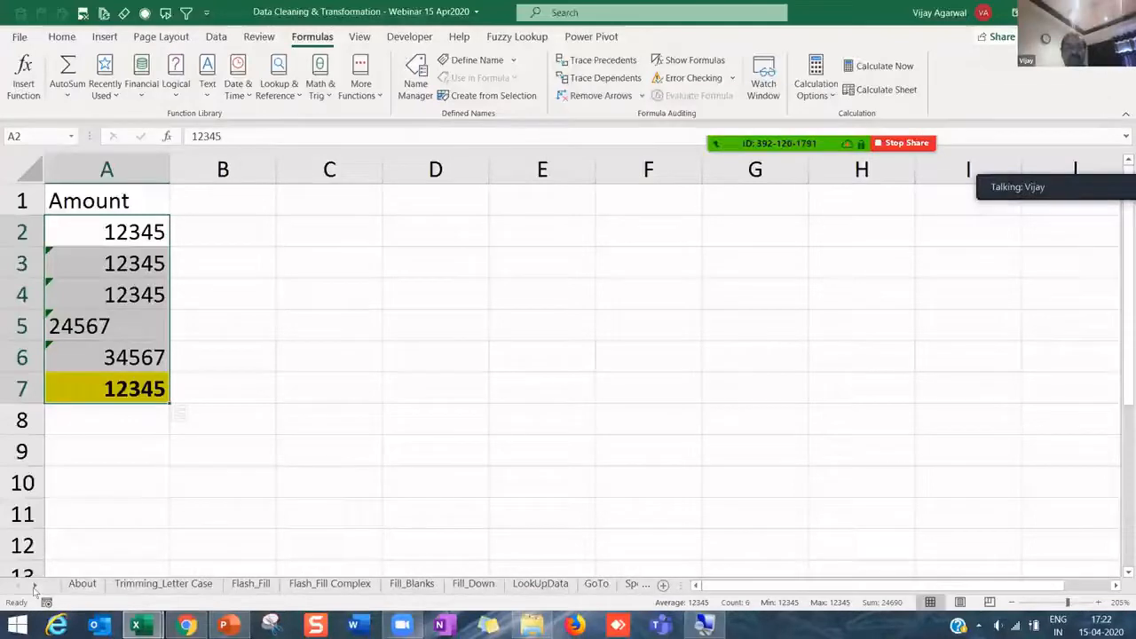
click(34, 585)
click(309, 382)
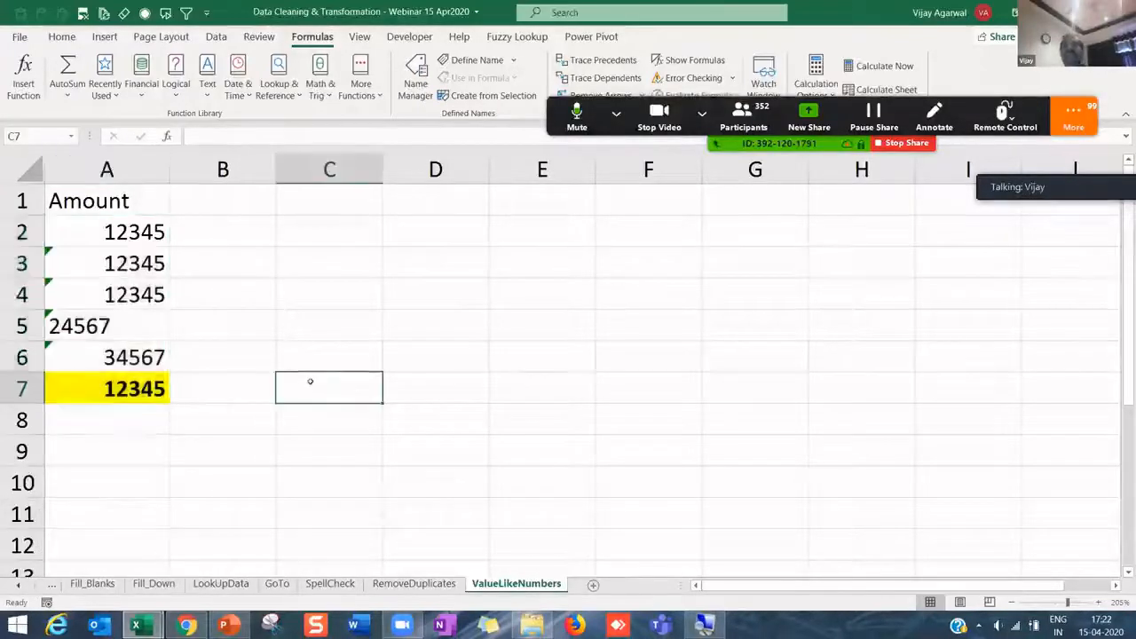
click(327, 291)
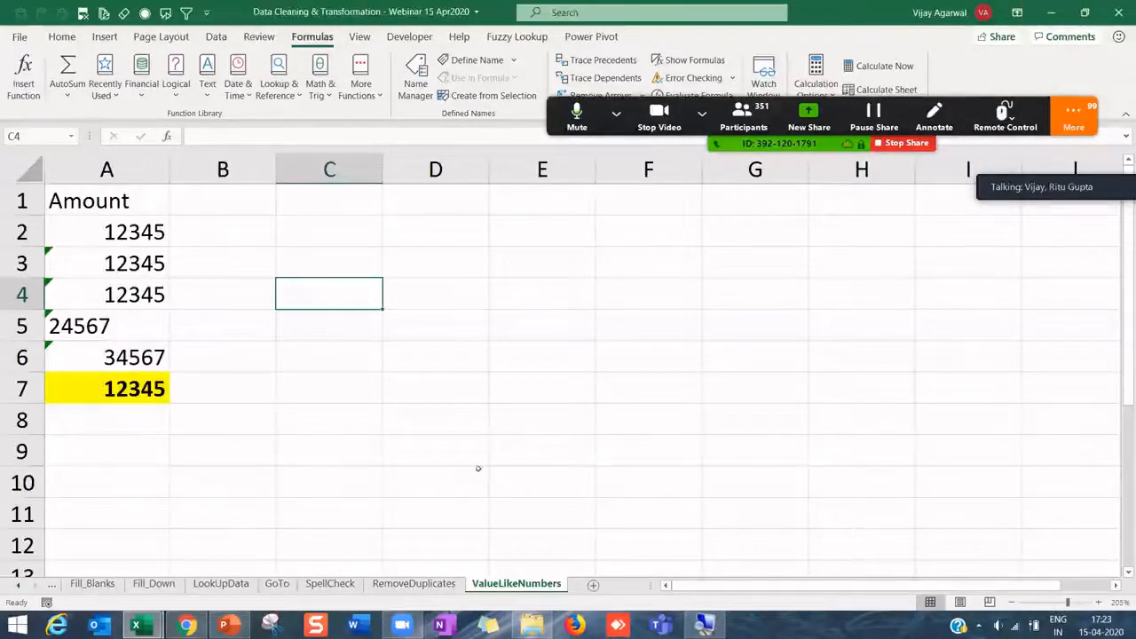
click(325, 333)
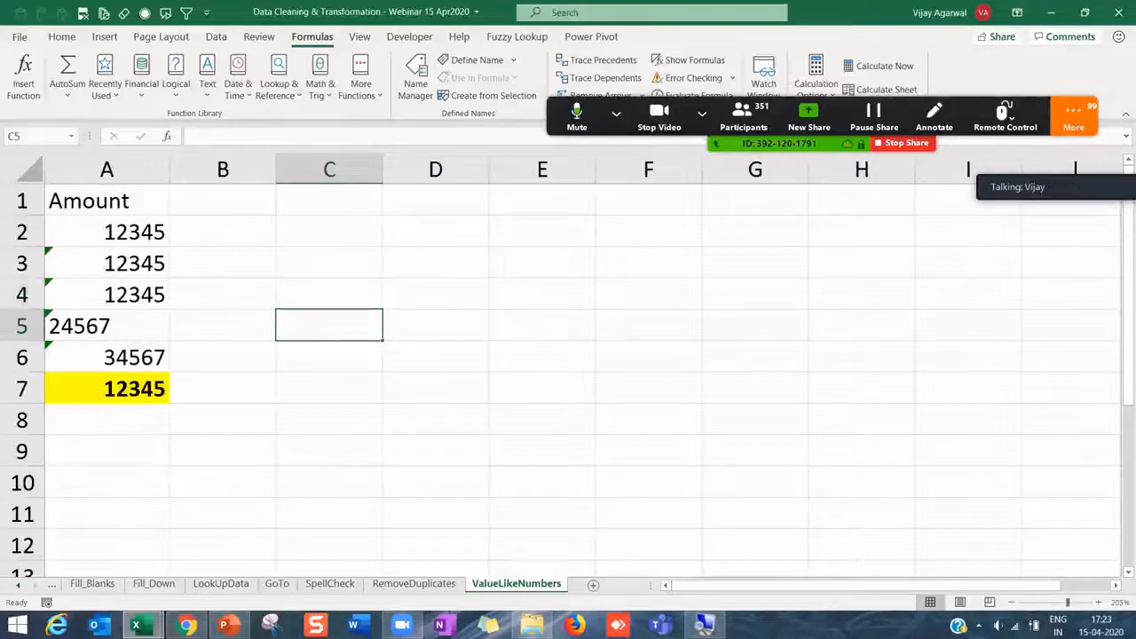
click(178, 317)
click(154, 317)
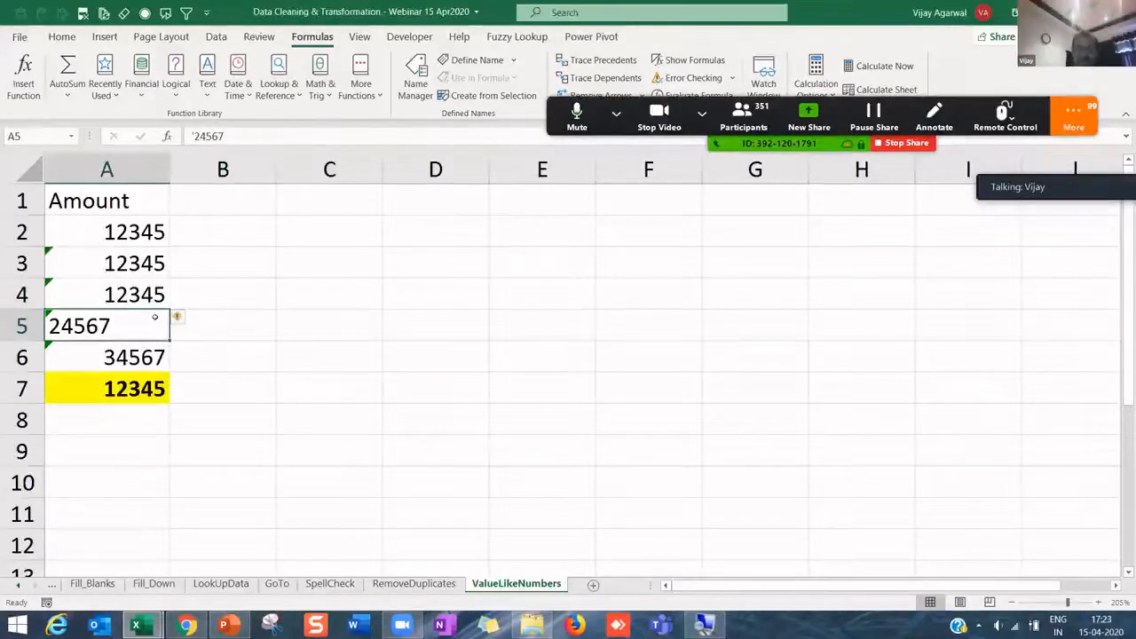
key(Up)
key(Up)
key(Up)
key(Up)
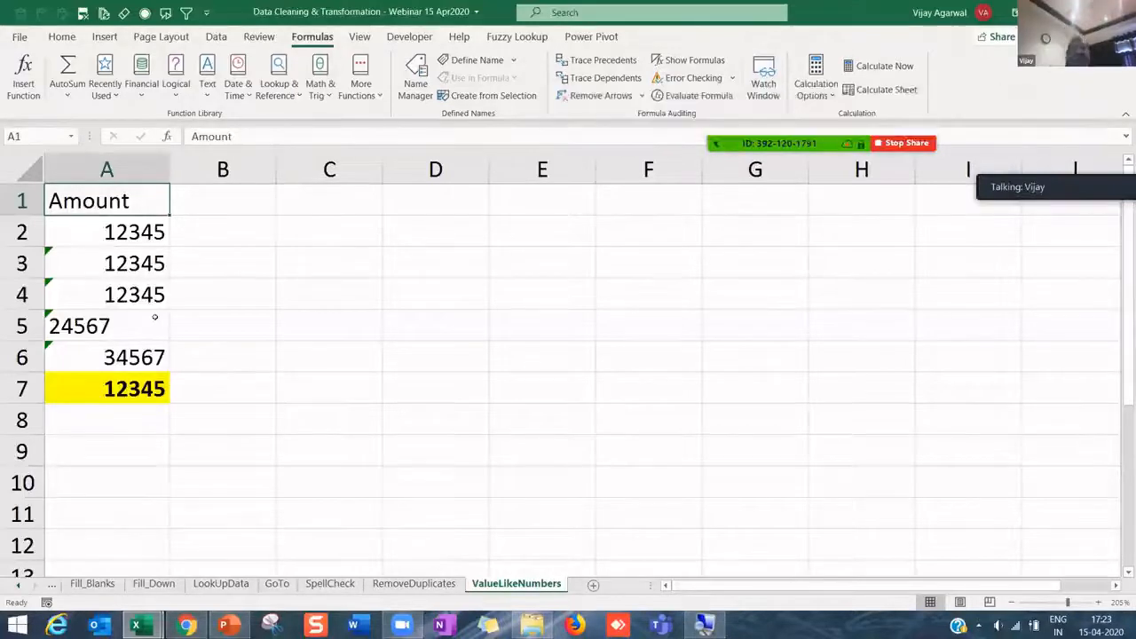
key(Down)
key(Down)
key(Down)
key(Down)
key(Down)
key(Down)
key(Up)
key(Up)
key(Up)
key(Up)
key(Up)
key(Up)
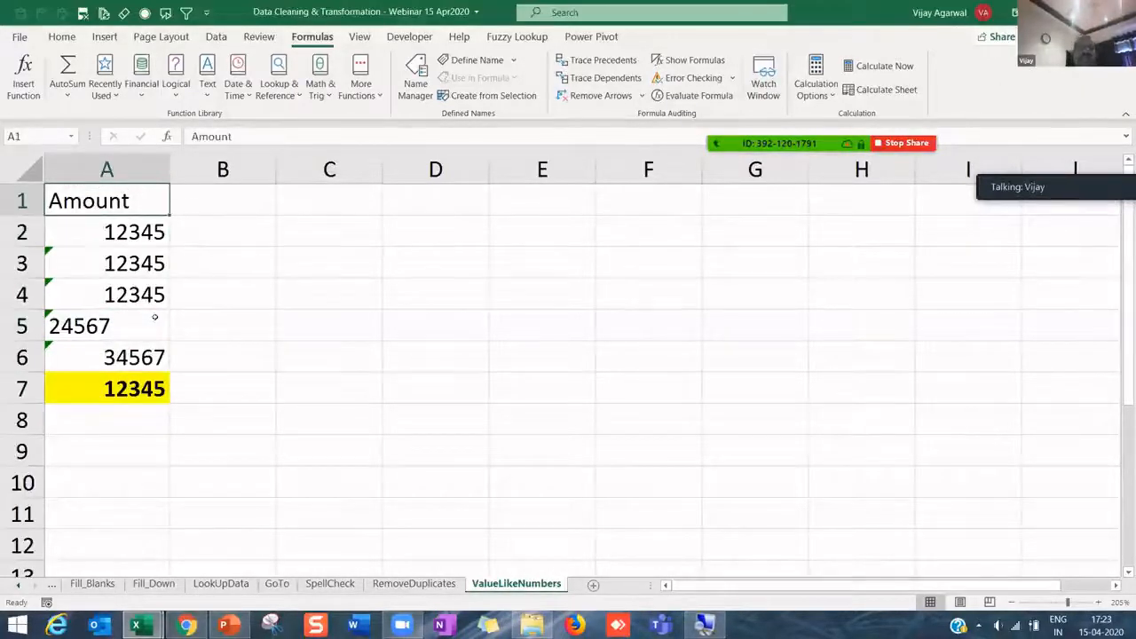
click(98, 329)
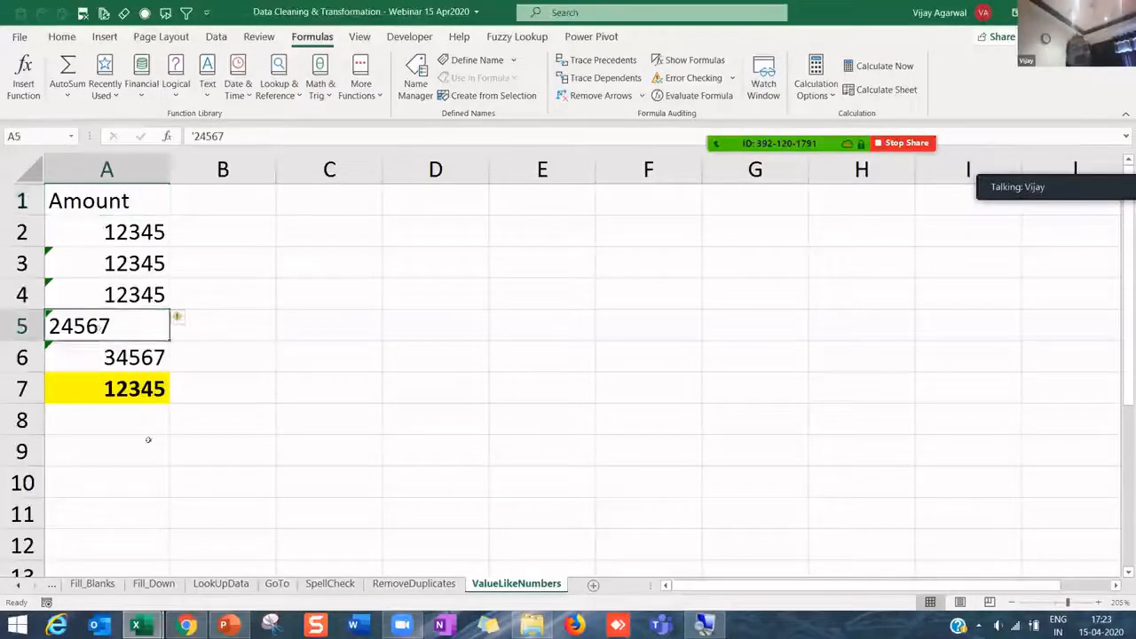
ctrl+click(17, 585)
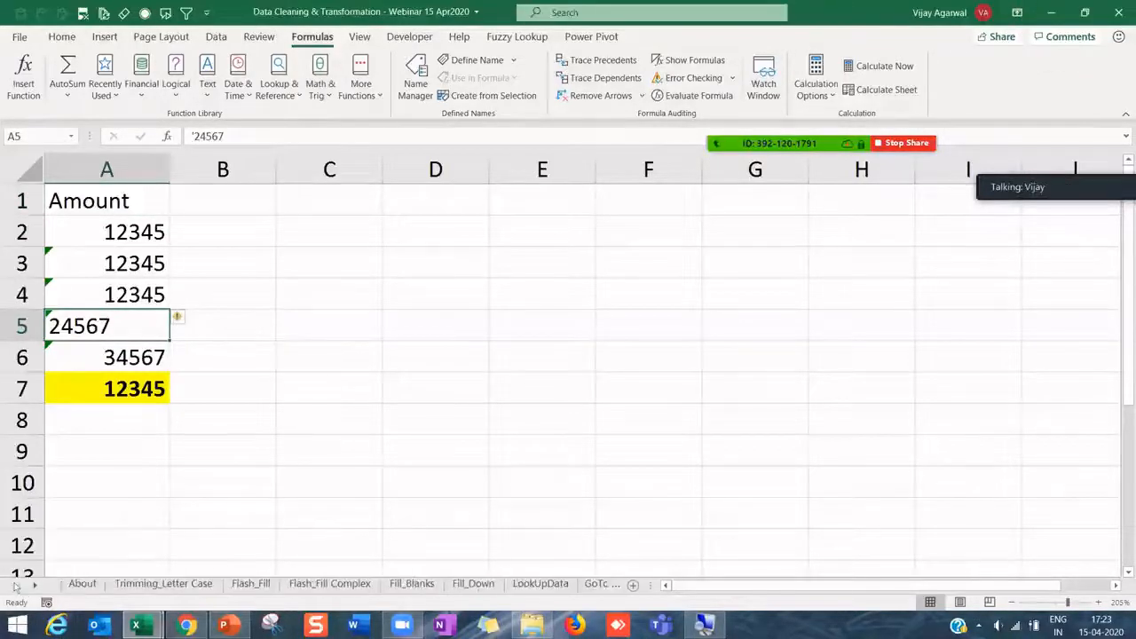
click(182, 349)
drag(125, 200, 117, 384)
click(124, 333)
drag(111, 204, 133, 390)
mouse_move(146, 626)
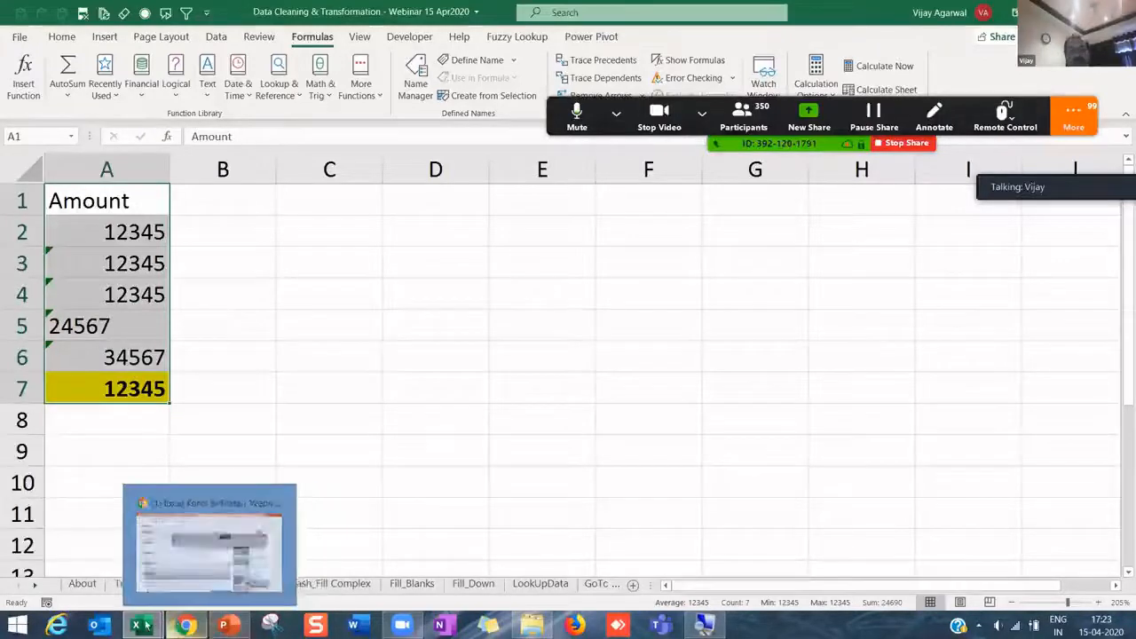
click(202, 417)
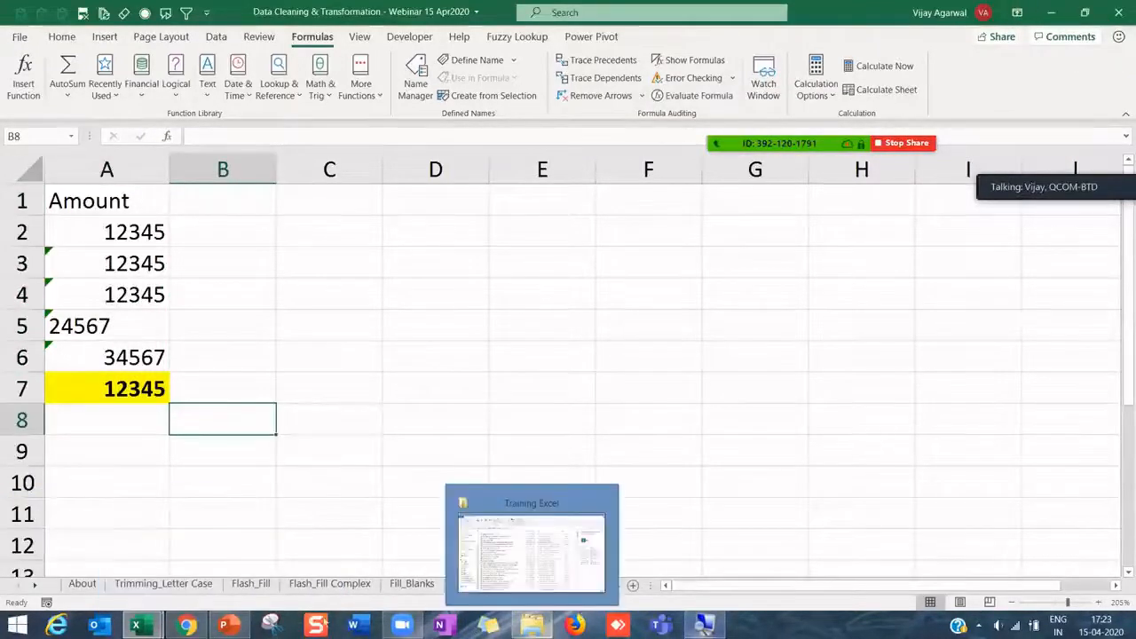
mouse_move(229, 626)
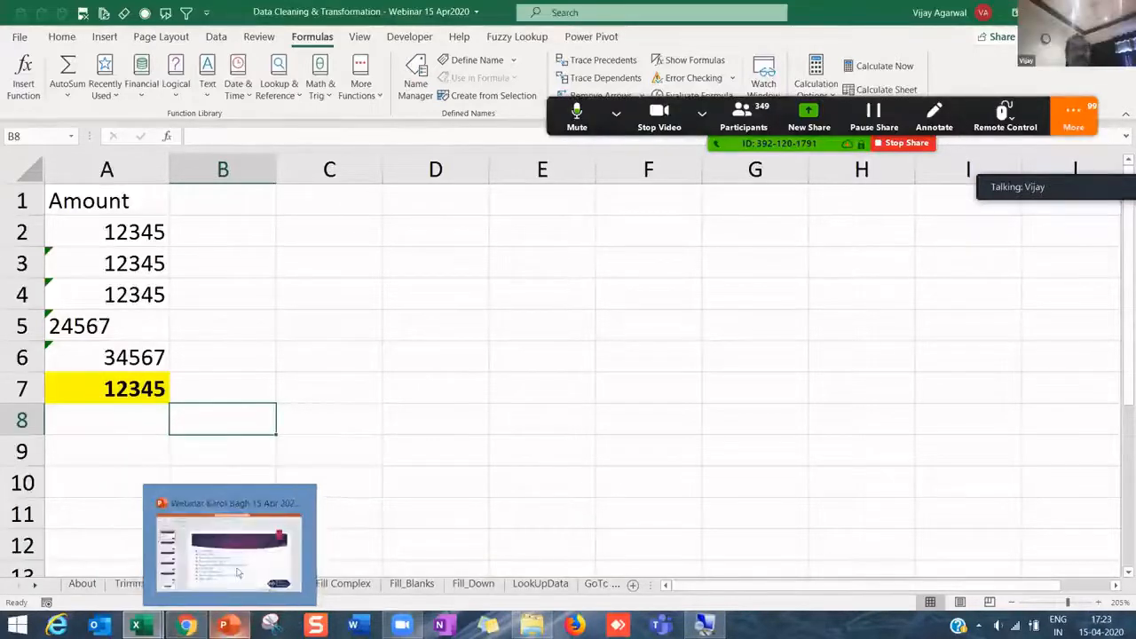
- Show slide 8, the Thank You slide, in PowerPoint and select the ChampExcel channel name
click(237, 573)
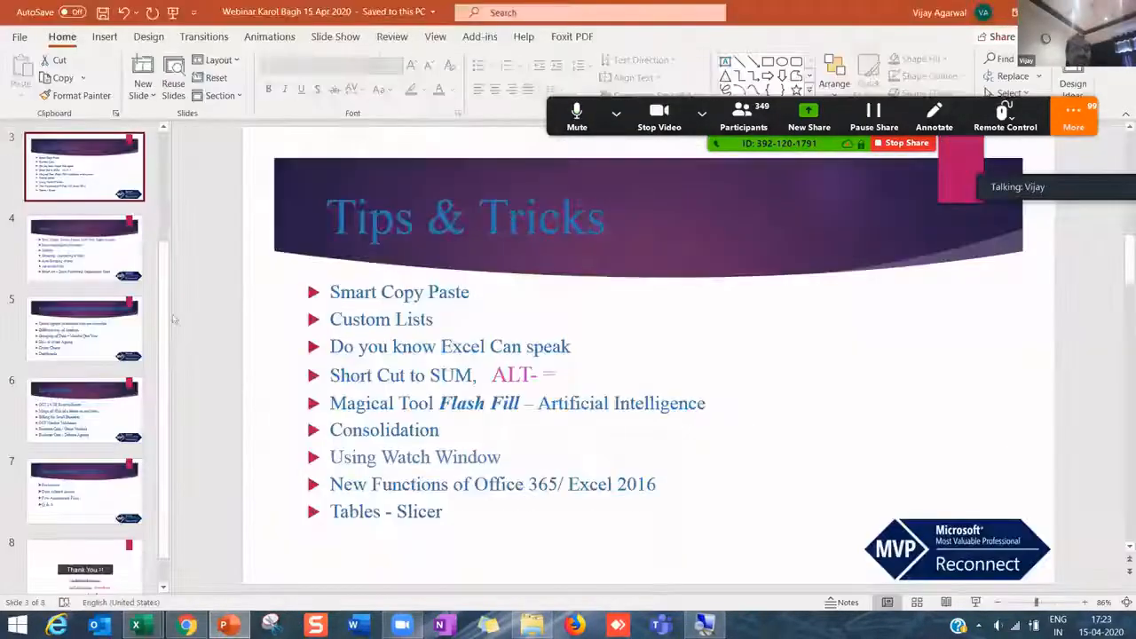
click(81, 569)
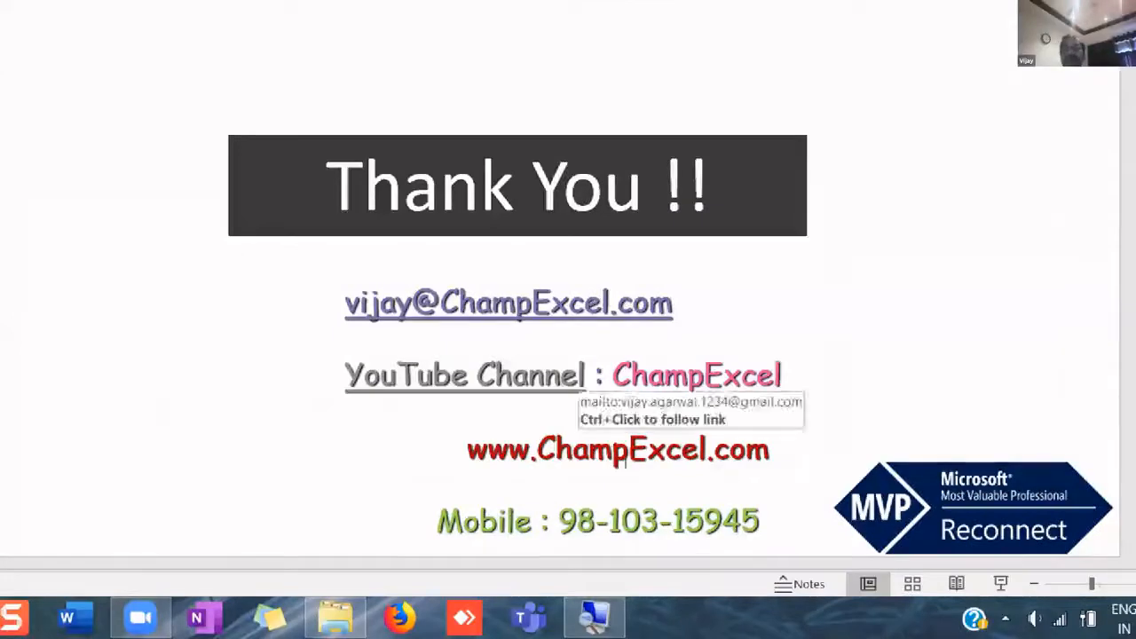
drag(613, 375, 789, 377)
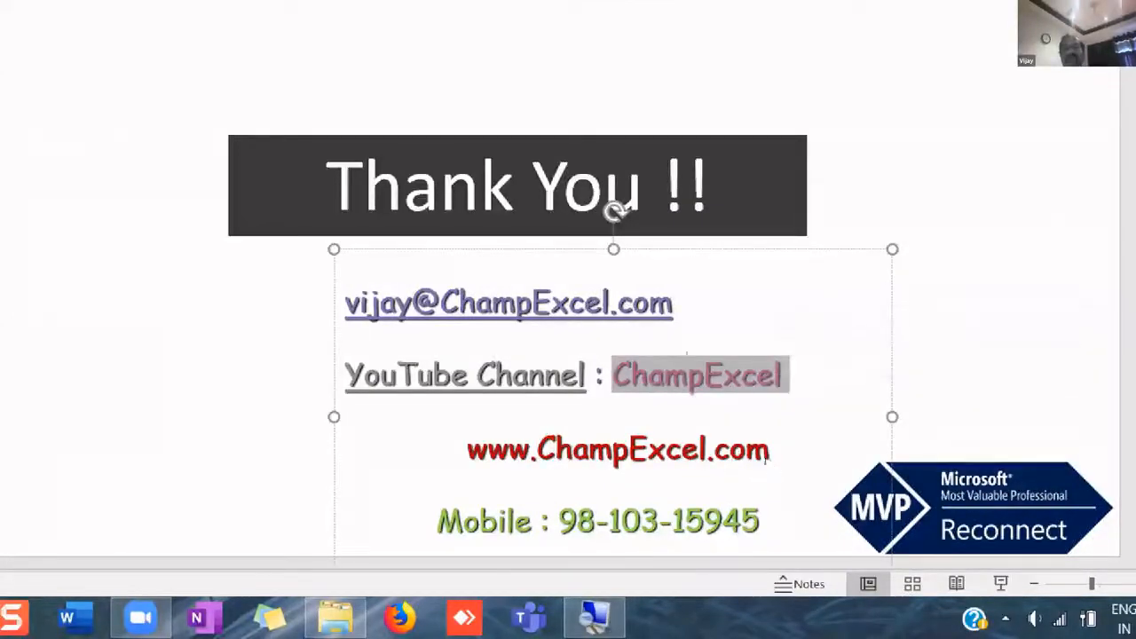
double_click(714, 375)
- Highlight the mobile number in the contact lines
click(576, 522)
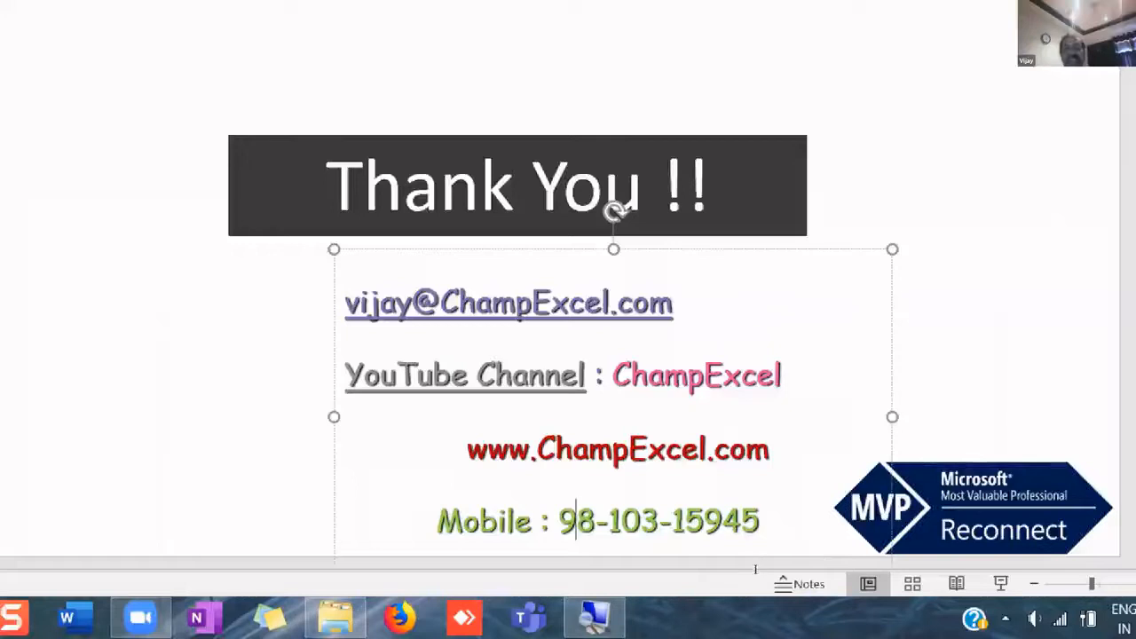
drag(810, 551, 701, 547)
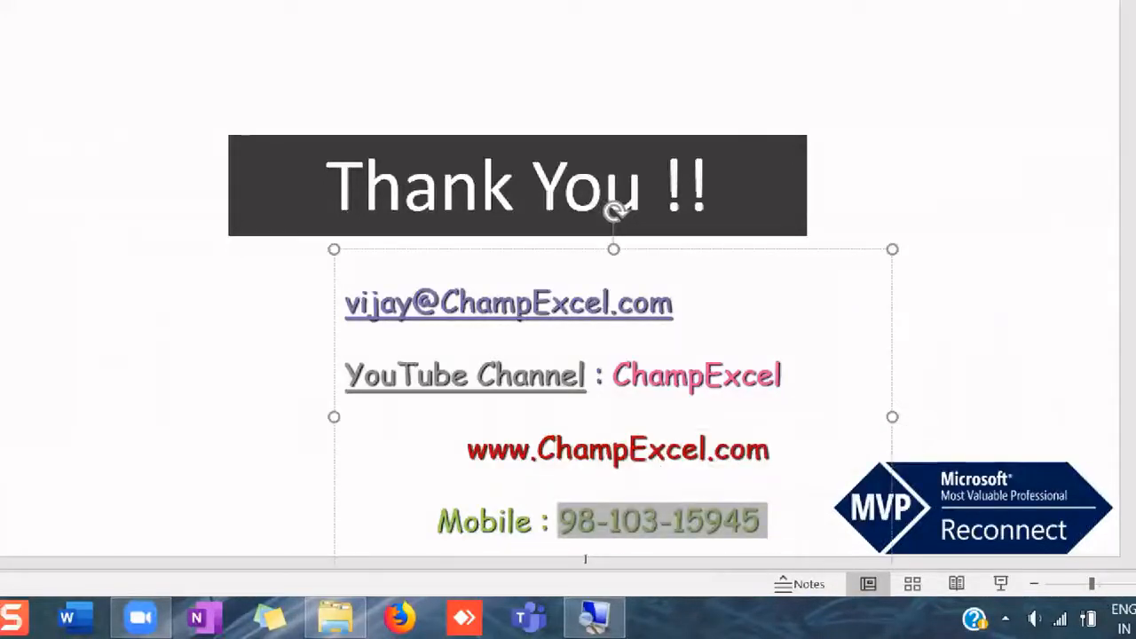
key(Home)
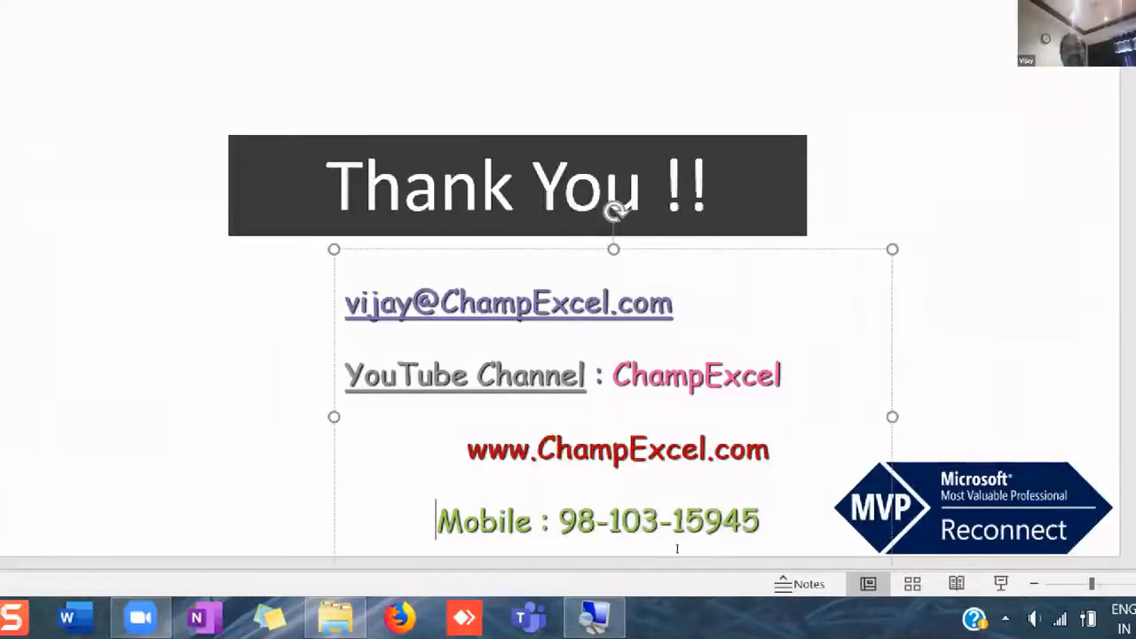
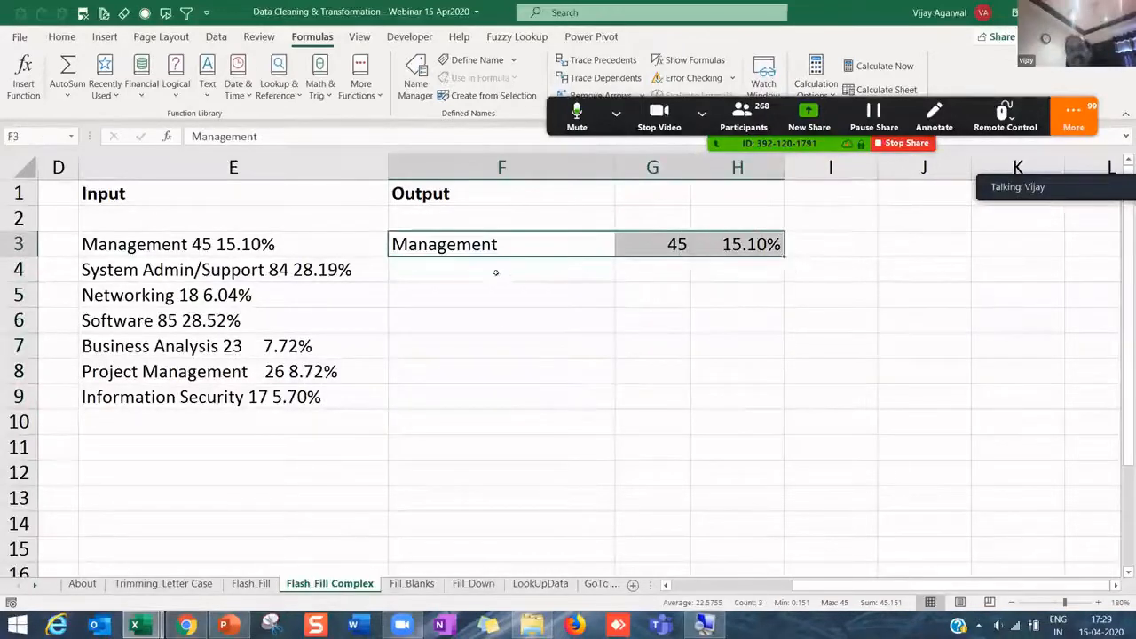
- Flash Fill the remaining names, counts and percentages down columns F, G and H from row 5
click(496, 272)
click(488, 293)
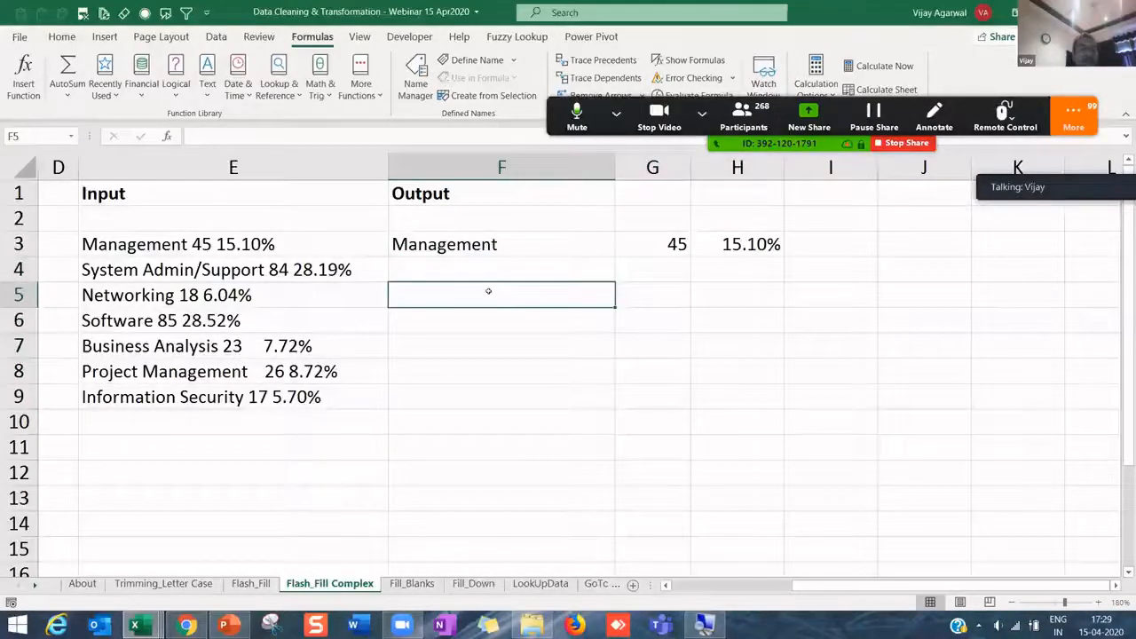
key(ctrl+e)
key(Tab)
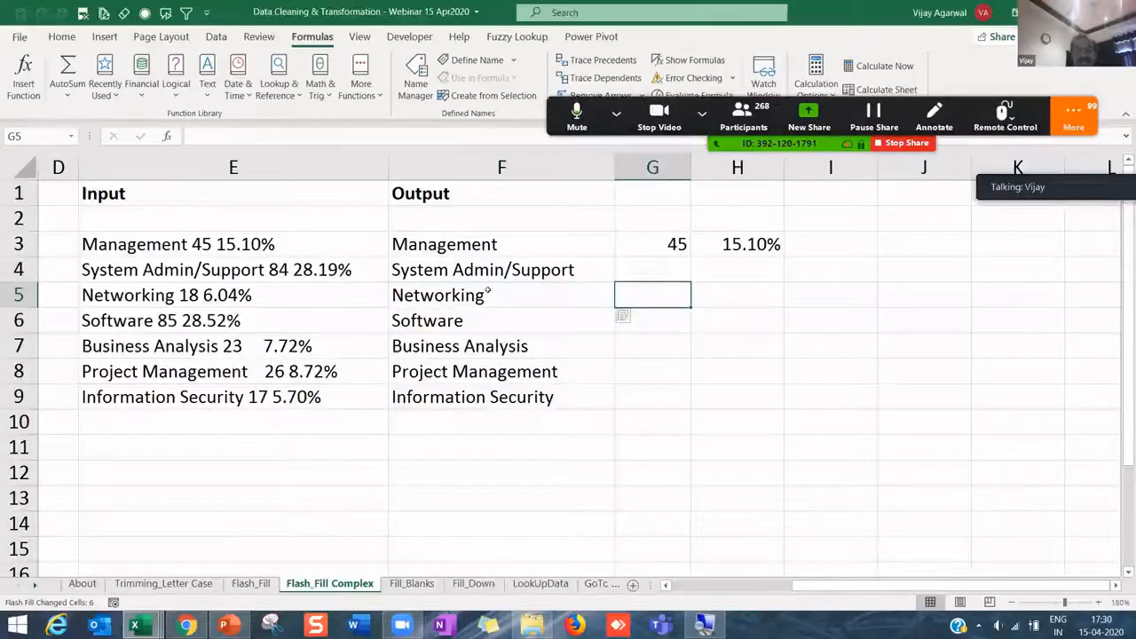
key(ctrl+e)
key(Tab)
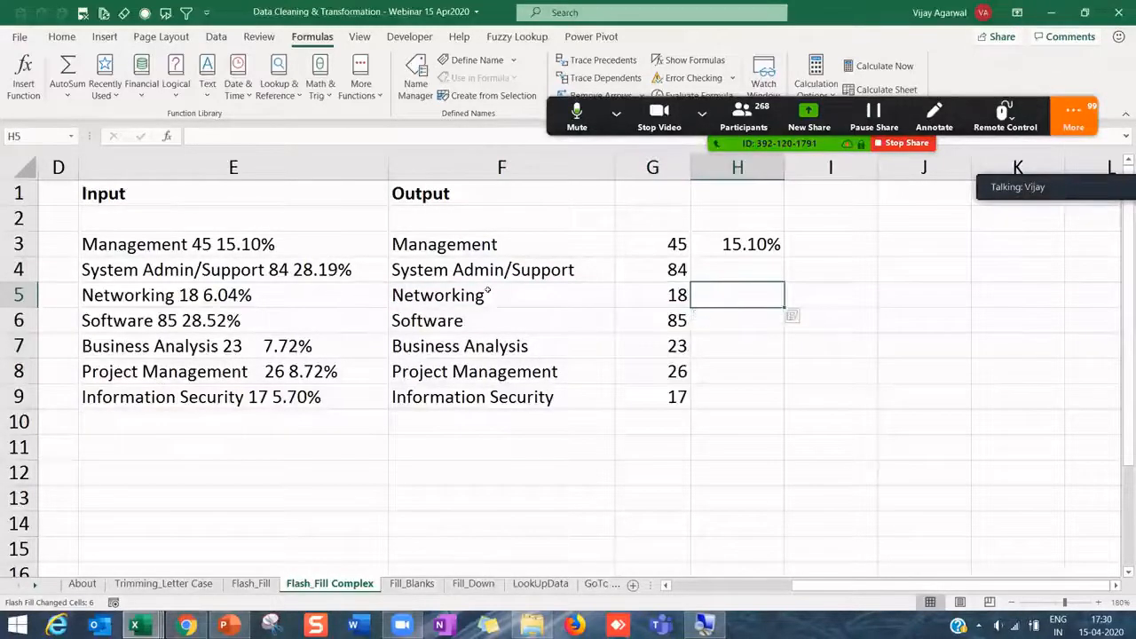
key(ctrl+e)
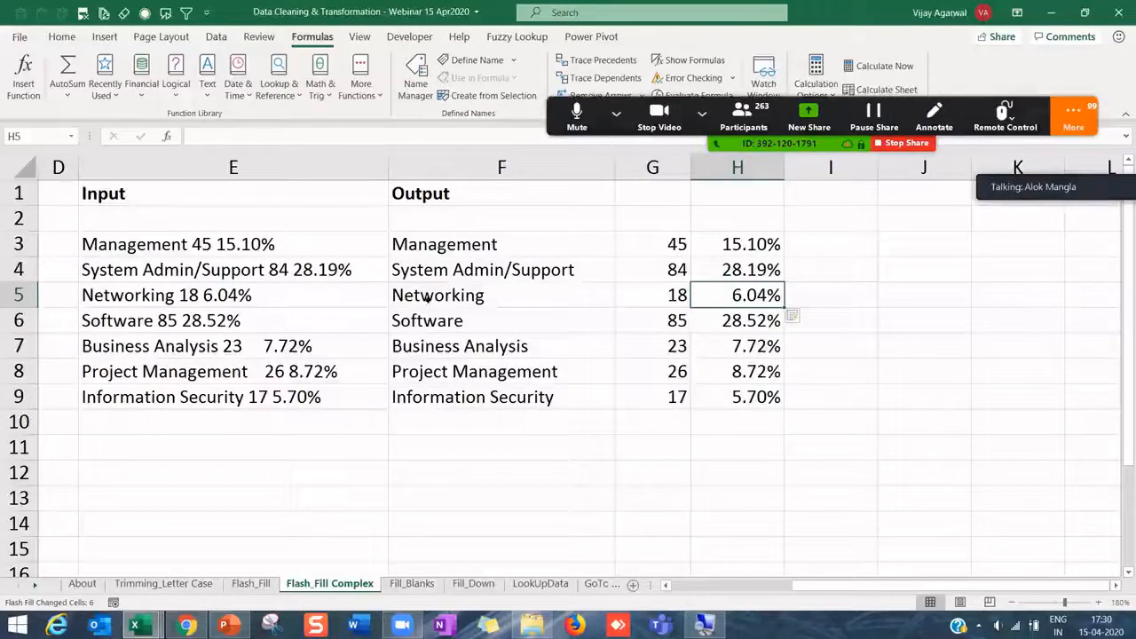
- Widen column G slightly and review the filled output block F4:H9
click(448, 297)
drag(430, 249, 742, 250)
drag(484, 270, 763, 399)
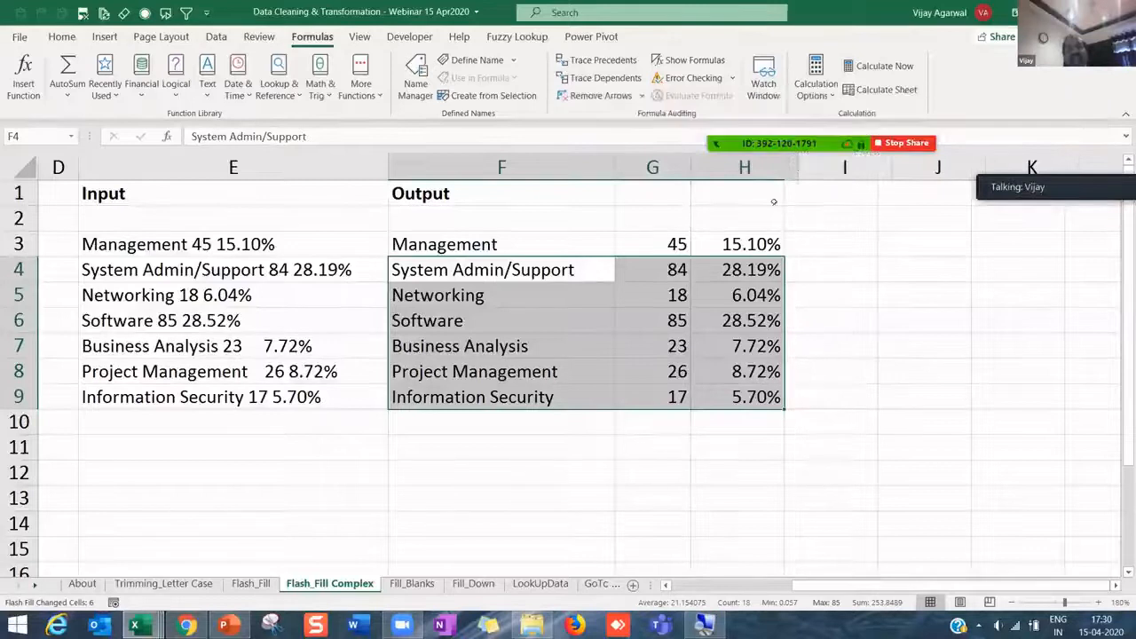
drag(685, 166, 693, 166)
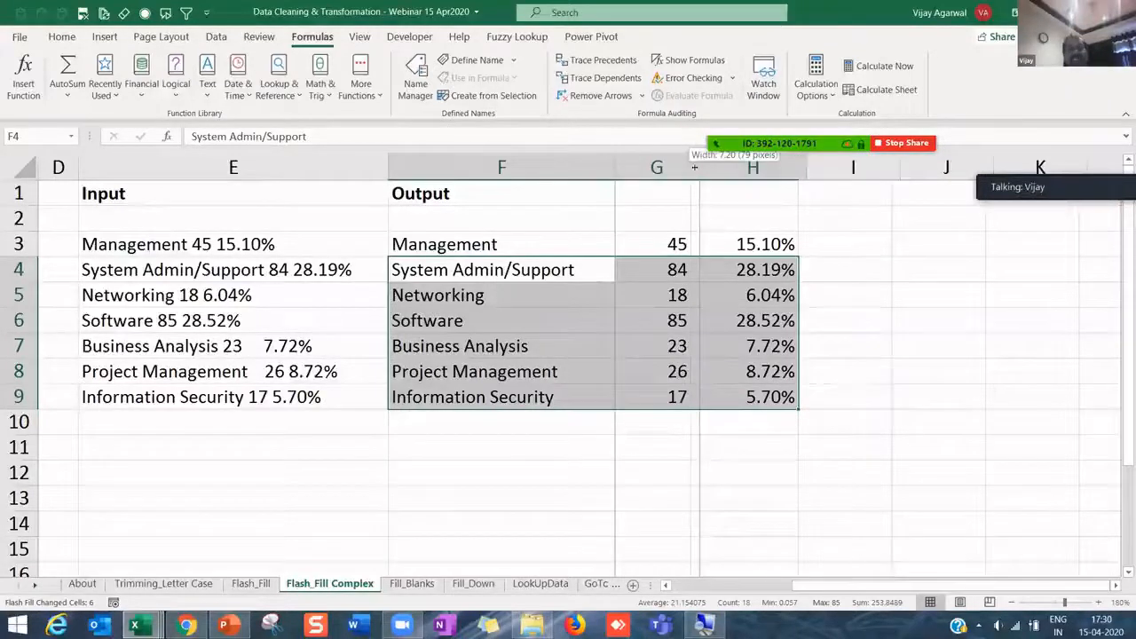
drag(583, 271, 734, 385)
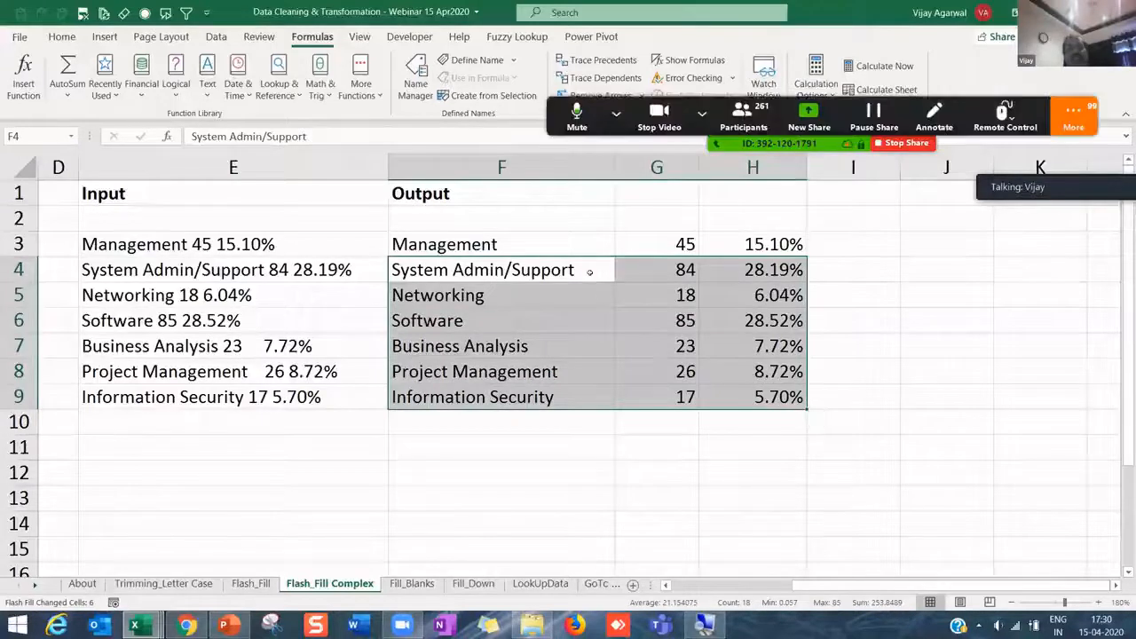
drag(611, 277, 725, 390)
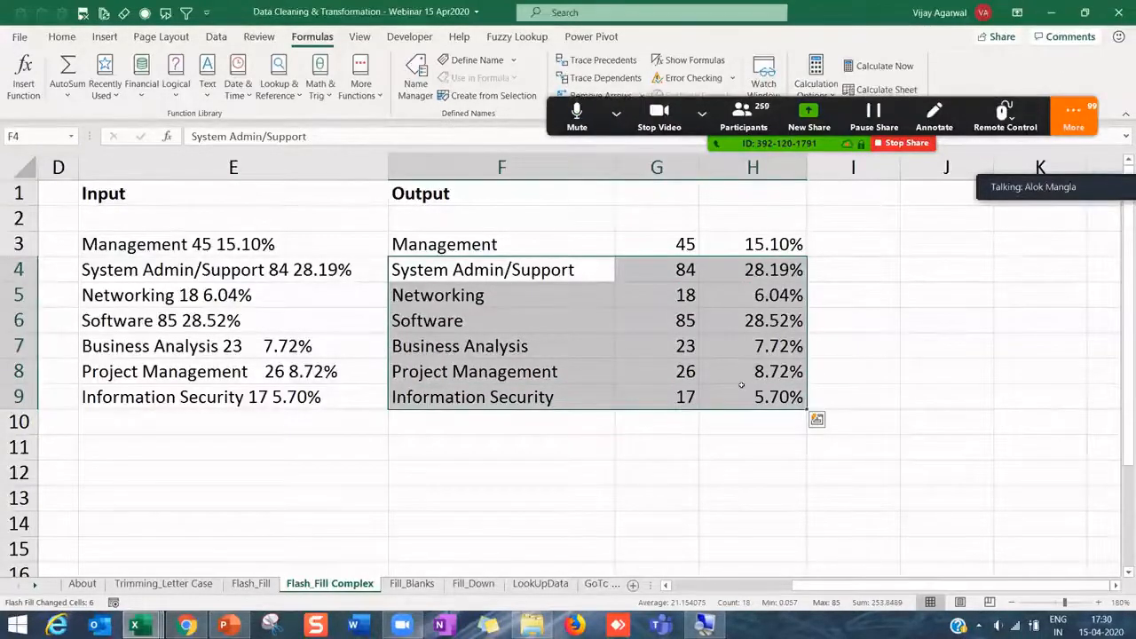
click(585, 270)
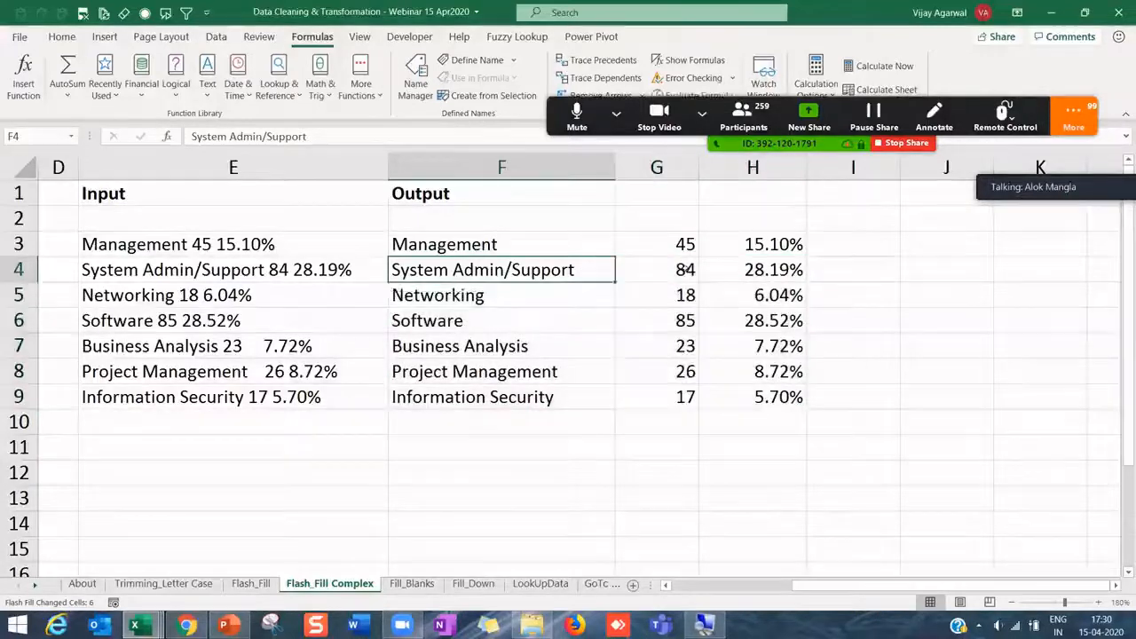
click(683, 269)
drag(764, 270, 570, 399)
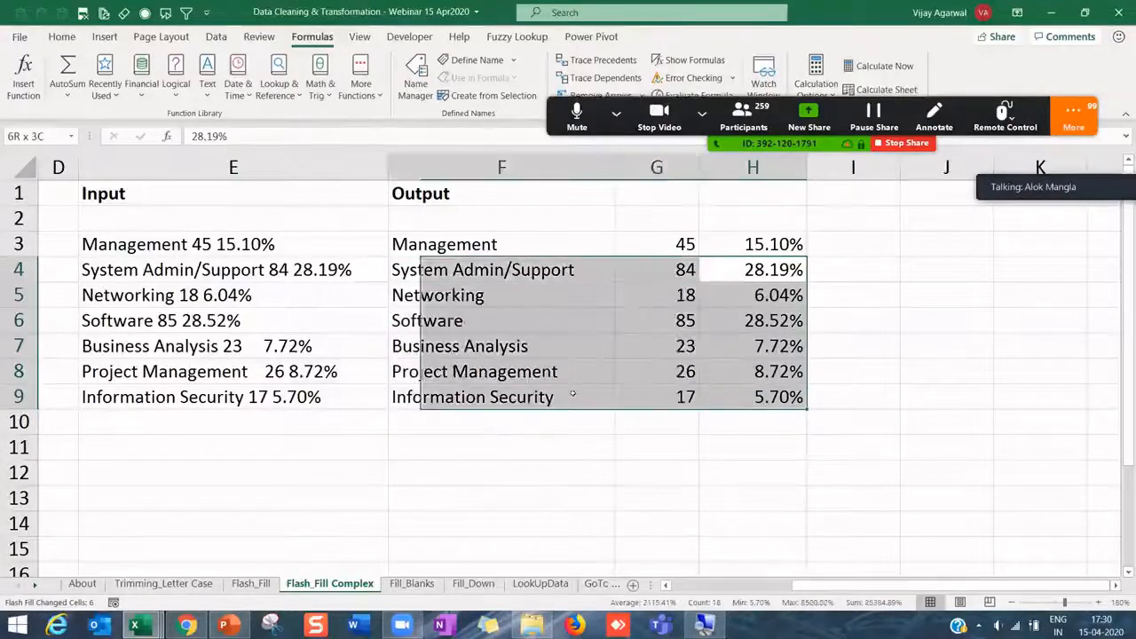
drag(535, 279, 759, 397)
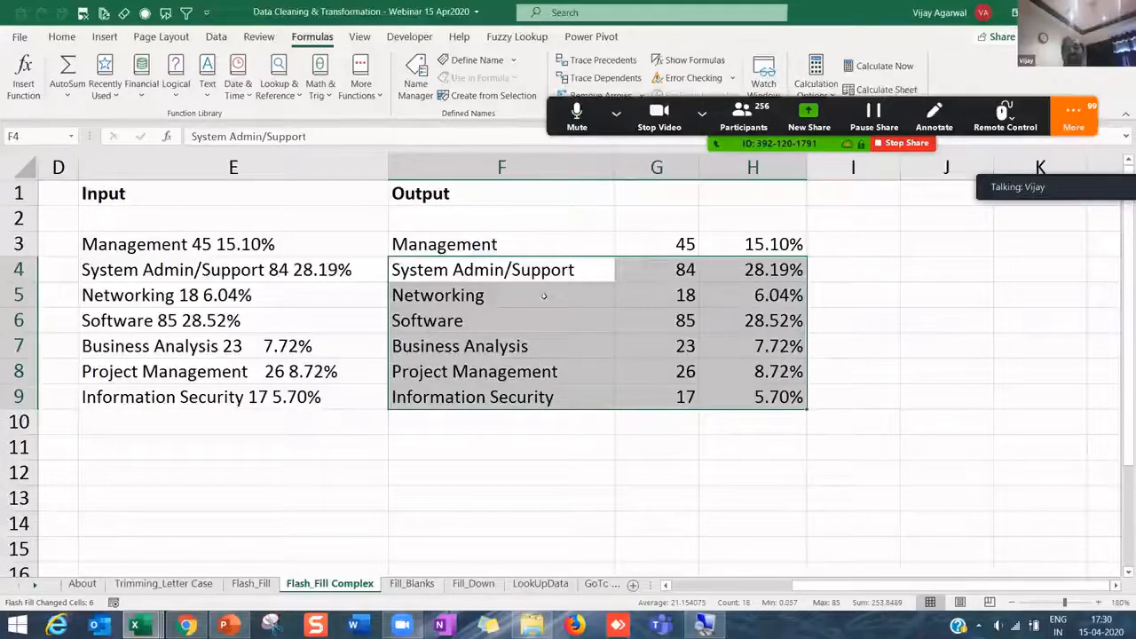
click(545, 297)
click(555, 272)
shift+click(767, 397)
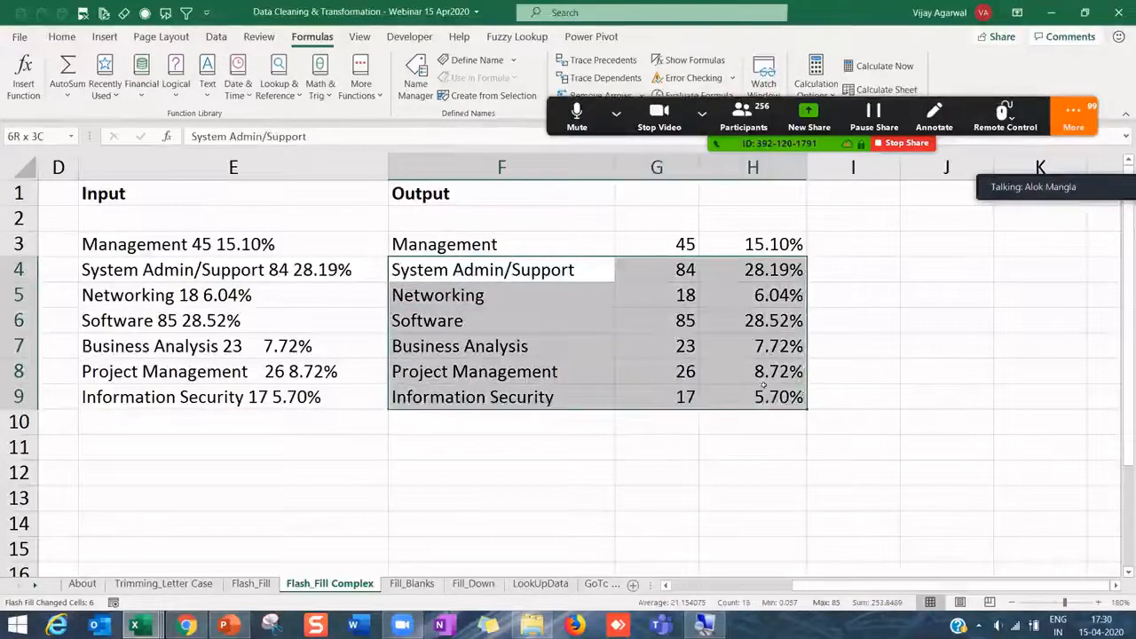
click(770, 399)
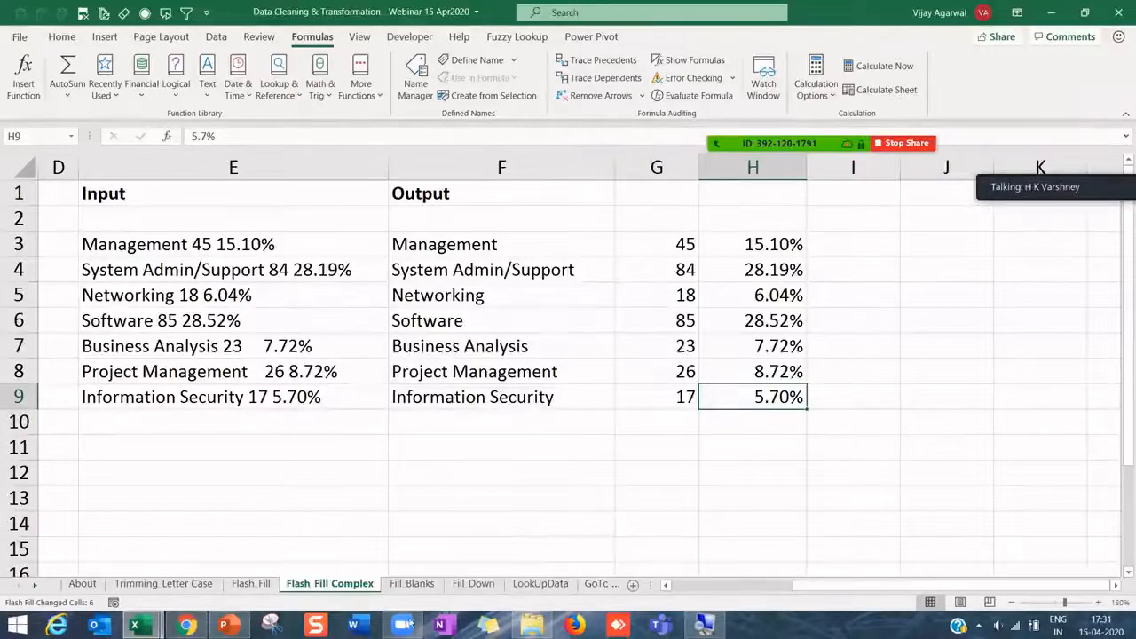
- Switch to the PowerPoint thank-you slide, then to the browser's YouTube webinar video
mouse_move(407, 627)
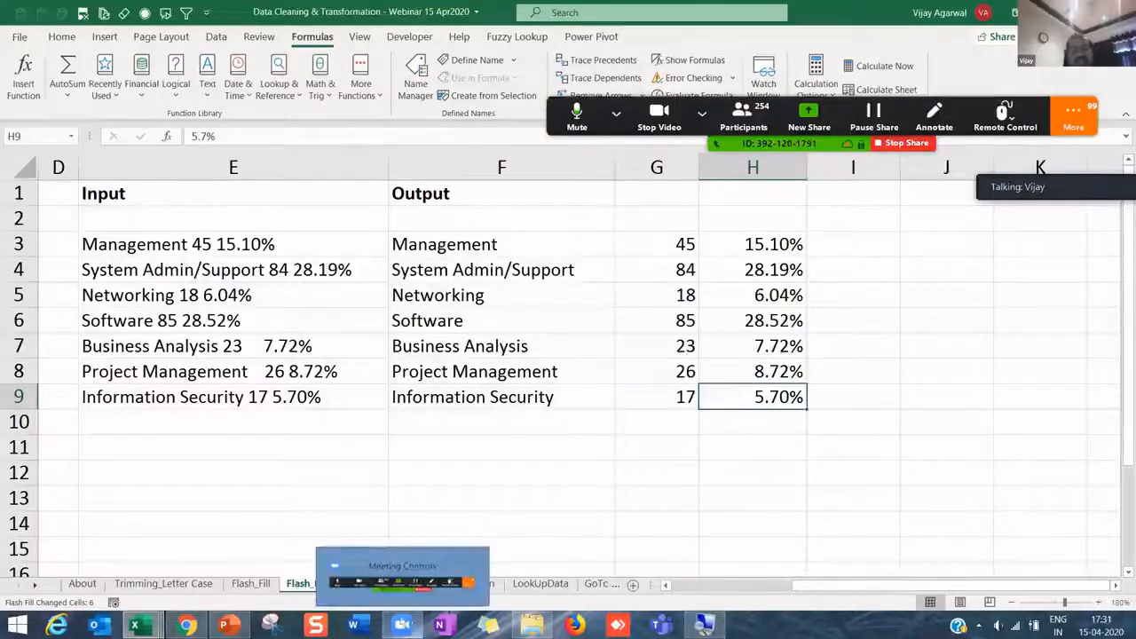
mouse_move(231, 626)
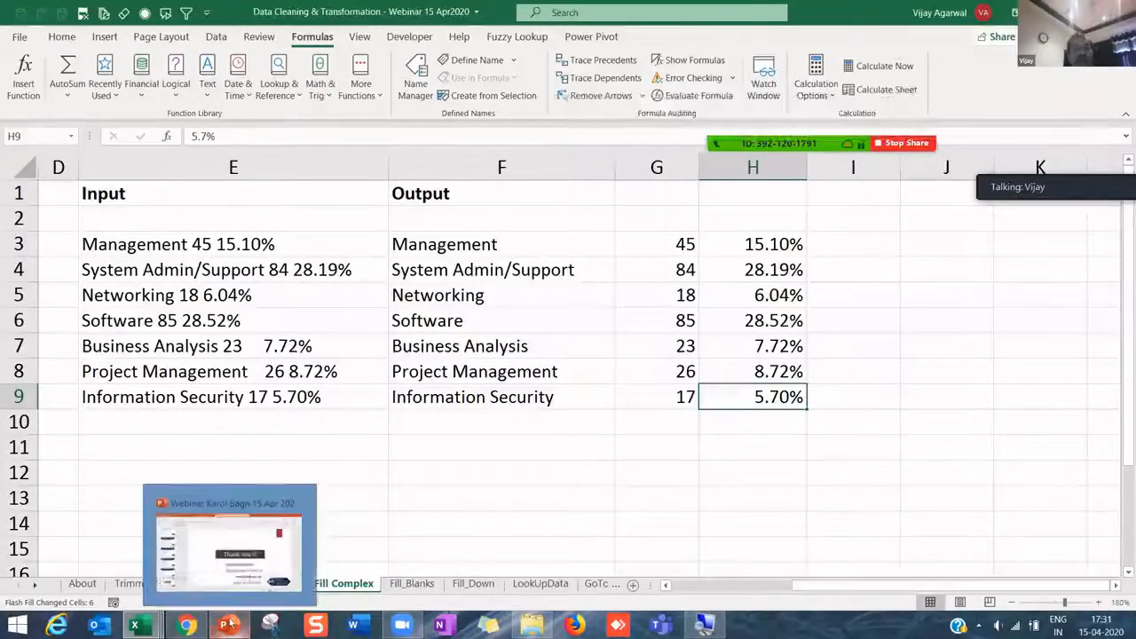
click(229, 626)
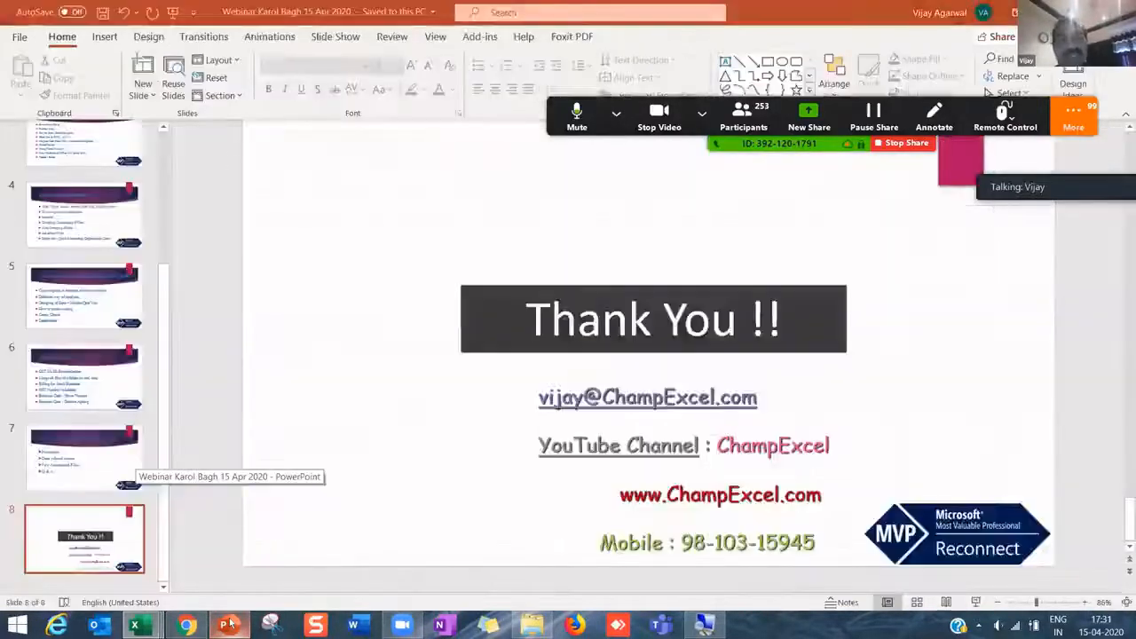
mouse_move(187, 625)
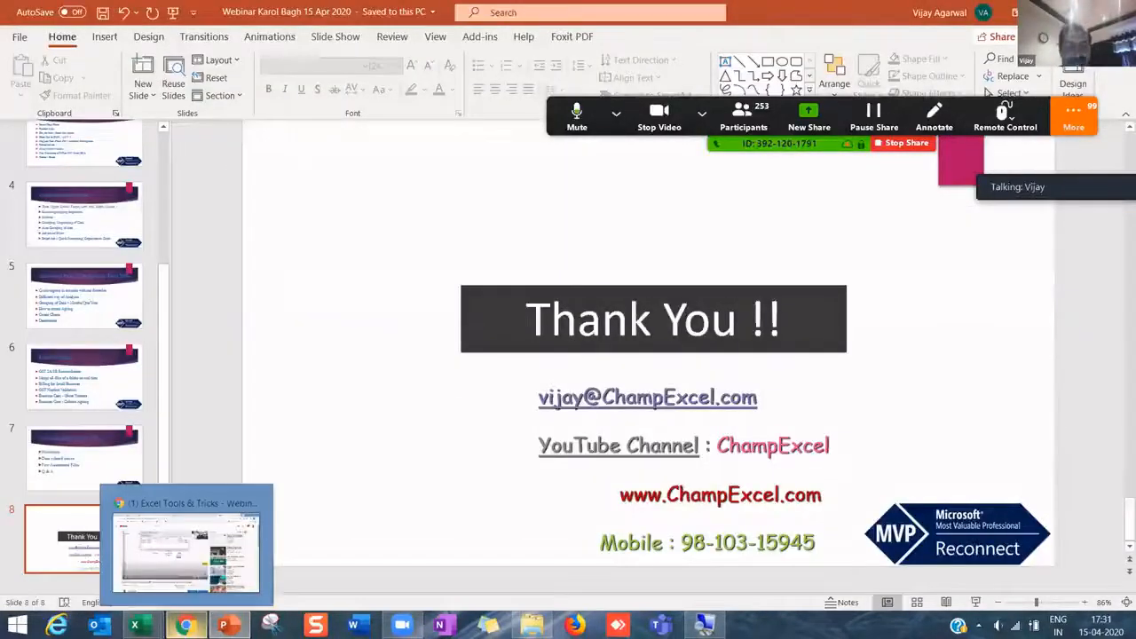
click(186, 626)
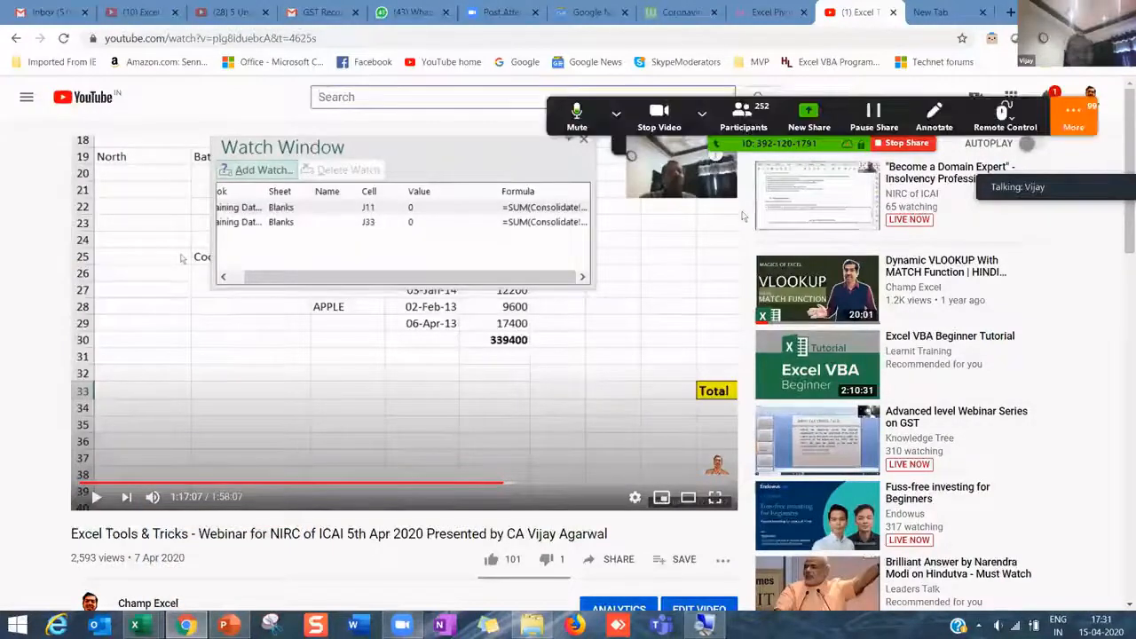
- Enter 'Consol' in the YouTube search box, dismiss the suggestions and scroll down the page
text(Consol)
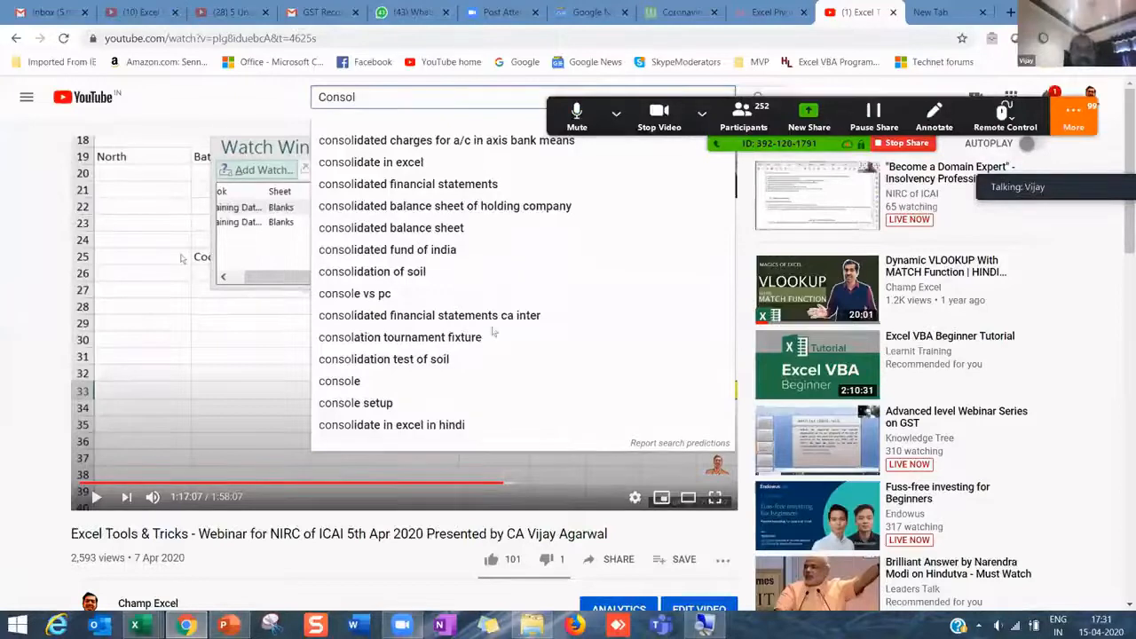
click(260, 569)
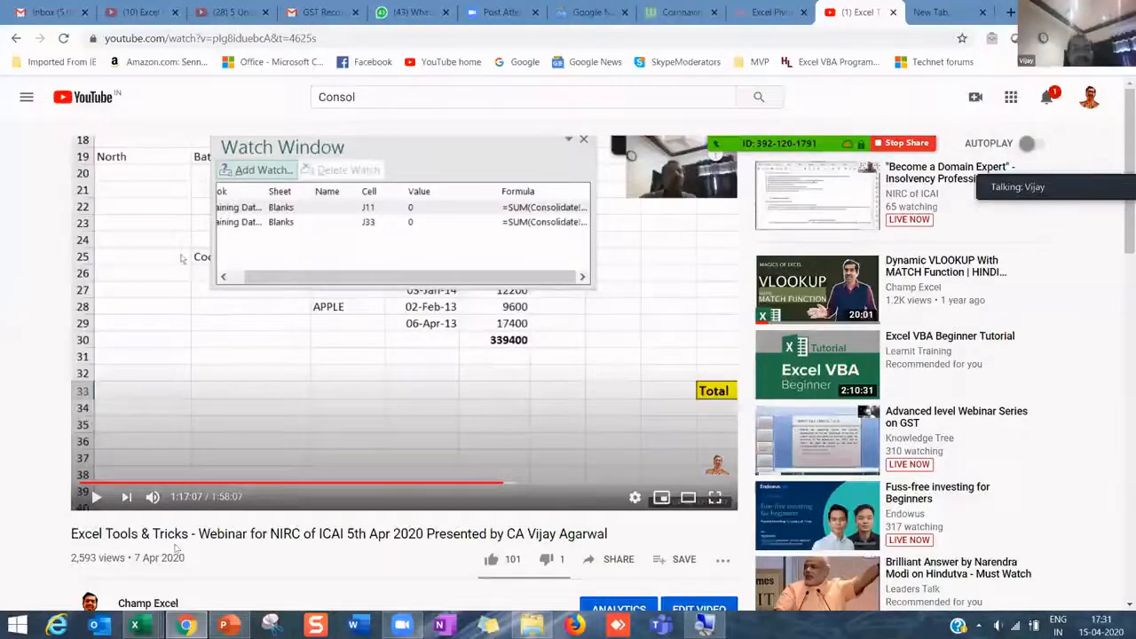
scroll(98, 447, down, 2)
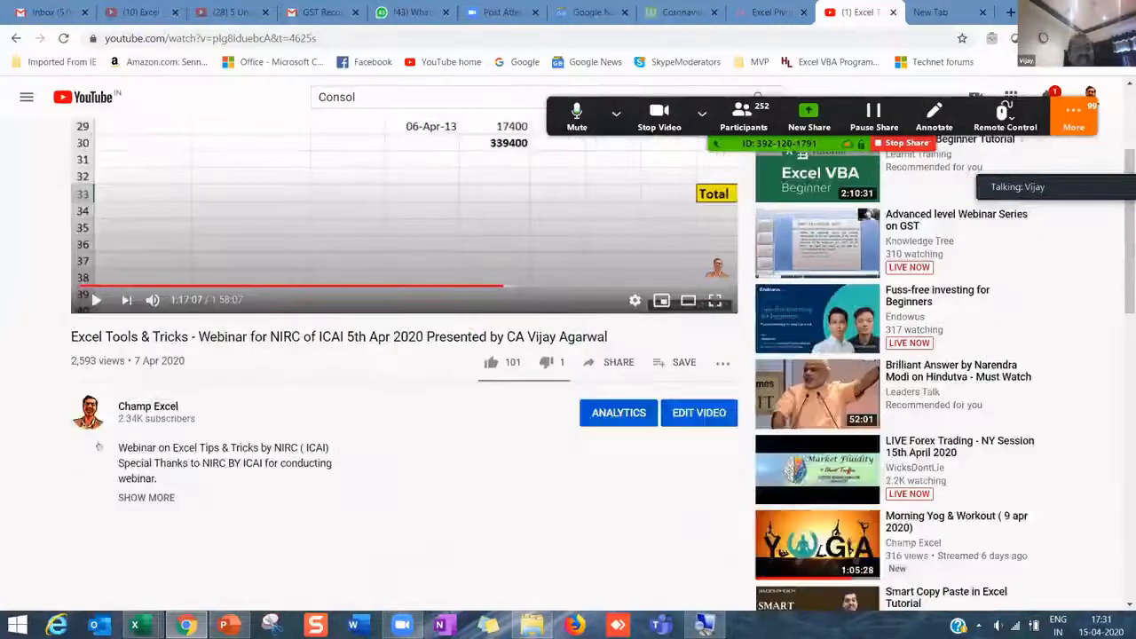
- Open the Champ Excel channel's Videos list and scroll through the uploads
click(133, 406)
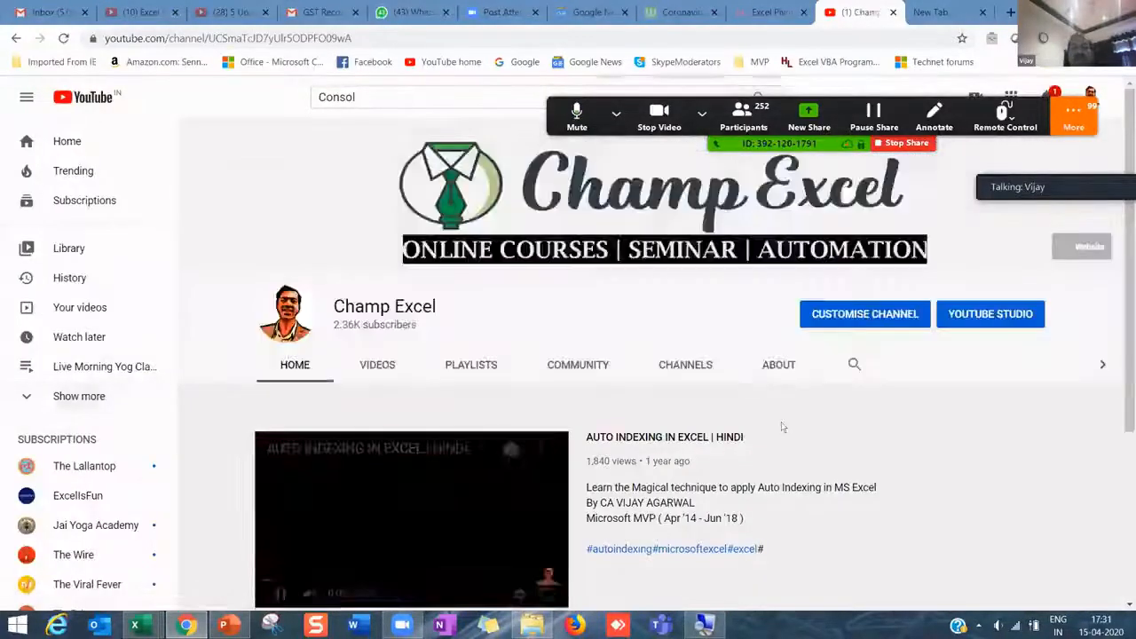
scroll(748, 439, down, 2)
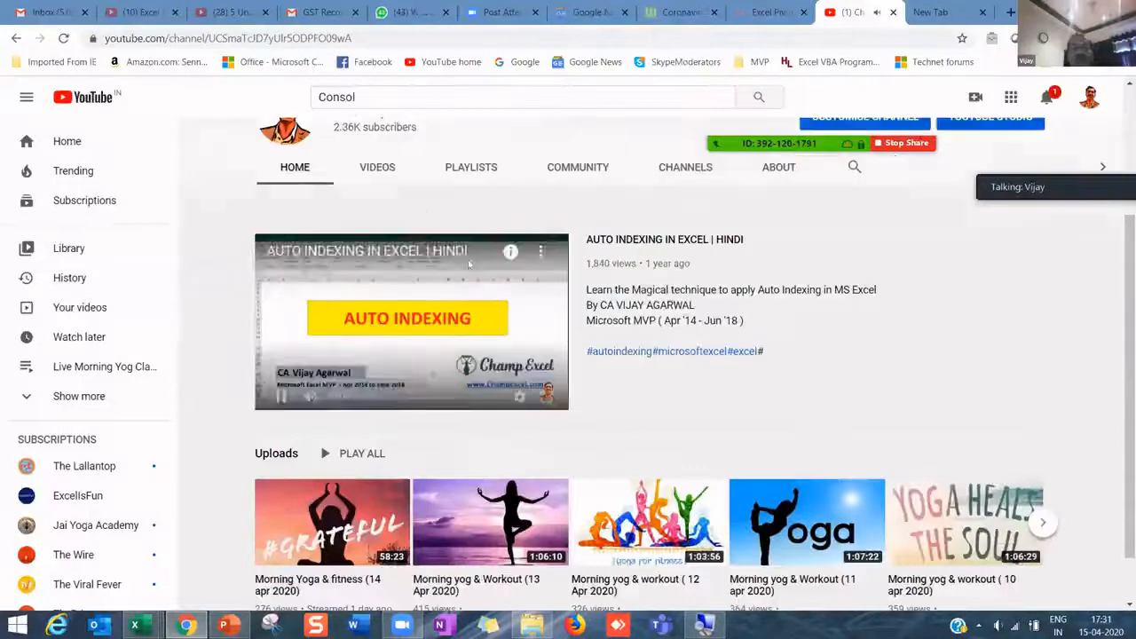
click(377, 168)
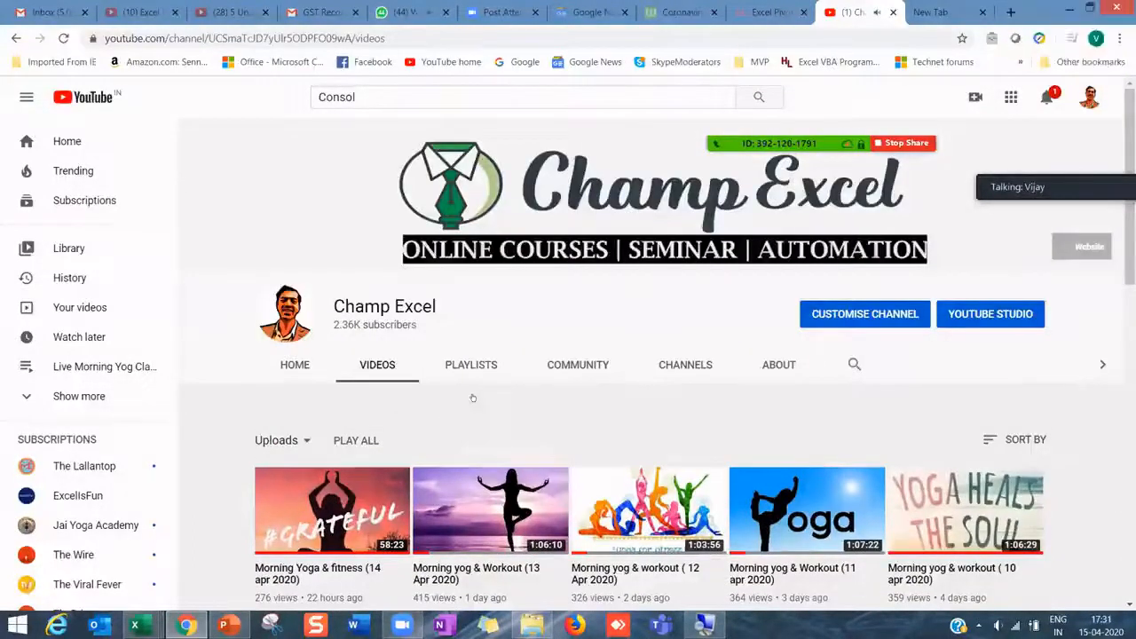
scroll(472, 397, down, 6)
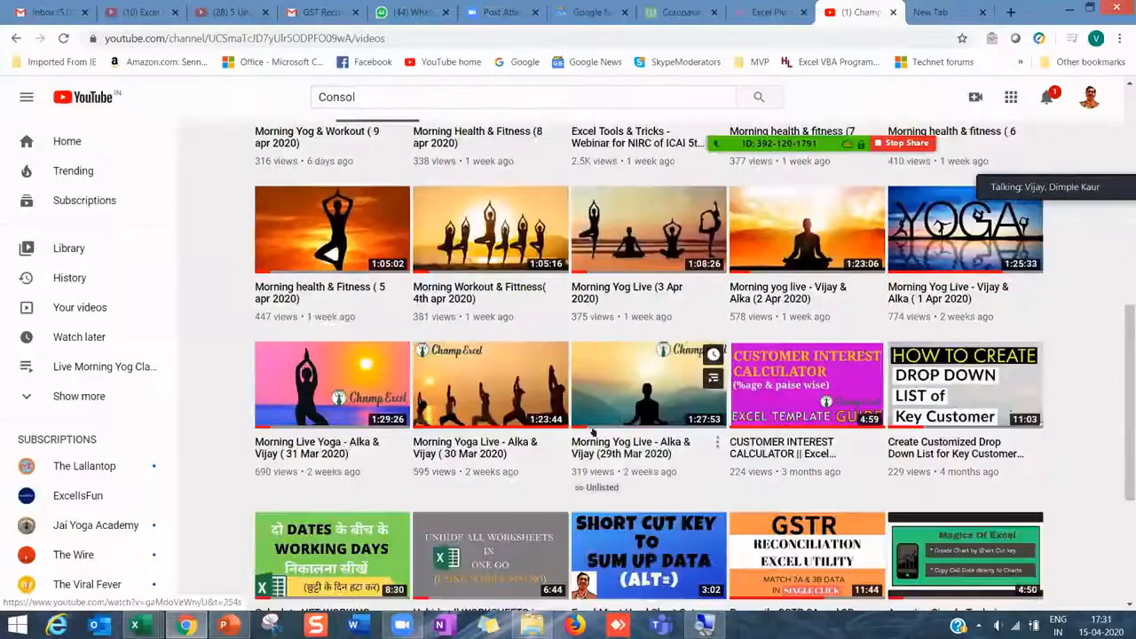
scroll(657, 453, down, 2)
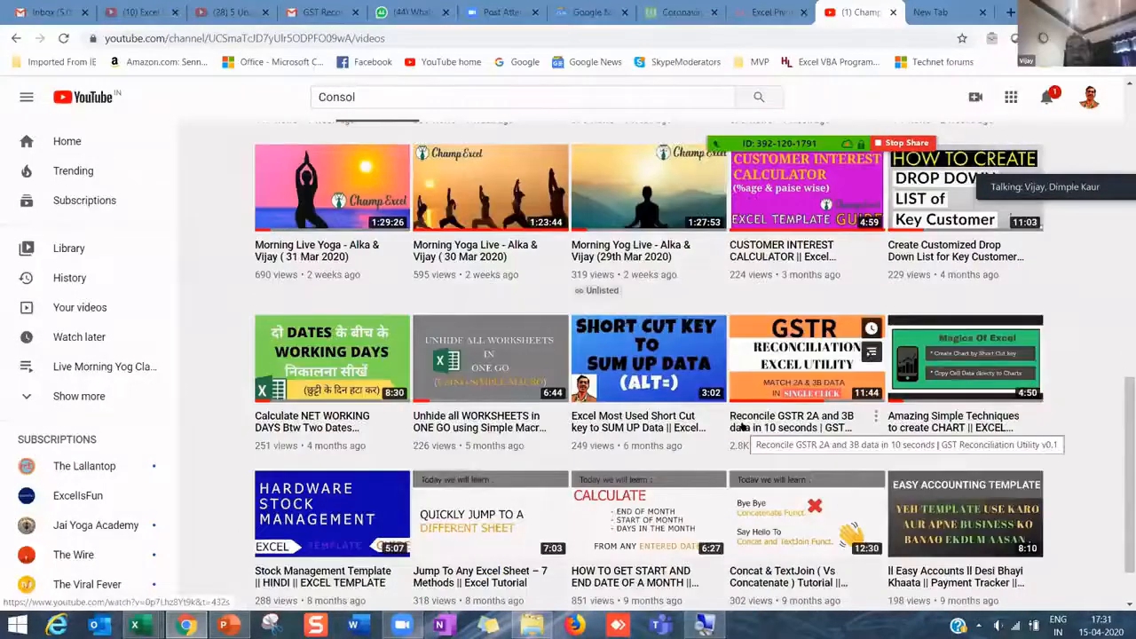
scroll(877, 434, down, 1)
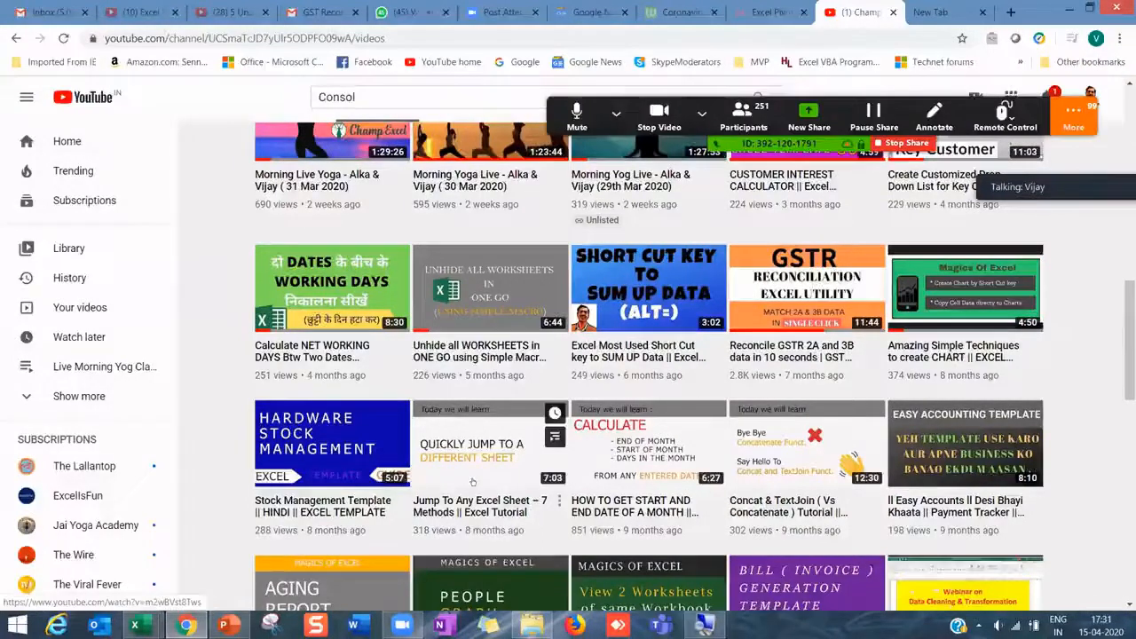
scroll(472, 482, down, 2)
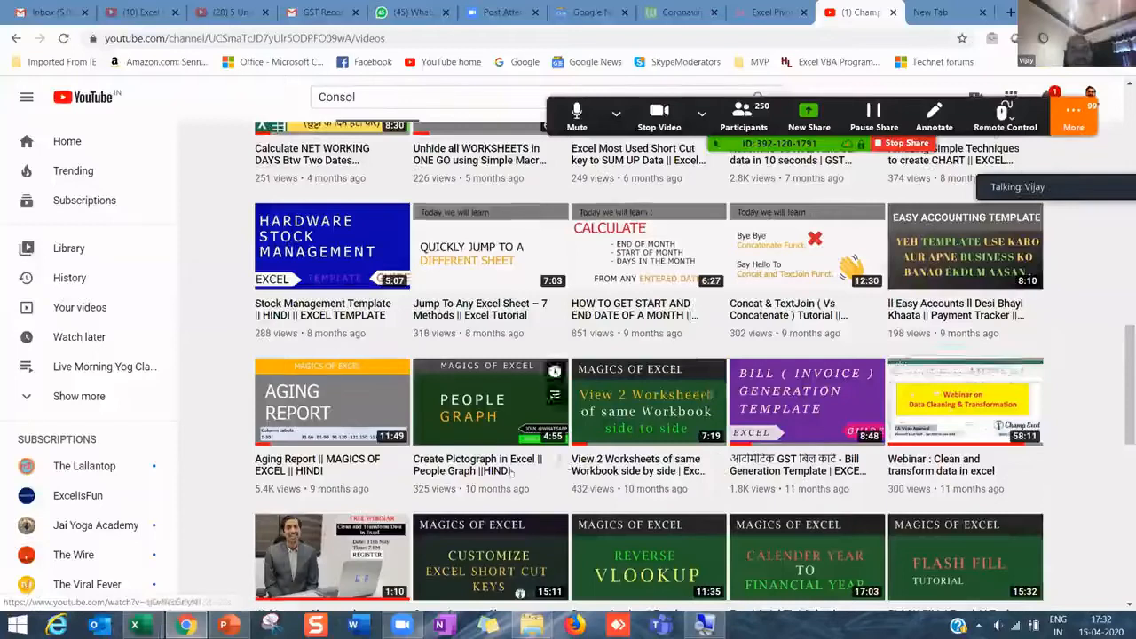
scroll(511, 472, down, 2)
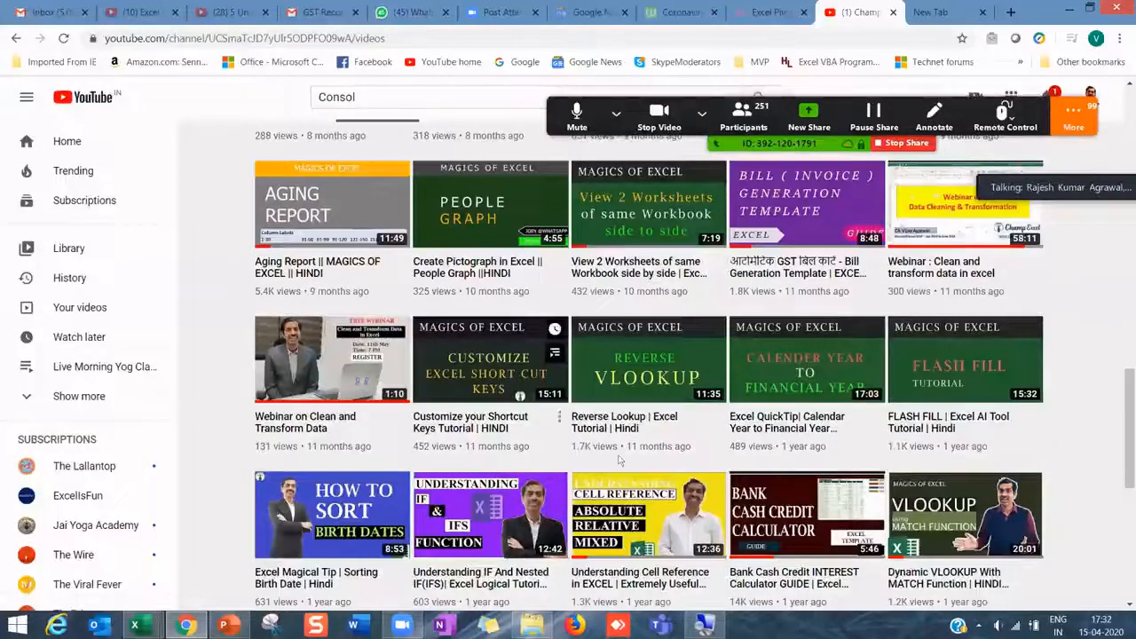
scroll(619, 454, down, 2)
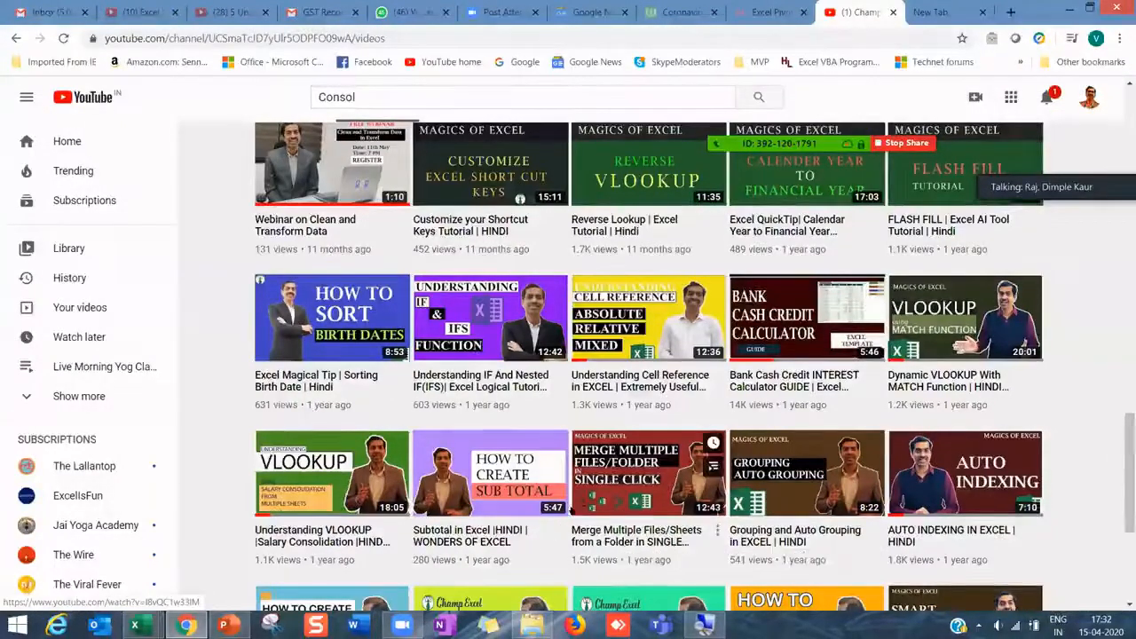
scroll(628, 518, down, 3)
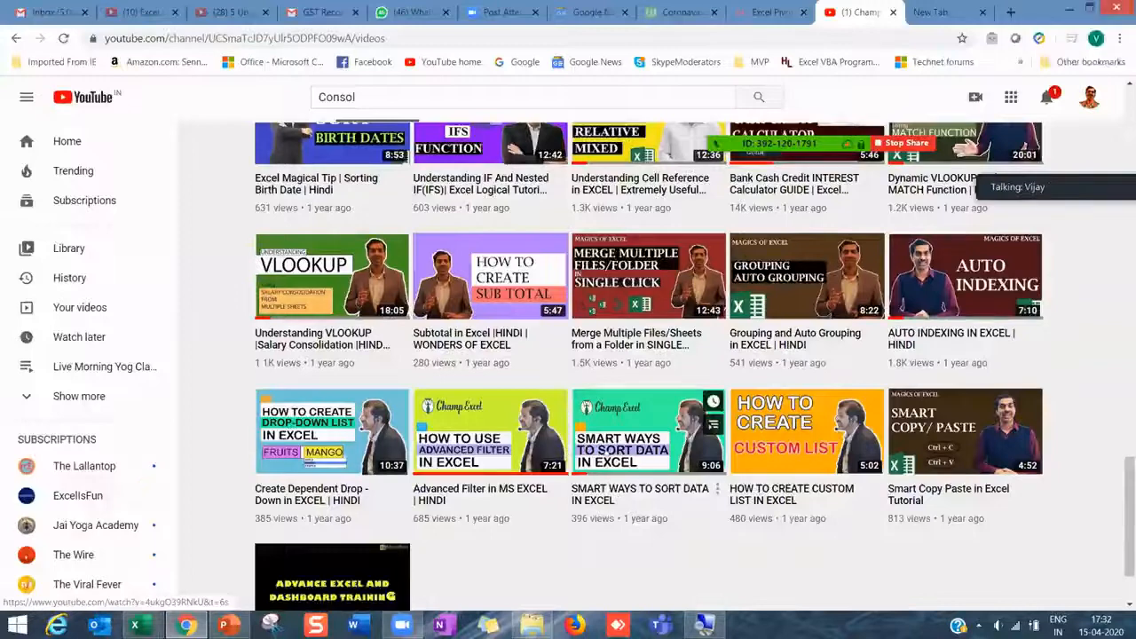
scroll(603, 449, up, 5)
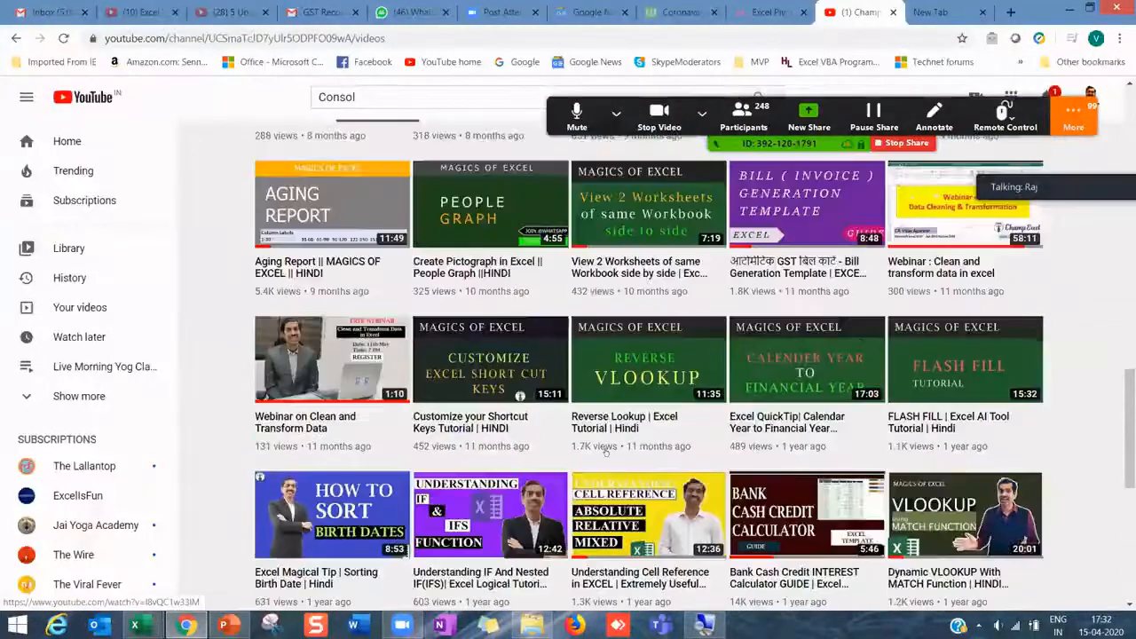
scroll(606, 452, up, 2)
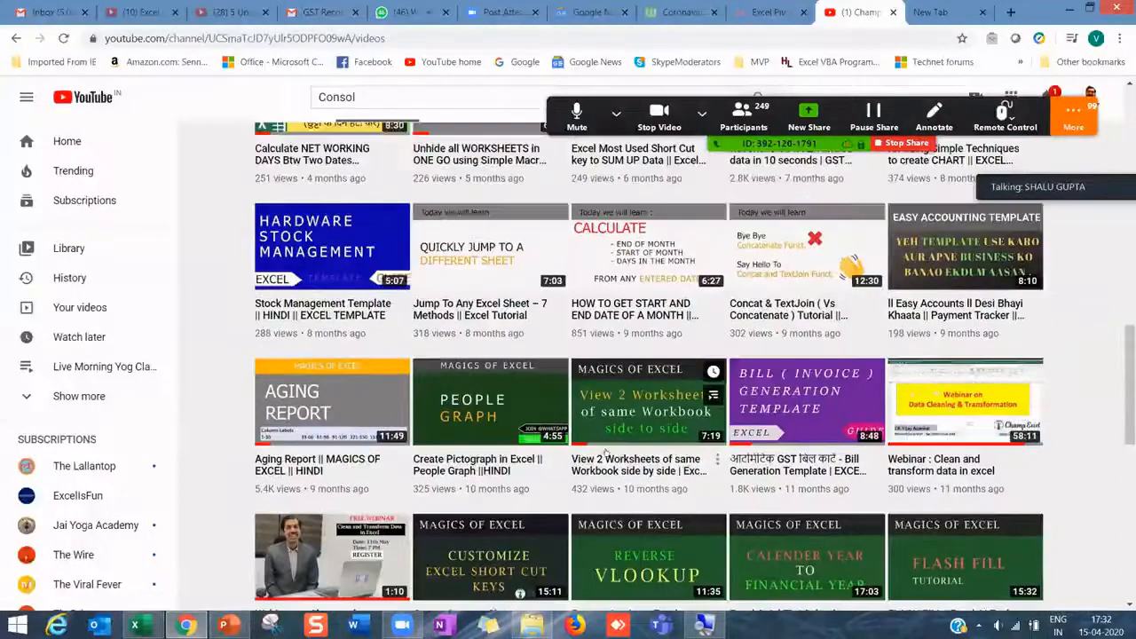
scroll(606, 453, up, 2)
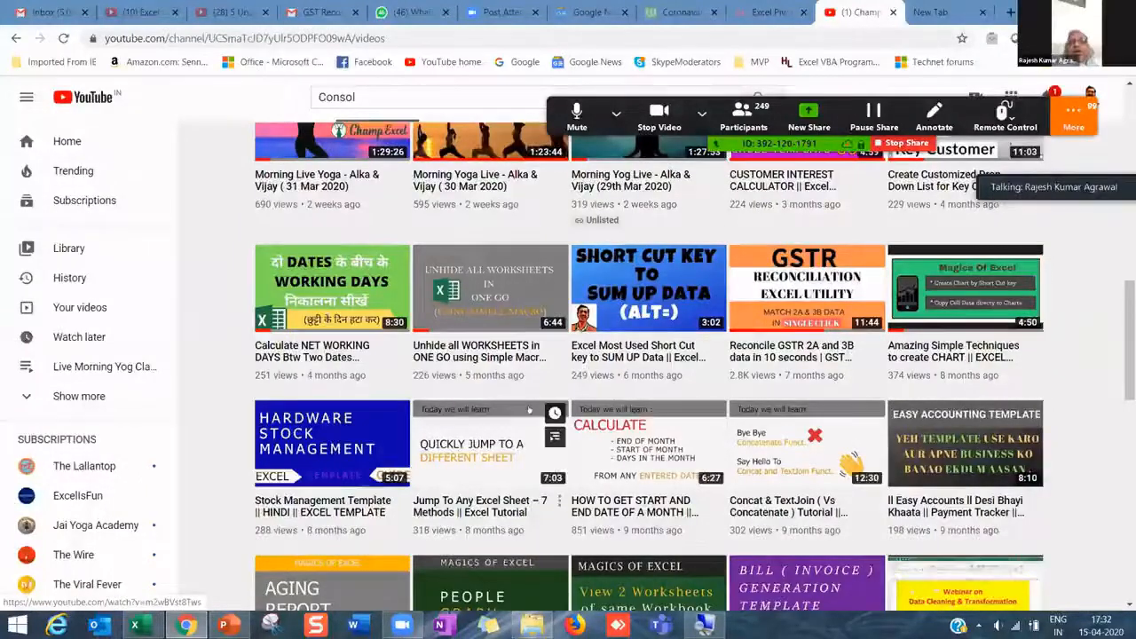
scroll(533, 415, up, 2)
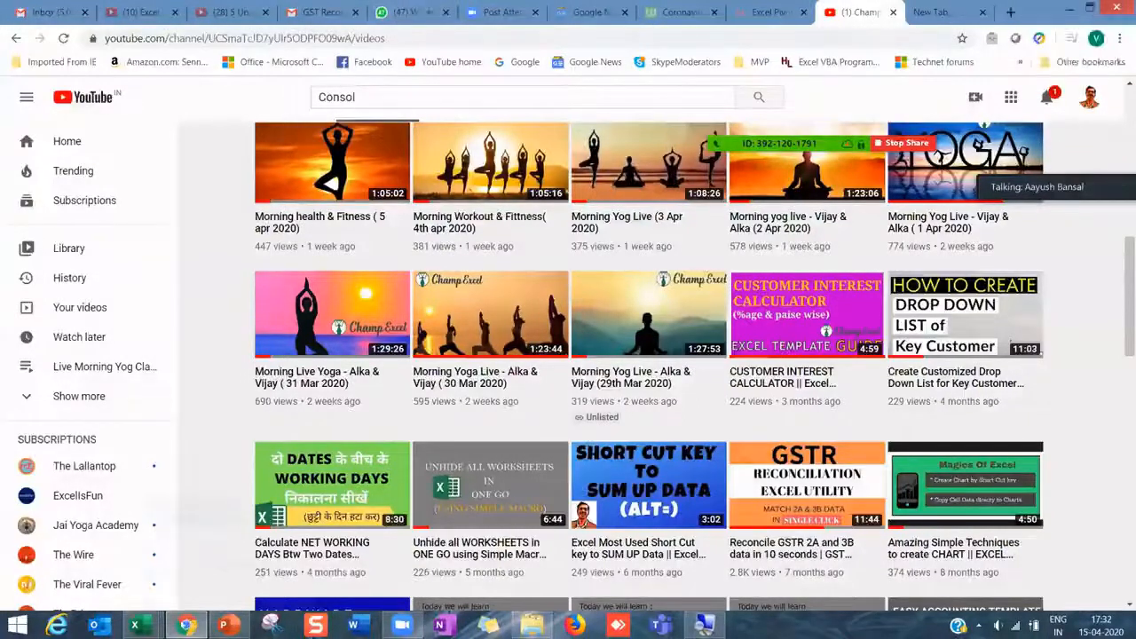
- Return to the Data Cleaning & Transformation workbook in Excel
mouse_move(137, 621)
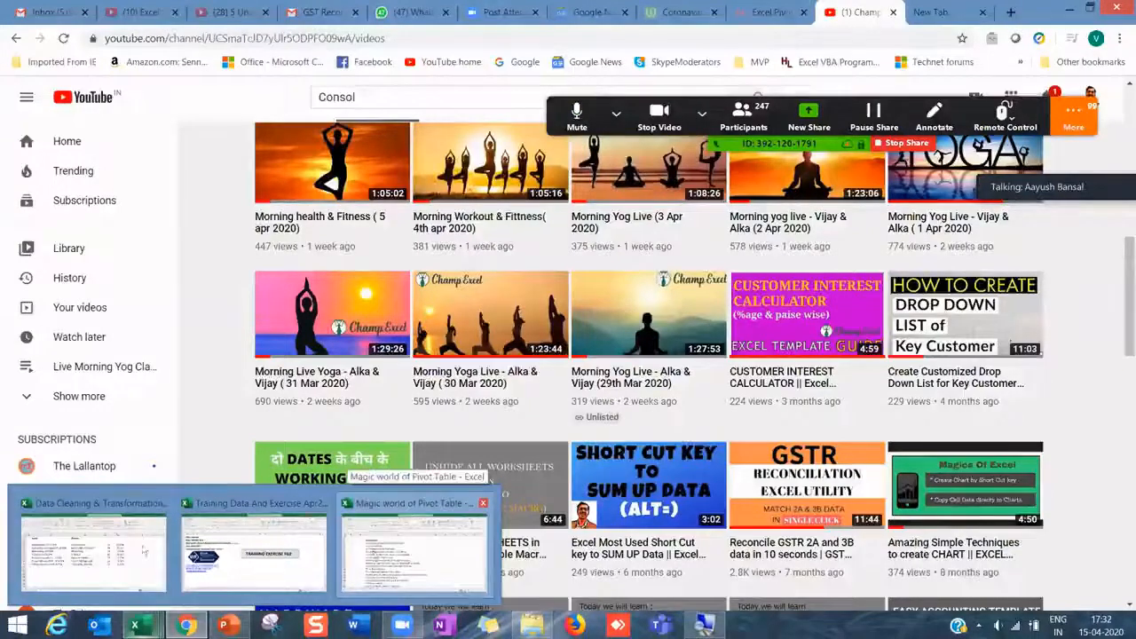
click(115, 554)
click(345, 502)
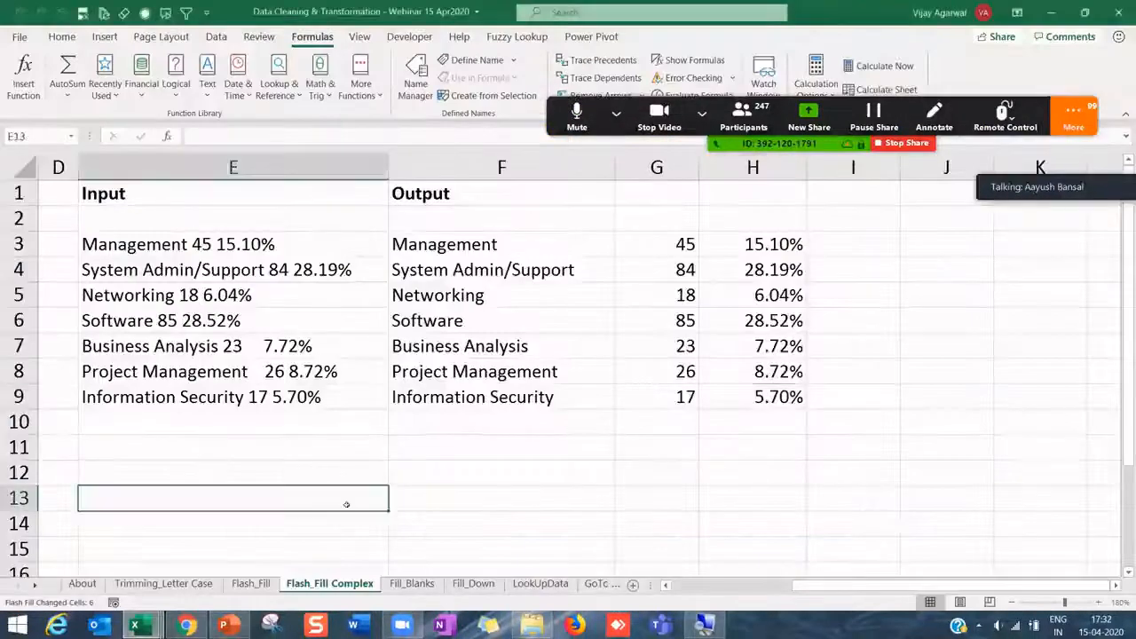
- Search the Training Excel folder for 'Figure' and open the figure in word rupees macro workbook
mouse_move(531, 626)
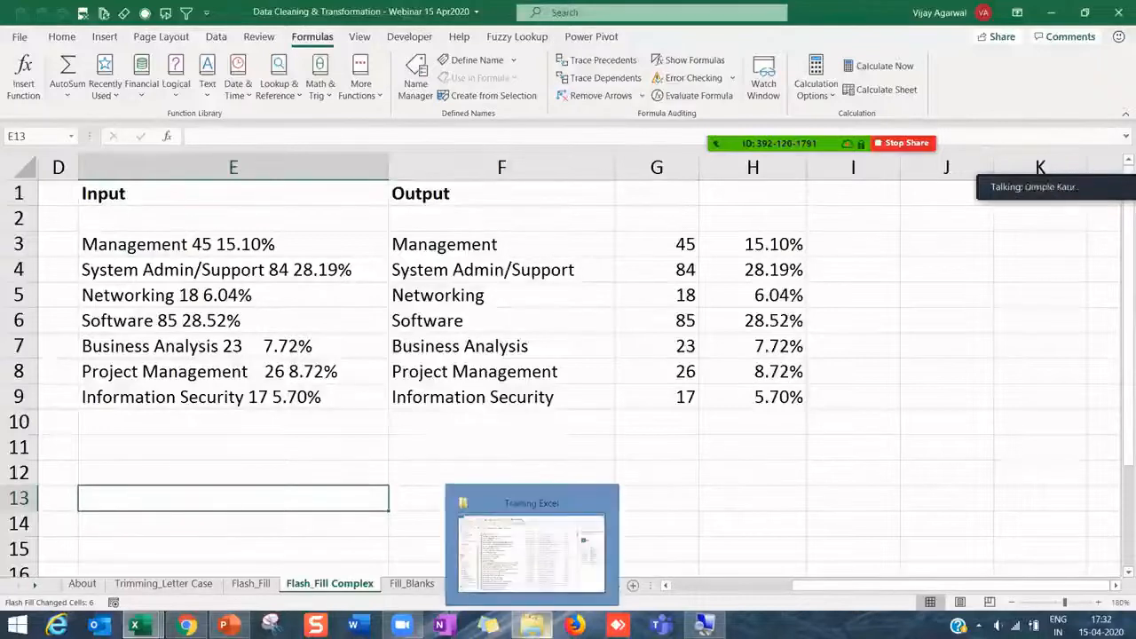
click(487, 503)
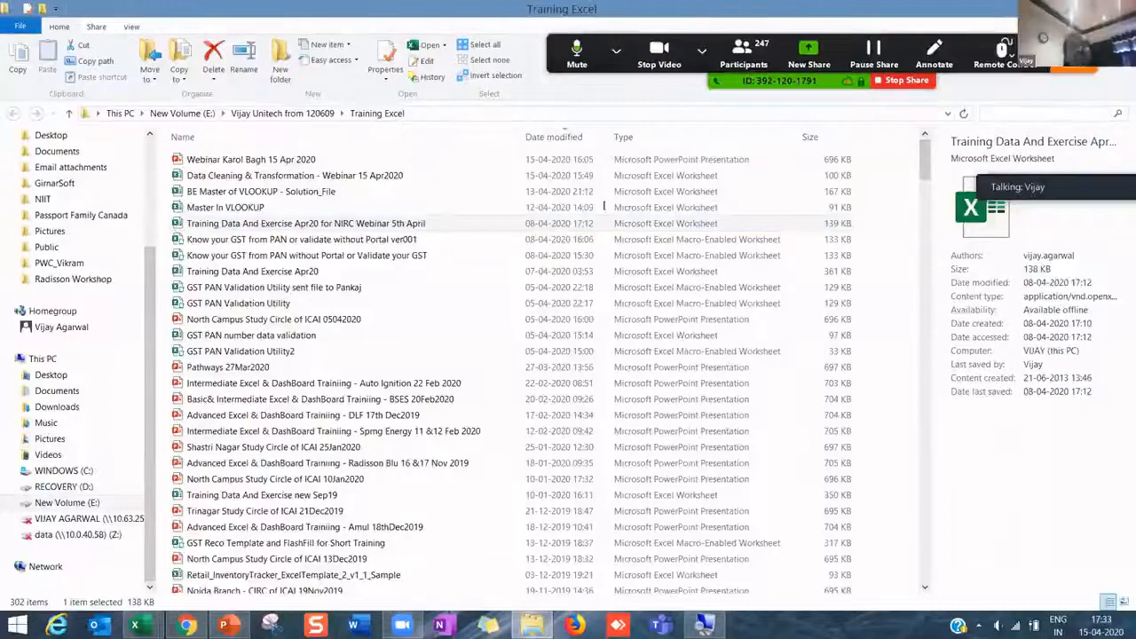
key(ctrl+e)
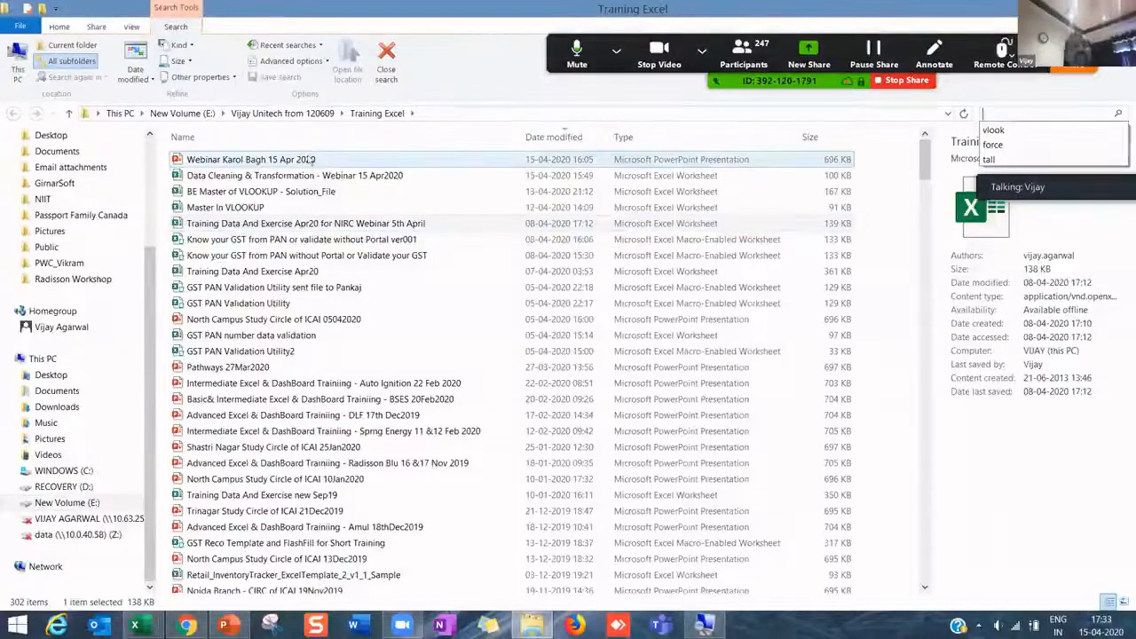
click(346, 223)
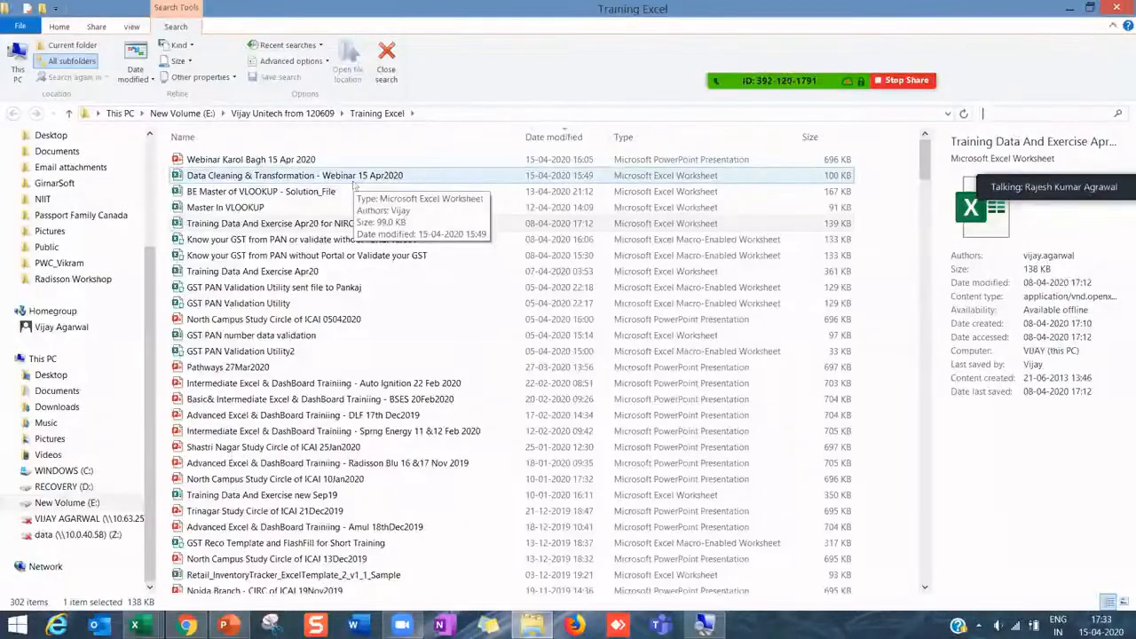
click(1001, 108)
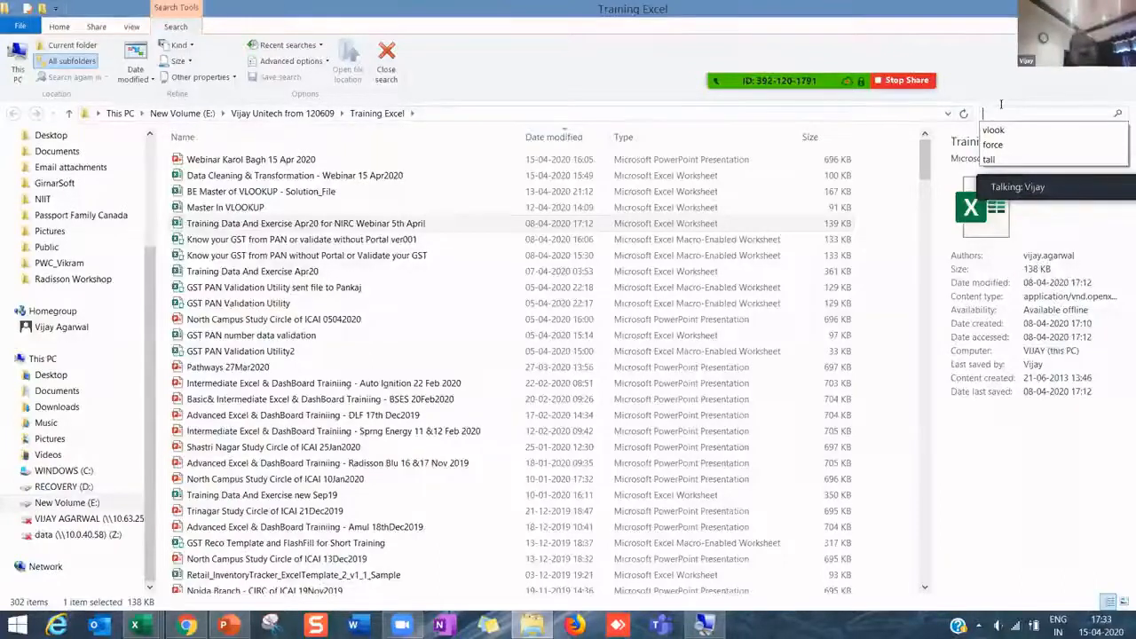
click(1001, 106)
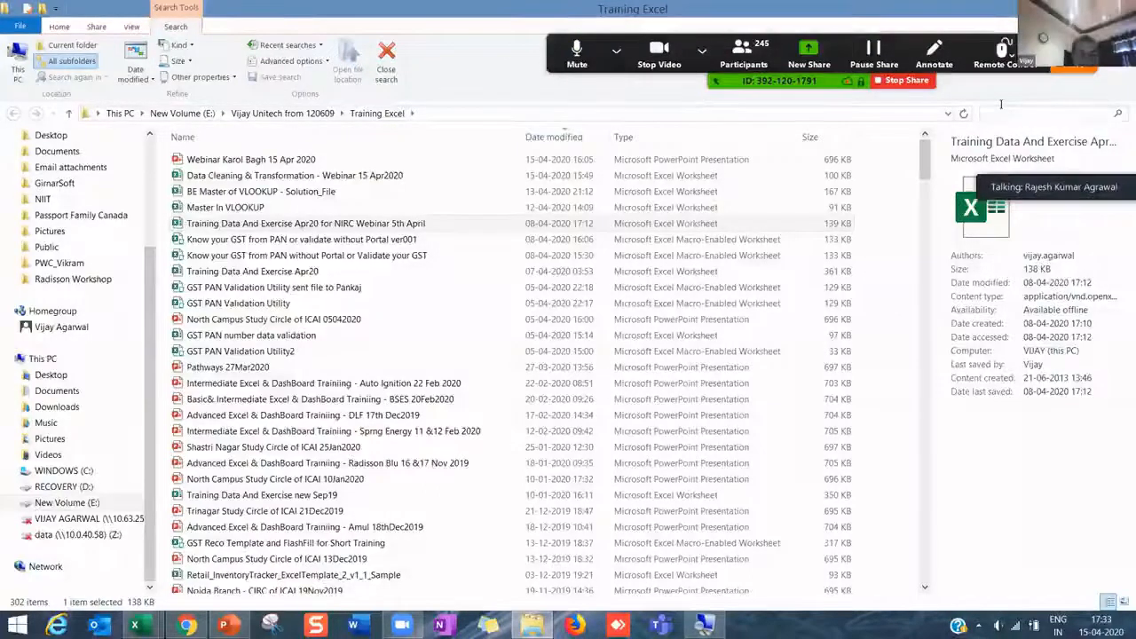
text(Figure)
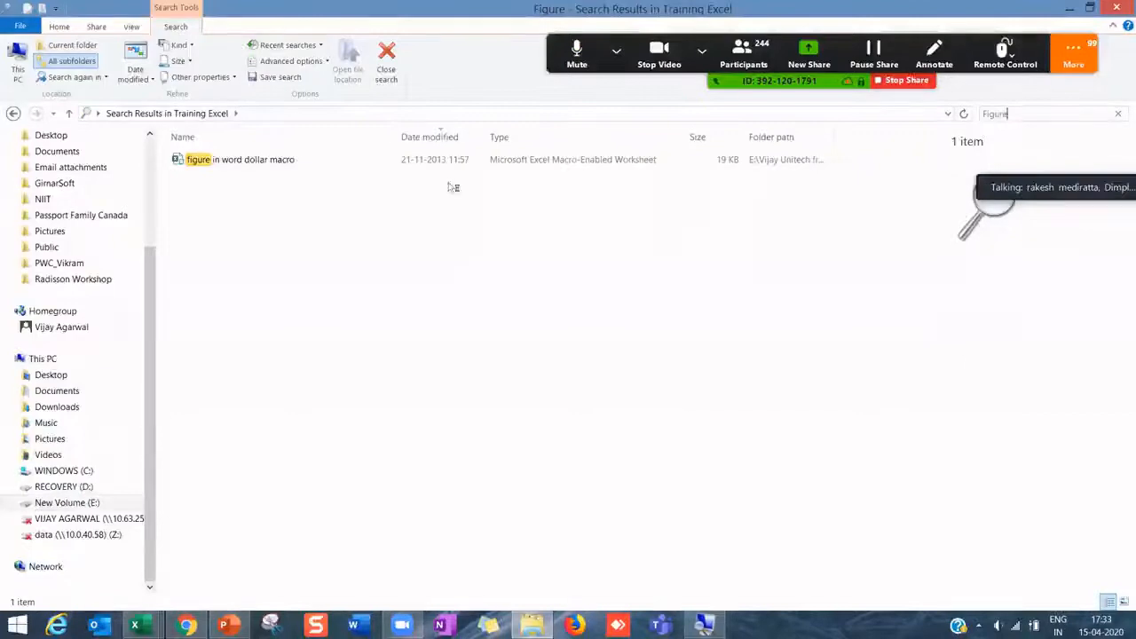
click(248, 164)
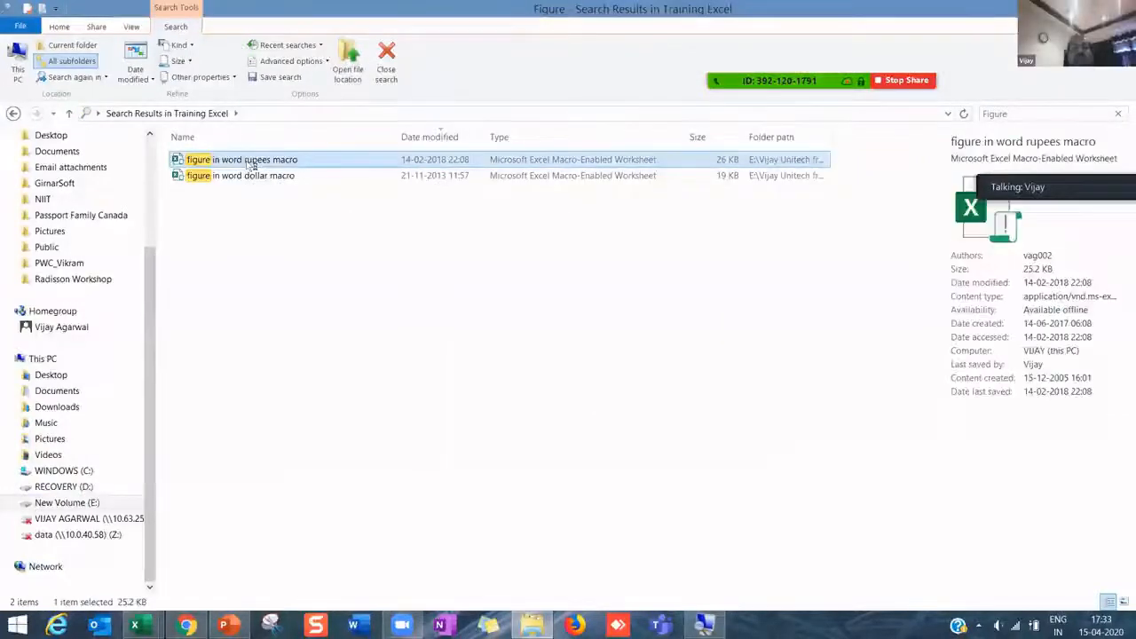
key(alt+Tab)
click(504, 442)
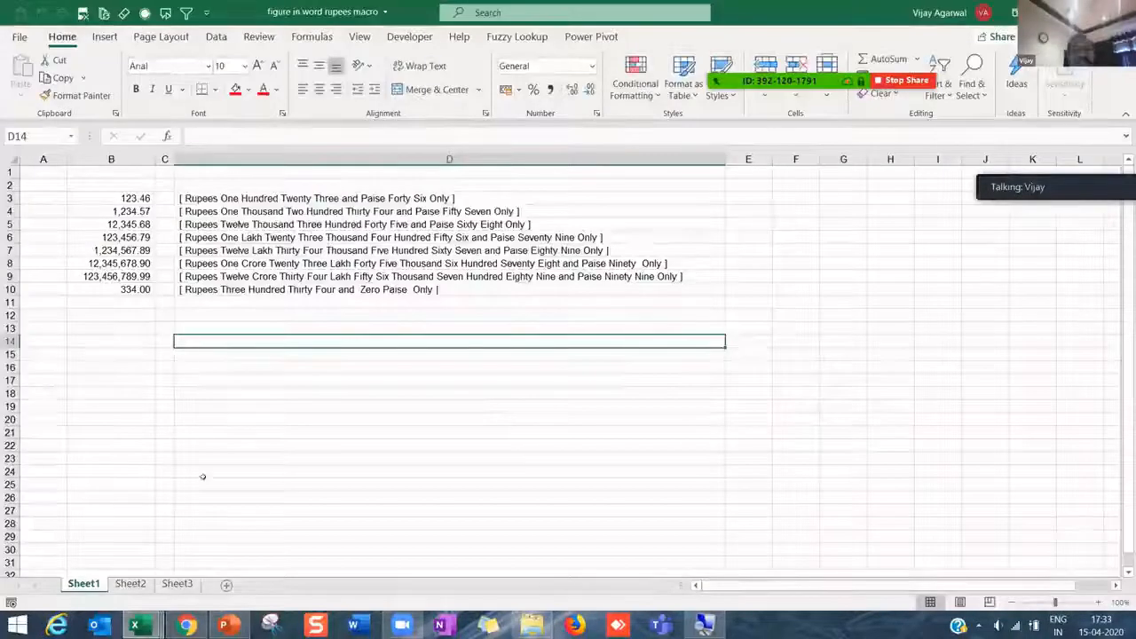
- Enter 234566 in B14 and copy D9's words conversion formula into D14
scroll(203, 476, up, 5)
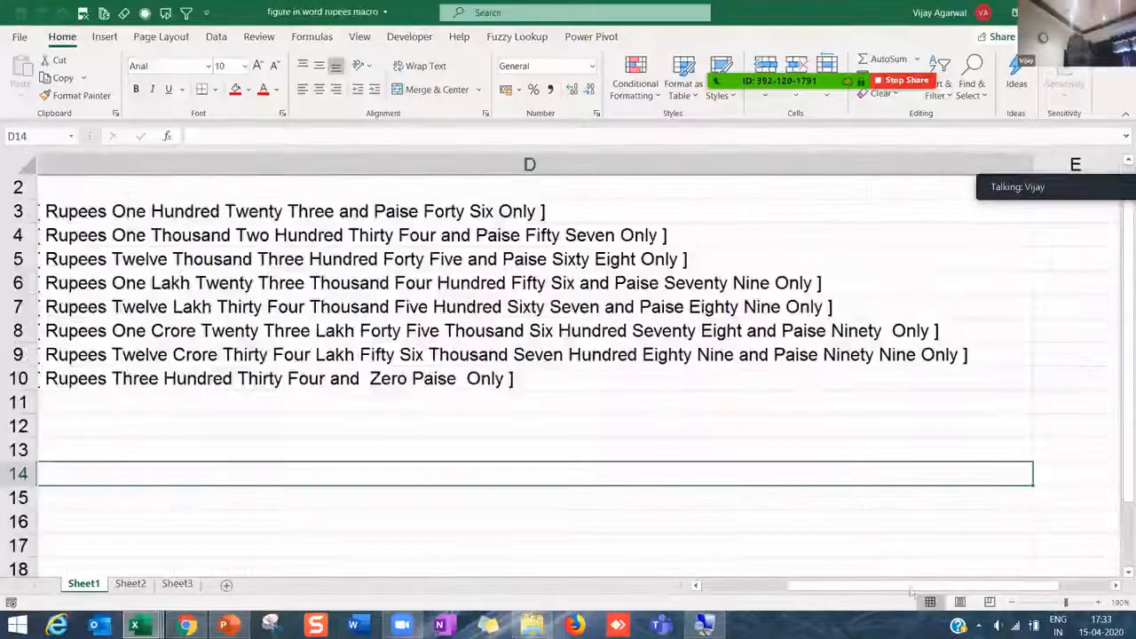
click(784, 586)
click(244, 287)
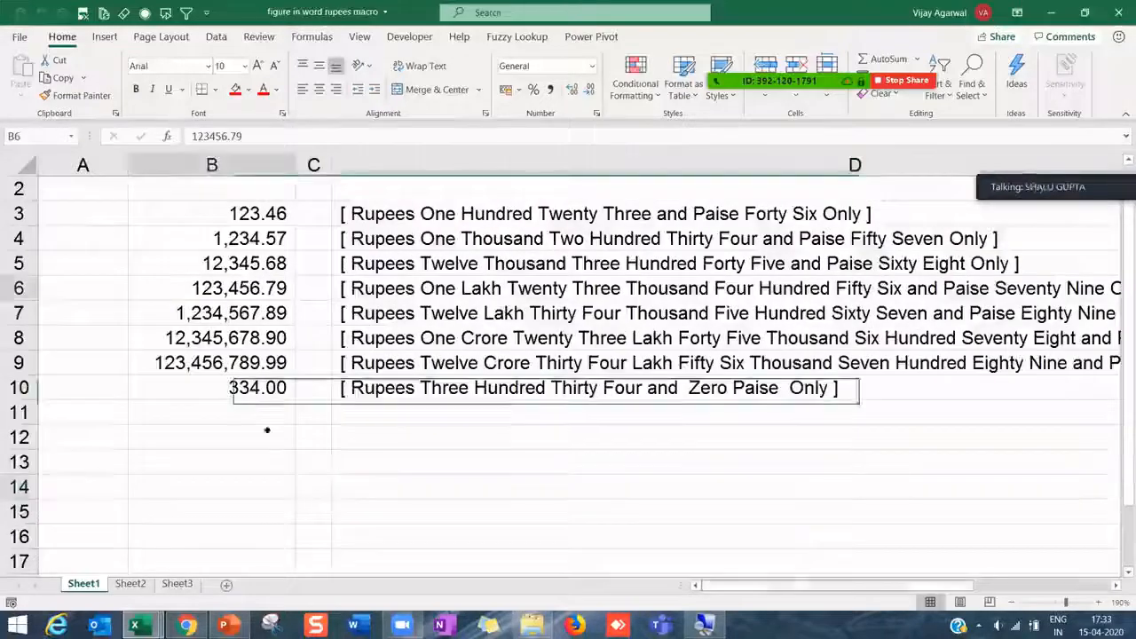
click(266, 479)
text(234566)
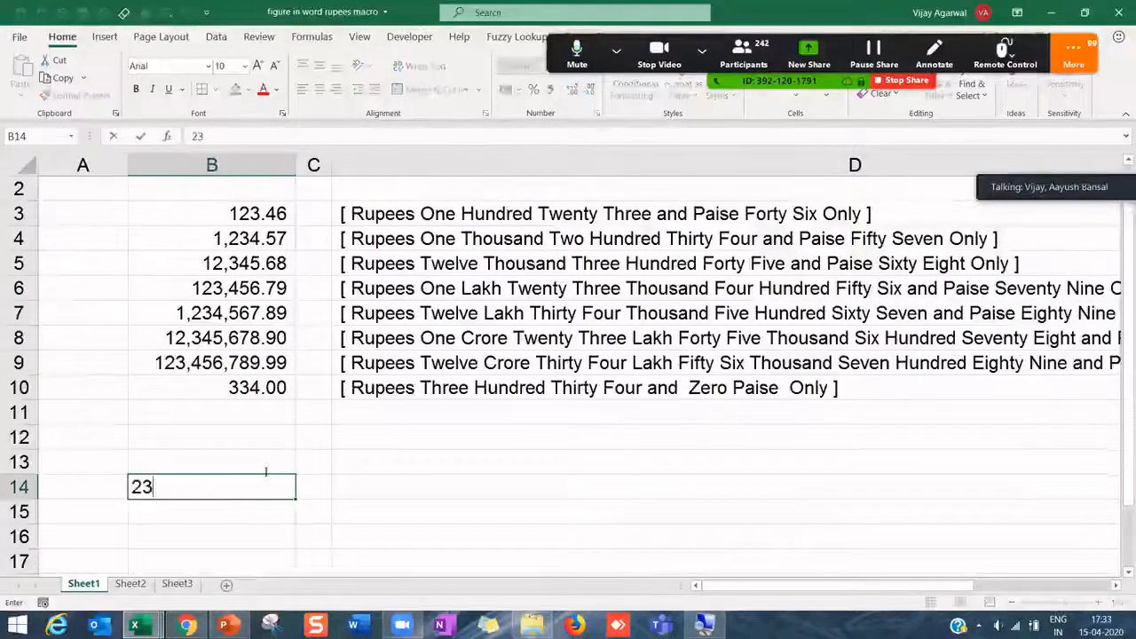
key(Return)
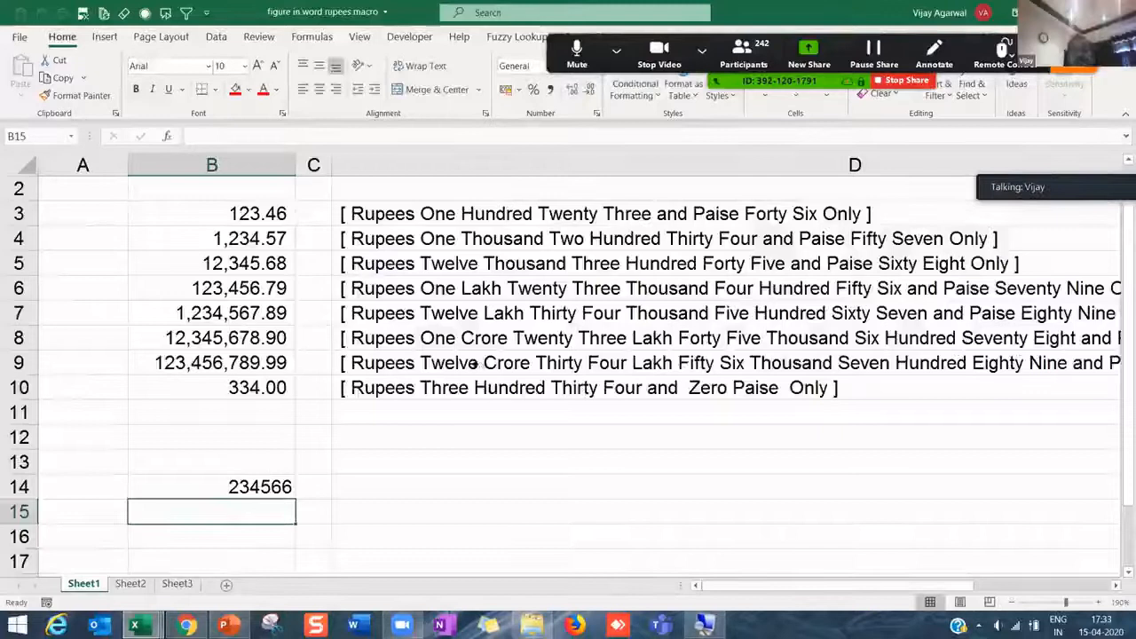
click(441, 363)
key(ctrl+c)
click(408, 479)
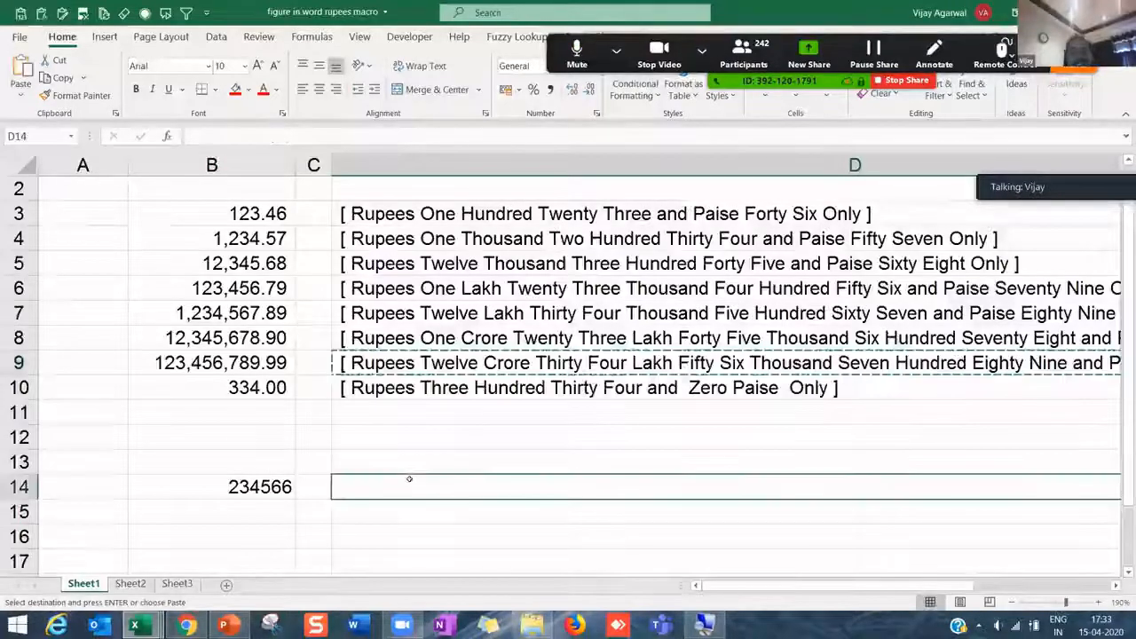
key(ctrl+v)
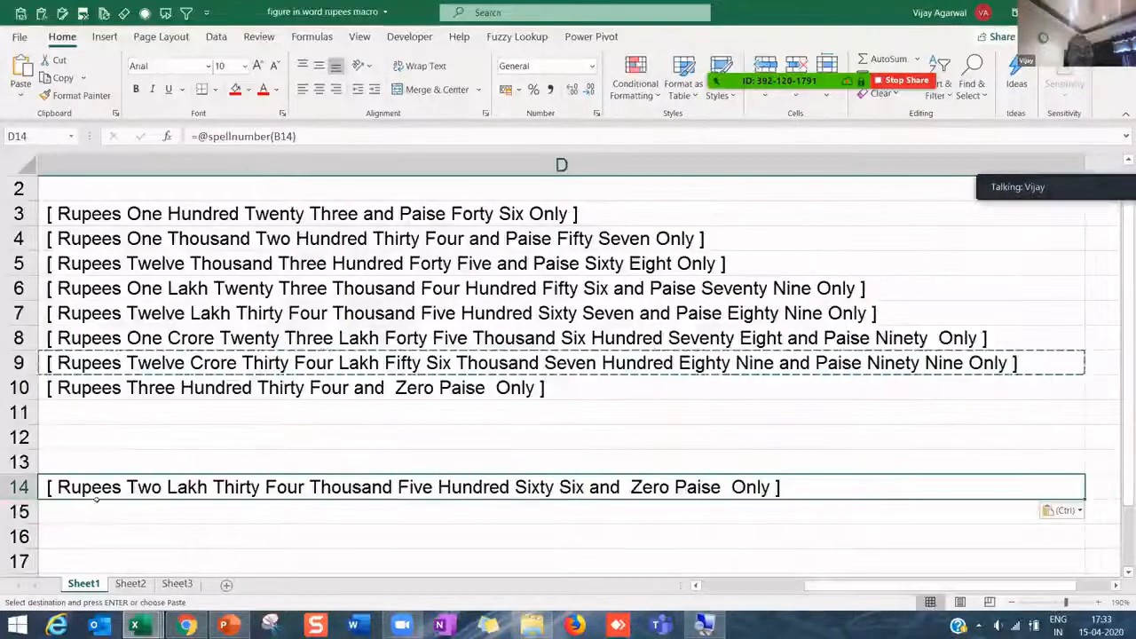
- Change B14 to 11 and check D14's =spellnumber(B14) result, Rupees Eleven and Zero Paise Only
click(96, 502)
key(Left)
key(Left)
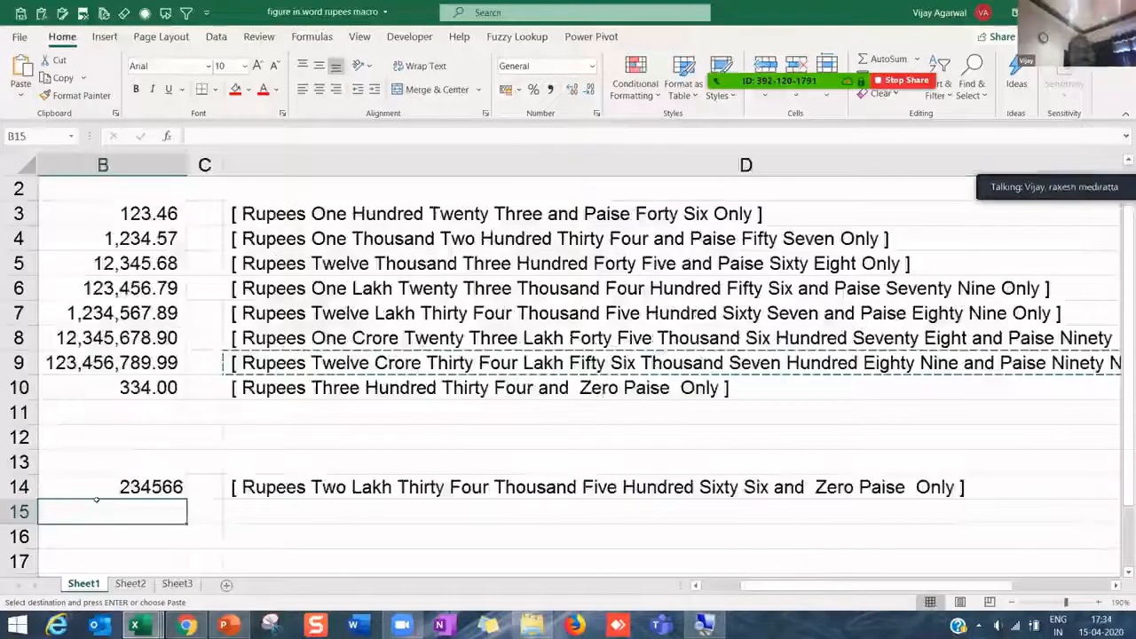
key(Up)
text(11)
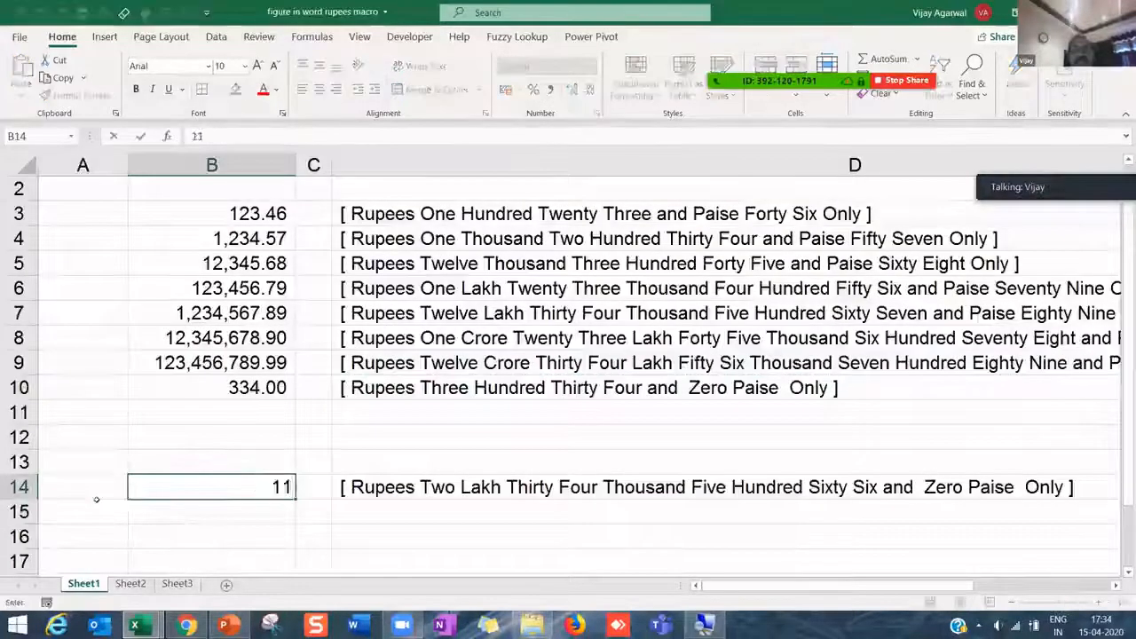
key(Return)
key(Up)
key(Right)
key(Up)
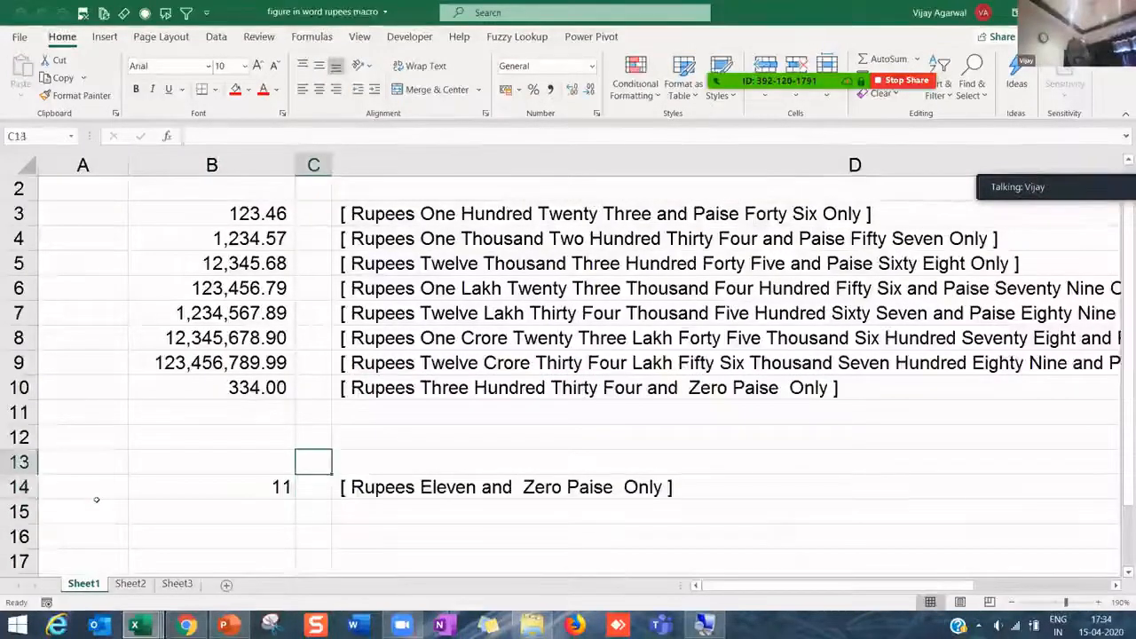
key(Down)
key(Right)
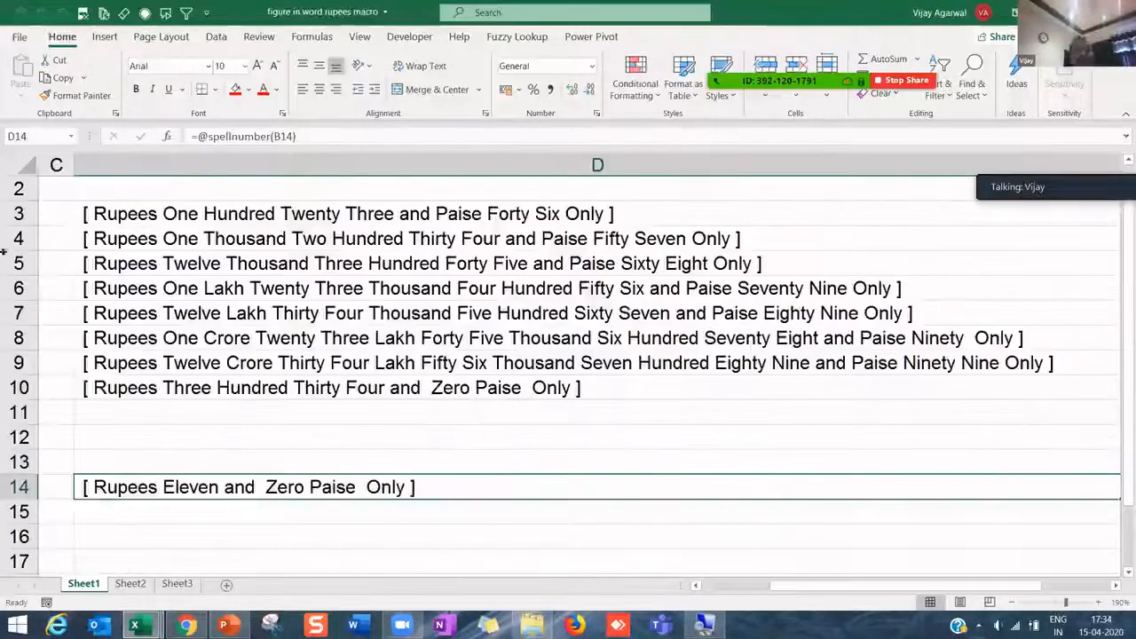
click(300, 133)
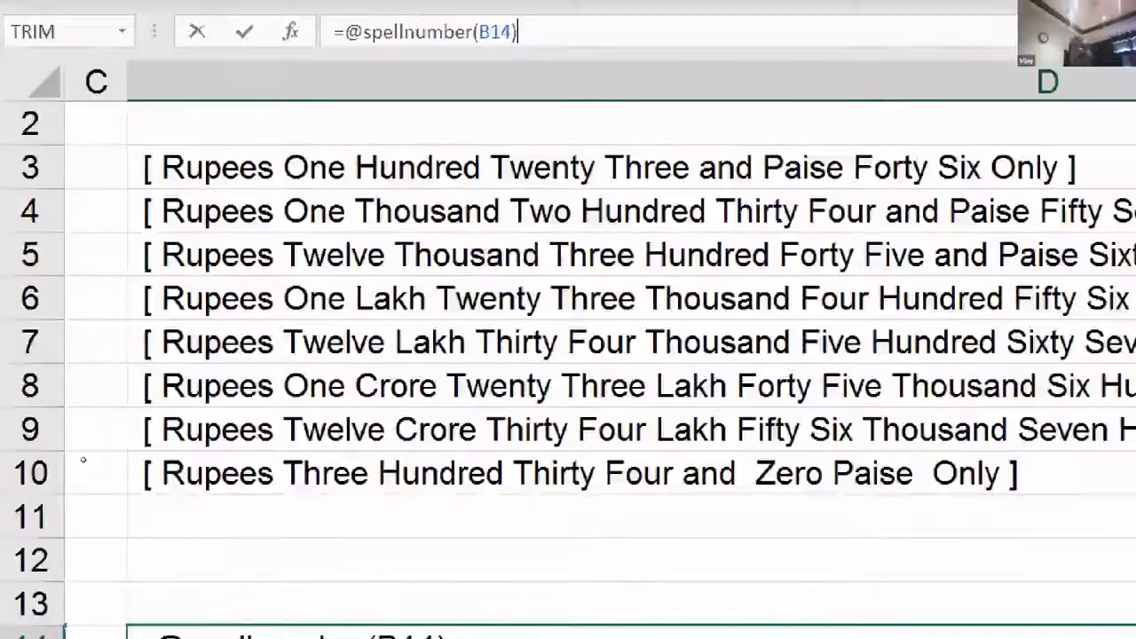
key(ctrl+Return)
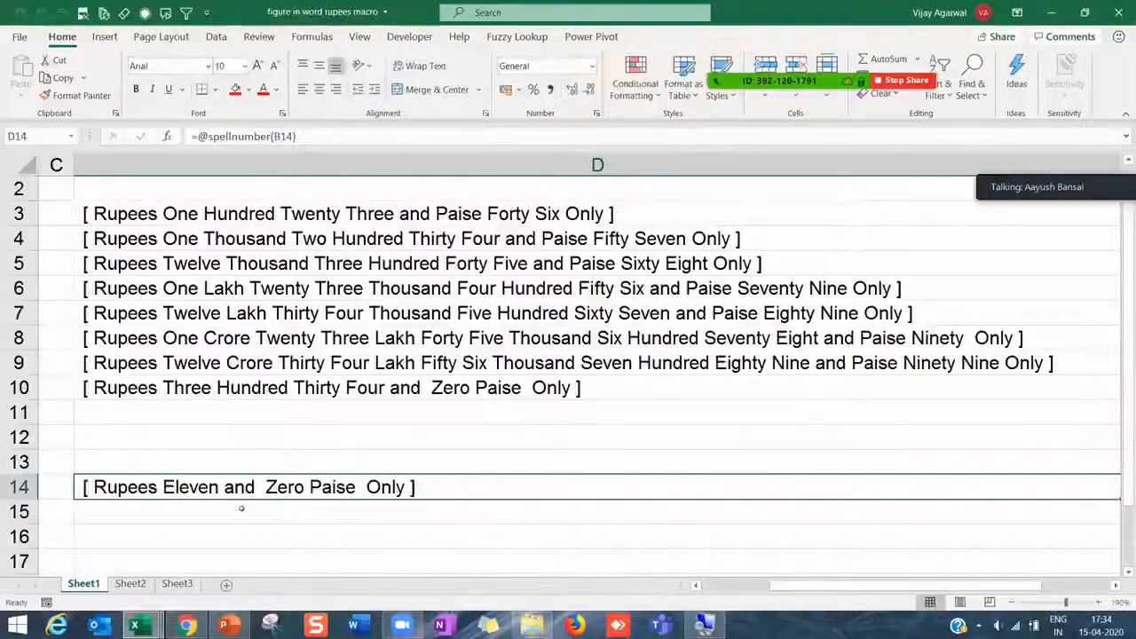
- Open Sheet1's code view and display Module1's SpellNumber code, selecting all of it
right_click(89, 583)
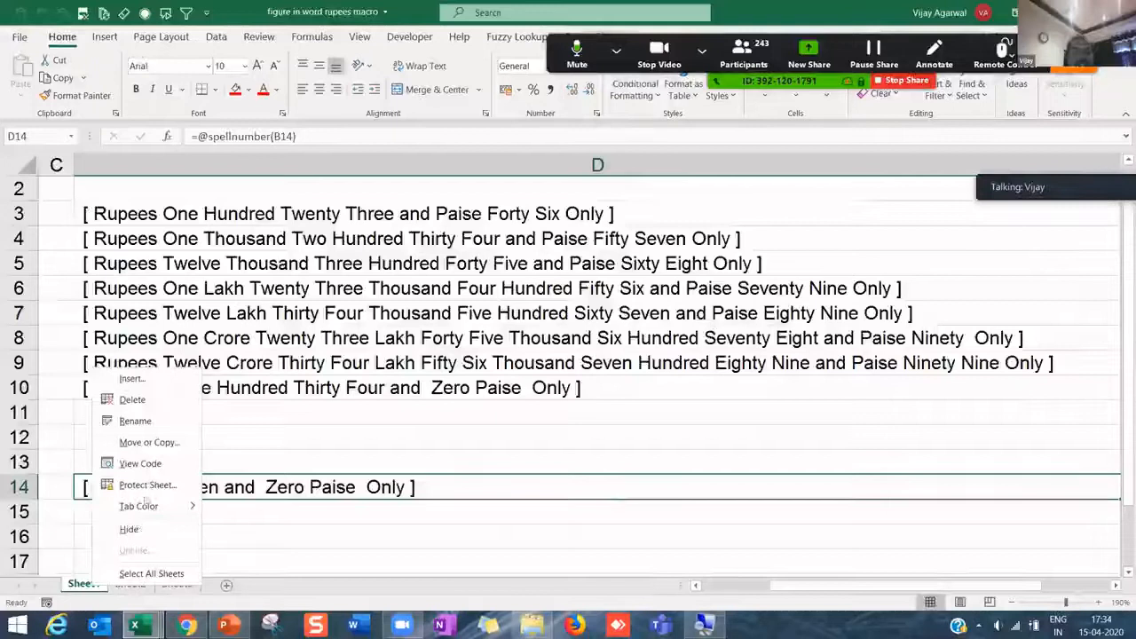
click(142, 463)
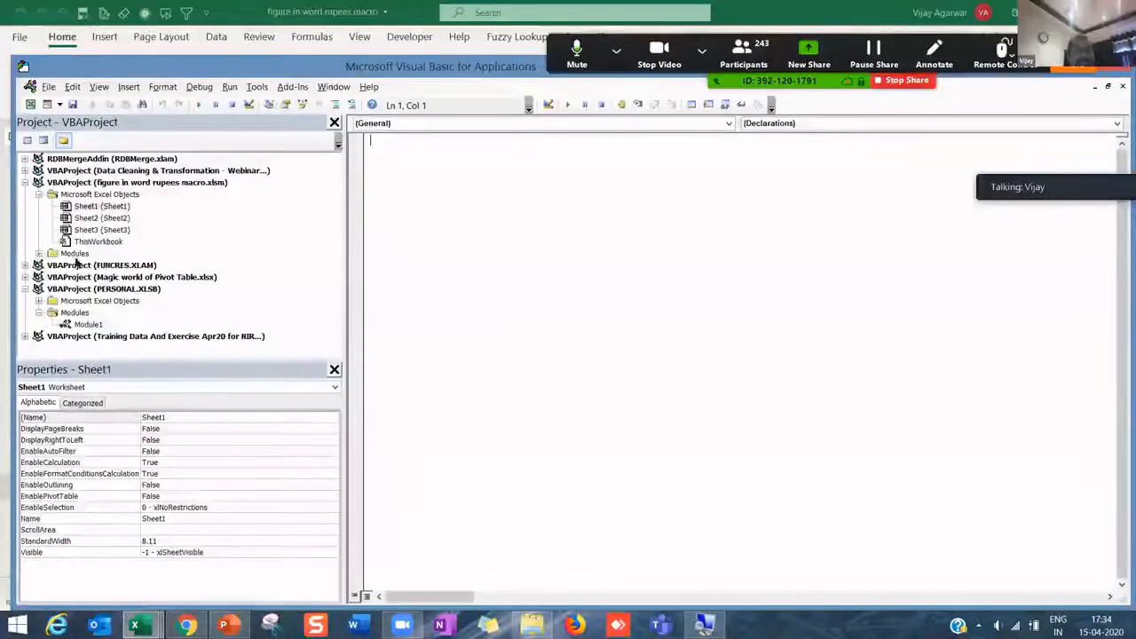
double_click(79, 256)
double_click(85, 266)
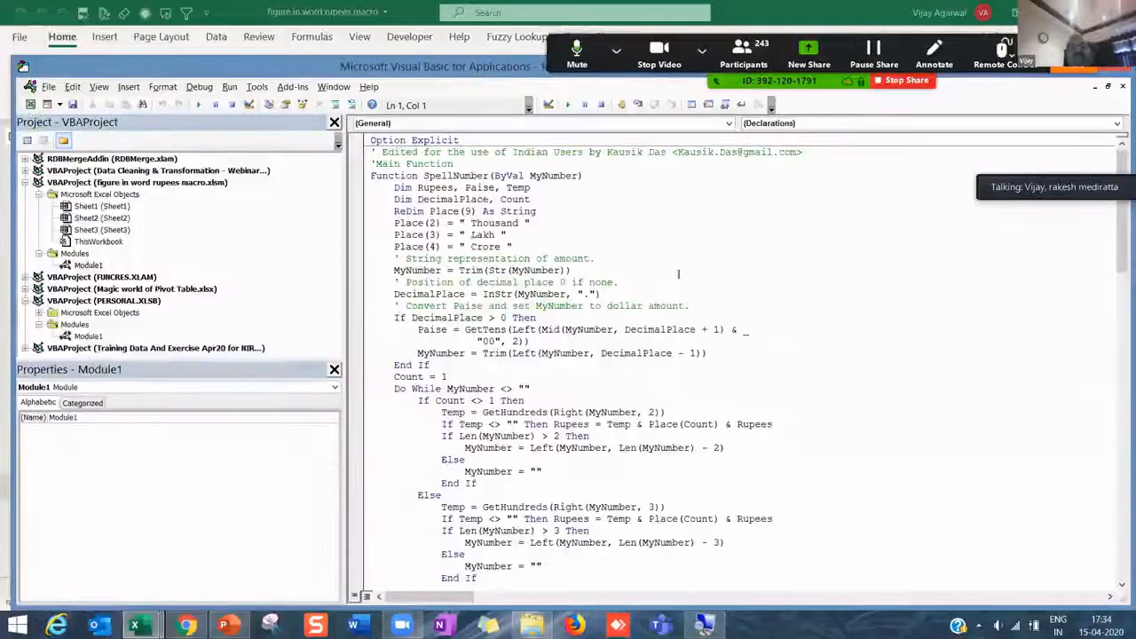
key(ctrl+a)
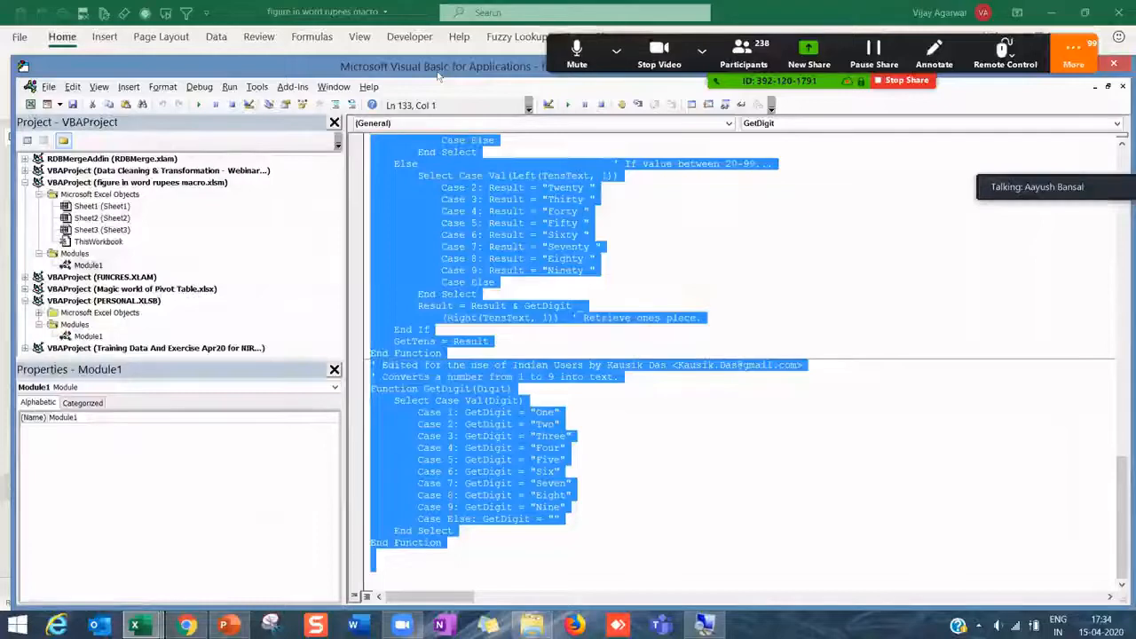
- Maximize the VBA editor, restore it, and close it to return to the sheet
drag(507, 74, 494, 123)
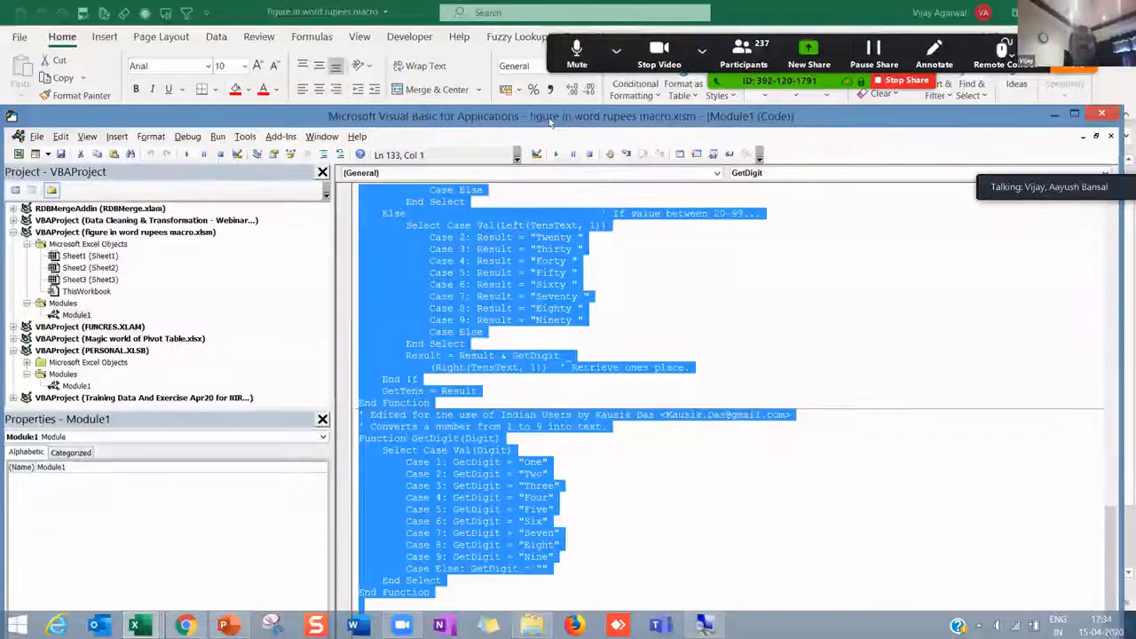
double_click(551, 122)
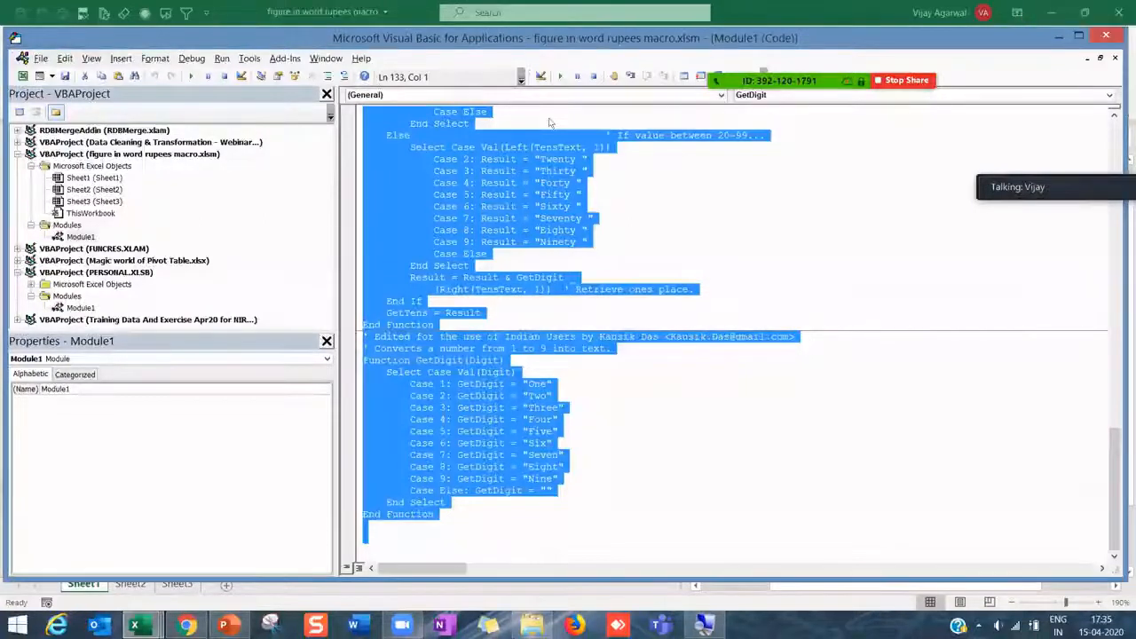
click(1073, 53)
click(932, 88)
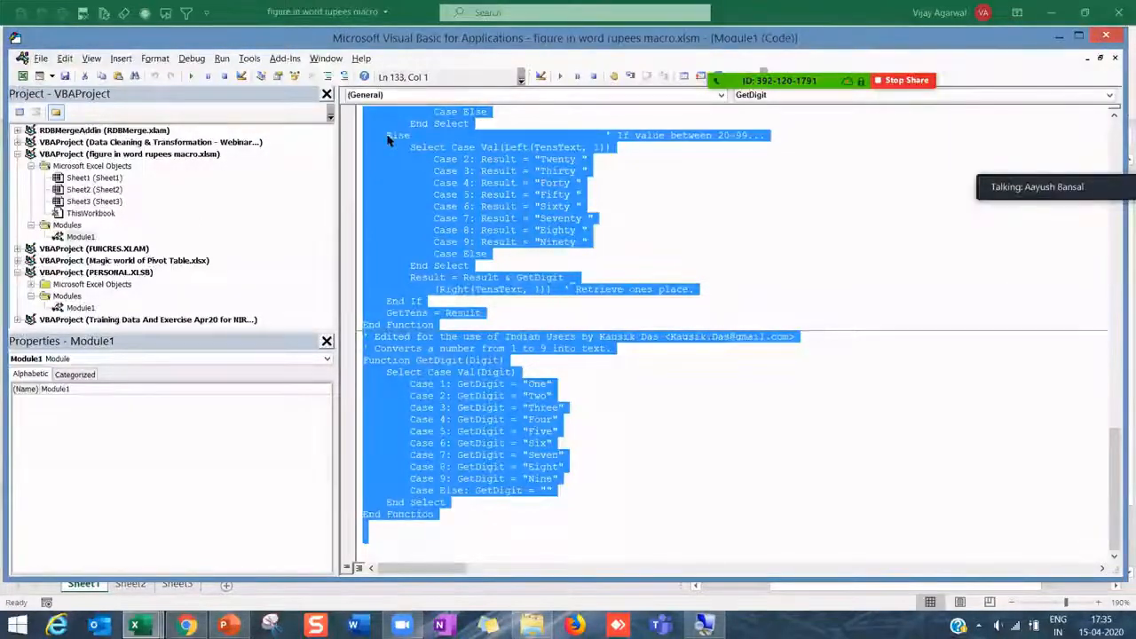
click(1078, 35)
click(1074, 144)
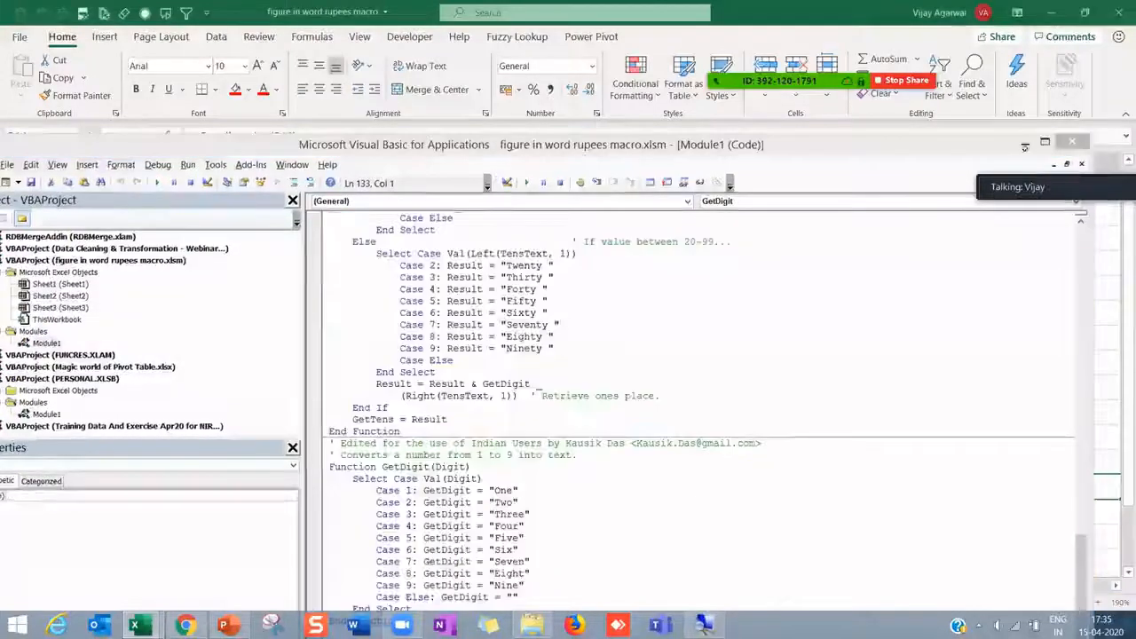
- Select the blank block C12:D16 below the rupee results
key(Return)
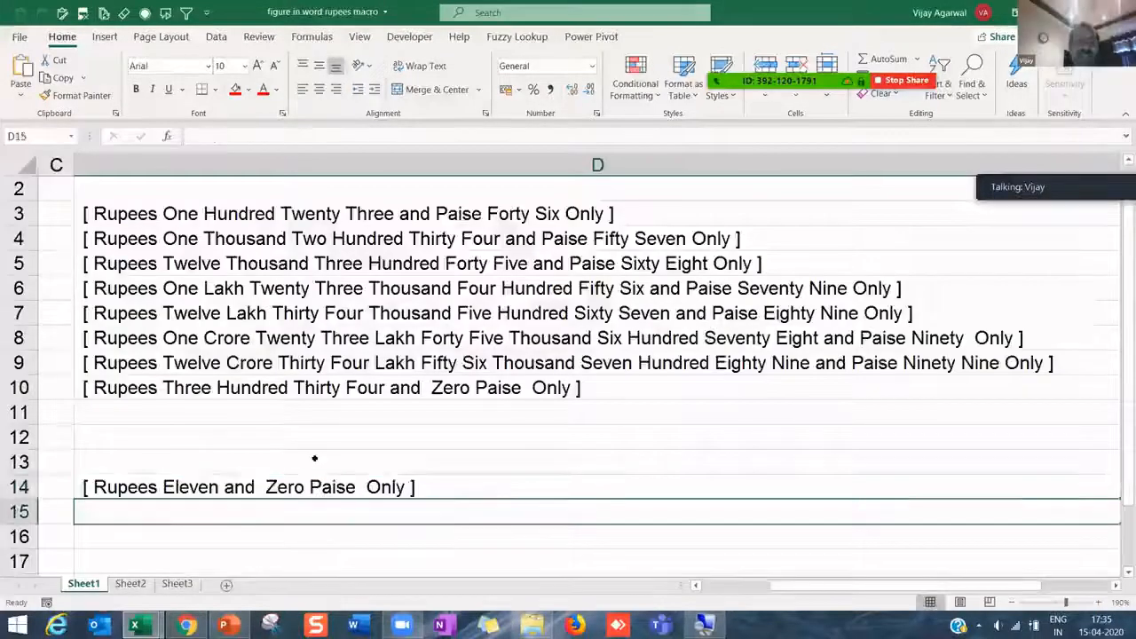
click(311, 459)
key(Up)
drag(299, 533, 300, 432)
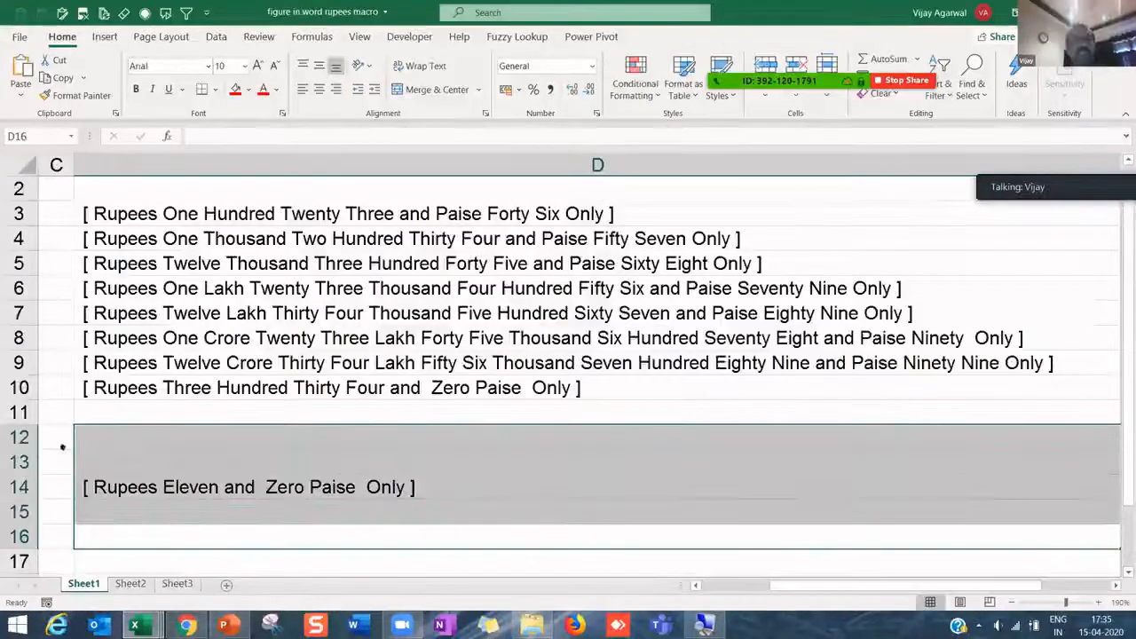
drag(55, 435, 260, 535)
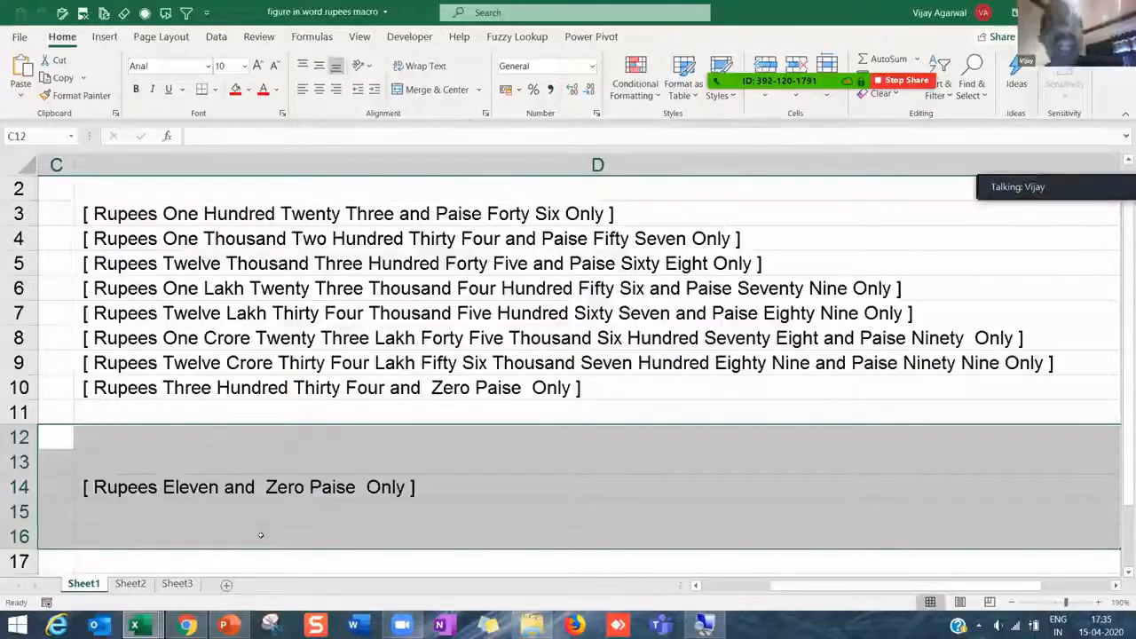
- Open the Reconcile GSTR 2A and 3B video on YouTube and expand its full description
mouse_move(135, 626)
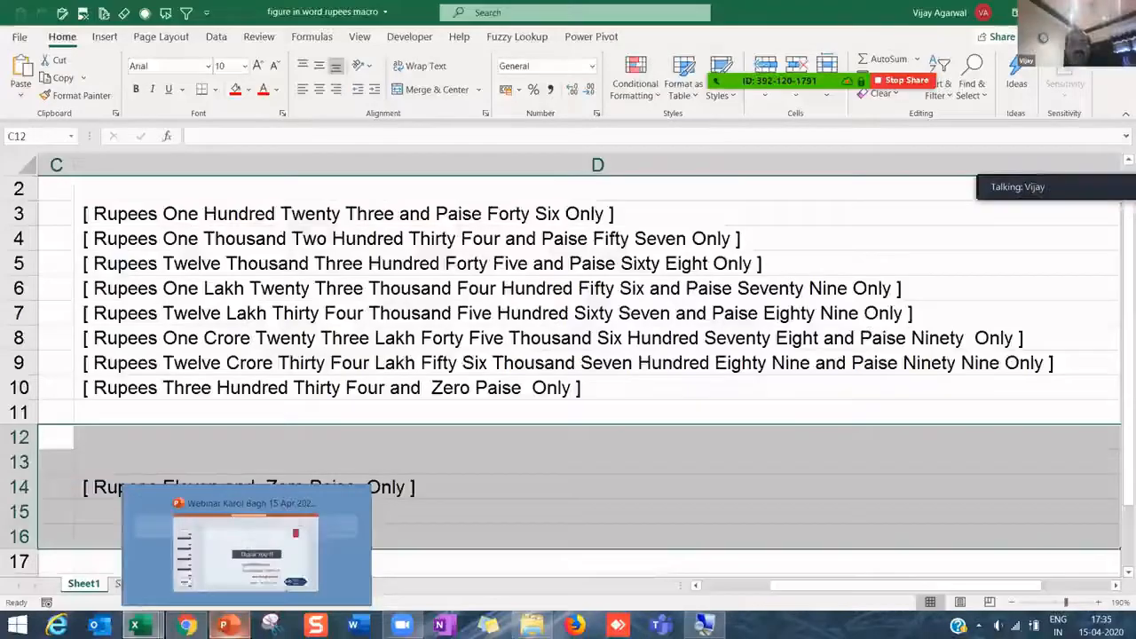
click(188, 625)
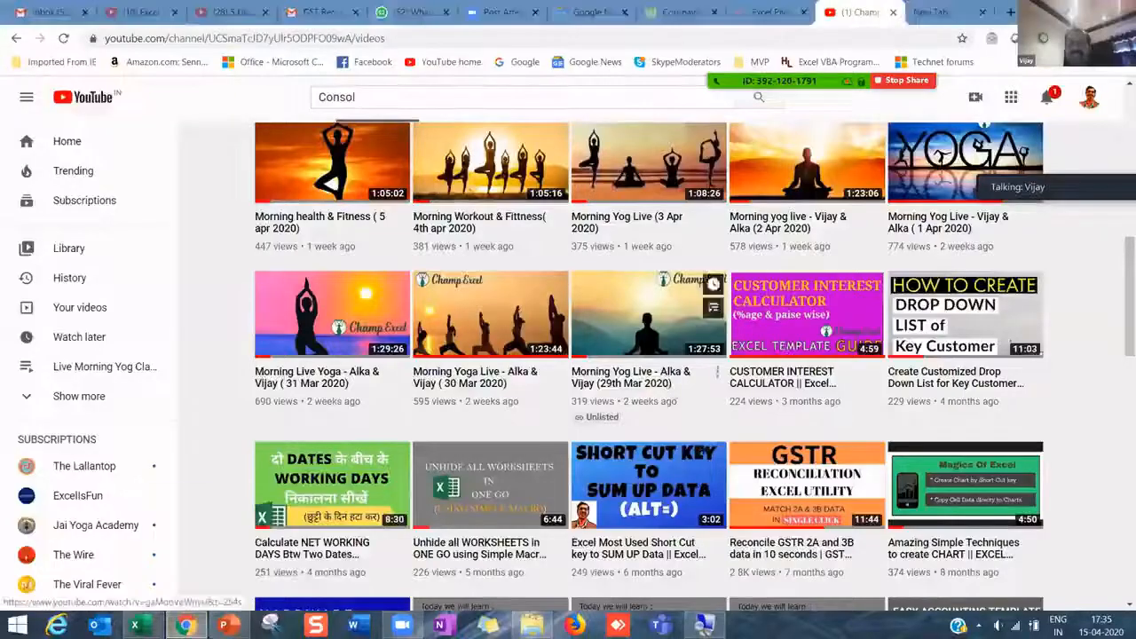
click(818, 490)
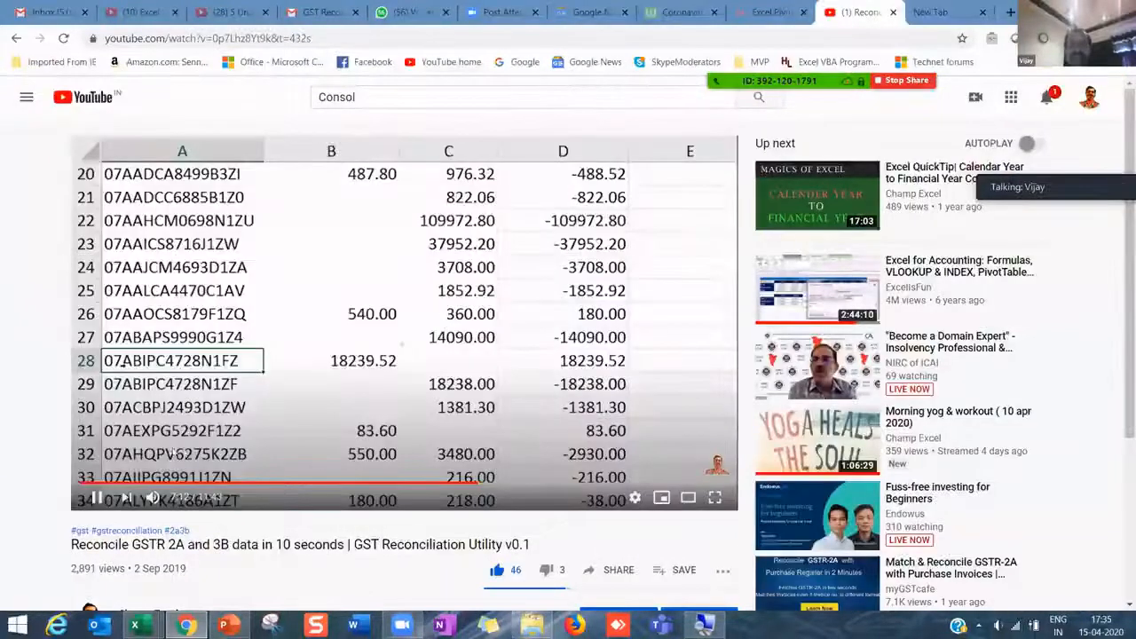
scroll(266, 479, down, 2)
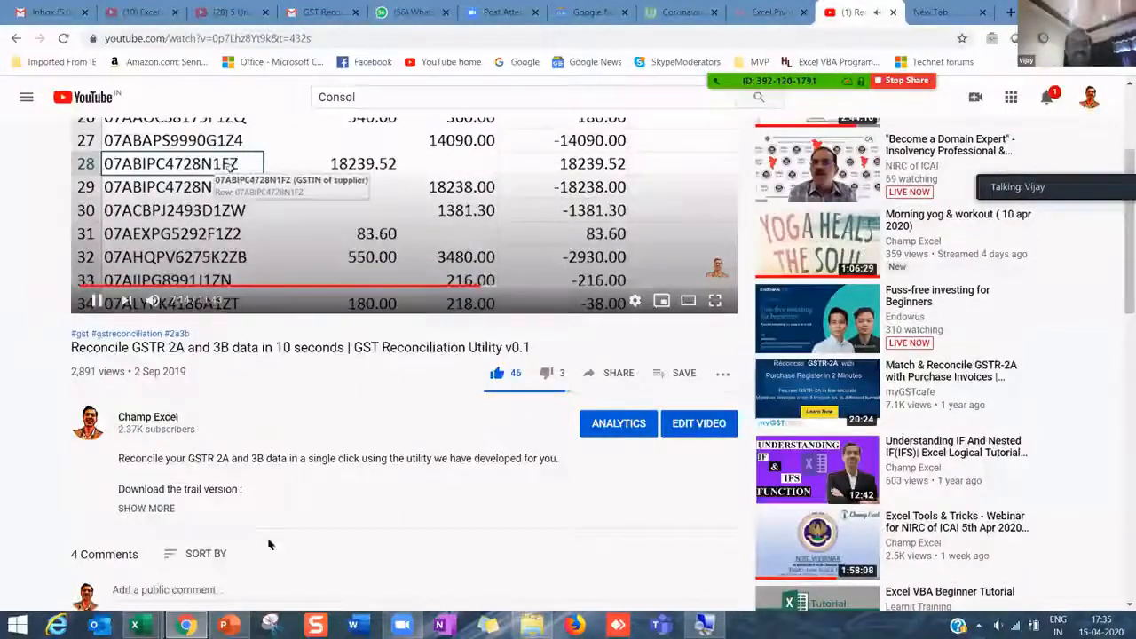
click(133, 507)
scroll(160, 479, down, 2)
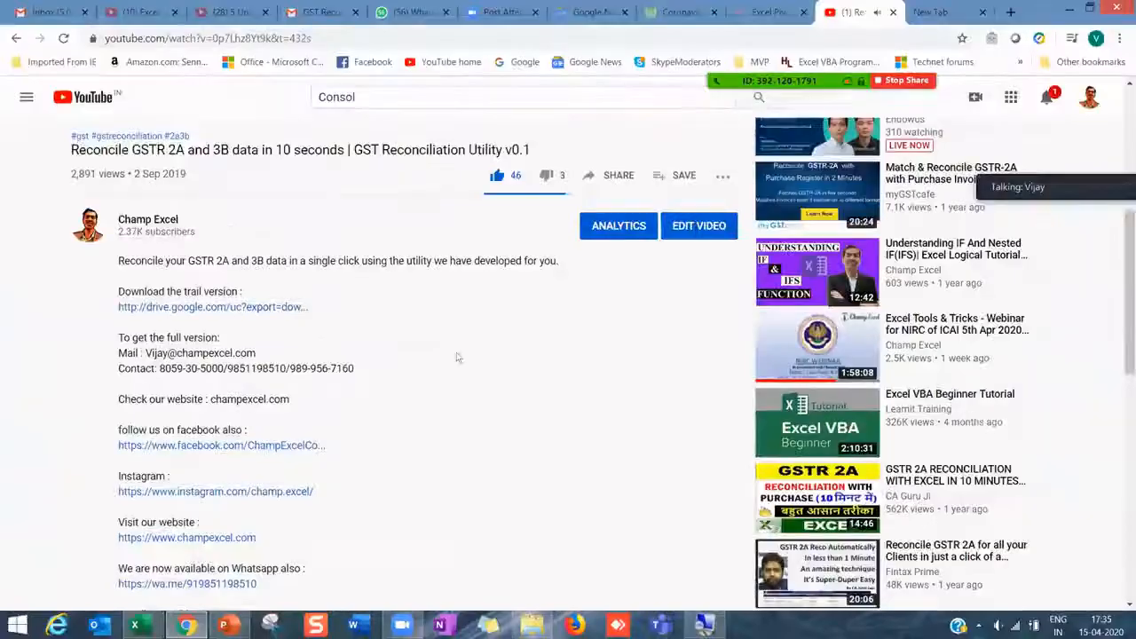
scroll(454, 355, up, 5)
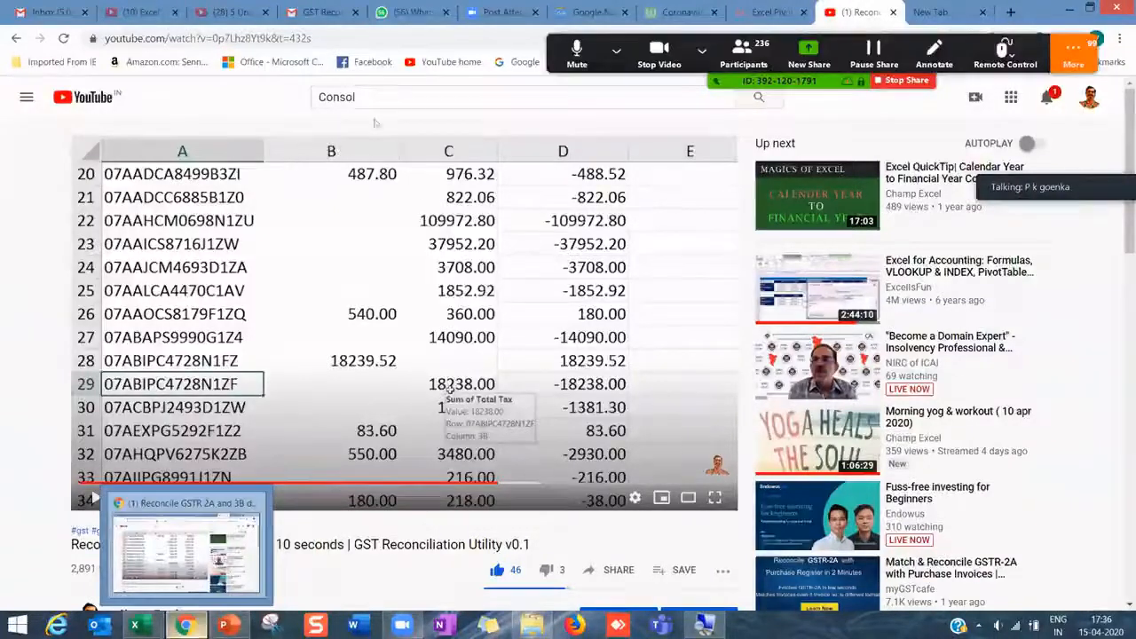
- Check the WhatsApp Web chat, then bring up the Training Data And Exercise workbook
click(396, 14)
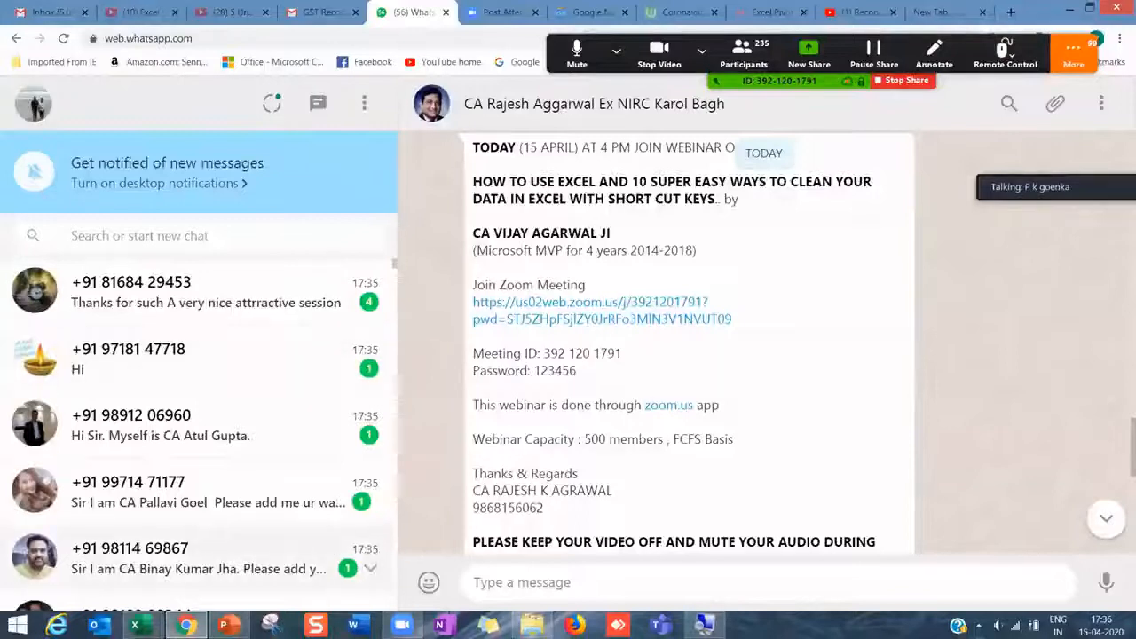
mouse_move(135, 626)
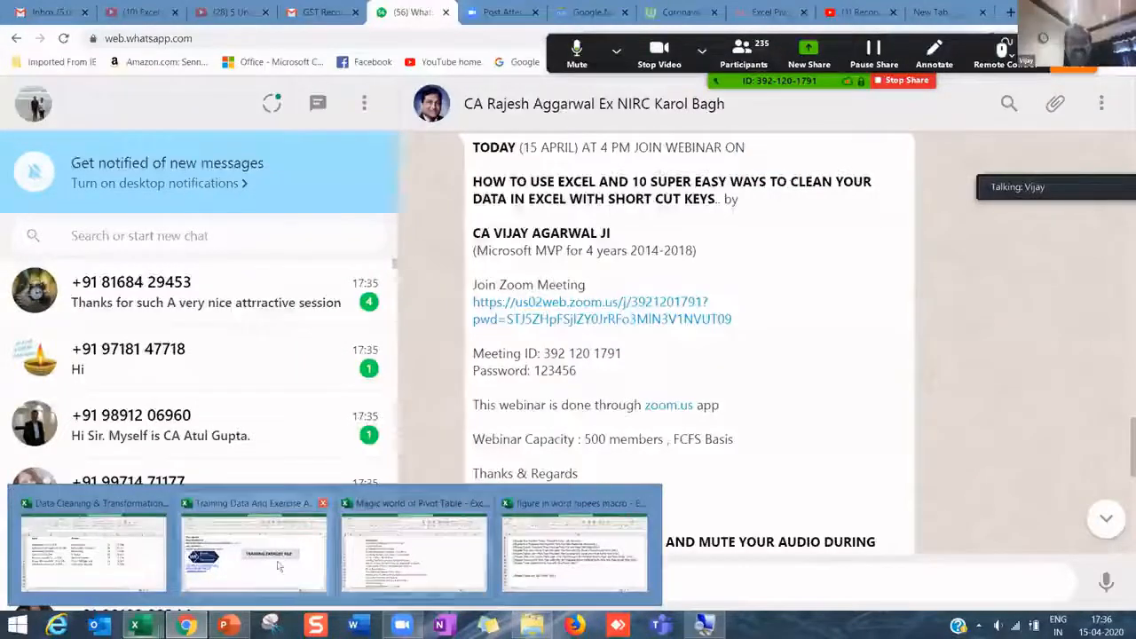
click(278, 565)
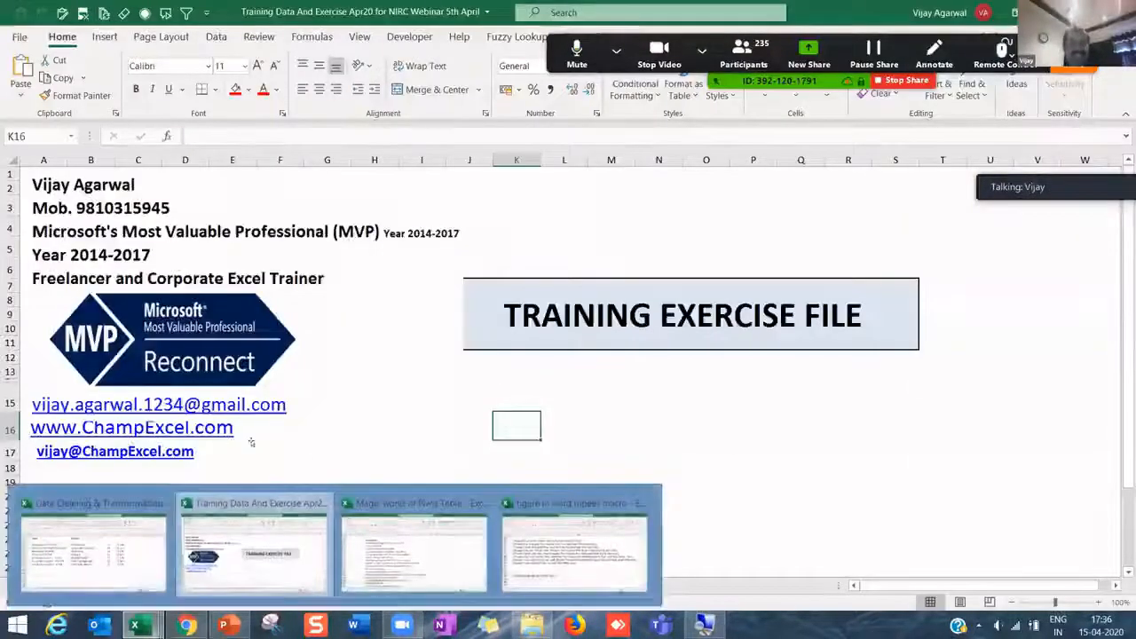
- On the Flash_Fill sheet, select L8 and widen column L
click(330, 414)
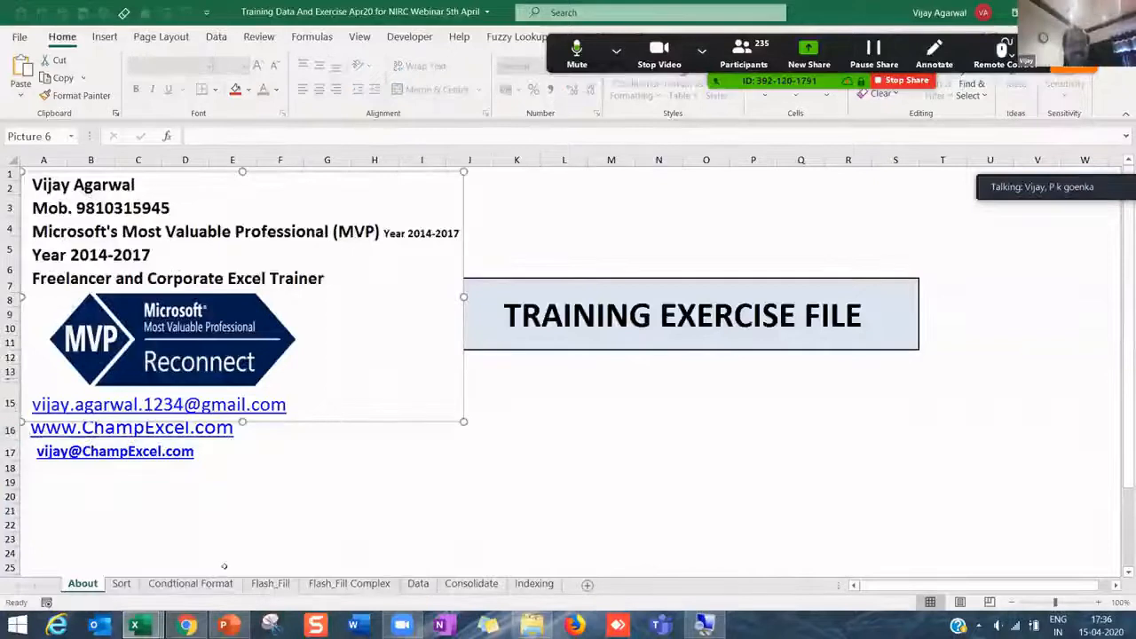
click(270, 583)
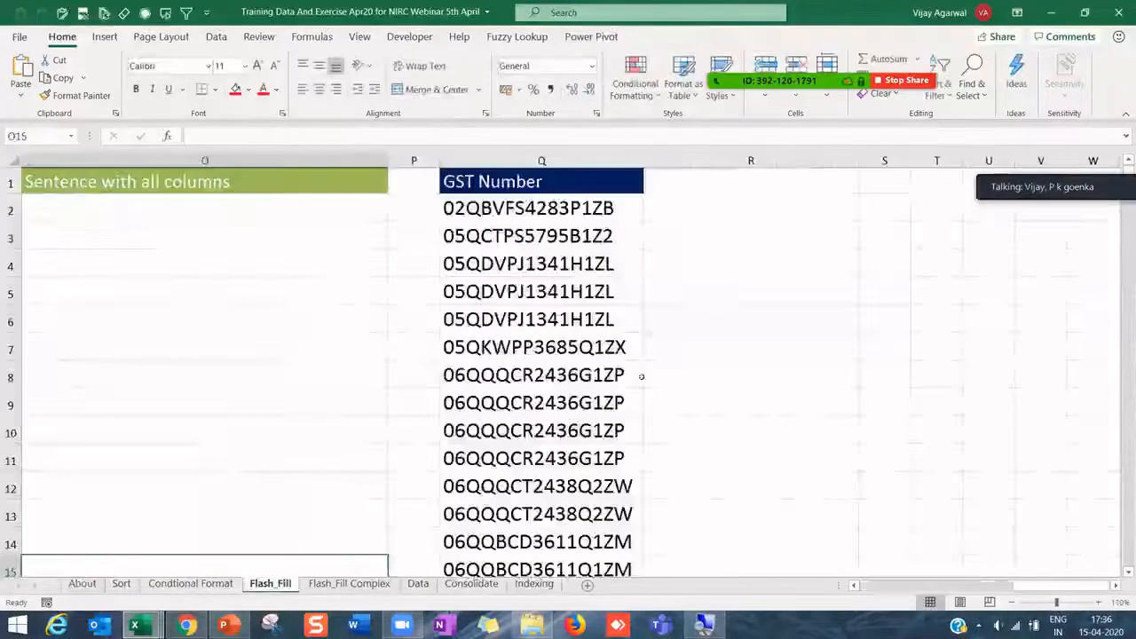
click(297, 383)
key(Left)
key(Left)
key(Left)
key(Left)
key(Left)
key(Left)
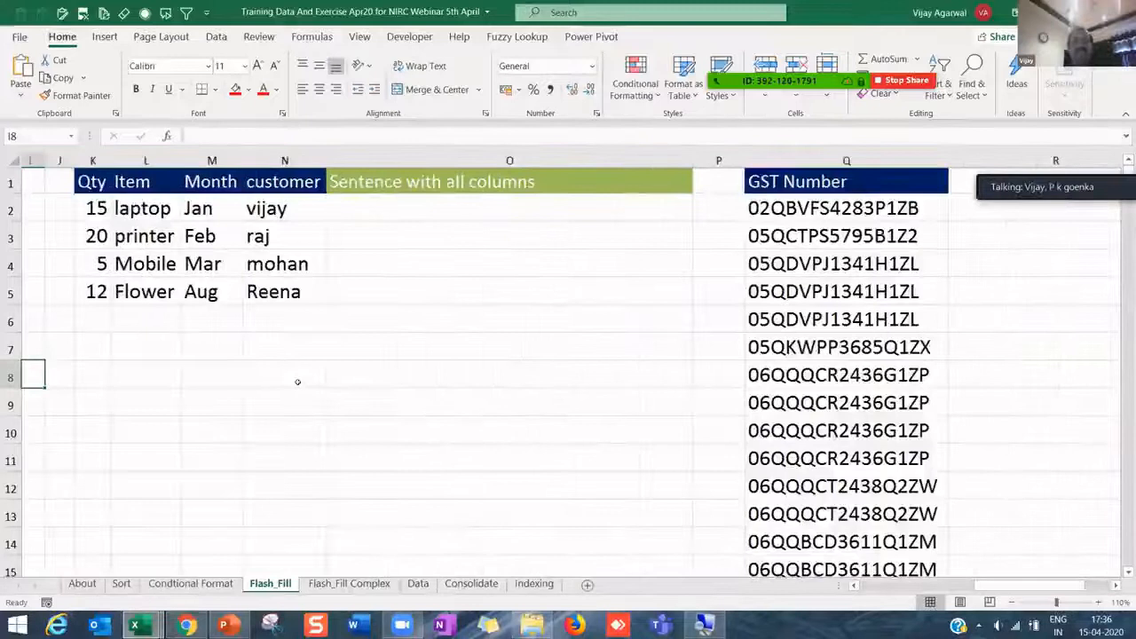
key(Left)
key(Right)
key(Right)
key(Right)
key(Right)
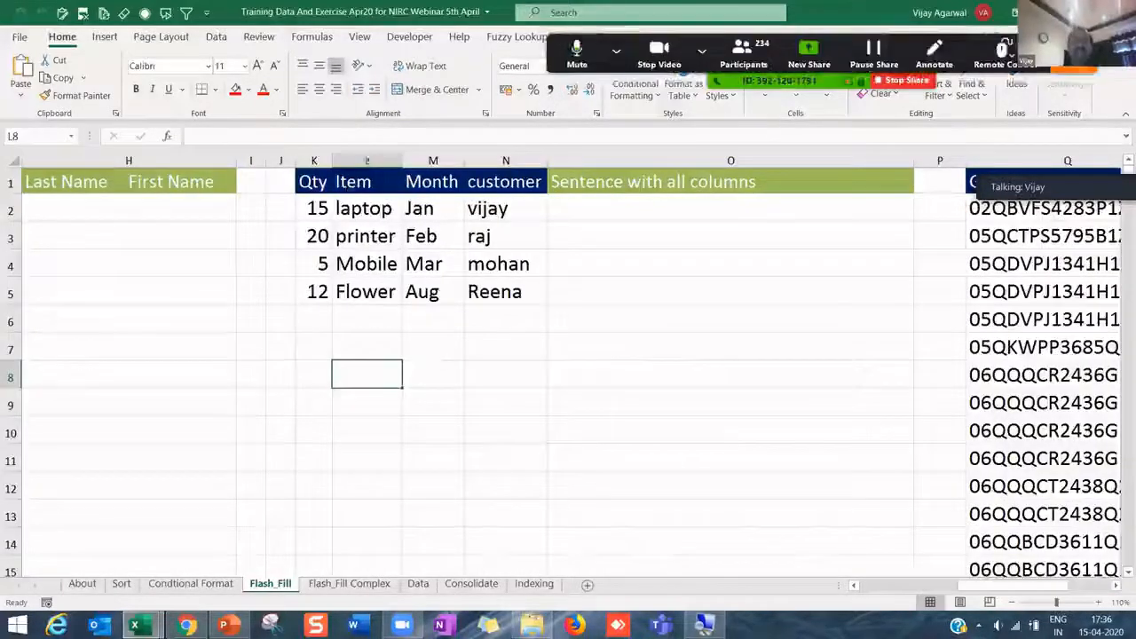
drag(402, 161, 424, 161)
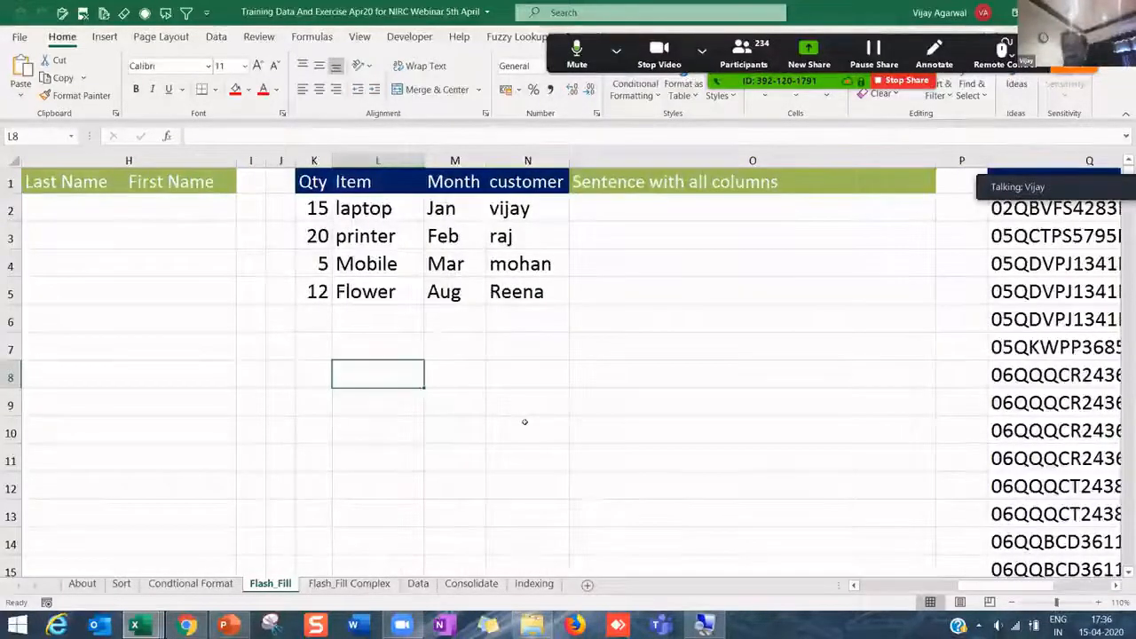
- Enter the dates 10-Apr in L8 and 15-Apr-20 in M8
text(10)
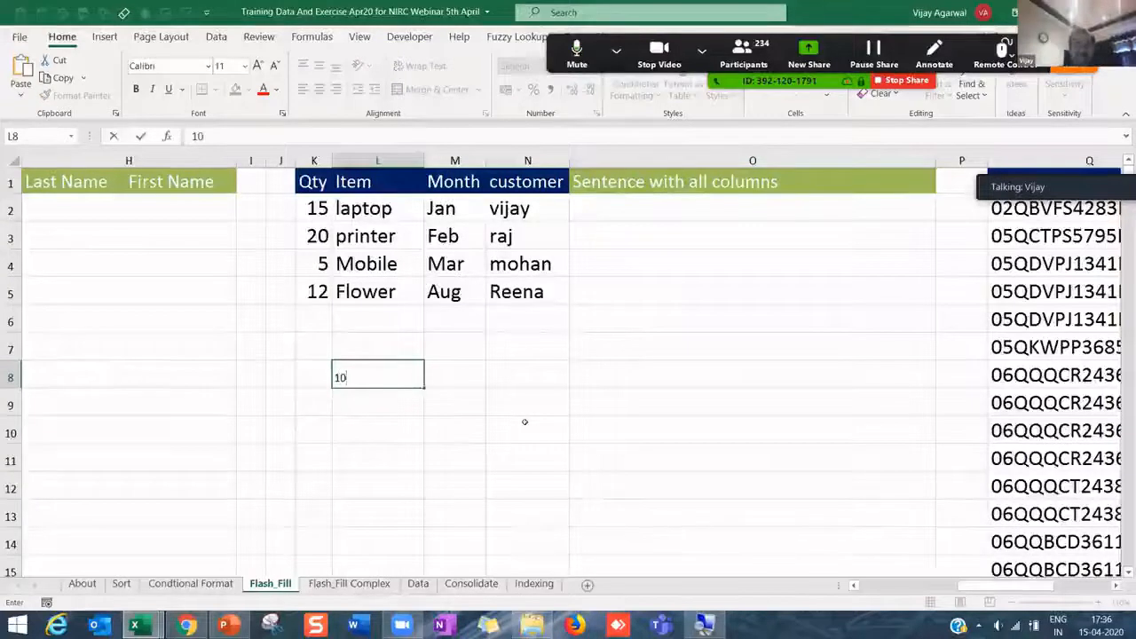
text(apr20)
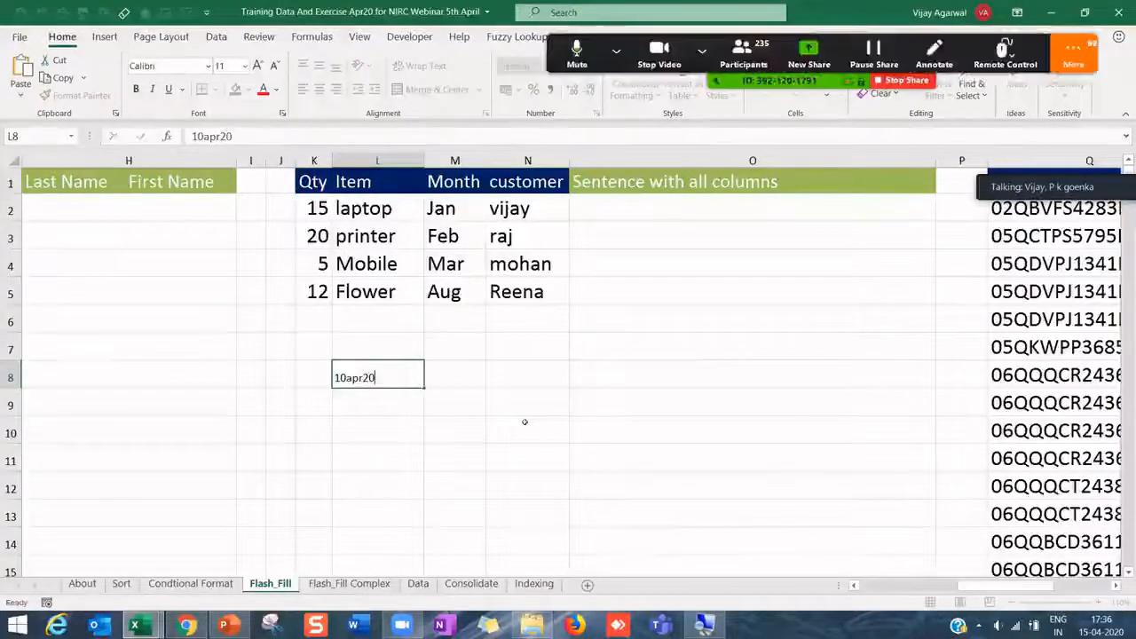
key(ctrl+Return)
key(Right)
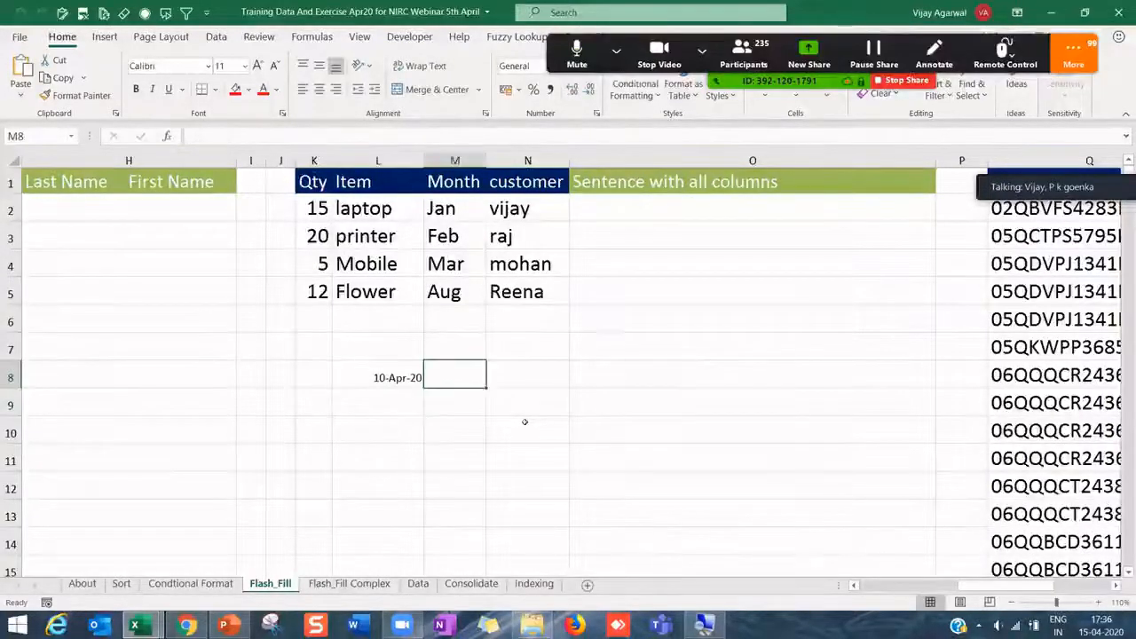
text(15ao)
key(BackSpace)
text(pr20)
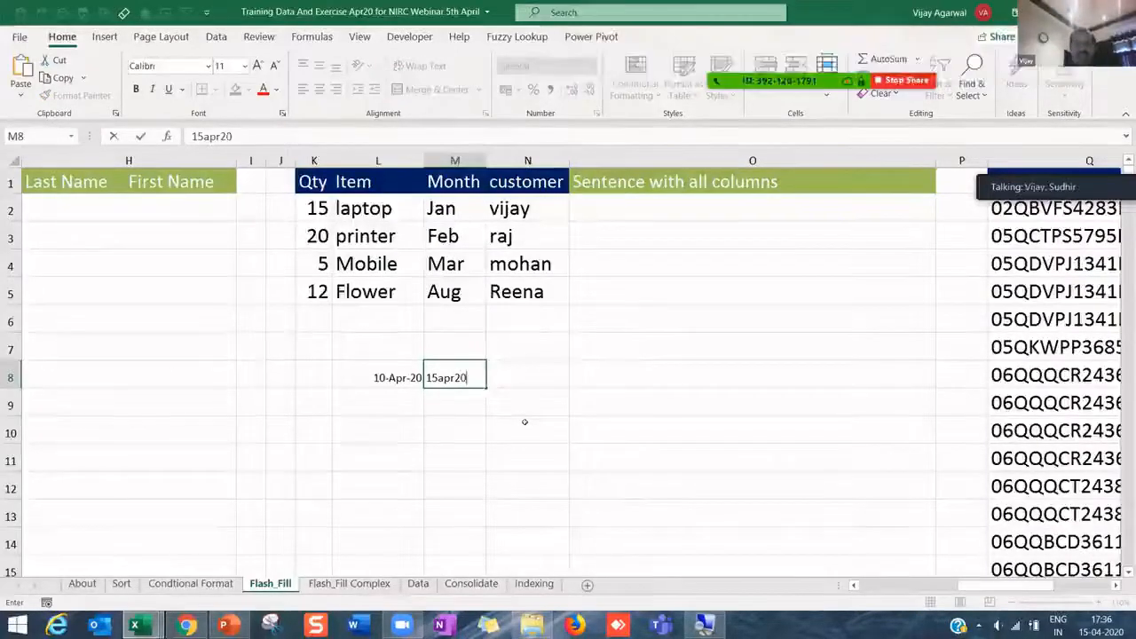
key(Return)
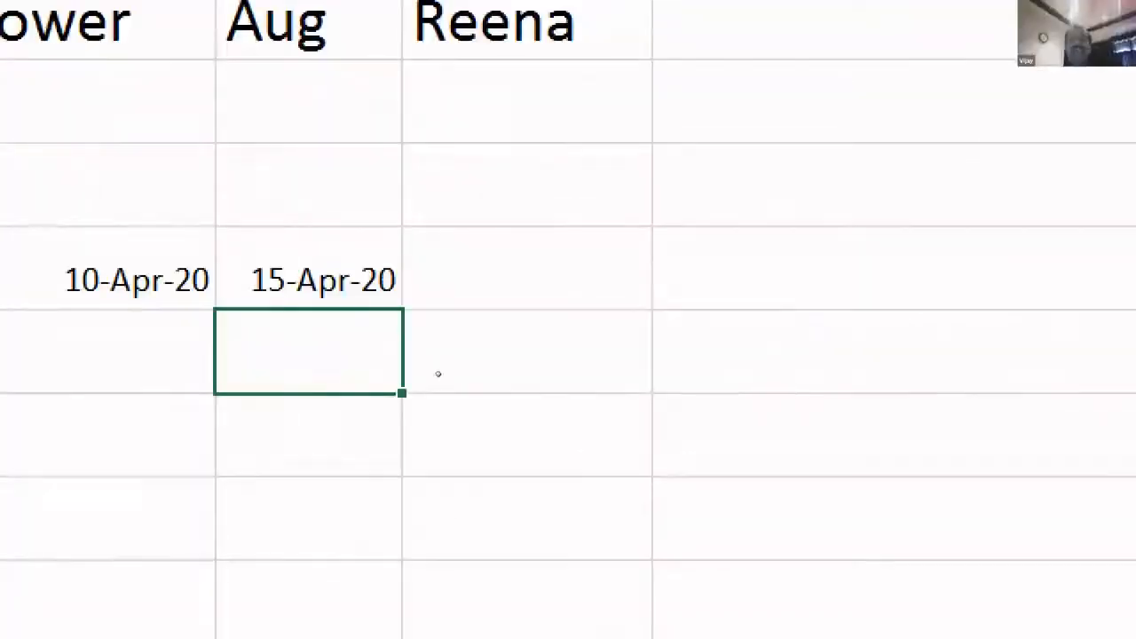
- Show L8:M8 as General serial numbers, then undo to restore the date format
key(Up)
key(Left)
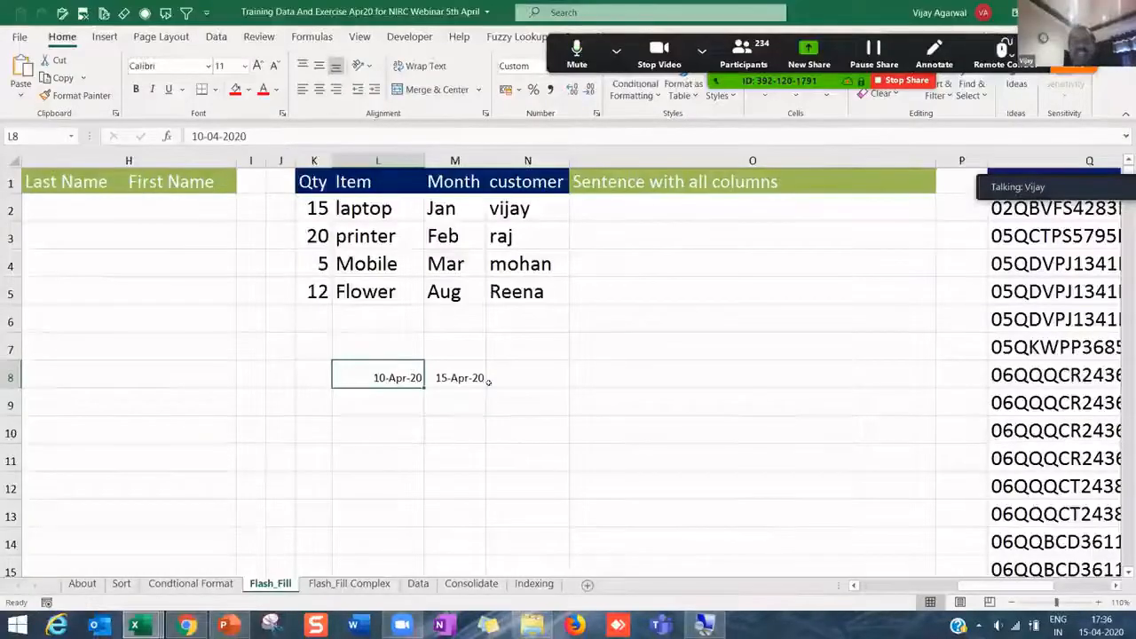
shift+click(482, 377)
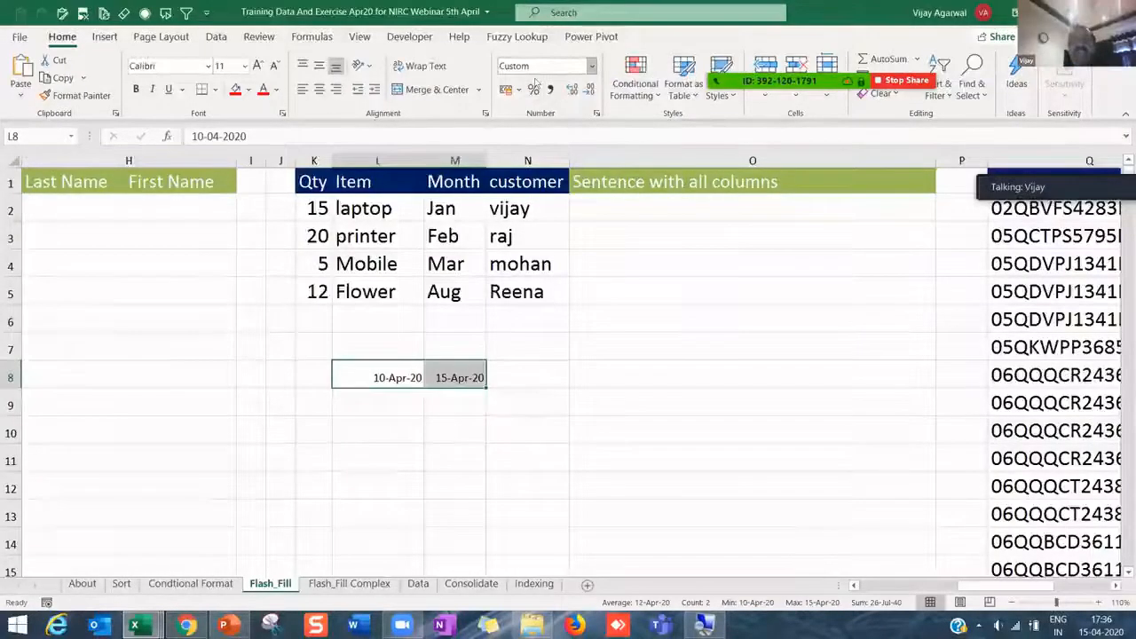
click(591, 65)
click(537, 91)
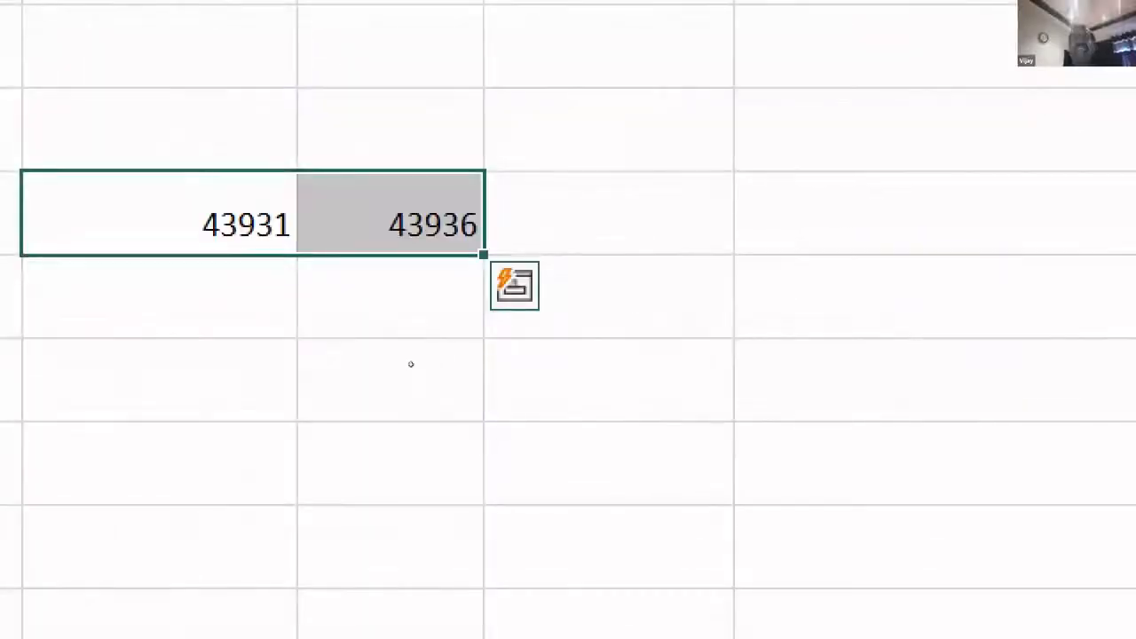
key(shift+Left)
key(Right)
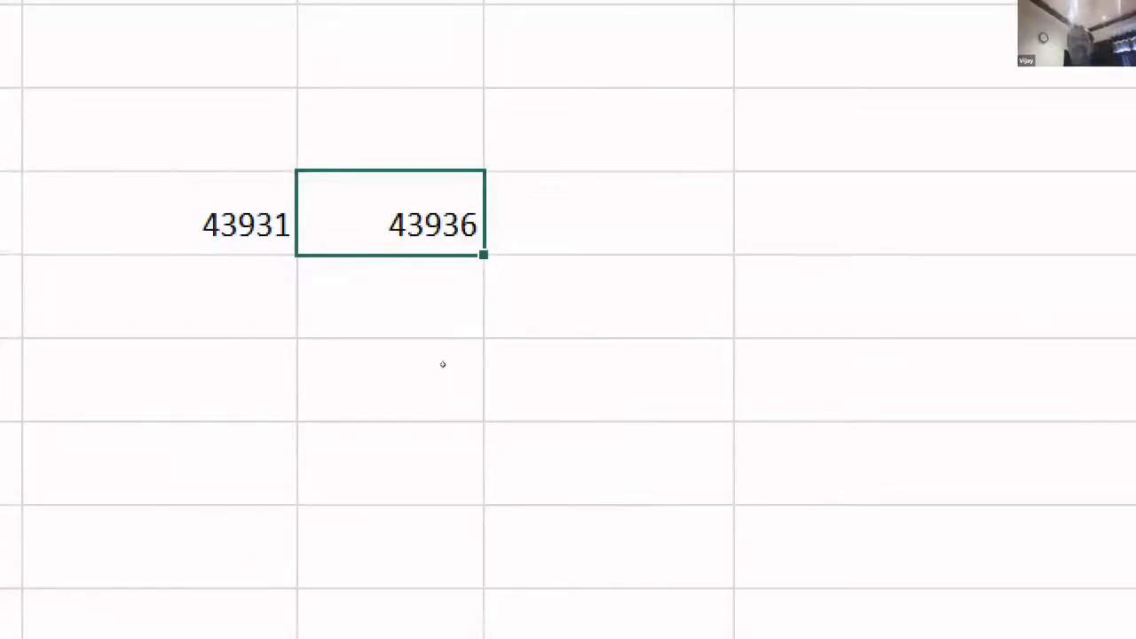
key(ctrl+z)
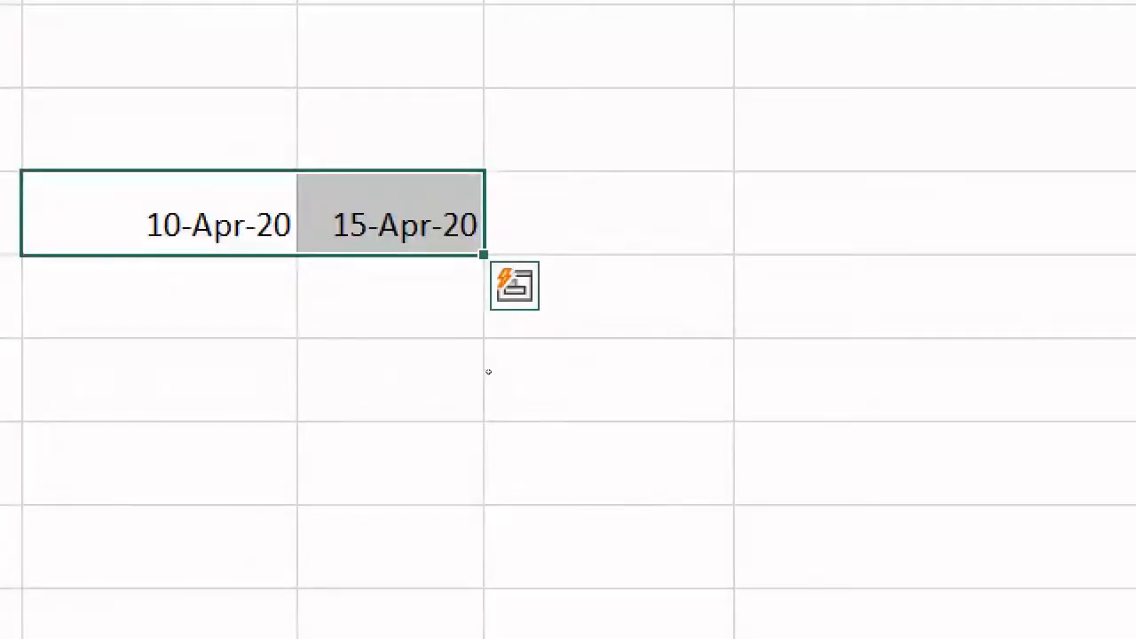
- Enter =M8-L8 in N8 to get the 5-day difference
key(Right)
key(Right)
text(=)
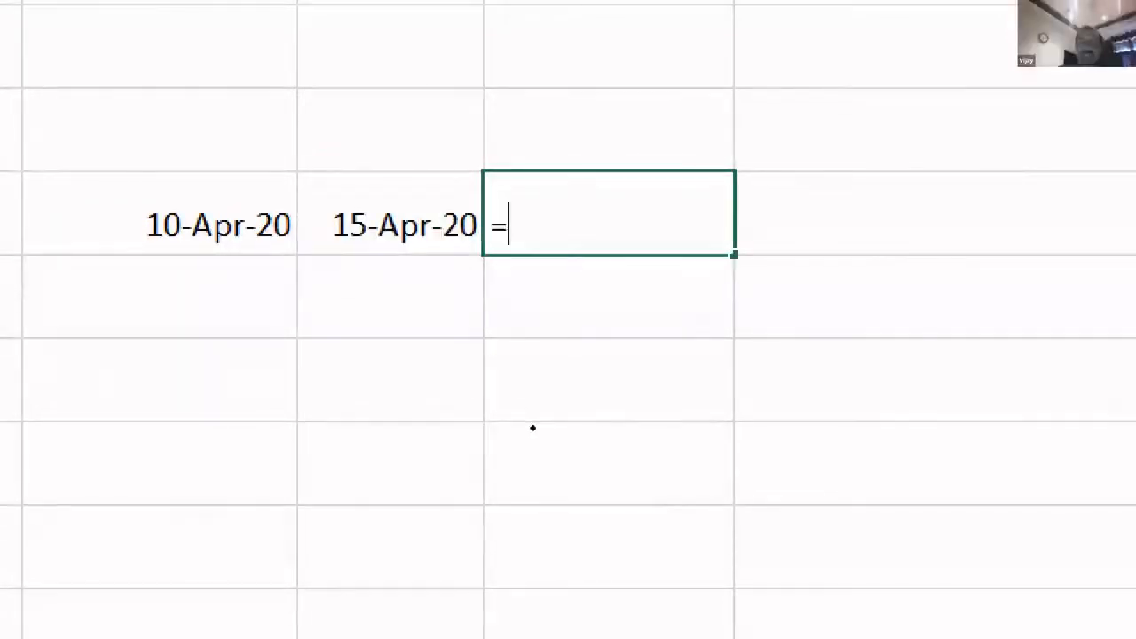
key(Left)
text(-)
key(Left)
key(Left)
key(Left)
key(Right)
key(Return)
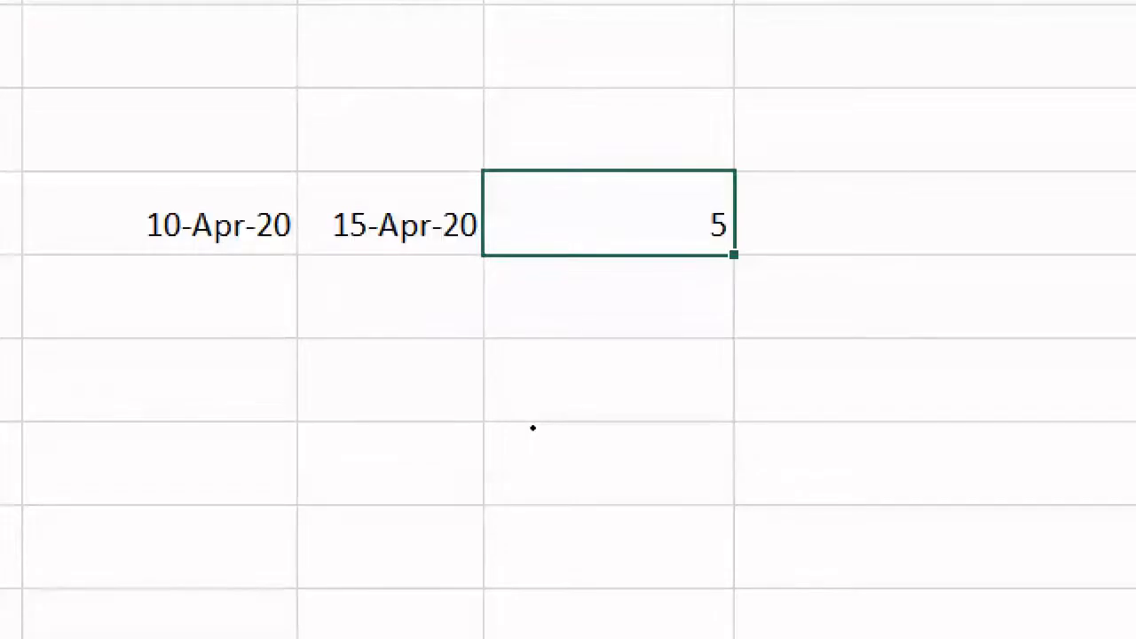
- Start typing the date 10/4/20 in the row below, under the first date
key(Down)
key(Down)
key(Left)
key(Left)
text(10/4/20)
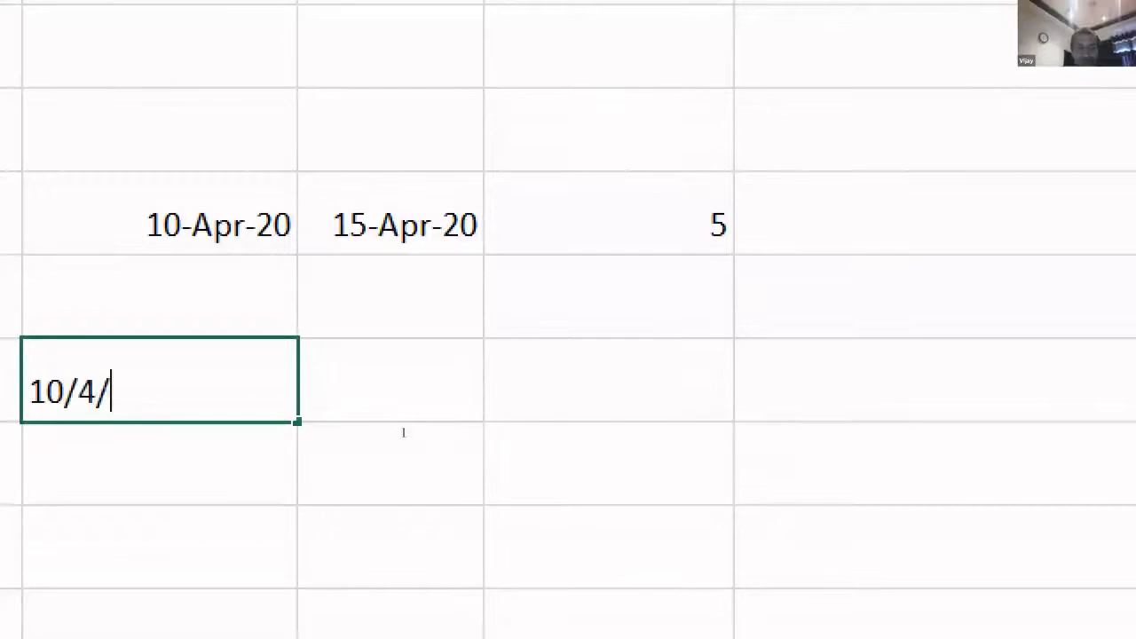
- Enter the dates 10-04-2020 in L10 and 15-04-2020 in M10
key(Return)
key(Up)
key(Right)
text(15/4/20)
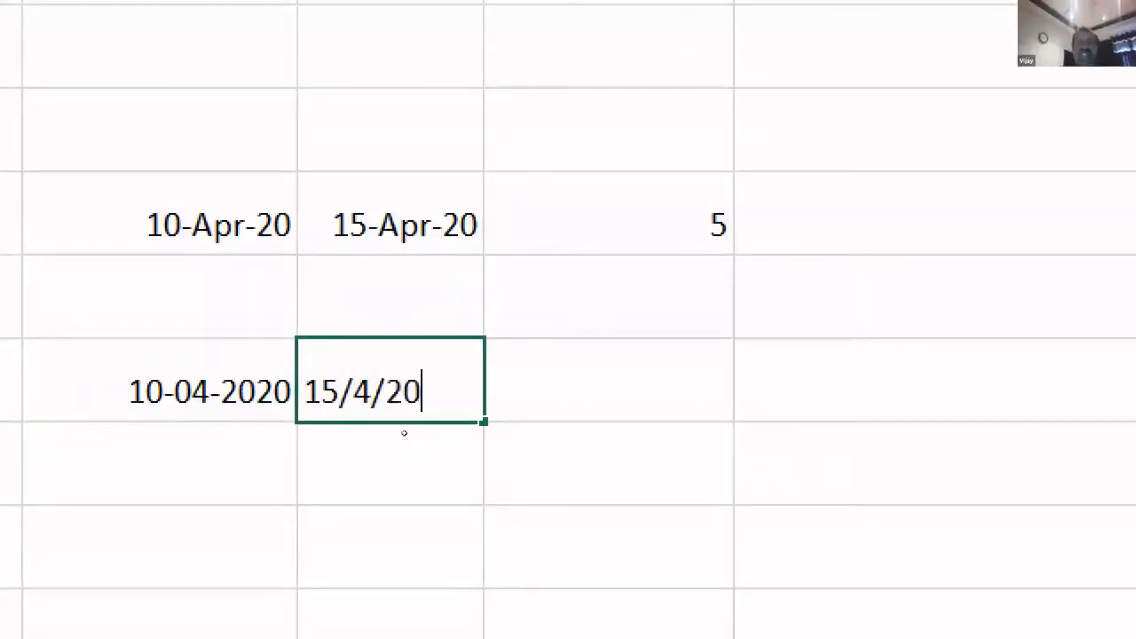
key(Right)
- Calculate the 5-day difference in N10 with the formula =M10-L10
text(=)
key(Left)
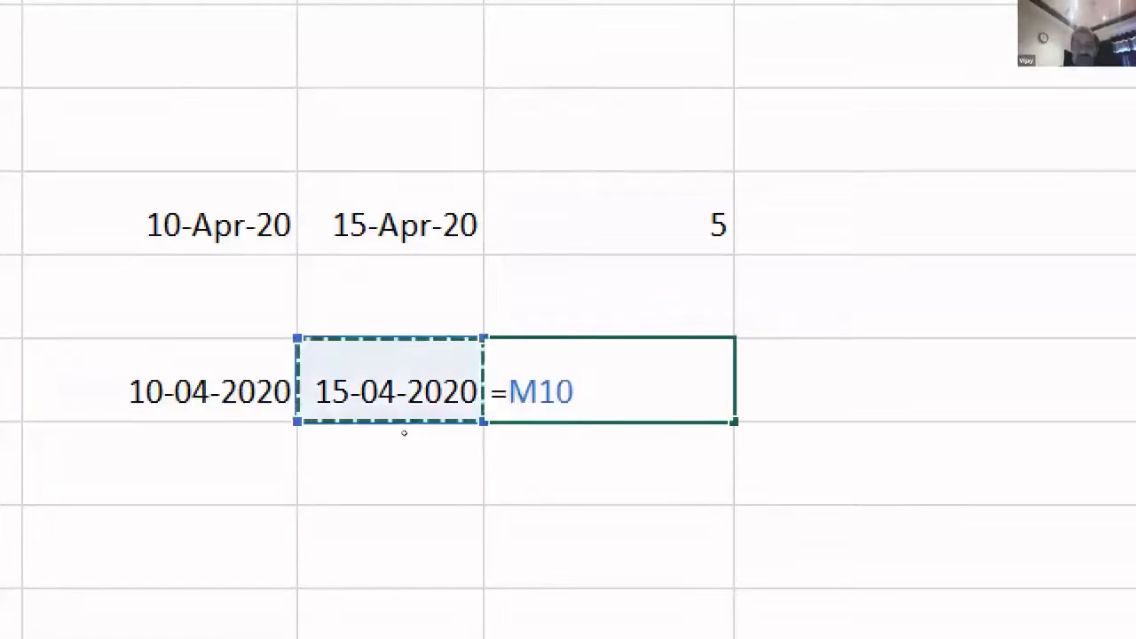
text(-)
key(Left)
key(Left)
key(Return)
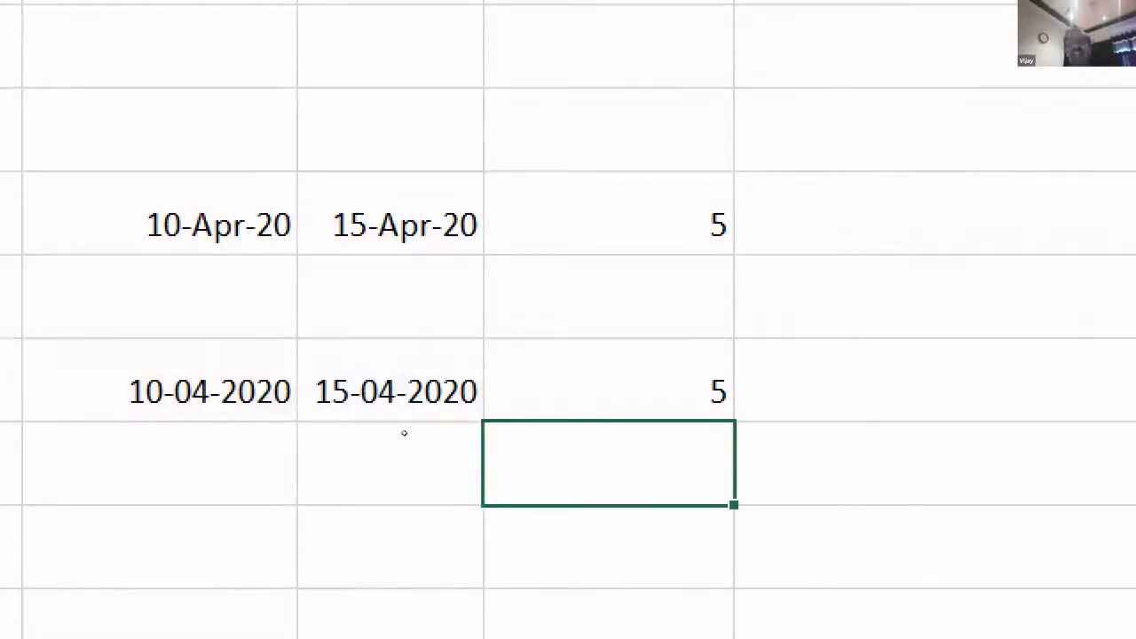
key(Left)
key(Left)
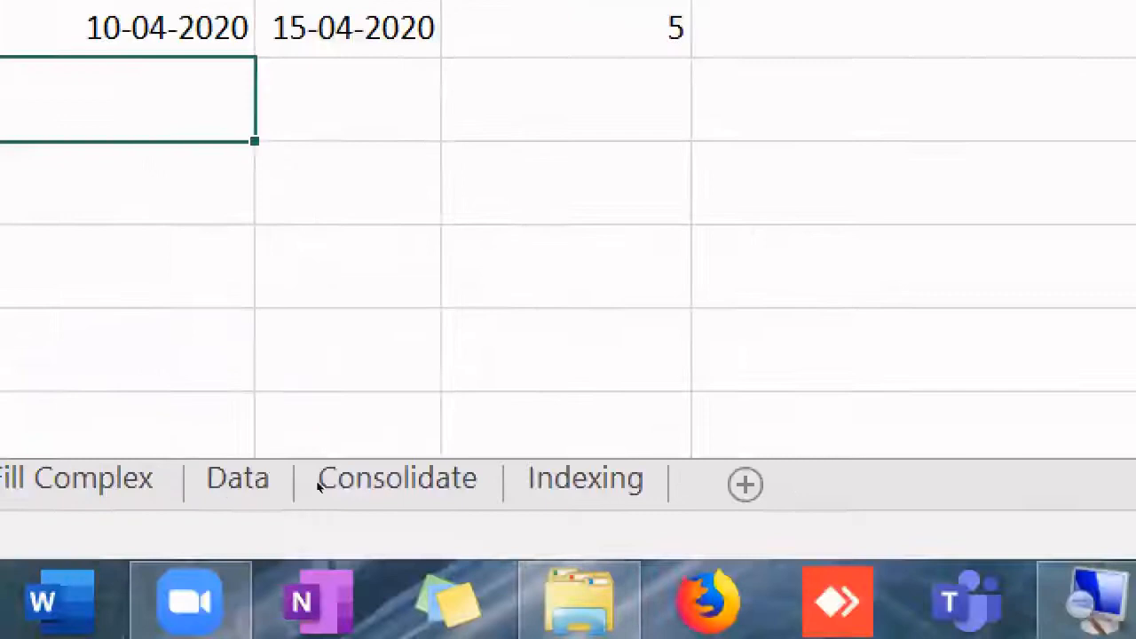
- Enter 11/4/2020 in L13 and fill the date series down to 16-04-2020 in L18
key(Down)
key(Down)
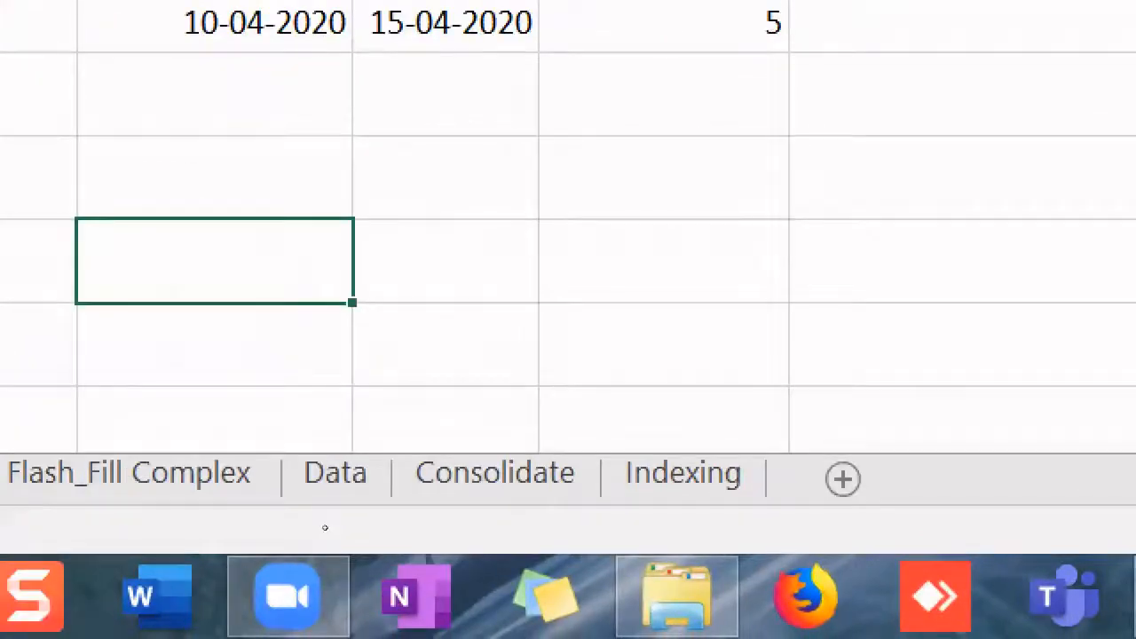
text(11)
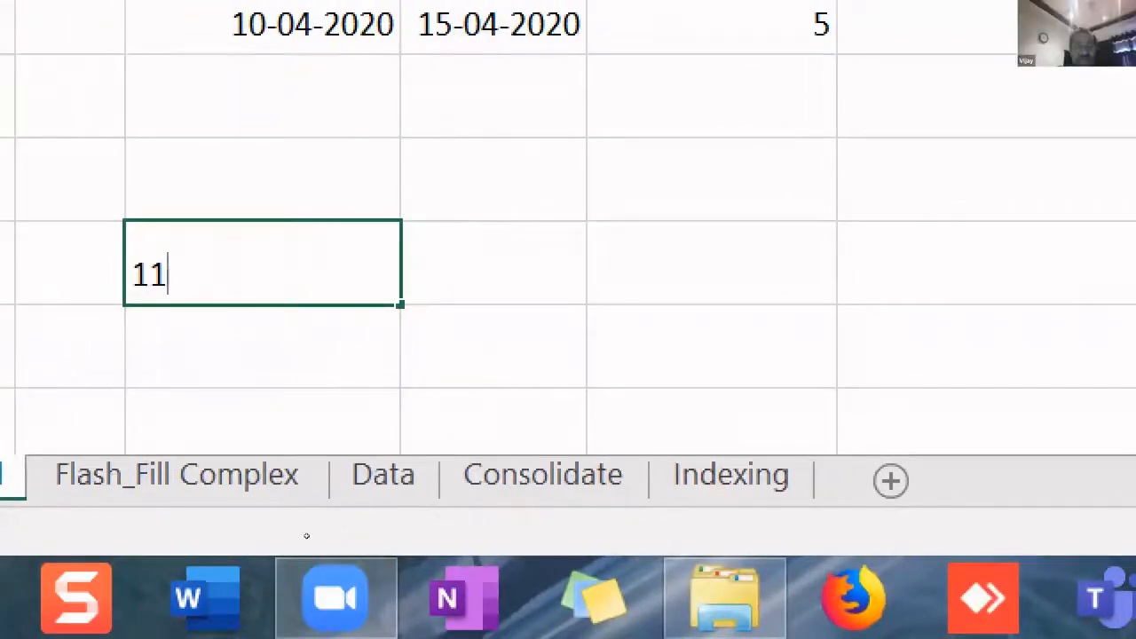
text(/4/201)
key(BackSpace)
text(20)
key(Return)
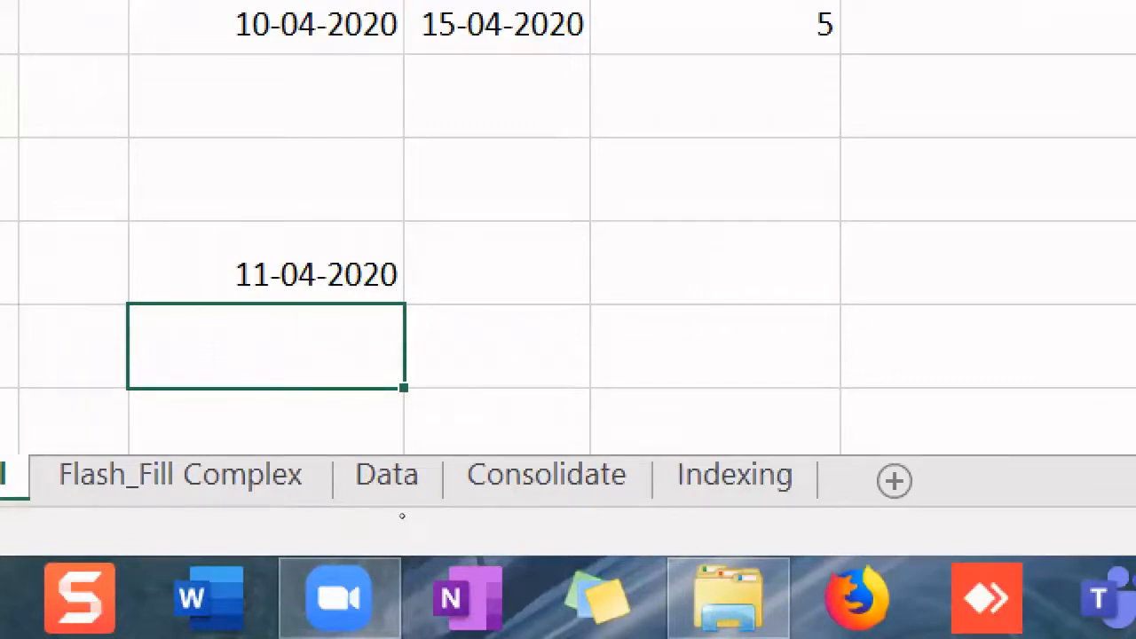
key(Up)
drag(403, 304, 393, 462)
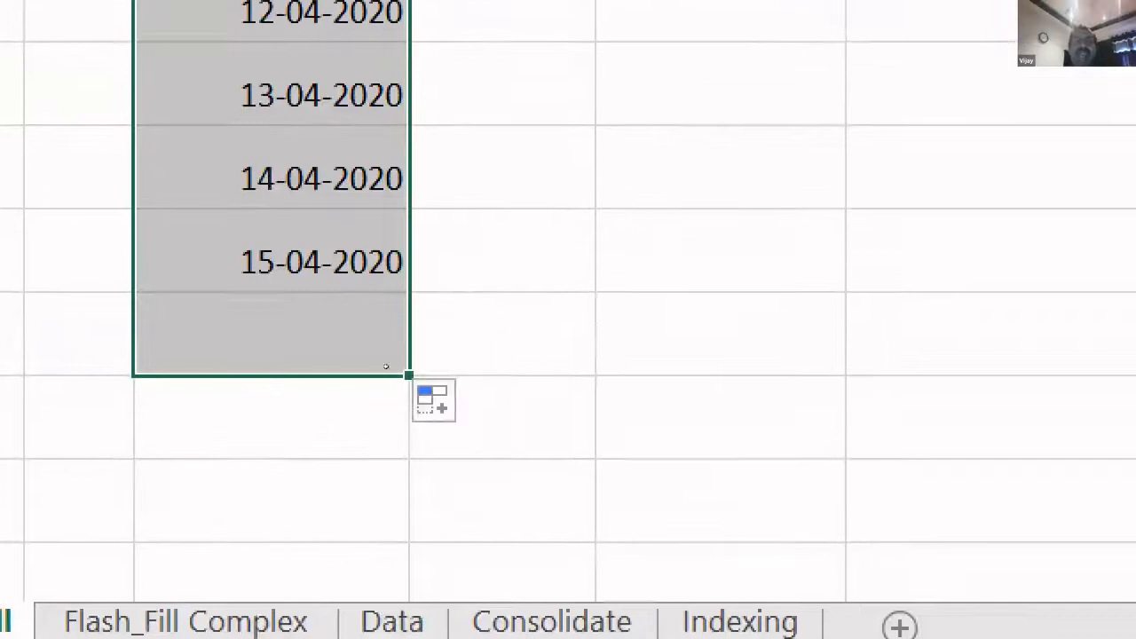
click(383, 458)
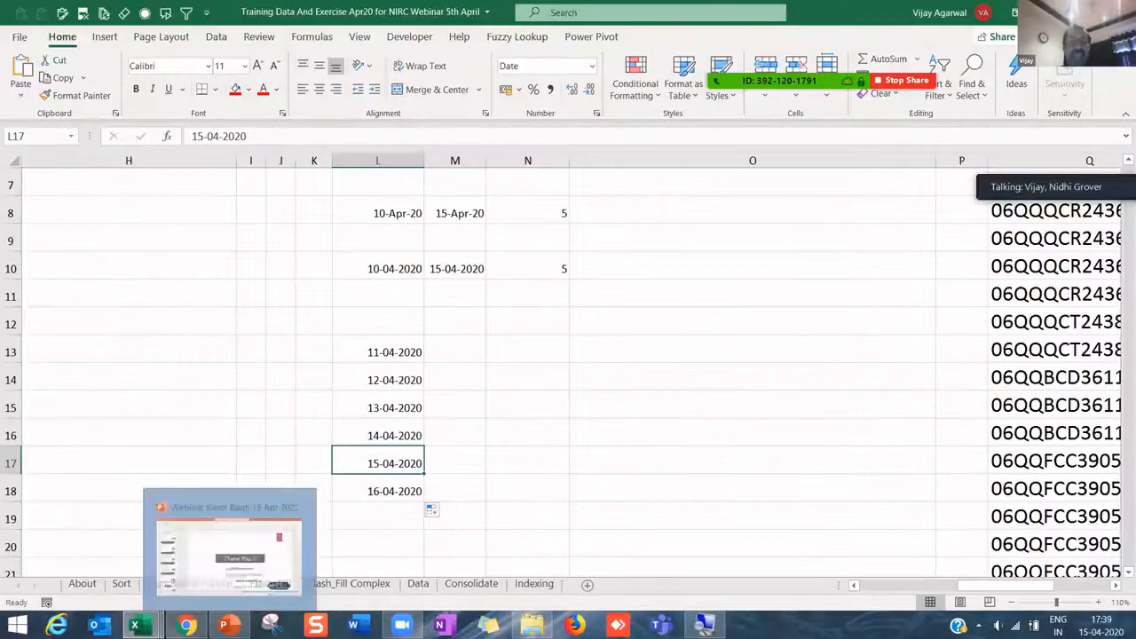
click(13, 628)
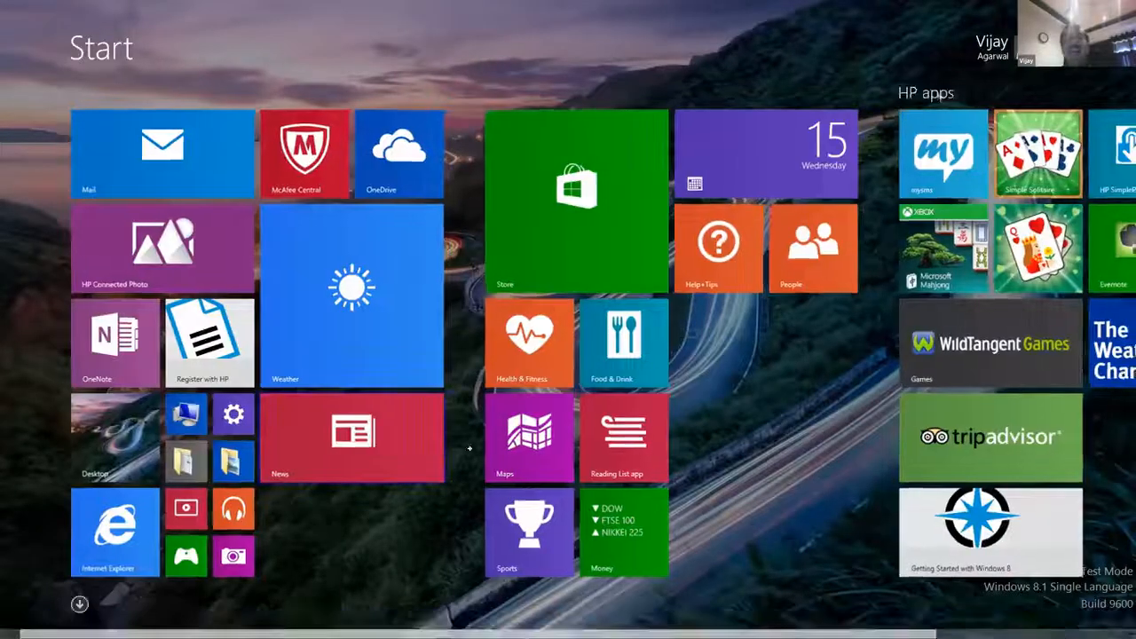
click(468, 450)
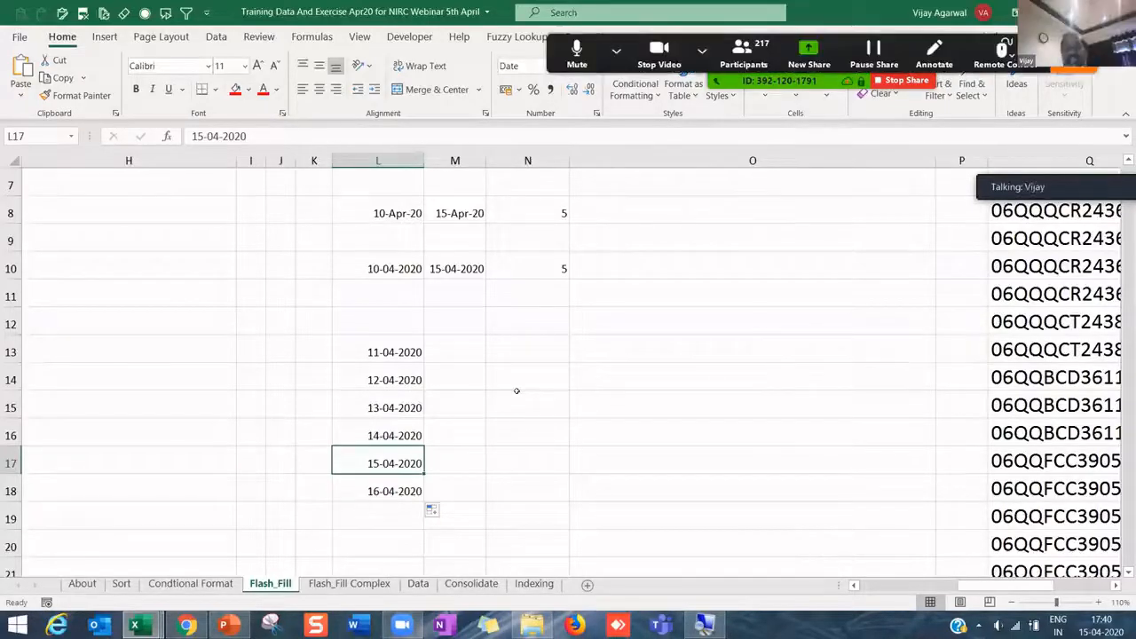
- Switch to the Data sheet and select empty cell I9 beside the customer table
click(415, 586)
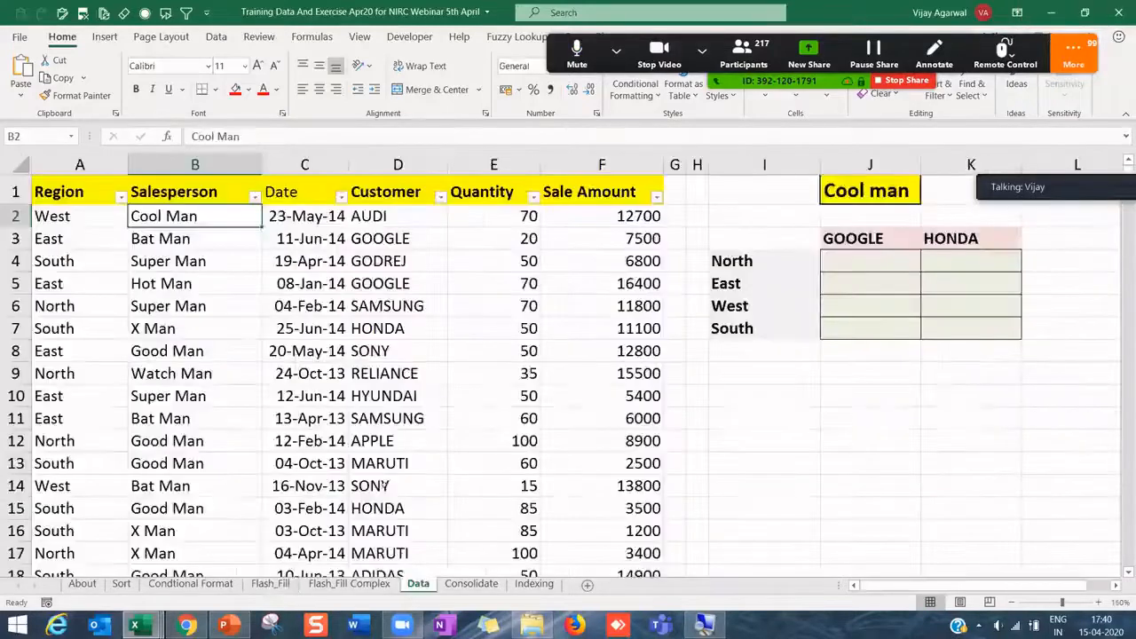
click(367, 306)
drag(361, 213, 385, 327)
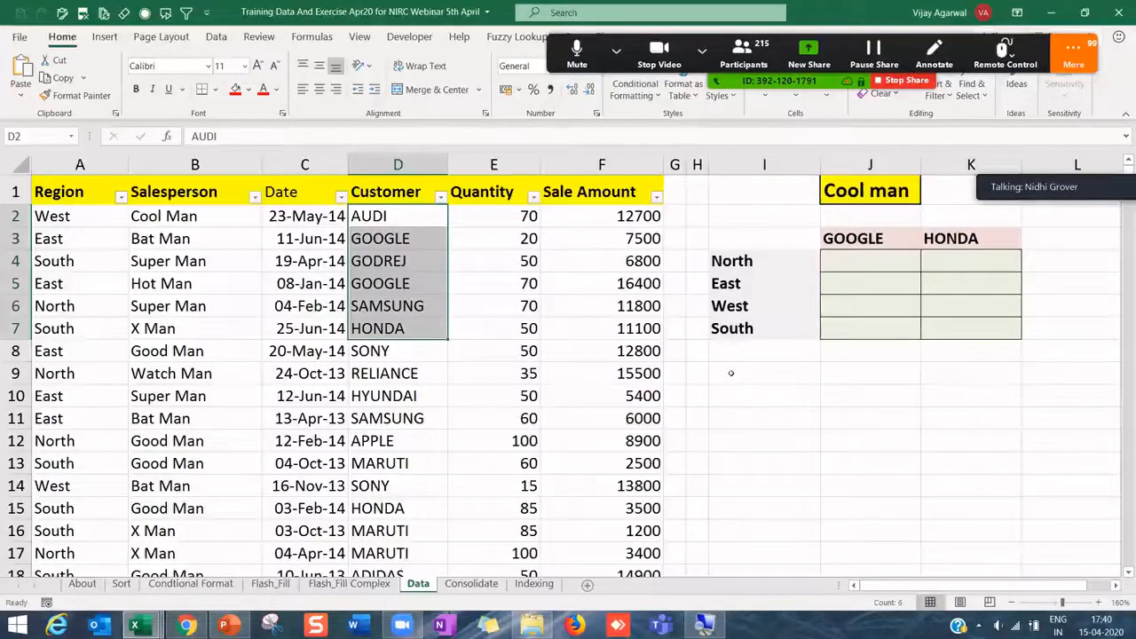
click(730, 373)
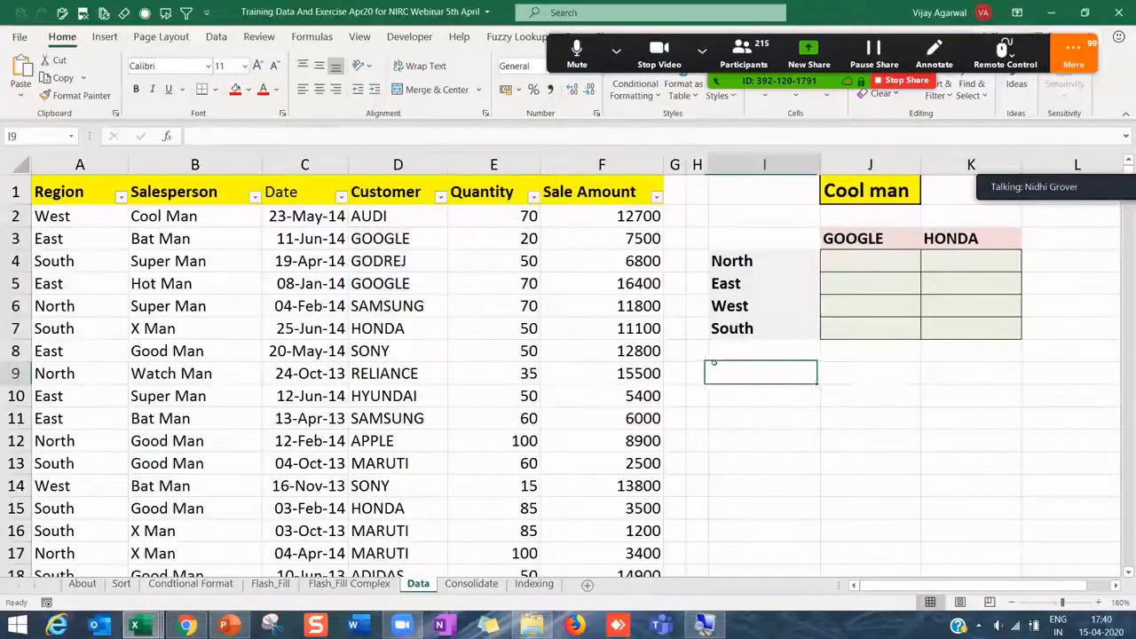
- Give I9 list data validation with the source 'Yes, No, Not Applicable'
click(218, 36)
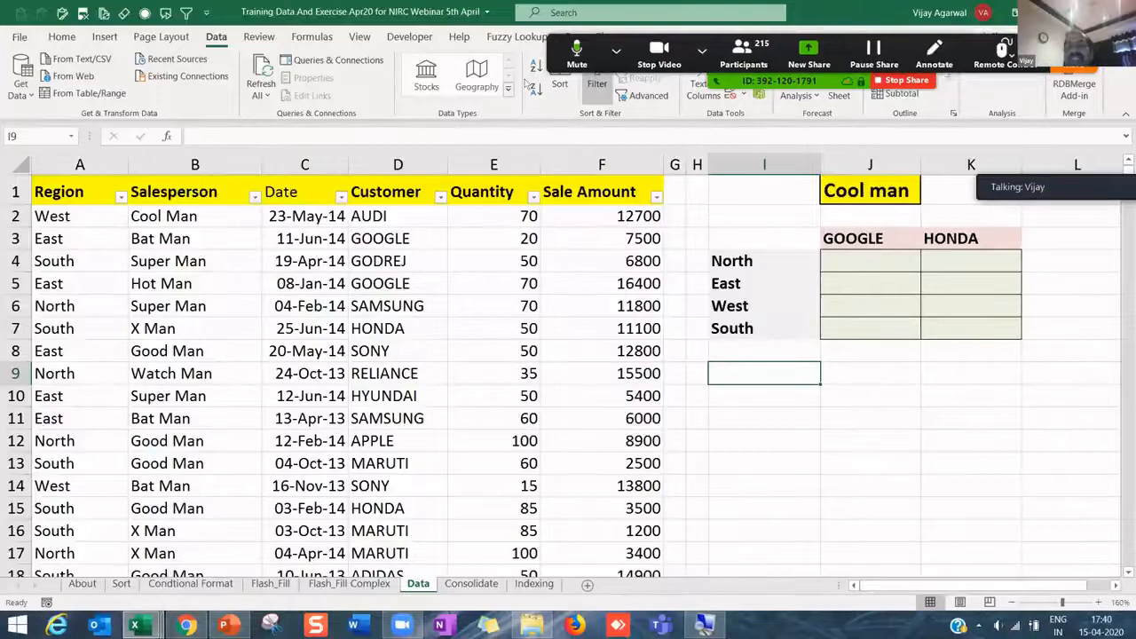
click(733, 94)
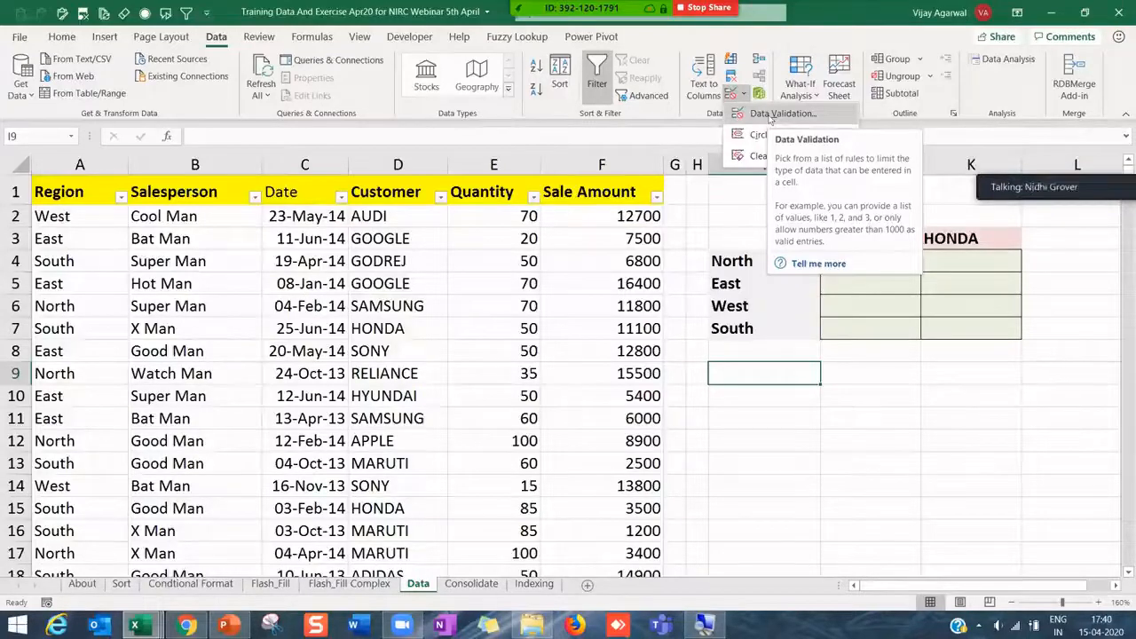
click(769, 116)
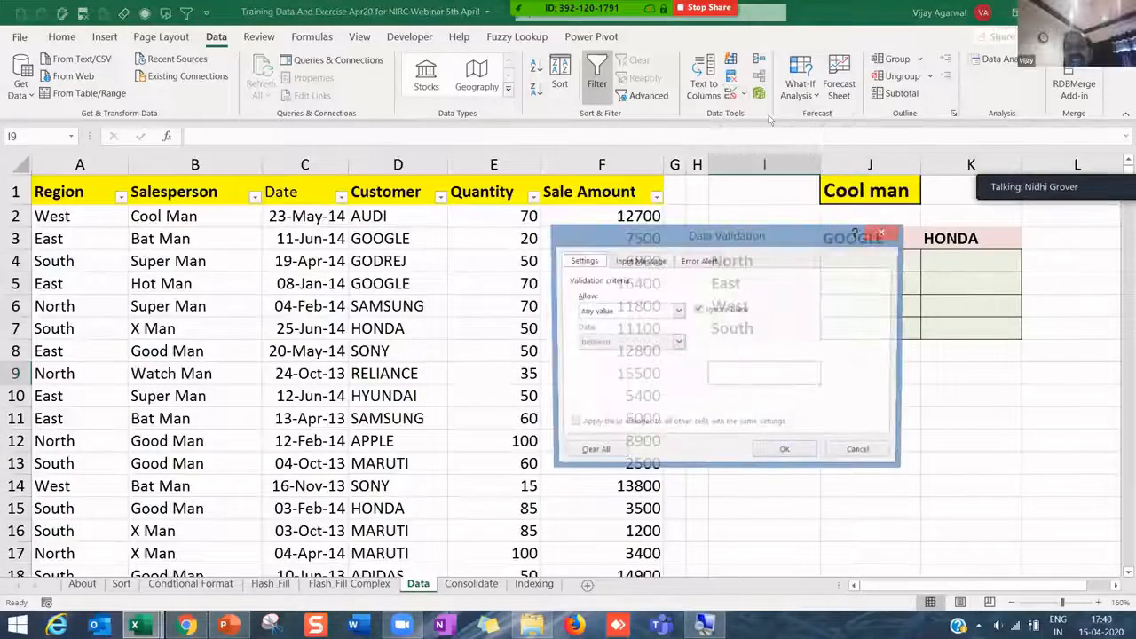
click(320, 294)
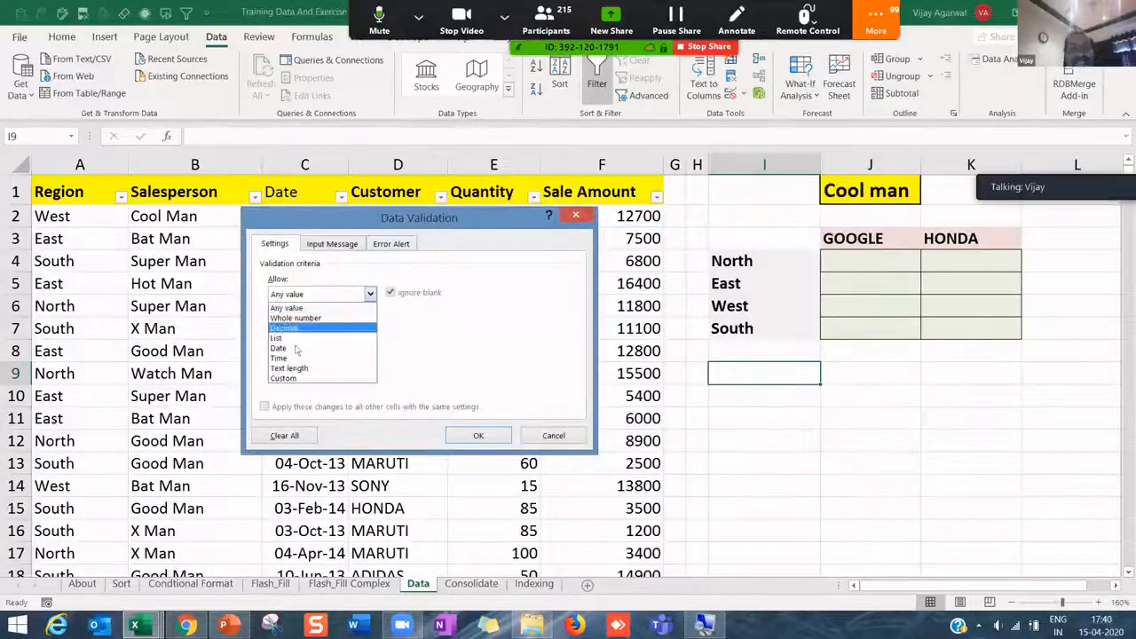
click(293, 338)
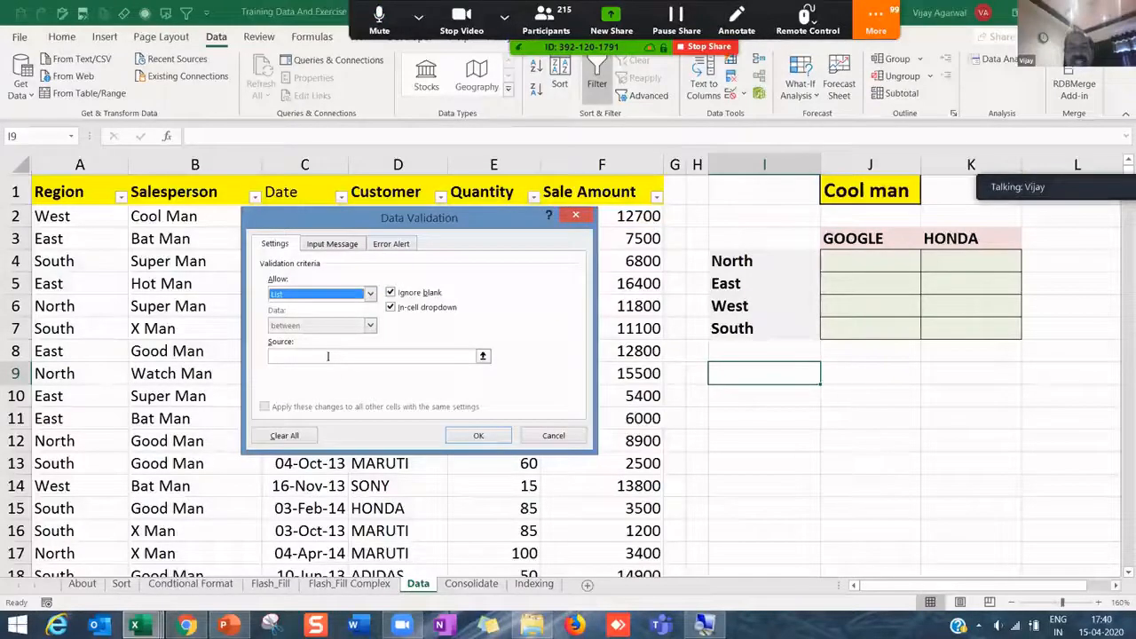
click(327, 355)
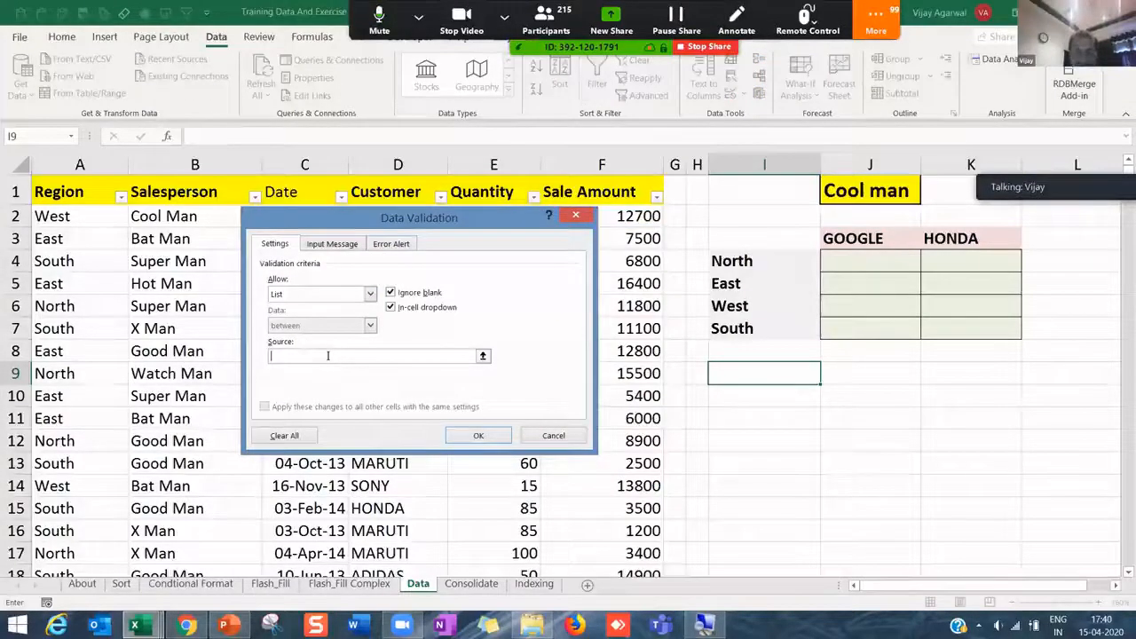
text(Yes, No)
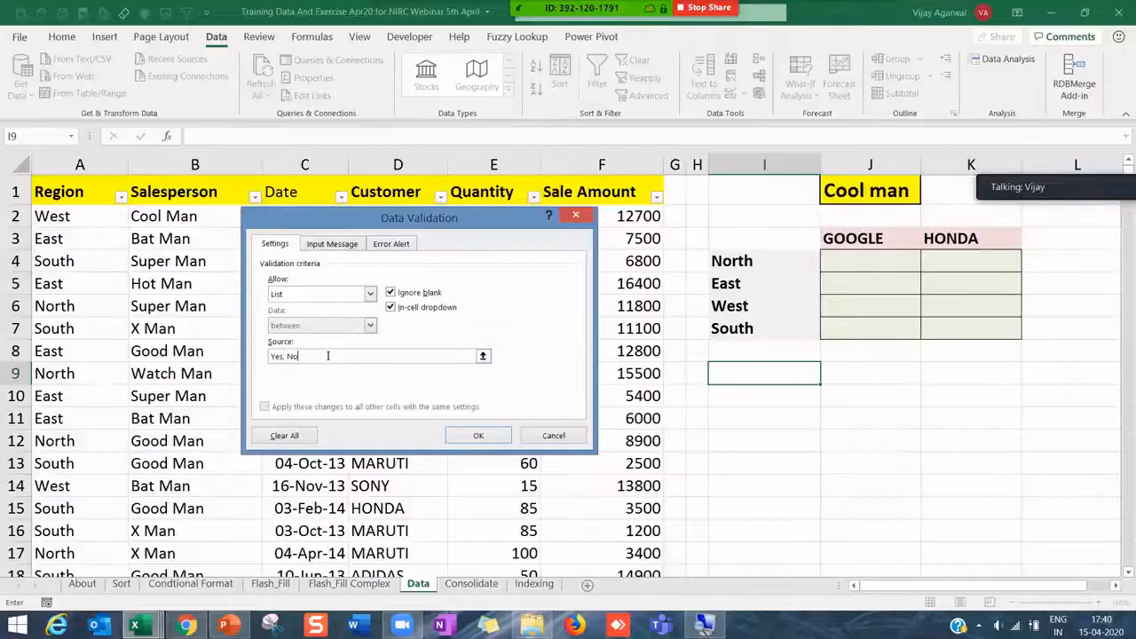
text(,)
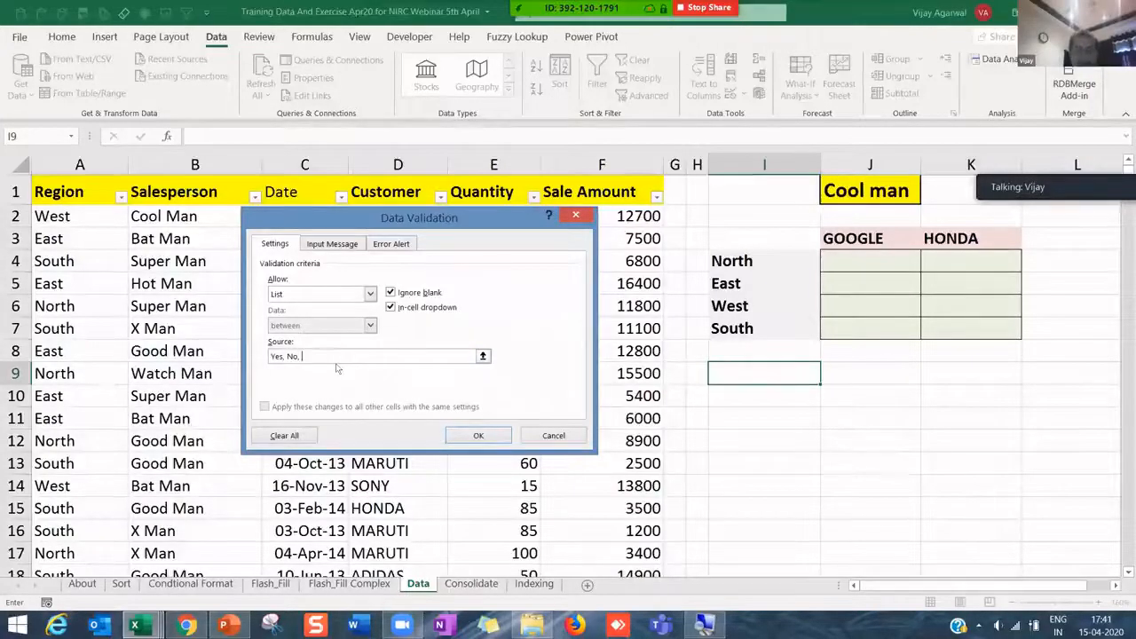
text( N)
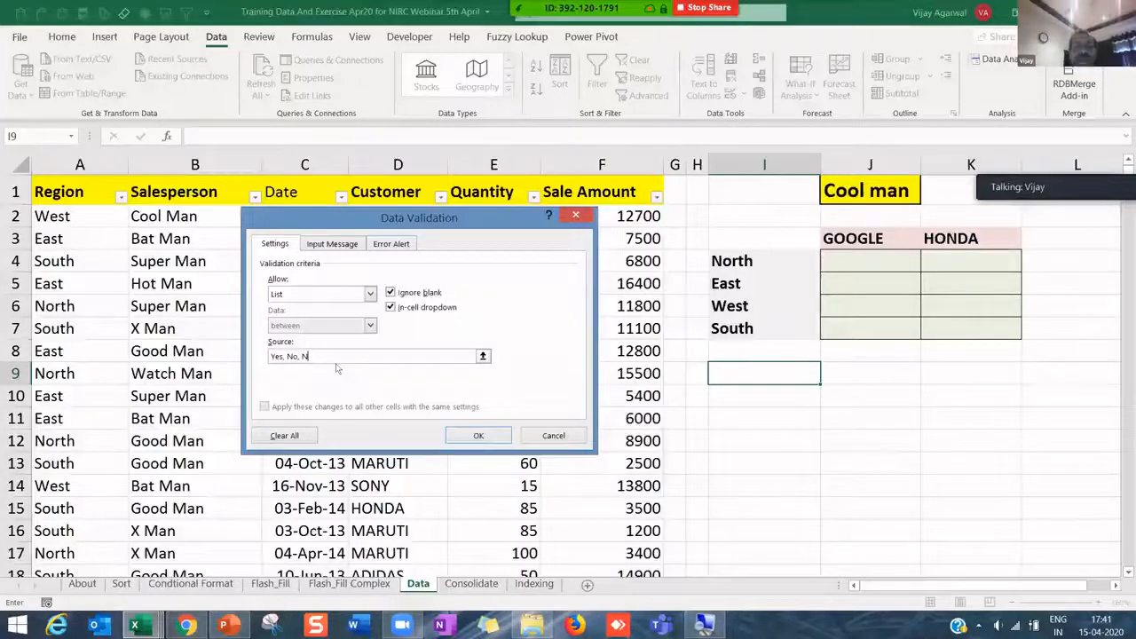
text(ot Applicable)
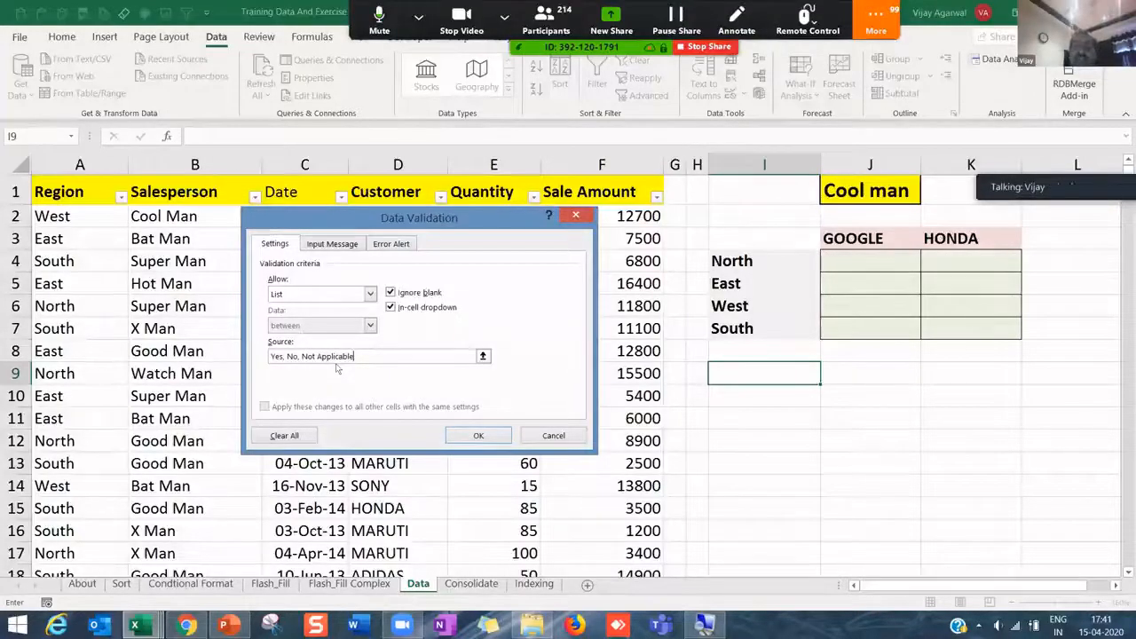
click(479, 436)
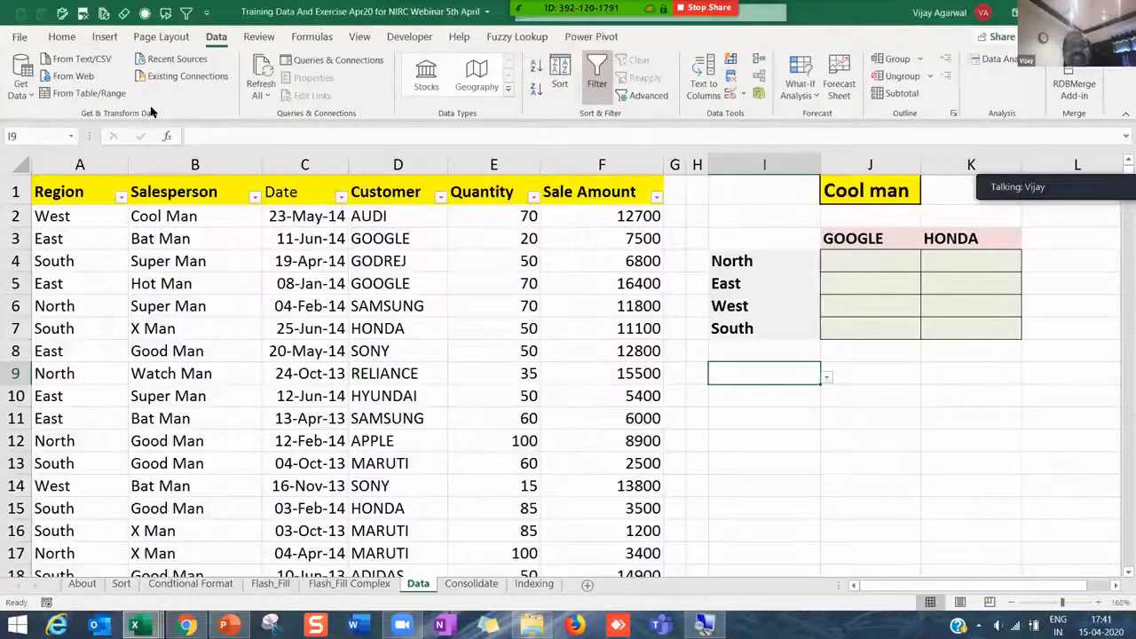
- Fill cell I9 yellow and choose Yes from its dropdown
click(62, 37)
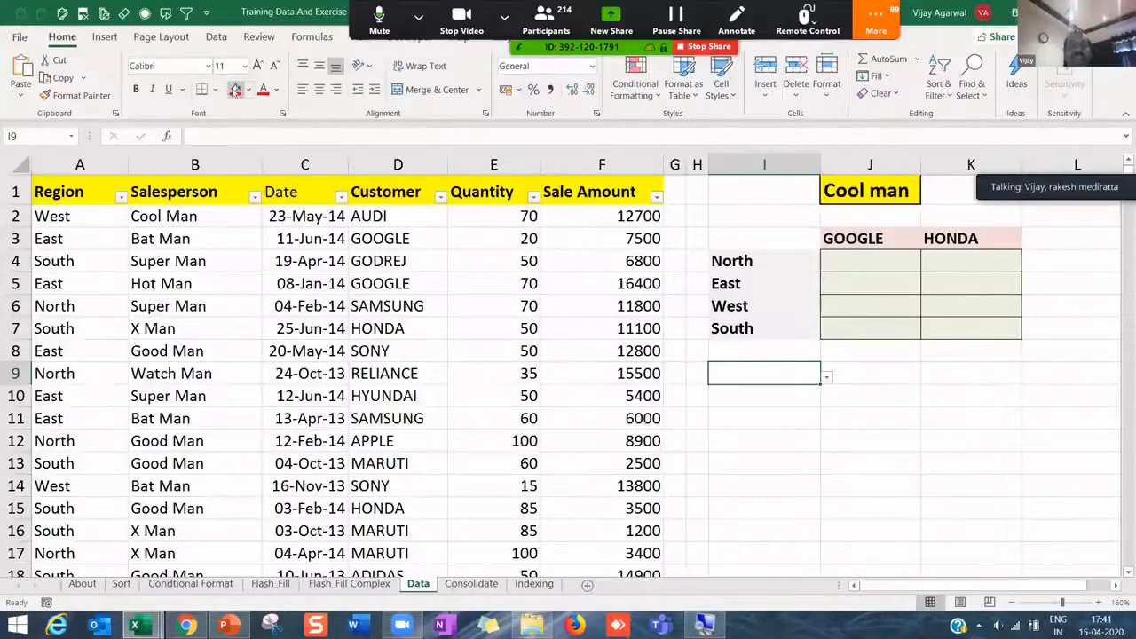
click(247, 90)
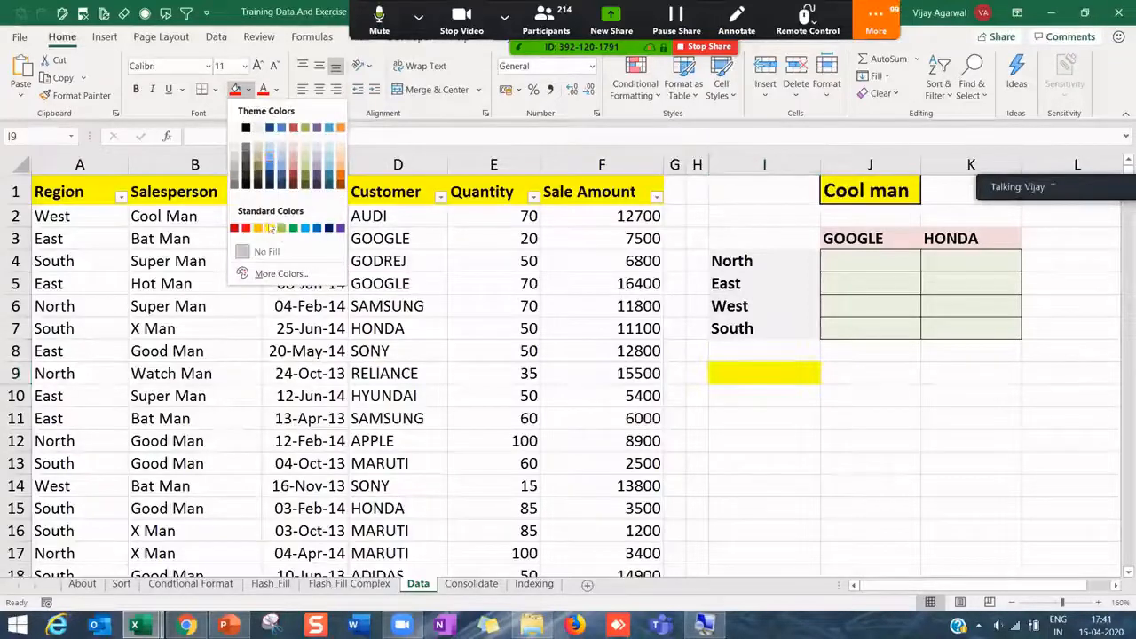
click(269, 227)
click(826, 378)
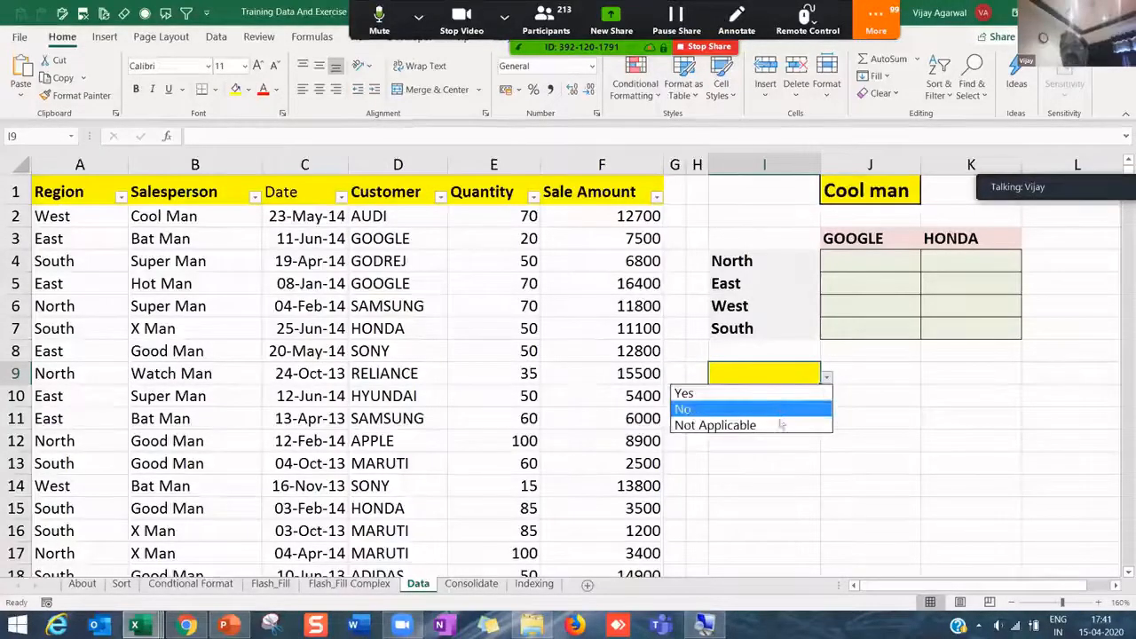
click(761, 394)
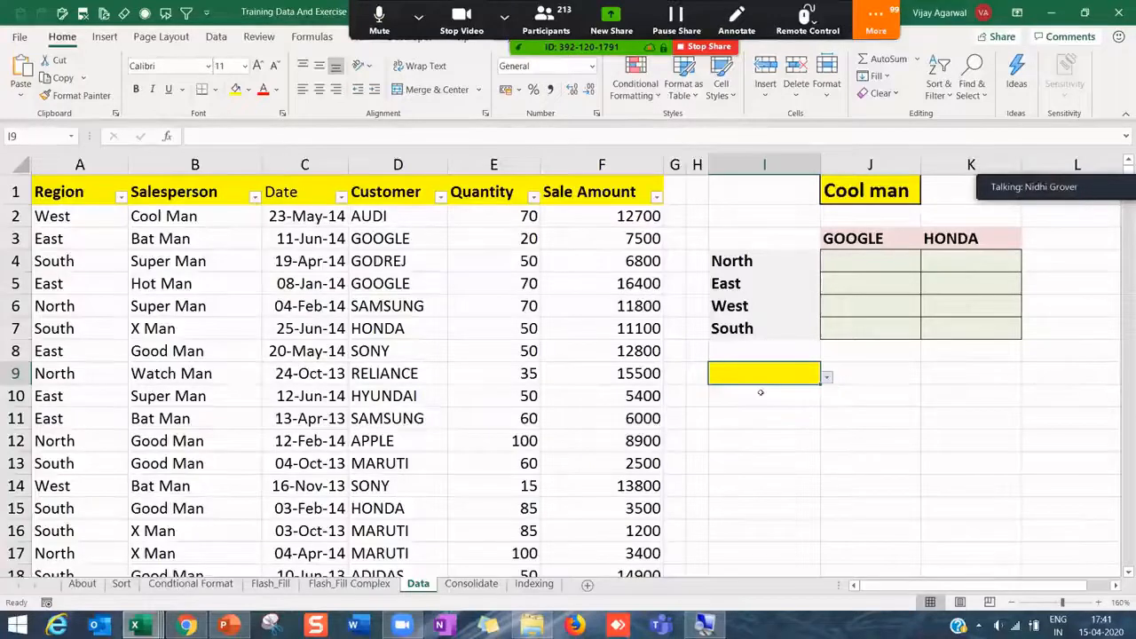
- Copy I9's dropdown down column I and choose No in I16
drag(820, 384, 801, 495)
scroll(837, 441, up, 3)
scroll(837, 441, down, 2)
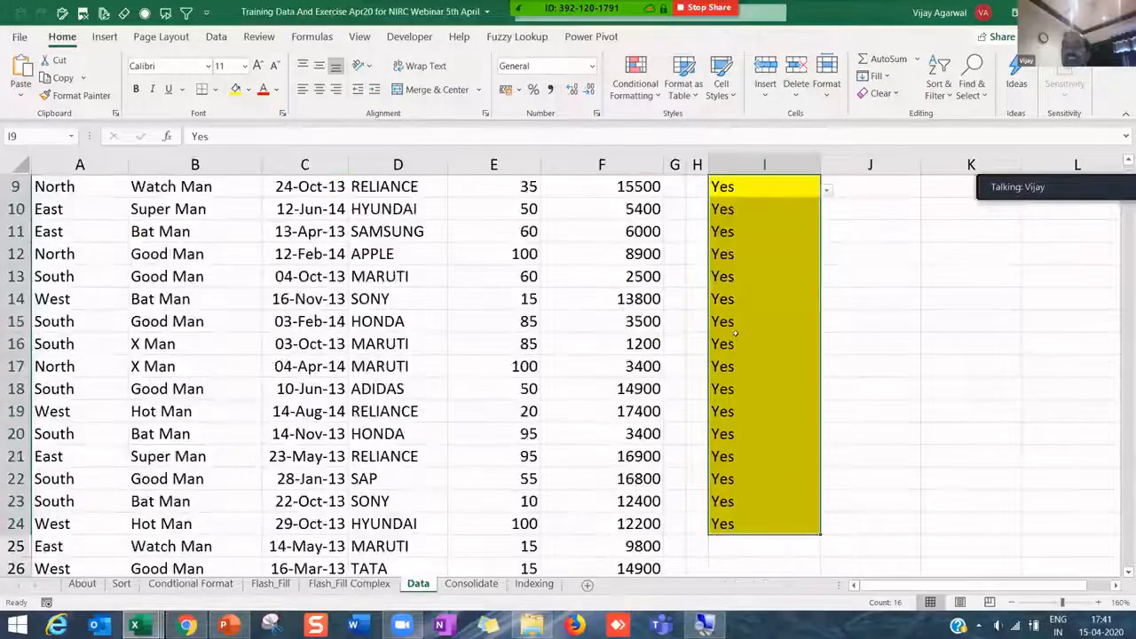
click(809, 344)
click(826, 348)
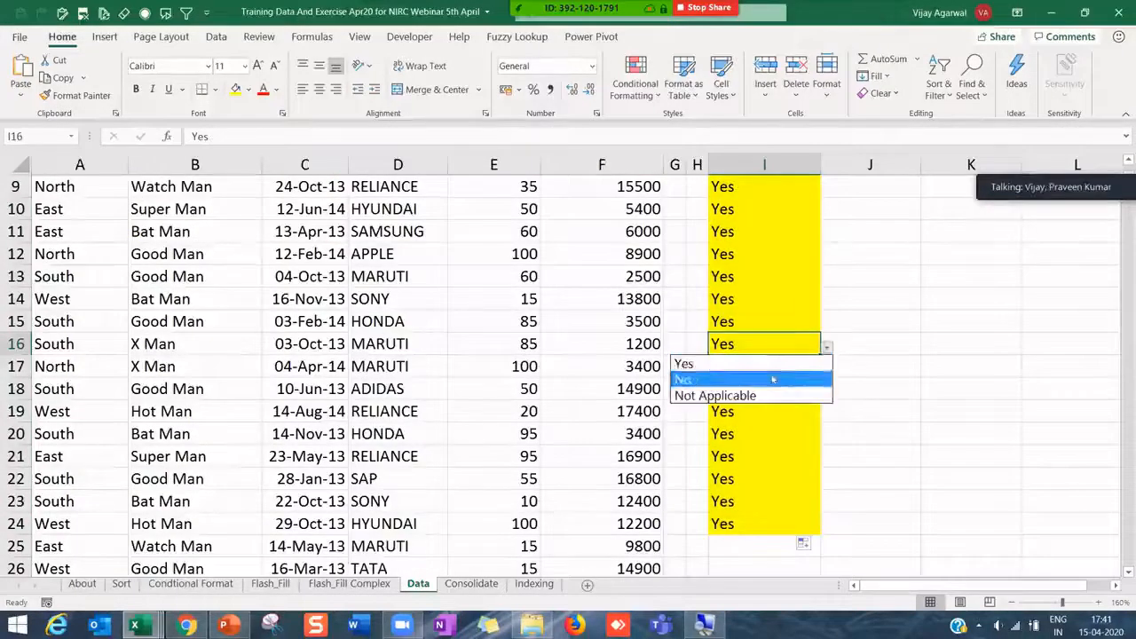
click(807, 379)
- Clear the copied Yes values and extend the yellow dropdown cells down to row 29
click(799, 299)
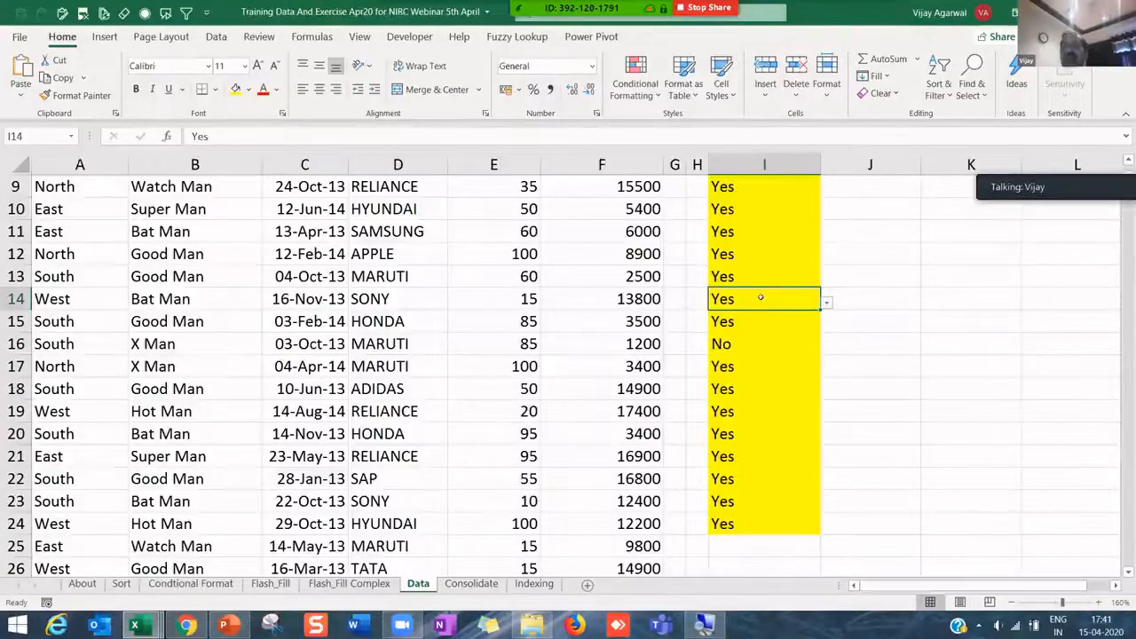
drag(753, 524, 761, 299)
key(Delete)
click(753, 271)
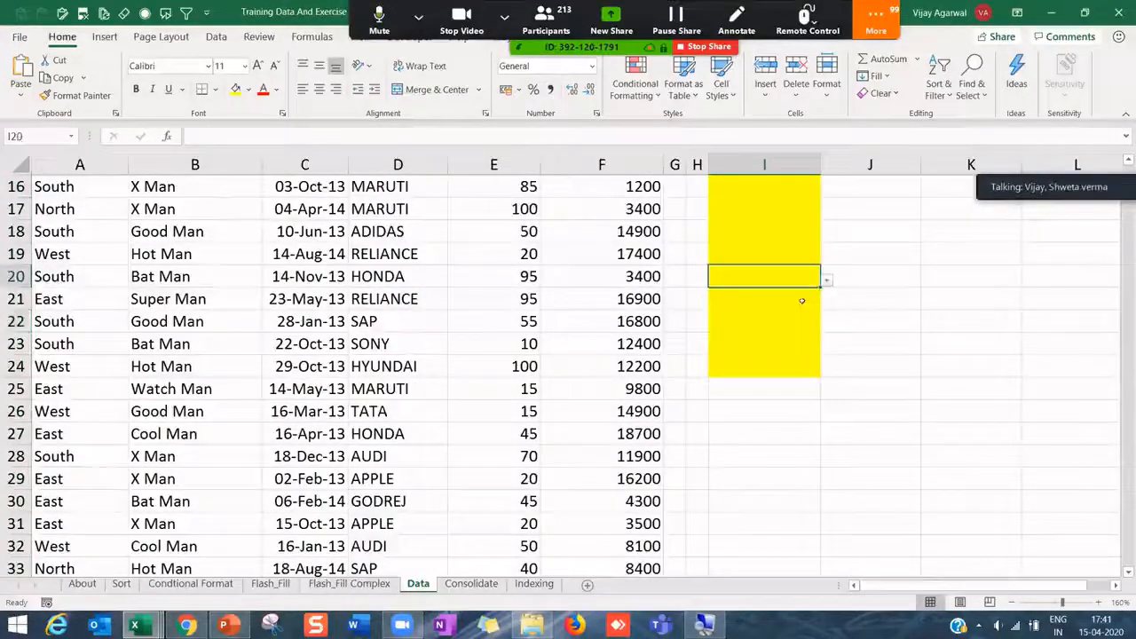
drag(818, 287, 837, 487)
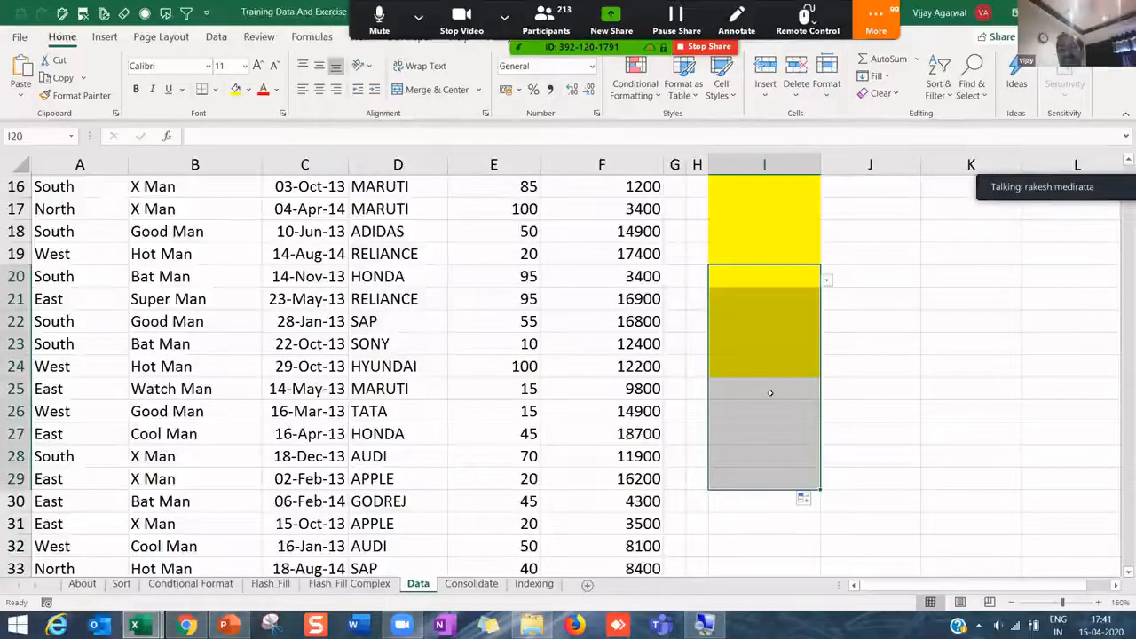
- Choose No in I25 and Not Applicable in I27, then show the participant list
click(769, 394)
click(827, 391)
click(784, 421)
click(793, 433)
click(825, 437)
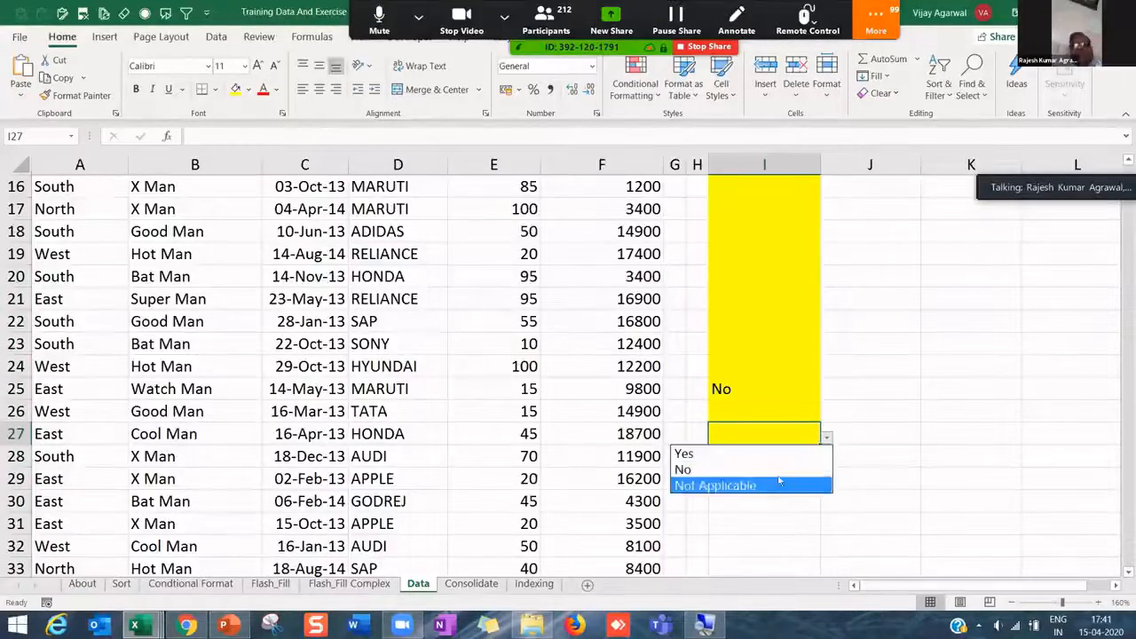
click(779, 484)
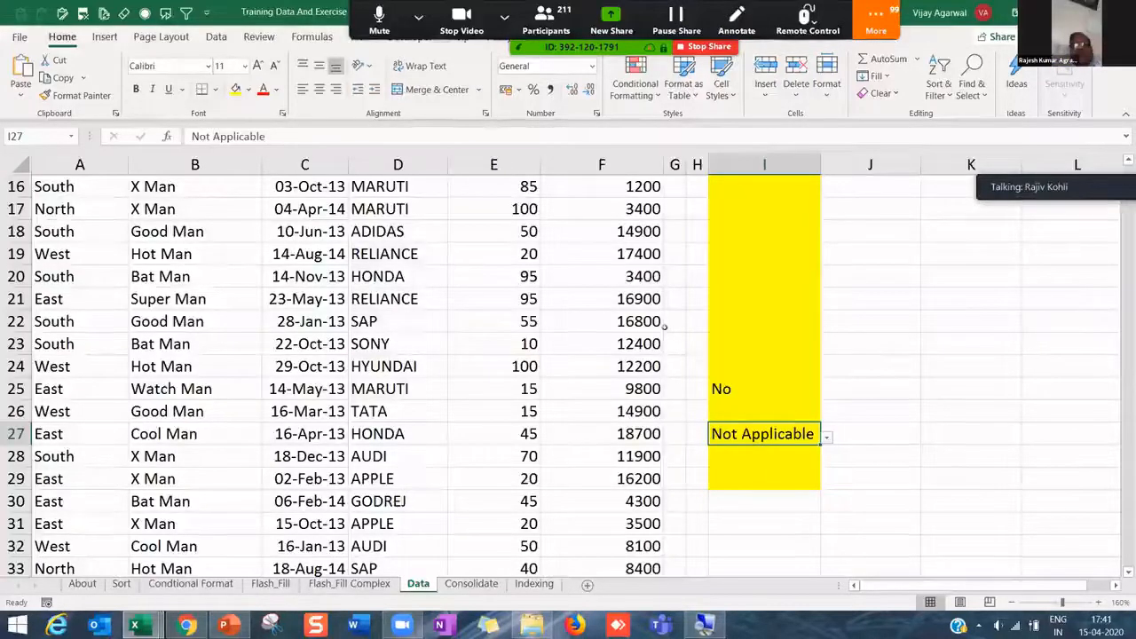
click(433, 329)
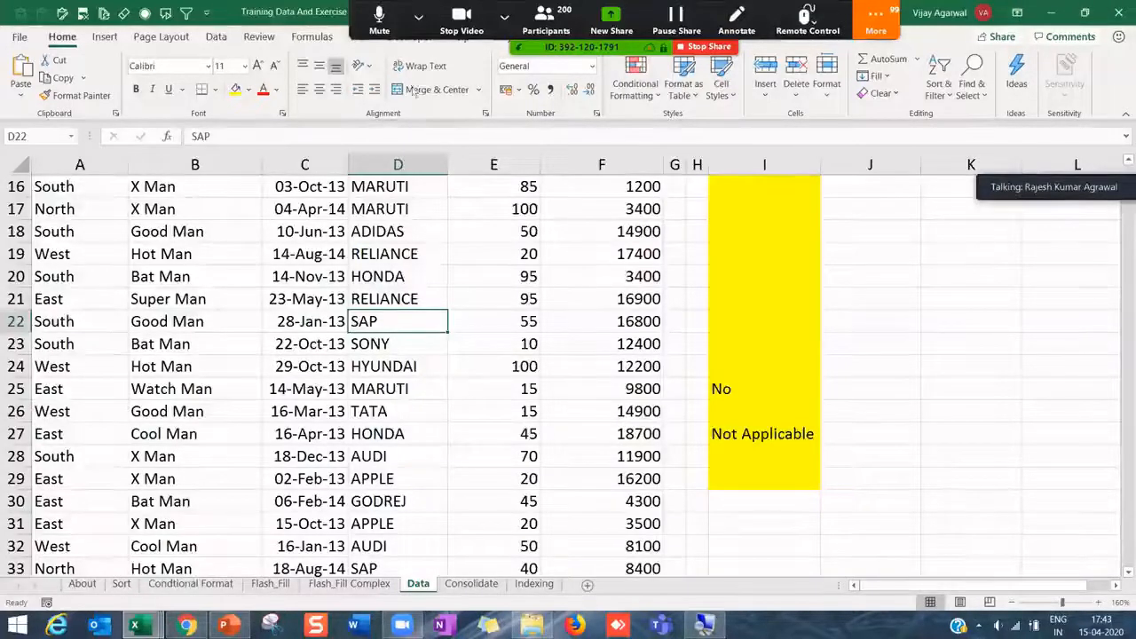
key(alt+u)
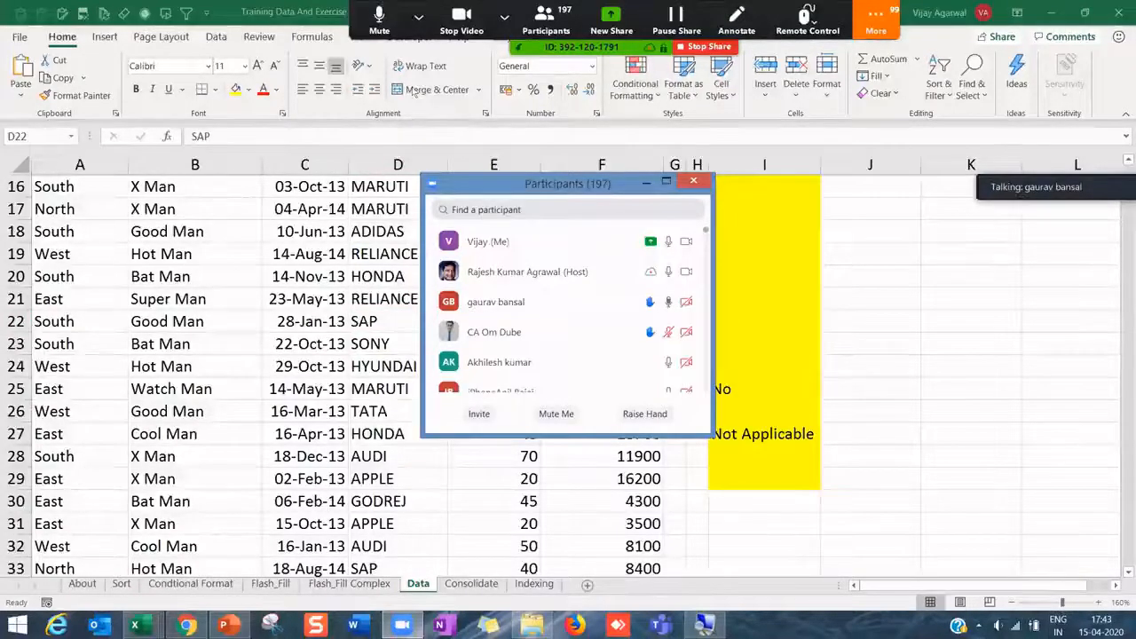
- Move and enlarge the Zoom participants list, then minimize it
drag(568, 184, 781, 98)
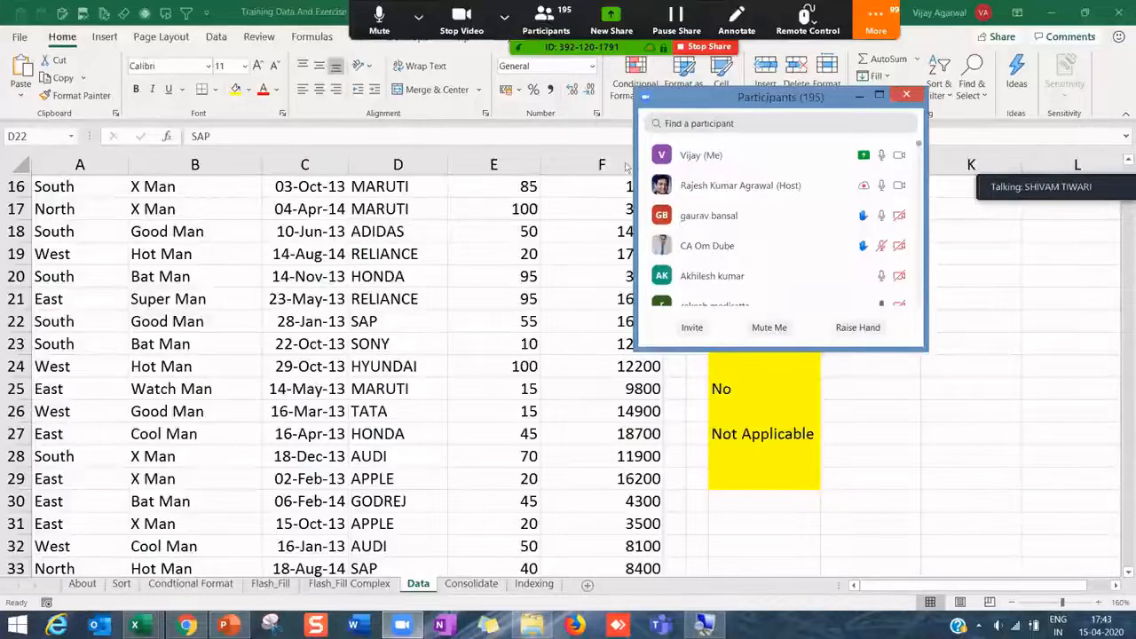
drag(926, 350, 1074, 558)
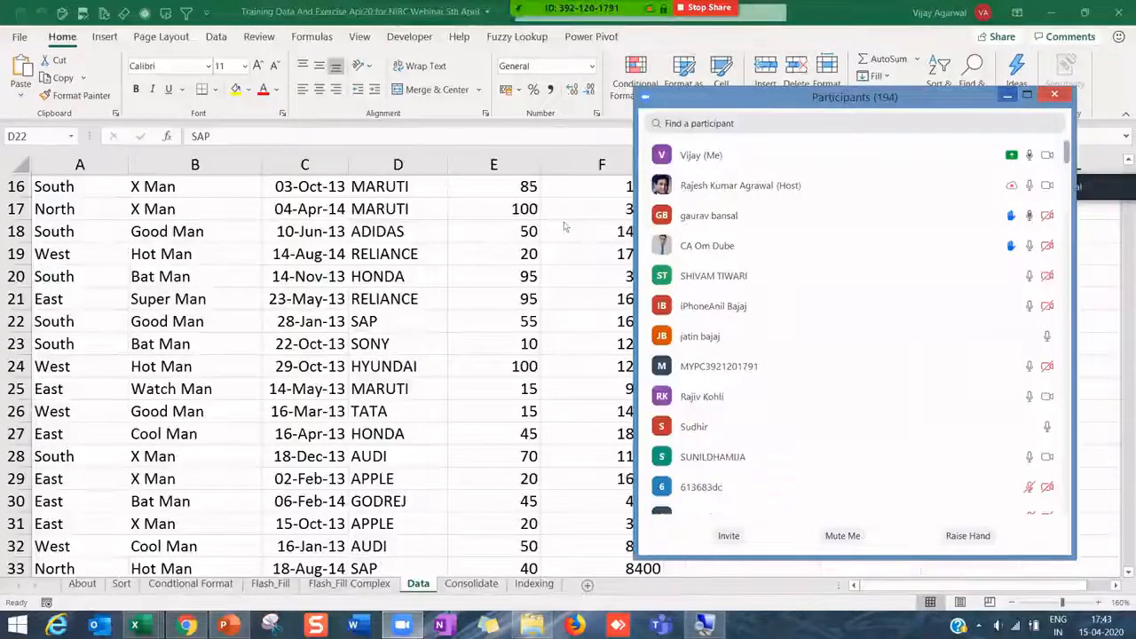
click(1007, 95)
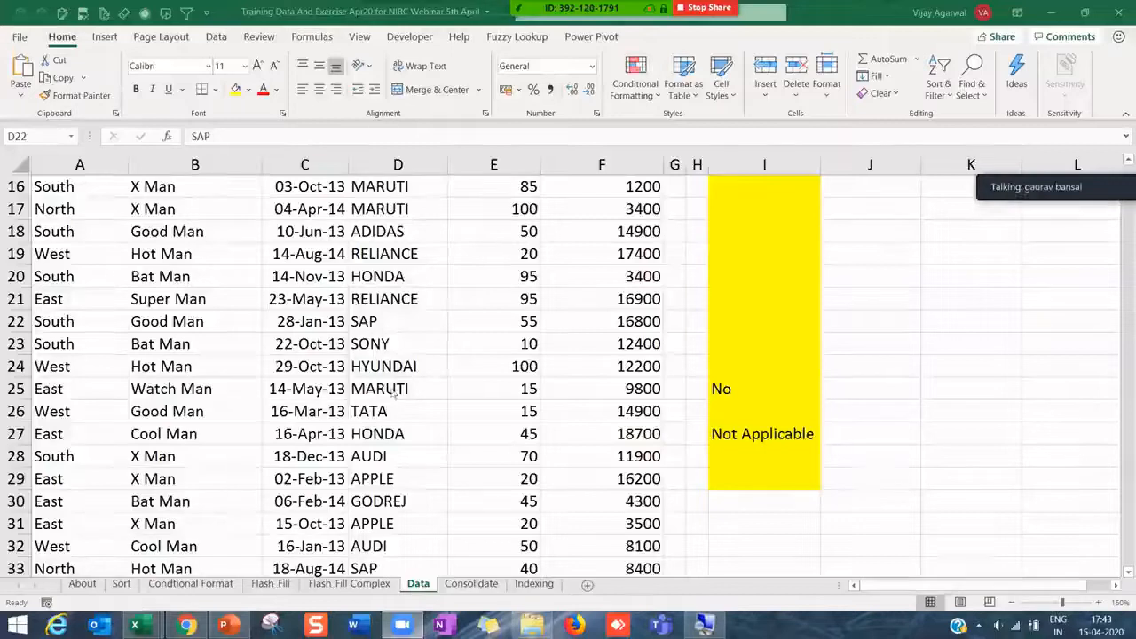
click(731, 498)
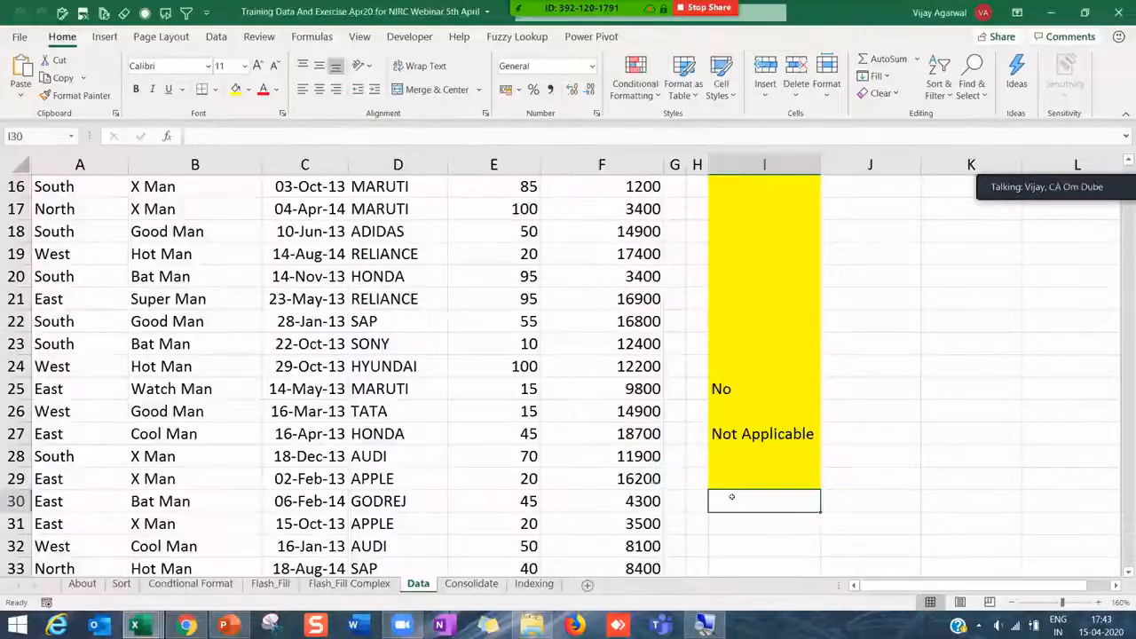
scroll(731, 497, down, 8)
drag(745, 365, 1035, 494)
click(788, 390)
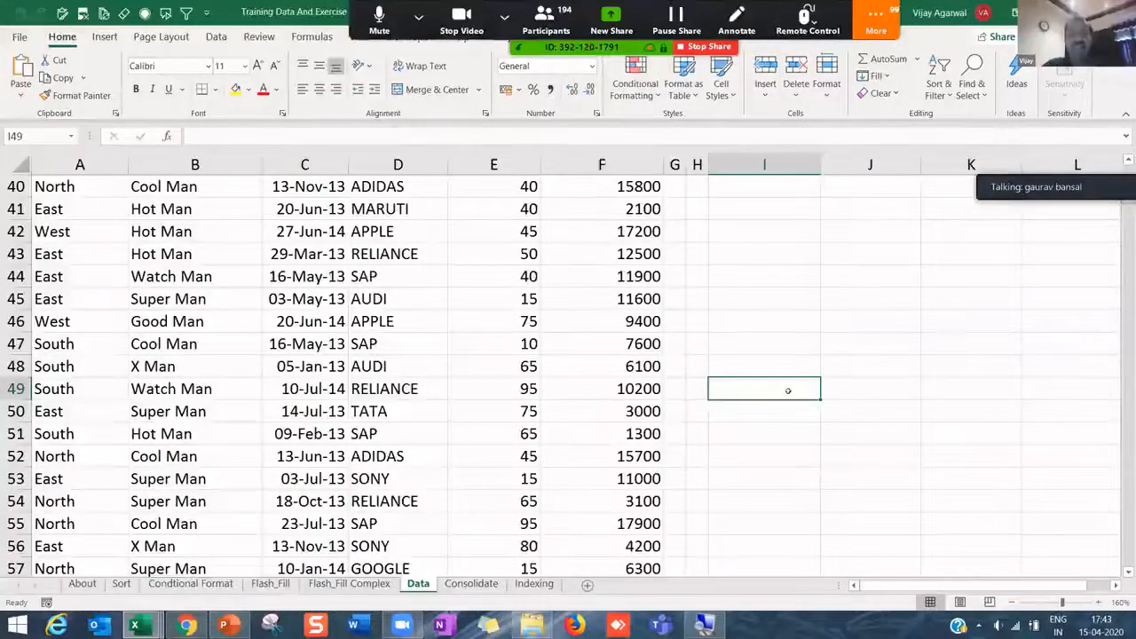
click(385, 366)
drag(733, 393, 867, 431)
drag(884, 393, 894, 406)
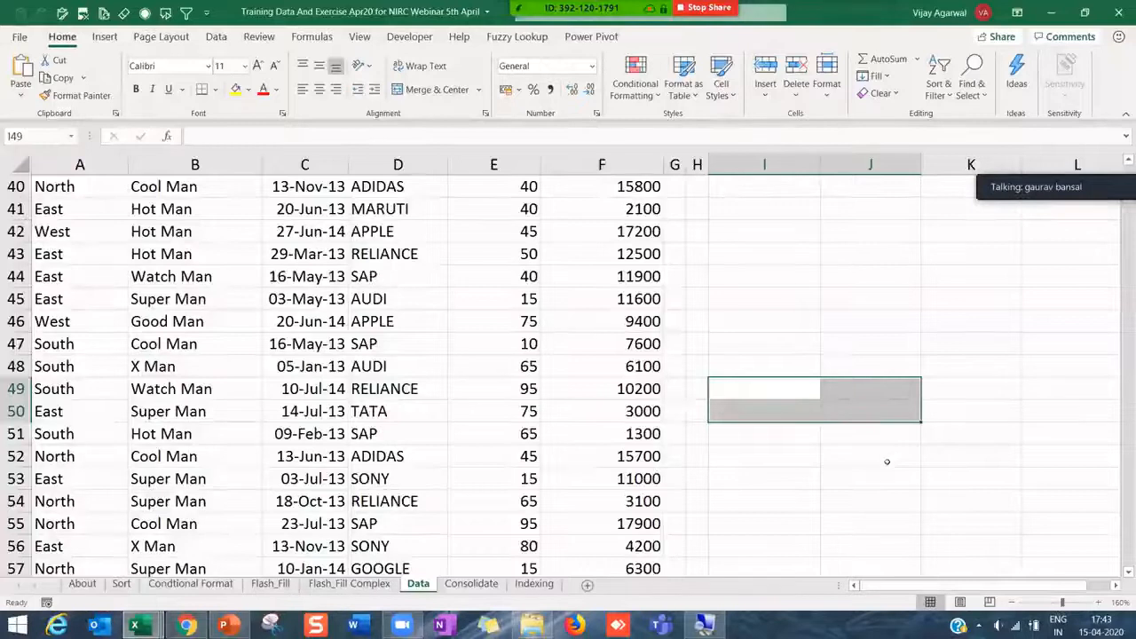
click(873, 476)
click(799, 395)
drag(810, 414, 881, 467)
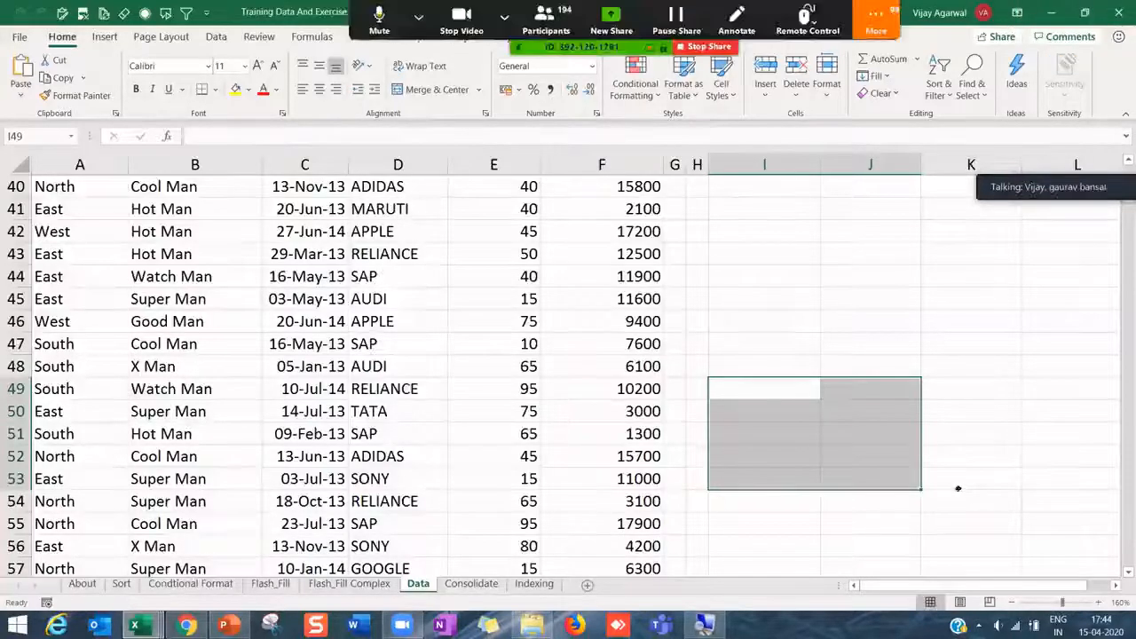
drag(806, 393, 1034, 523)
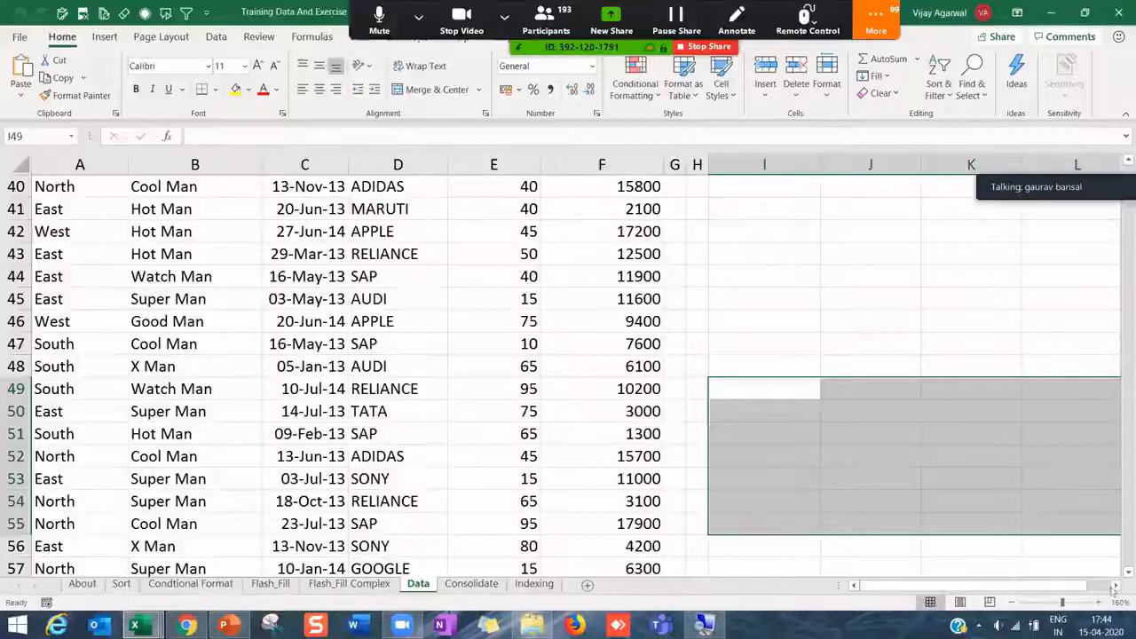
click(1114, 587)
click(1114, 586)
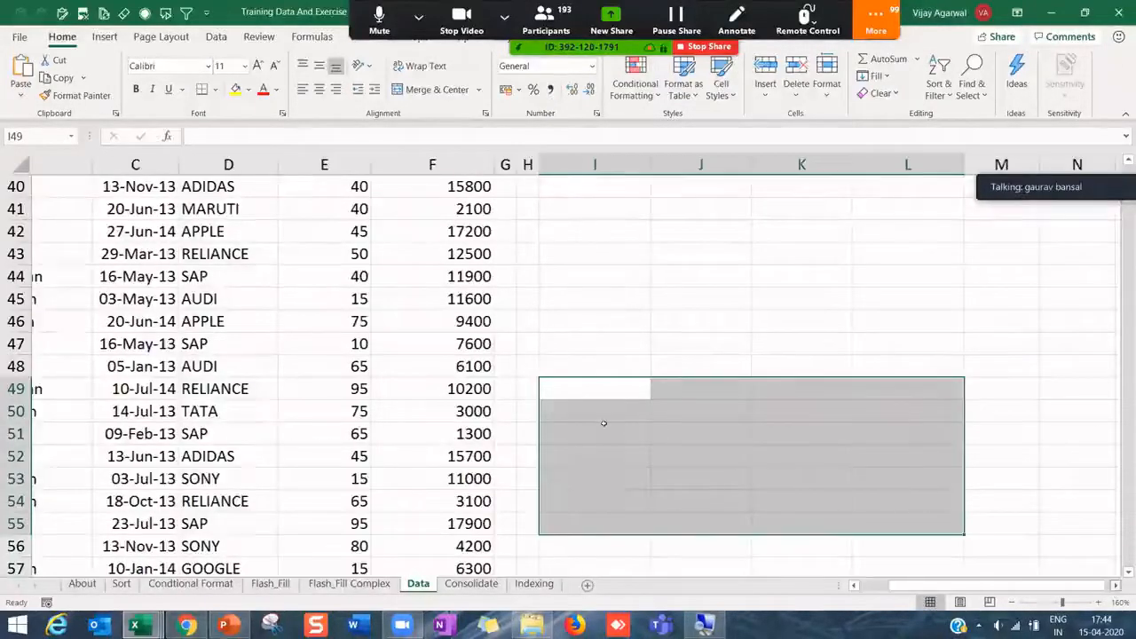
scroll(459, 390, right, 1)
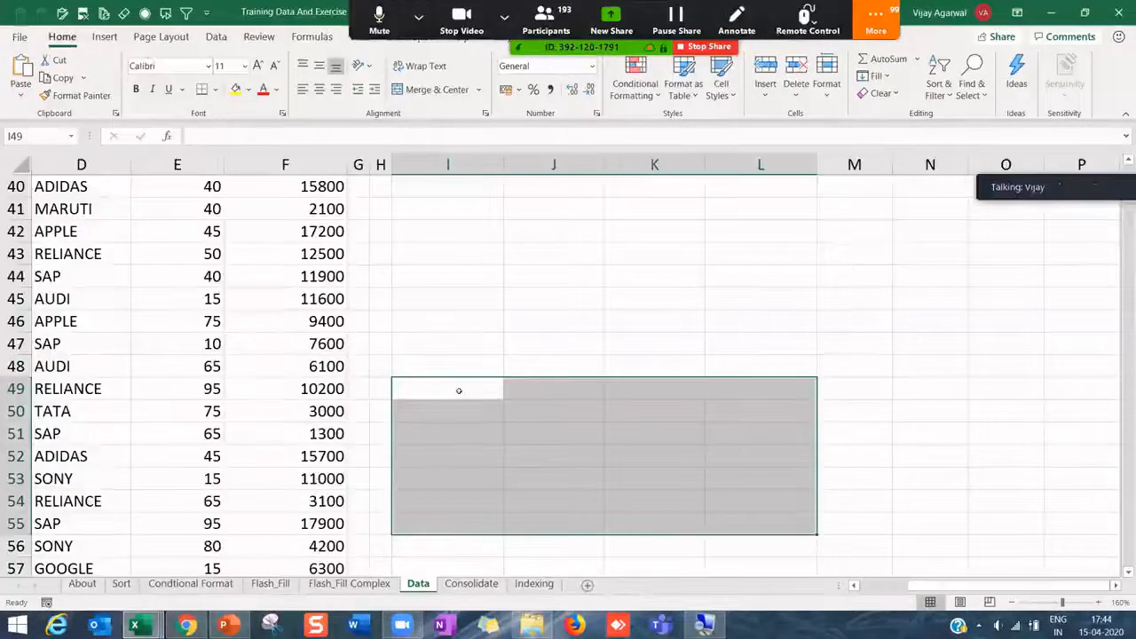
drag(459, 390, 532, 479)
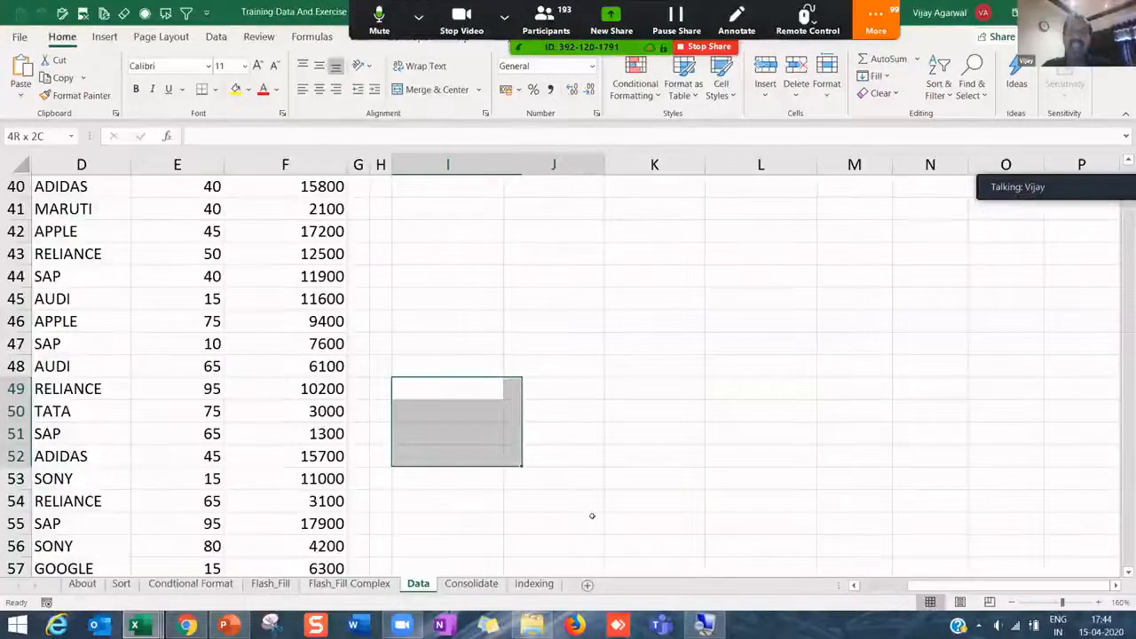
drag(592, 515, 760, 545)
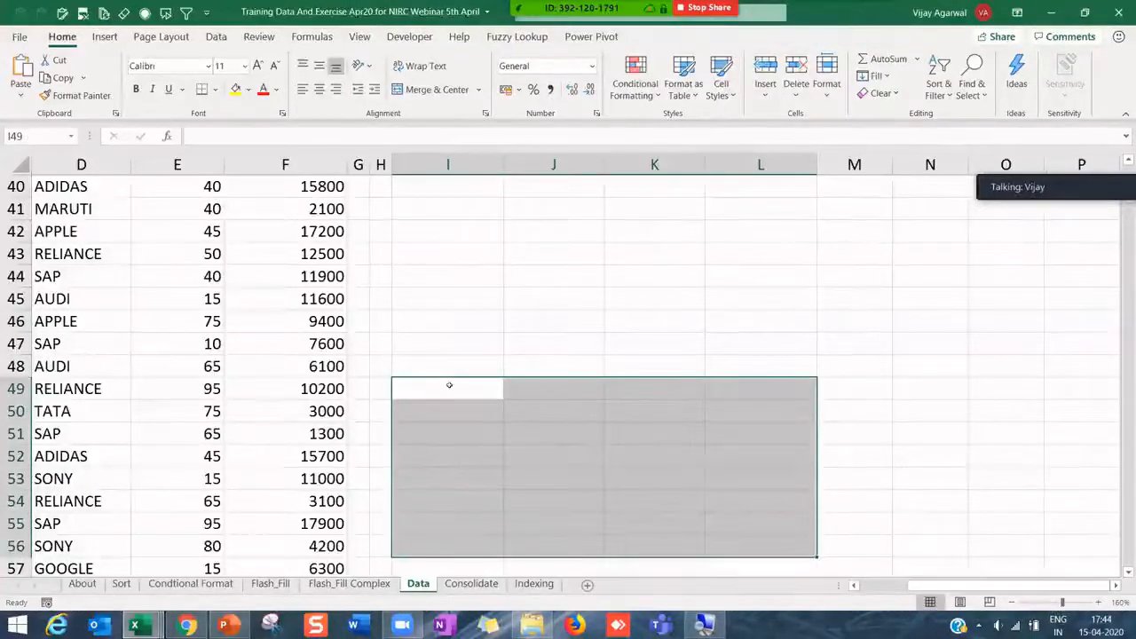
click(495, 381)
scroll(577, 328, down, 3)
click(572, 304)
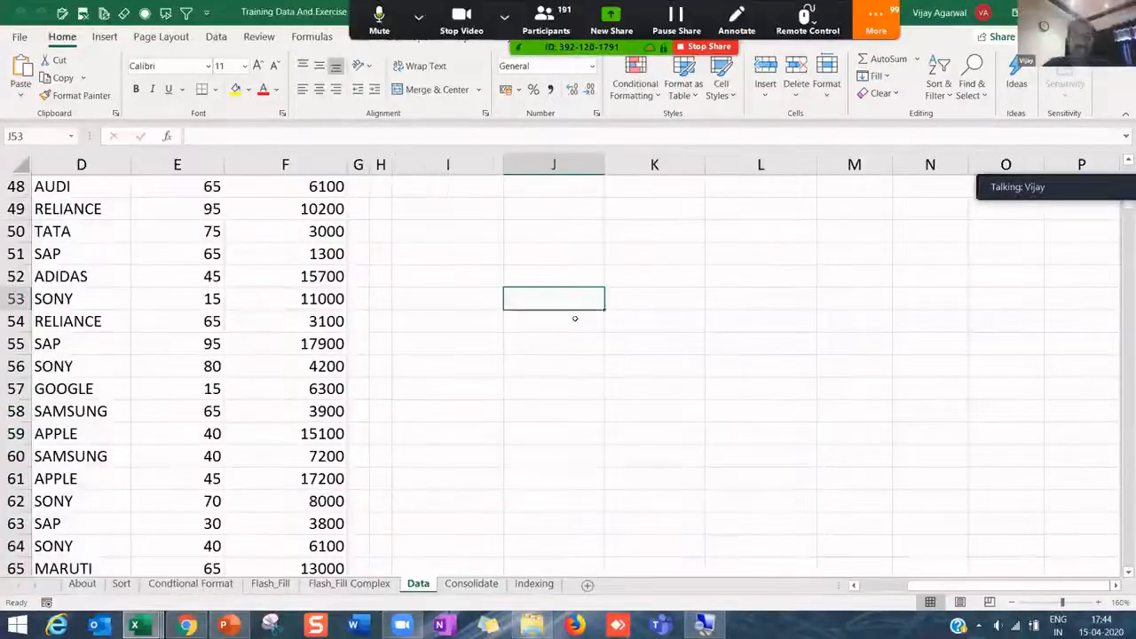
- Enter 'We are in training. We are in training' in J53 and fill it down through J59
key(super+plus)
key(F2)
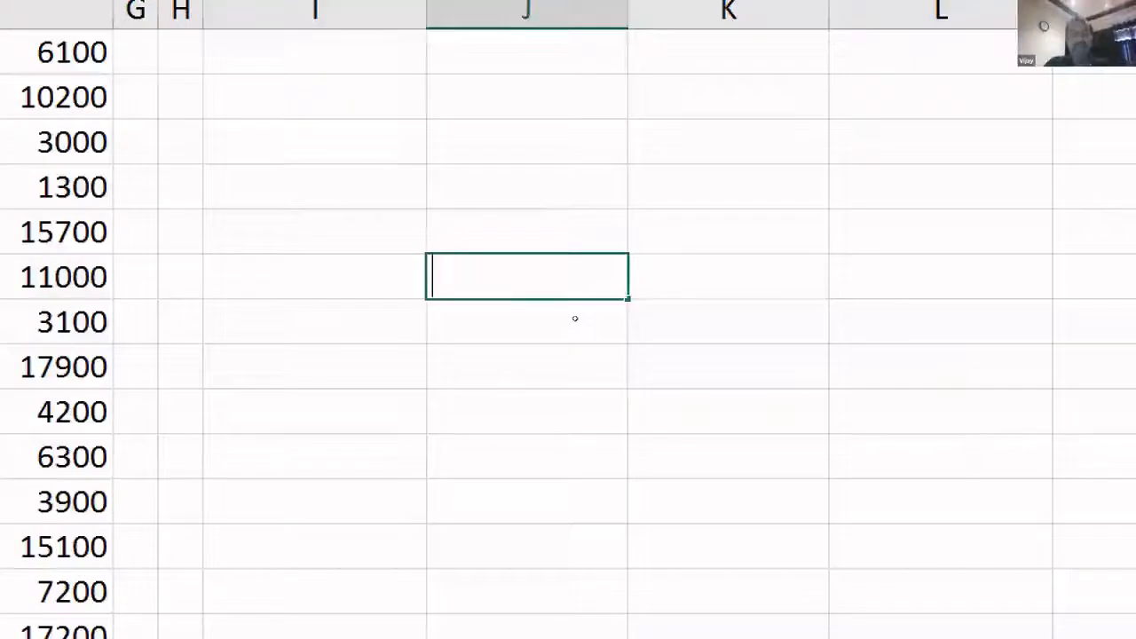
text(We are in )
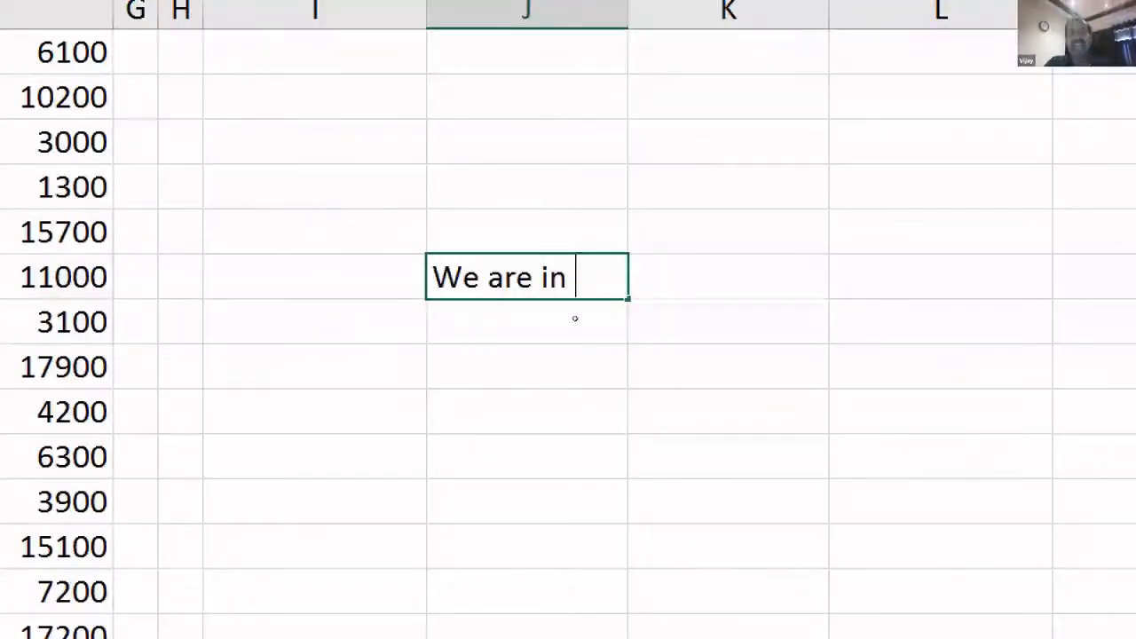
text(training. W)
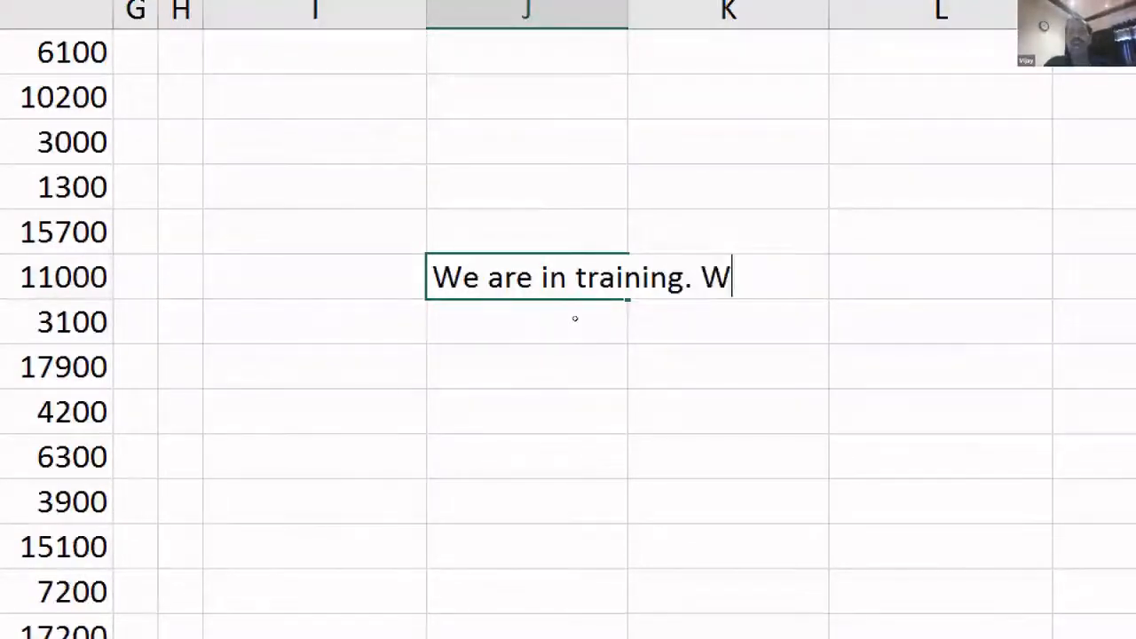
text(e are in training)
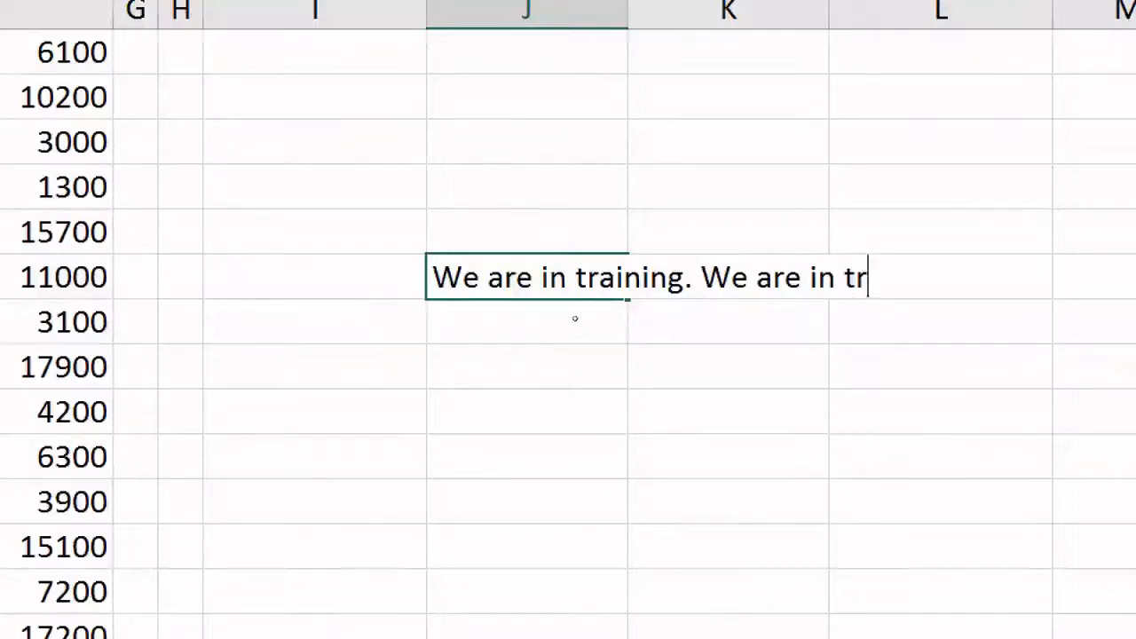
key(Return)
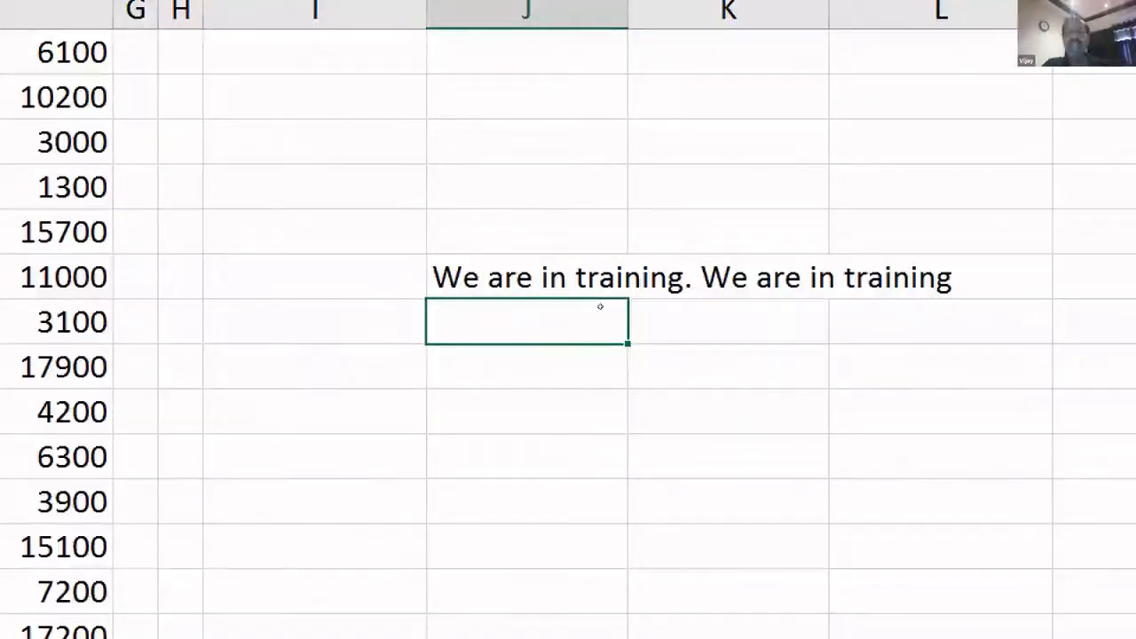
click(586, 281)
drag(628, 299, 625, 552)
click(684, 501)
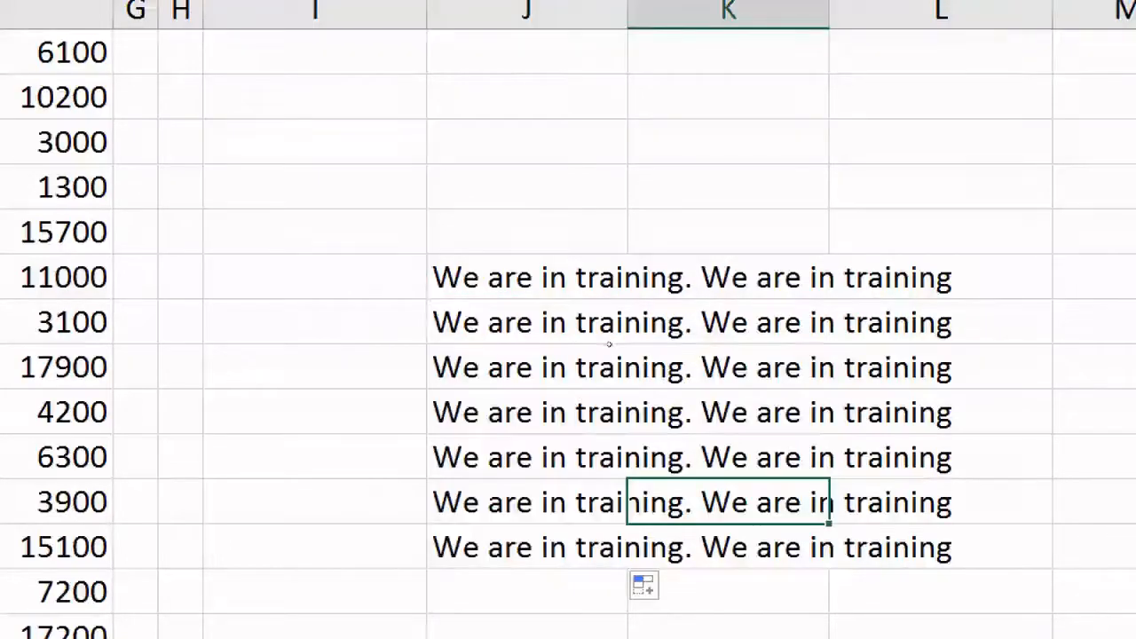
- Insert 'with Expert' into the sentence in J55, the 17900 row
click(575, 363)
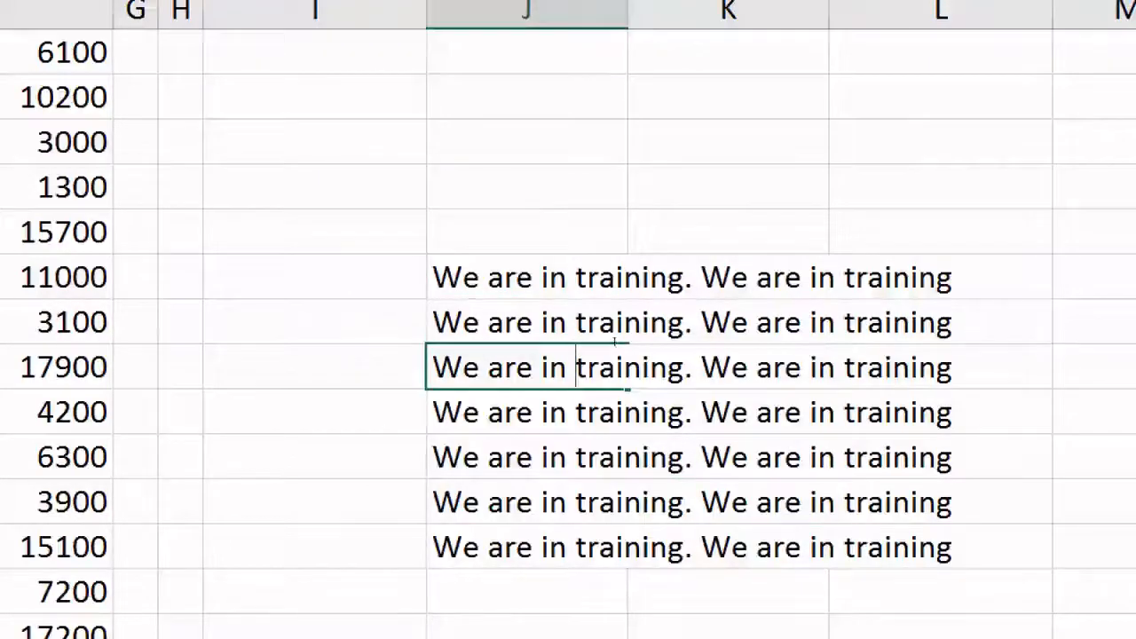
click(685, 366)
text(wi)
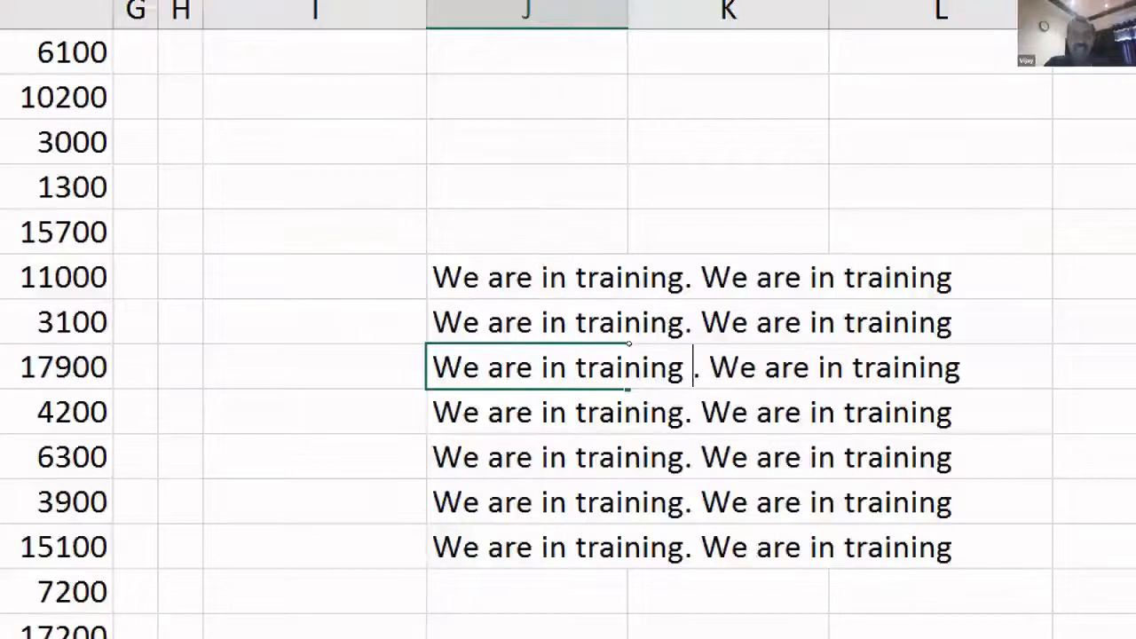
text(th)
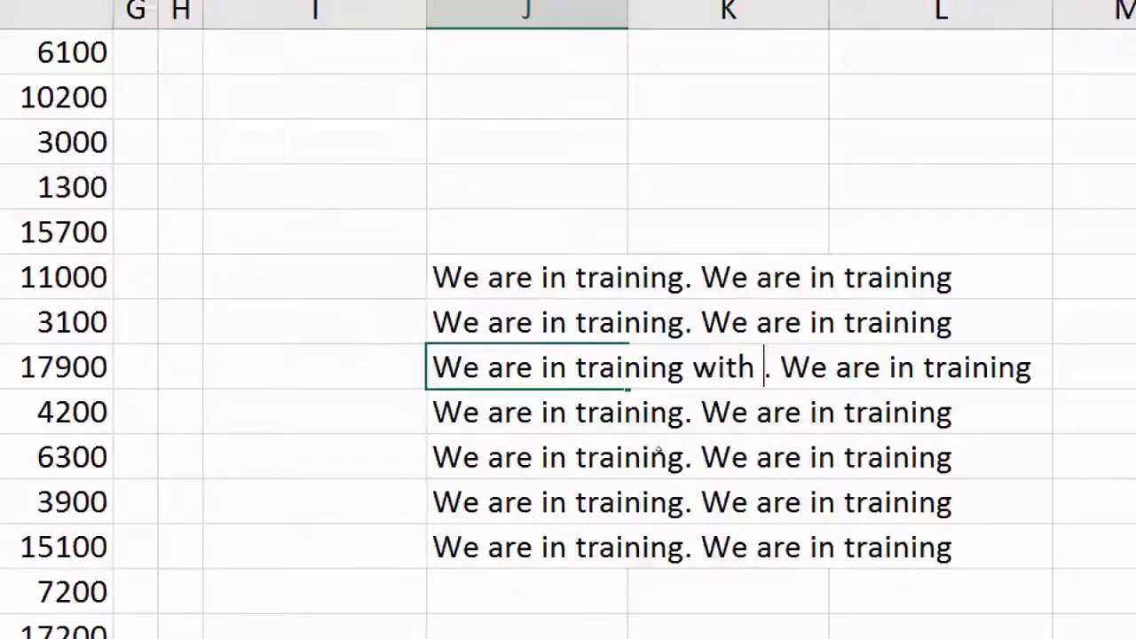
text(Expert)
- Shorten the 6300-row sentence in J57 so it begins 'We are.'
double_click(566, 457)
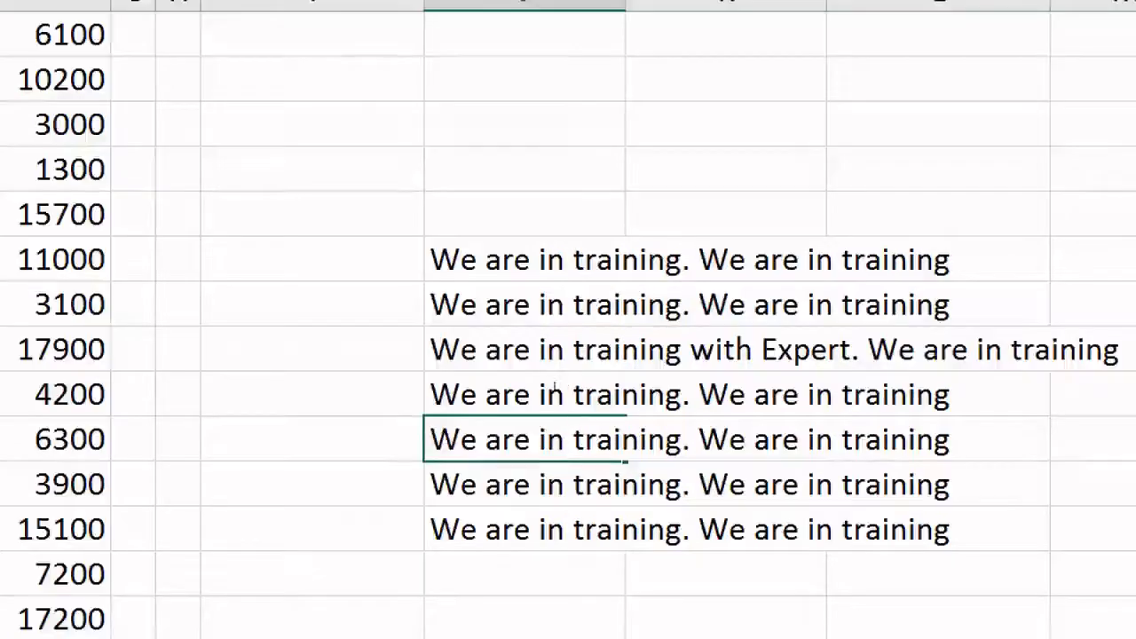
click(683, 438)
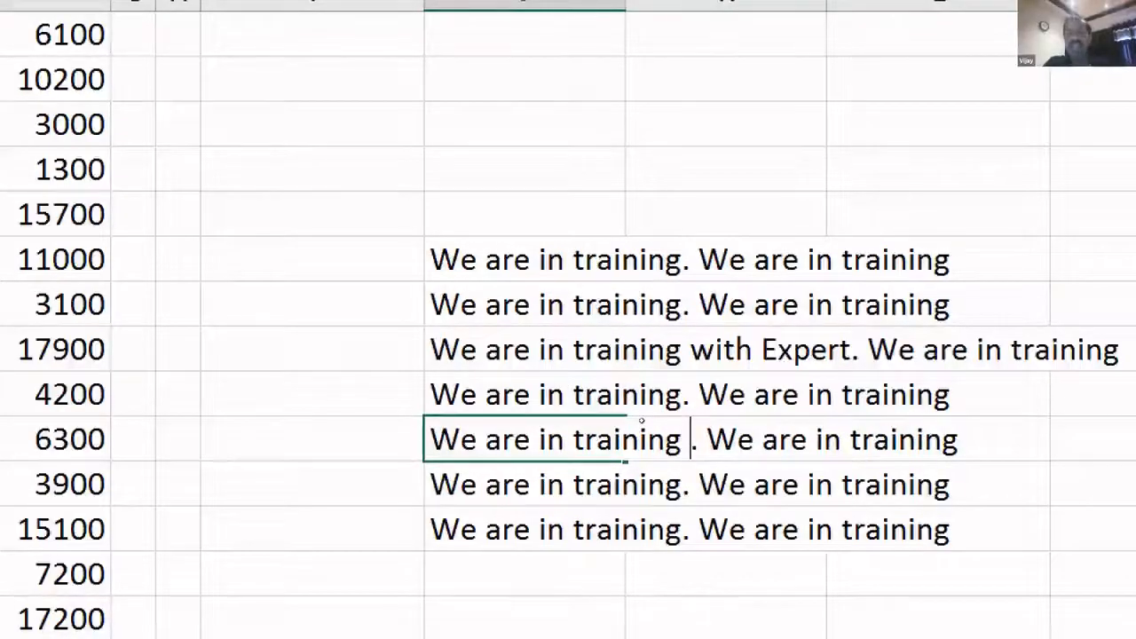
text(is going)
key(BackSpace)
key(BackSpace)
key(BackSpace)
key(BackSpace)
key(BackSpace)
key(BackSpace)
key(BackSpace)
key(BackSpace)
key(BackSpace)
key(BackSpace)
key(BackSpace)
key(BackSpace)
key(BackSpace)
key(BackSpace)
key(BackSpace)
key(BackSpace)
key(BackSpace)
key(BackSpace)
key(BackSpace)
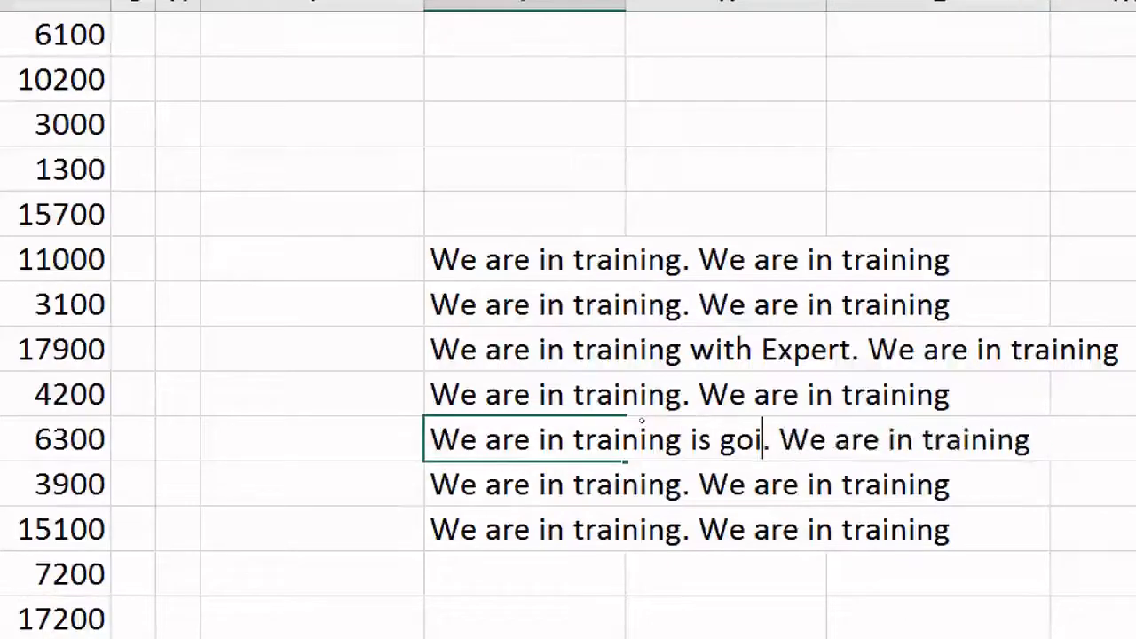
key(BackSpace)
key(BackSpace)
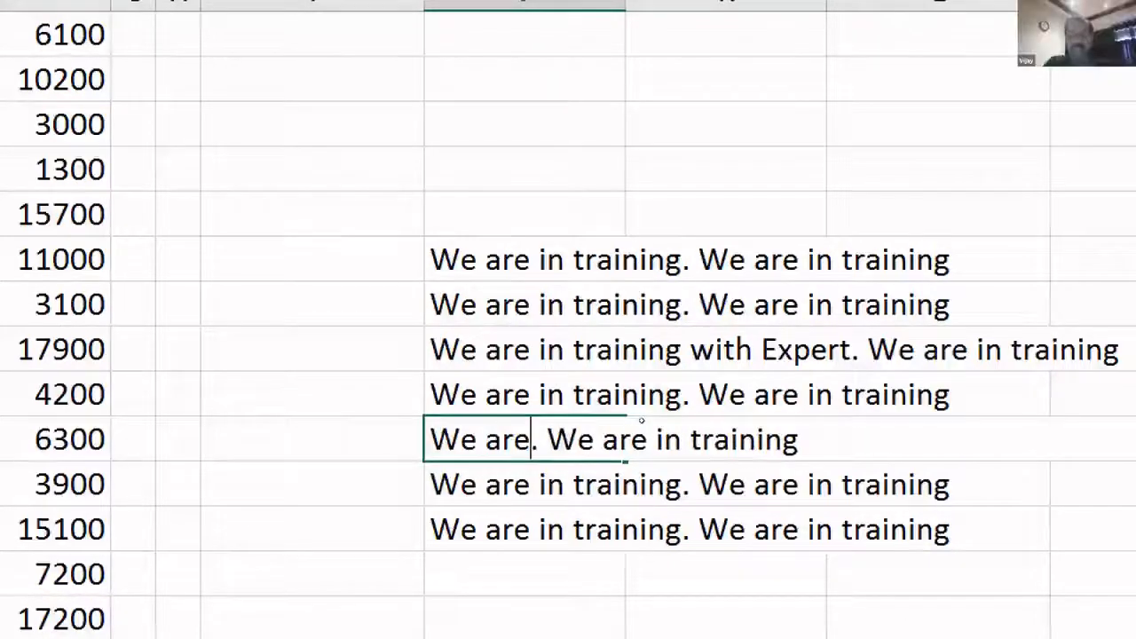
key(Return)
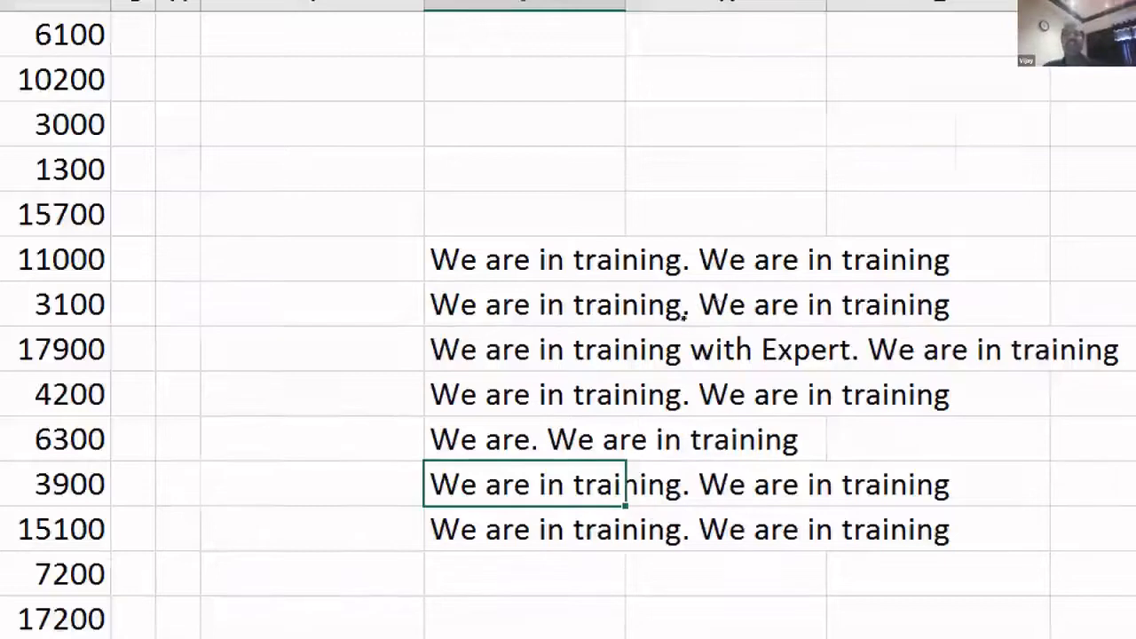
- Autofit column J's width to the sentences with Alt+H, O, I
key(ctrl+Up)
key(shift+Down)
key(Down)
key(Up)
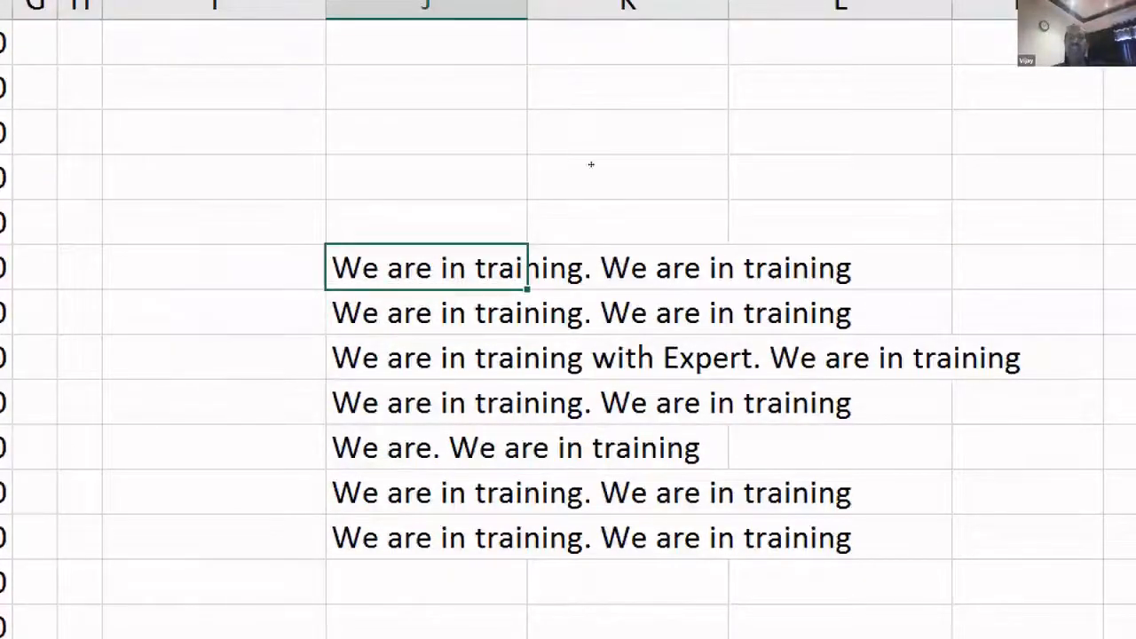
key(alt+h)
key(o)
key(i)
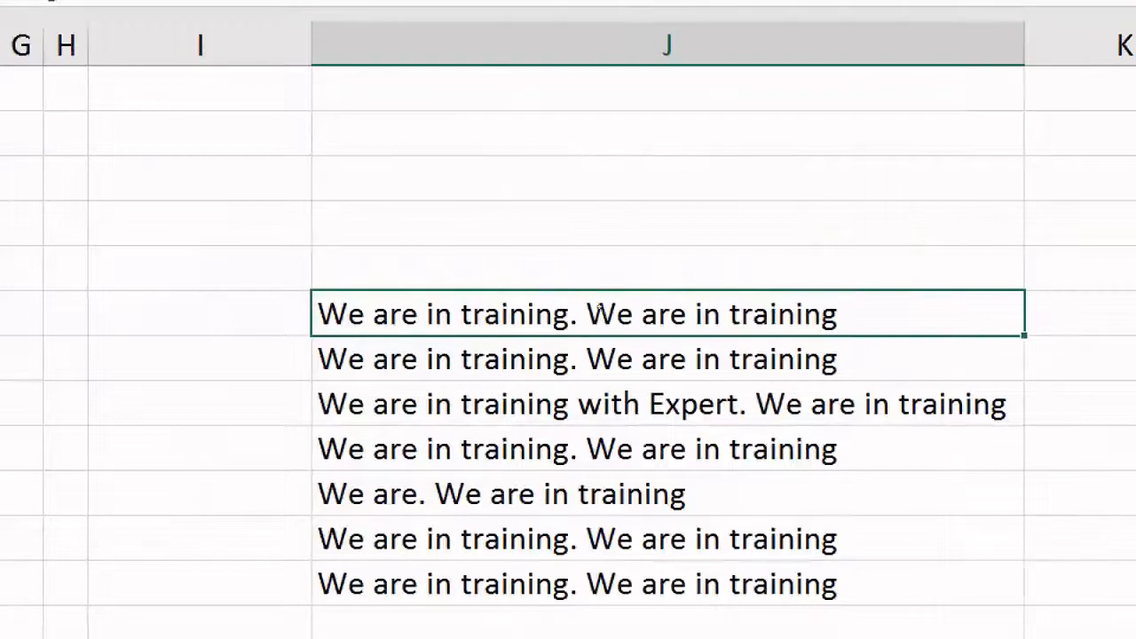
- Narrow column J to about 10 width
drag(1024, 45, 639, 44)
drag(658, 193, 667, 195)
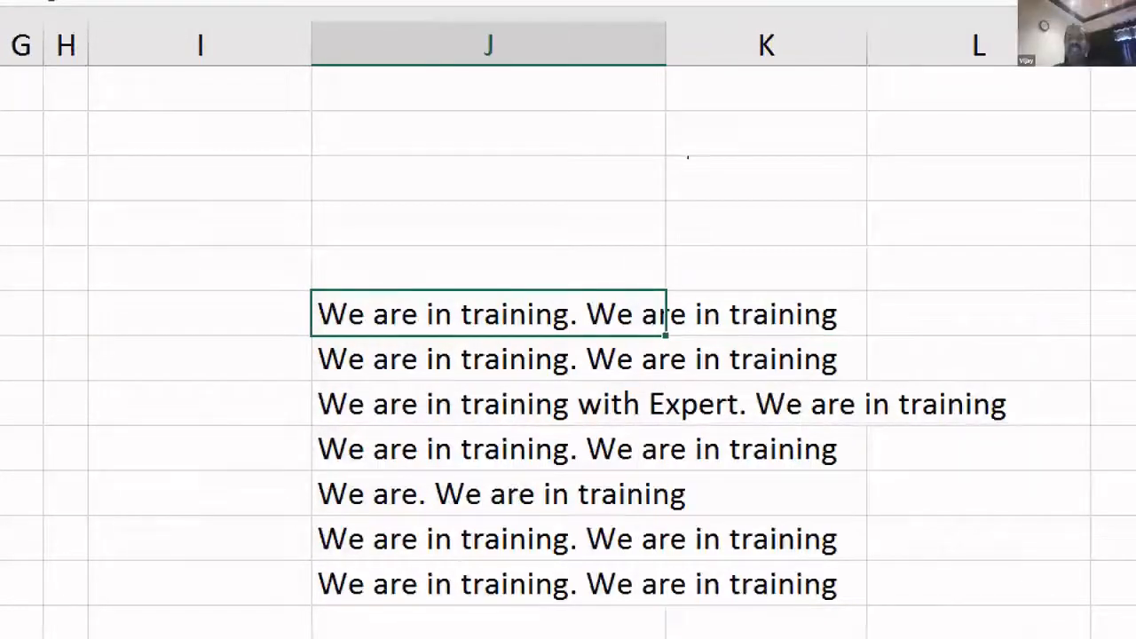
drag(665, 45, 499, 45)
- Fill the five rows above the sentences in columns J to L with 10
click(636, 341)
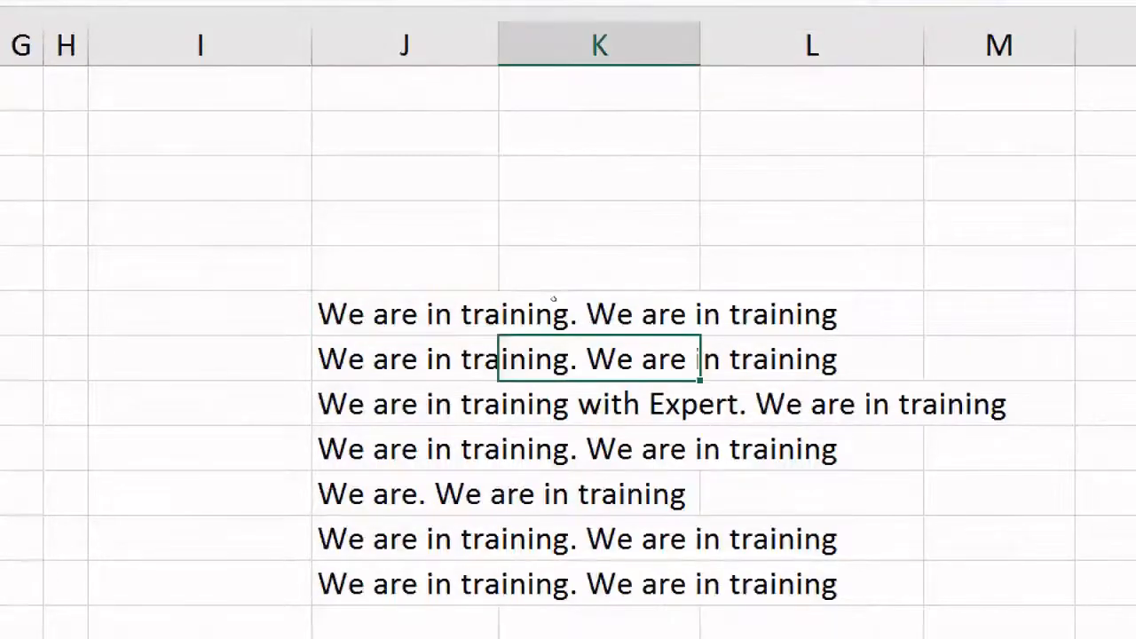
drag(399, 314, 826, 584)
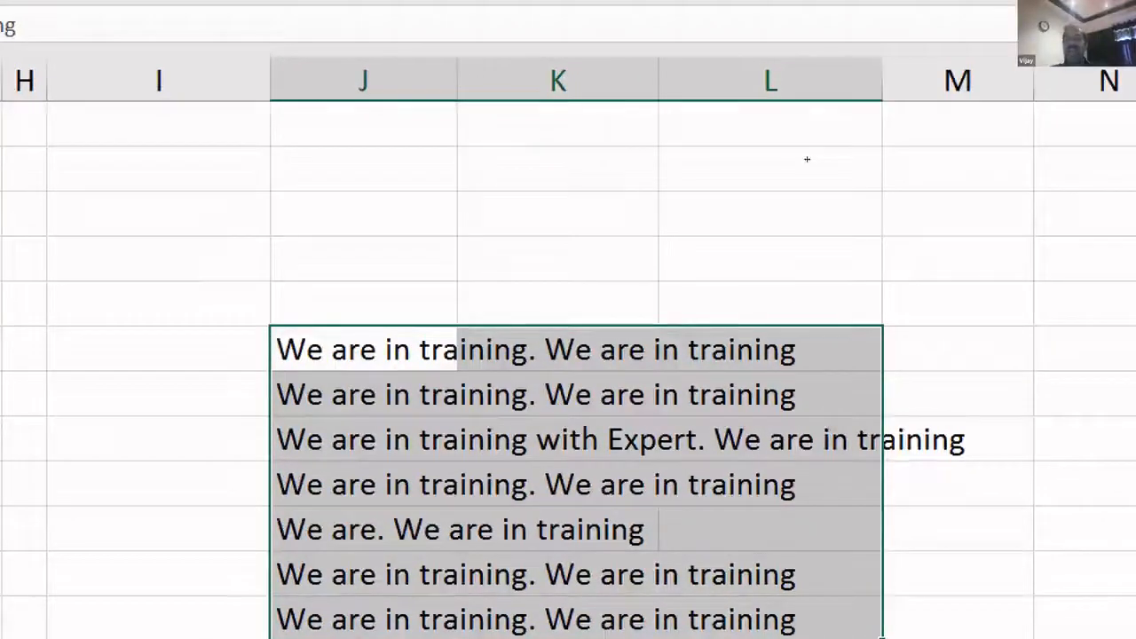
key(Up)
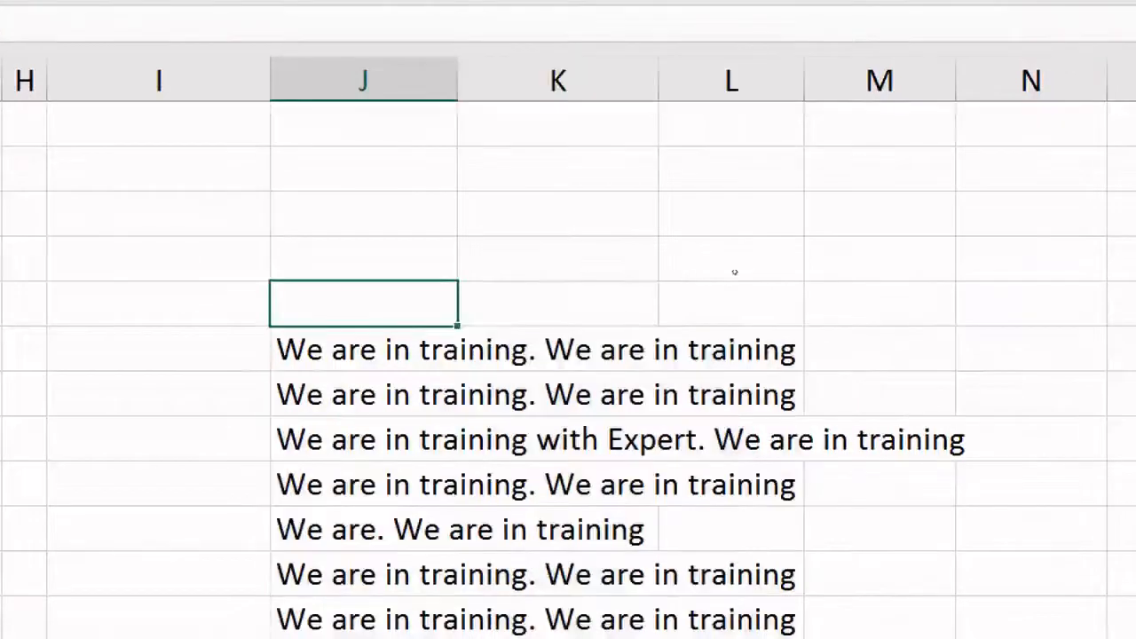
key(shift+Right)
key(shift+Right)
key(shift+Up)
key(shift+Up)
key(shift+Up)
key(shift+Up)
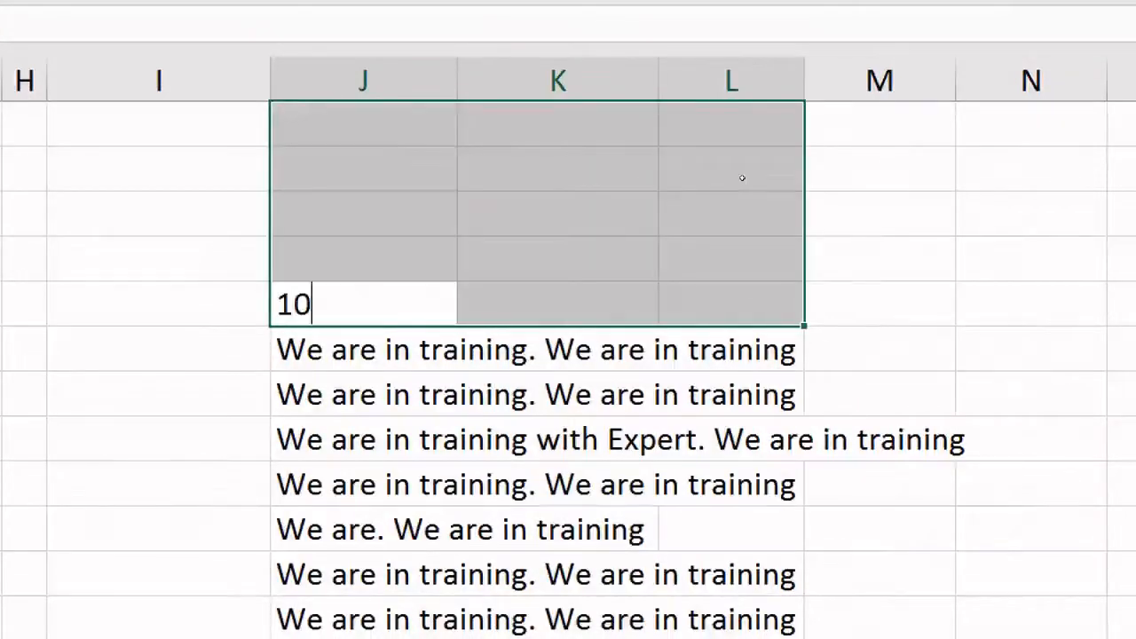
key(ctrl+Return)
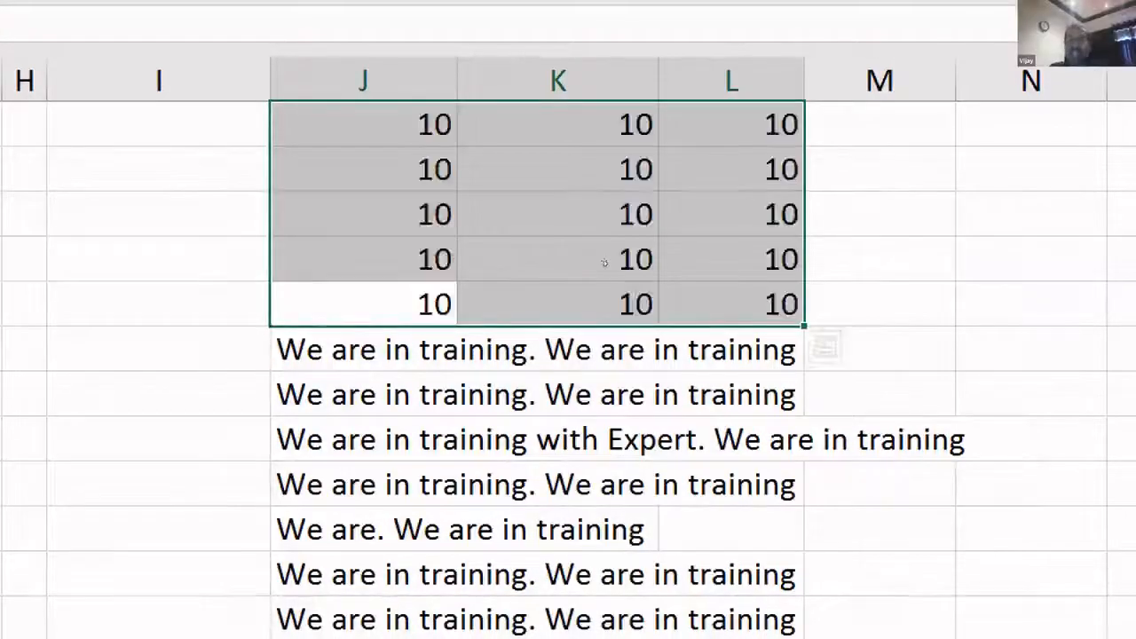
- Narrow column K to about 11 width and clear the 10s from column L
click(593, 300)
click(373, 126)
key(ctrl+a)
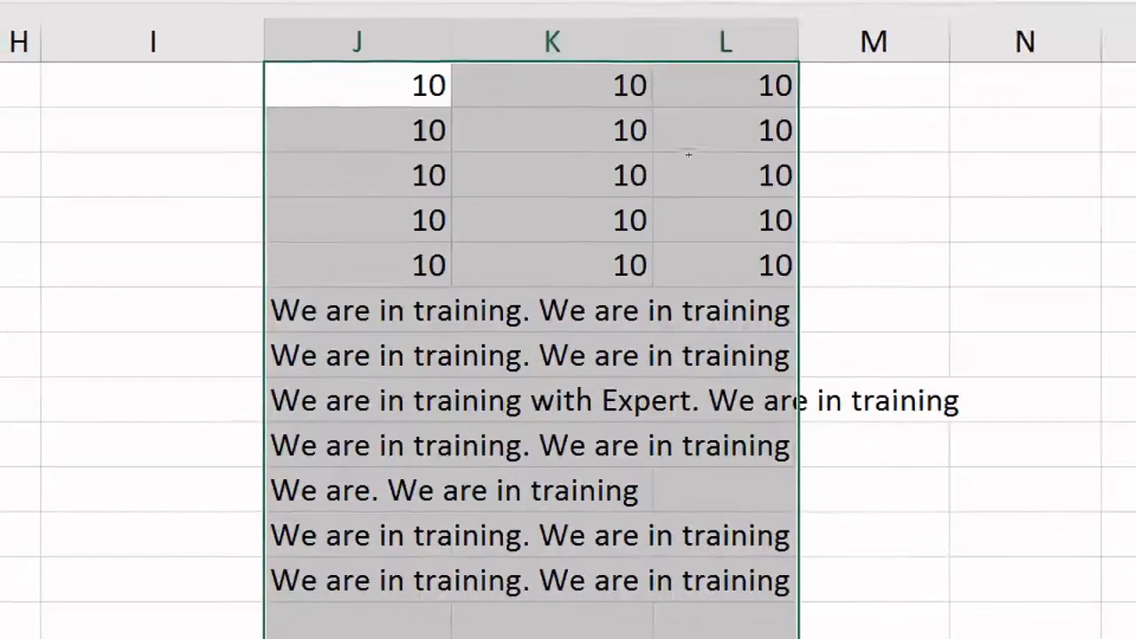
drag(666, 152, 602, 157)
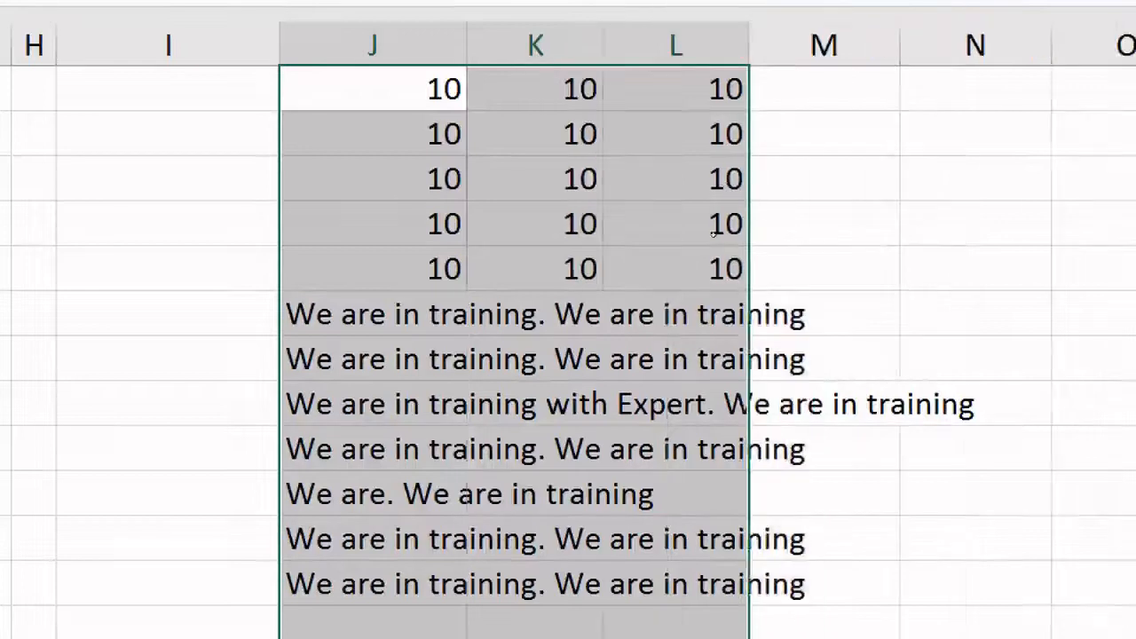
drag(710, 89, 710, 261)
key(Delete)
click(575, 225)
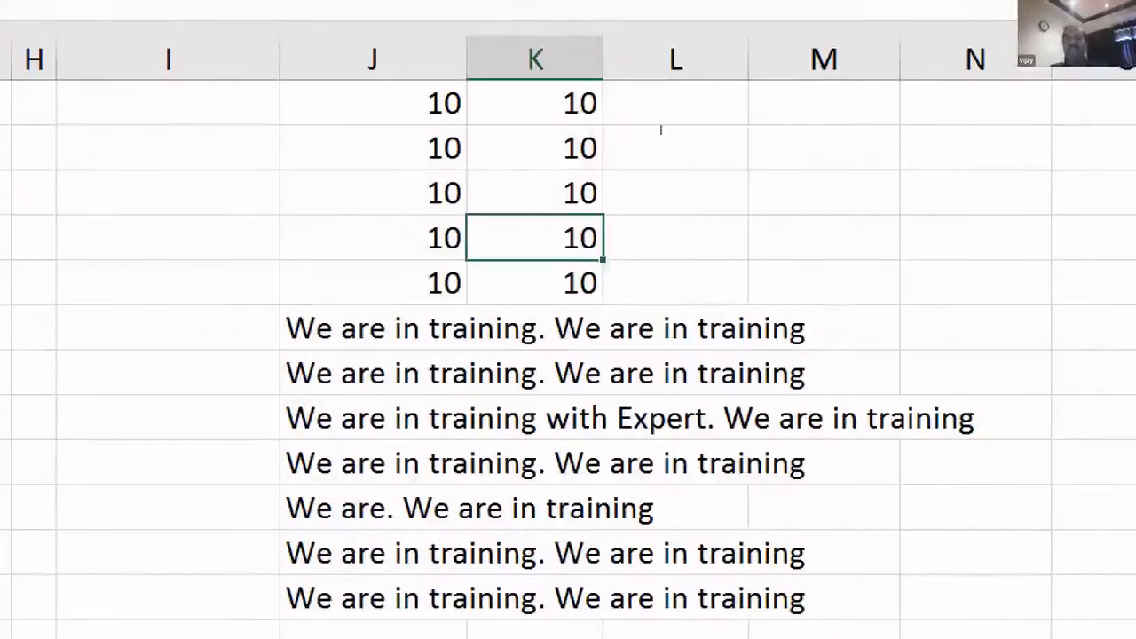
- Set column K's width to 10.11 and select the J–K block from the top
drag(603, 45, 652, 45)
drag(679, 166, 642, 177)
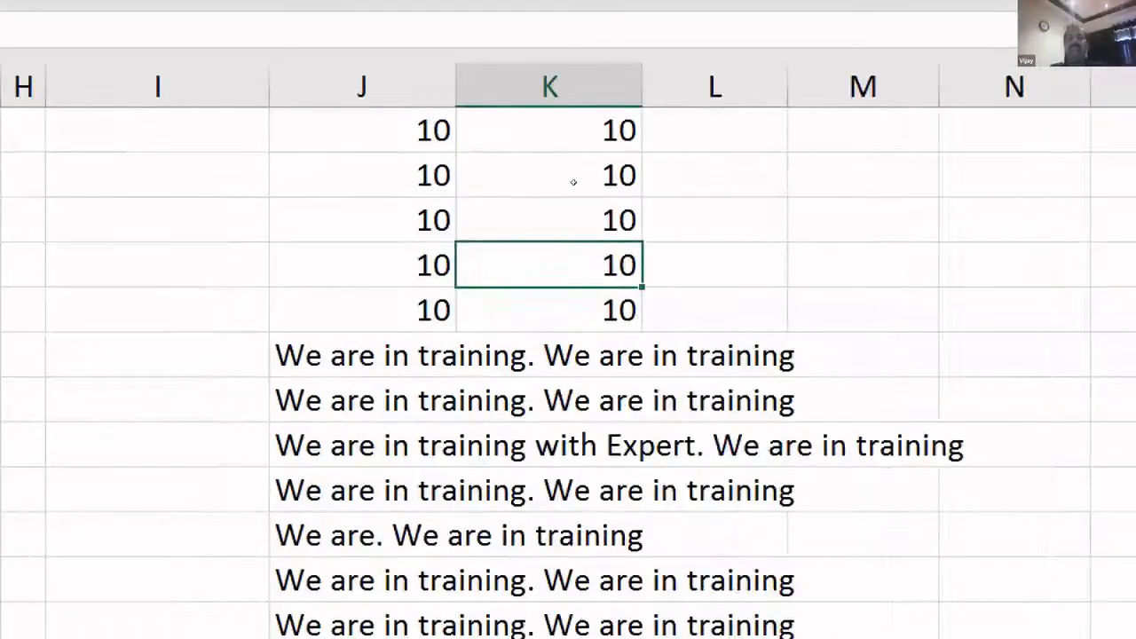
key(ctrl+a)
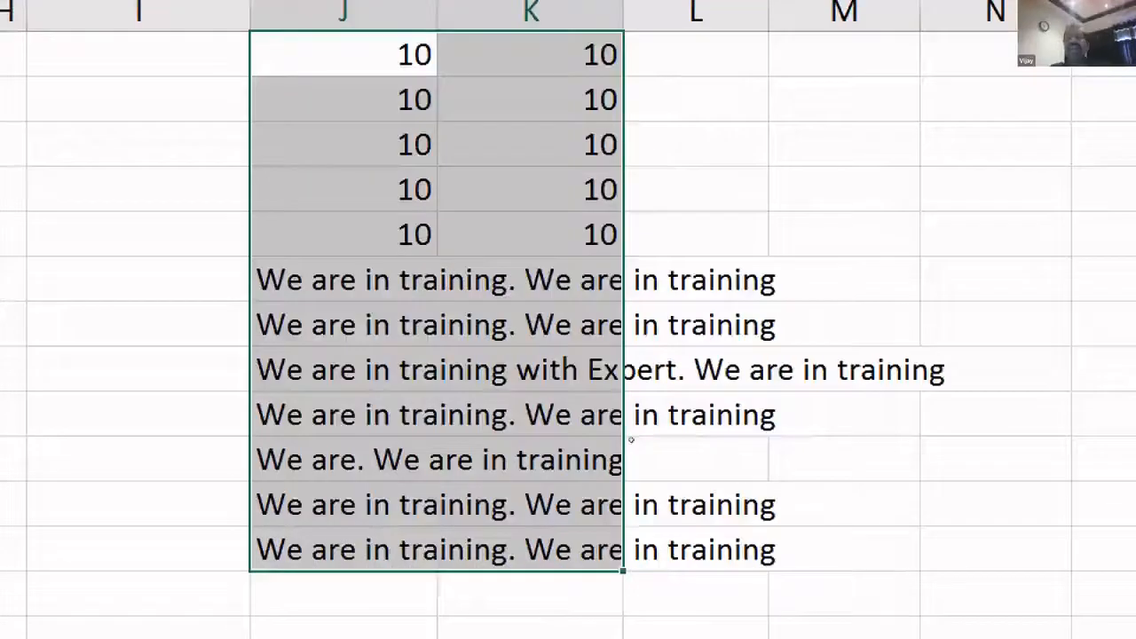
key(shift+Down)
key(shift+Down)
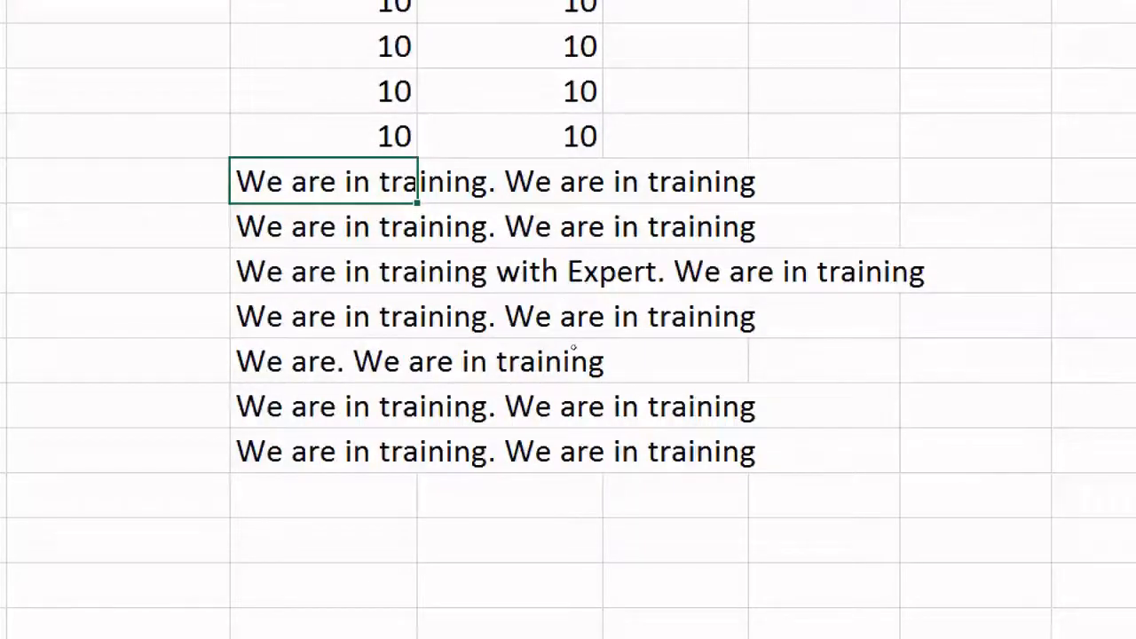
- Select the sentence rows in columns J and K, extending into the blank rows below
key(Down)
key(Down)
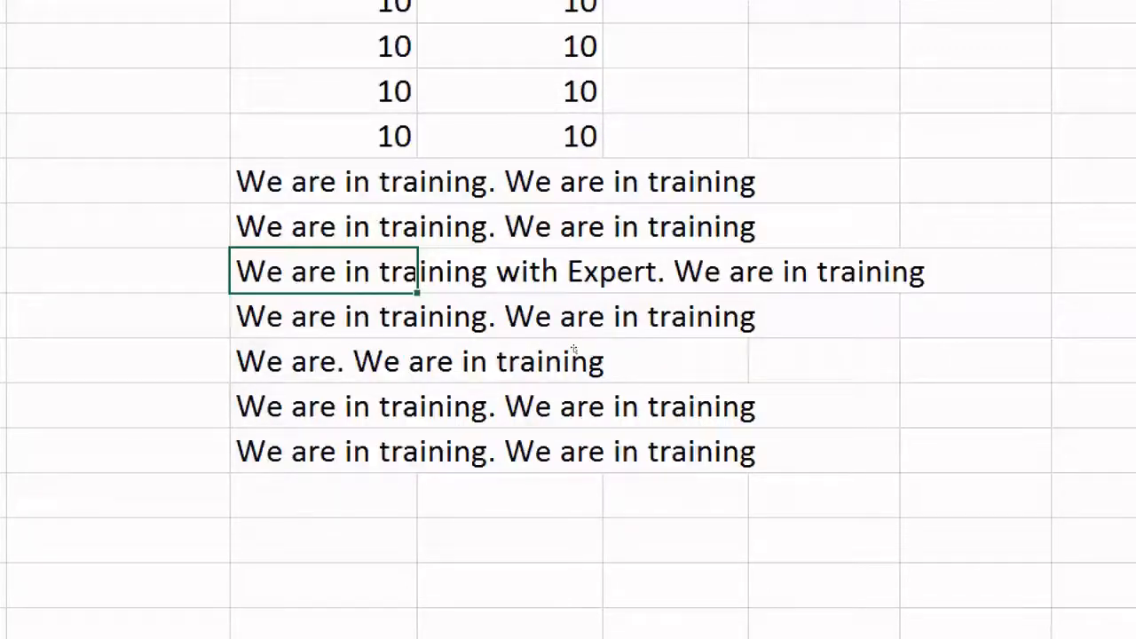
drag(373, 181, 741, 590)
drag(687, 507, 667, 487)
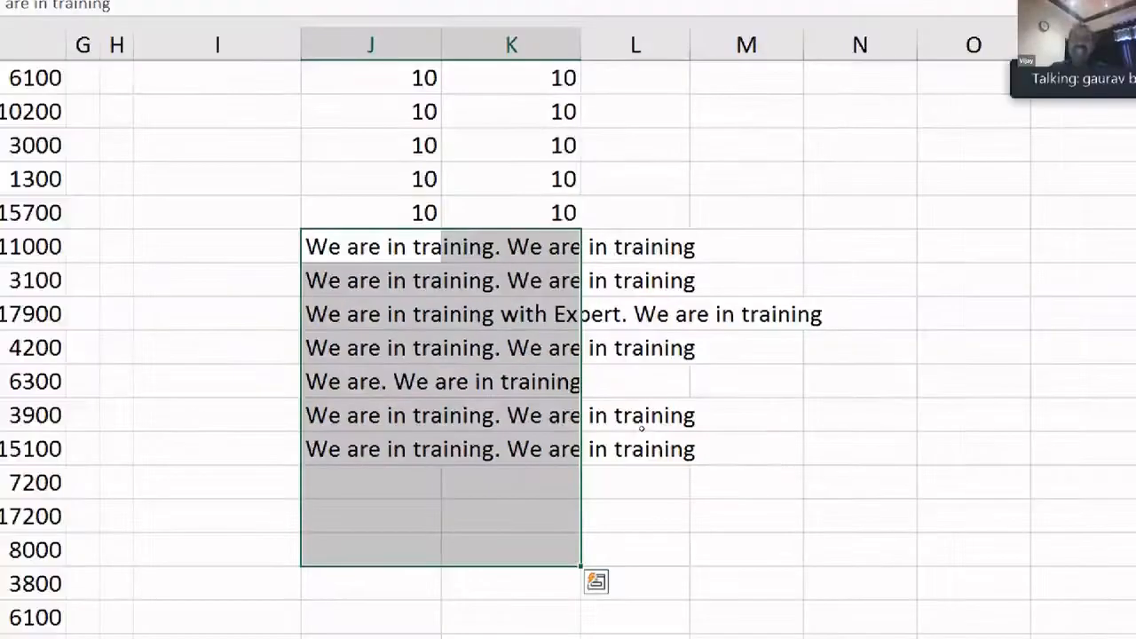
key(shift+Down)
key(shift+Down)
key(shift+Down)
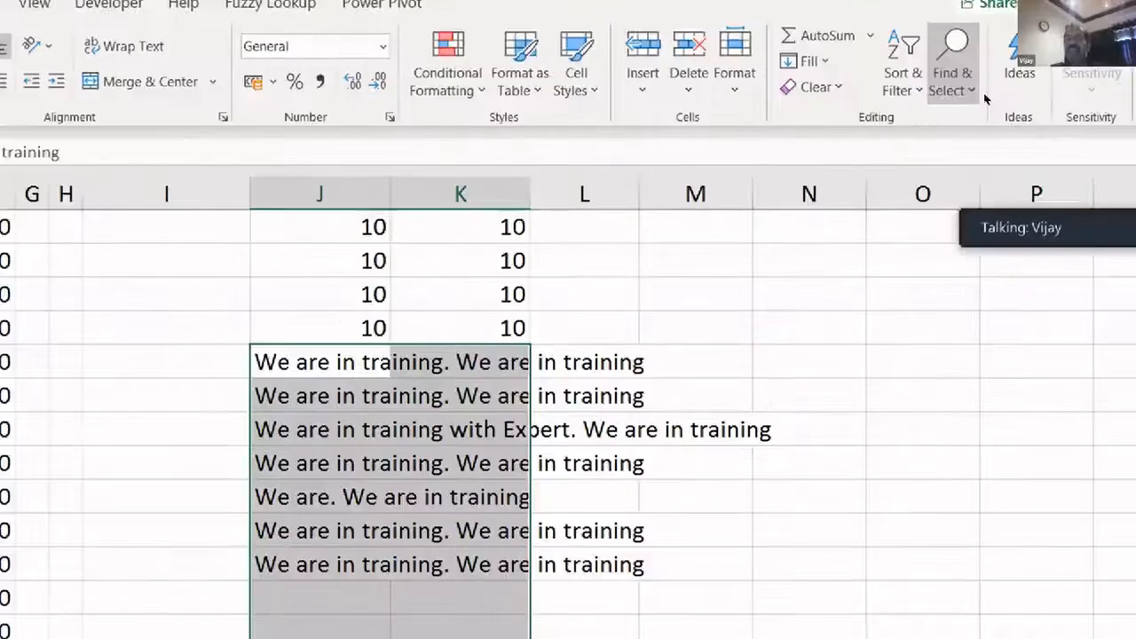
- Apply Fill > Justify to the text in column J and adjust column J's width
click(982, 96)
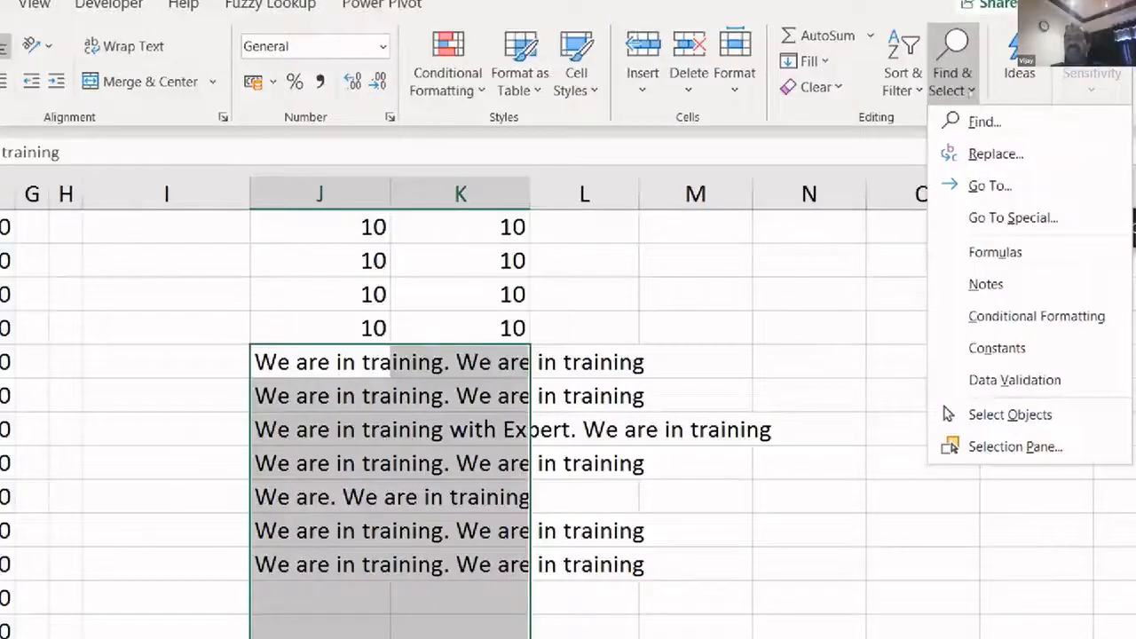
click(959, 89)
click(803, 60)
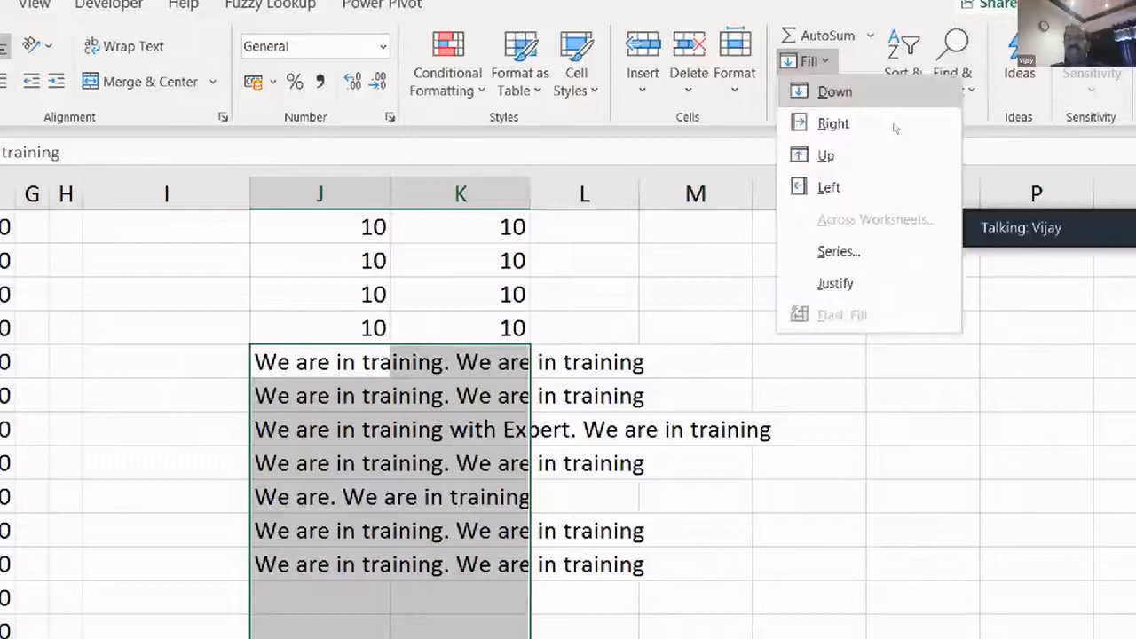
click(895, 283)
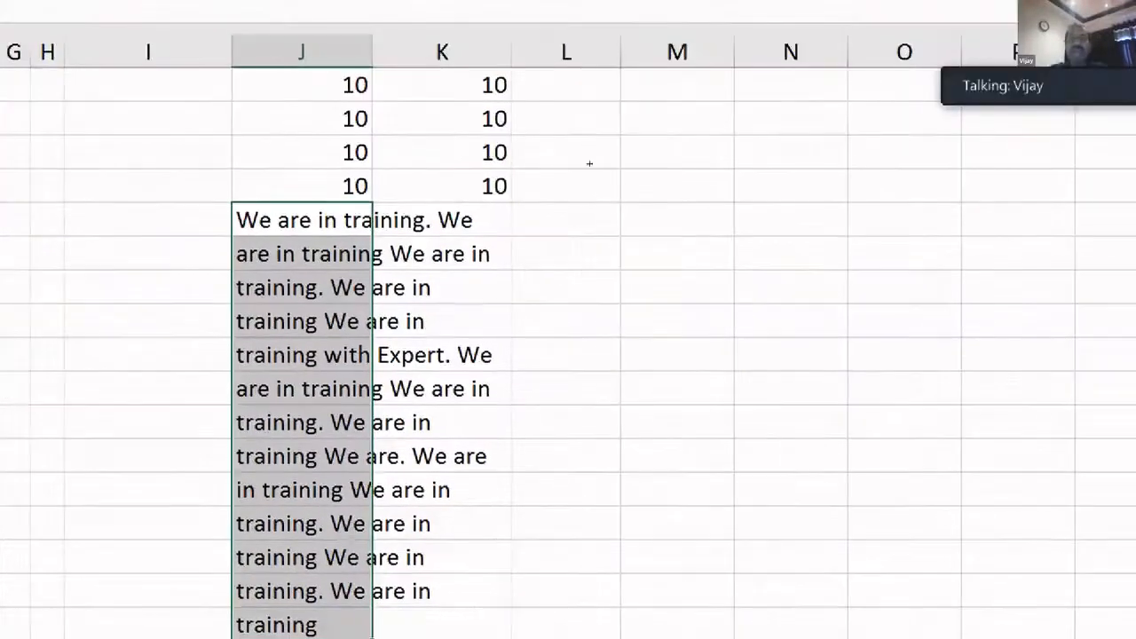
drag(372, 52, 385, 53)
drag(307, 218, 454, 626)
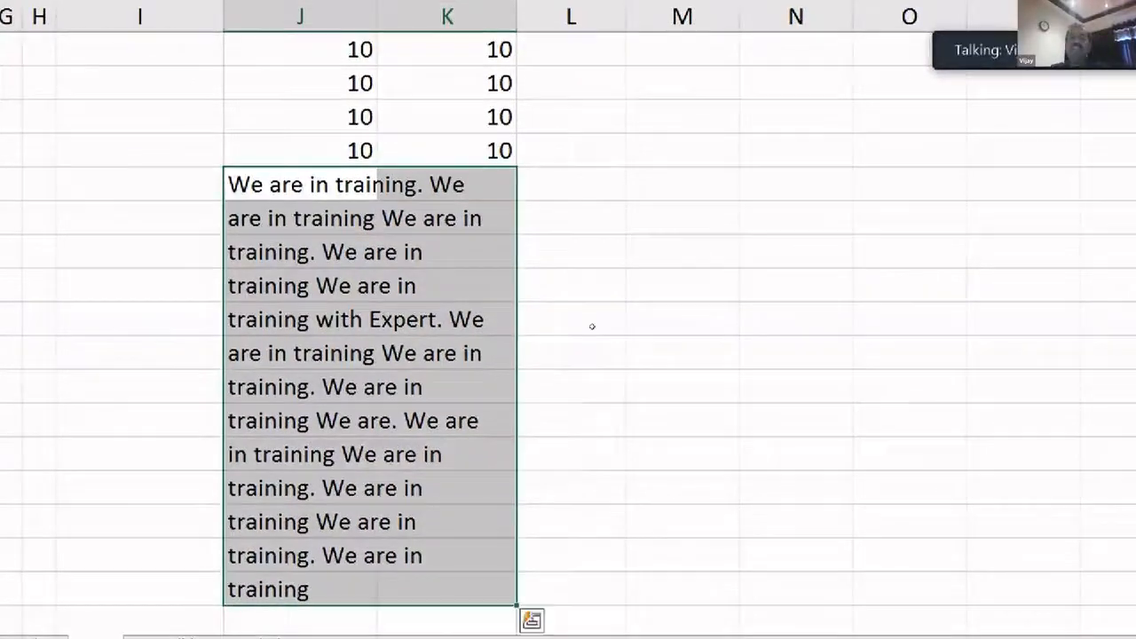
- Justify the sentences across columns J to P, then select the reflowed text from J to O
drag(300, 183, 484, 585)
drag(667, 527, 1001, 537)
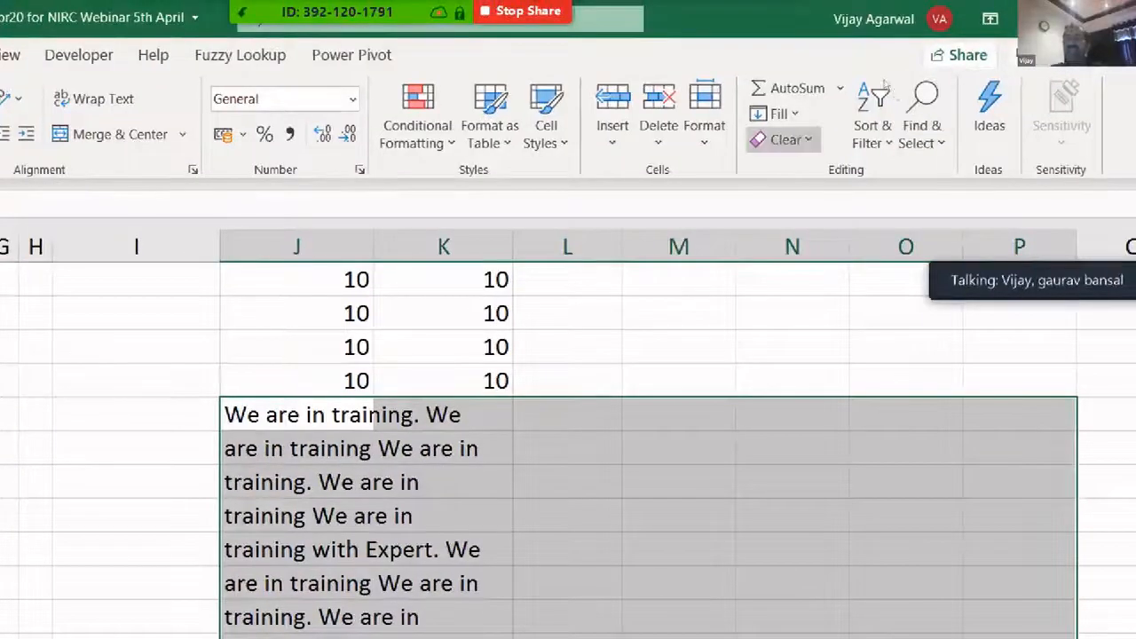
click(774, 114)
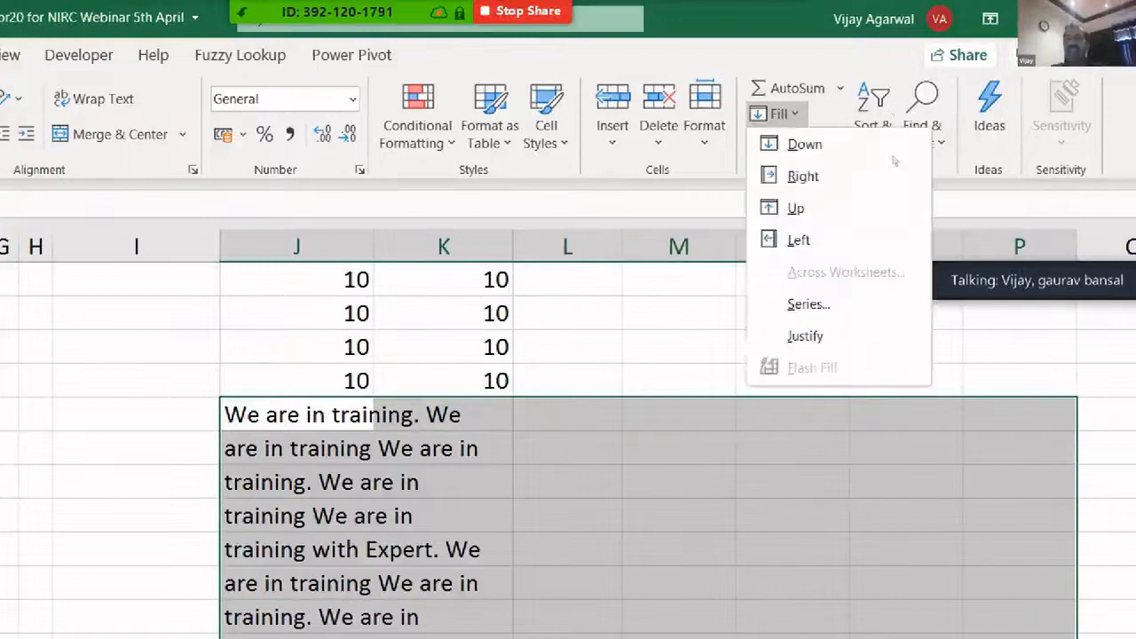
click(805, 336)
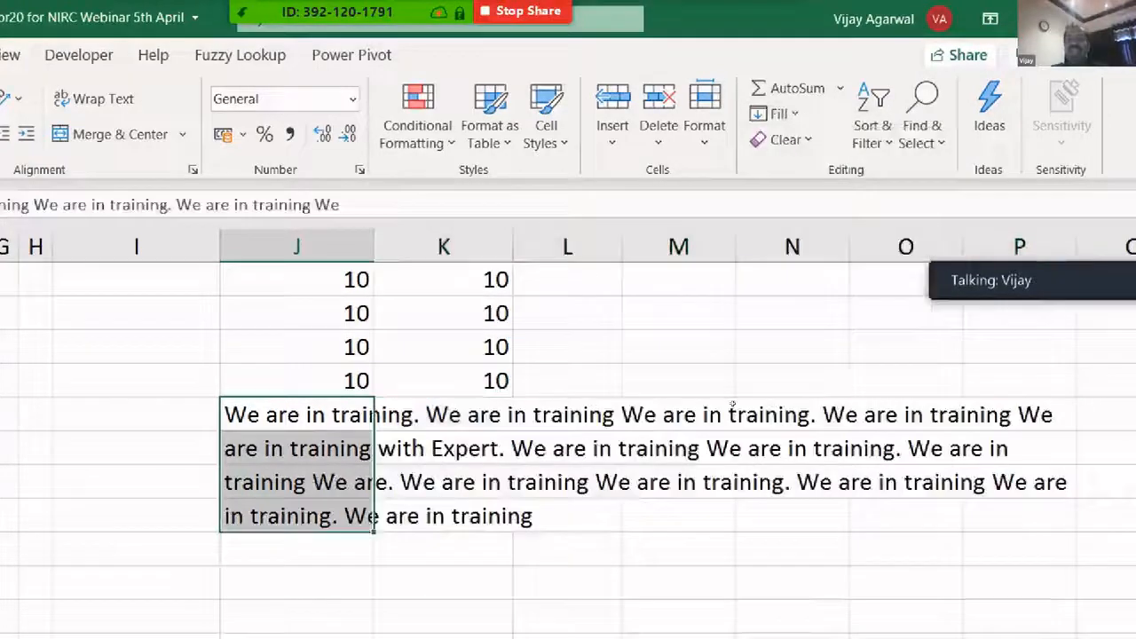
click(382, 424)
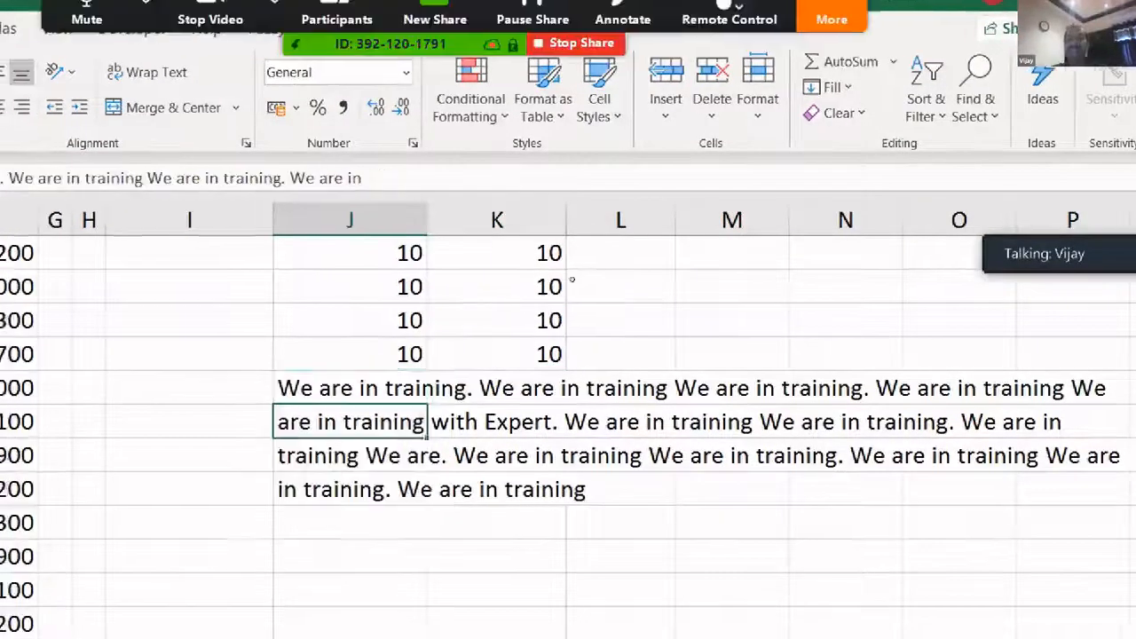
drag(382, 390, 1029, 488)
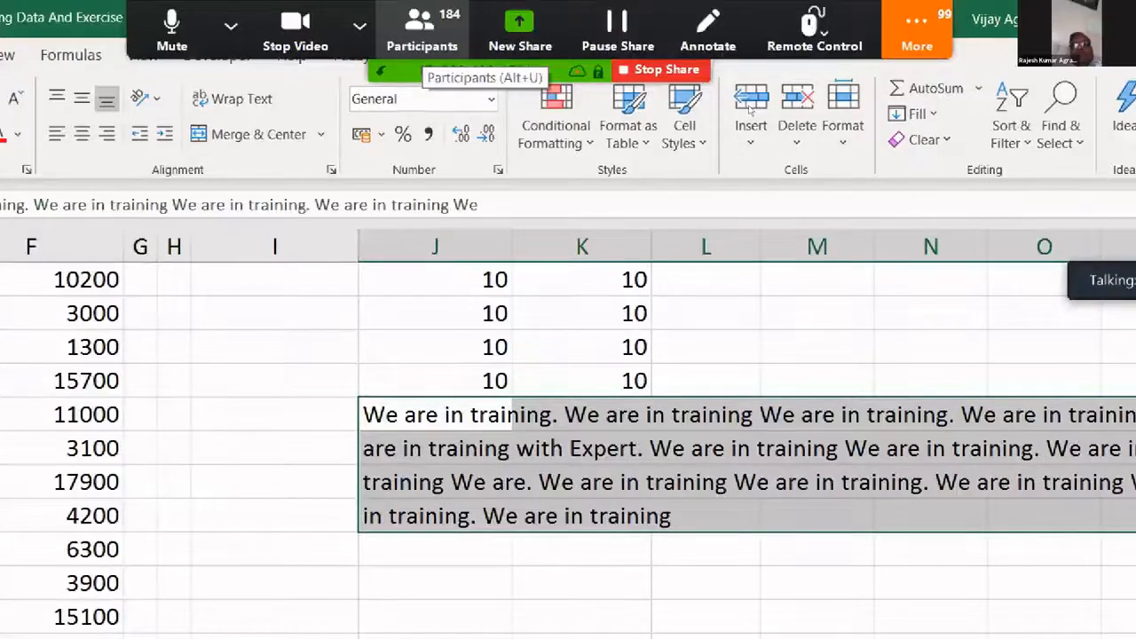
click(422, 33)
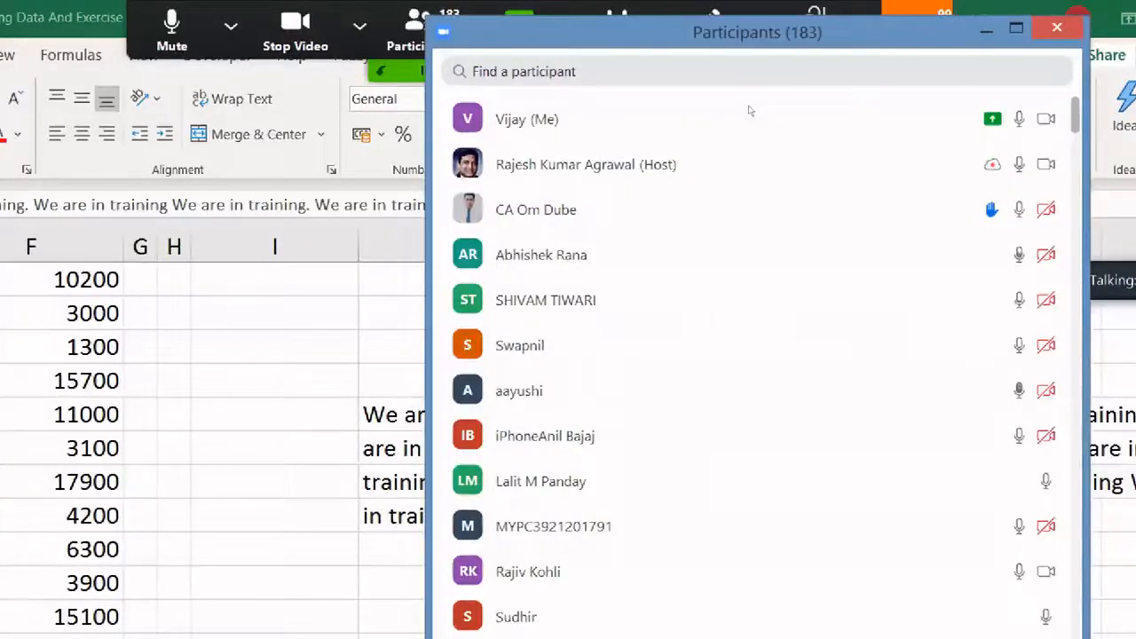
scroll(749, 110, down, 2)
scroll(749, 110, down, 5)
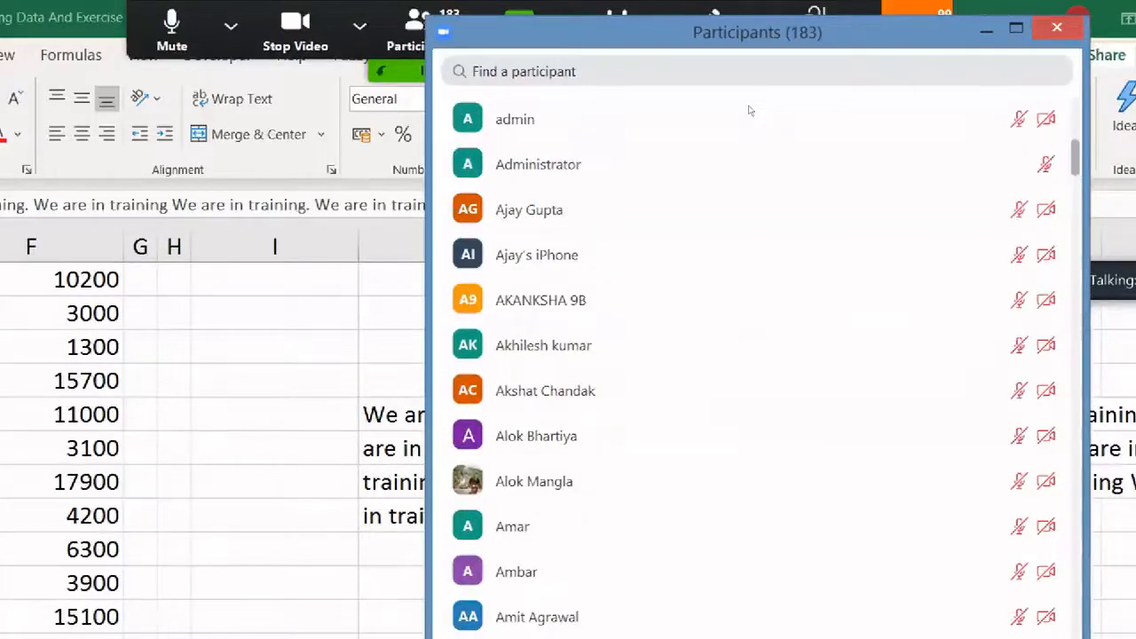
scroll(749, 110, up, 7)
click(986, 31)
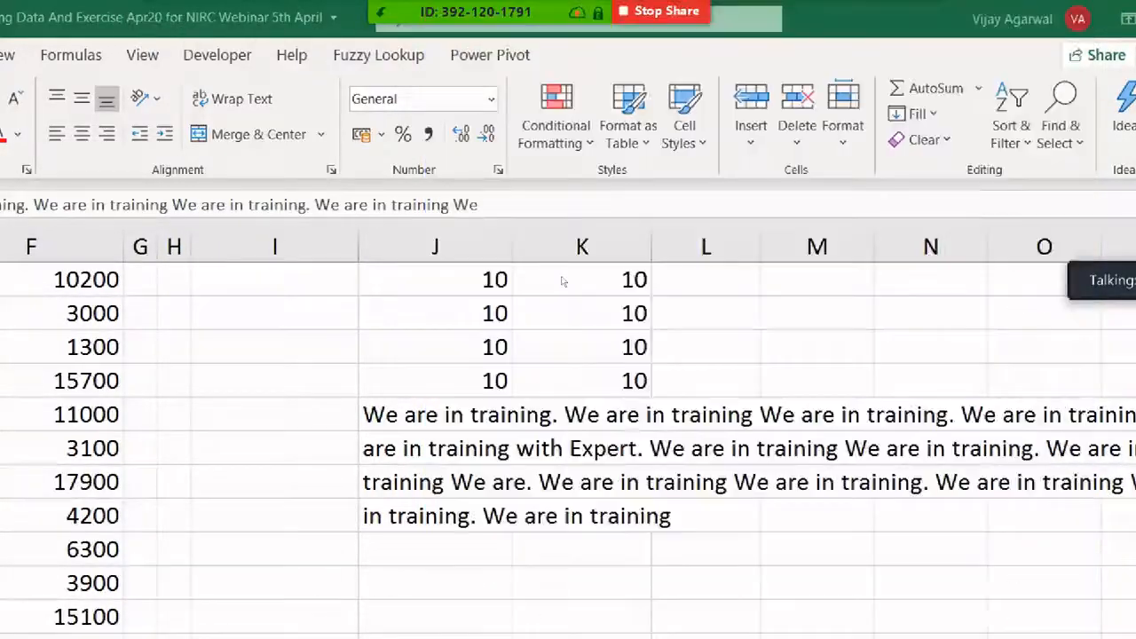
- Widen column J and enter Vijay, Raj, Mohan and Shyam down it
scroll(573, 338, down, 3)
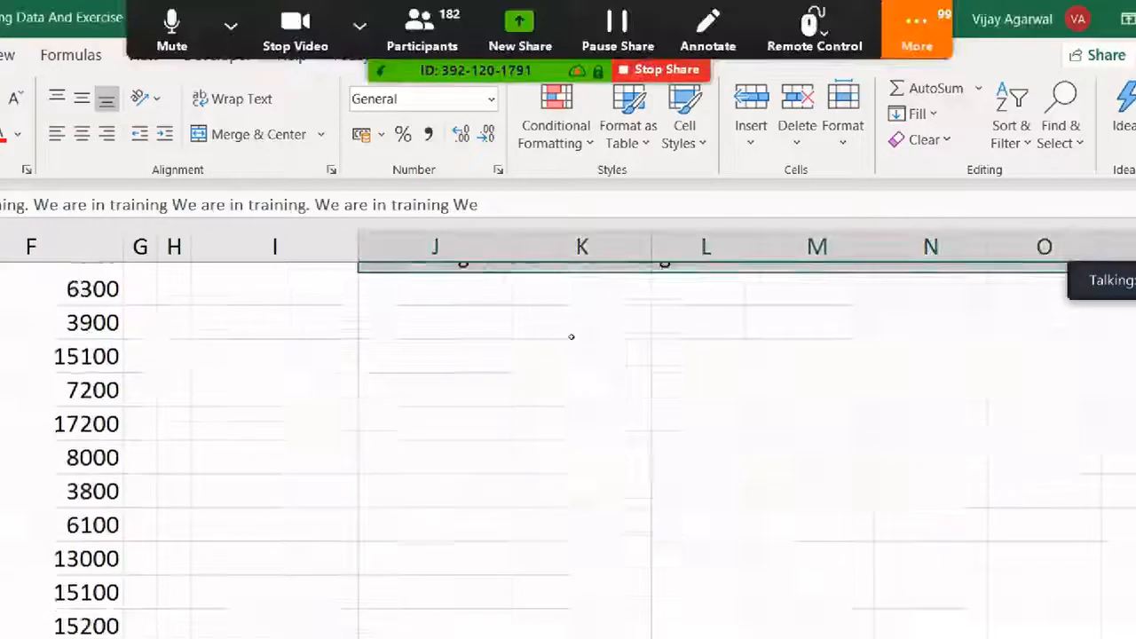
click(493, 347)
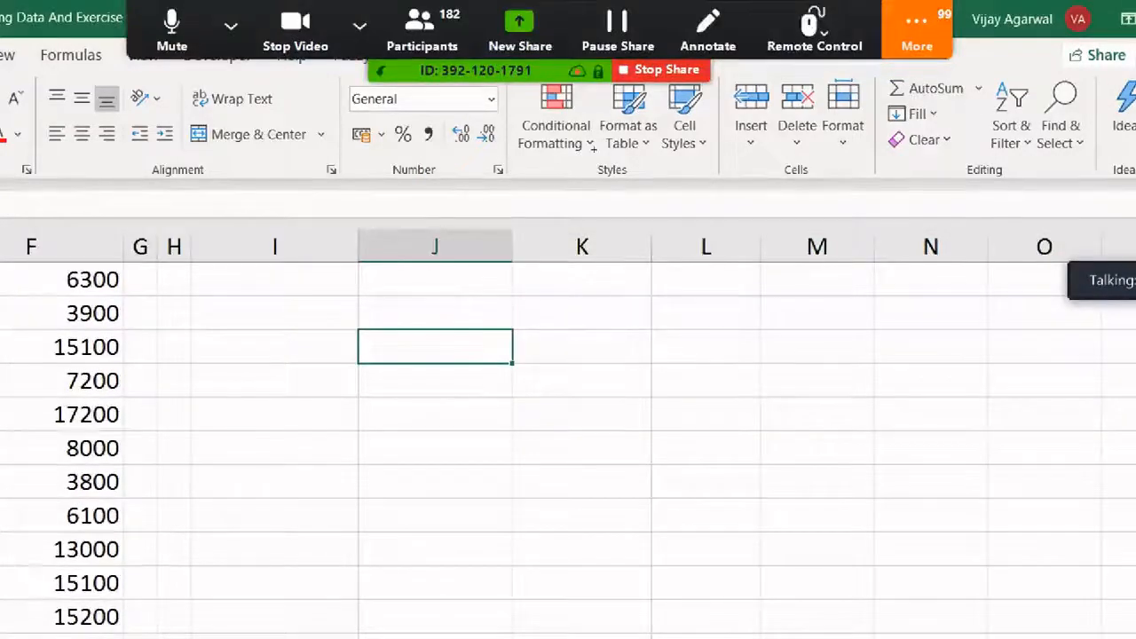
drag(512, 239, 549, 233)
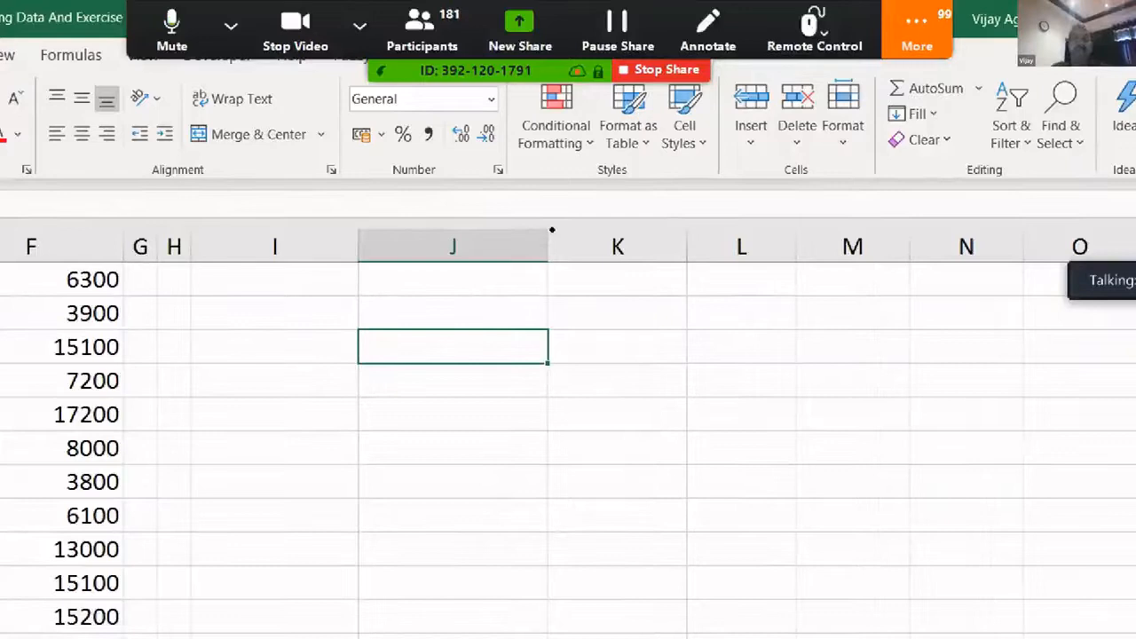
text(Vijay)
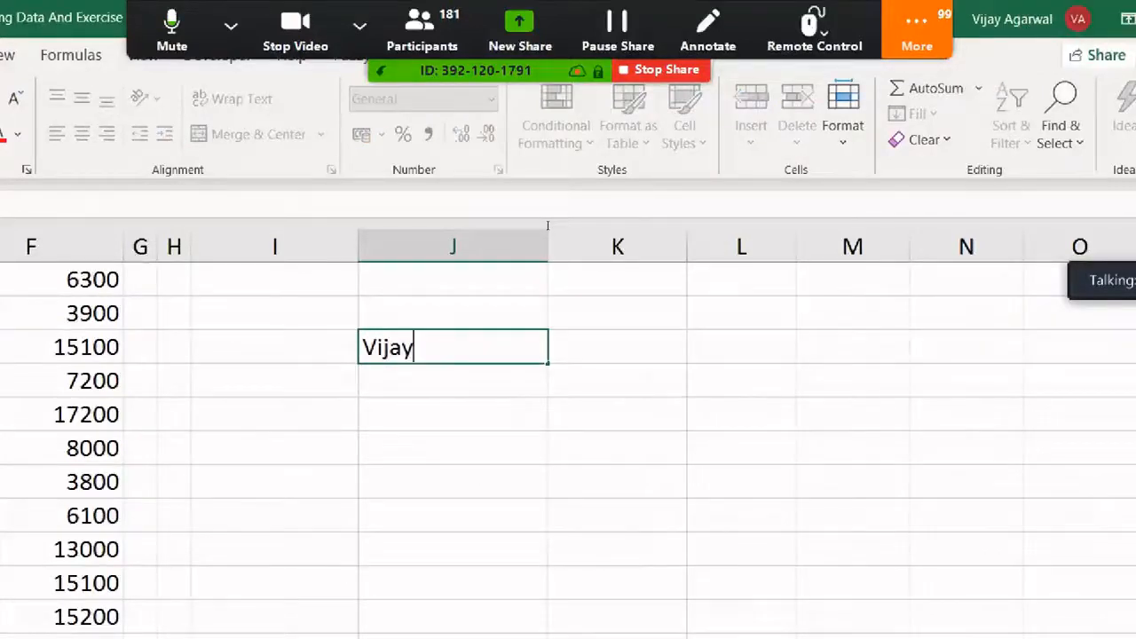
key(Return)
text(Raj)
key(Return)
text(Moha)
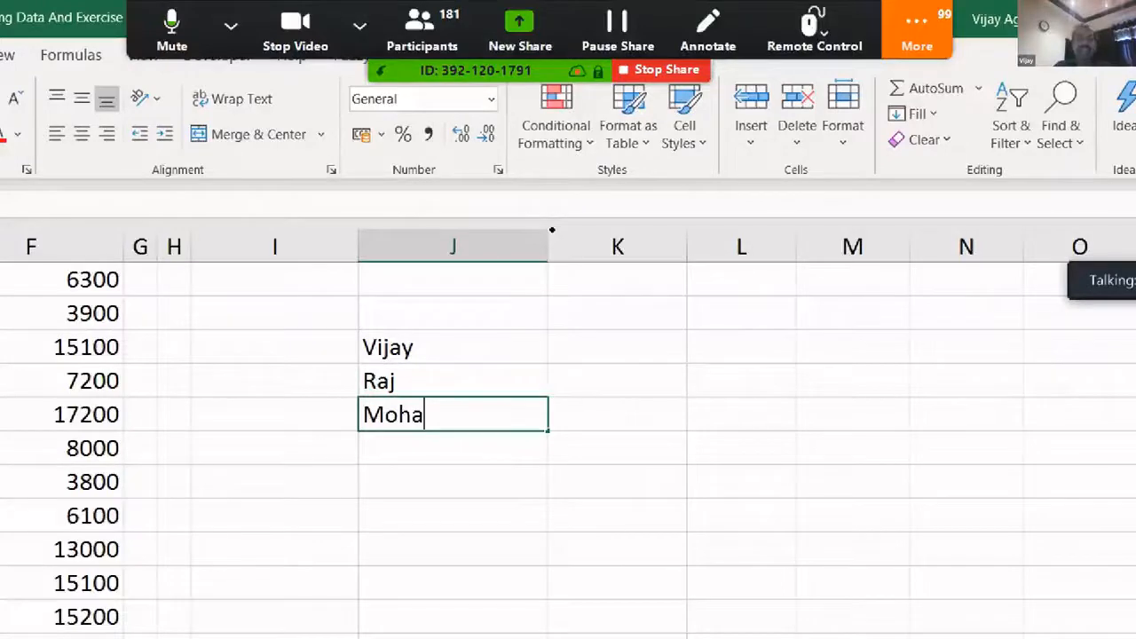
text(n)
key(Return)
text(Shyam)
key(Return)
- Add the misspelt duplicates Vijy and Mohn below Shyam and review the list
key(Up)
key(Up)
key(Up)
key(Up)
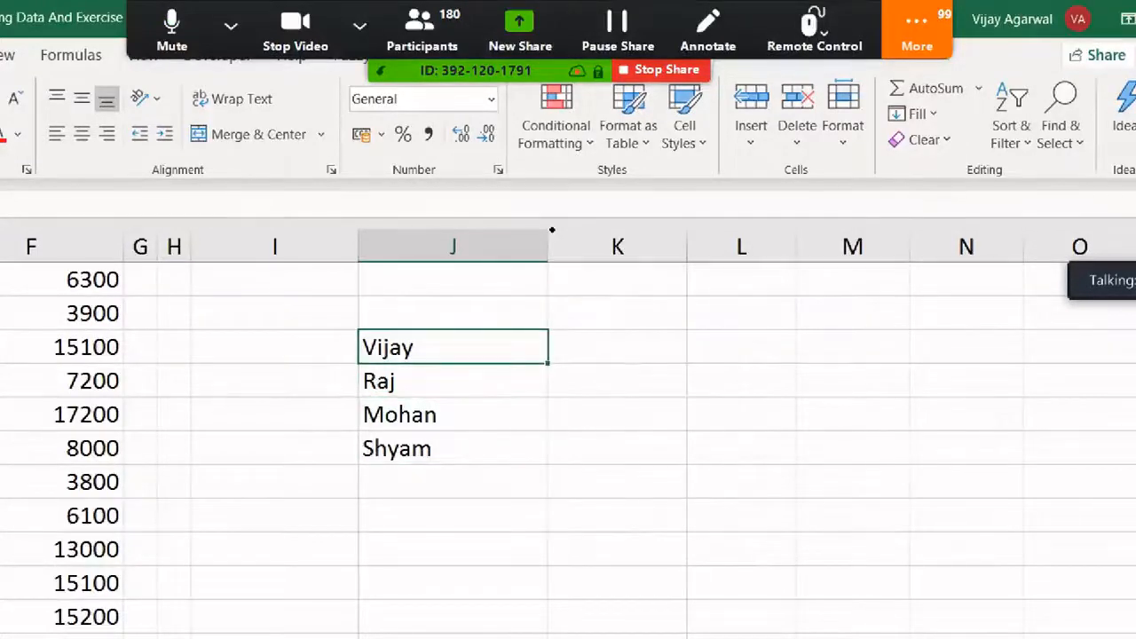
key(Down)
key(Down)
key(Down)
key(Down)
text(Vijy)
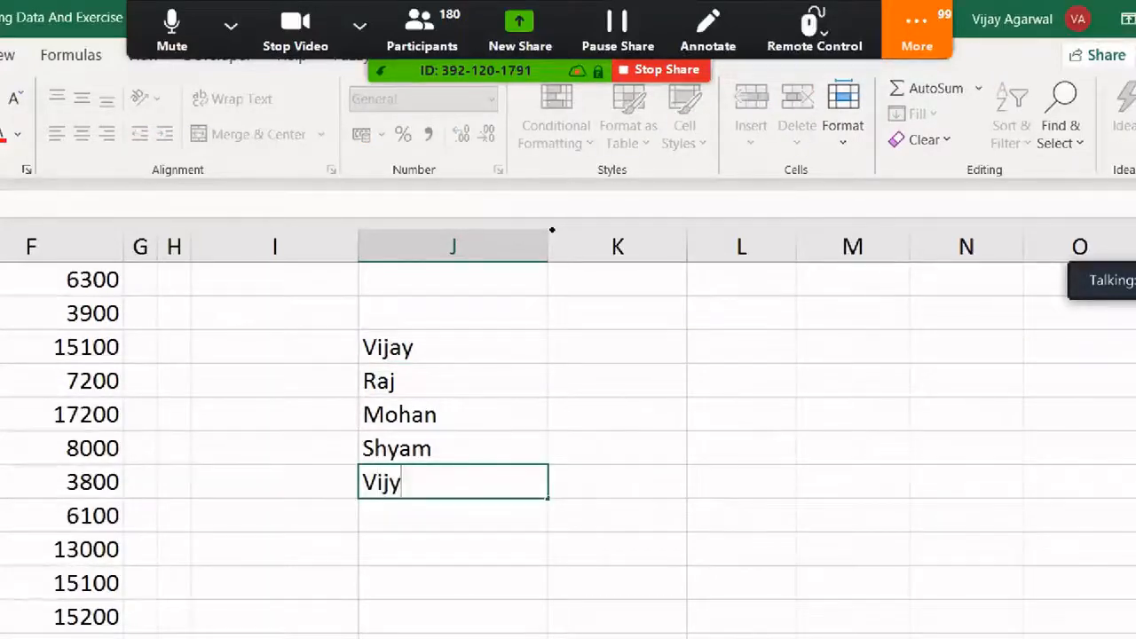
key(Return)
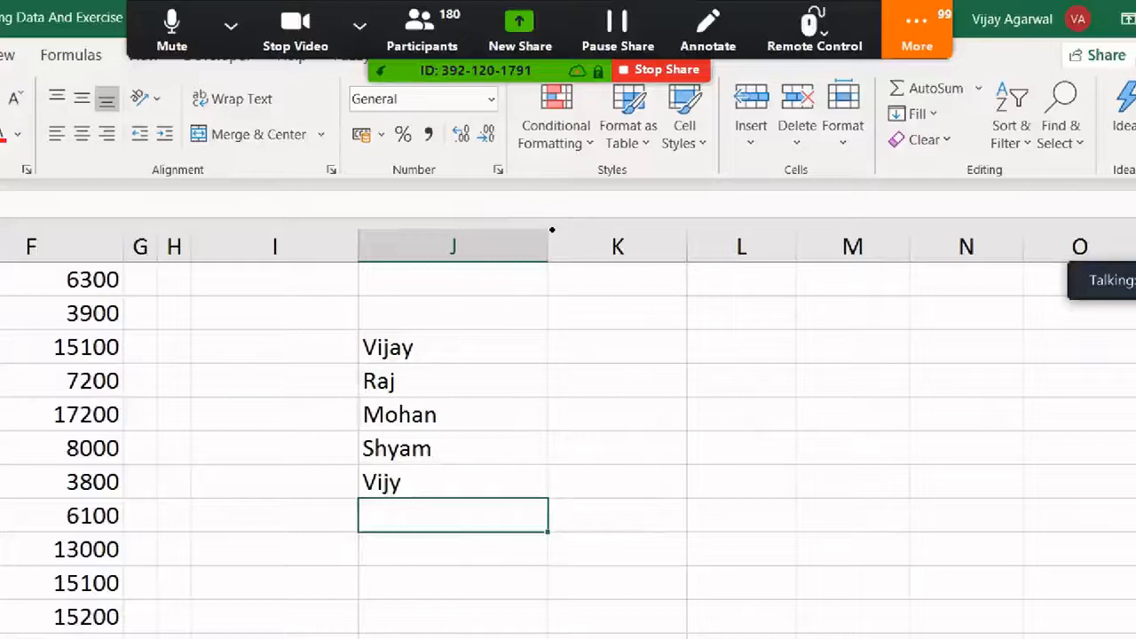
text(Mohn)
key(Return)
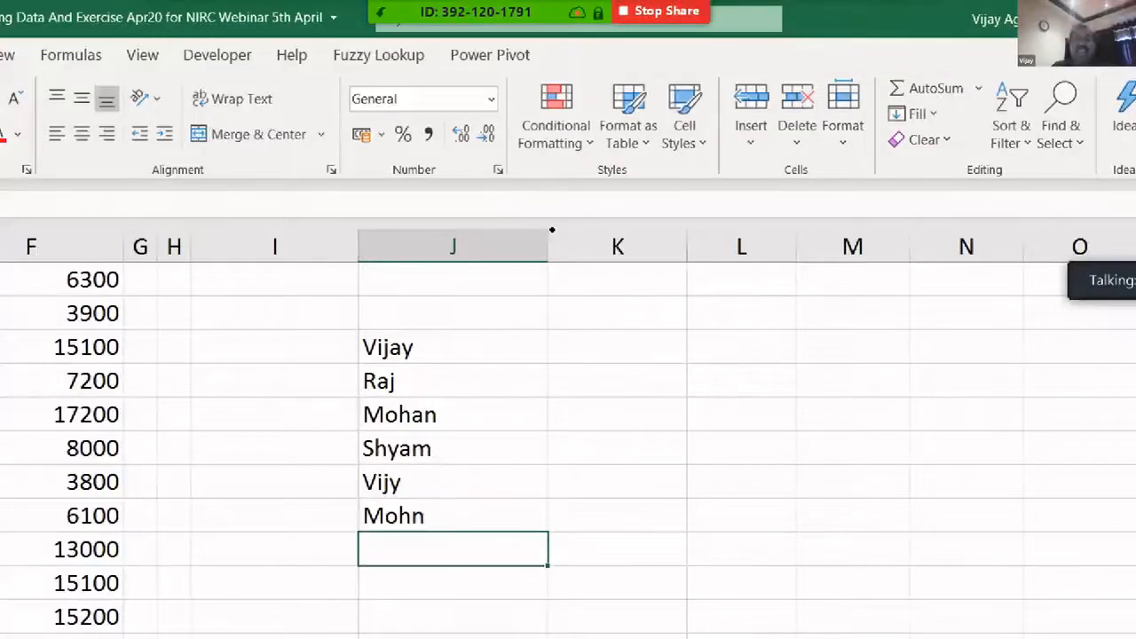
key(Up)
key(Up)
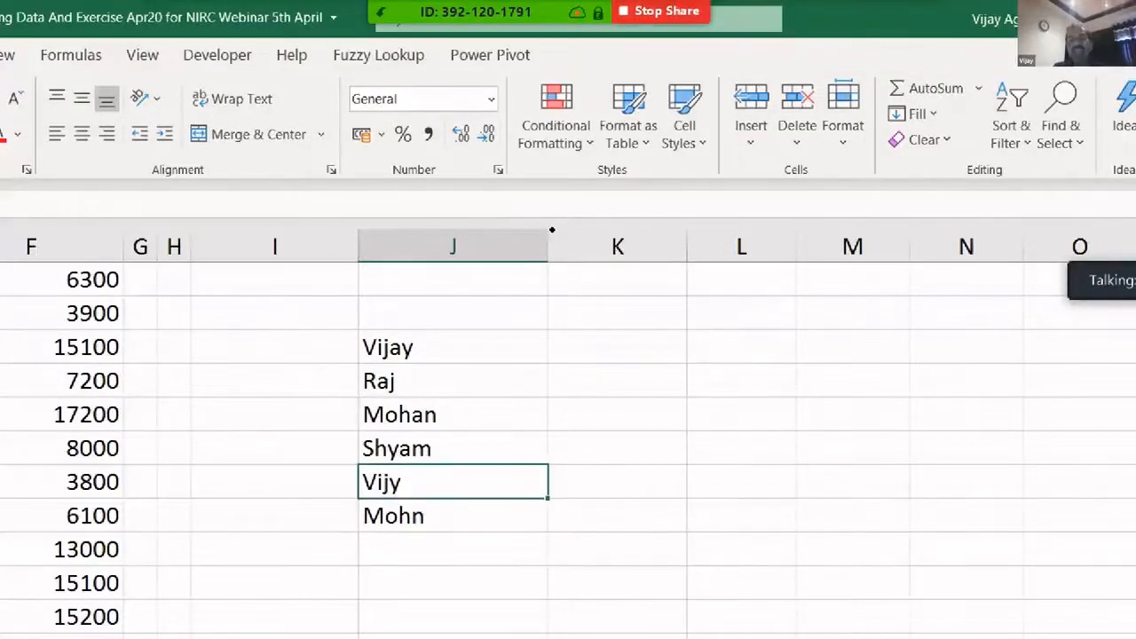
key(Down)
key(Down)
key(Down)
key(Down)
key(Down)
key(Down)
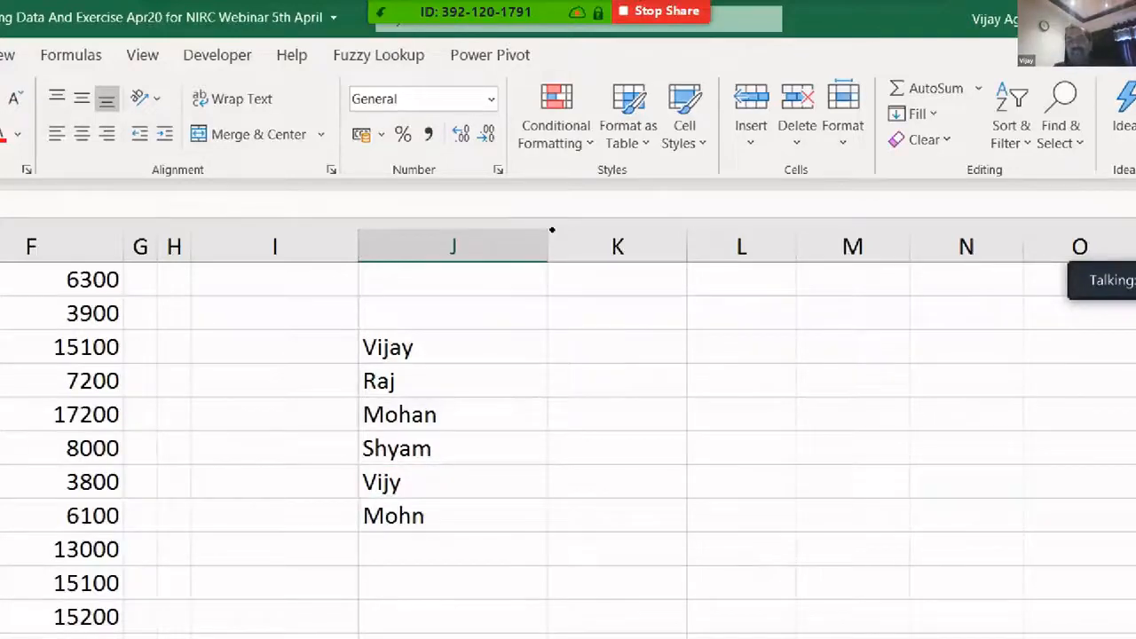
key(Down)
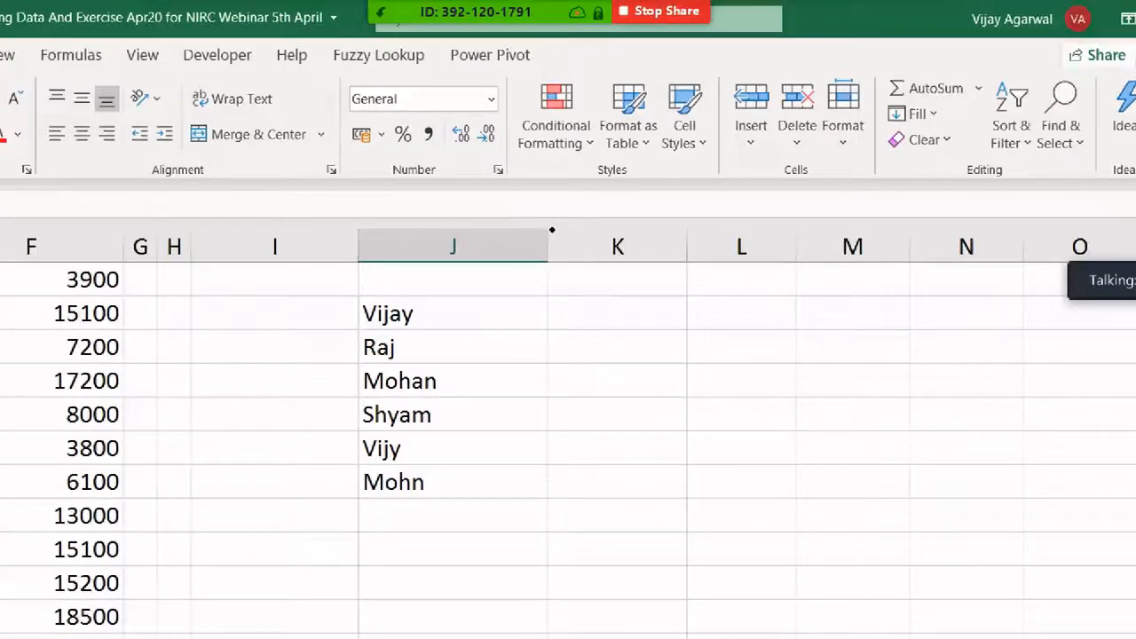
key(Up)
key(Up)
key(Up)
key(Up)
key(Up)
key(Up)
key(Up)
key(Up)
key(Up)
key(Up)
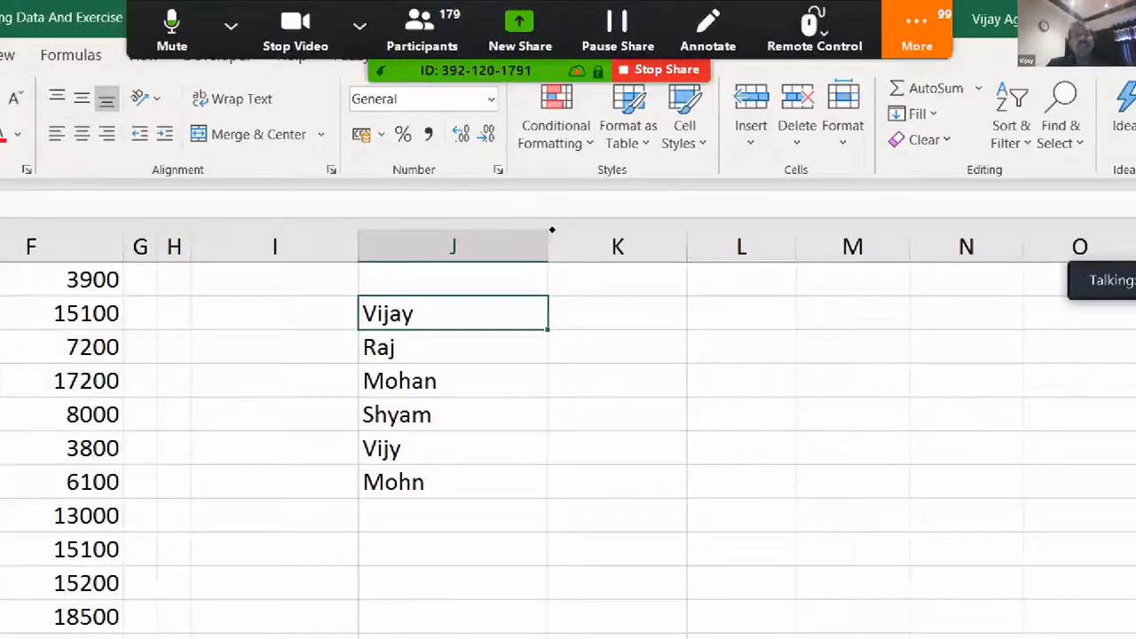
key(Down)
key(Down)
key(Down)
key(Down)
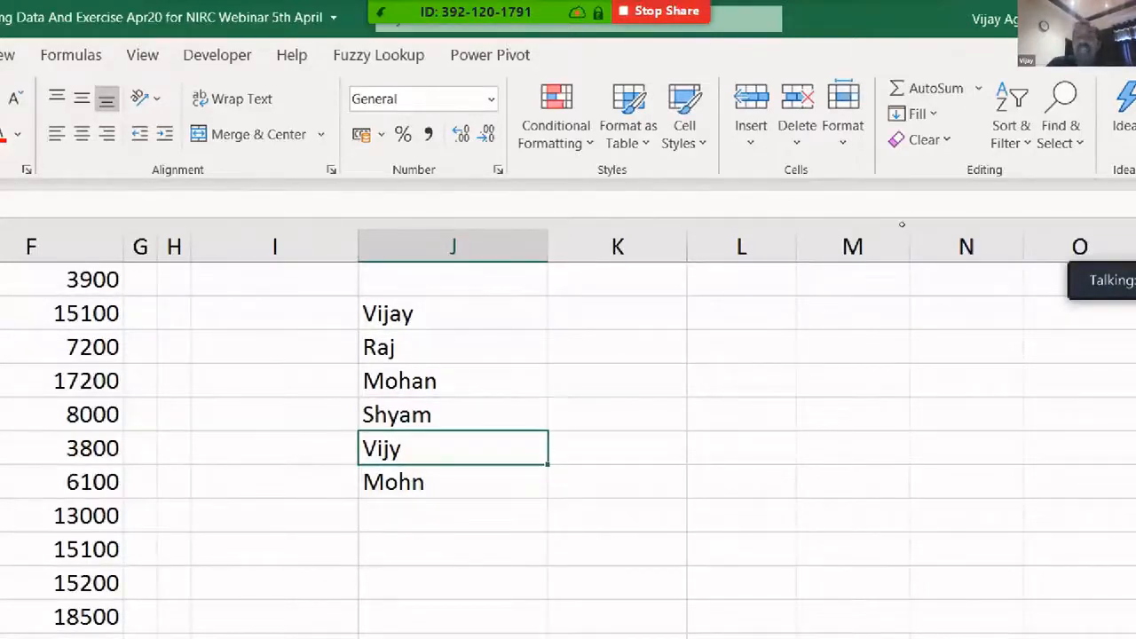
- Enter a reference list of vijay, Mohan and Raj down column N
click(965, 313)
text(vijay)
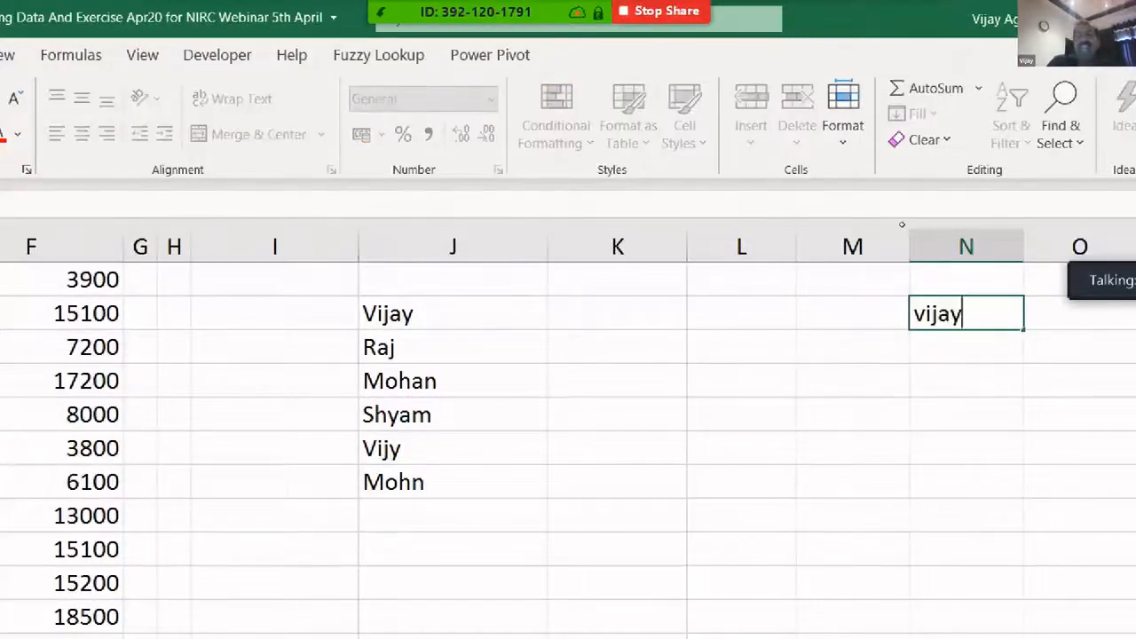
key(Return)
text(Mohan)
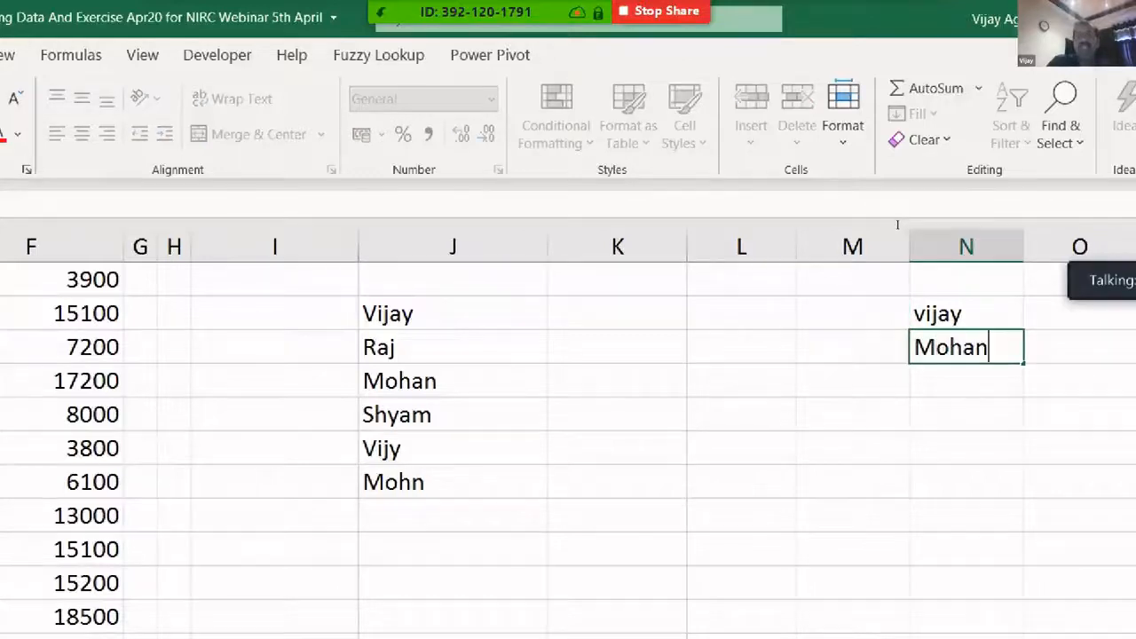
key(Return)
text(Ra)
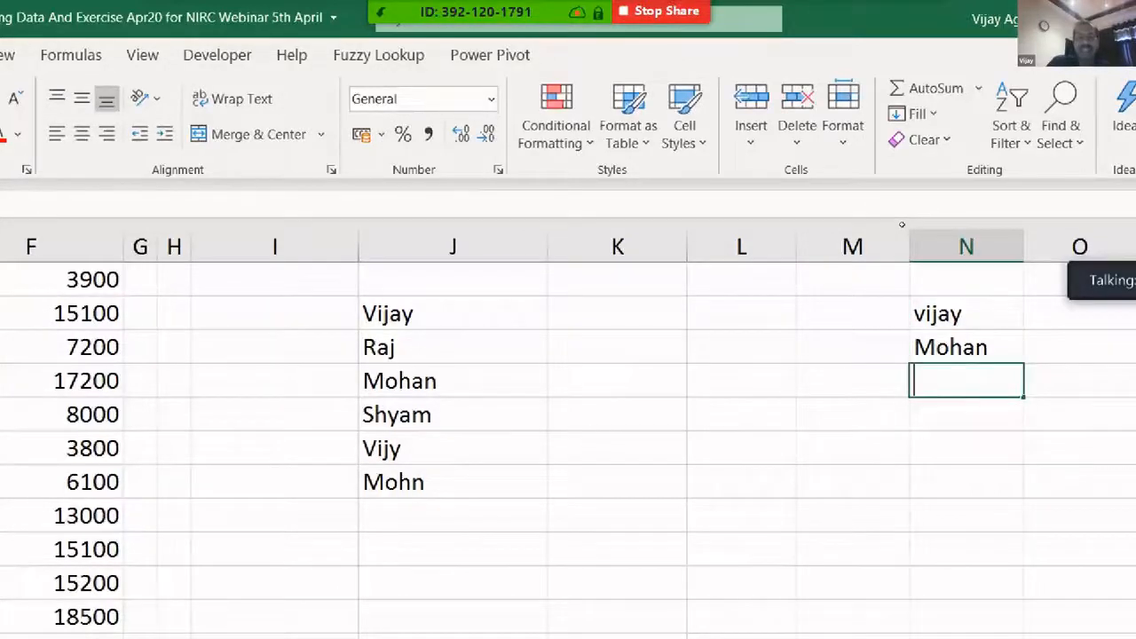
text(j)
key(Return)
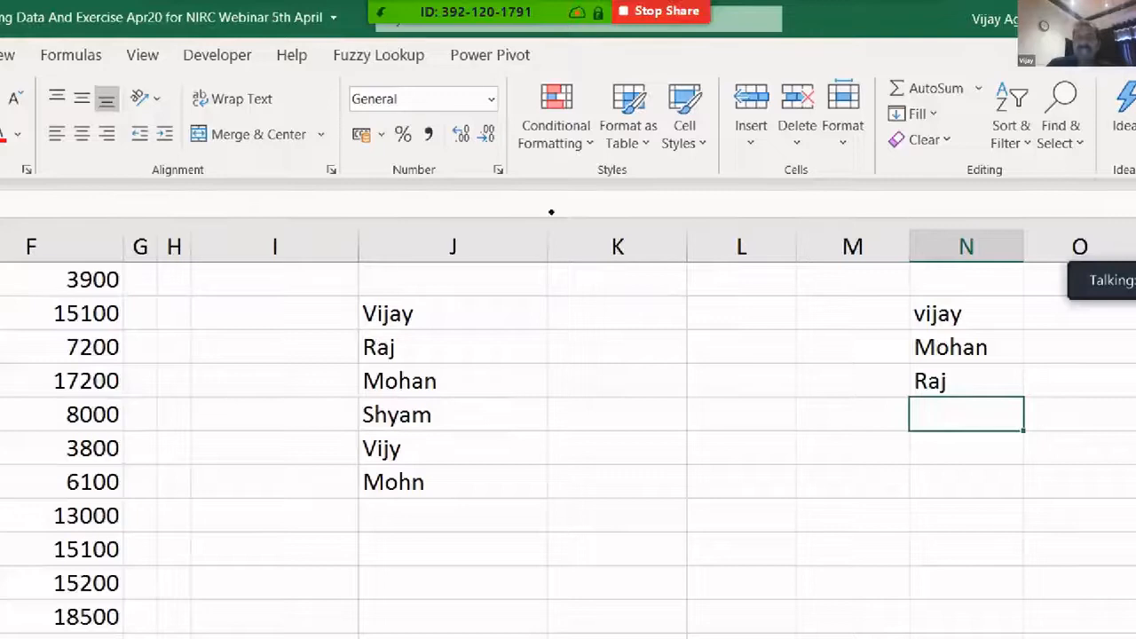
- Select the names in columns N and J and the empty cells in column K
drag(987, 315, 987, 380)
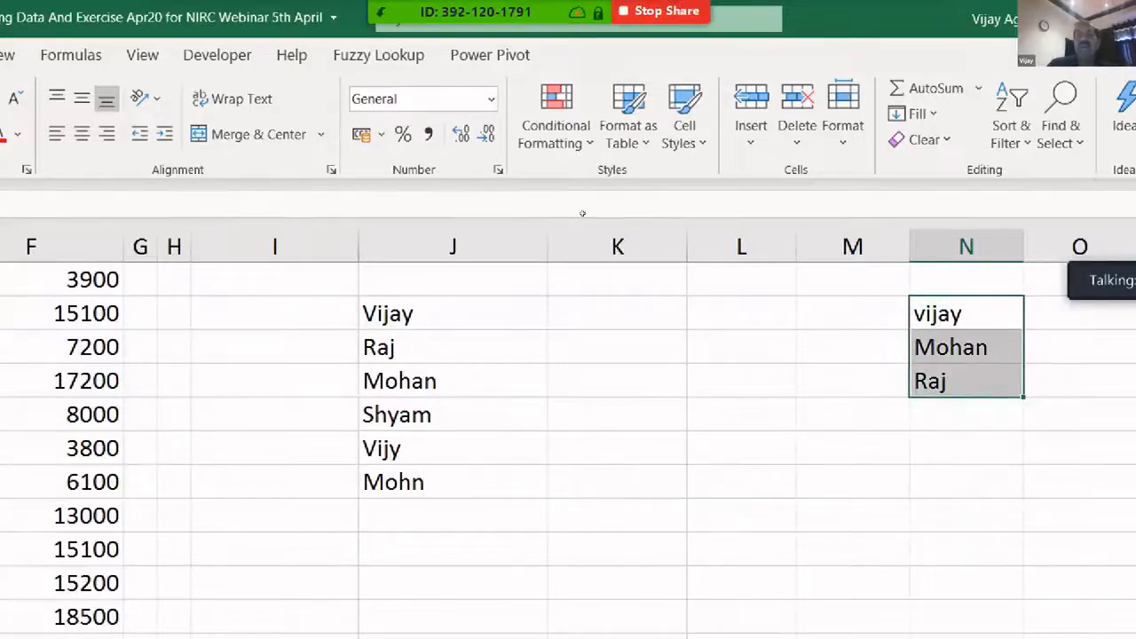
drag(523, 313, 524, 482)
drag(656, 309, 657, 482)
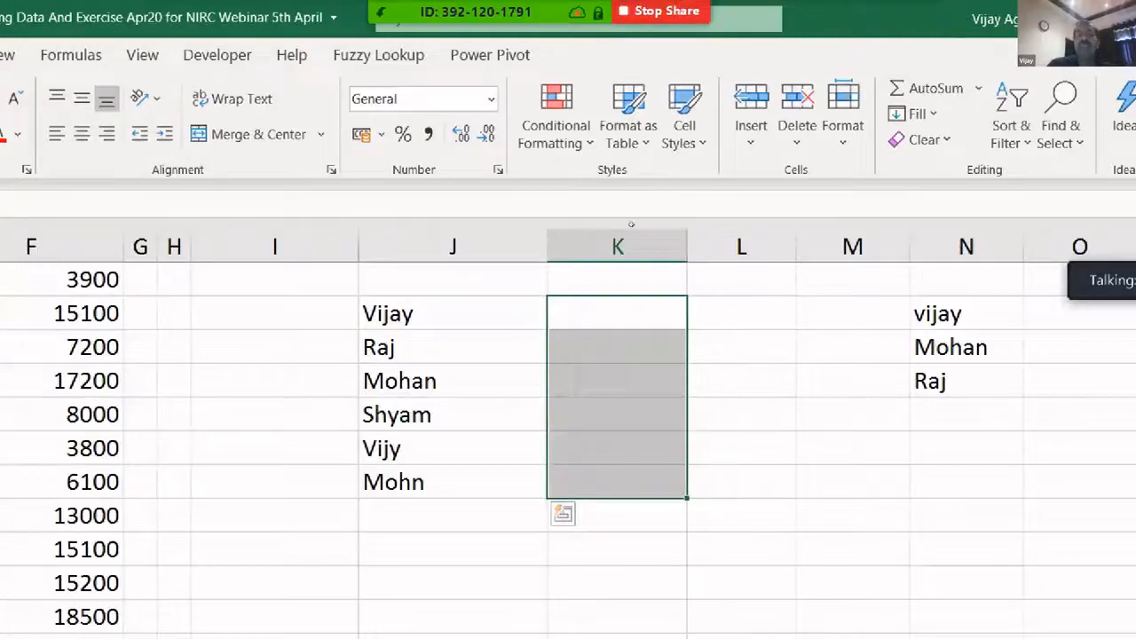
click(524, 347)
click(647, 311)
key(shift+Down)
key(shift+Down)
key(shift+Down)
key(shift+Down)
key(shift+Down)
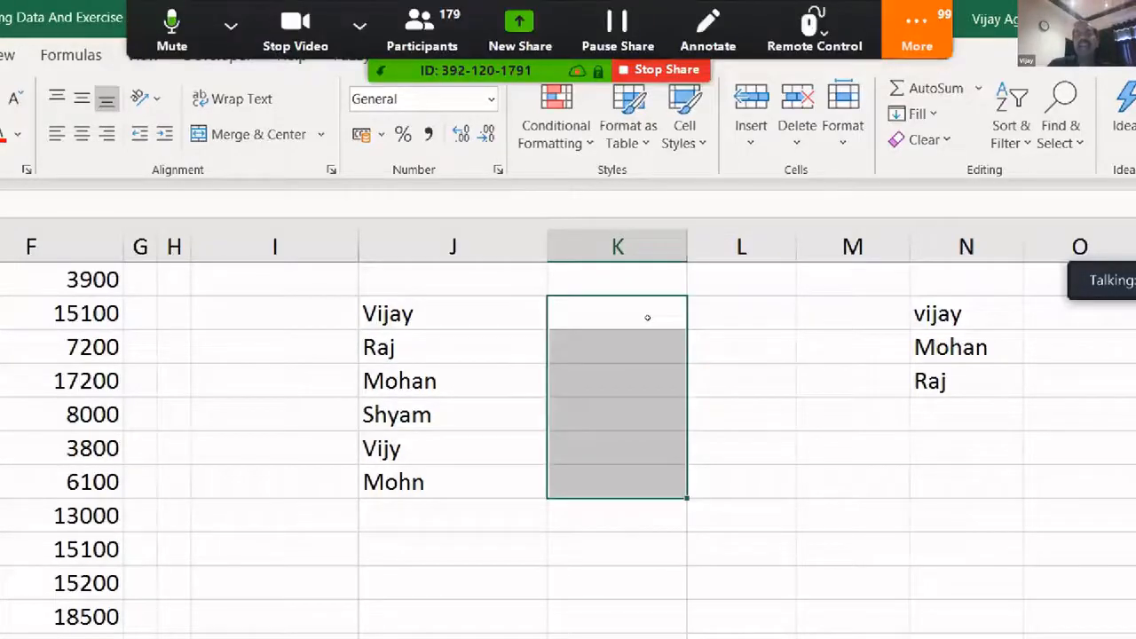
- Enter vijy in M2 beside vijay, leaving M3 empty
click(852, 347)
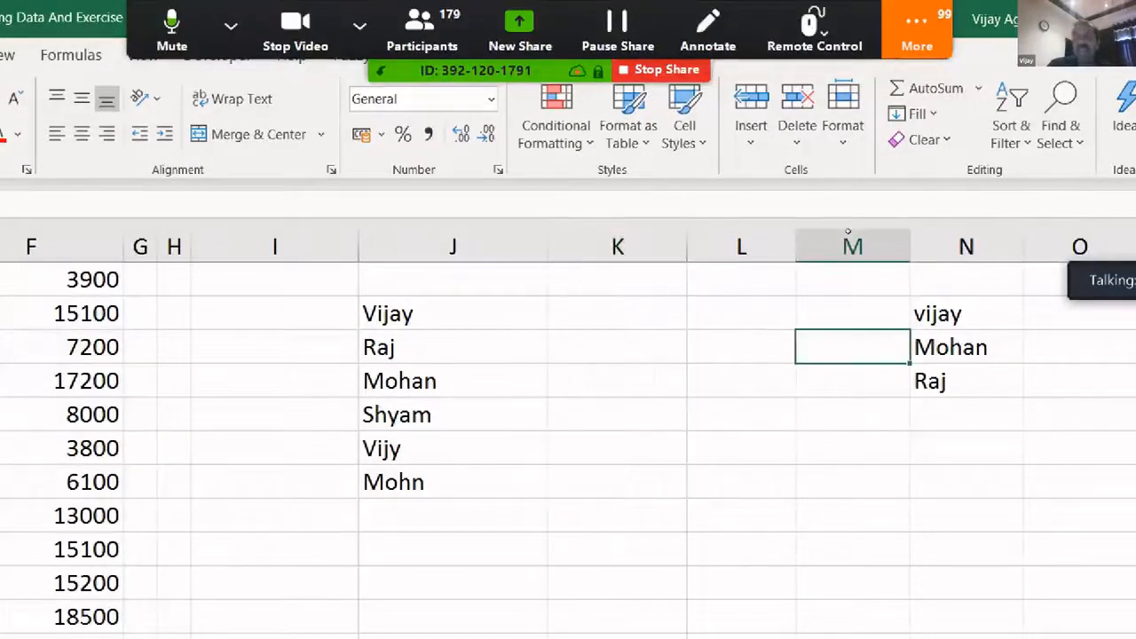
key(Up)
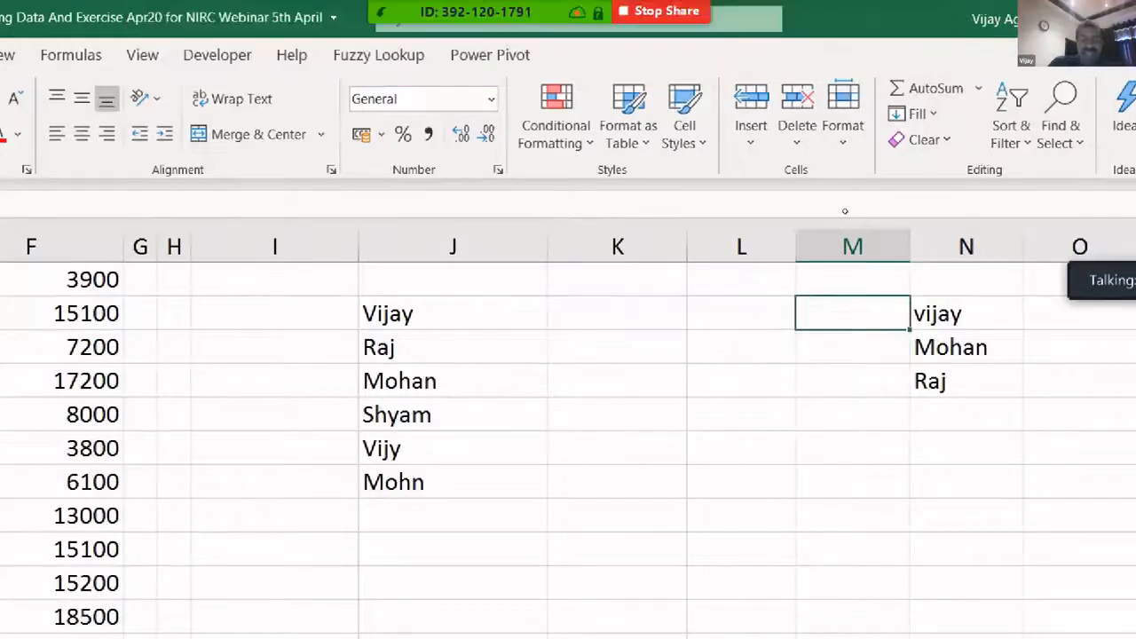
text(vijy)
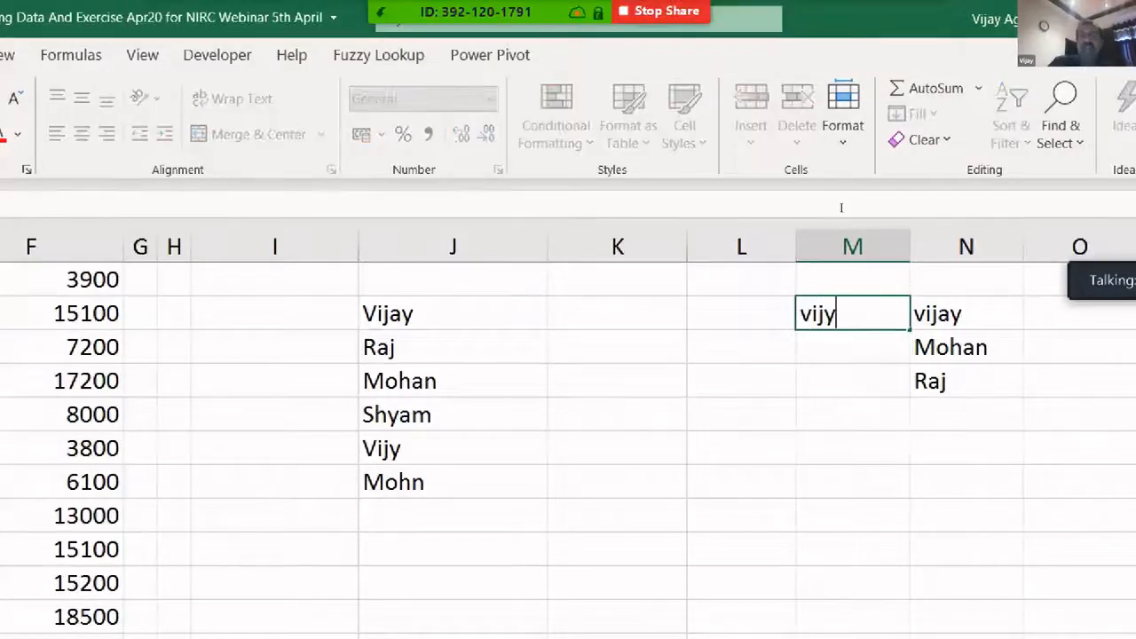
key(Return)
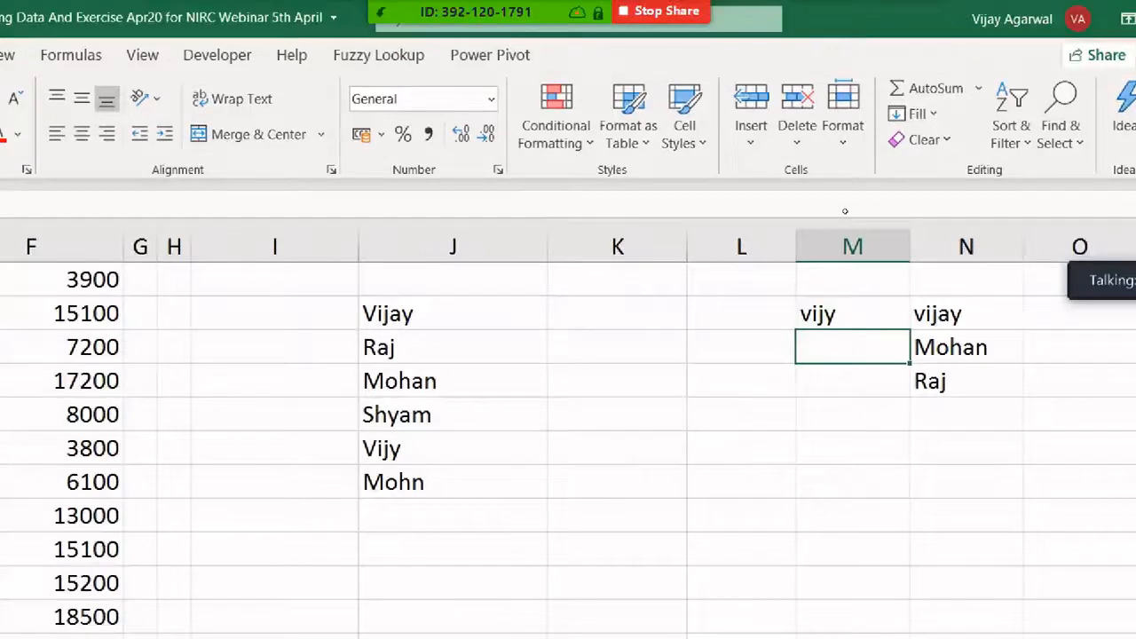
text(oh)
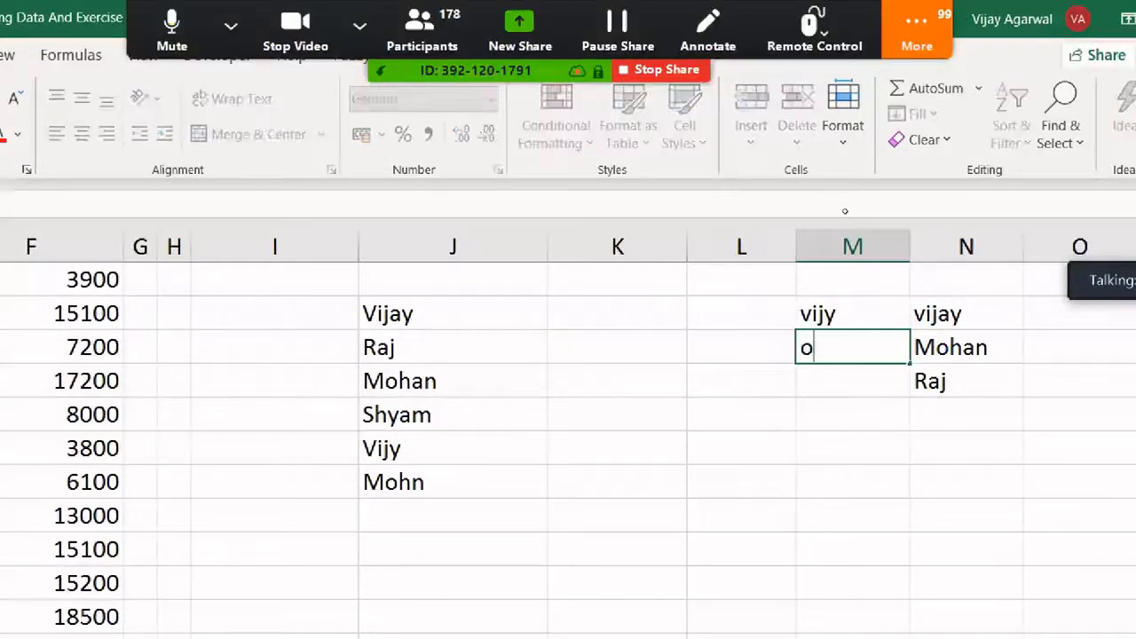
key(BackSpace)
key(BackSpace)
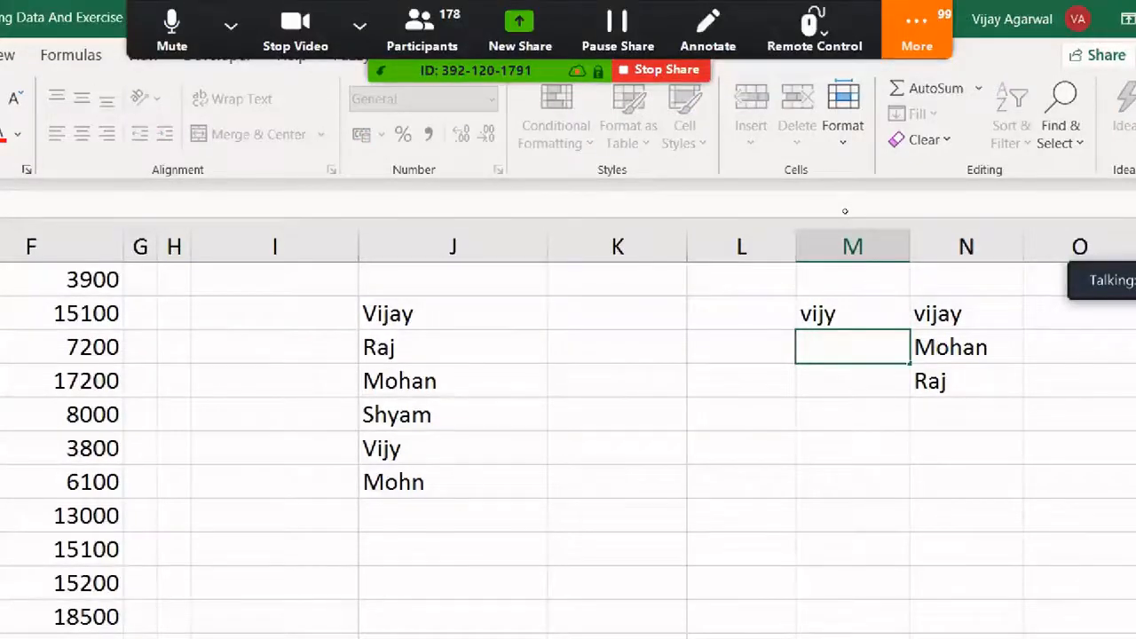
key(Escape)
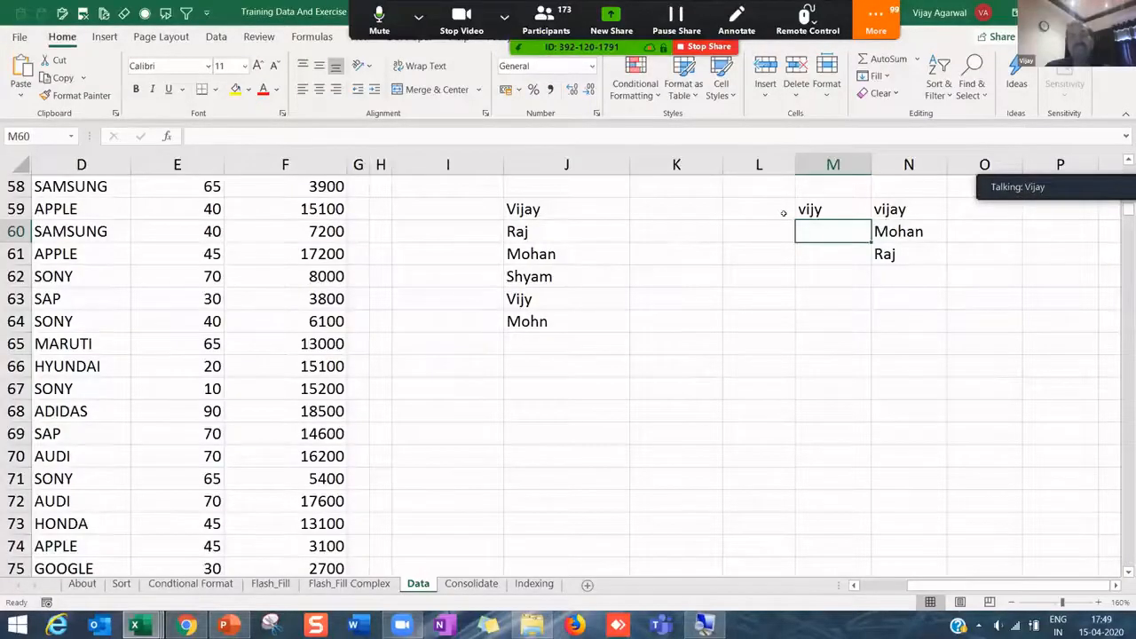
- Clear all contents of columns L through N
drag(759, 166, 906, 165)
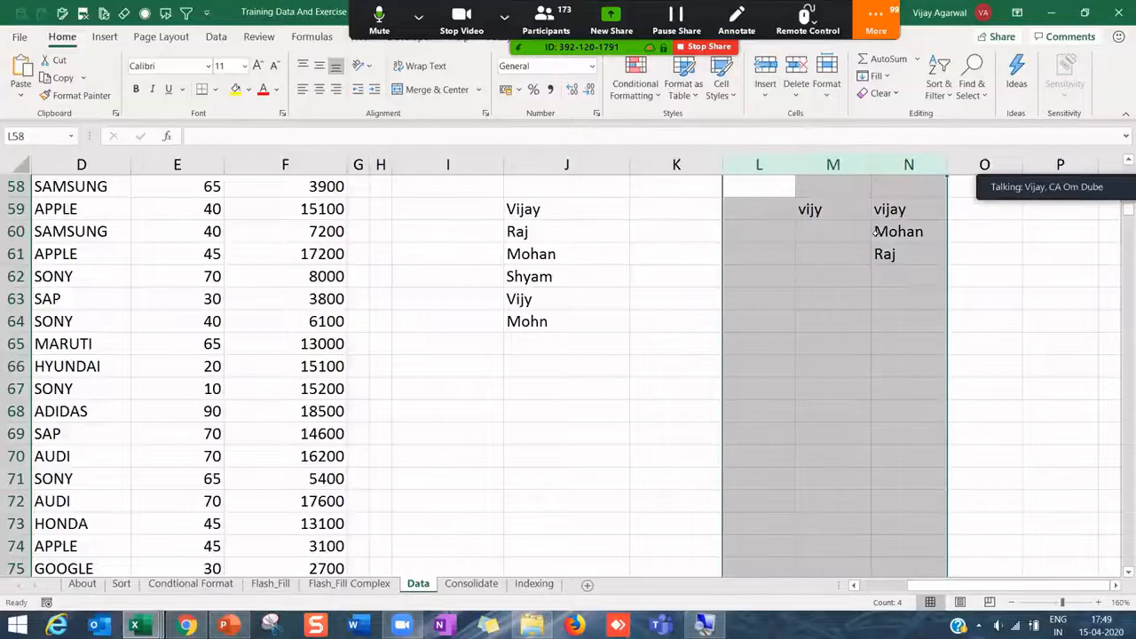
key(Delete)
click(647, 318)
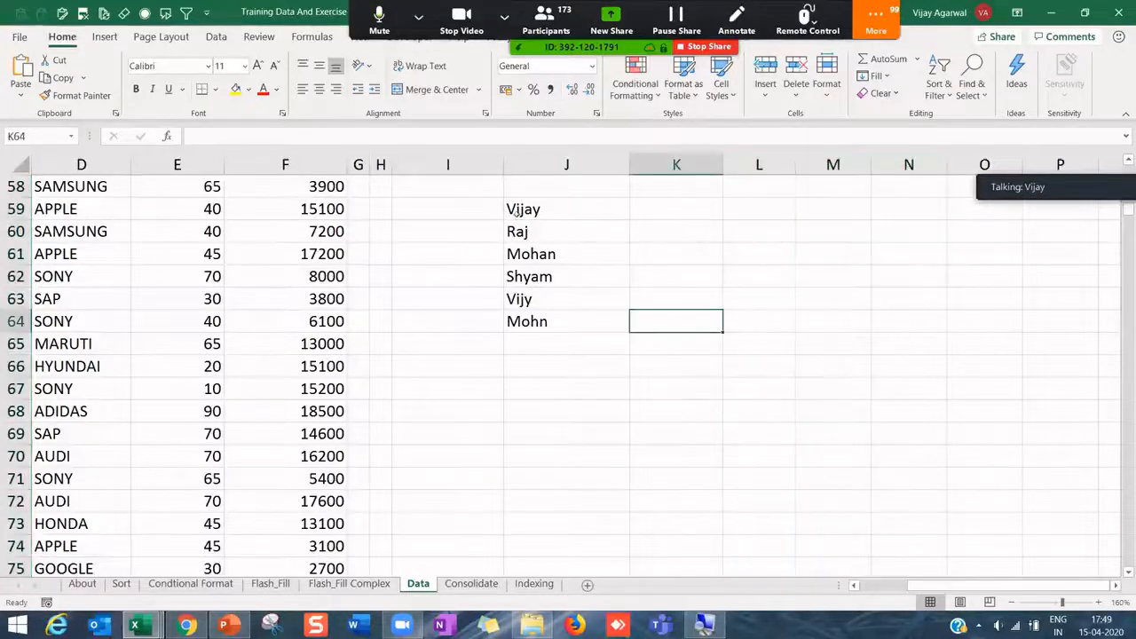
- Add a bold 'Name' header above the names in column J
click(525, 189)
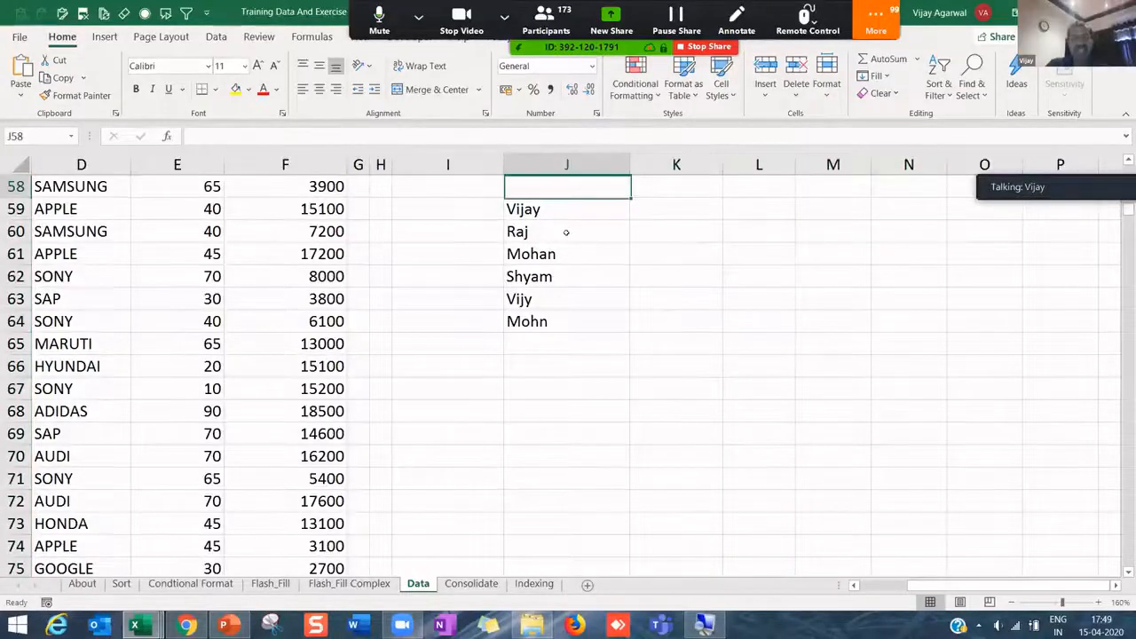
text(Name)
key(Return)
key(Up)
key(ctrl+b)
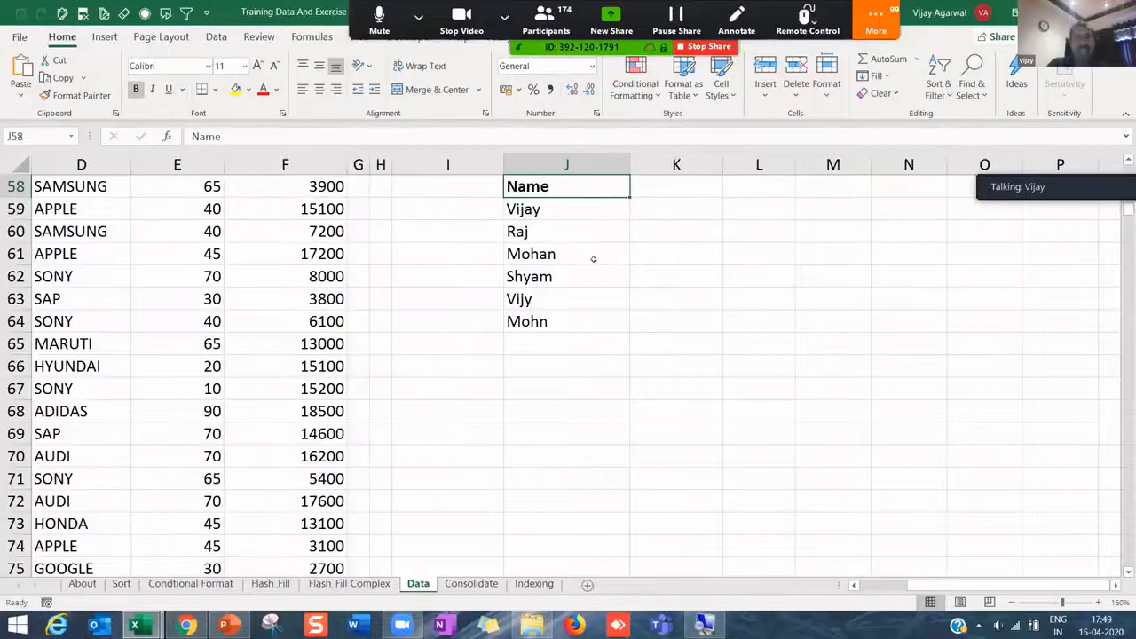
- Delete the misspelt Vijy and Mohn entries, leaving Name through Shyam
drag(566, 215, 562, 318)
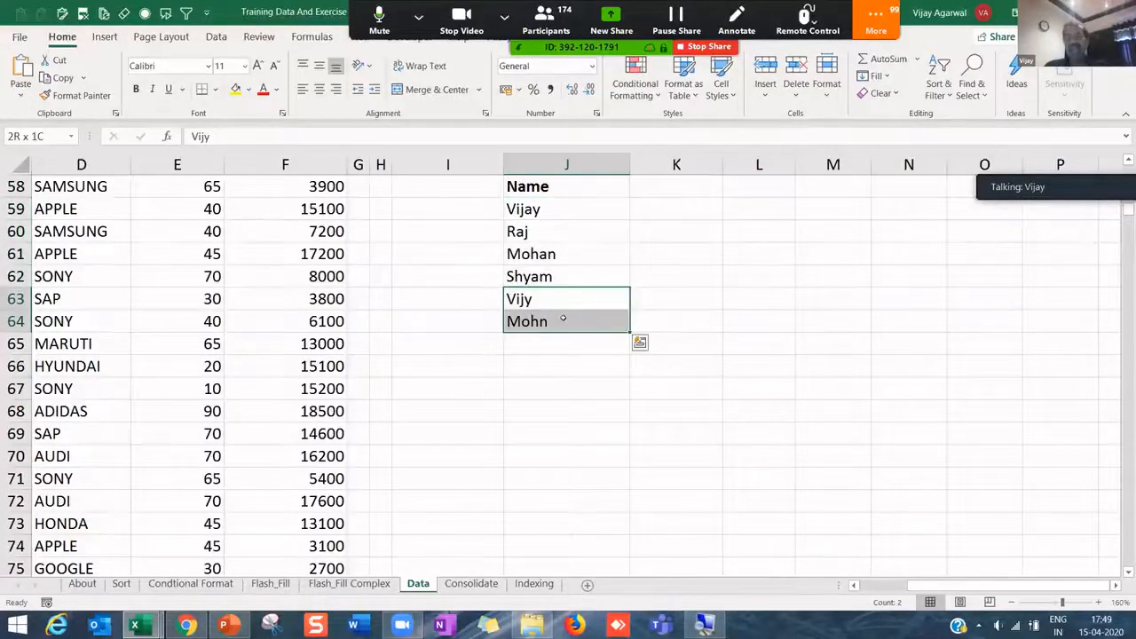
key(Delete)
click(569, 253)
drag(552, 188, 563, 271)
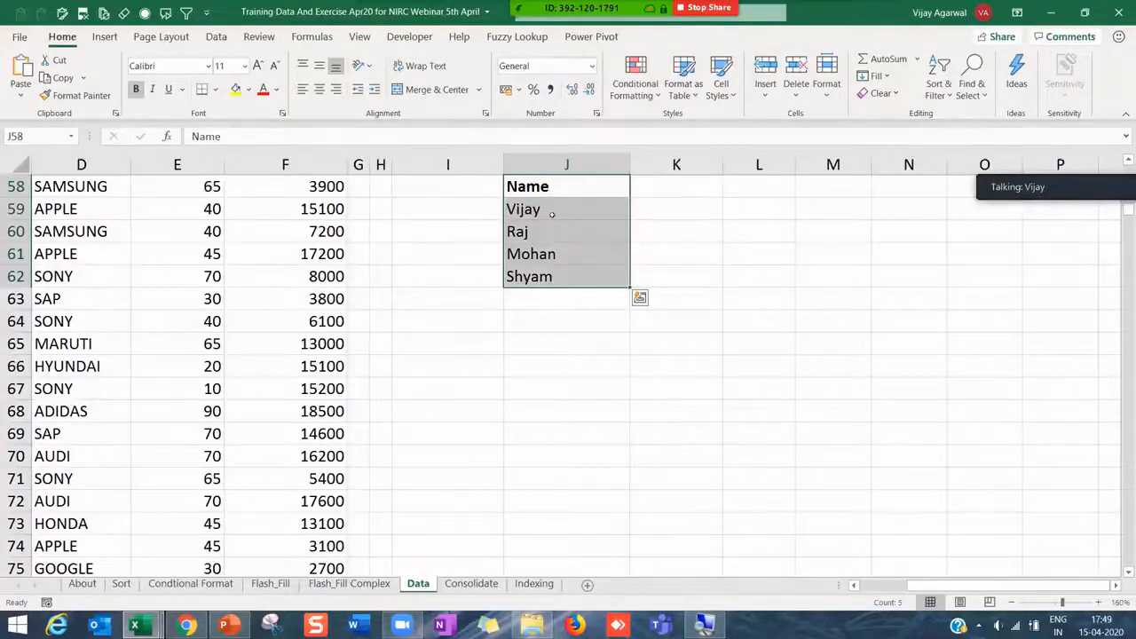
click(839, 356)
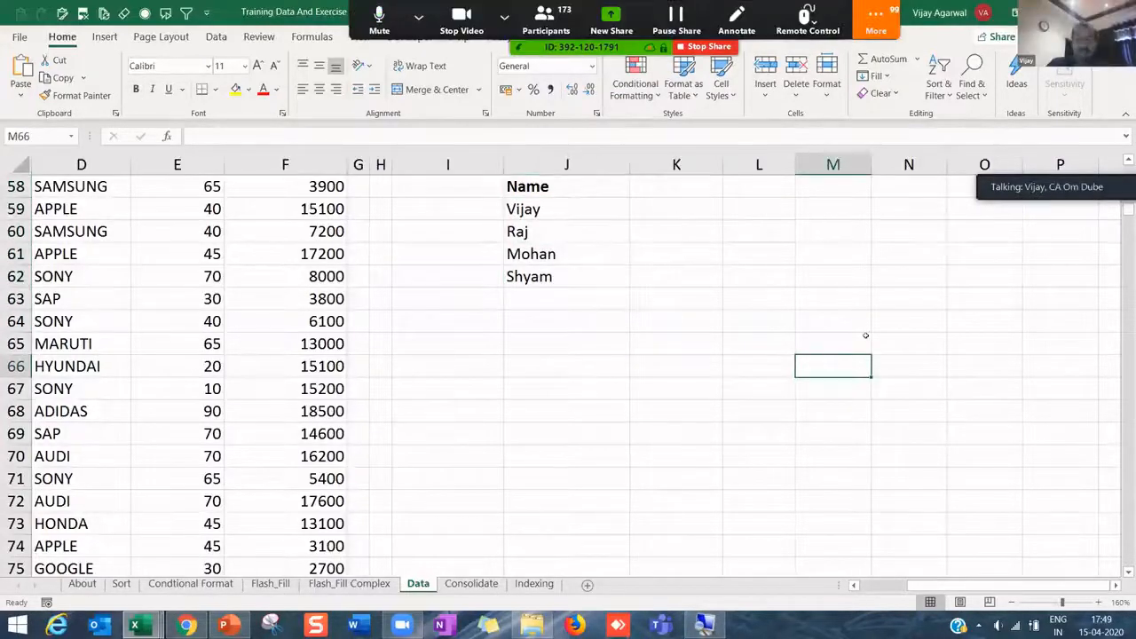
- Add List data validation to M66 with source J59:J62 (Vijay, Raj, Mohan, Shyam)
text(=)
key(Escape)
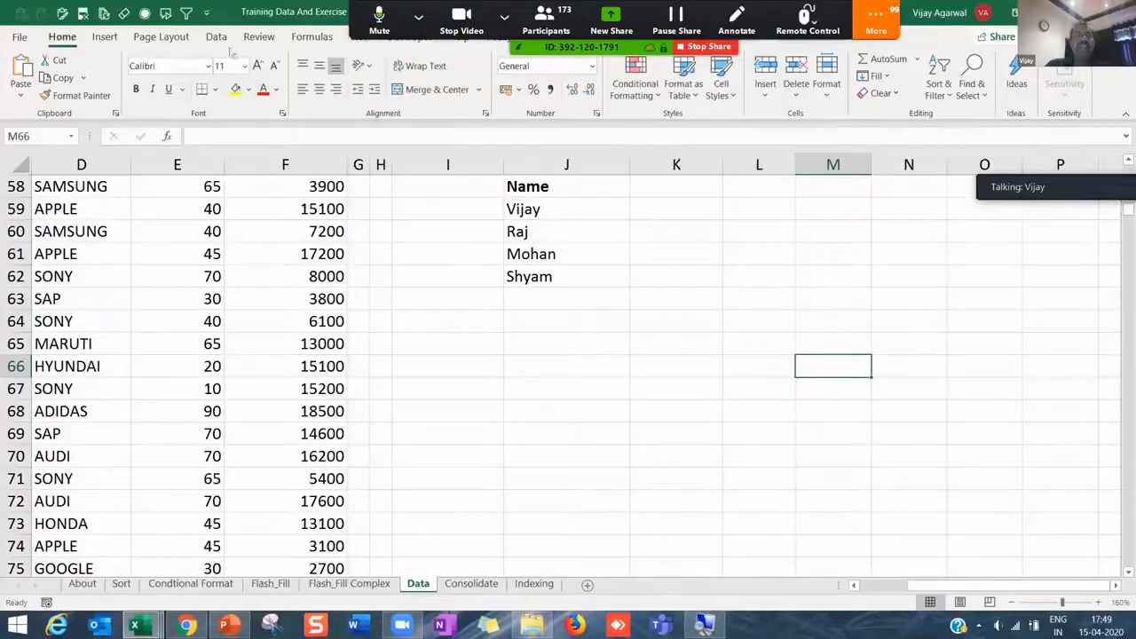
click(215, 39)
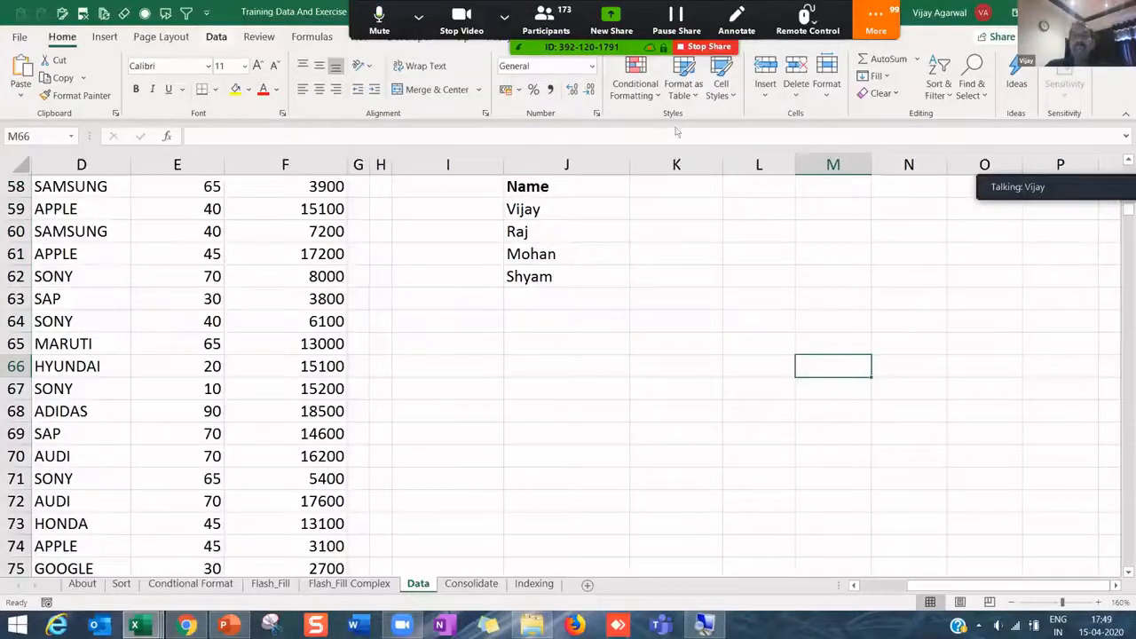
click(742, 94)
click(781, 112)
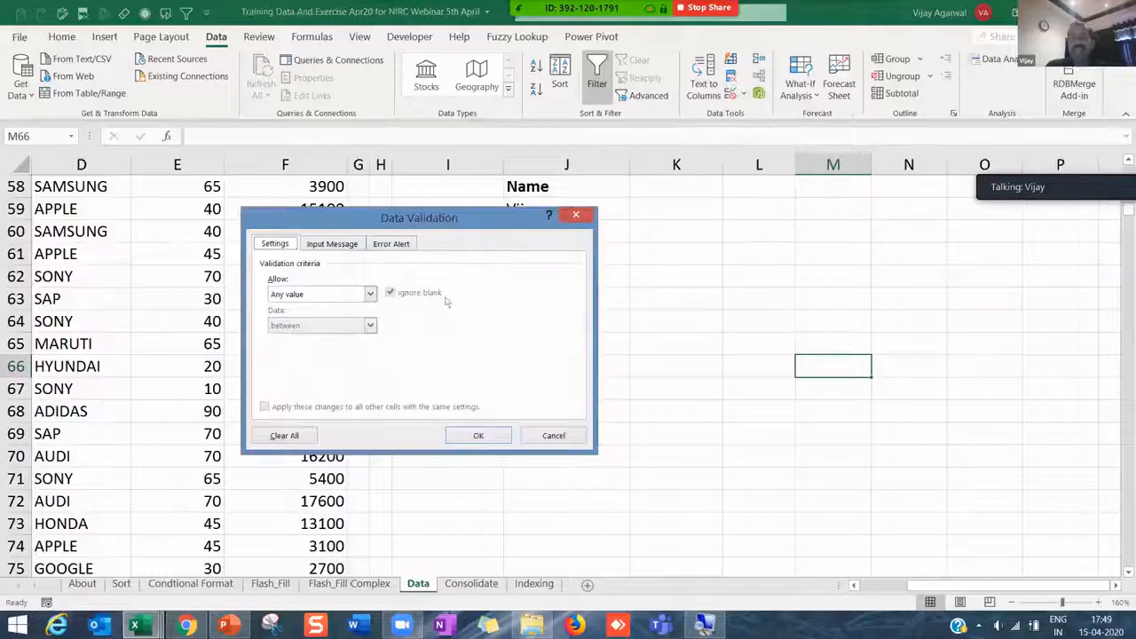
click(370, 294)
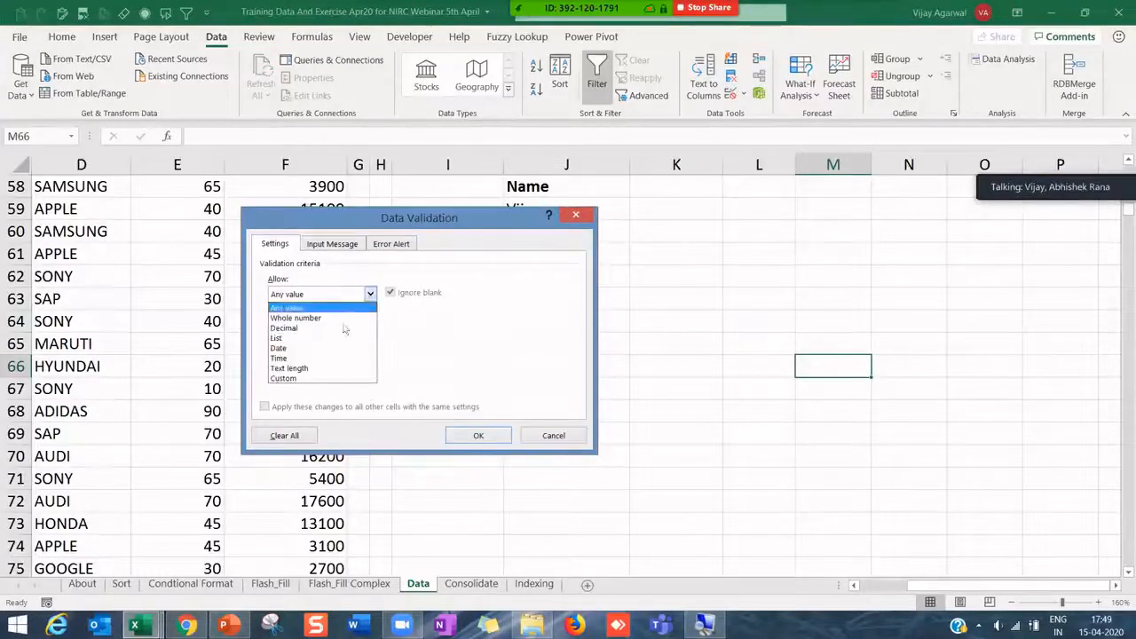
click(337, 335)
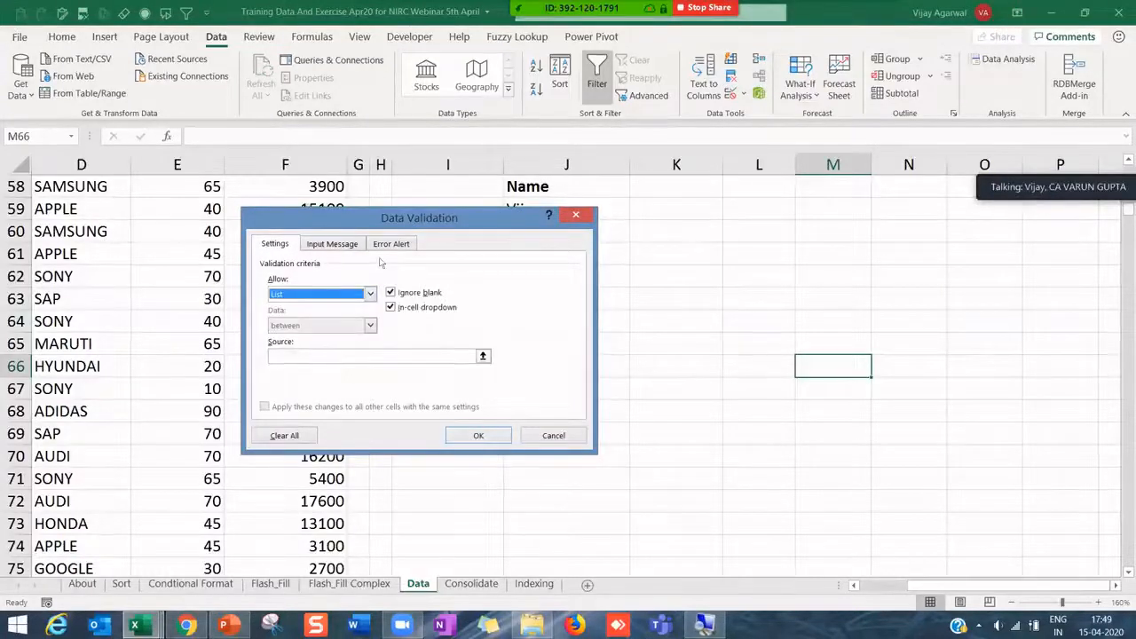
drag(379, 217, 267, 302)
click(261, 440)
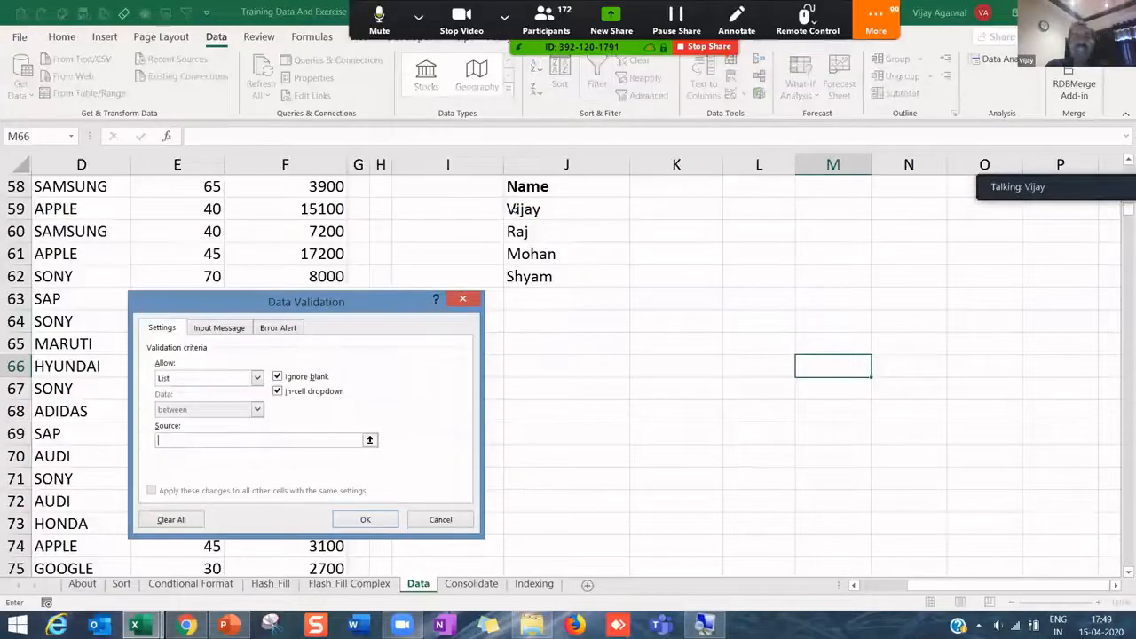
drag(515, 210, 532, 276)
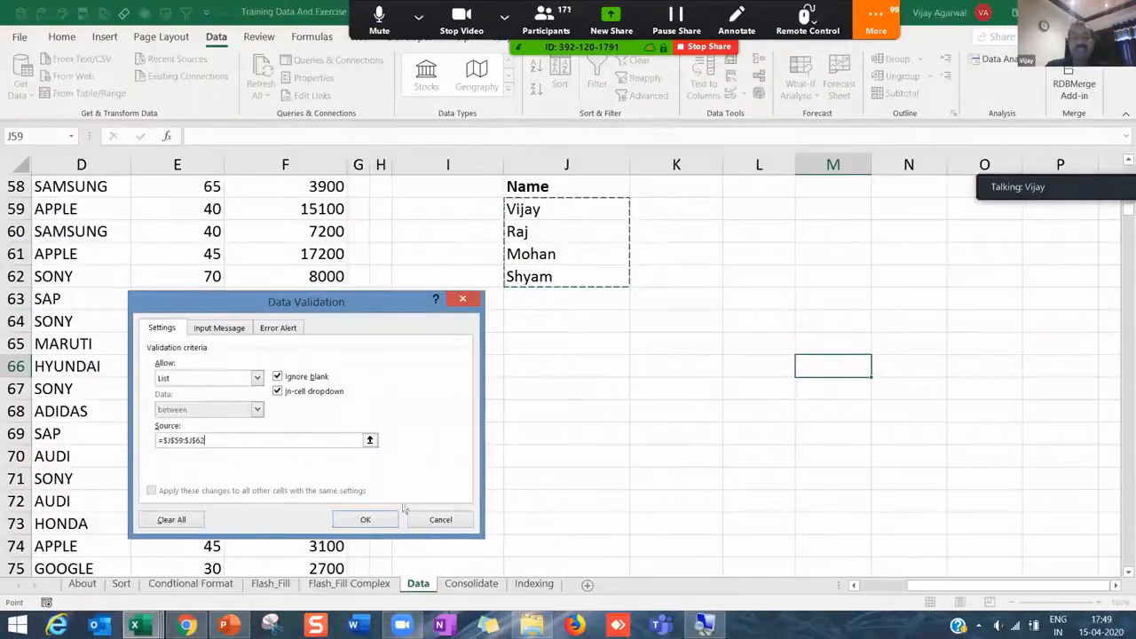
click(366, 519)
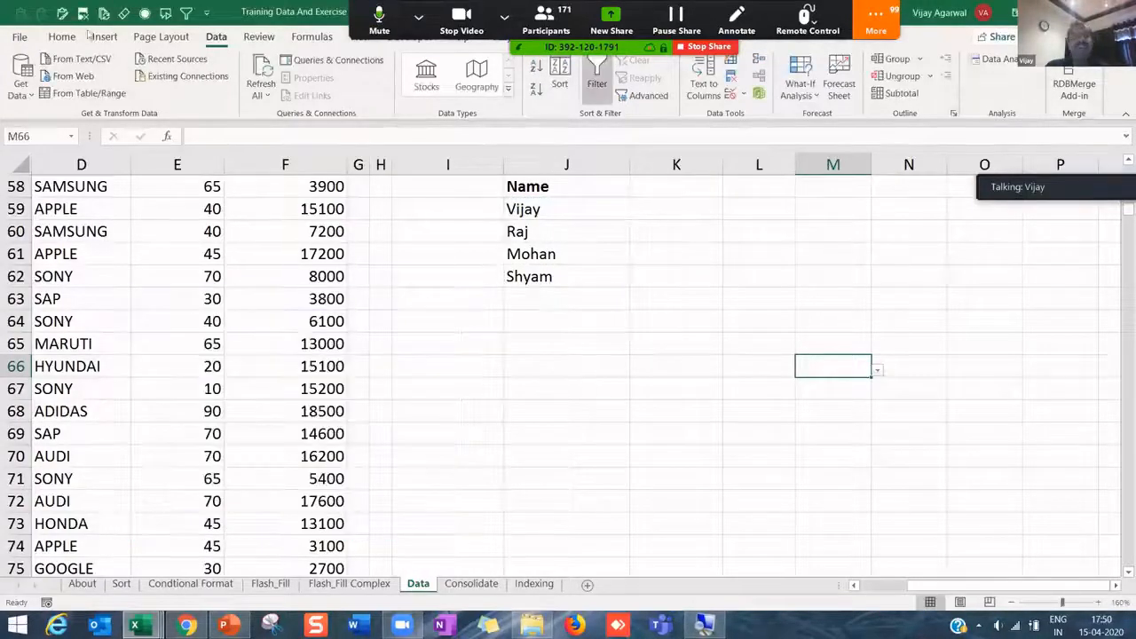
- Fill the dropdown cell yellow, move it beside Vijay in column L, and choose Mohan
click(62, 37)
click(235, 89)
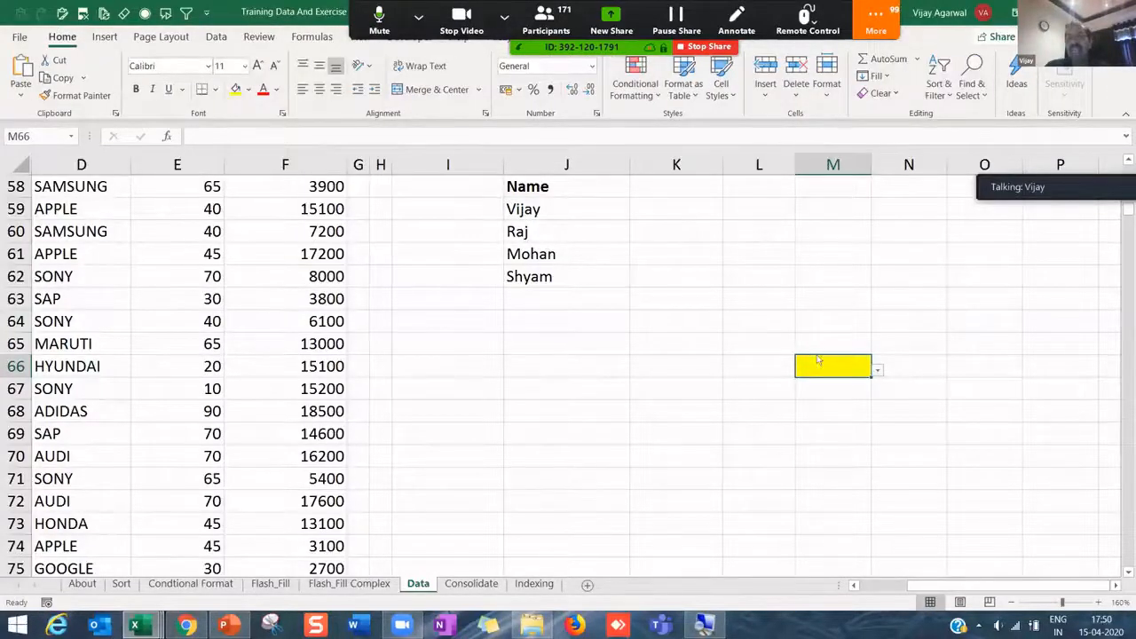
click(877, 369)
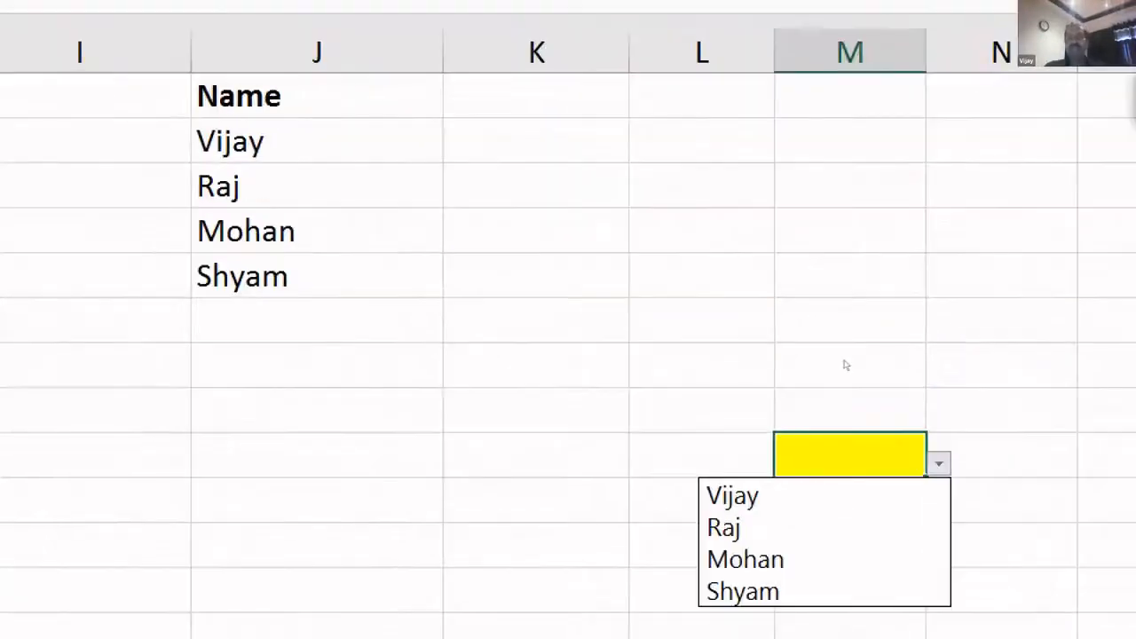
click(836, 357)
drag(825, 355, 786, 211)
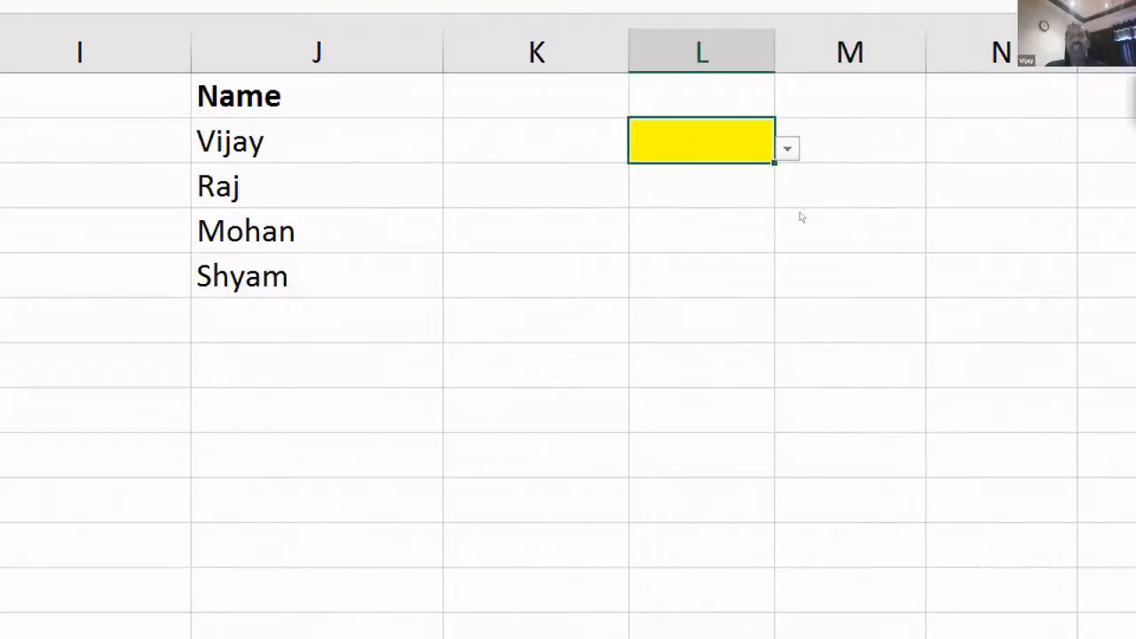
key(alt+Down)
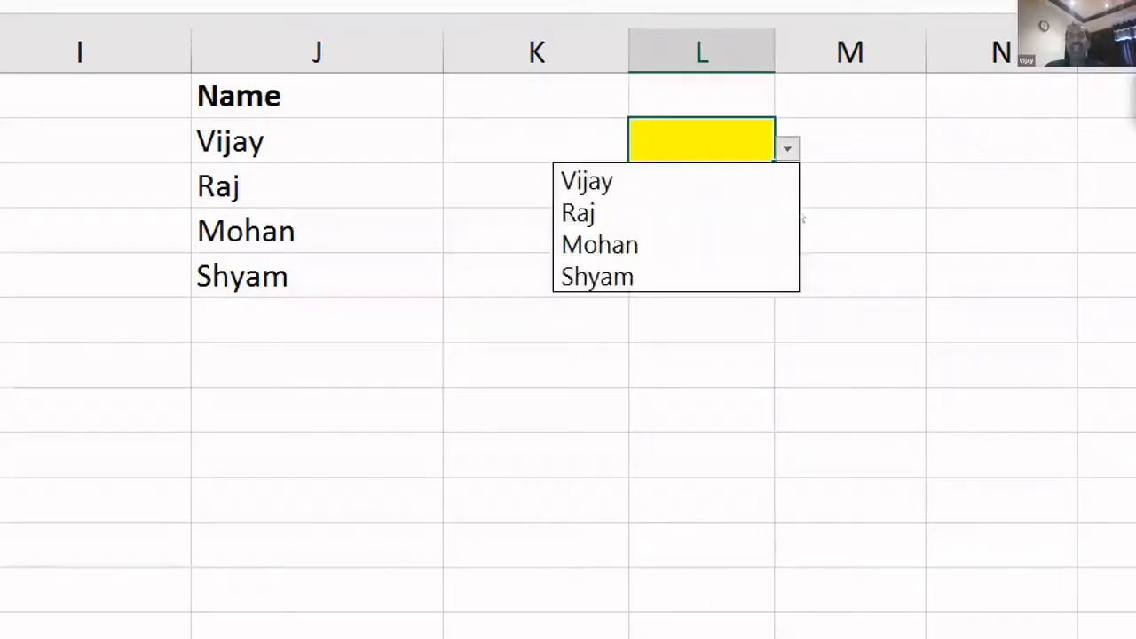
click(736, 252)
- Type Amitabh and then Rajesh into the empty cells below Shyam in column J
click(337, 320)
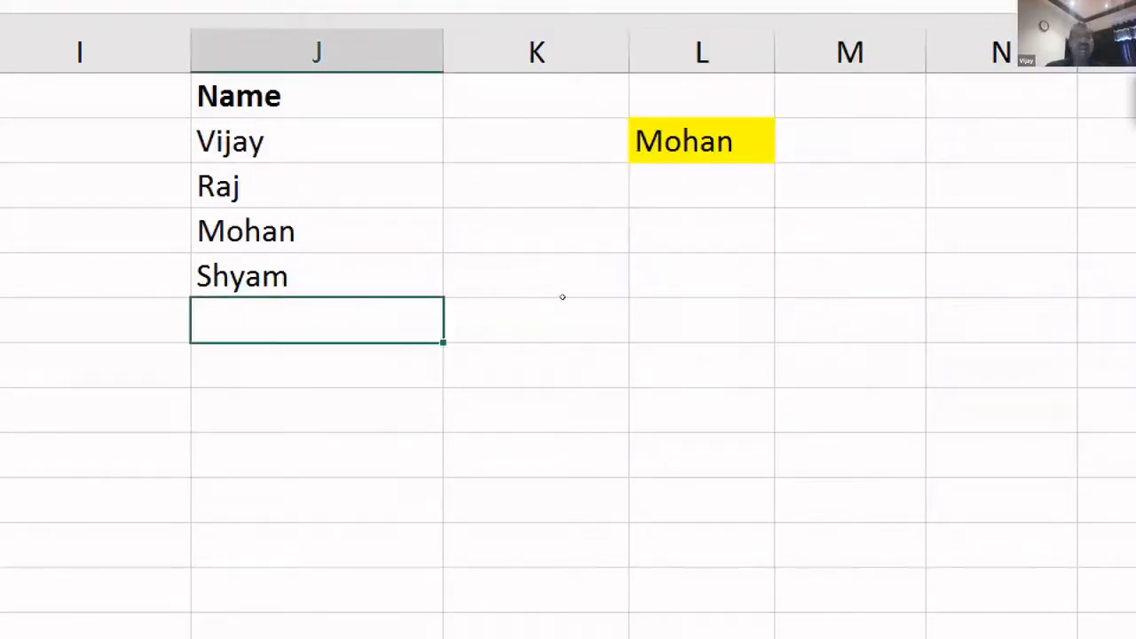
text(Amitabh)
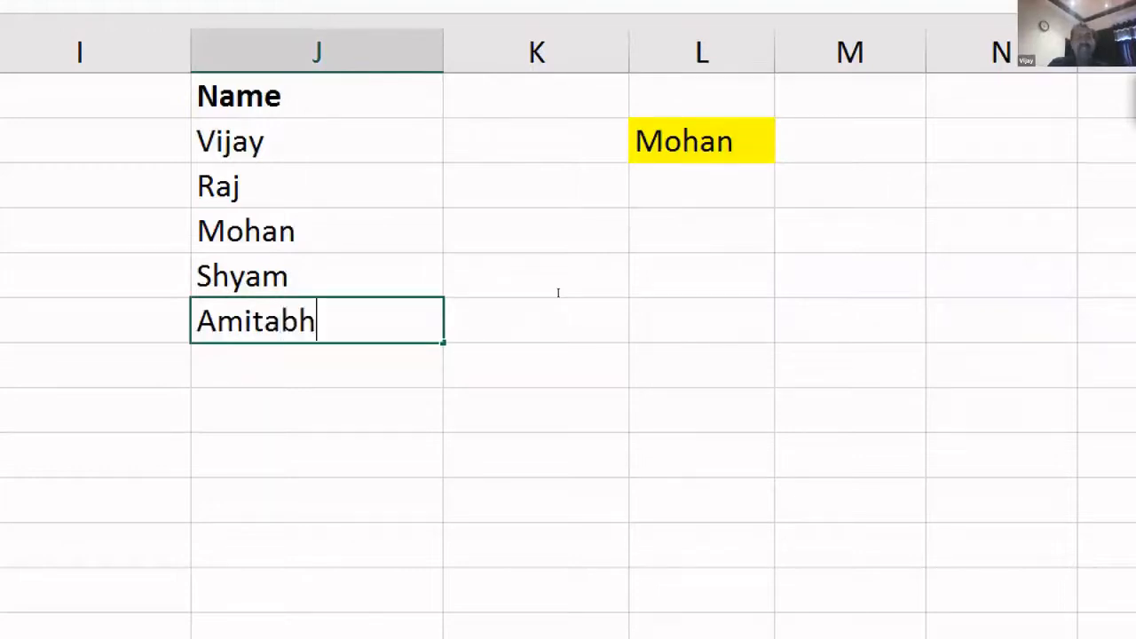
key(Return)
key(Up)
text(R)
key(Escape)
key(Down)
text(R)
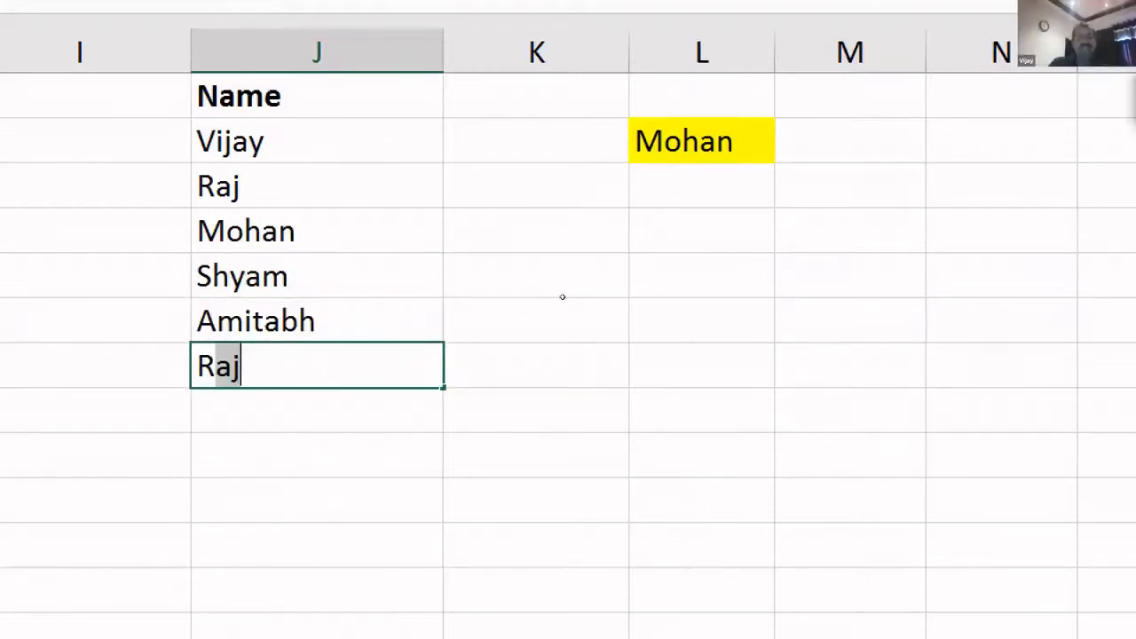
text(ajesh)
key(Return)
click(754, 156)
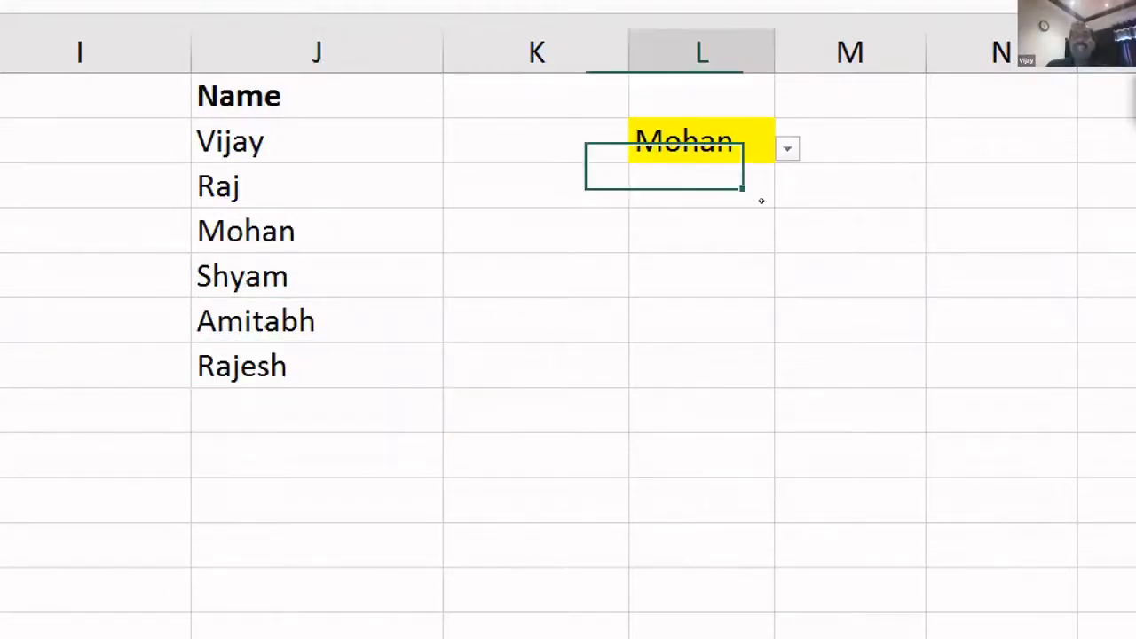
click(787, 148)
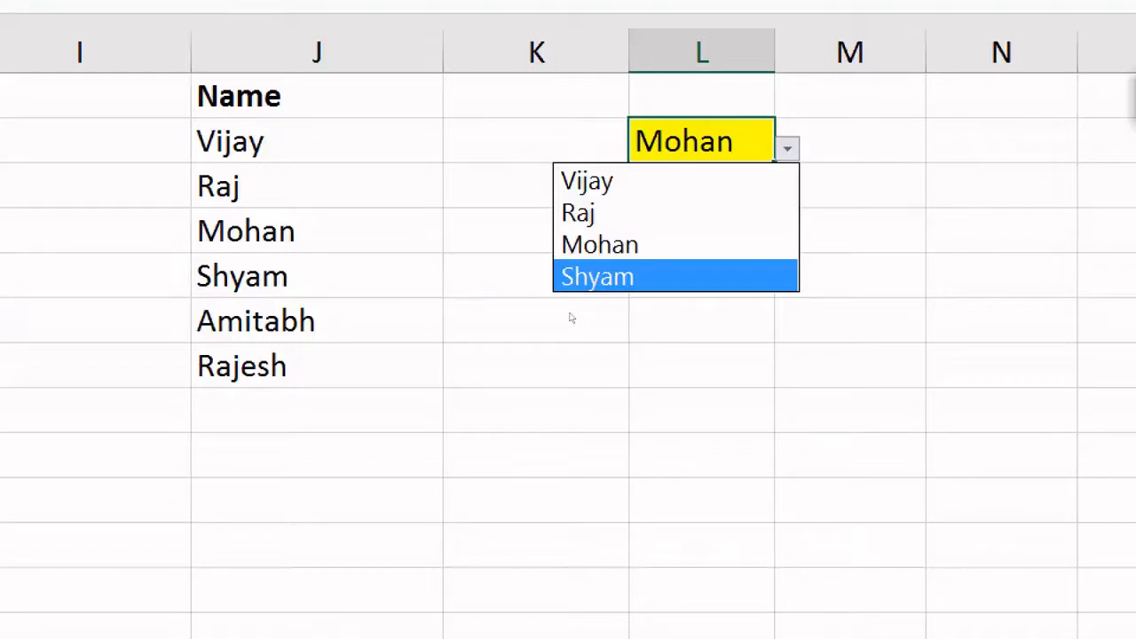
key(Escape)
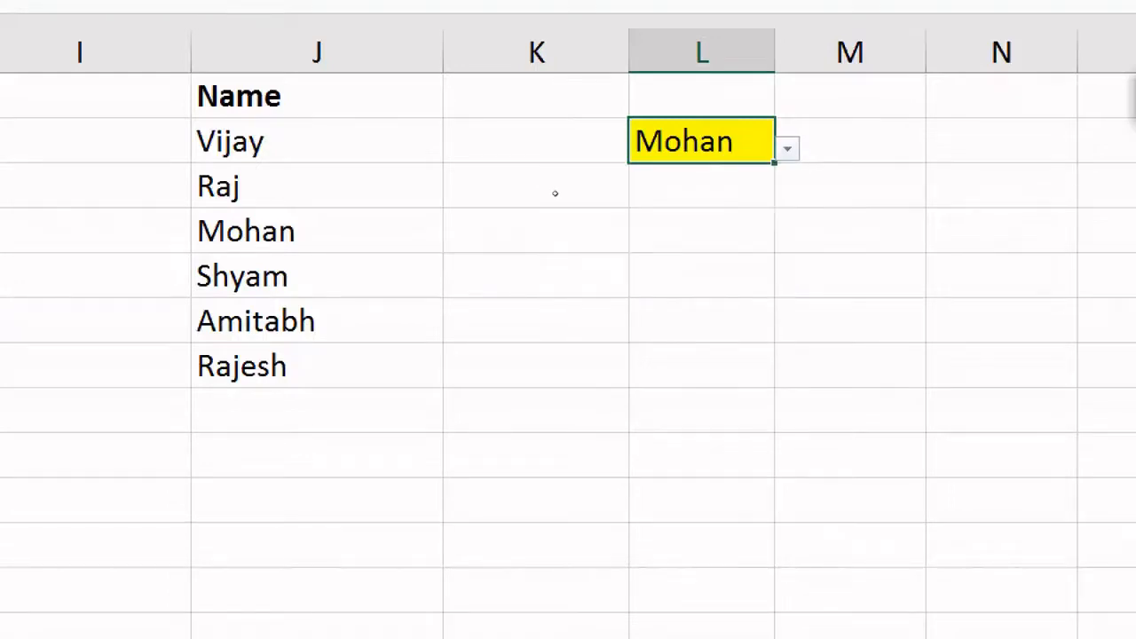
drag(238, 142, 251, 366)
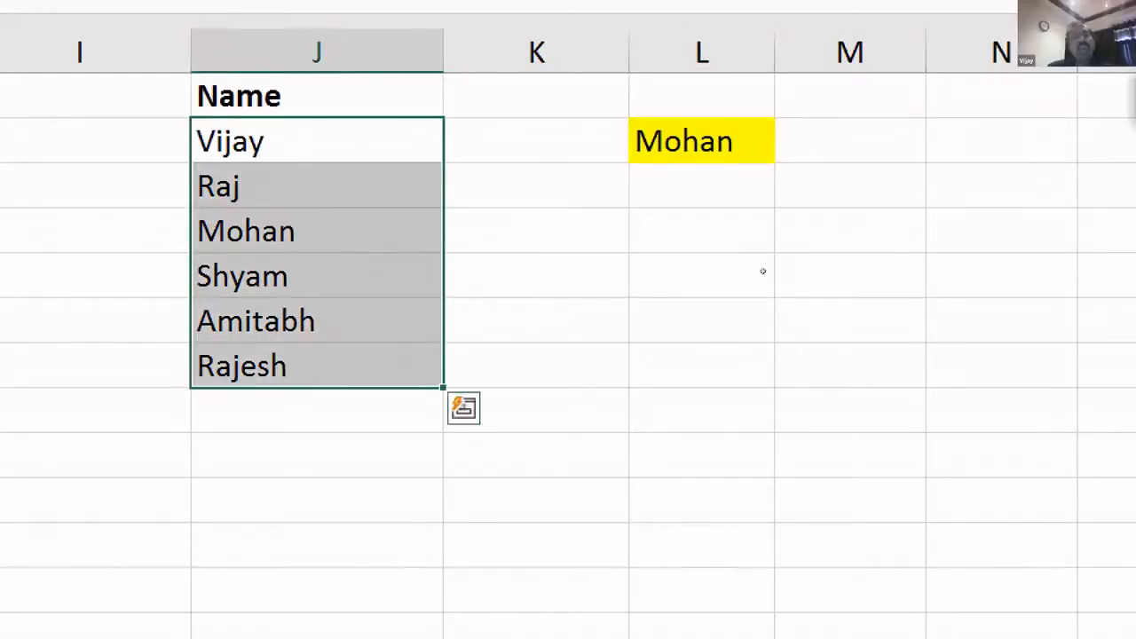
click(702, 233)
key(Up)
key(Up)
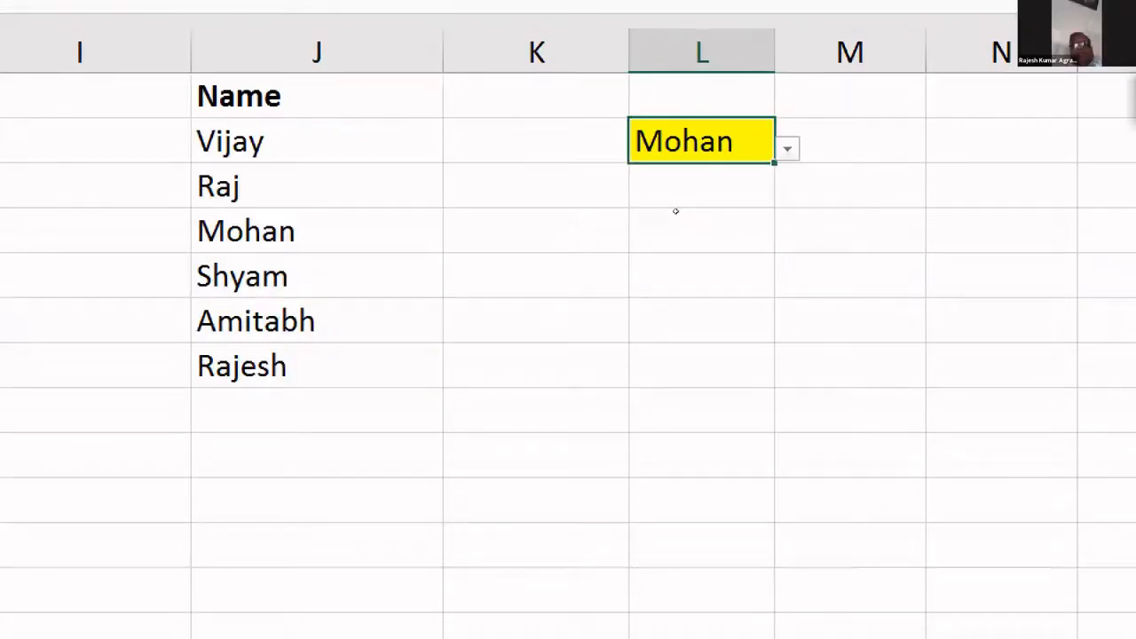
drag(316, 96, 317, 366)
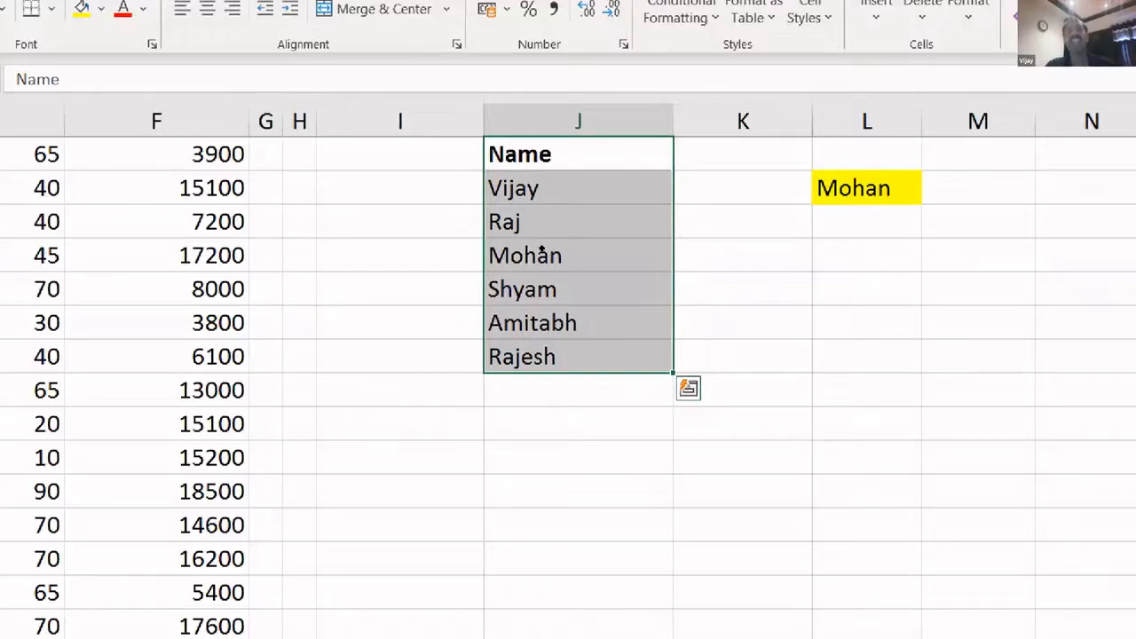
drag(542, 199, 544, 206)
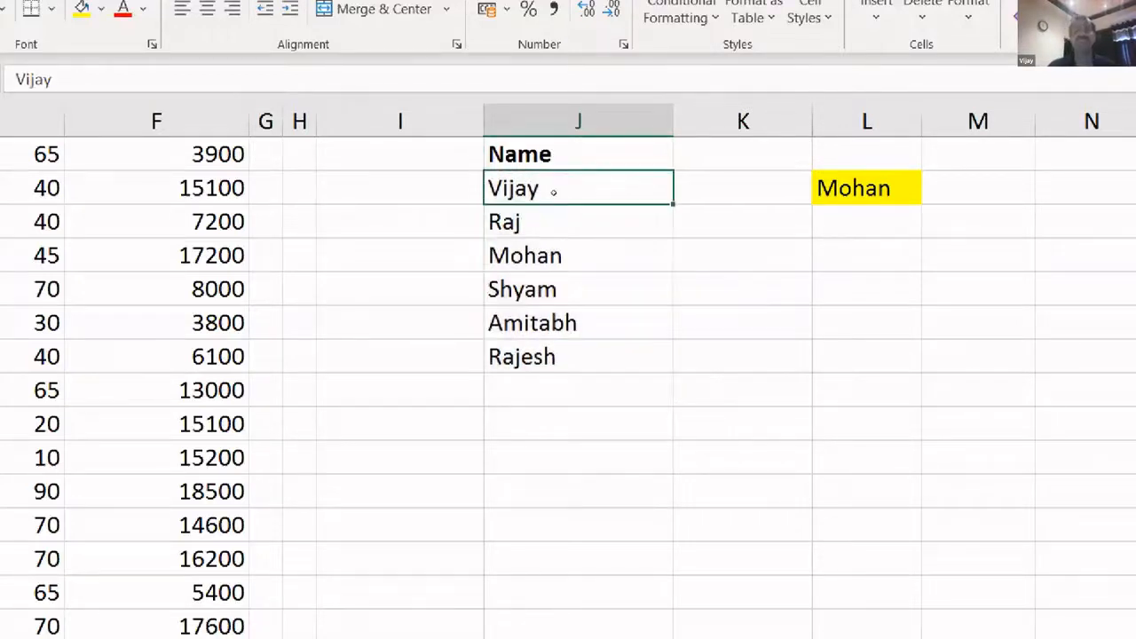
key(Up)
key(Down)
key(Up)
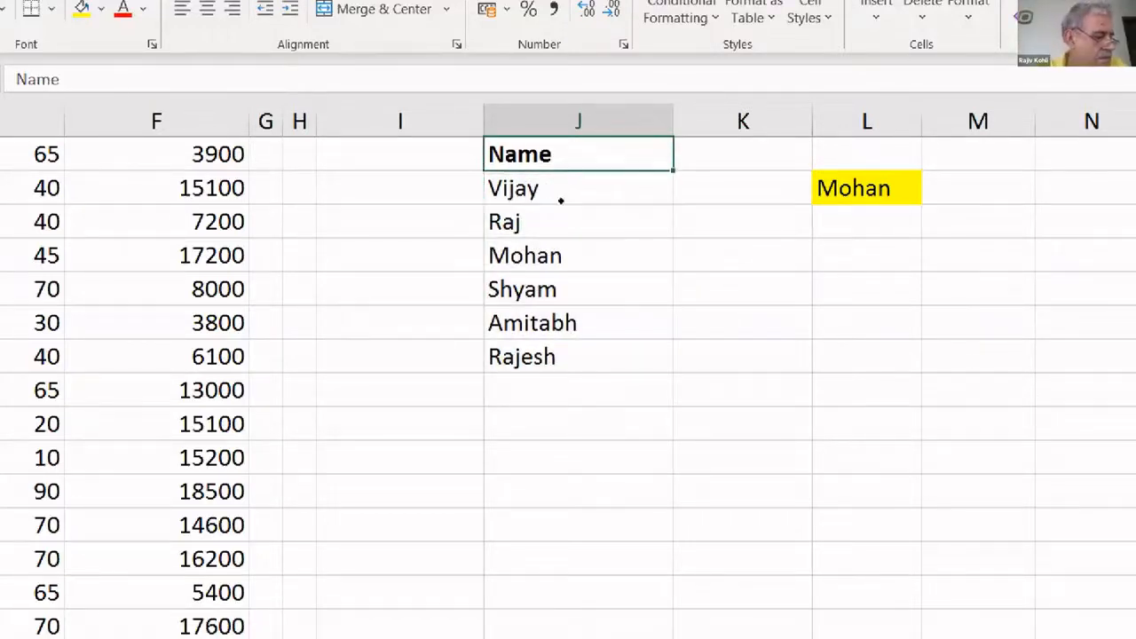
key(shift+Down)
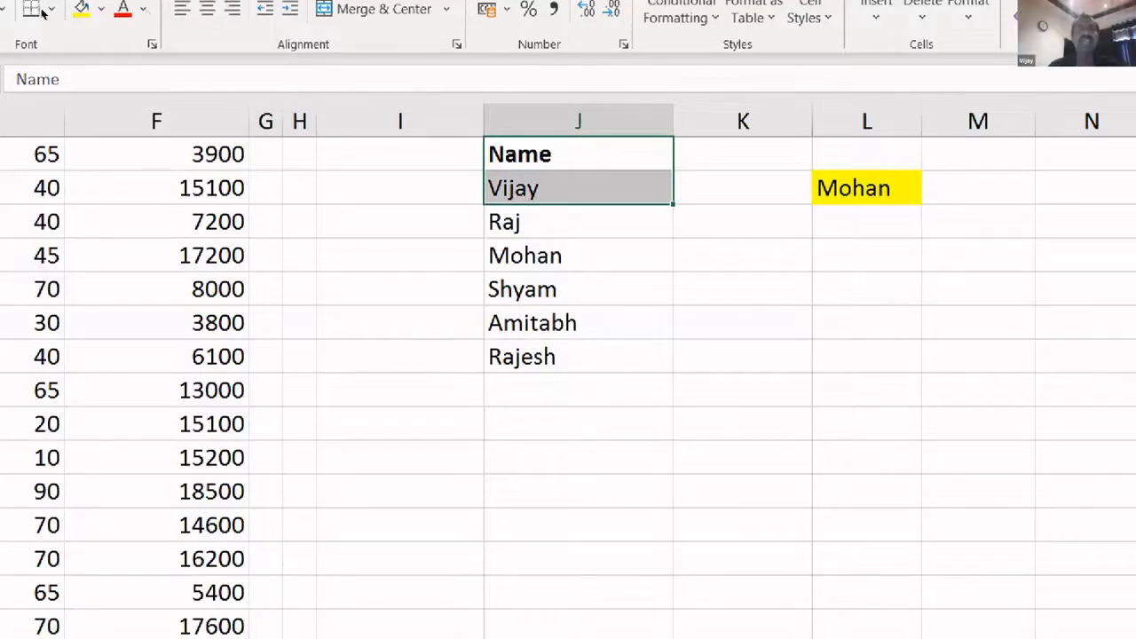
key(ctrl+shift+Down)
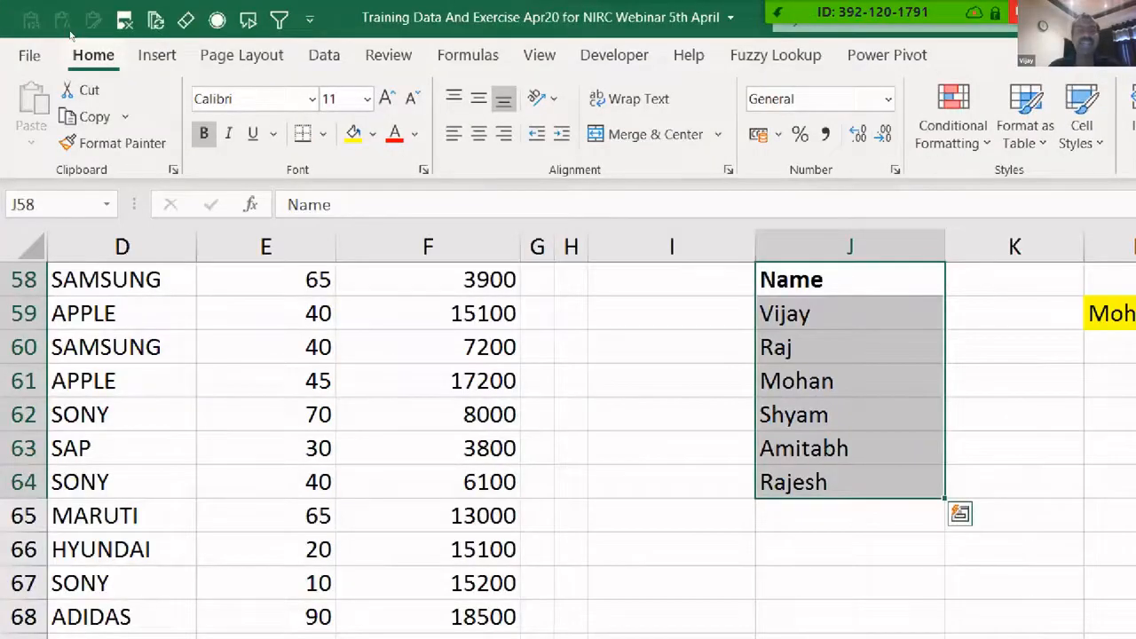
- Convert the Name list (Vijay, Raj, Mohan, Shyam) into a table with headers via Ctrl+T
click(157, 55)
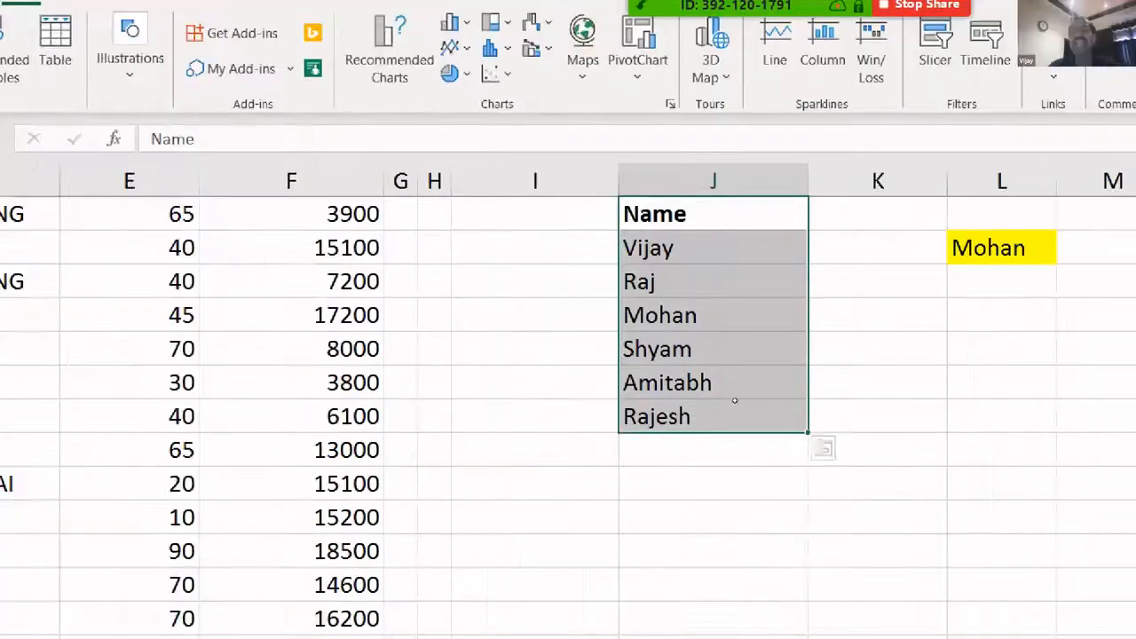
click(1002, 517)
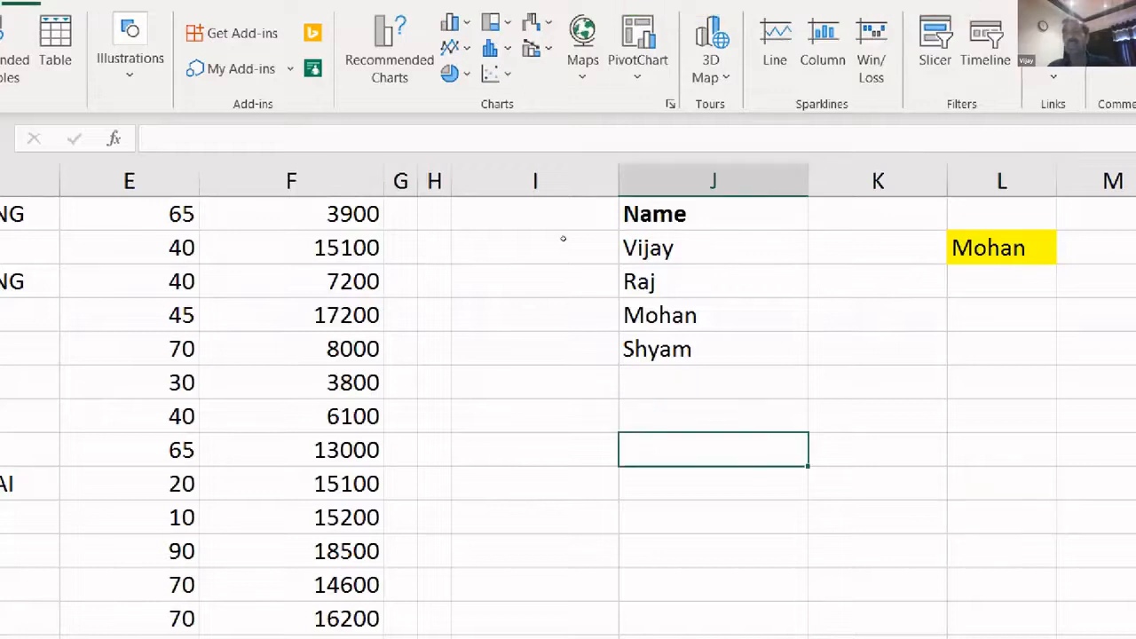
click(714, 214)
click(714, 281)
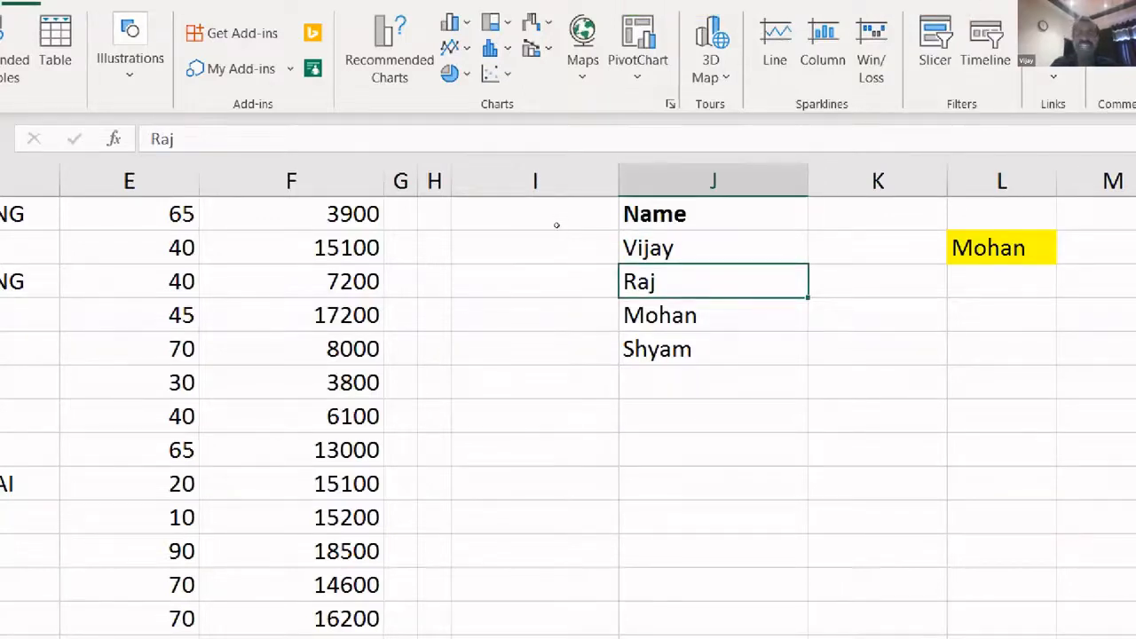
key(ctrl+t)
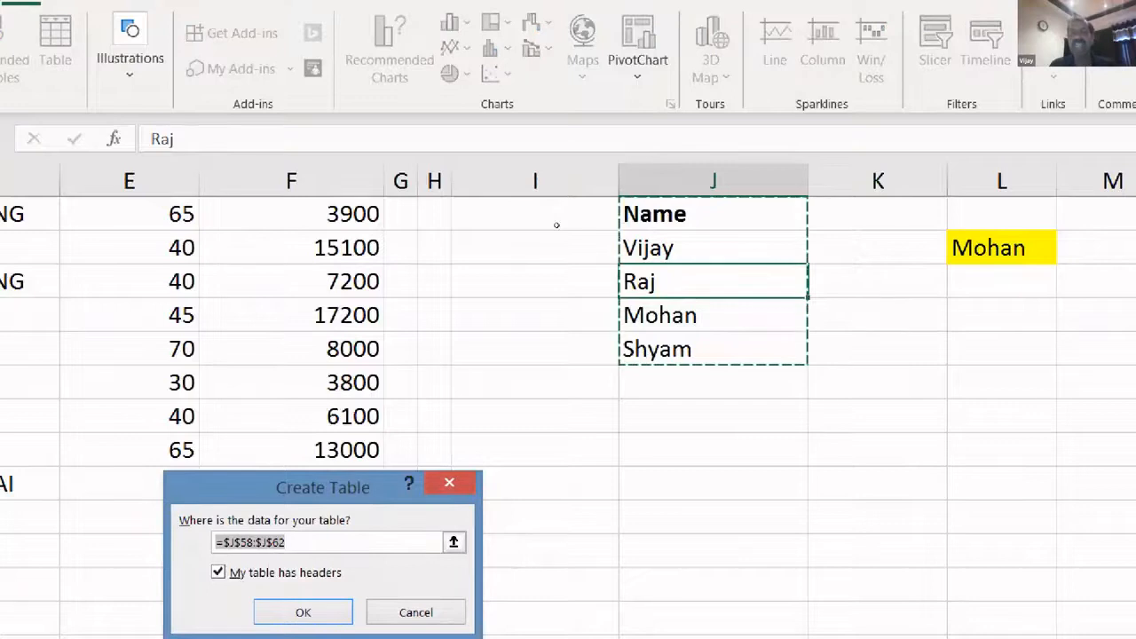
key(Return)
key(Down)
key(Down)
key(Down)
key(Down)
key(Down)
key(Down)
key(Down)
key(Down)
key(Down)
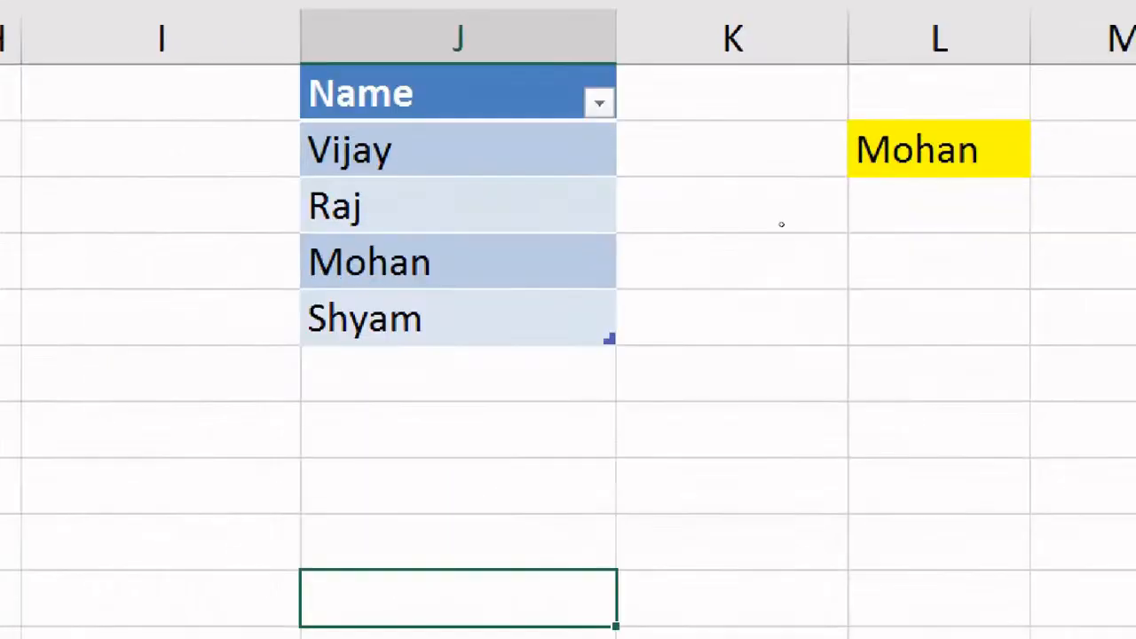
- Type Amitabh and Rajesh below Shyam so the Name table grows to six rows
click(1008, 200)
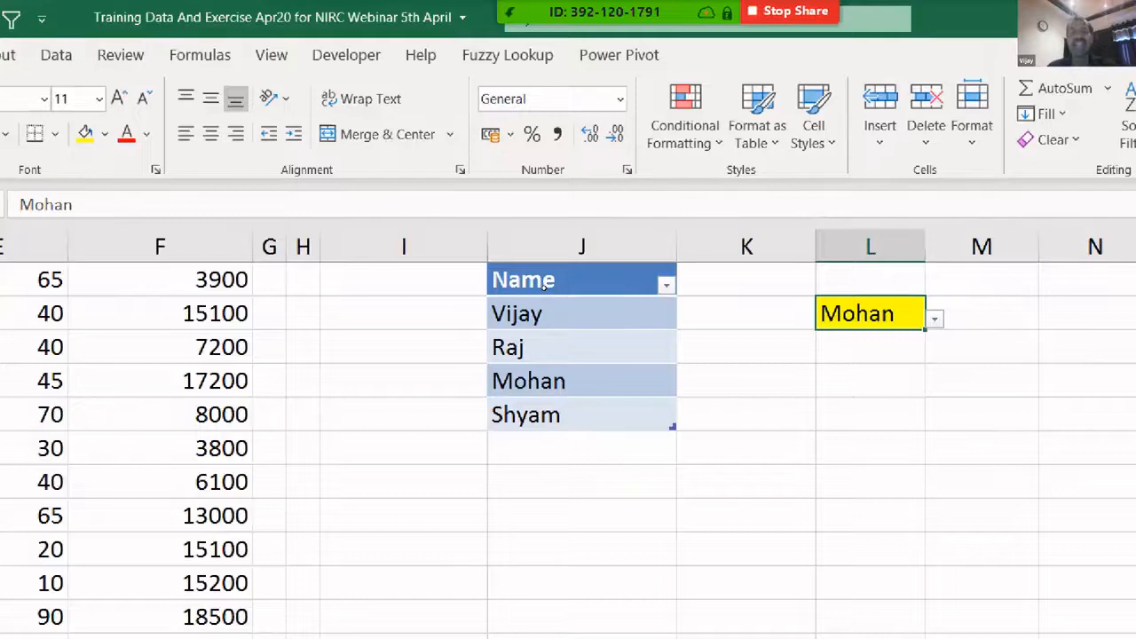
click(581, 448)
text(Amitabh)
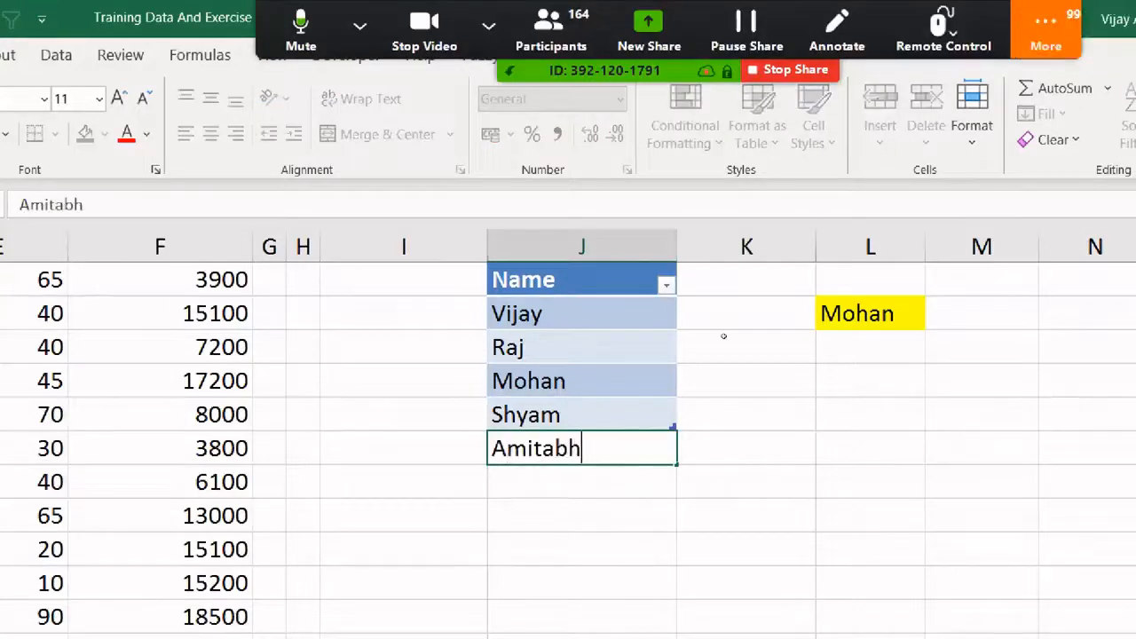
key(Return)
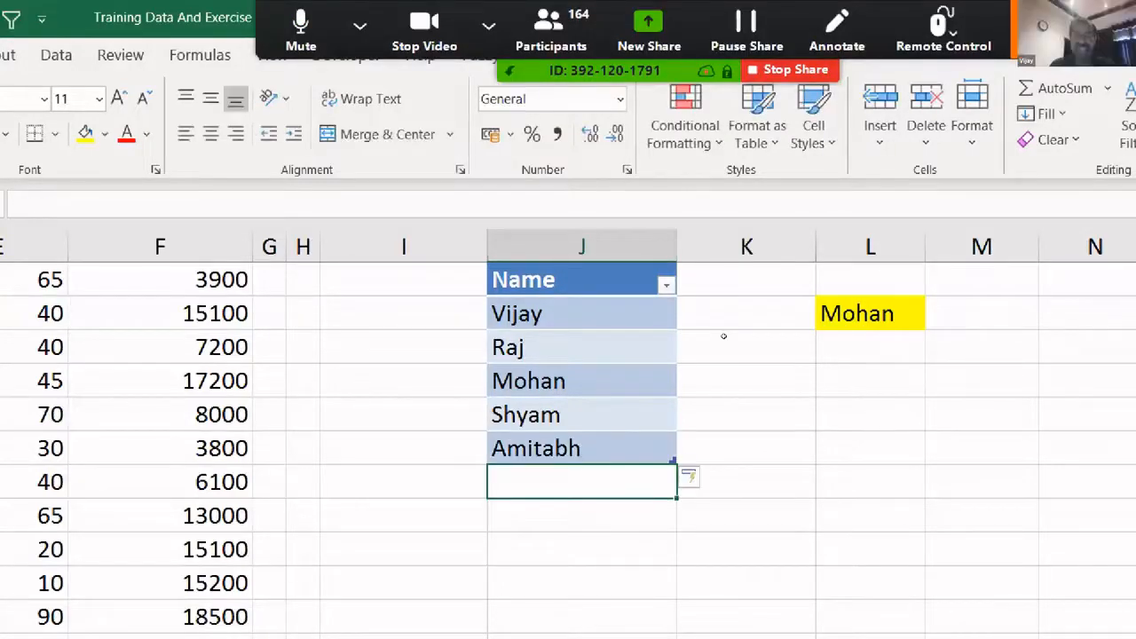
text(Rajesh)
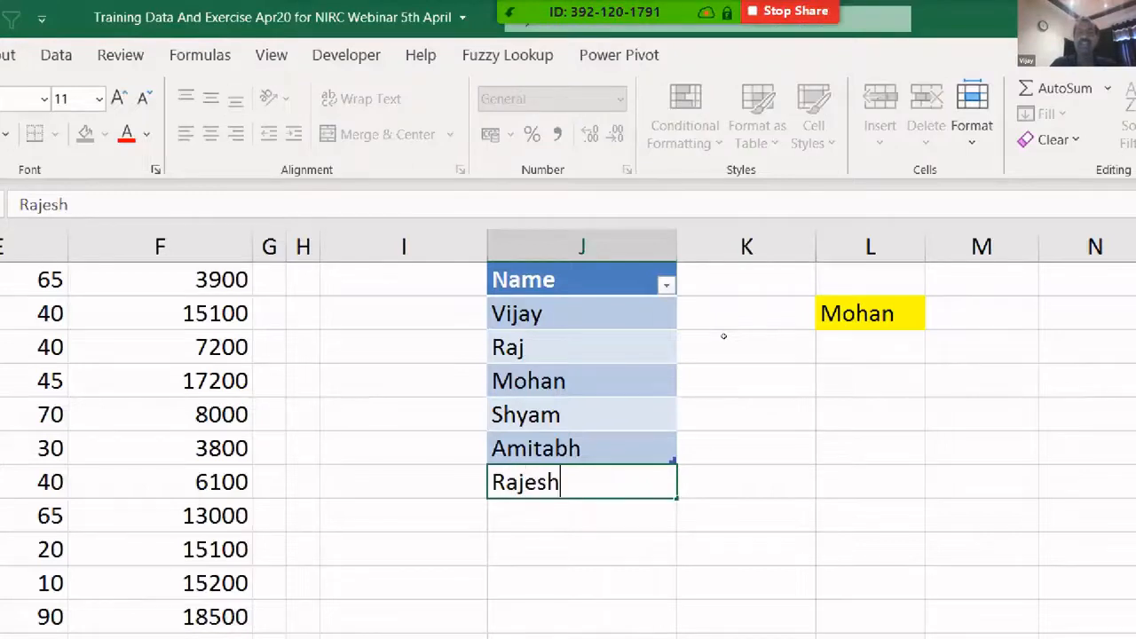
key(Return)
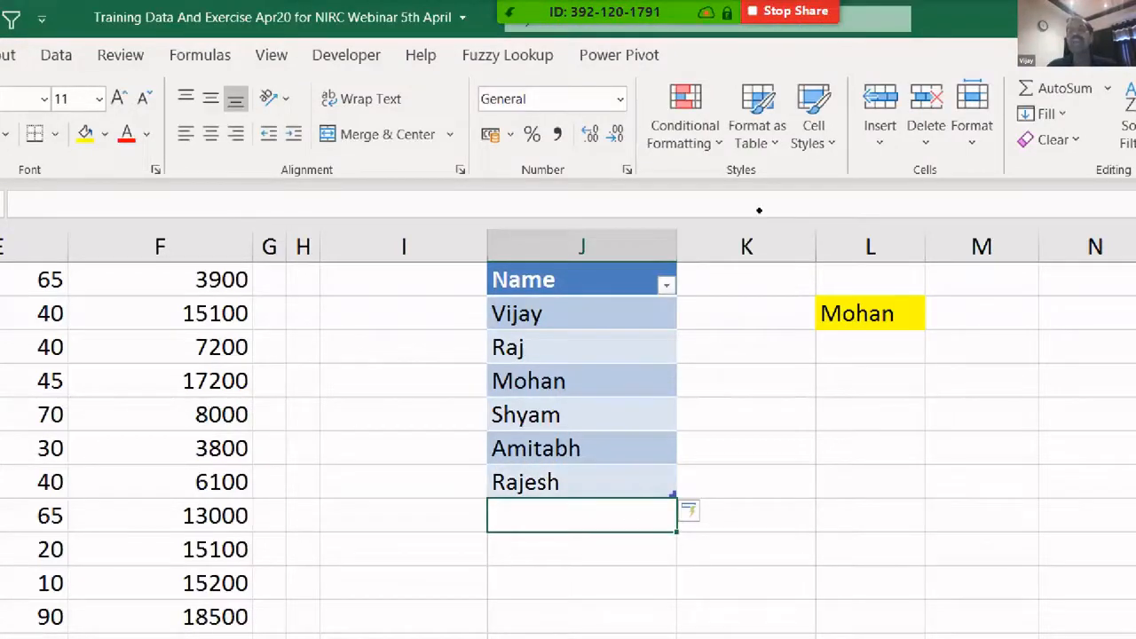
- Check the yellow cell's dropdown now lists all six names, leaving Mohan selected
click(859, 315)
key(alt+Down)
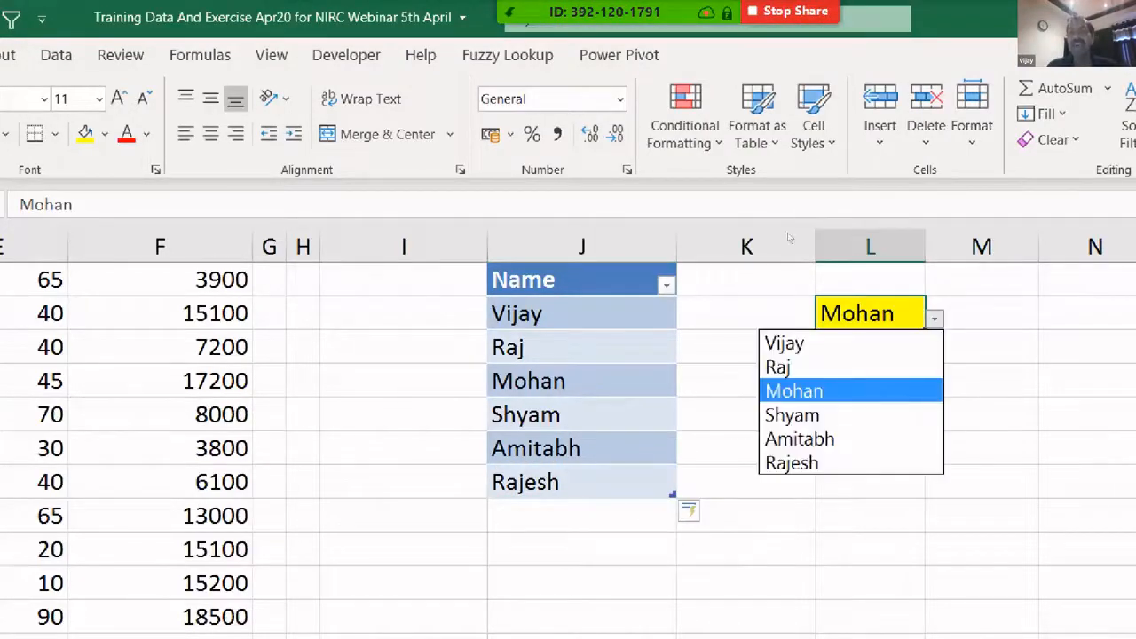
key(Down)
key(Down)
key(Down)
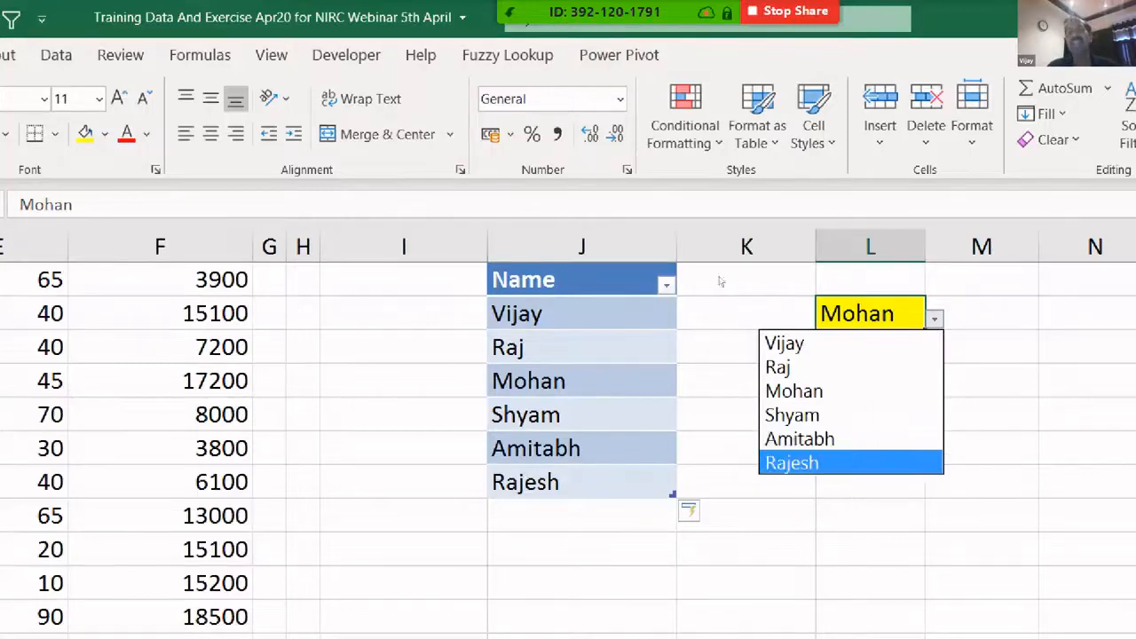
key(Up)
key(Up)
key(Up)
key(Up)
key(Up)
key(Down)
key(Down)
key(Down)
key(Down)
key(Down)
key(Up)
key(Up)
key(Up)
key(Up)
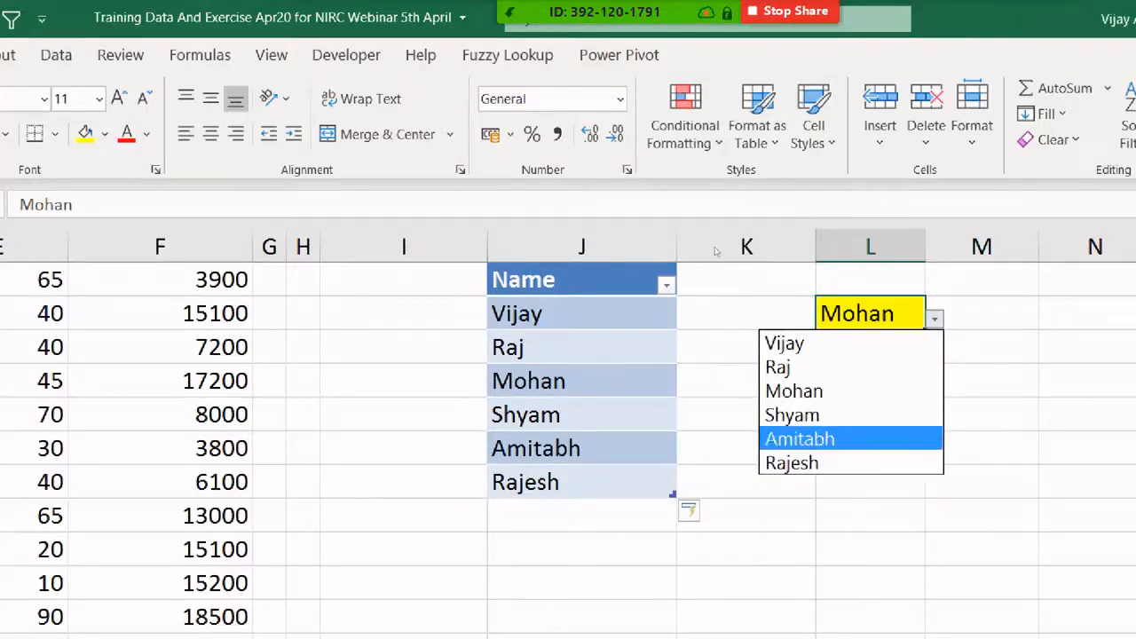
key(Down)
key(Down)
key(Up)
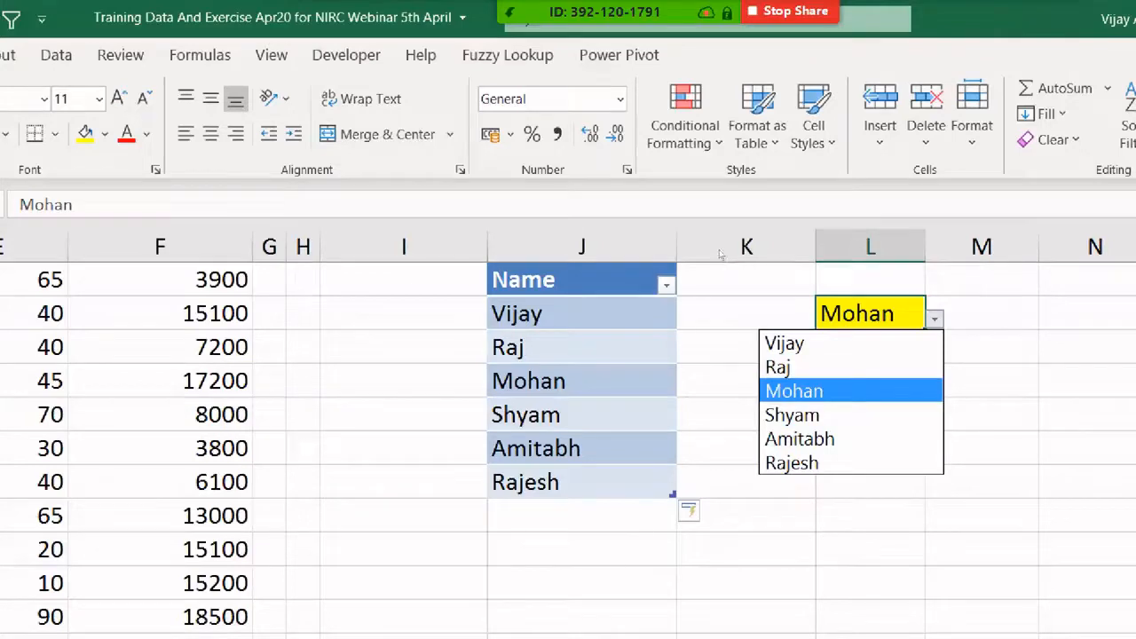
key(Up)
key(Up)
key(Down)
key(Down)
key(Down)
key(Down)
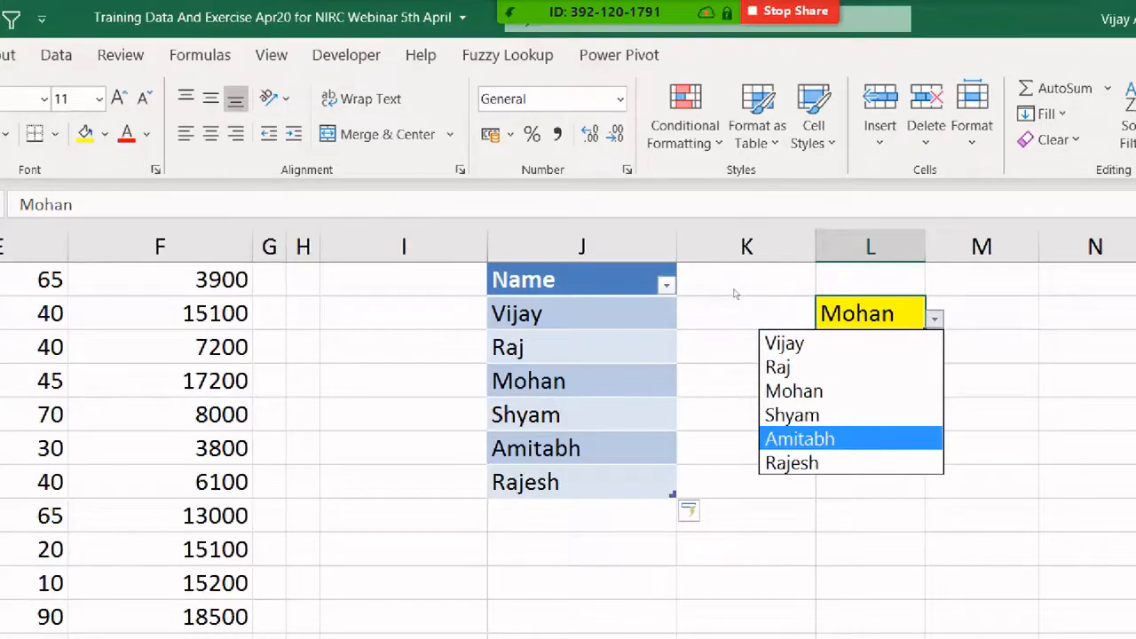
key(Return)
key(alt+Down)
key(Up)
key(Up)
key(Return)
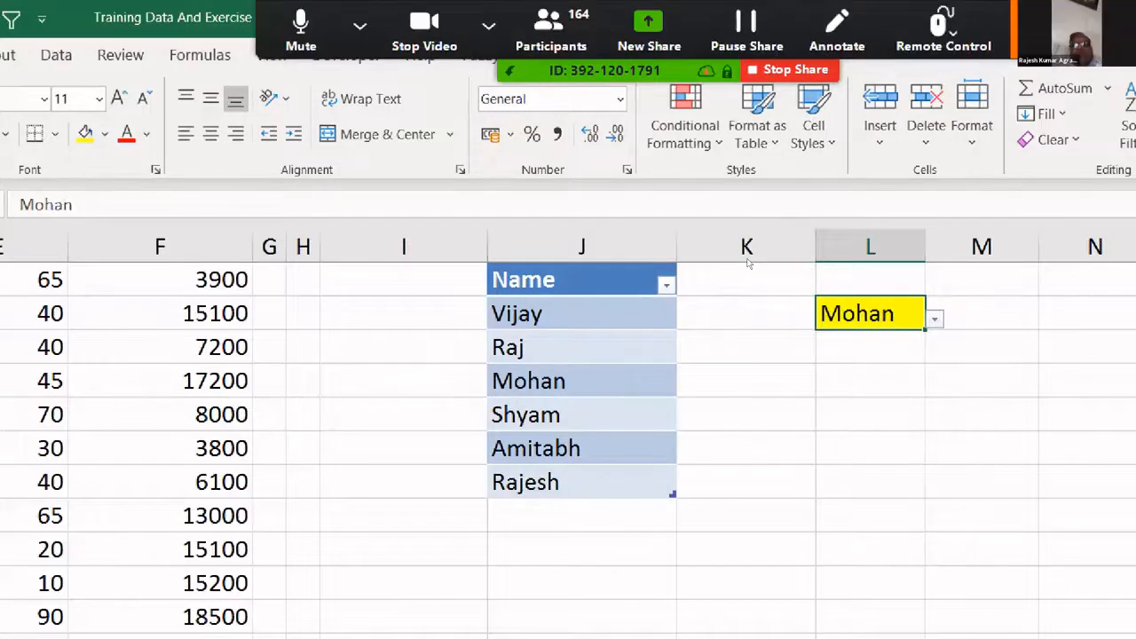
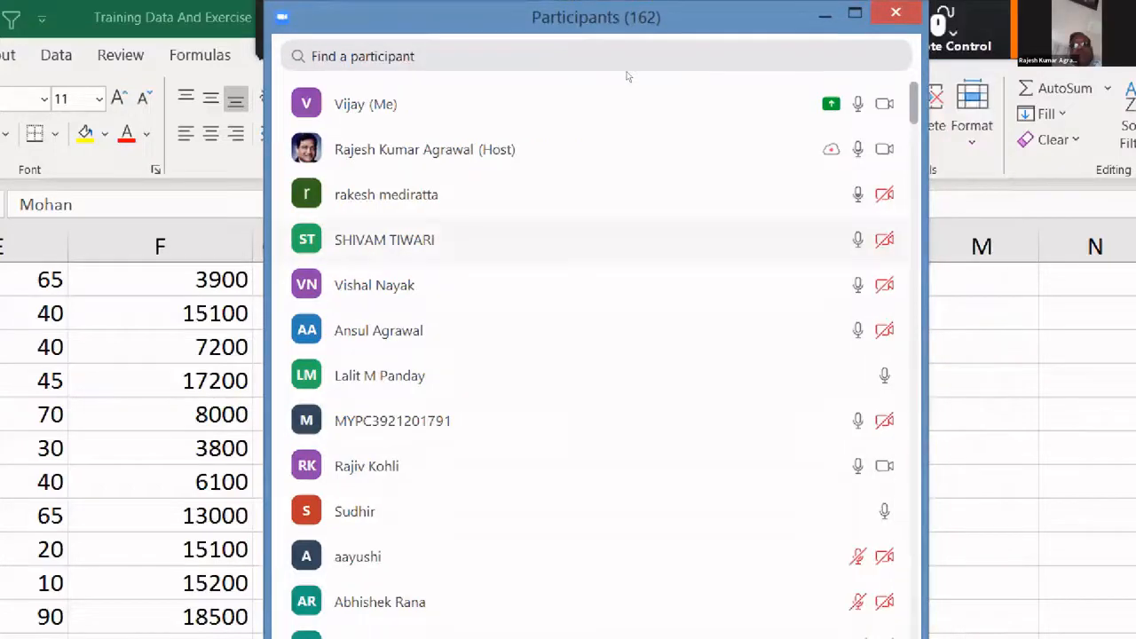
- Minimize the Zoom participants list so the shared Excel workbook shows fully
scroll(627, 77, down, 1)
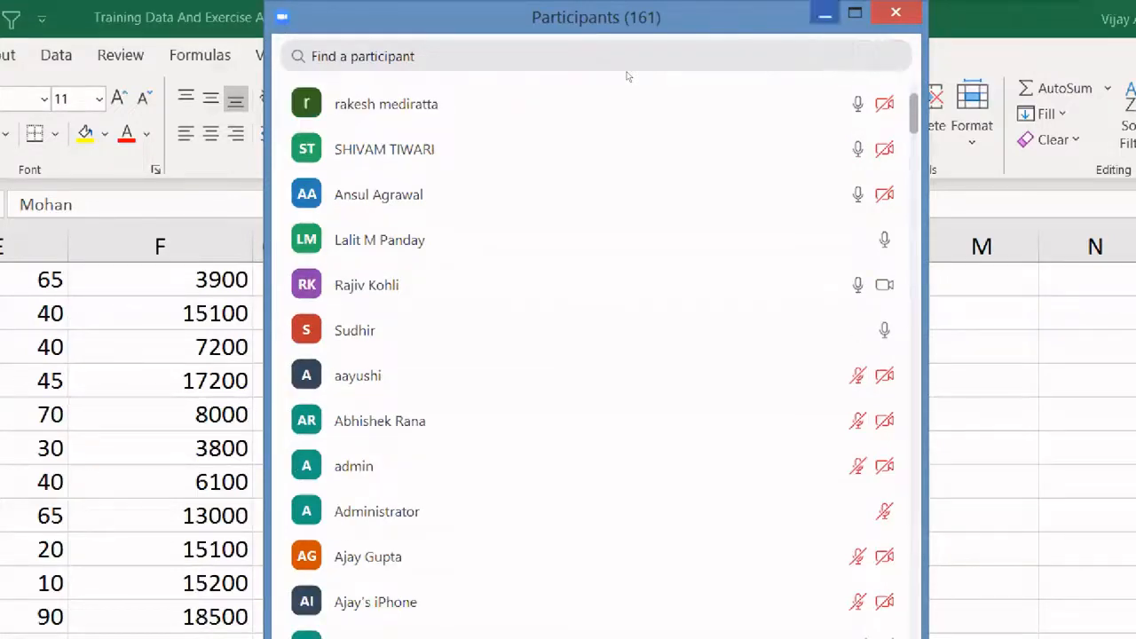
click(824, 13)
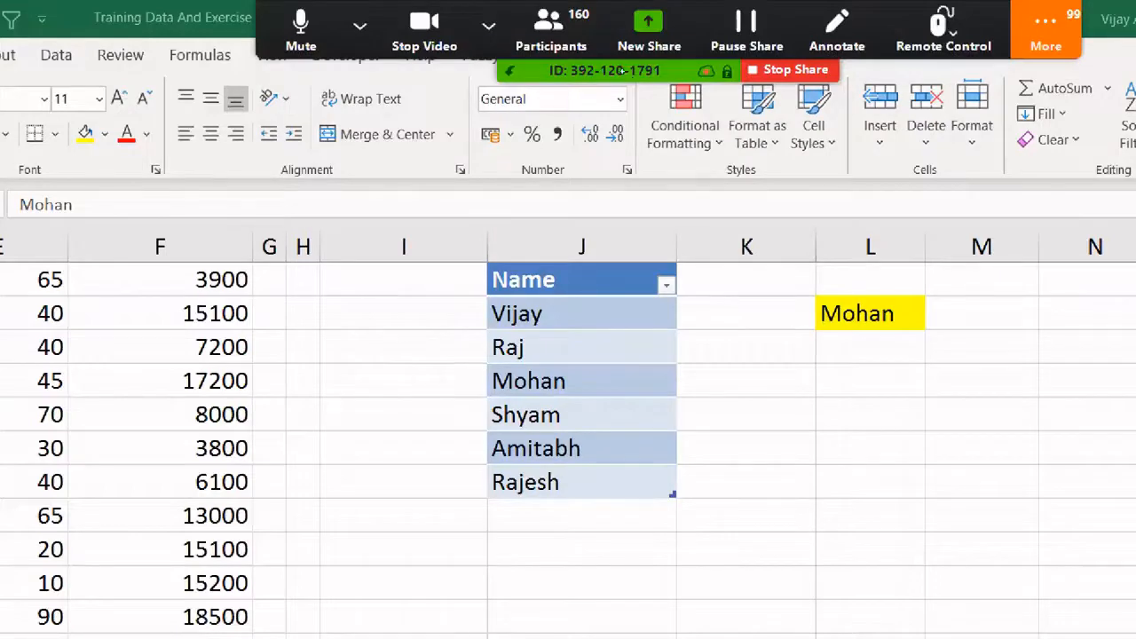
scroll(705, 319, down, 5)
- Enter 12.4.2020, 1.5.2019 and 4.3.2014 down an empty stretch of column J
click(601, 251)
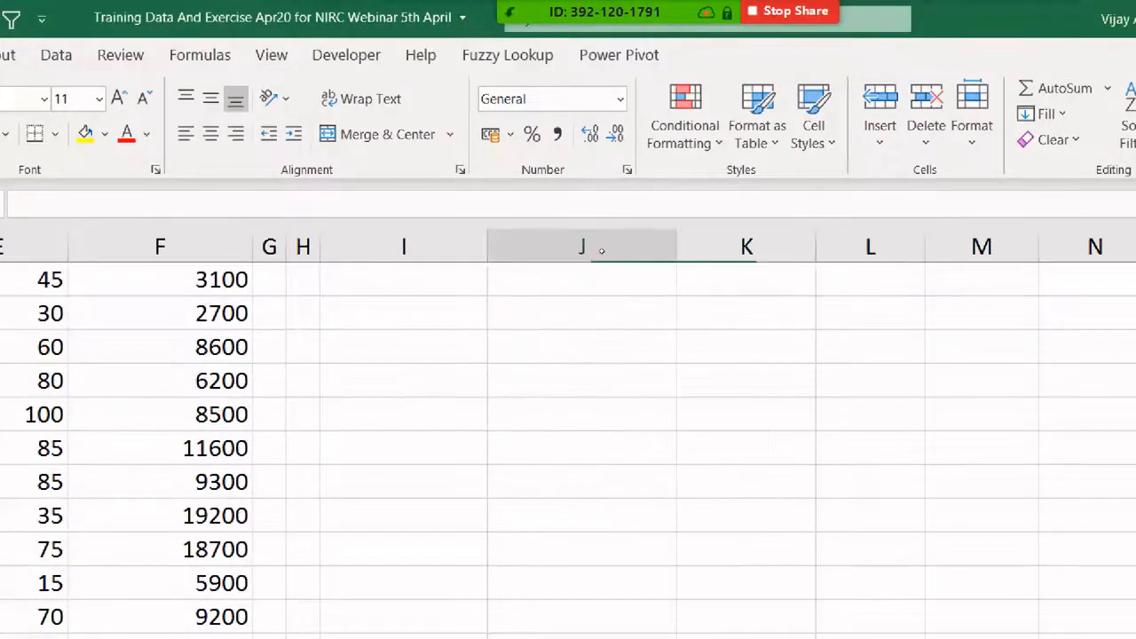
text(12.4.)
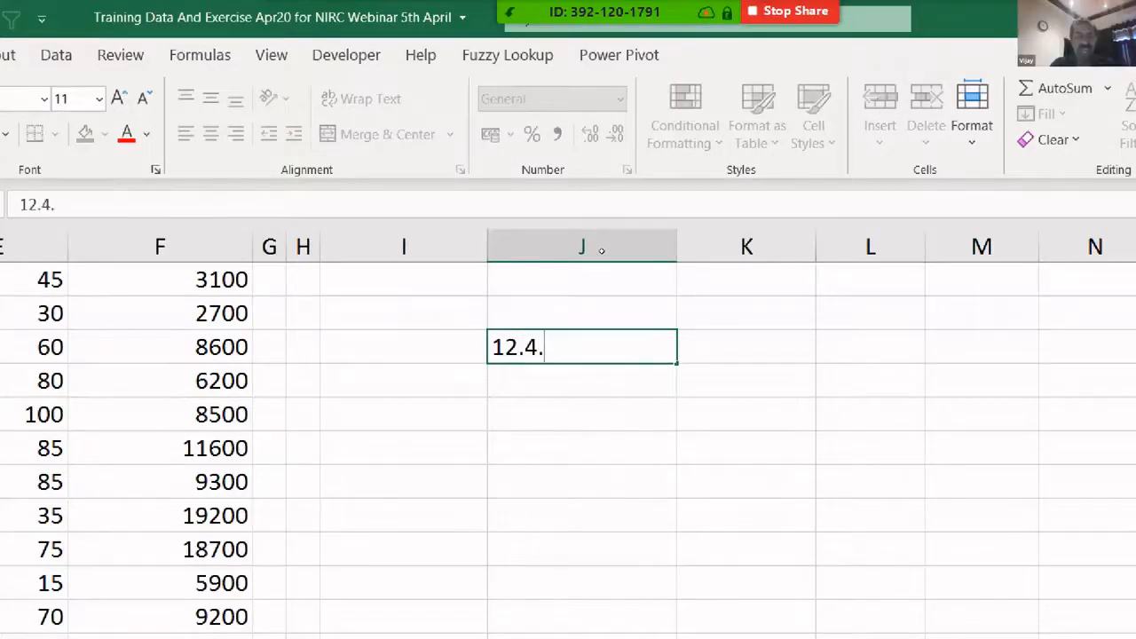
text(2020)
key(Return)
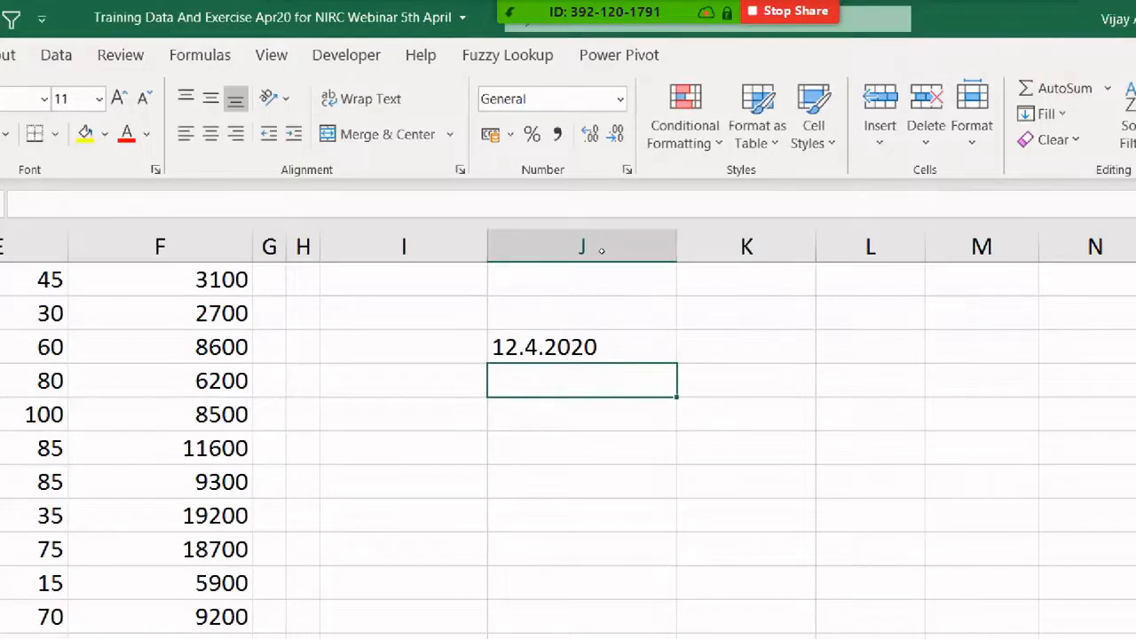
text(1.)
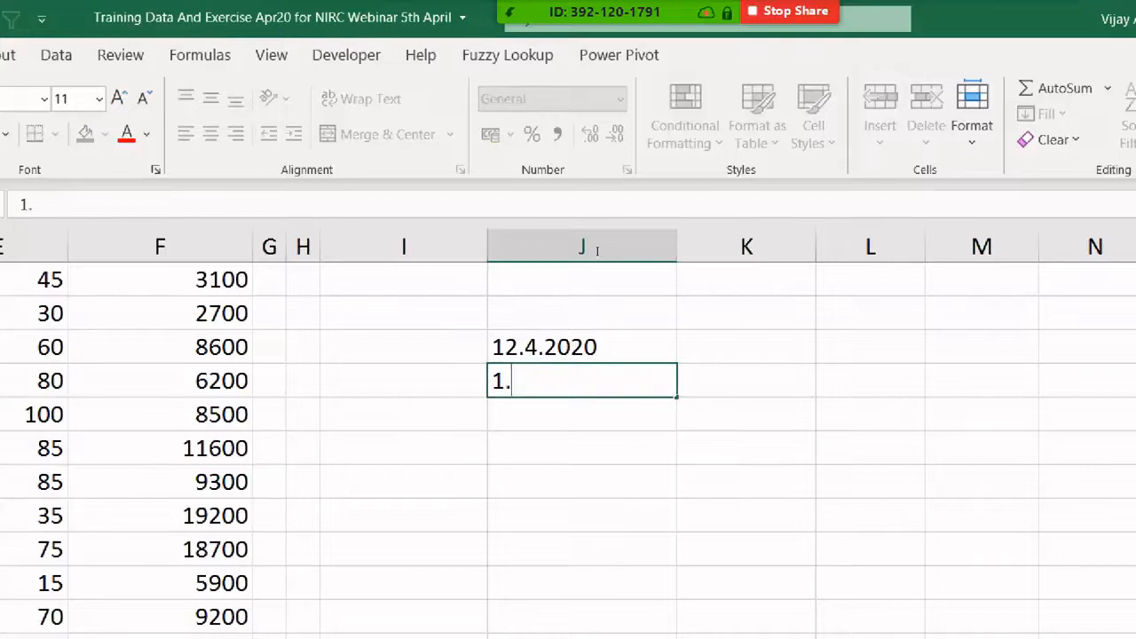
text(5.2019)
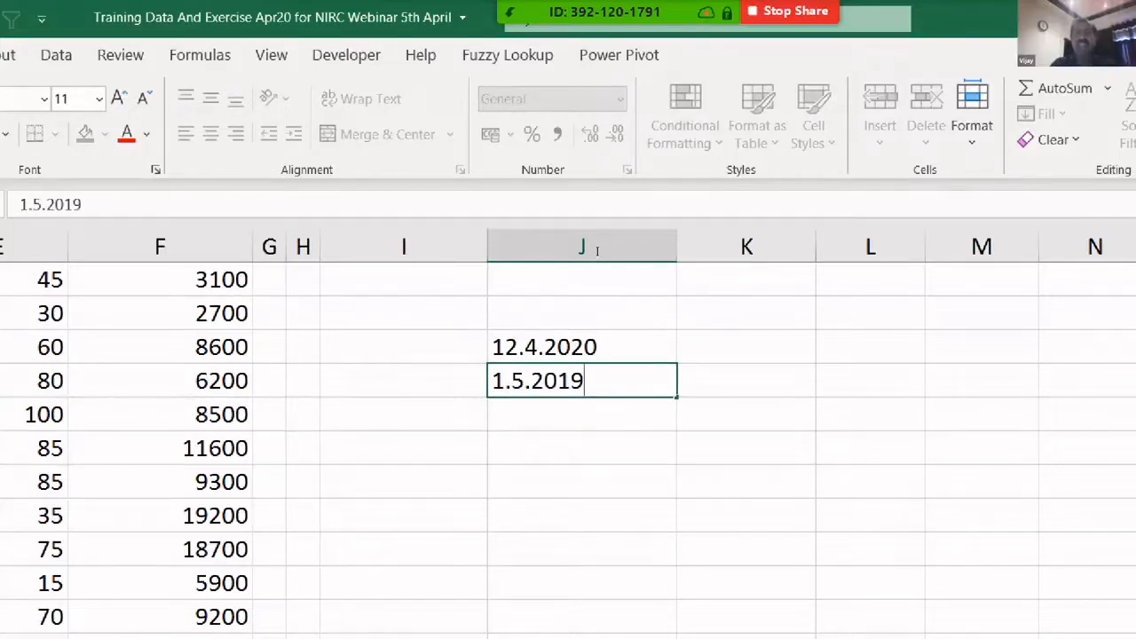
key(Return)
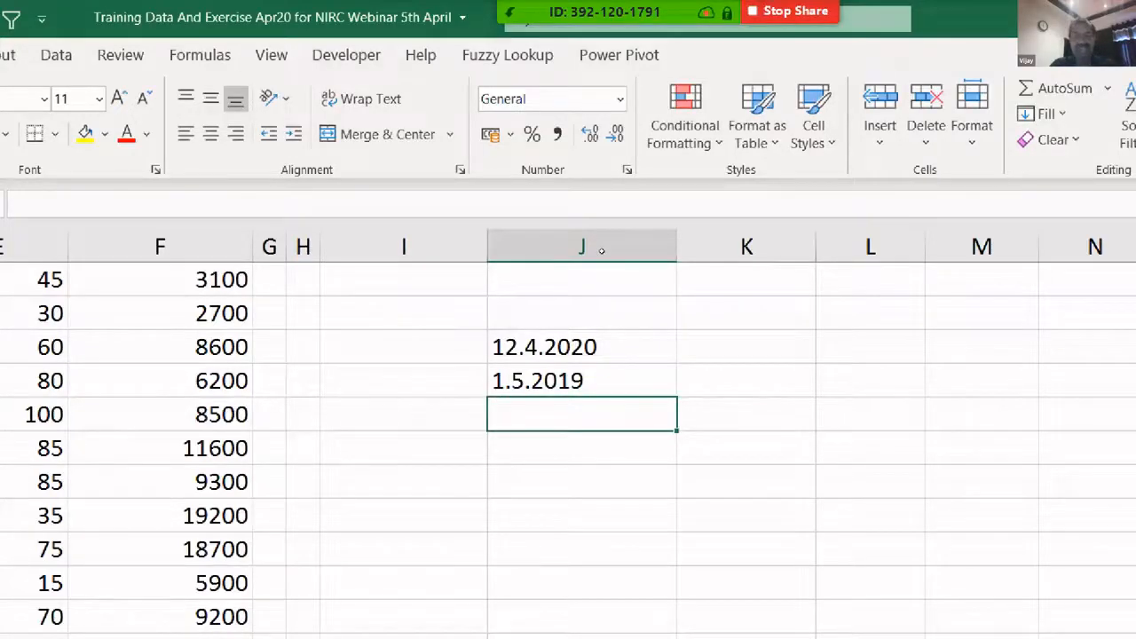
text(4.3.2014)
key(Return)
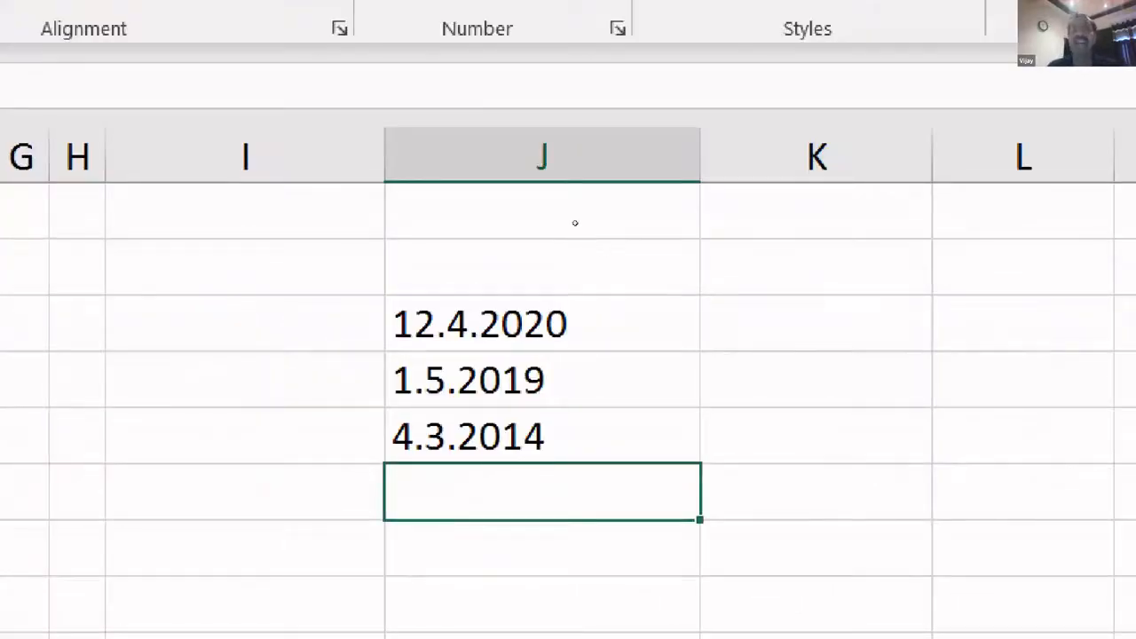
- Copy the three dates directly below themselves and select the whole of column J
key(Up)
key(Up)
key(Up)
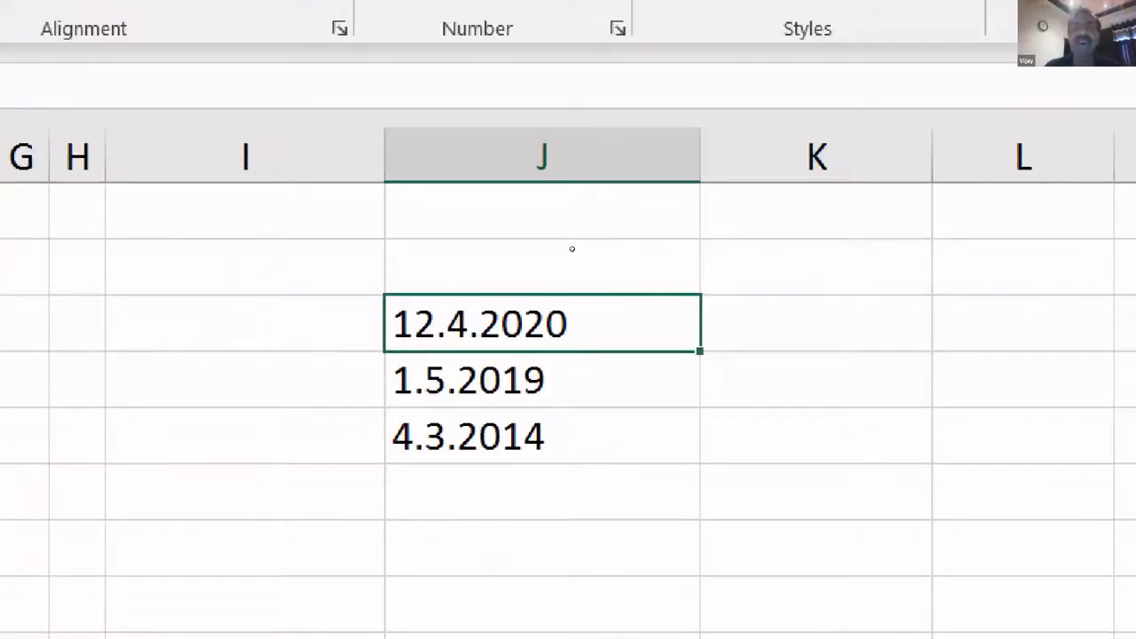
key(shift+Down)
key(shift+Down)
key(shift+Down)
key(shift+Down)
key(shift+Down)
key(shift+Up)
key(shift+Up)
key(shift+Up)
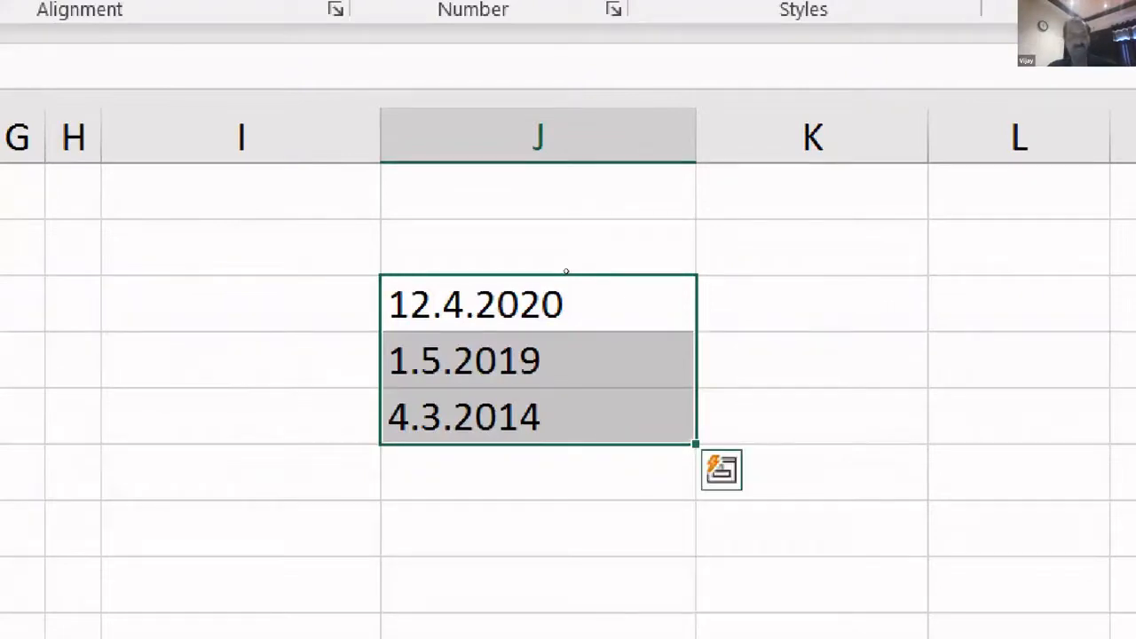
key(ctrl+c)
key(ctrl+q)
key(Escape)
key(Down)
key(Down)
key(Down)
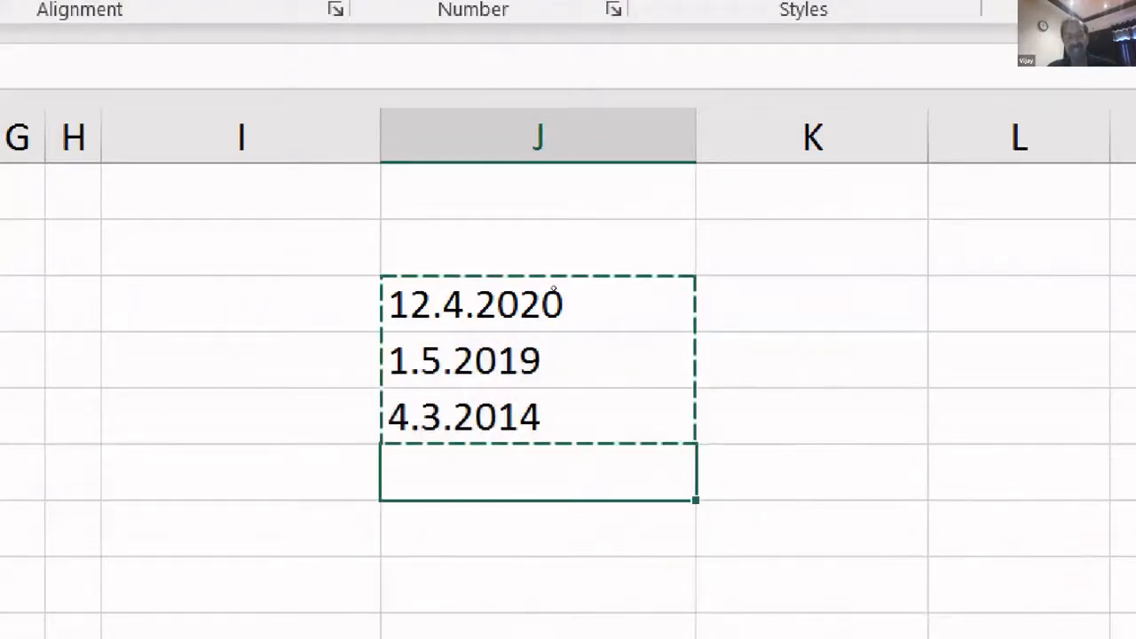
key(ctrl+v)
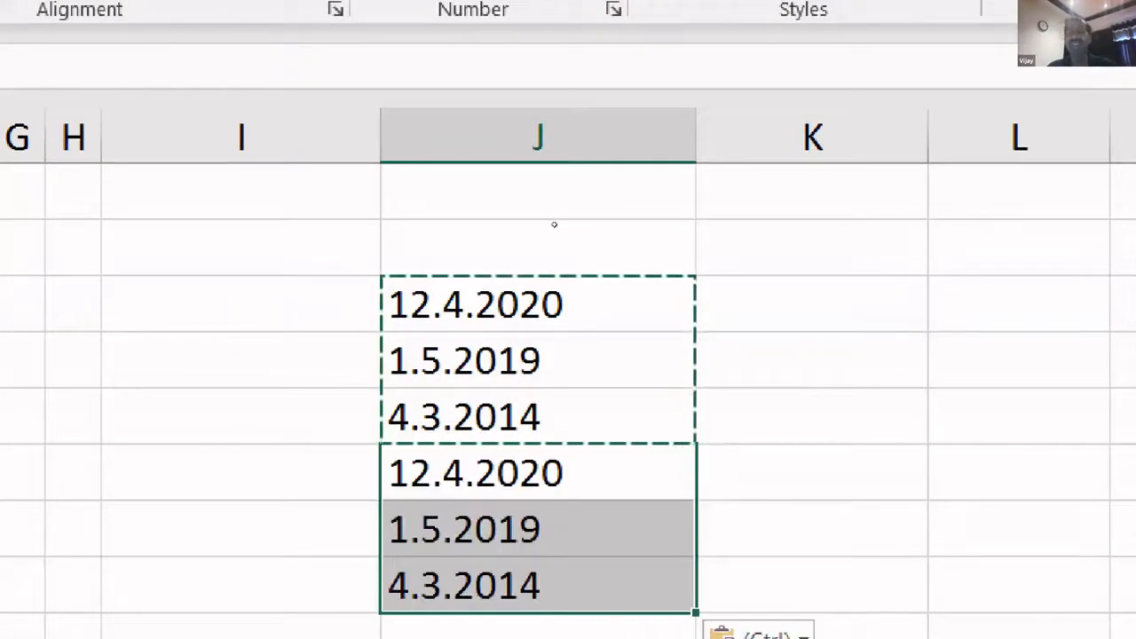
key(Up)
key(Up)
key(Up)
key(Escape)
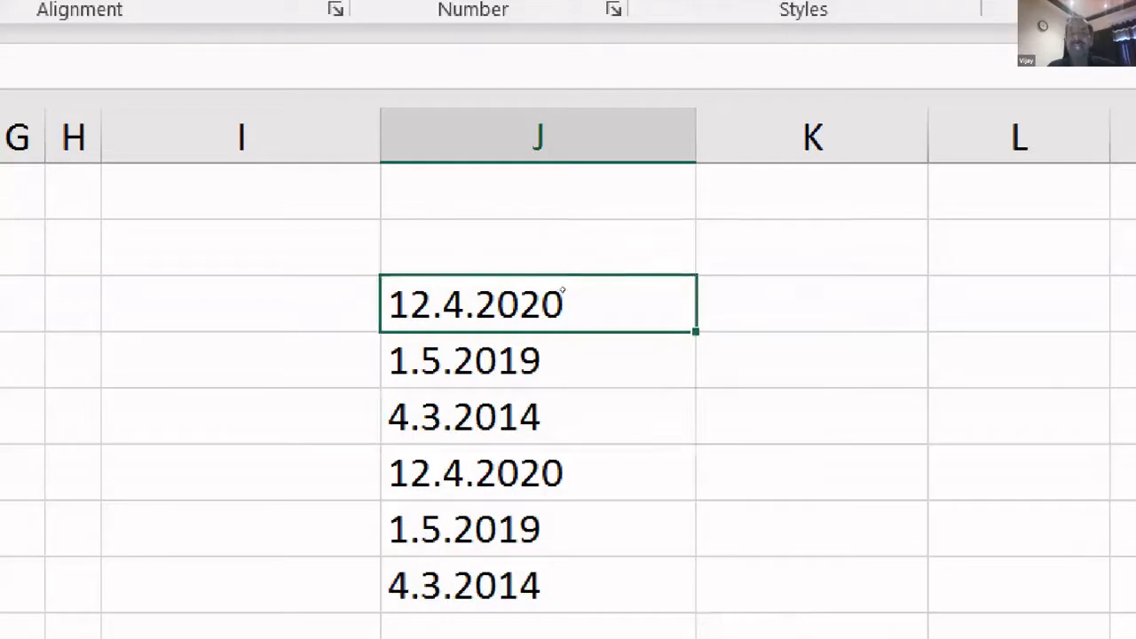
key(shift+Down)
key(shift+Down)
key(shift+Down)
key(shift+Down)
key(shift+Down)
key(ctrl+space)
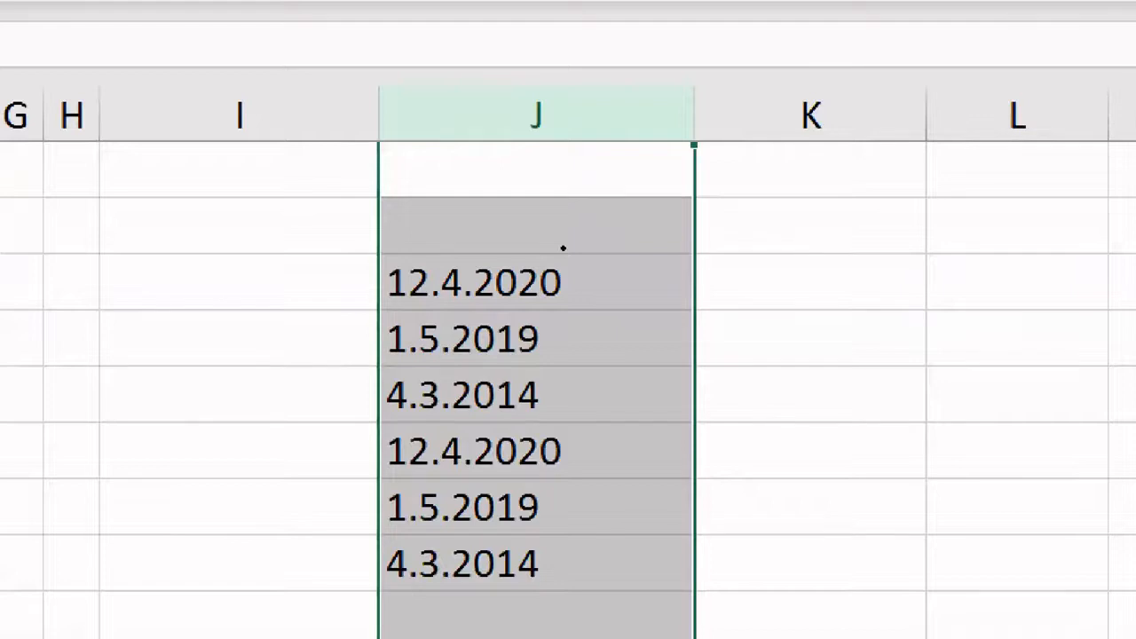
- Try replacing '.' with '/' across column J, which finds nothing to replace
key(ctrl+h)
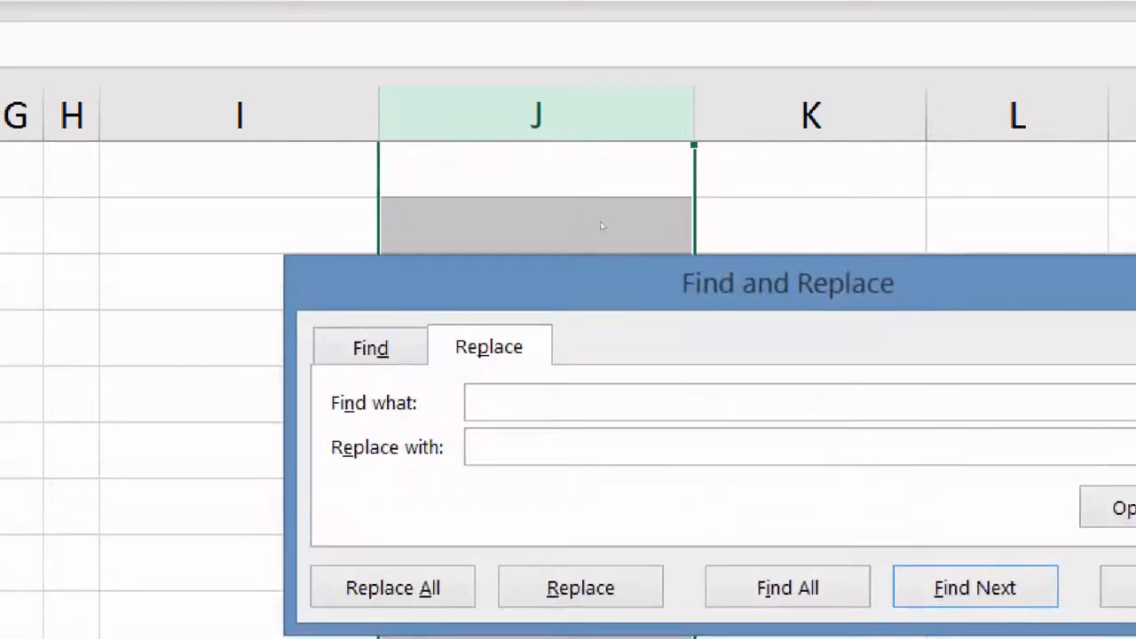
drag(598, 283, 396, 460)
click(545, 488)
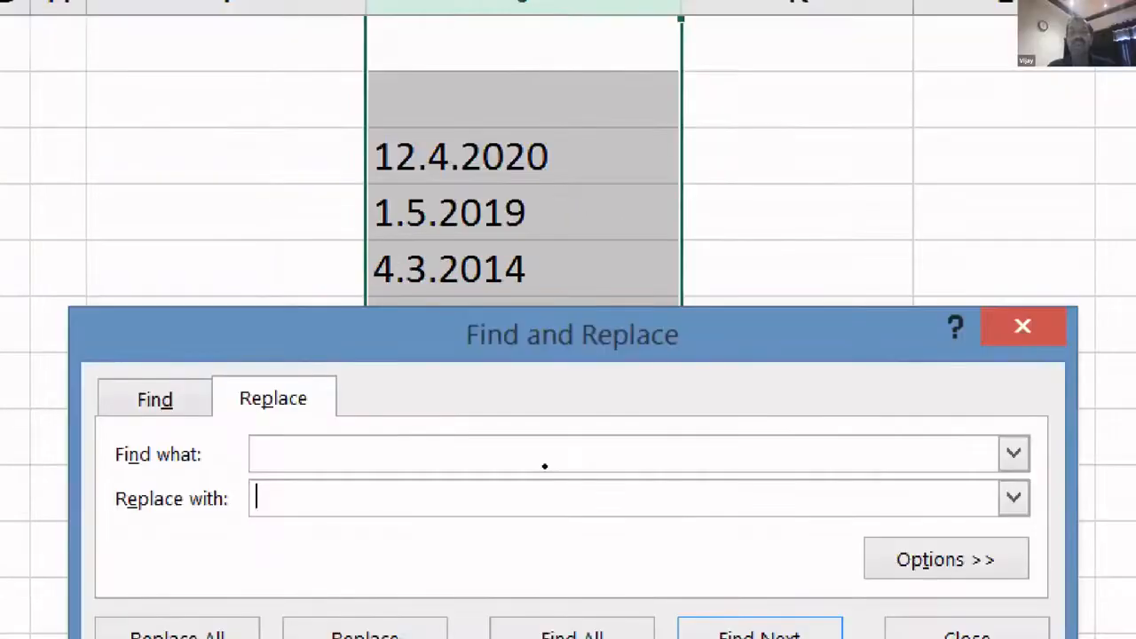
drag(544, 334, 551, 443)
click(470, 383)
text(.)
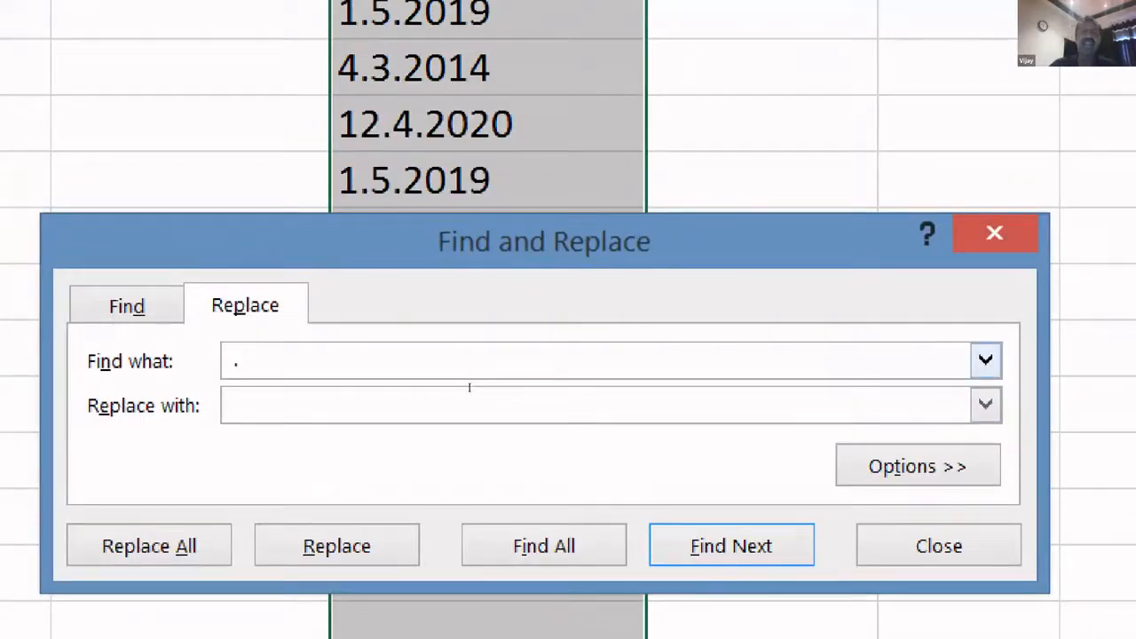
click(479, 407)
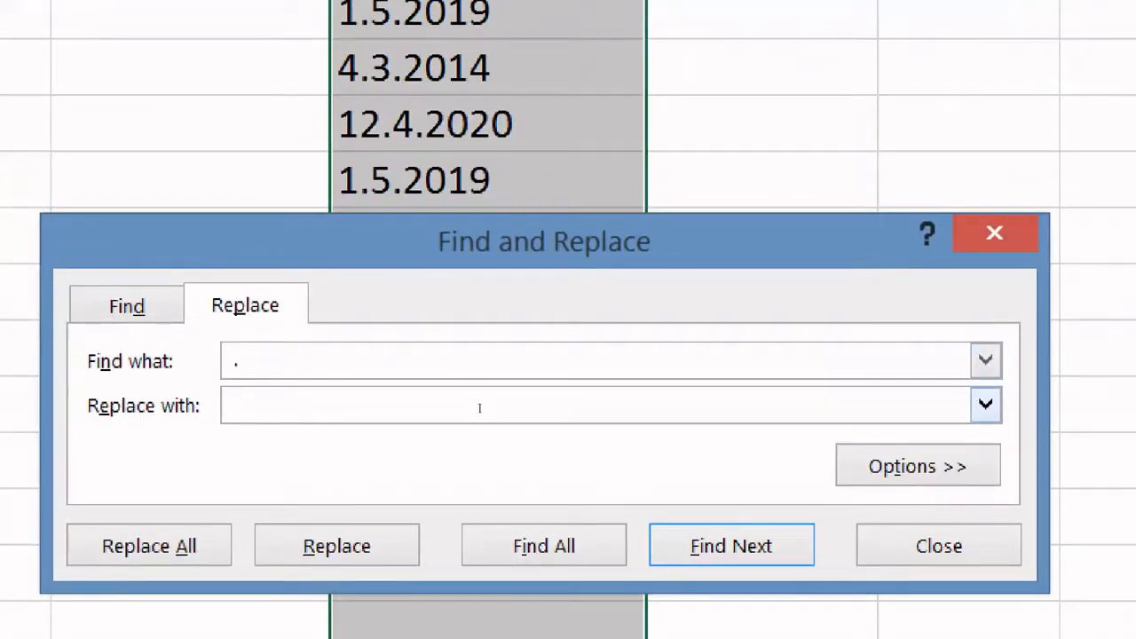
text(/)
key(alt+a)
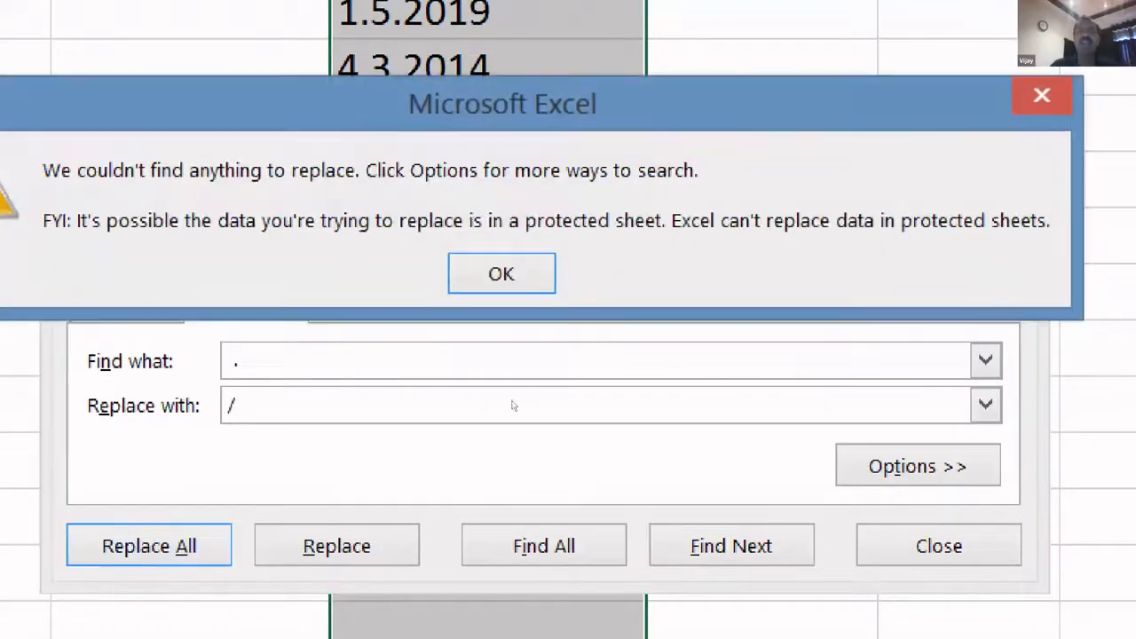
key(Return)
key(Escape)
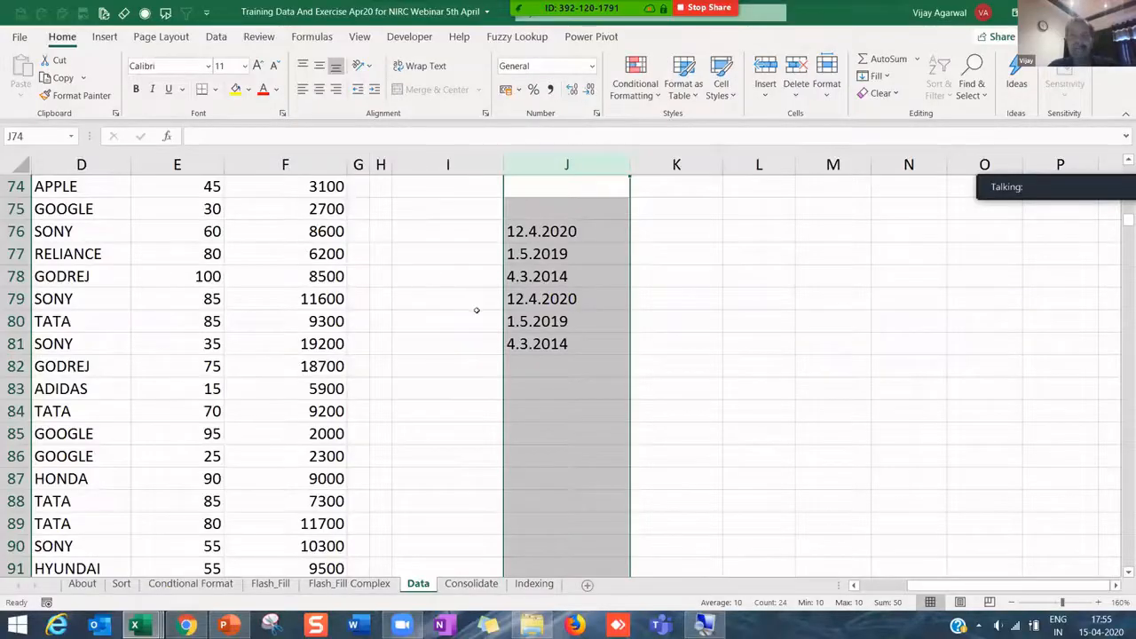
- Inspect the Find and Replace options, leaving Look in set to Formulas
key(ctrl+h)
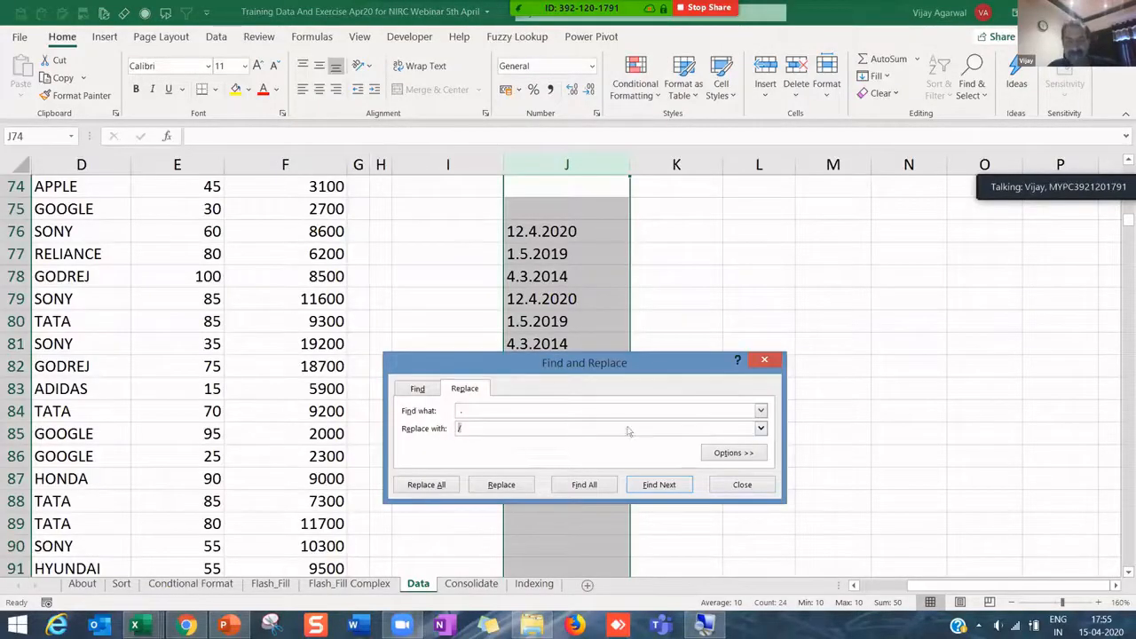
click(733, 453)
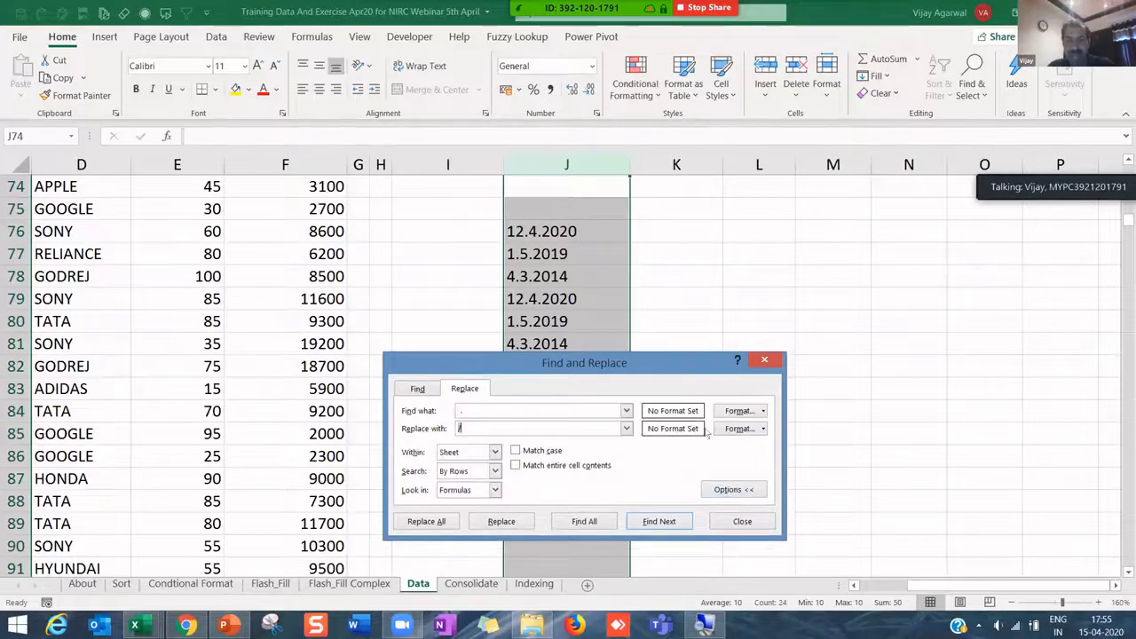
click(495, 491)
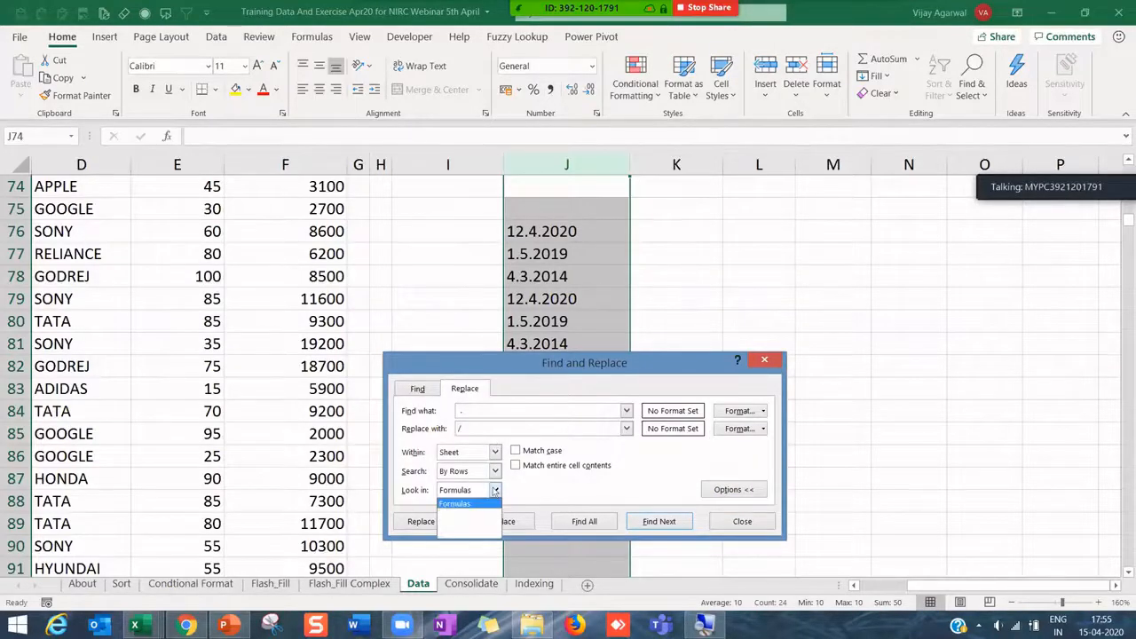
click(495, 491)
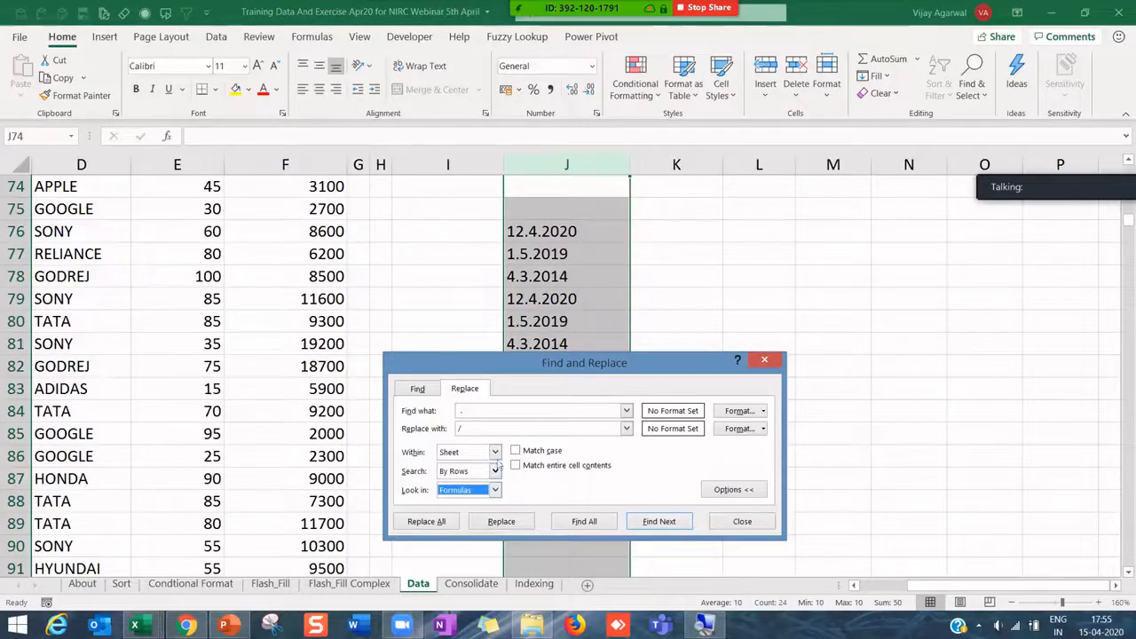
key(Escape)
- Replace '.' with '/' in J76:J81, making 12 replacements that turn the entries into real dates
drag(542, 232, 535, 343)
key(ctrl+h)
click(518, 424)
text(.)
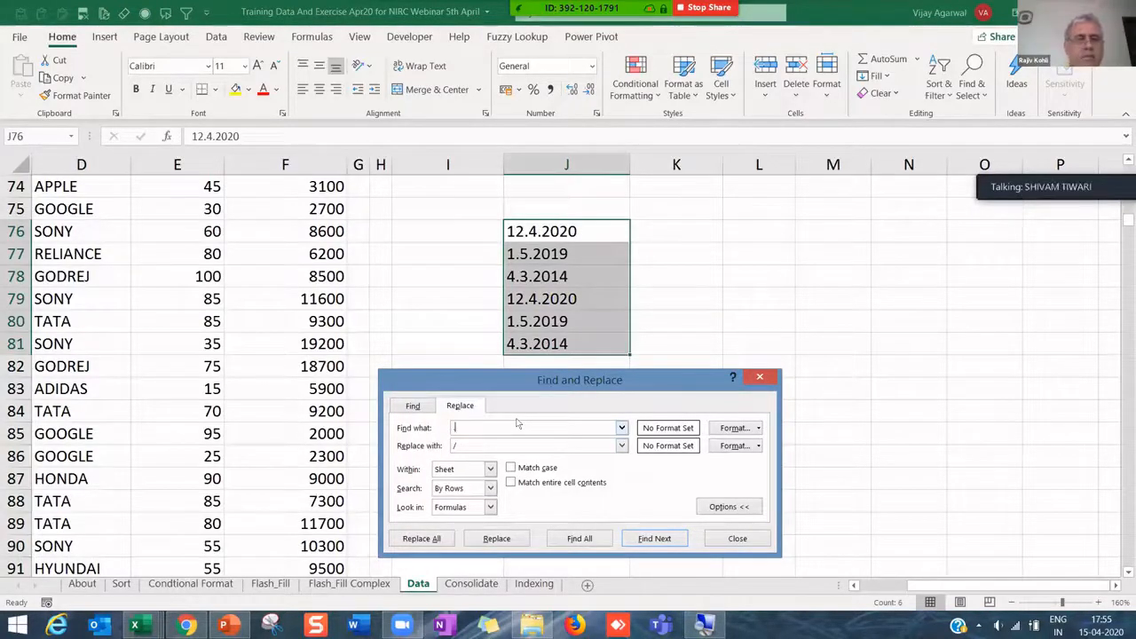
click(437, 538)
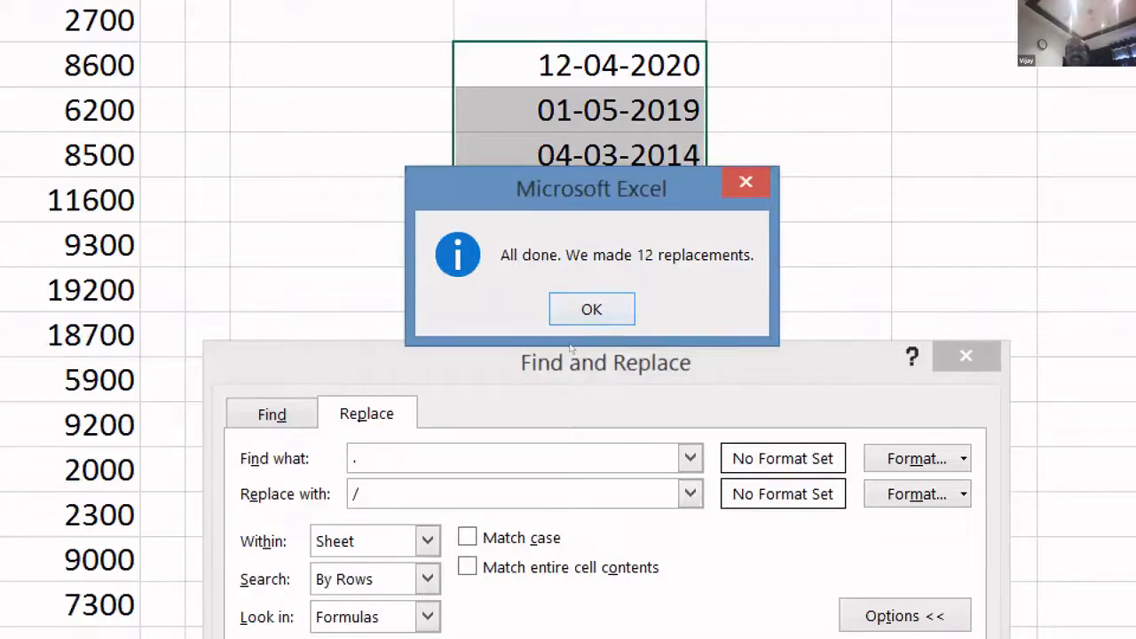
key(Return)
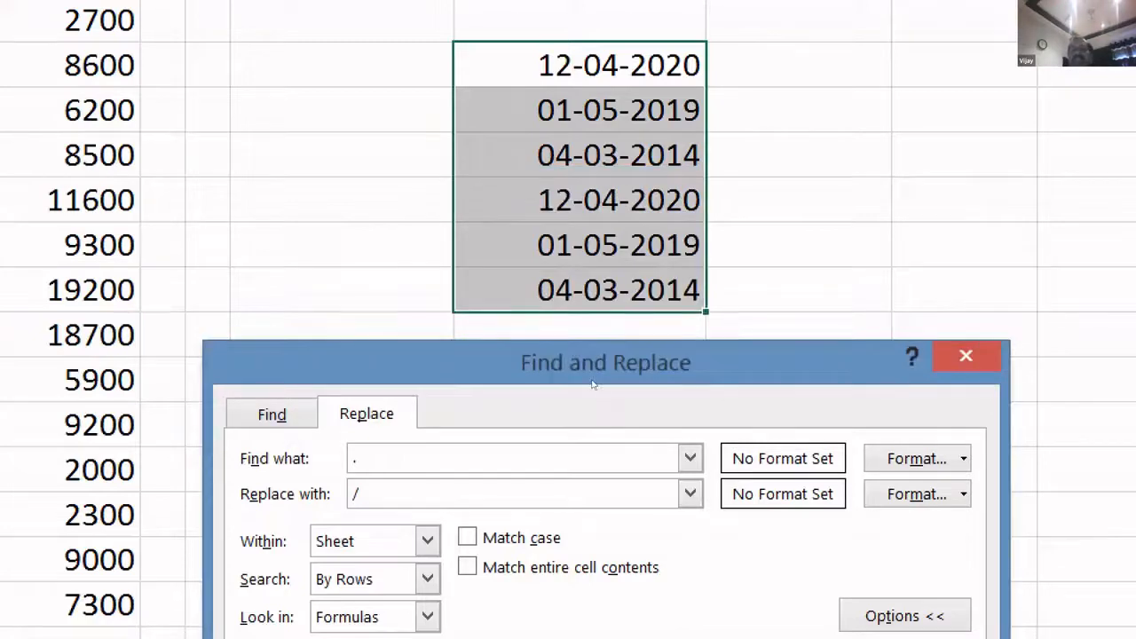
key(Escape)
drag(583, 66, 581, 303)
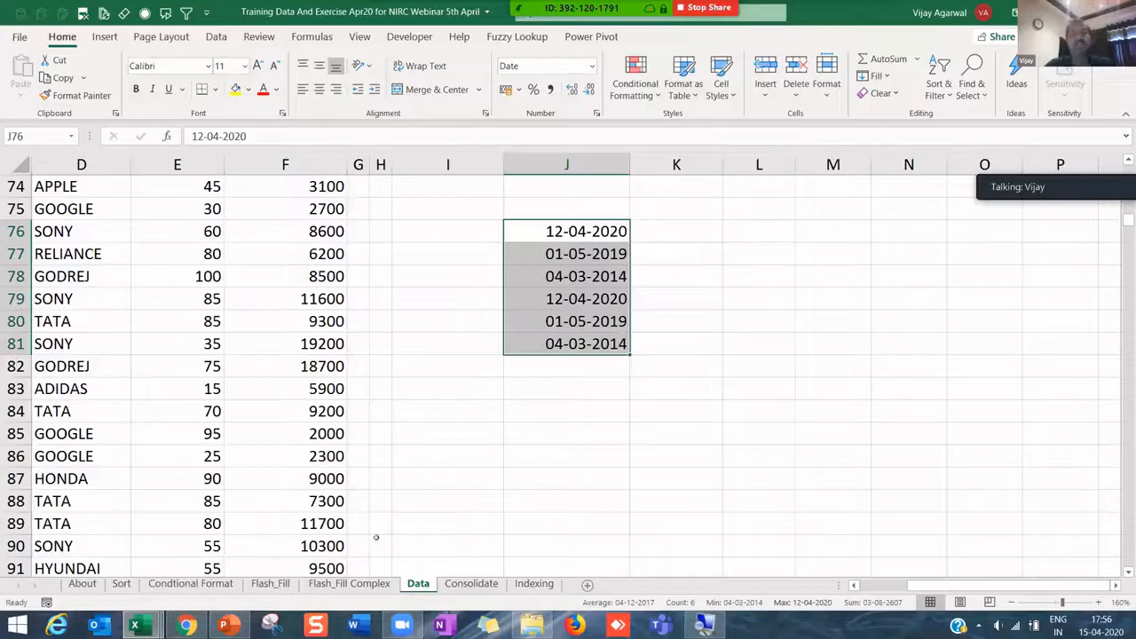
- Open the Training Excel folder from the jump list and open the GST from PAN validation workbook
click(536, 625)
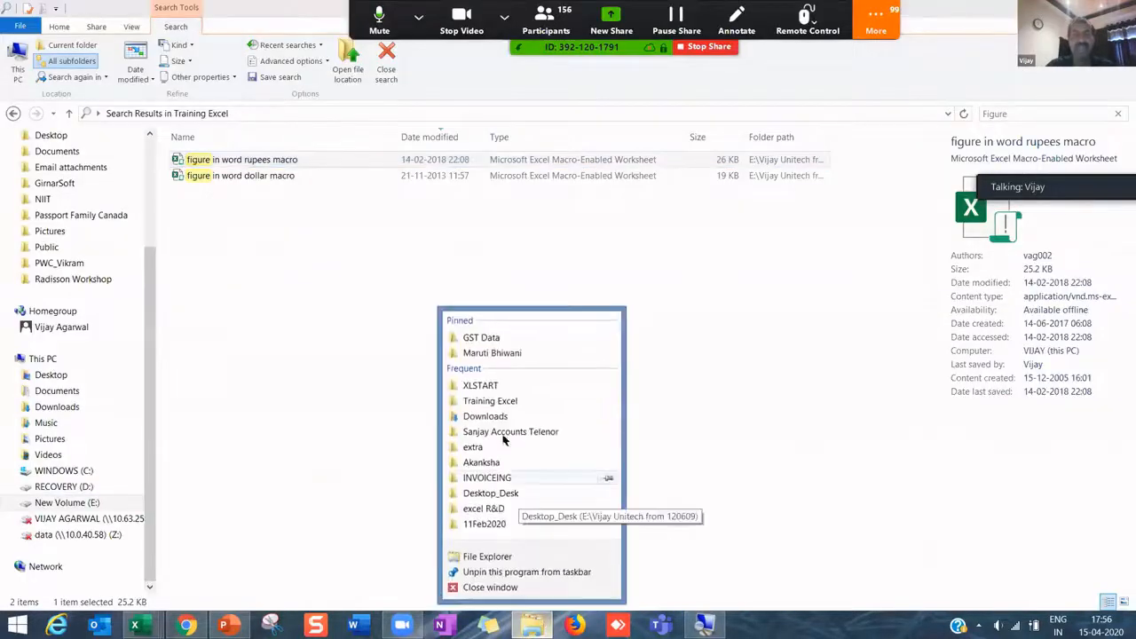
click(479, 404)
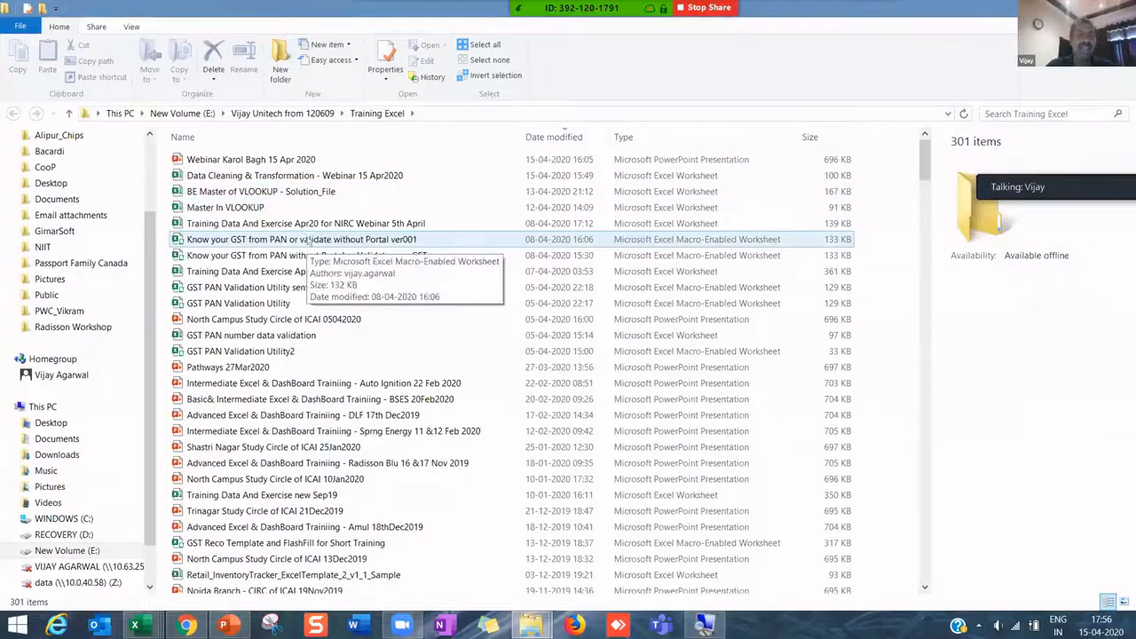
click(306, 239)
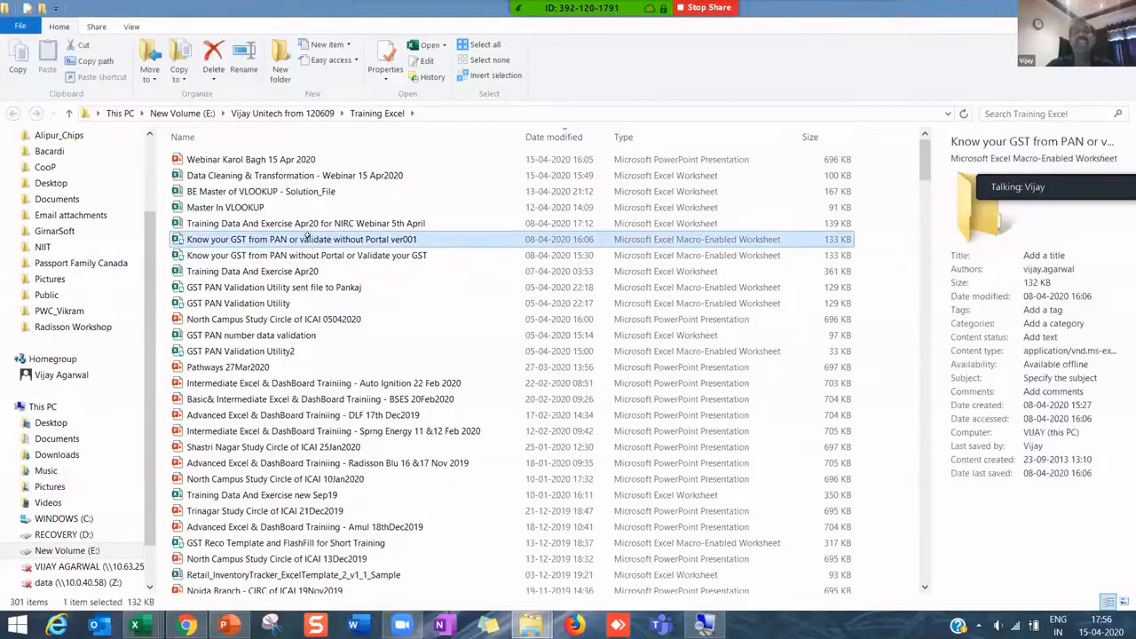
key(alt+Tab)
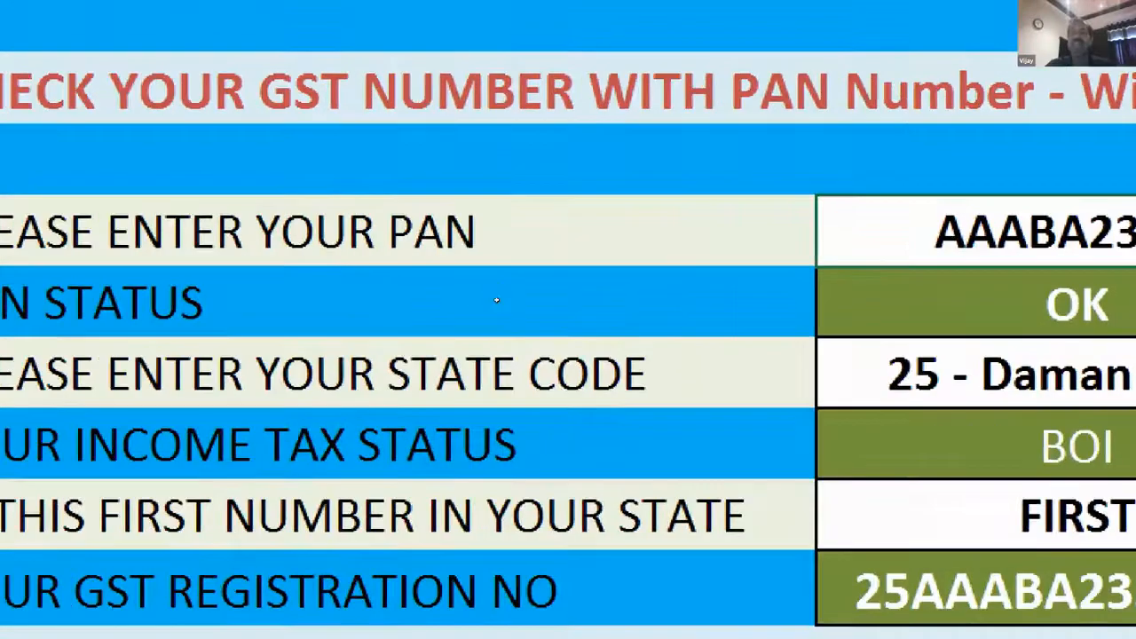
- Try typing over the PAN value, then cancel the edit
double_click(497, 303)
key(Return)
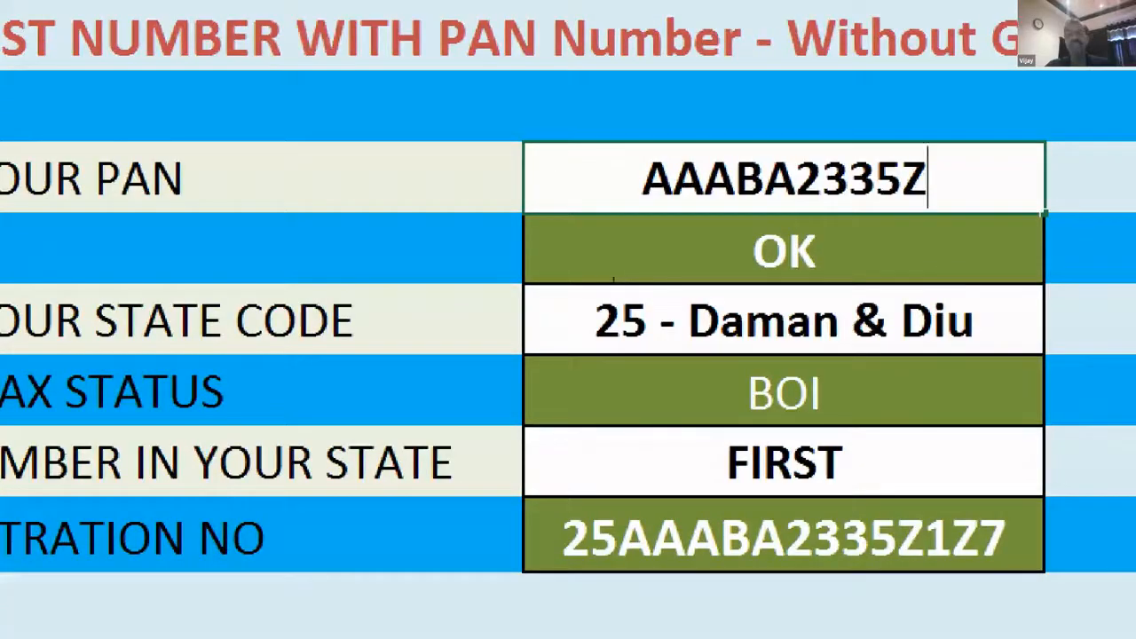
text(errffff)
key(Escape)
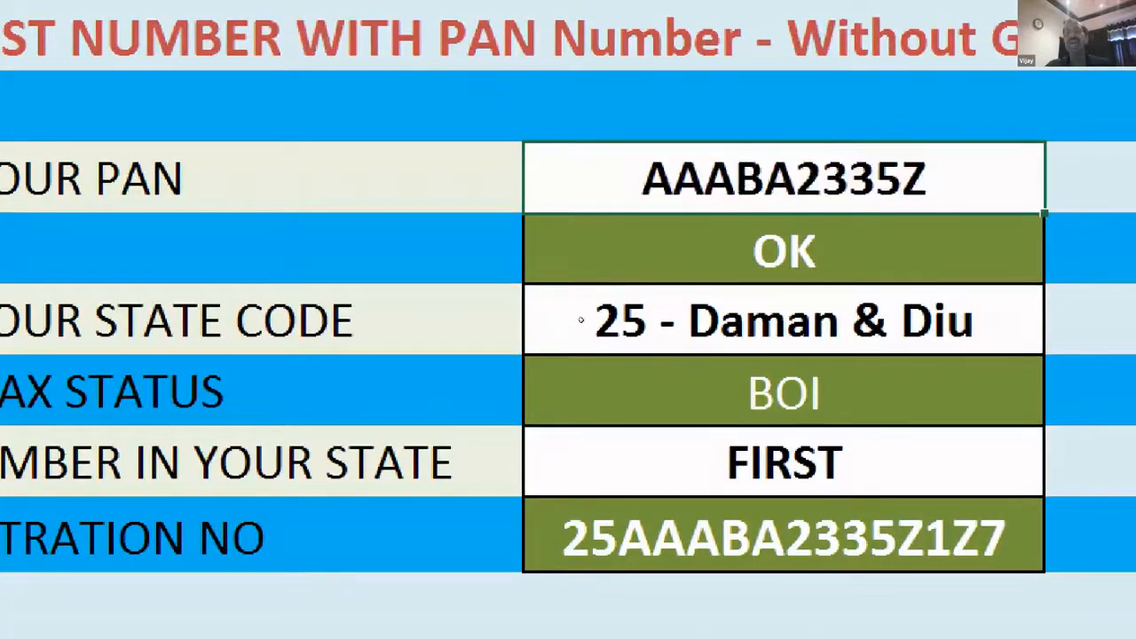
click(583, 319)
key(alt+Down)
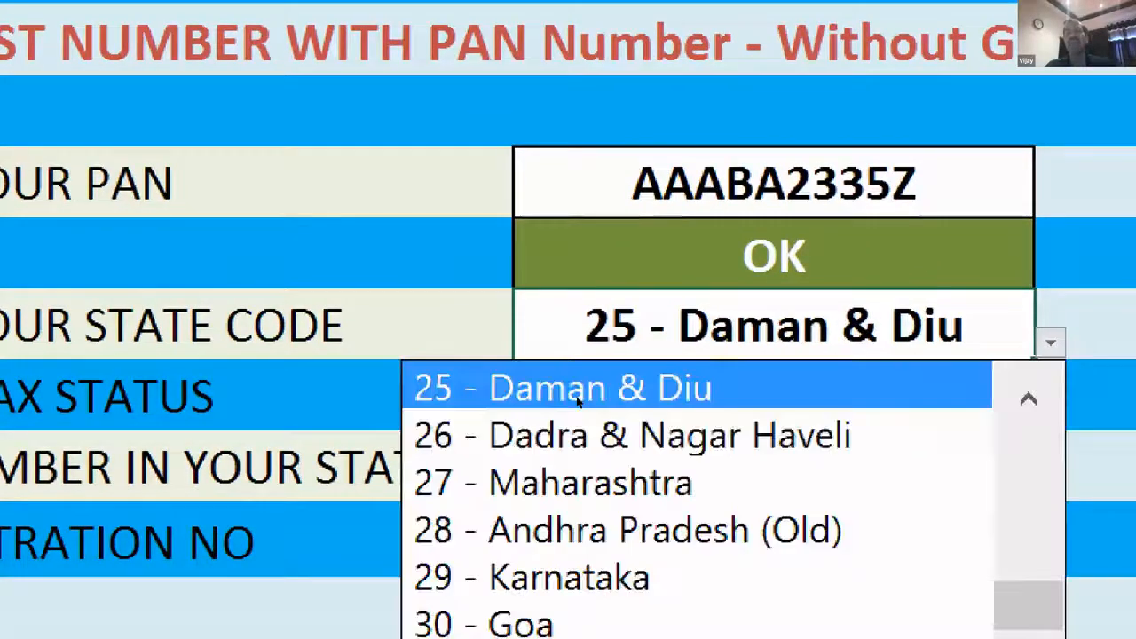
key(Down)
key(Down)
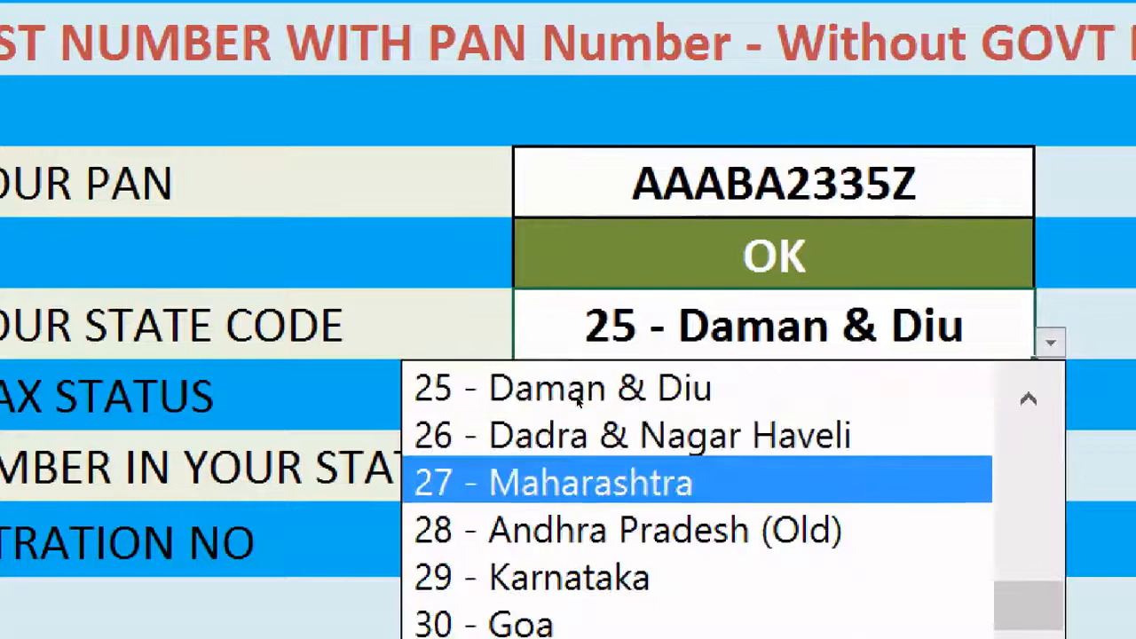
key(Return)
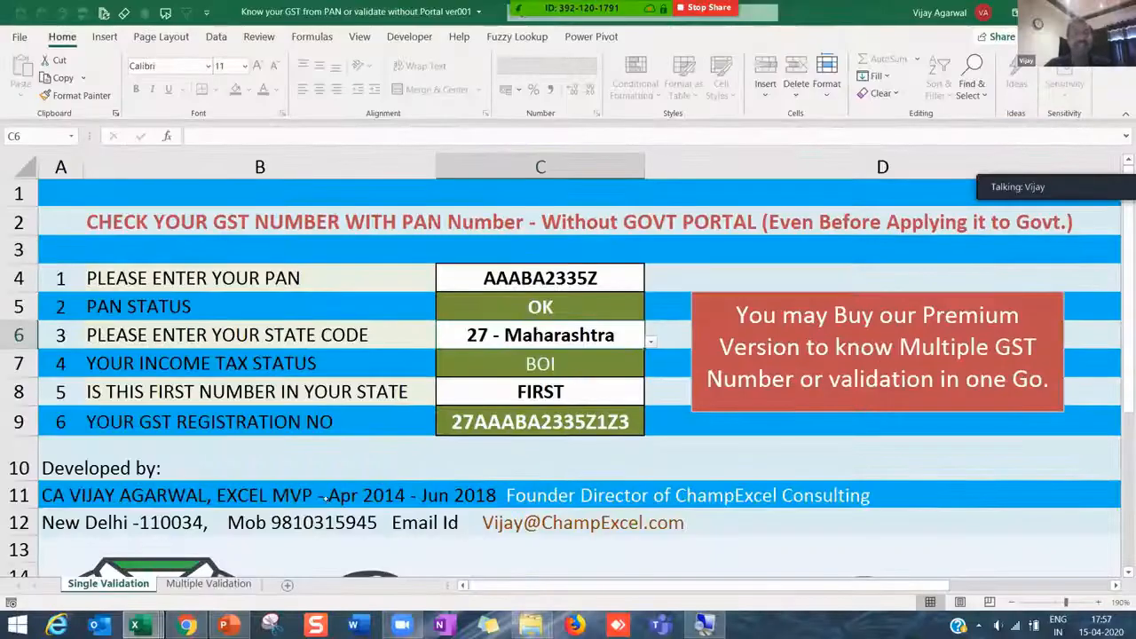
- Add a new blank worksheet, Sheet1, to the workbook
scroll(316, 485, down, 3)
scroll(316, 484, down, 5)
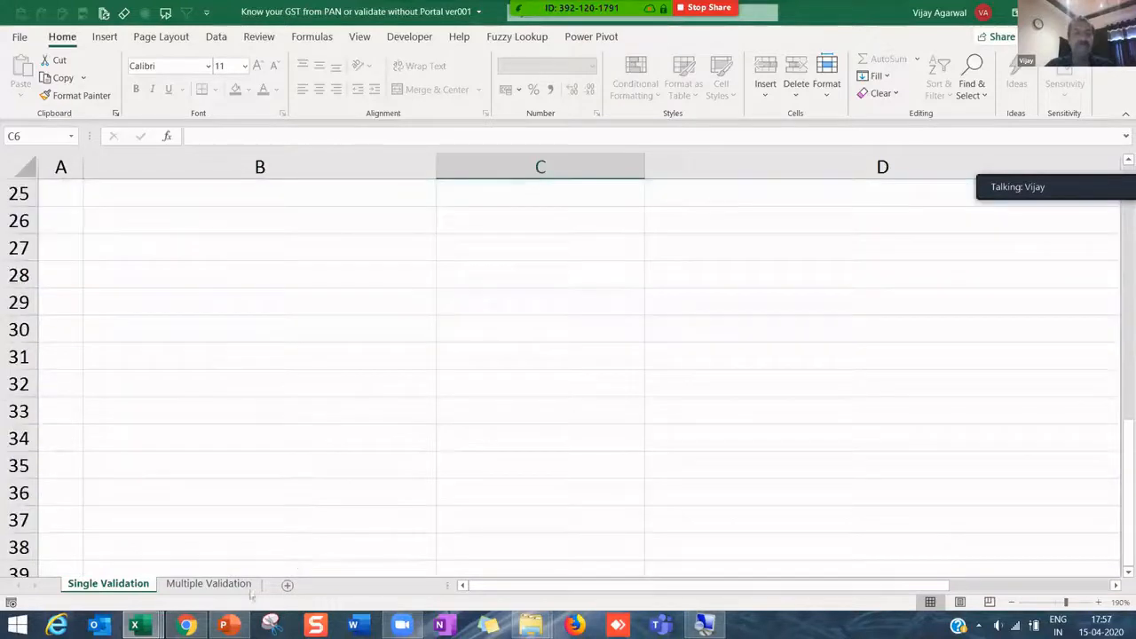
click(315, 584)
- Protect Sheet1 with a password, entering it and confirming it
click(221, 370)
click(185, 245)
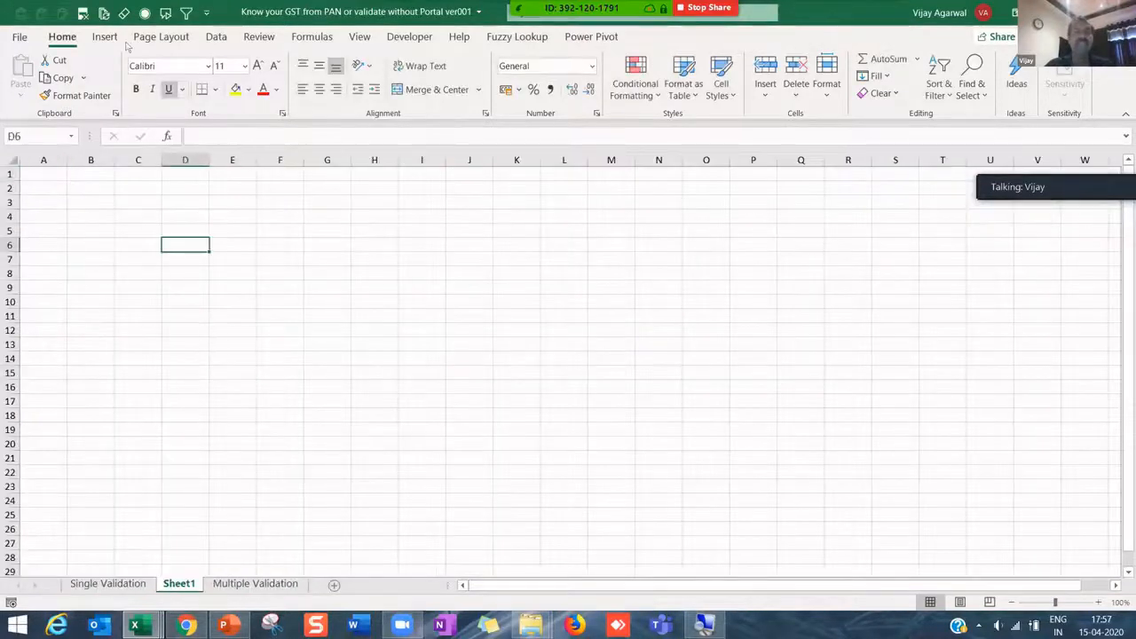
click(259, 36)
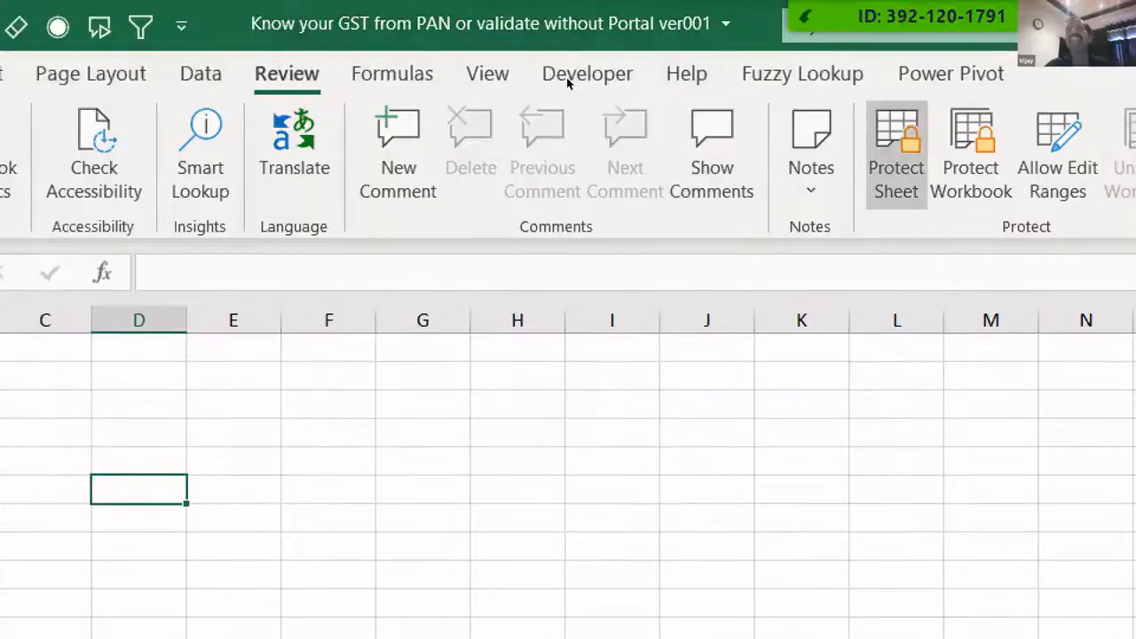
click(896, 153)
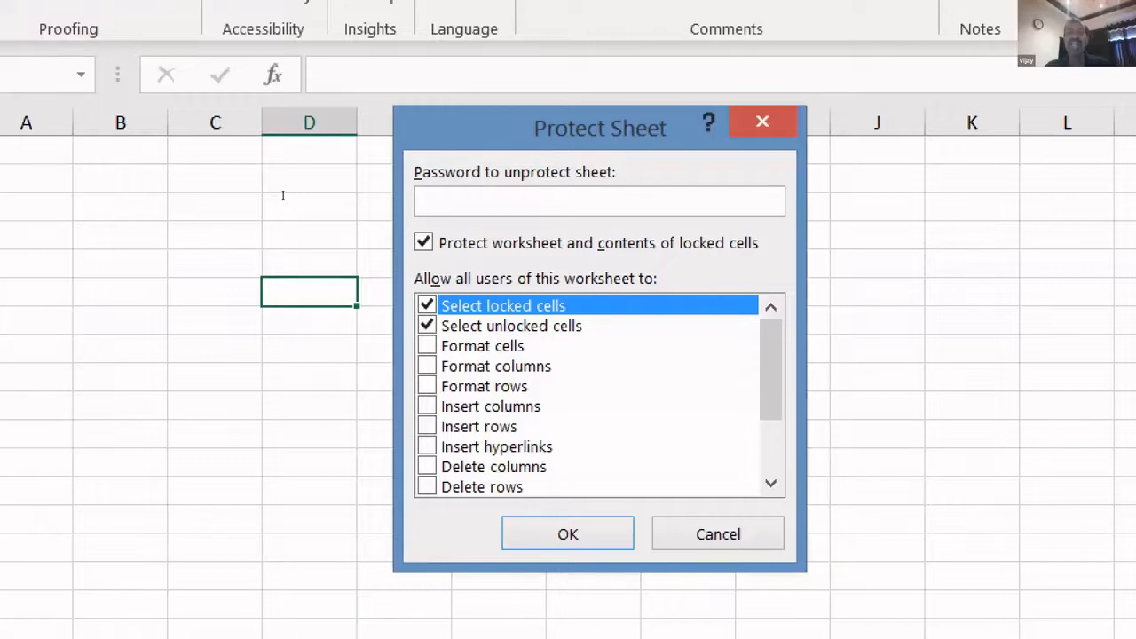
text(1)
key(Return)
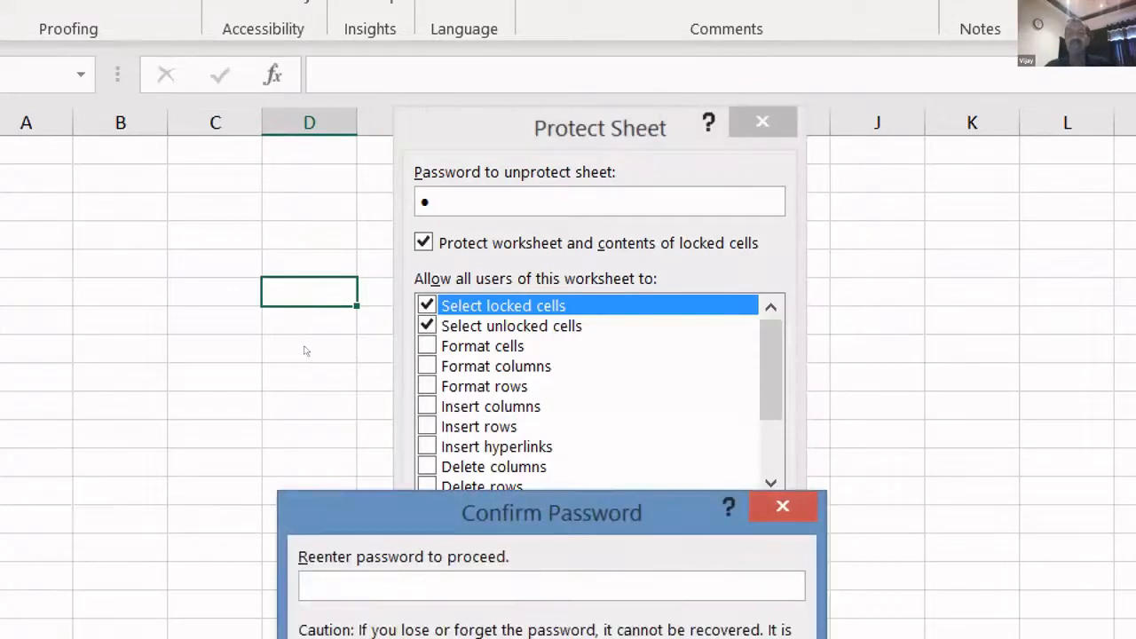
text(1)
key(Return)
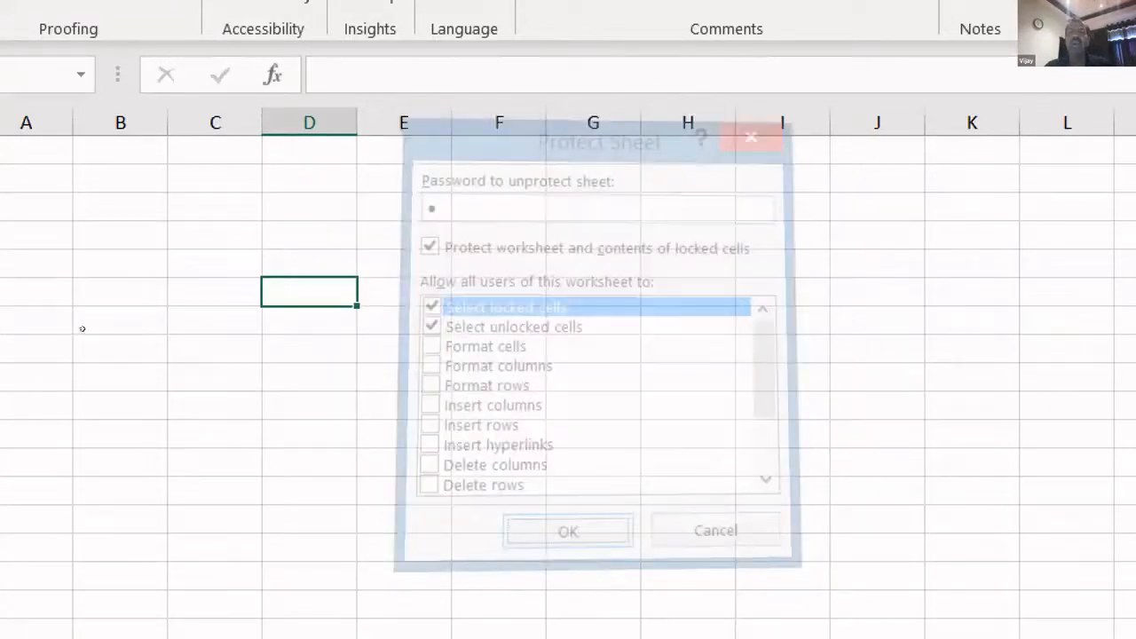
- Try typing 1 into D4 and E8, confirming edits are refused with a protected-sheet warning
key(Up)
key(Up)
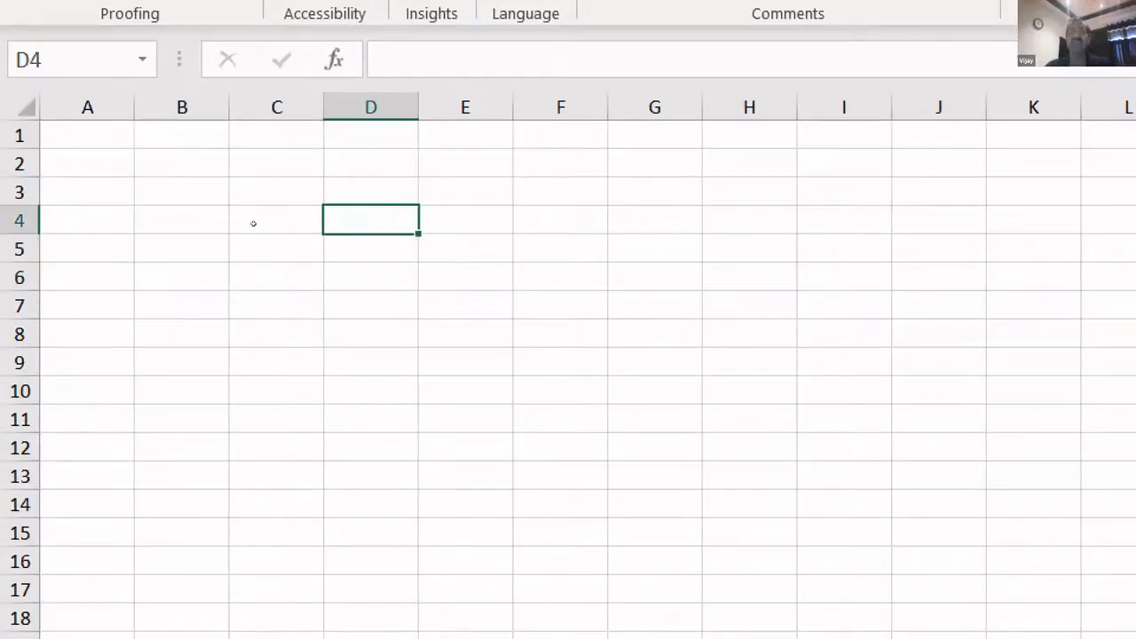
key(1)
key(Return)
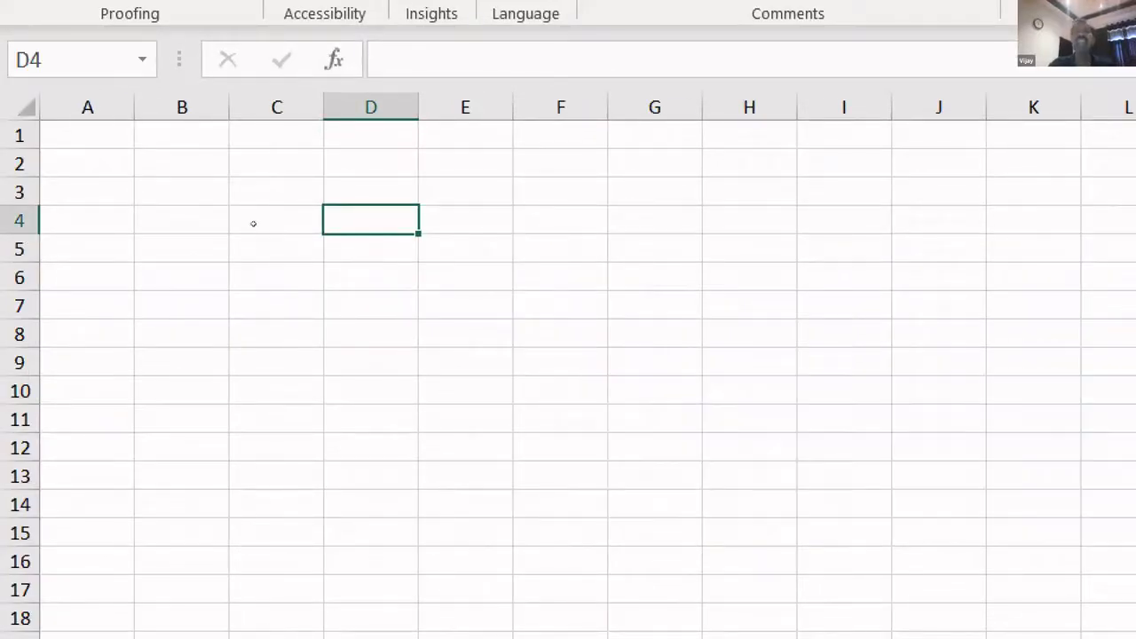
key(Down)
key(1)
key(Return)
click(465, 333)
key(1)
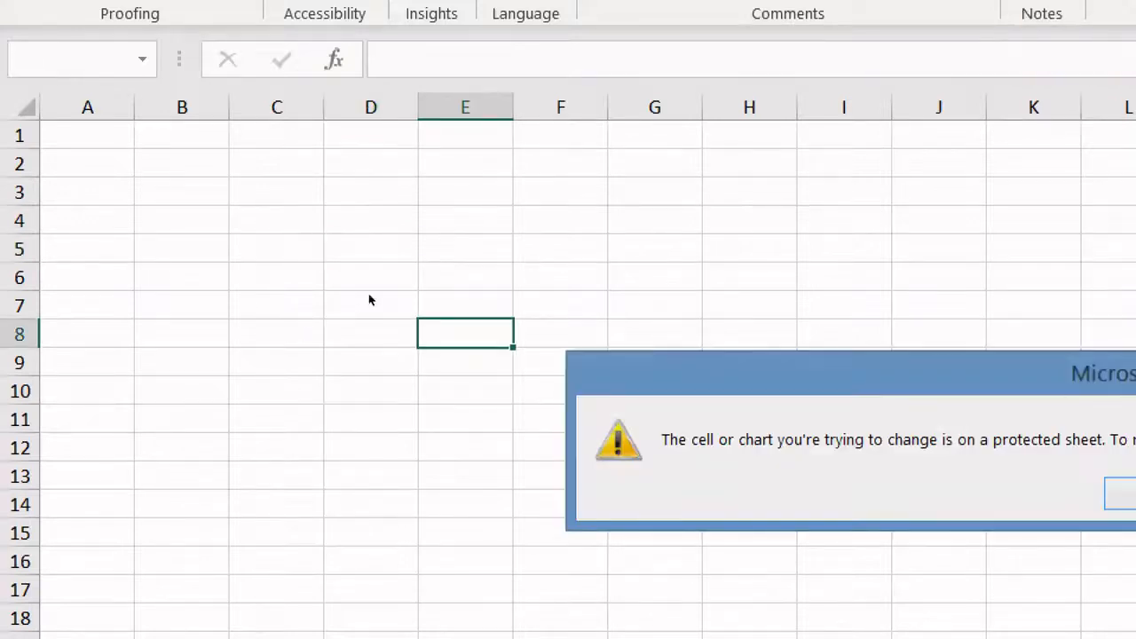
key(Return)
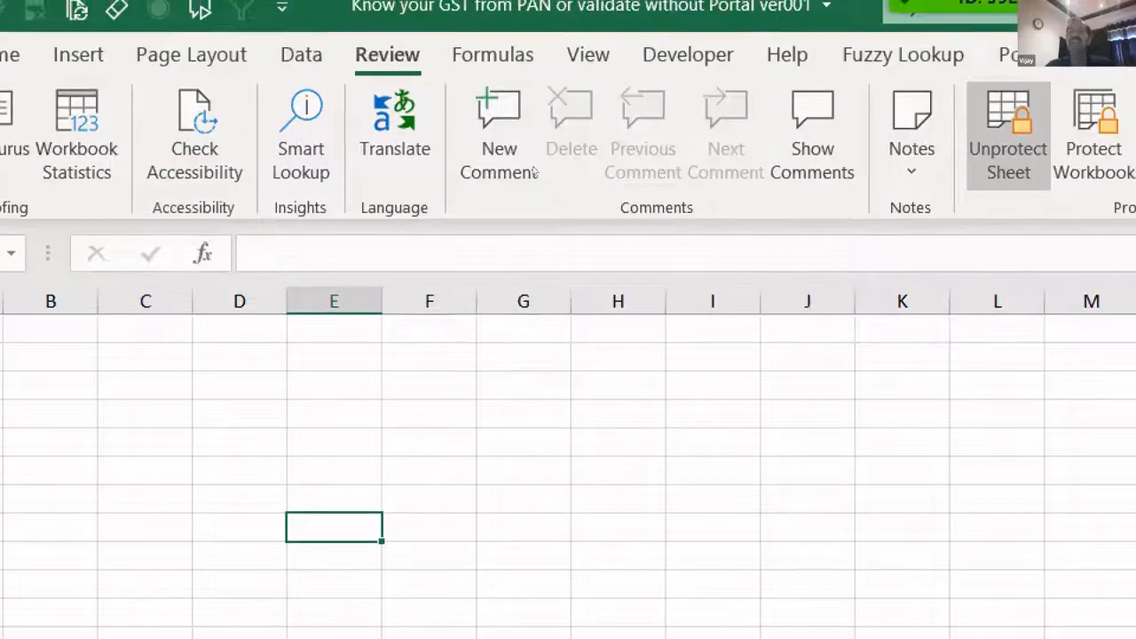
- Unprotect Sheet1 by entering its password
click(1123, 124)
text(1)
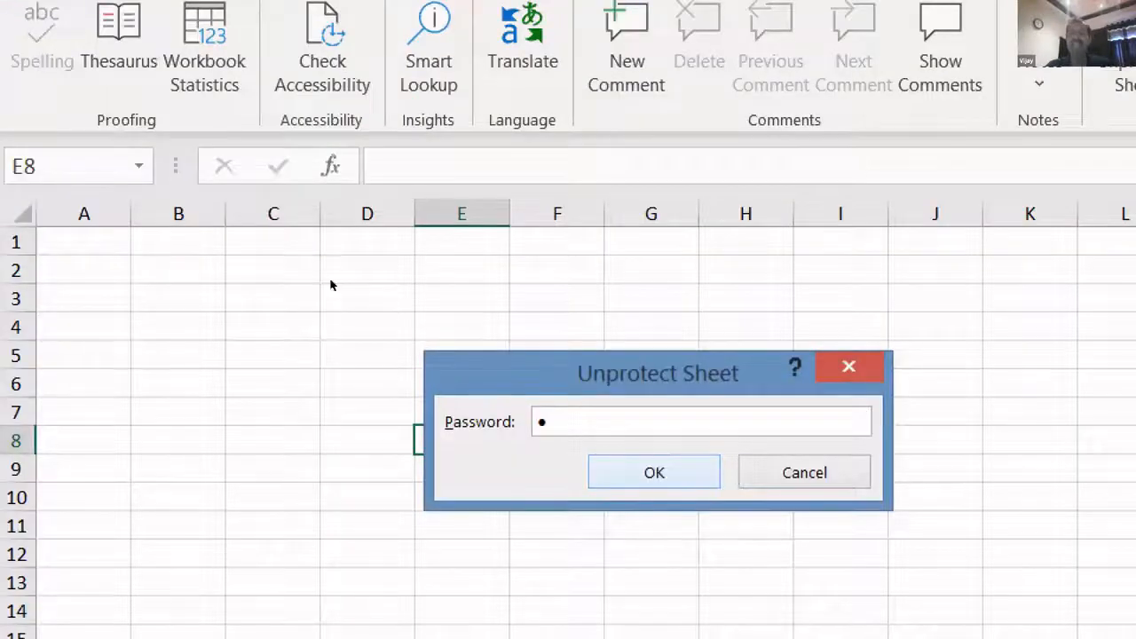
click(654, 472)
- Enter sample text ddddd in C4 and gggggg in E7
click(273, 326)
text(ddddd)
click(461, 412)
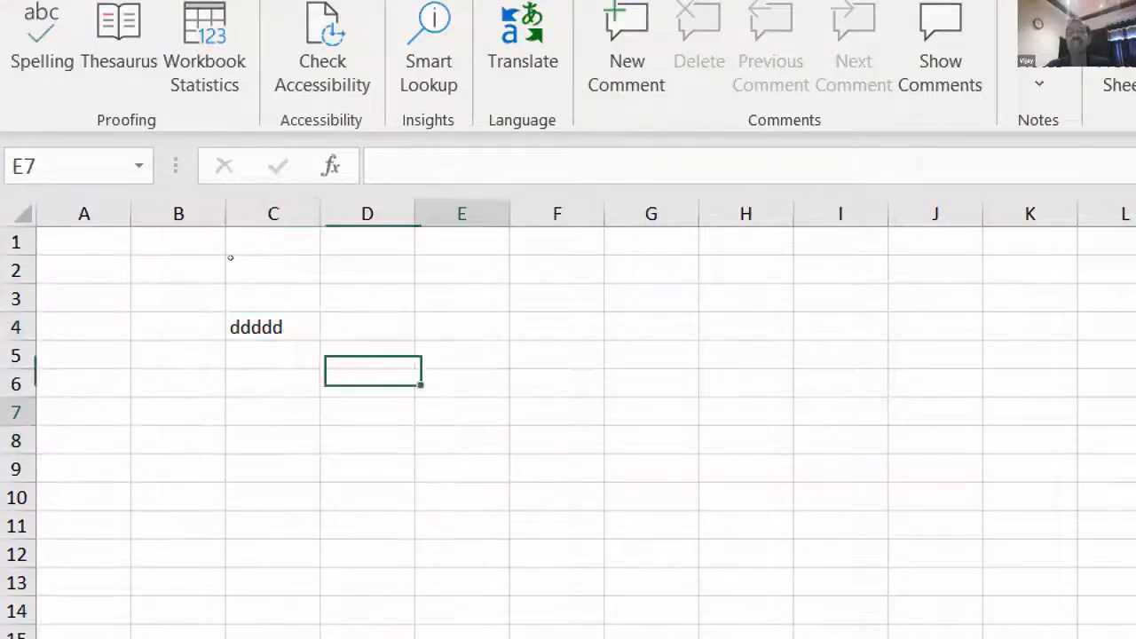
text(gggggg)
click(433, 356)
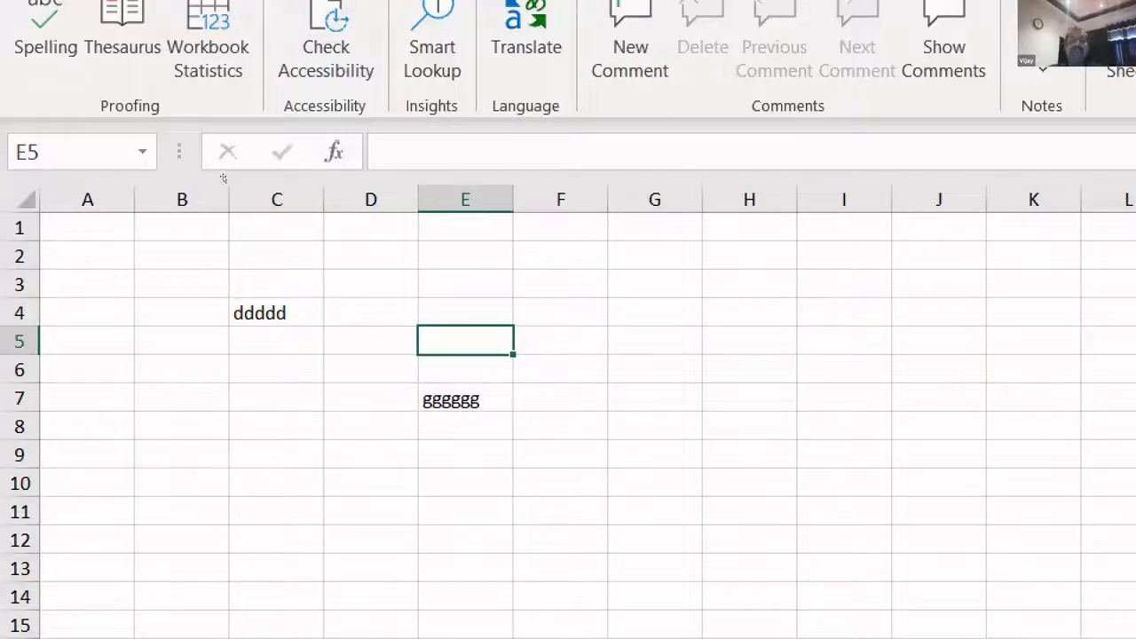
key(ctrl+Up)
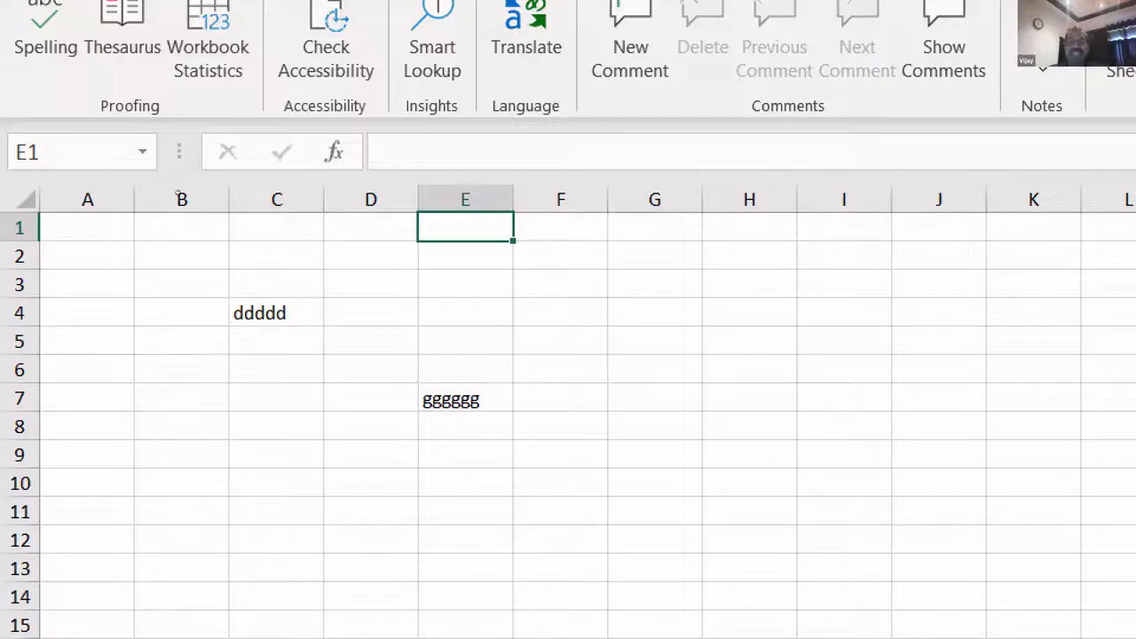
click(371, 284)
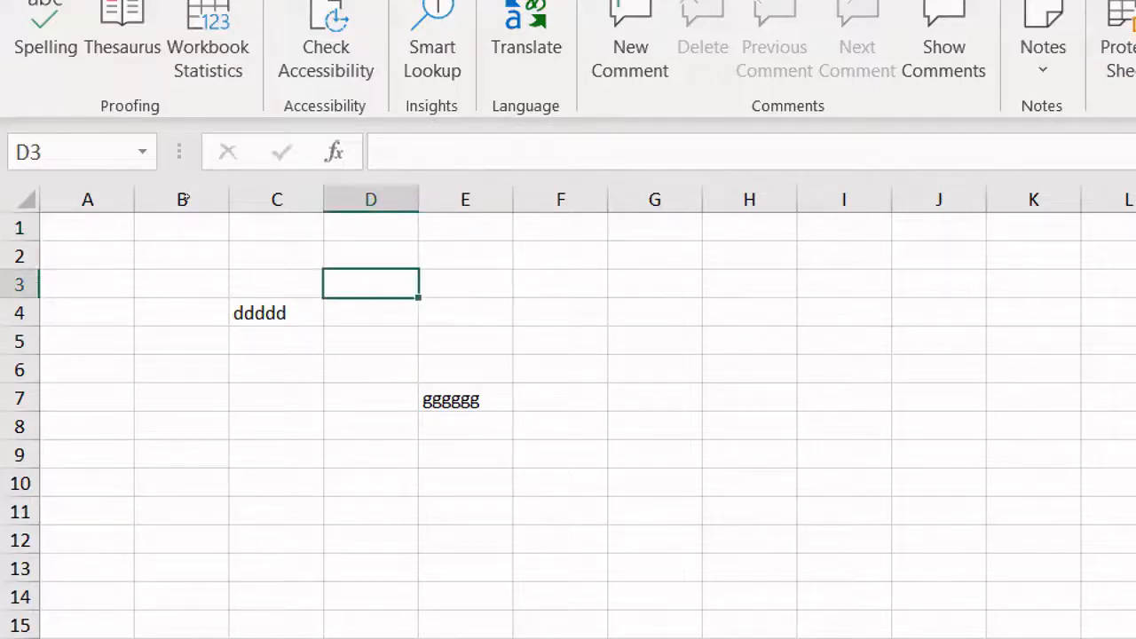
- Fill the range D3:F5 with yellow
key(shift+Down)
key(shift+Down)
key(shift+Right)
key(shift+Right)
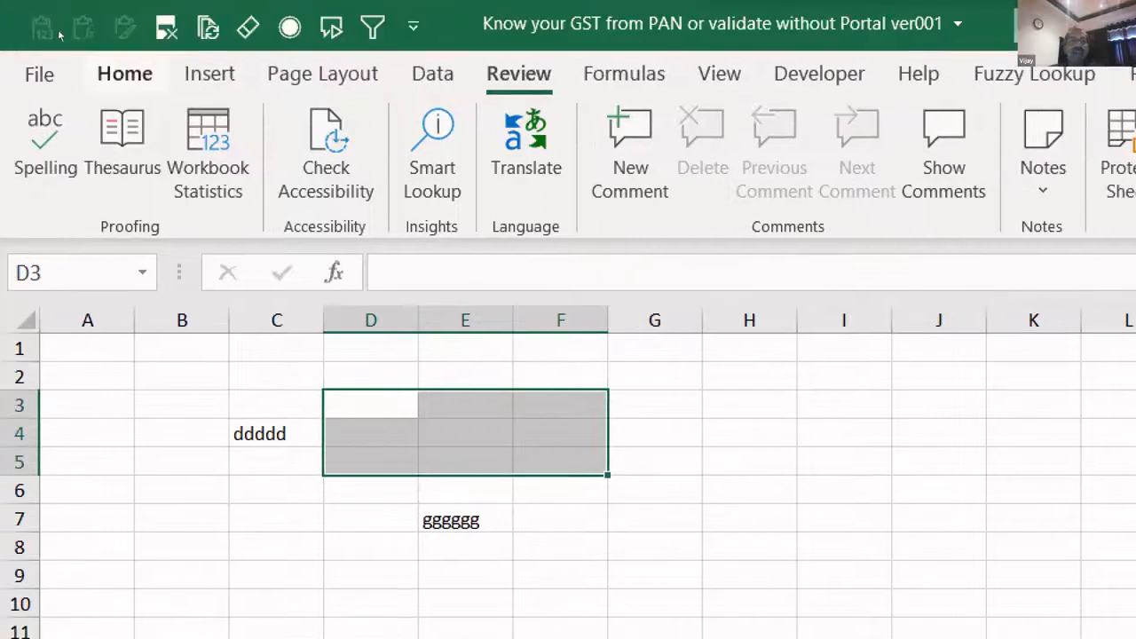
click(125, 73)
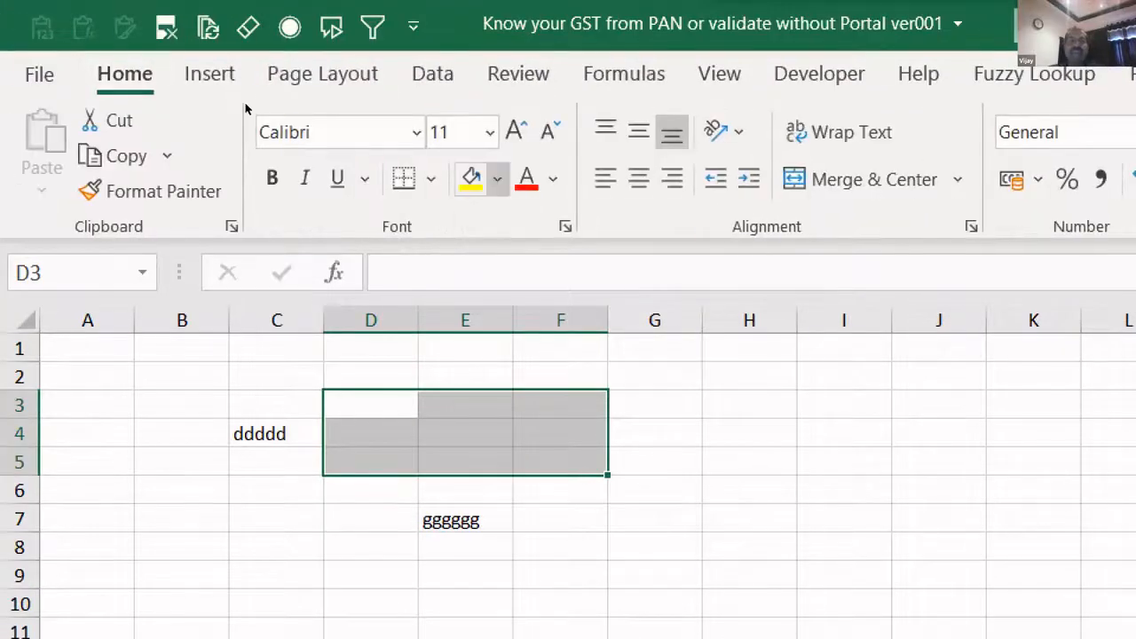
click(497, 179)
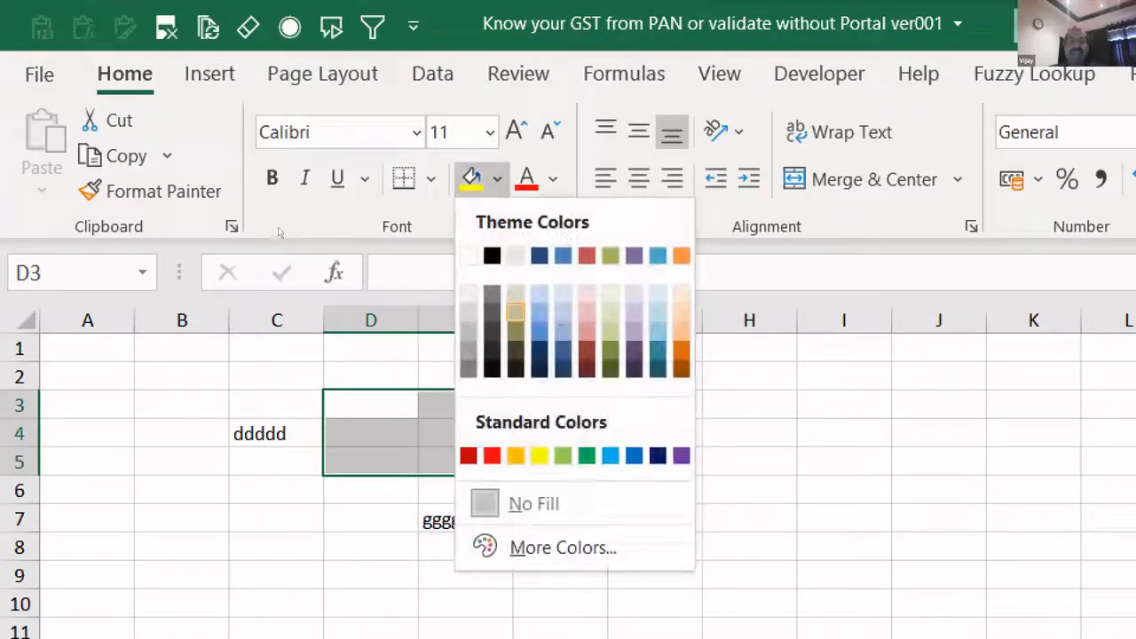
click(539, 454)
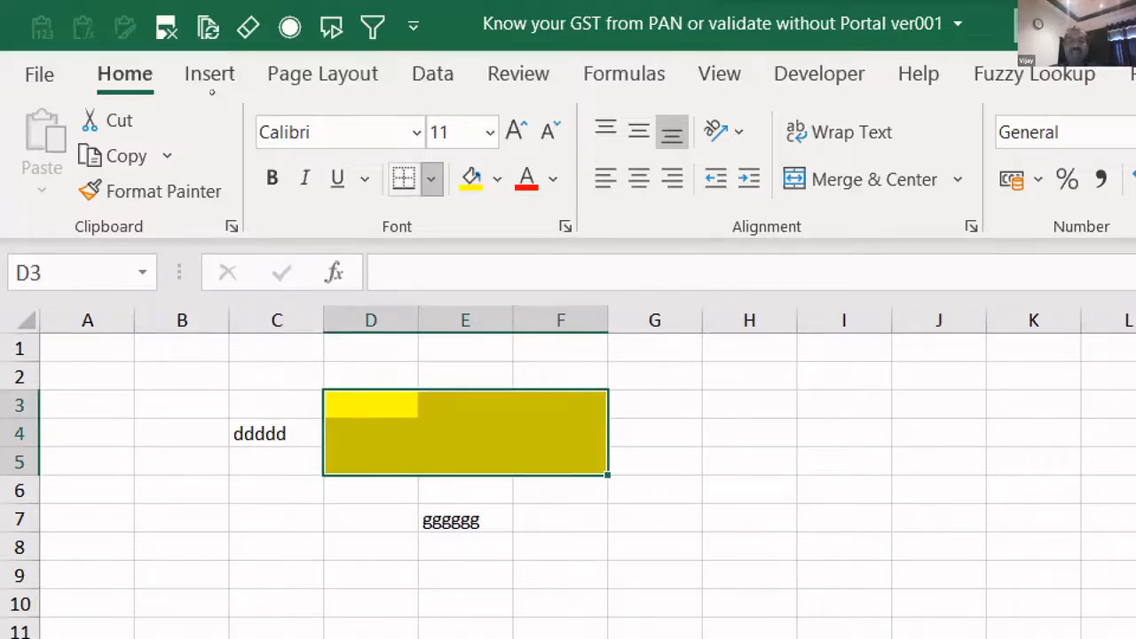
- Add All Borders to D3:F5 and bring up Format Cells for the range
click(461, 408)
click(749, 490)
drag(371, 405, 560, 461)
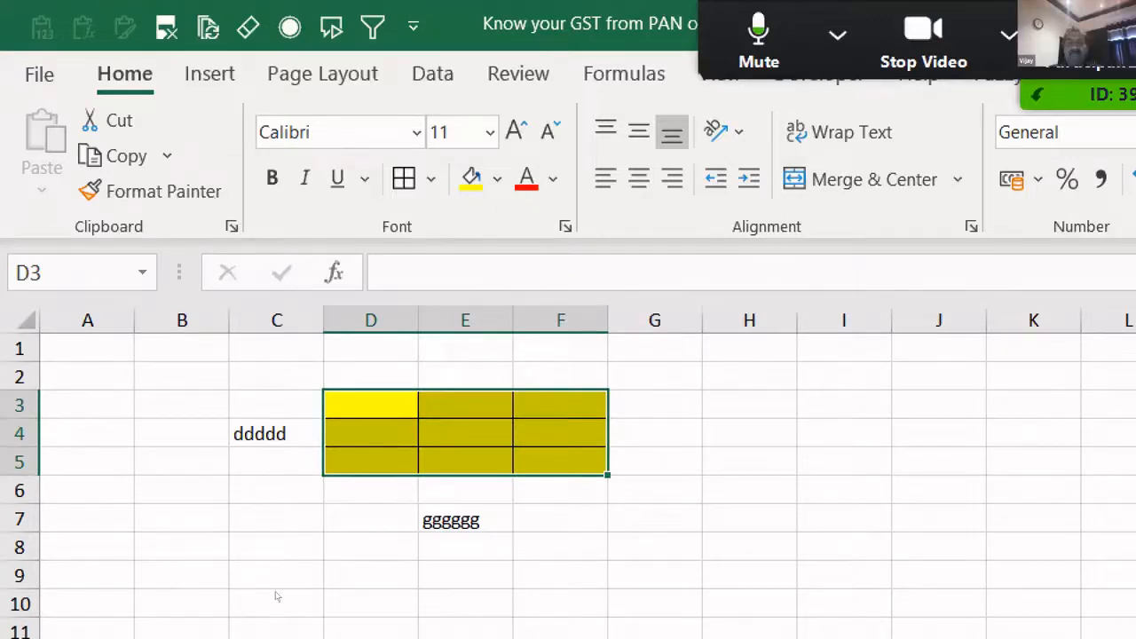
right_click(442, 408)
click(514, 480)
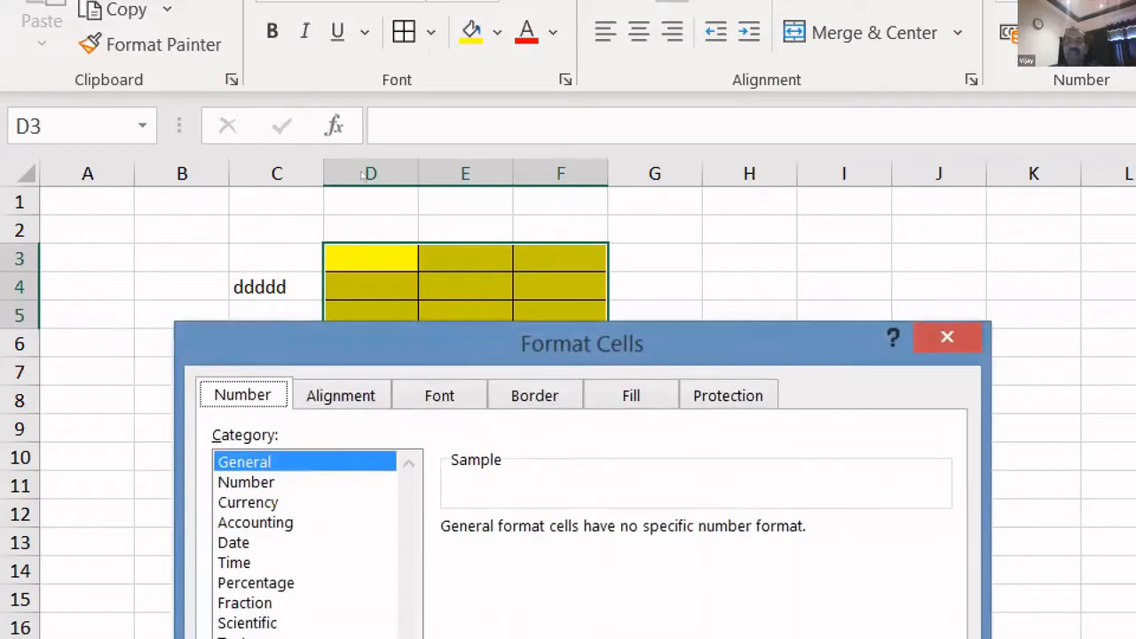
drag(714, 344, 726, 95)
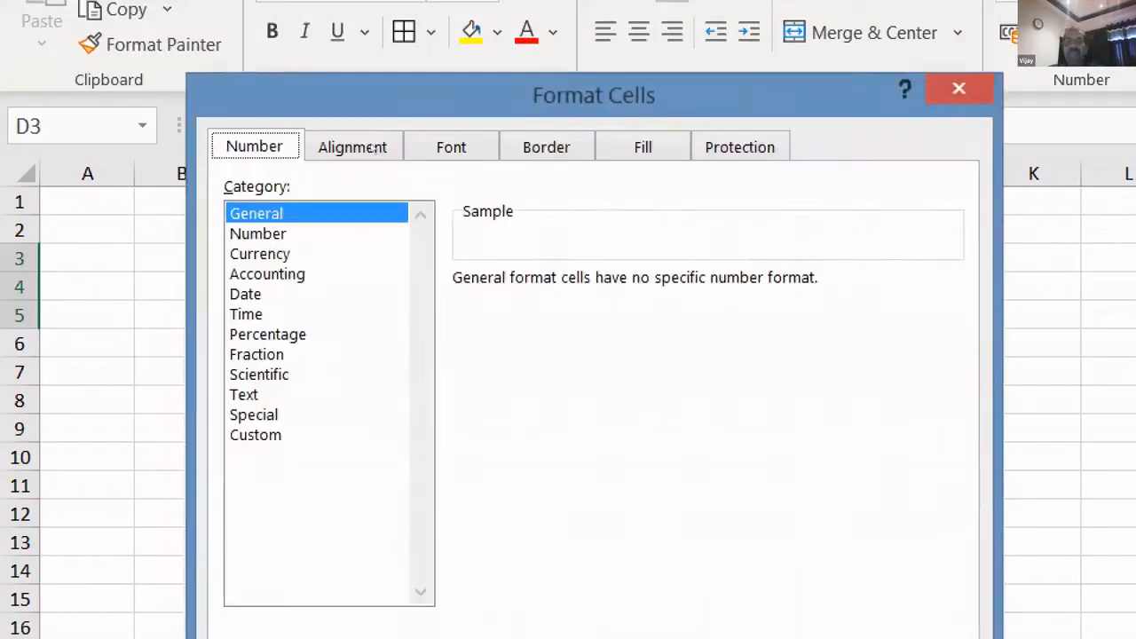
click(740, 146)
click(233, 188)
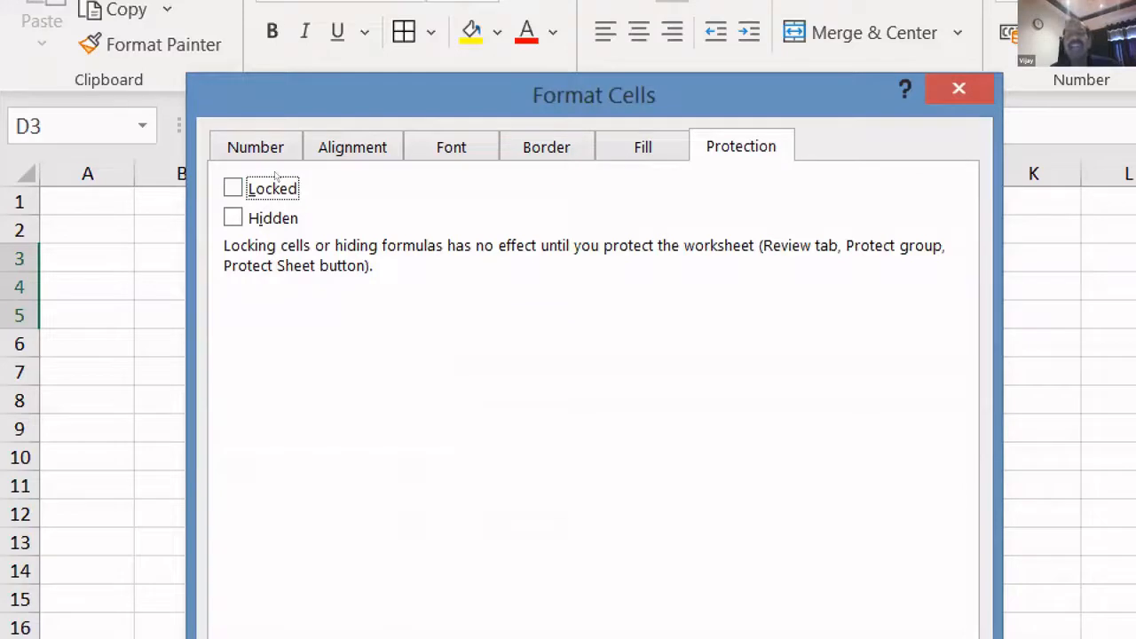
mouse_move(593, 95)
mouse_down()
mouse_move(1025, 234)
mouse_move(1026, 223)
mouse_up()
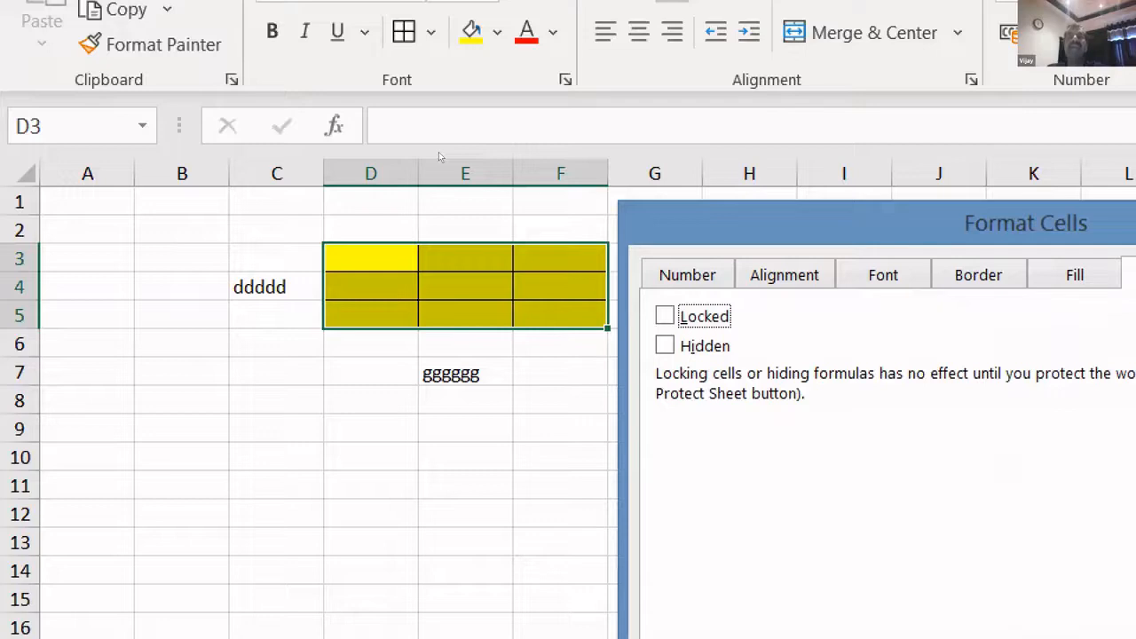
drag(1026, 223, 987, 123)
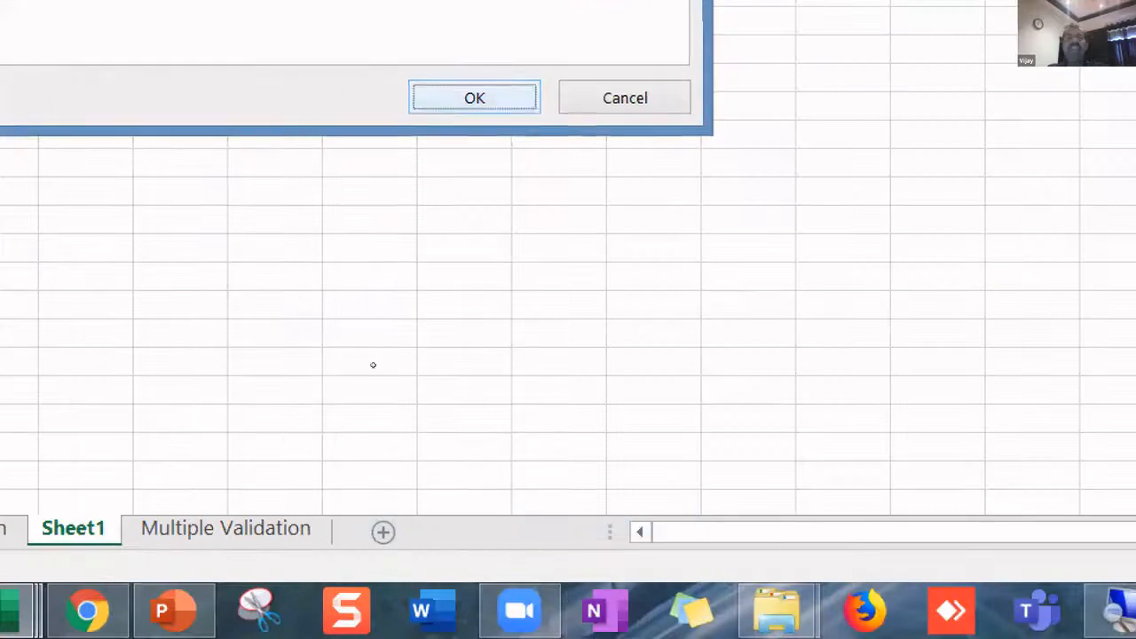
key(Return)
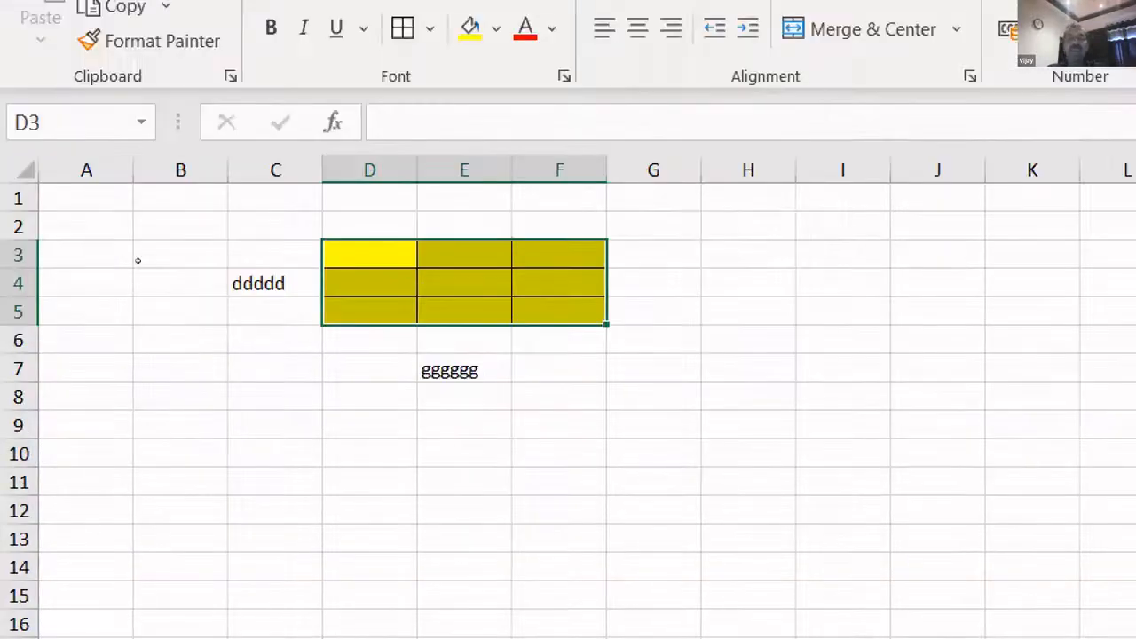
click(276, 367)
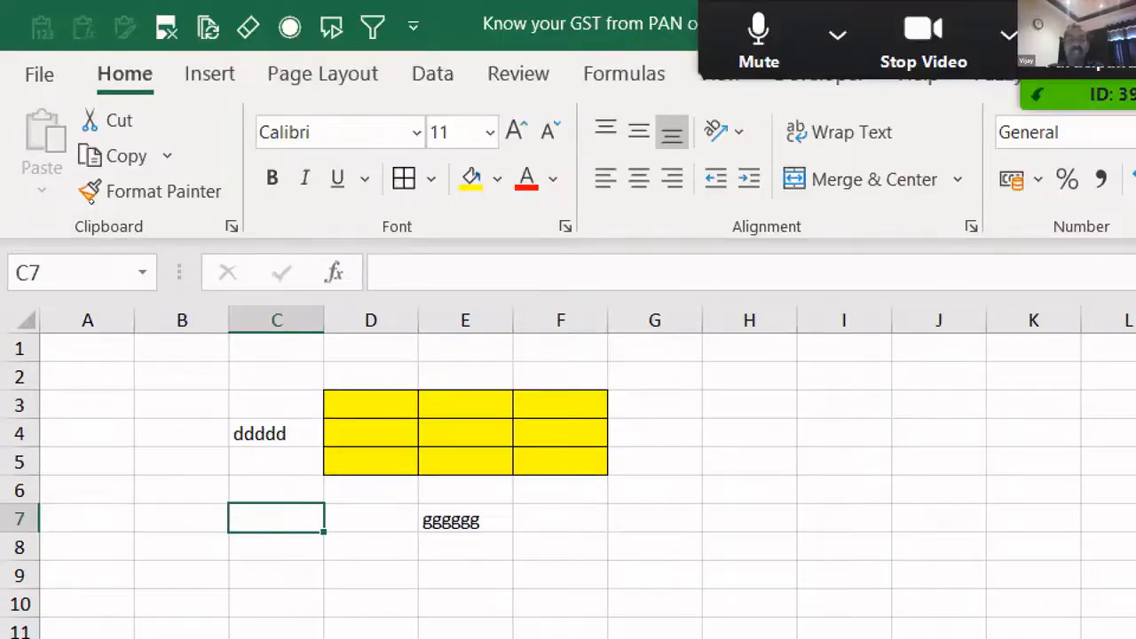
- Confirm B3 is Locked in Format Cells Protection, then protect the sheet from Review
right_click(178, 404)
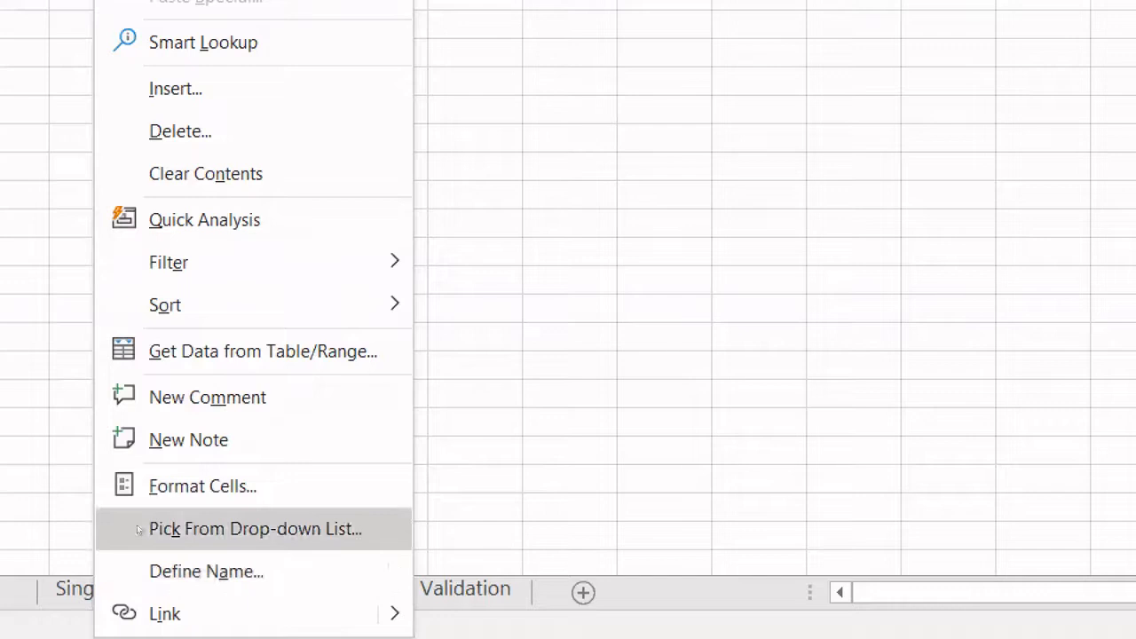
click(156, 485)
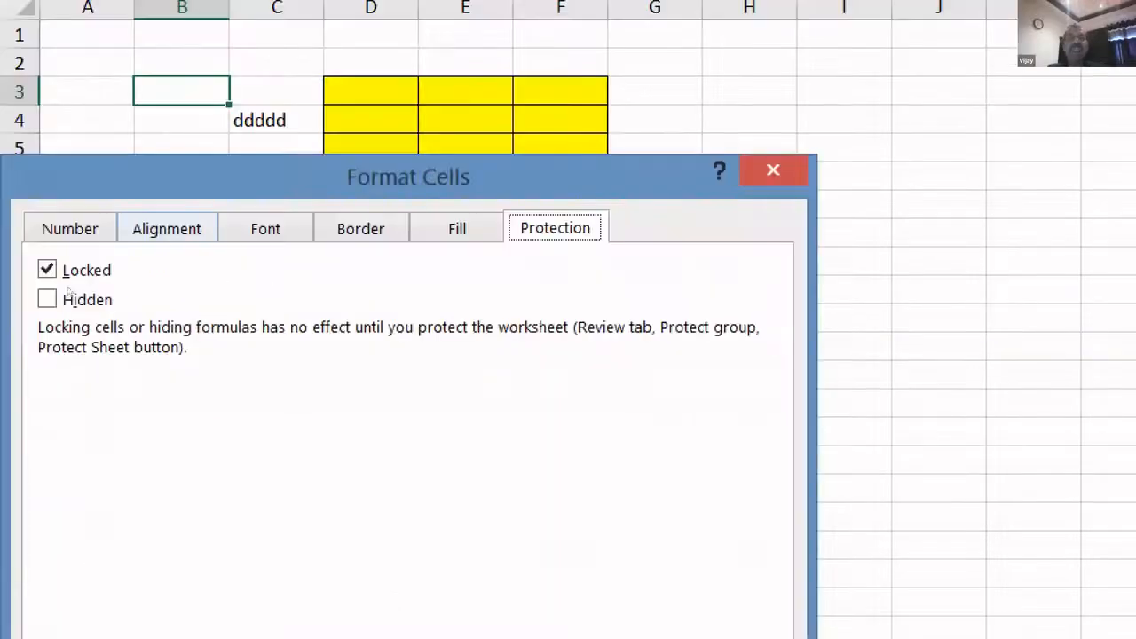
key(Escape)
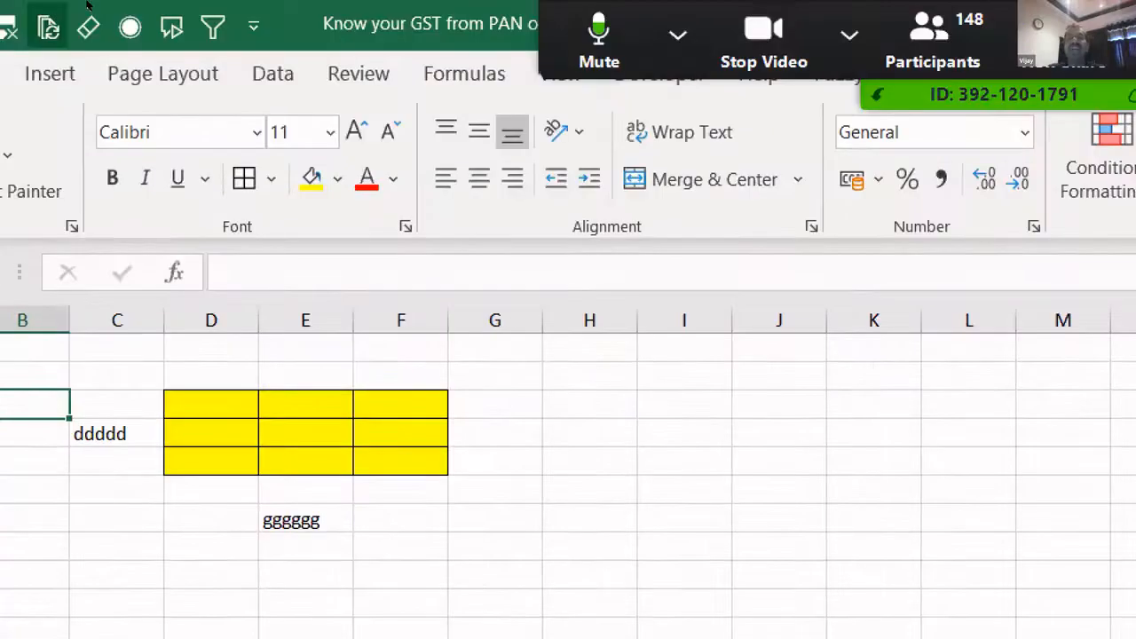
click(359, 73)
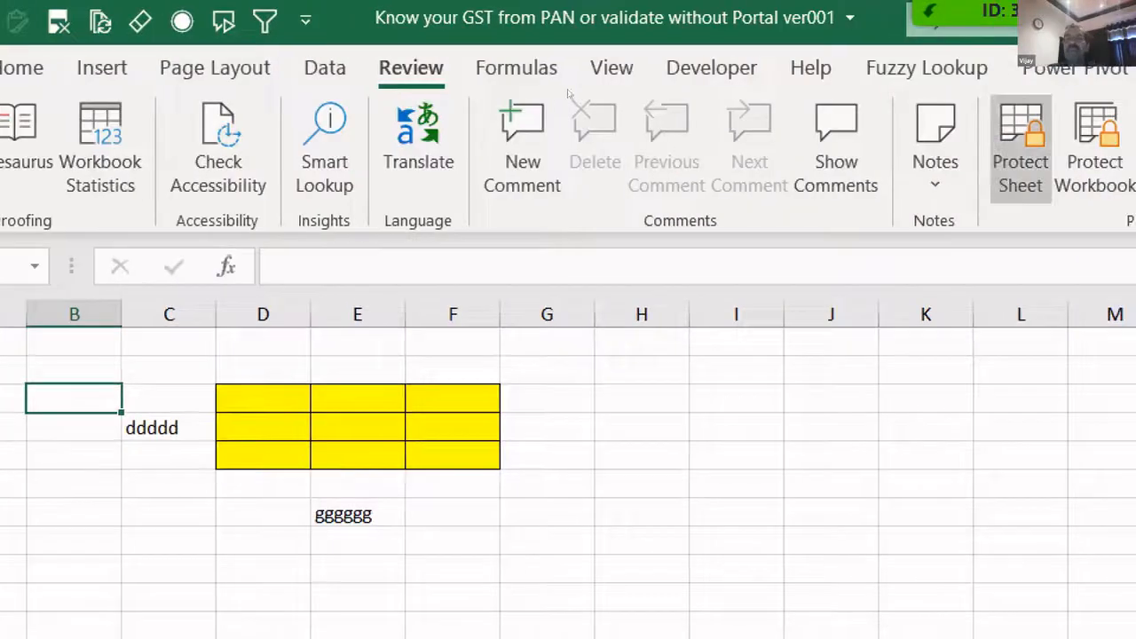
click(969, 139)
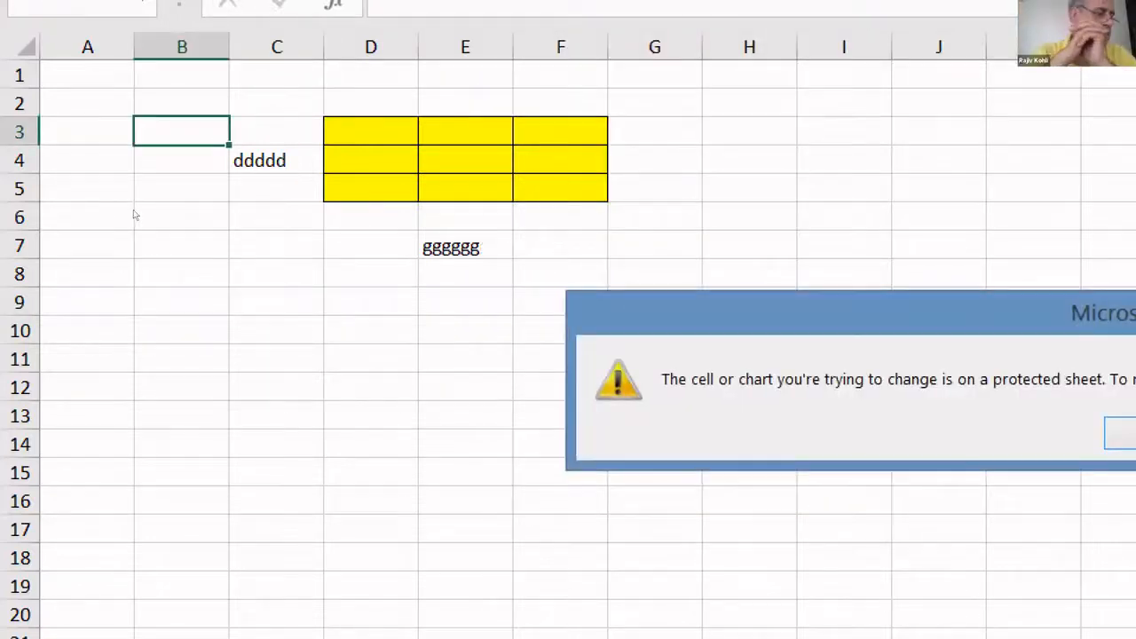
- Check that locked cells C4 and E7 still refuse edits
key(Escape)
double_click(276, 160)
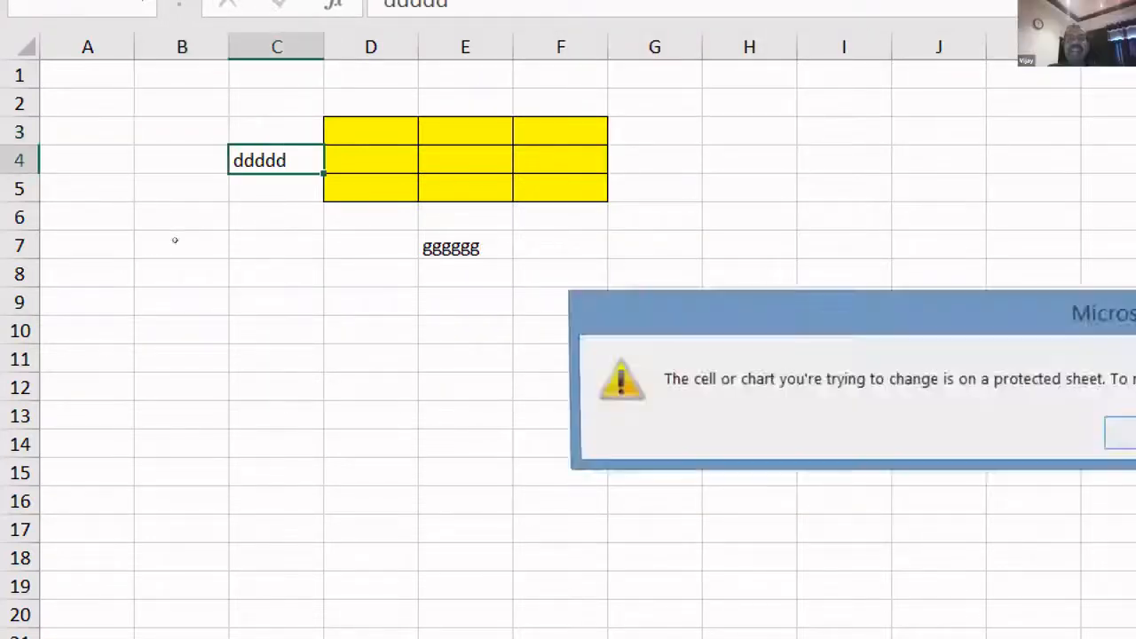
key(Escape)
click(465, 246)
double_click(465, 246)
key(Escape)
- Select the yellow range D3:F5 and enter 1000 in E4 and 33333 in E5
click(371, 160)
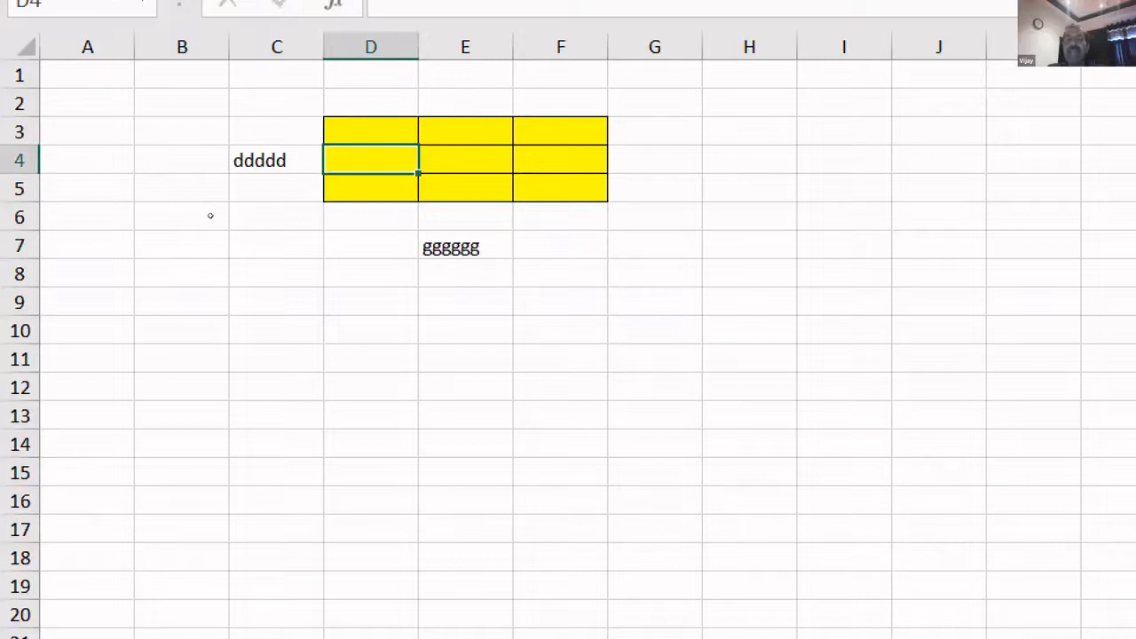
drag(371, 132, 560, 188)
key(Down)
key(Right)
text(1000)
key(Return)
text(33333)
key(Return)
- Enter 4444 in F4 and a name in D5 within the unlocked range
key(Up)
key(Up)
key(Right)
text(4444)
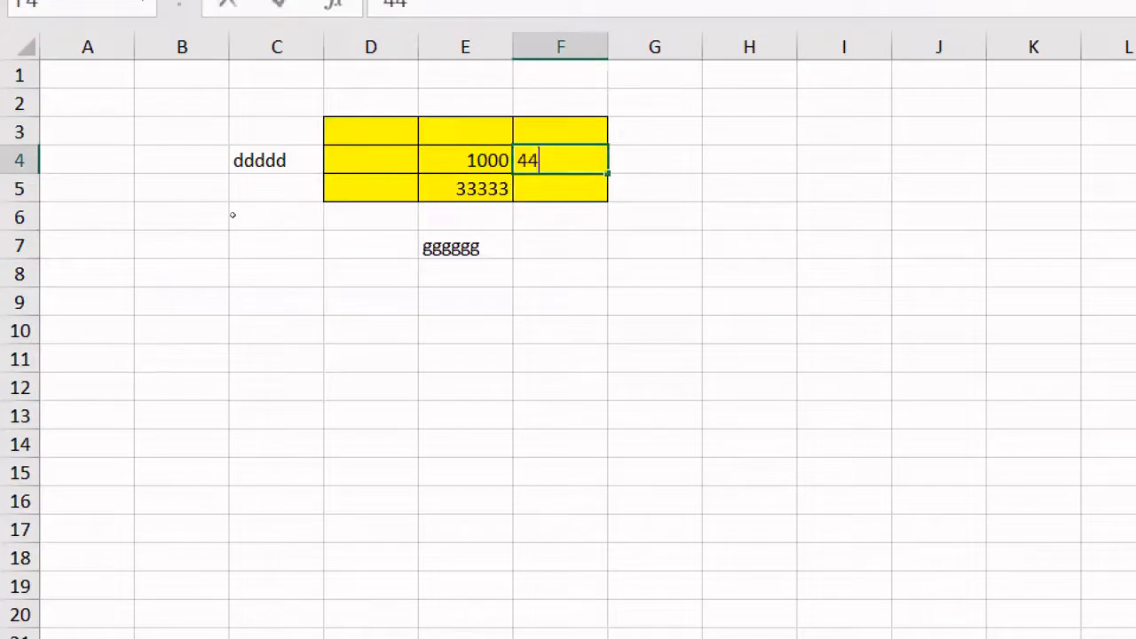
key(Return)
key(Left)
key(Left)
text(vijay)
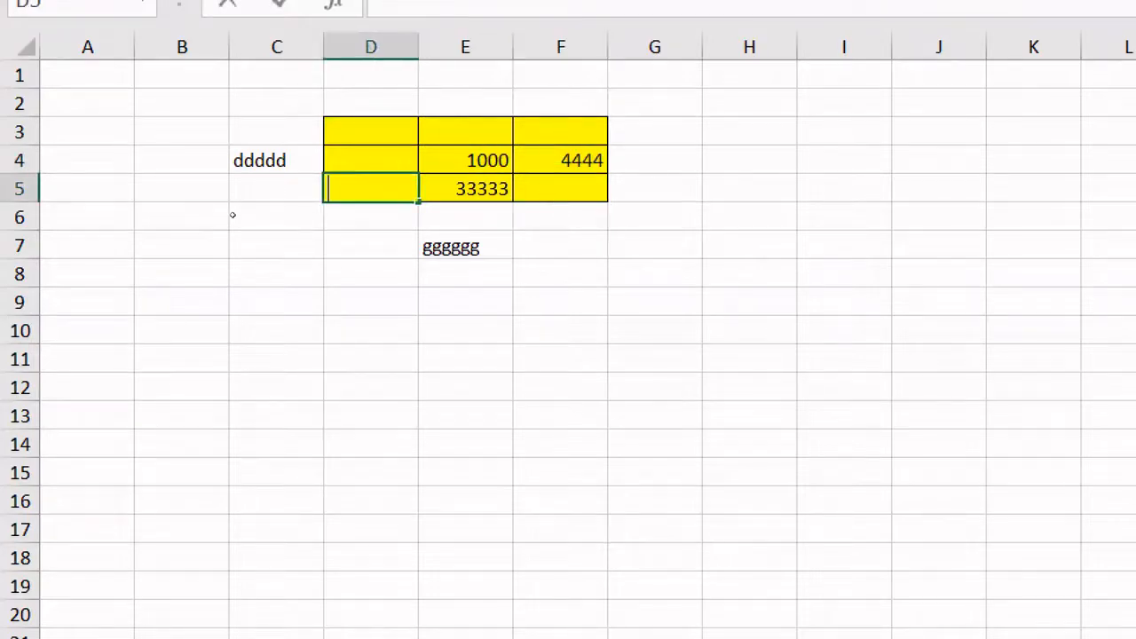
key(Return)
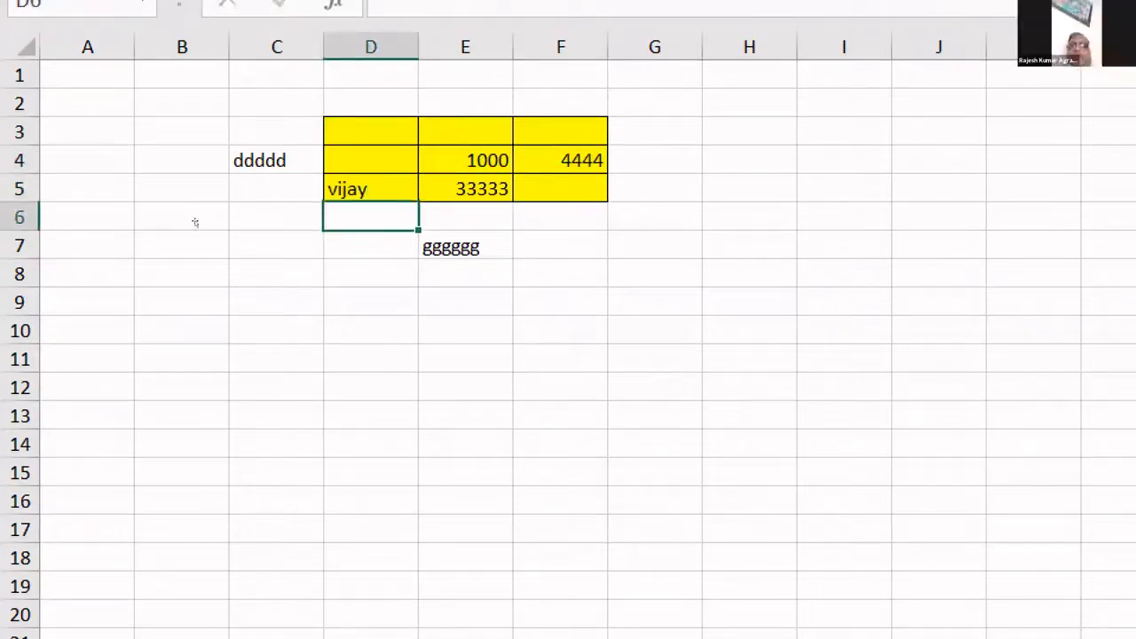
key(Up)
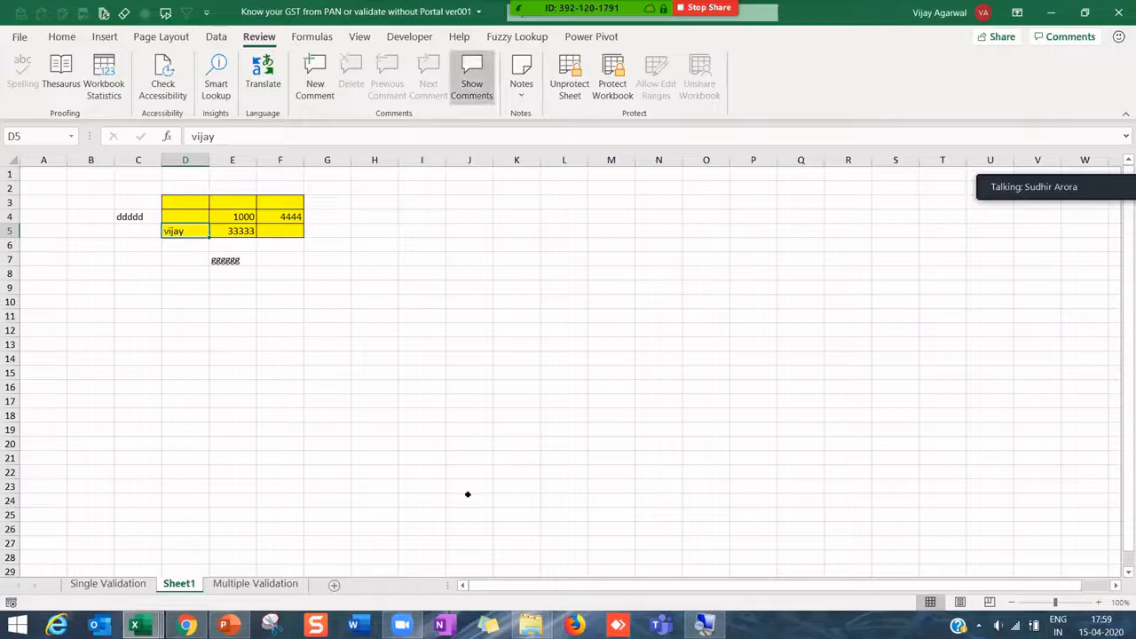
mouse_move(228, 626)
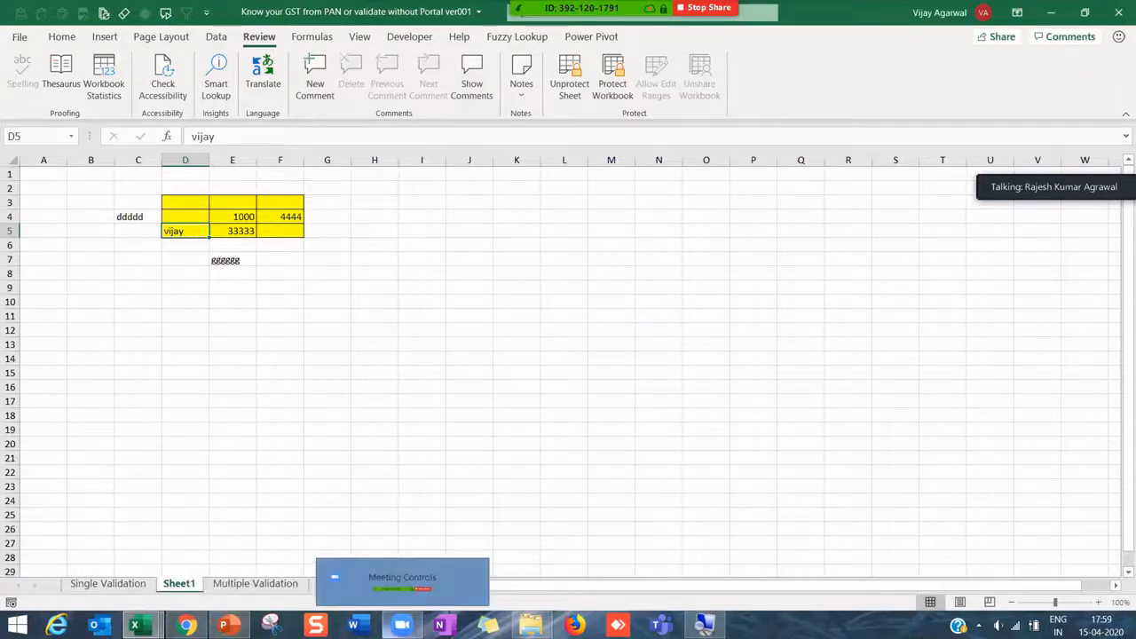
mouse_move(394, 618)
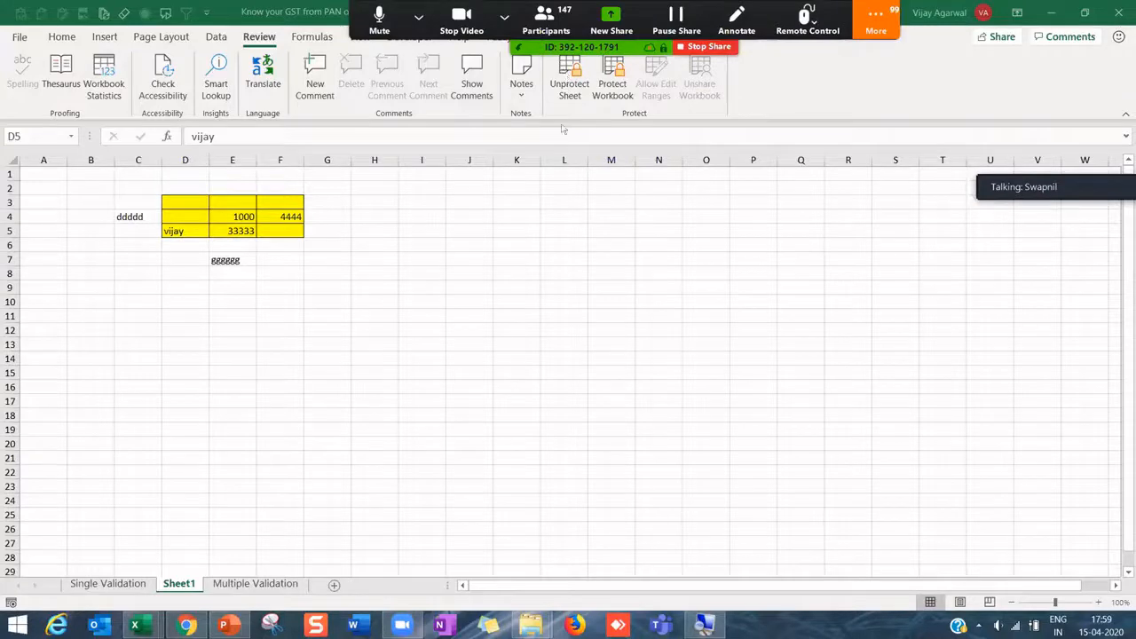
click(535, 71)
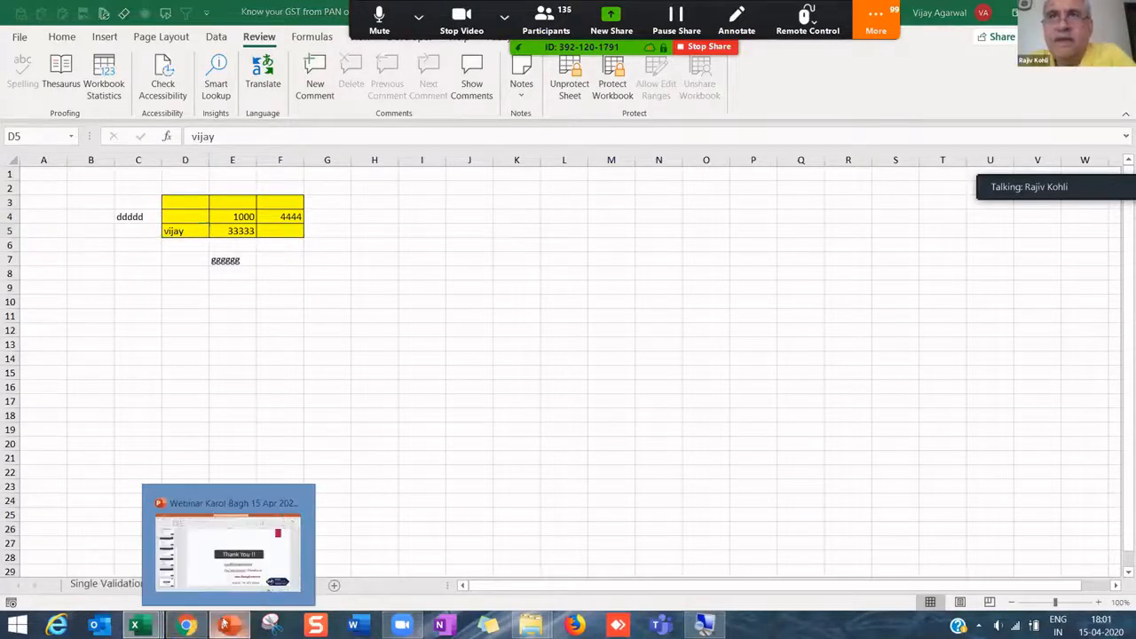
- Bring the webinar deck forward and present slide 8, 'Thank You !!', as a full-screen show
click(238, 612)
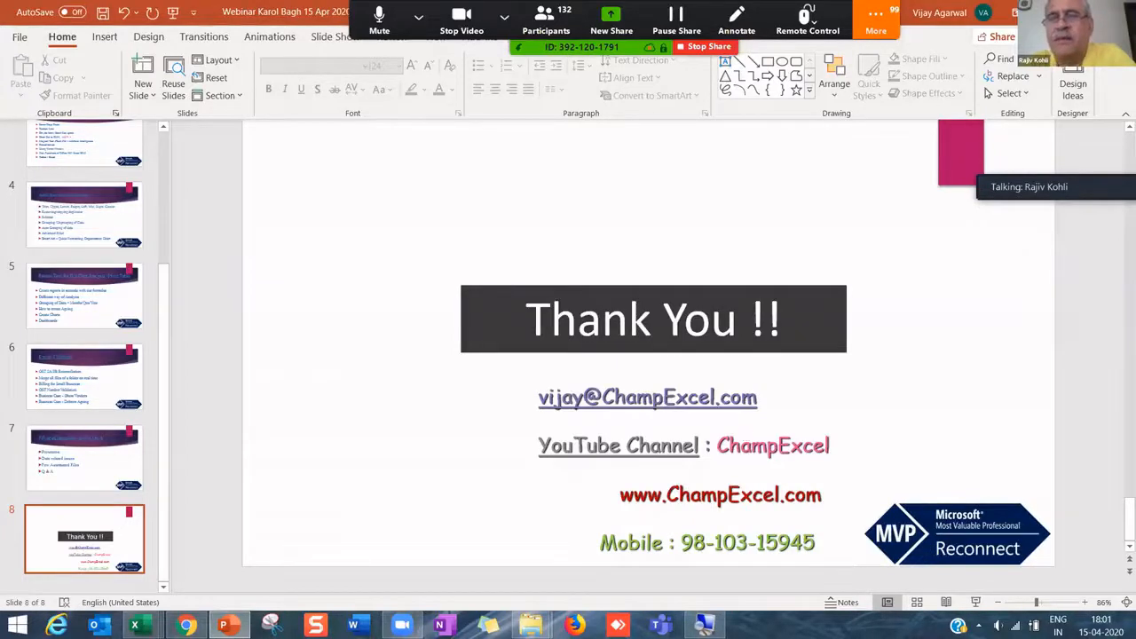
key(shift+F5)
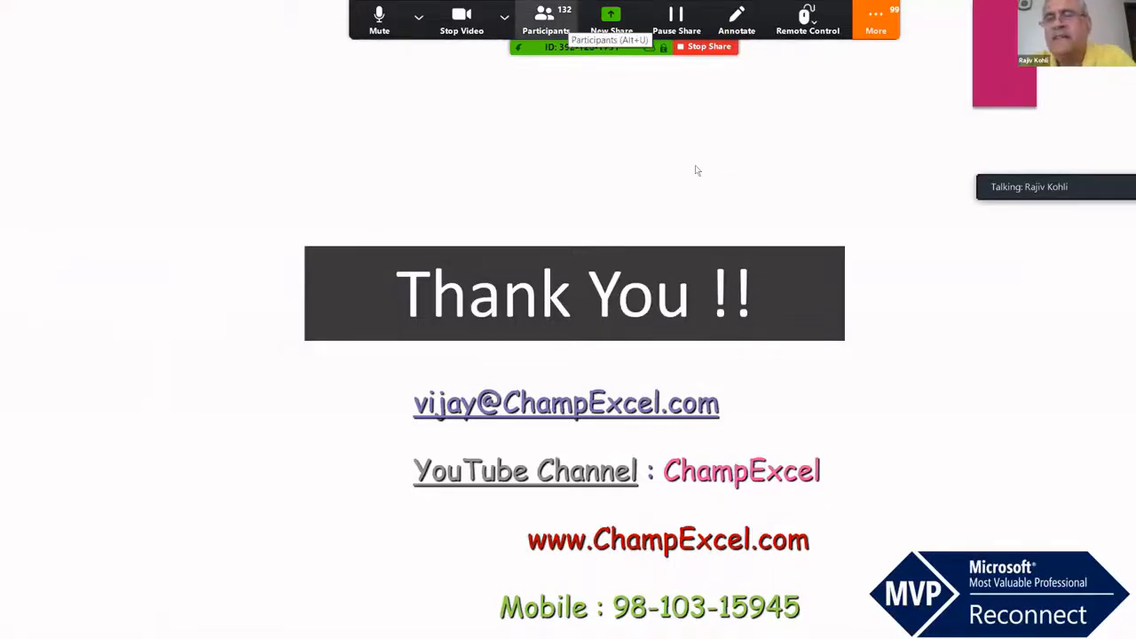
- Show the 130-attendee participant list over the slide, checking your own entry's options without renaming
key(alt+u)
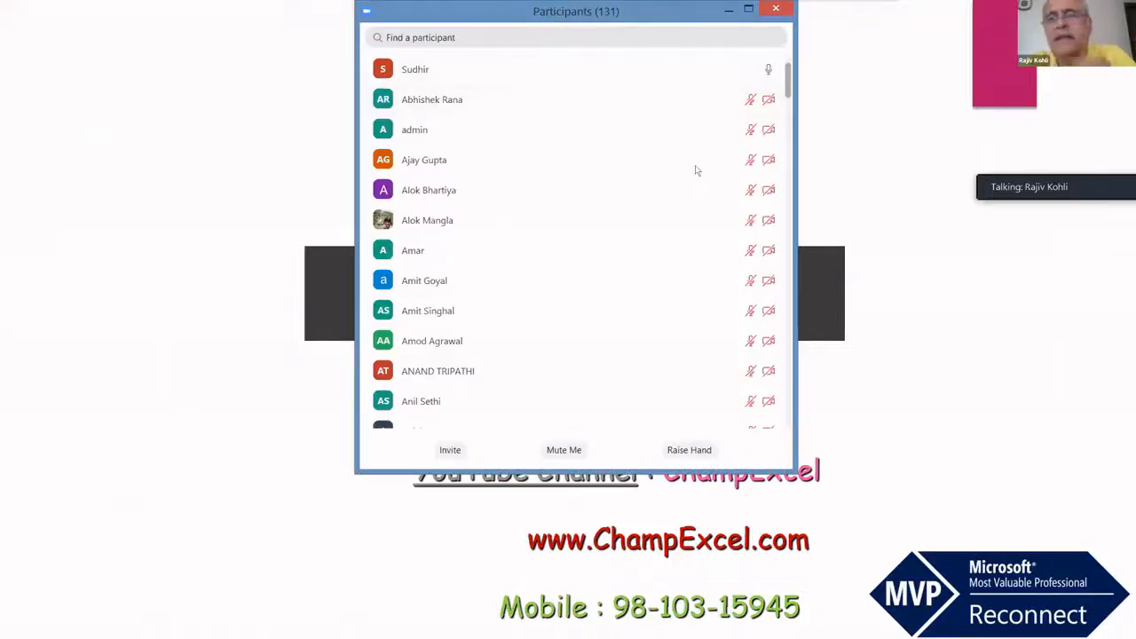
scroll(695, 165, down, 10)
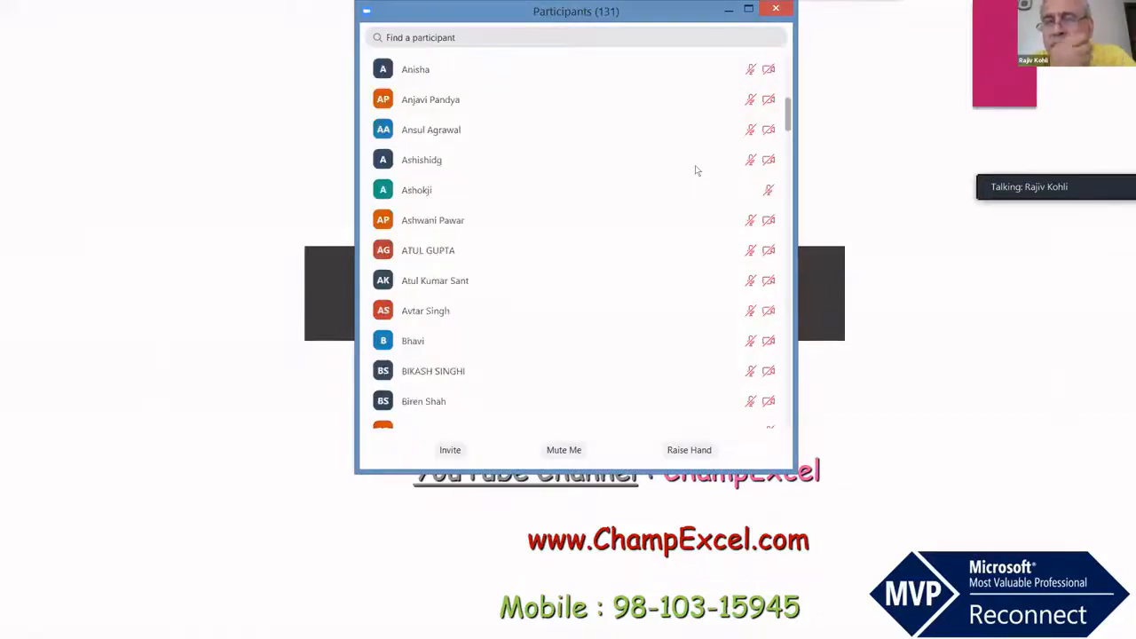
scroll(695, 165, down, 10)
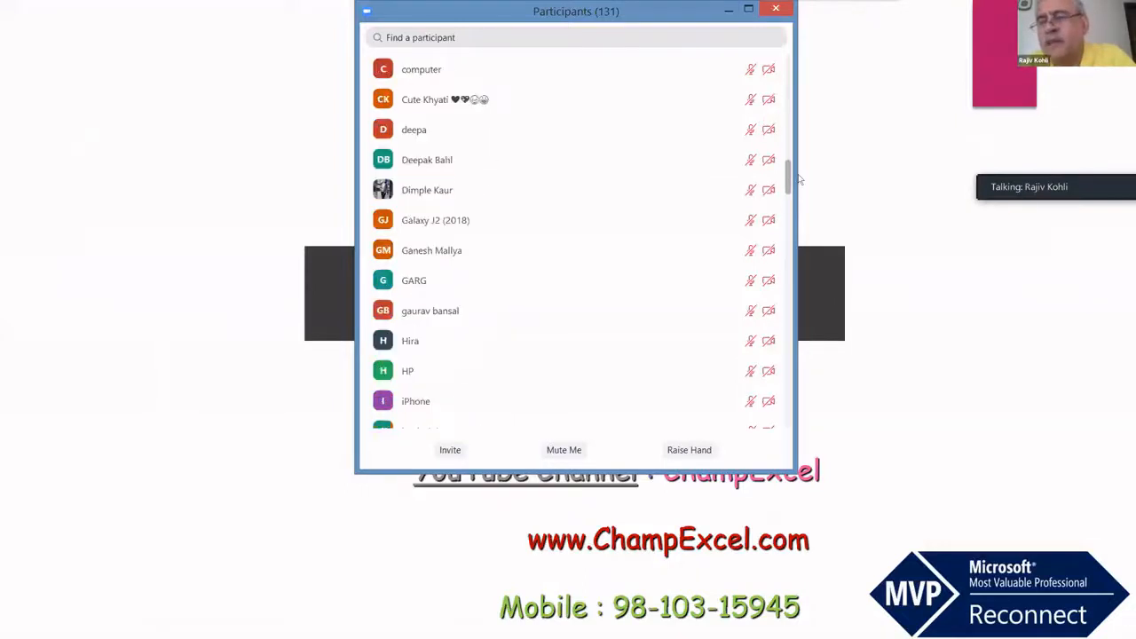
scroll(800, 179, up, 13)
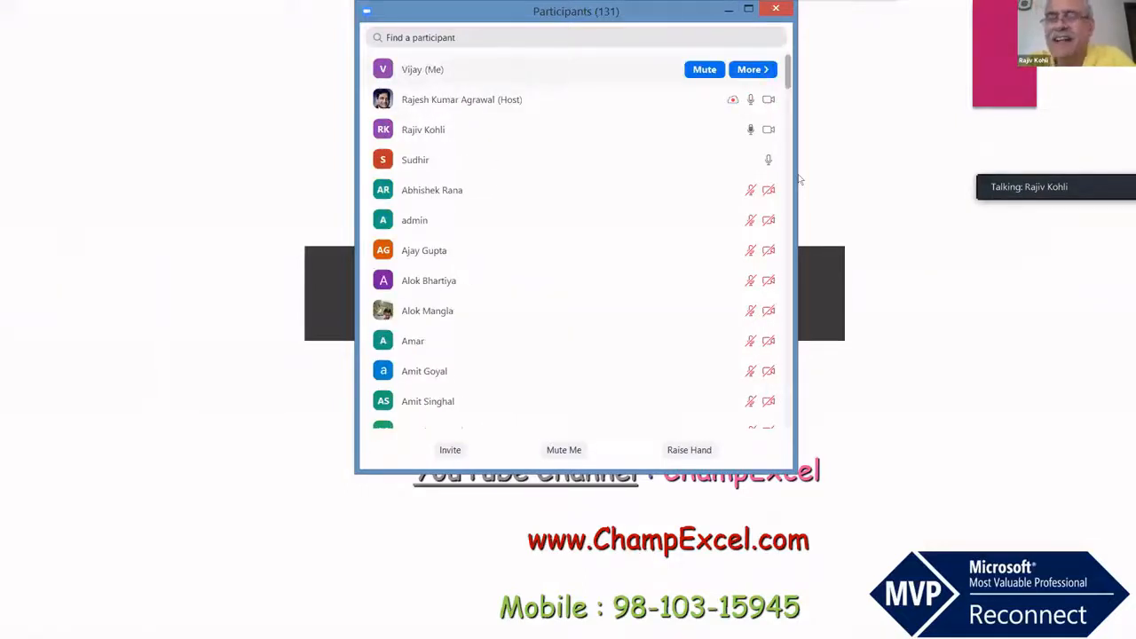
click(753, 69)
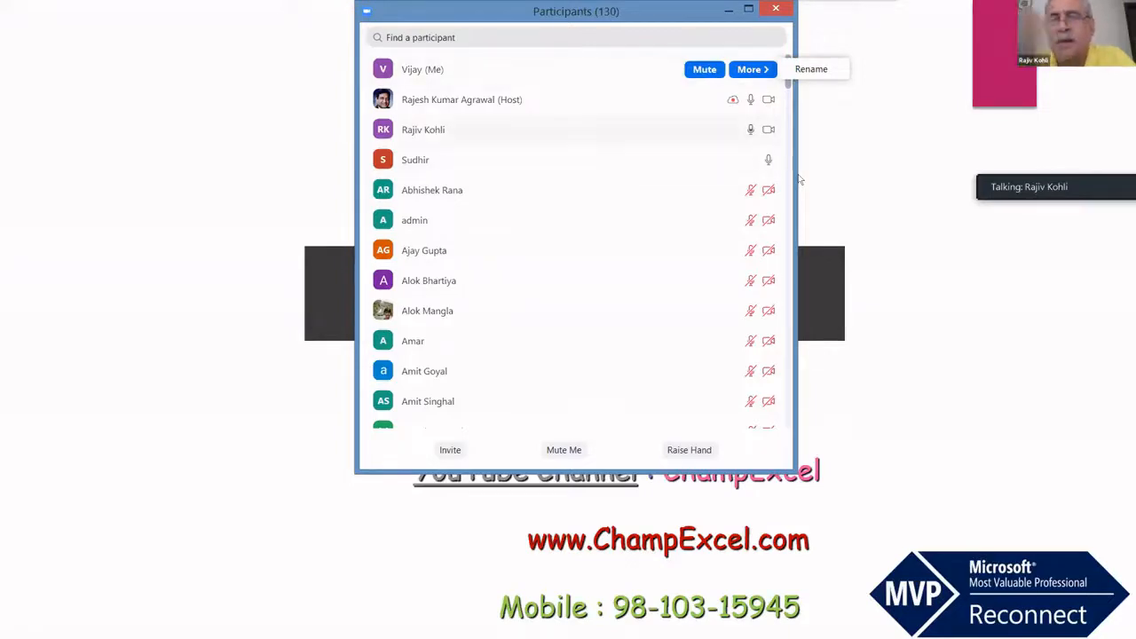
click(799, 179)
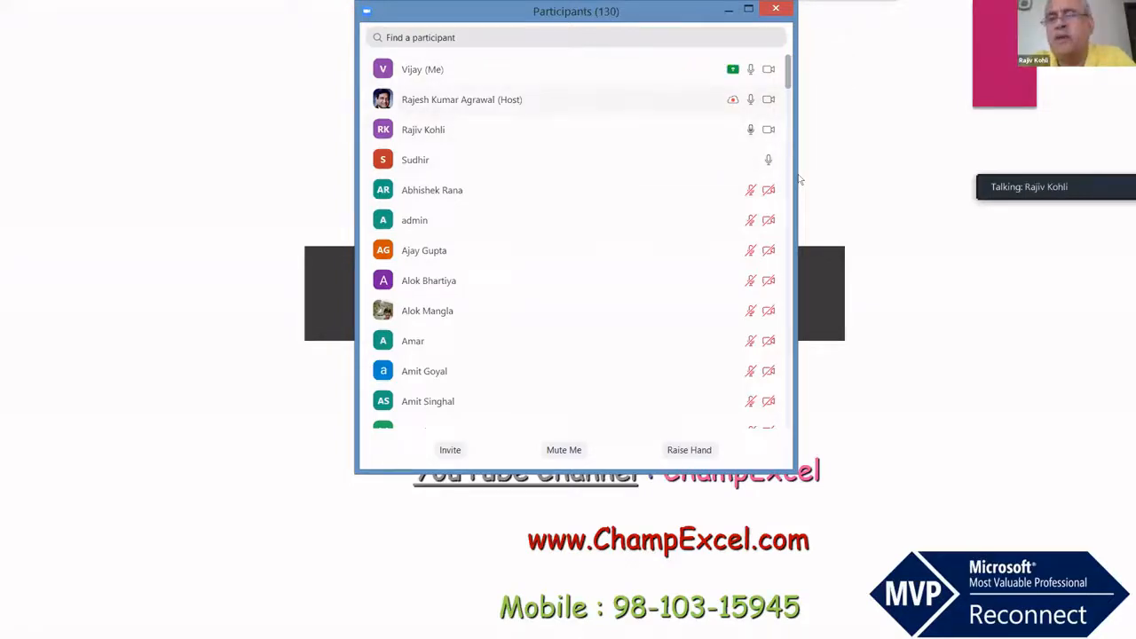